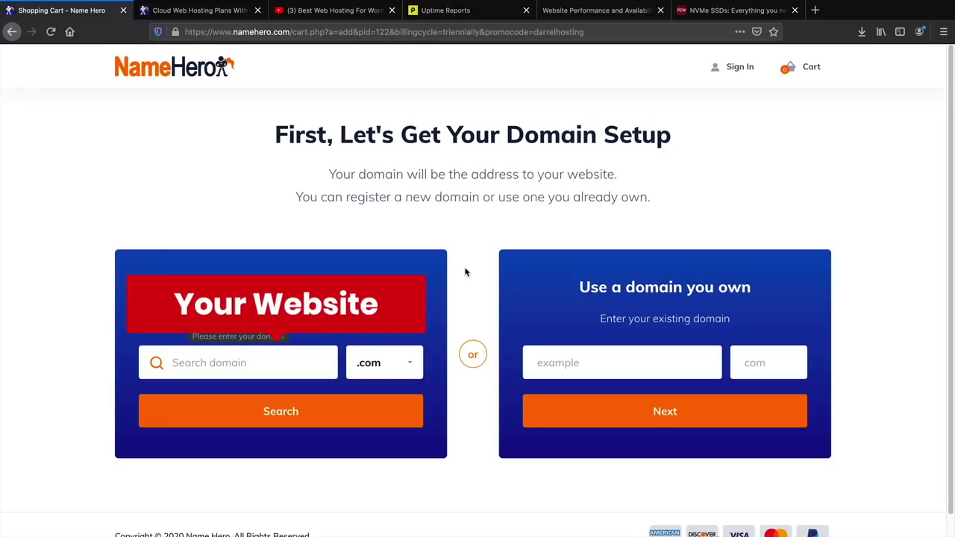
Search for demotutorial123 as the free domain and continue with it to checkout
type("demotuto")
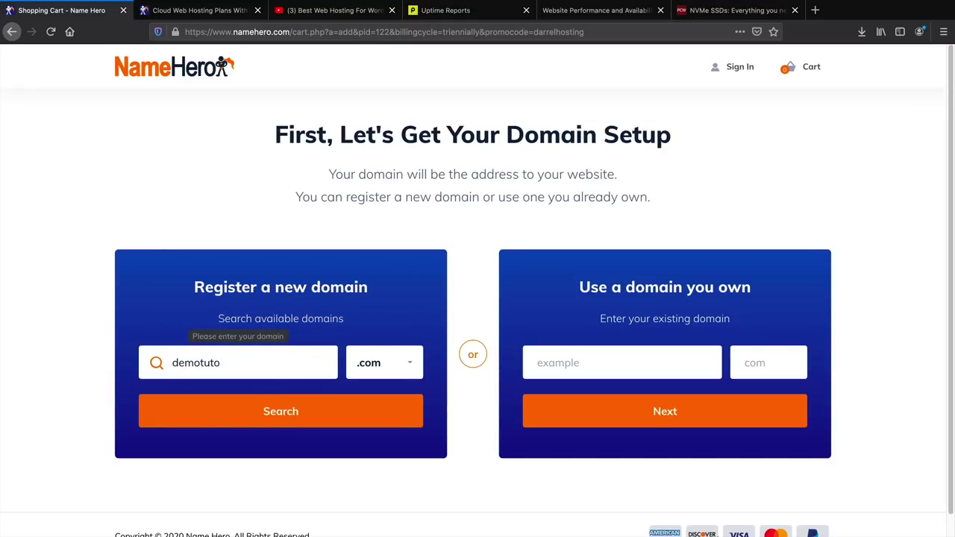
type("rial123")
left_click(360, 413)
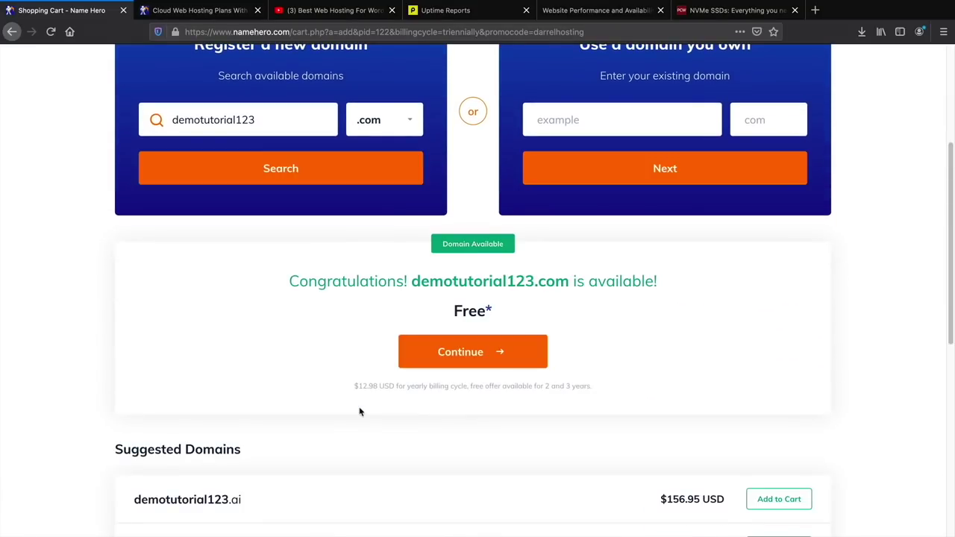
left_click_drag(453, 310, 465, 307)
left_click(473, 358)
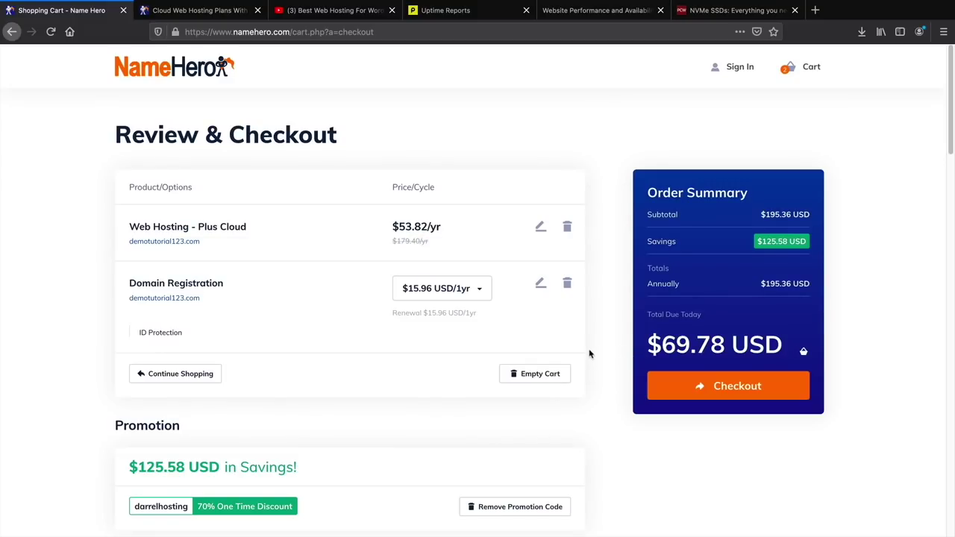
Complete the Plus Cloud order's billing details and Support PIN, and pay by Credit Card
middle_click(600, 336)
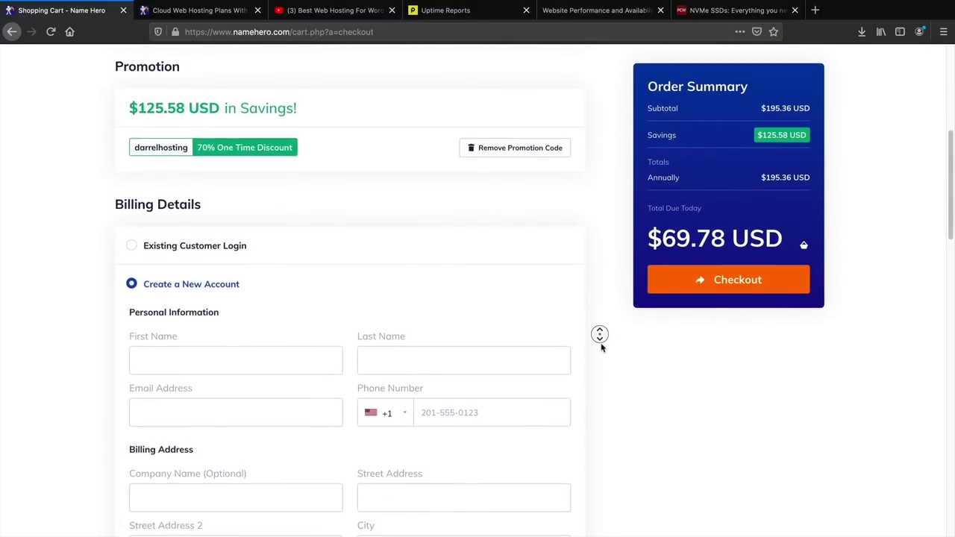
left_click(603, 347)
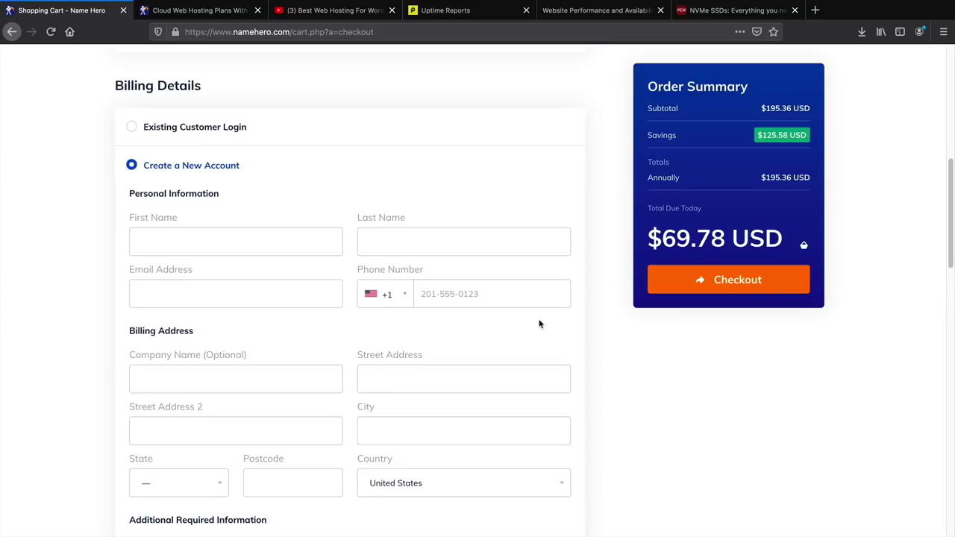
middle_click(592, 320)
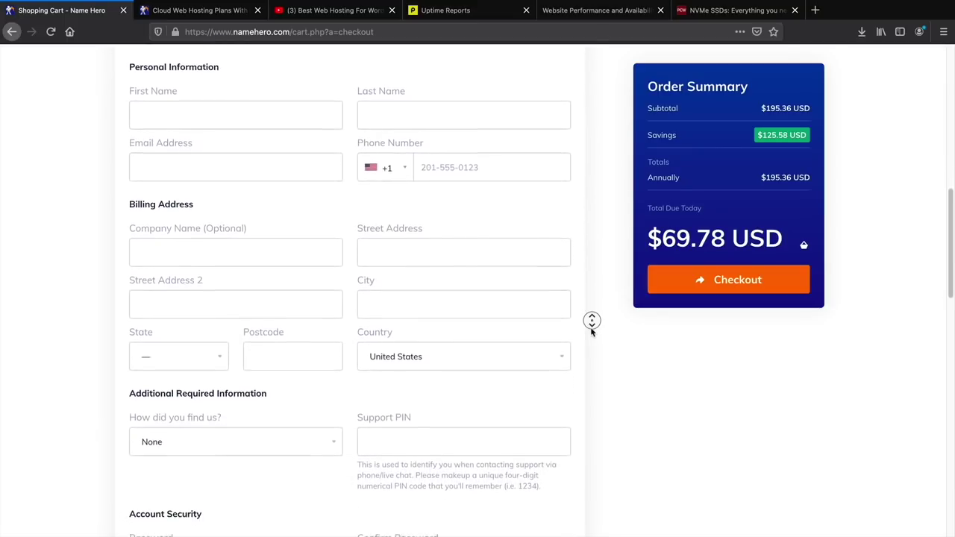
left_click(591, 332)
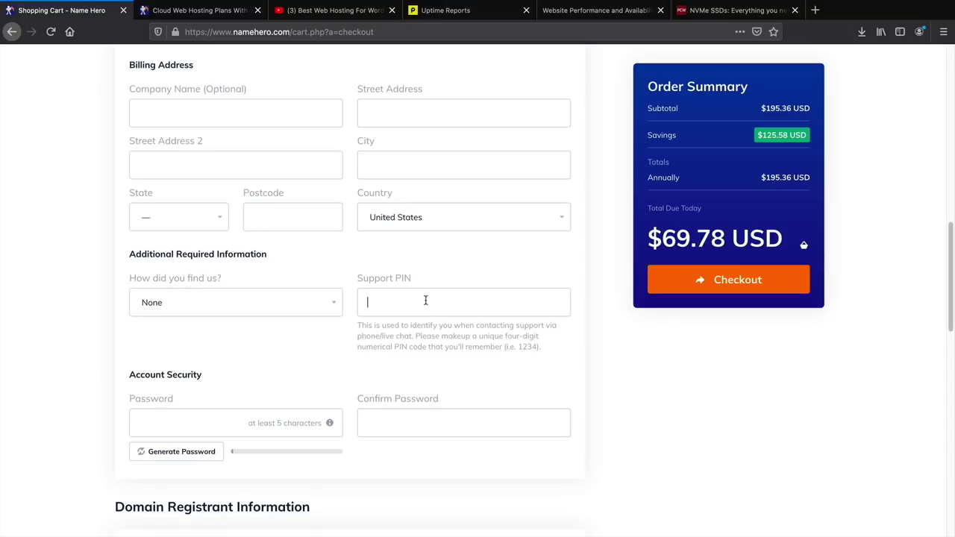
left_click(556, 314)
middle_click(594, 317)
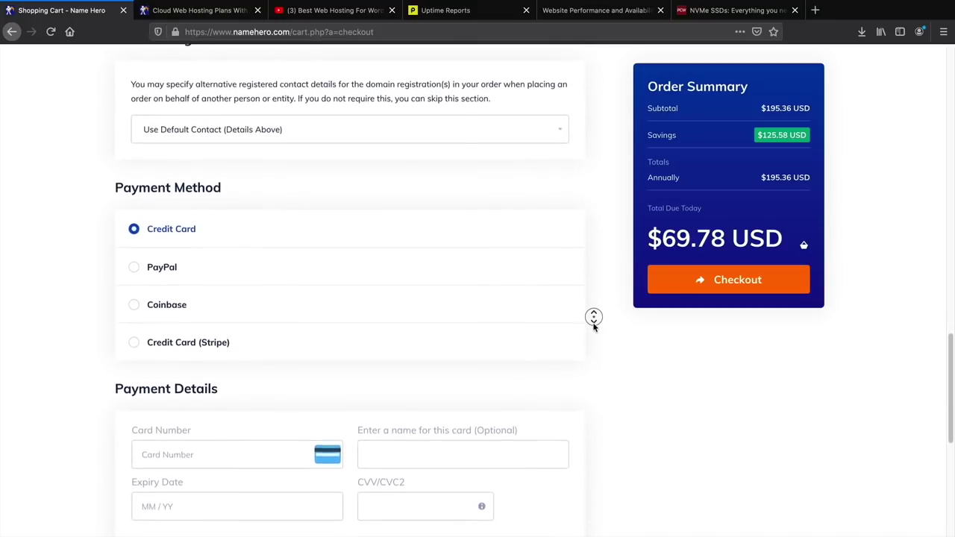
middle_click(594, 325)
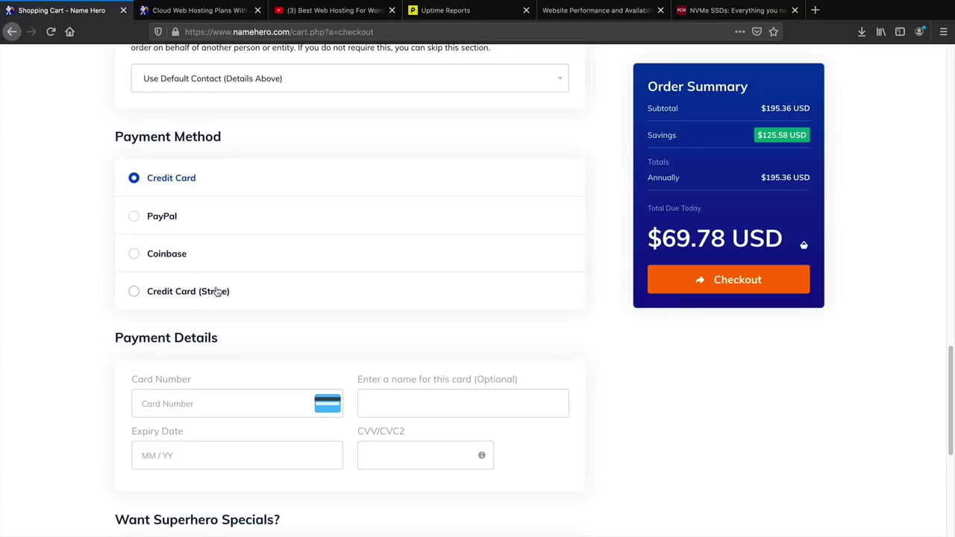
left_click(177, 256)
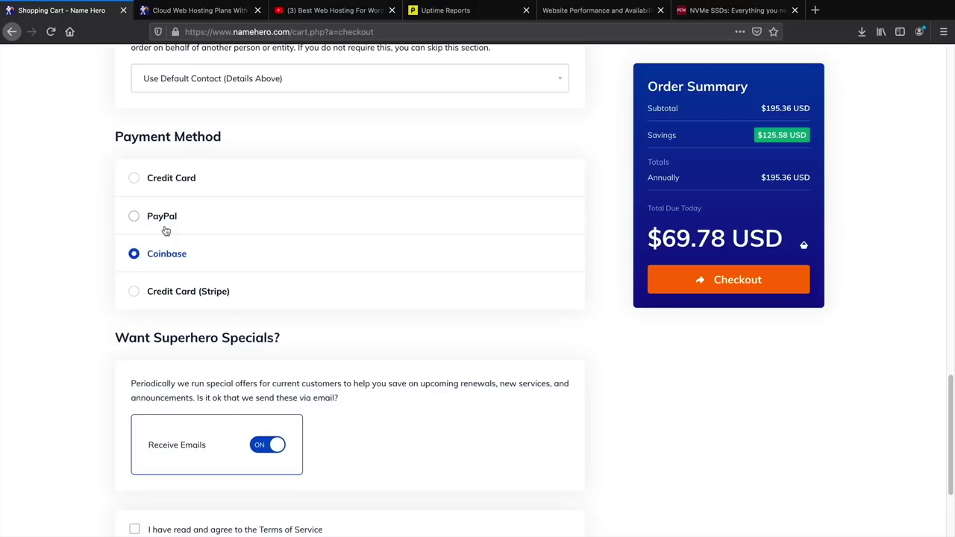
left_click(176, 179)
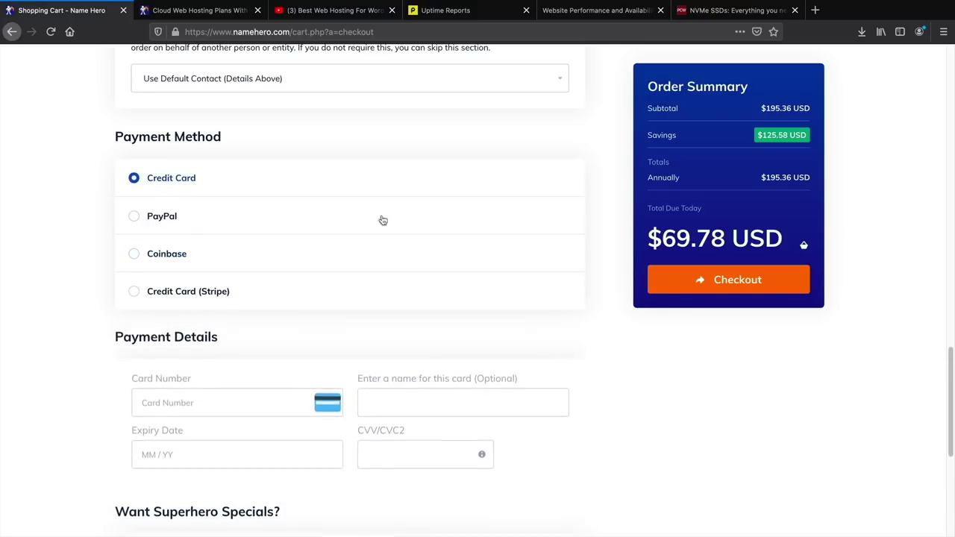
middle_click(597, 255)
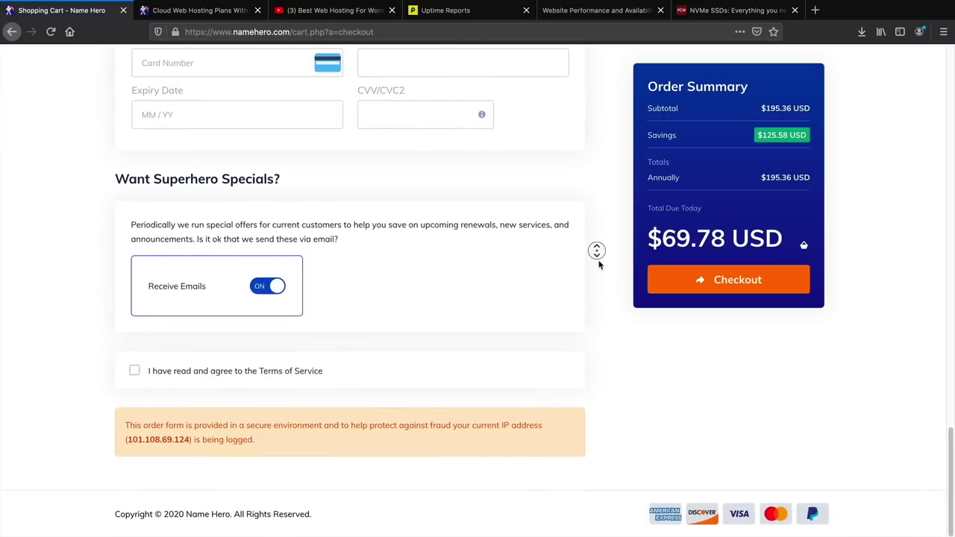
middle_click(599, 265)
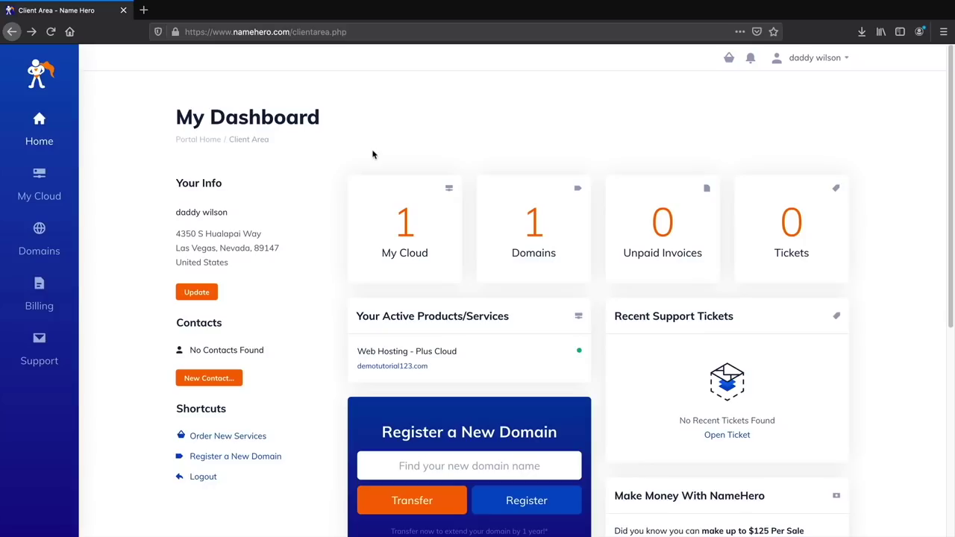
Go to My Cloud on the dashboard and select the Web Hosting - Plus Cloud service
mouse_move(41, 339)
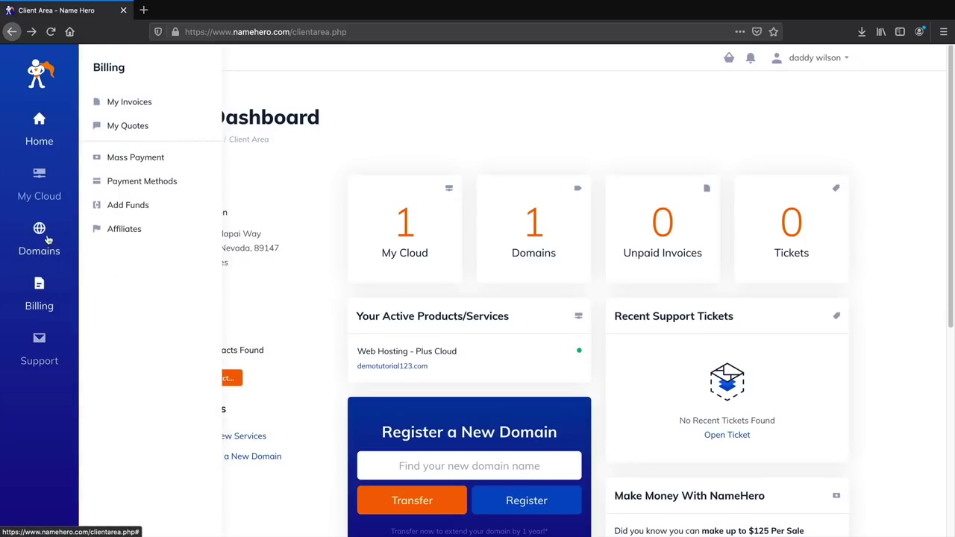
mouse_move(47, 238)
mouse_move(42, 193)
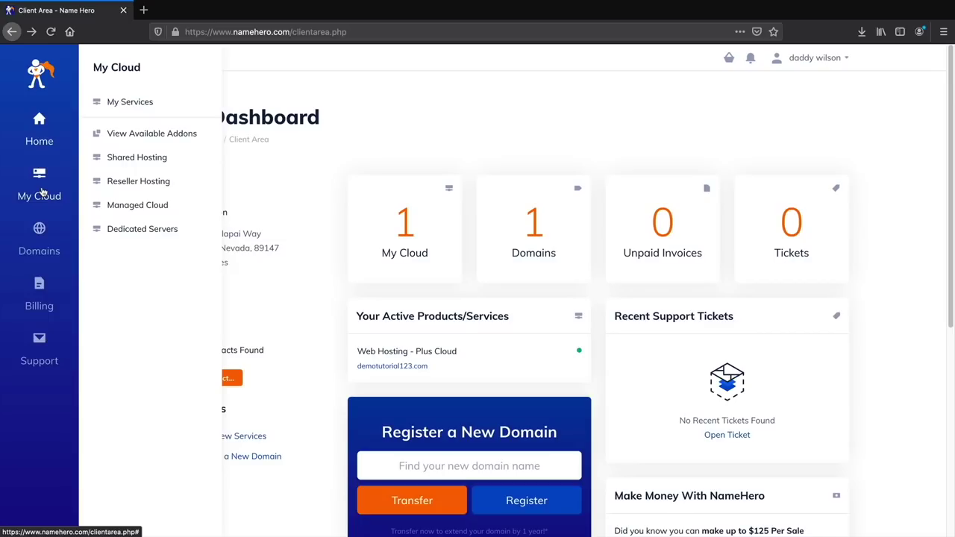
mouse_move(39, 362)
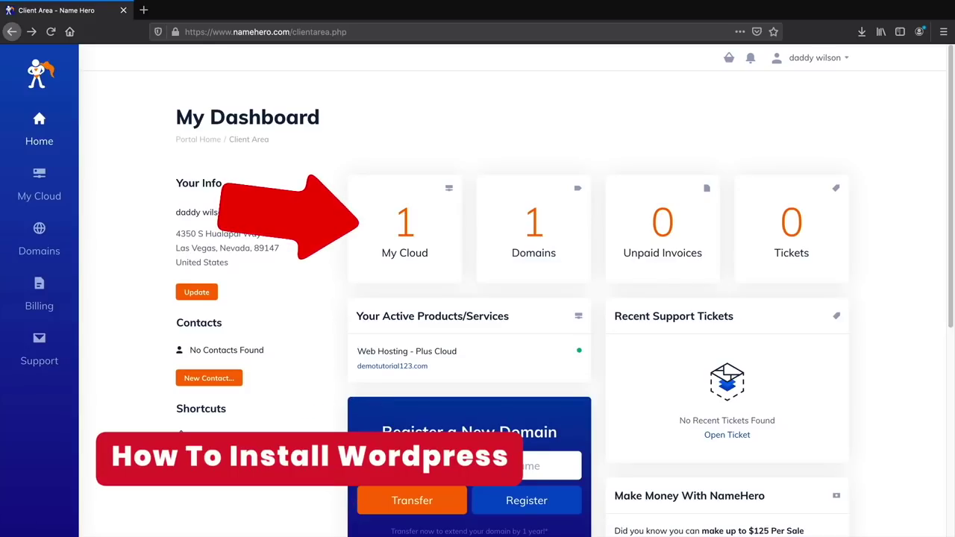
left_click(409, 233)
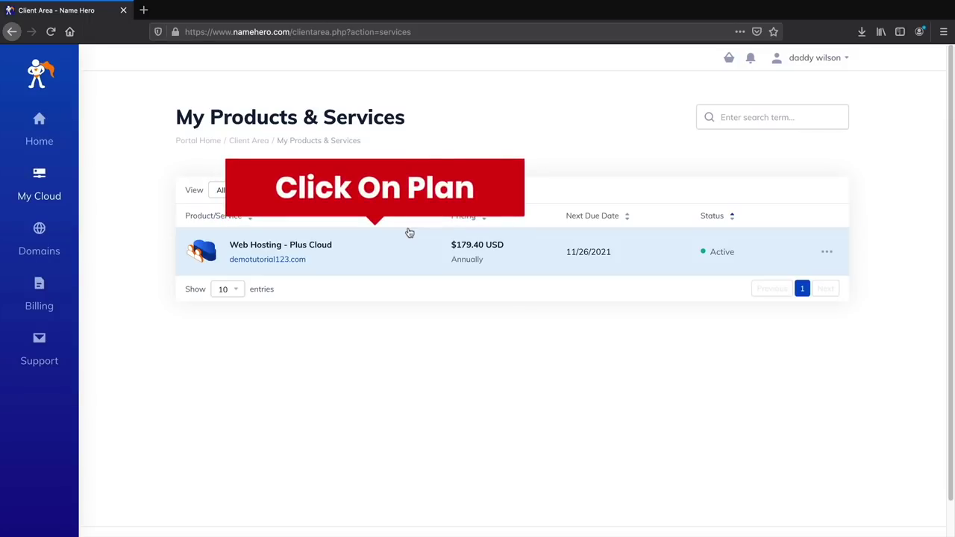
left_click(336, 252)
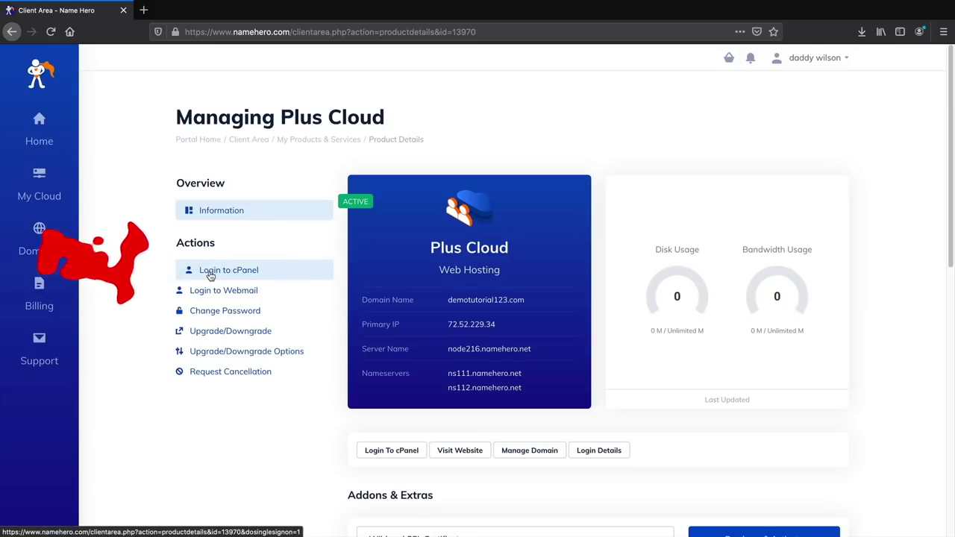
Log in to cPanel and open WordPress Manager by Softaculous from the Software section
left_click(210, 274)
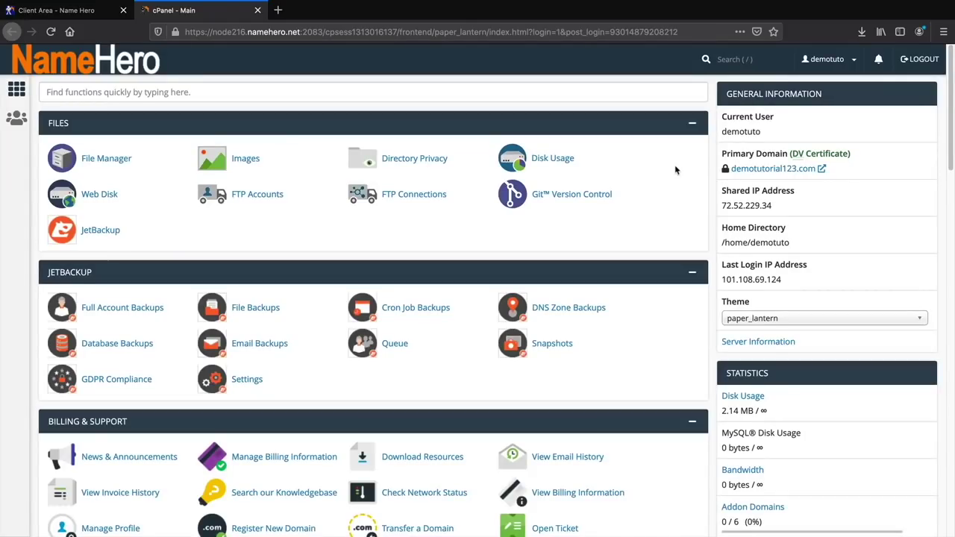
middle_click(675, 167)
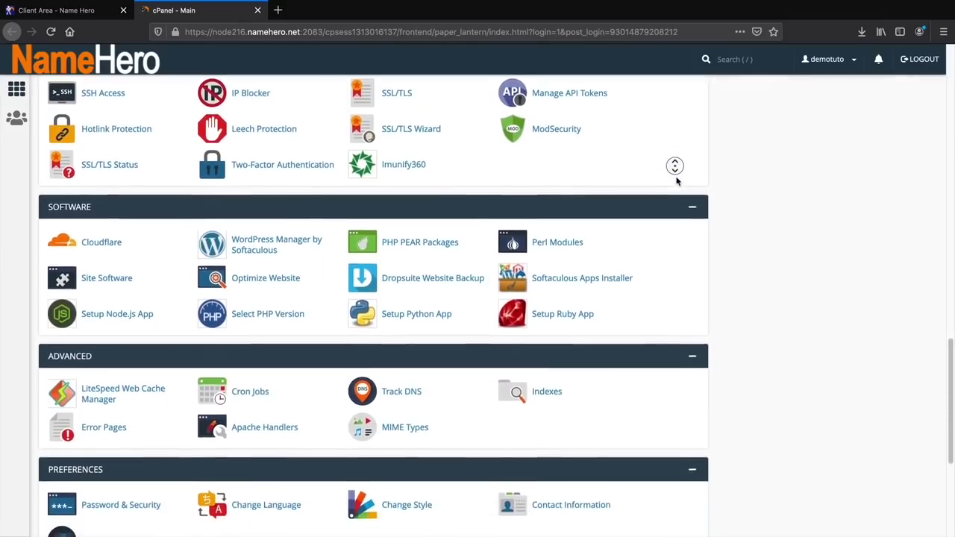
middle_click(676, 177)
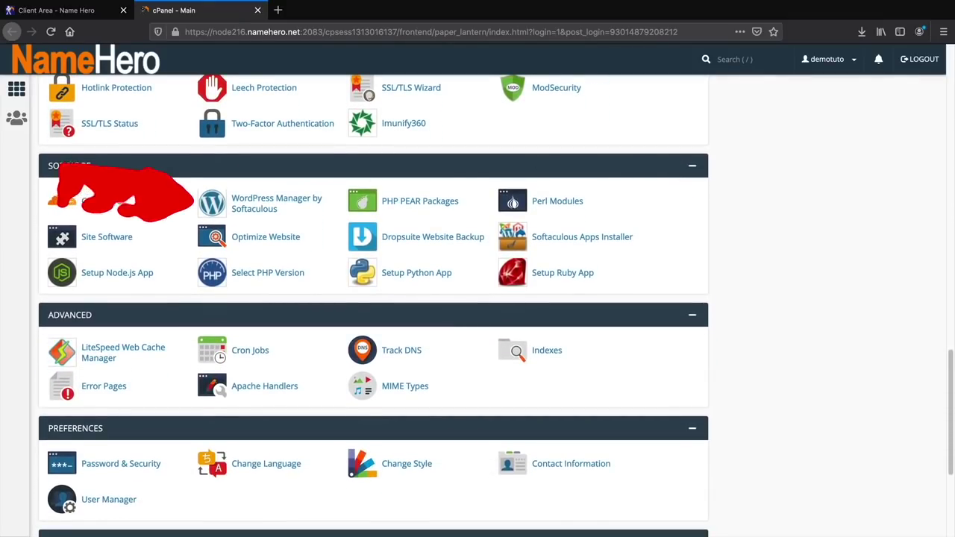
left_click(254, 213)
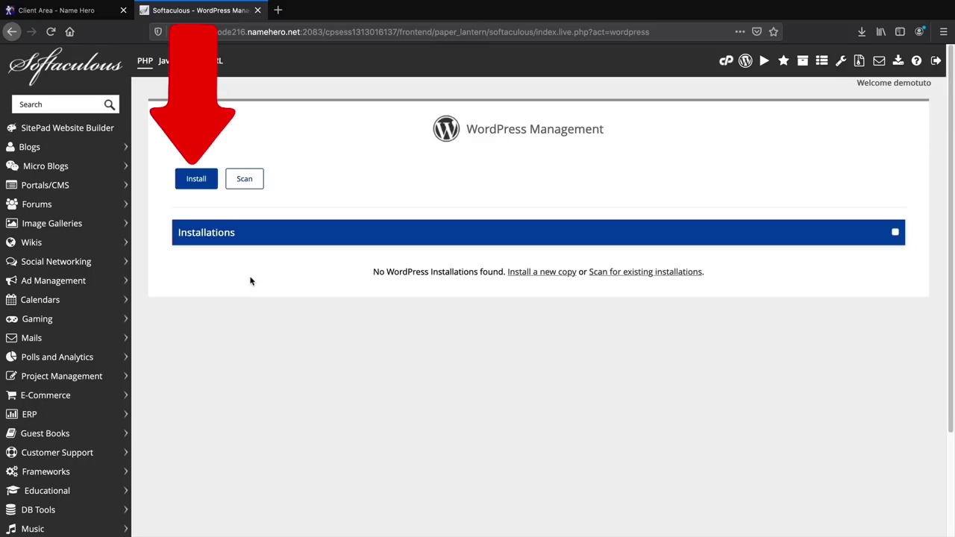
left_click(195, 179)
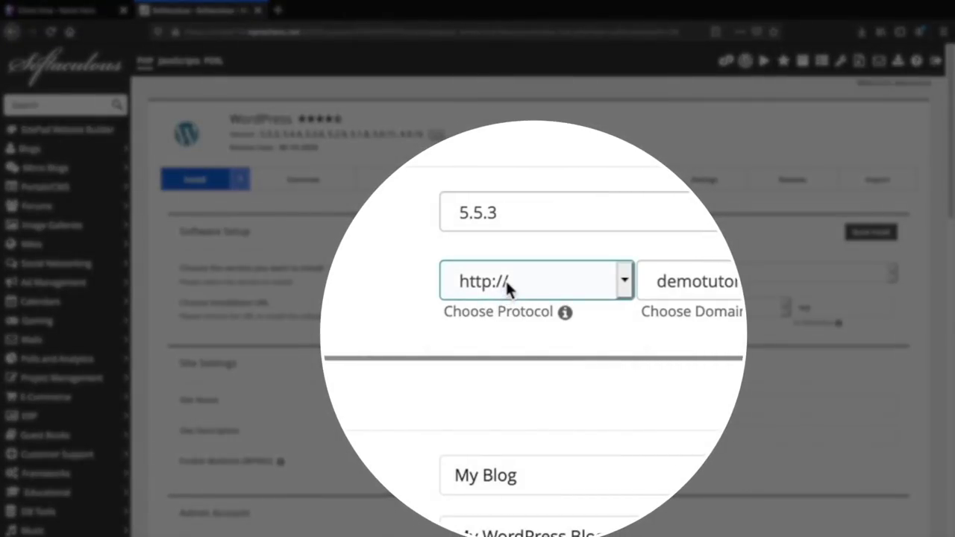
left_click(519, 307)
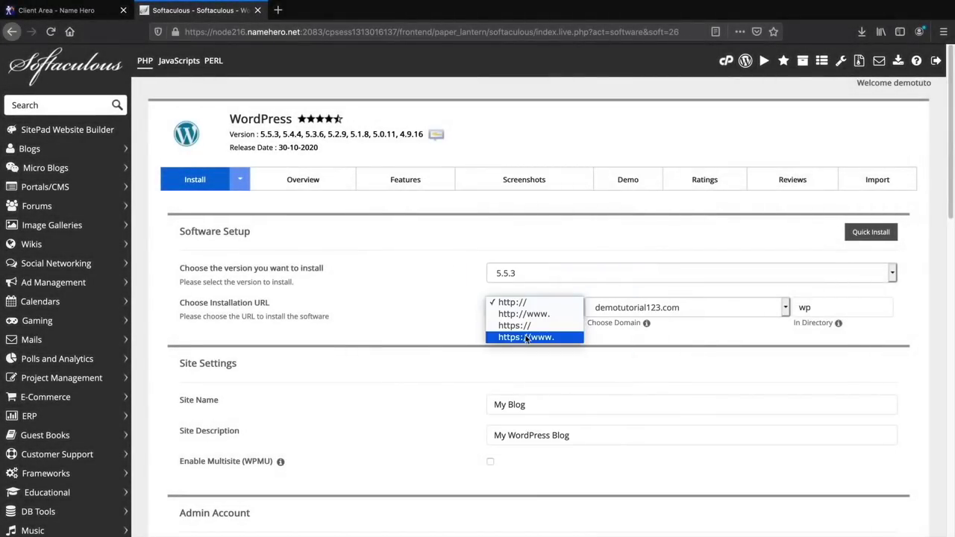
left_click(526, 326)
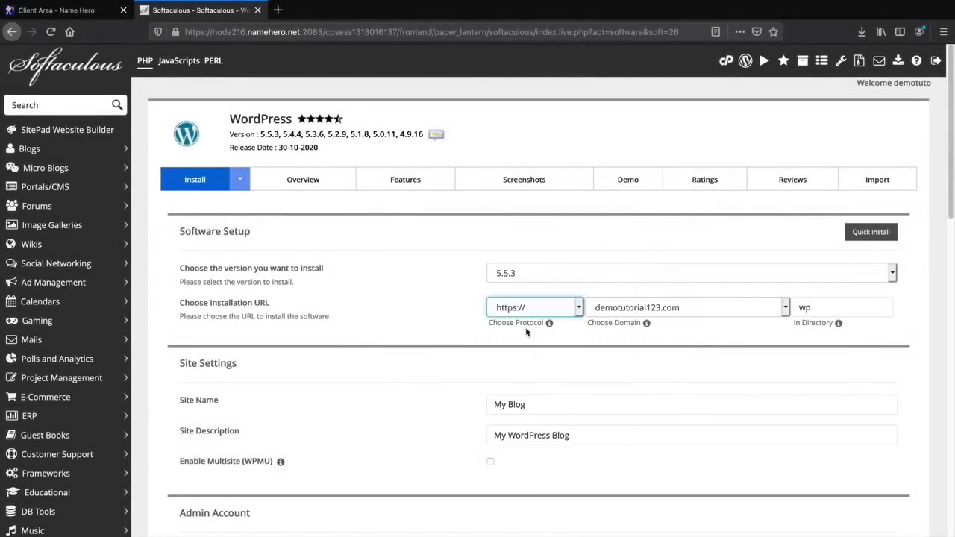
left_click(538, 338)
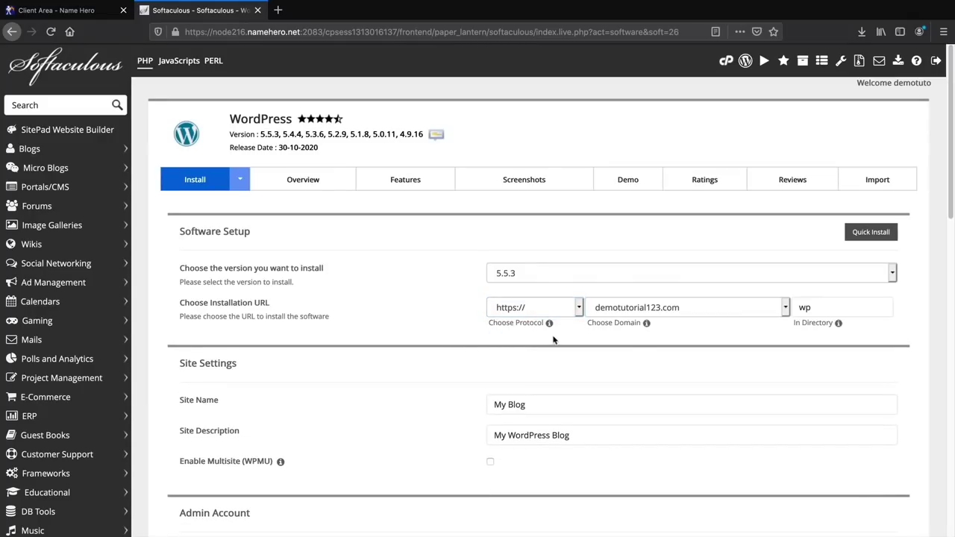
left_click(818, 309)
double_click(818, 310)
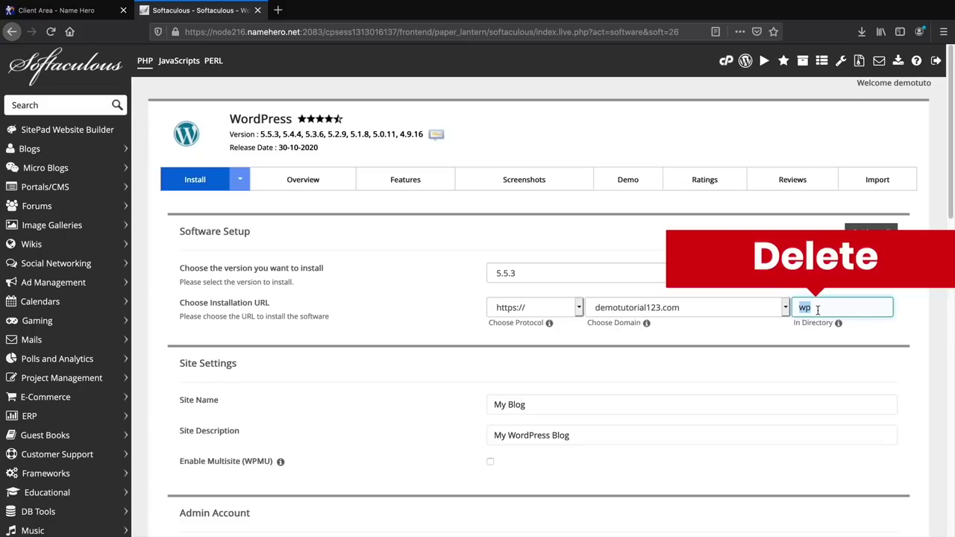
key("Delete")
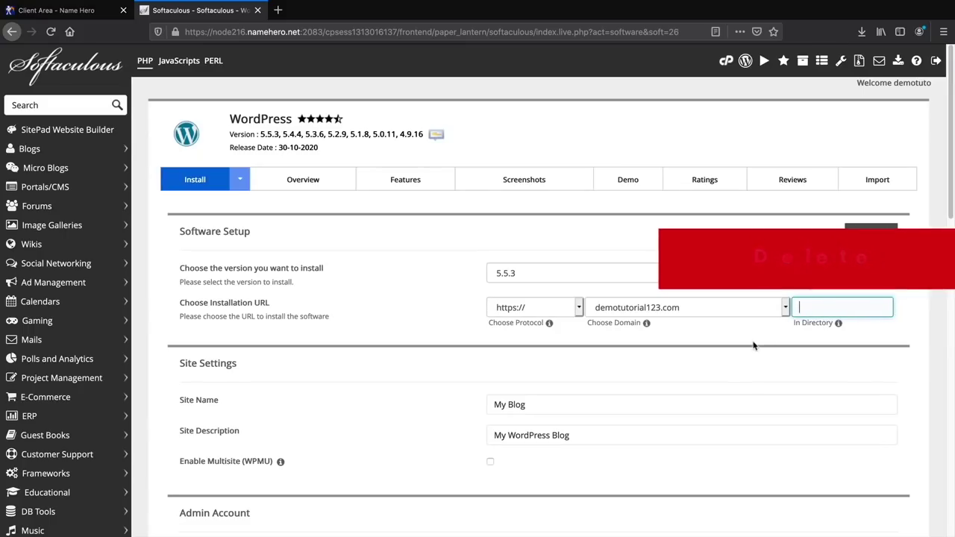
left_click(672, 336)
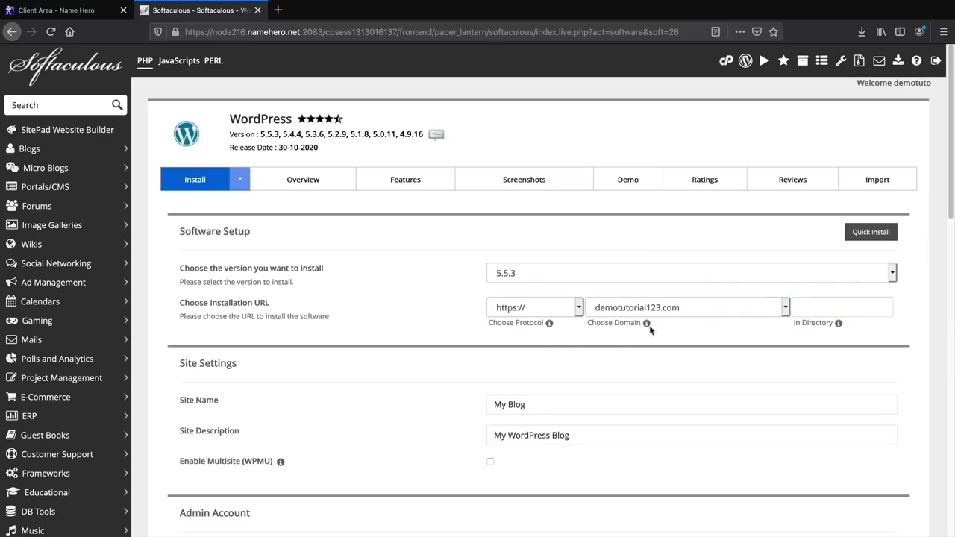
middle_click(416, 311)
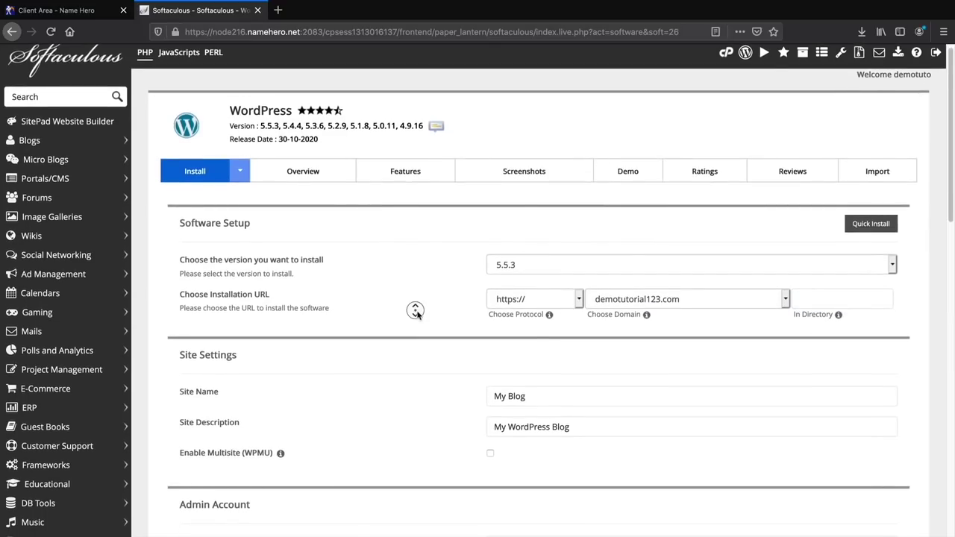
Set the site name to 'Web Design Agency' and description to 'Cool Website Ageny'
scroll(420, 321, "down", 1)
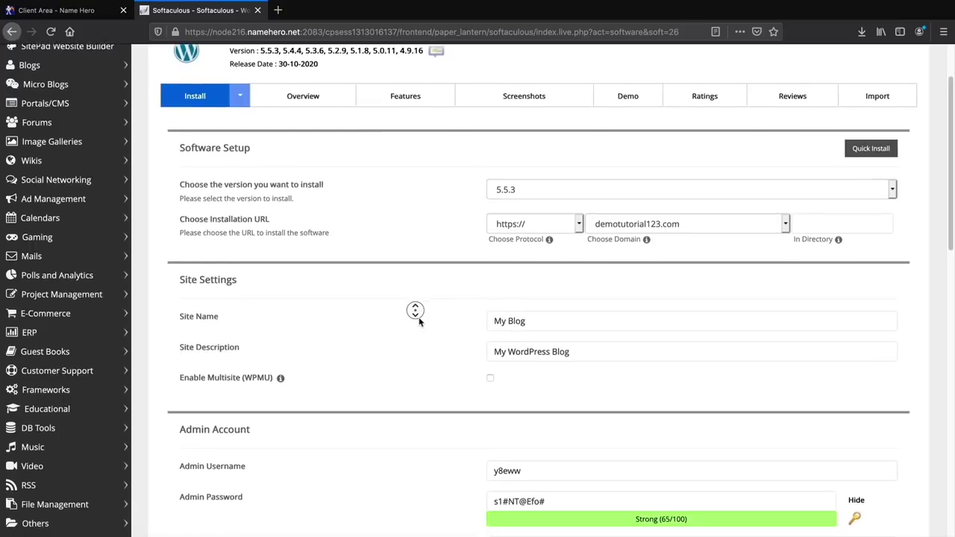
double_click(520, 309)
triple_click(521, 312)
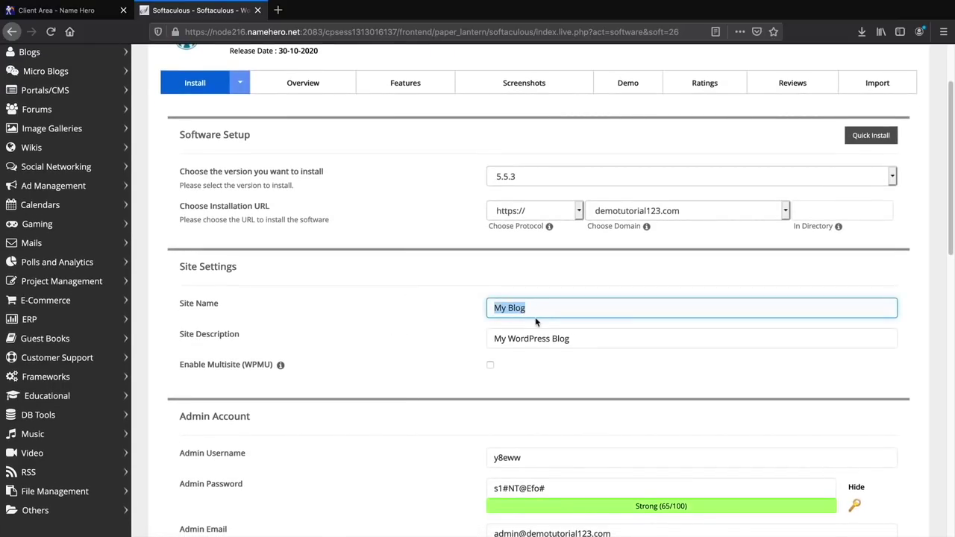
type("web")
key("Down")
key("Return")
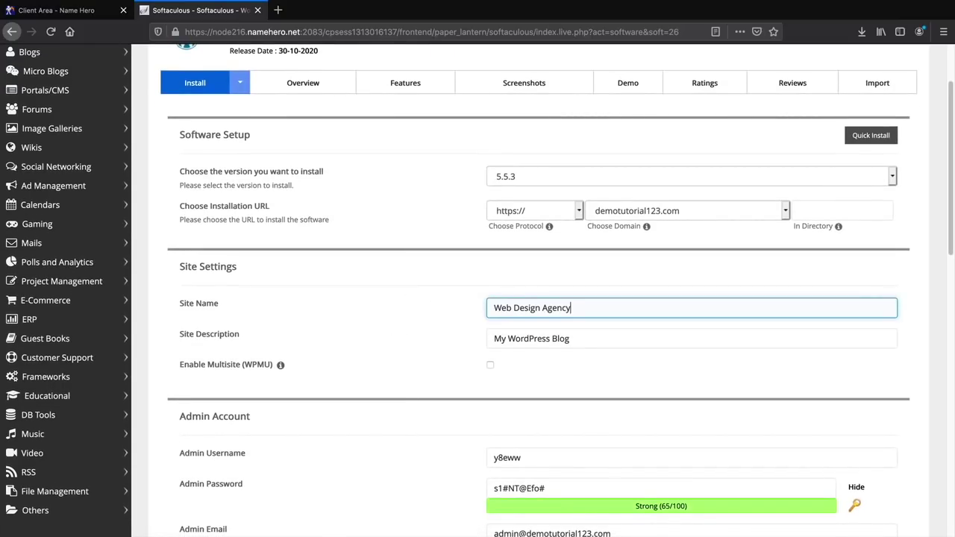
key("Tab")
key("BackSpace")
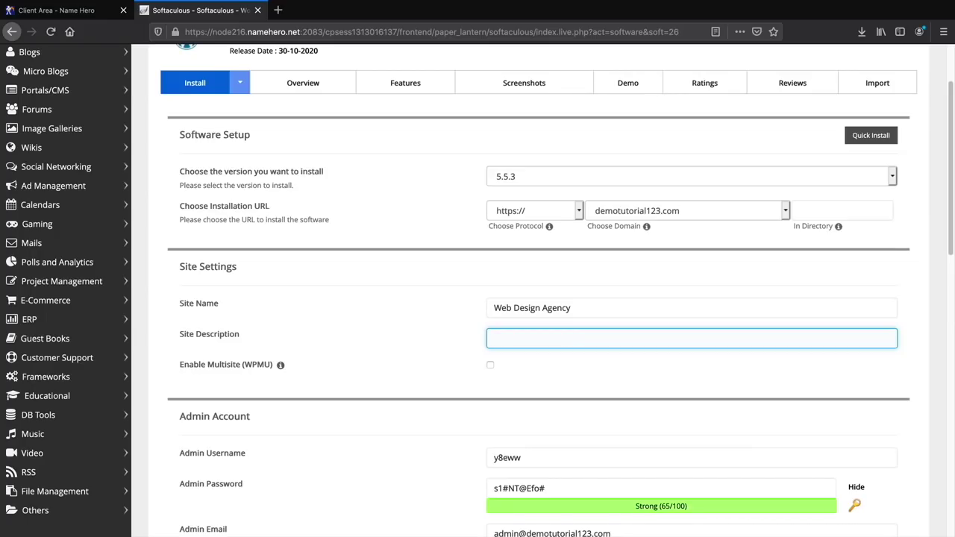
key("Down")
key("Return")
left_click(433, 326)
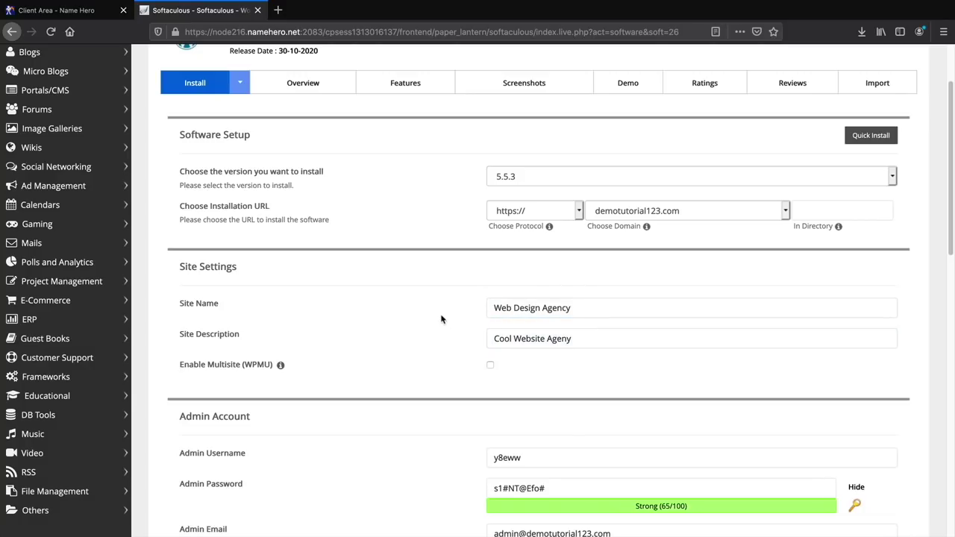
middle_click(442, 316)
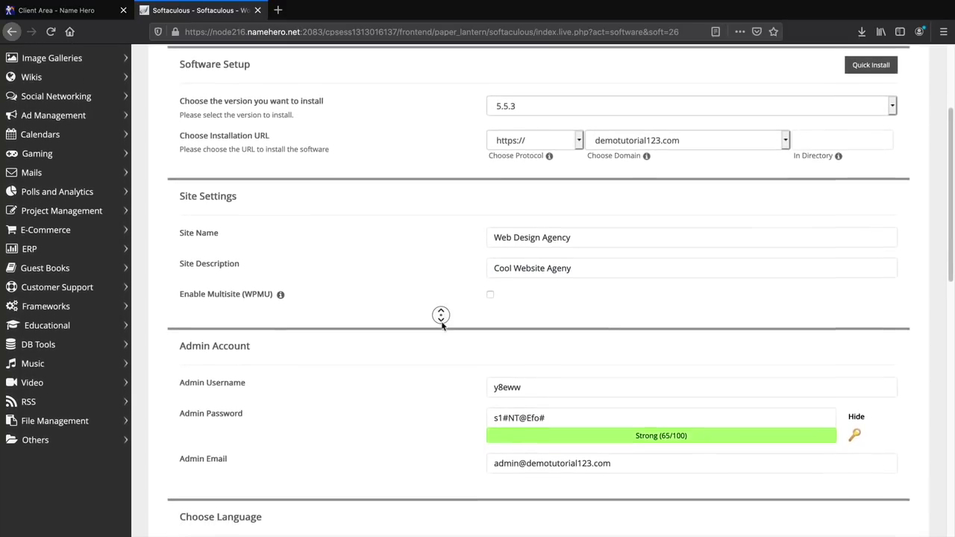
Replace the generated admin username with a new one and enter the admin password
left_click(538, 320)
left_click(538, 319)
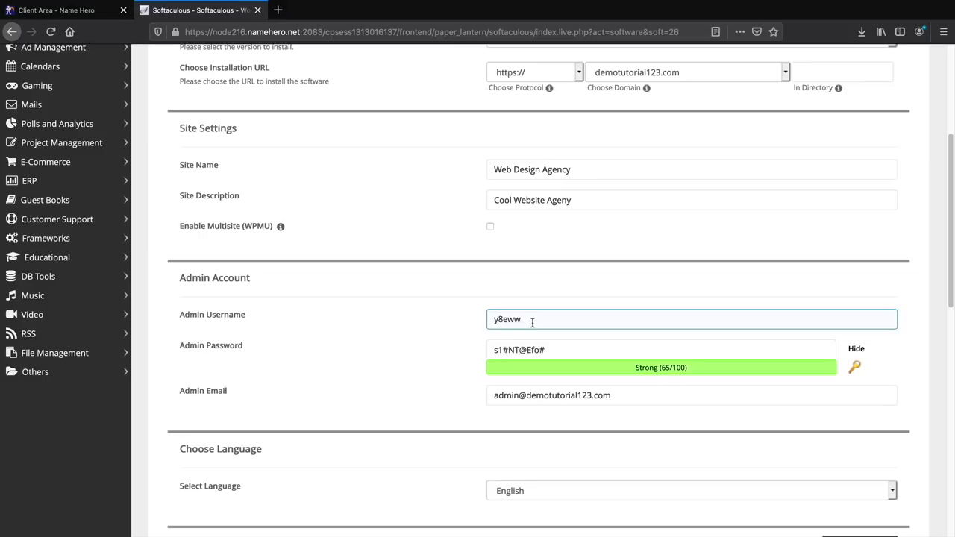
double_click(539, 325)
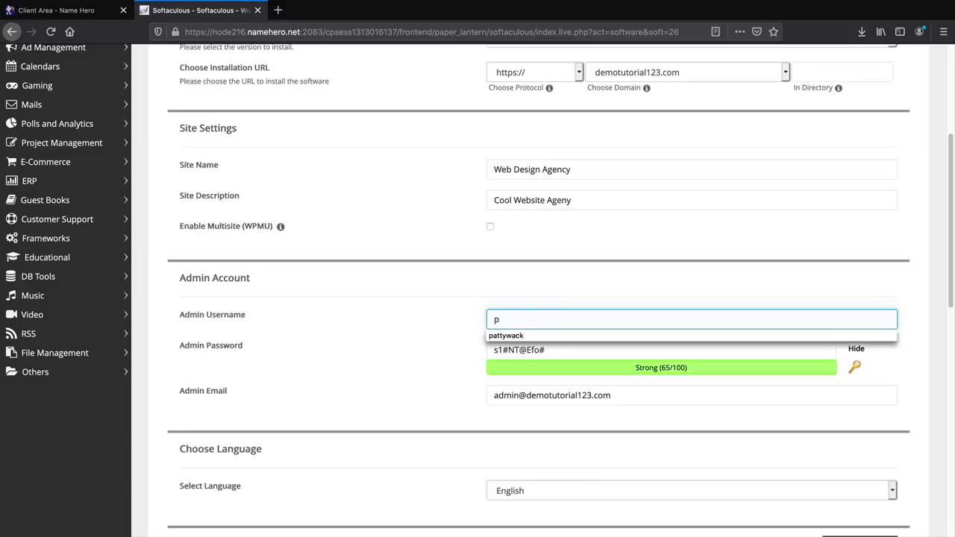
key("Down")
key("Return")
key("Tab")
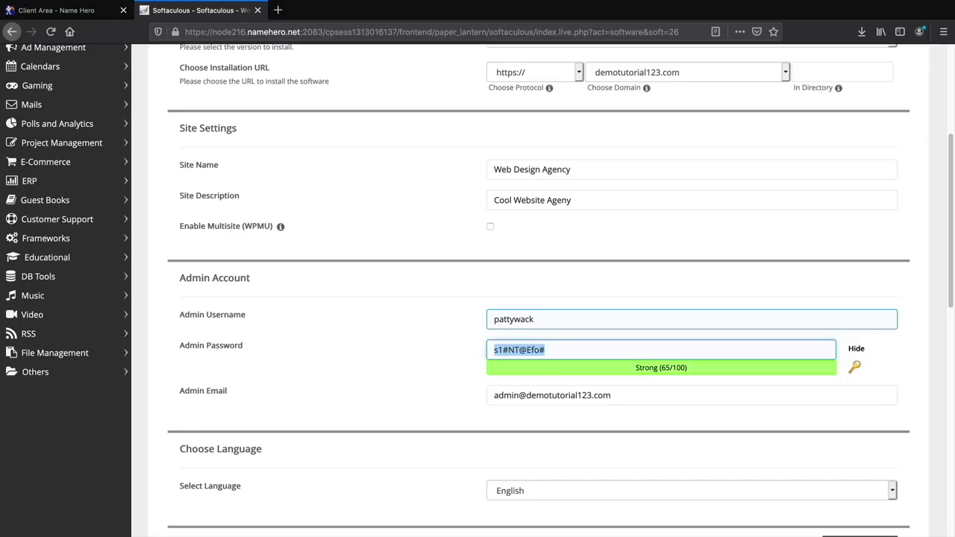
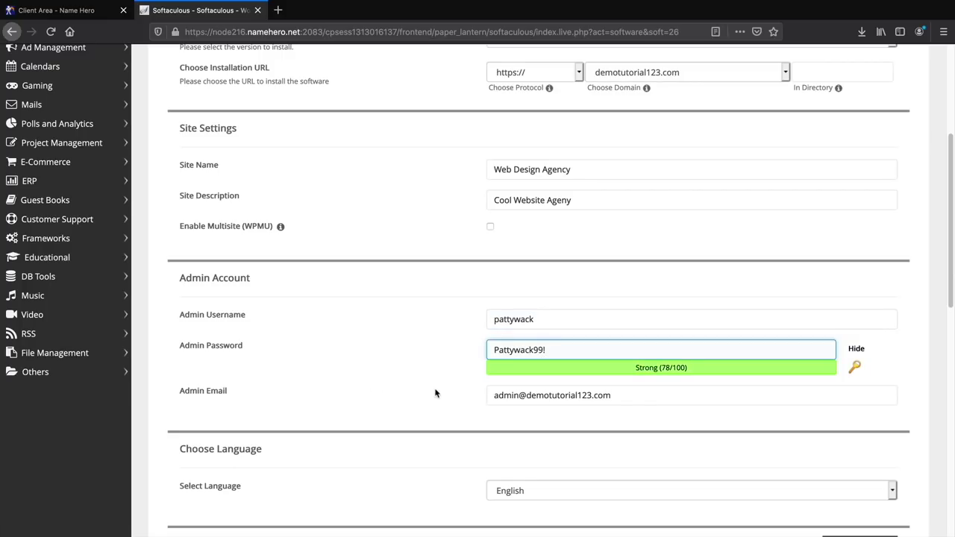
Paste in the admin e-mail, keep English as the language, and run the installation
left_click(504, 397)
triple_click(549, 400)
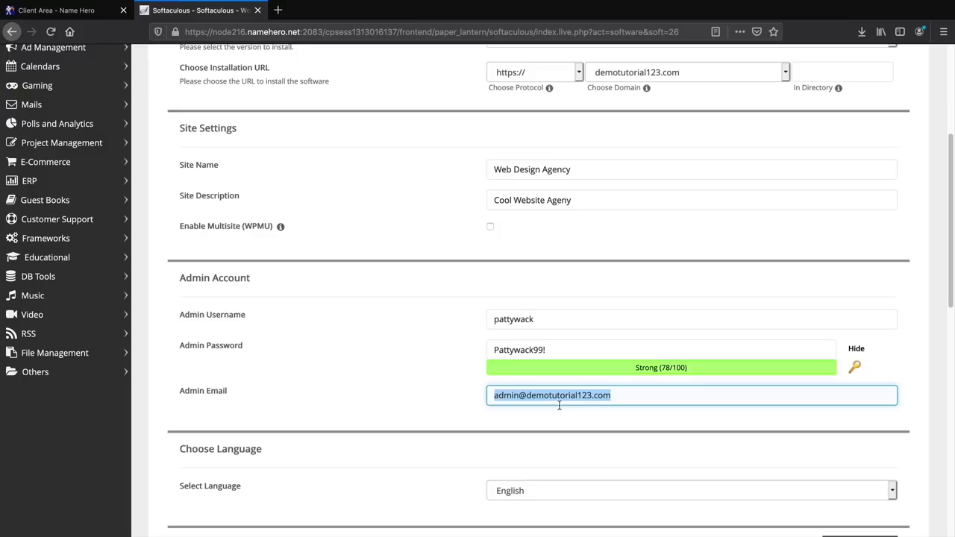
key("ctrl+v")
middle_click(444, 374)
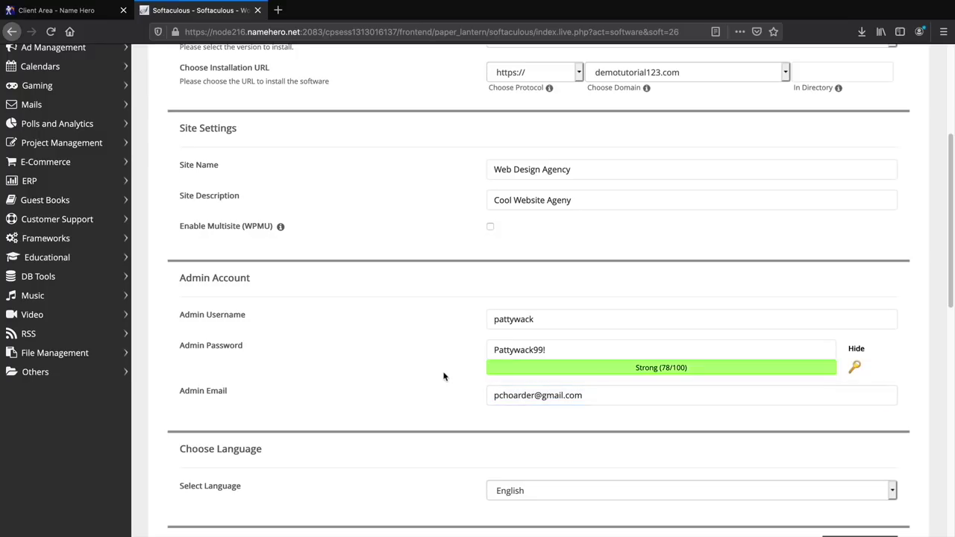
scroll(443, 373, "down", 5)
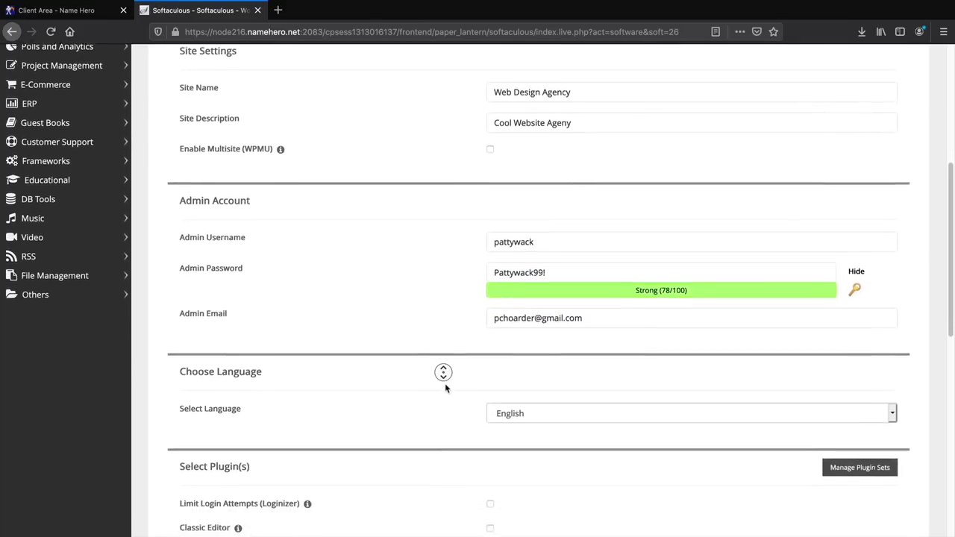
left_click(447, 383)
left_click(537, 319)
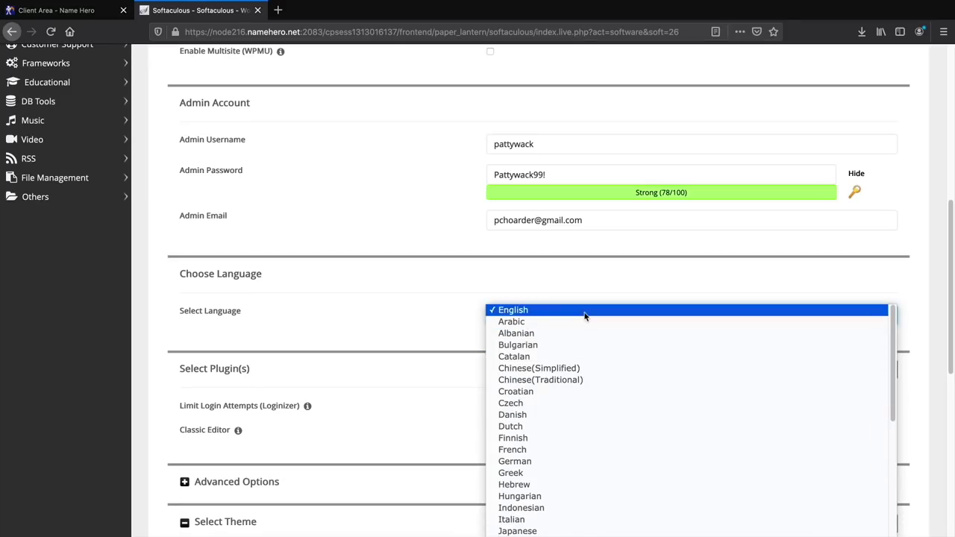
scroll(636, 465, "down", 5)
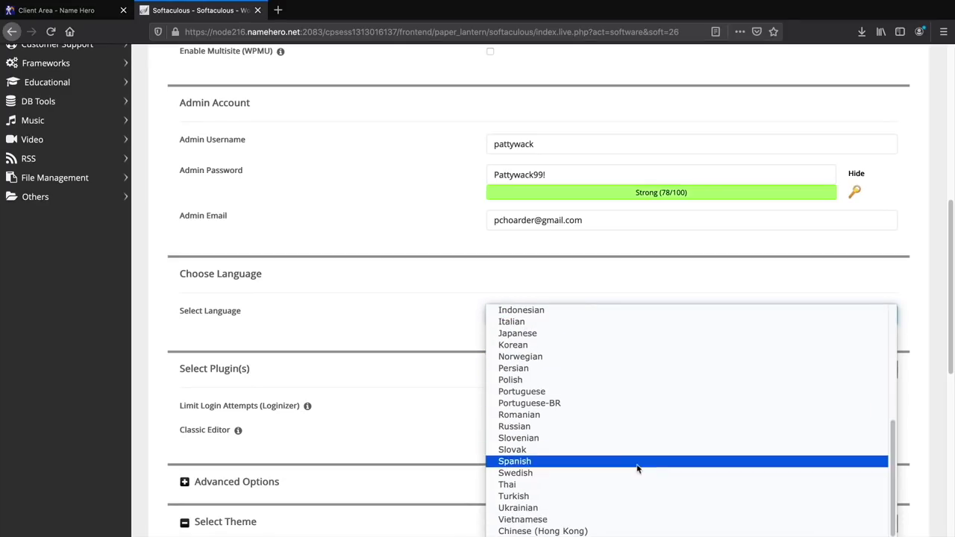
scroll(644, 485, "up", 5)
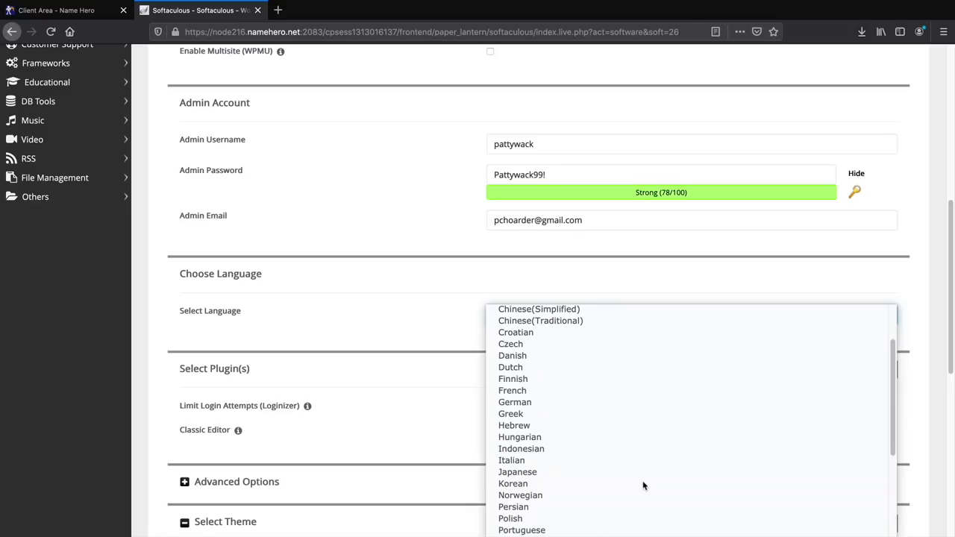
left_click(473, 337)
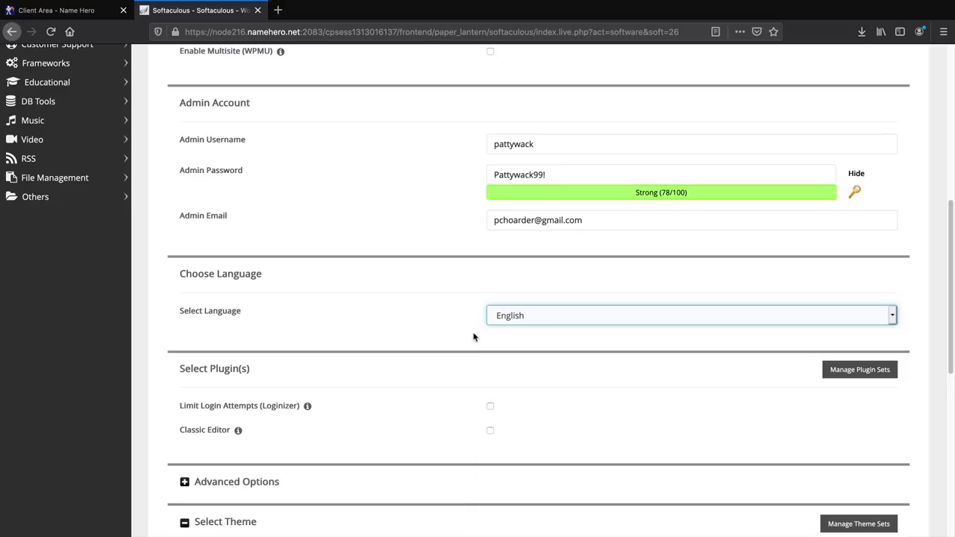
middle_click(473, 330)
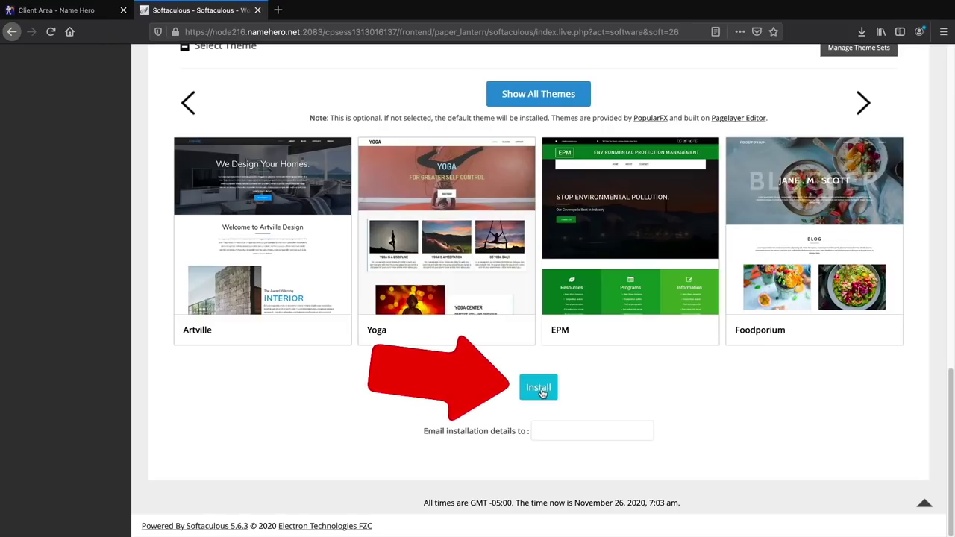
left_click(541, 388)
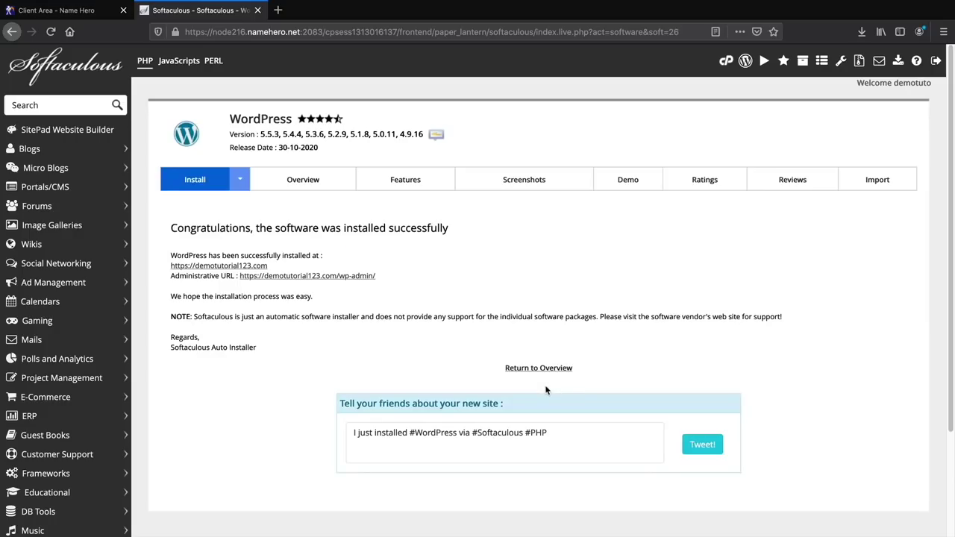
Follow the Administrative URL link to the new site's WordPress dashboard
left_click(333, 277)
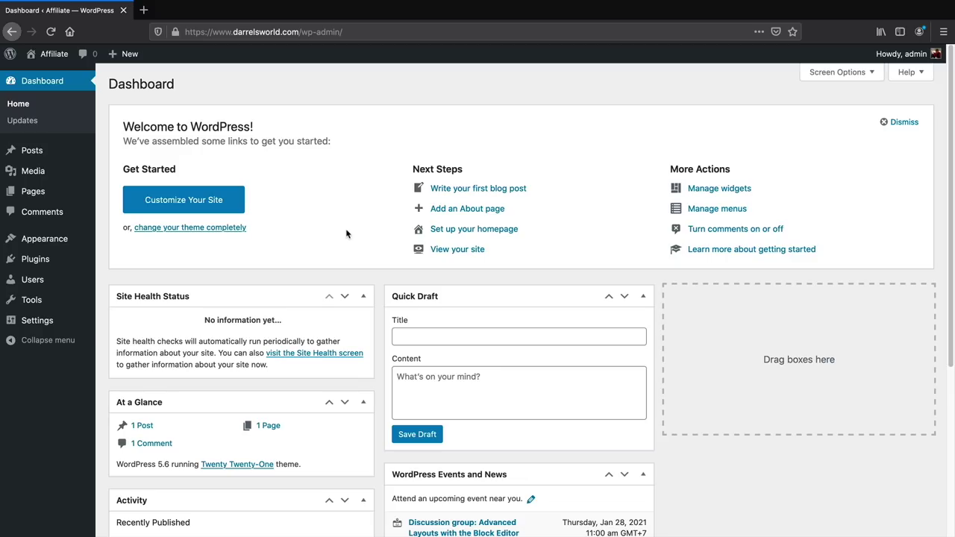
mouse_move(52, 56)
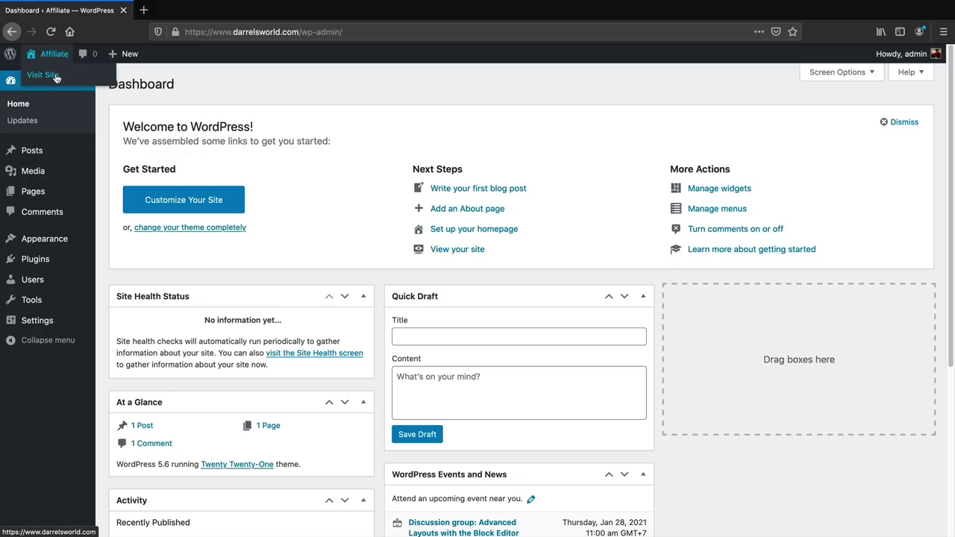
left_click(55, 77)
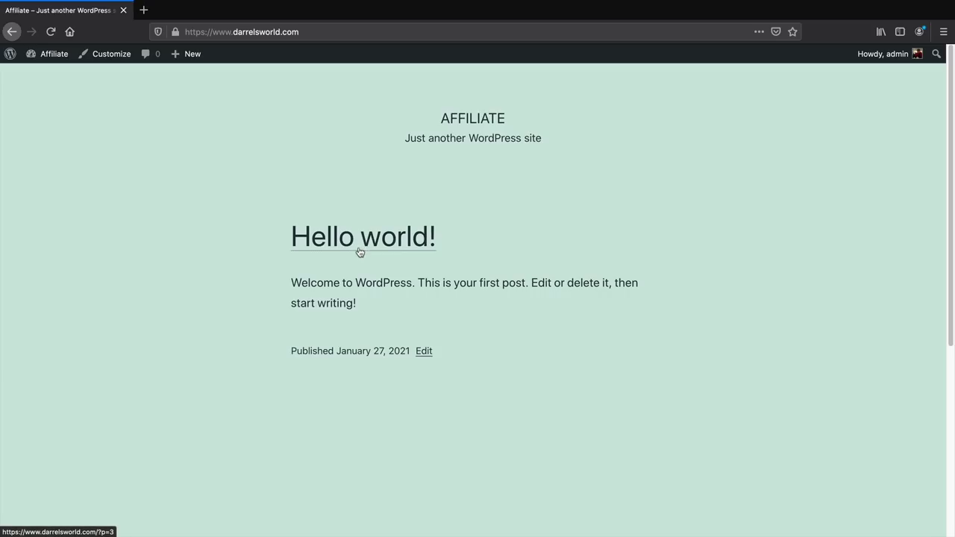
scroll(362, 248, "down", 3)
scroll(368, 240, "down", 5)
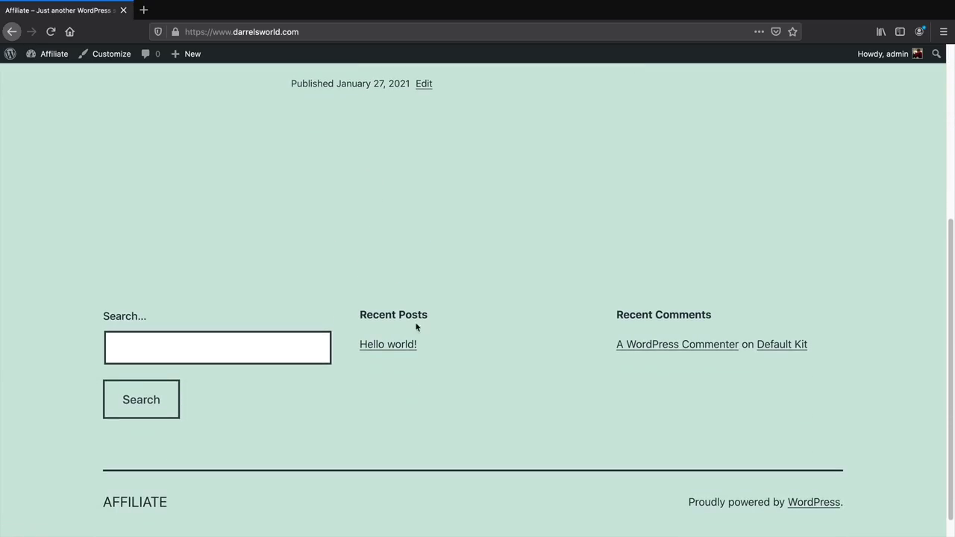
scroll(443, 357, "up", 5)
scroll(444, 356, "up", 3)
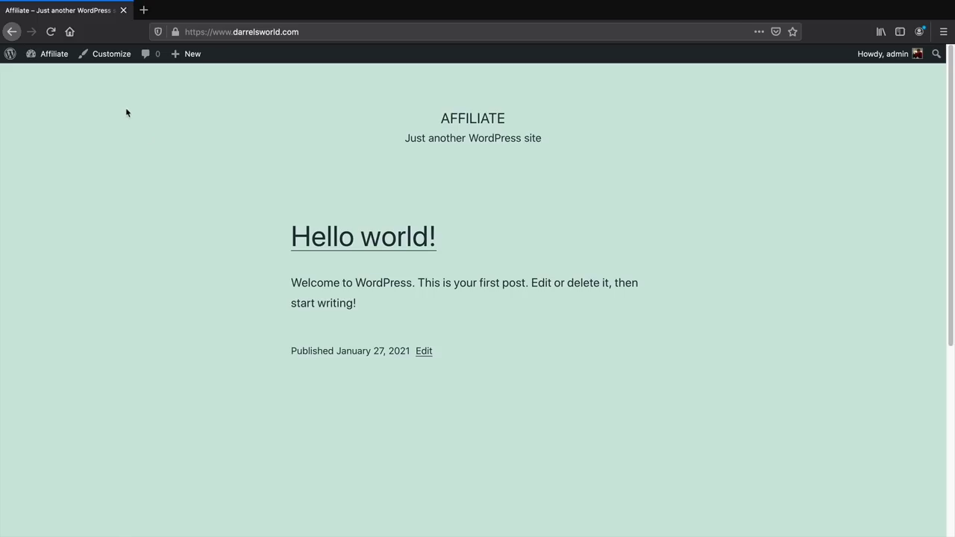
mouse_move(54, 54)
left_click(60, 75)
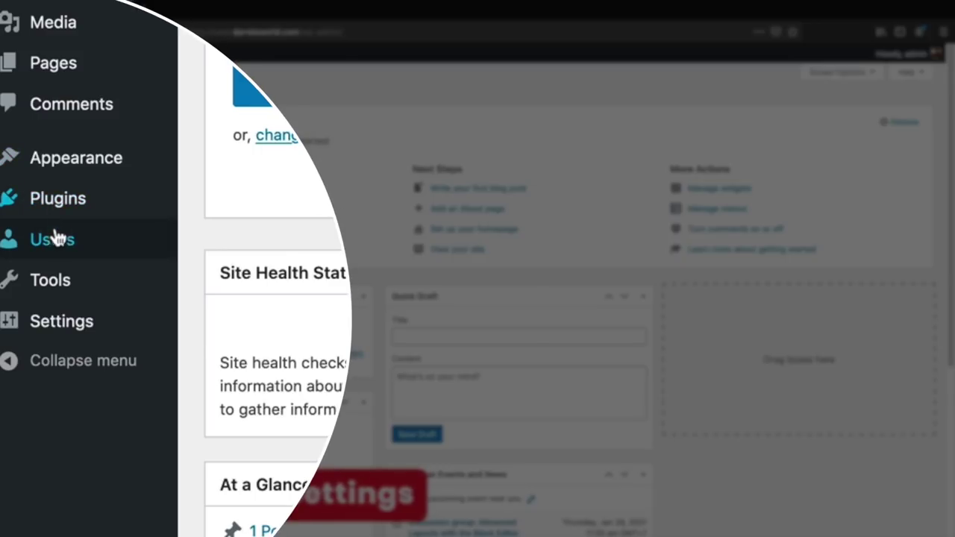
On the admin profile, try several colour schemes and settle on Midnight
mouse_move(33, 282)
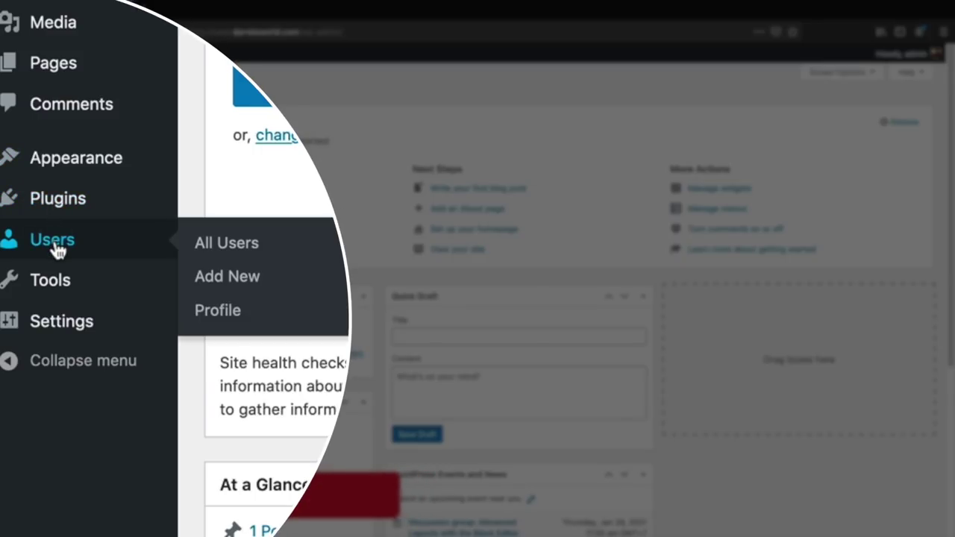
left_click(246, 317)
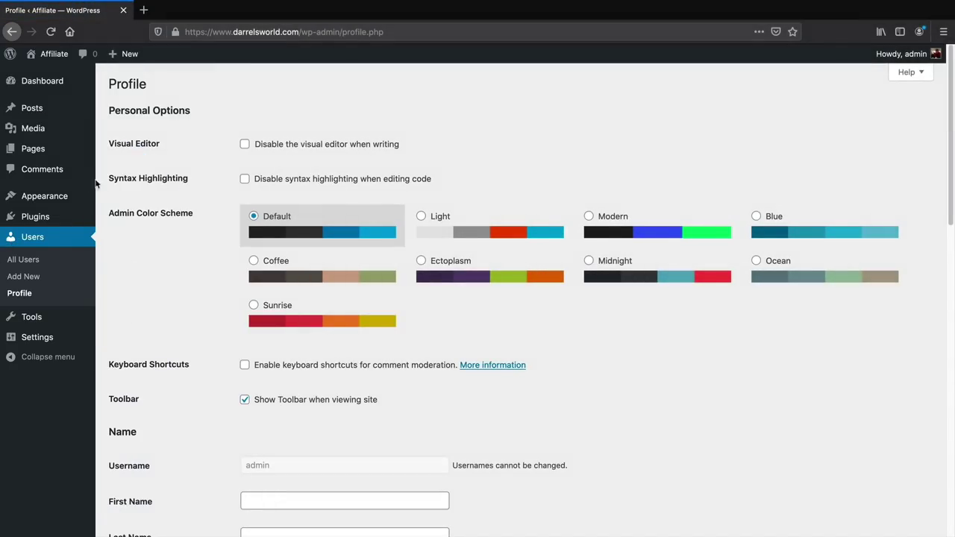
left_click(468, 237)
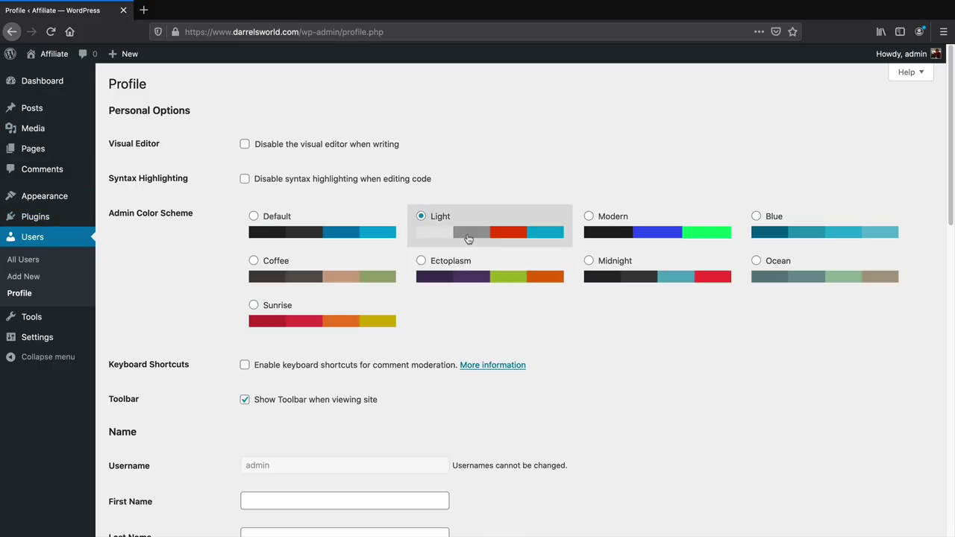
left_click(616, 230)
left_click(760, 231)
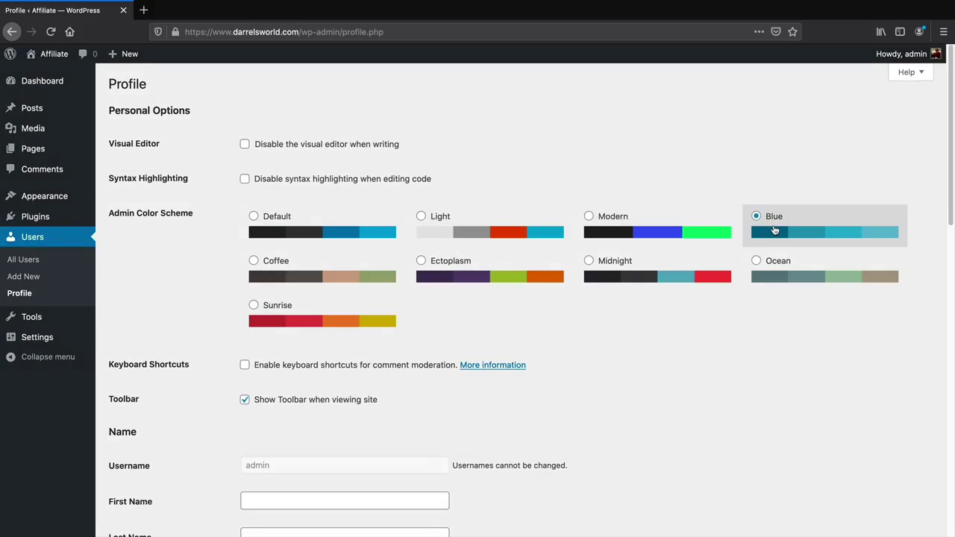
left_click(653, 270)
left_click(642, 227)
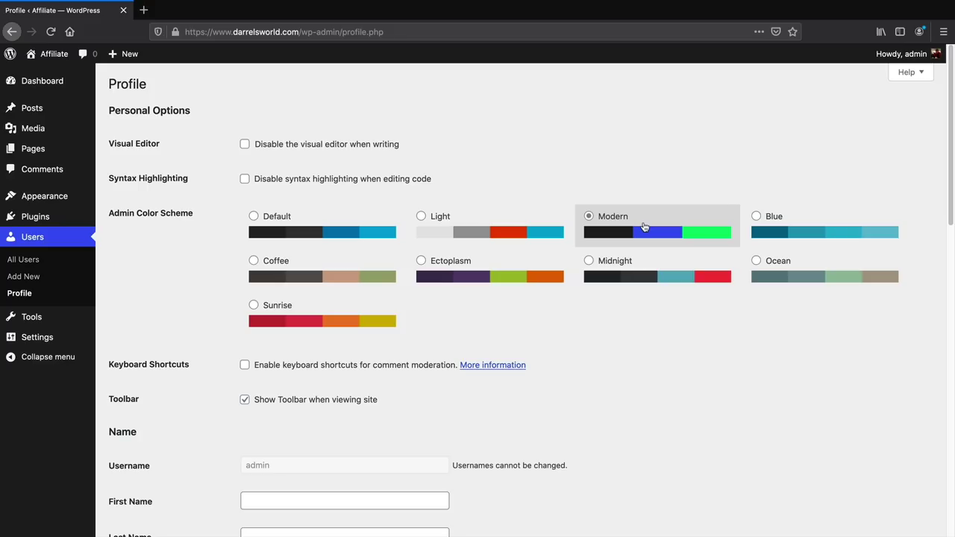
left_click(614, 265)
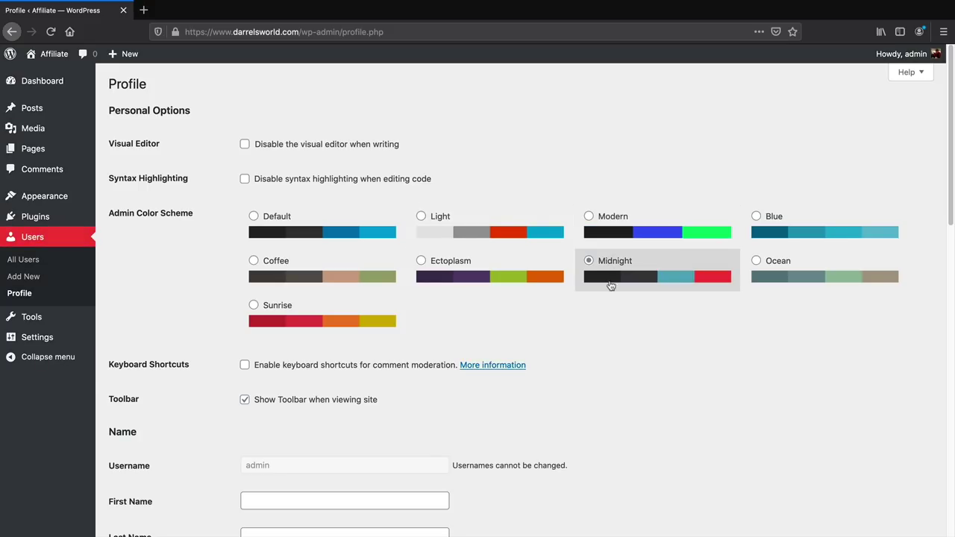
scroll(617, 289, "down", 5)
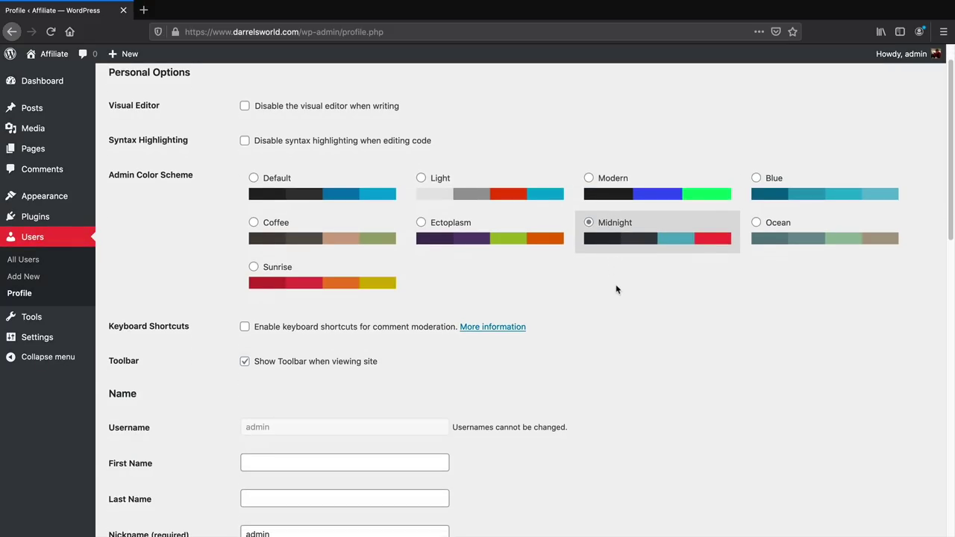
scroll(617, 287, "down", 3)
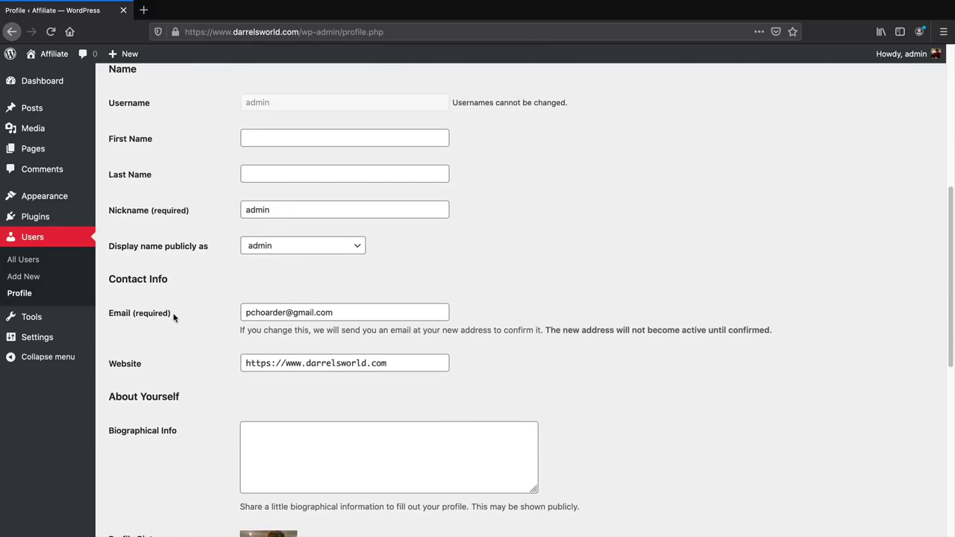
Review the profile's e-mail address and Biographical Info fields without changing them
triple_click(317, 312)
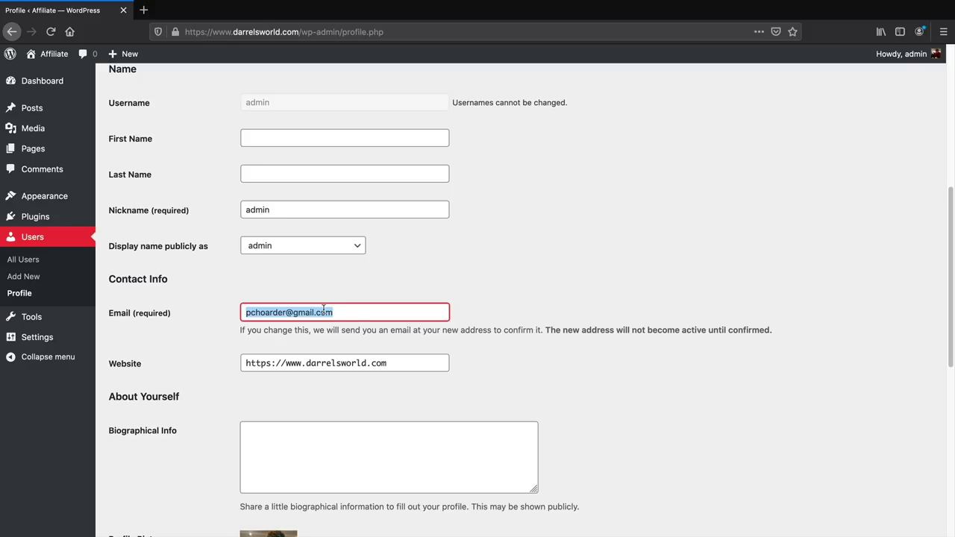
scroll(570, 348, "down", 5)
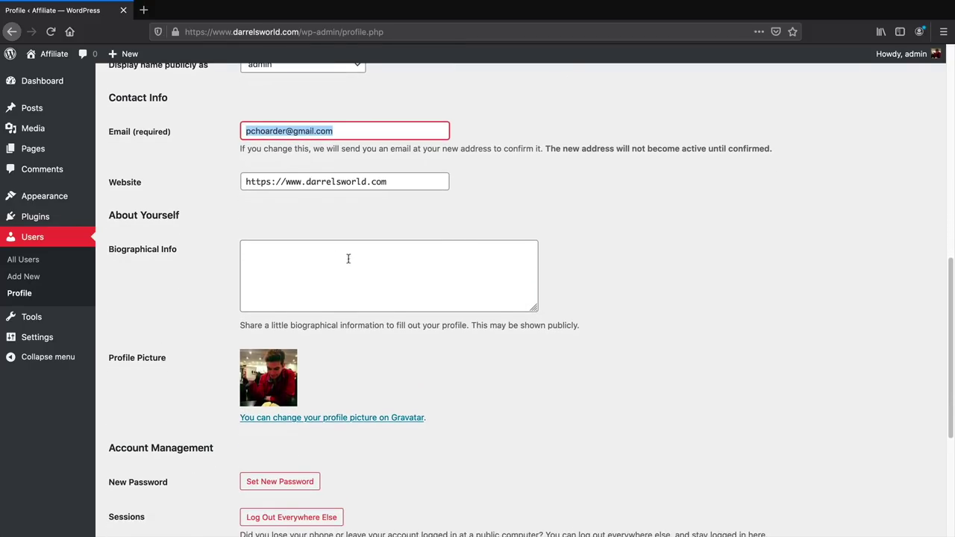
left_click(336, 257)
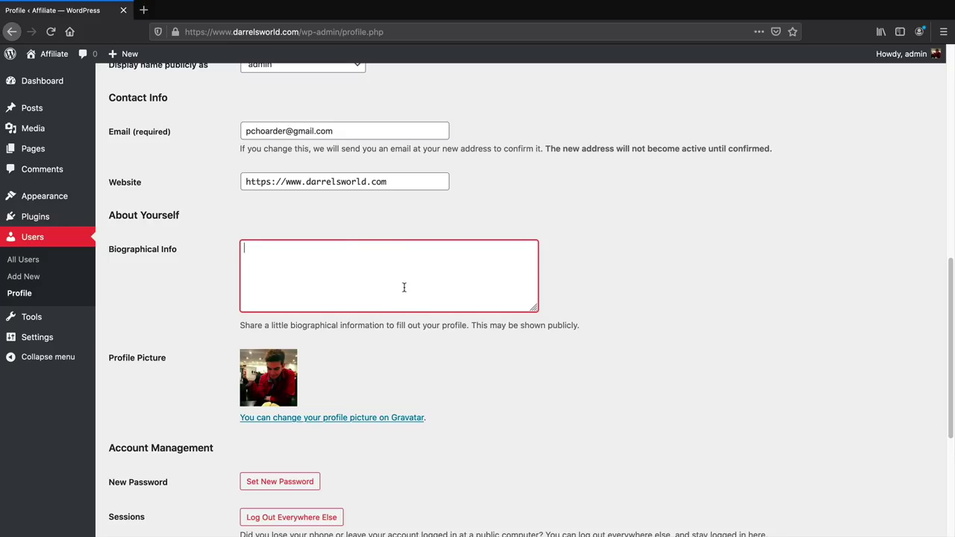
left_click_drag(335, 328, 529, 328)
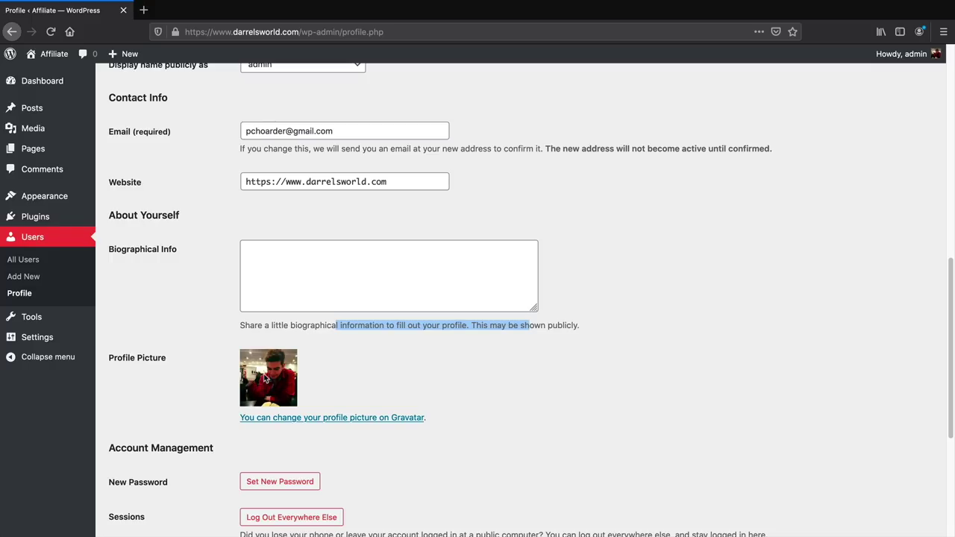
left_click(366, 370)
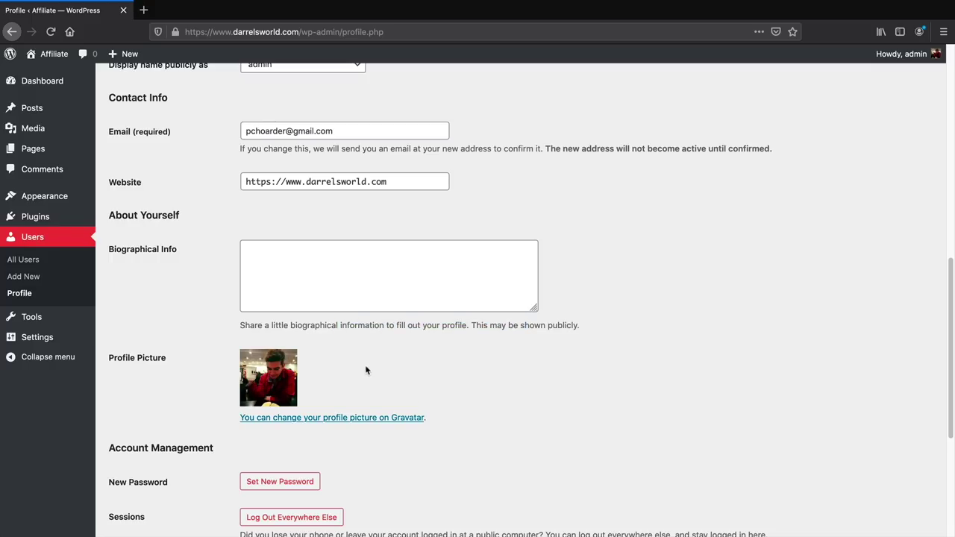
scroll(445, 365, "down", 5)
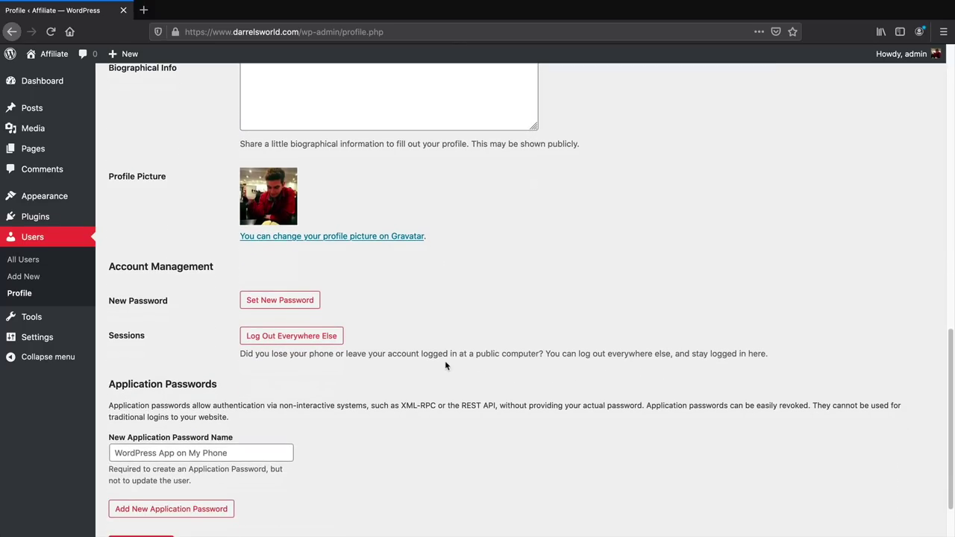
Generate a new password, cancel it, and save the profile with Update Profile
left_click_drag(120, 282, 168, 283)
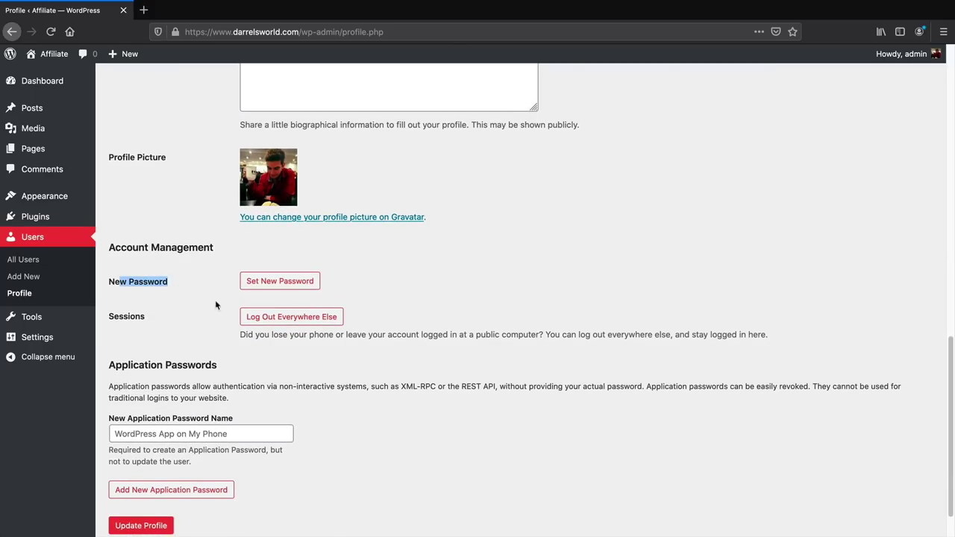
left_click(270, 285)
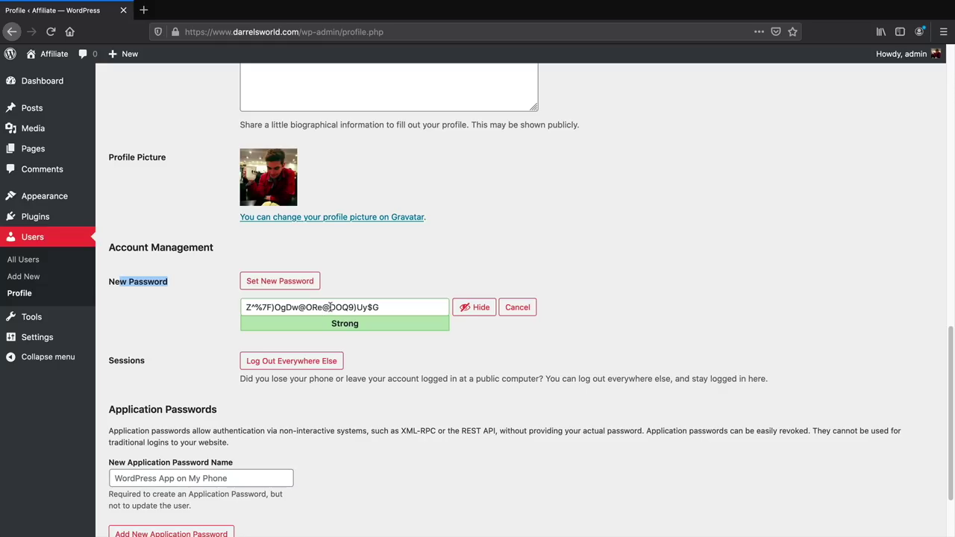
triple_click(362, 307)
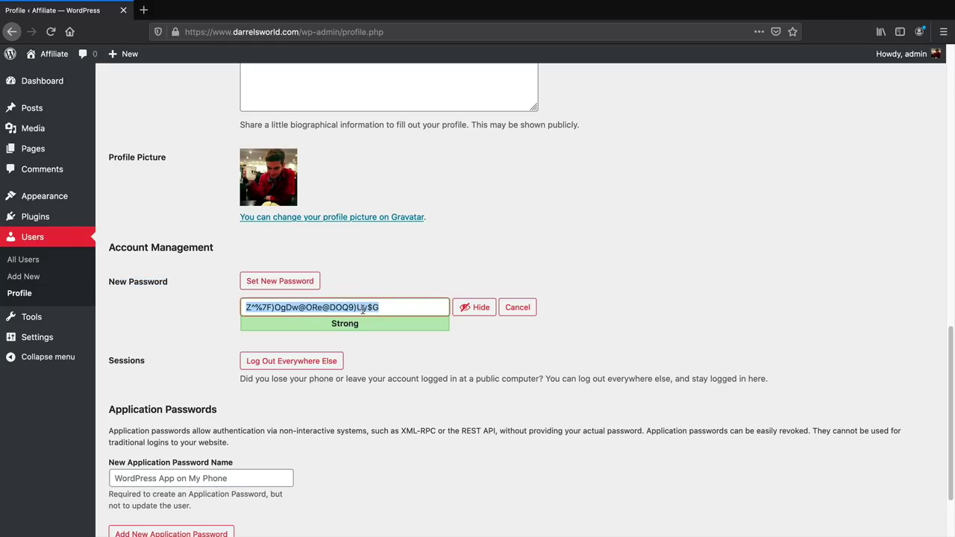
left_click(517, 306)
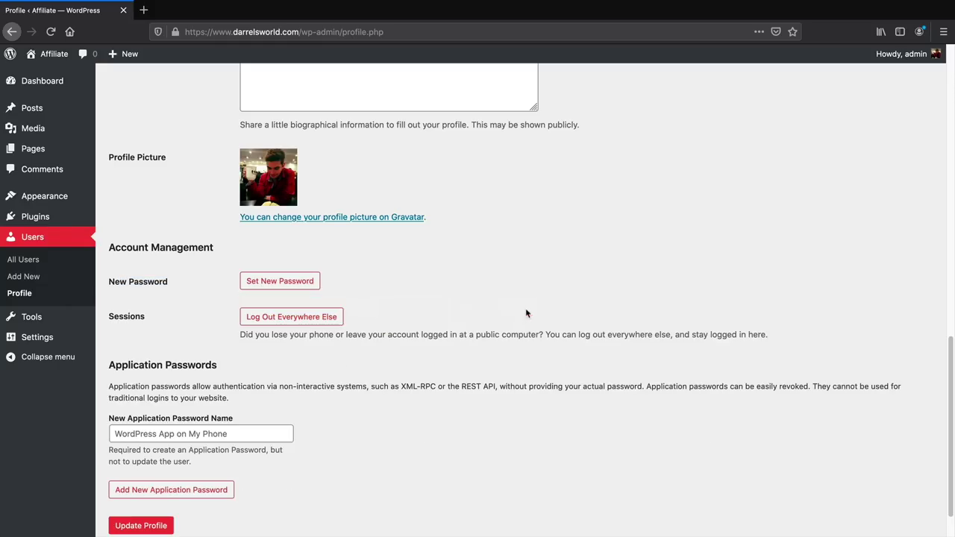
scroll(184, 334, "down", 2)
left_click(142, 478)
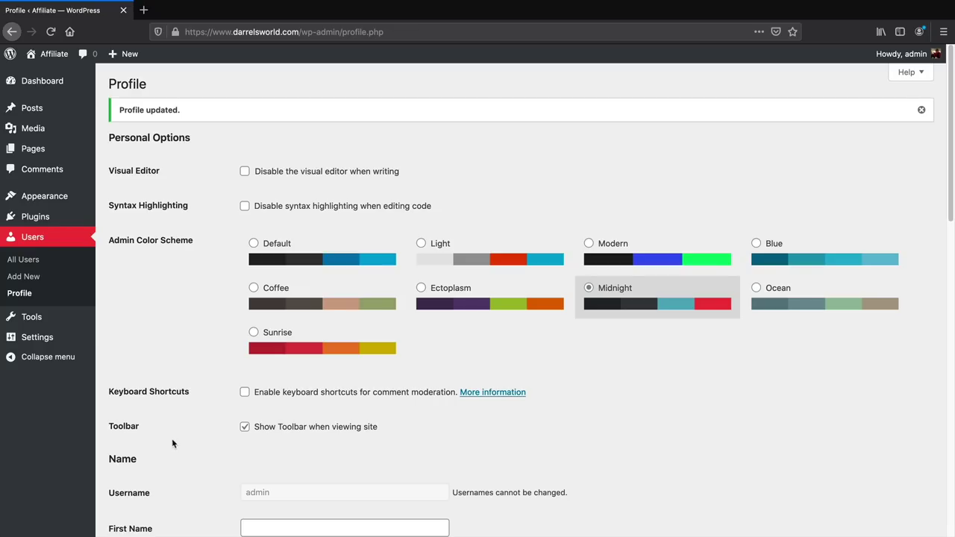
mouse_move(66, 316)
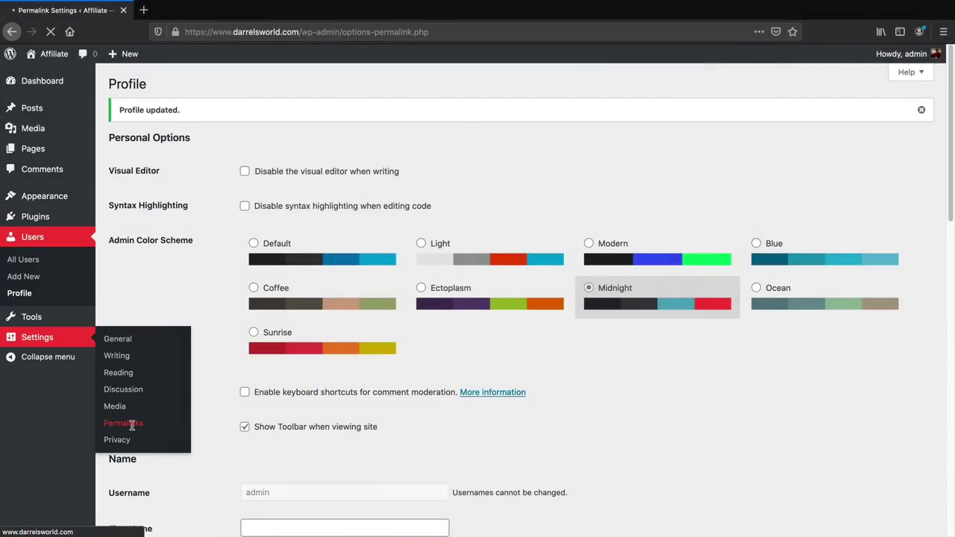
Switch the permalink structure to Post name and save the change
left_click(133, 426)
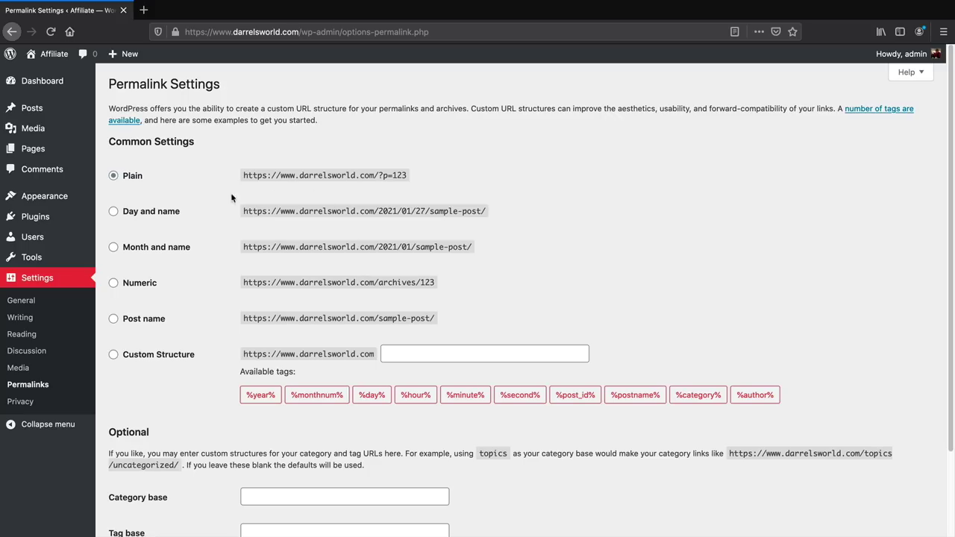
left_click(144, 320)
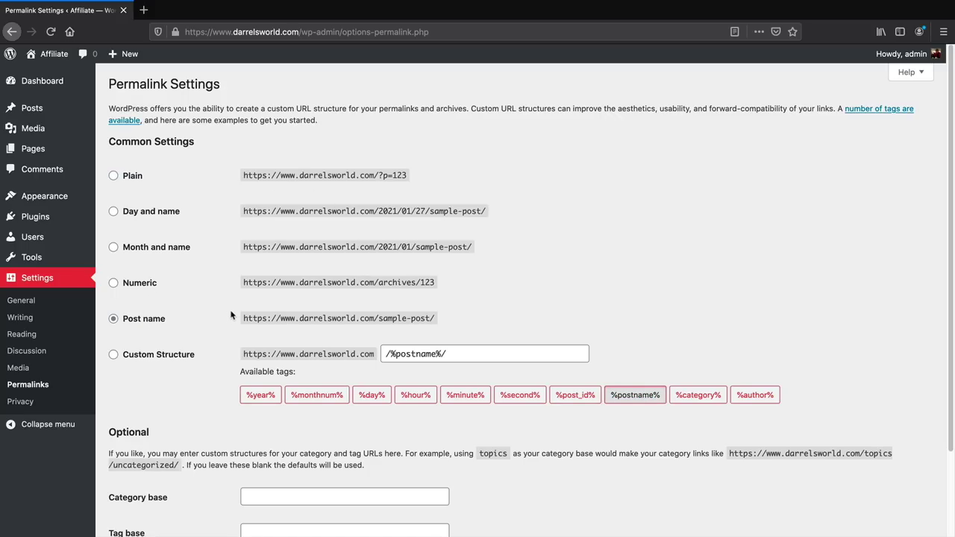
left_click_drag(267, 320, 376, 320)
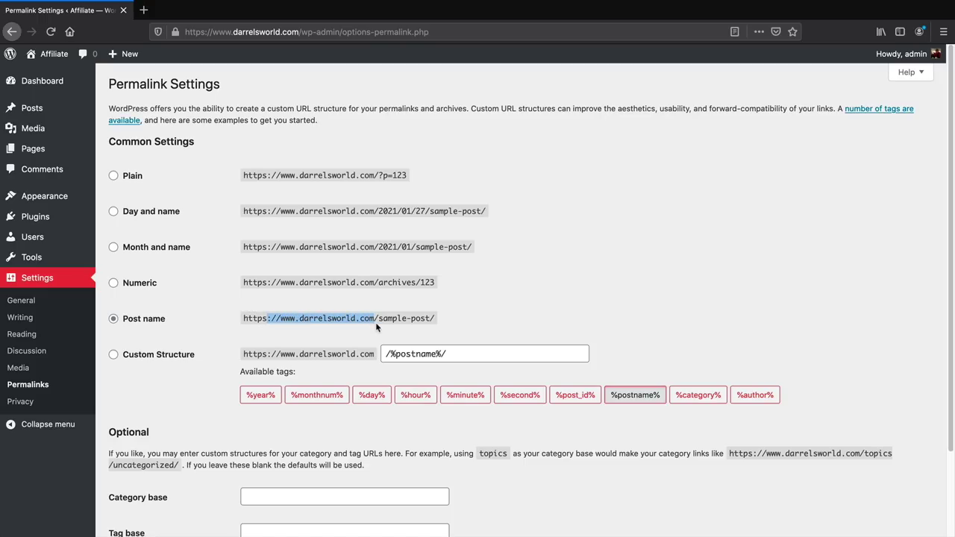
left_click_drag(374, 247, 453, 247)
left_click_drag(244, 319, 382, 317)
scroll(160, 313, "down", 3)
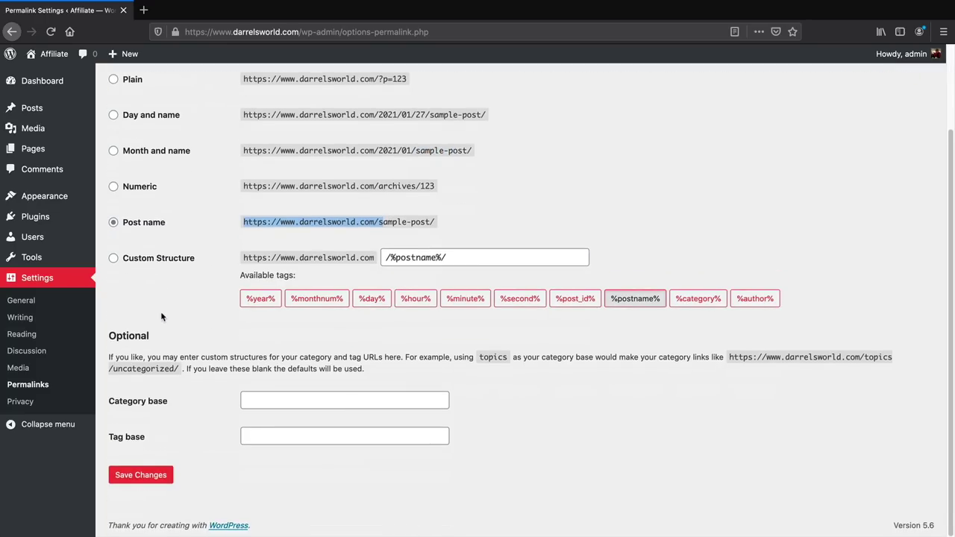
left_click(159, 477)
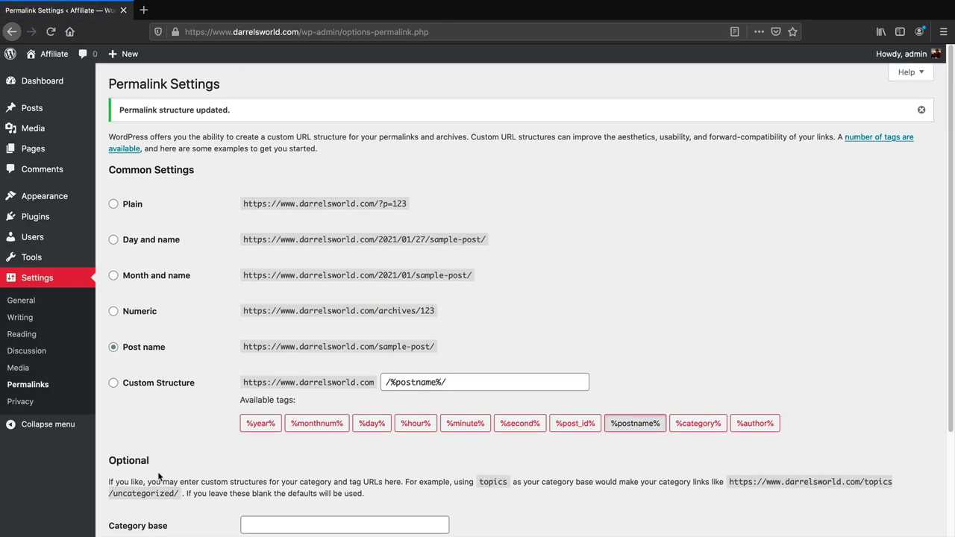
Keep the site language as English (United States) and save the General Settings
left_click(40, 301)
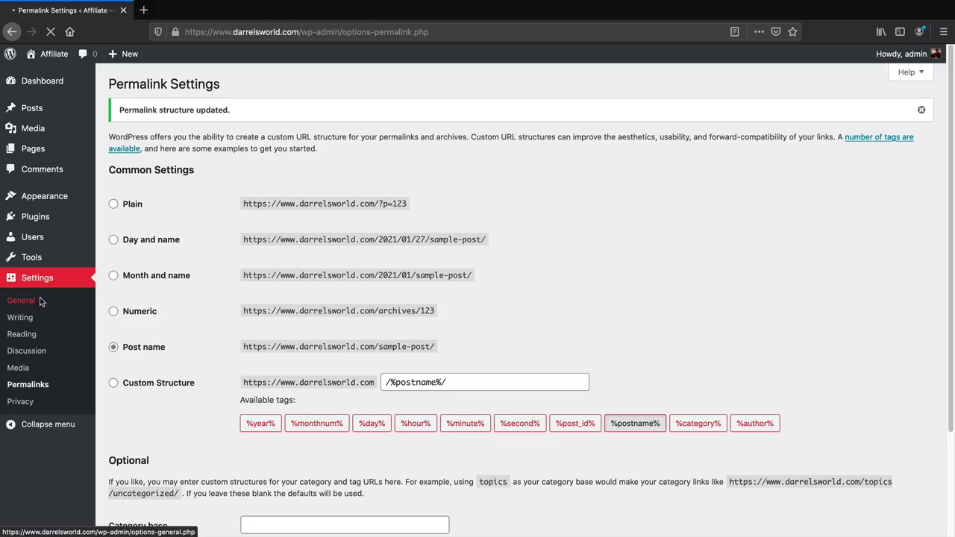
scroll(201, 327, "down", 2)
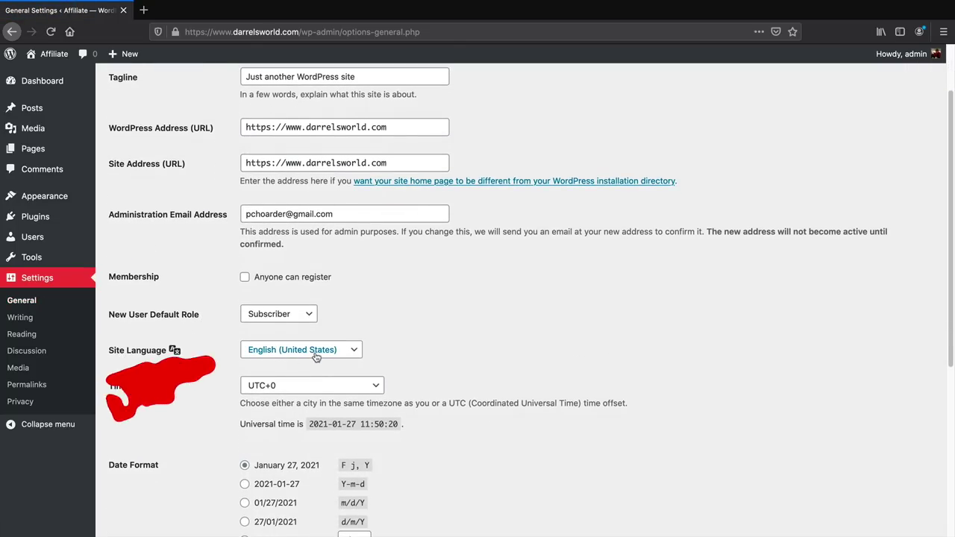
left_click(317, 354)
scroll(308, 220, "down", 20)
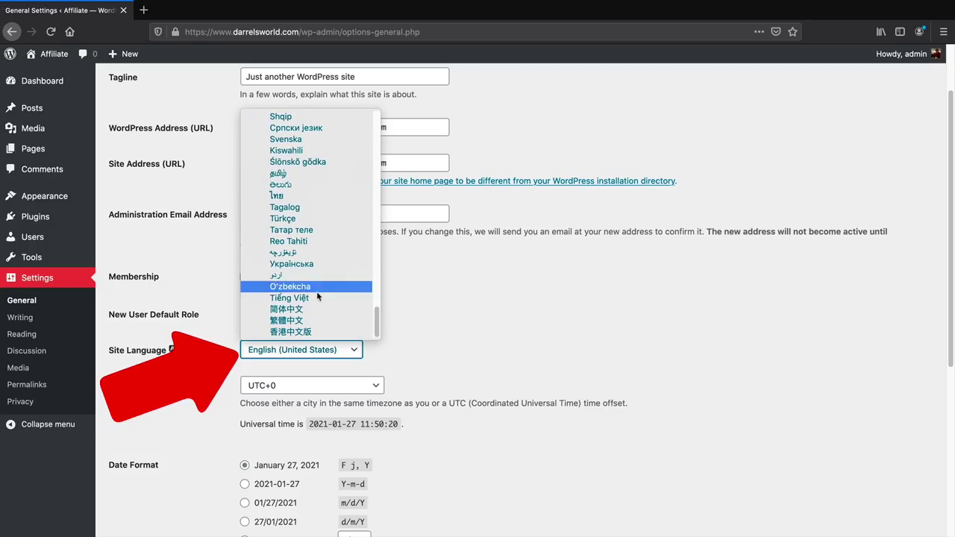
scroll(322, 298, "up", 6)
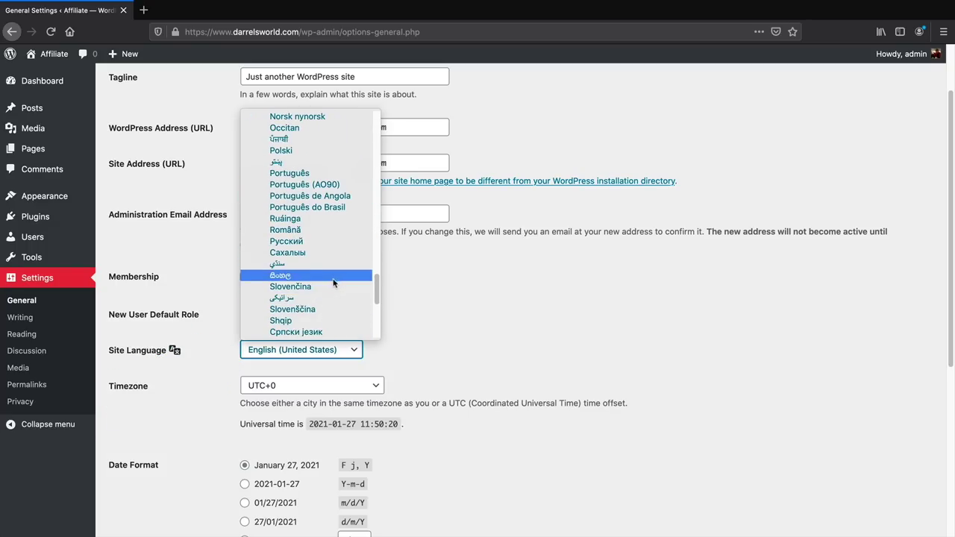
scroll(328, 254, "up", 4)
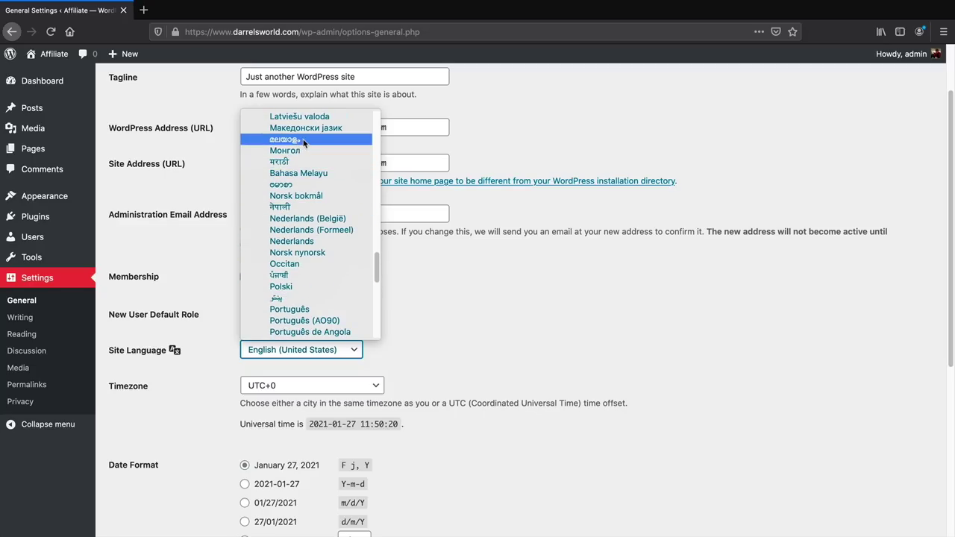
scroll(304, 142, "up", 4)
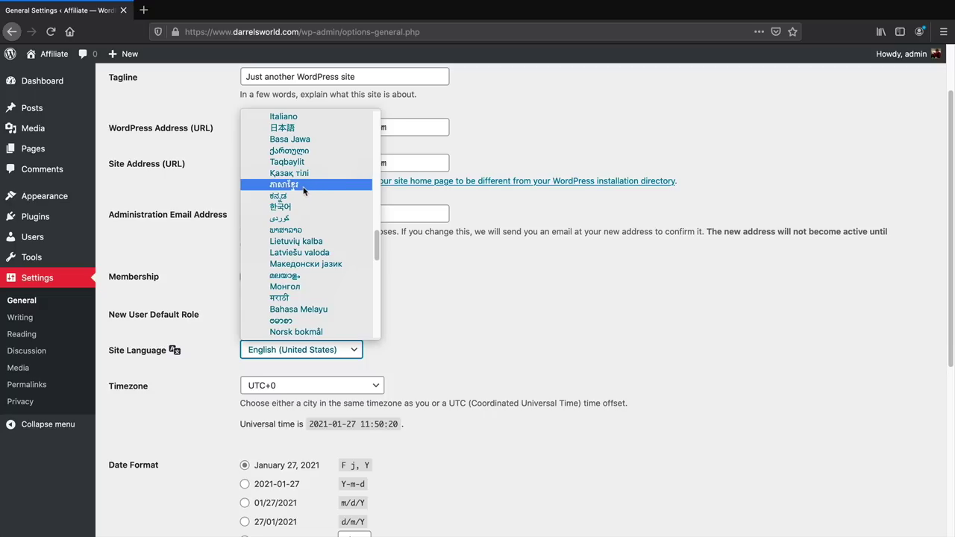
scroll(303, 189, "up", 12)
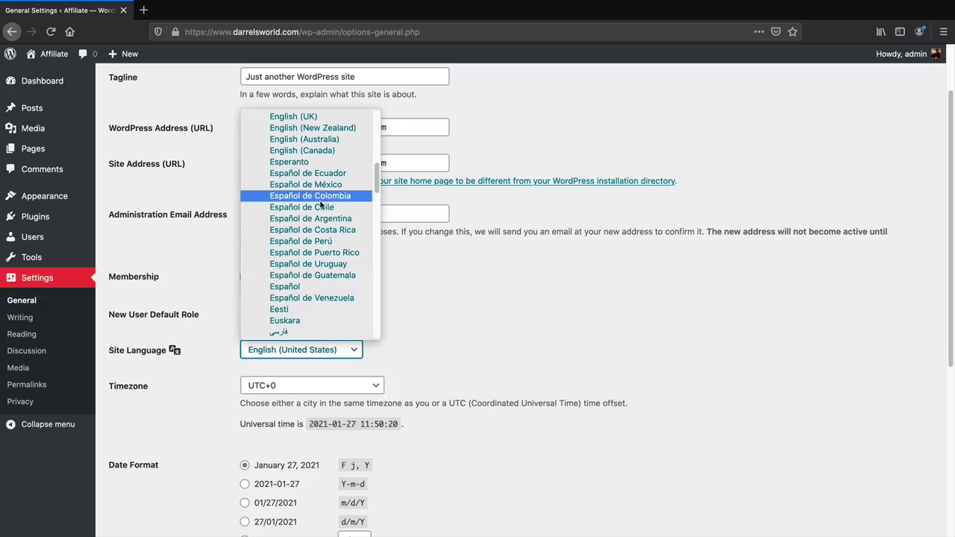
scroll(320, 159, "up", 6)
left_click(557, 344)
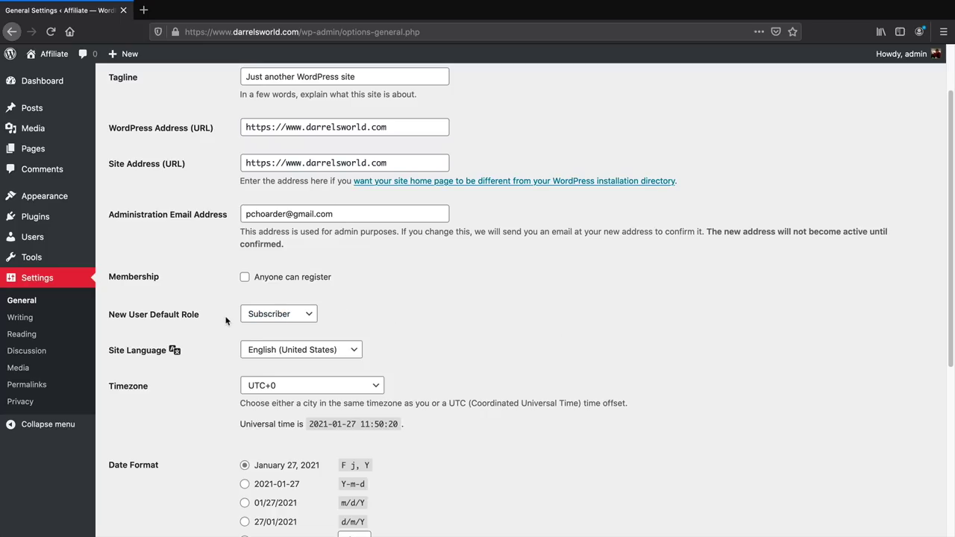
scroll(226, 320, "down", 5)
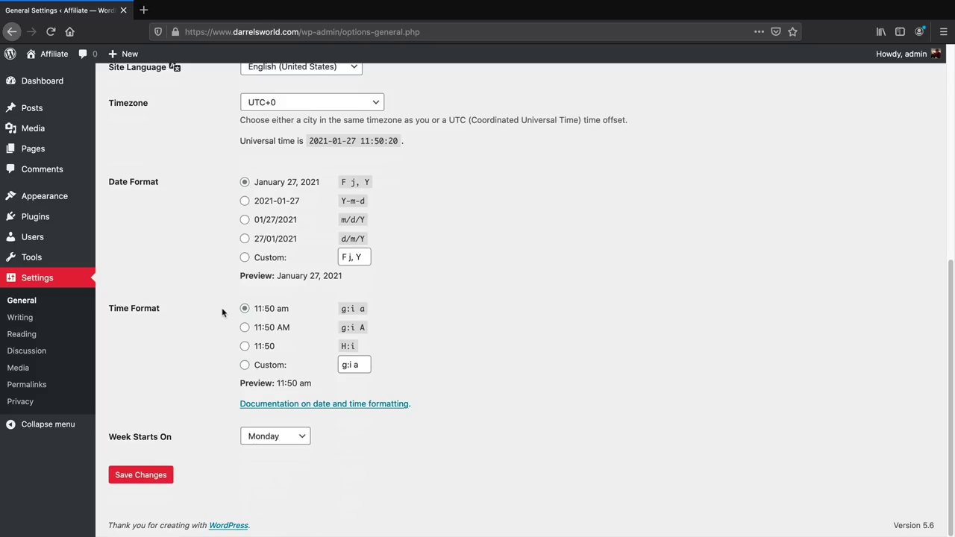
left_click(158, 476)
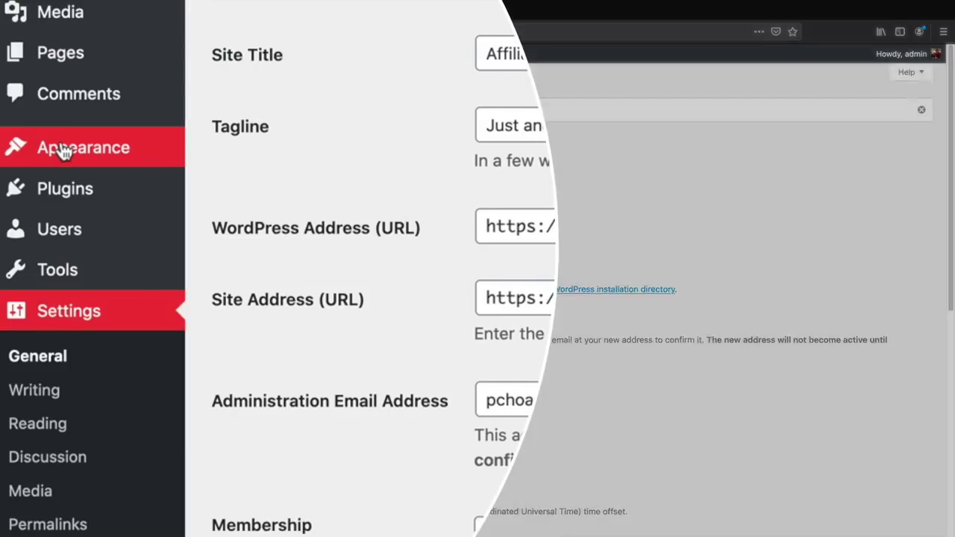
Search the theme directory for 'blocksy' from Appearance > Themes > Add New
mouse_move(33, 196)
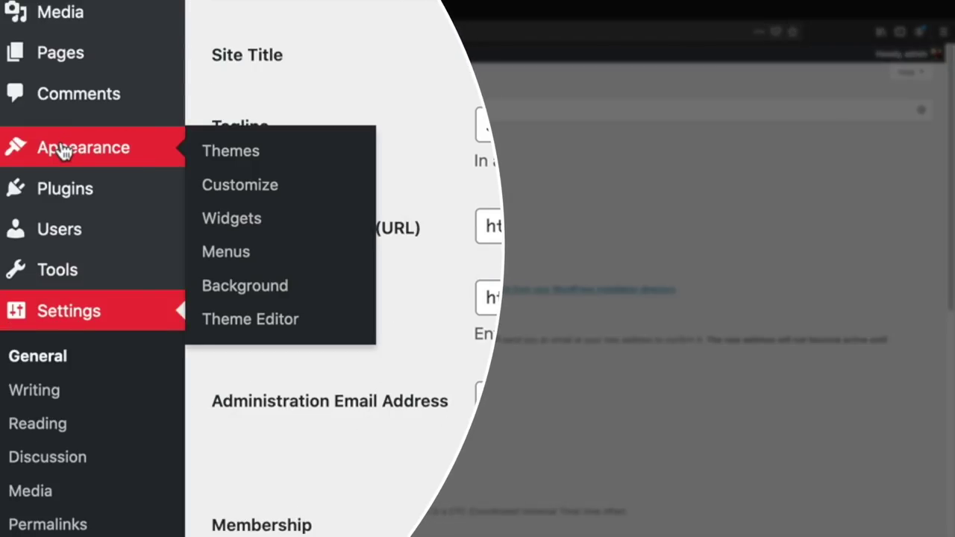
left_click(241, 153)
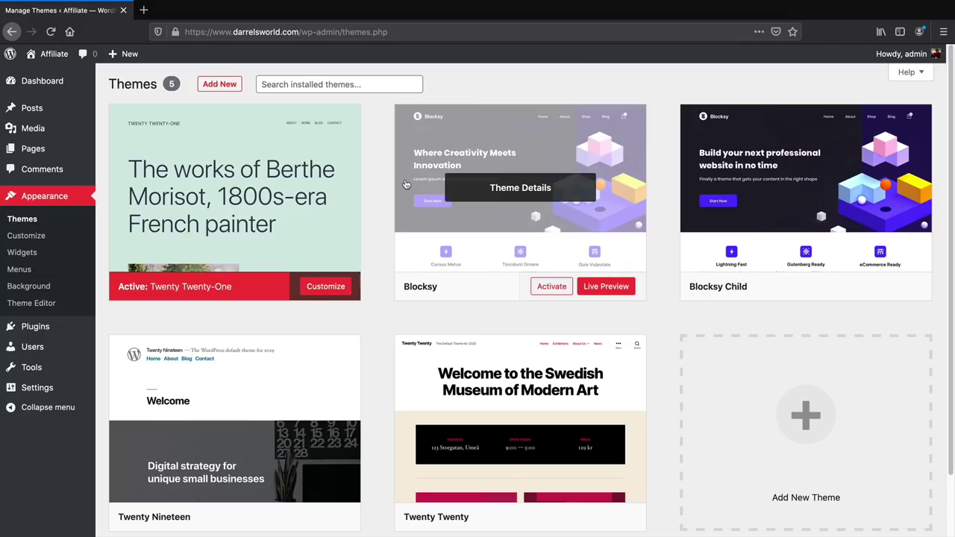
left_click(220, 85)
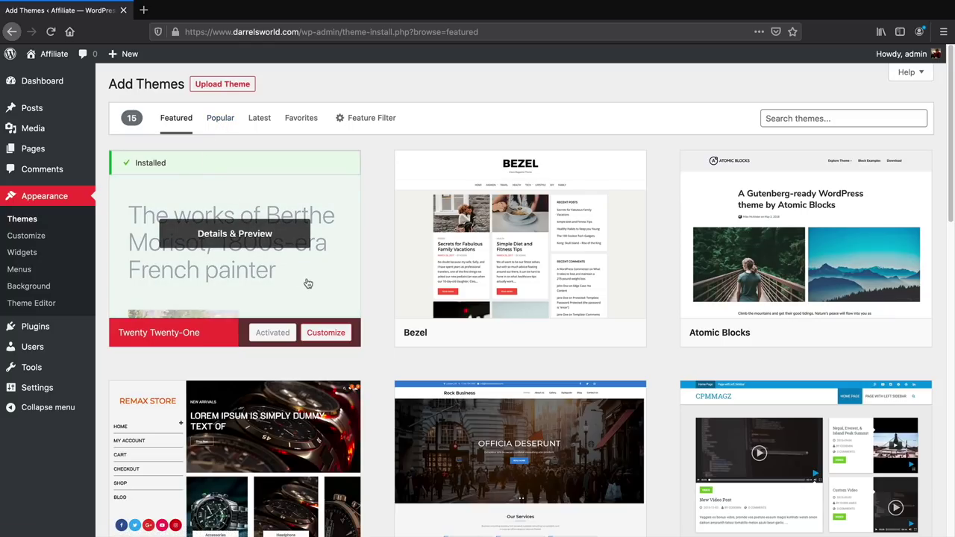
left_click(222, 120)
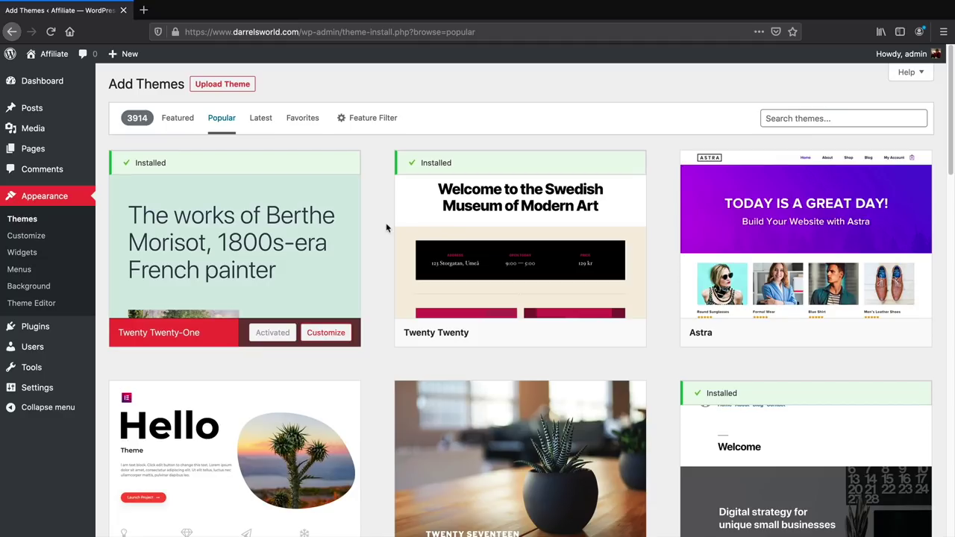
mouse_move(357, 236)
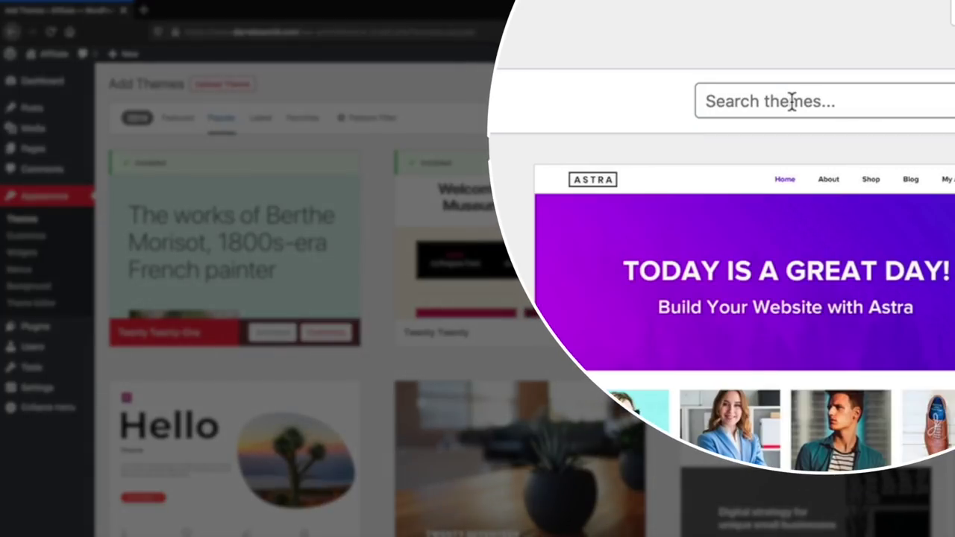
left_click(809, 117)
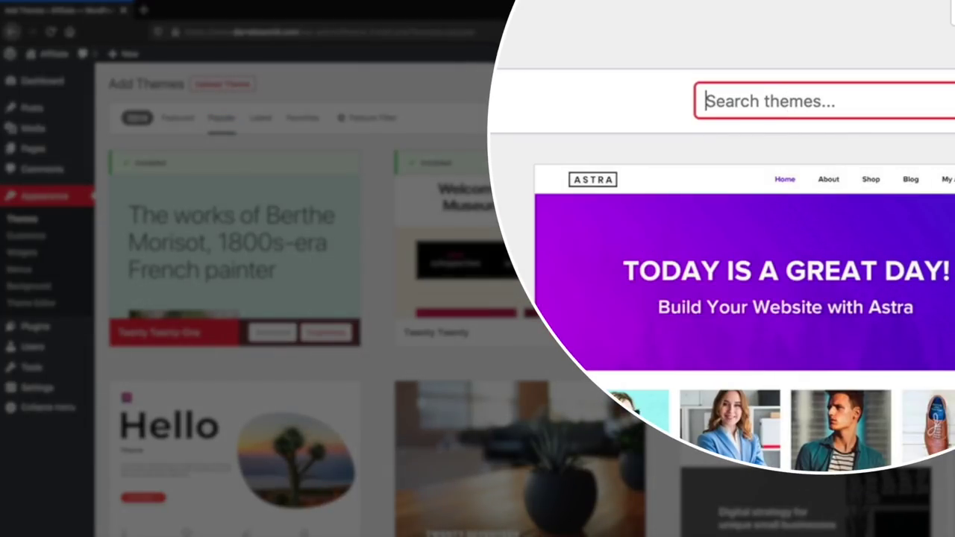
type("blocksy")
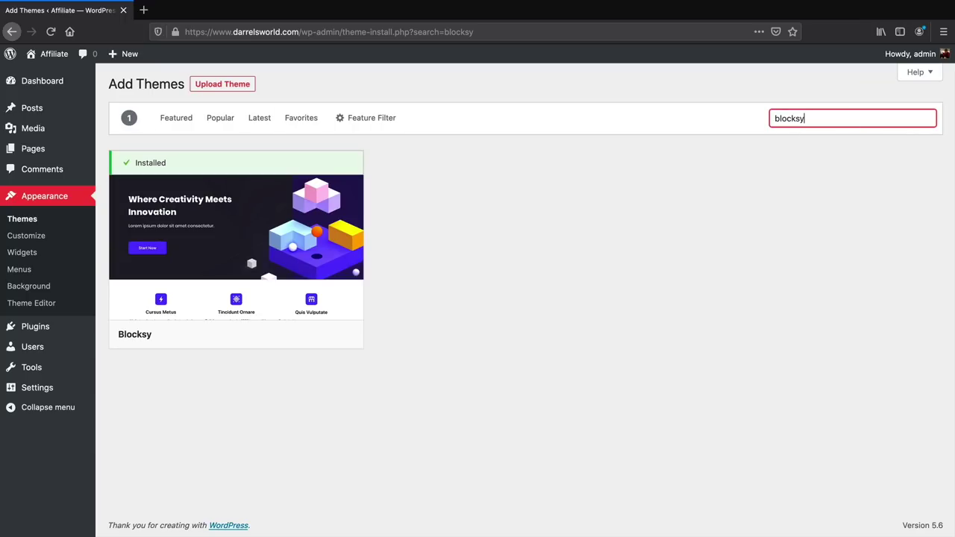
Preview the Blocksy theme's details, then activate Blocksy
mouse_move(239, 241)
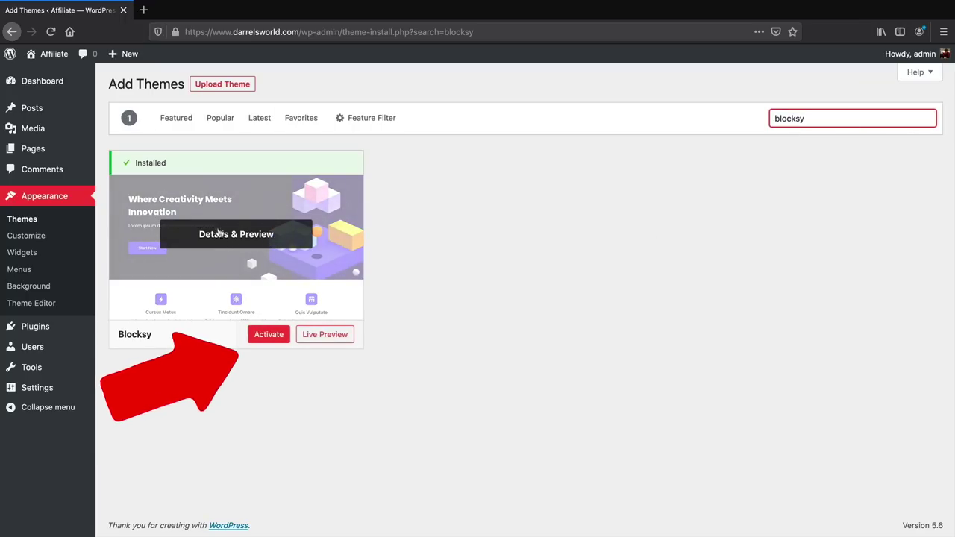
left_click(251, 240)
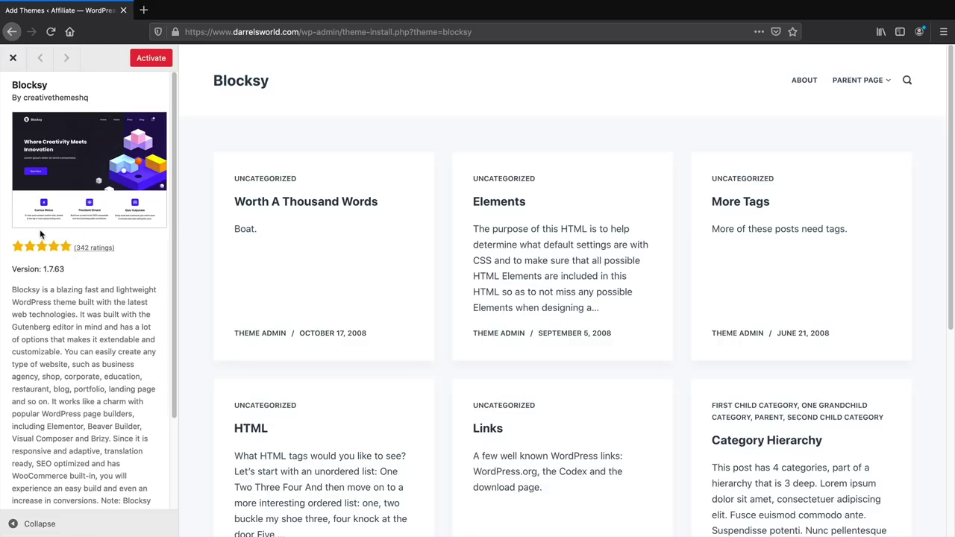
left_click(13, 58)
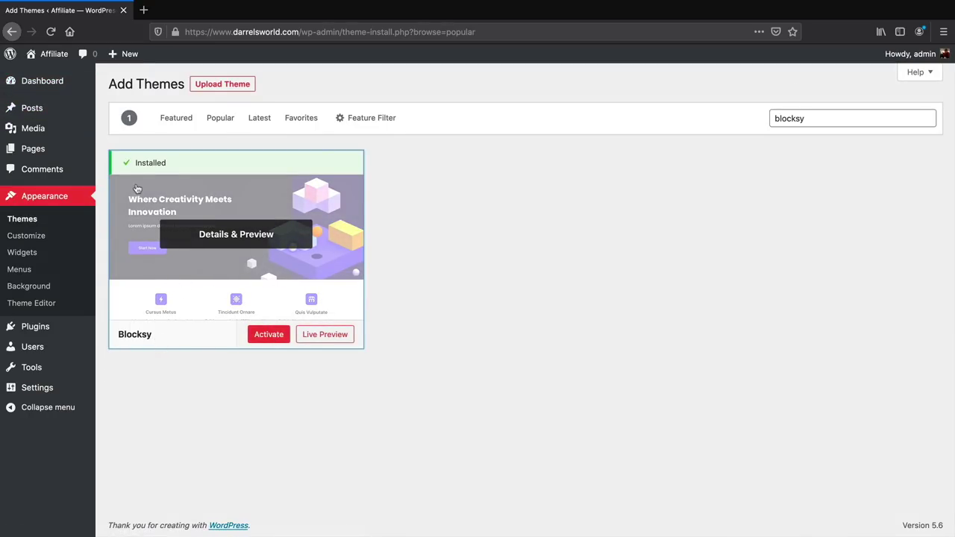
left_click(268, 334)
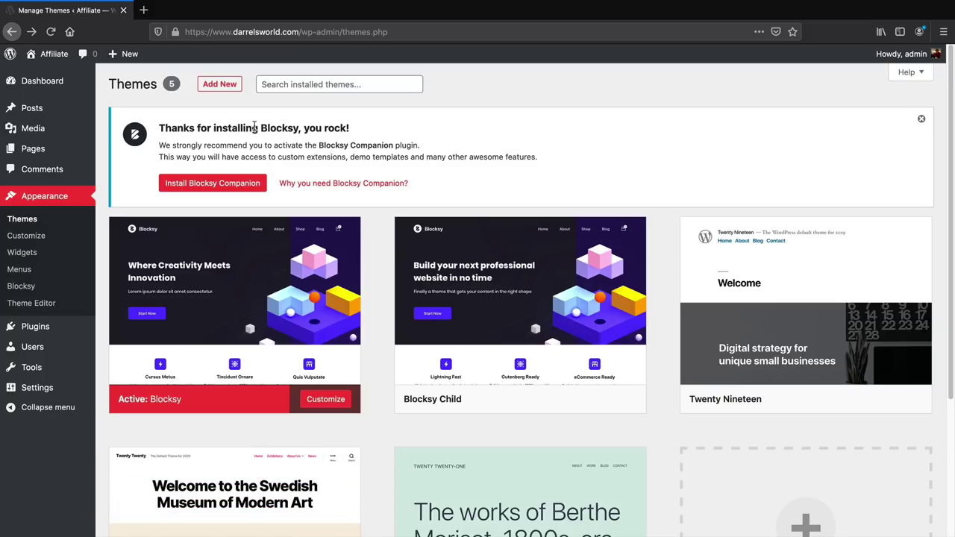
Search plugins for 'bloc' and install and activate Blocksy Companion
left_click_drag(214, 128, 257, 147)
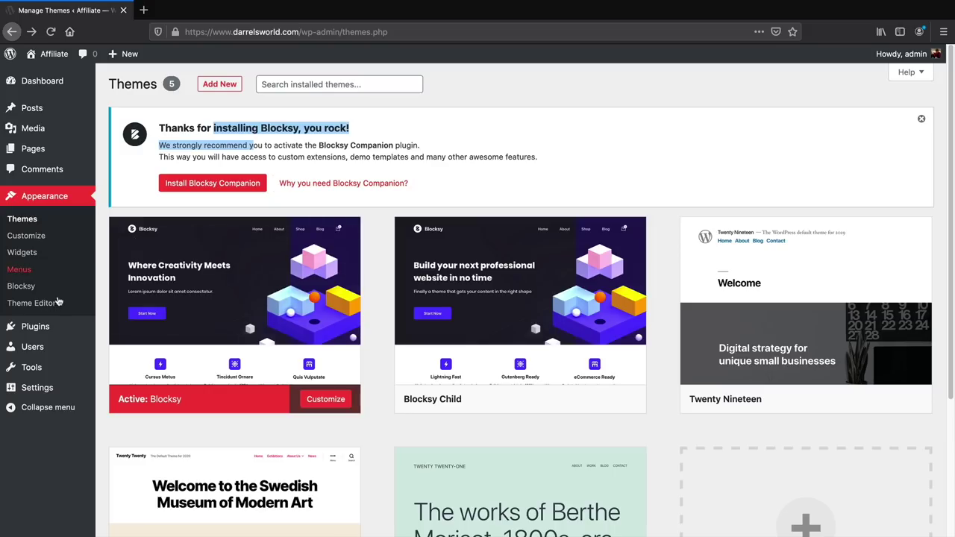
mouse_move(93, 329)
left_click(114, 347)
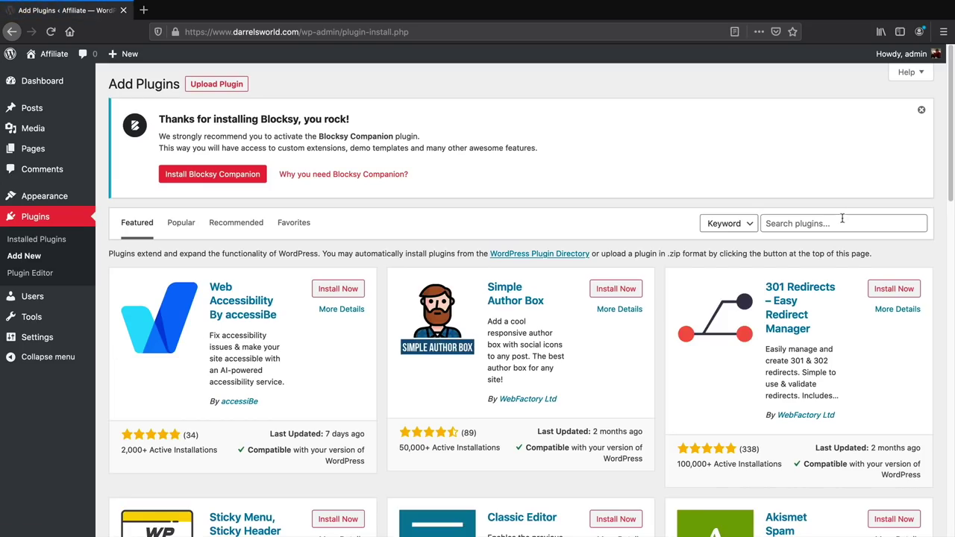
left_click(842, 222)
type("blocksy")
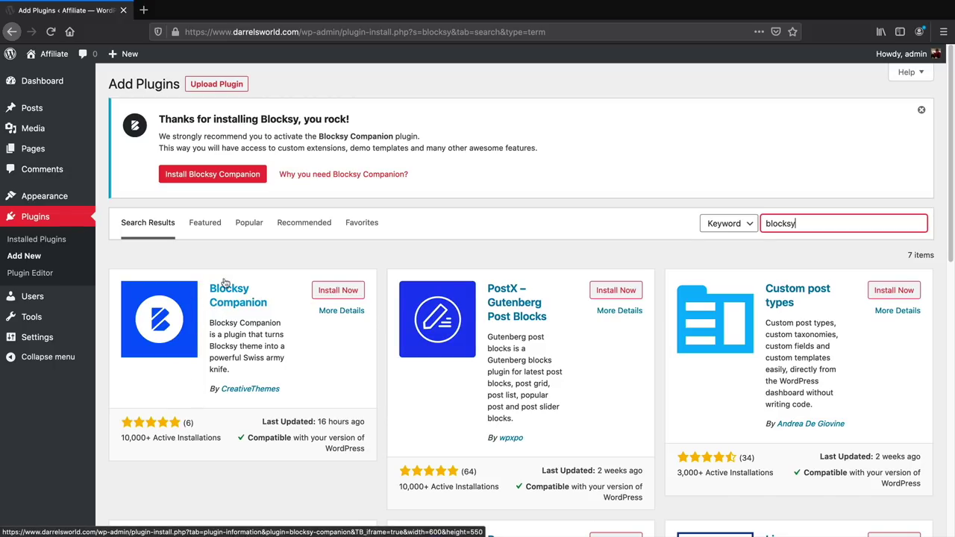
left_click(183, 177)
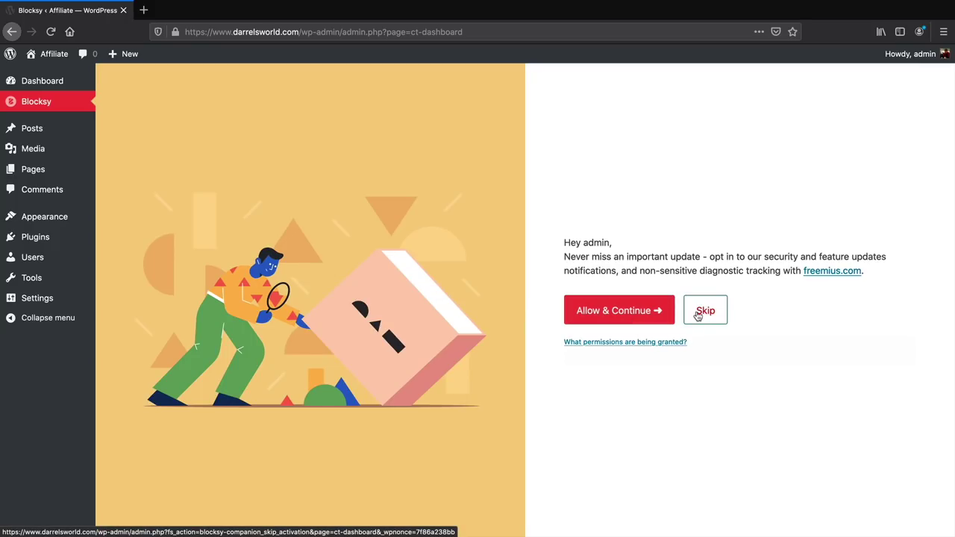
Skip the opt-in prompt and start importing the Product Reviews starter site from Starter Sites
left_click(639, 312)
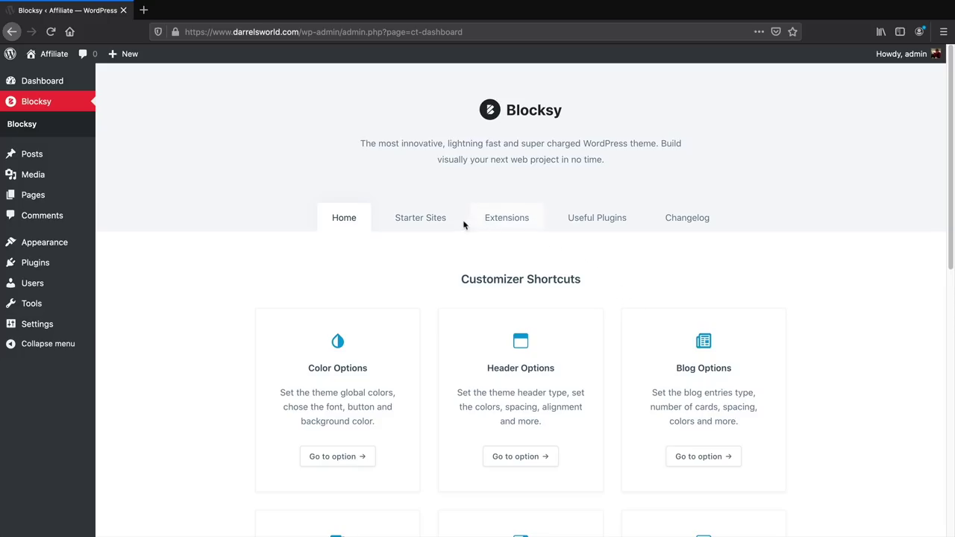
left_click(427, 222)
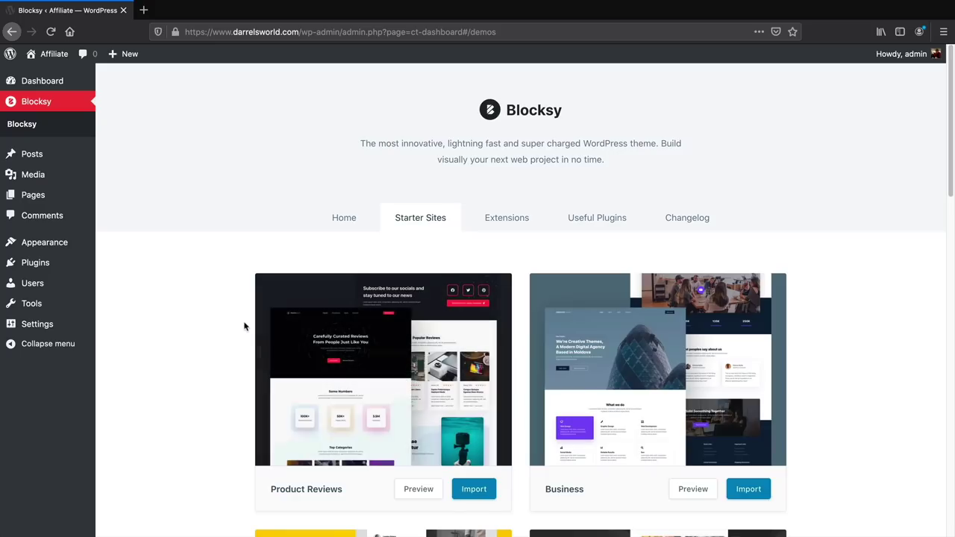
scroll(243, 321, "down", 1)
scroll(243, 320, "down", 3)
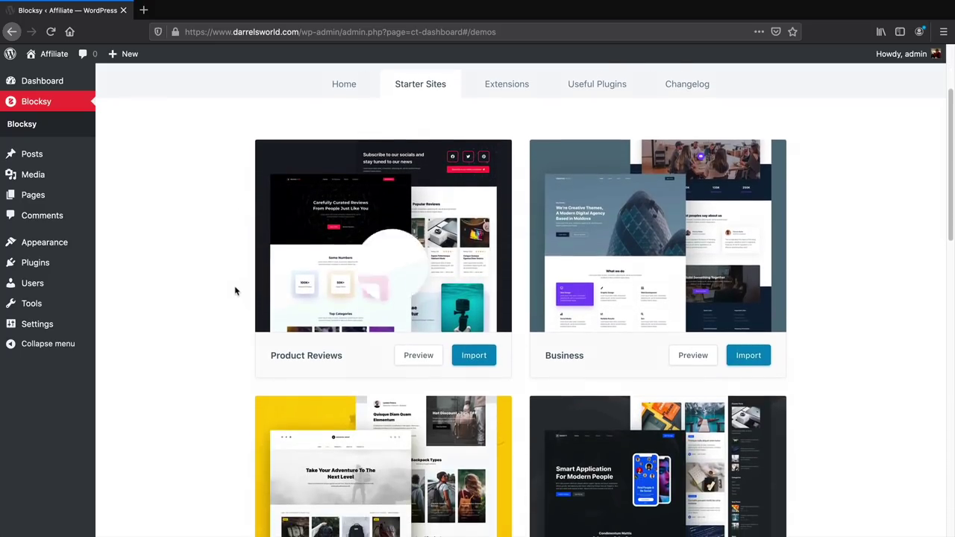
mouse_move(329, 311)
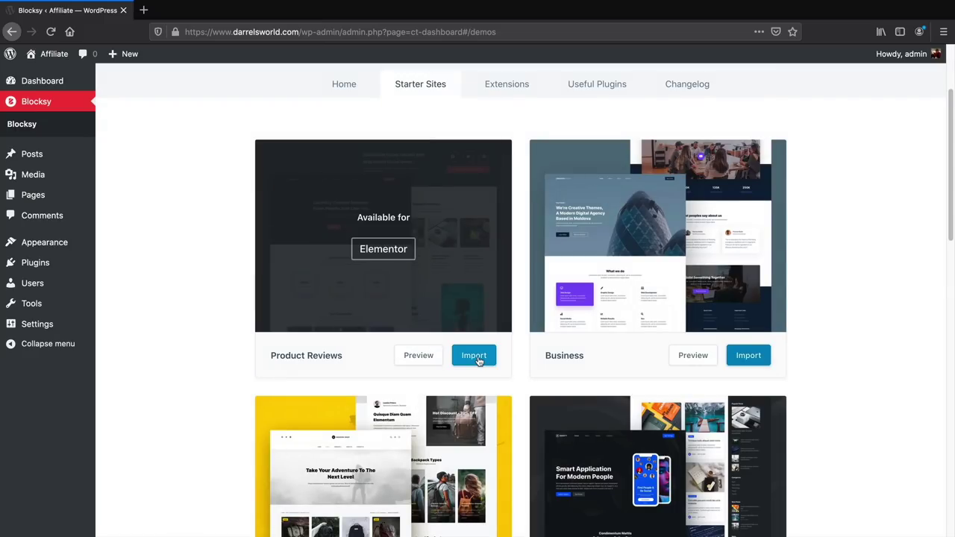
left_click(479, 358)
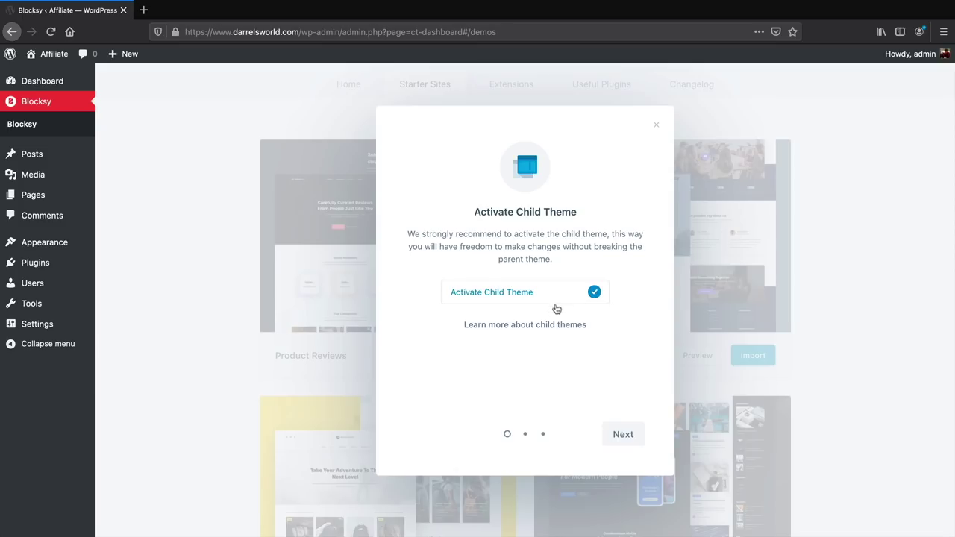
Accept the child theme and required plugins, install the starter content, then view the Review Hub site
left_click(623, 439)
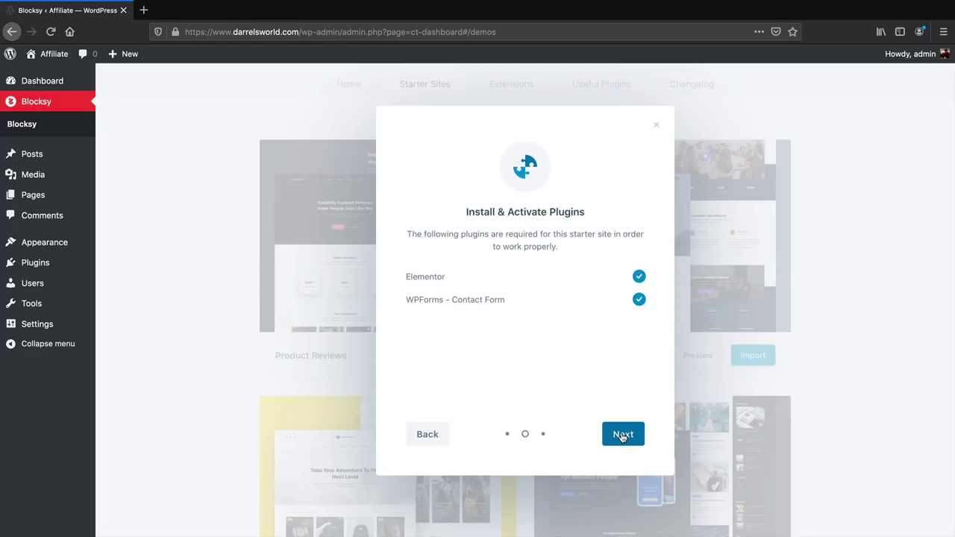
left_click(622, 436)
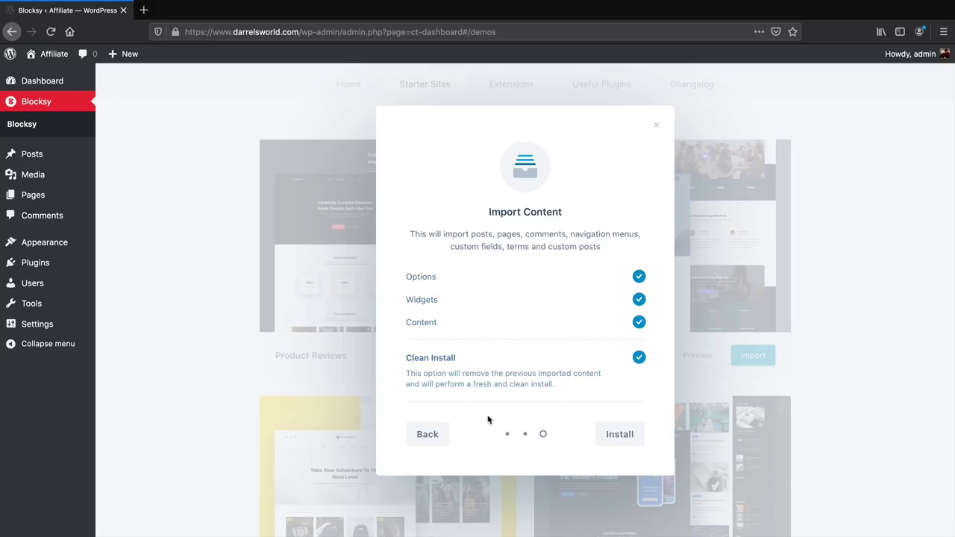
left_click(610, 441)
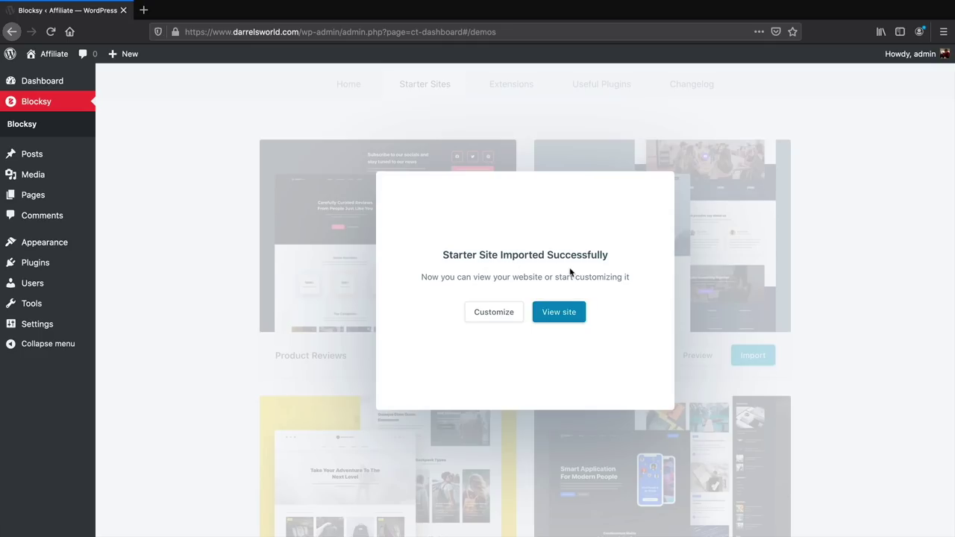
left_click(567, 318)
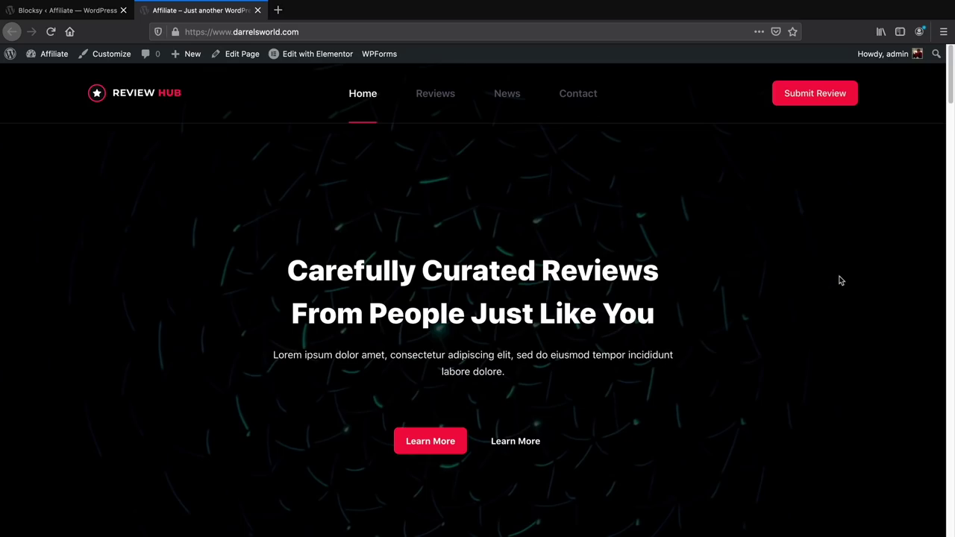
middle_click(839, 277)
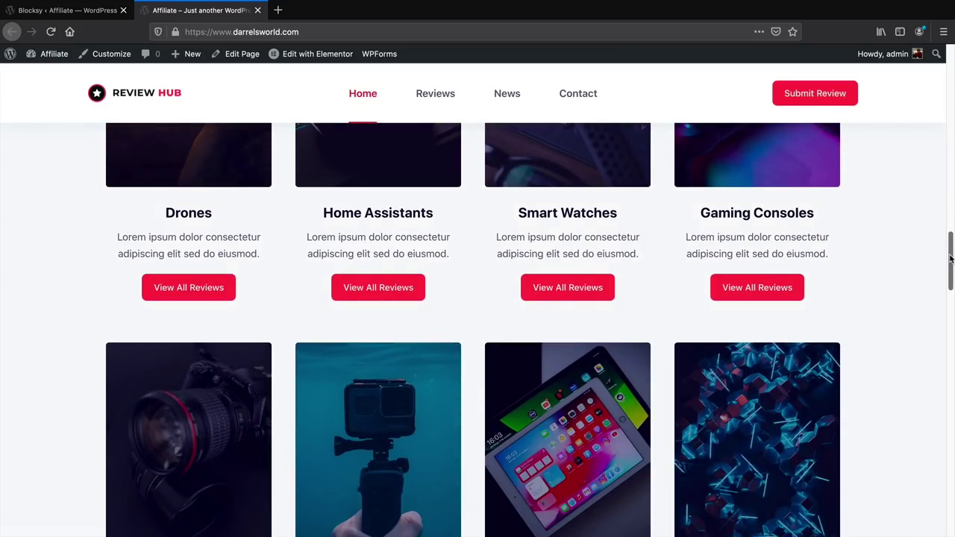
left_click_drag(951, 261, 953, 63)
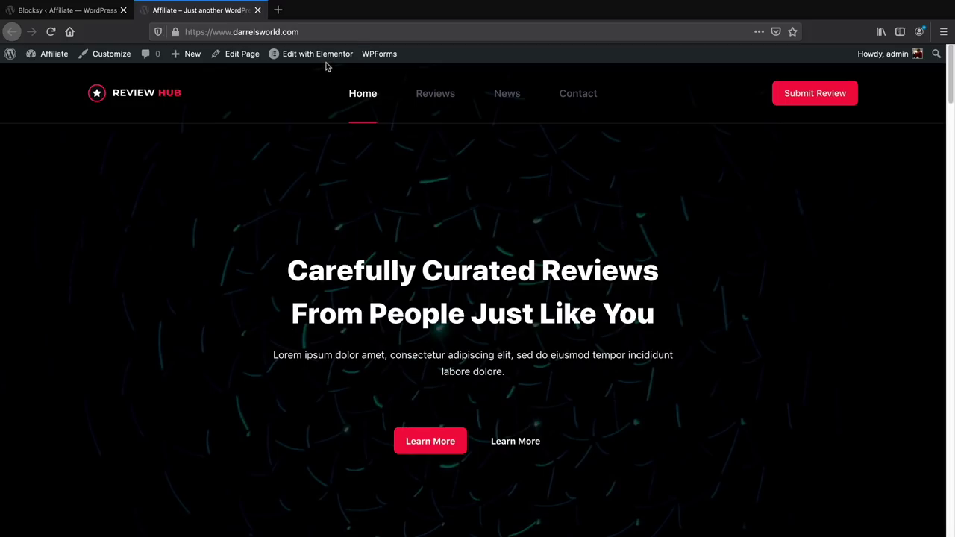
mouse_move(327, 61)
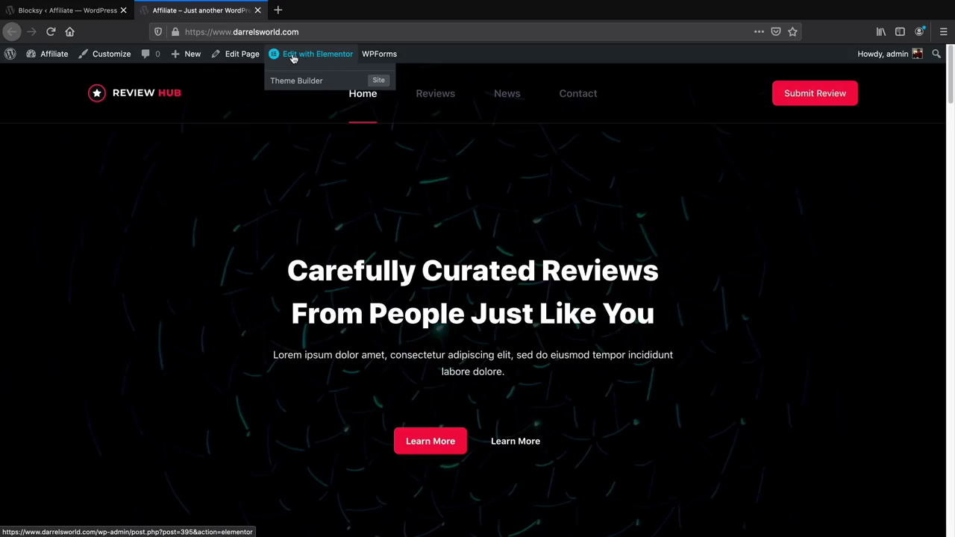
Open the home page in Elementor and retype the hero heading as 'This can be a drone review website that makes $$$'
left_click(307, 60)
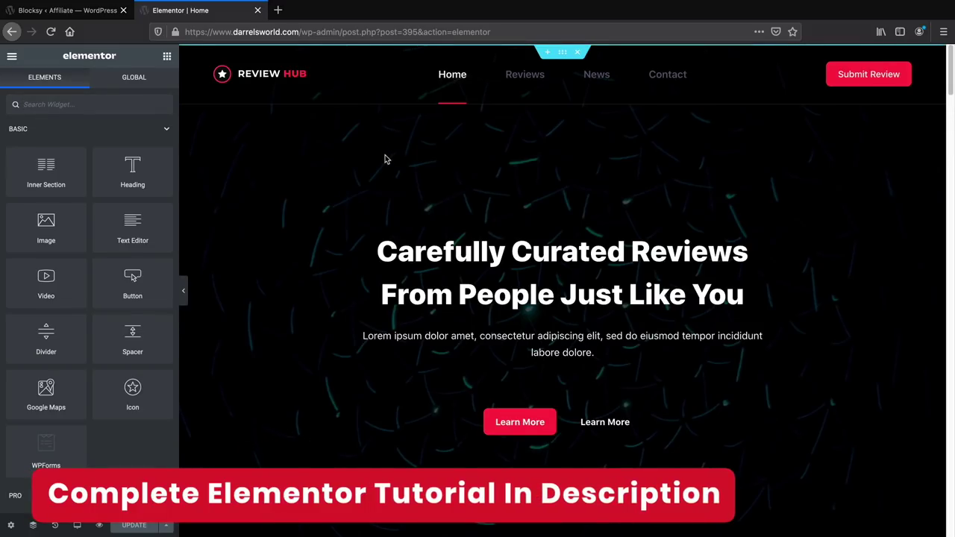
scroll(385, 159, "down", 2)
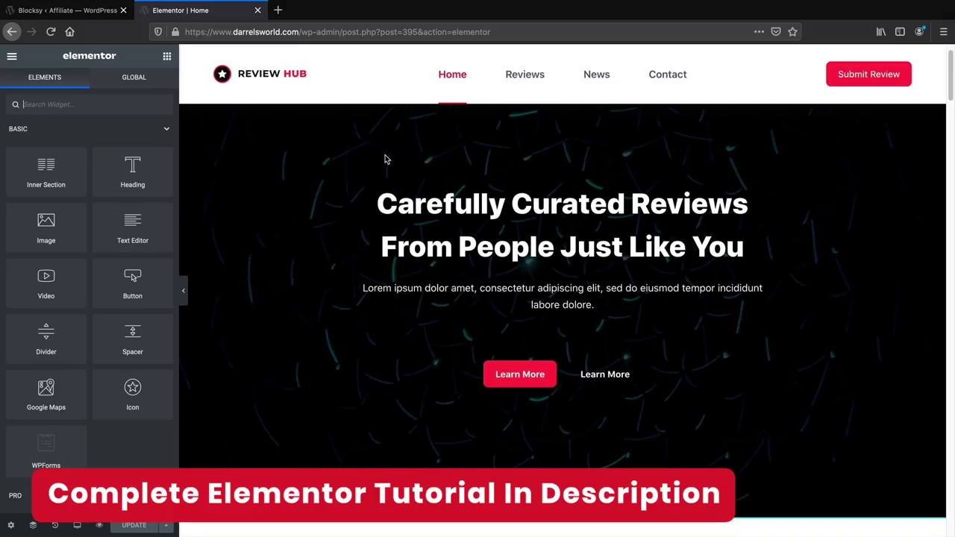
scroll(385, 153, "up", 2)
left_click(511, 336)
triple_click(557, 302)
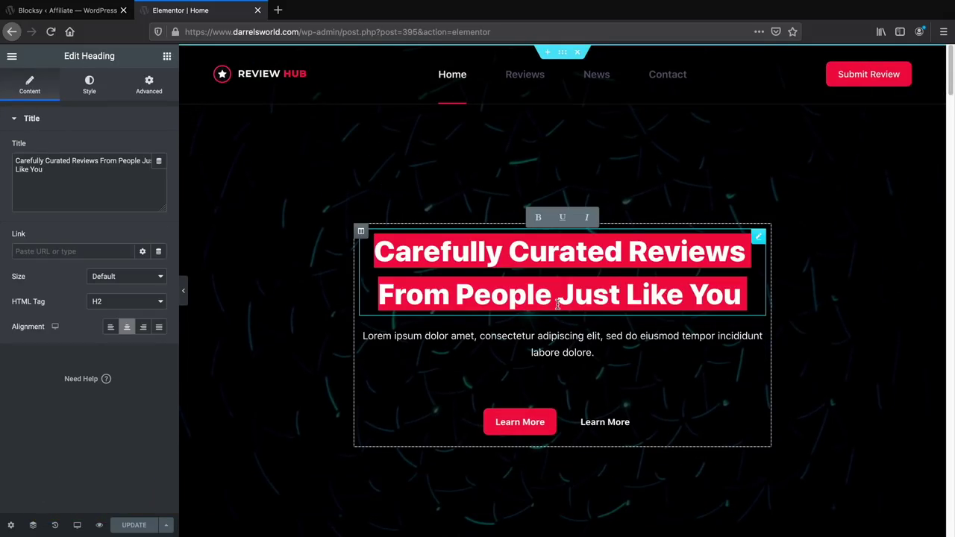
type("This c")
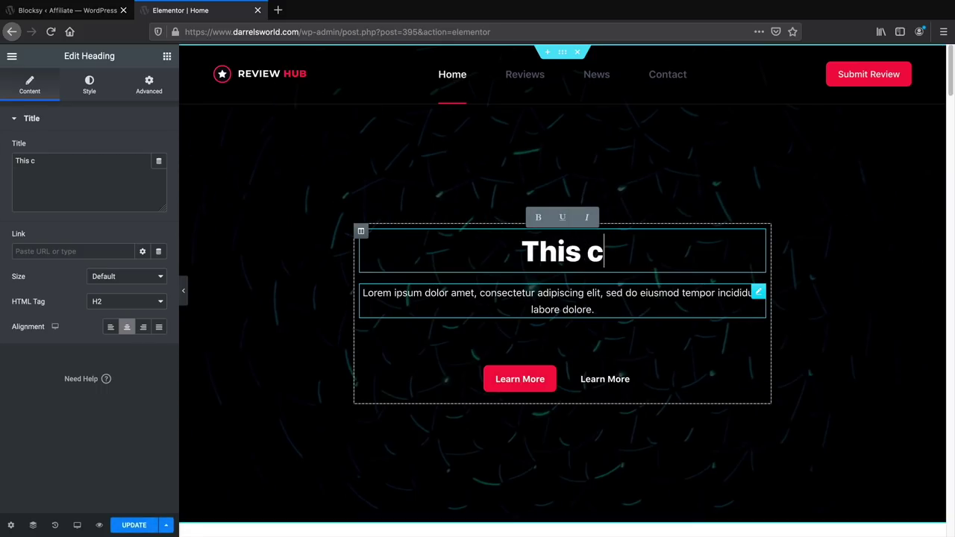
type("an be a drone r")
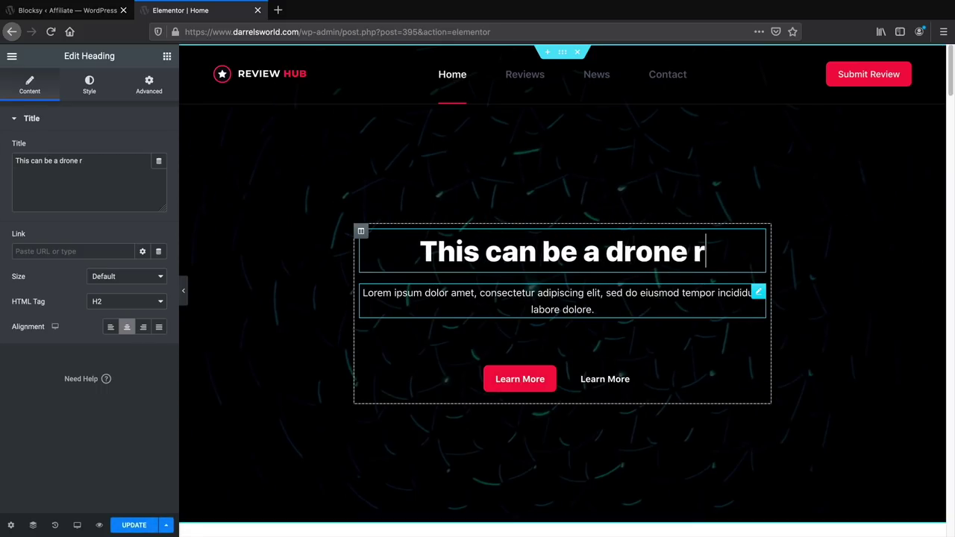
type("eview website")
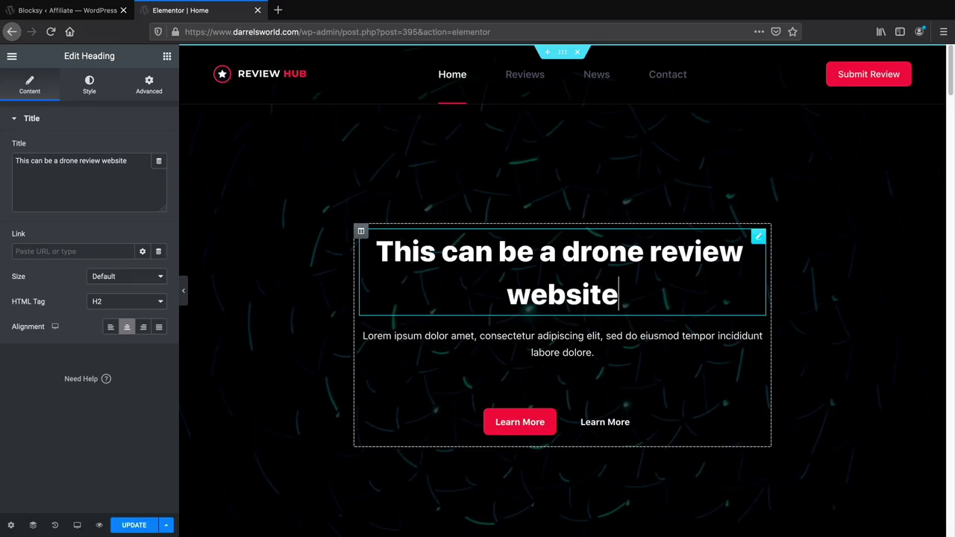
type(" that makes $$$")
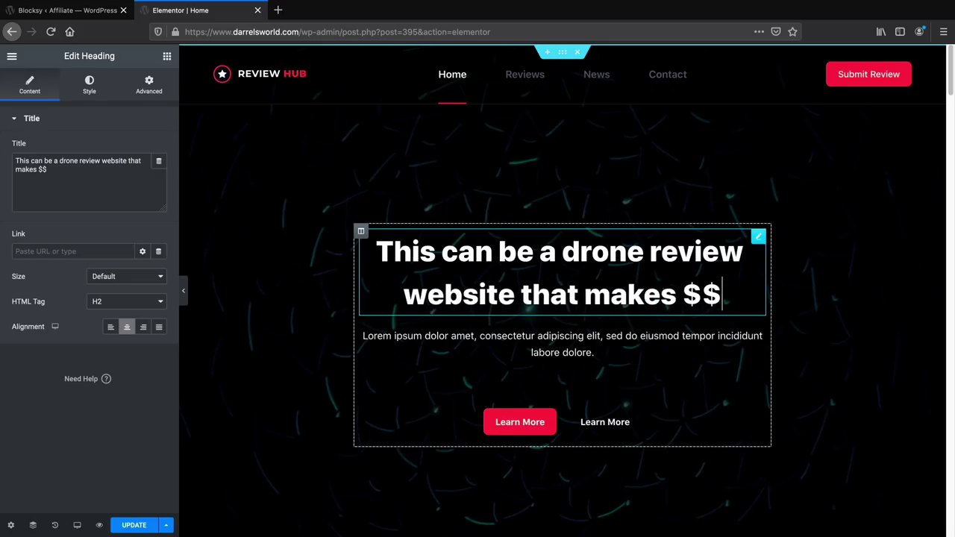
Set the hero heading's text colour to white after briefly trying red
left_click(88, 94)
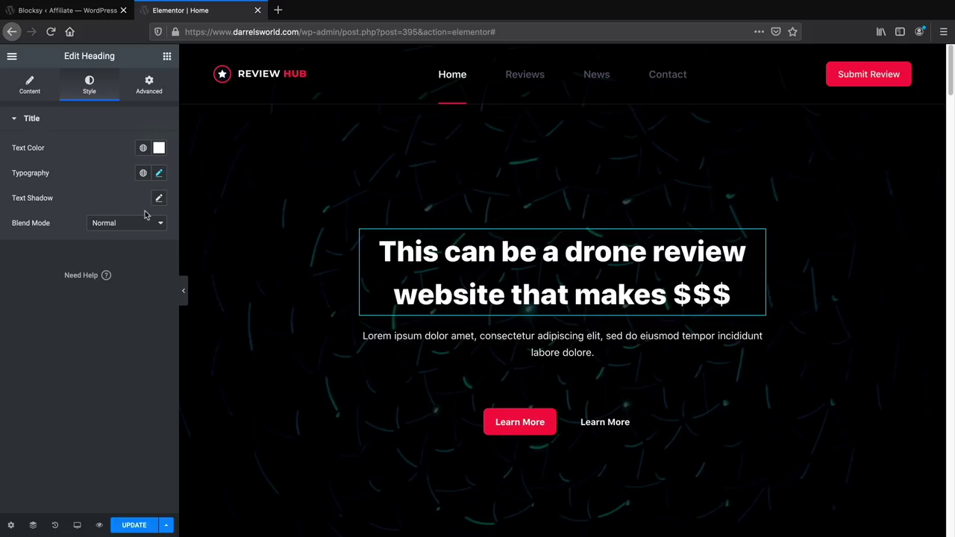
left_click(158, 147)
left_click(125, 231)
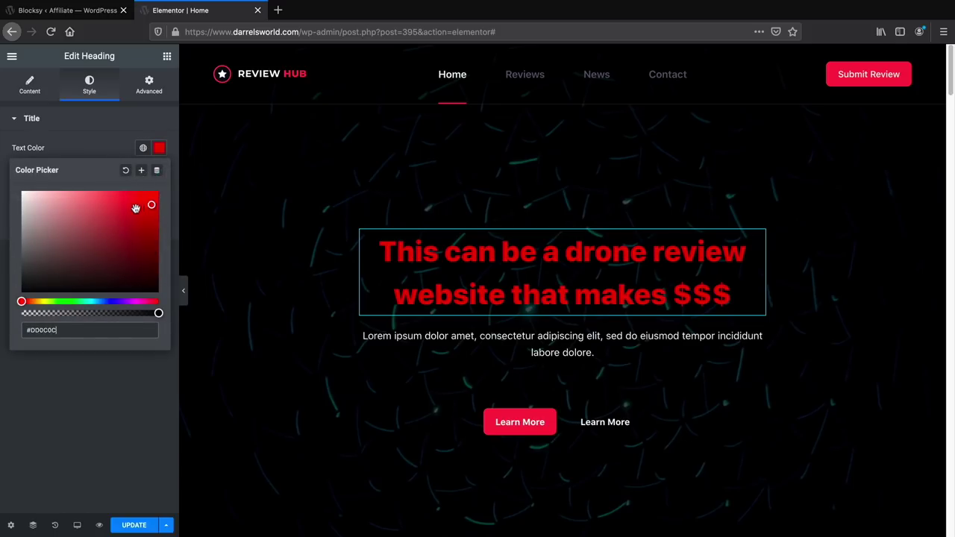
left_click(144, 200)
mouse_move(145, 200)
left_mouse_down()
mouse_move(89, 223)
mouse_move(64, 164)
left_mouse_up()
left_click(89, 149)
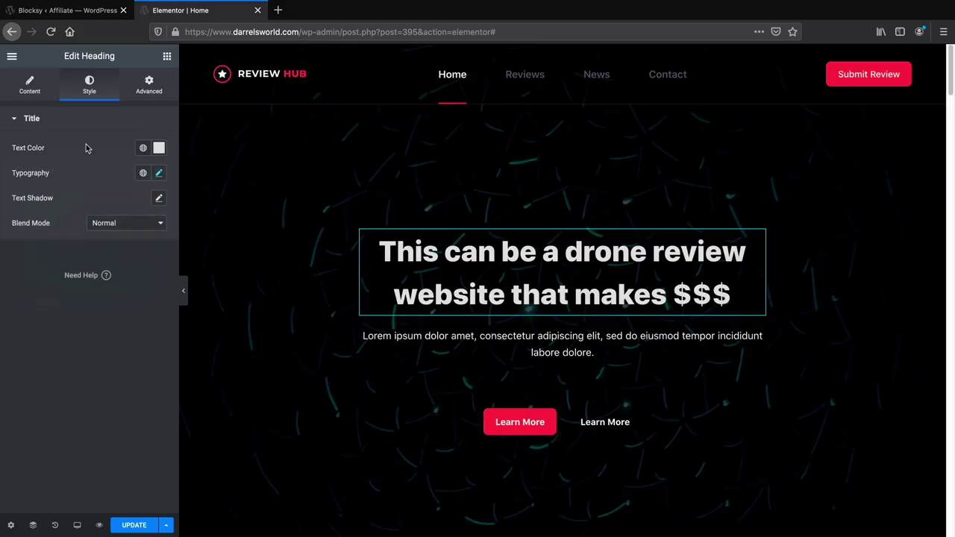
Set the hero section's background image to reviews-hero-scaled-1 from the Media Library
right_click(241, 232)
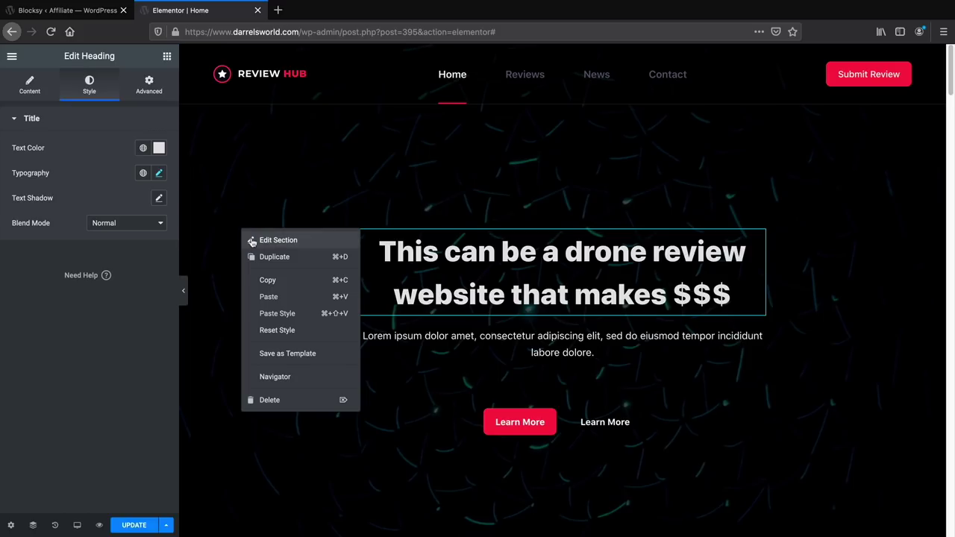
left_click(251, 240)
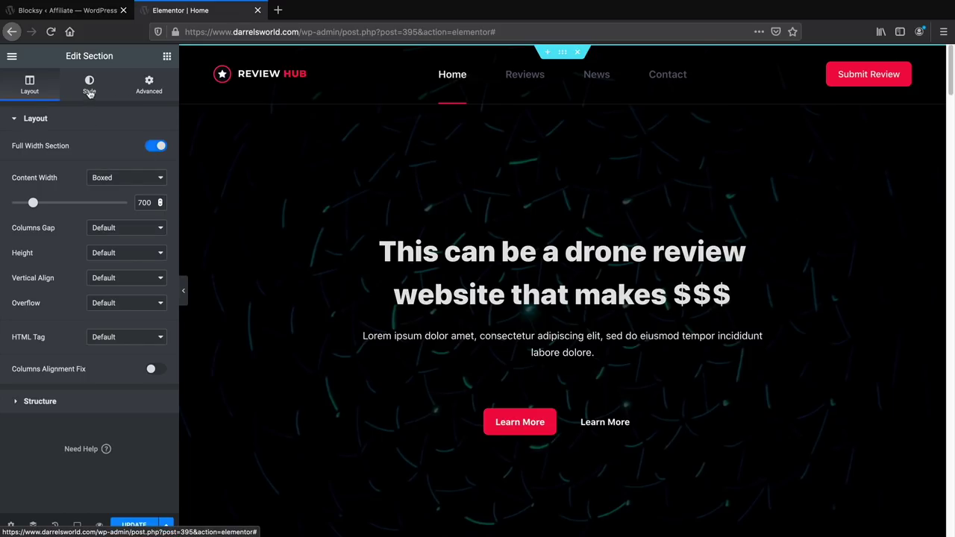
left_click(89, 88)
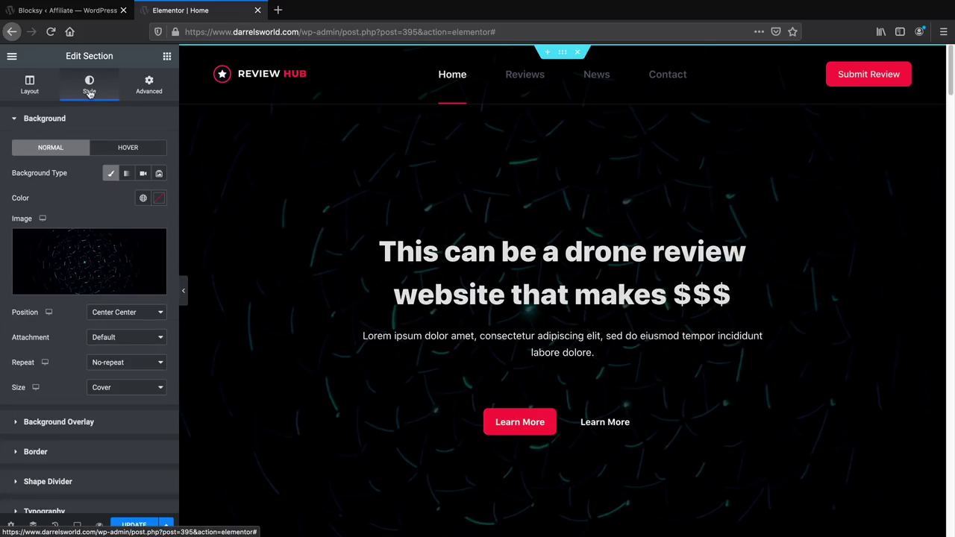
left_click(94, 265)
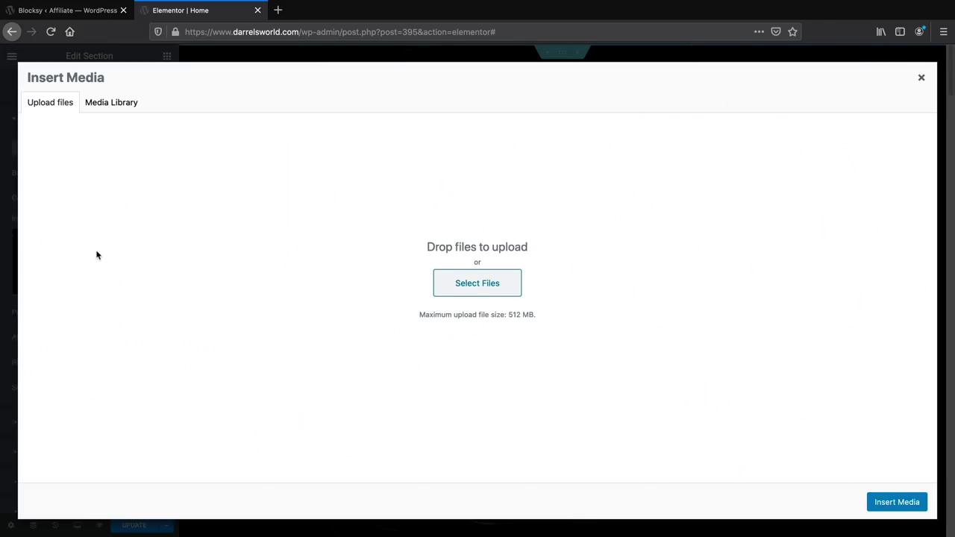
left_click(122, 105)
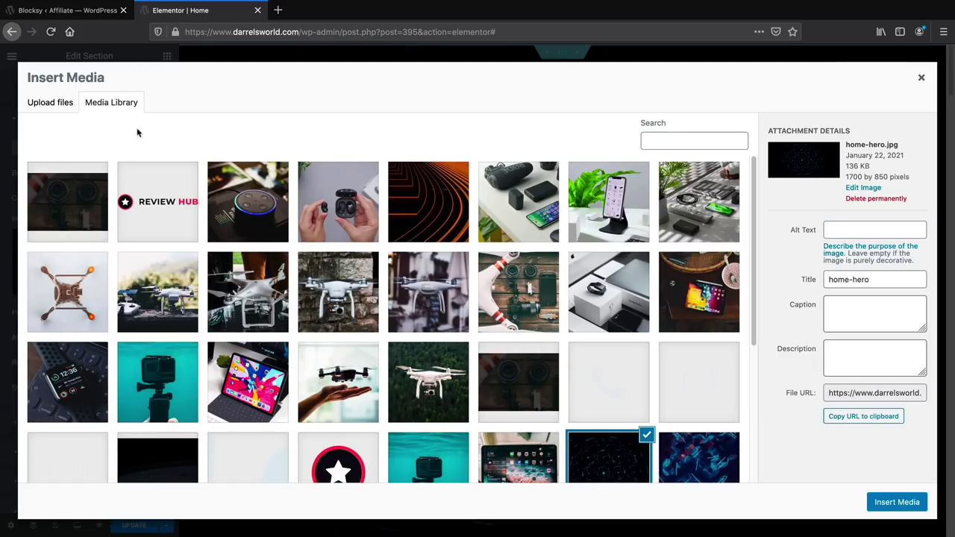
left_click(84, 212)
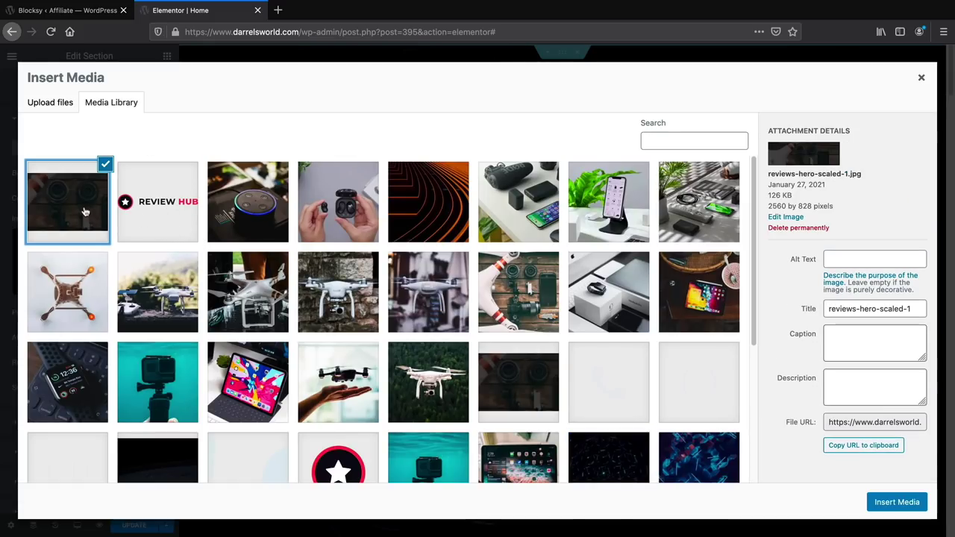
left_click(897, 503)
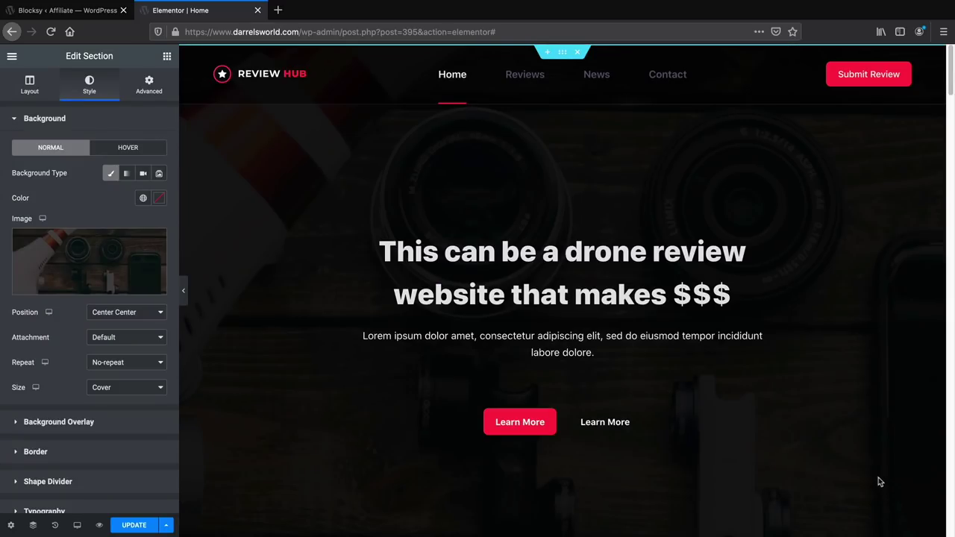
Keep the hero background size at Cover after briefly trying Contain
left_click(183, 290)
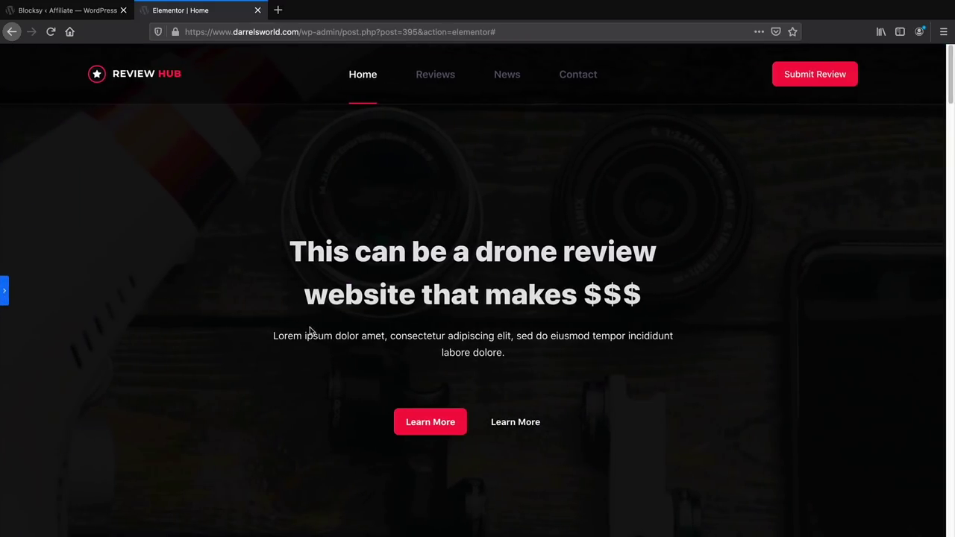
left_click(5, 291)
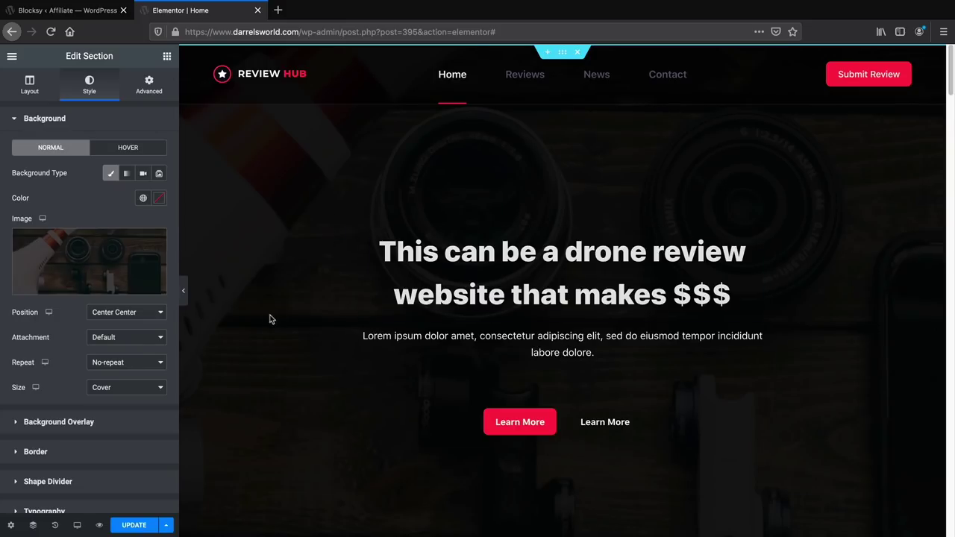
left_click(127, 391)
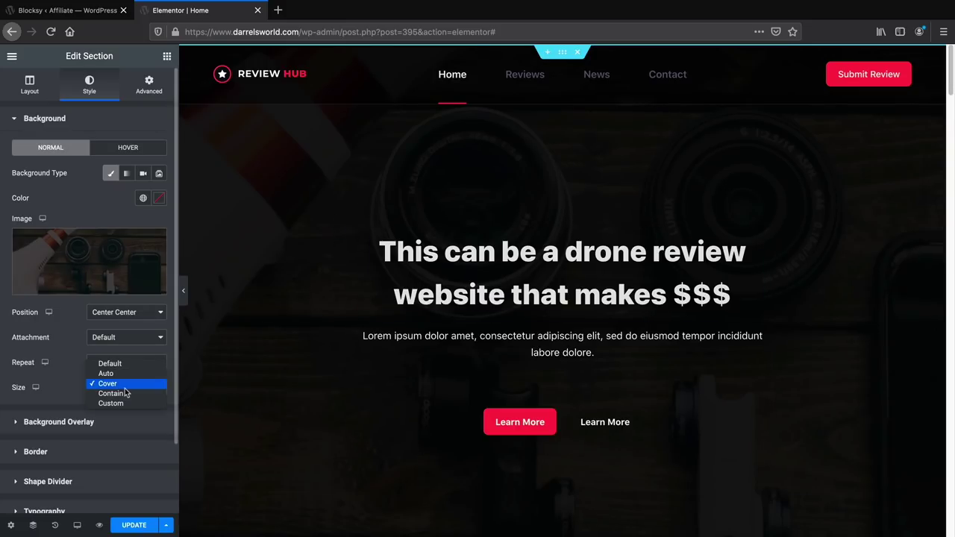
left_click(125, 393)
left_click(125, 388)
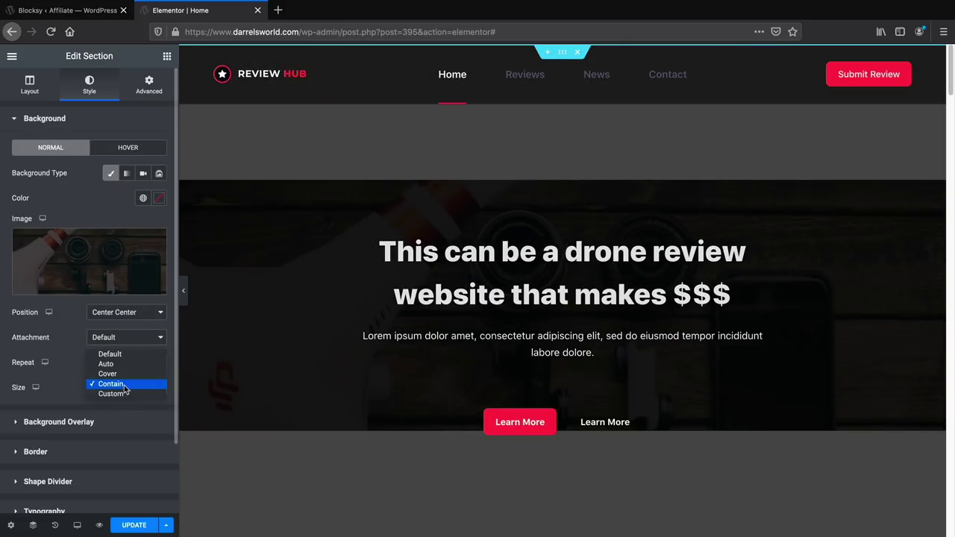
left_click(109, 373)
Anchor the hero background image at Bottom Left after trying several other positions
left_click(128, 314)
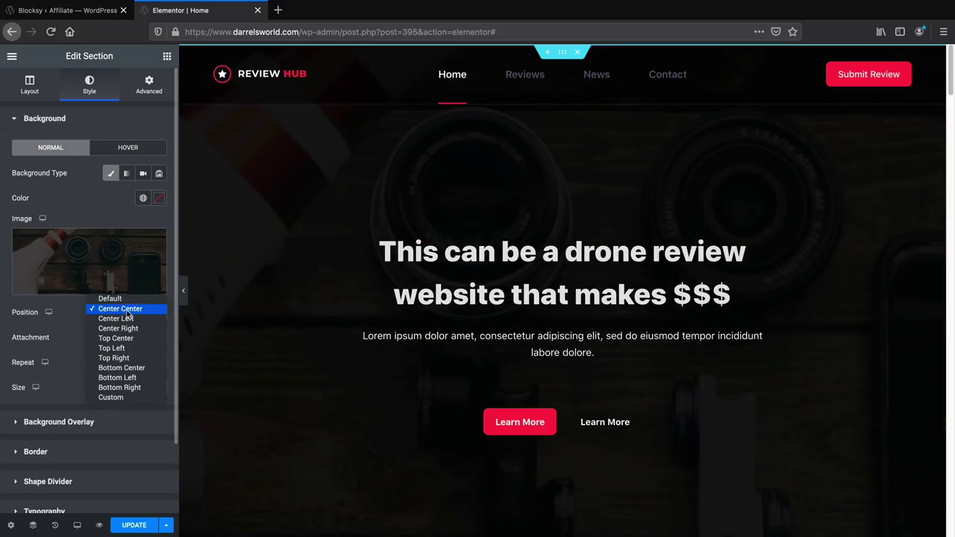
left_click(128, 300)
left_click(129, 312)
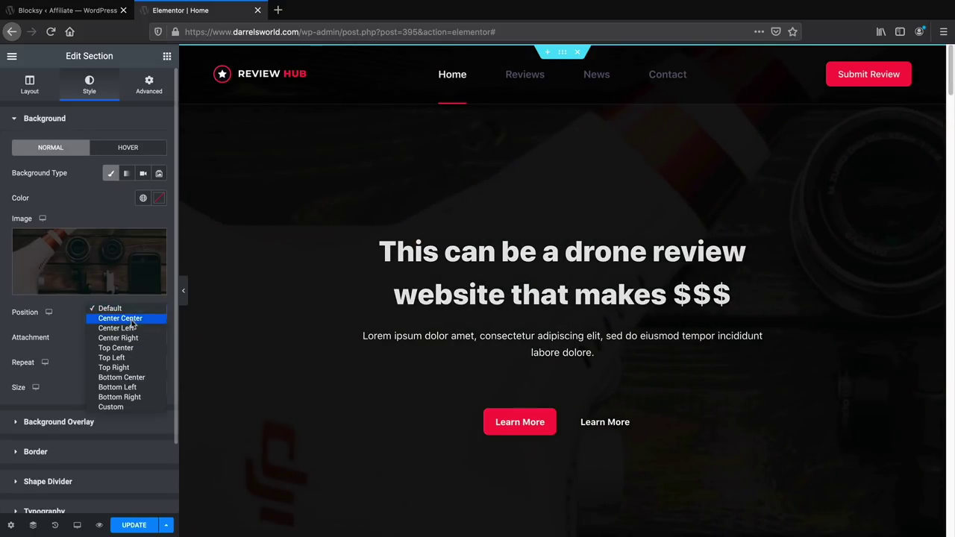
left_click(131, 321)
left_click(132, 321)
left_click(132, 322)
left_click(132, 323)
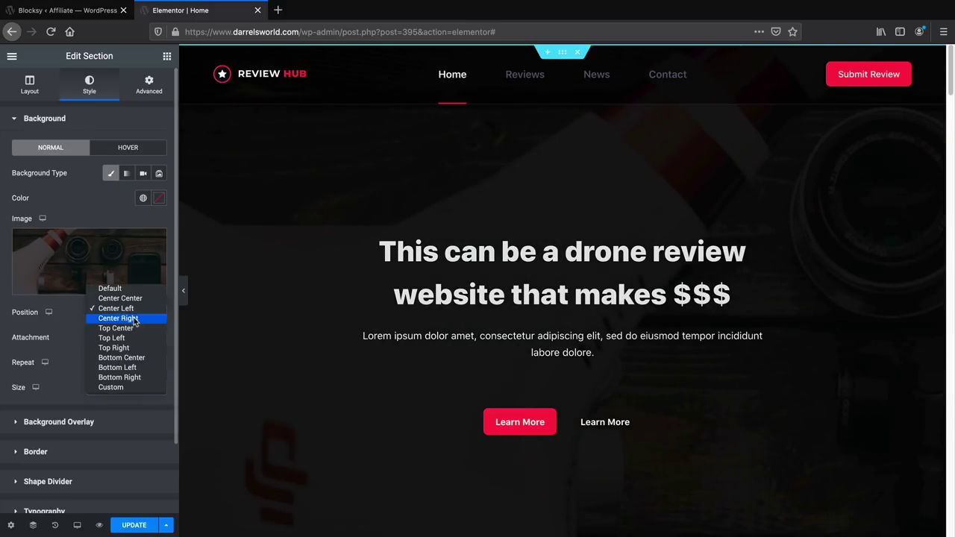
left_click(134, 326)
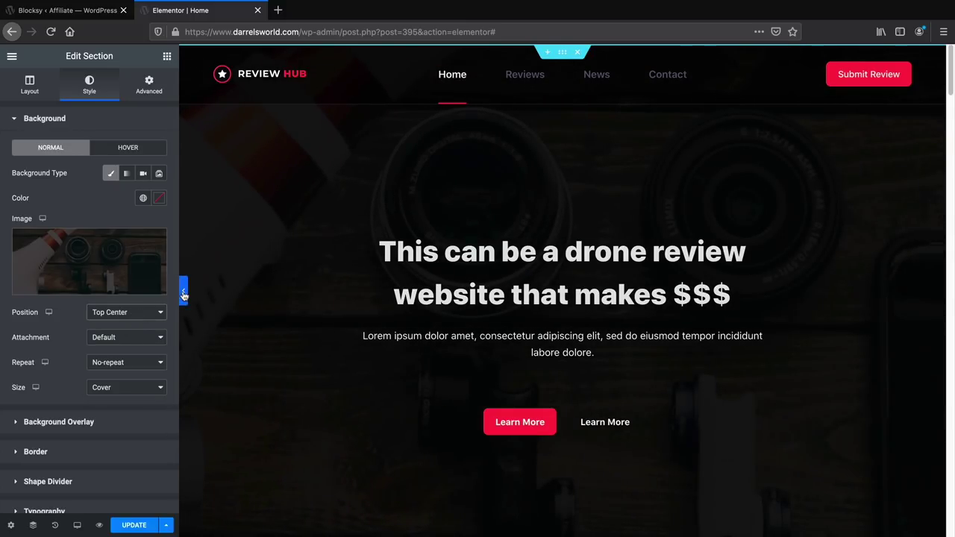
left_click(153, 313)
left_click(153, 323)
left_click(153, 315)
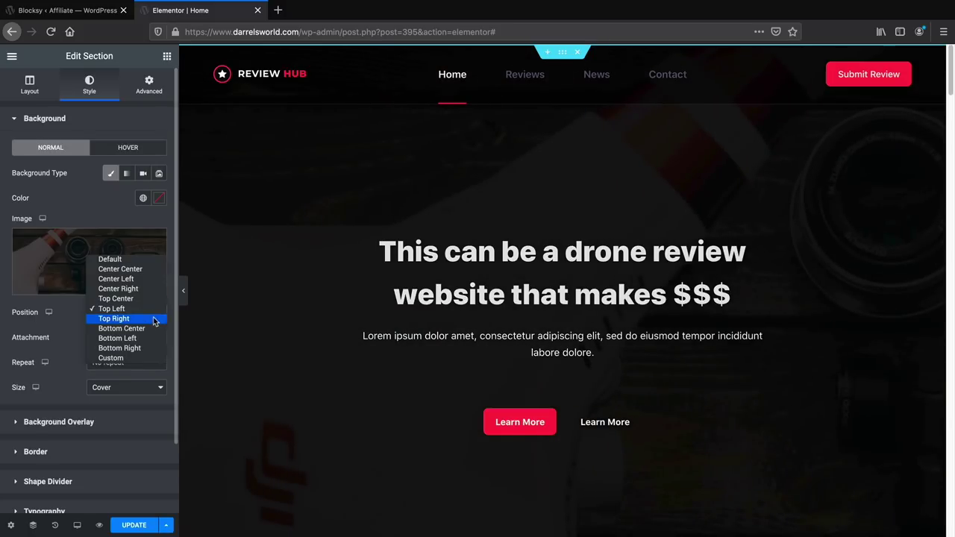
left_click(155, 341)
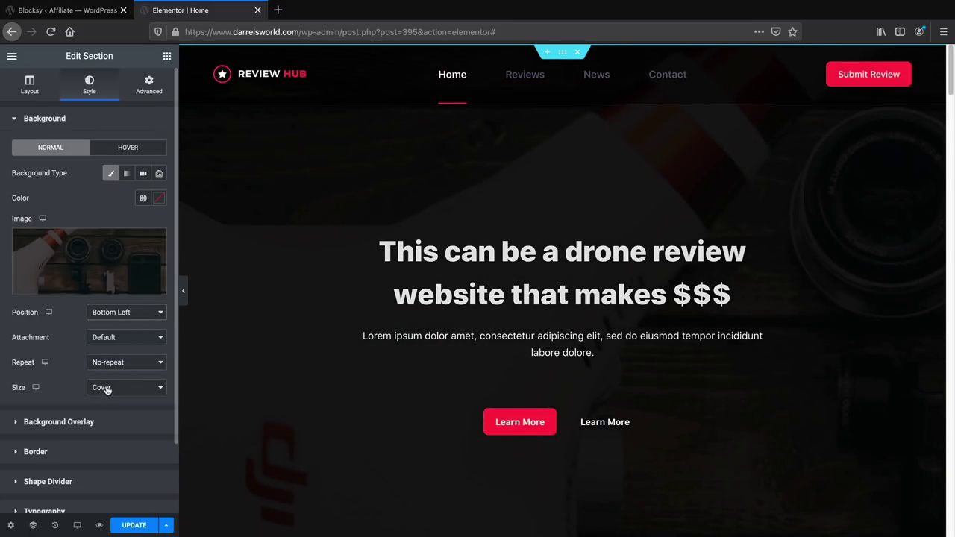
Set the background attachment to Fixed so it stays put while scrolling
left_click(124, 341)
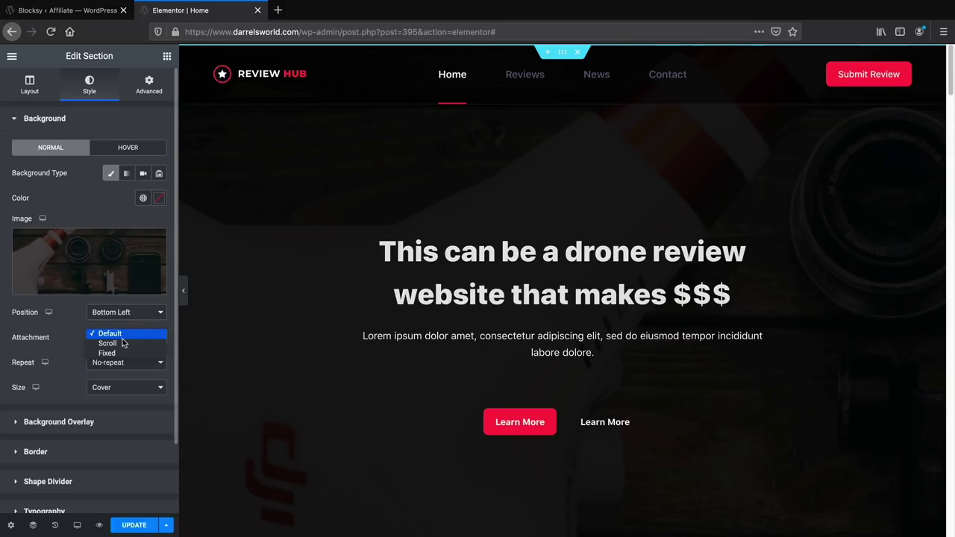
left_click(123, 342)
left_click(123, 345)
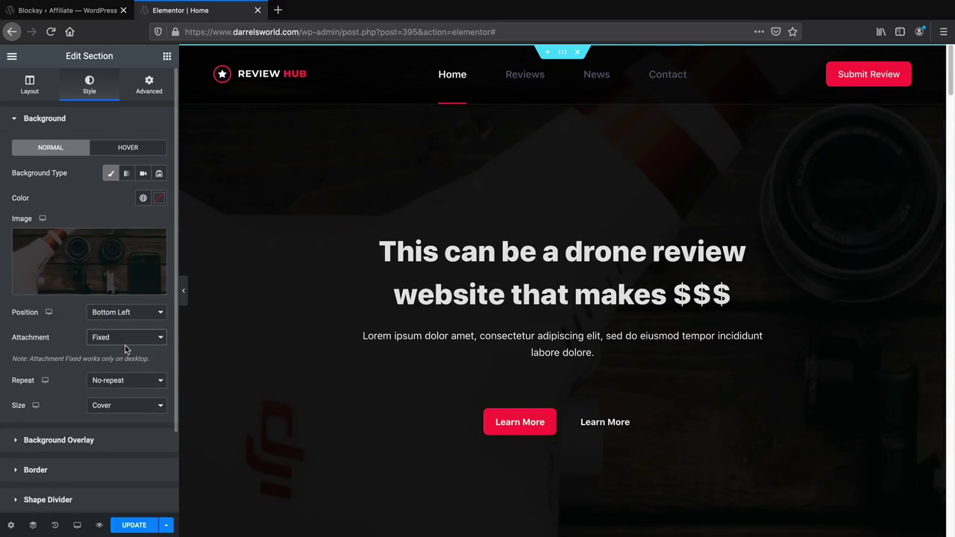
Lower the background overlay colour's alpha to semi-transparent black #0000007A
scroll(347, 364, "down", 1)
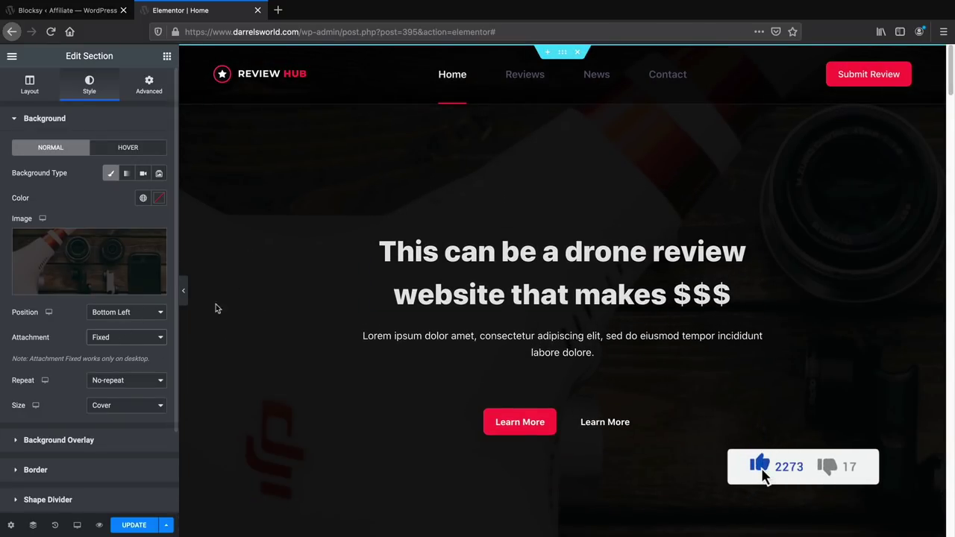
mouse_move(127, 266)
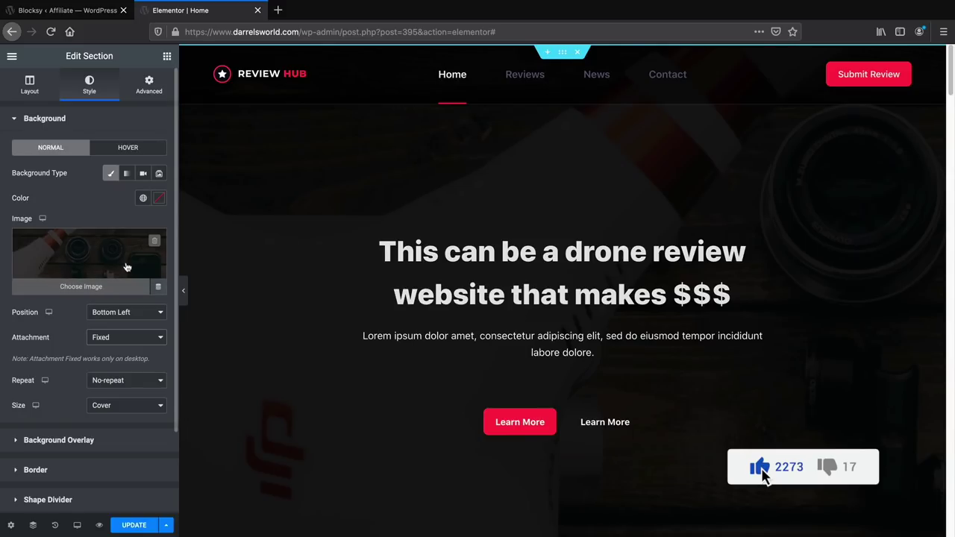
left_click(91, 446)
left_click(158, 228)
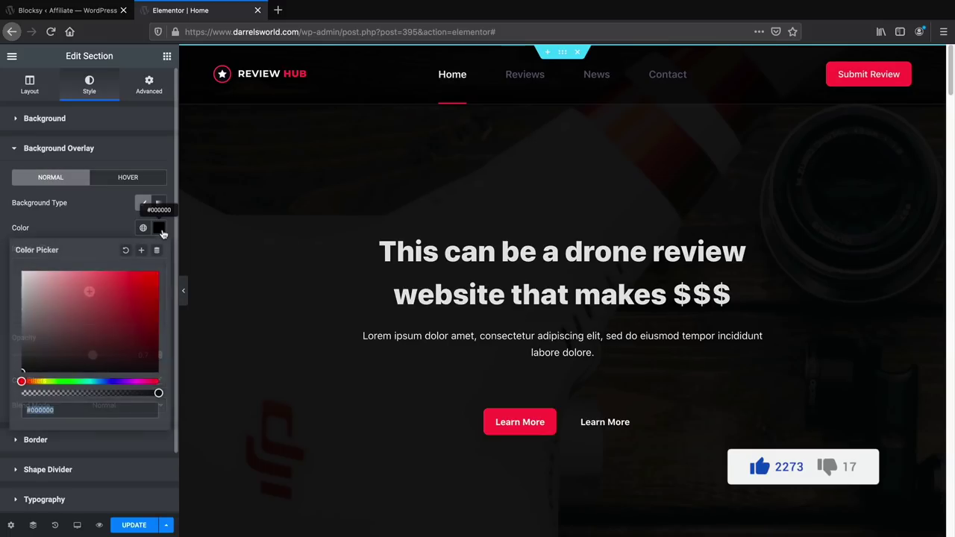
left_click_drag(153, 395, 87, 394)
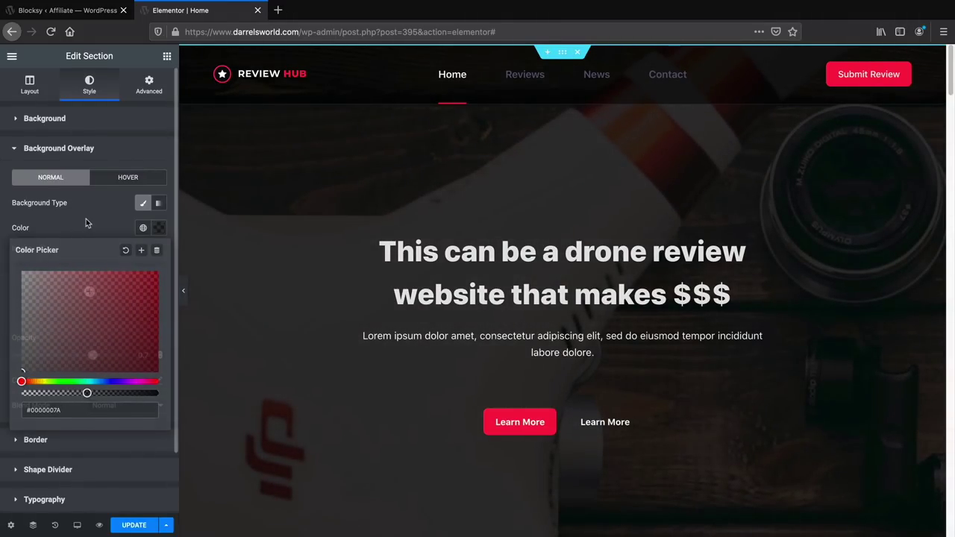
left_click(88, 224)
left_click(74, 153)
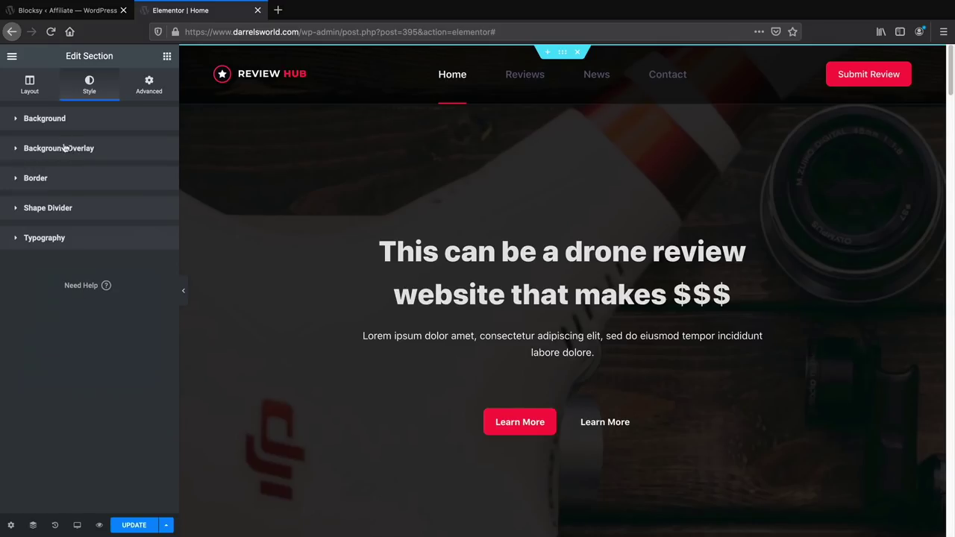
Scroll to Some Numbers and replace 'Clients' with 'Customers' in the 50K+ card's label
left_click(23, 87)
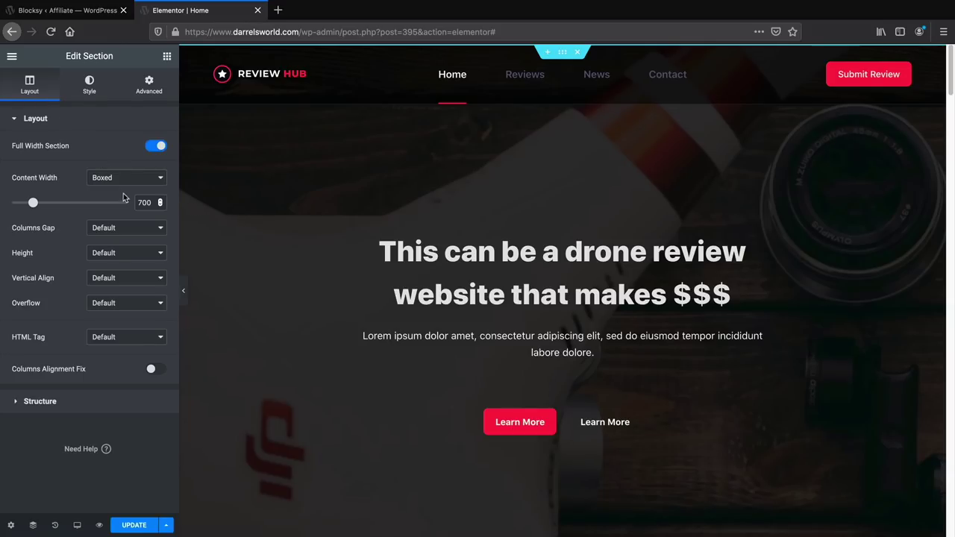
scroll(851, 308, "down", 3)
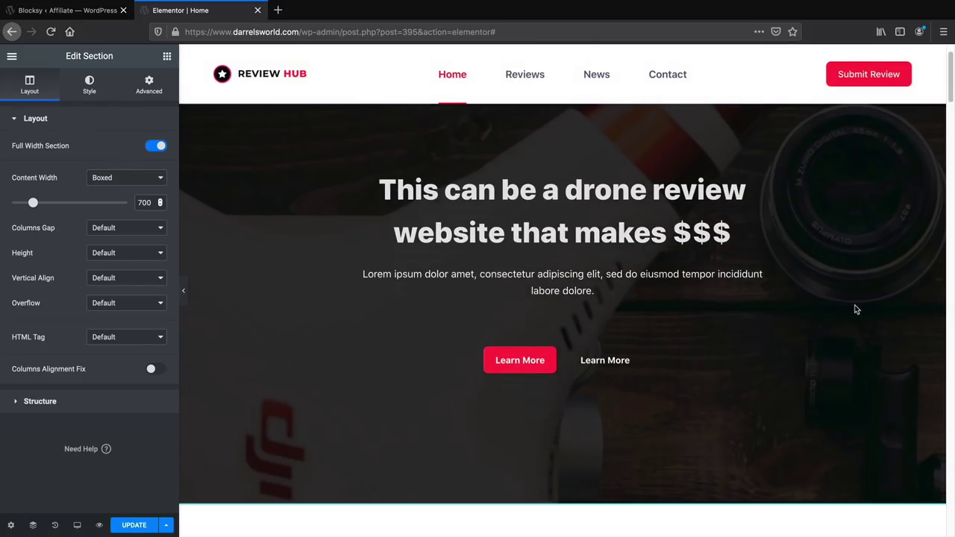
scroll(850, 309, "down", 5)
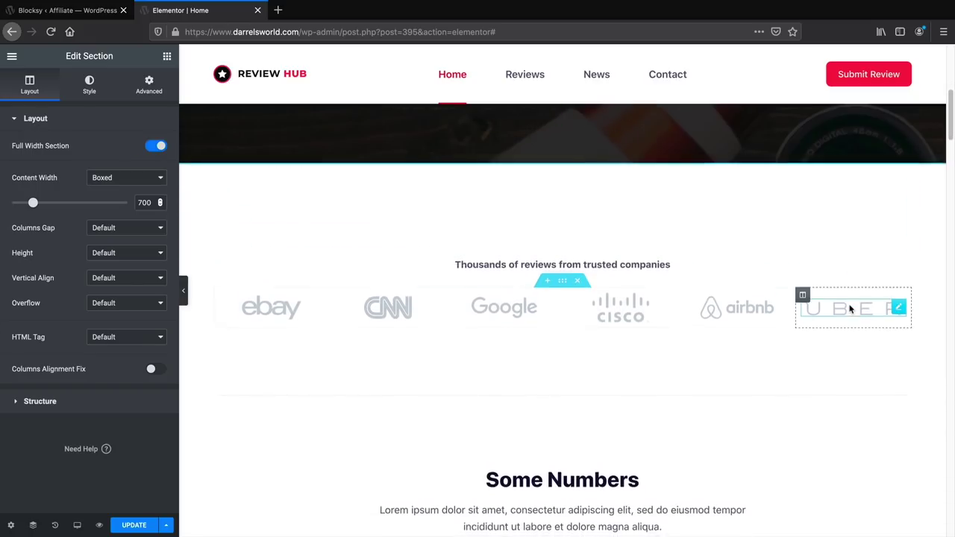
scroll(849, 312, "down", 4)
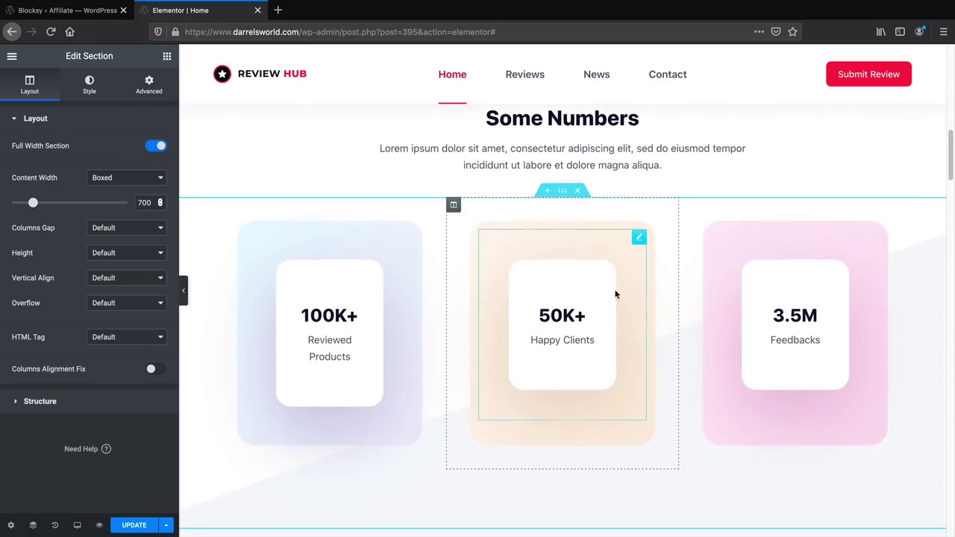
triple_click(558, 342)
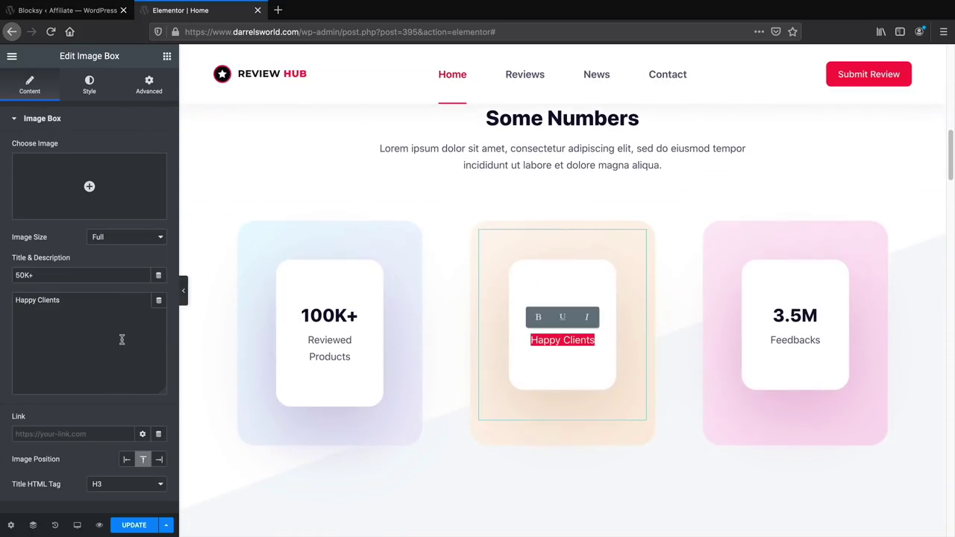
left_click(106, 305)
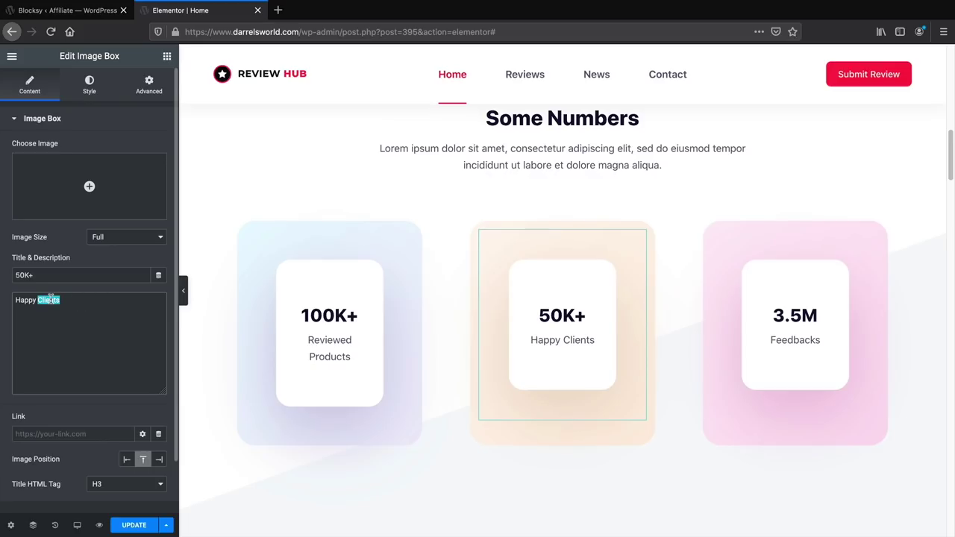
type("Customers")
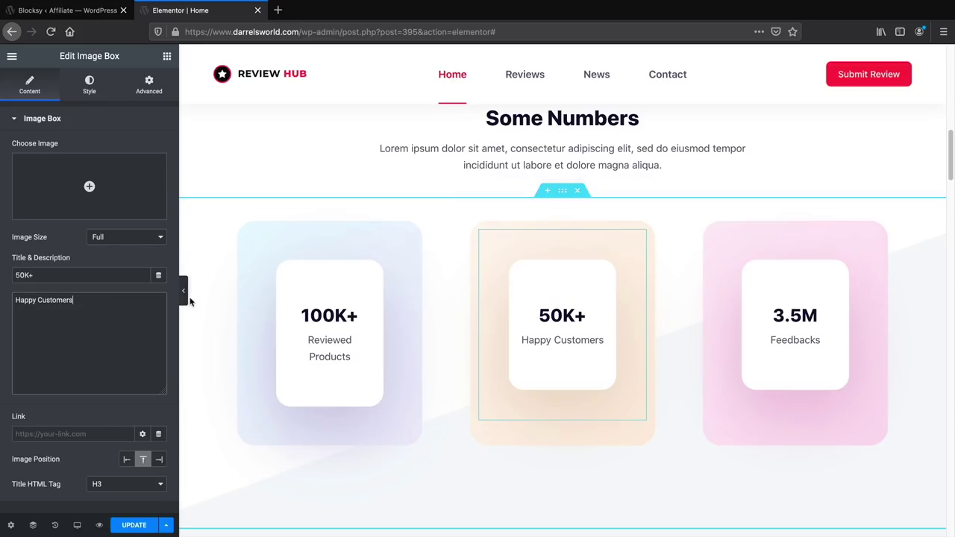
Reorder Top Categories so Home Assistants is in the first column and Drones in the second
scroll(280, 322, "down", 5)
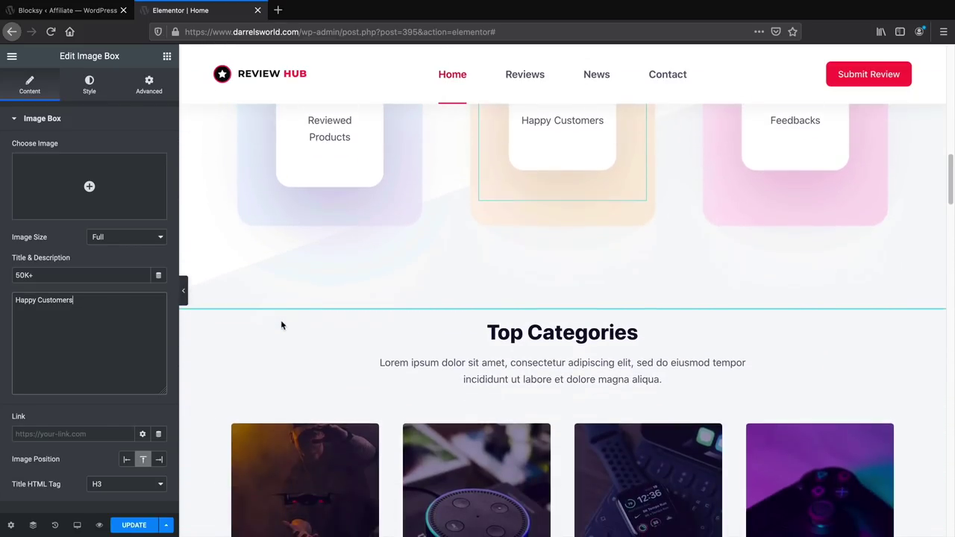
scroll(282, 324, "down", 2)
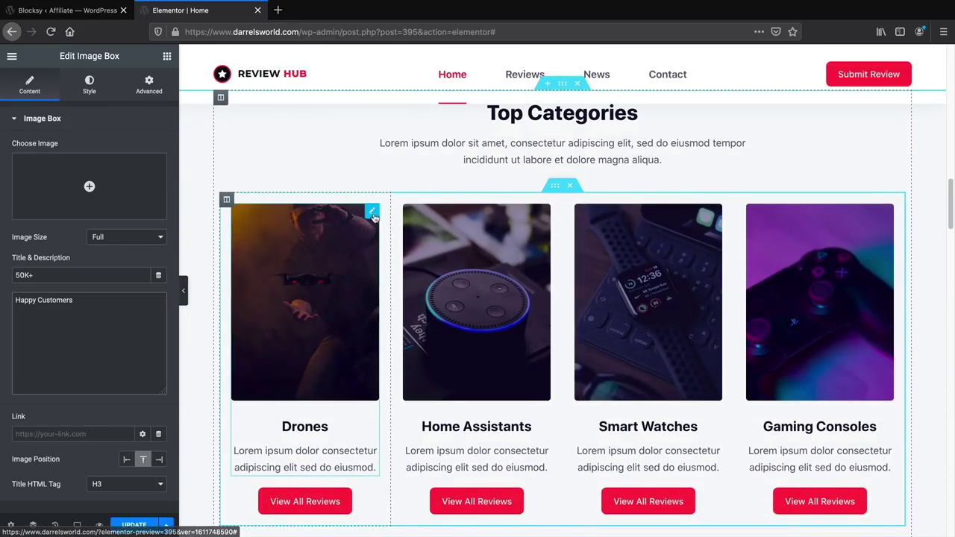
left_click_drag(373, 215, 493, 228)
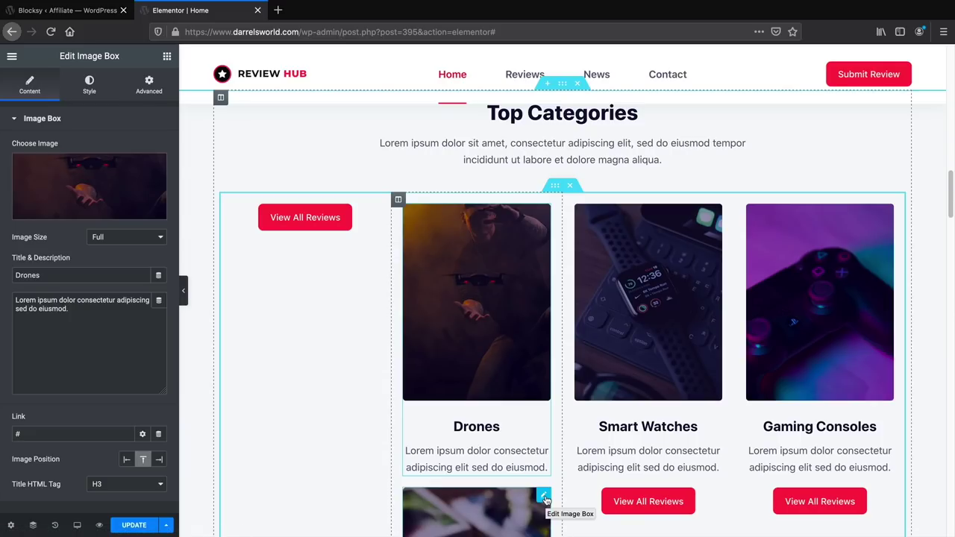
left_click_drag(544, 496, 293, 206)
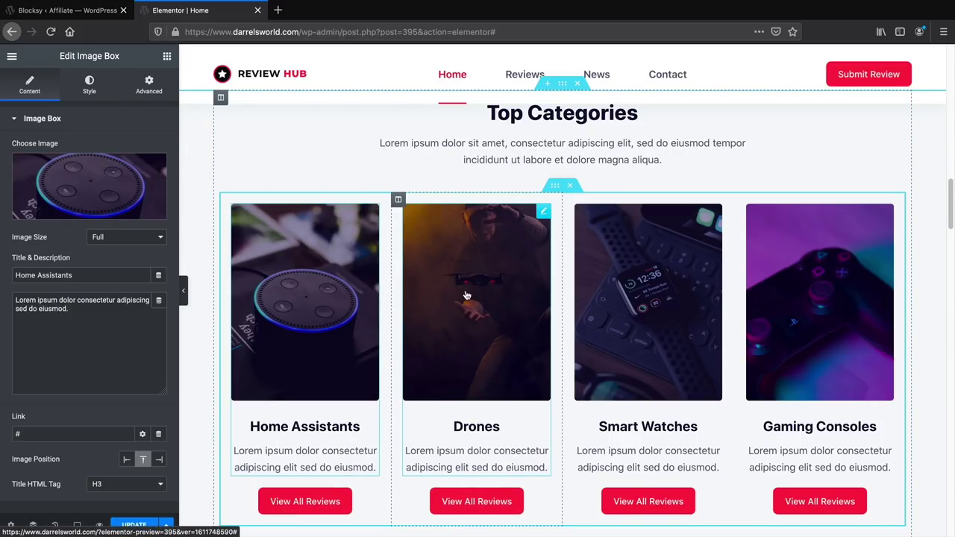
Replace the Home Assistants image with the phone-on-stand photo screen-post-7MvFxGjWWVs-unsplash.jpg
mouse_move(84, 207)
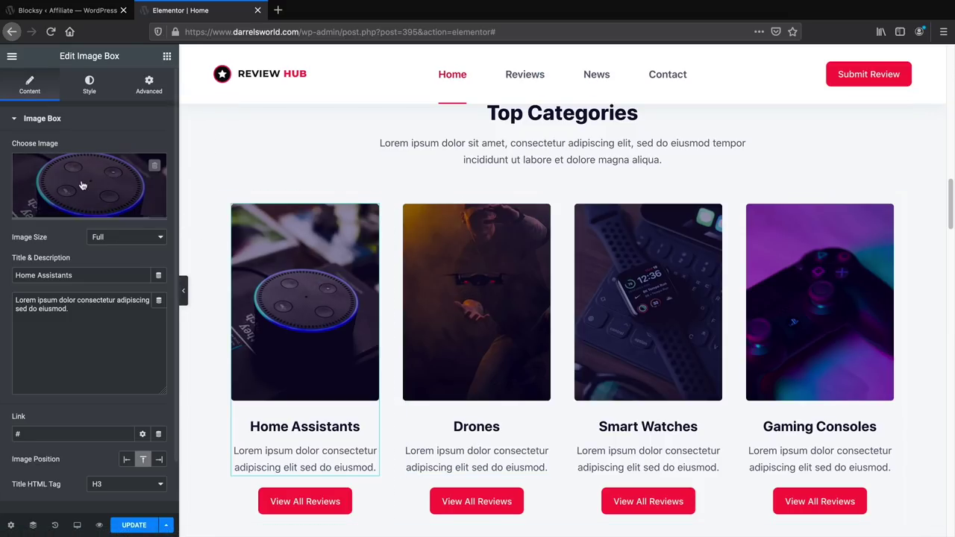
left_click(80, 182)
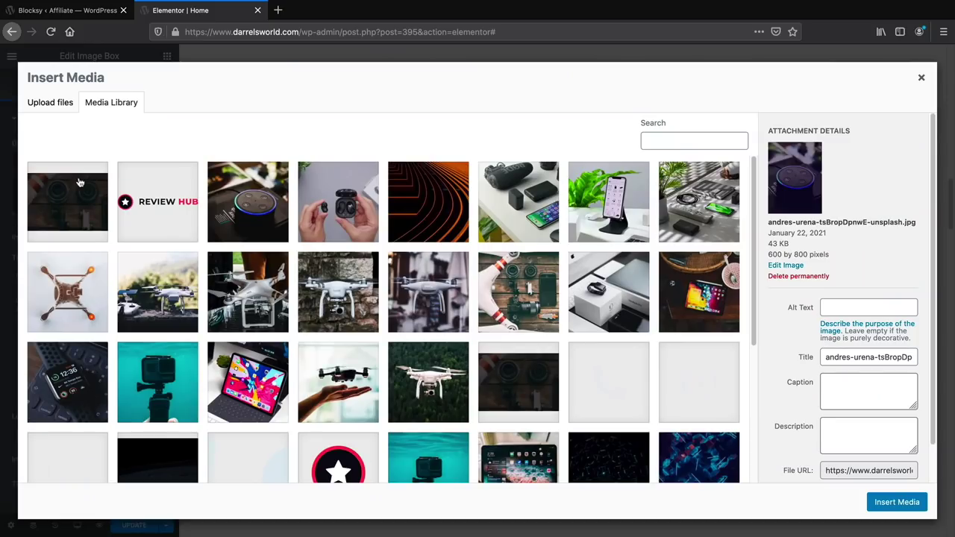
left_click(337, 299)
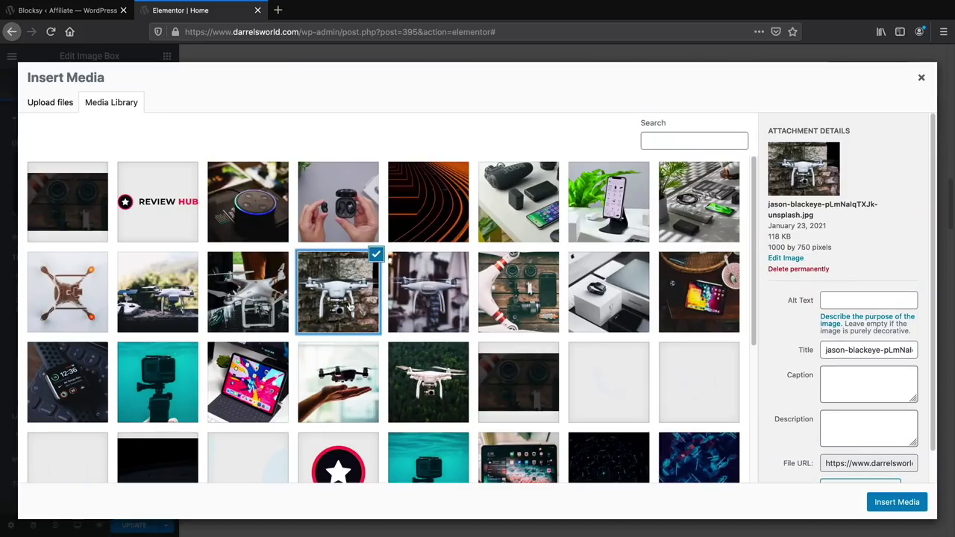
left_click(619, 212)
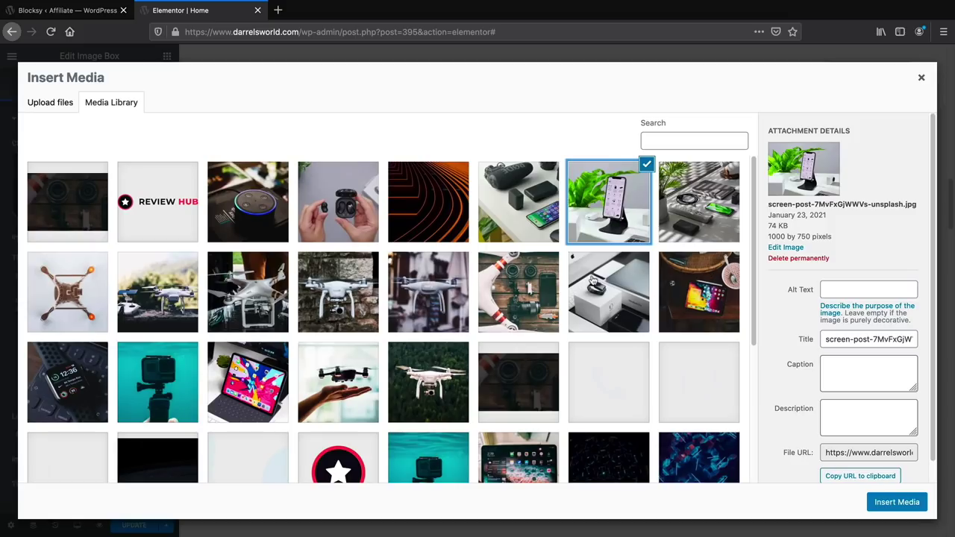
left_click(527, 268)
left_click(632, 207)
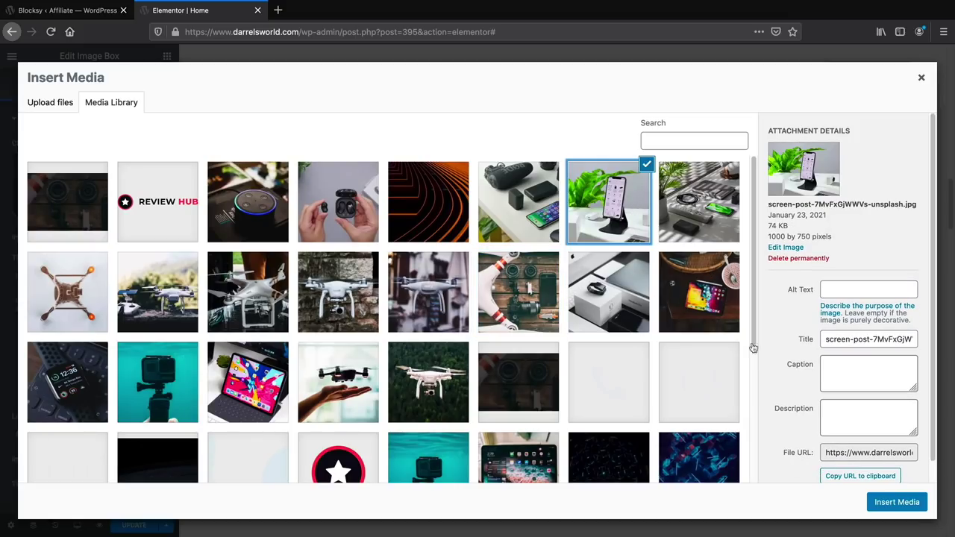
left_click(897, 502)
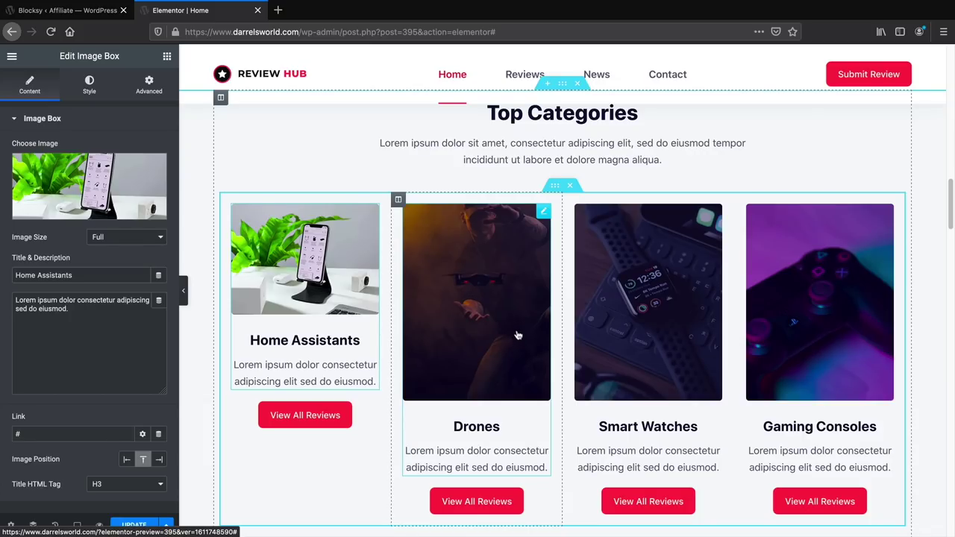
left_click(486, 268)
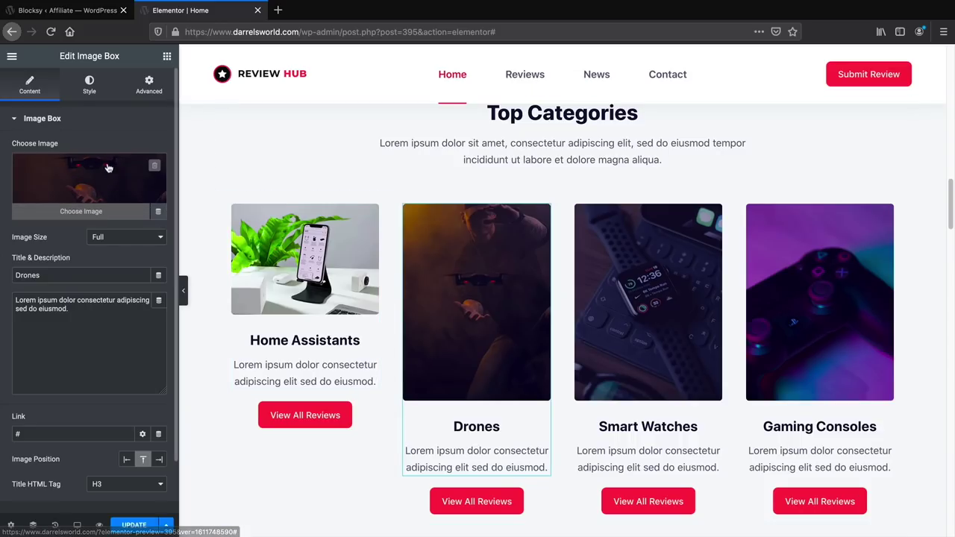
left_click(101, 188)
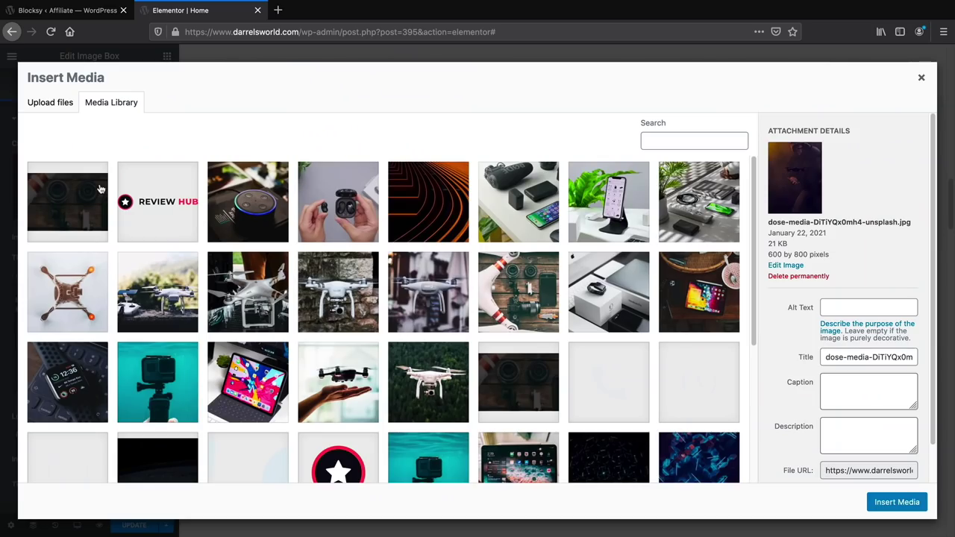
scroll(282, 348, "down", 5)
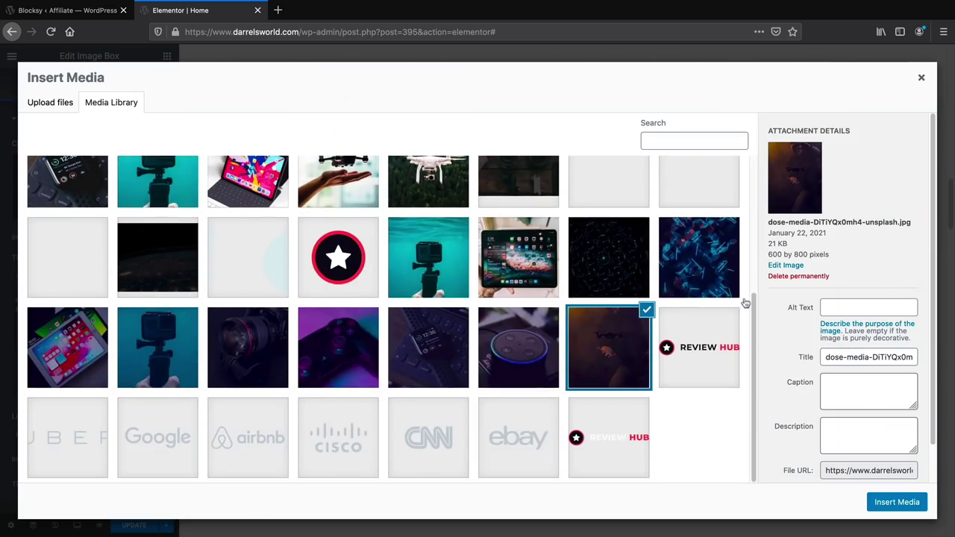
mouse_move(829, 254)
left_mouse_down()
mouse_move(768, 255)
mouse_move(772, 224)
mouse_move(842, 264)
left_mouse_up()
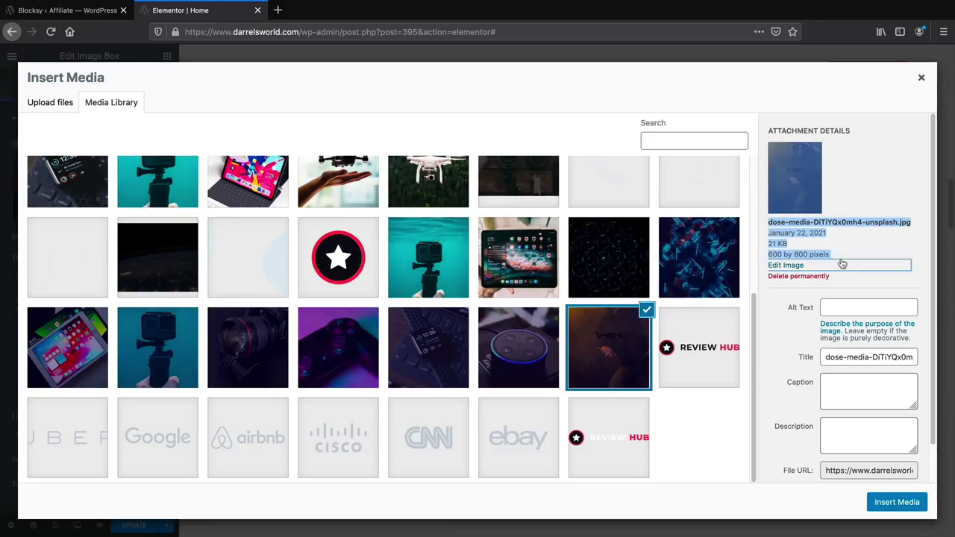
left_click(791, 265)
left_click(223, 10)
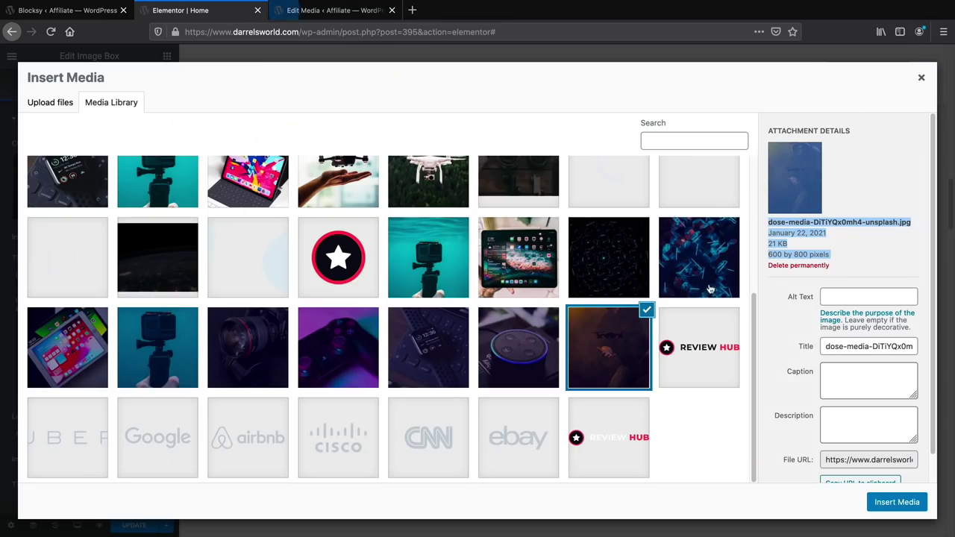
left_click(804, 254)
left_click(922, 78)
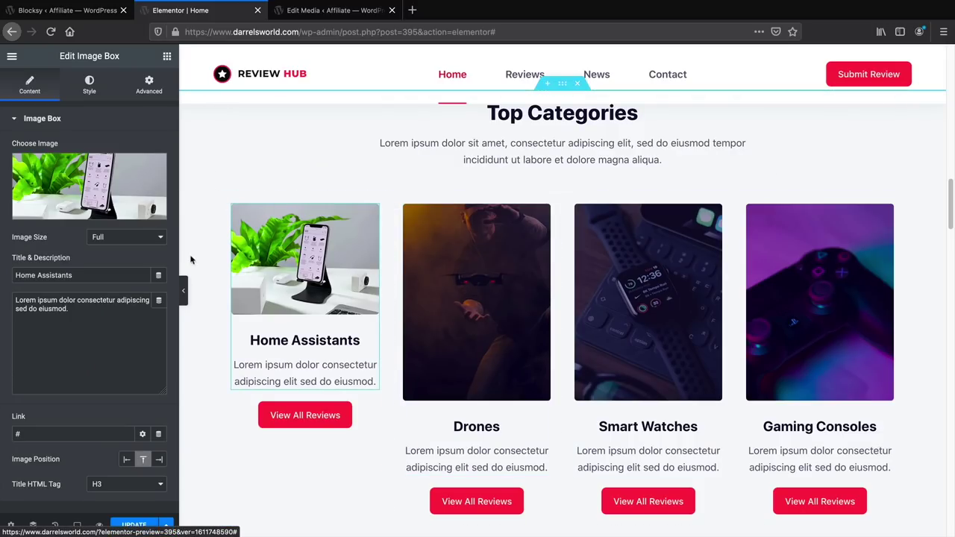
Set the Home Assistants image size to Custom 600 × 800 and preview the page
left_click(134, 237)
left_click(135, 245)
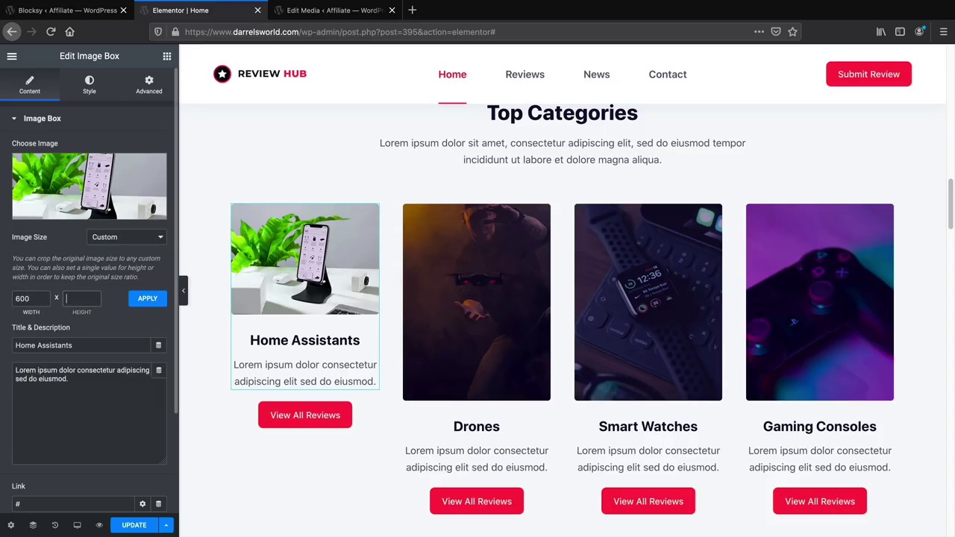
left_click(158, 298)
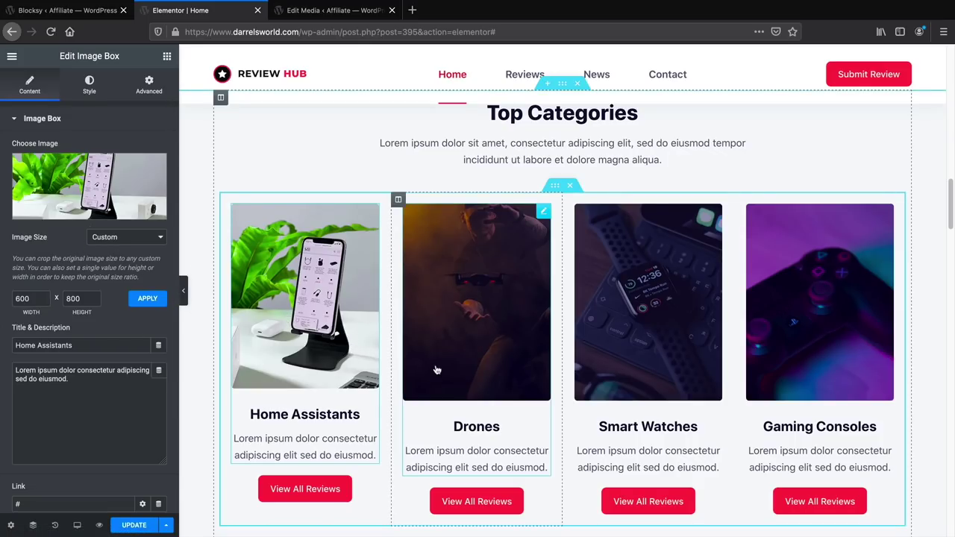
left_click(183, 291)
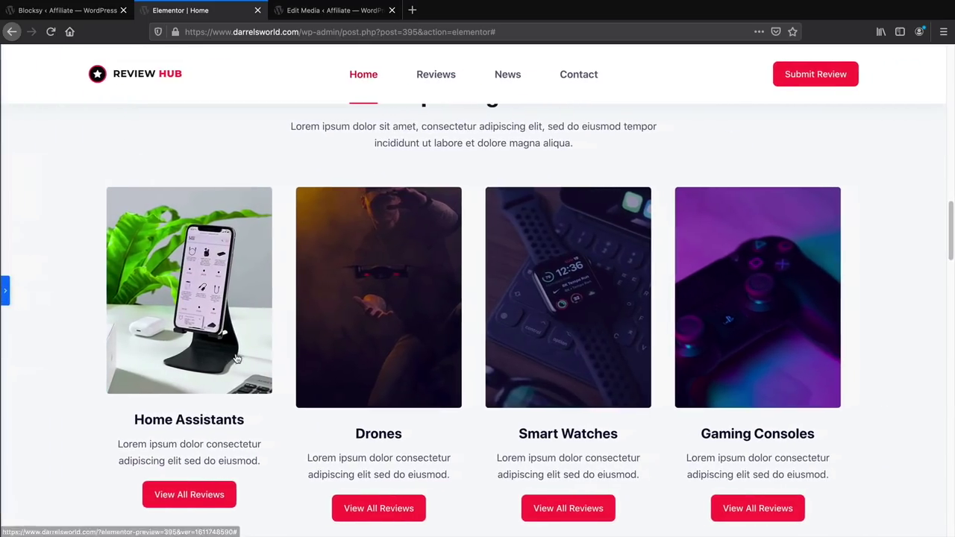
scroll(235, 359, "down", 1)
left_click(3, 295)
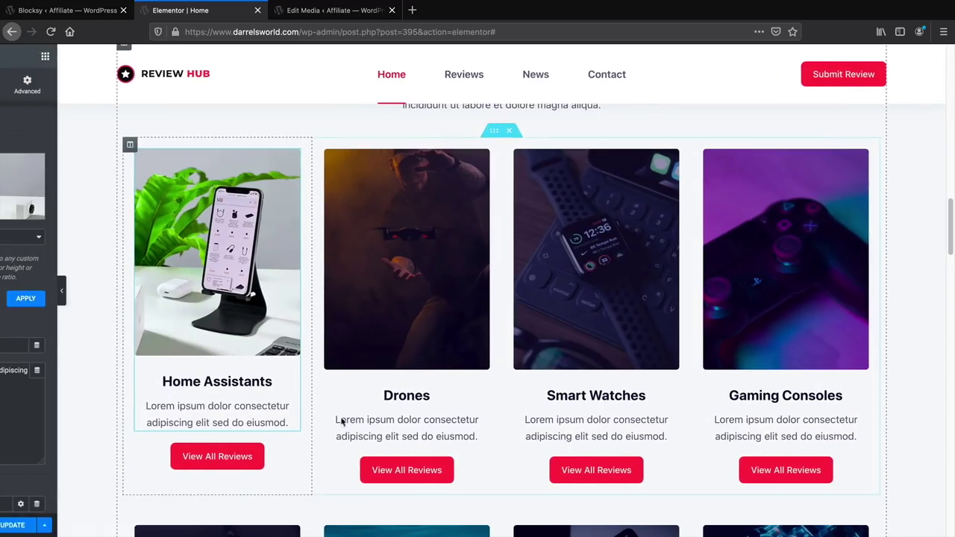
Change the Drones card title to 'Best Drones For Kids' and select its View All Reviews button
left_click(489, 388)
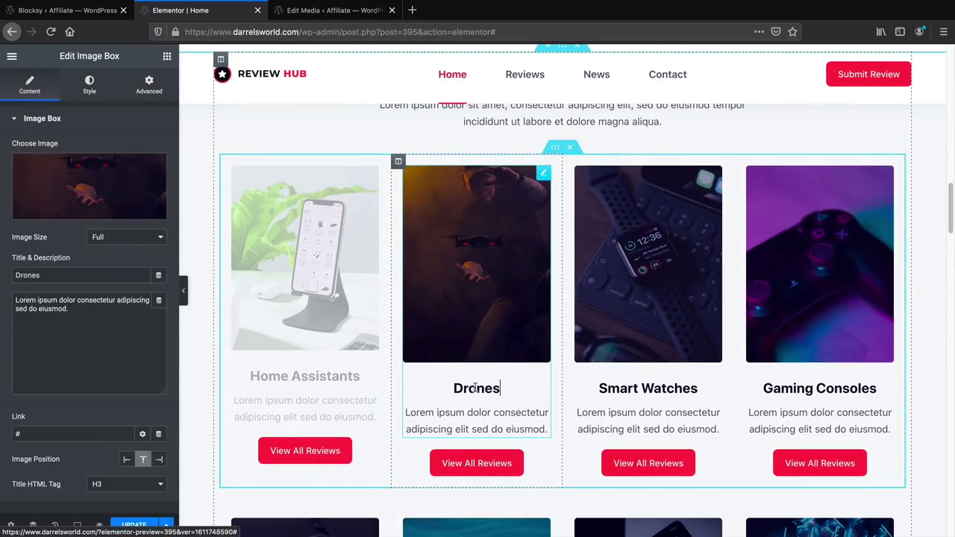
left_click(17, 276)
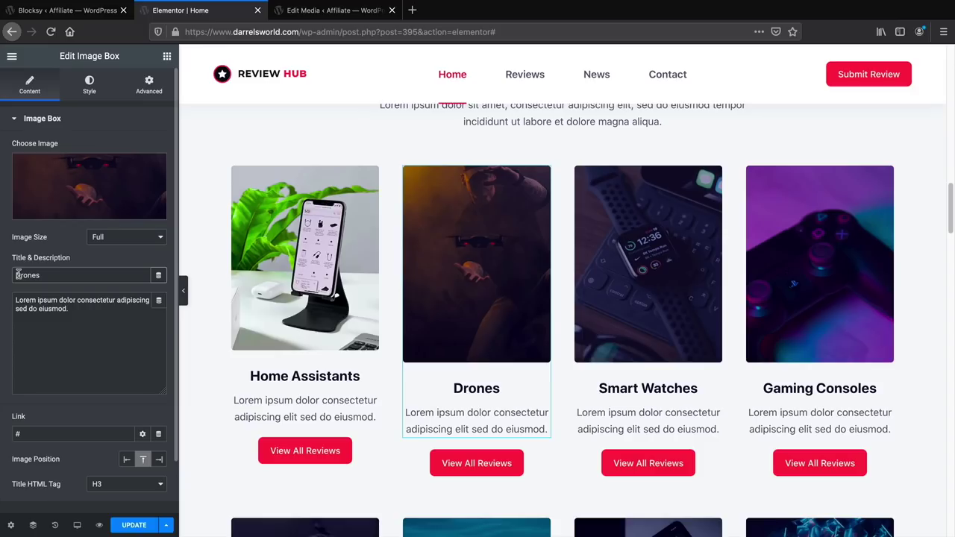
type("Best ")
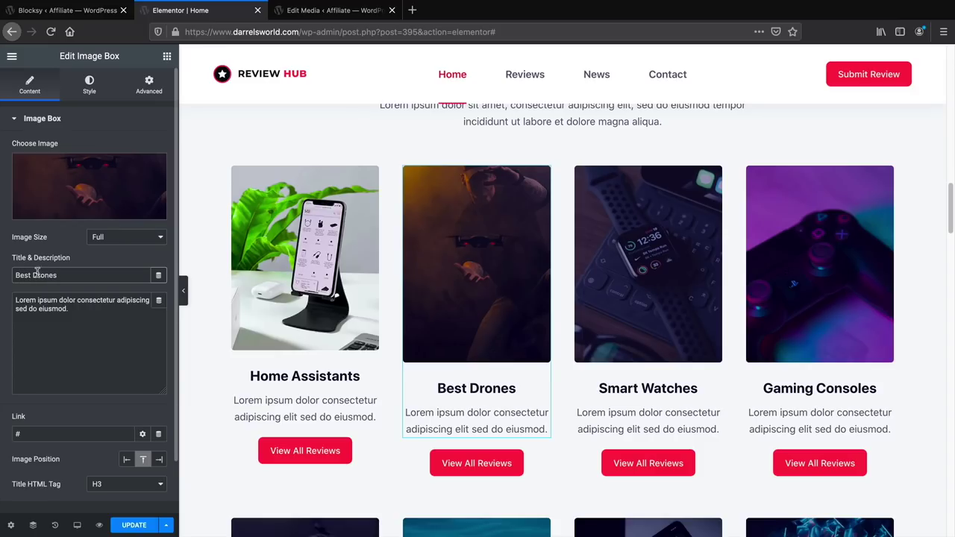
type("For Men")
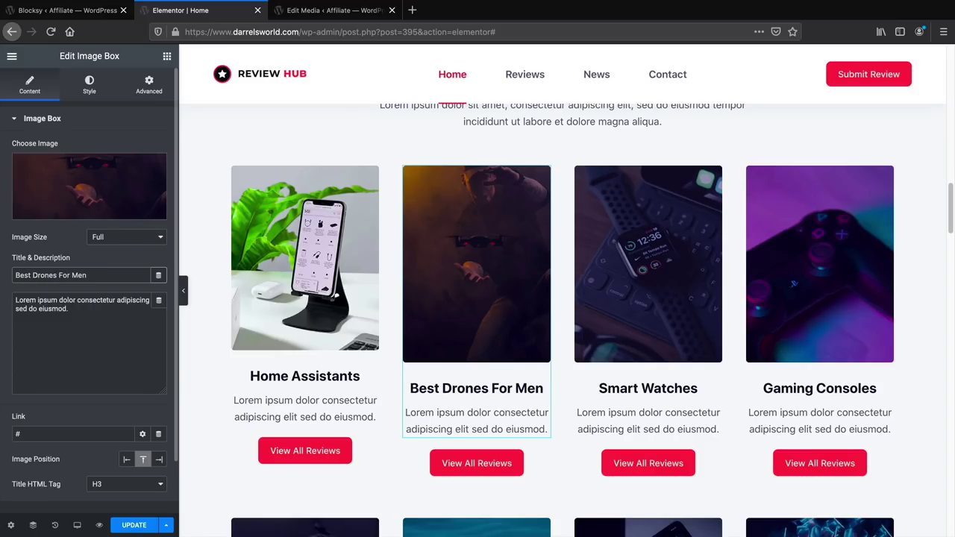
key("BackSpace")
key("BackSpace")
key("BackSpace")
key("BackSpace")
type("Lodes")
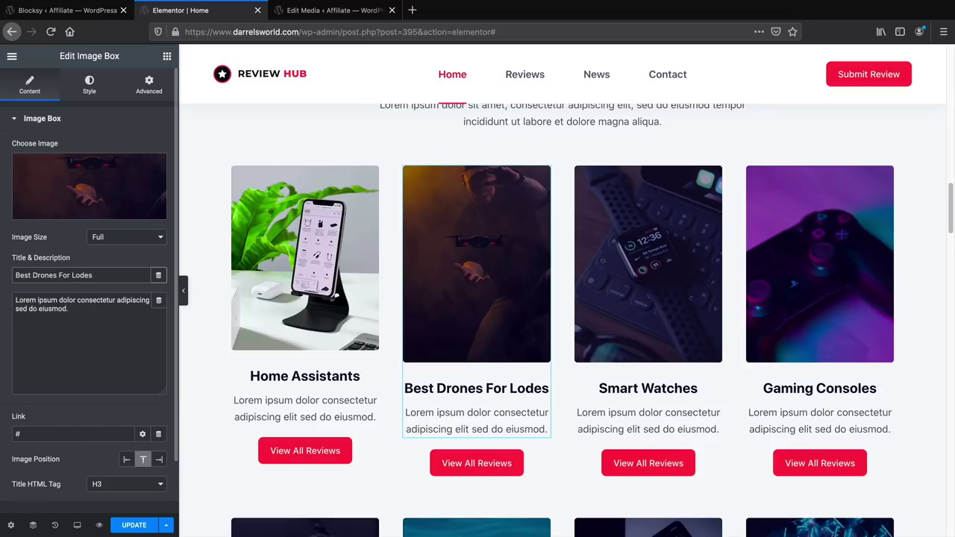
key("BackSpace")
key("BackSpace")
key("BackSpace")
key("BackSpace")
key("BackSpace")
key("BackSpace")
type("Kids")
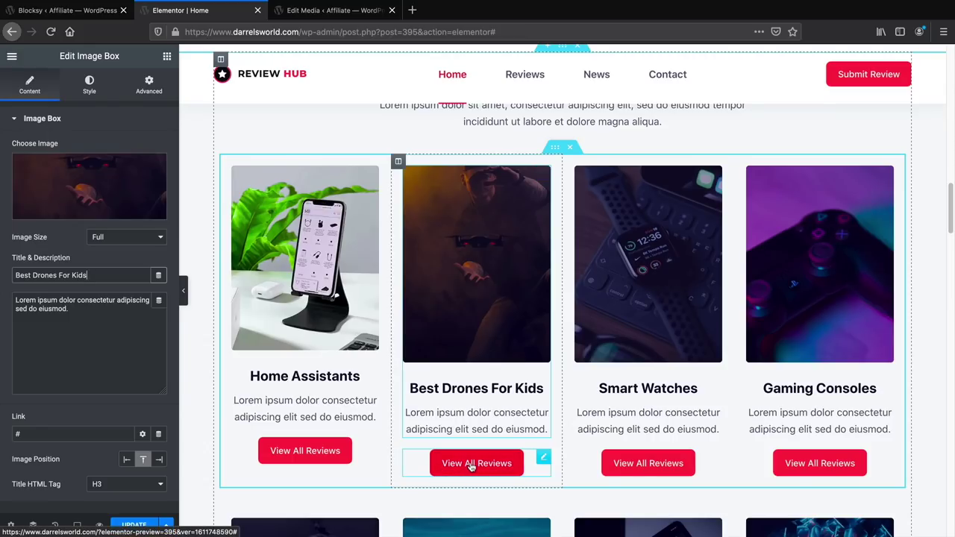
left_click(471, 467)
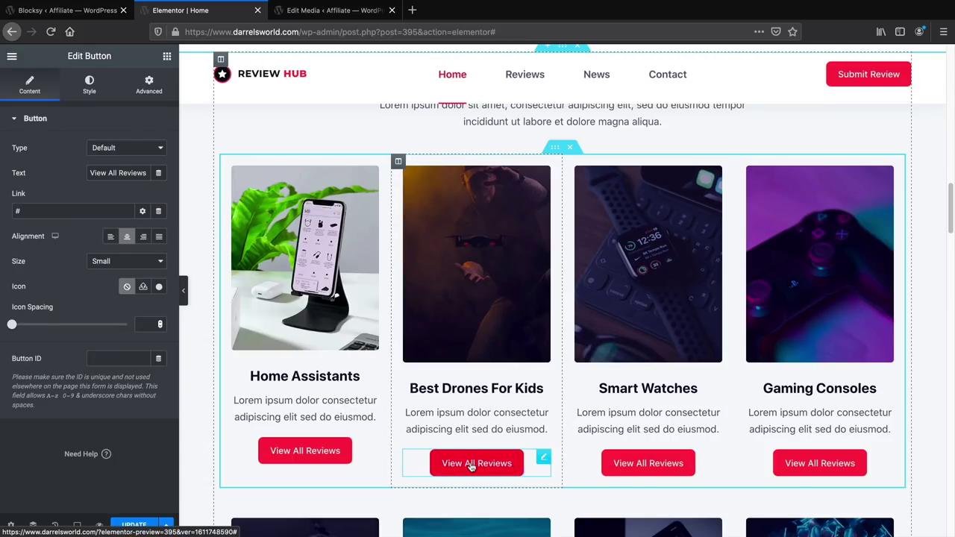
From the live site's Reviews page, open the Malesuada Proin Libero Consequat review
left_click(306, 11)
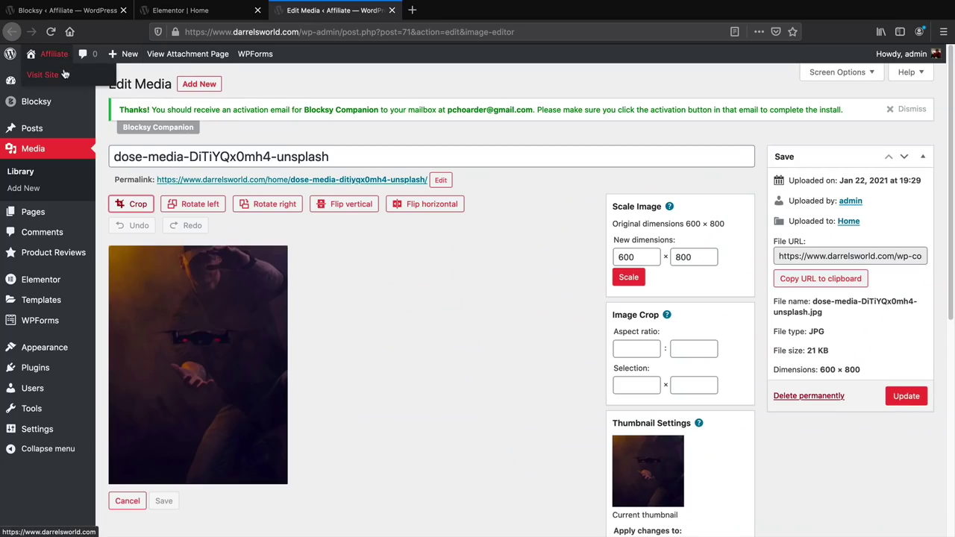
left_click(65, 74)
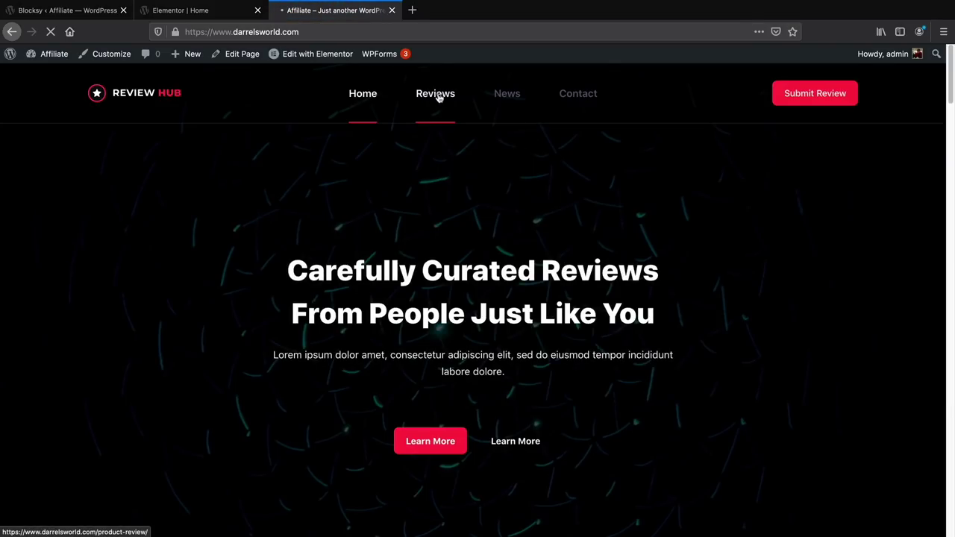
left_click(439, 98)
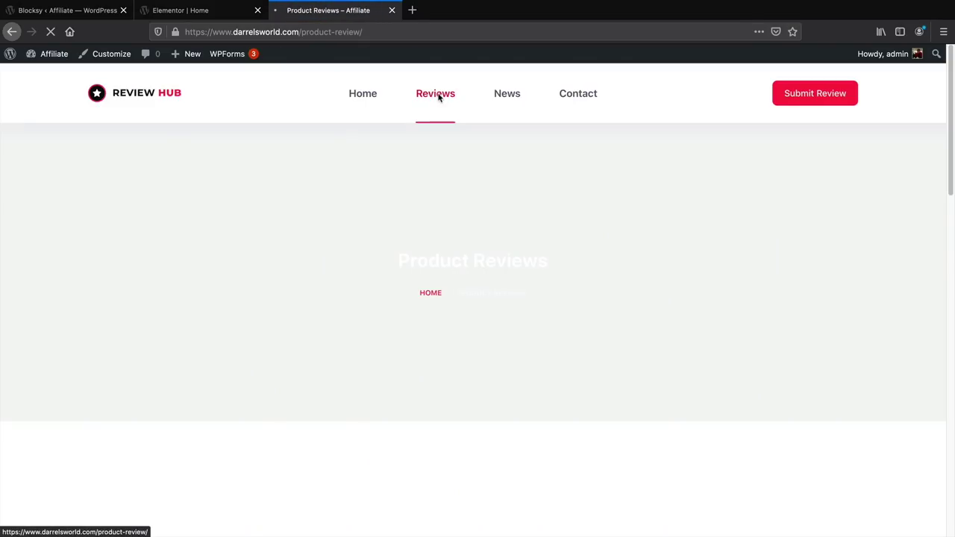
scroll(486, 390, "down", 4)
scroll(486, 391, "down", 1)
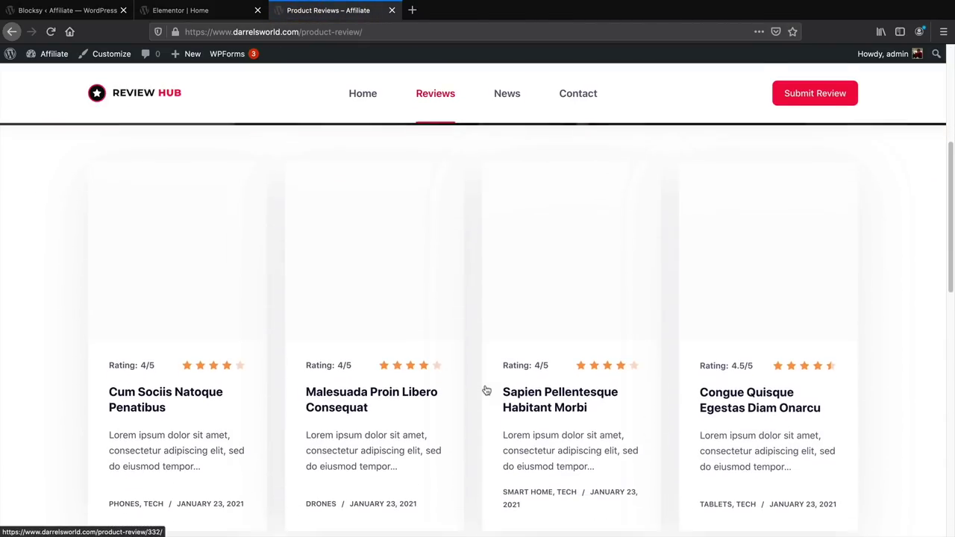
scroll(635, 407, "down", 4)
scroll(634, 407, "up", 5)
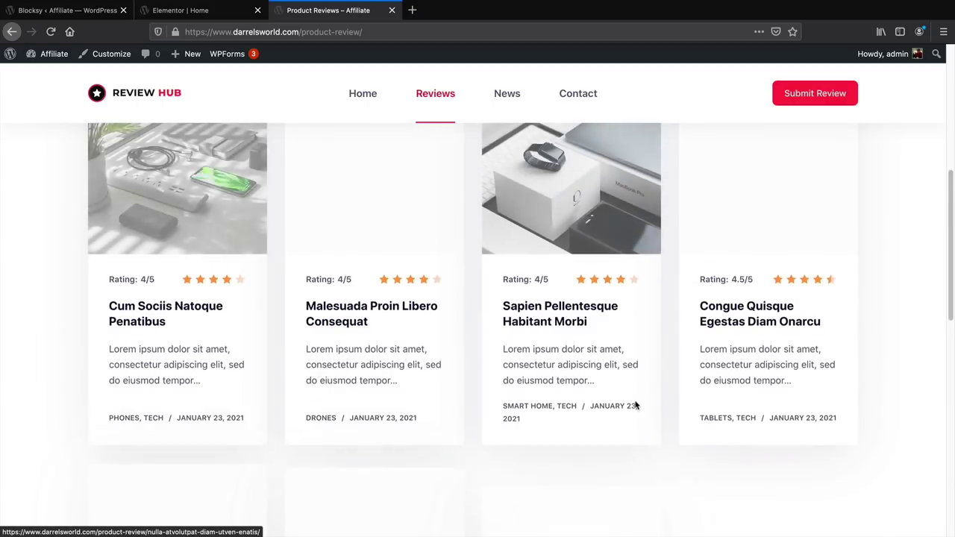
left_click(360, 496)
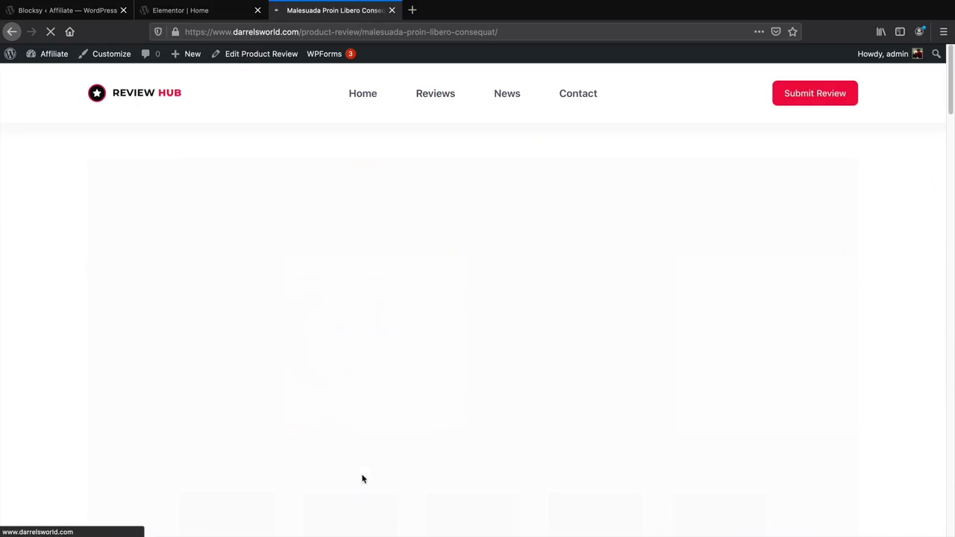
Copy the review page's web address and return to the Elementor editor
left_click(281, 32)
right_click(281, 32)
left_click(302, 69)
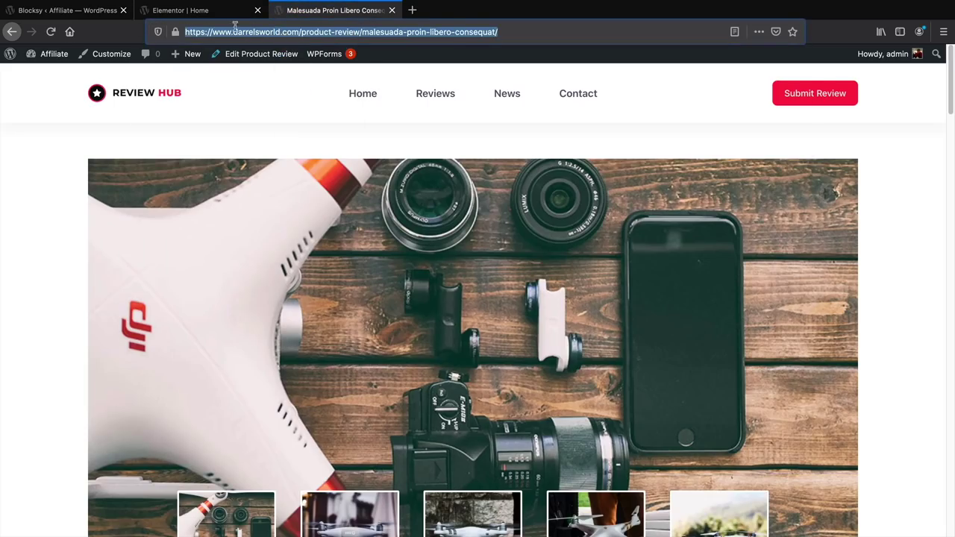
left_click(213, 11)
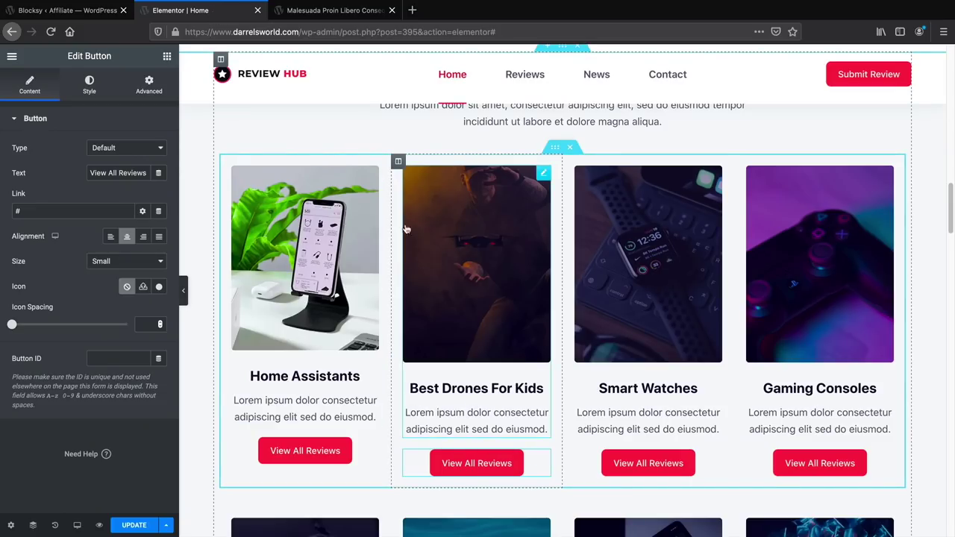
left_click(335, 10)
scroll(429, 330, "down", 3)
scroll(429, 330, "down", 2)
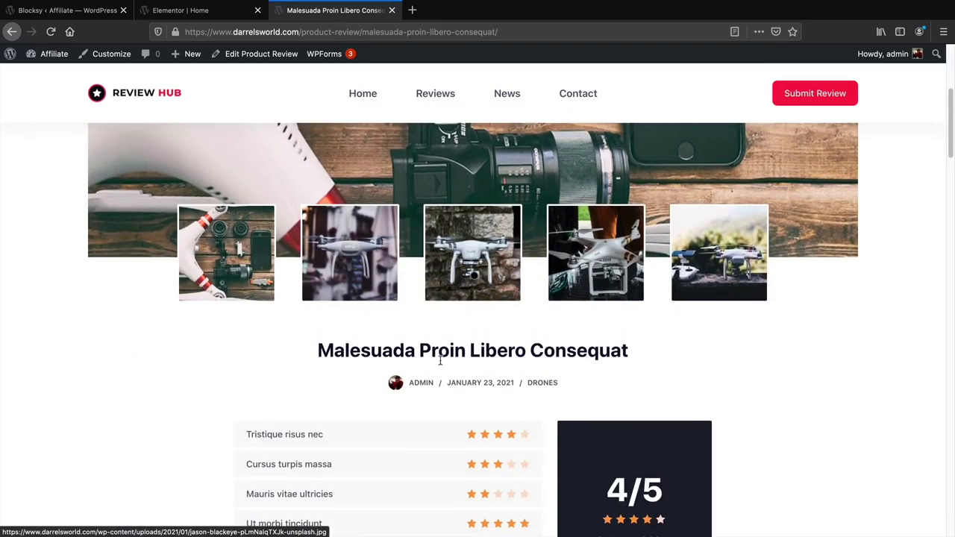
scroll(443, 365, "down", 2)
left_click(211, 11)
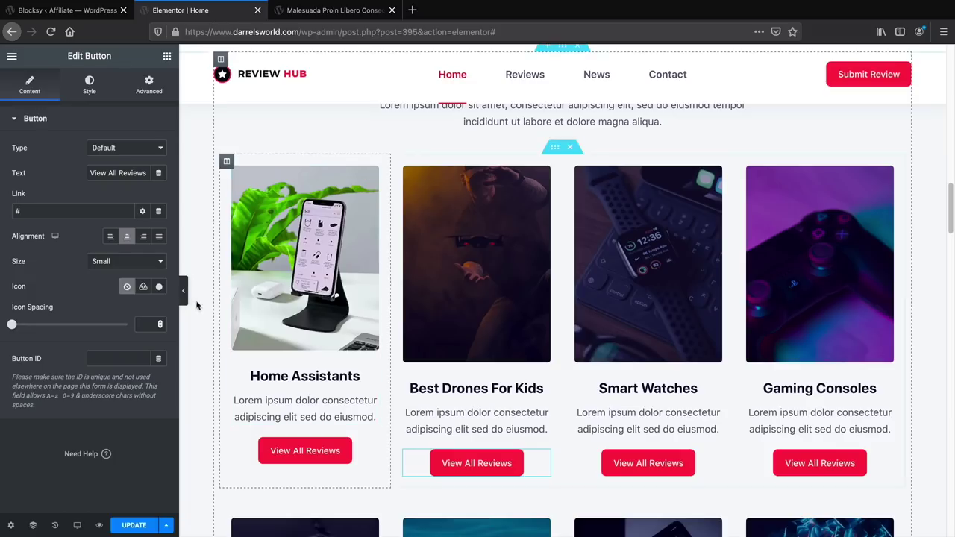
Paste the Malesuada review URL as the button link and change its text to 'Read Article'
left_click(54, 211)
right_click(57, 209)
left_click(78, 255)
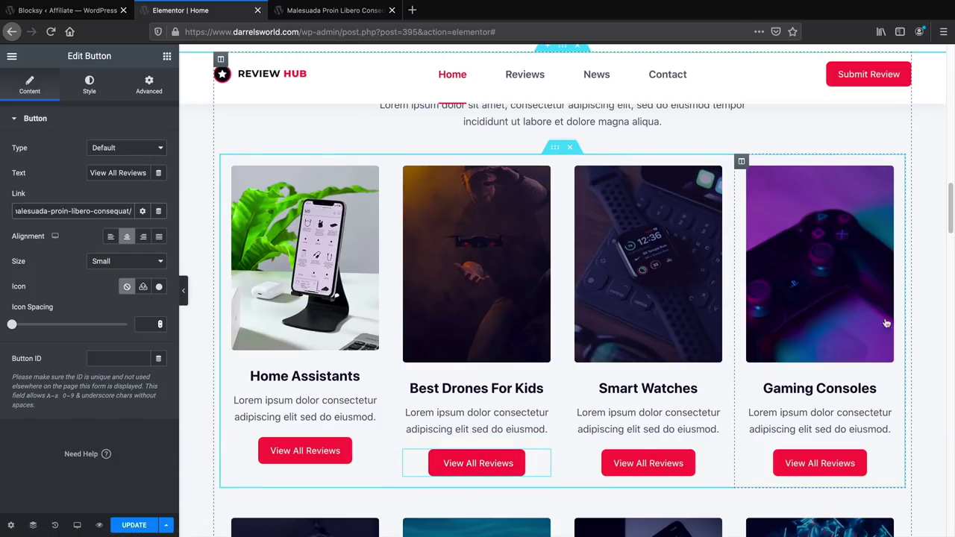
triple_click(121, 168)
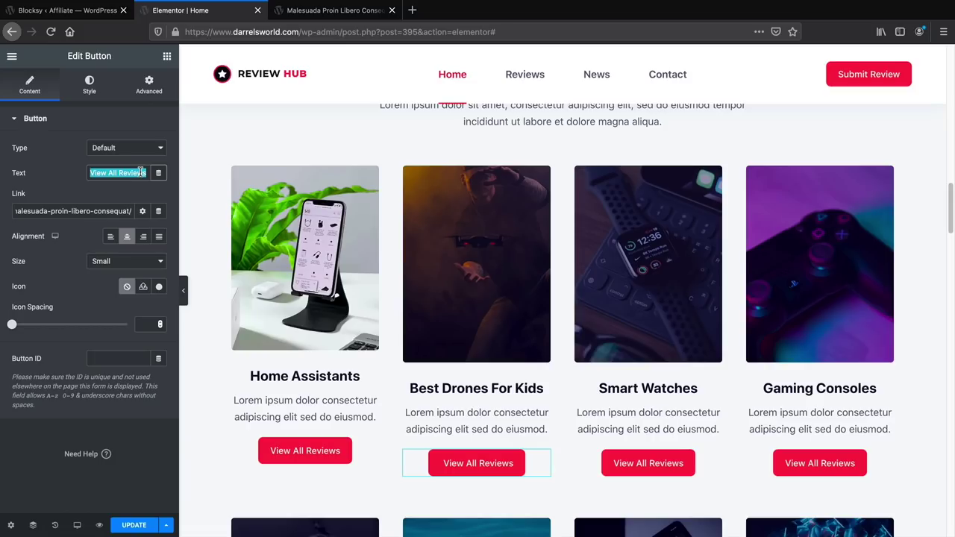
type("Rea")
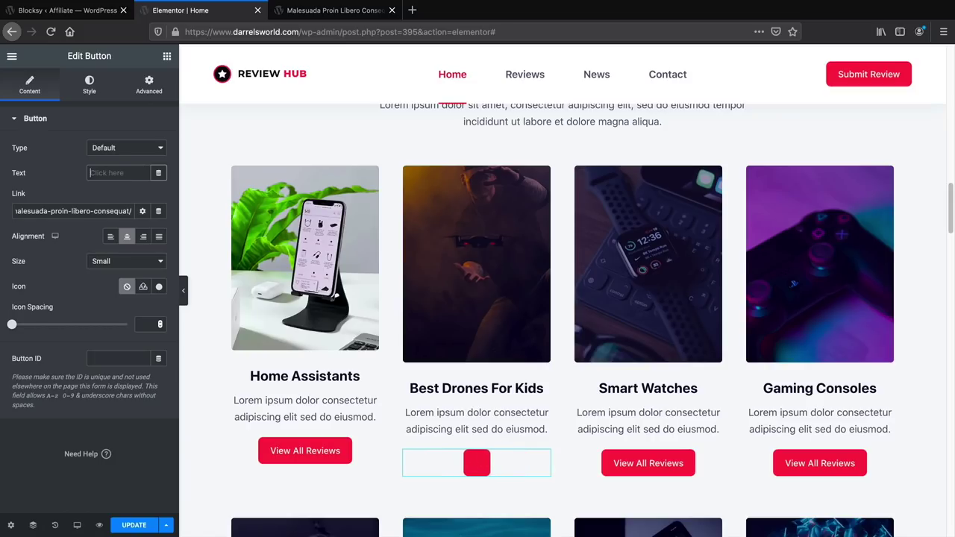
type("d Article")
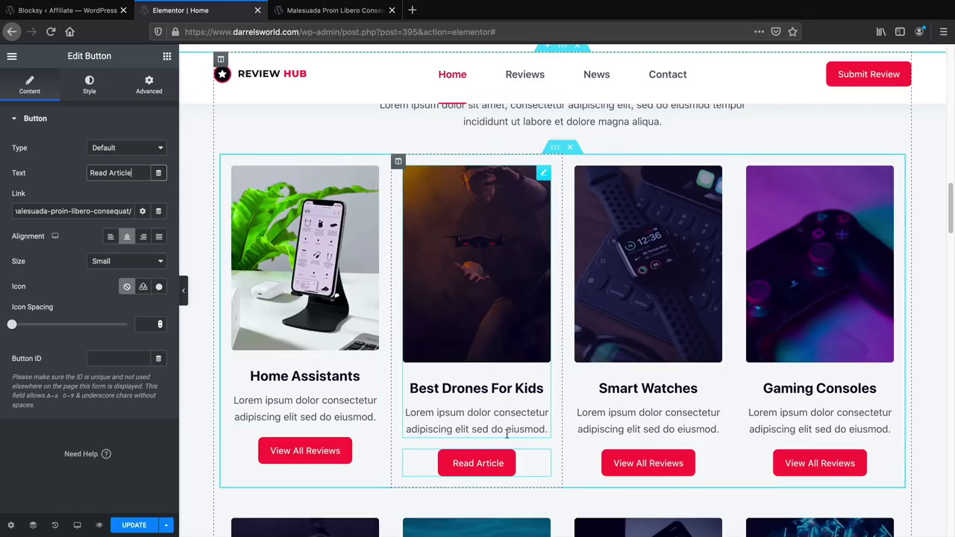
scroll(522, 436, "down", 1)
scroll(633, 431, "down", 4)
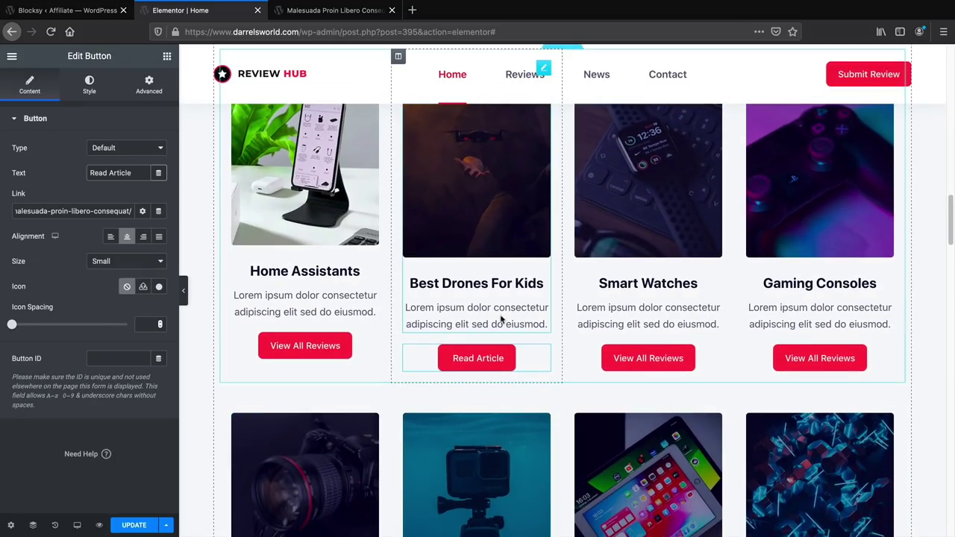
scroll(505, 295, "up", 4)
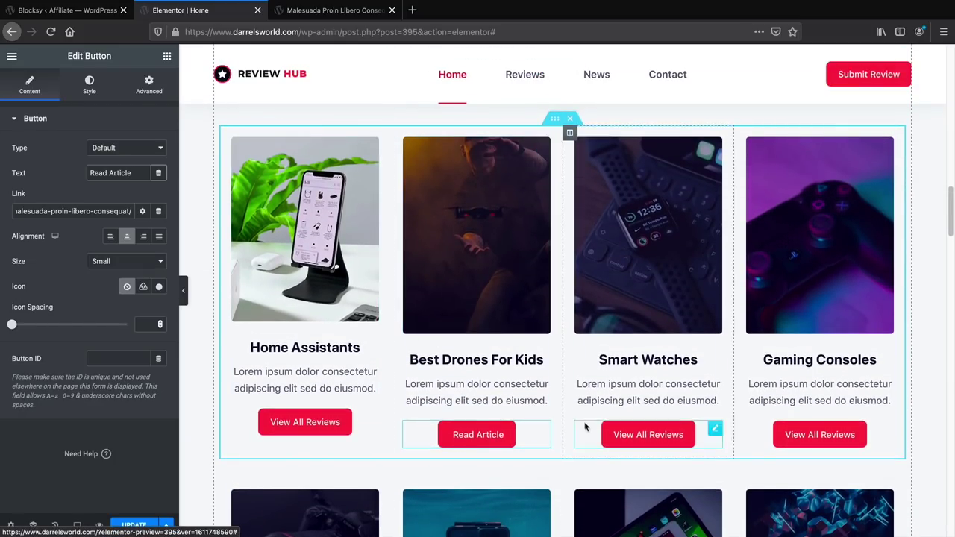
scroll(597, 414, "down", 1)
scroll(600, 415, "down", 8)
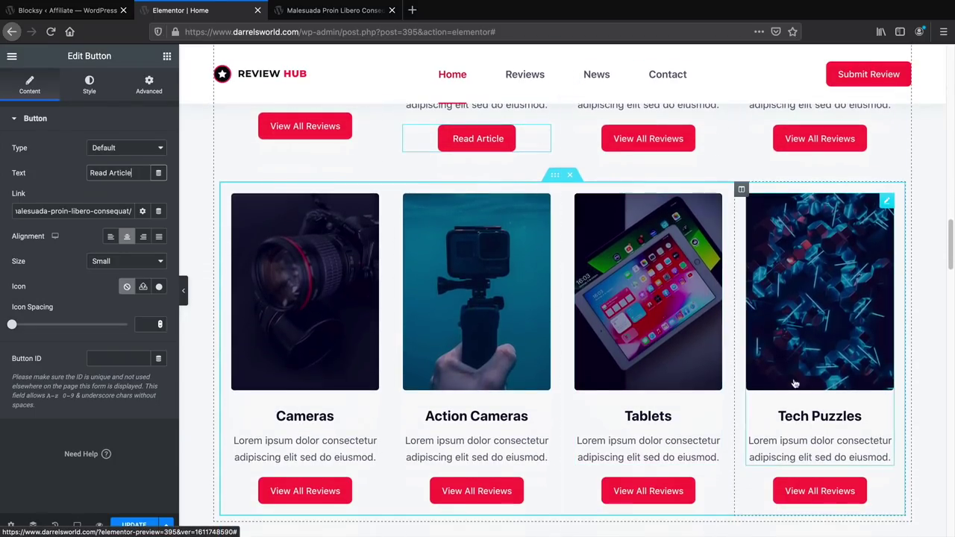
middle_click(933, 368)
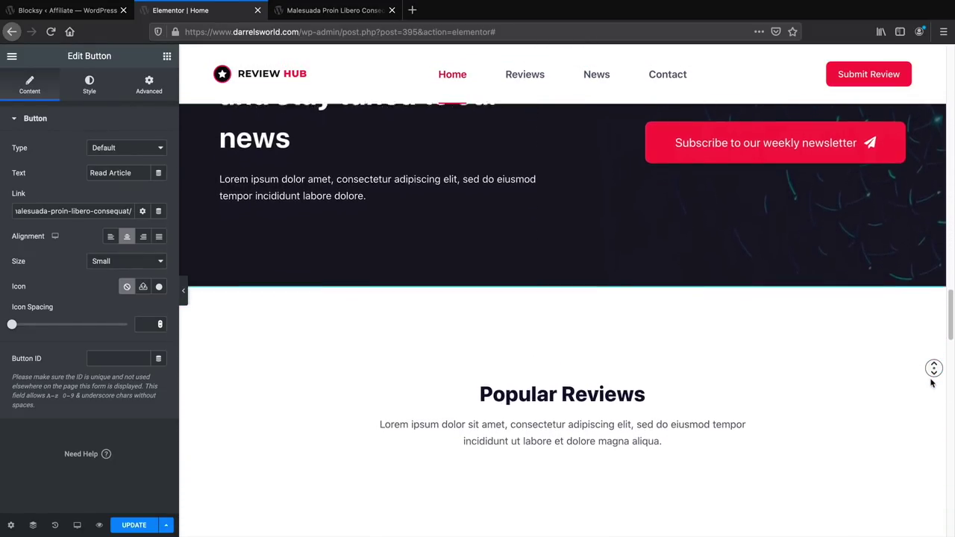
Edit the Popular Reviews shortcode, changing limit="4" to limit="3"
left_click(224, 231)
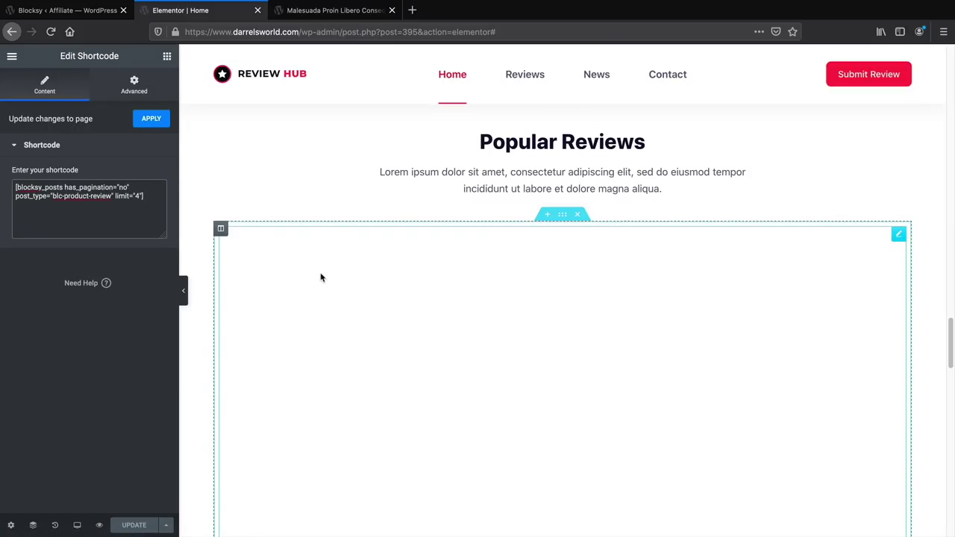
left_click_drag(143, 196, 4, 186)
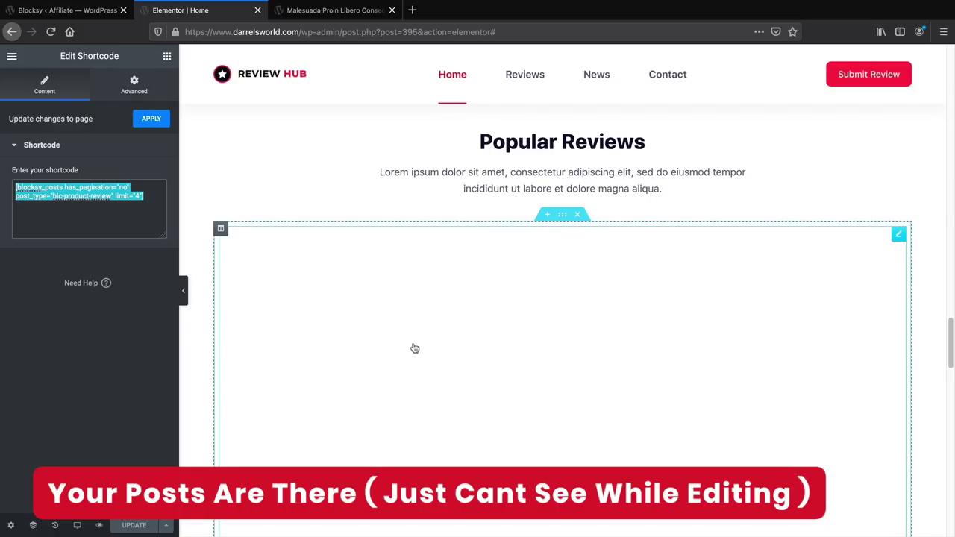
scroll(450, 279, "down", 1)
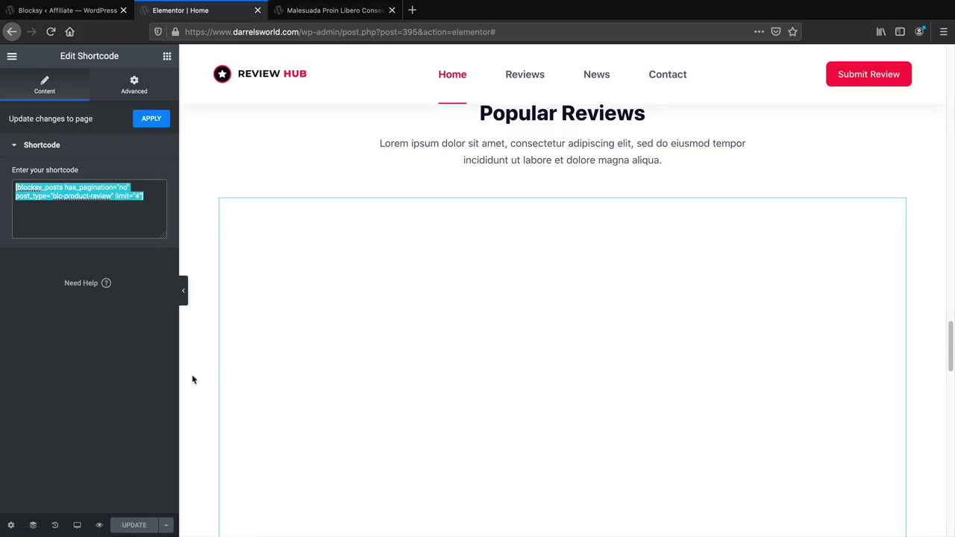
scroll(192, 380, "down", 2)
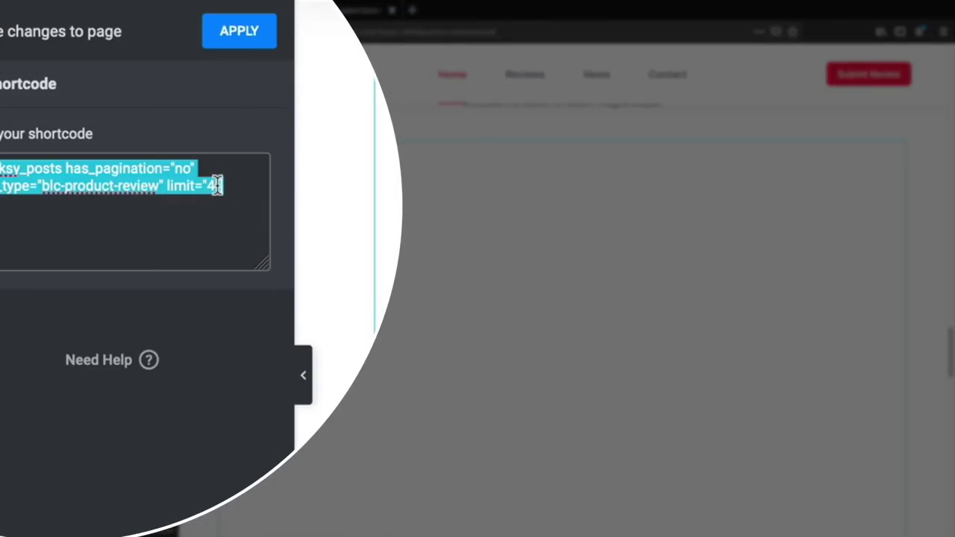
left_click(217, 186)
key("BackSpace")
type("3")
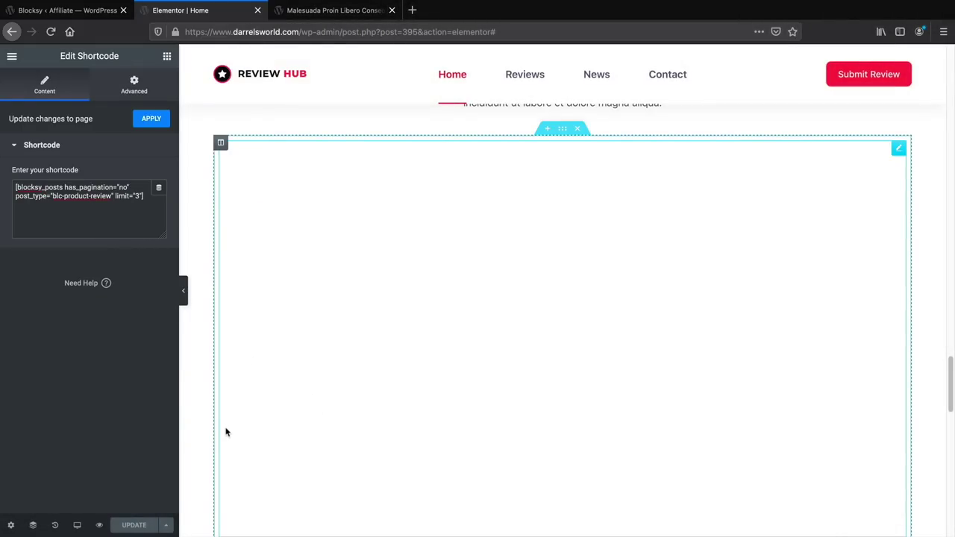
scroll(206, 445, "down", 4)
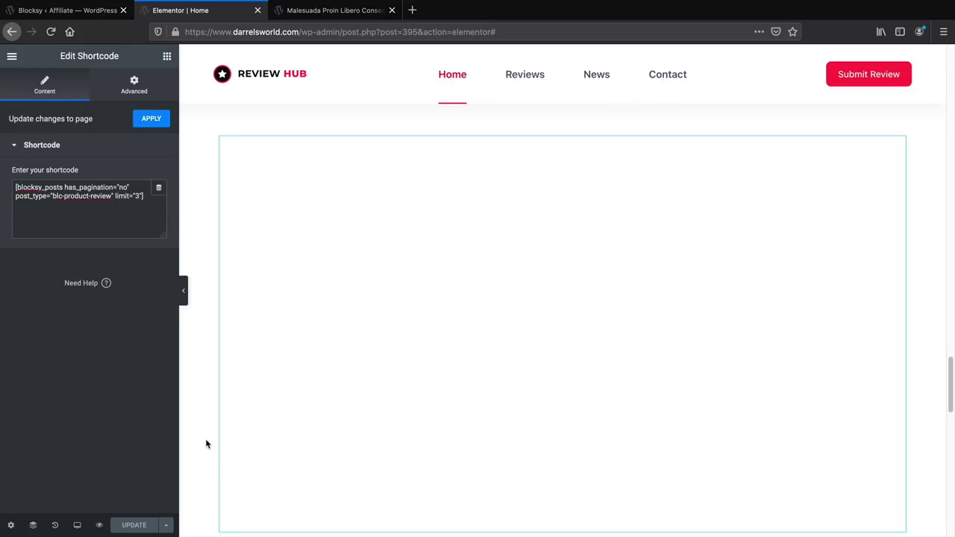
scroll(206, 433, "down", 3)
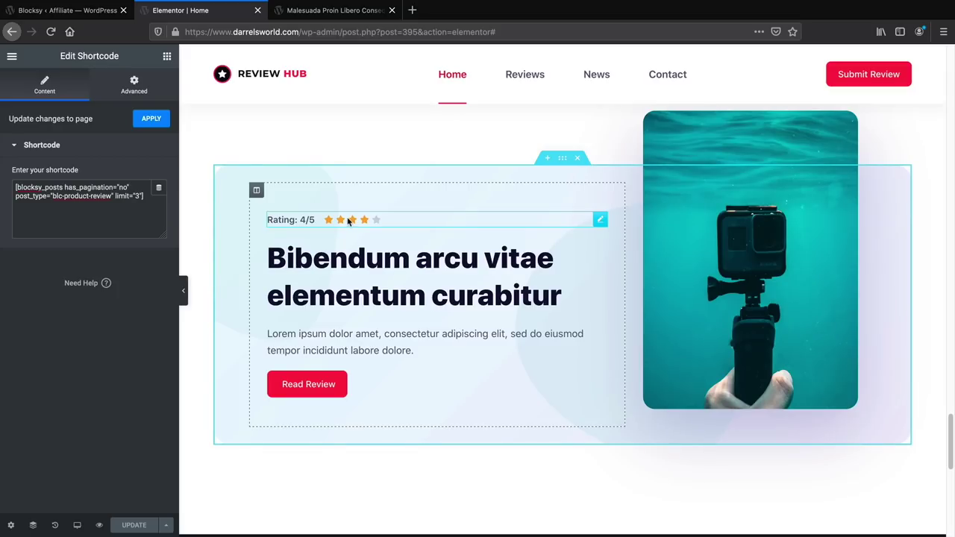
Raise the card's star rating and replace its camera image with the white andres-prieto-molina drone photo
left_click(348, 221)
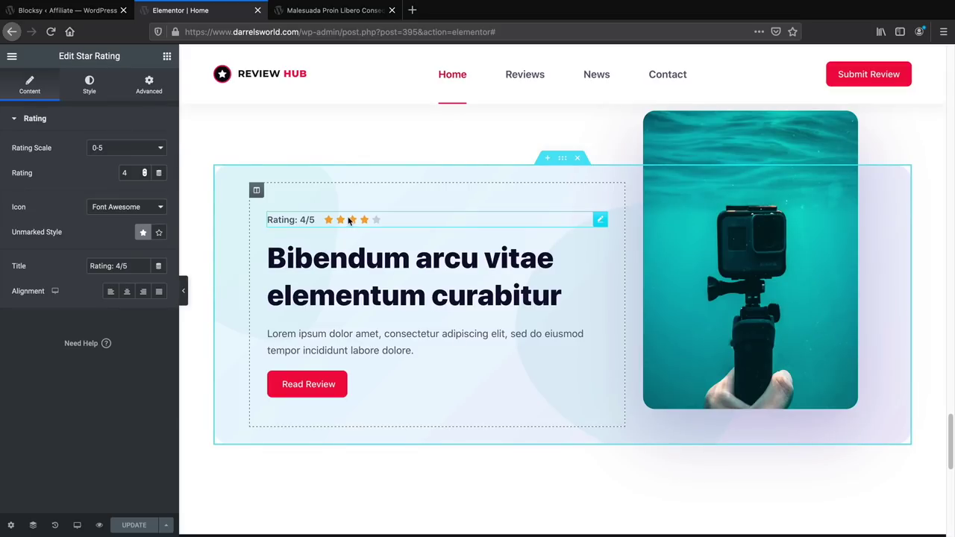
left_click(145, 171)
left_click(146, 171)
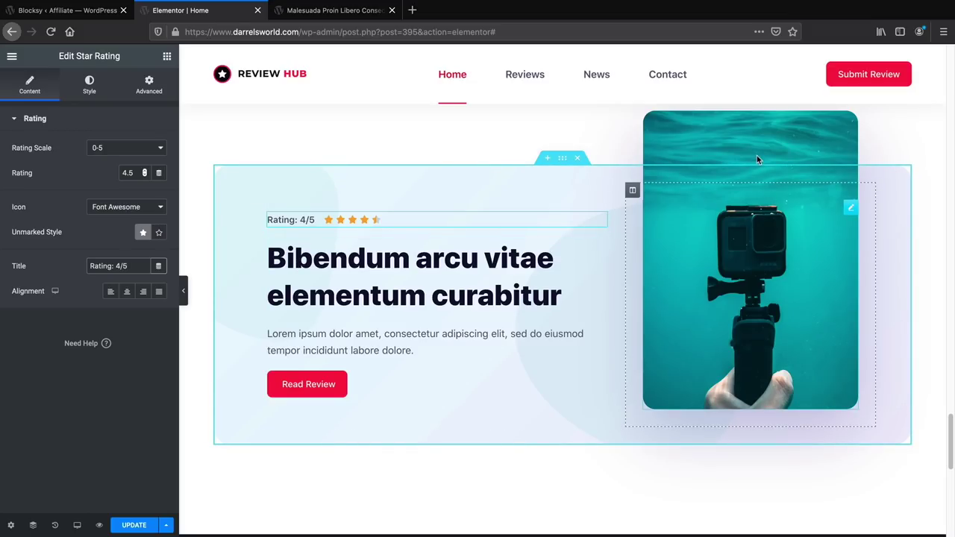
left_click(850, 210)
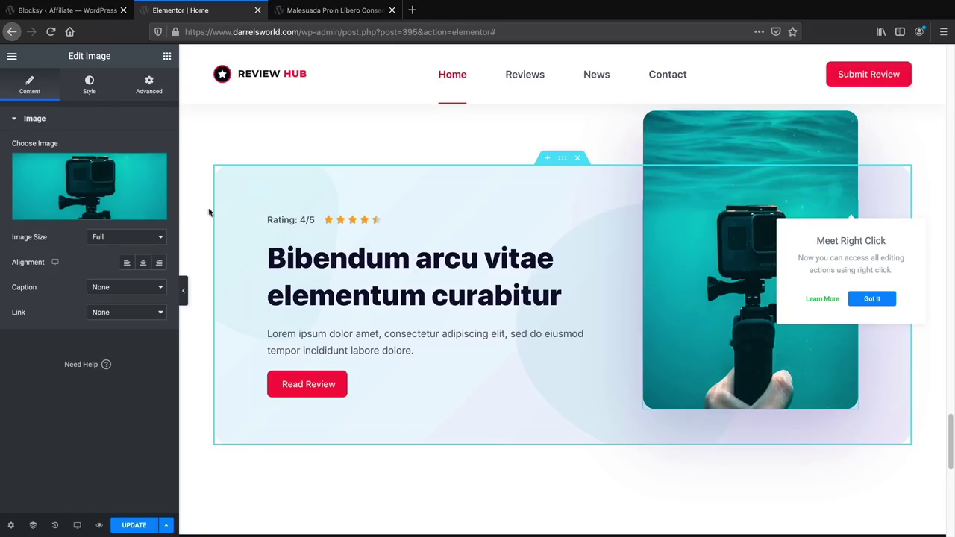
left_click(95, 192)
left_click(247, 291)
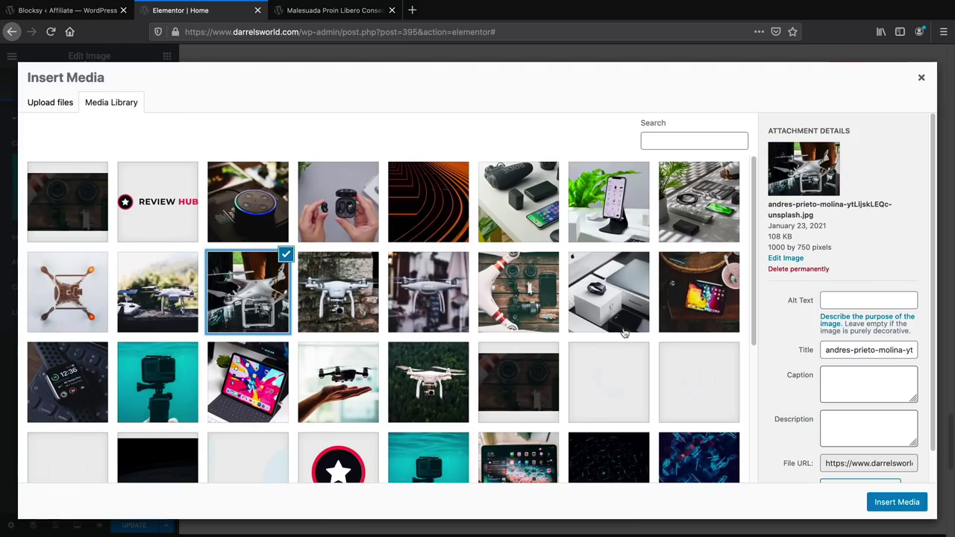
left_click(892, 511)
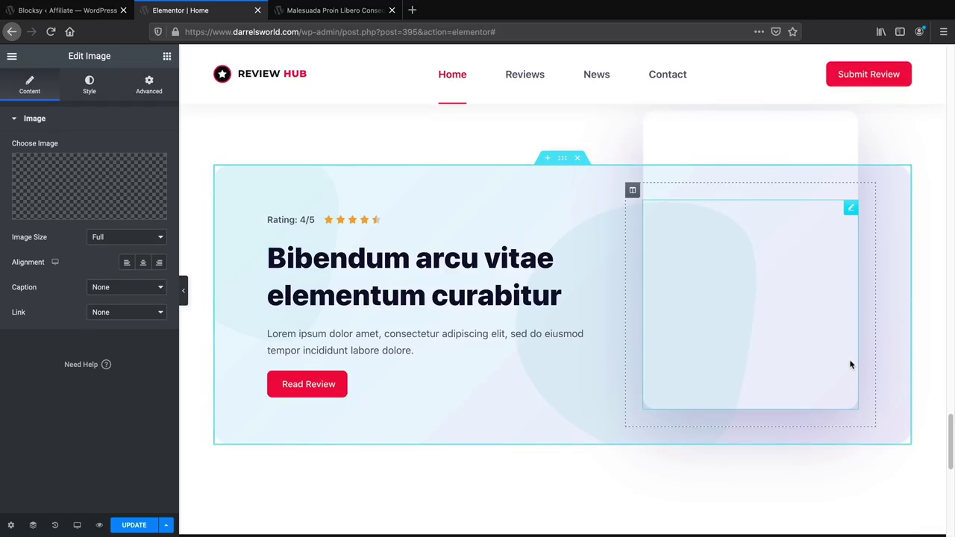
left_click(184, 291)
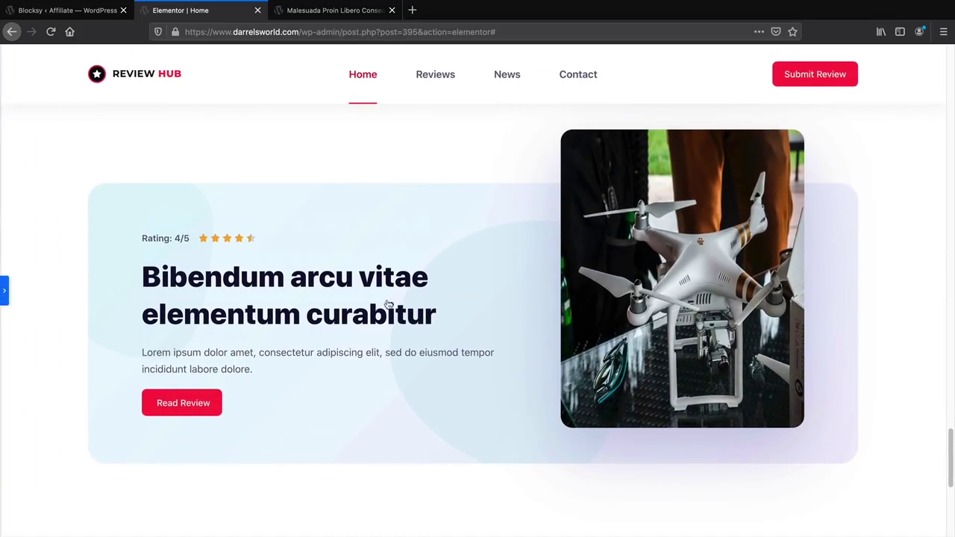
left_click(720, 239)
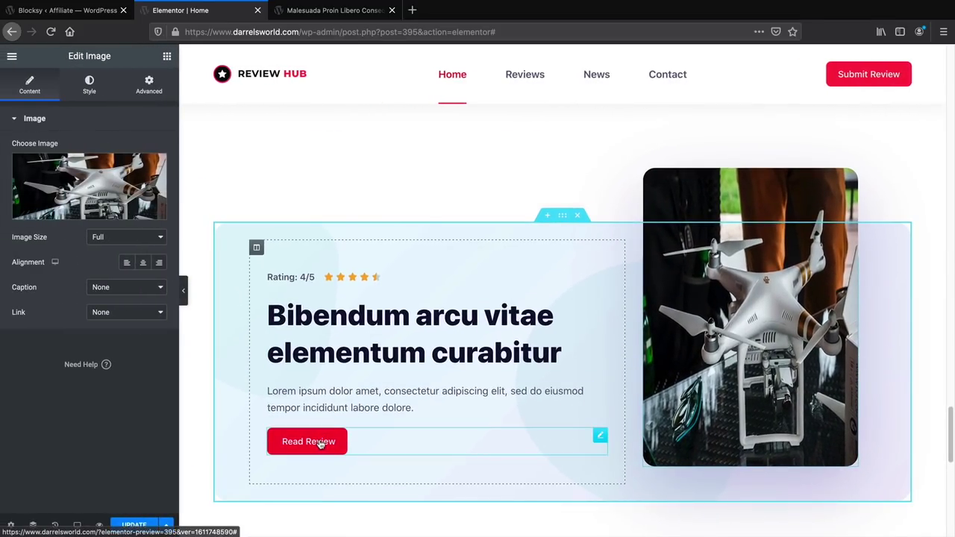
Save the Elementor home page edits with UPDATE and view the live home page
left_click(320, 443)
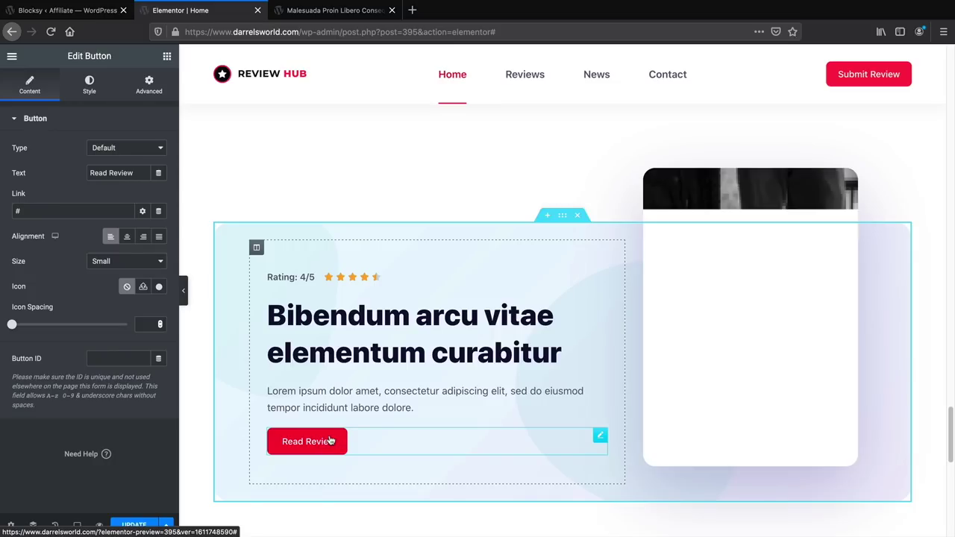
scroll(361, 433, "down", 3)
scroll(360, 434, "down", 6)
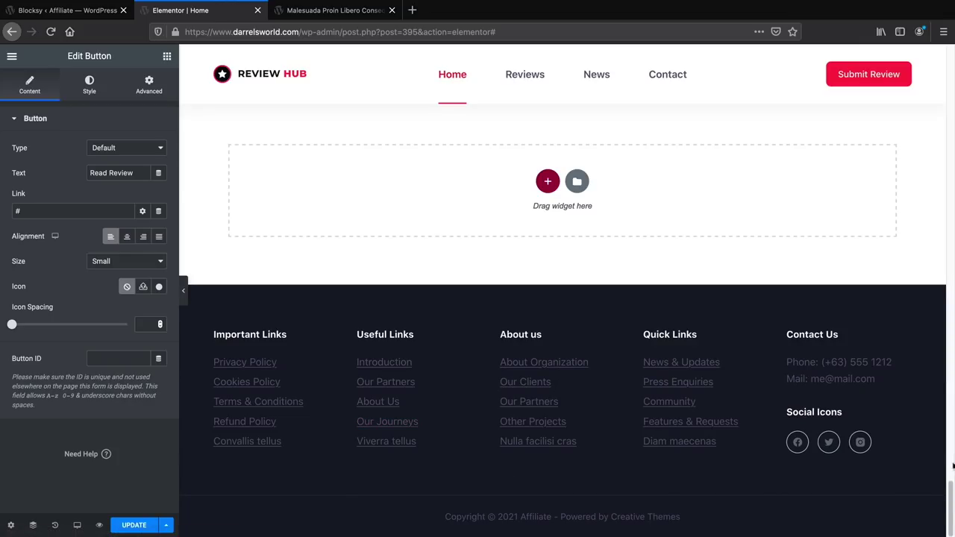
left_click_drag(950, 499, 952, 71)
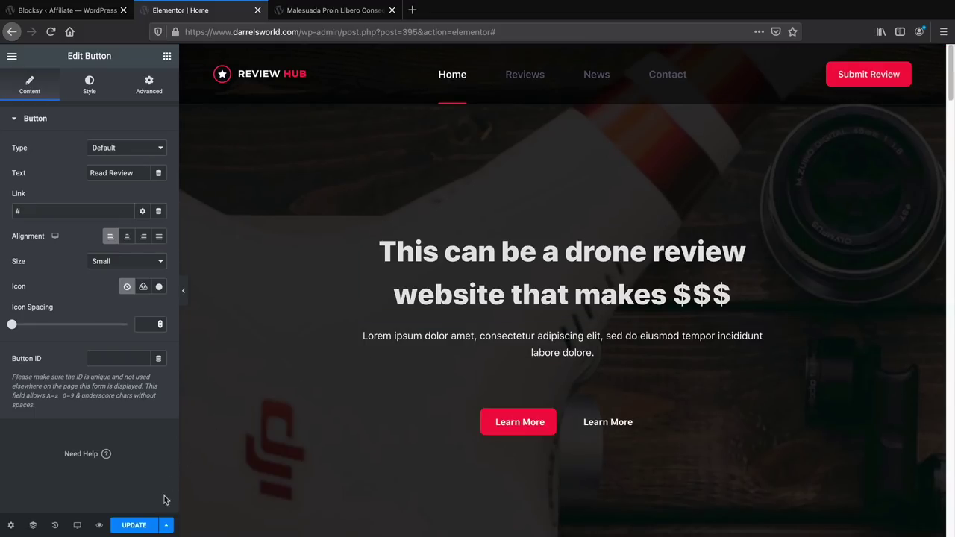
left_click(134, 525)
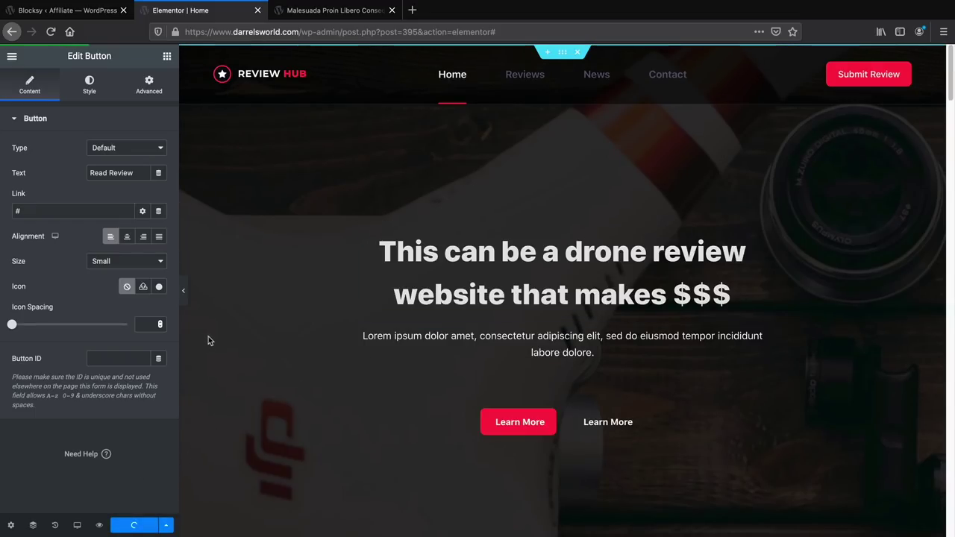
left_click(12, 56)
left_click(93, 239)
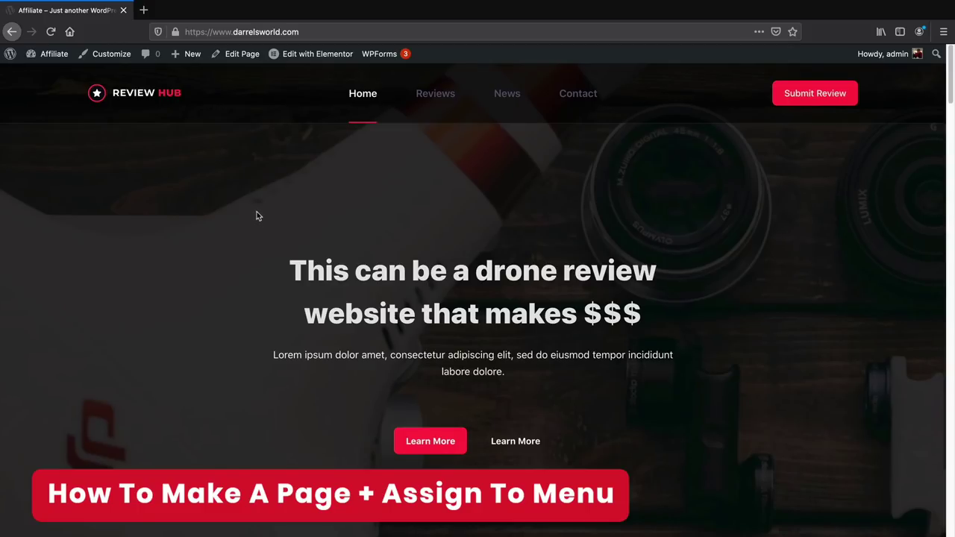
Create a new page titled 'About Us' and publish it
mouse_move(190, 55)
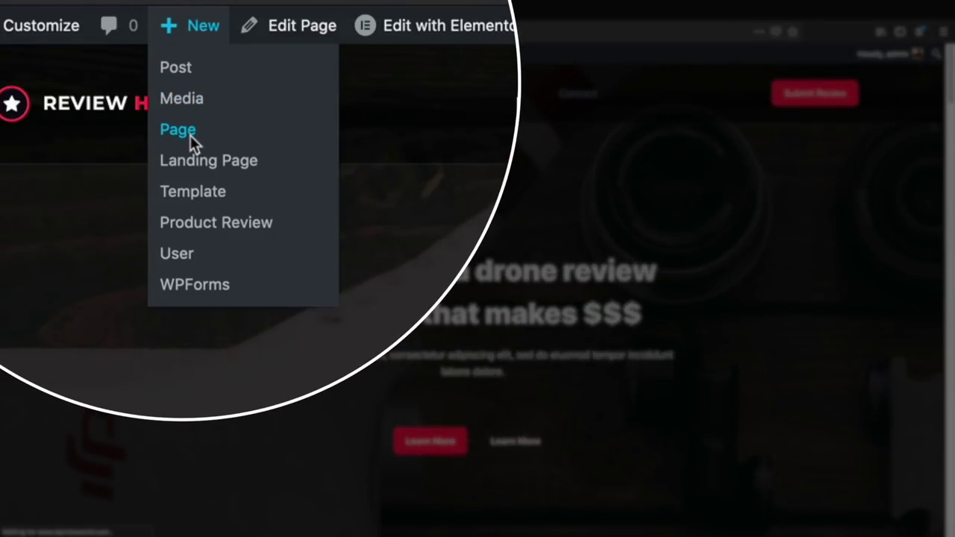
left_click(192, 133)
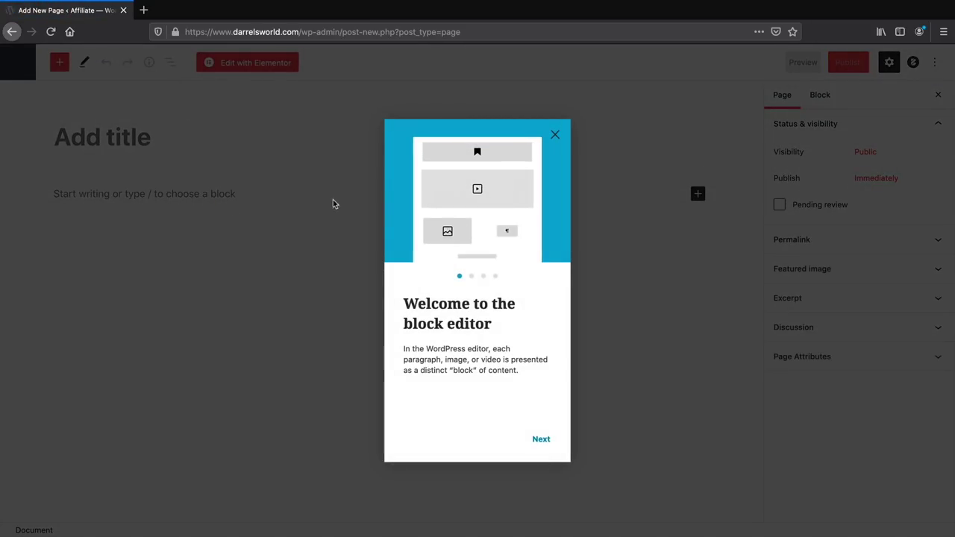
left_click(554, 137)
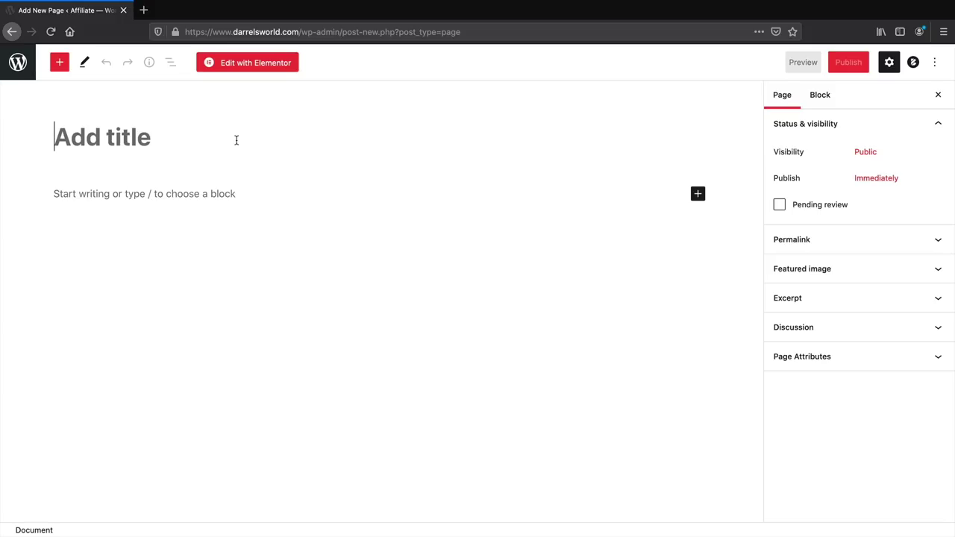
type("About")
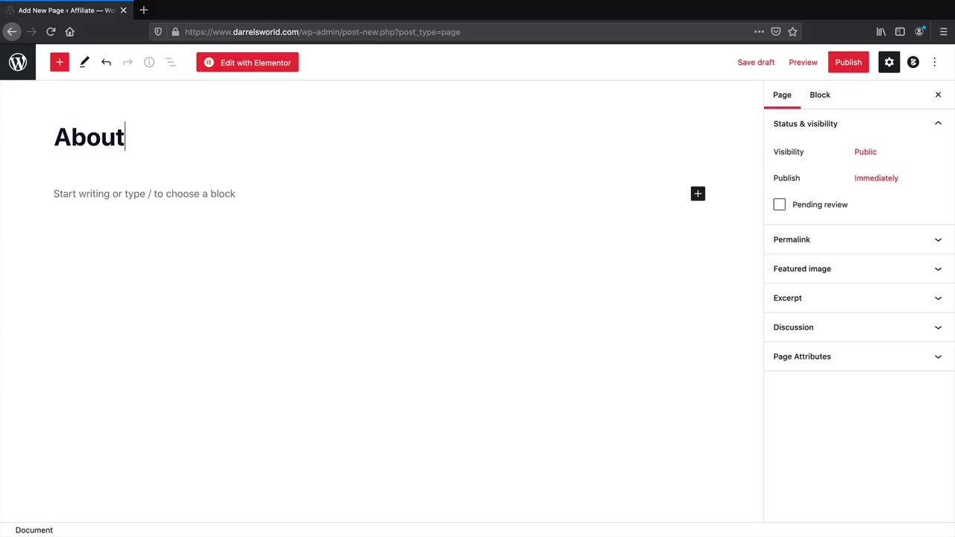
type(" Us")
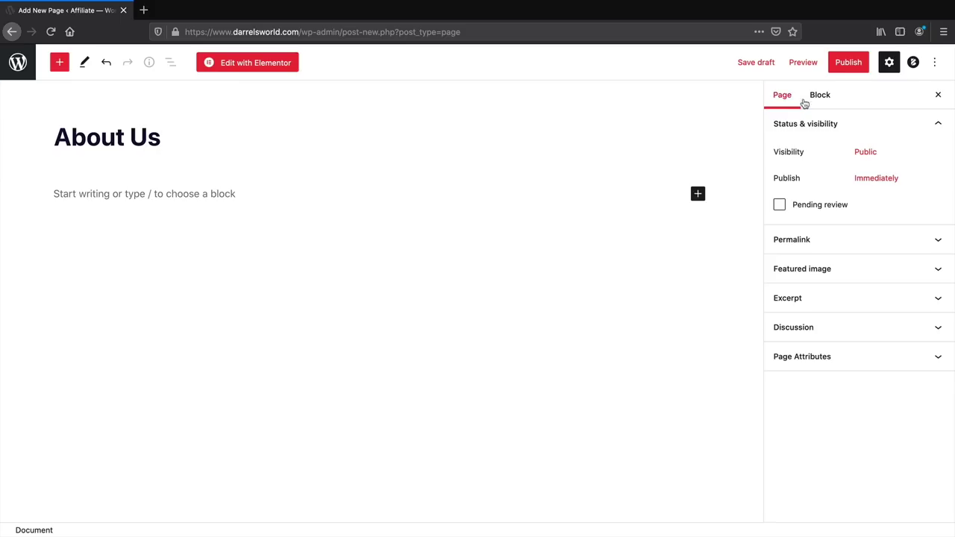
left_click(844, 64)
left_click(845, 65)
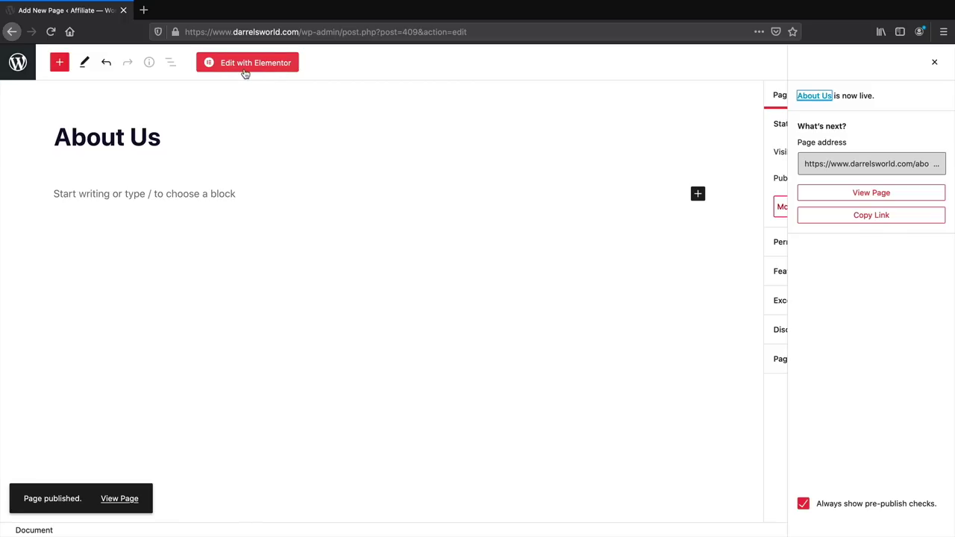
left_click(268, 142)
Set the page's Blocksy page structure to Normal Width and update the page
left_click(379, 276)
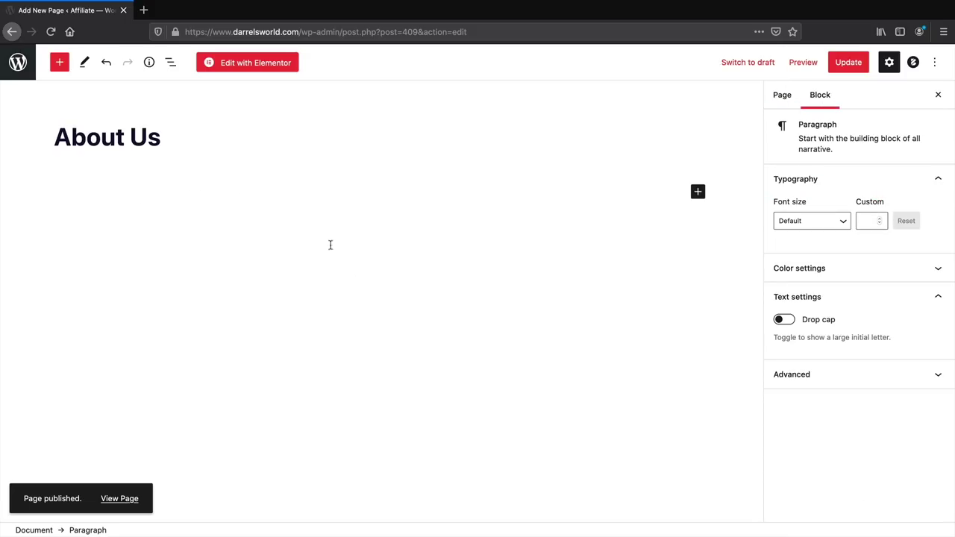
left_click(784, 96)
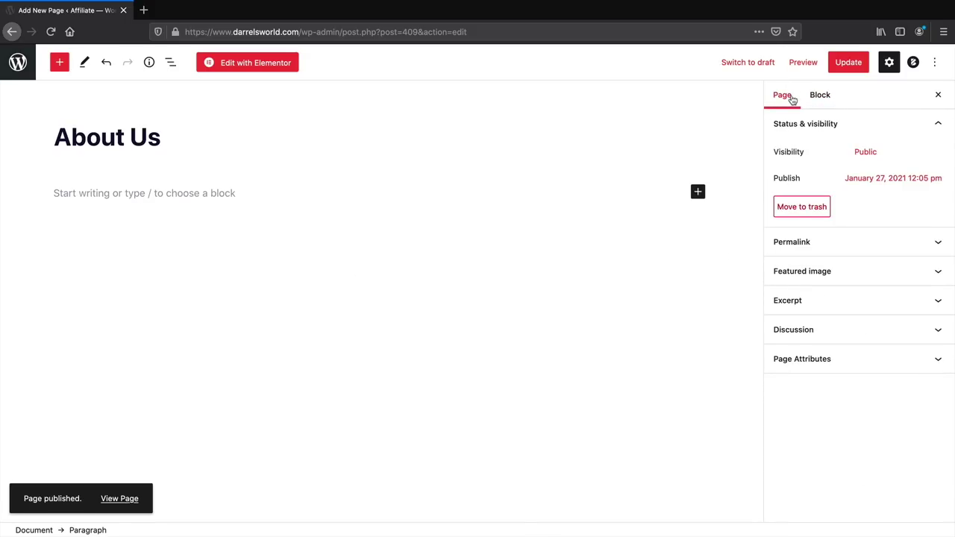
left_click(914, 65)
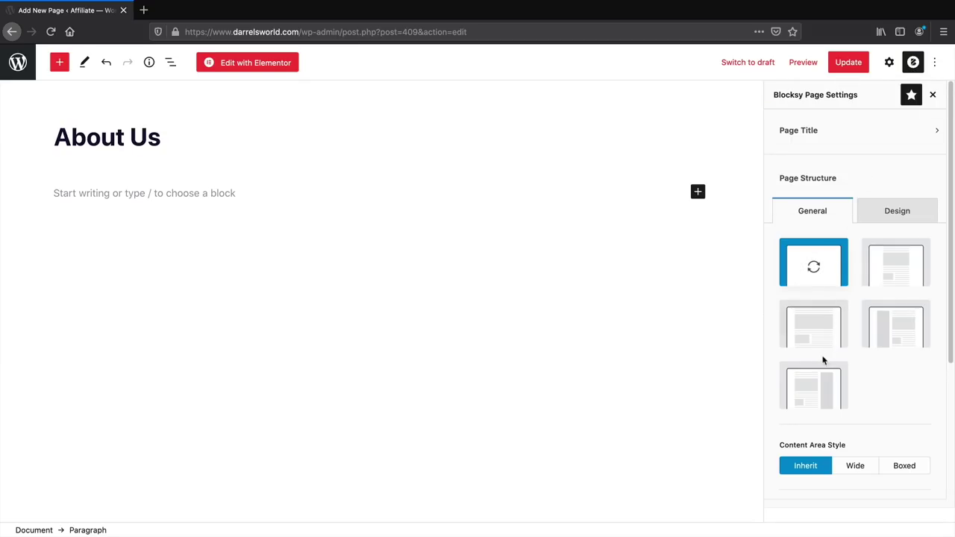
left_click(821, 330)
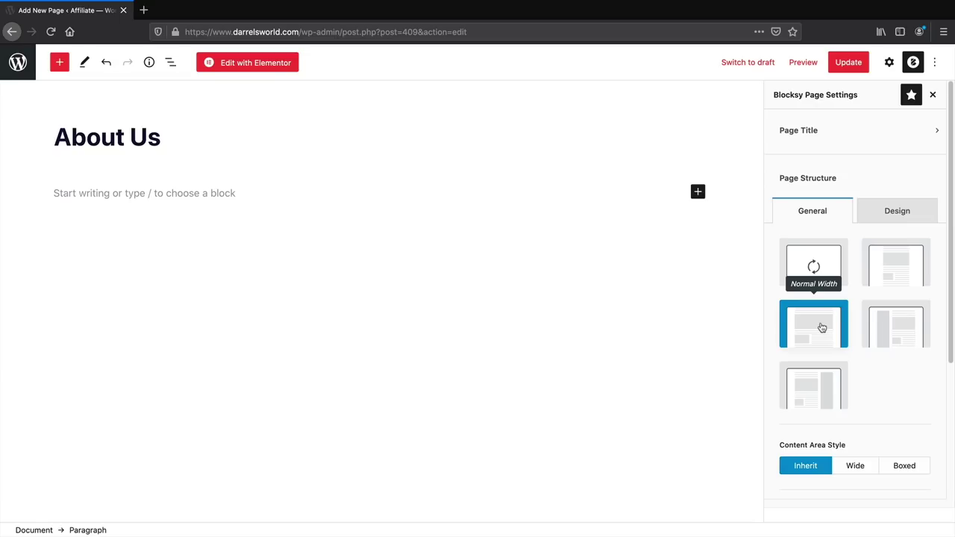
left_click(849, 63)
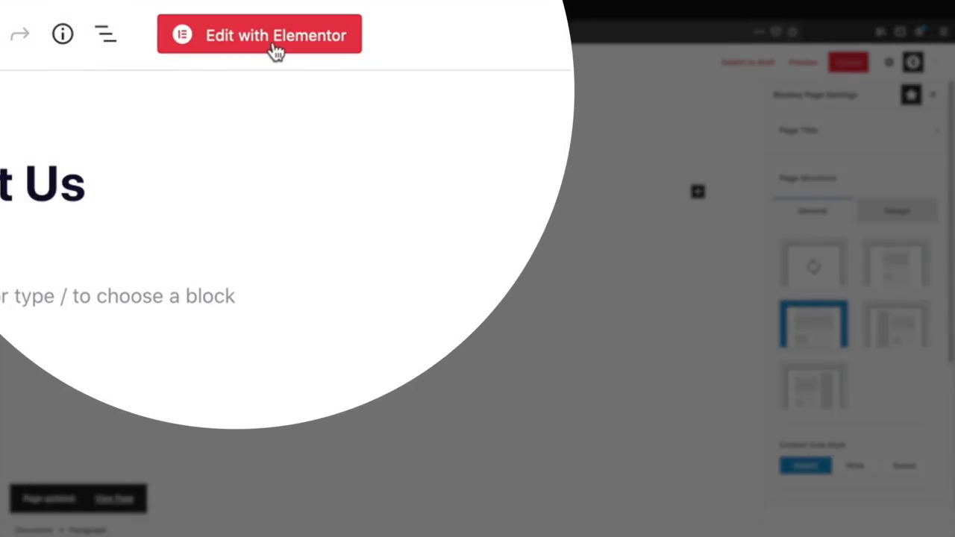
In Elementor, add a three-column section with a Text Editor and Button in column one
left_click(276, 49)
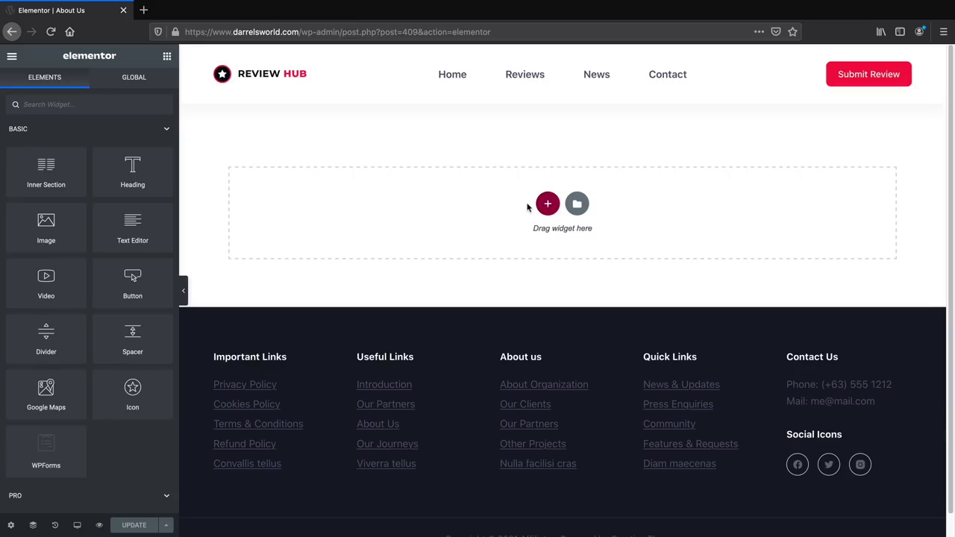
left_click(547, 206)
left_click(528, 234)
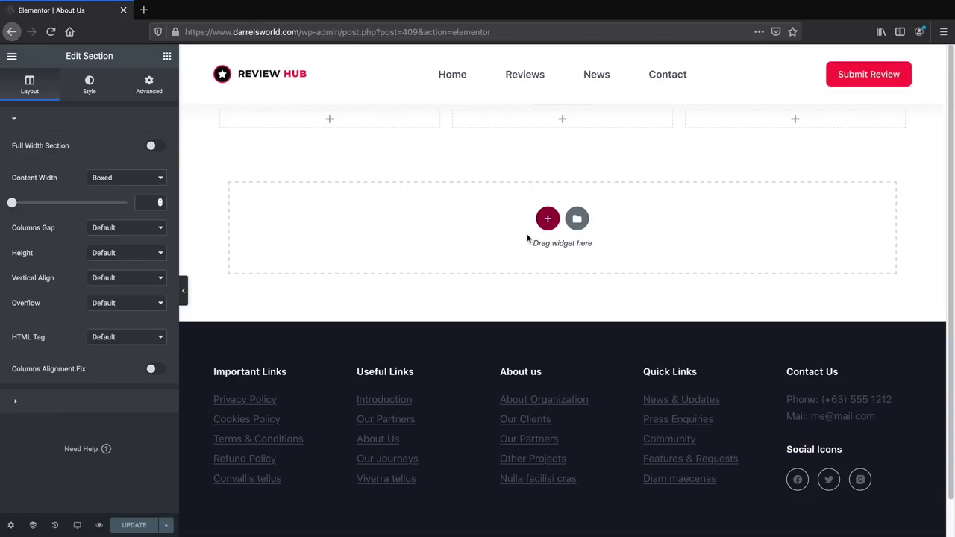
left_click(167, 57)
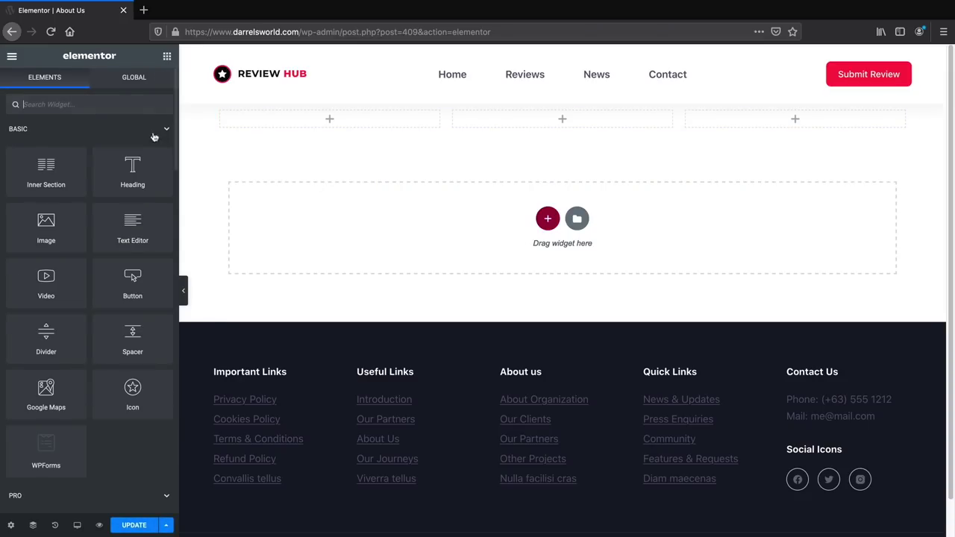
left_click_drag(132, 224, 323, 124)
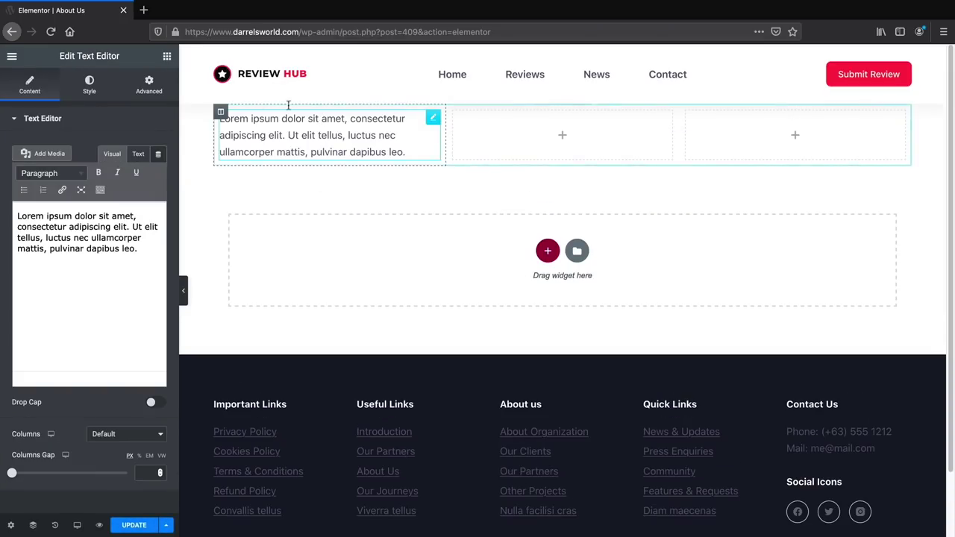
left_click(168, 58)
left_click_drag(132, 282, 273, 160)
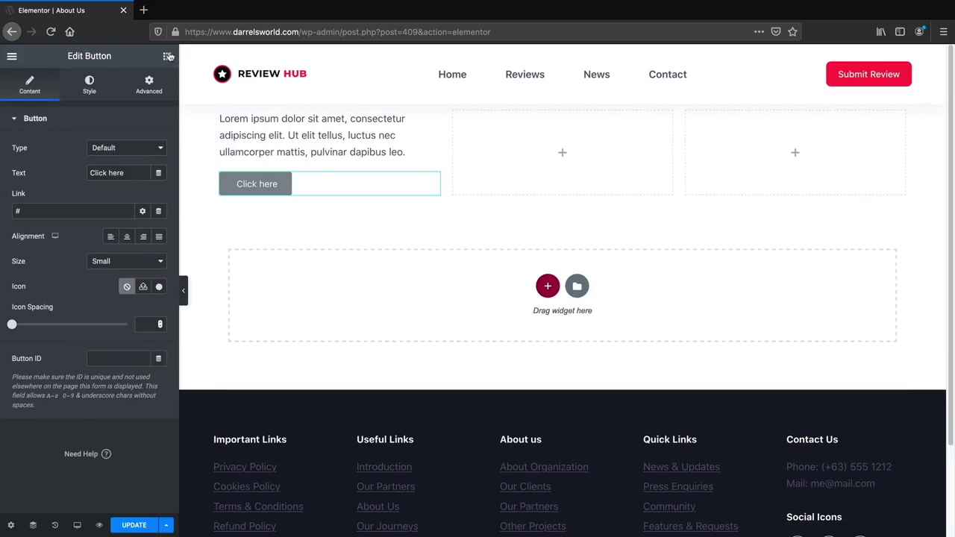
Add an Image widget above the text showing the drone-over-a-hand photo
left_click(168, 58)
left_click_drag(56, 224, 269, 114)
left_click(85, 192)
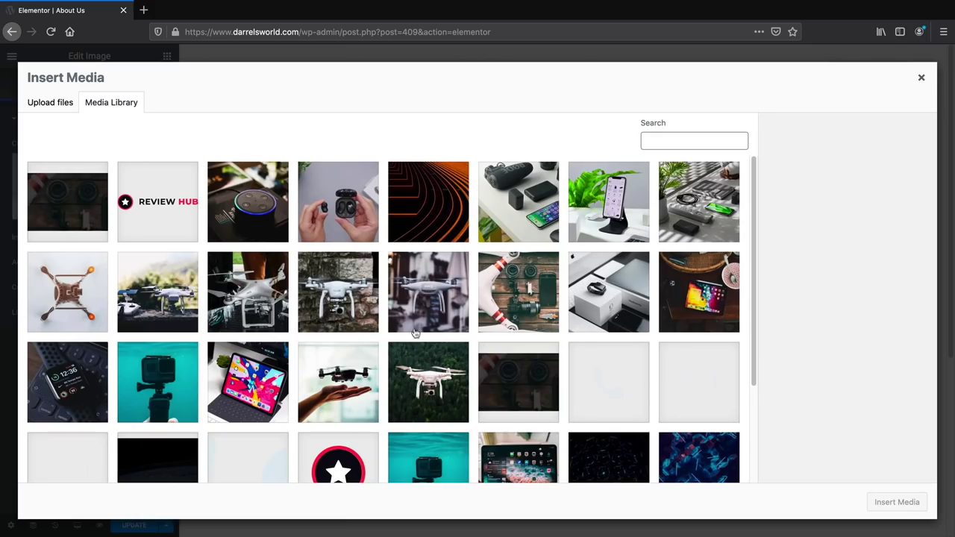
left_click(362, 378)
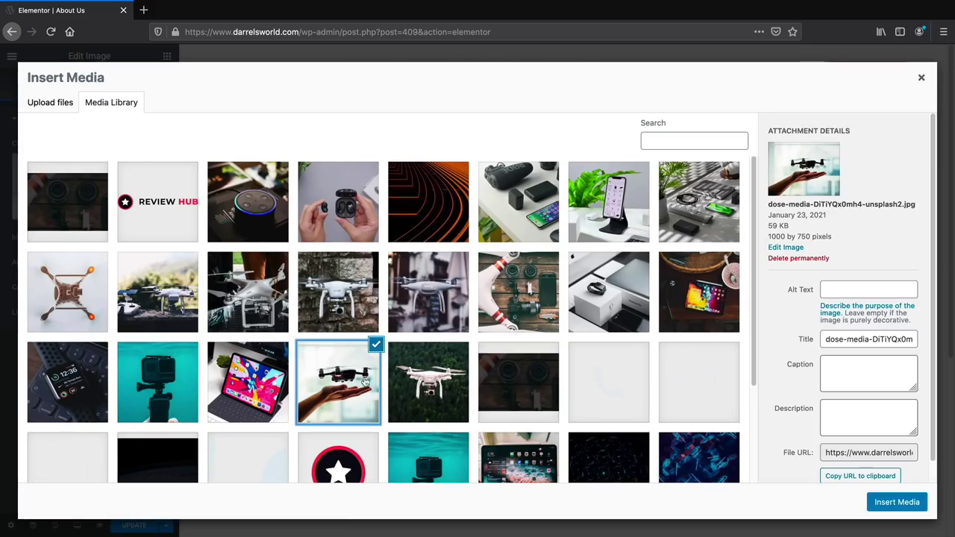
left_click(891, 496)
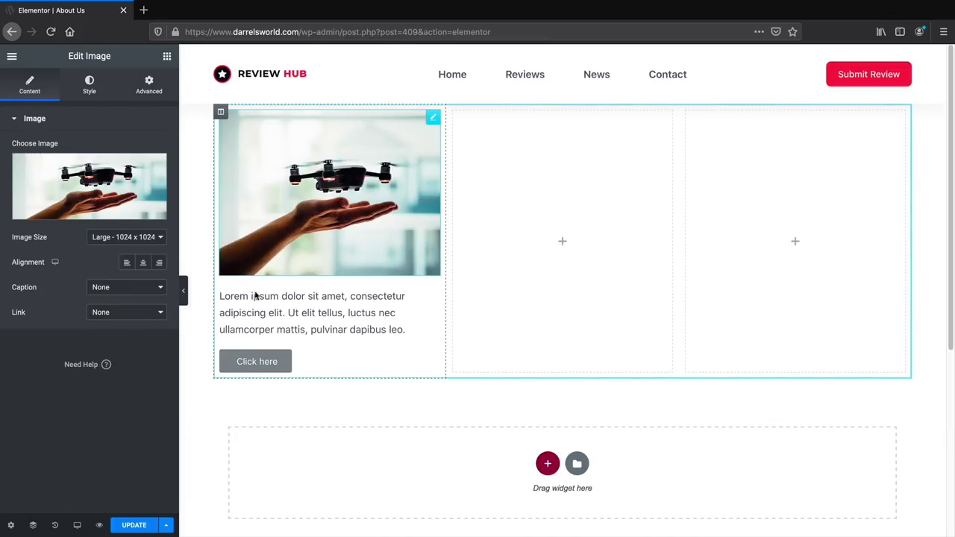
Add a heading below the photo and type 'We want your money' into it
left_click(167, 56)
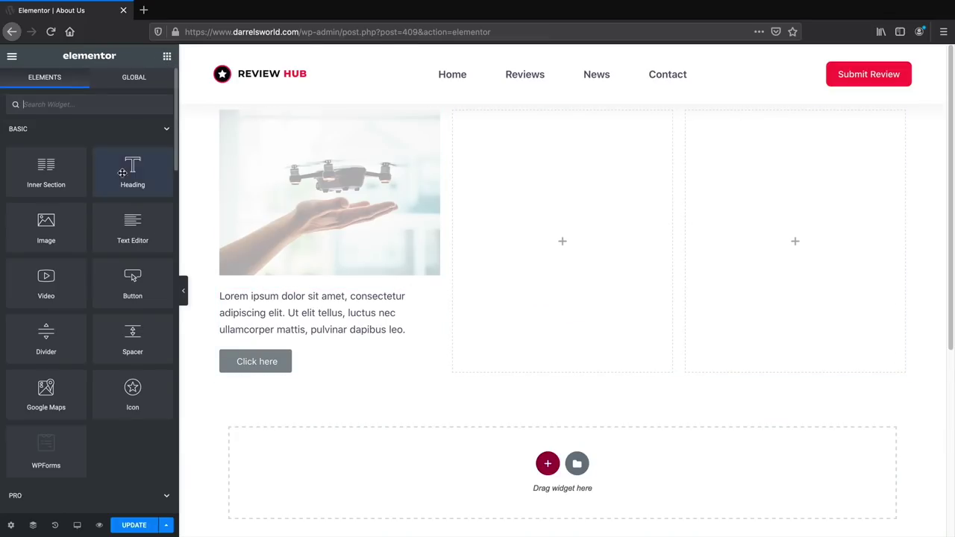
left_click_drag(134, 171, 276, 275)
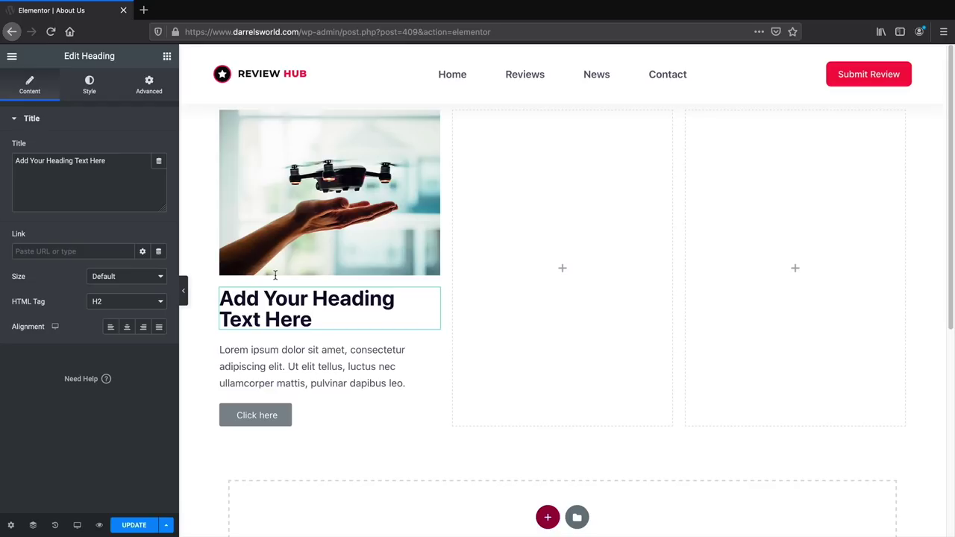
left_click_drag(116, 166, 6, 147)
type("We want your money")
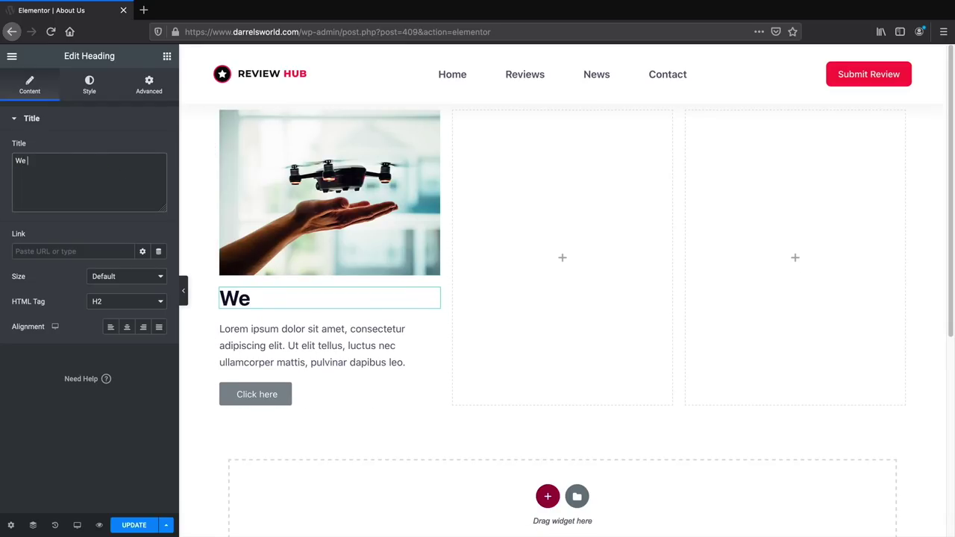
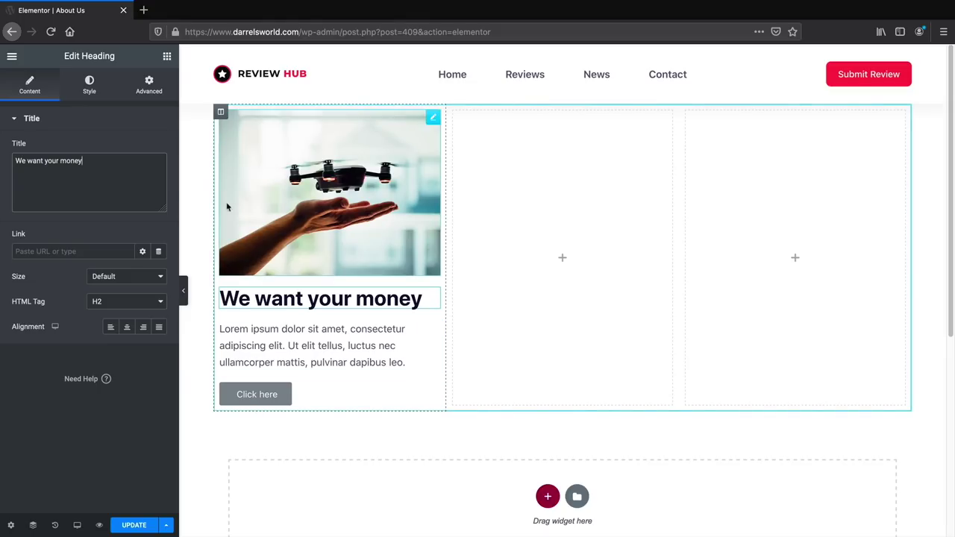
Delete the drone image column and both empty columns from the About Us section, then open the template library
right_click(220, 112)
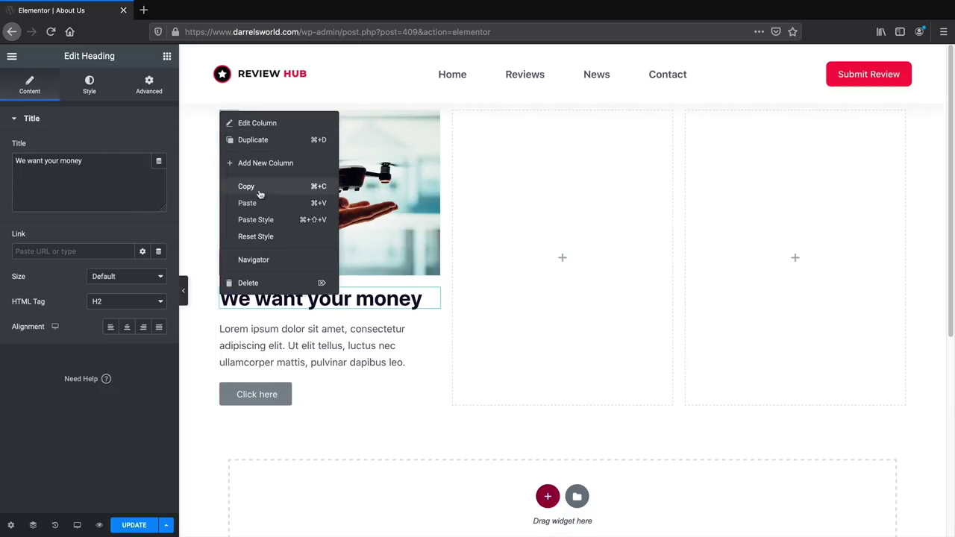
left_click(262, 285)
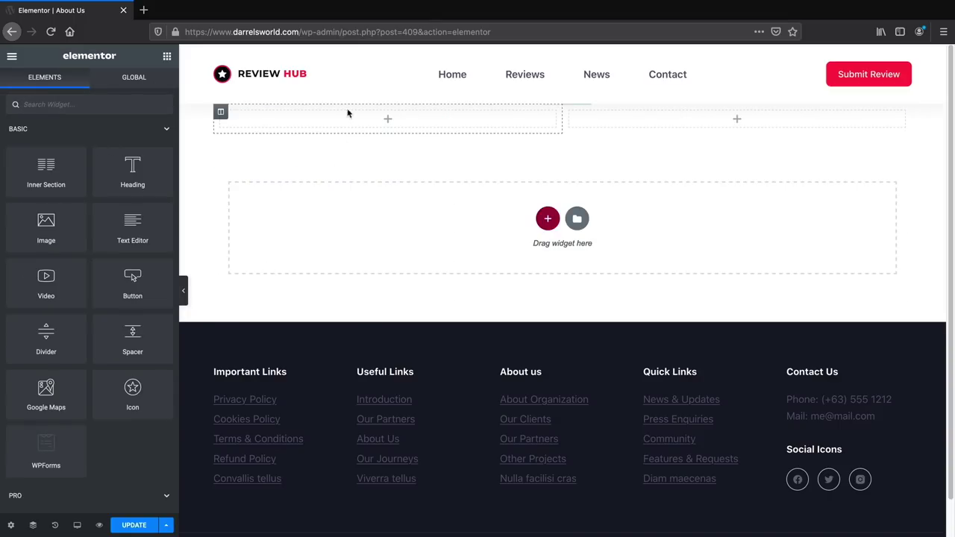
right_click(222, 115)
left_click(270, 283)
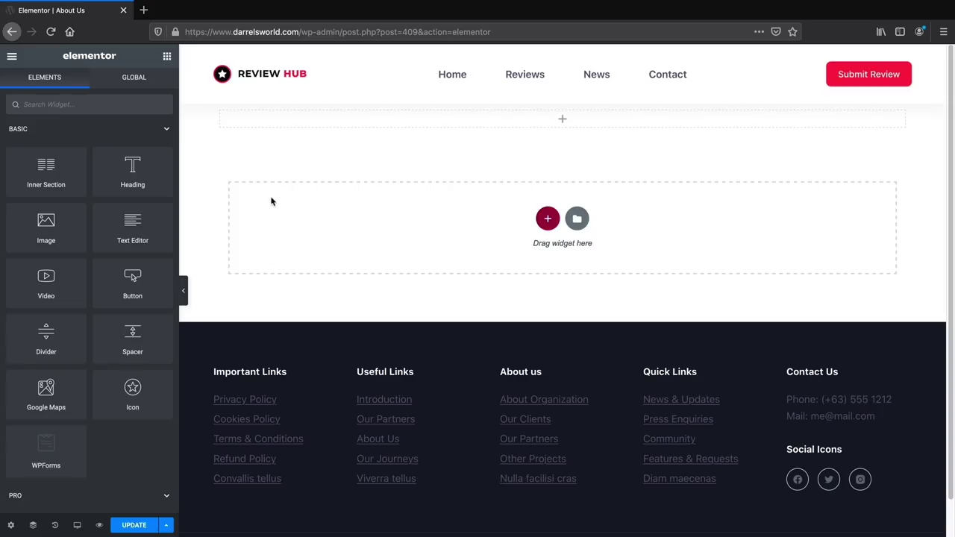
right_click(222, 115)
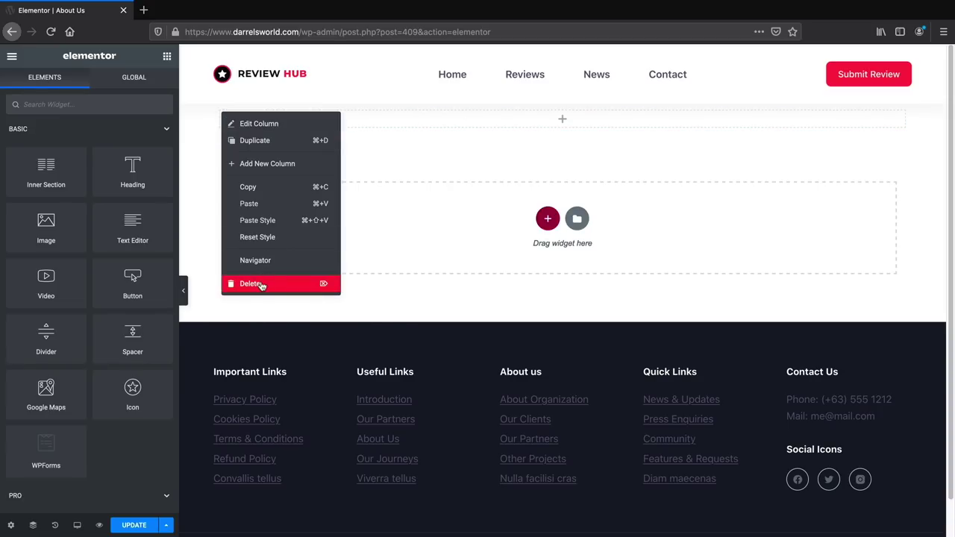
left_click(262, 282)
left_click(167, 57)
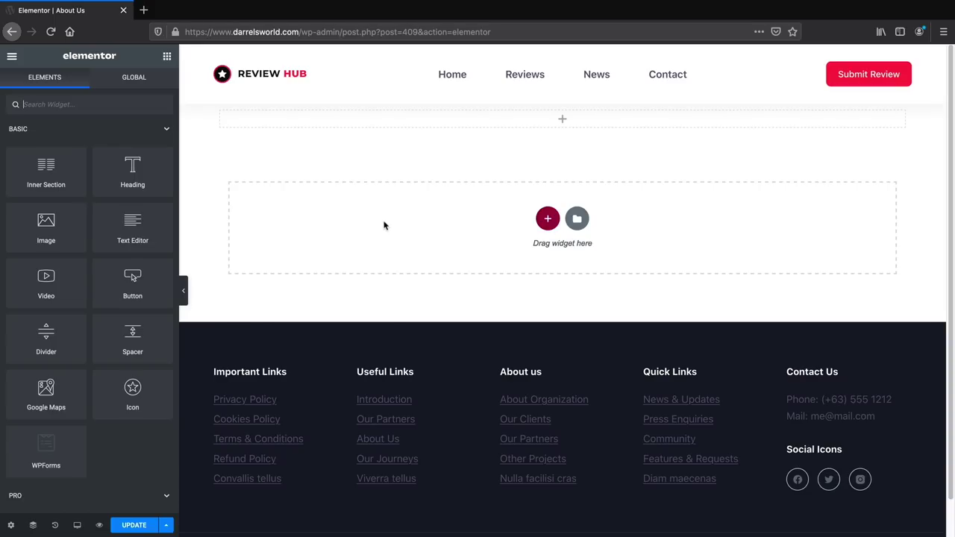
left_click(576, 221)
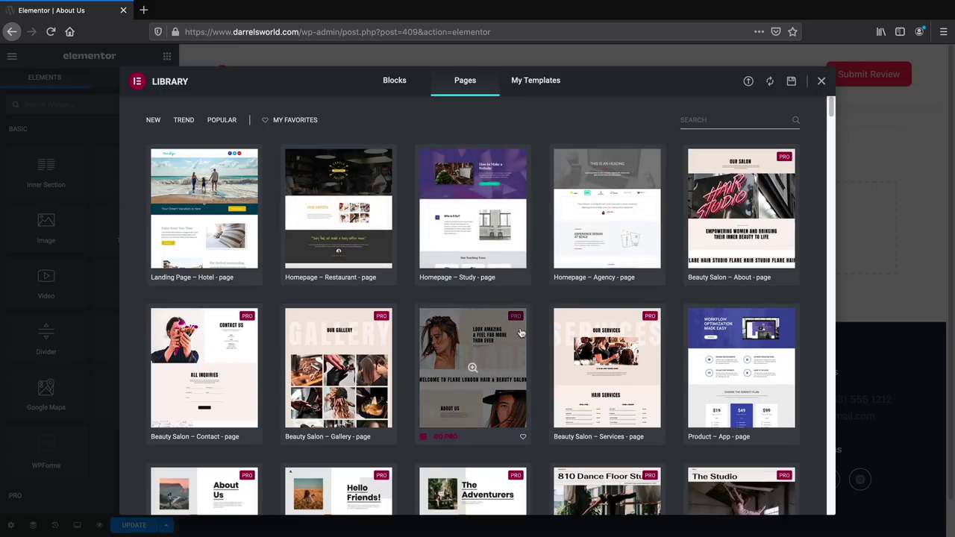
scroll(544, 322, "down", 3)
scroll(544, 322, "down", 3)
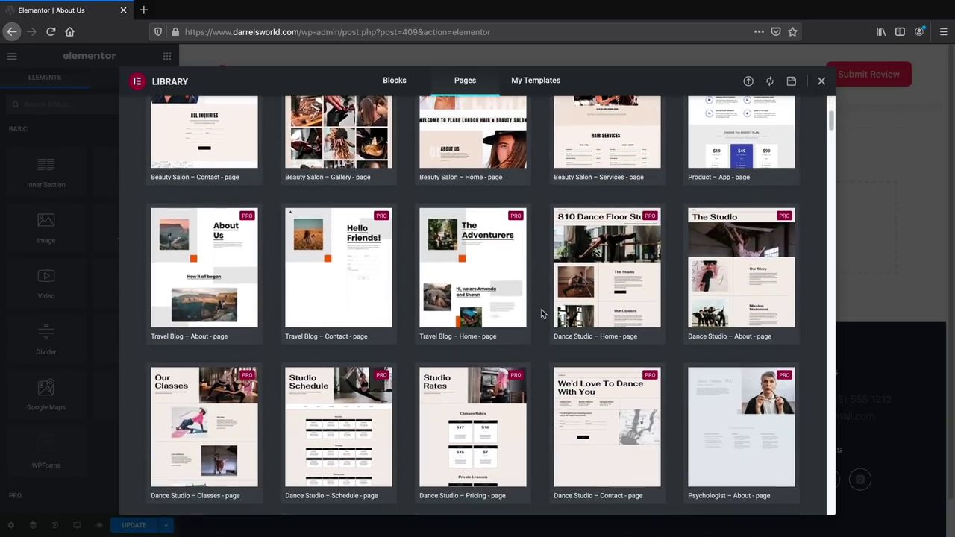
scroll(542, 314, "down", 10)
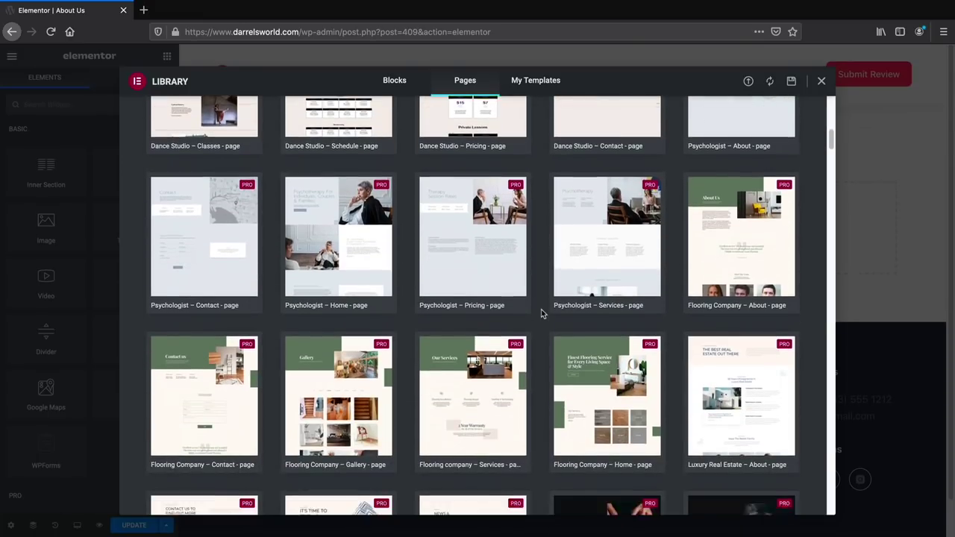
scroll(530, 321, "down", 2)
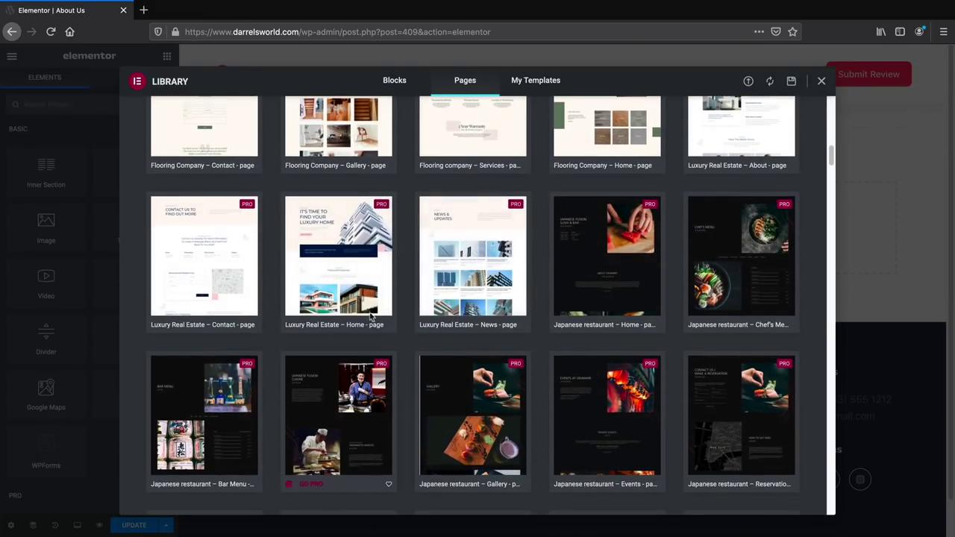
scroll(351, 363, "down", 5)
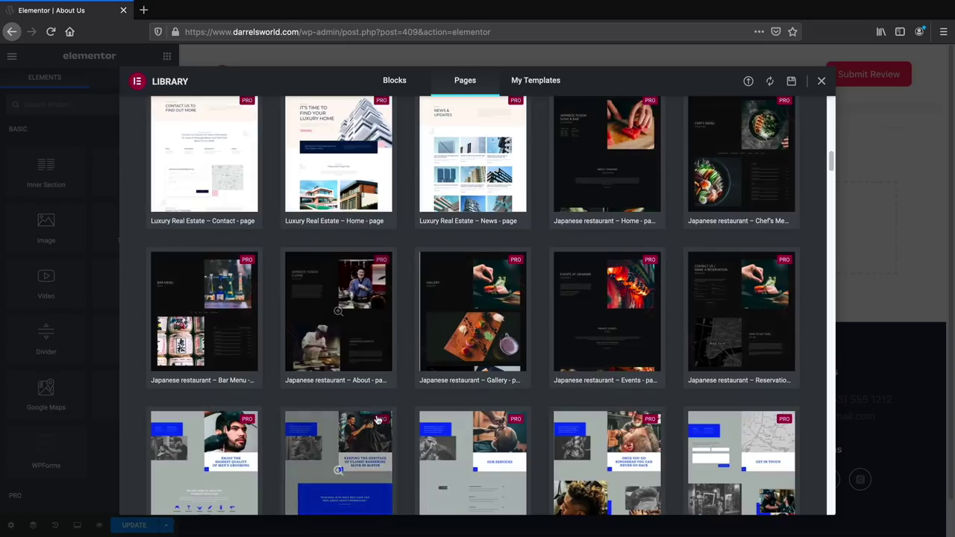
scroll(382, 414, "down", 4)
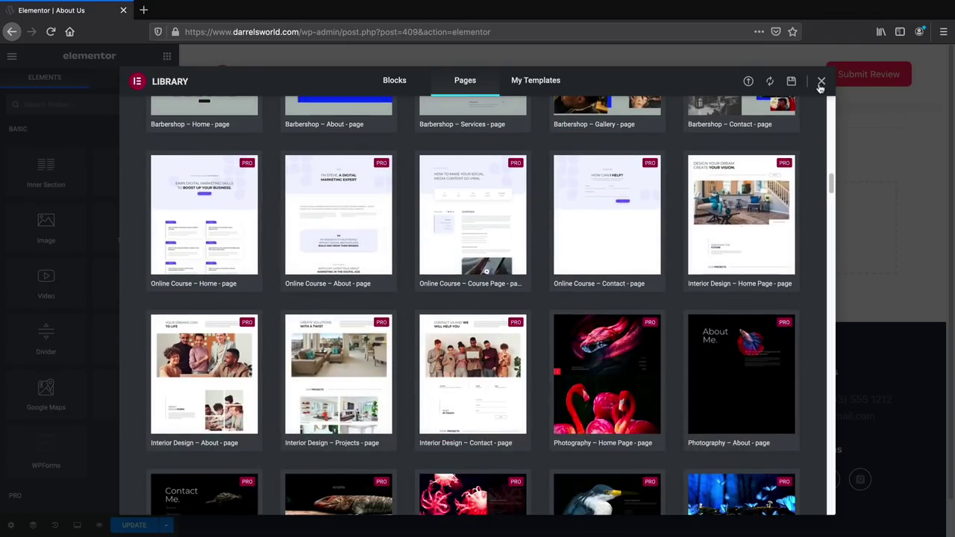
left_click(821, 81)
scroll(114, 393, "down", 2)
scroll(116, 389, "down", 2)
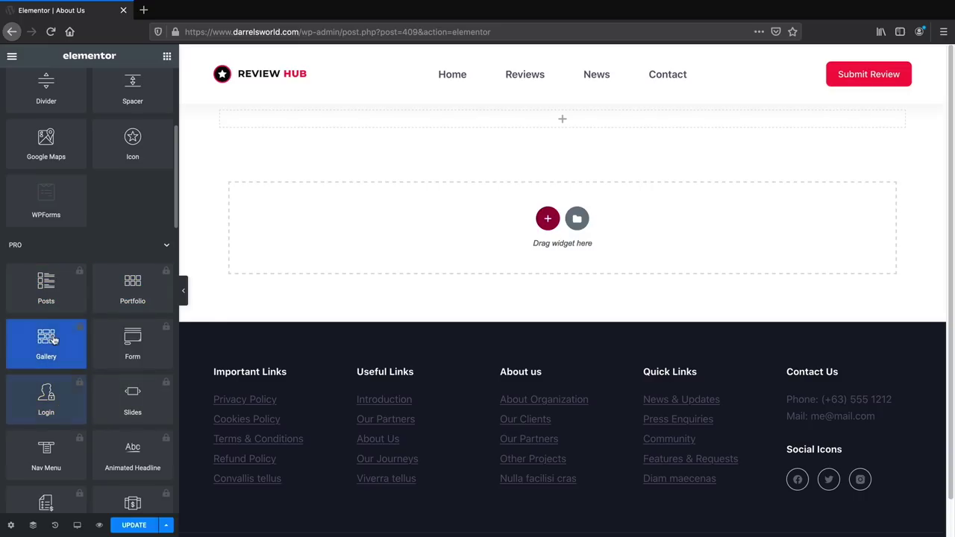
scroll(115, 344, "down", 1)
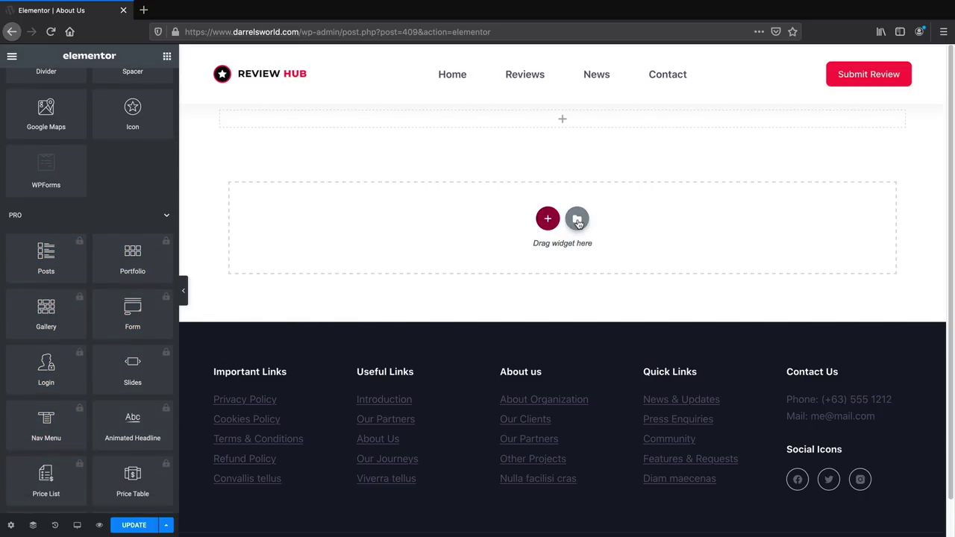
left_click(577, 220)
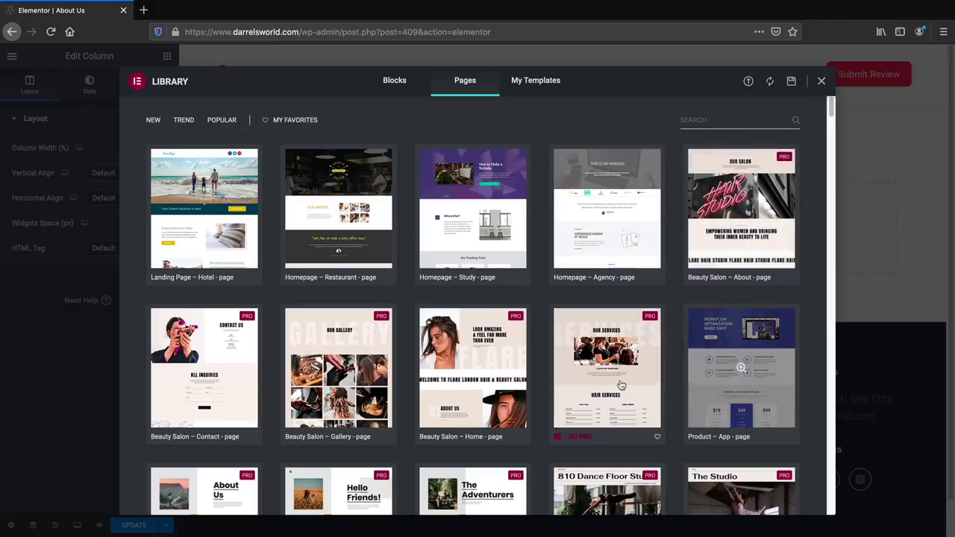
scroll(548, 417, "down", 1)
scroll(549, 415, "down", 5)
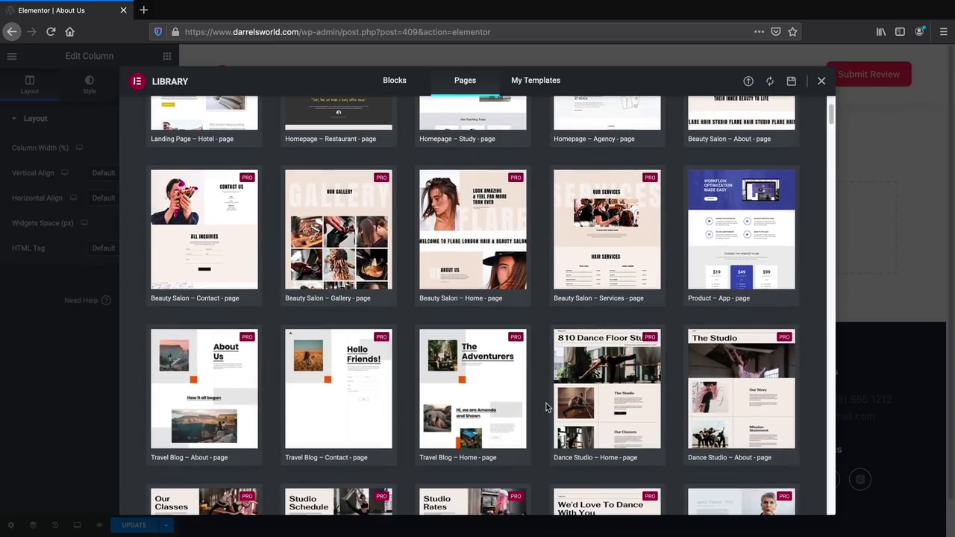
scroll(541, 412, "down", 4)
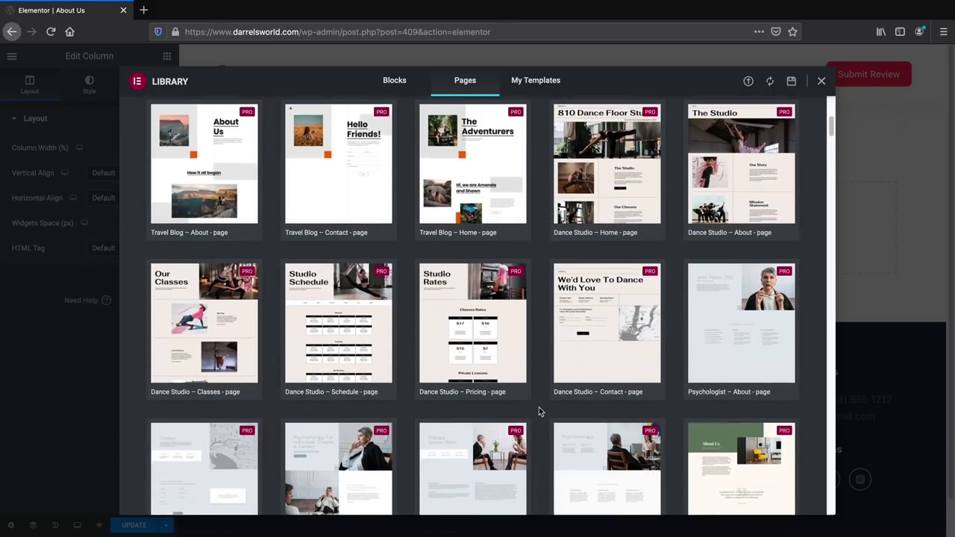
scroll(531, 414, "down", 4)
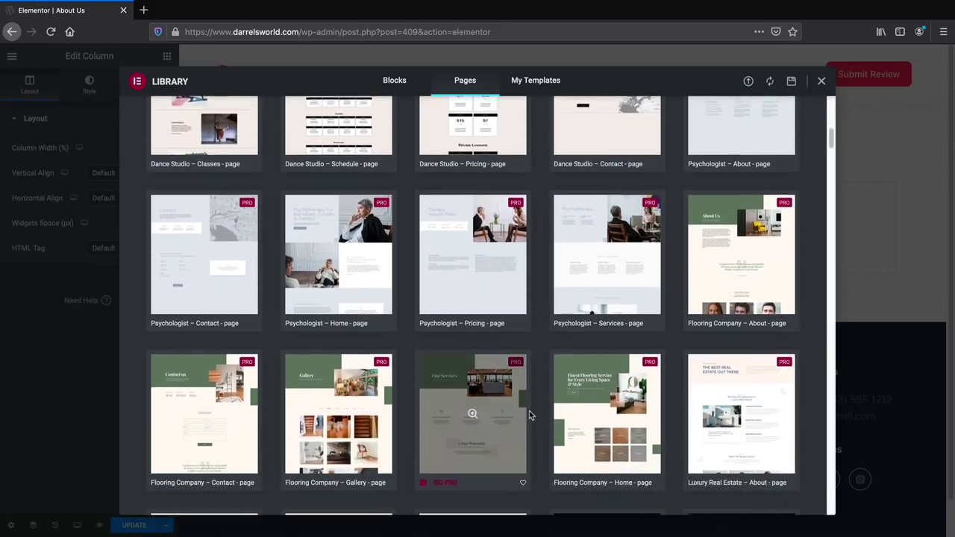
scroll(533, 409, "down", 3)
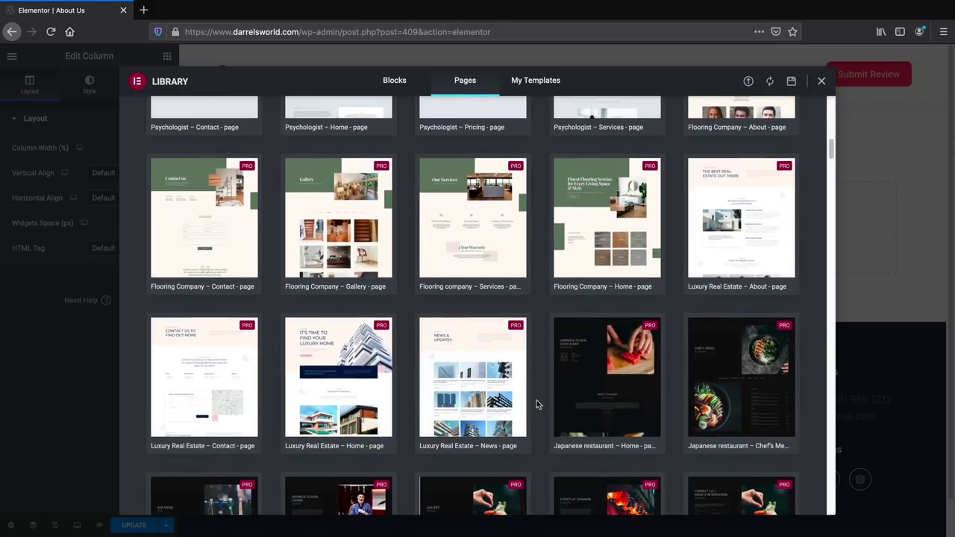
scroll(536, 386, "down", 3)
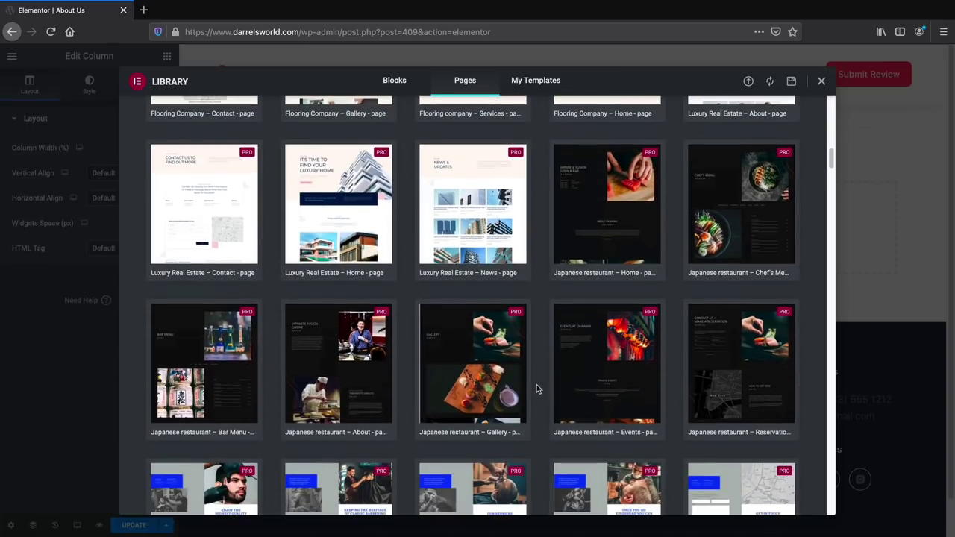
scroll(533, 392, "down", 4)
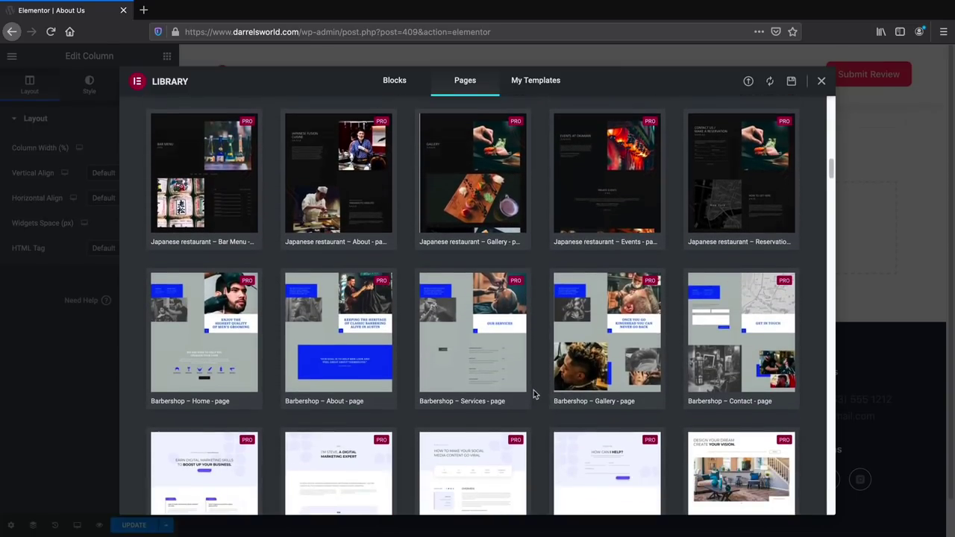
scroll(533, 394, "down", 5)
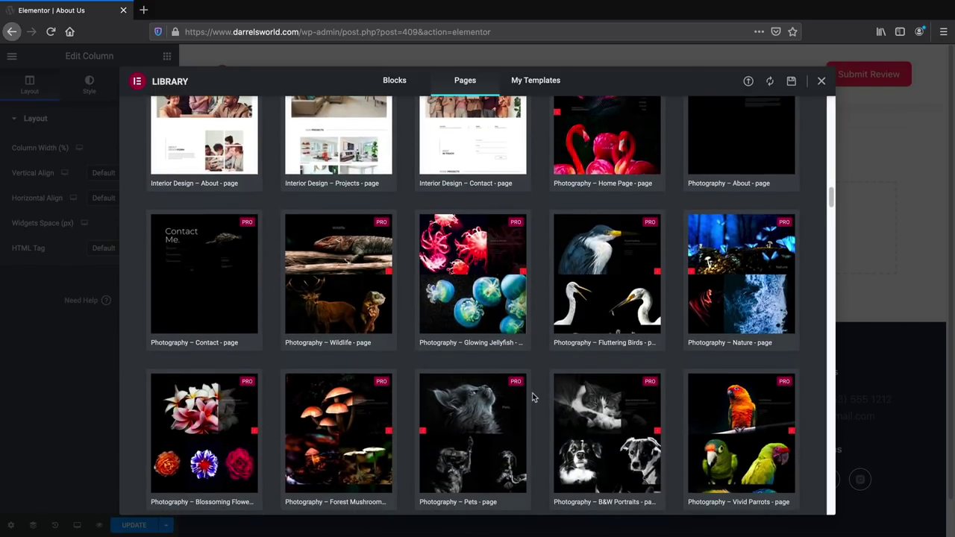
left_click_drag(833, 206, 829, 104)
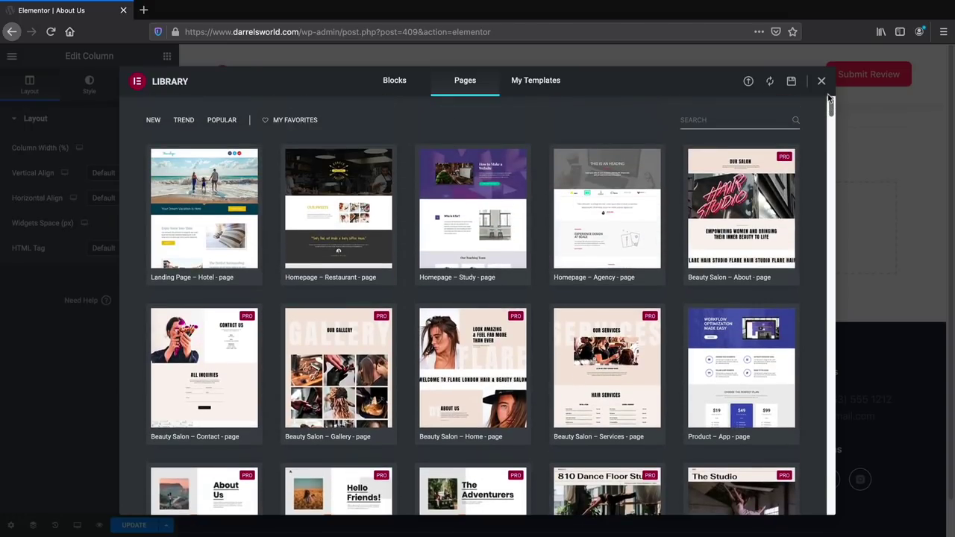
Filter the library Blocks to the Hero category and insert the 17 Travel Inventions block
left_click(396, 85)
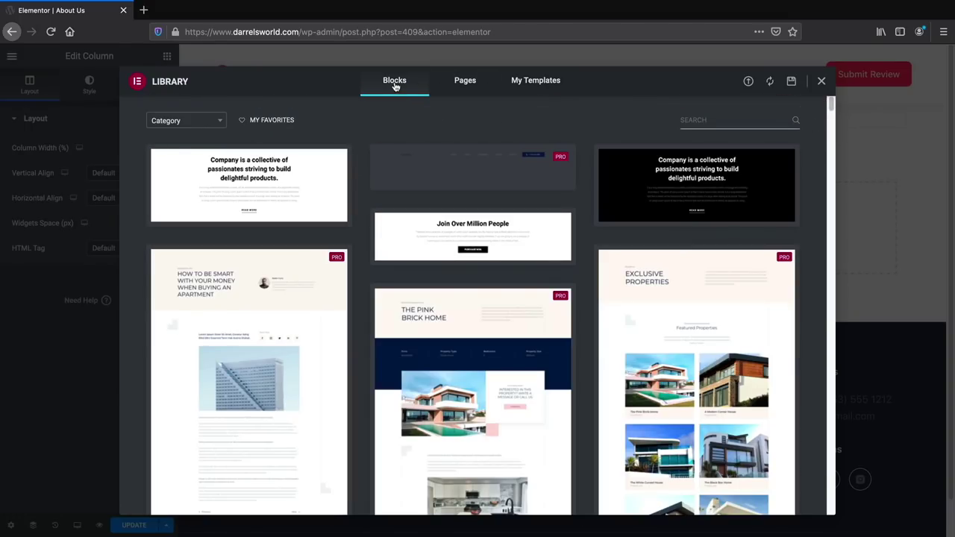
left_click(189, 122)
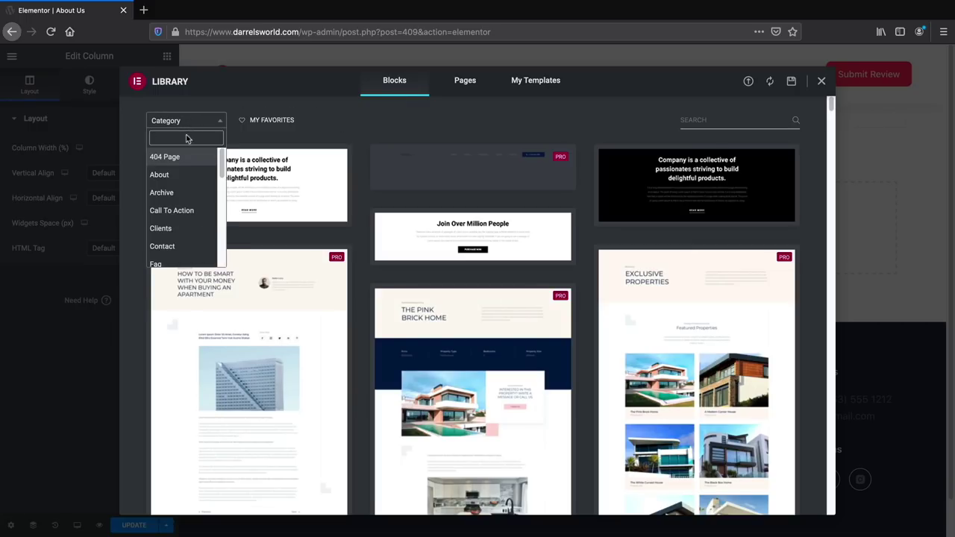
scroll(186, 220, "down", 4)
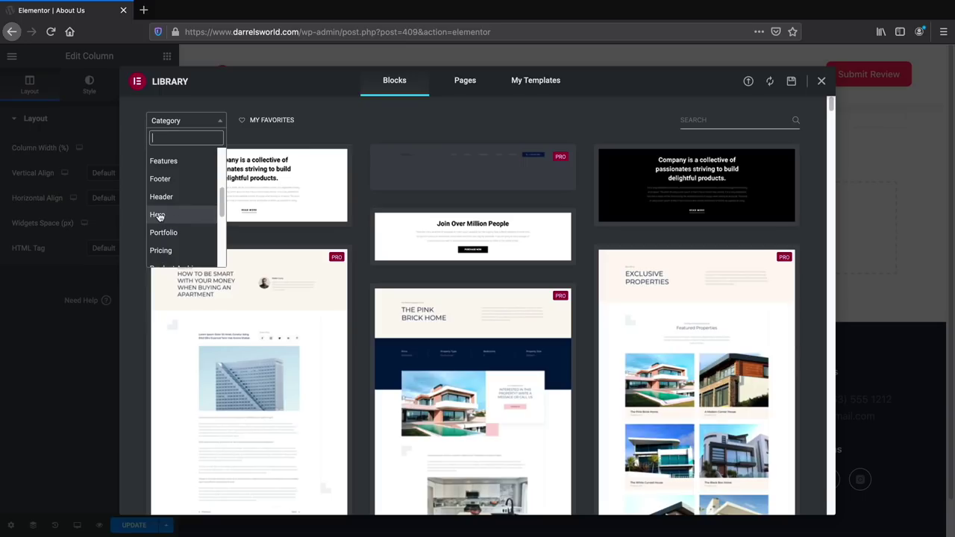
left_click(158, 216)
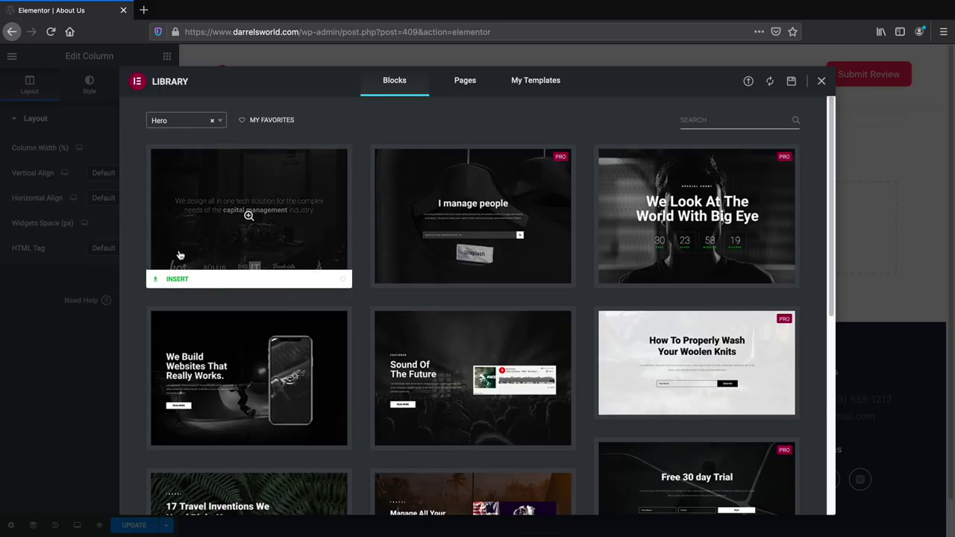
scroll(373, 302, "down", 2)
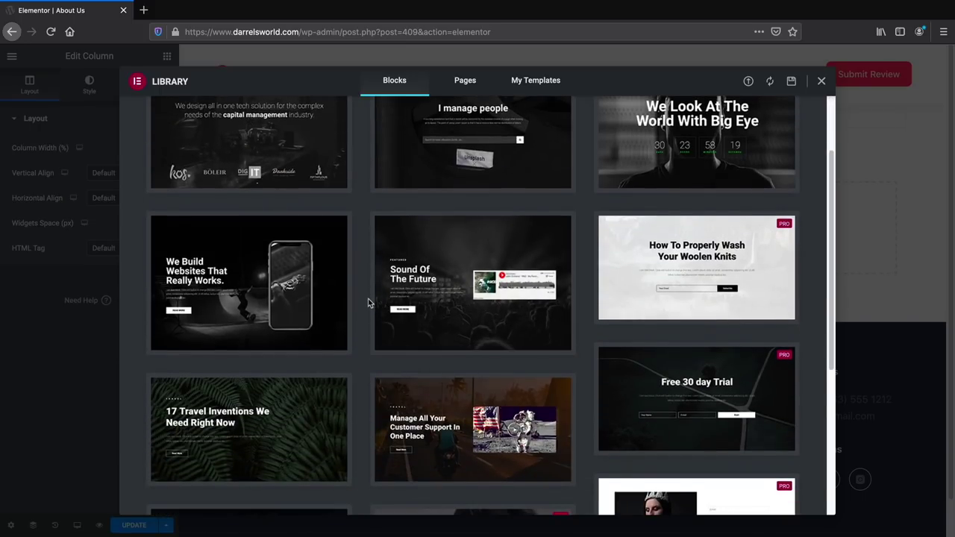
scroll(368, 303, "down", 2)
left_click(170, 388)
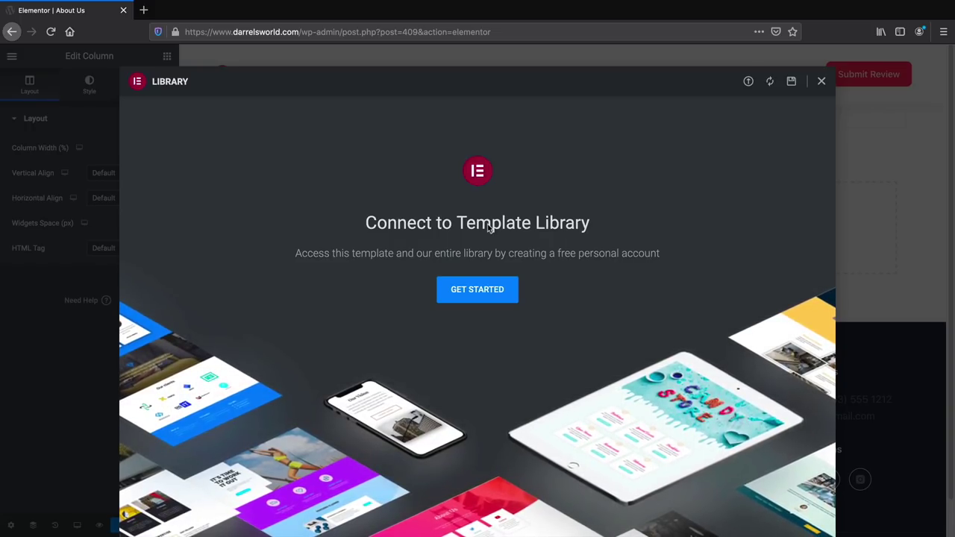
Connect the site to the Elementor Template Library through my.elementor.com
left_click(500, 297)
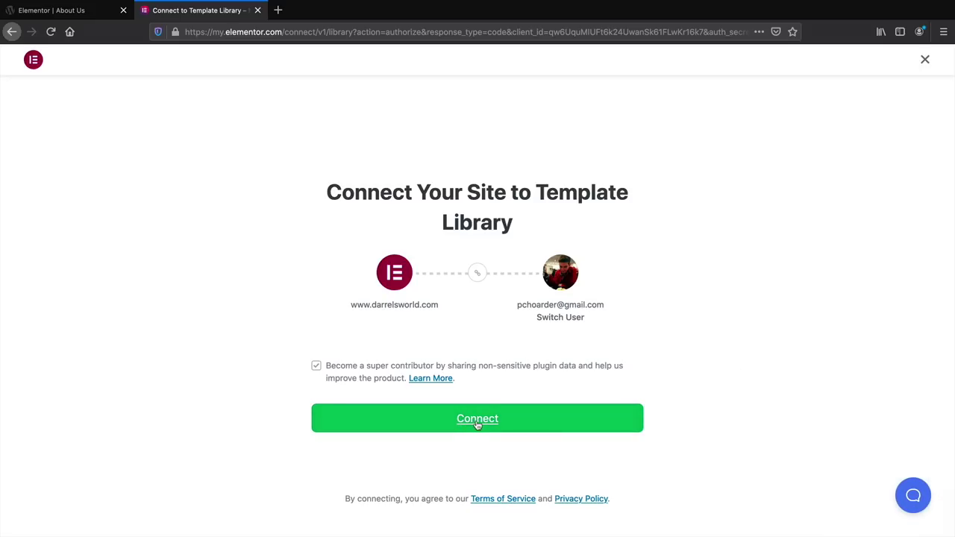
left_click(477, 419)
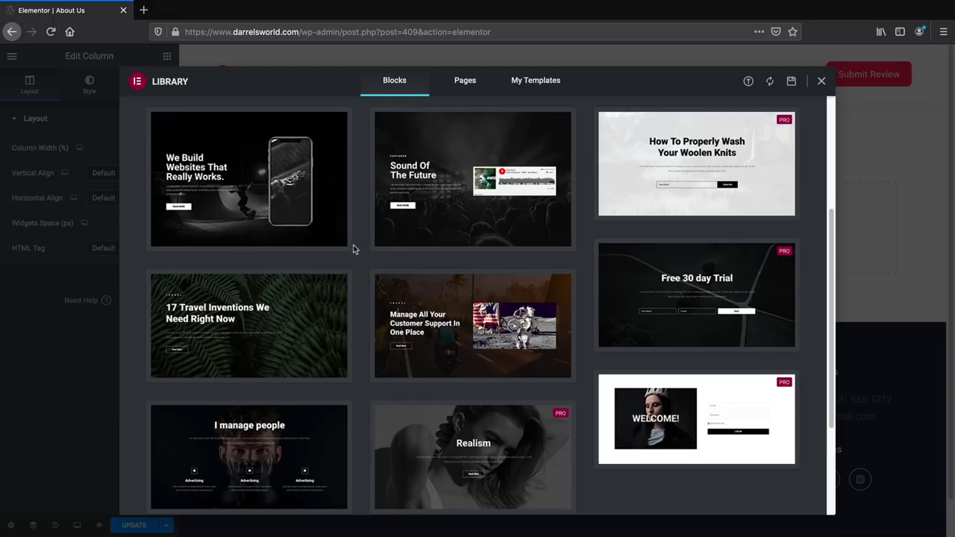
Insert the 17 Travel Inventions hero block and make its section Full Width
left_click(172, 377)
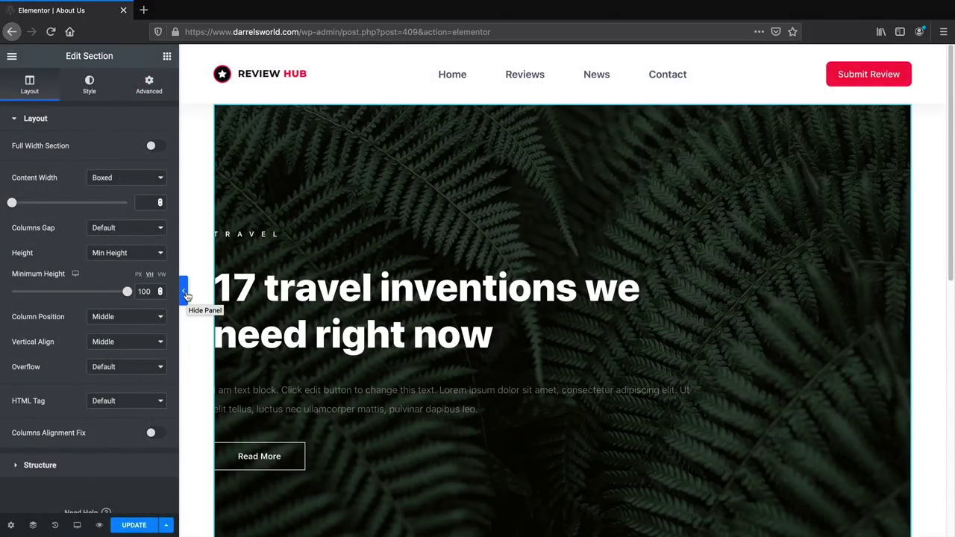
left_click(185, 292)
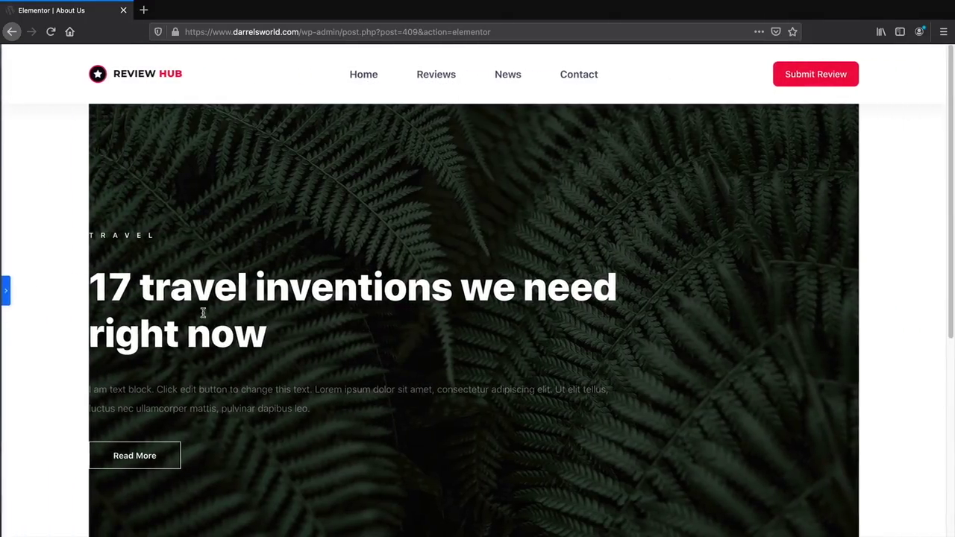
left_click(5, 289)
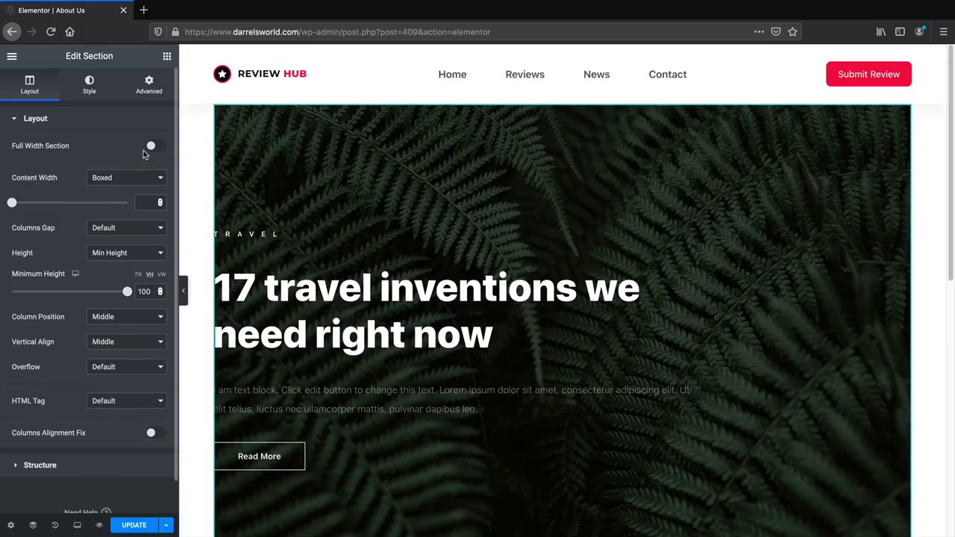
left_click(152, 146)
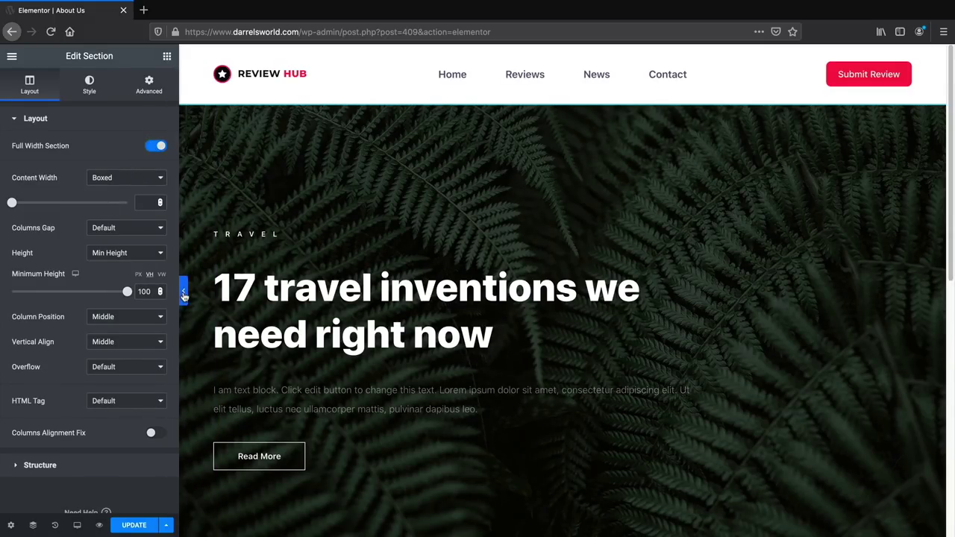
left_click(182, 290)
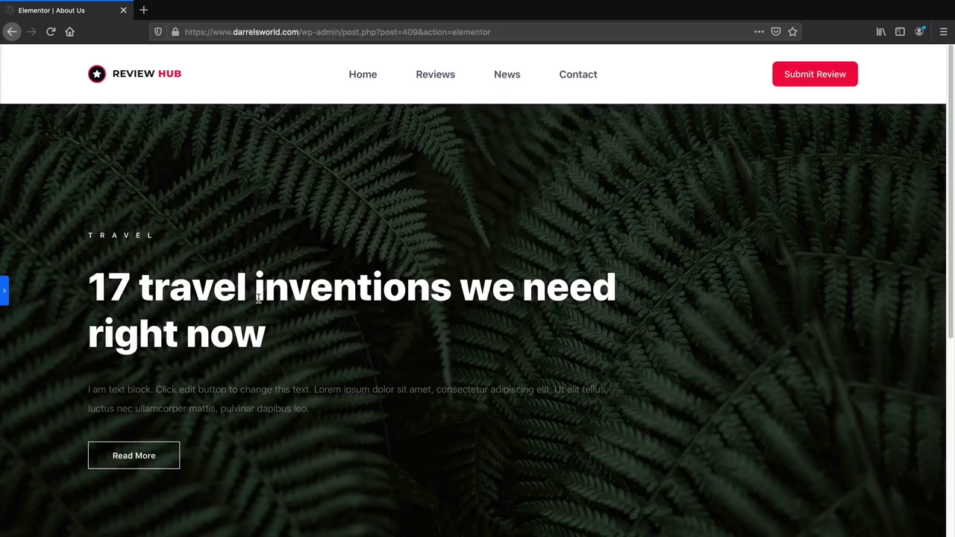
left_click(3, 292)
Select the hero heading's first line and preview it on the page
triple_click(279, 295)
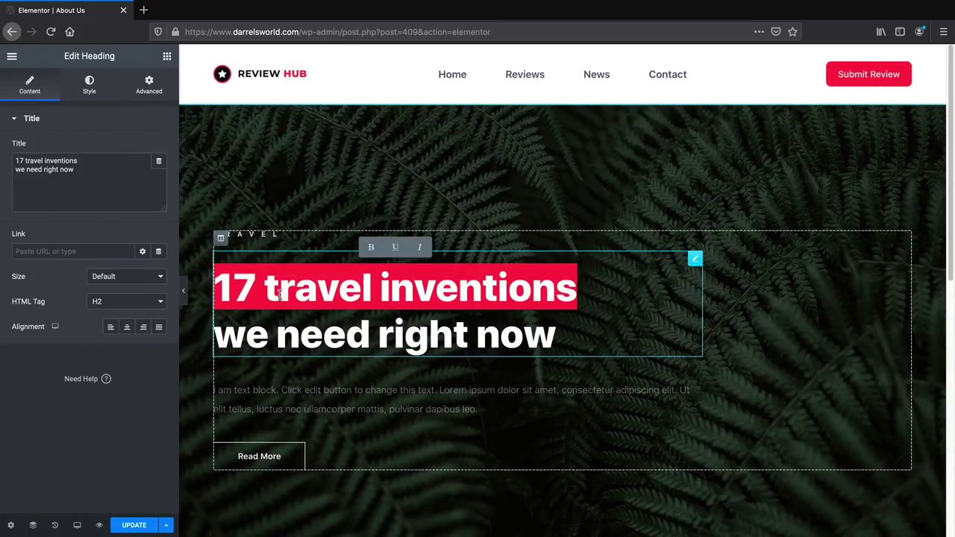
left_click(182, 290)
scroll(374, 359, "down", 5)
scroll(312, 316, "up", 1)
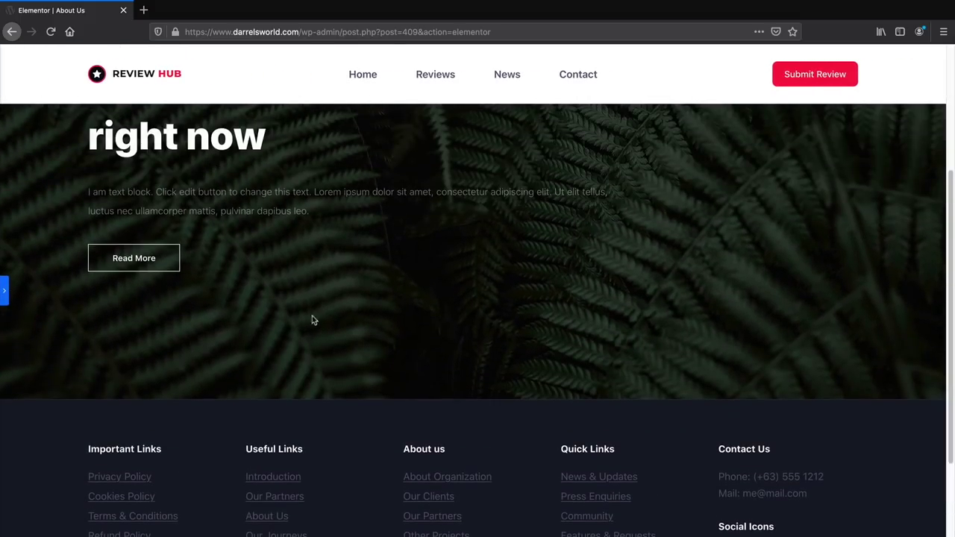
left_click(4, 291)
scroll(448, 381, "down", 3)
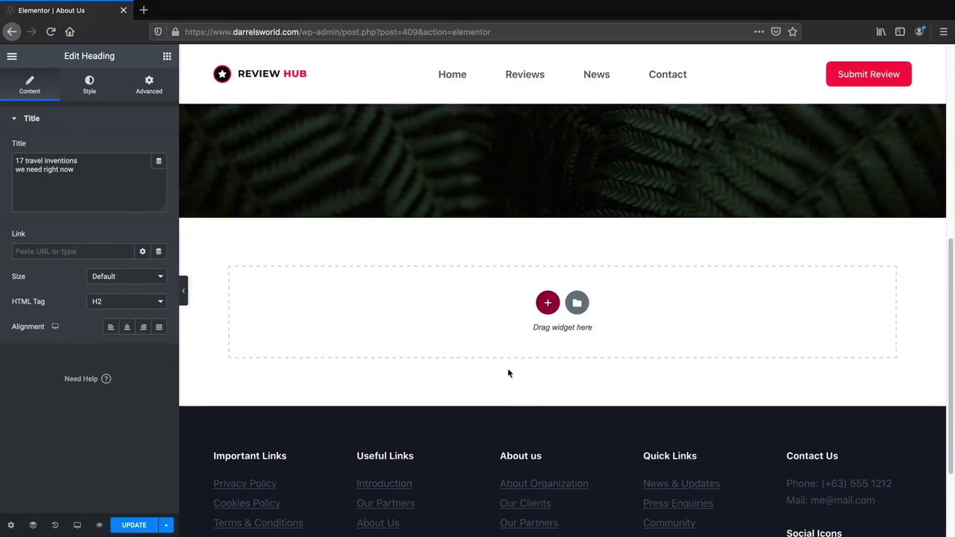
left_click(577, 303)
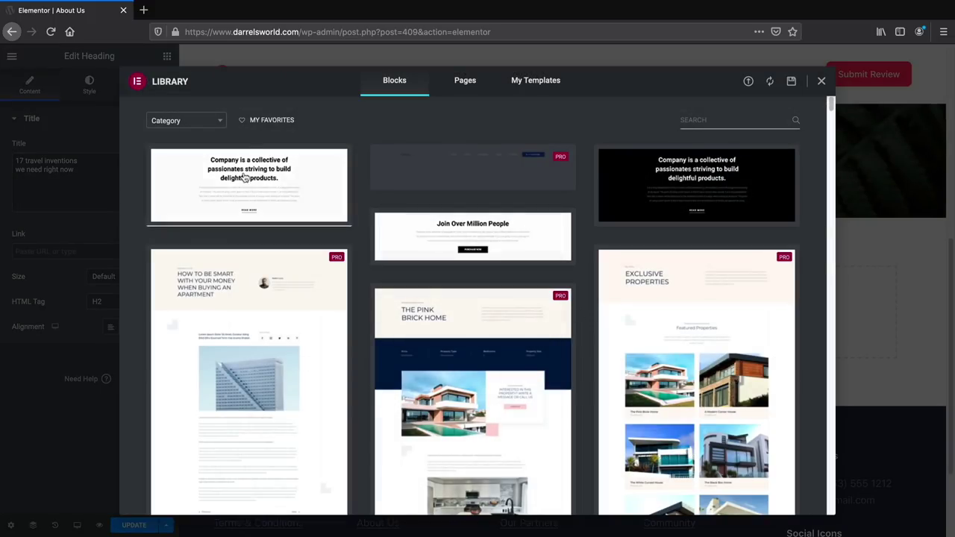
Insert the Alternate Gallery Slide block from the About category below the hero
left_click(187, 123)
left_click(159, 175)
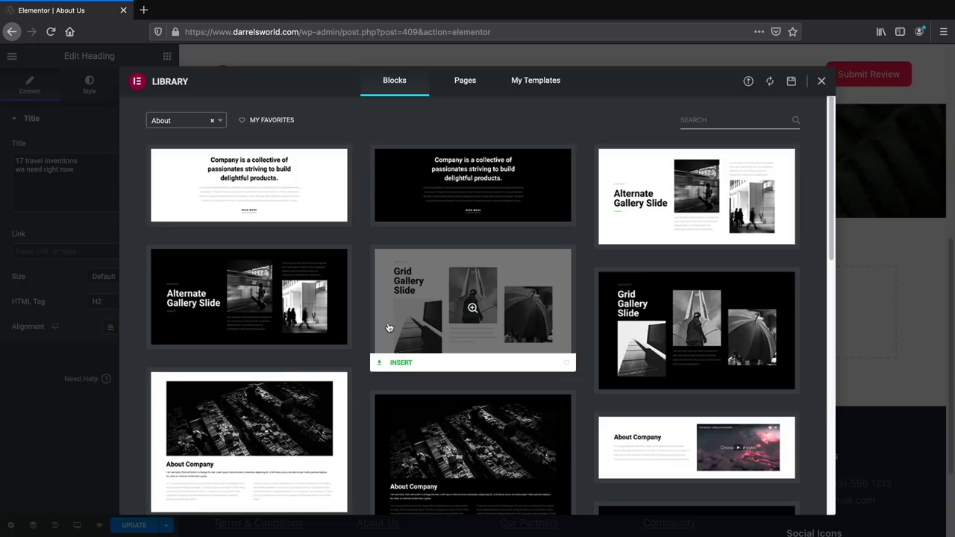
left_click(625, 240)
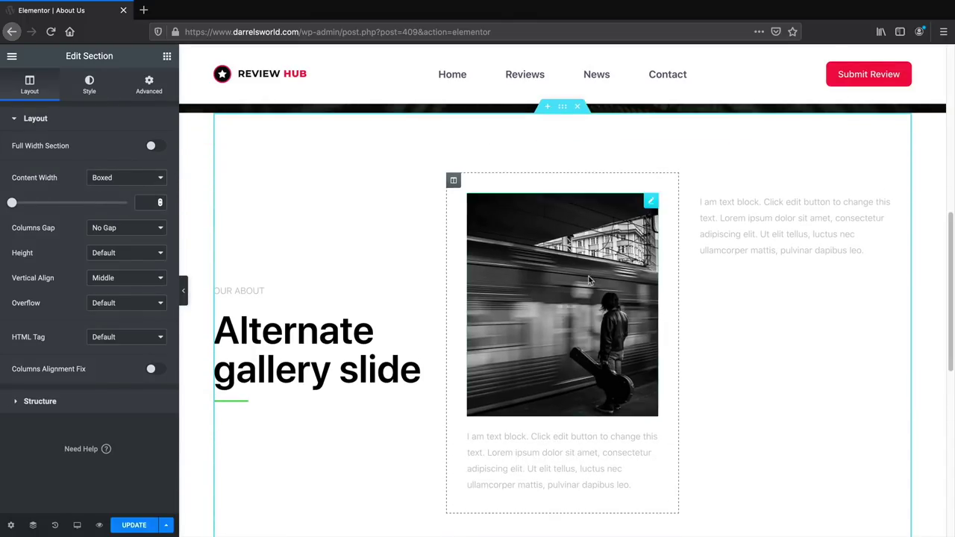
Preview the new gallery block's photos and text on the About Us page
double_click(773, 203)
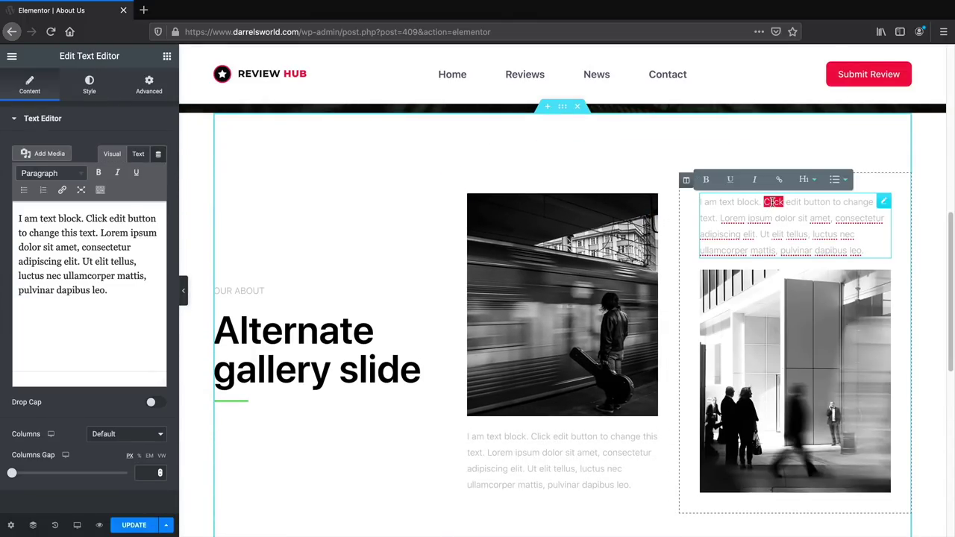
left_click(183, 290)
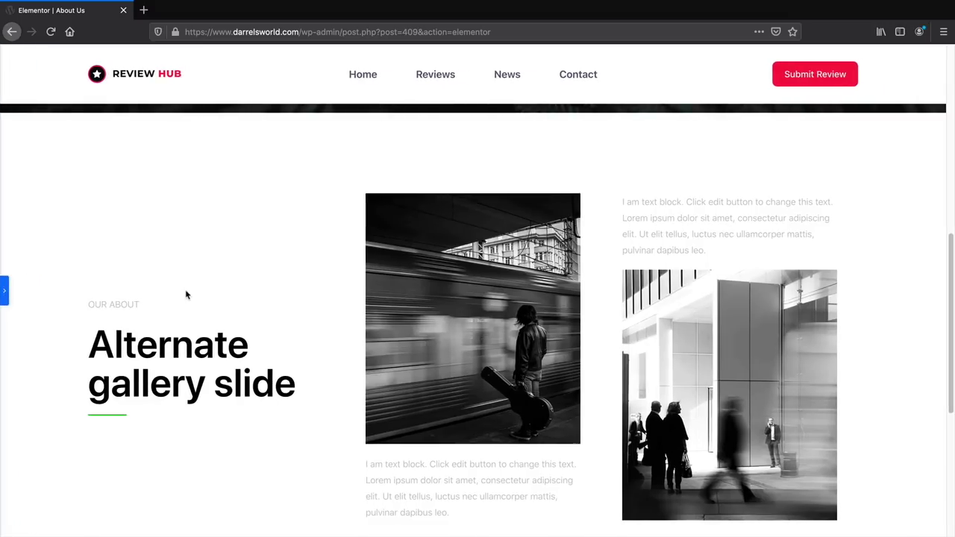
scroll(208, 312, "up", 6)
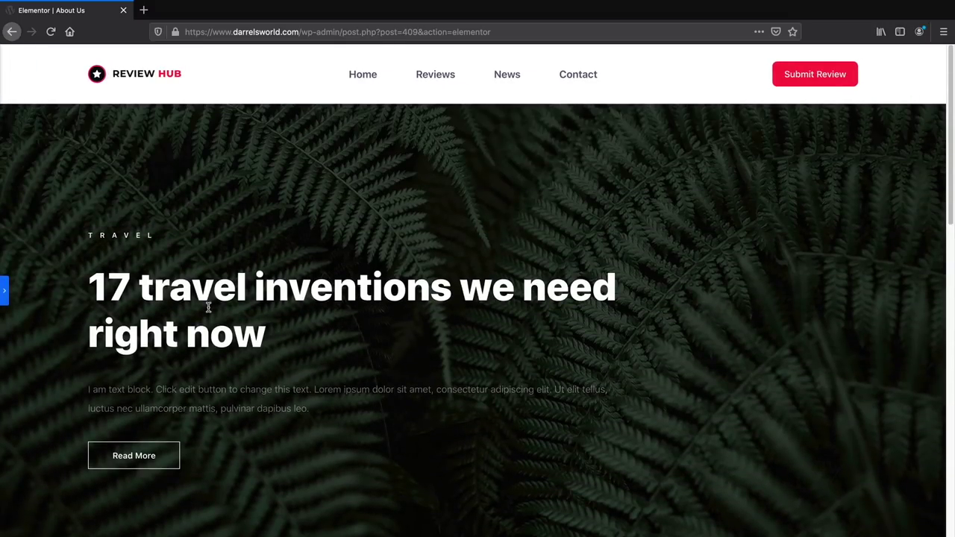
scroll(90, 268, "down", 2)
scroll(239, 332, "down", 5)
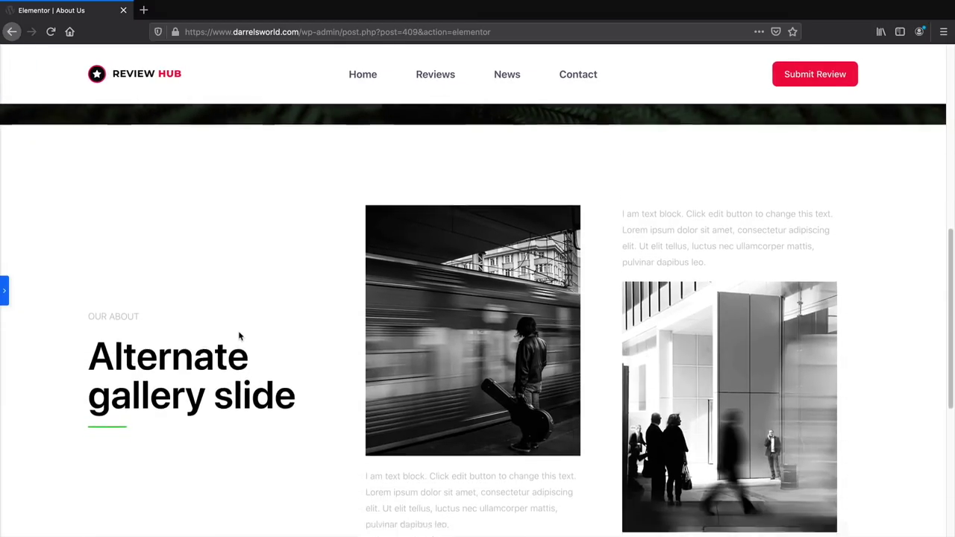
scroll(240, 332, "up", 5)
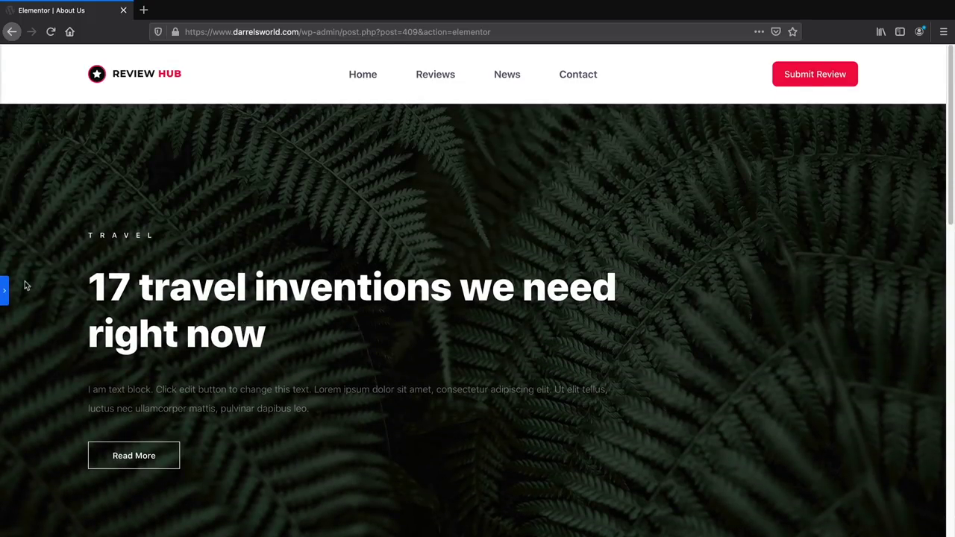
Exit Elementor to the dashboard, dismiss the welcome guide, and return to the Pages list
left_click(5, 289)
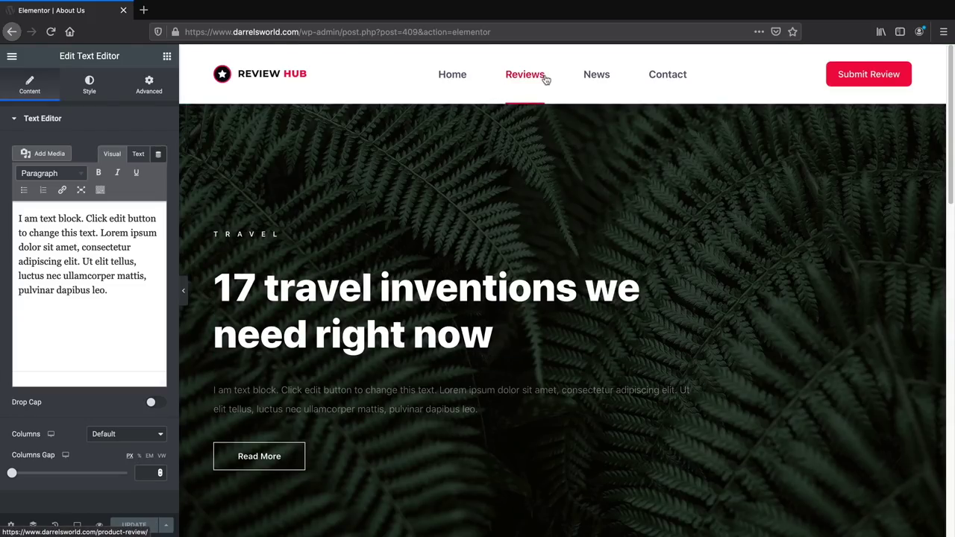
left_click(12, 56)
left_click(69, 268)
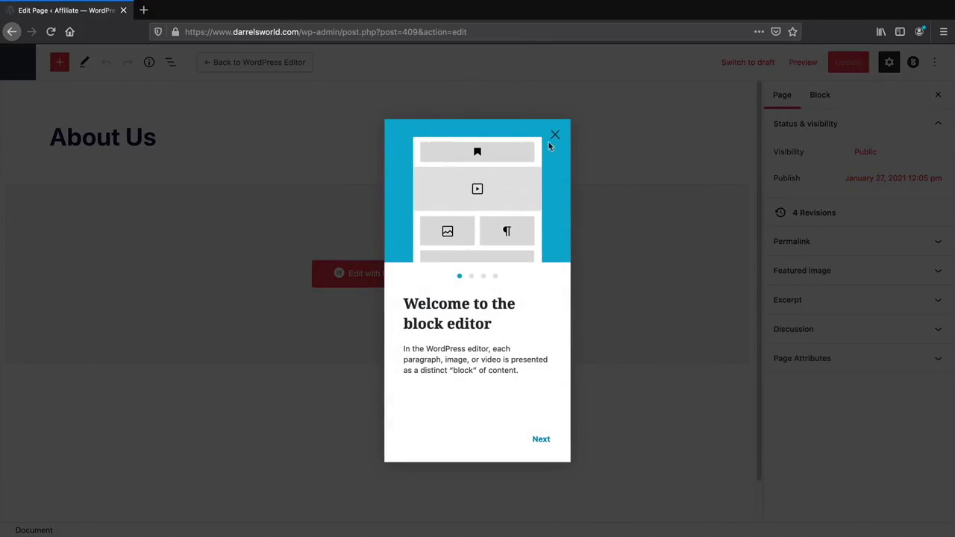
left_click(555, 136)
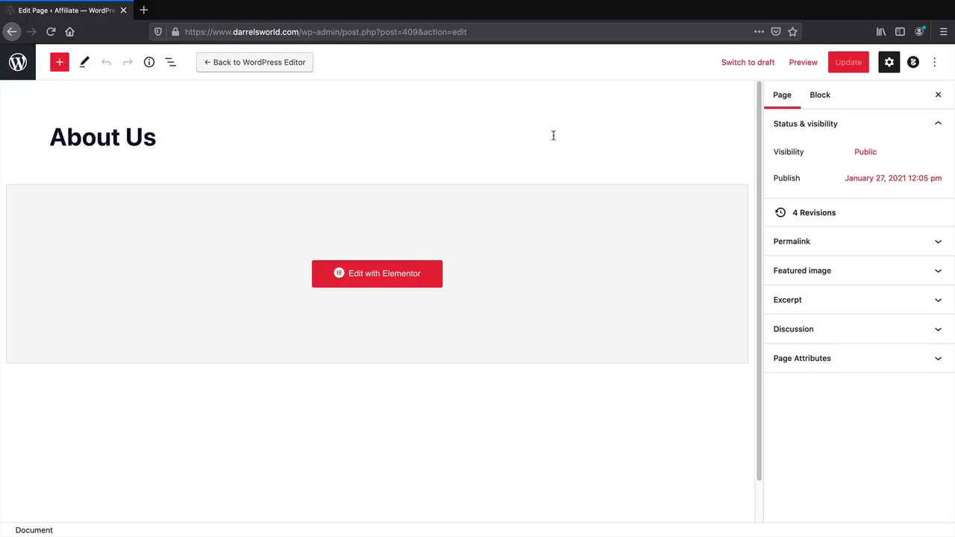
left_click(20, 69)
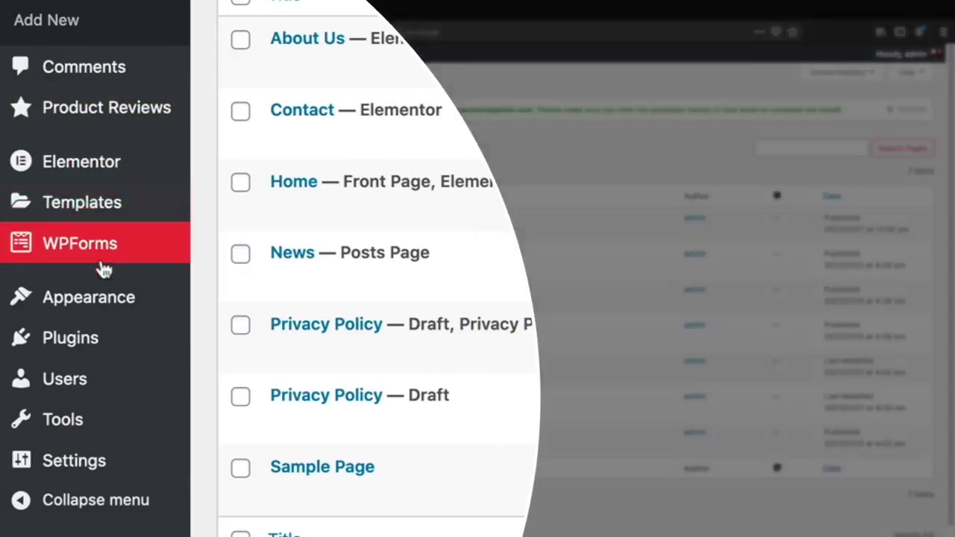
Add the About Us page to Main Menu, place it under Home, and save
mouse_move(103, 301)
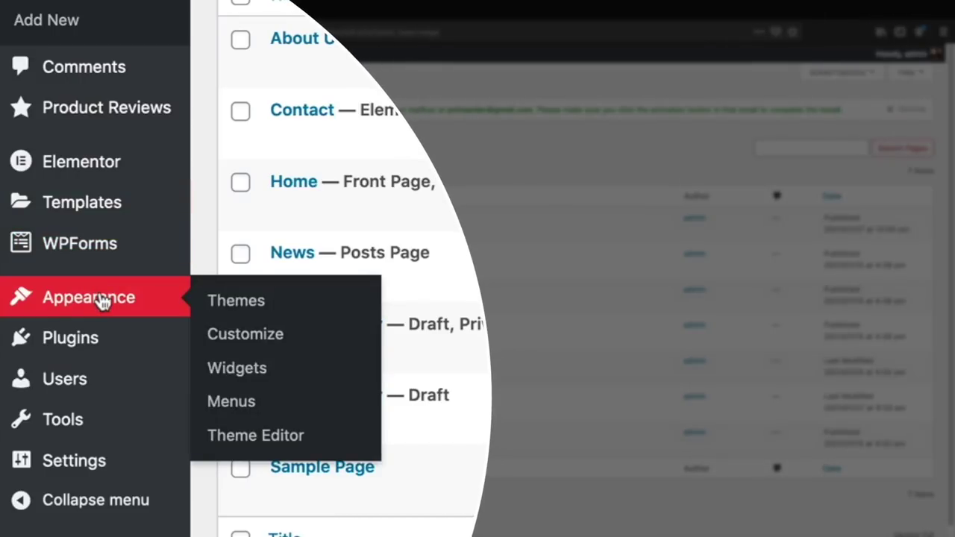
left_click(233, 403)
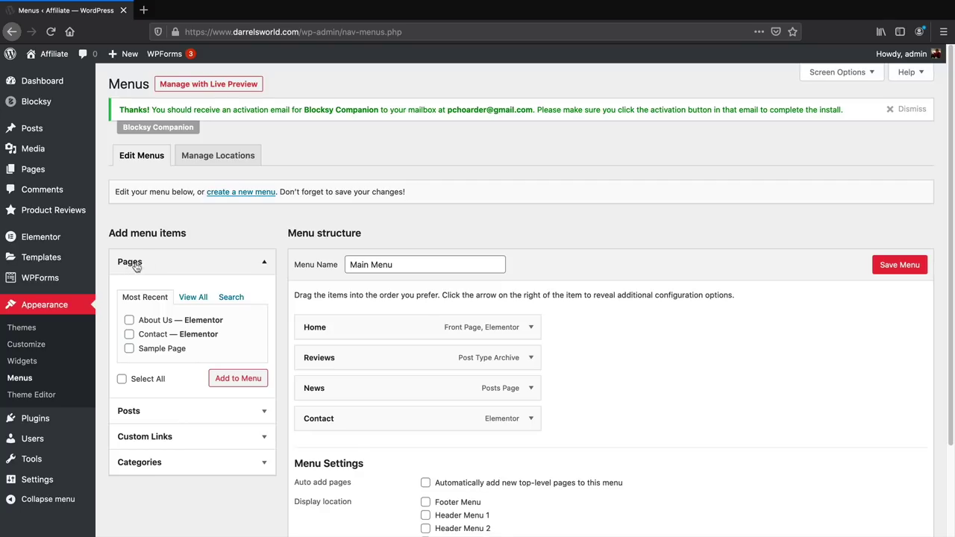
left_click(192, 298)
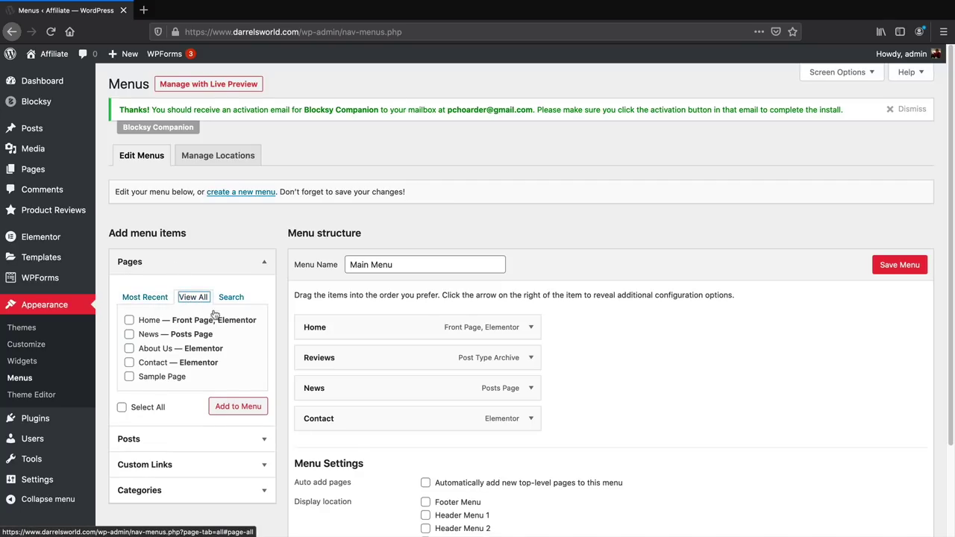
left_click(129, 349)
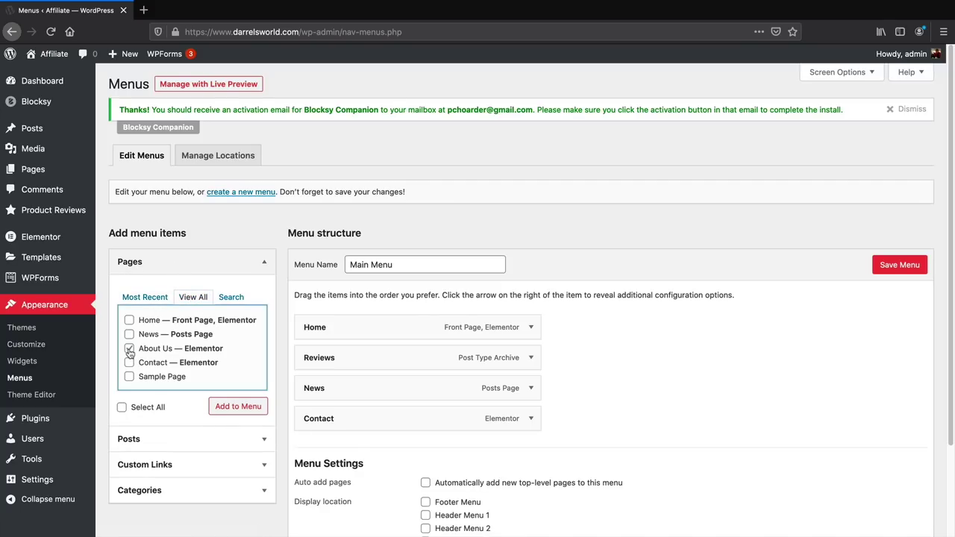
left_click(212, 407)
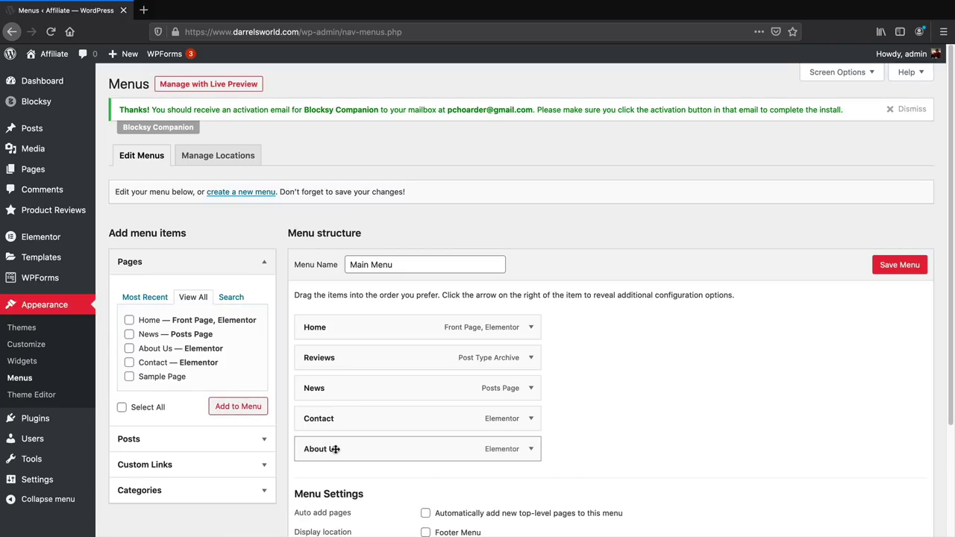
left_click_drag(330, 448, 338, 357)
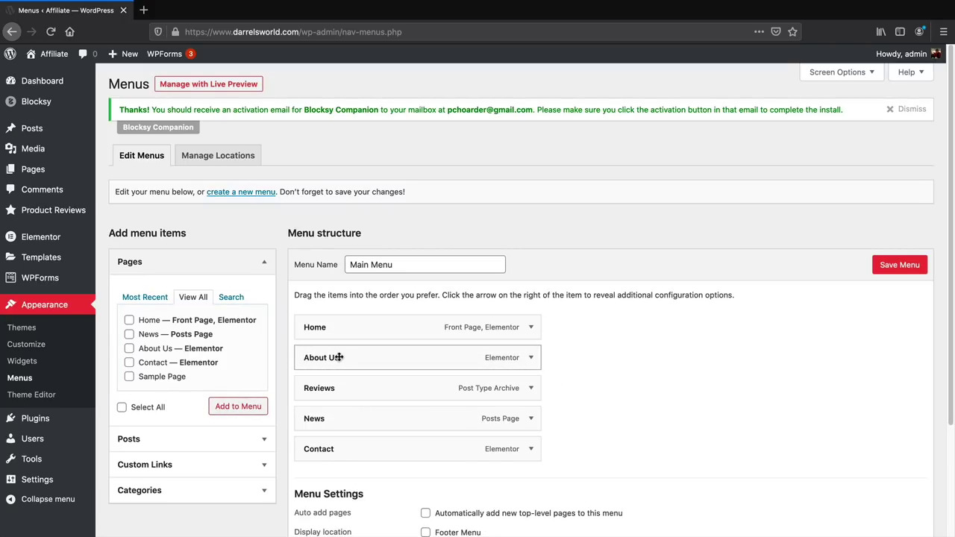
left_click(906, 266)
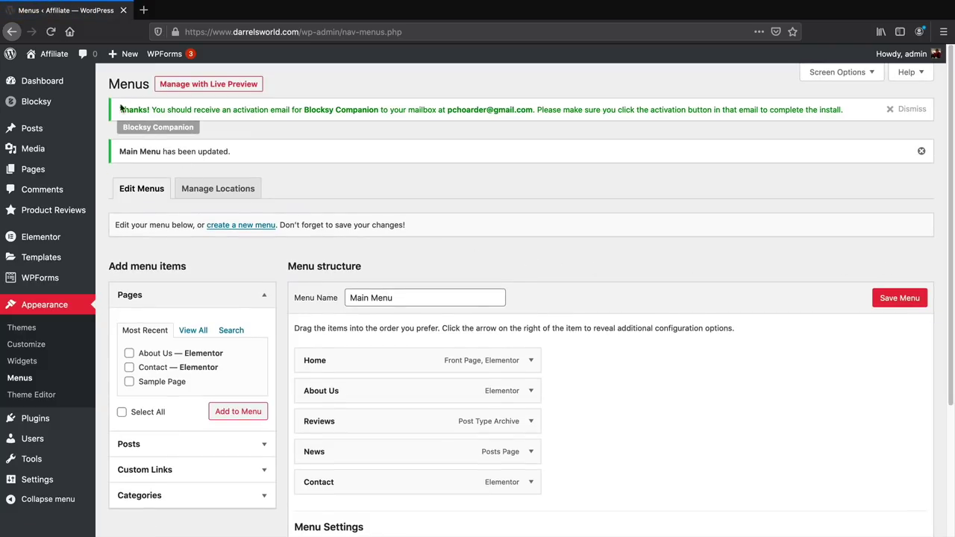
Open the live site and check About Us in the header navigation
mouse_move(53, 54)
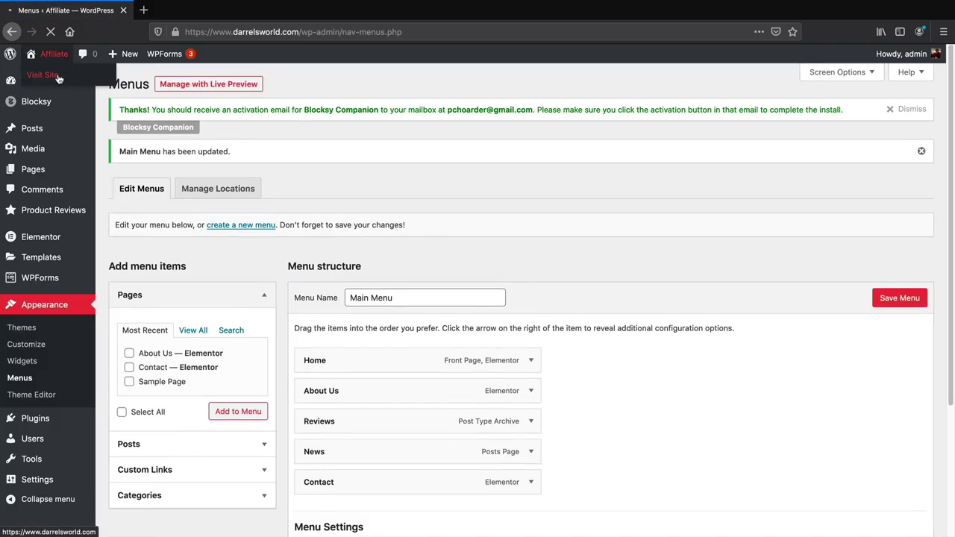
left_click(58, 77)
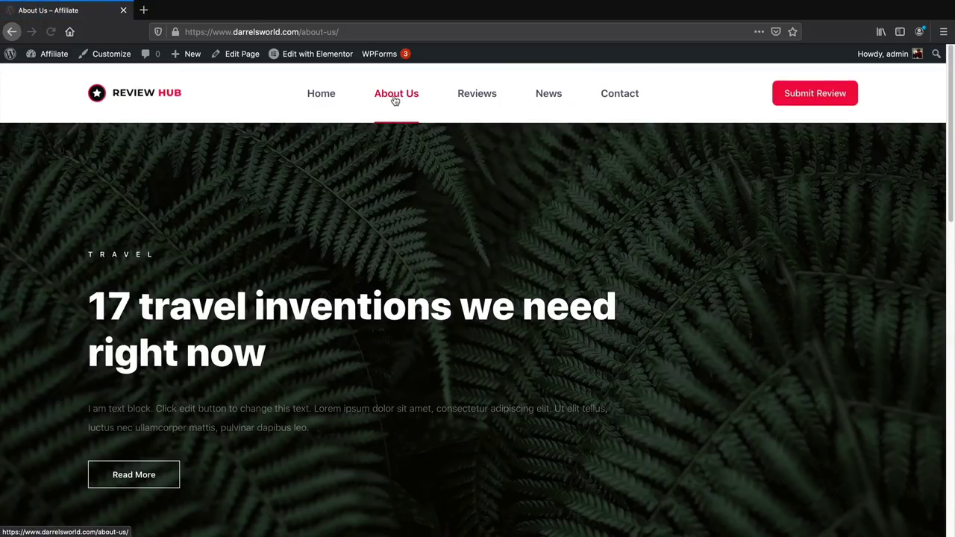
scroll(505, 291, "down", 10)
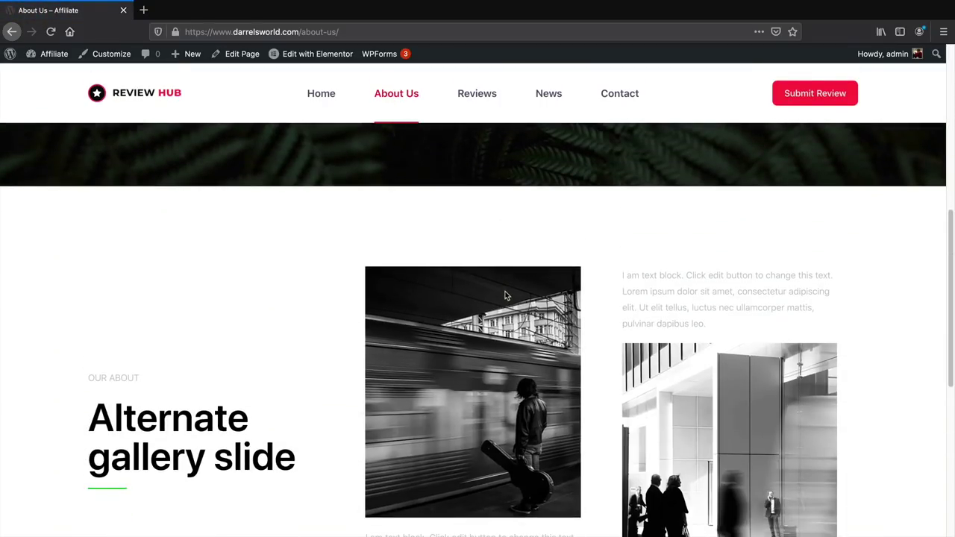
scroll(503, 302, "up", 10)
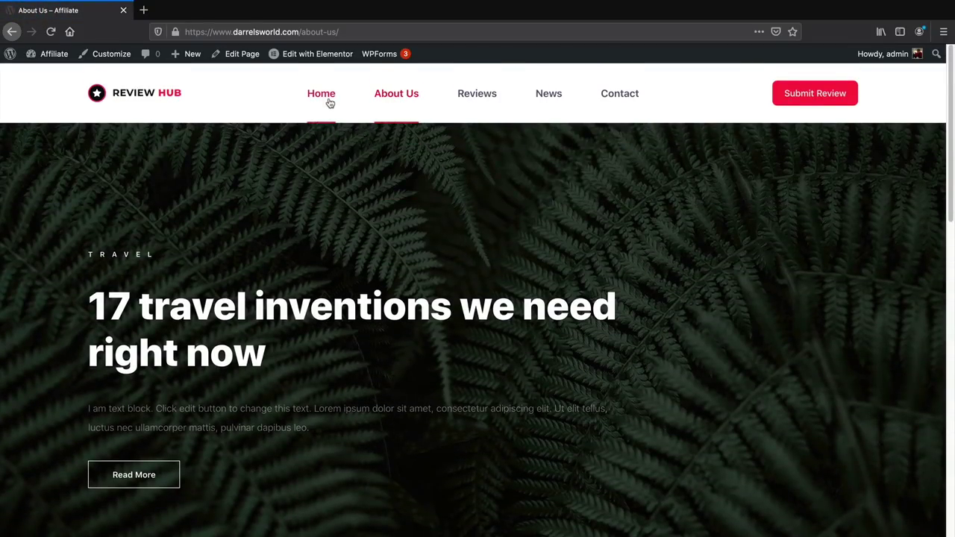
Scroll through the posts on the News page and bring up the + New dropdown
left_click(326, 98)
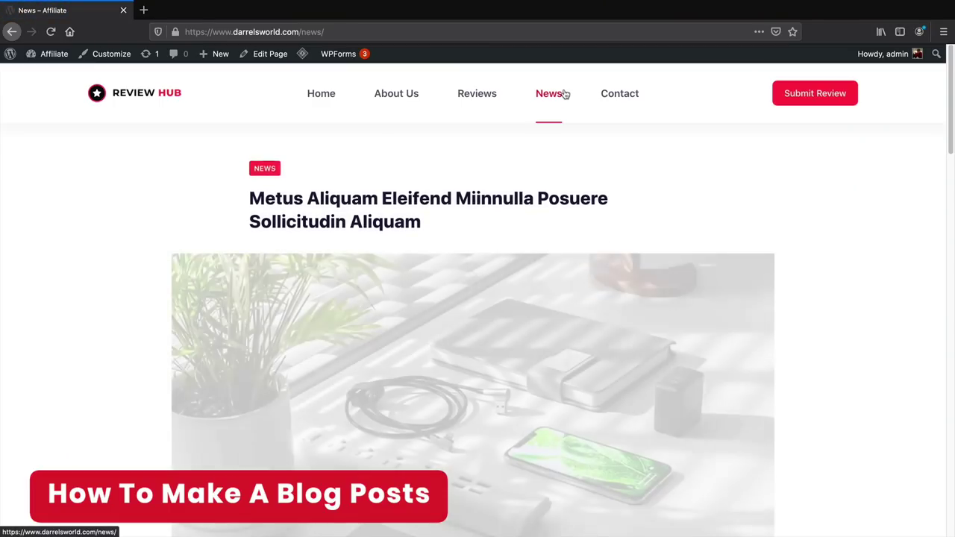
scroll(416, 212, "down", 8)
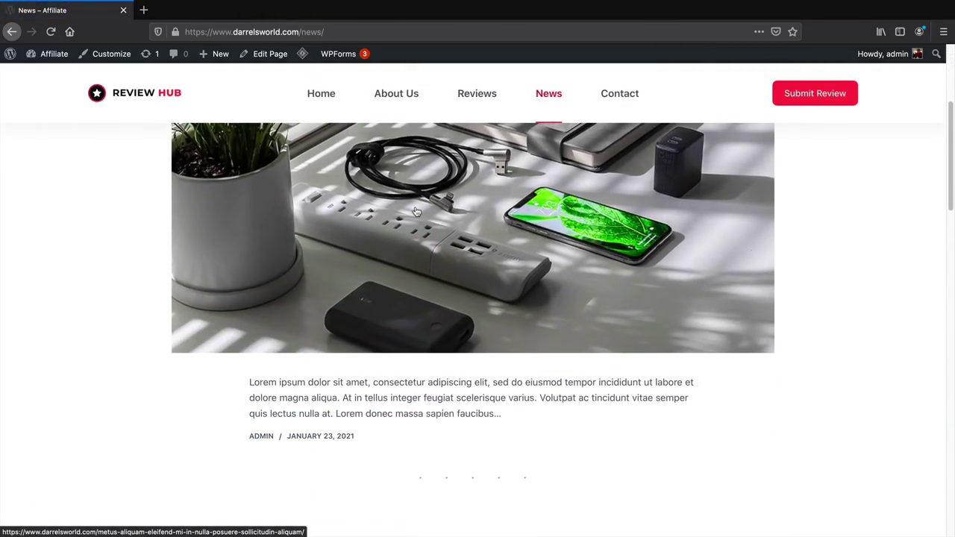
scroll(416, 211, "down", 6)
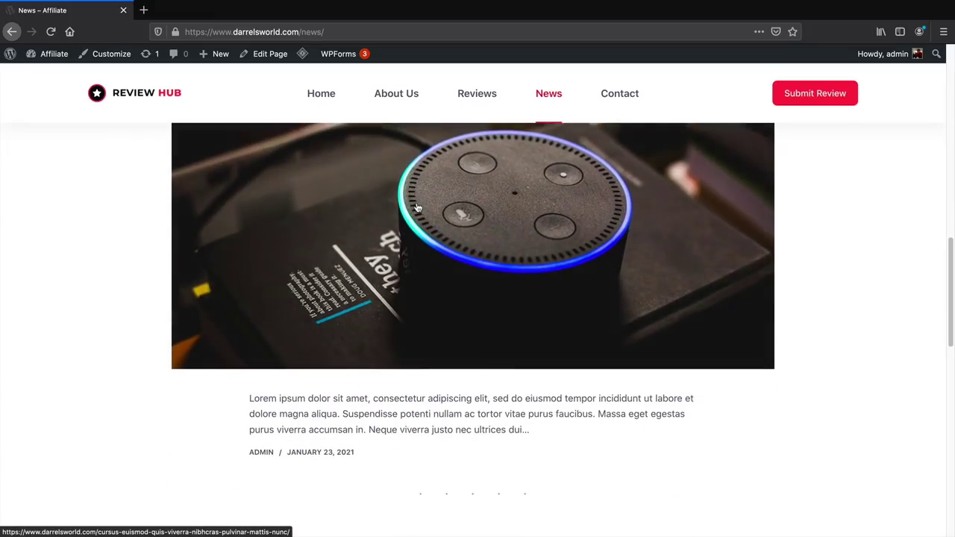
left_click_drag(944, 351, 897, 159)
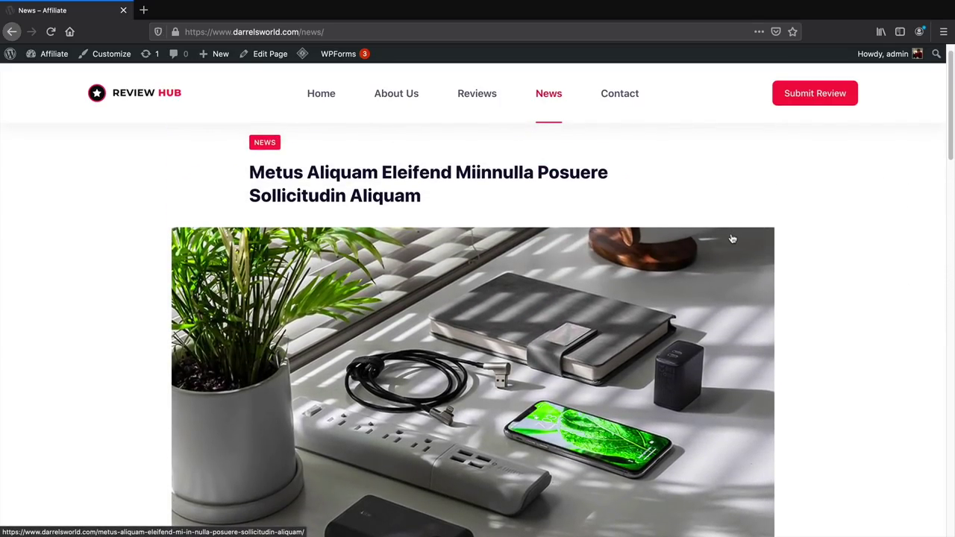
scroll(727, 242, "up", 1)
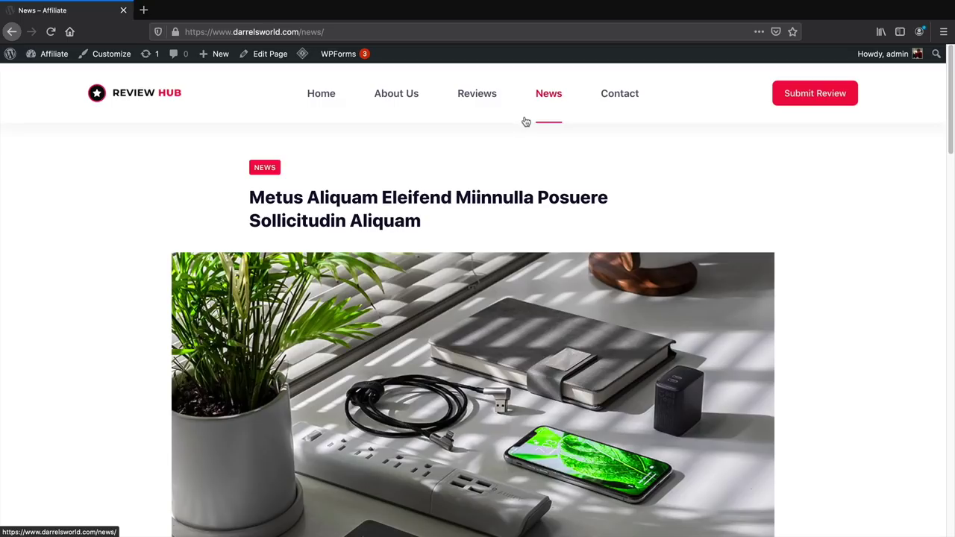
mouse_move(219, 56)
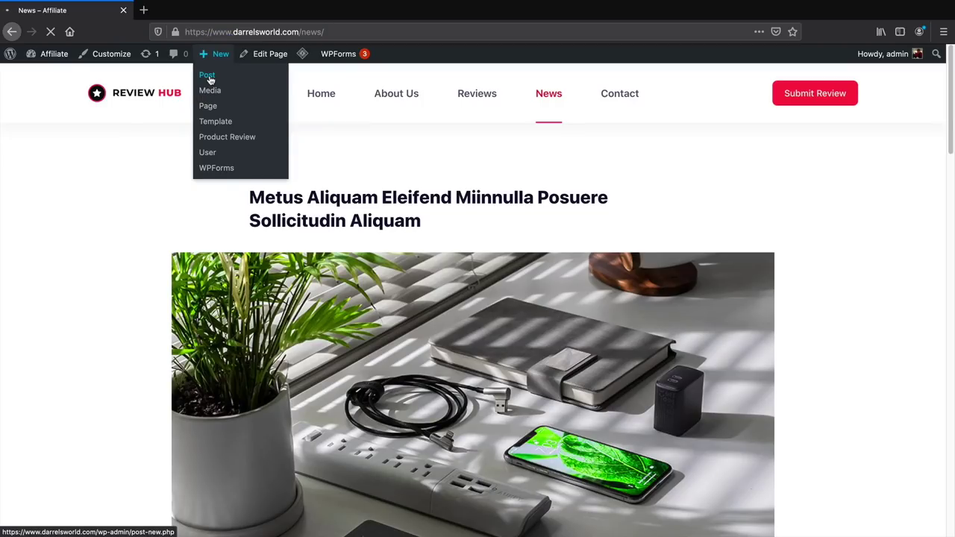
Create a new post titled 'Best Drone On Amazon' with the body line 'this is the content'
left_click(208, 76)
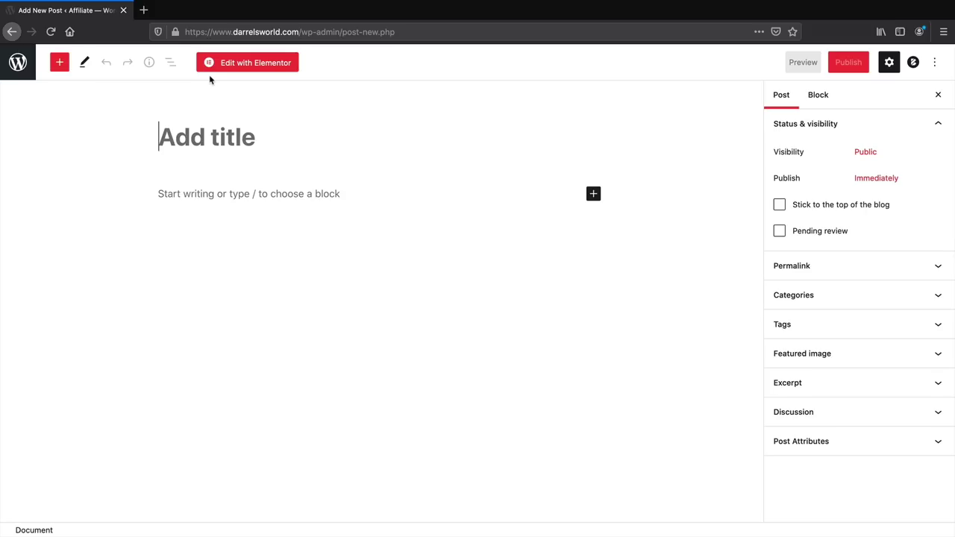
type("Best")
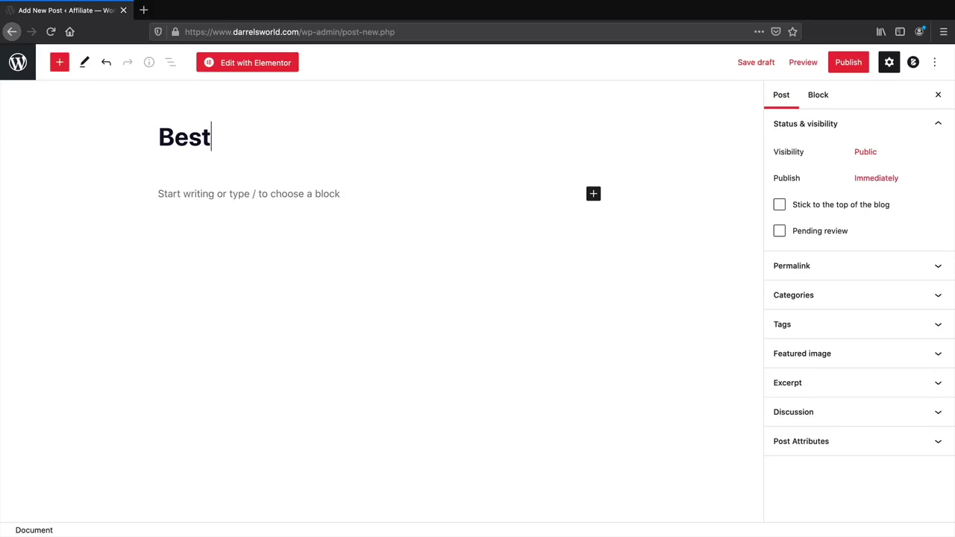
type(" Drone On Amazon")
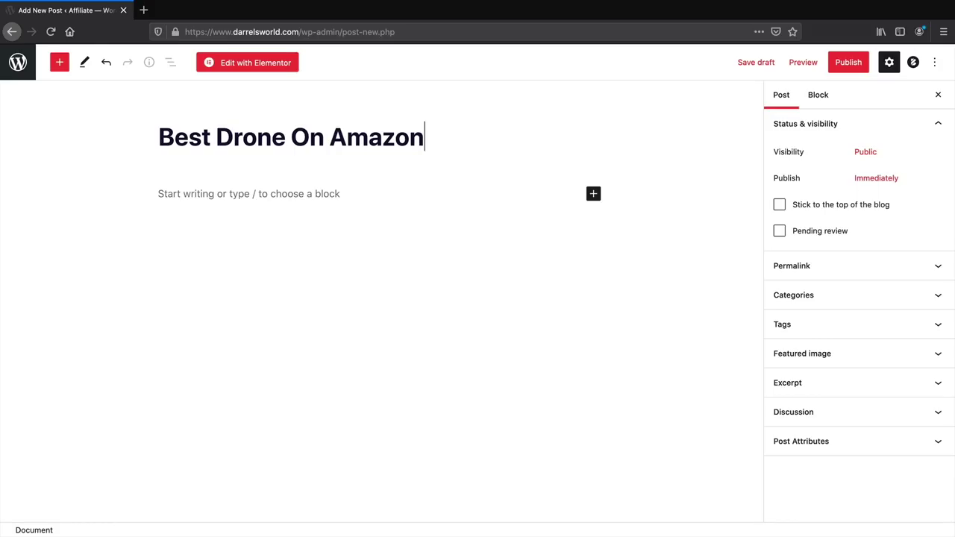
left_click(252, 192)
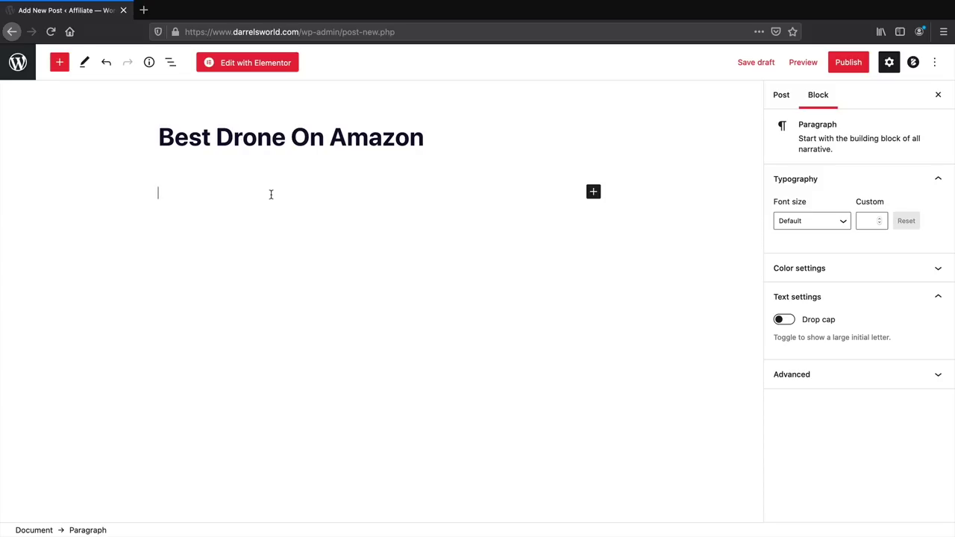
type("this is the content")
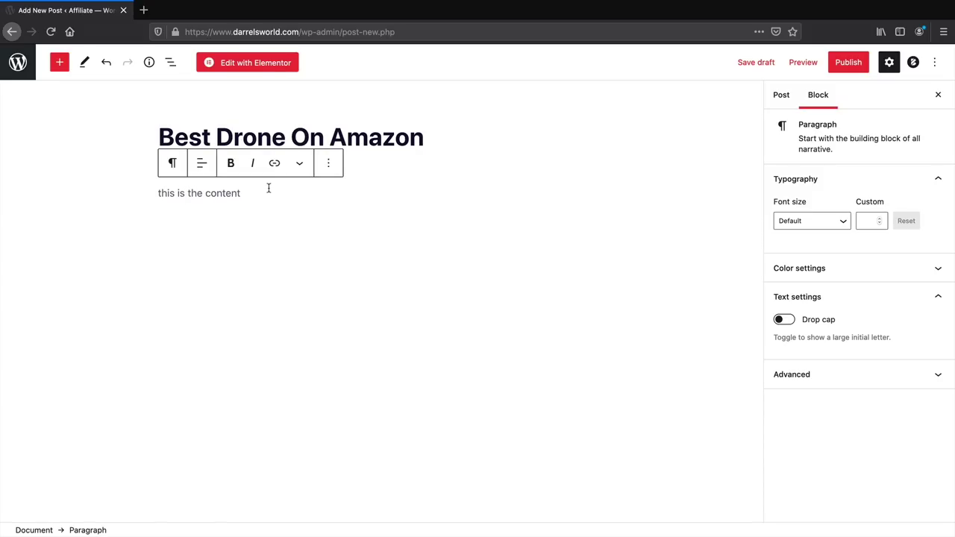
key("Return")
Replace the sample body line with the pasted two paragraphs of Lorem ipsum
triple_click(225, 192)
right_click(224, 191)
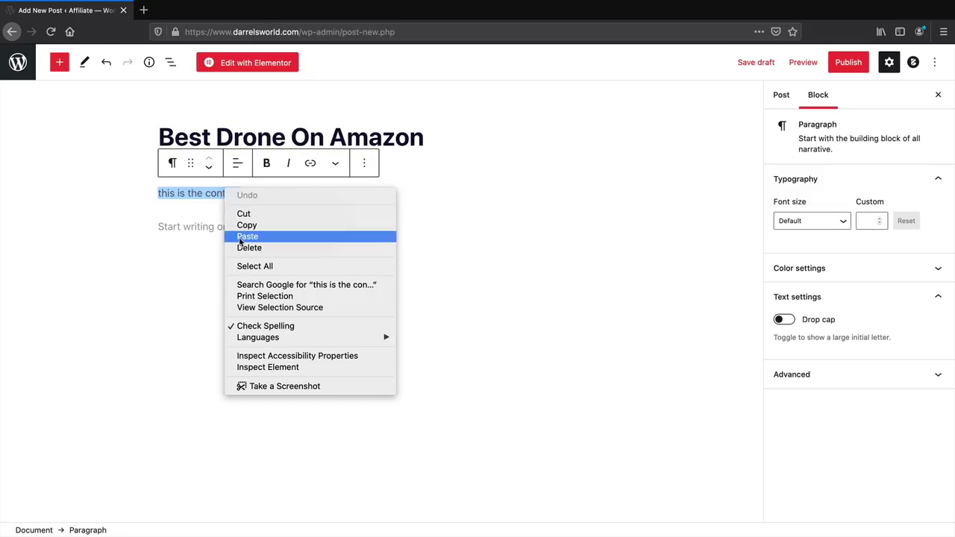
left_click(247, 237)
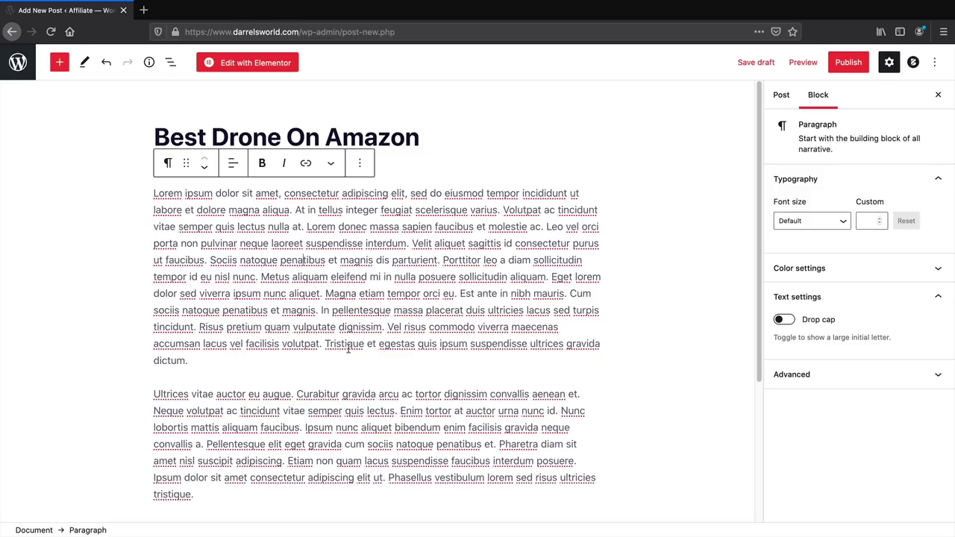
scroll(326, 324, "down", 2)
scroll(325, 324, "down", 2)
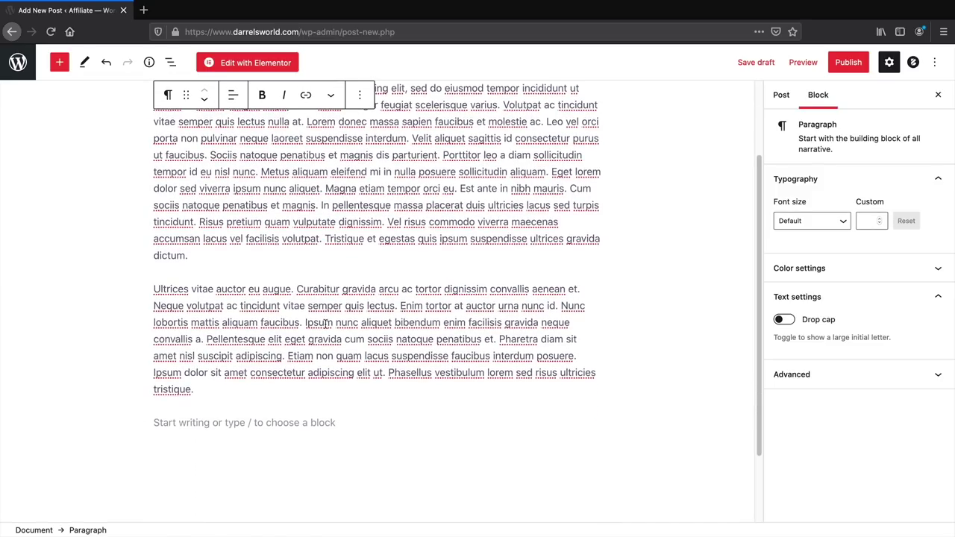
scroll(317, 261, "up", 3)
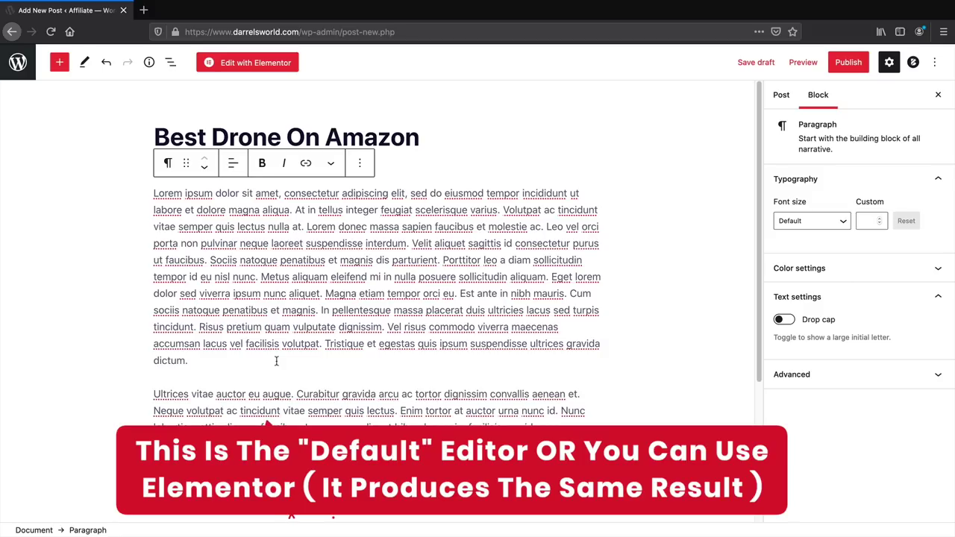
Save the post as a draft and browse the block inserter down to the Media blocks
left_click(59, 62)
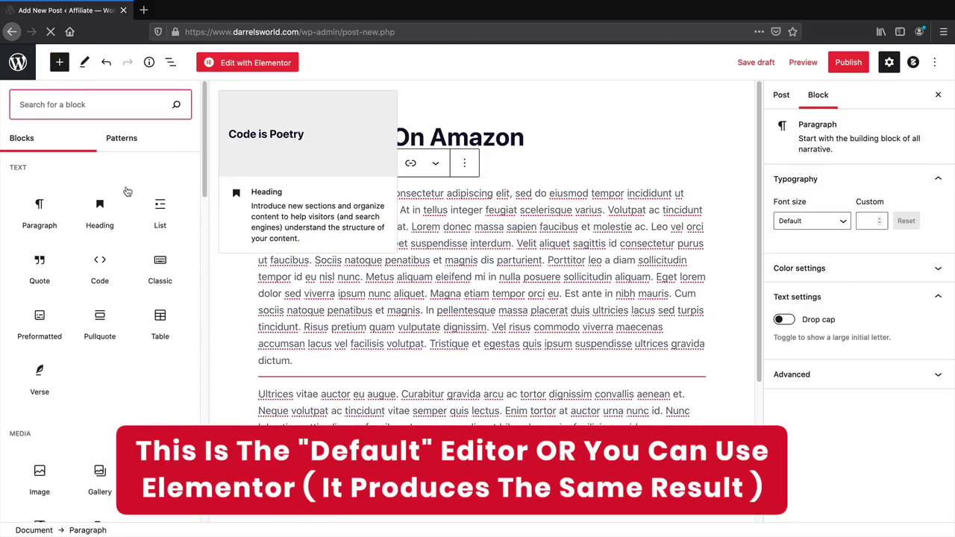
left_click(59, 62)
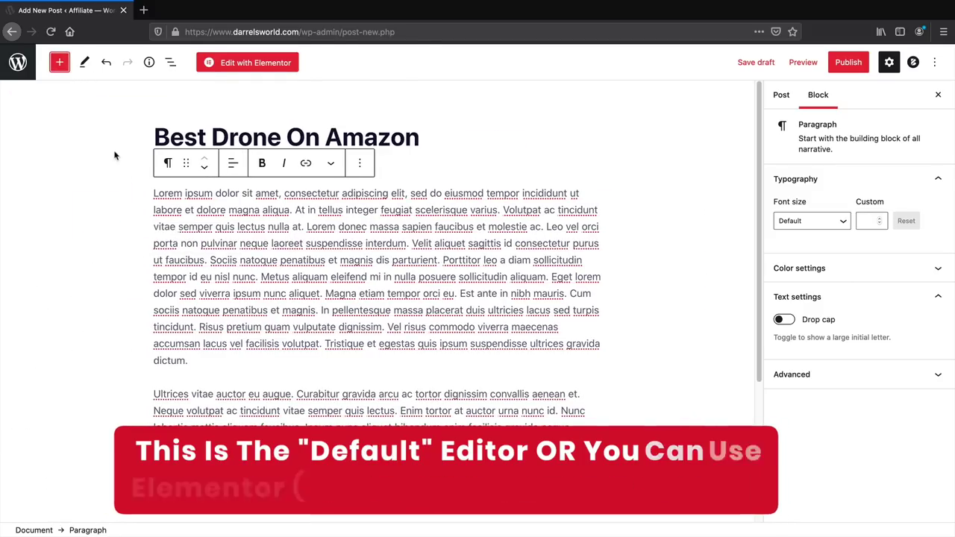
left_click(254, 63)
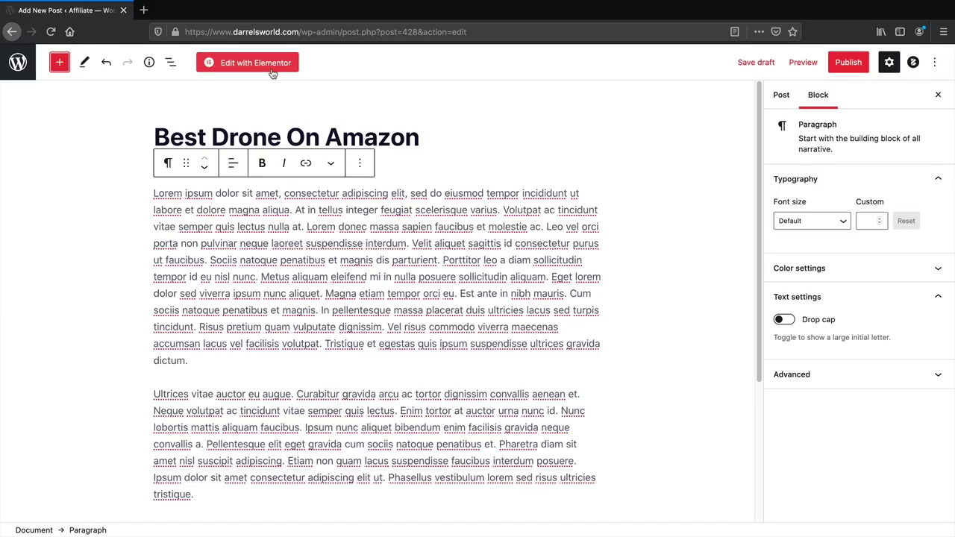
left_click(60, 64)
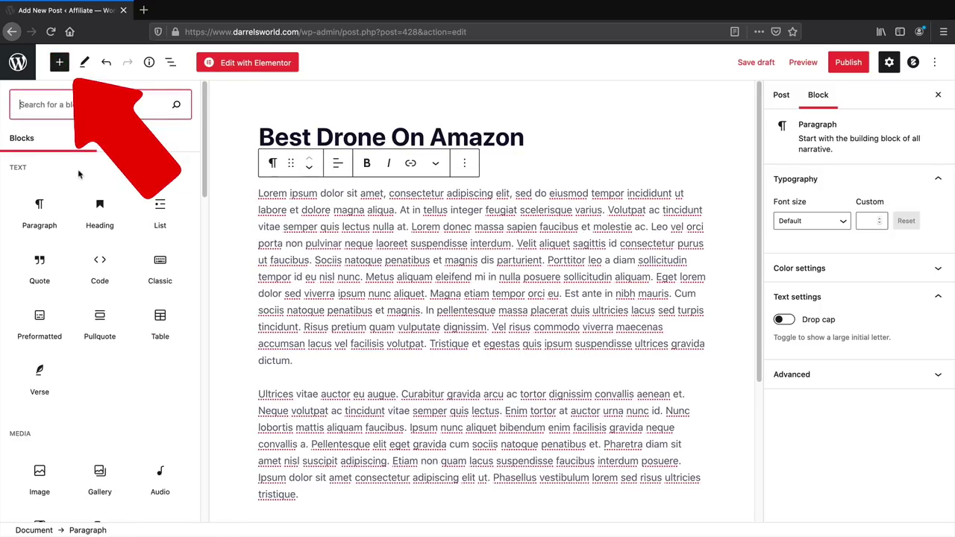
scroll(93, 187, "down", 5)
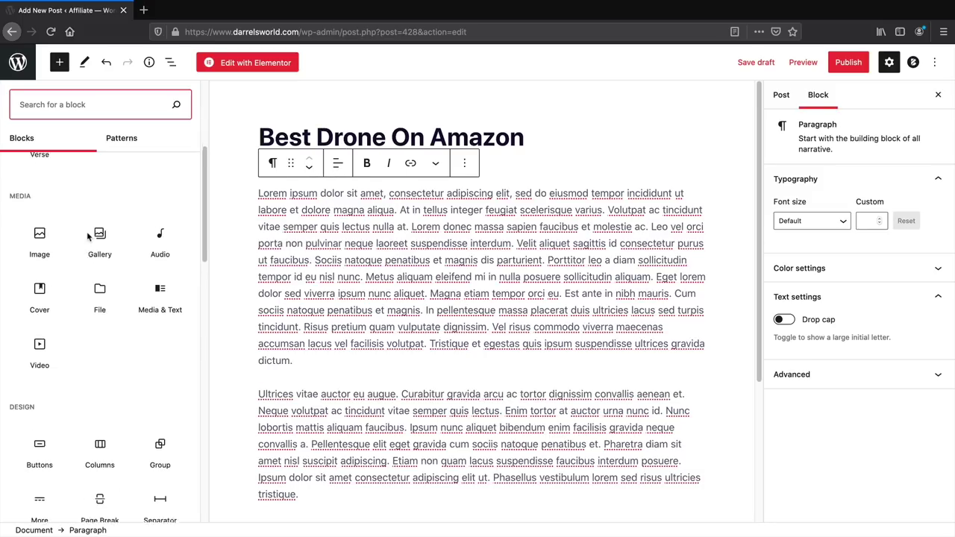
Add a 'Buy On Amazon' button linking to the Amazon product page, opening in a new tab
left_click(40, 445)
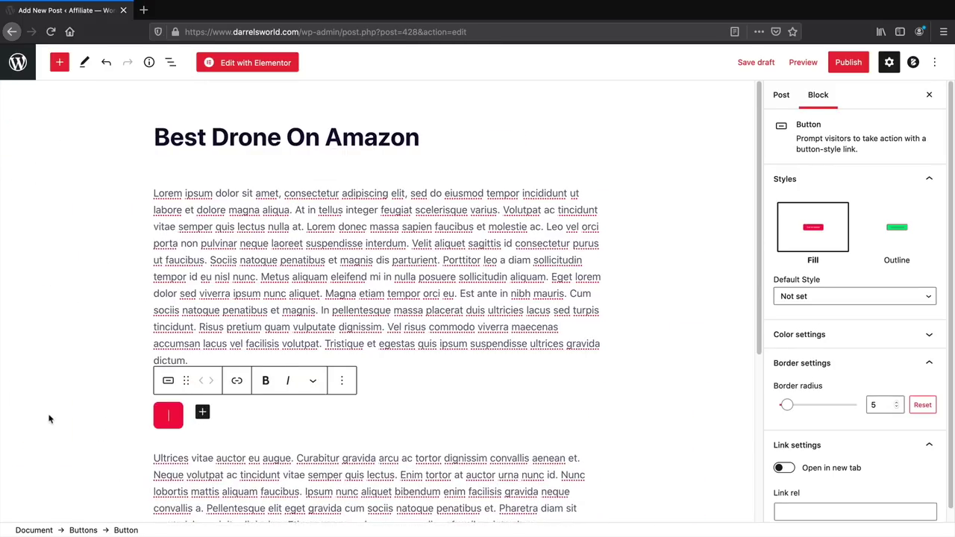
type("Buy On Amazon")
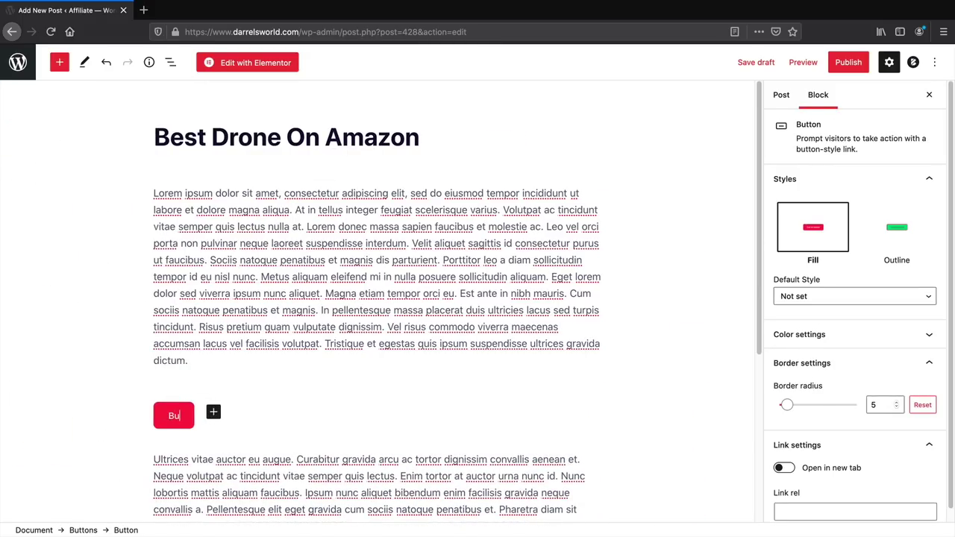
key("ctrl+k")
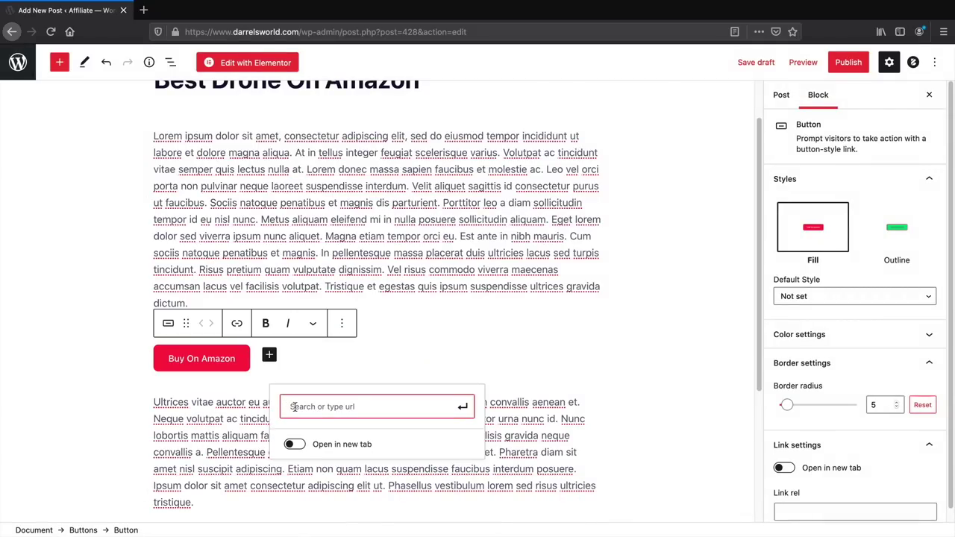
right_click(294, 406)
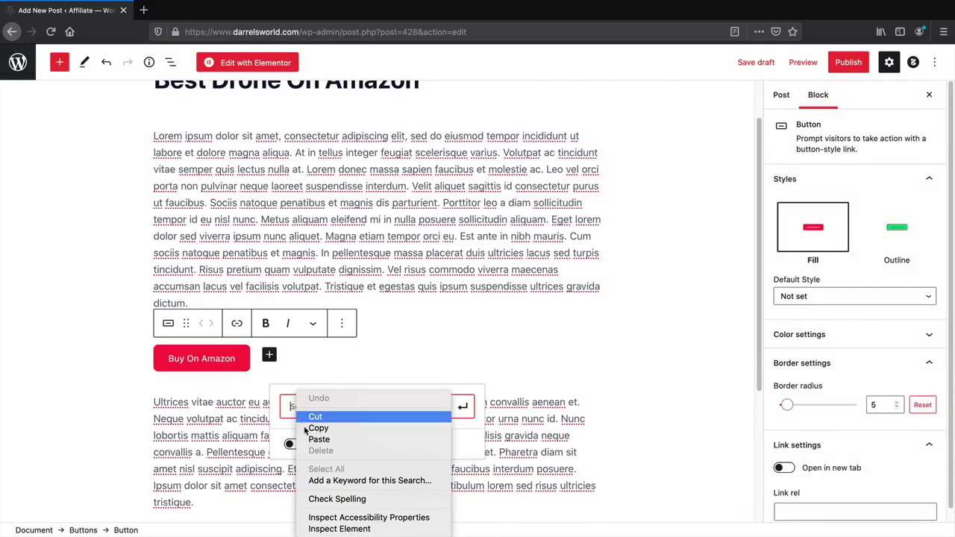
left_click(313, 441)
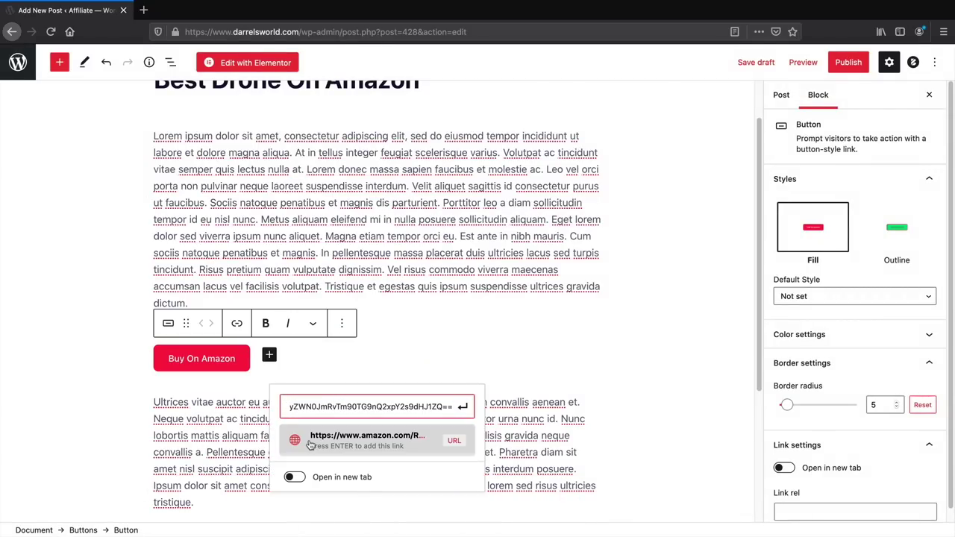
left_click(295, 479)
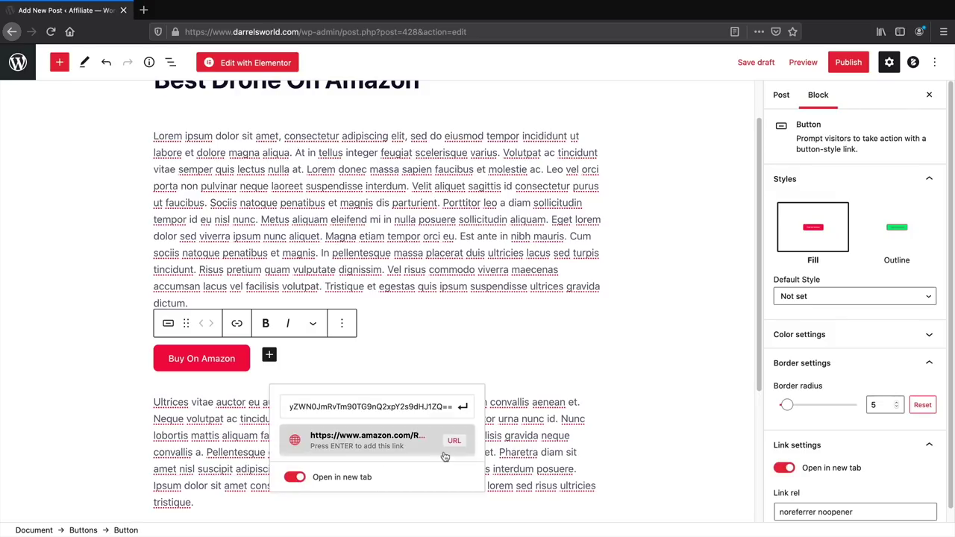
left_click(526, 437)
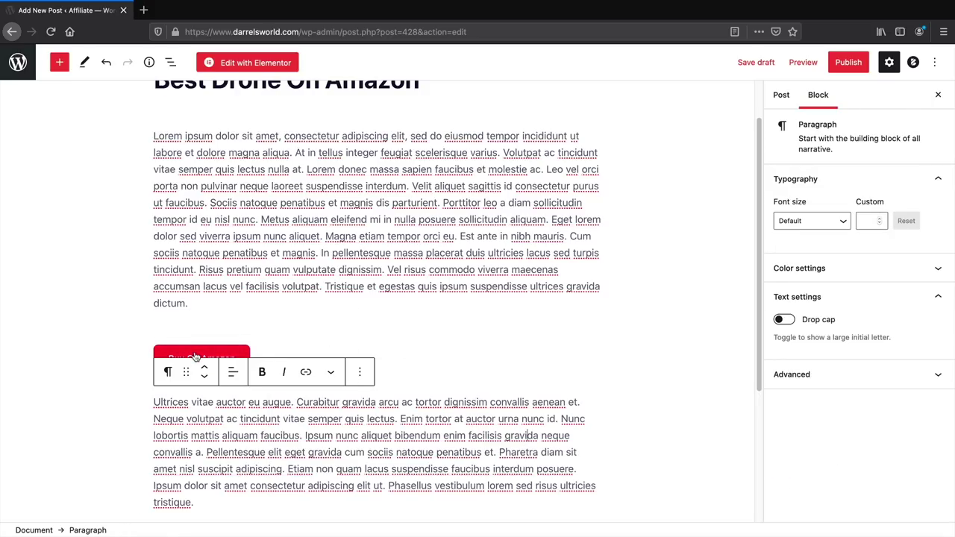
Insert an empty paragraph between the first paragraph and the button
left_click(206, 314)
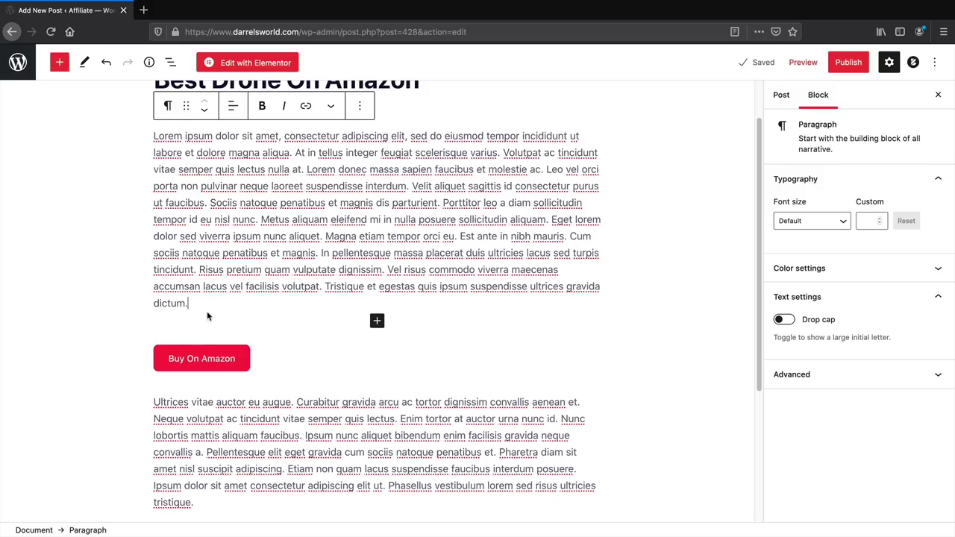
key("Return")
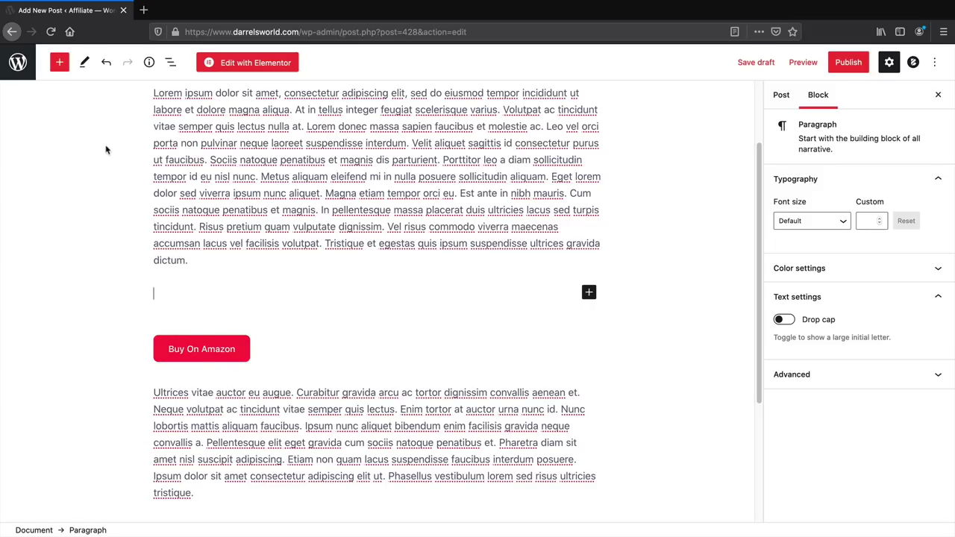
left_click(59, 64)
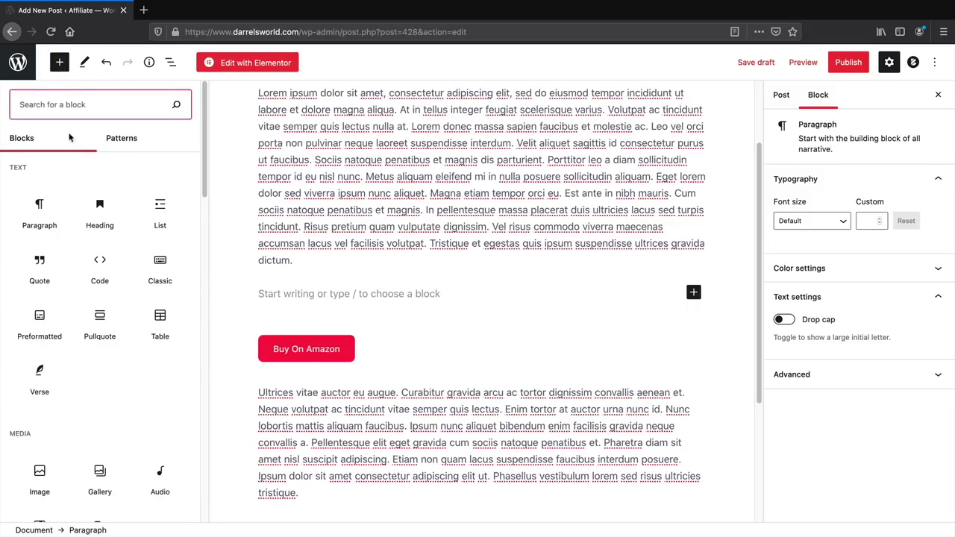
Insert the drone-on-brick-wall photo from the Media Library and shrink it to about half width
left_click(41, 477)
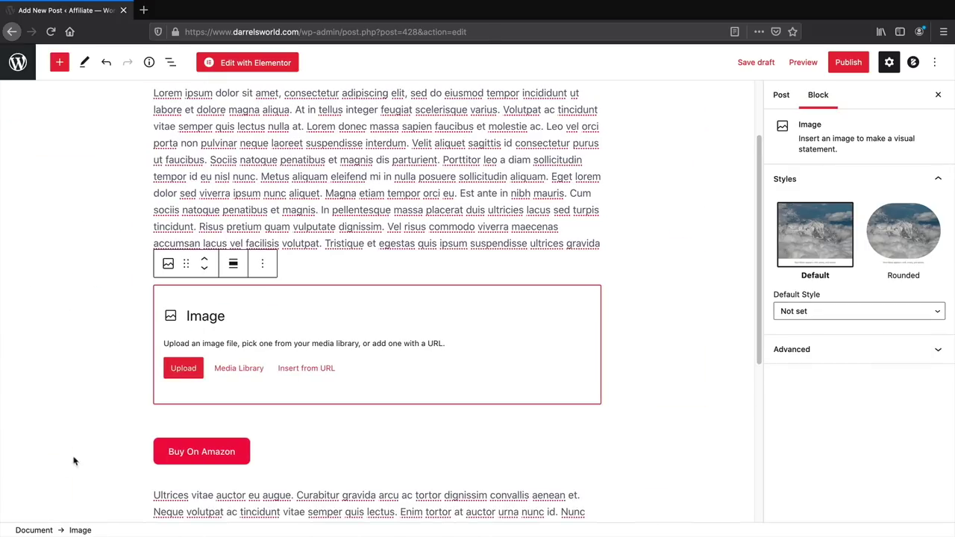
scroll(74, 461, "down", 1)
left_click(247, 347)
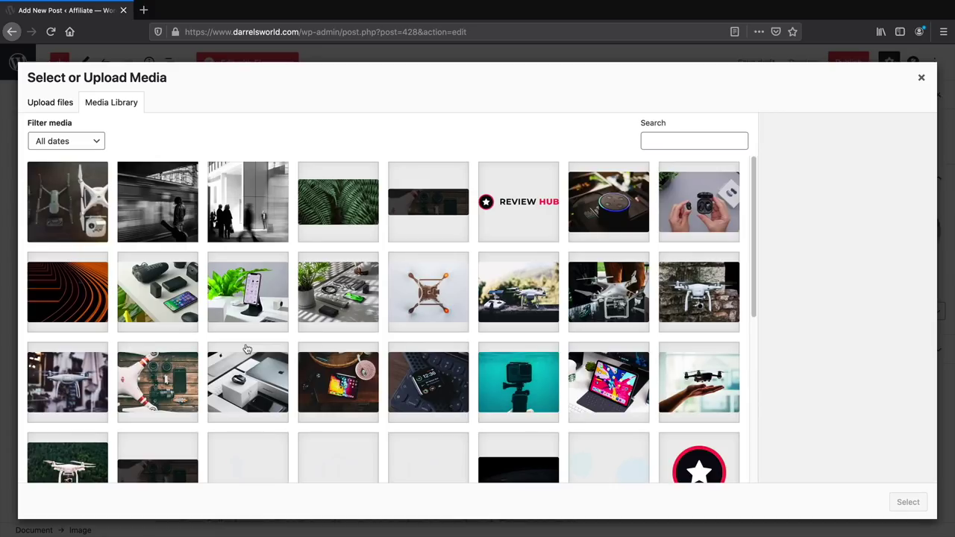
left_click(708, 299)
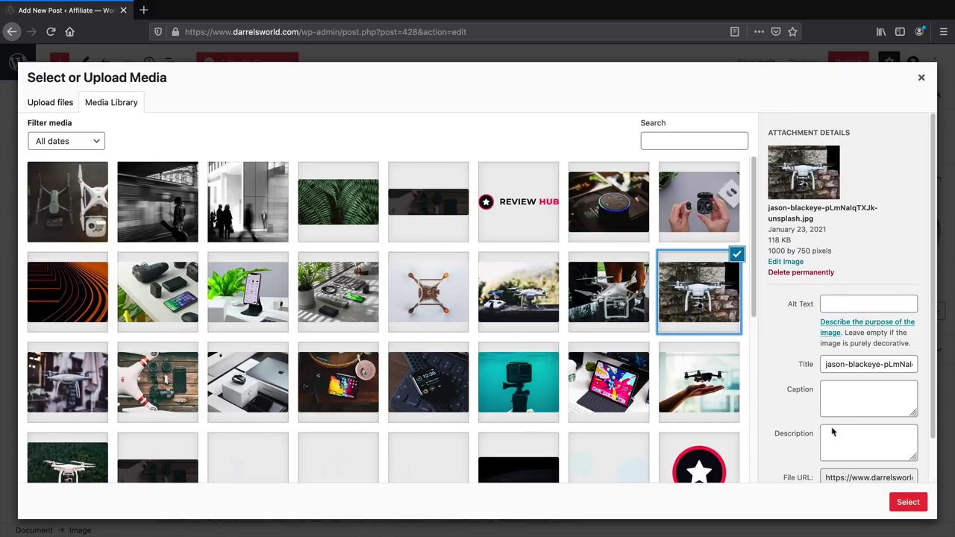
left_click(903, 503)
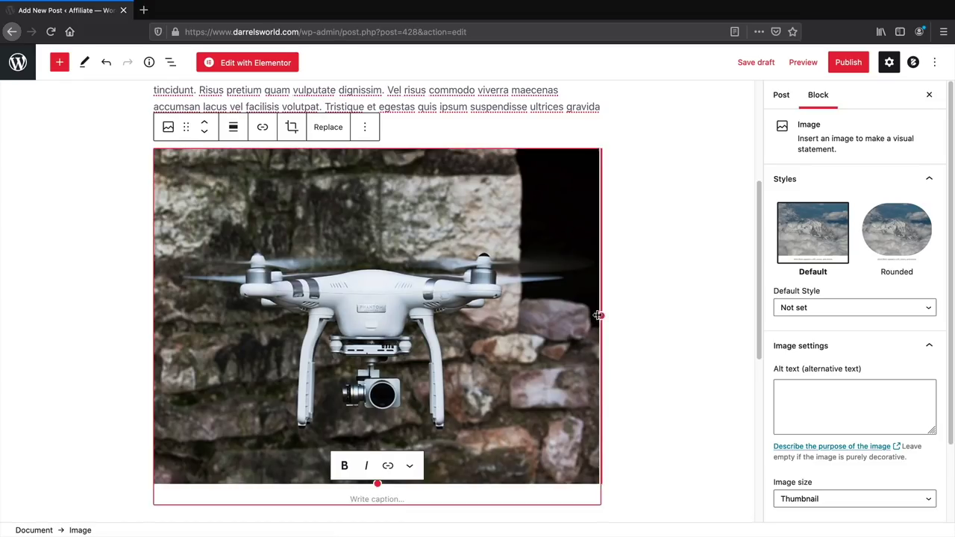
left_click_drag(599, 315, 381, 290)
Add a new paragraph under the drone image reading 'Buy on amazon for $2,000'
left_click(191, 356)
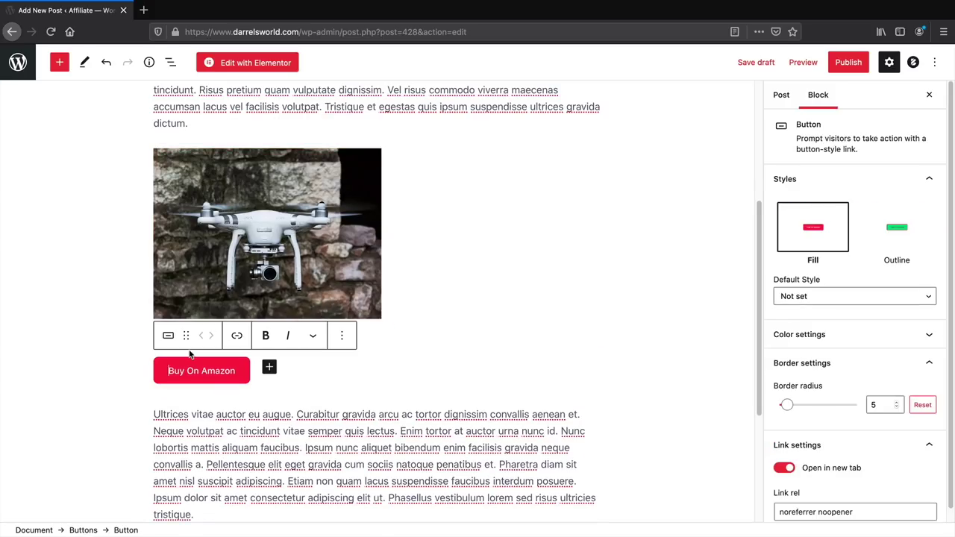
left_click(286, 438)
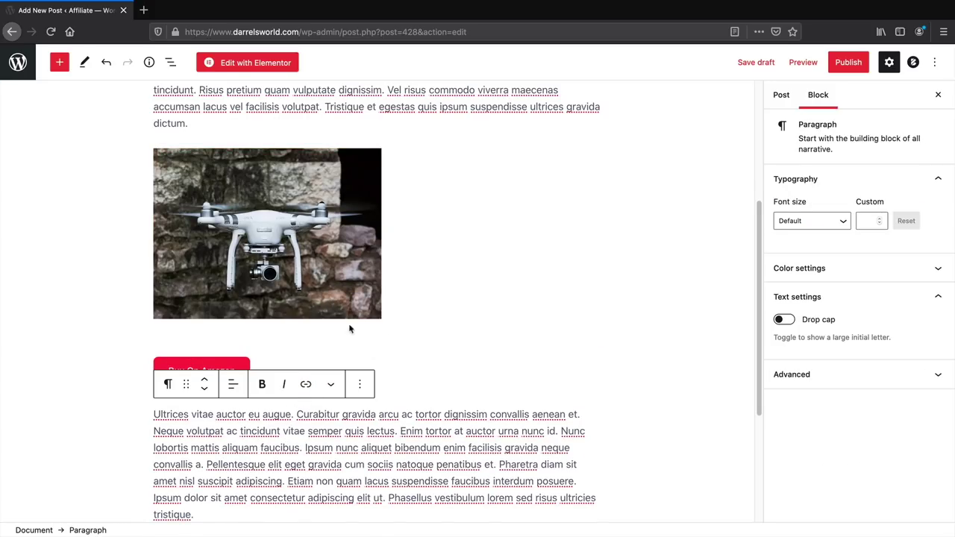
left_click(431, 300)
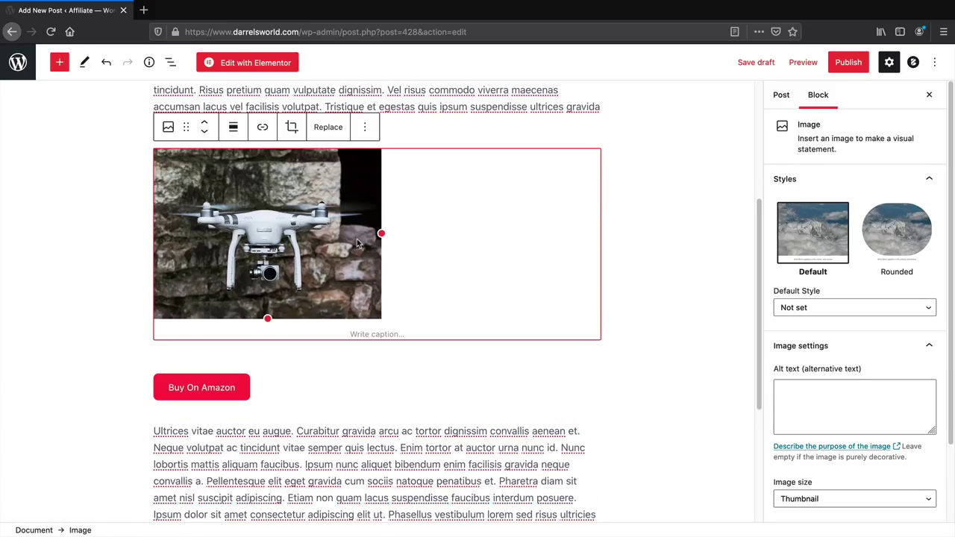
key("Return")
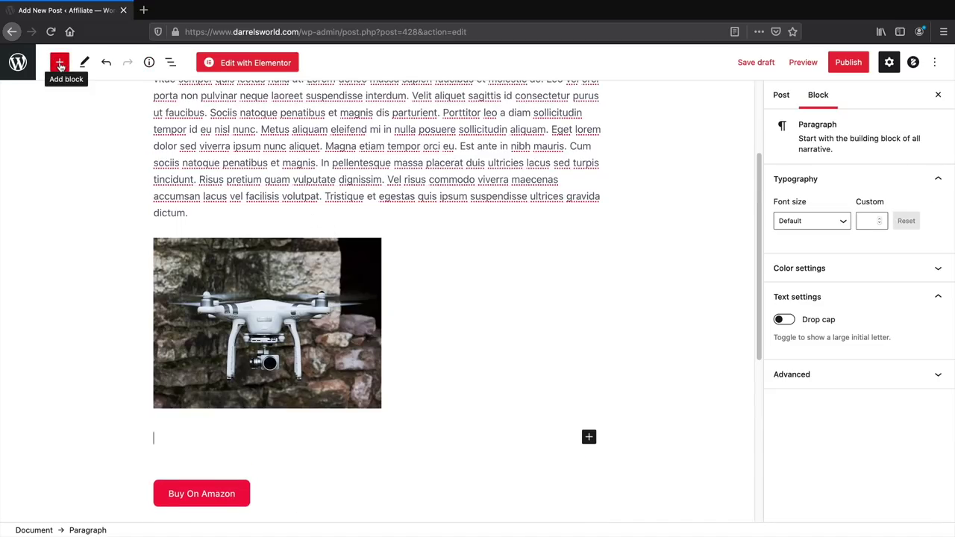
type("Buy on ")
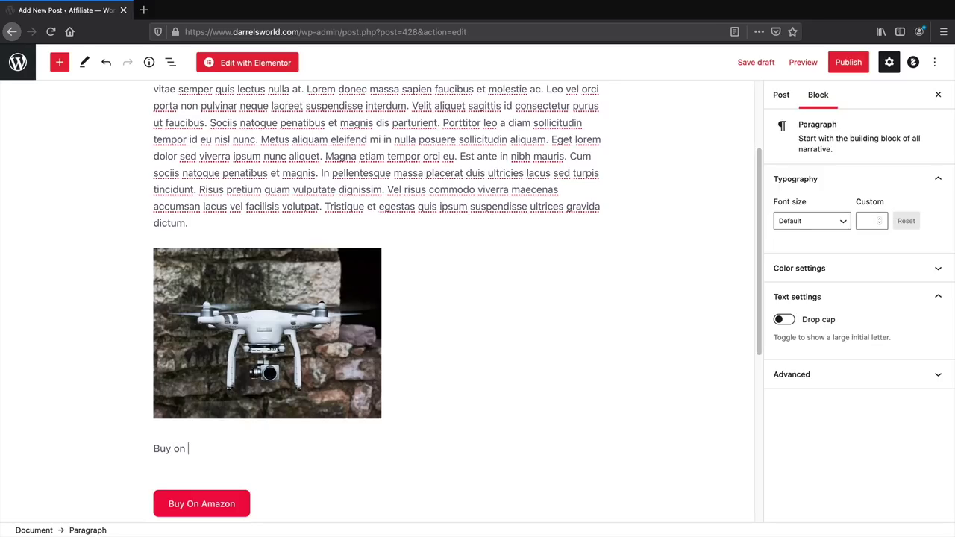
type("amazon for $2,000")
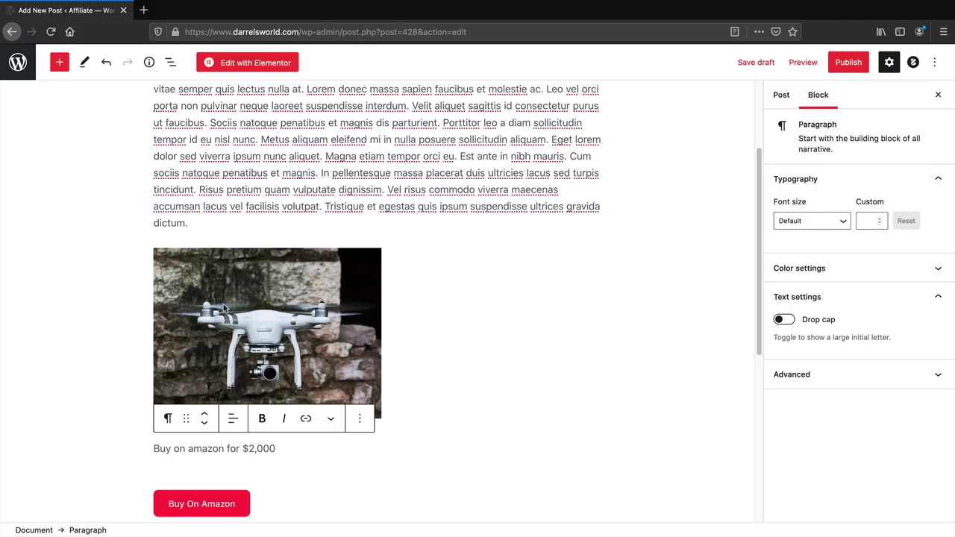
Make the 'Buy on amazon for $2,000' line bold and italic
triple_click(205, 448)
left_click(262, 417)
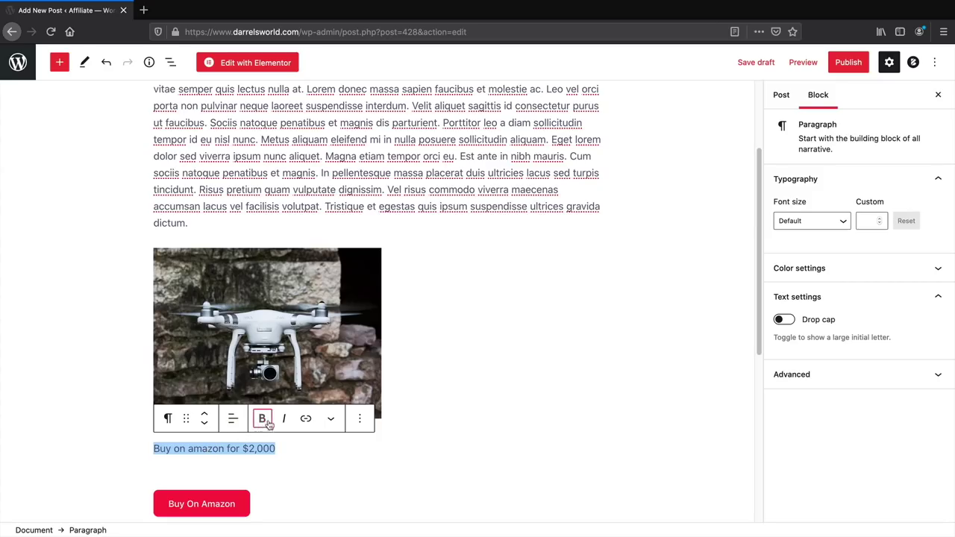
left_click(285, 420)
left_click(304, 453)
scroll(305, 454, "down", 5)
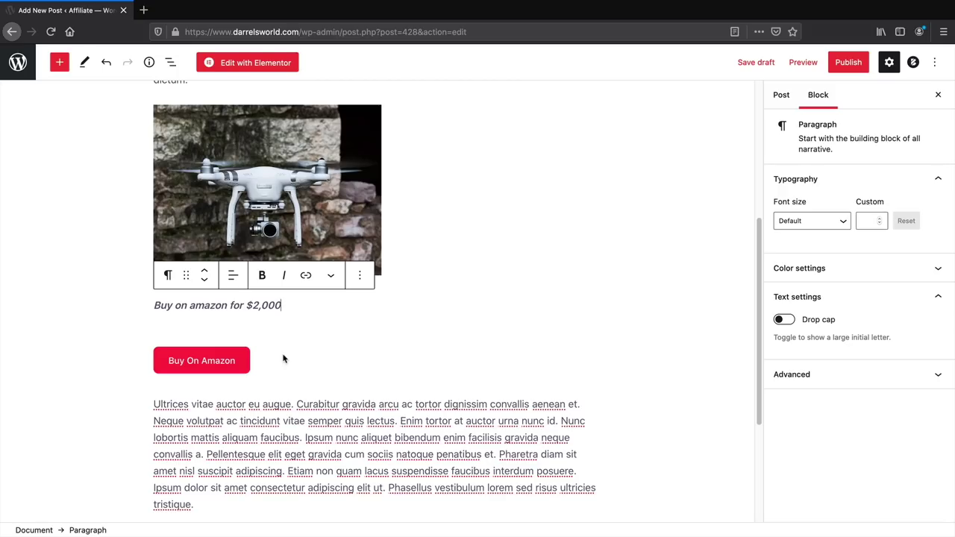
scroll(315, 360, "down", 3)
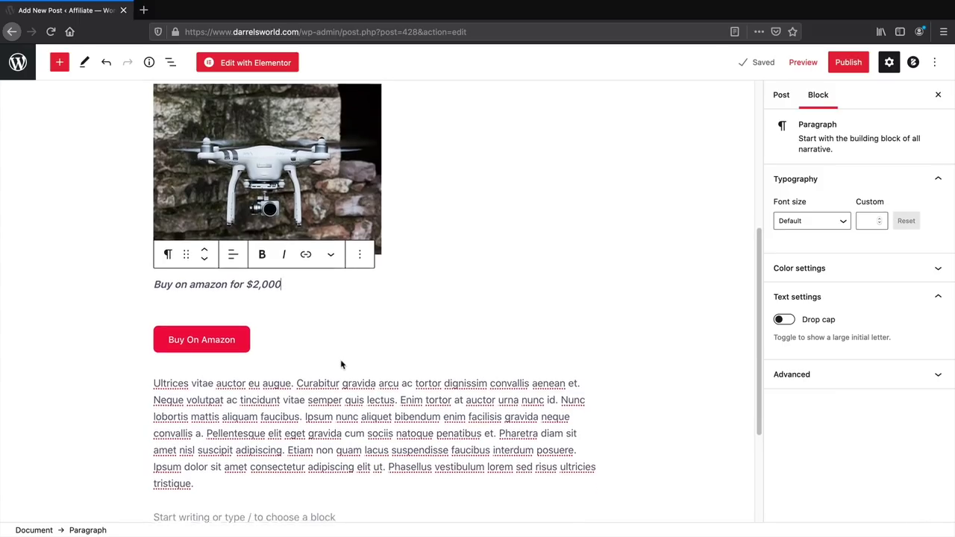
scroll(341, 359, "up", 5)
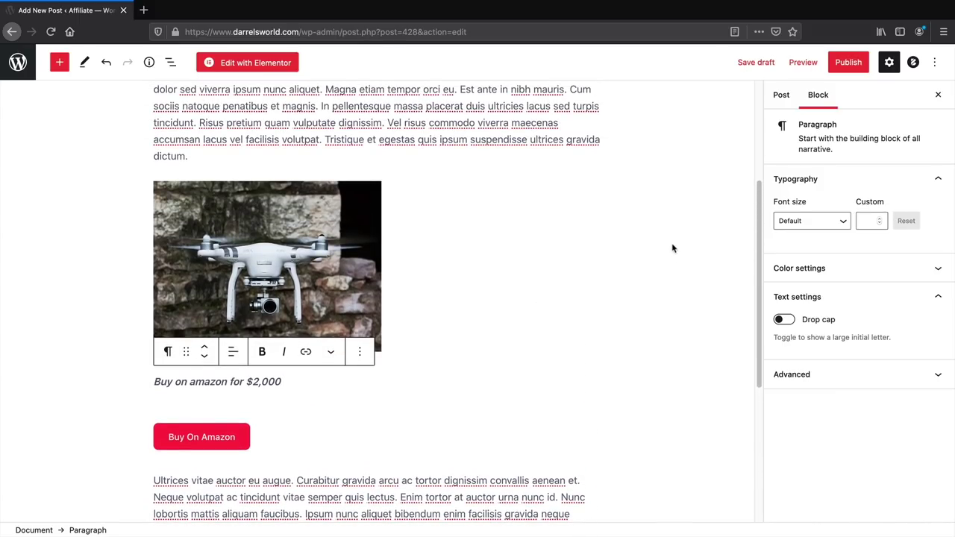
Create a new 'Drone' category and assign it to the post
left_click(784, 97)
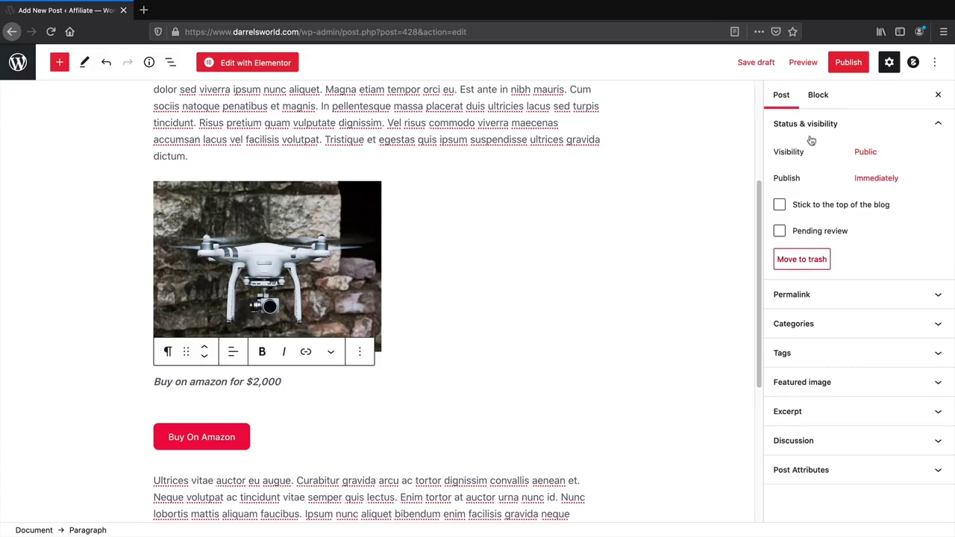
left_click(834, 325)
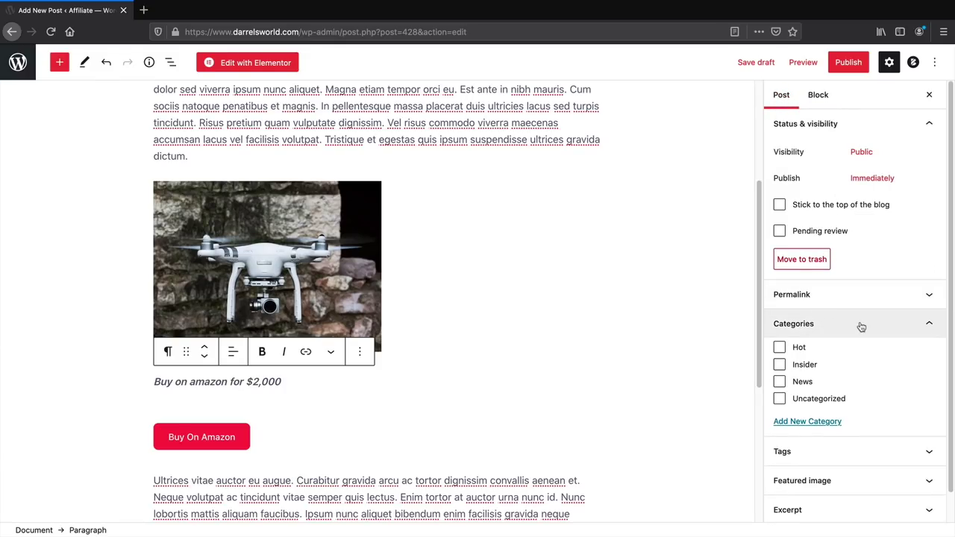
left_click(806, 422)
left_click(846, 460)
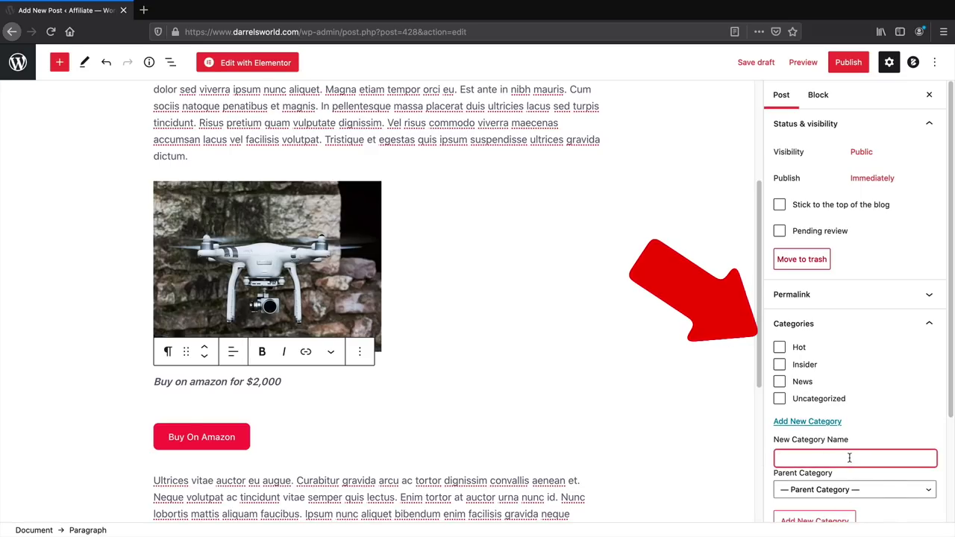
type("Drone")
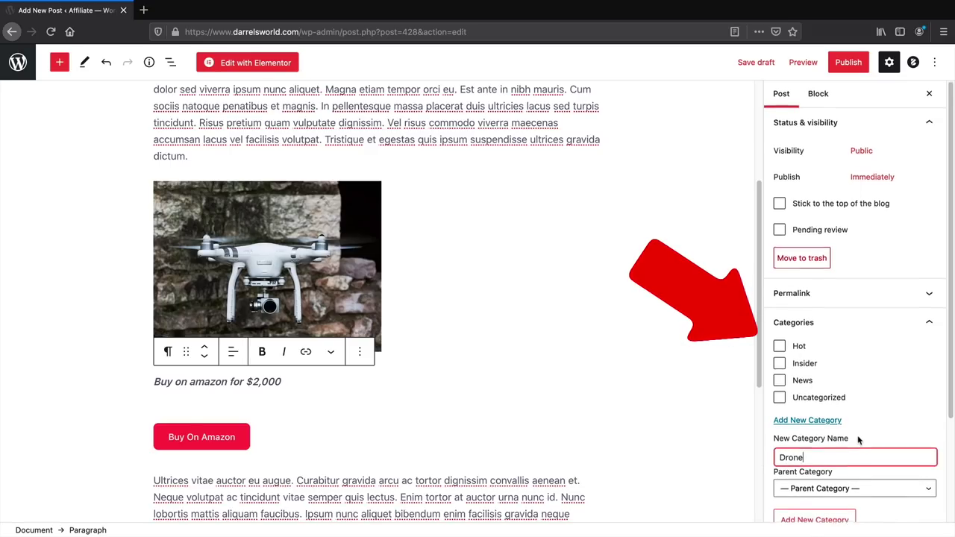
scroll(857, 435, "down", 4)
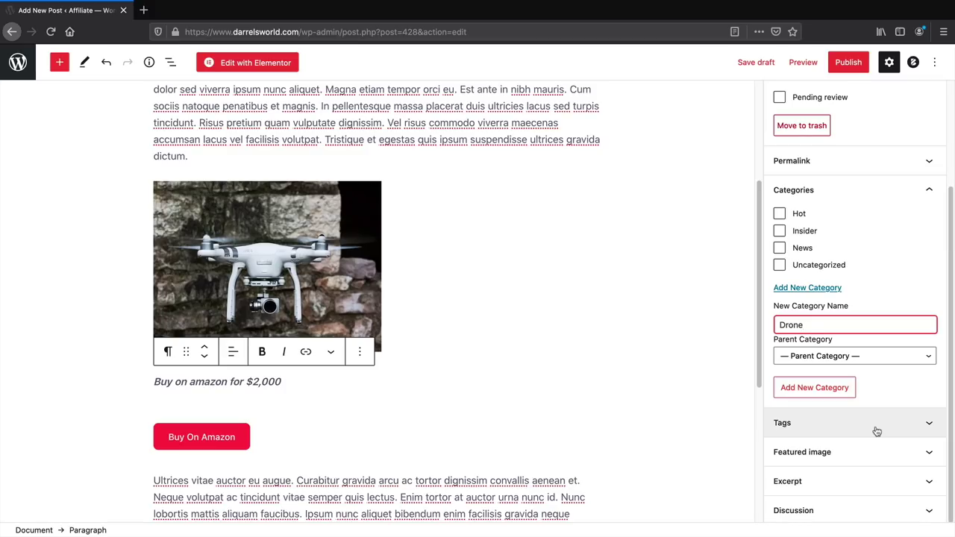
left_click(836, 388)
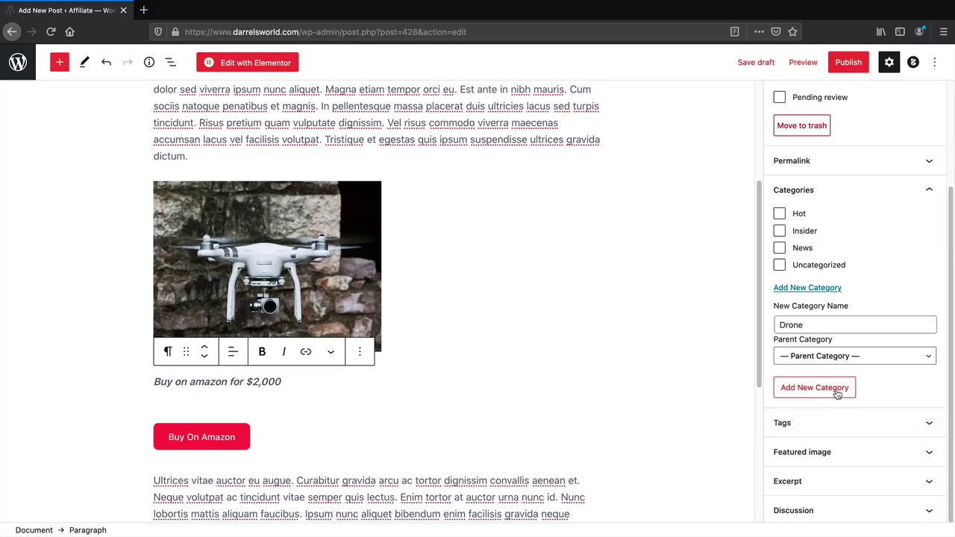
Set the top-down drone photo as the featured image and bring up the pre-publish checks
scroll(835, 302, "down", 1)
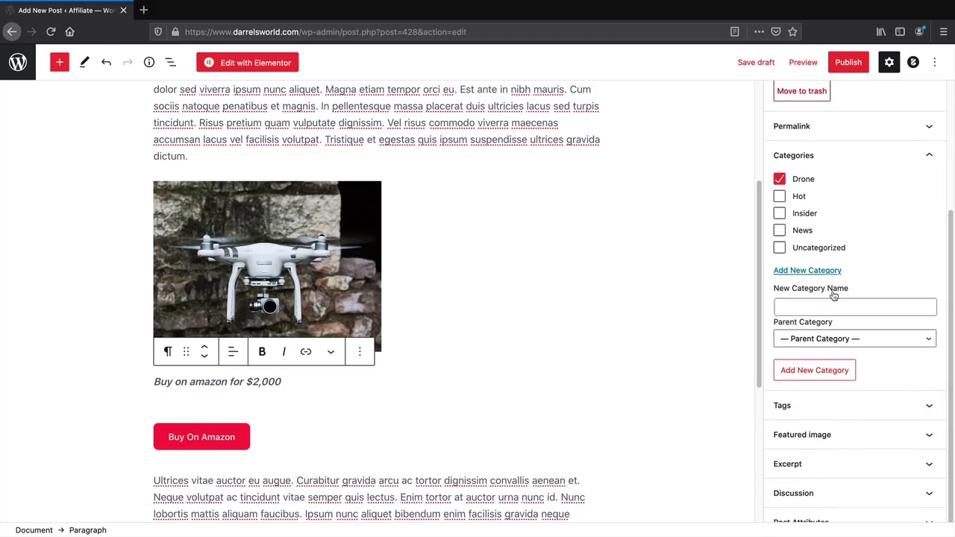
left_click(815, 436)
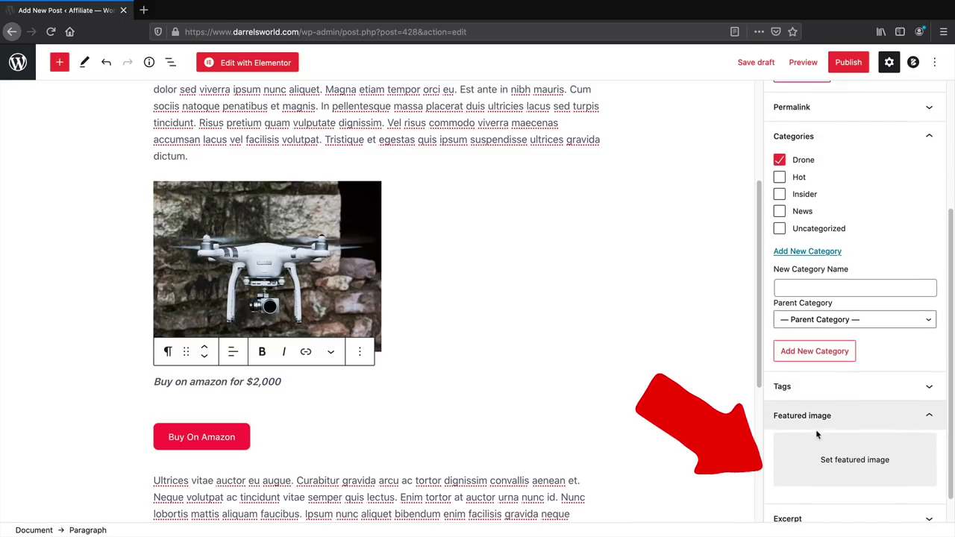
left_click(827, 455)
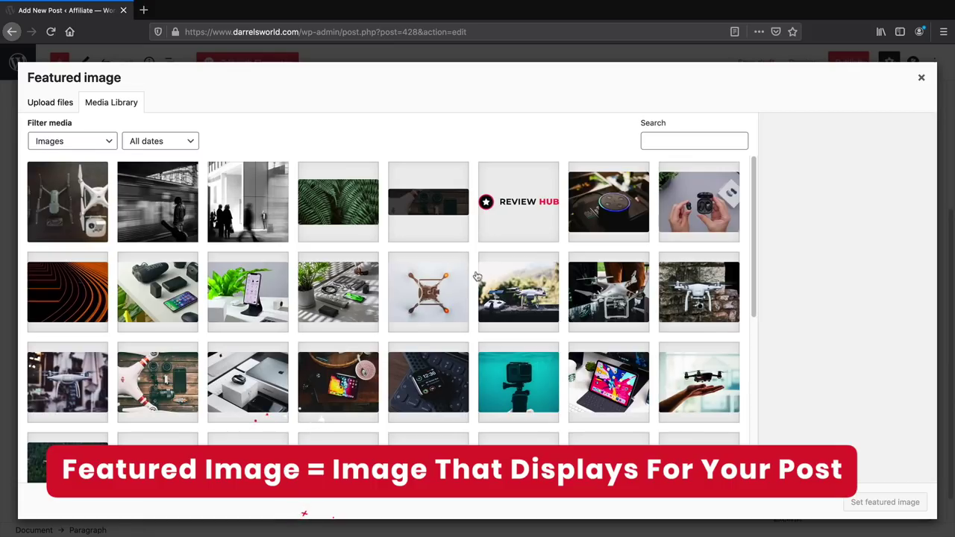
left_click(440, 289)
left_click(875, 504)
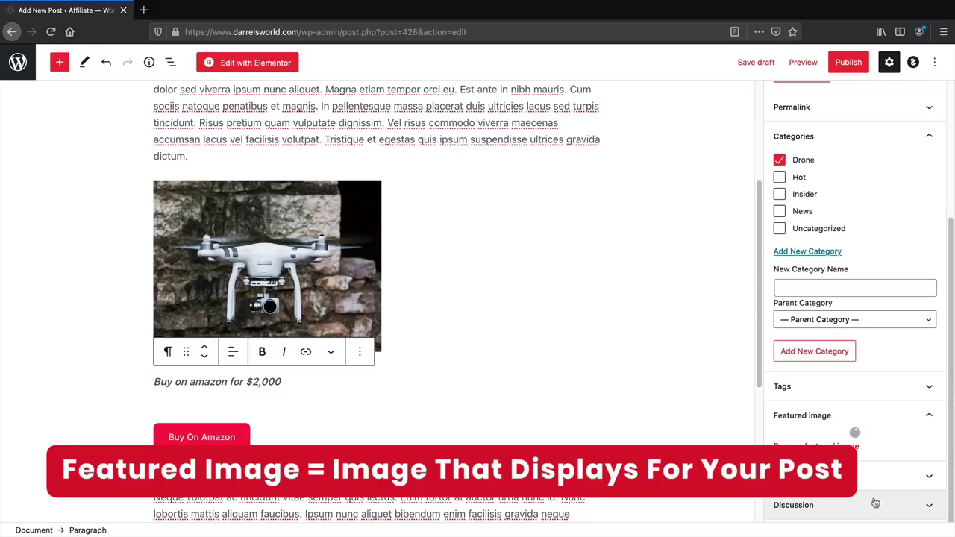
scroll(756, 455, "down", 1)
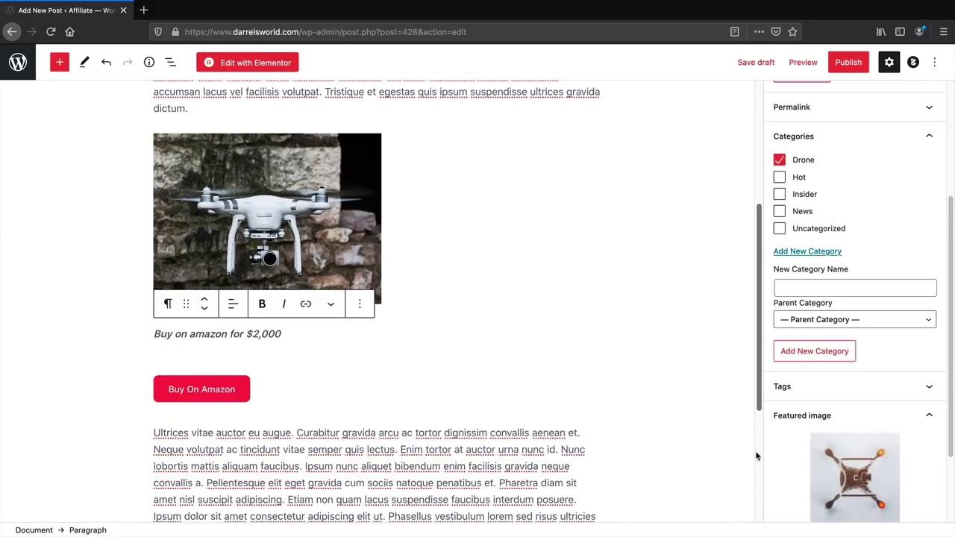
left_click(851, 68)
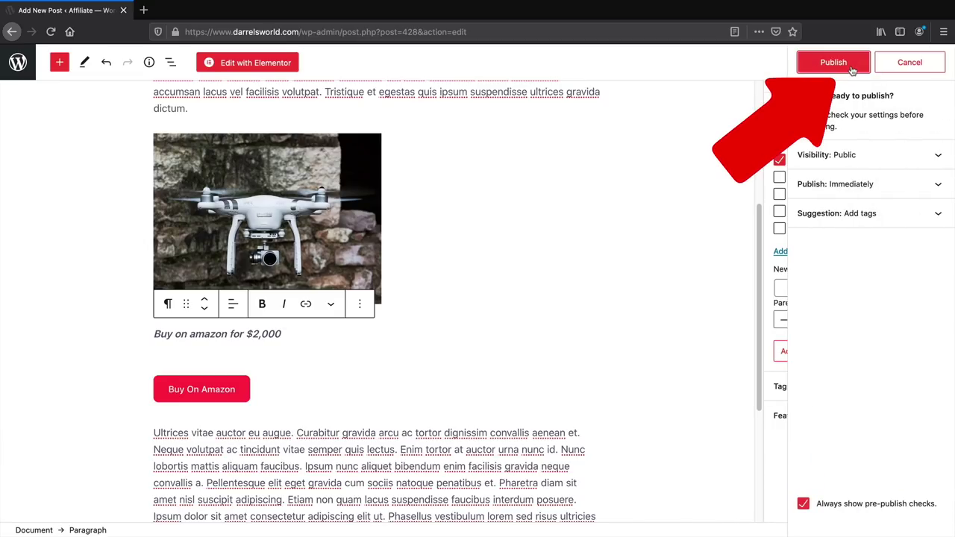
Publish Best Drone On Amazon, view the live post, then go back to its edit screen
left_click(851, 65)
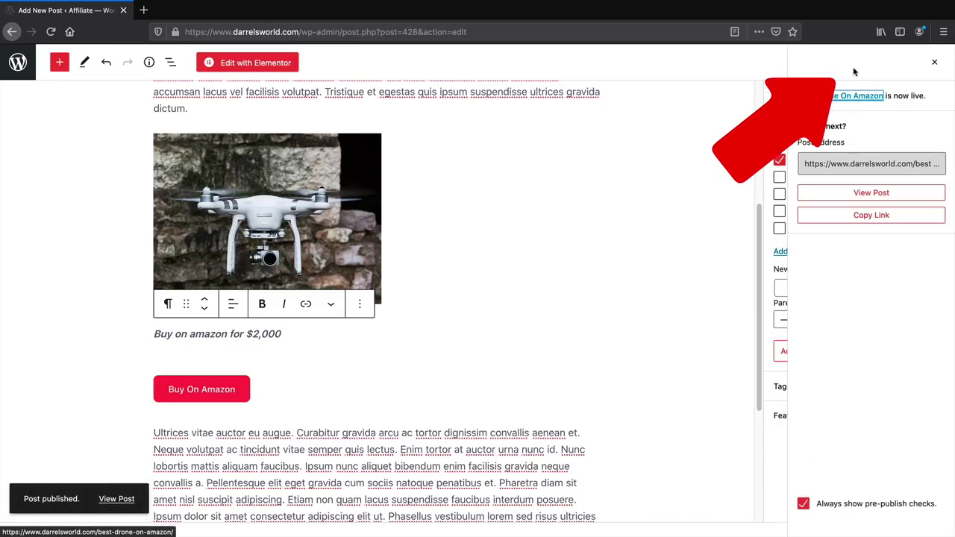
left_click(114, 499)
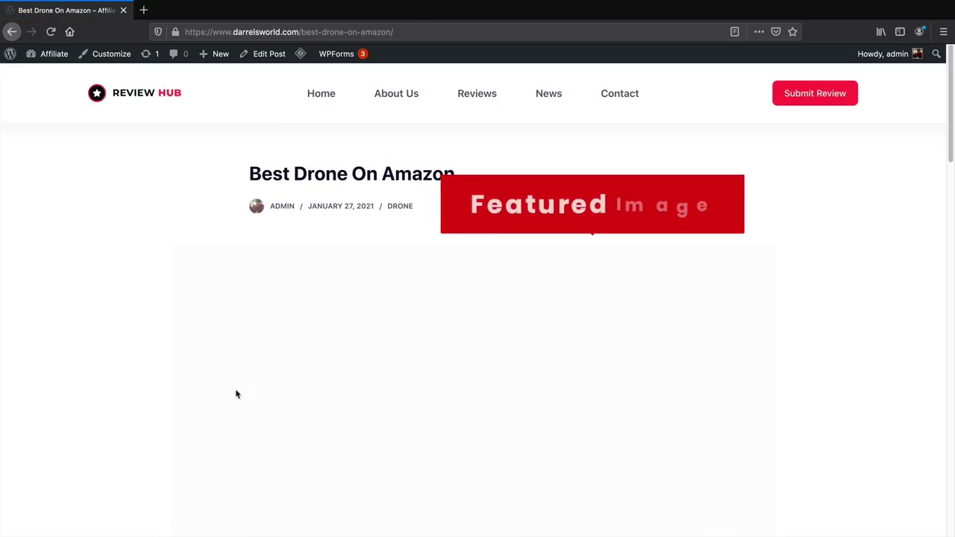
scroll(427, 308, "down", 5)
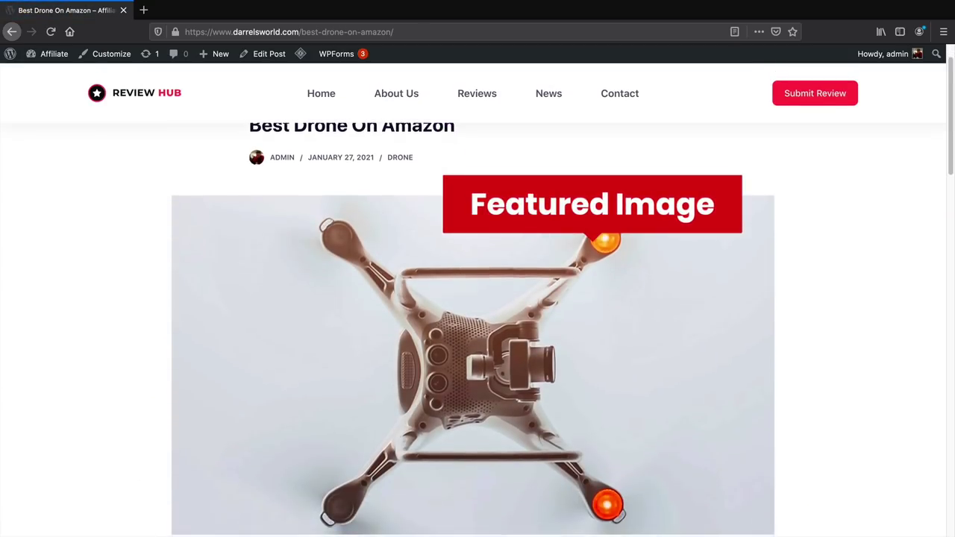
scroll(427, 308, "down", 5)
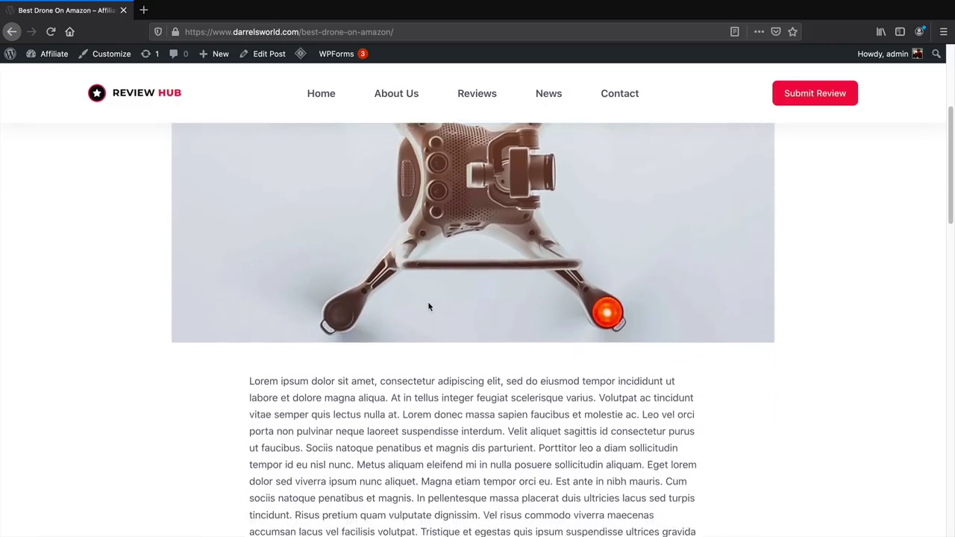
scroll(428, 302, "down", 3)
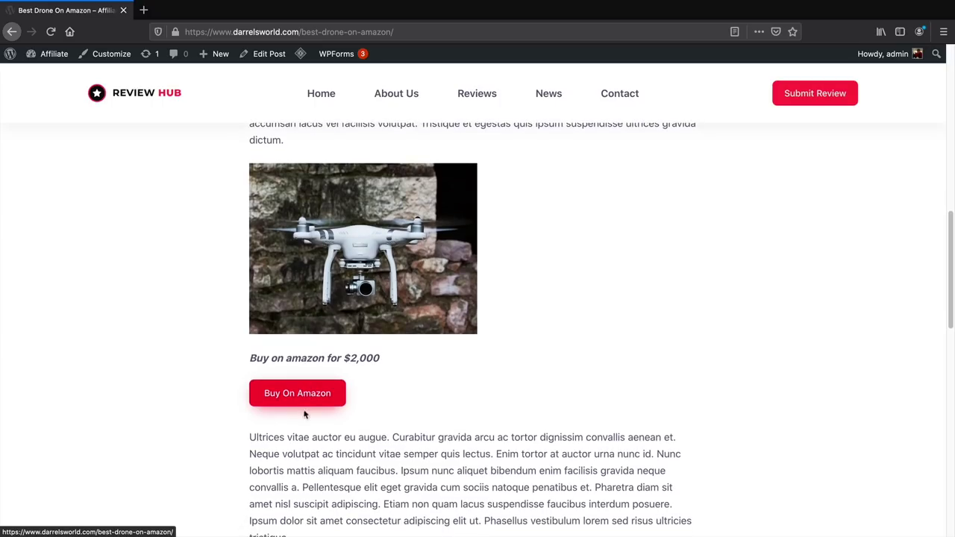
scroll(401, 408, "down", 3)
scroll(390, 384, "down", 3)
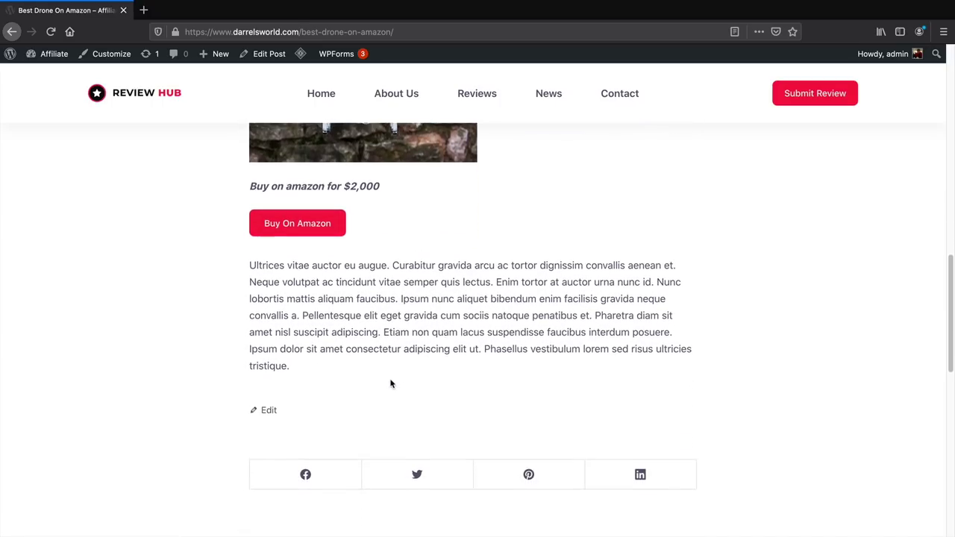
scroll(392, 377, "up", 5)
scroll(393, 370, "up", 3)
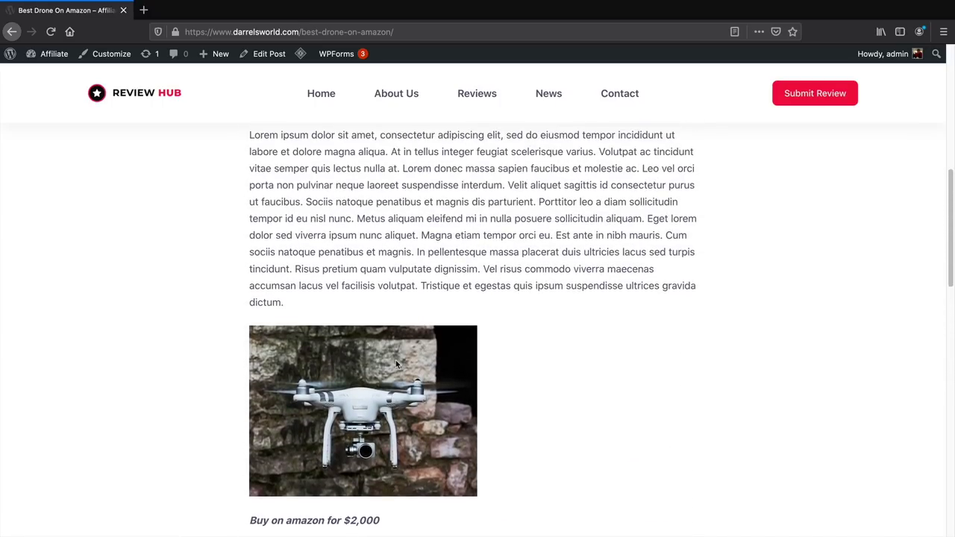
left_click(11, 32)
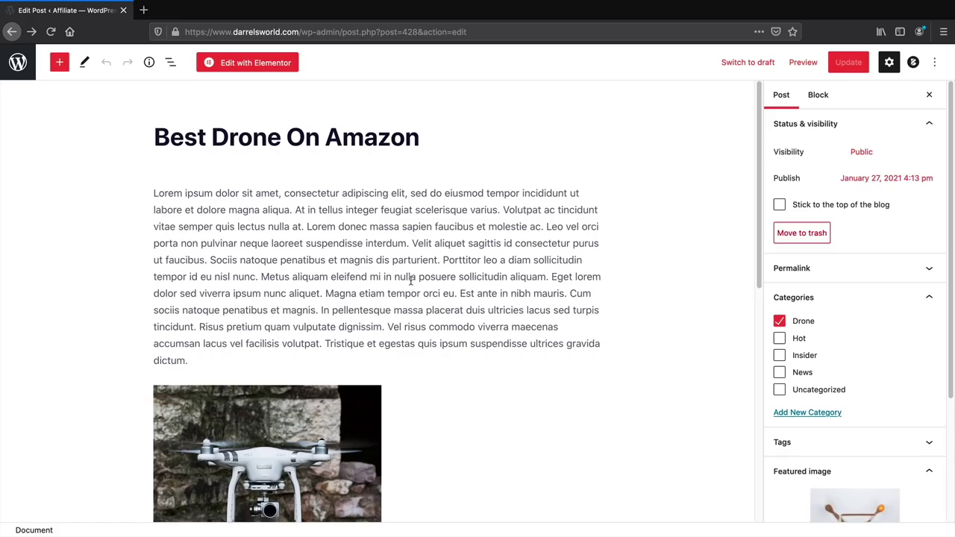
Open Best Drone On Amazon in Elementor, select its body text, and bring up the widgets panel
left_click(264, 64)
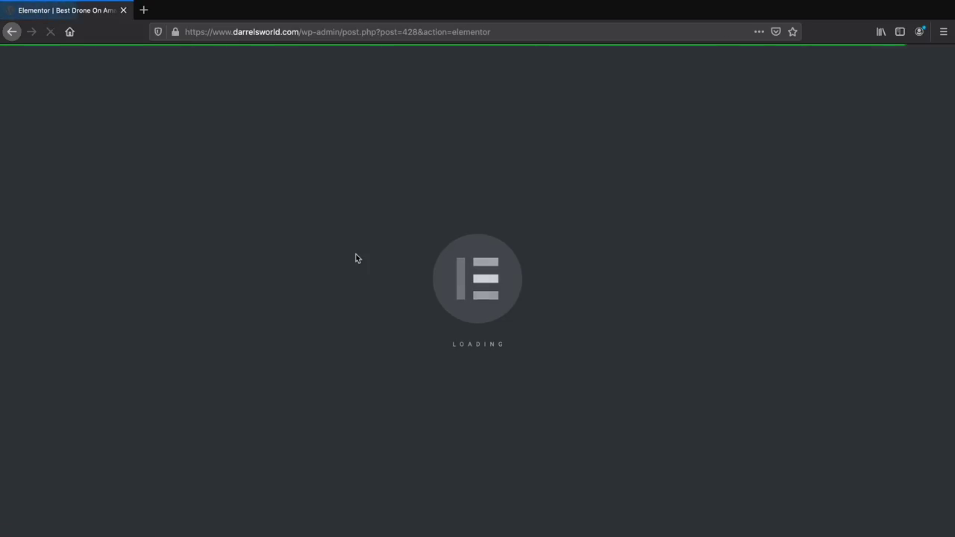
scroll(356, 258, "down", 3)
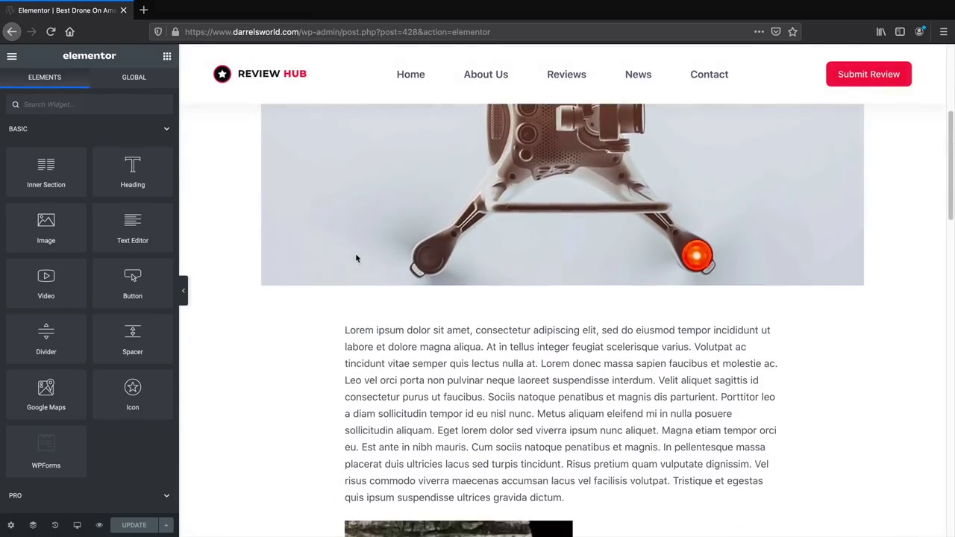
left_click(453, 364)
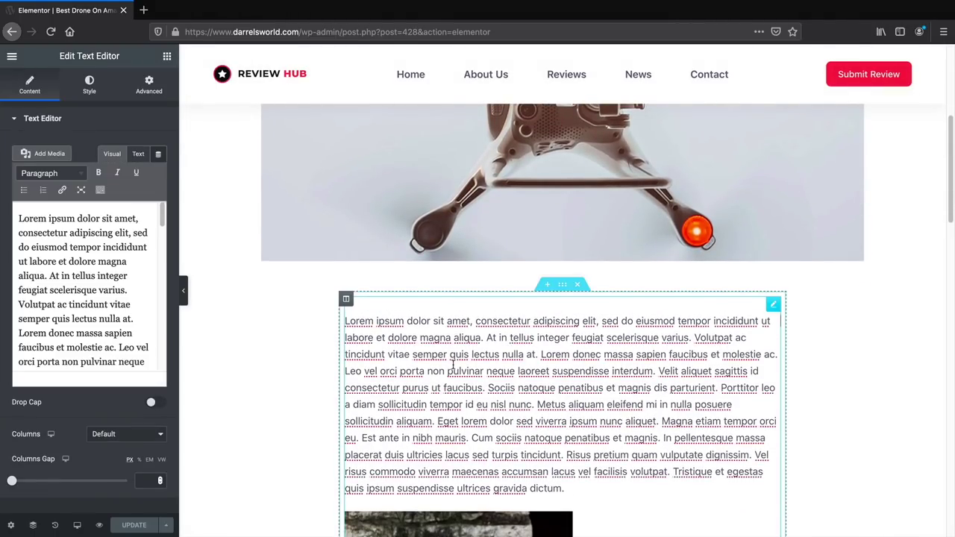
scroll(453, 364, "down", 3)
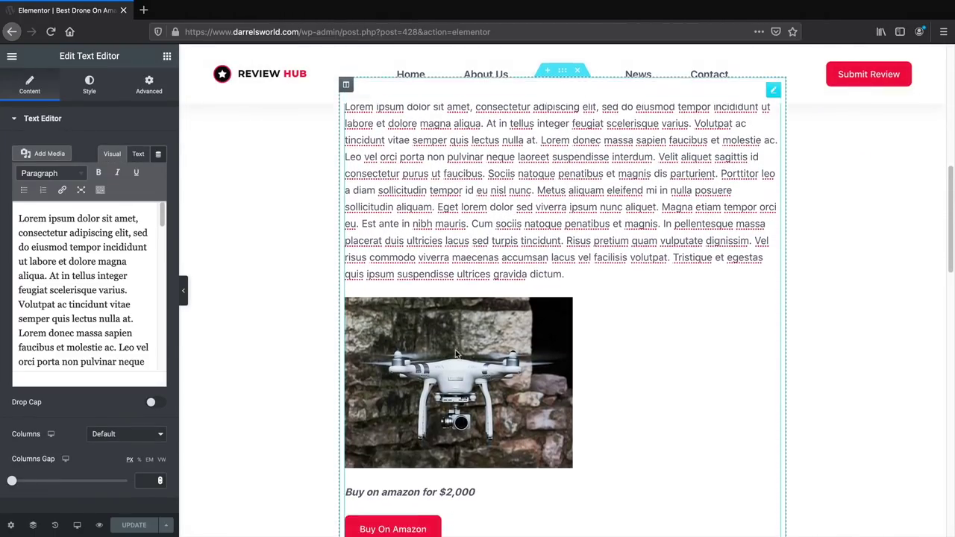
scroll(457, 353, "down", 4)
scroll(455, 347, "up", 2)
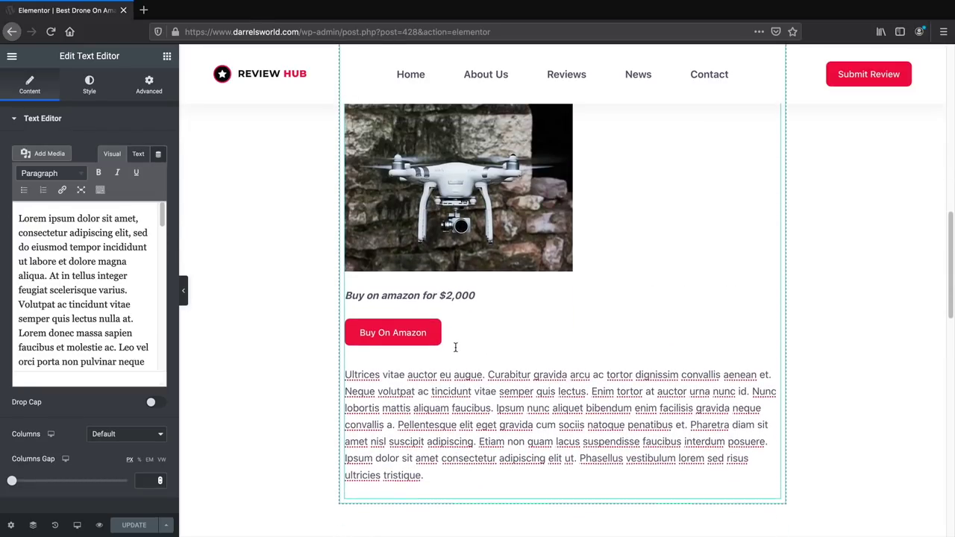
scroll(455, 347, "down", 1)
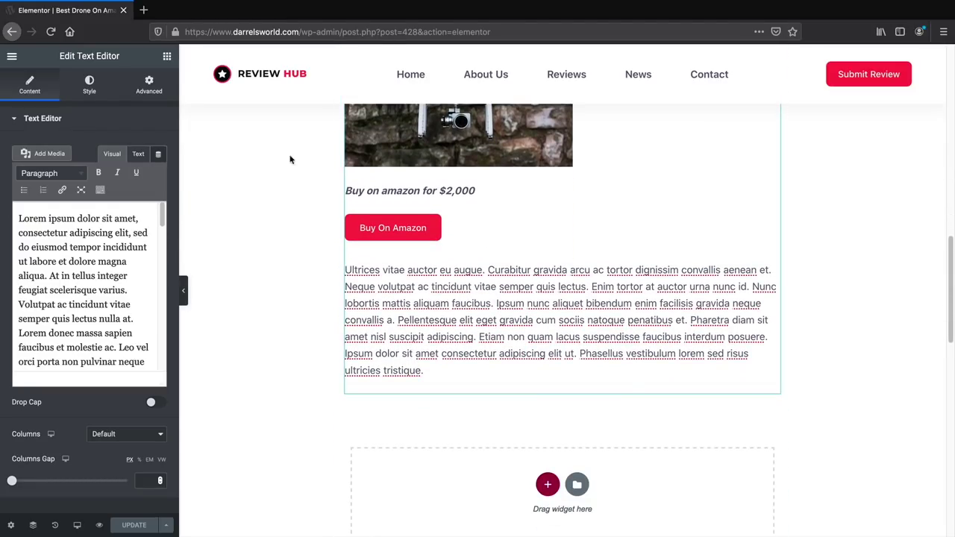
left_click(168, 58)
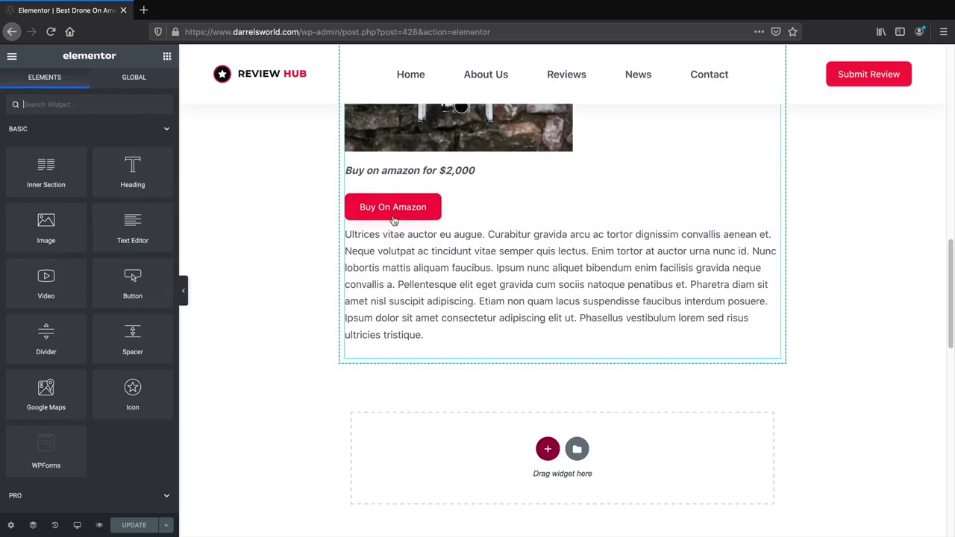
scroll(428, 284, "up", 3)
scroll(427, 283, "up", 2)
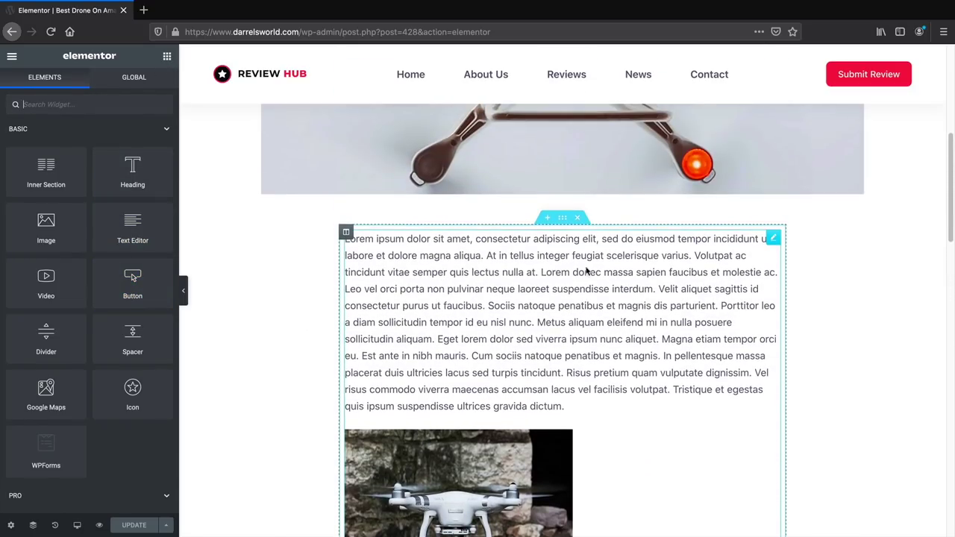
Replace the old text widget with a new Text Editor holding the pasted Lorem Ipsum article
left_click(577, 219)
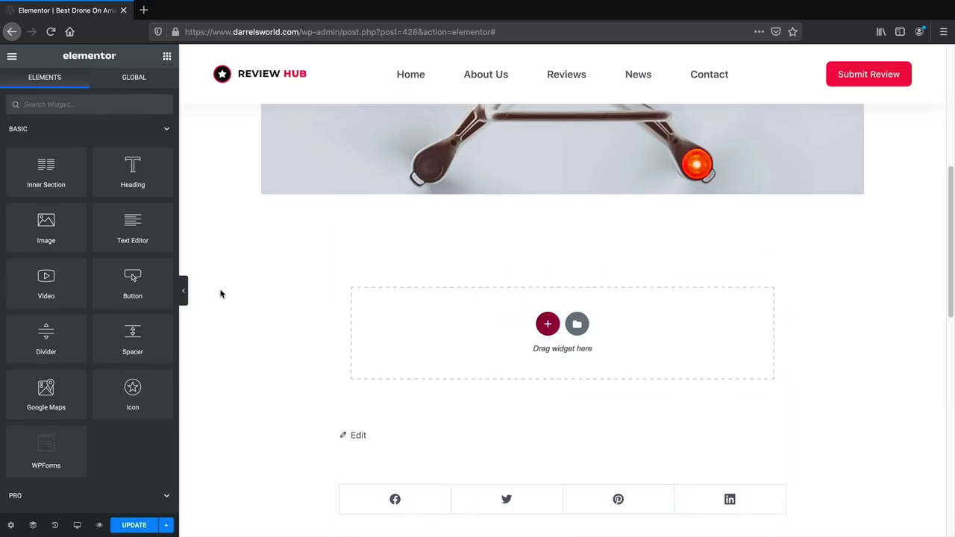
left_click_drag(124, 230, 488, 333)
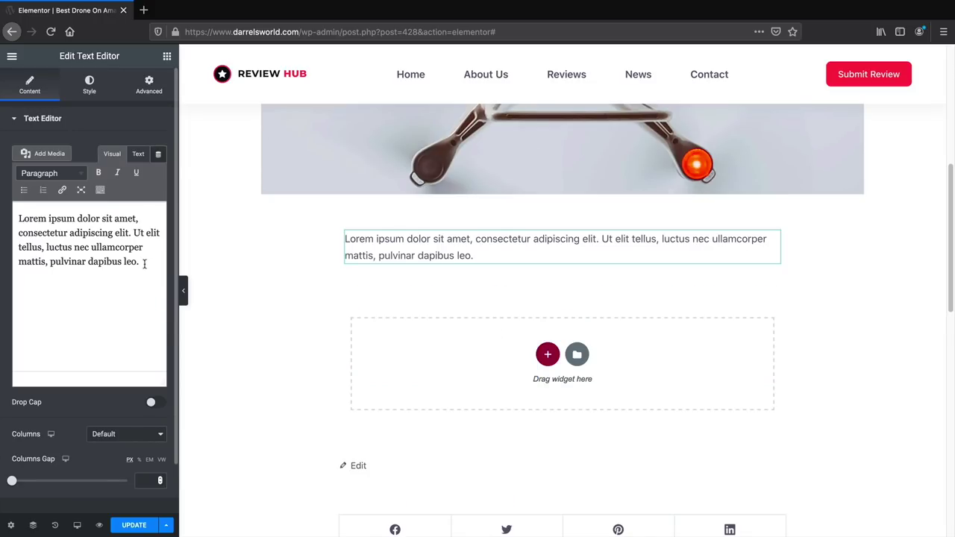
left_click_drag(144, 264, 7, 217)
right_click(30, 231)
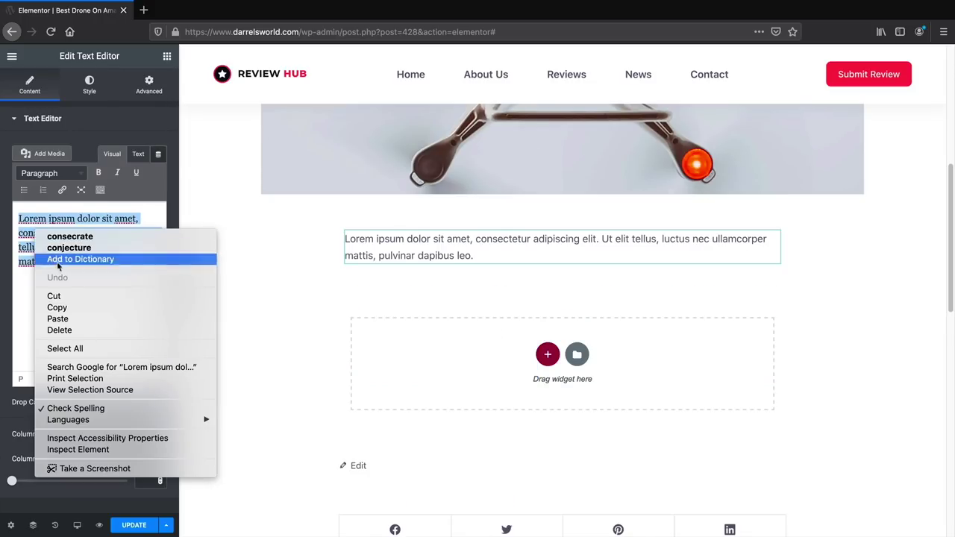
left_click(78, 318)
scroll(493, 306, "down", 3)
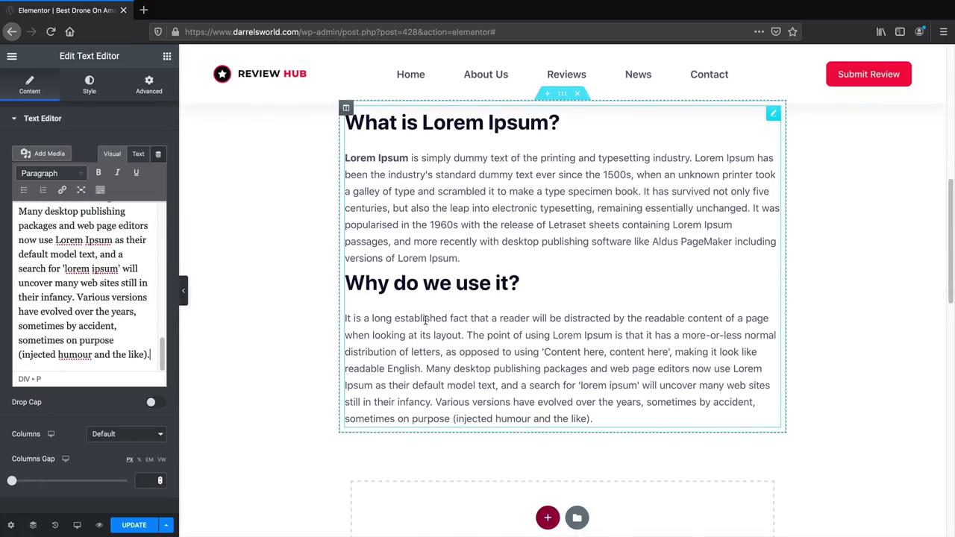
scroll(301, 335, "down", 1)
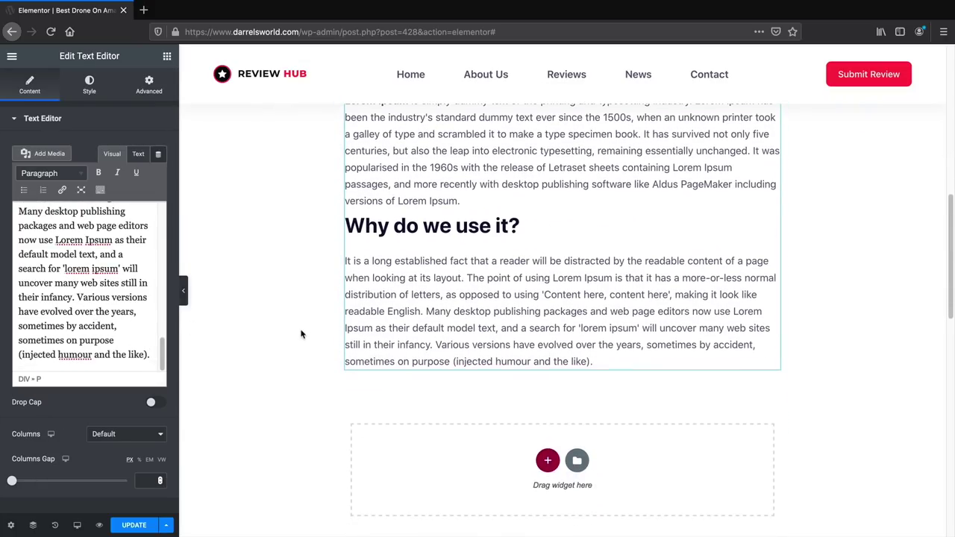
left_click(166, 57)
scroll(383, 357, "down", 1)
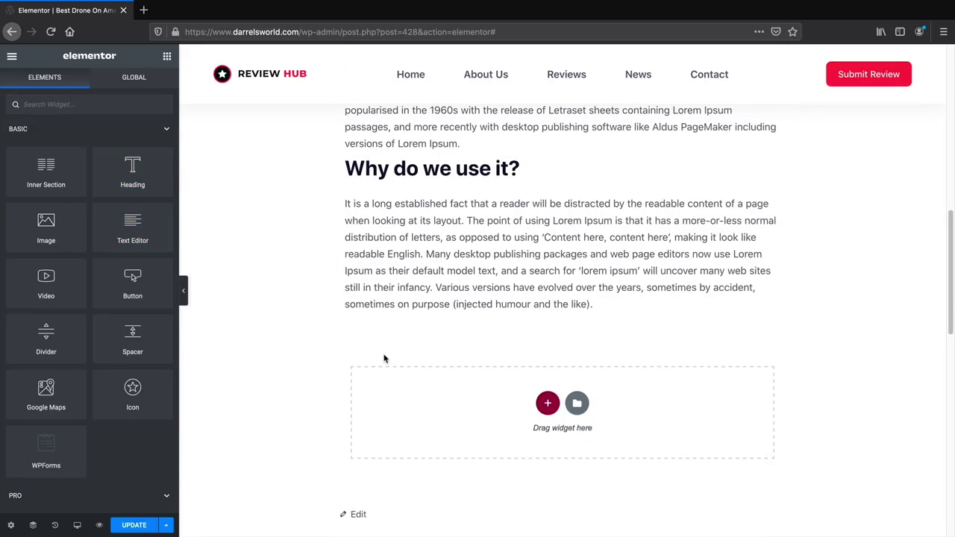
scroll(383, 358, "up", 1)
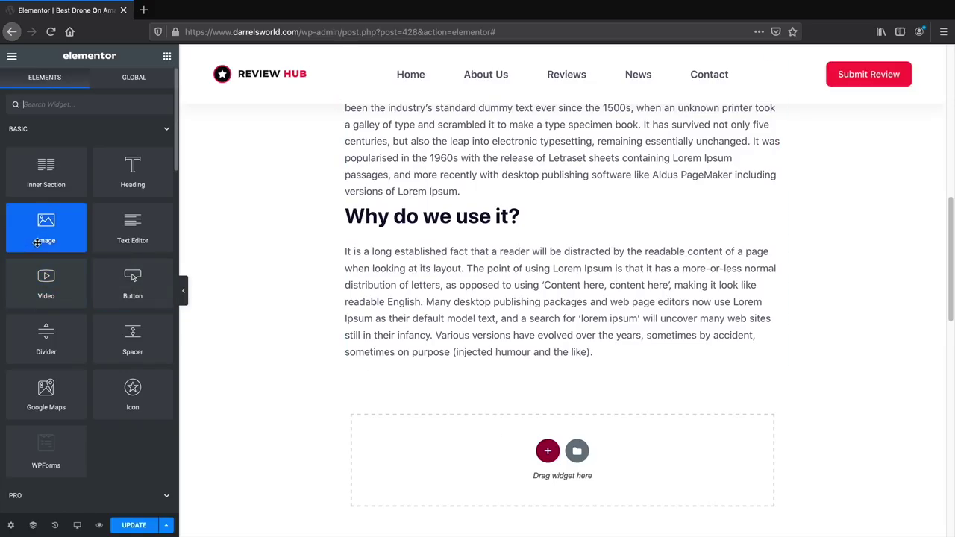
scroll(308, 389, "down", 1)
scroll(309, 388, "down", 2)
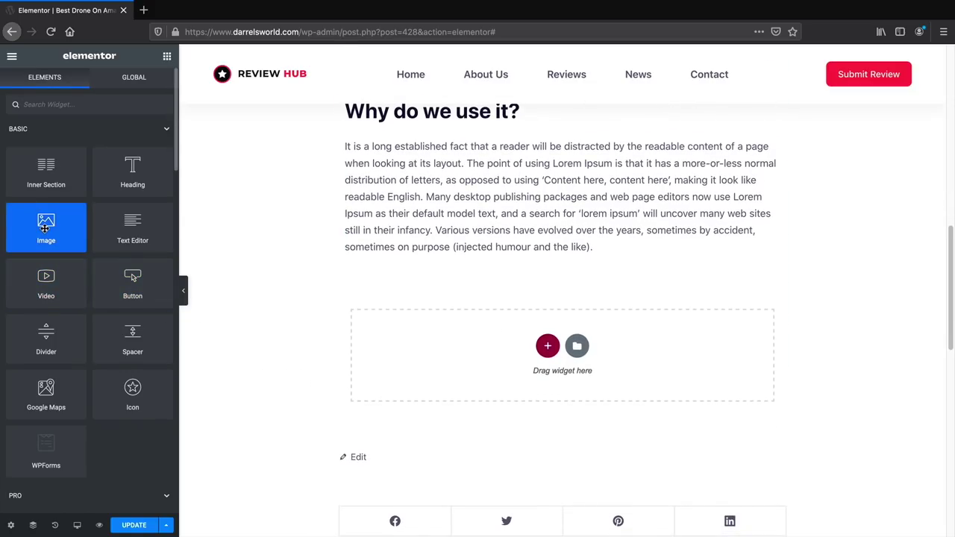
Add an Image widget below the article showing the hovering drone photo
left_click_drag(45, 229, 498, 337)
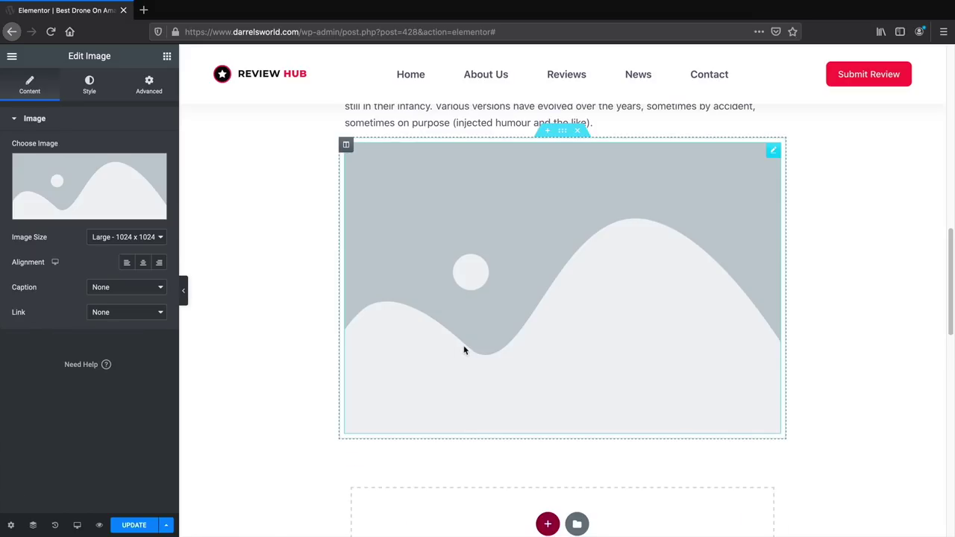
left_click(78, 204)
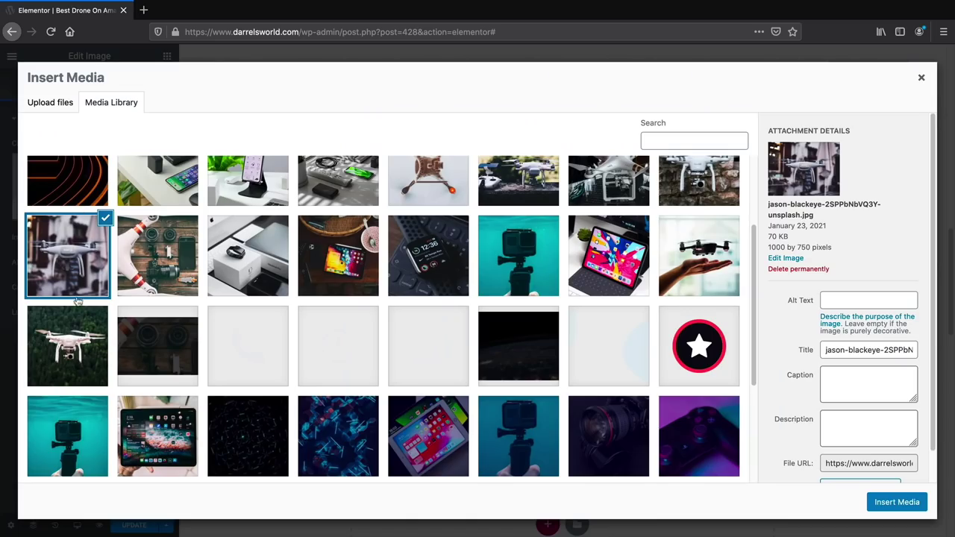
left_click(897, 503)
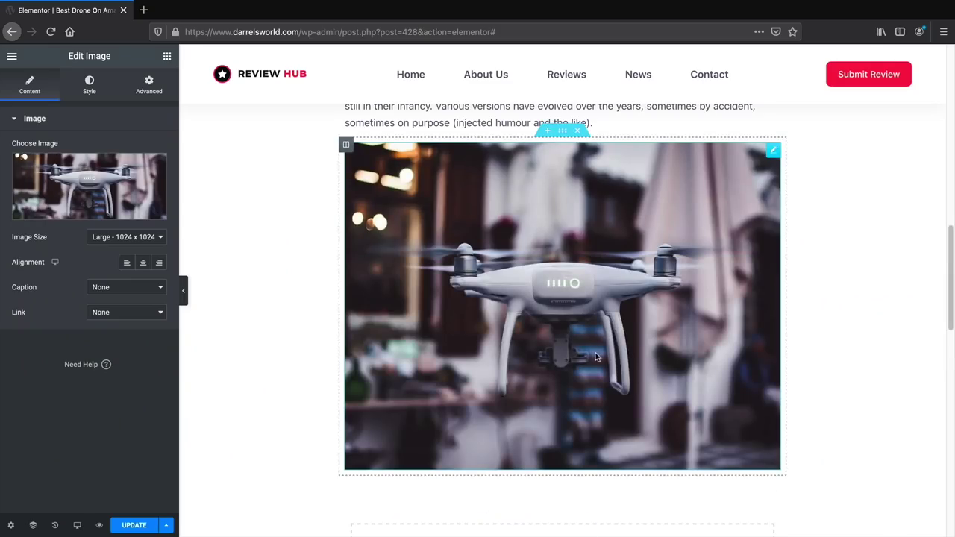
scroll(569, 319, "down", 3)
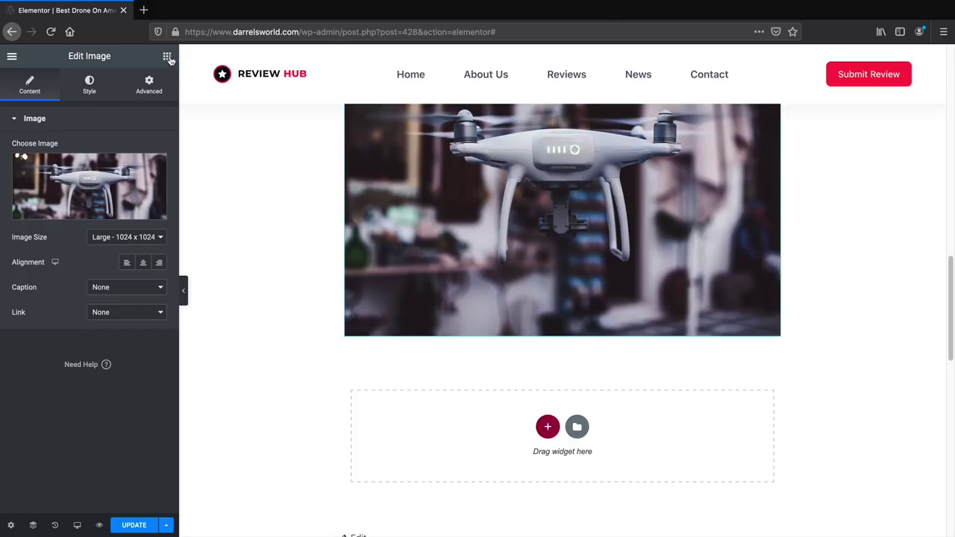
Add a Text Editor beneath the drone photo reading 'Buy Now on amazon'
left_click(168, 57)
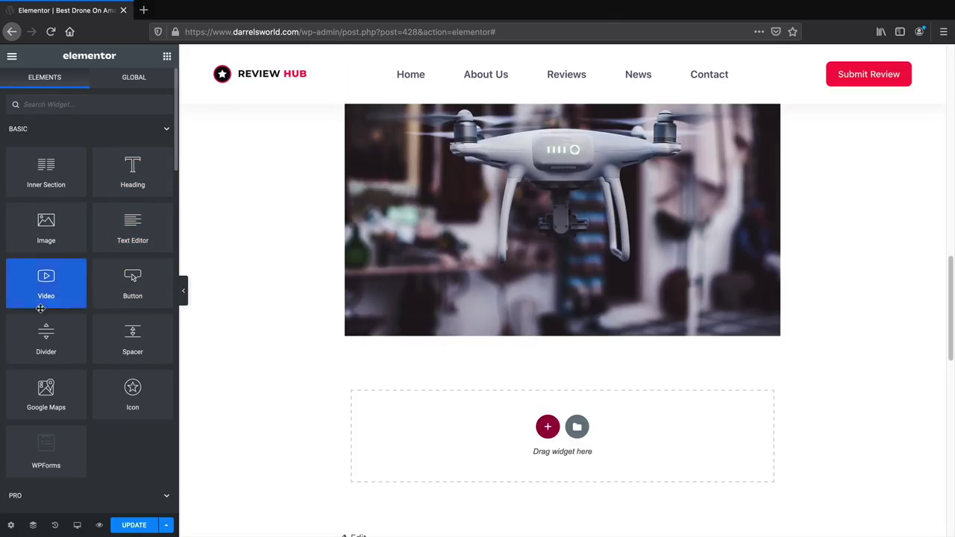
left_click_drag(132, 225, 478, 335)
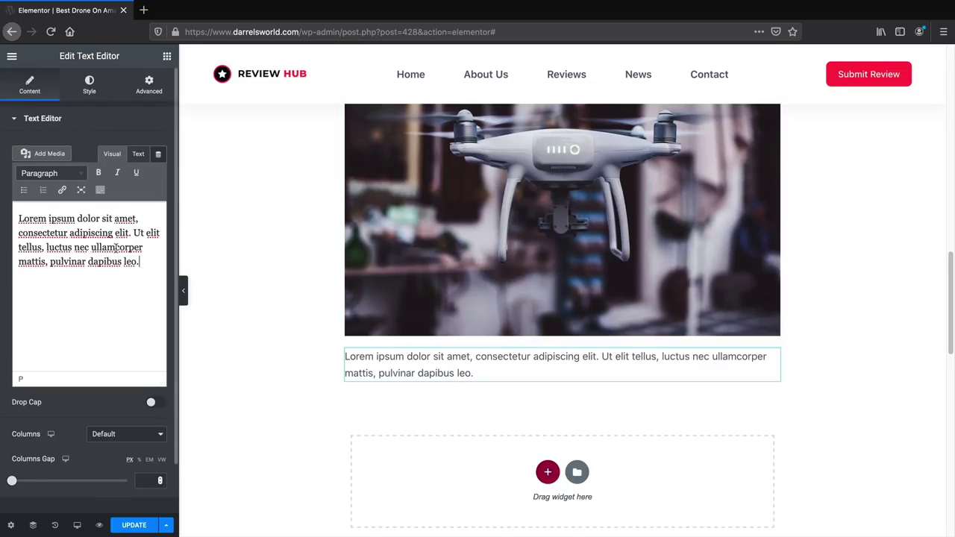
key("ctrl+a")
type("Nuy")
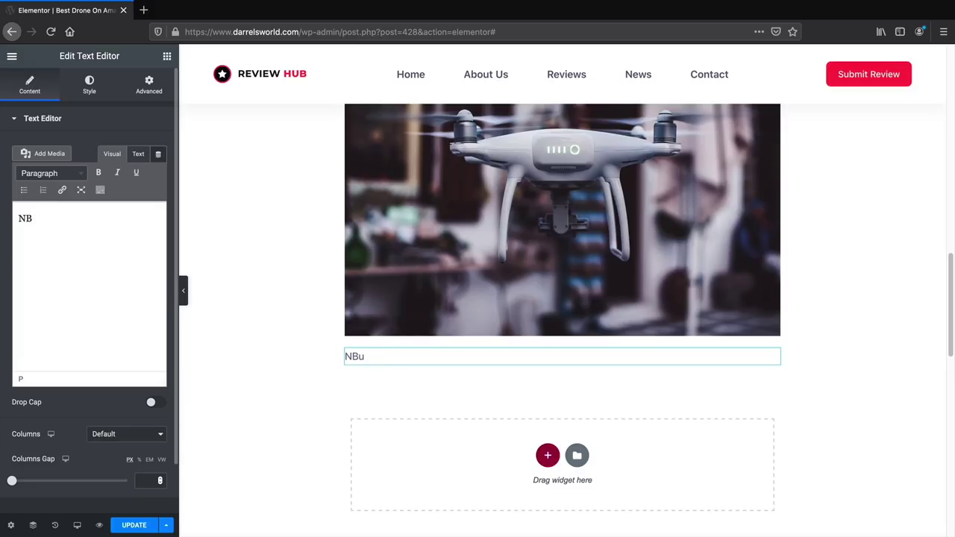
key("BackSpace")
key("BackSpace")
type("Buy Now on amazon")
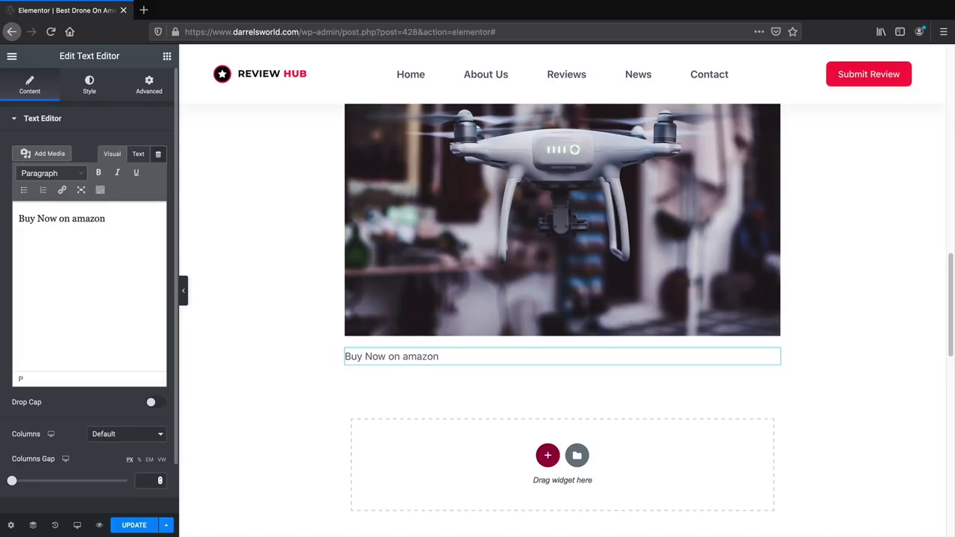
left_click(167, 56)
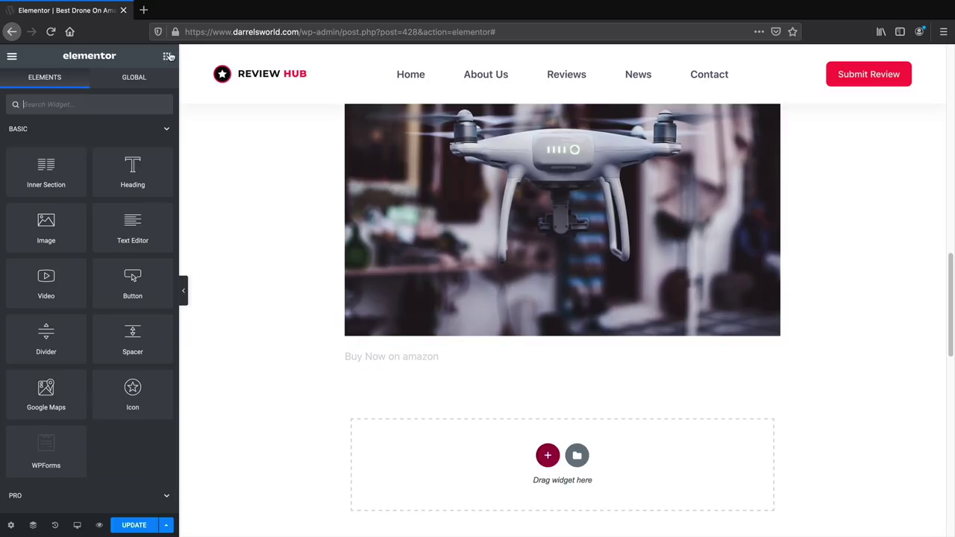
Add a 'Click here' button below the 'Buy Now on amazon' line
left_click_drag(132, 282, 366, 363)
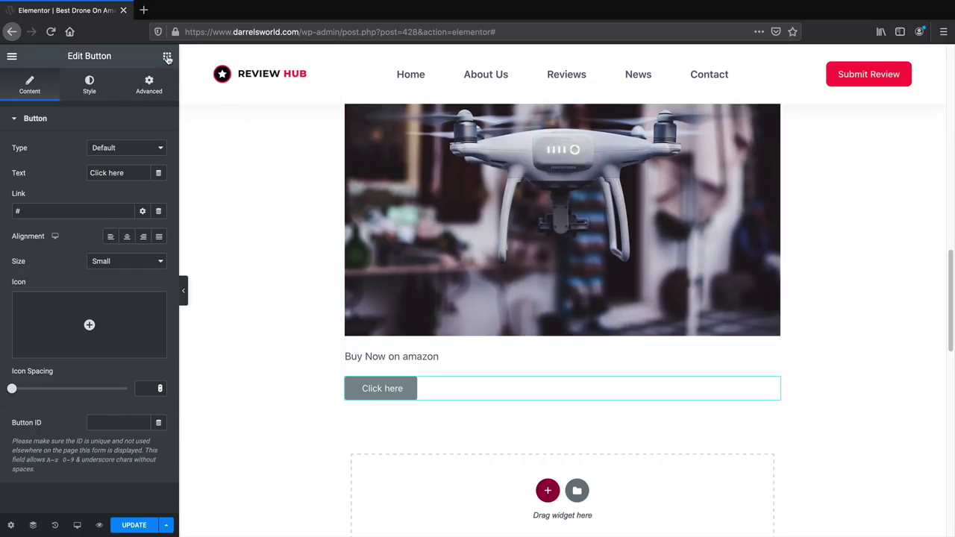
left_click(167, 58)
scroll(94, 321, "down", 3)
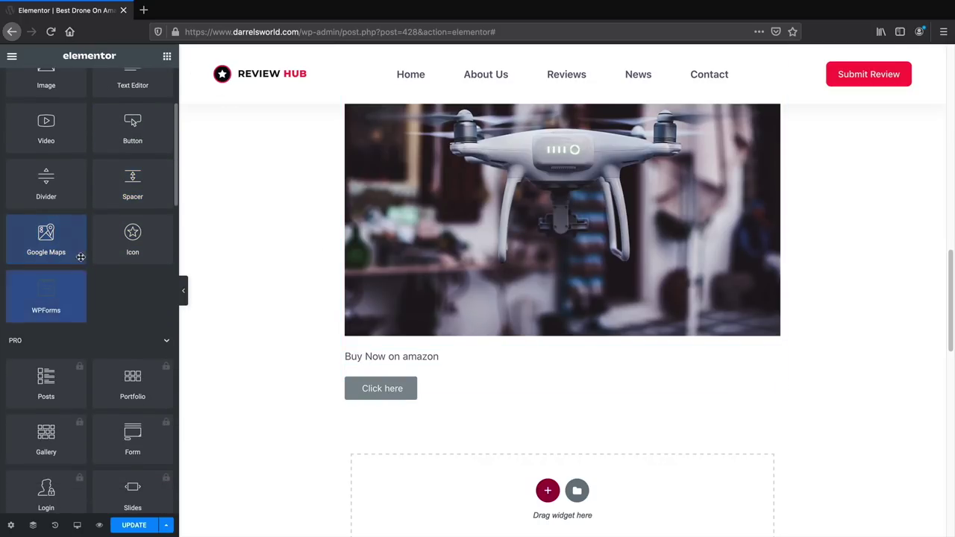
scroll(80, 256, "down", 8)
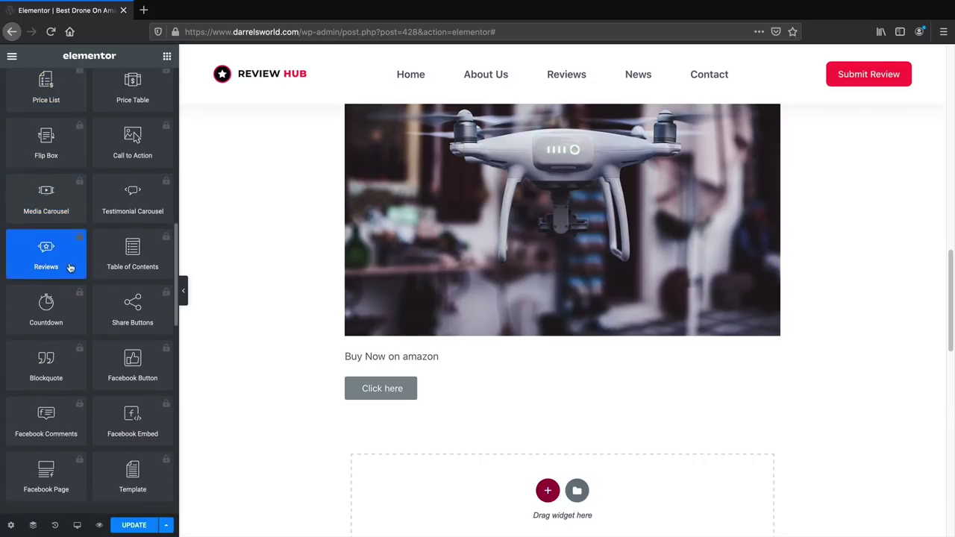
scroll(69, 268, "down", 8)
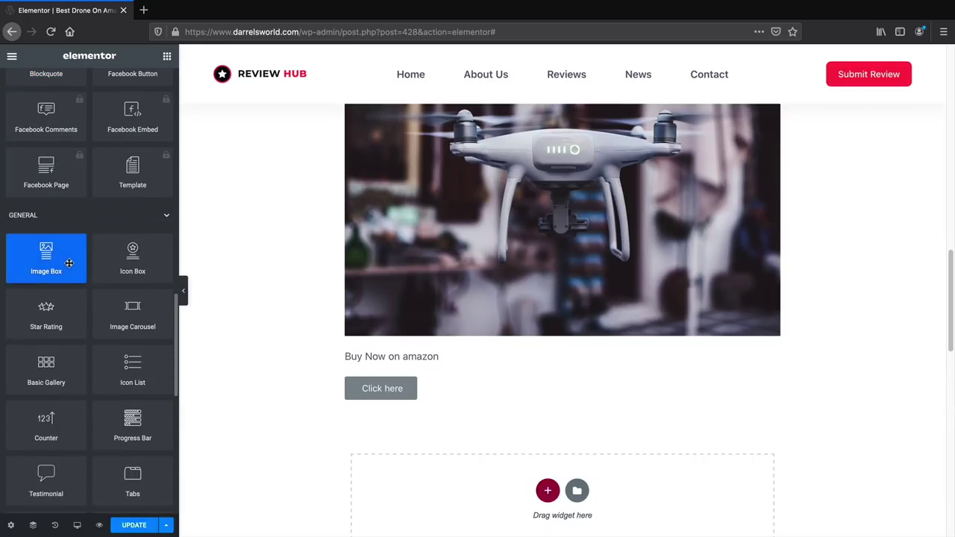
Place a five-star Star Rating widget under the drone photo, above the Buy Now text
left_click_drag(50, 307, 400, 356)
left_click(167, 60)
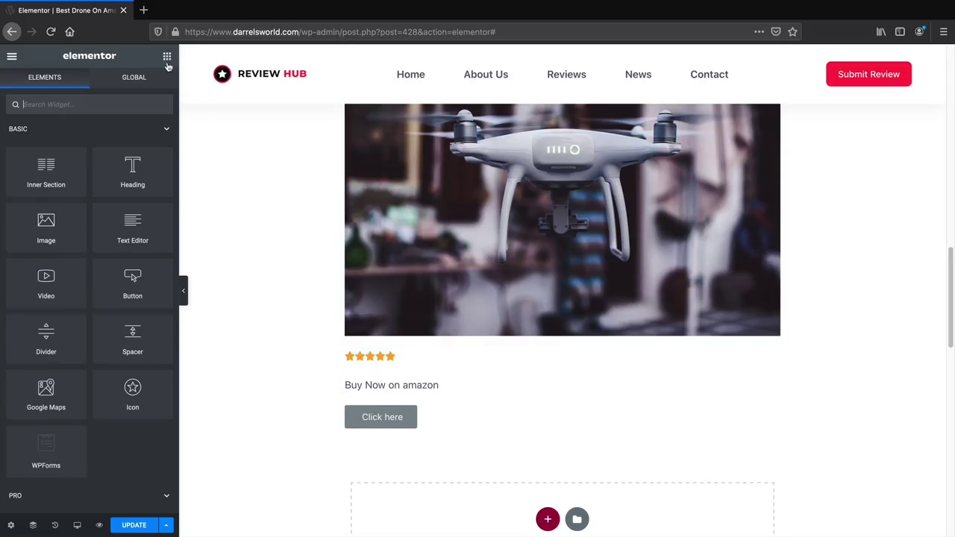
scroll(91, 373, "down", 8)
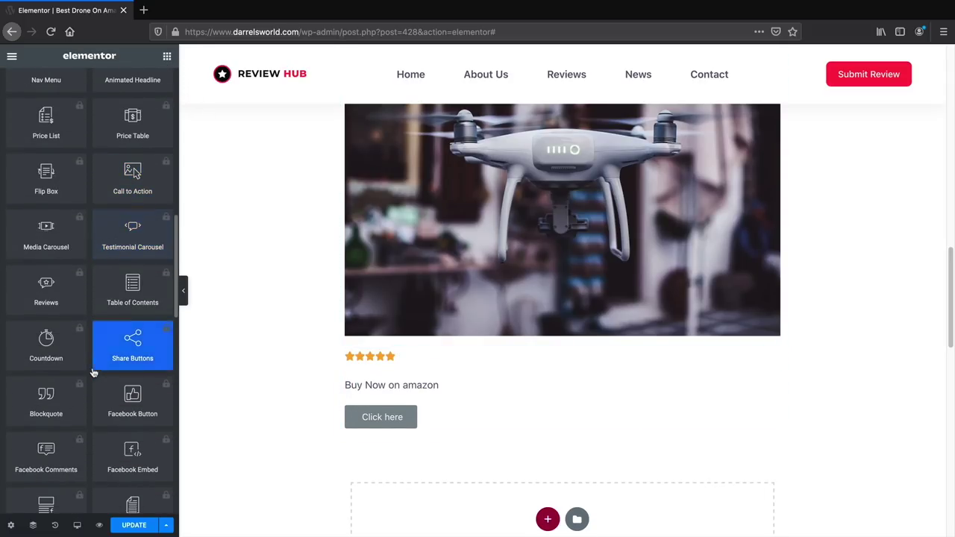
scroll(94, 371, "down", 7)
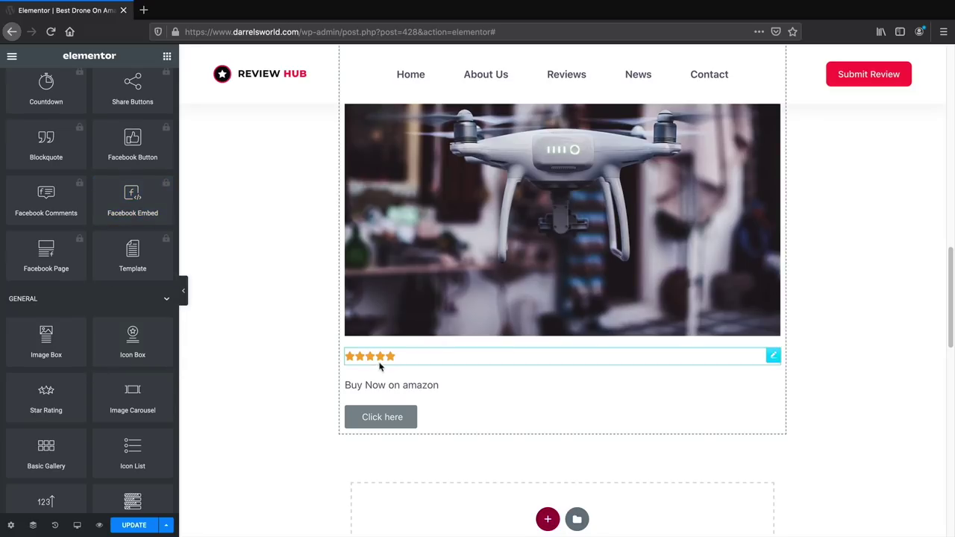
scroll(332, 395, "up", 3)
scroll(329, 401, "up", 5)
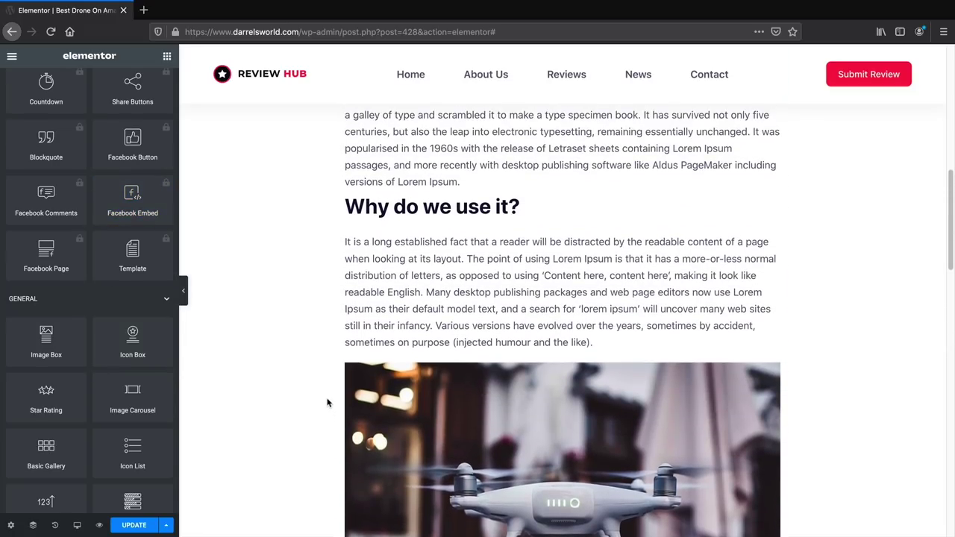
scroll(327, 403, "up", 5)
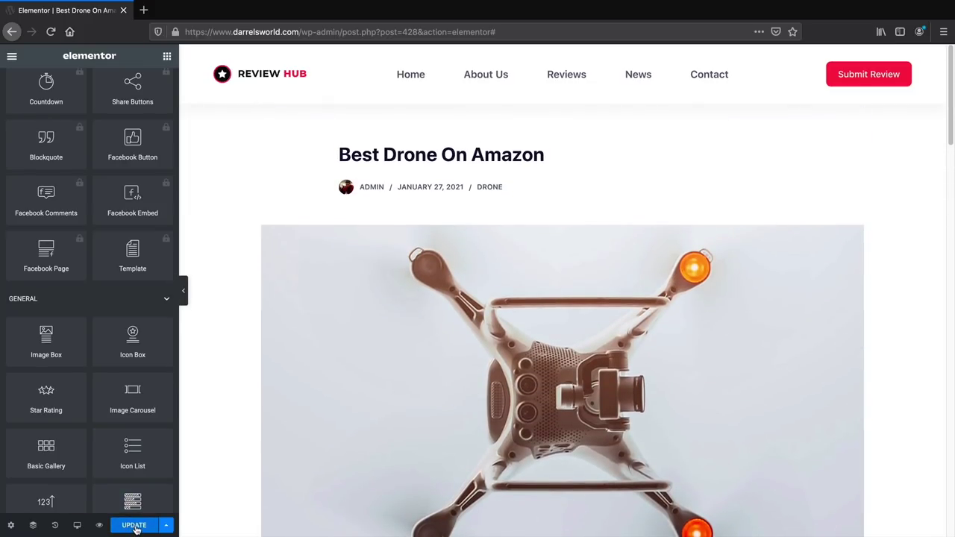
Leave Elementor to view the live drone post and go to the site's News page
left_click(12, 56)
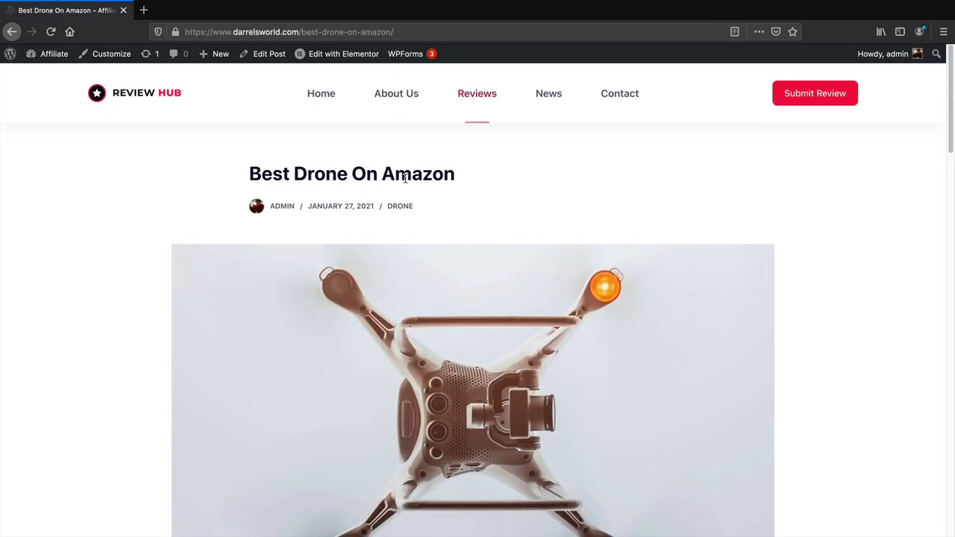
left_click(548, 96)
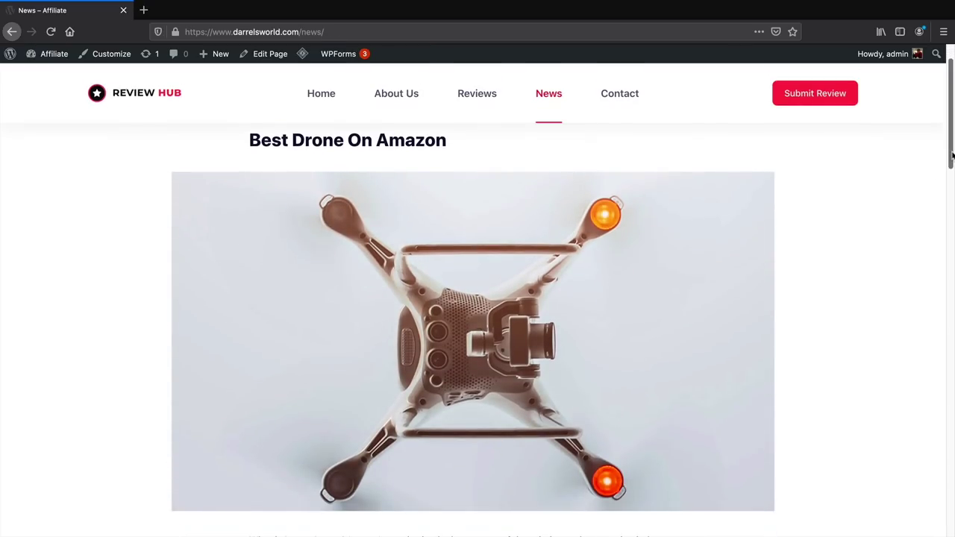
left_click_drag(952, 160, 943, 139)
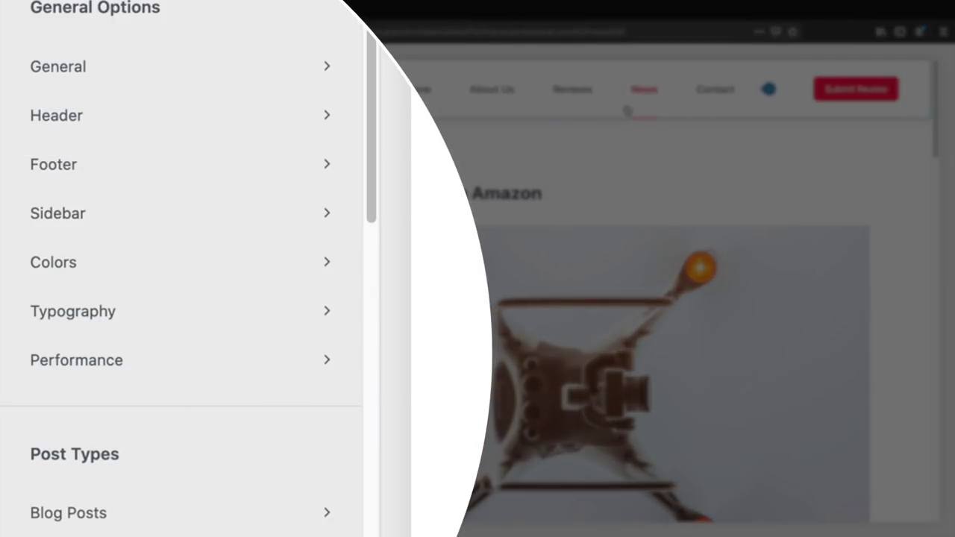
Change the Blog Posts structure from Grid to Simple and publish the Customizer changes
scroll(232, 178, "down", 1)
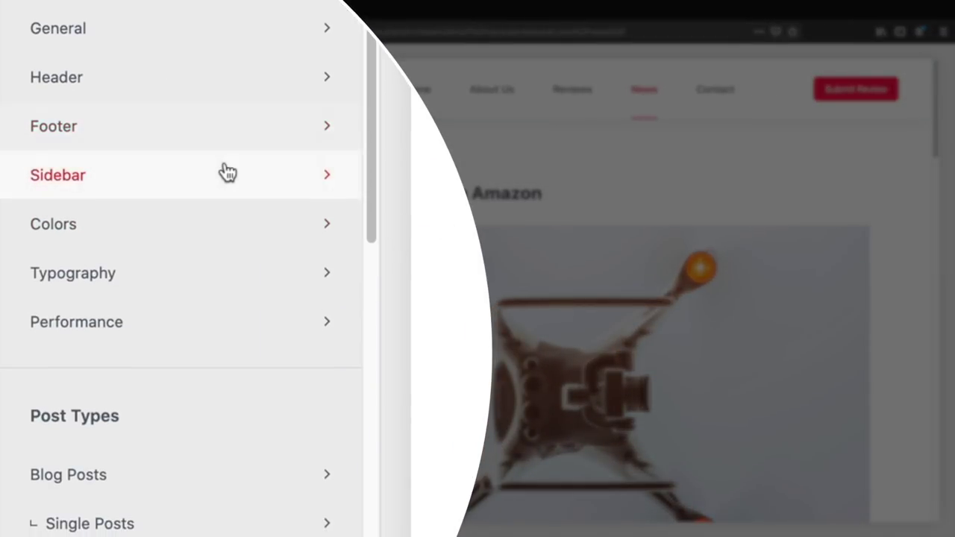
scroll(227, 173, "down", 4)
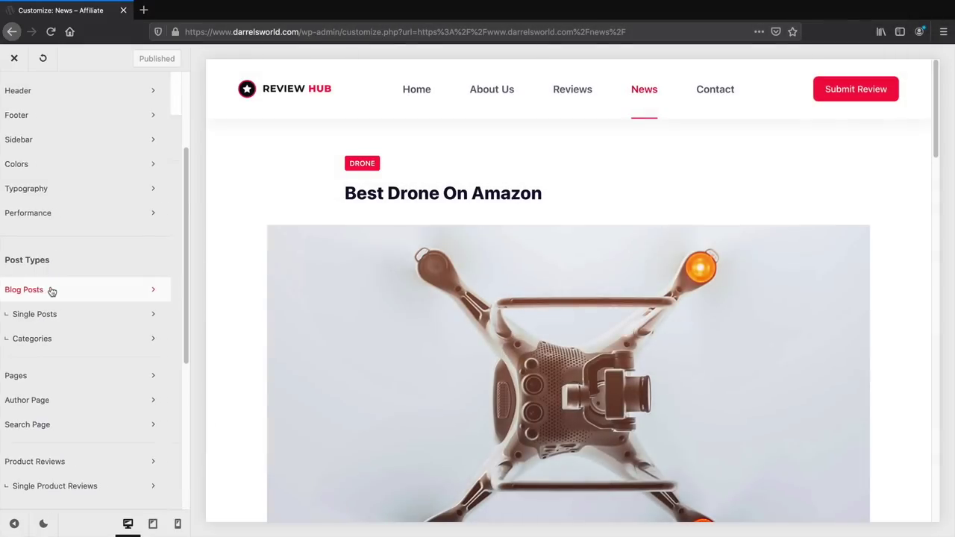
left_click(51, 291)
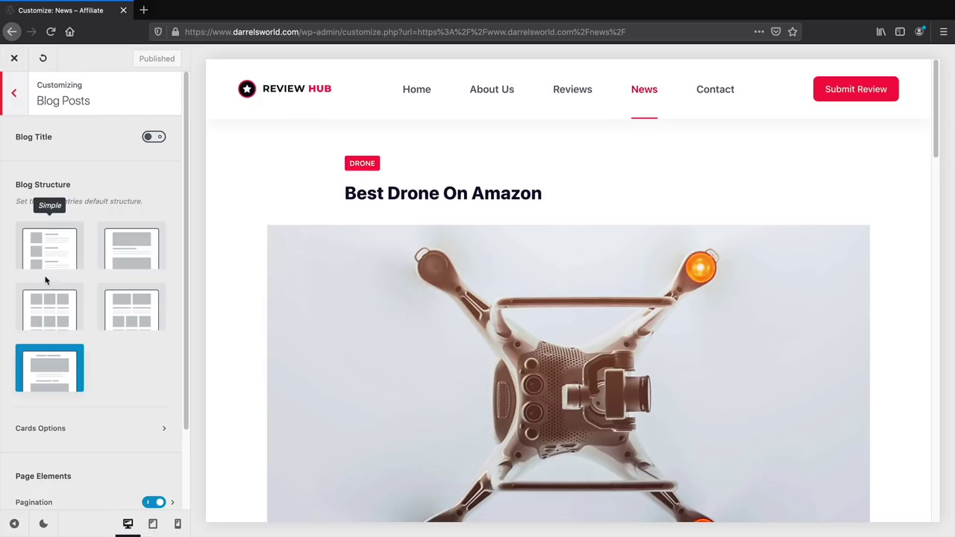
left_click(47, 305)
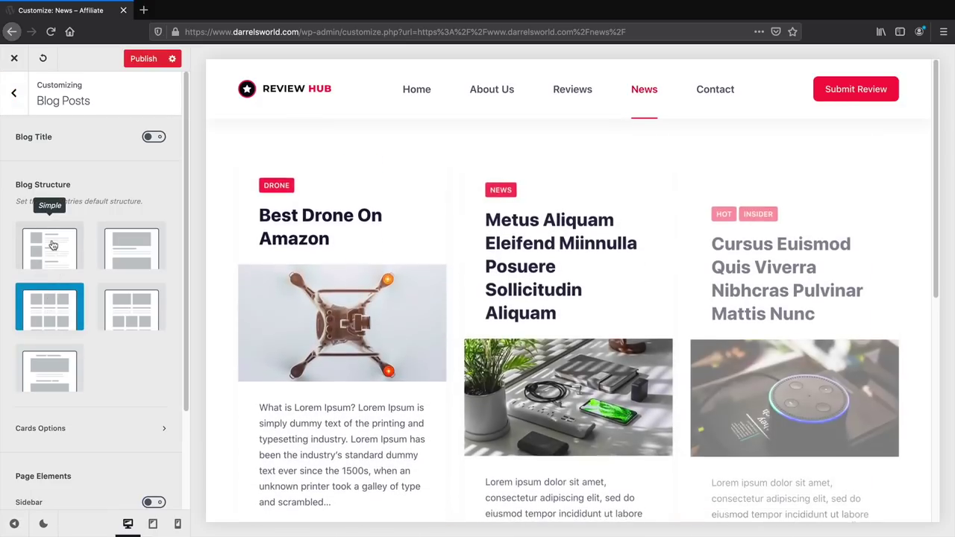
left_click(52, 245)
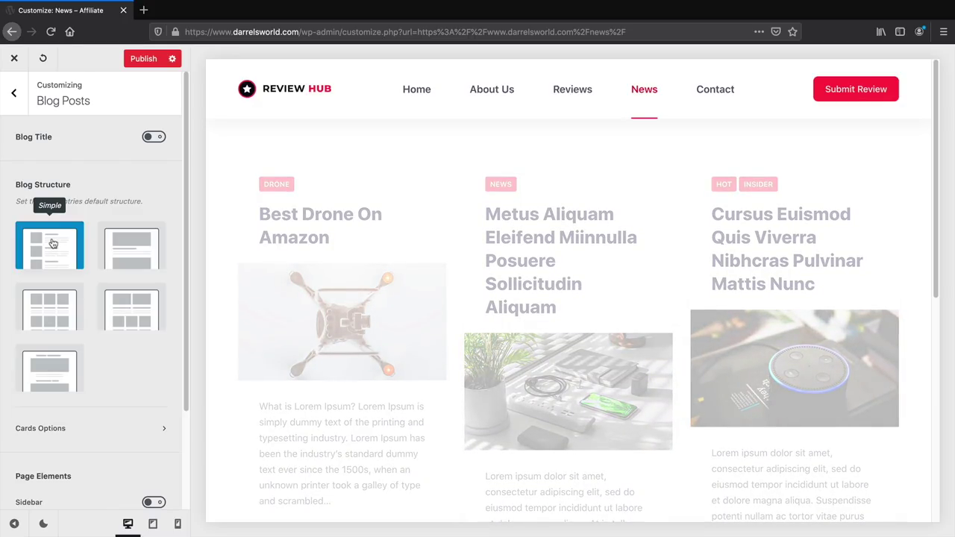
scroll(295, 325, "down", 5)
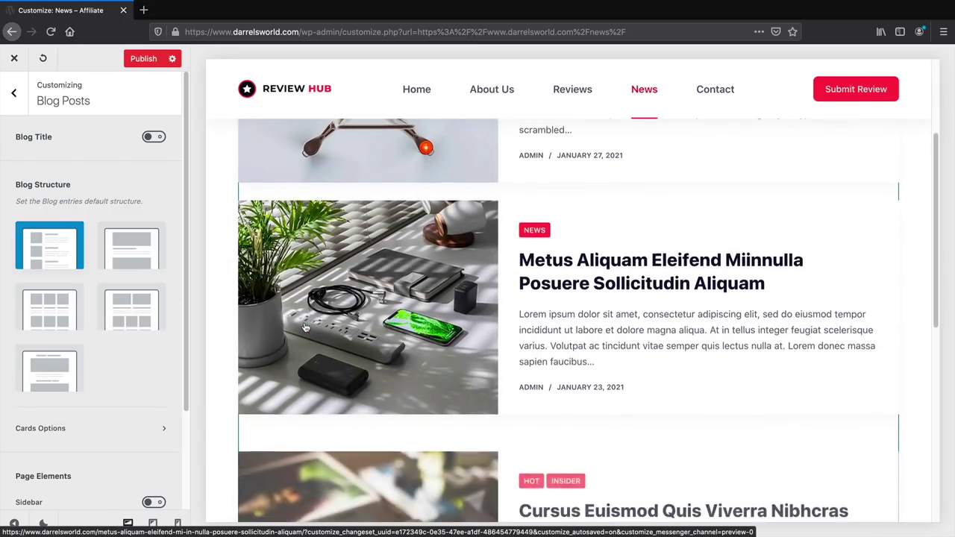
scroll(304, 327, "down", 3)
scroll(313, 343, "up", 5)
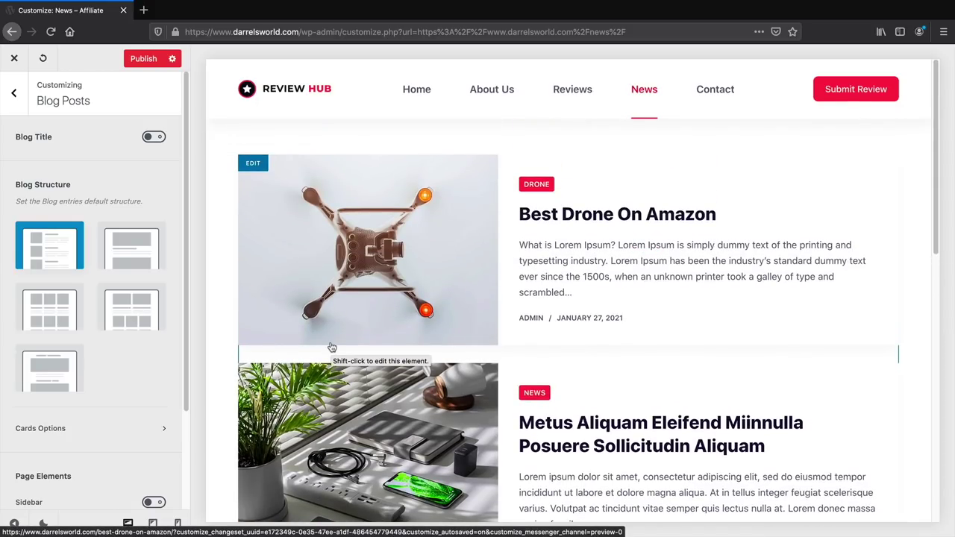
left_click(139, 59)
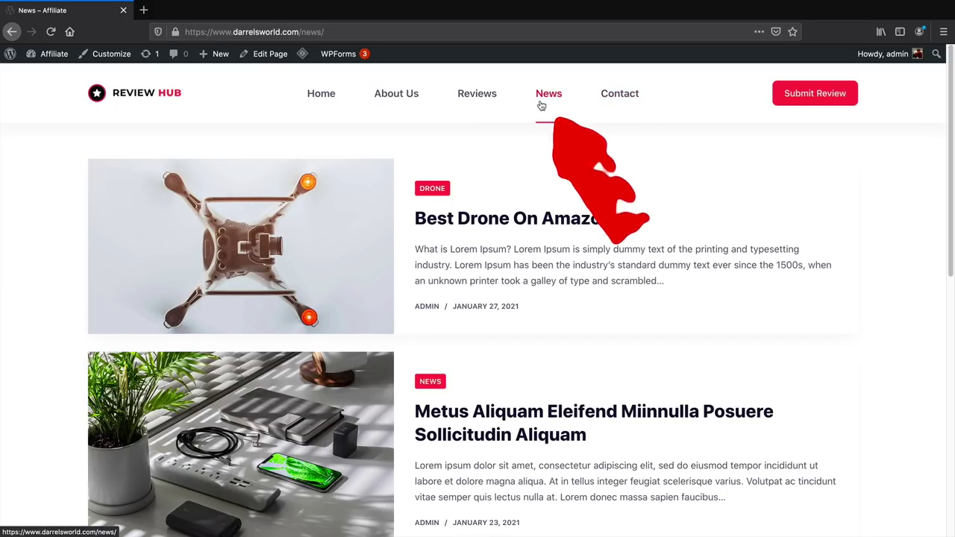
Go to the admin dashboard and open the Appearance > Menus editor
mouse_move(54, 57)
left_click(55, 78)
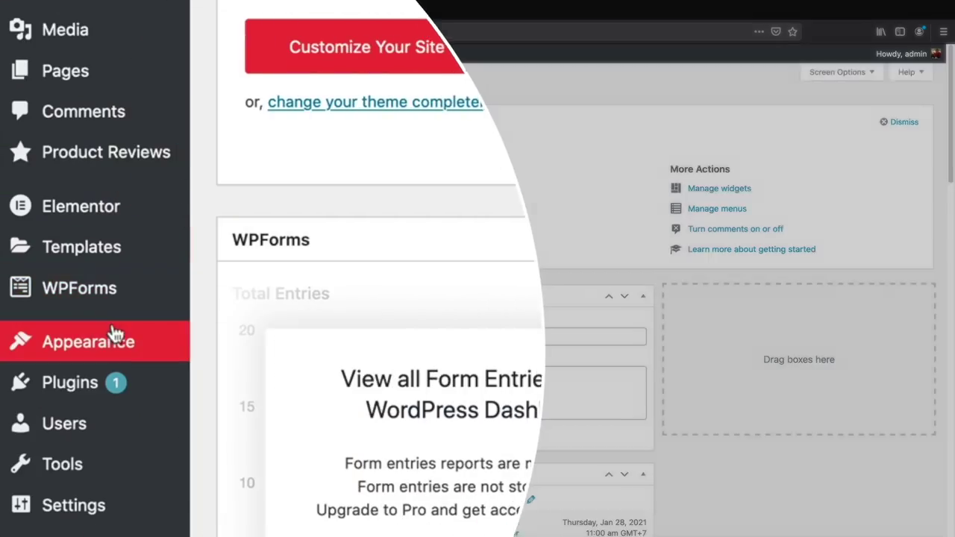
mouse_move(57, 404)
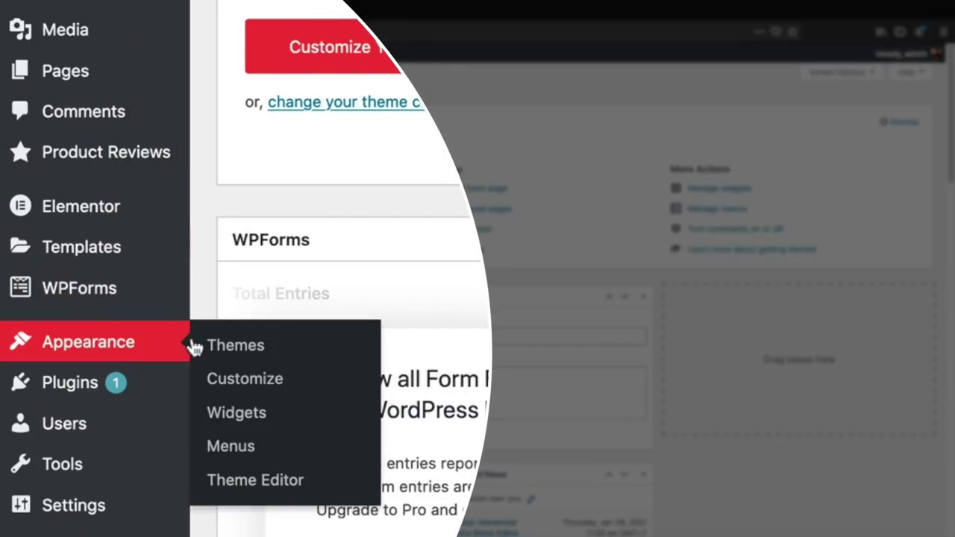
left_click(250, 444)
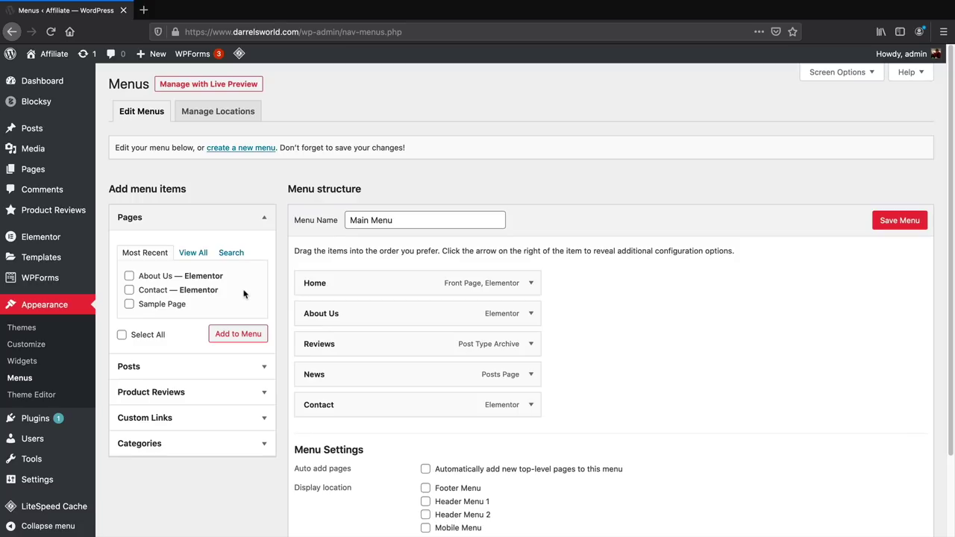
Relabel the News menu item as 'Drone News' and save the Main Menu
left_click(531, 375)
double_click(344, 419)
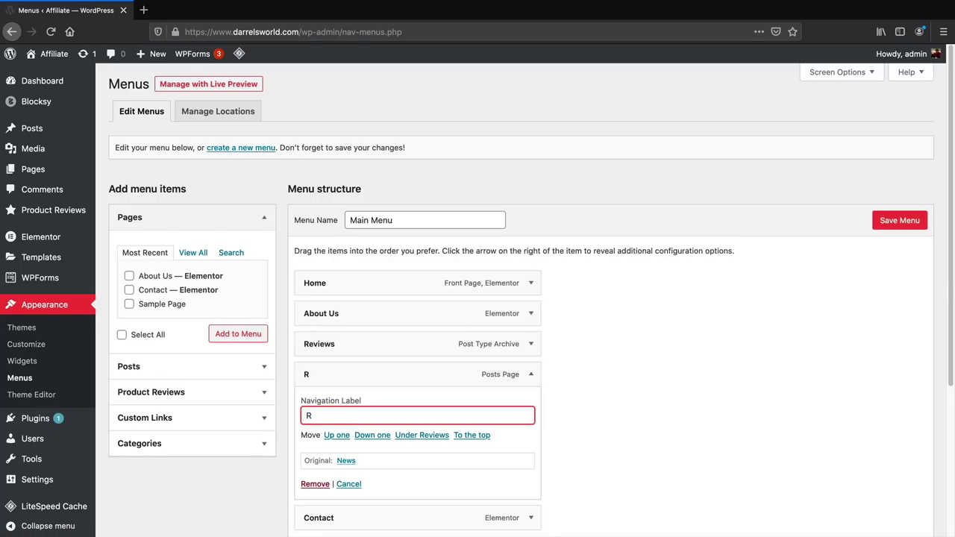
key("BackSpace")
type("S")
key("BackSpace")
type("Drone News")
scroll(418, 403, "down", 1)
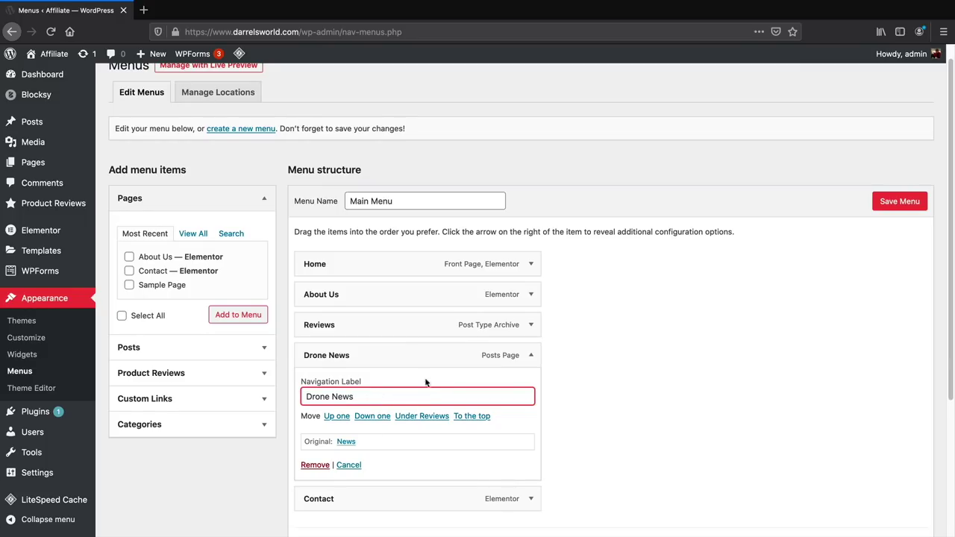
left_click(903, 204)
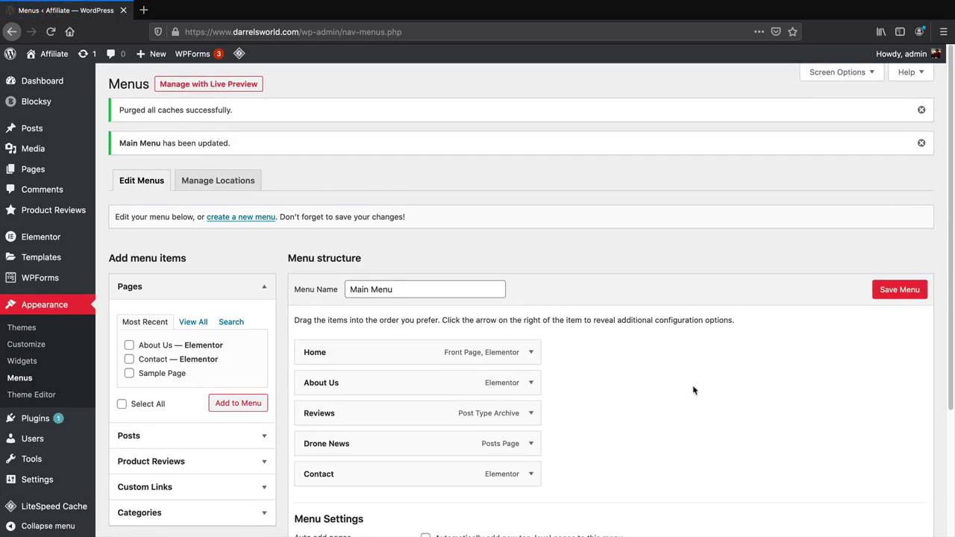
Add the Drone category to the Main Menu, right after About Us
scroll(693, 388, "down", 3)
scroll(693, 385, "down", 2)
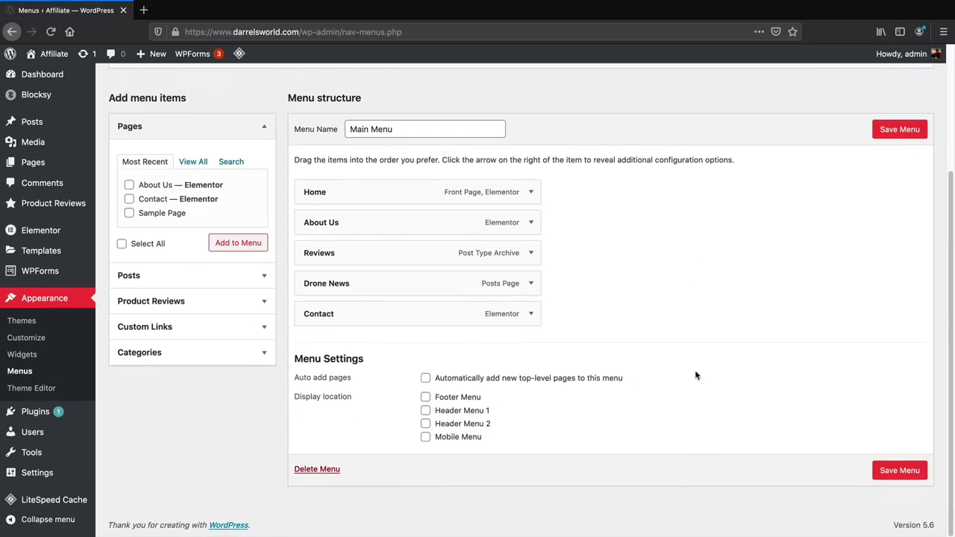
left_click(244, 278)
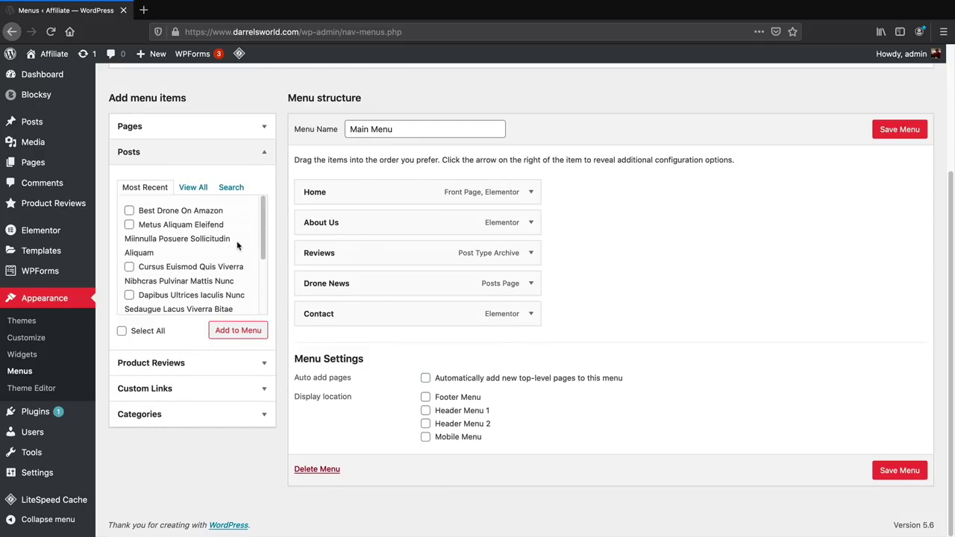
left_click(239, 415)
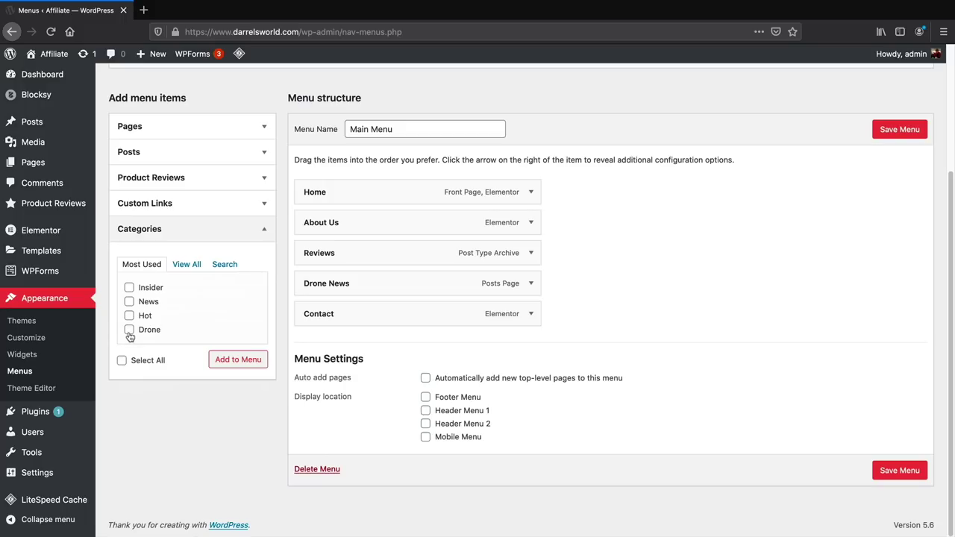
left_click(130, 333)
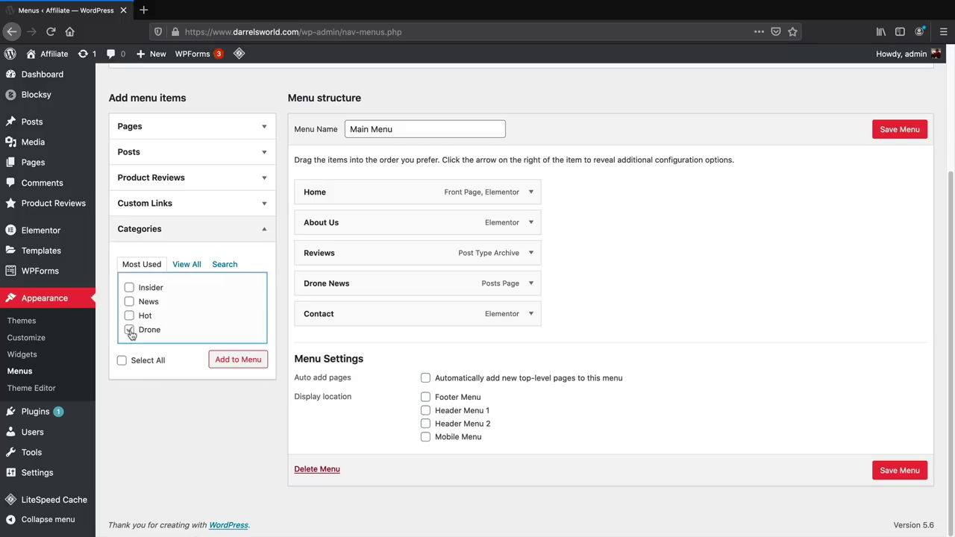
left_click(228, 365)
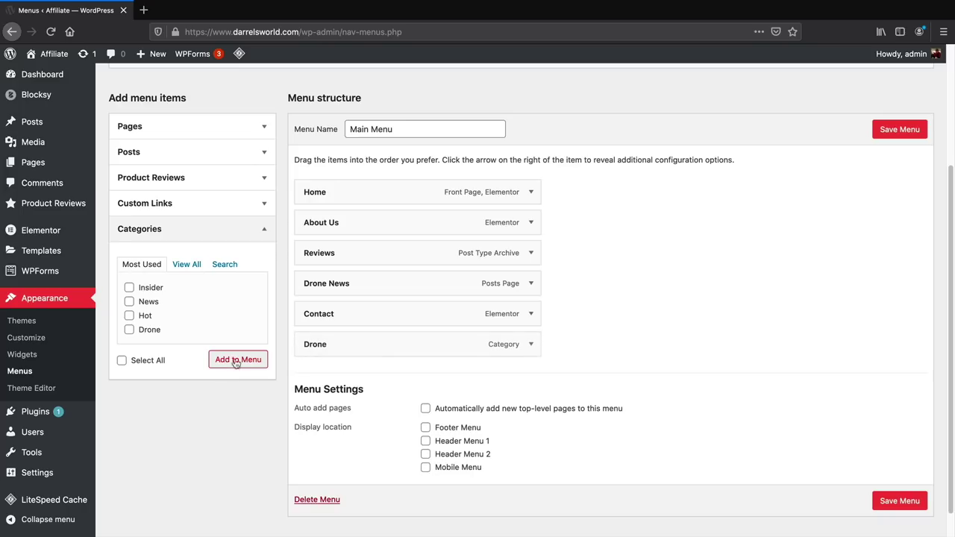
left_click_drag(375, 341, 373, 262)
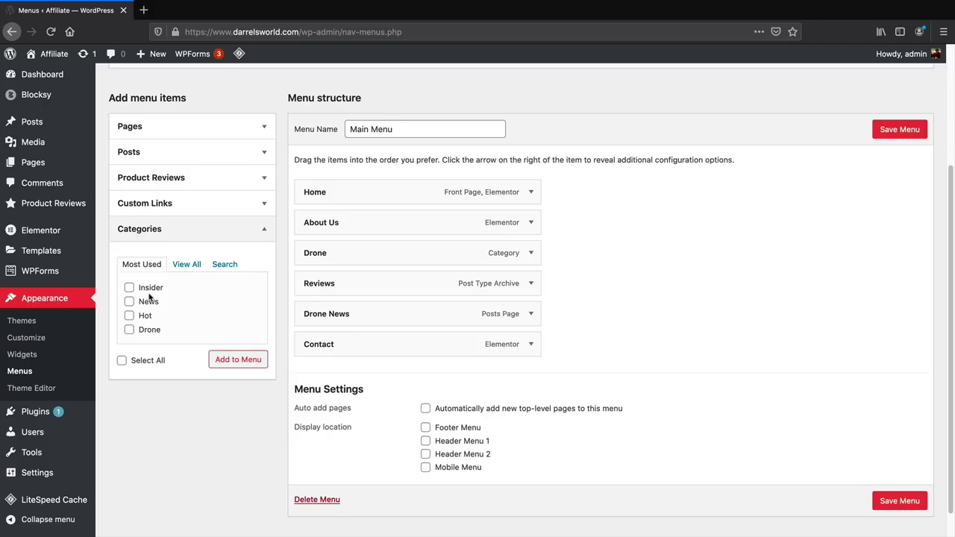
Add the Insider category as a sub-item under Reviews and save the menu
left_click(150, 290)
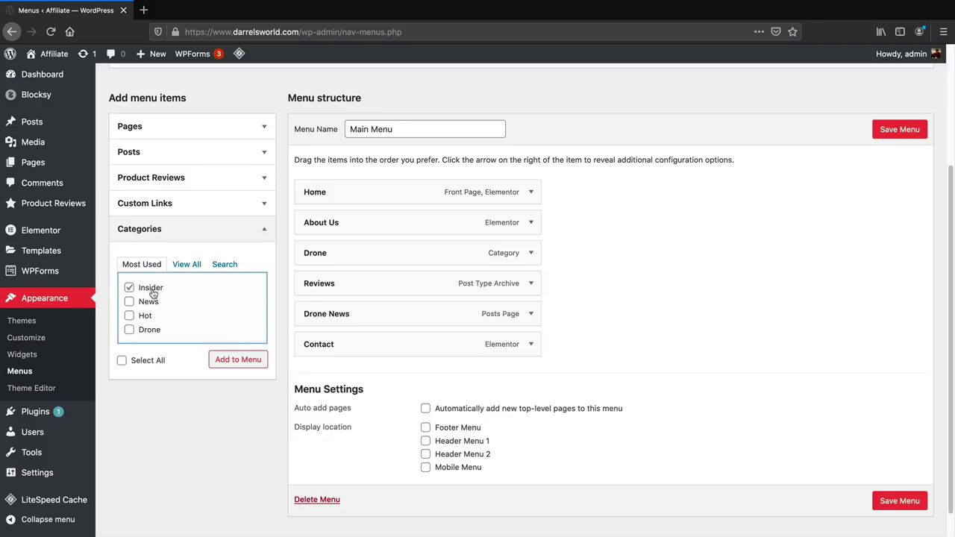
left_click(232, 363)
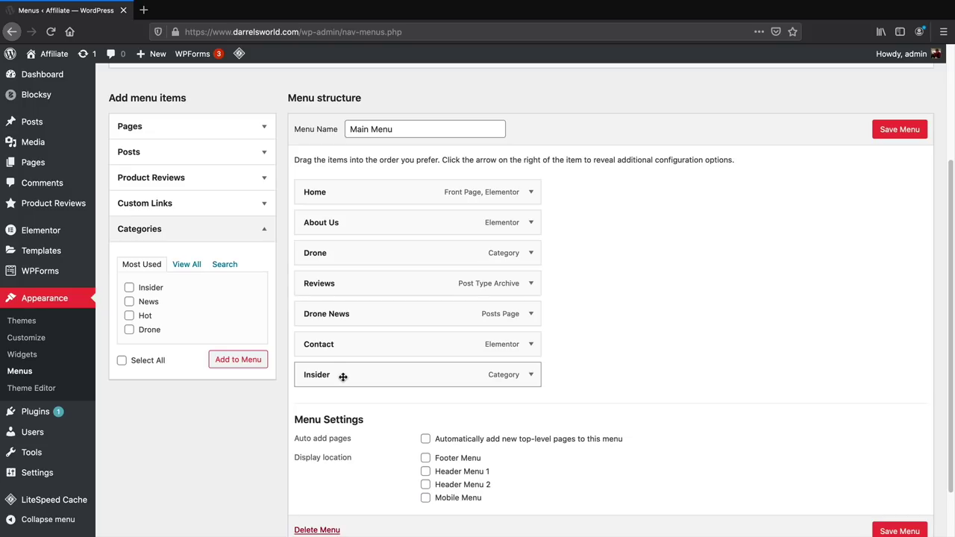
left_click_drag(371, 376, 364, 314)
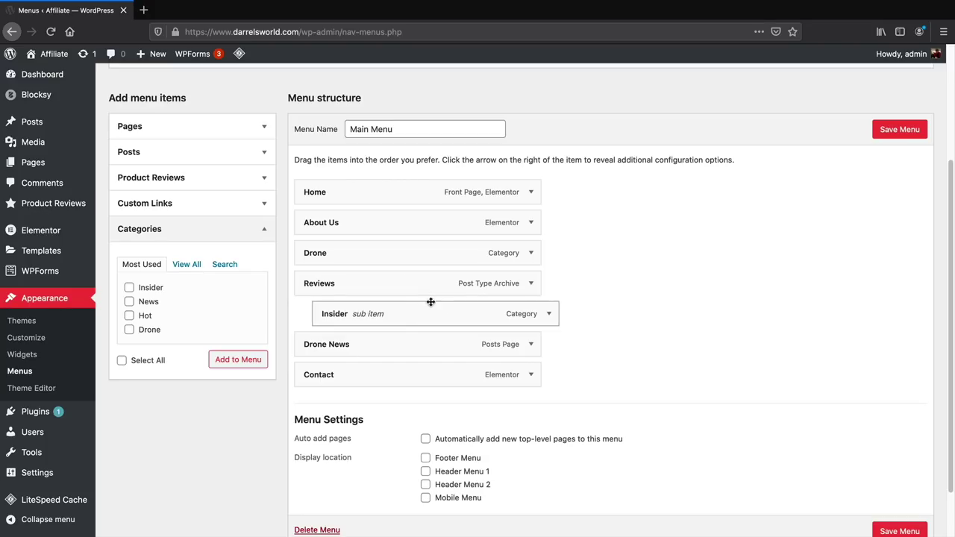
left_click(898, 135)
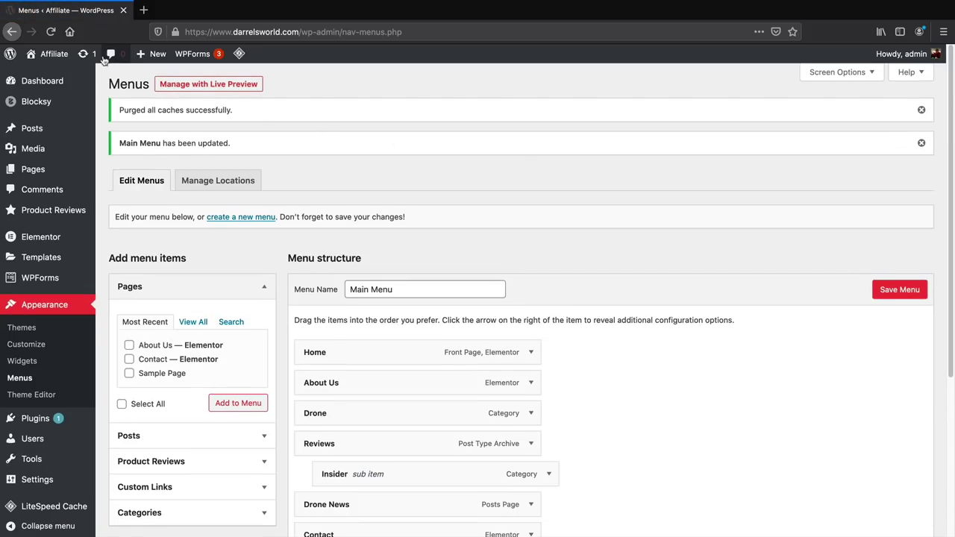
Visit the live site and browse the Drone category archive listing 'Best Drone On Amazon'
left_click(54, 54)
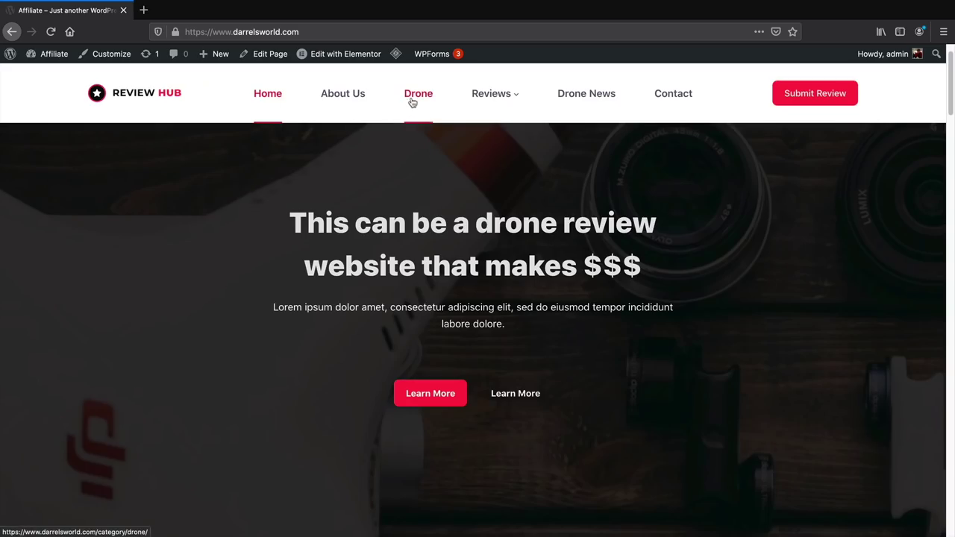
mouse_move(485, 100)
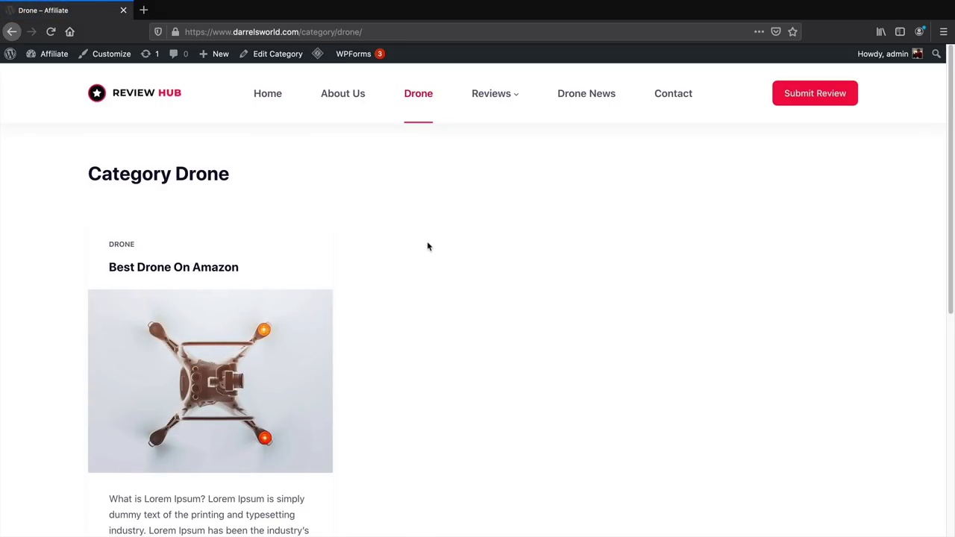
scroll(274, 185, "down", 2)
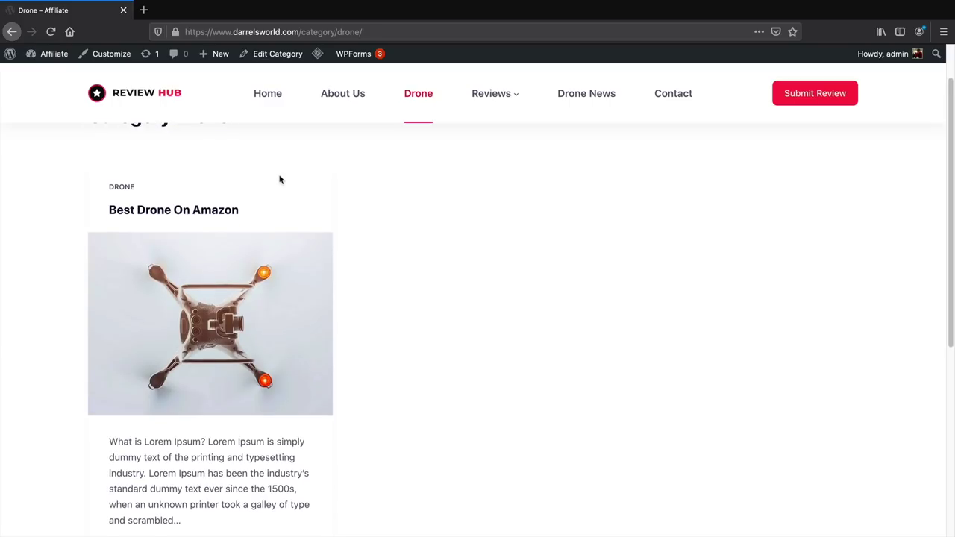
scroll(280, 180, "down", 1)
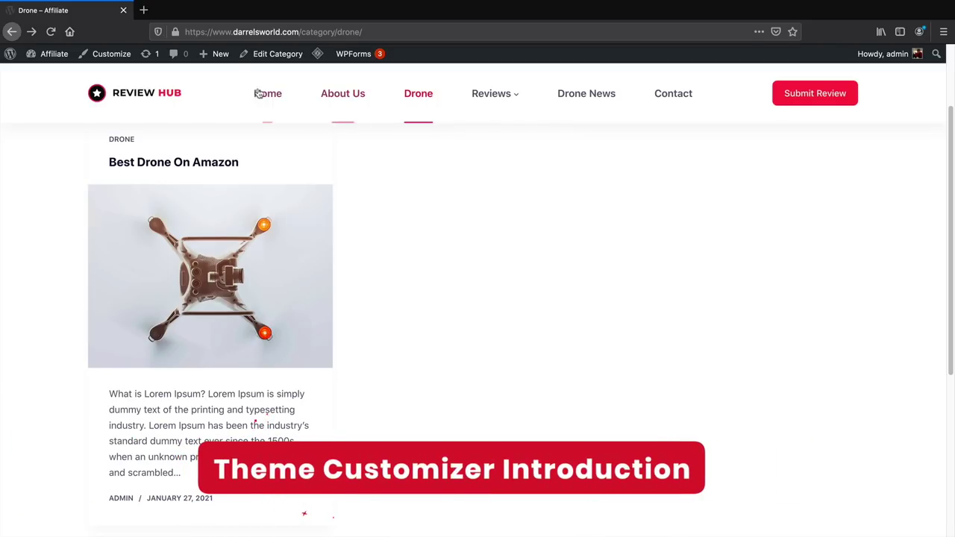
mouse_move(218, 55)
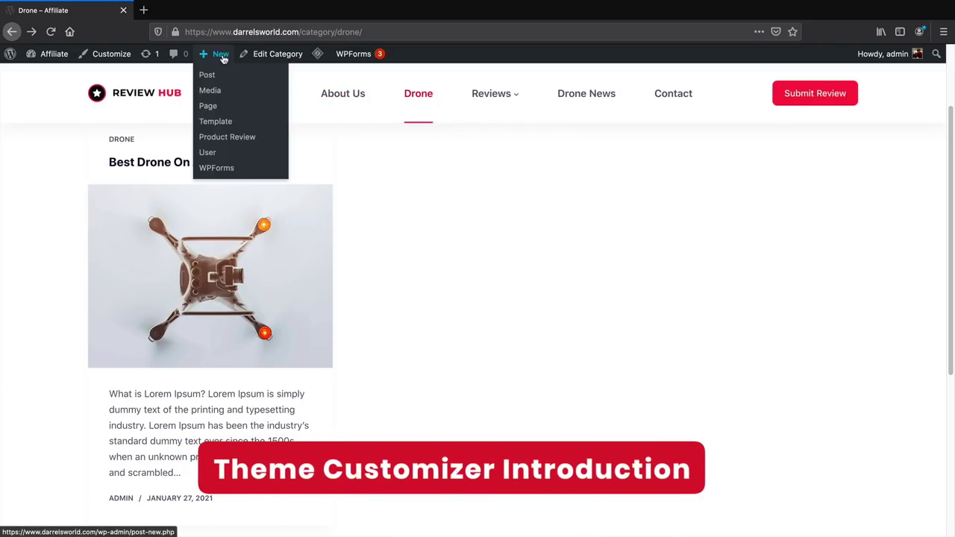
Publish a new empty page titled 'Review Page #2' and return to the Dashboard
left_click(213, 108)
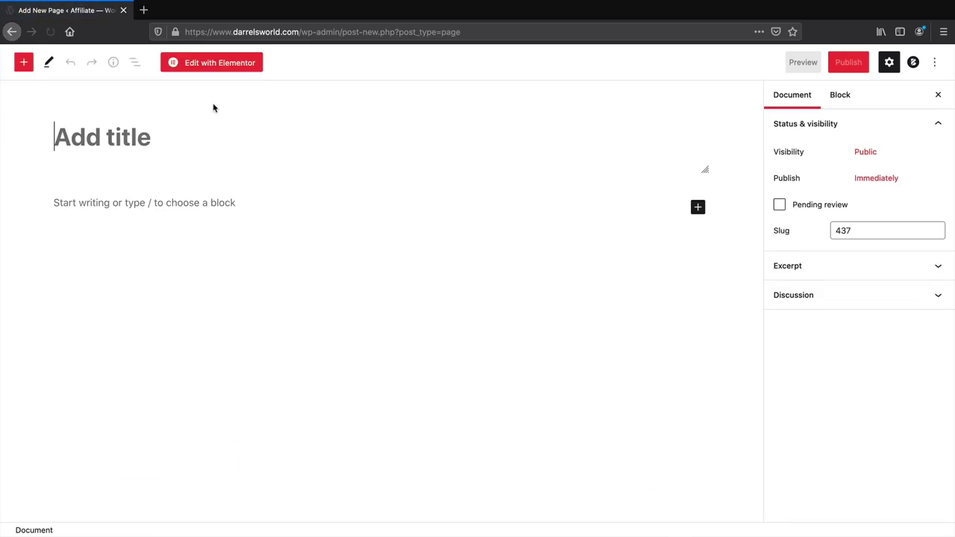
type("Rev")
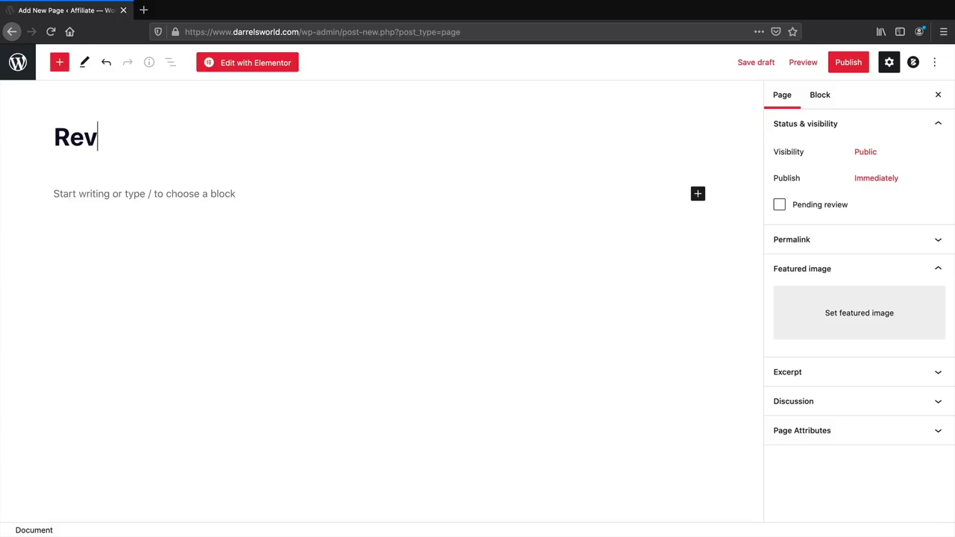
type("iew Page #2")
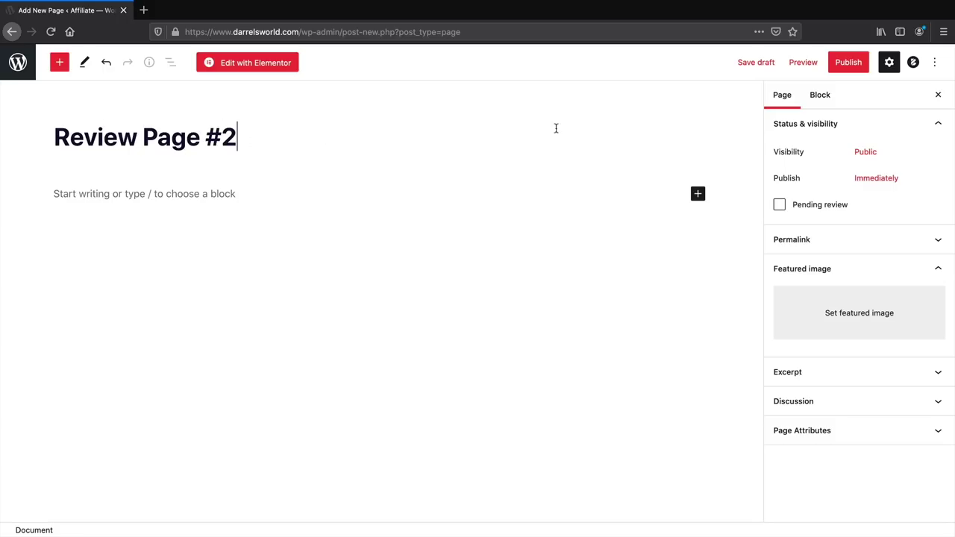
left_click(848, 64)
left_click(848, 66)
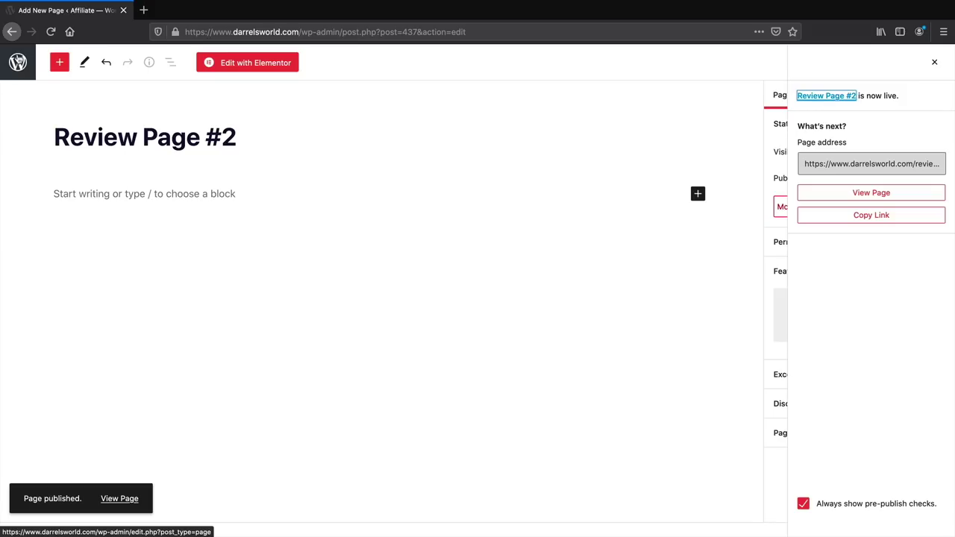
left_click(18, 62)
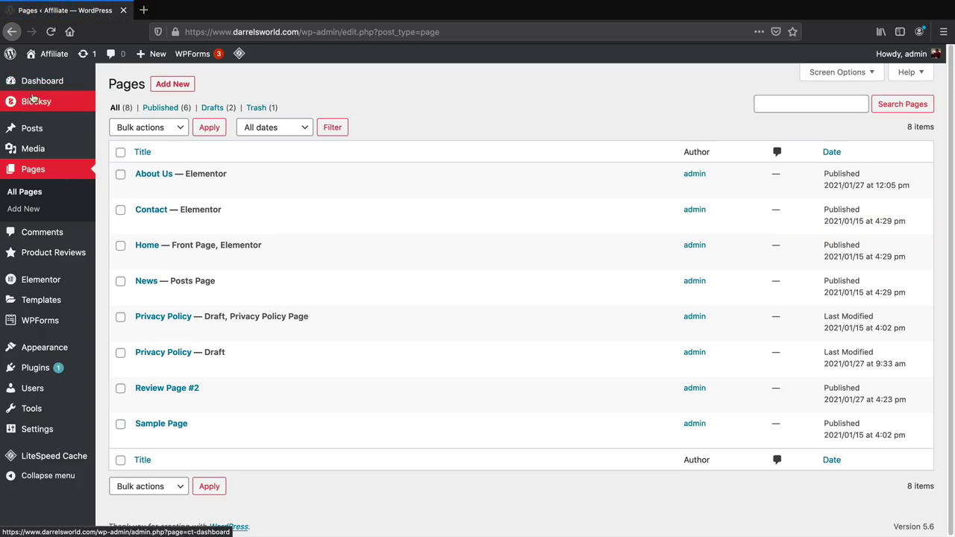
mouse_move(40, 88)
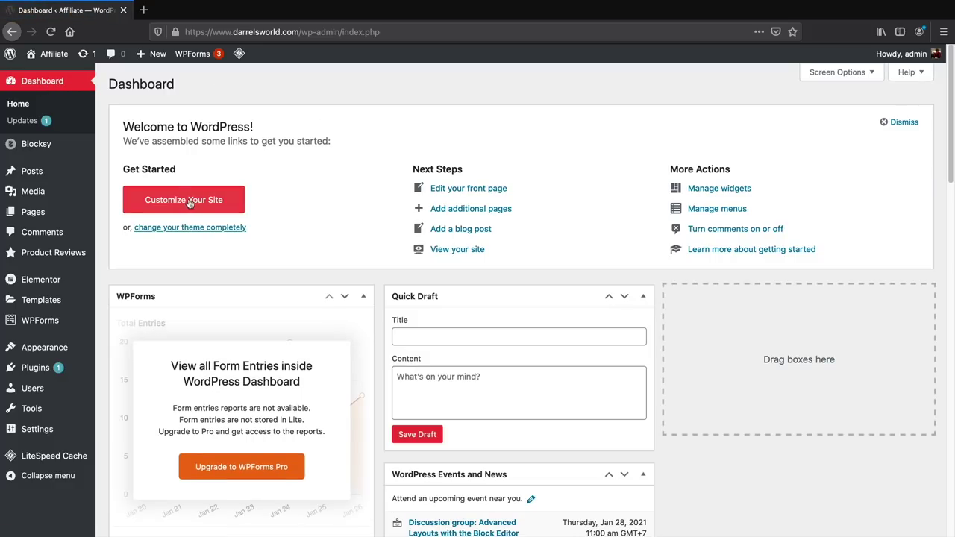
From the live site, open the Customizer's Header builder showing Logo, Menu 1 and Button
mouse_move(53, 54)
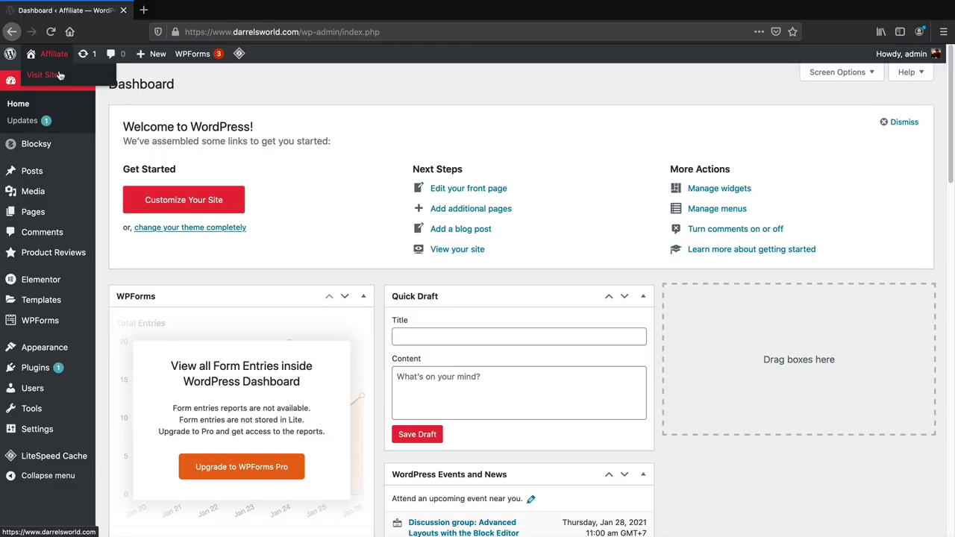
left_click(60, 76)
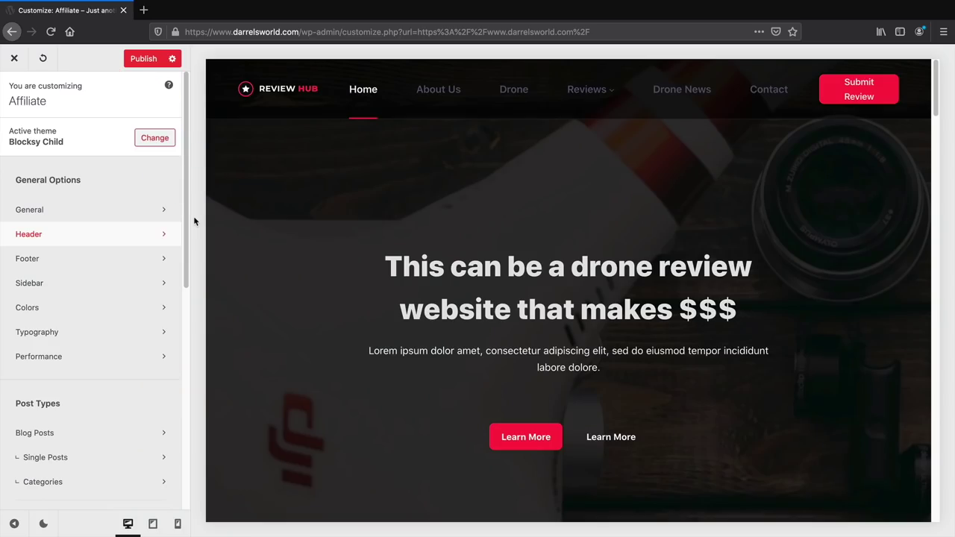
left_click_drag(935, 110, 932, 88)
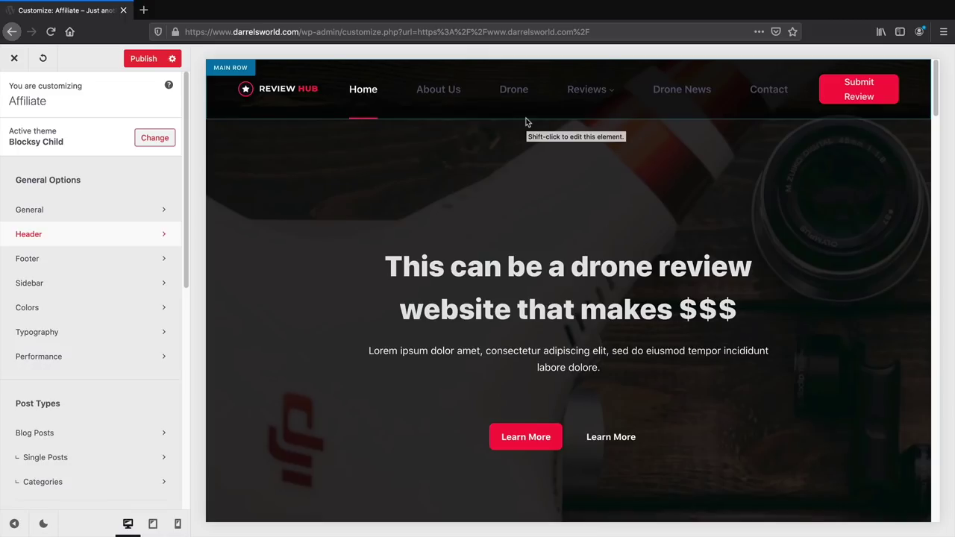
left_click(48, 239)
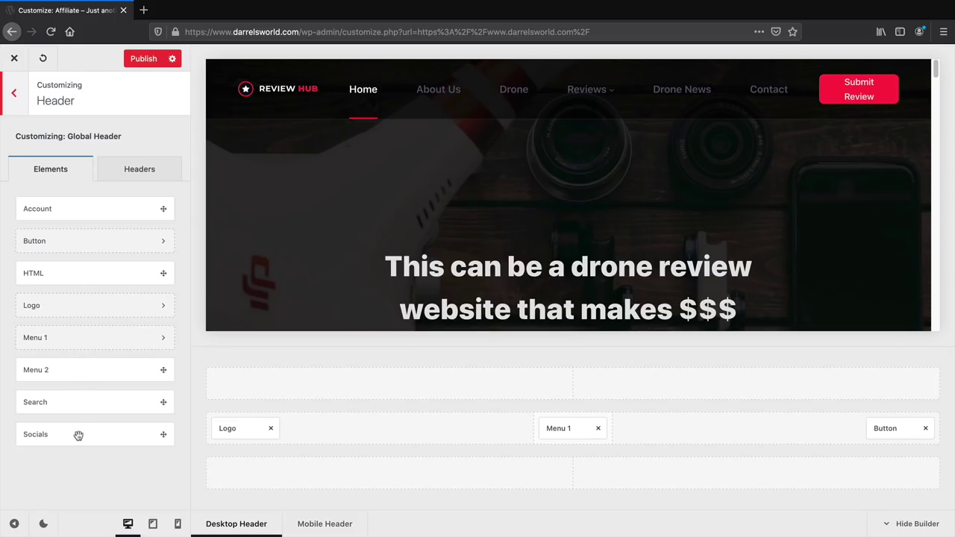
Put Socials and Search in the top row's right, keeping Submit Review at the main row's end
left_click_drag(79, 435, 825, 429)
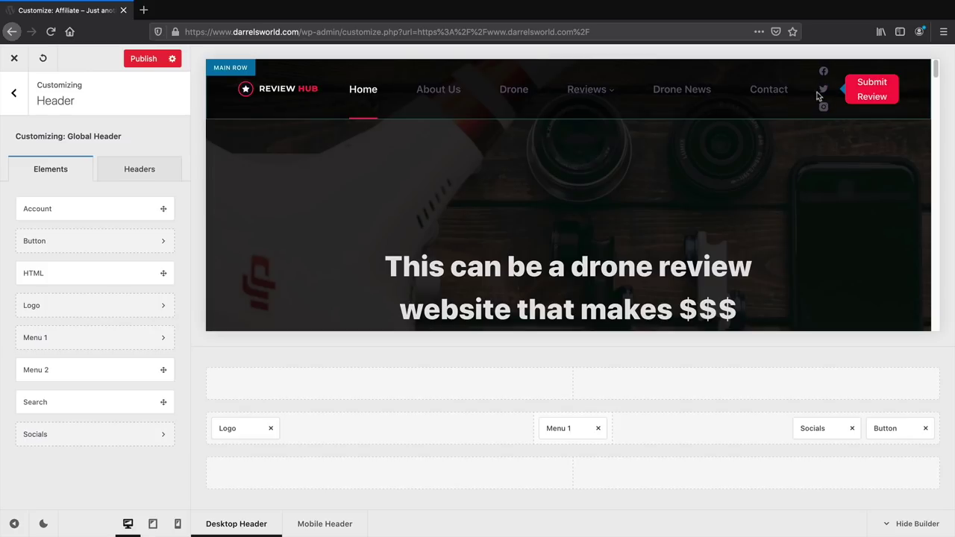
left_click_drag(838, 418, 909, 382)
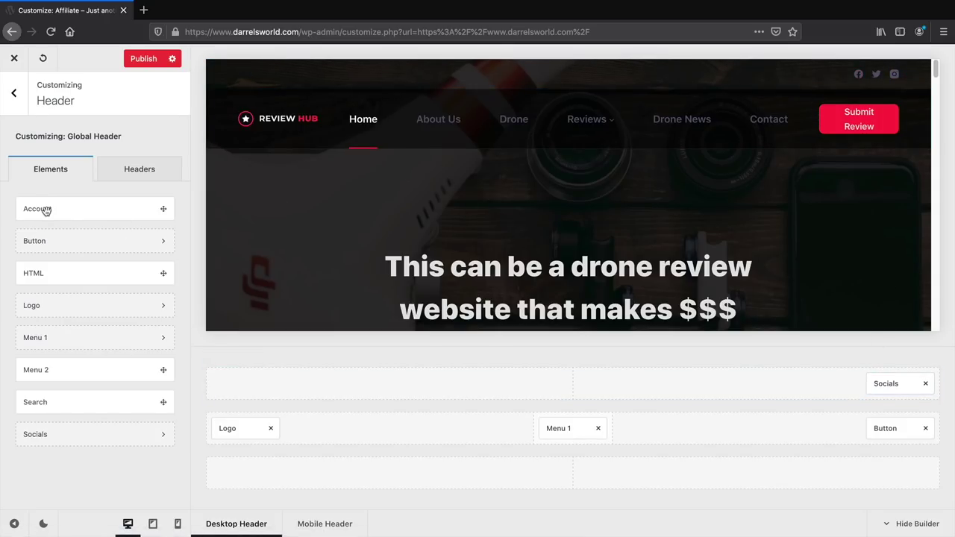
left_click_drag(88, 403, 813, 384)
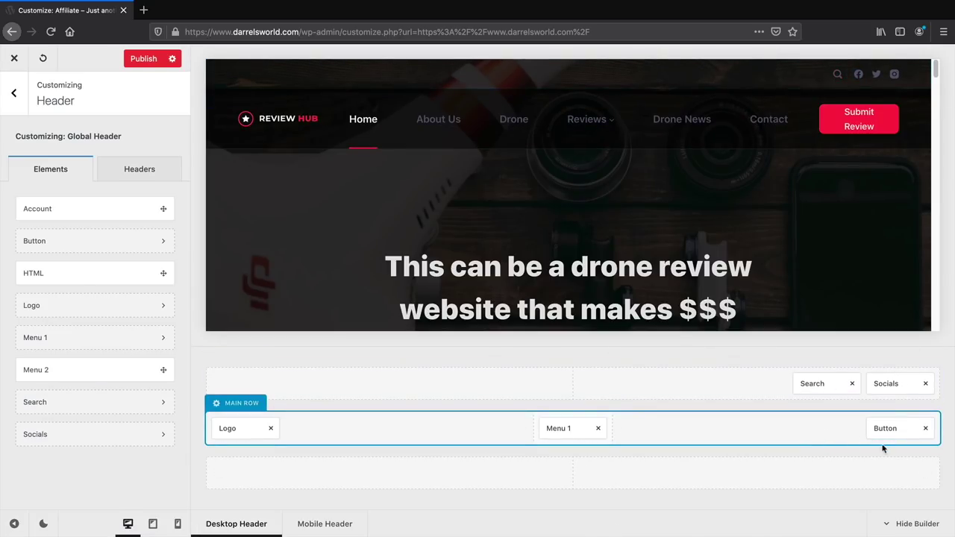
left_click_drag(886, 429, 320, 422)
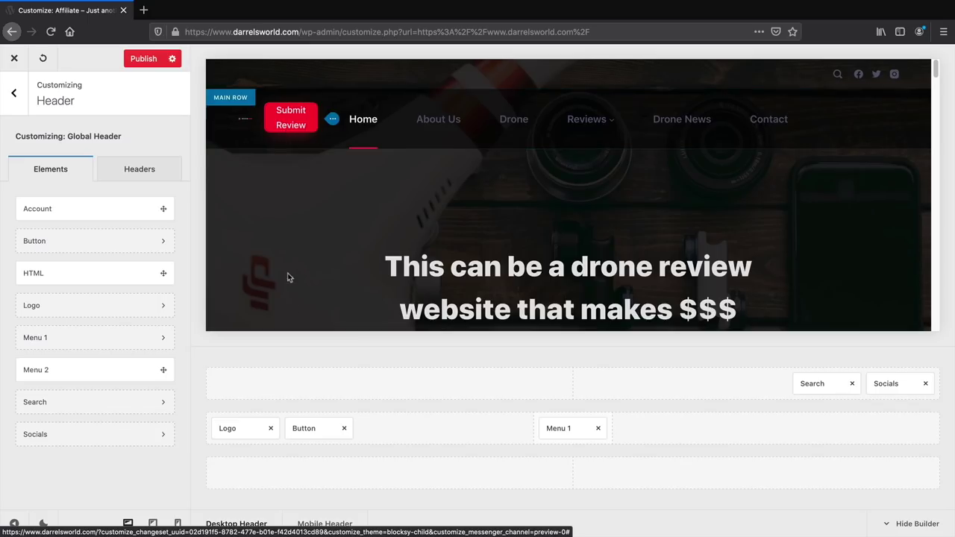
left_click_drag(304, 429, 879, 427)
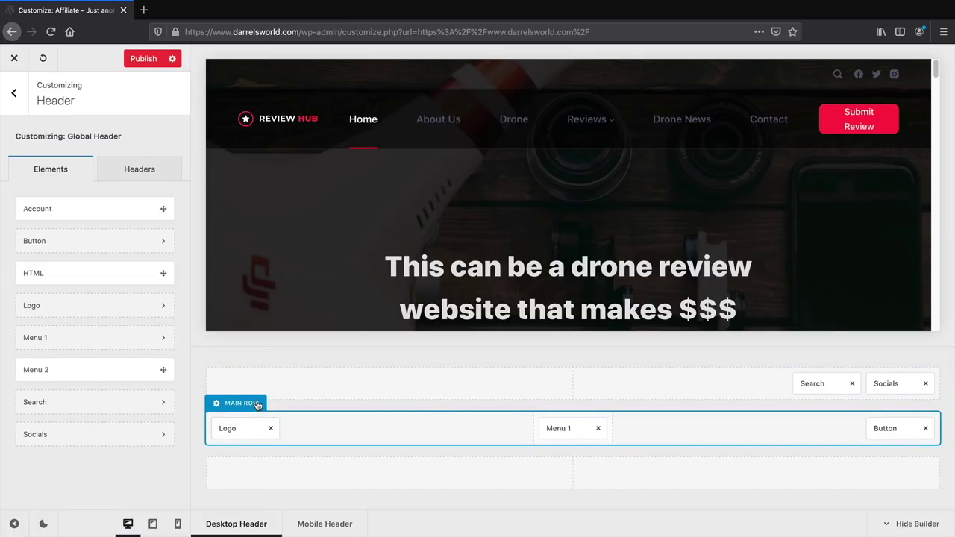
In the Global Header settings, toggle Sticky Functionality off and back on
left_click(145, 174)
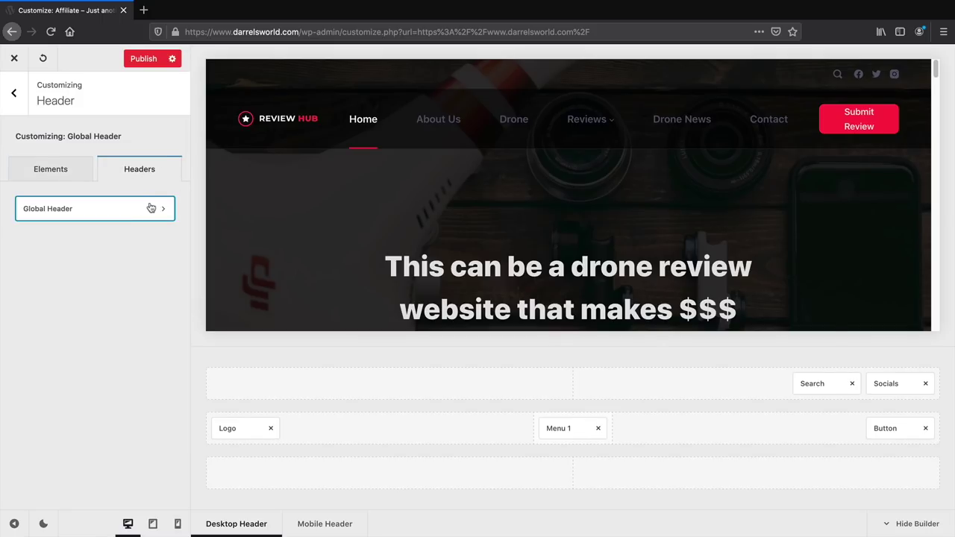
left_click(156, 209)
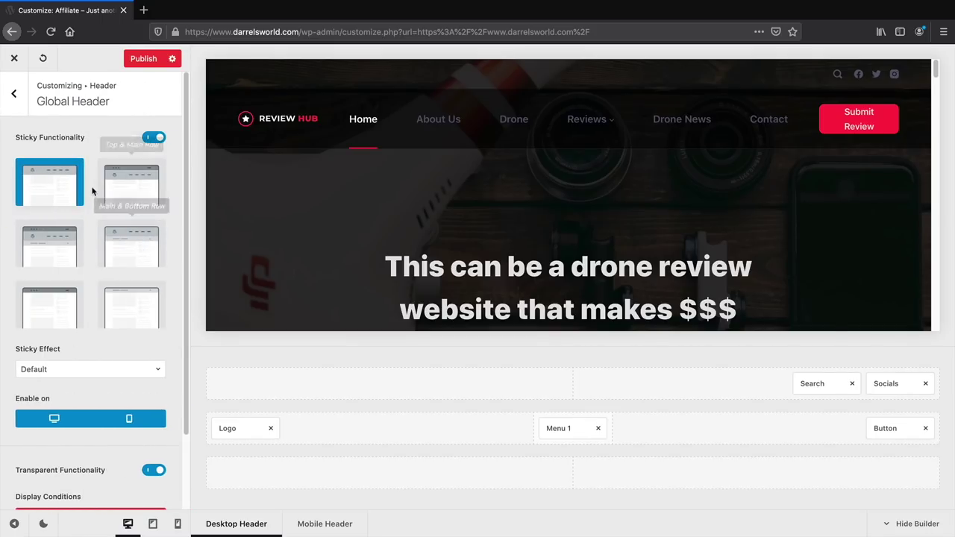
scroll(335, 166, "down", 3)
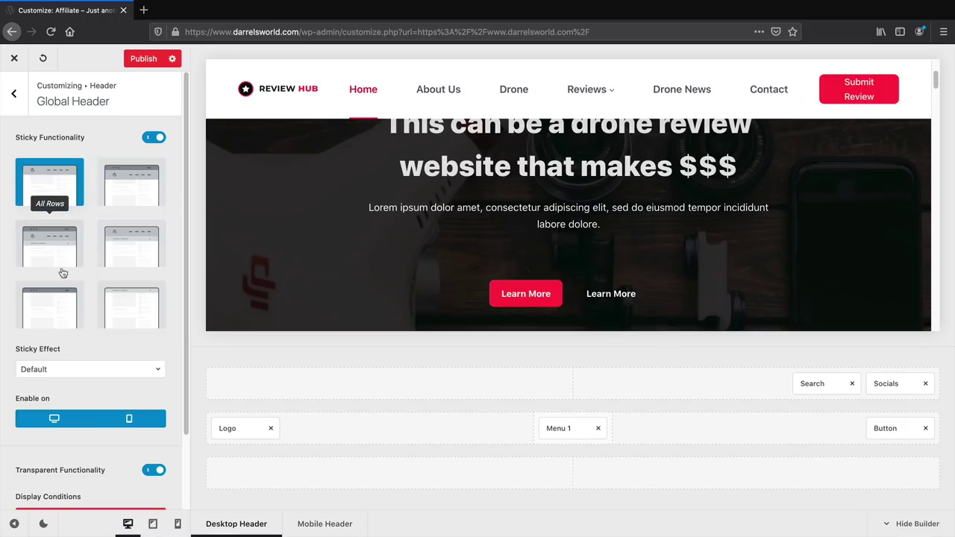
left_click(49, 182)
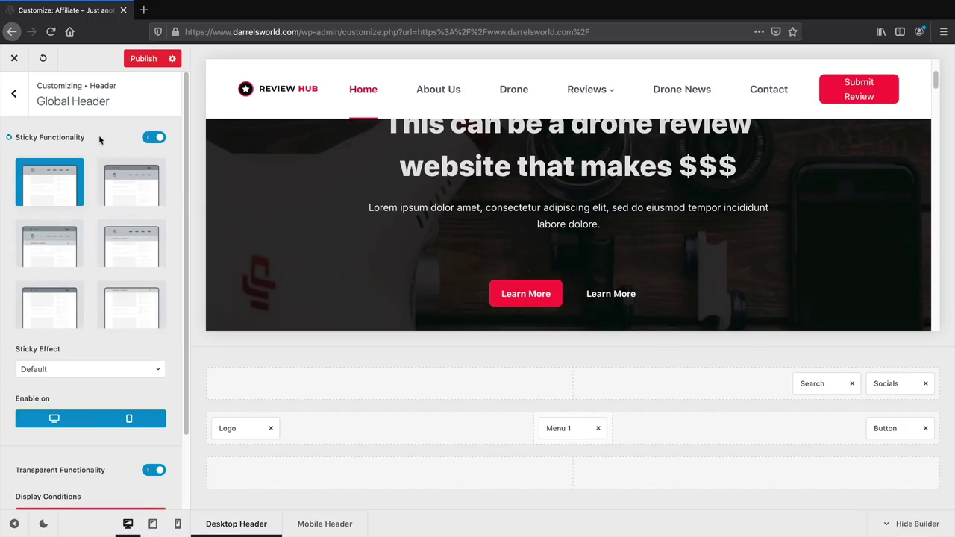
left_click(160, 142)
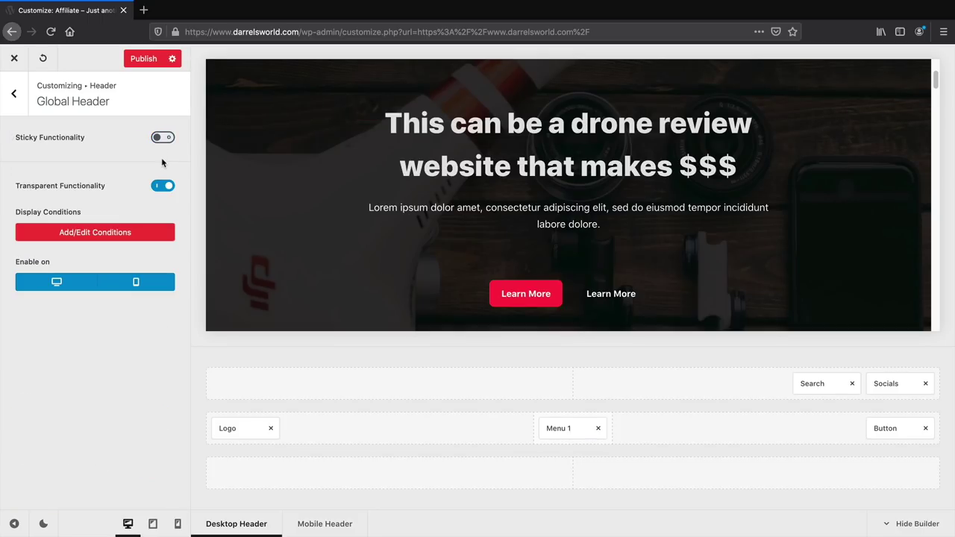
left_click(163, 139)
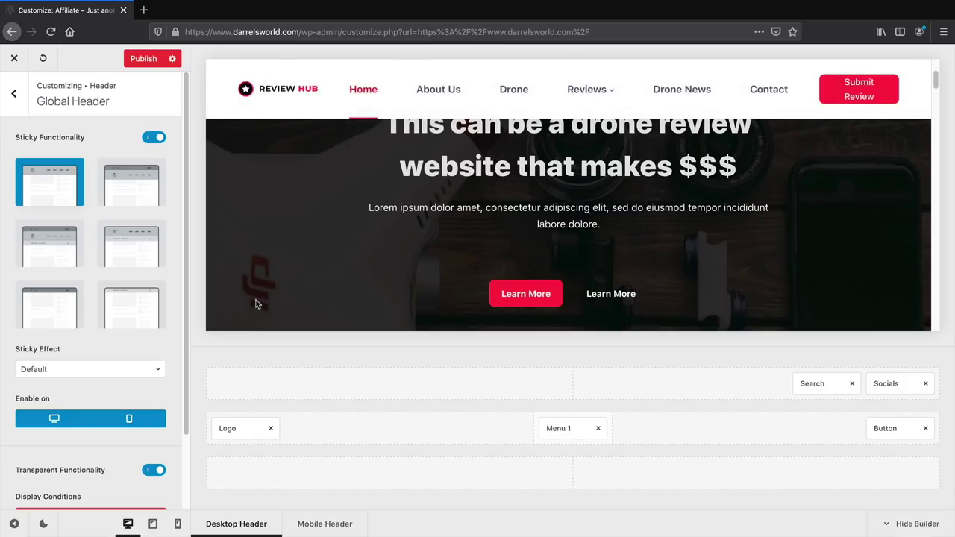
Switch off the header's Transparent Functionality
scroll(89, 318, "down", 3)
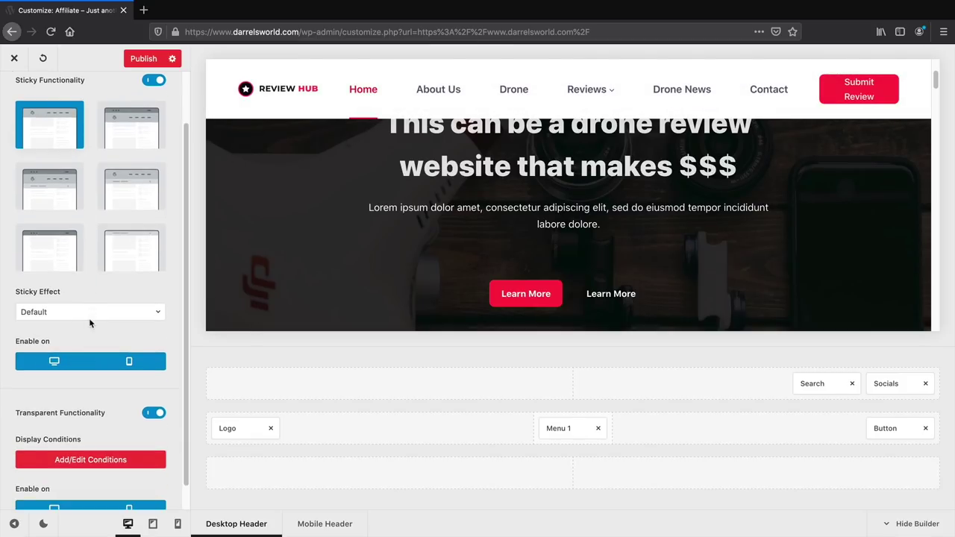
left_click_drag(33, 389, 93, 392)
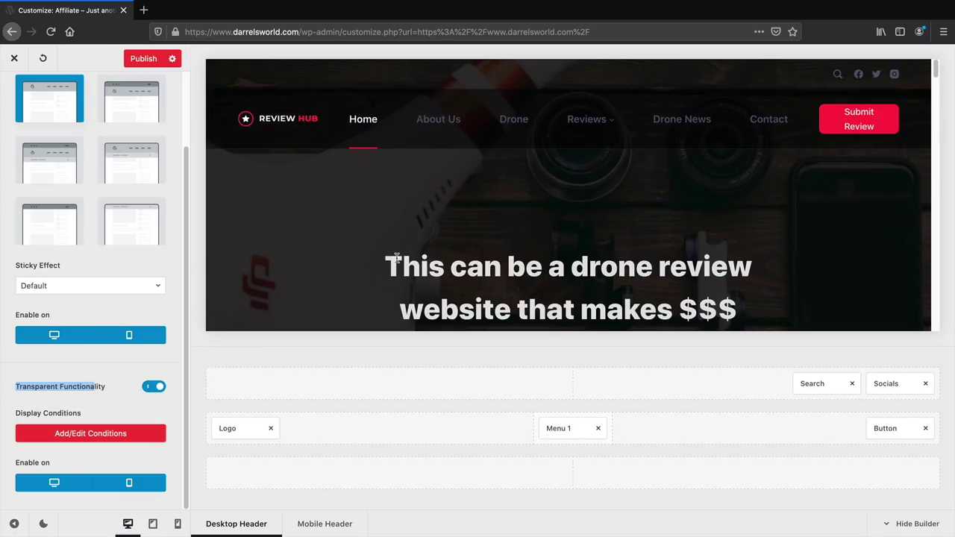
left_click(157, 388)
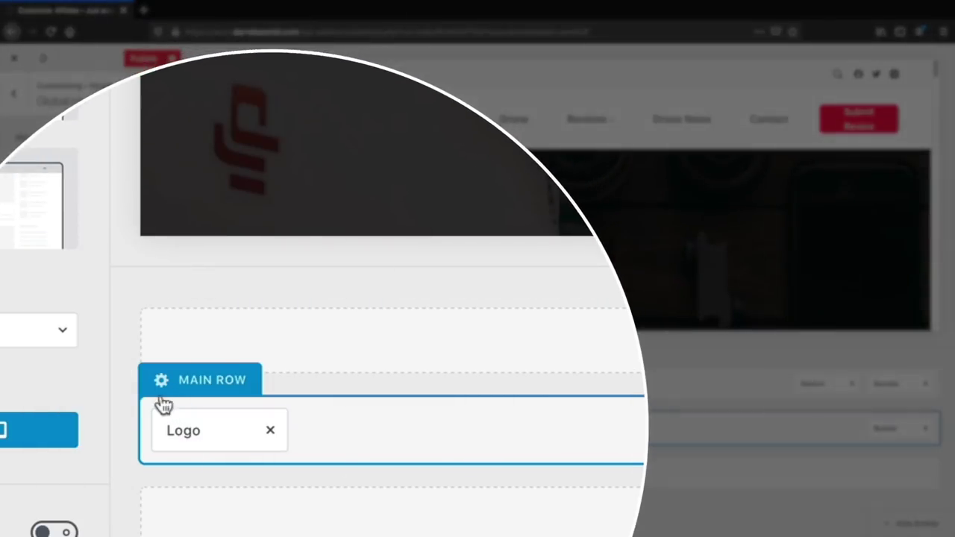
Set the Main Row's default background colour to dark navy #0f0f30, after trying red
left_click(217, 404)
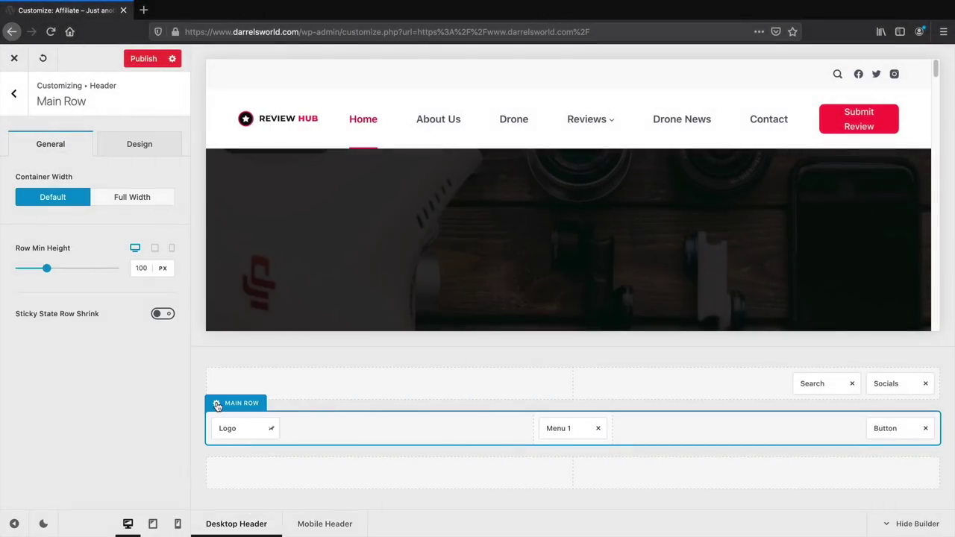
left_click(144, 144)
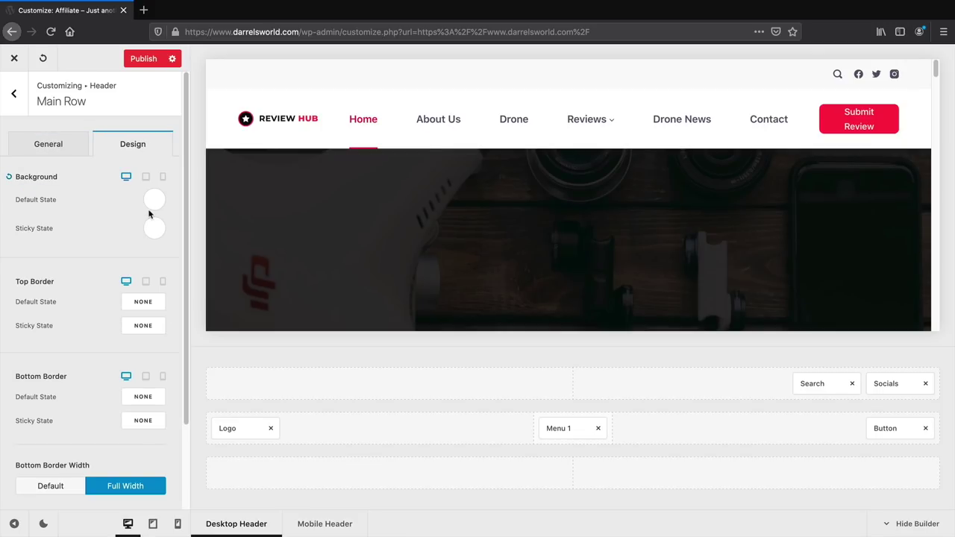
scroll(149, 214, "down", 3)
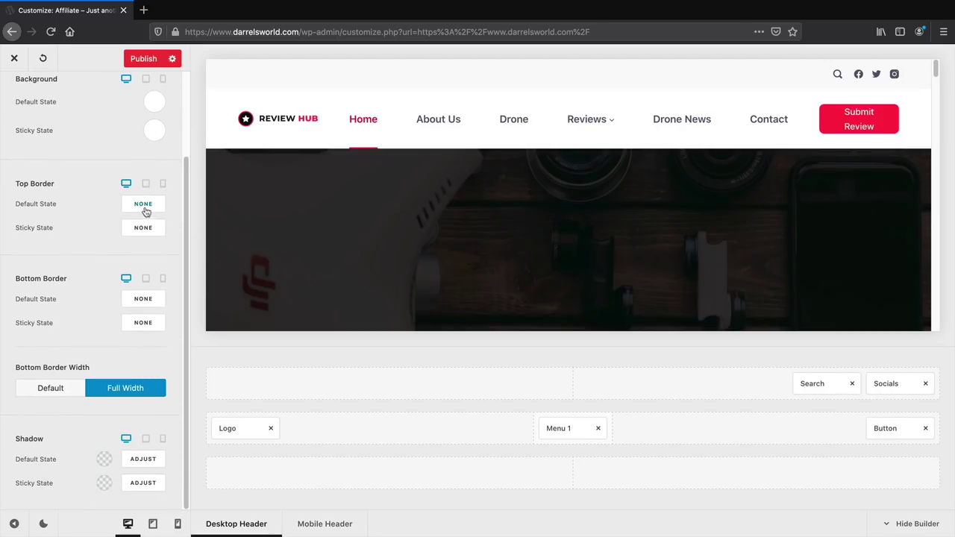
scroll(110, 317, "up", 3)
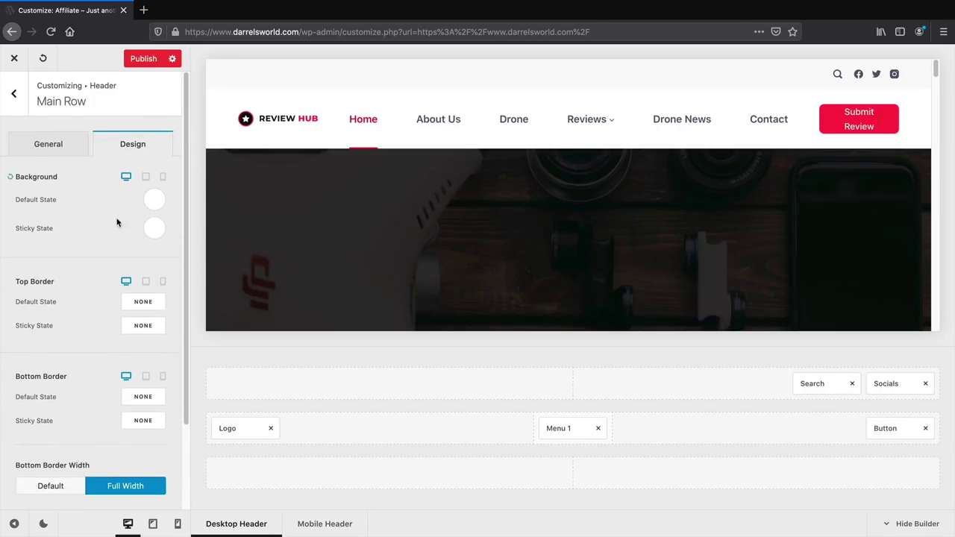
left_click(154, 202)
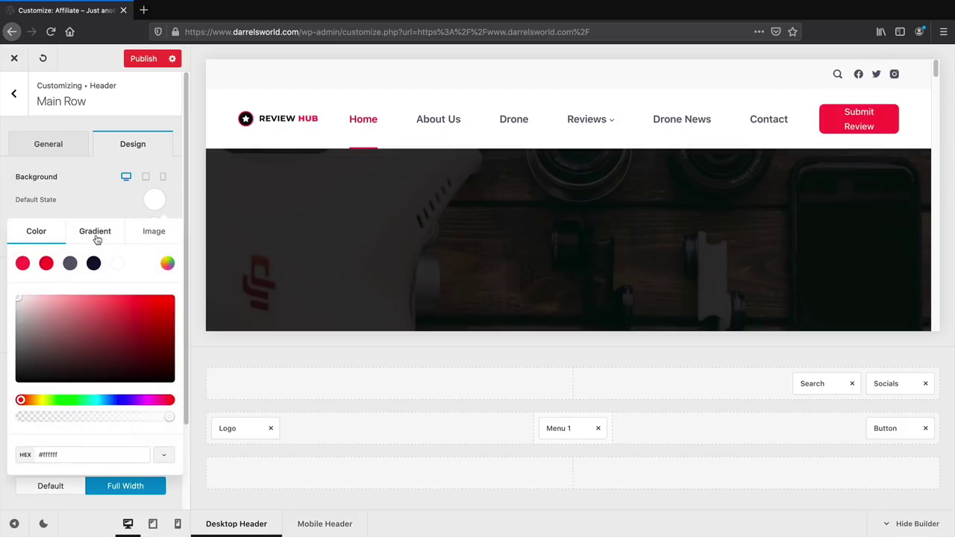
left_click(46, 264)
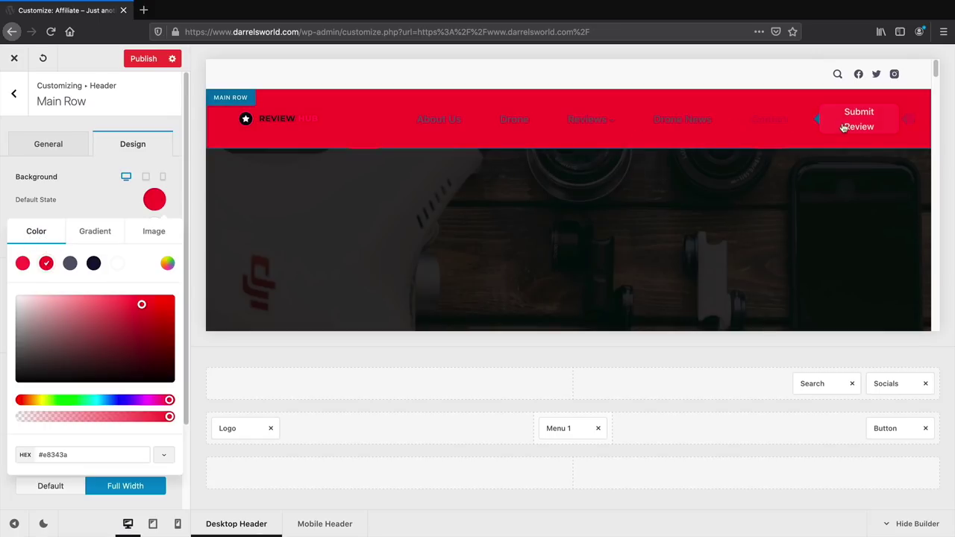
left_click(94, 265)
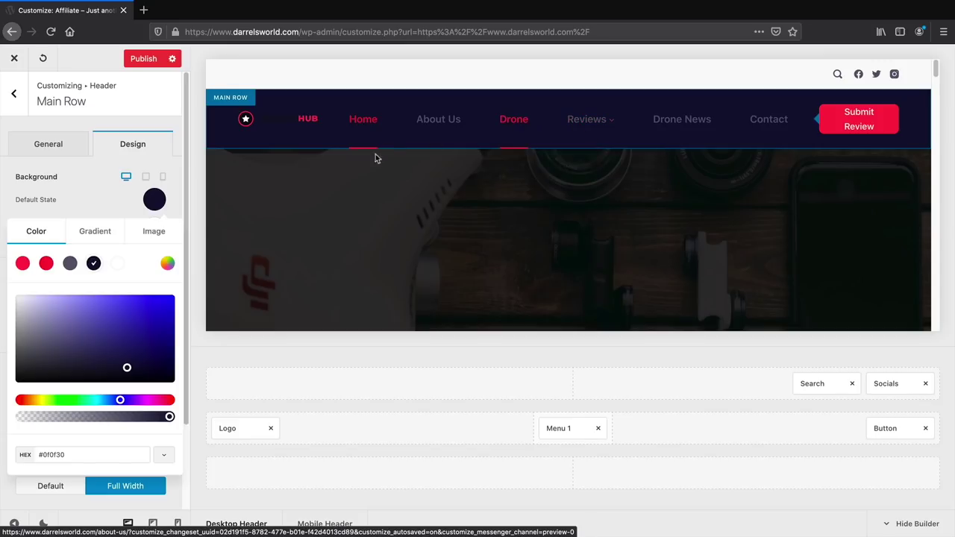
key("Escape")
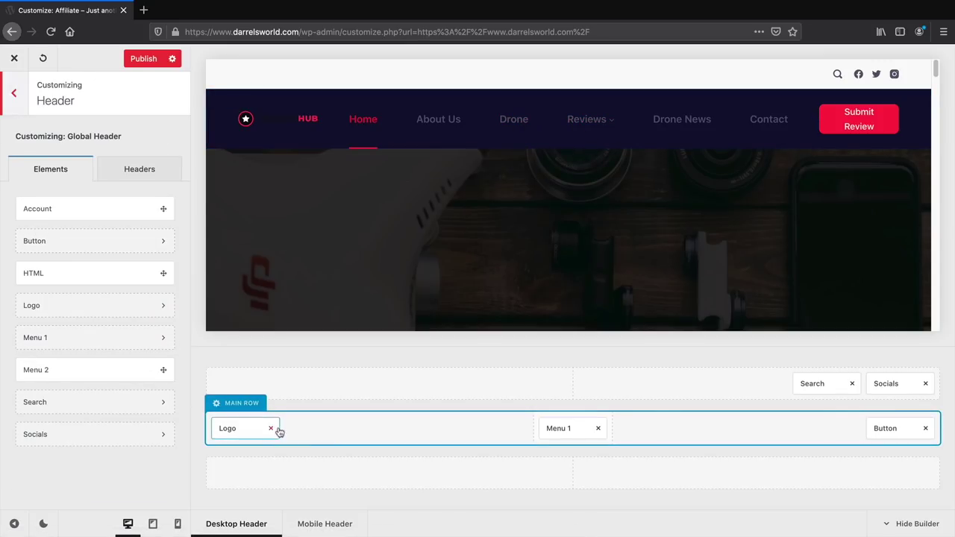
Set Menu 1's default font colour to white #ffffff
left_click(562, 429)
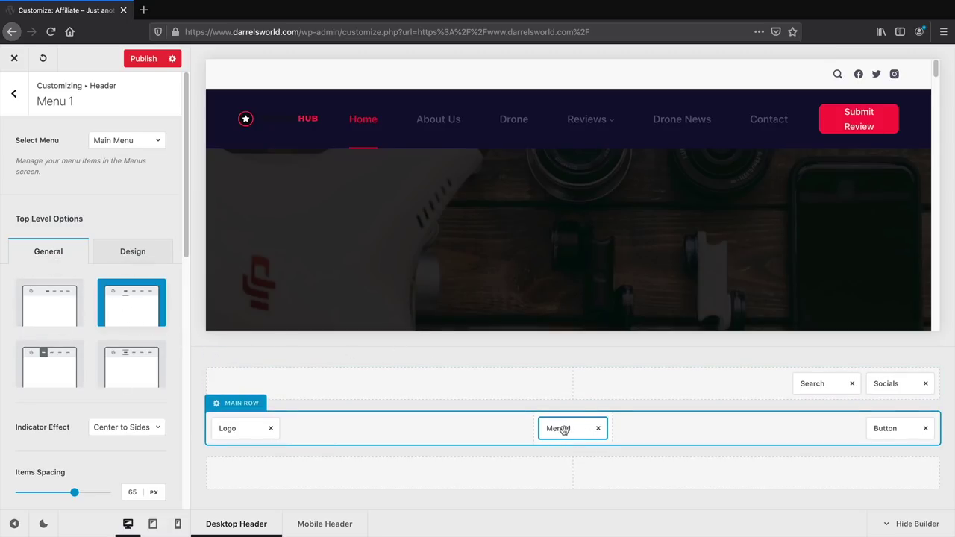
left_click(134, 253)
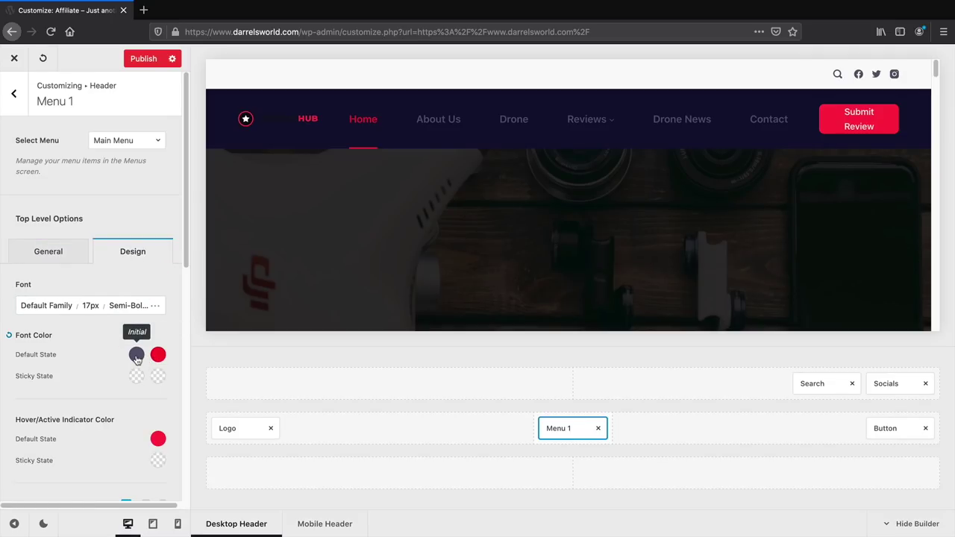
left_click(136, 356)
left_click(89, 227)
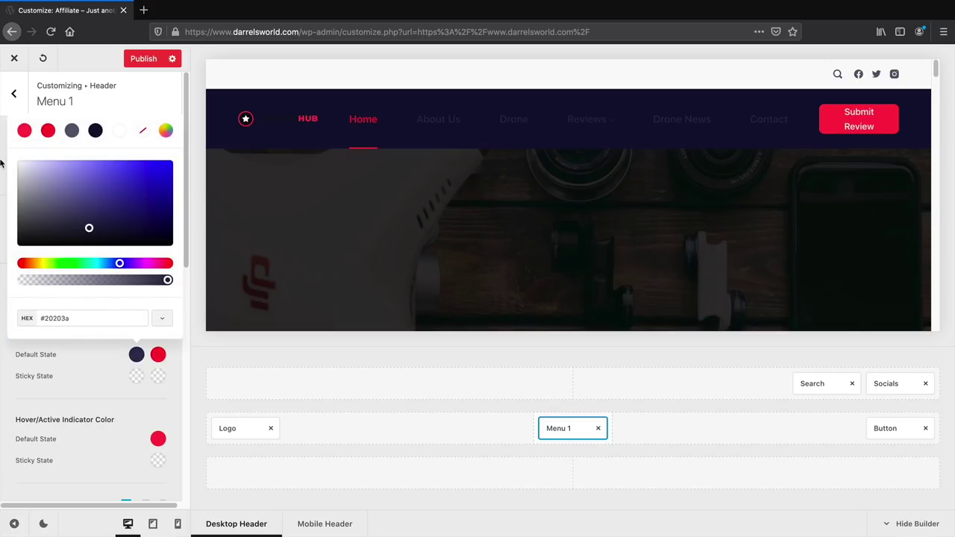
left_click_drag(30, 175, 18, 161)
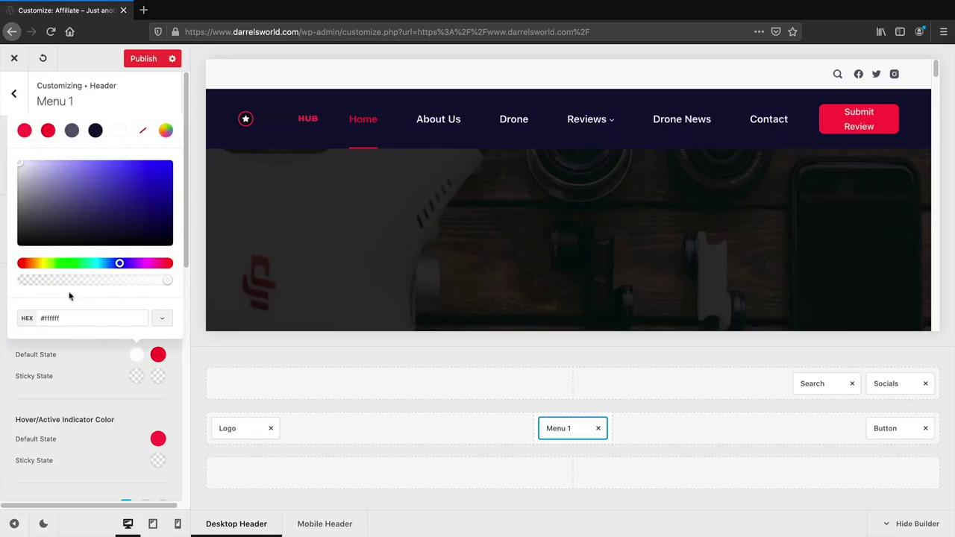
left_click(102, 362)
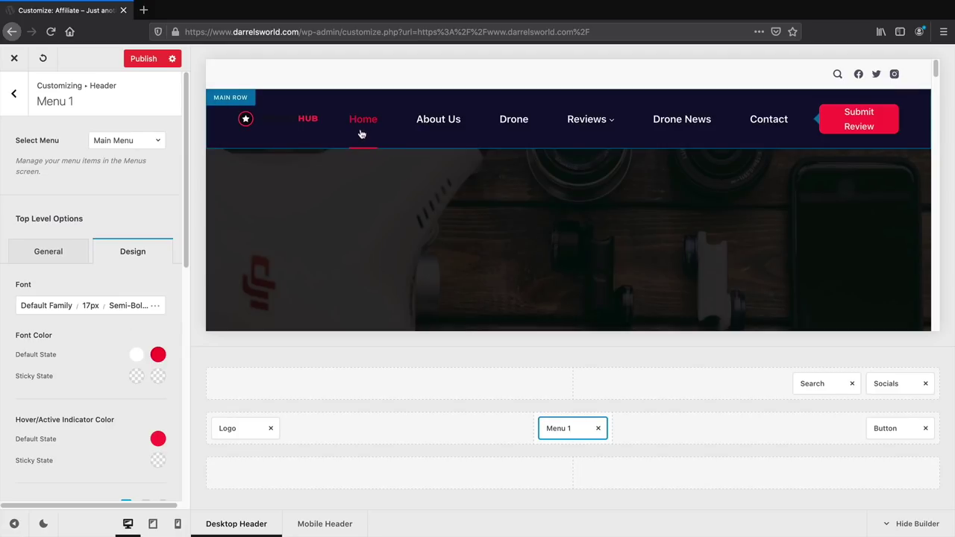
Make Menu 1's active-state font colour white #ffffff as well
left_click(157, 355)
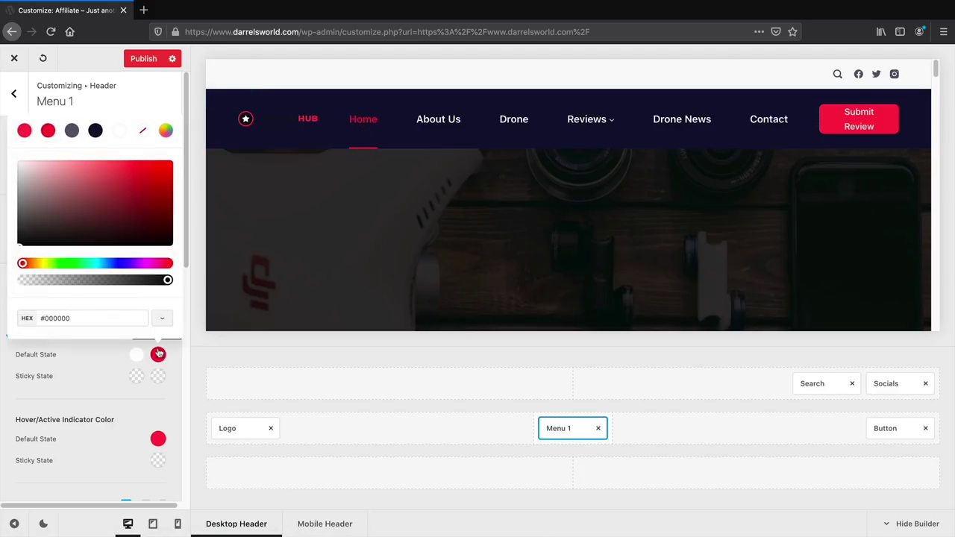
left_click_drag(91, 233, 80, 213)
mouse_move(24, 164)
left_mouse_down()
mouse_move(28, 176)
mouse_move(19, 161)
left_mouse_up()
left_click(120, 98)
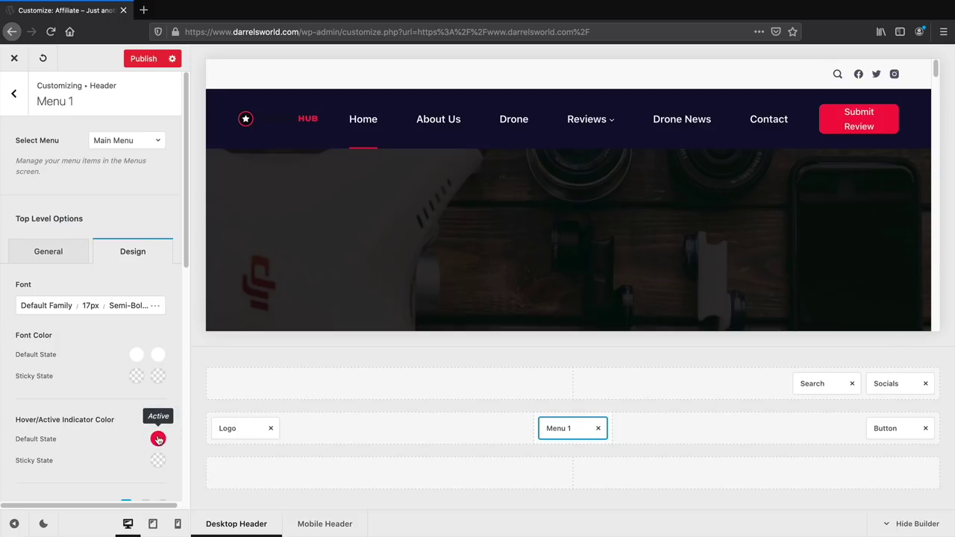
Return to the menu's general options and open the Submit Review button's settings
scroll(134, 429, "down", 2)
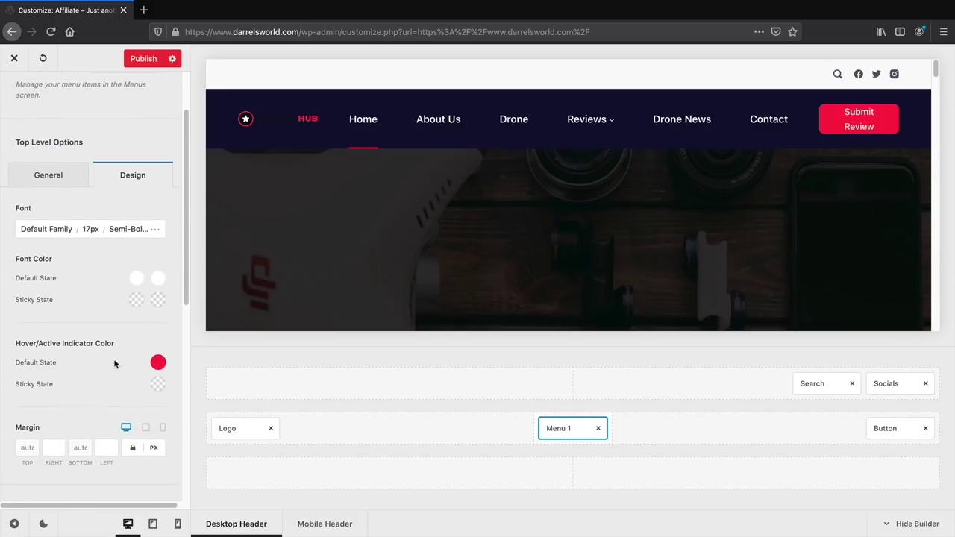
scroll(88, 314, "up", 2)
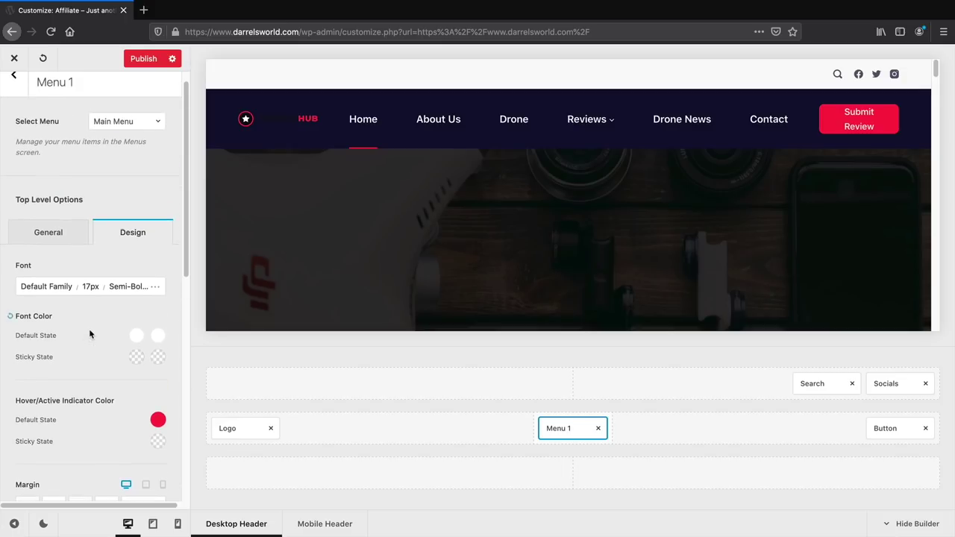
left_click(66, 262)
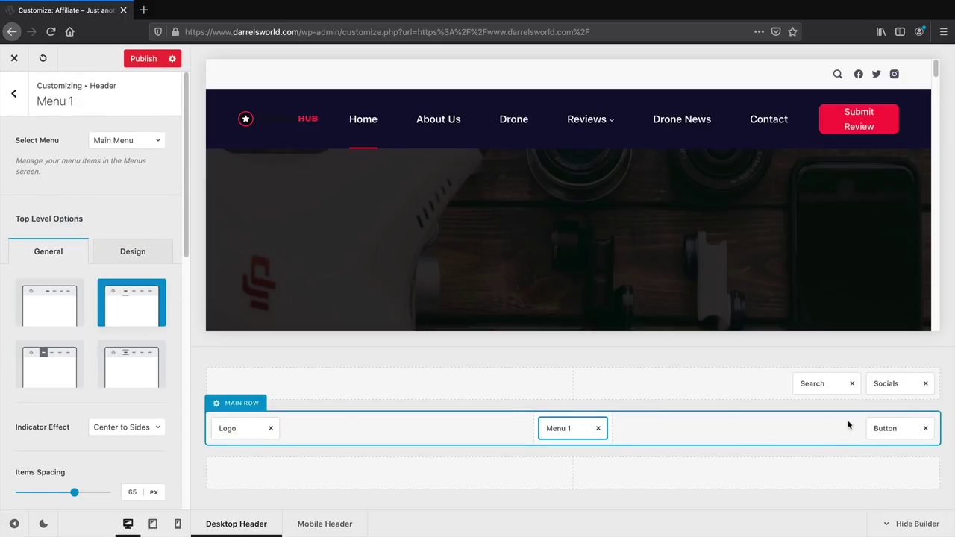
left_click(883, 427)
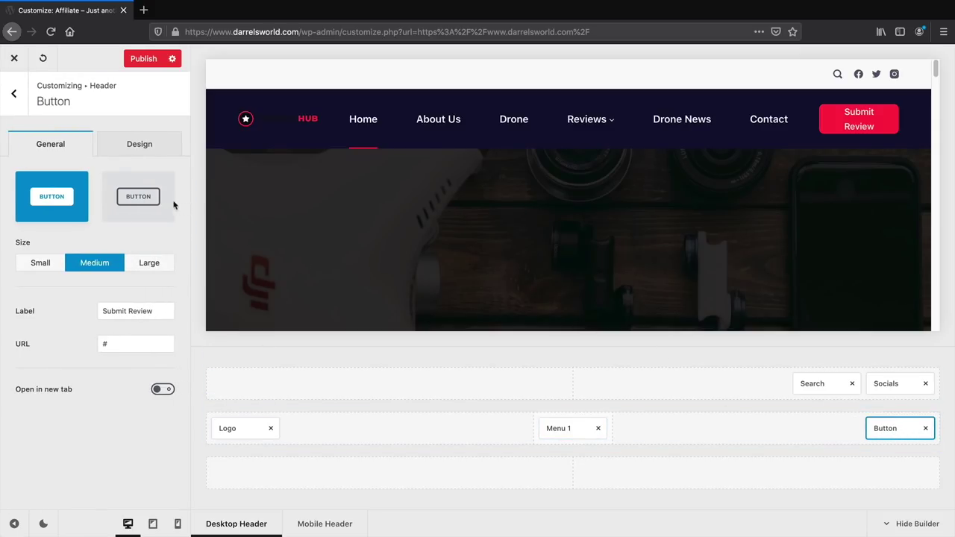
Try Ghost on Submit Review, revert to Filled, then go from Menu 1 to General Options
left_click(138, 203)
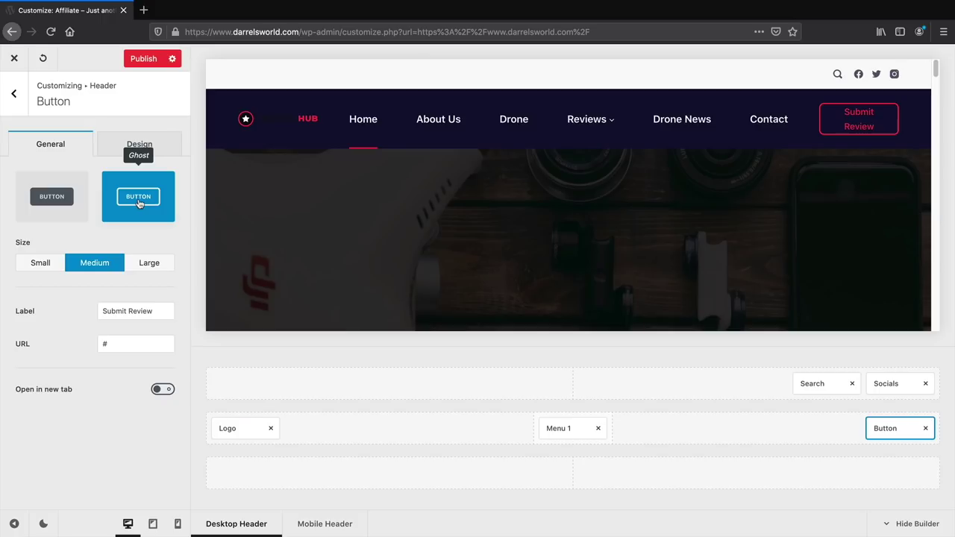
left_click(31, 205)
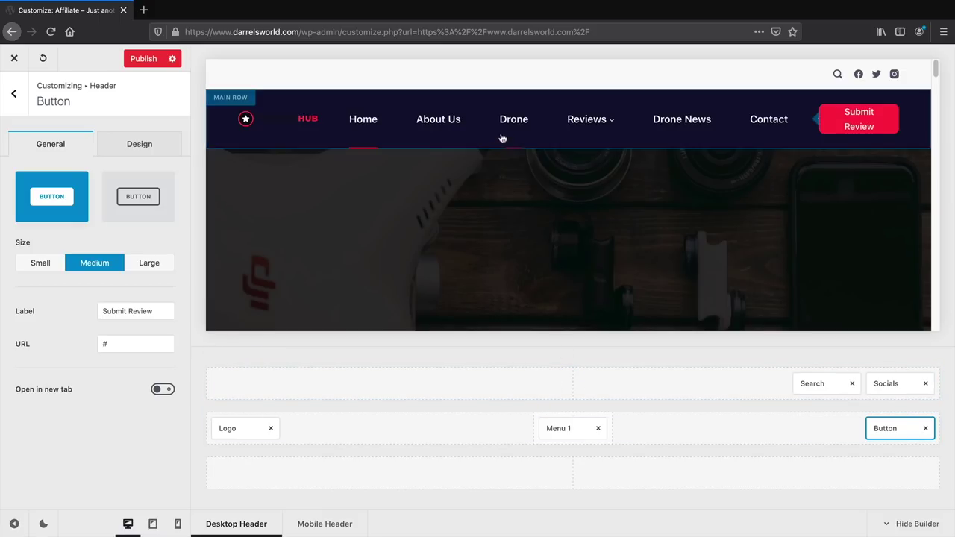
left_click(556, 428)
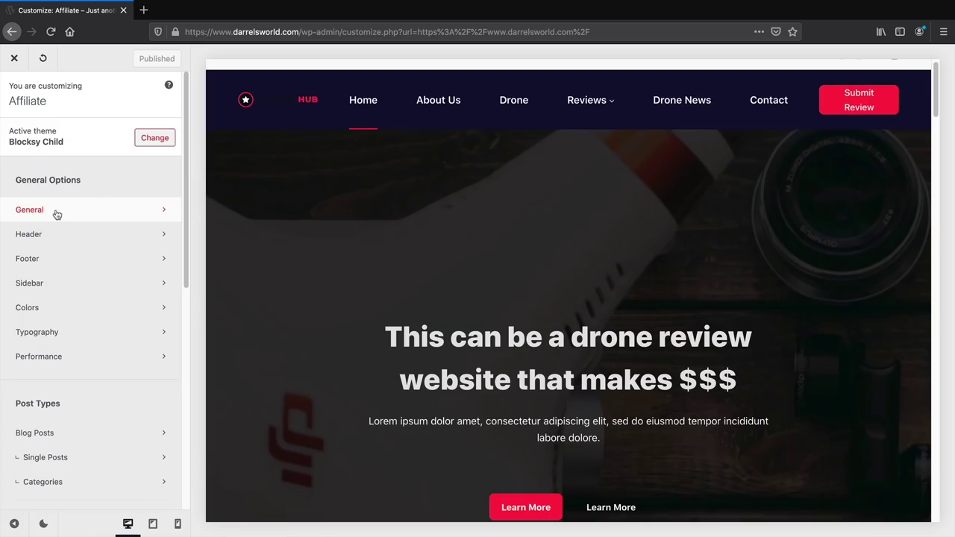
left_click(57, 213)
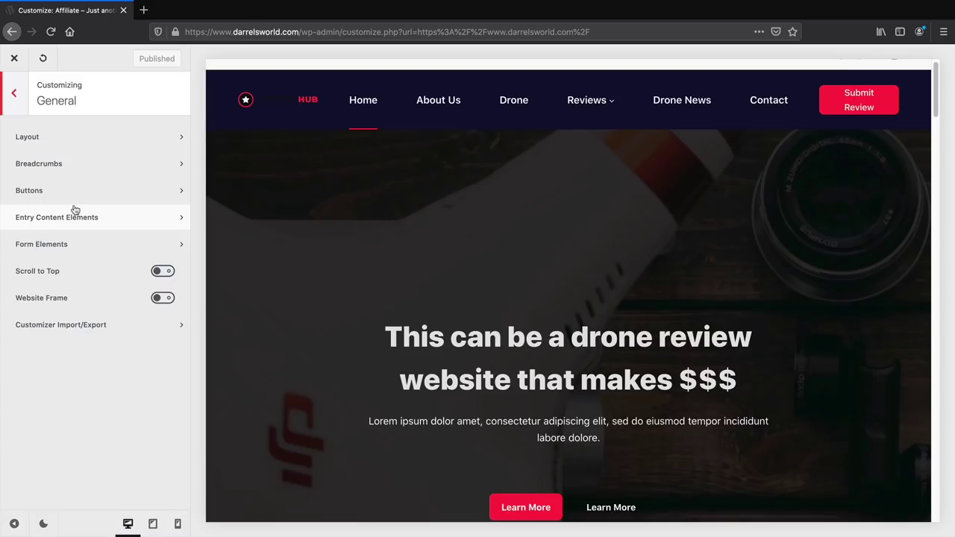
Test the Website Frame and Scroll to Top toggles, leaving both switched off
left_click(162, 299)
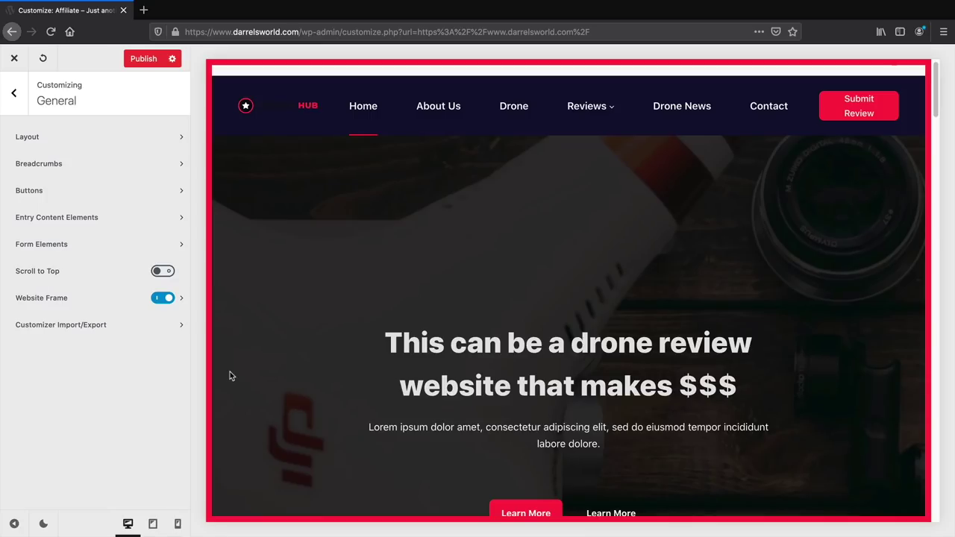
left_click(161, 299)
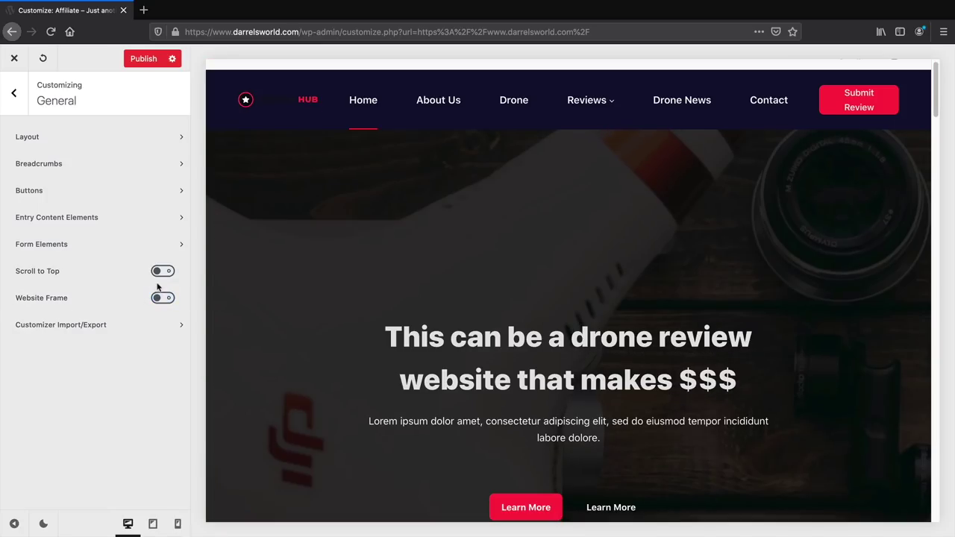
left_click(162, 273)
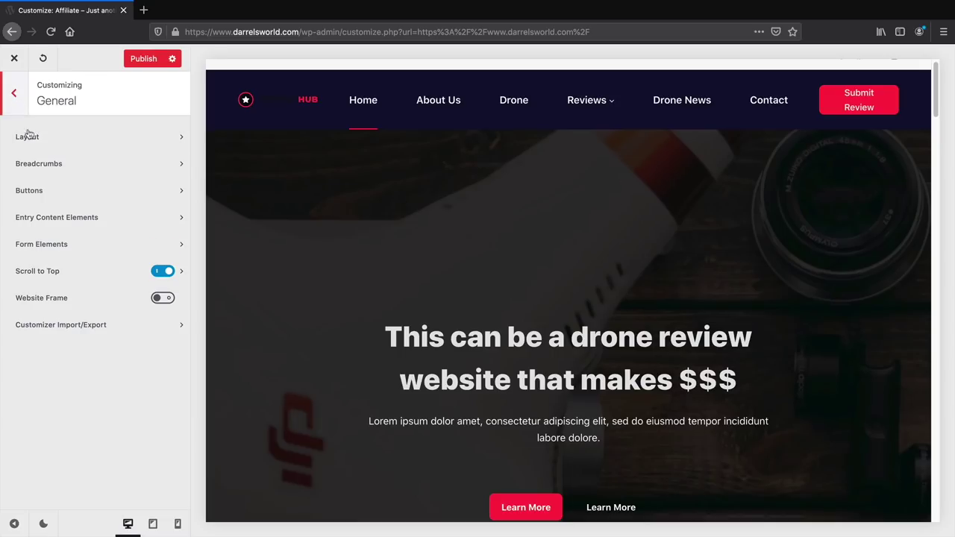
left_click(162, 272)
Return to General options and switch Website Frame on for a red site border
left_click(15, 94)
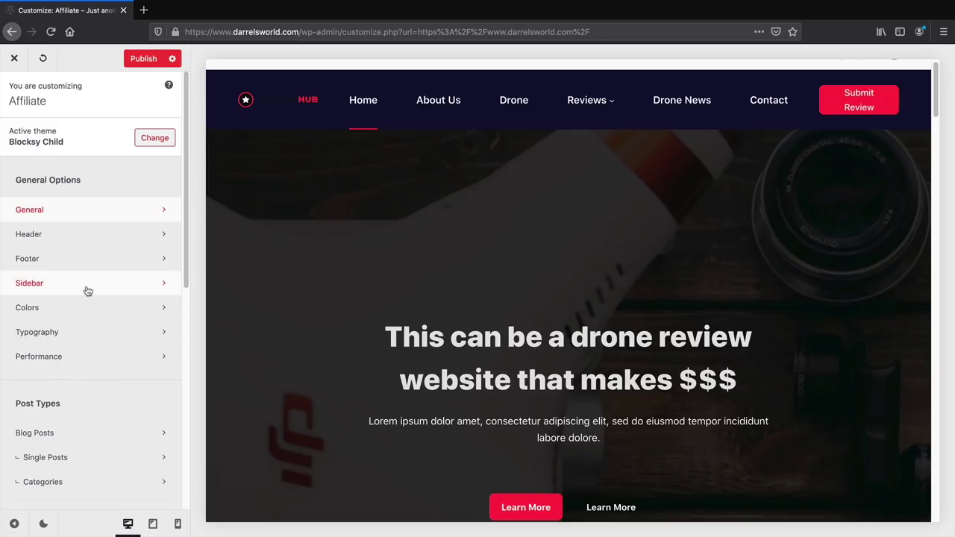
scroll(88, 287, "down", 1)
scroll(89, 278, "down", 5)
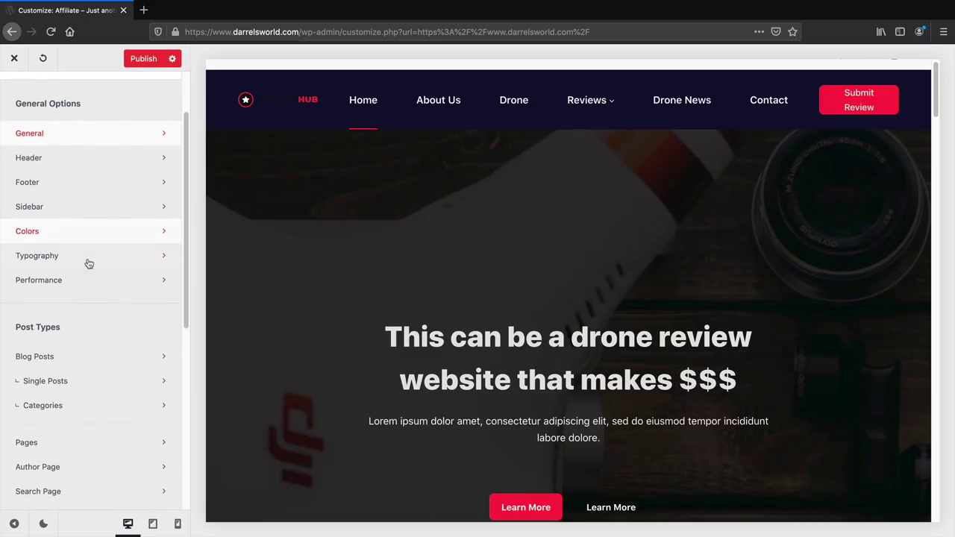
scroll(89, 264, "down", 3)
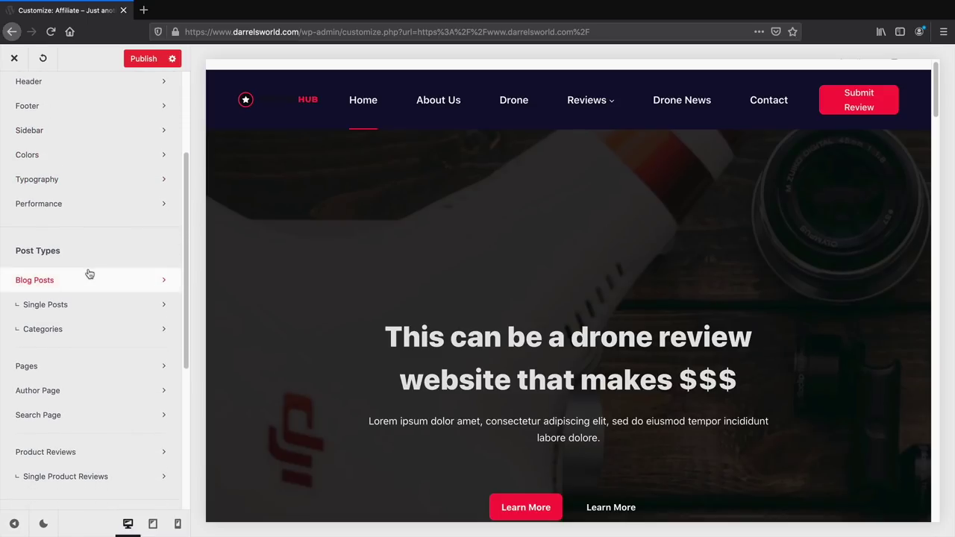
scroll(89, 273, "down", 2)
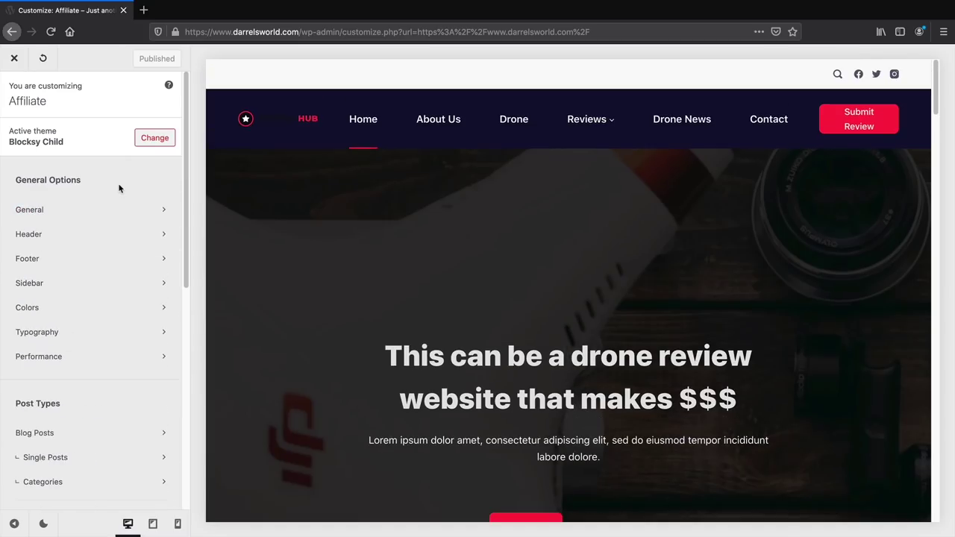
left_click(109, 213)
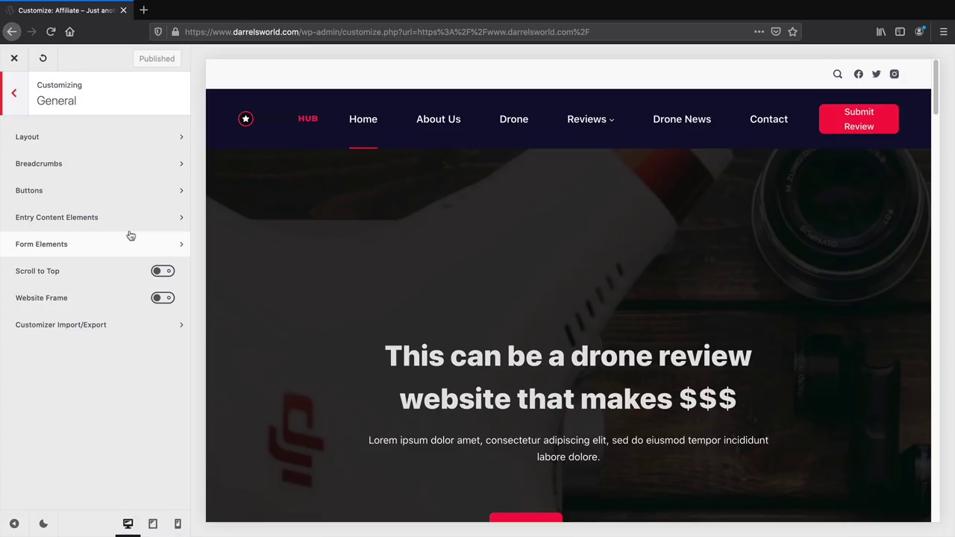
left_click(162, 299)
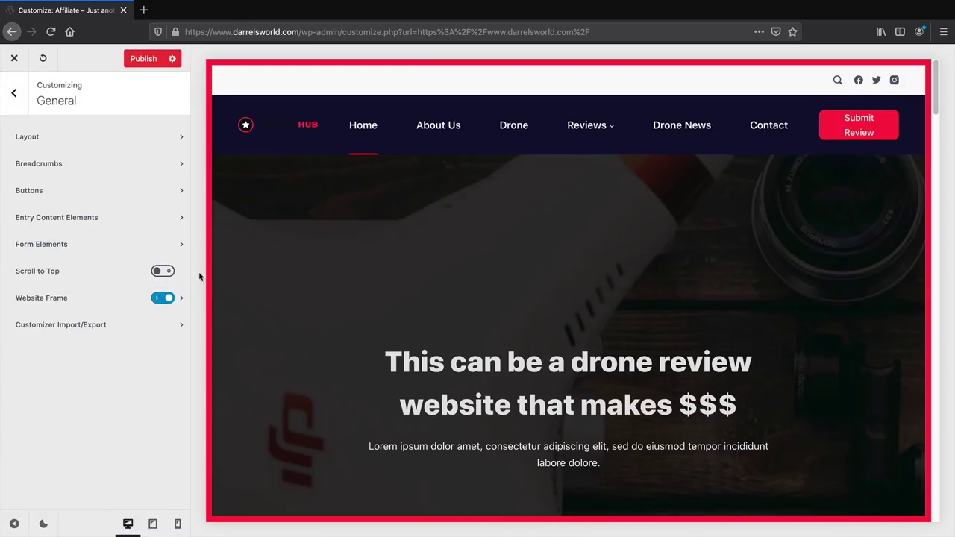
Try dark navy, indigo and bright blue as the Website Frame colour
left_click(182, 300)
left_click(166, 190)
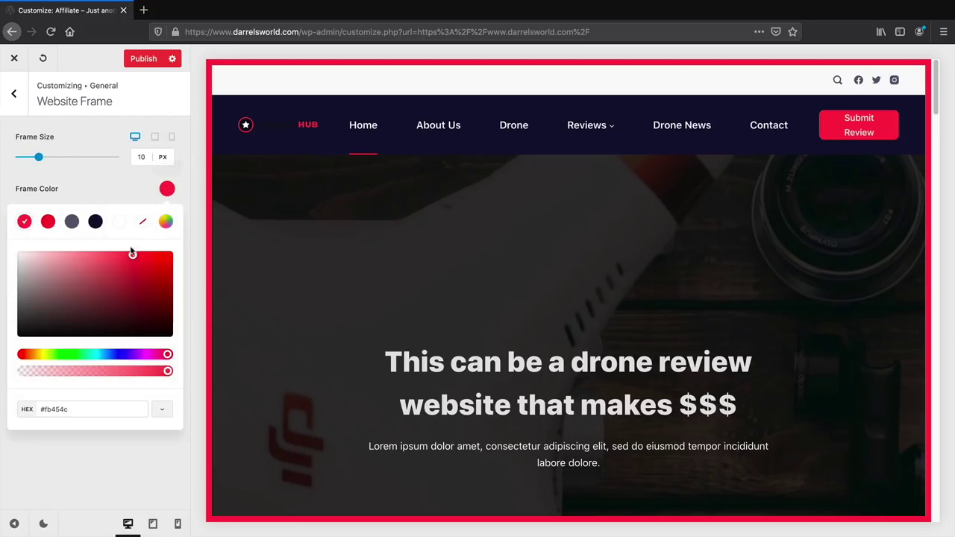
left_click_drag(132, 251, 123, 286)
left_click(95, 221)
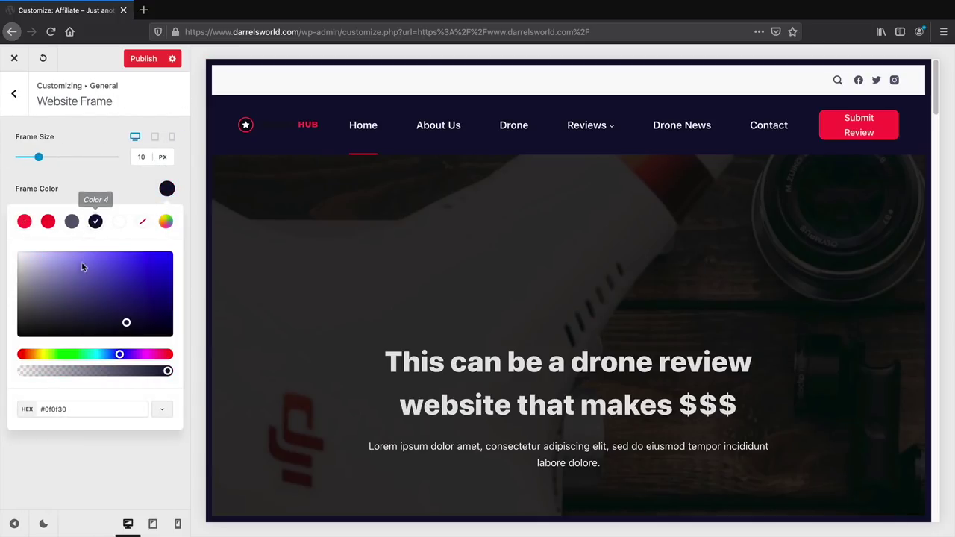
left_click(115, 294)
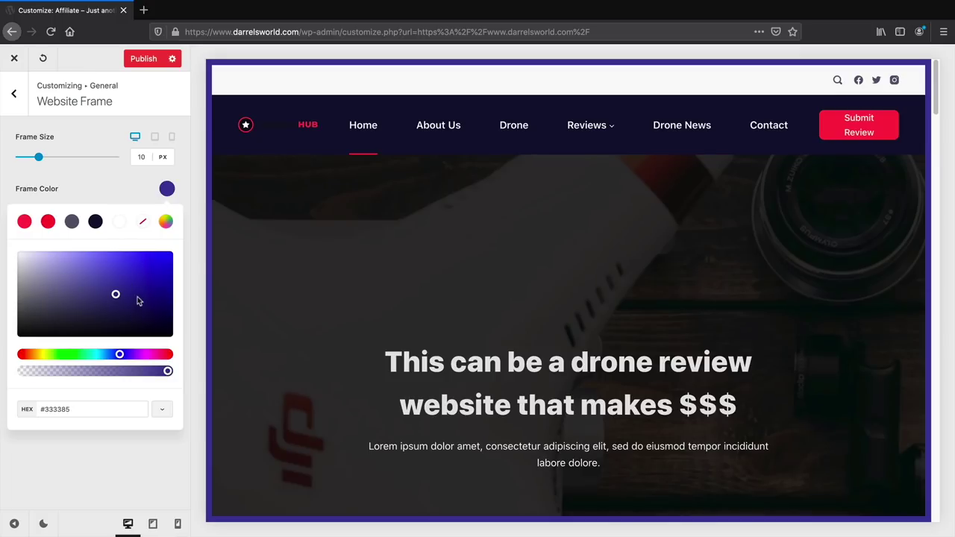
left_click(156, 278)
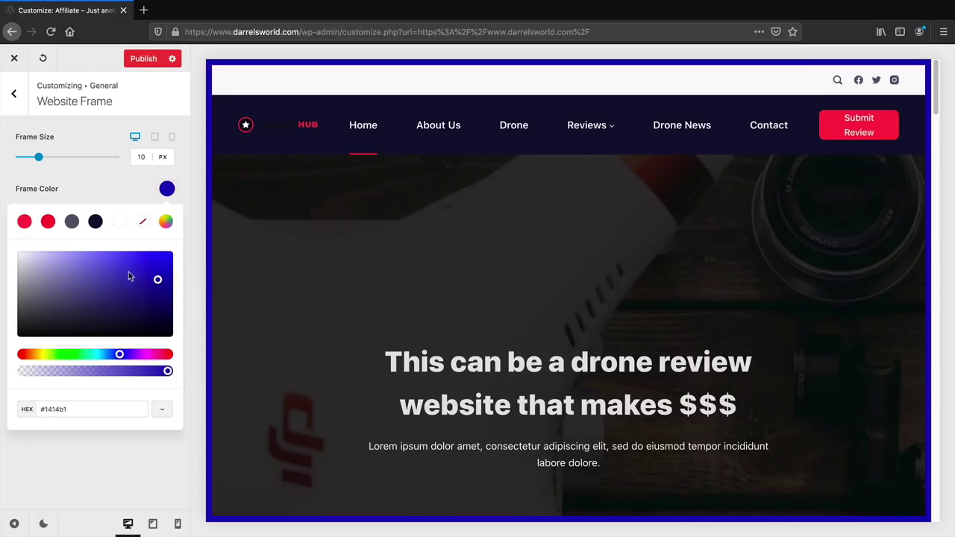
left_click(95, 187)
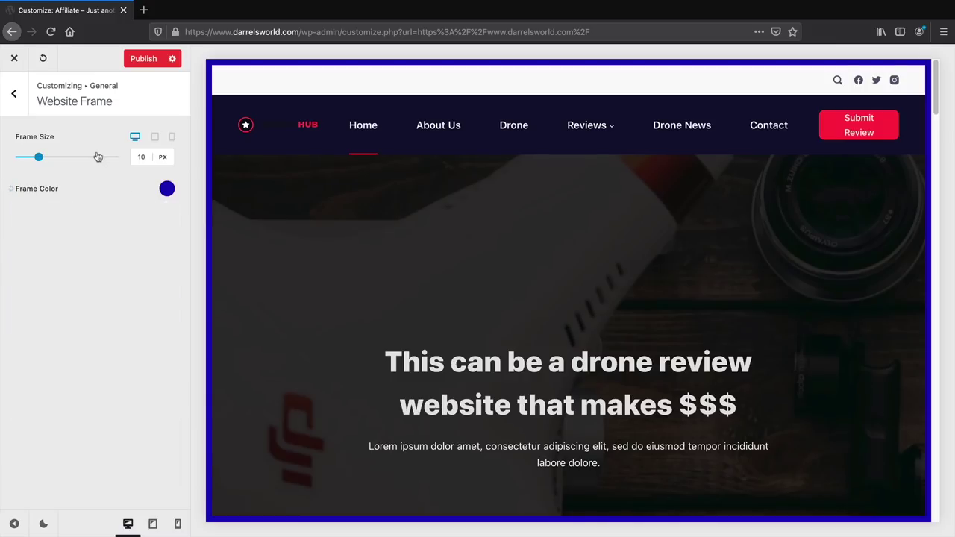
left_click(166, 188)
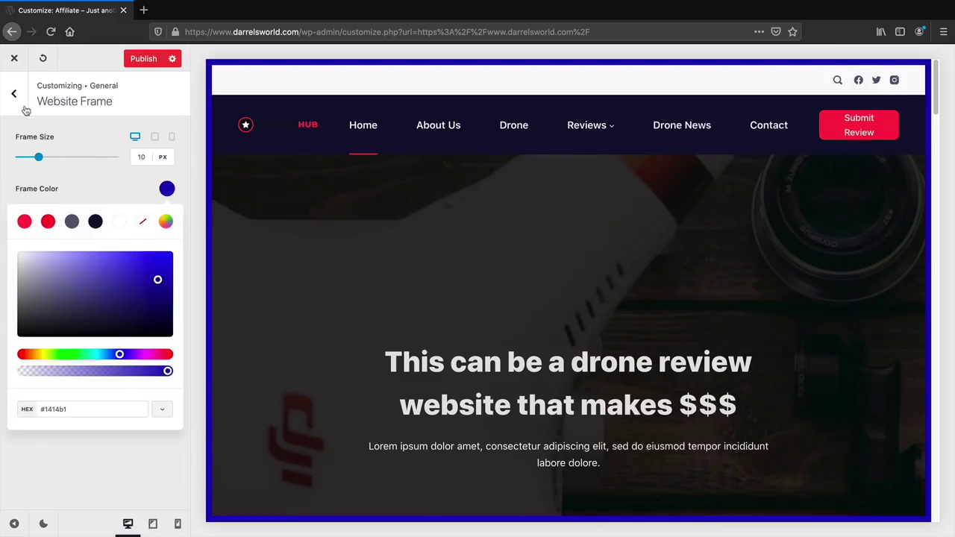
Switch the website frame off and turn Scroll to Top on
left_click(22, 104)
left_click(162, 299)
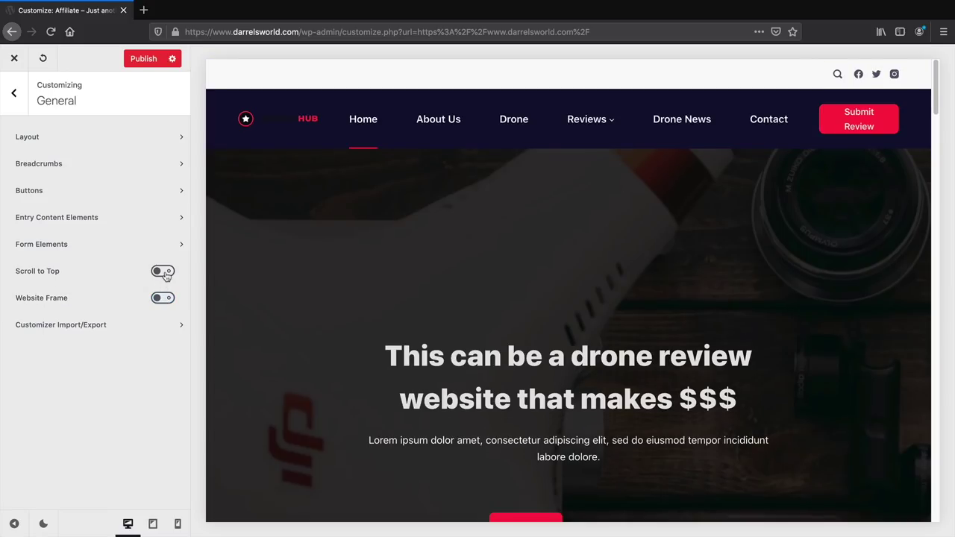
left_click(166, 273)
Set the scroll-to-top icon to the rocket and return to the top-level Customizer list
left_click(189, 273)
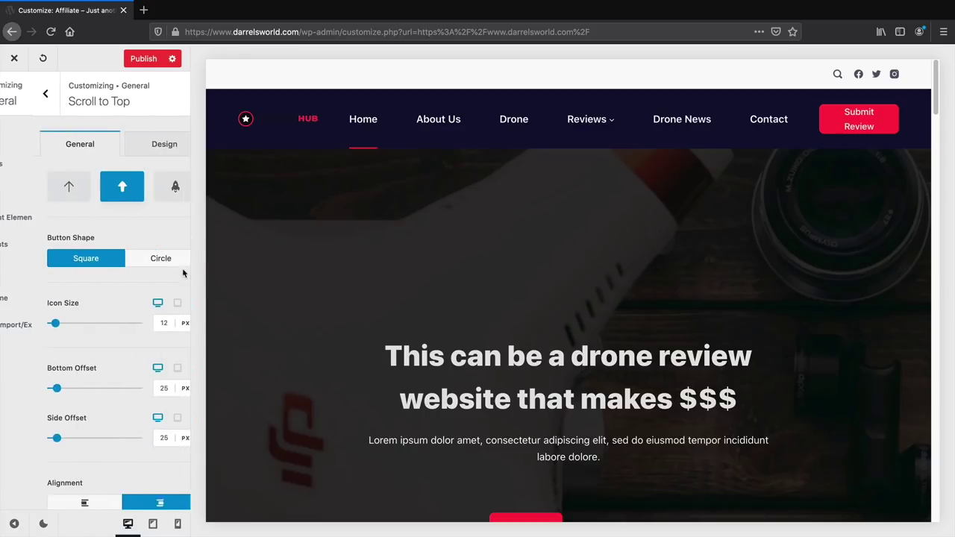
left_click(143, 185)
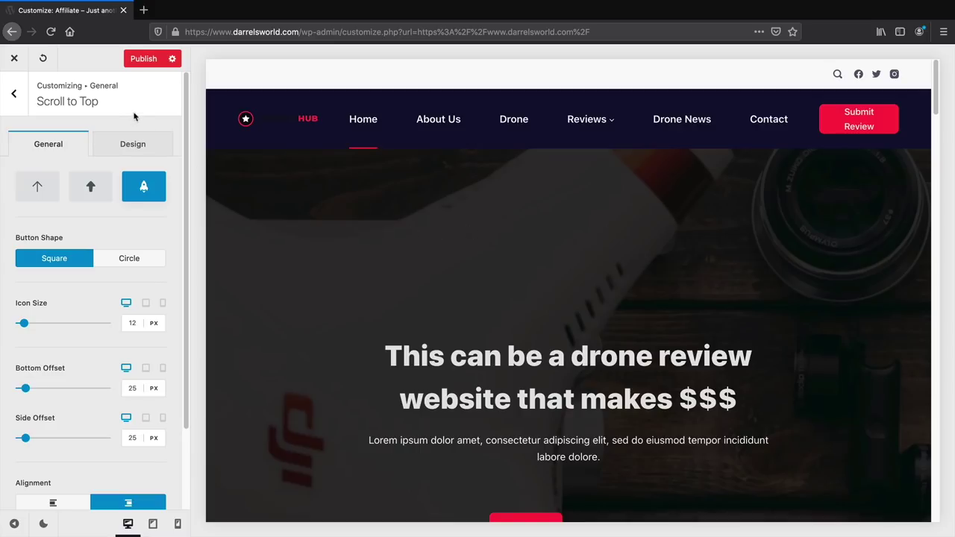
left_click(15, 95)
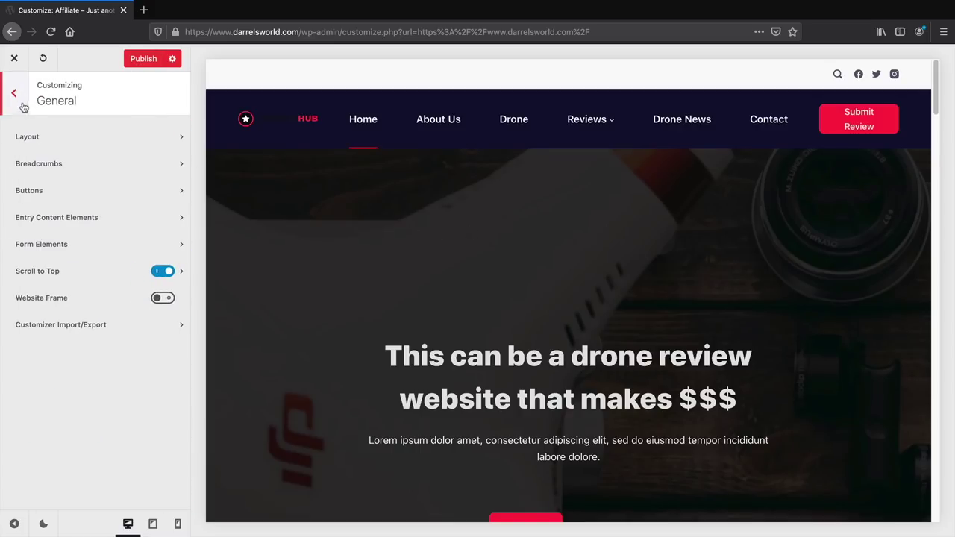
left_click(22, 104)
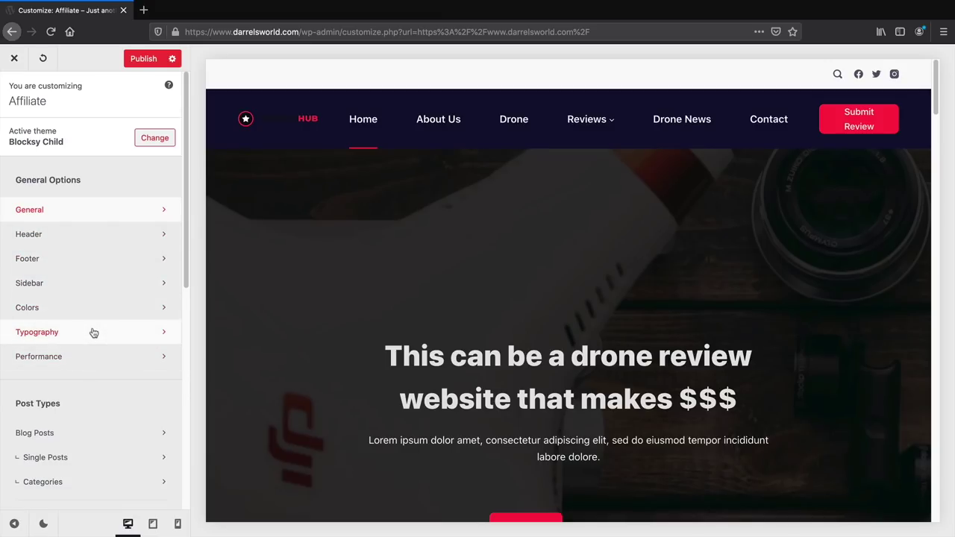
scroll(97, 331, "down", 4)
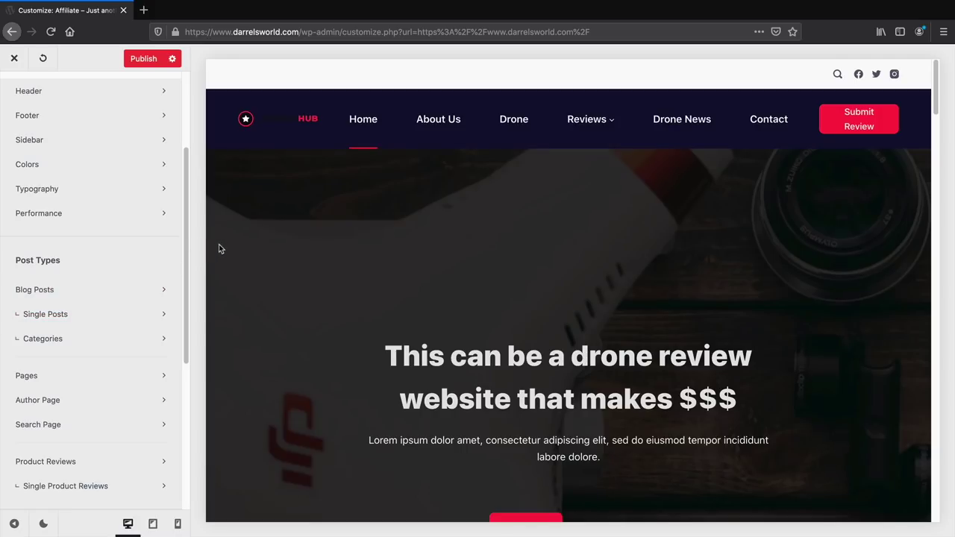
Preview Drone News, check Blog Posts settings, then show 'Best Drone On Amazon' in the preview
left_click(671, 122)
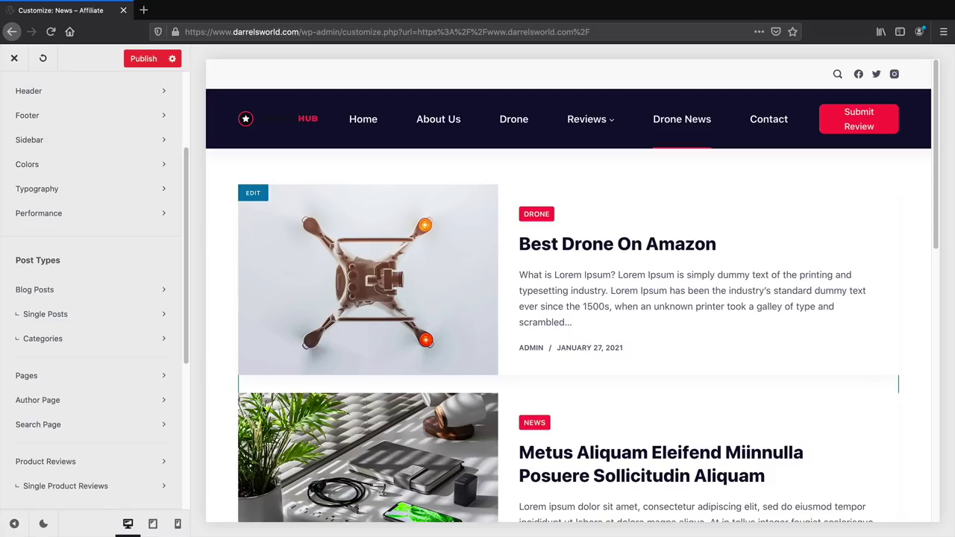
left_click(66, 297)
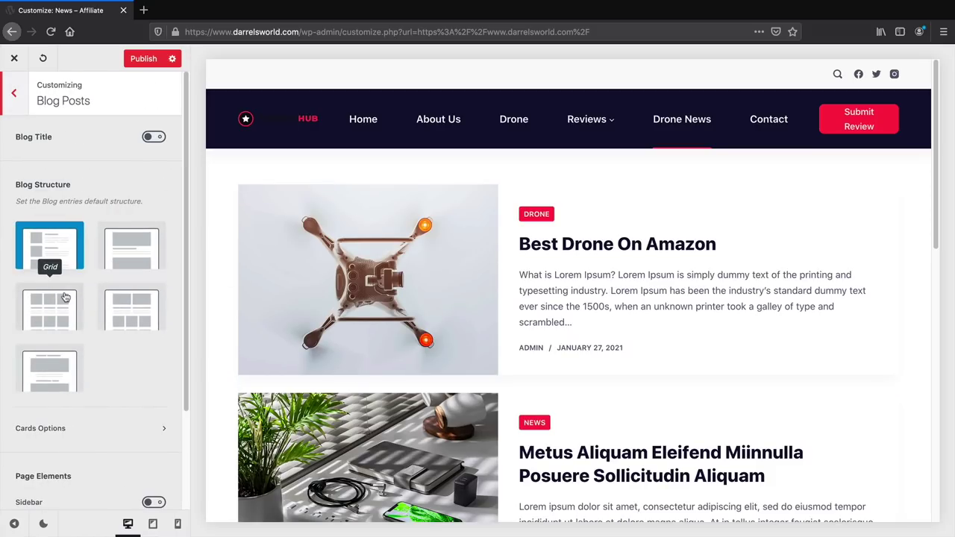
left_click(18, 97)
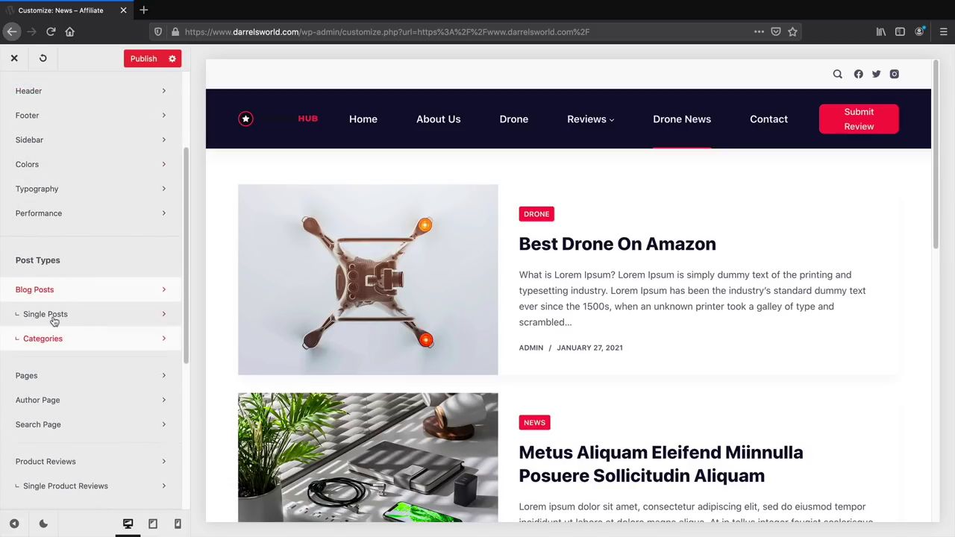
left_click(547, 247)
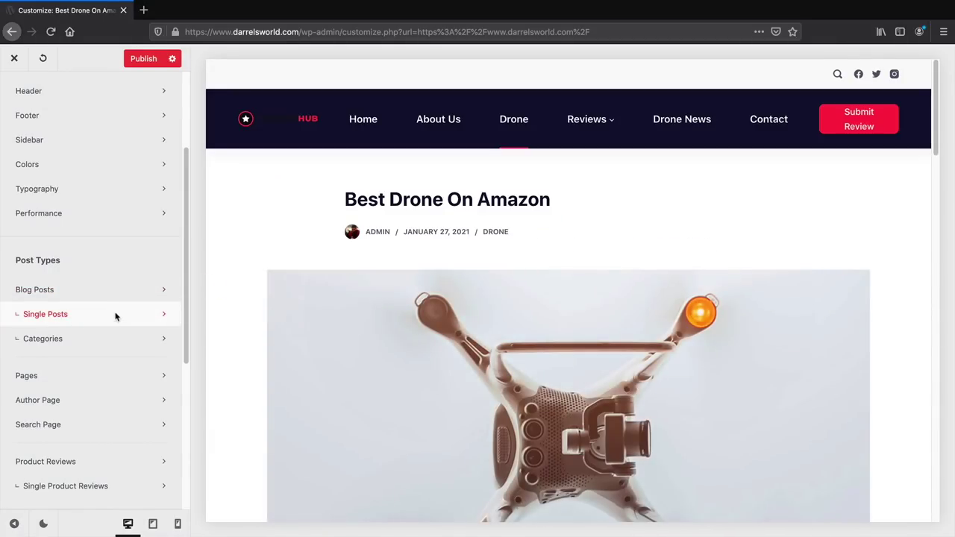
Set Single Posts Content Area Style to Boxed, review Post Elements, and go back
left_click(165, 317)
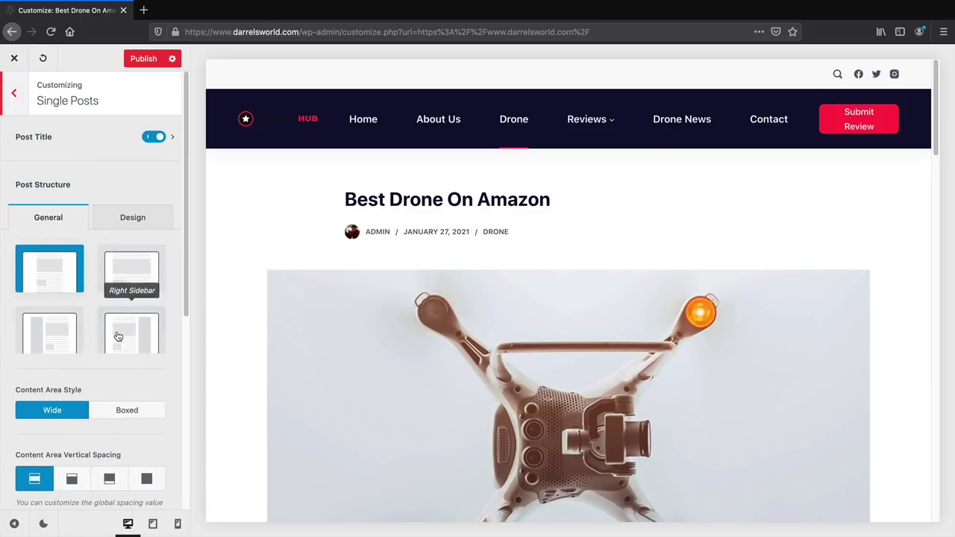
scroll(115, 333, "down", 1)
left_click(124, 317)
scroll(224, 320, "down", 5)
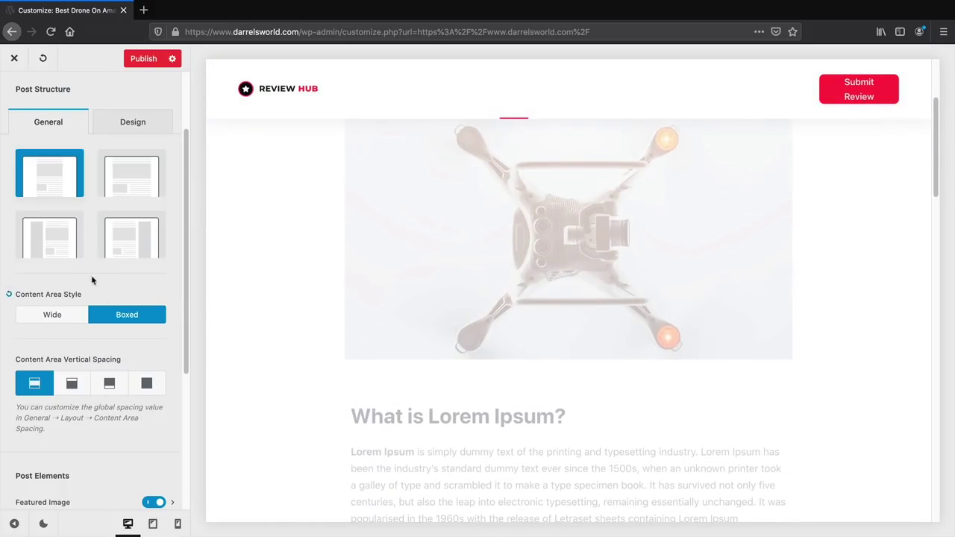
scroll(311, 349, "down", 3)
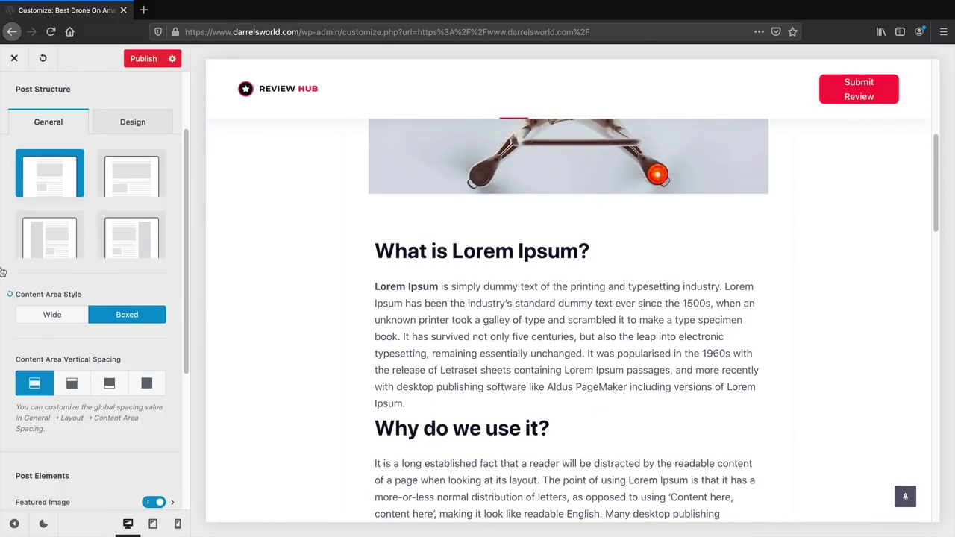
scroll(68, 335, "down", 4)
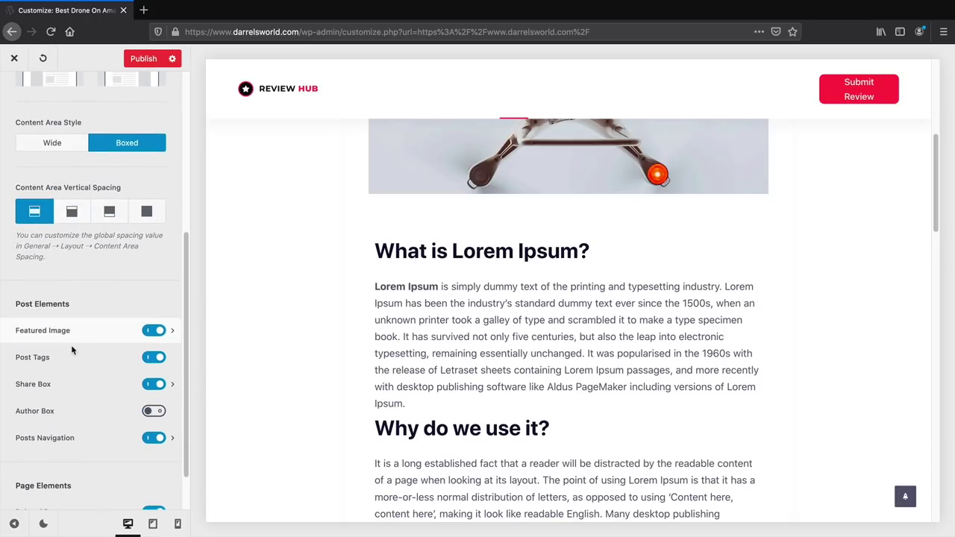
scroll(71, 346, "up", 3)
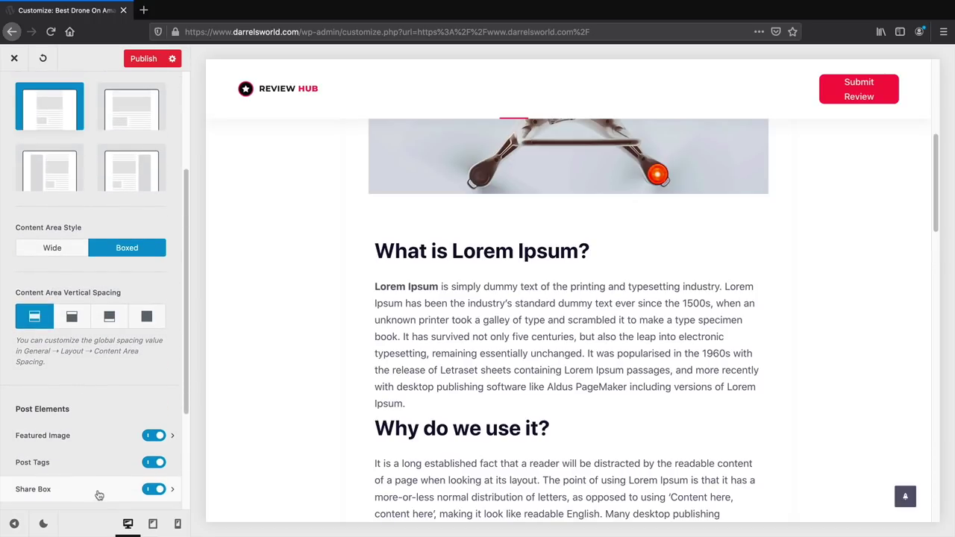
scroll(103, 468, "up", 1)
scroll(103, 448, "up", 3)
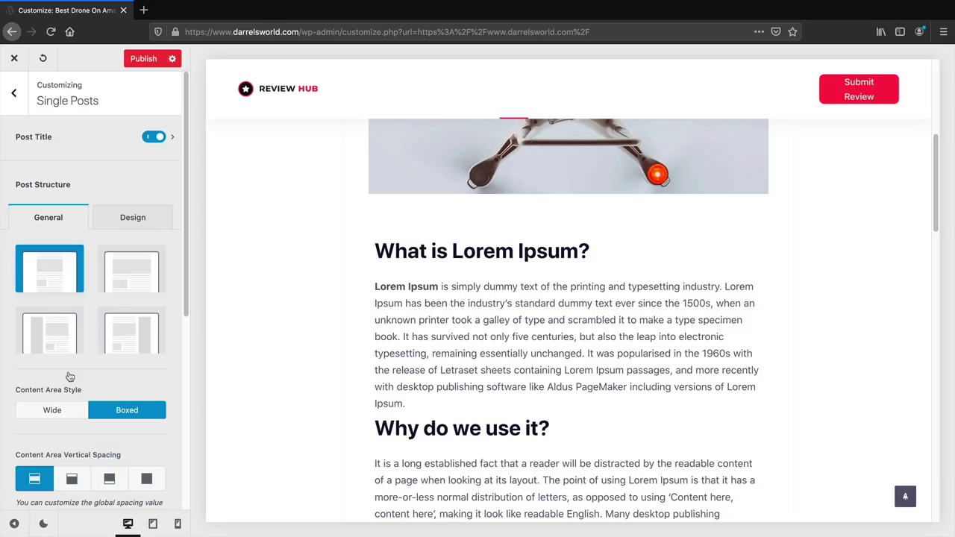
left_click(13, 110)
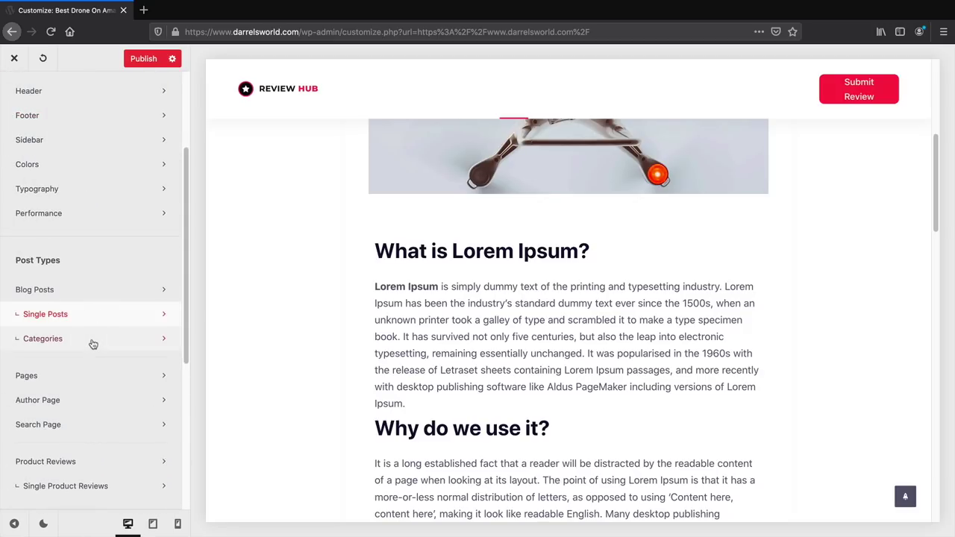
scroll(95, 347, "up", 2)
scroll(380, 409, "up", 3)
scroll(380, 409, "up", 2)
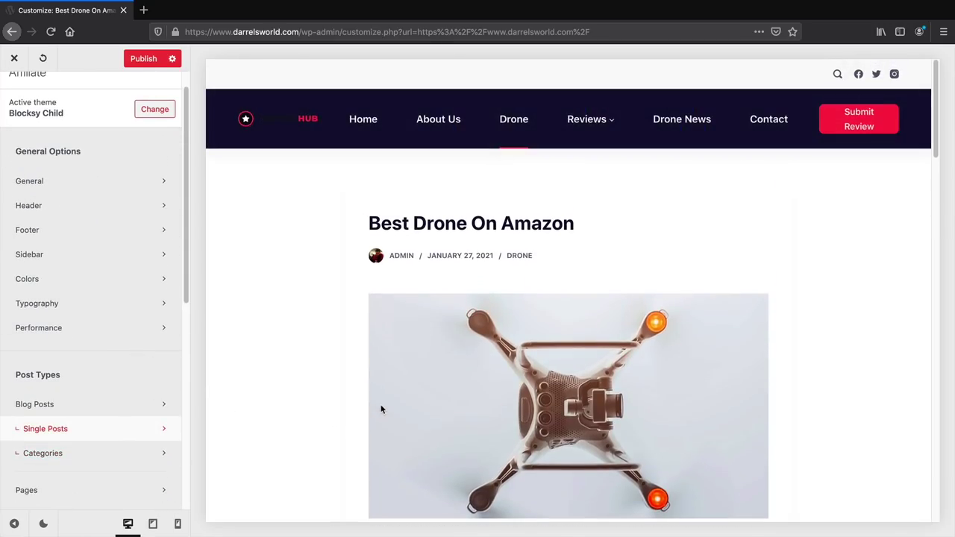
Preview the Drone category archive, open Categories settings, and publish everything with Ctrl+S
left_click(520, 121)
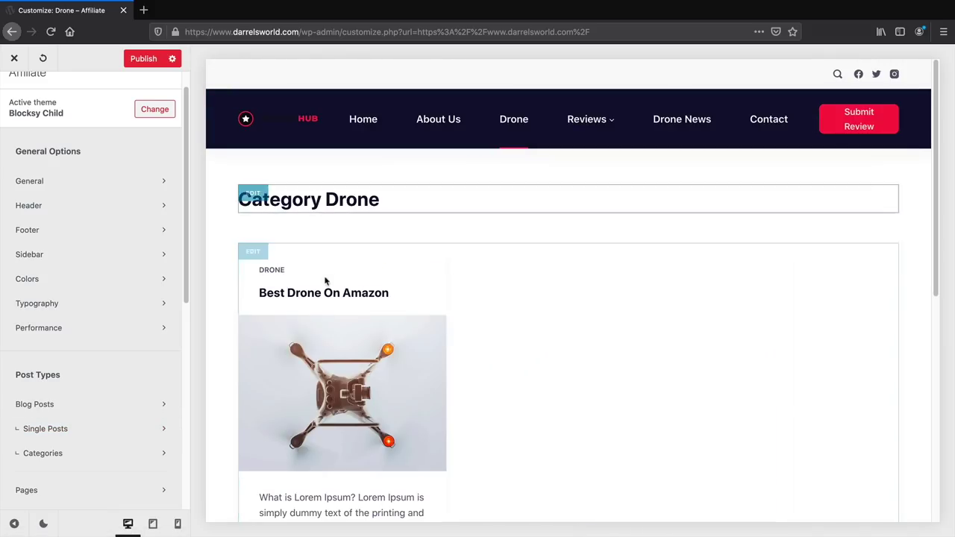
left_click(42, 453)
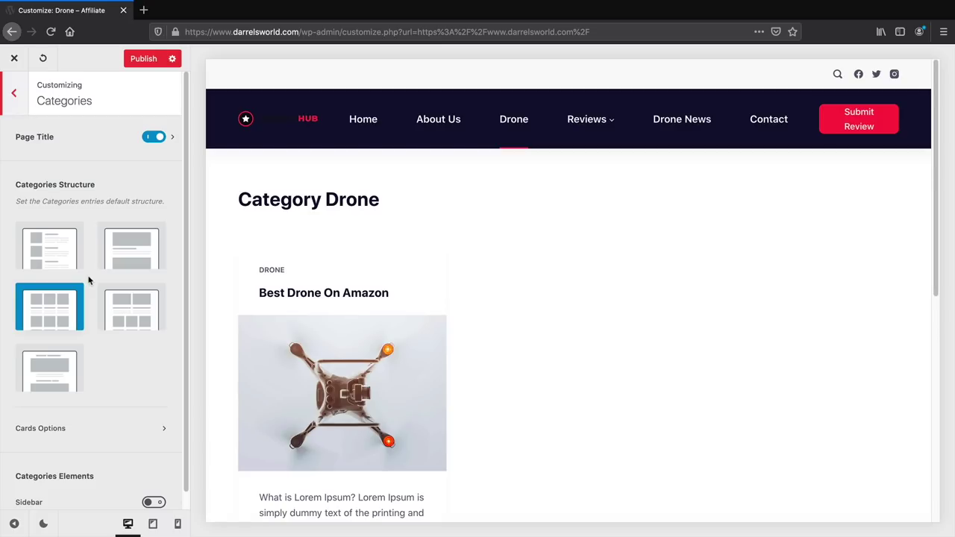
key("ctrl+s")
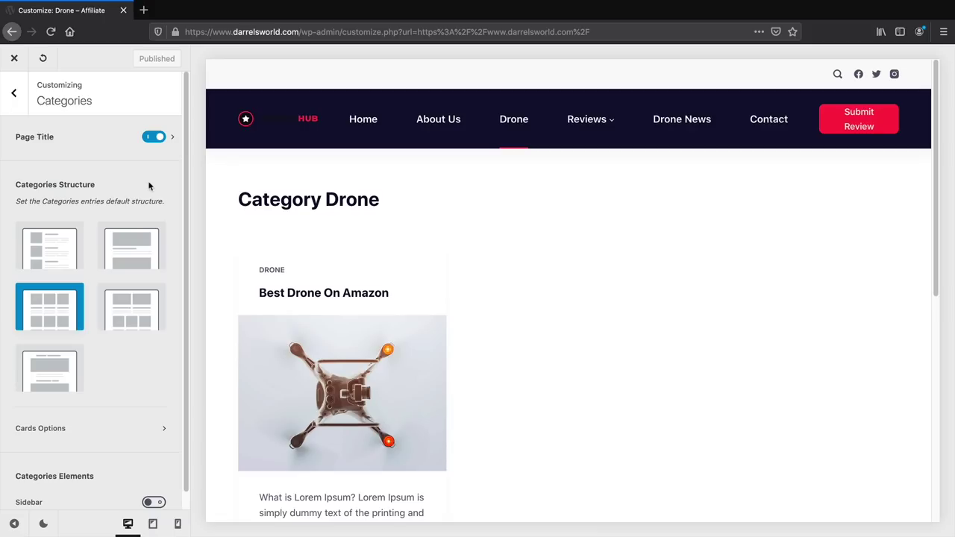
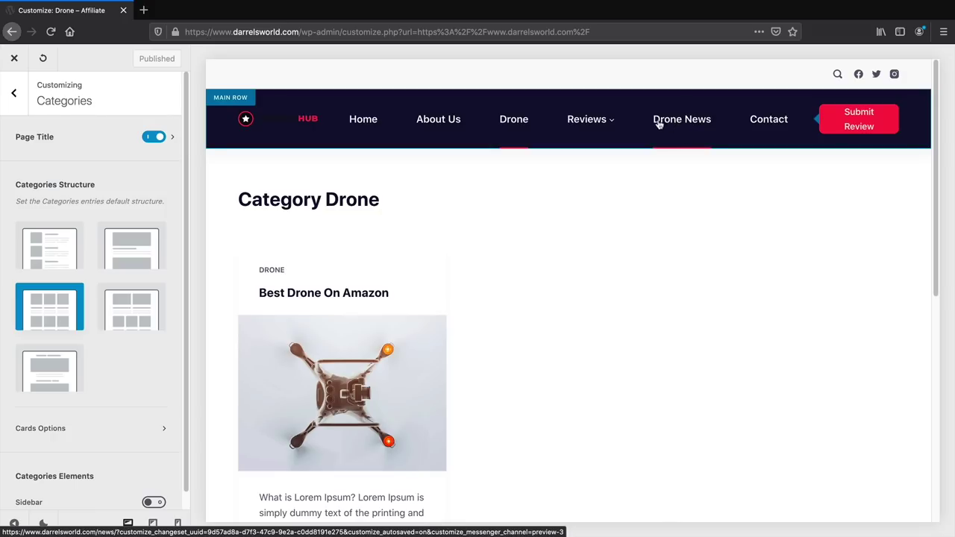
In the Customizer's Menus panel, switch to dark mode and open the Main Menu for editing
left_click(13, 94)
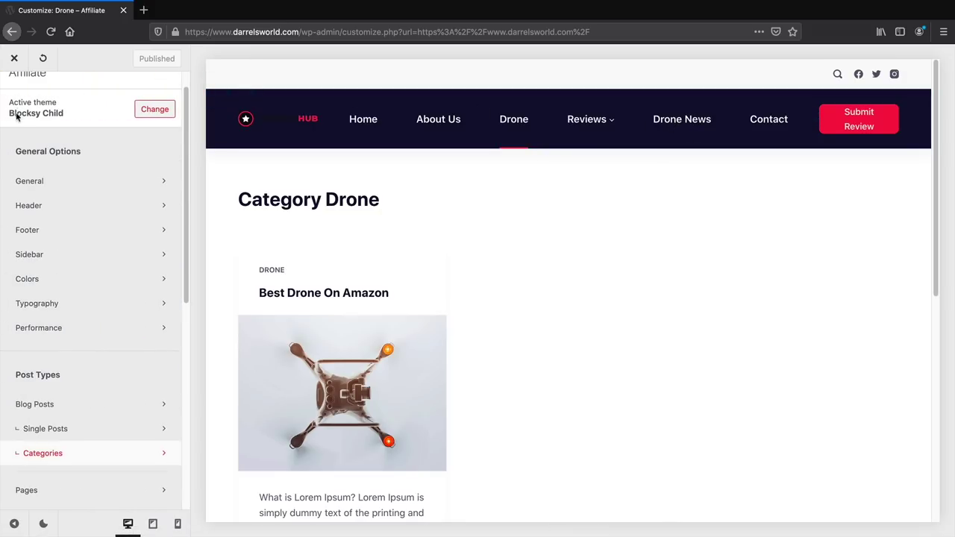
scroll(34, 127, "up", 1)
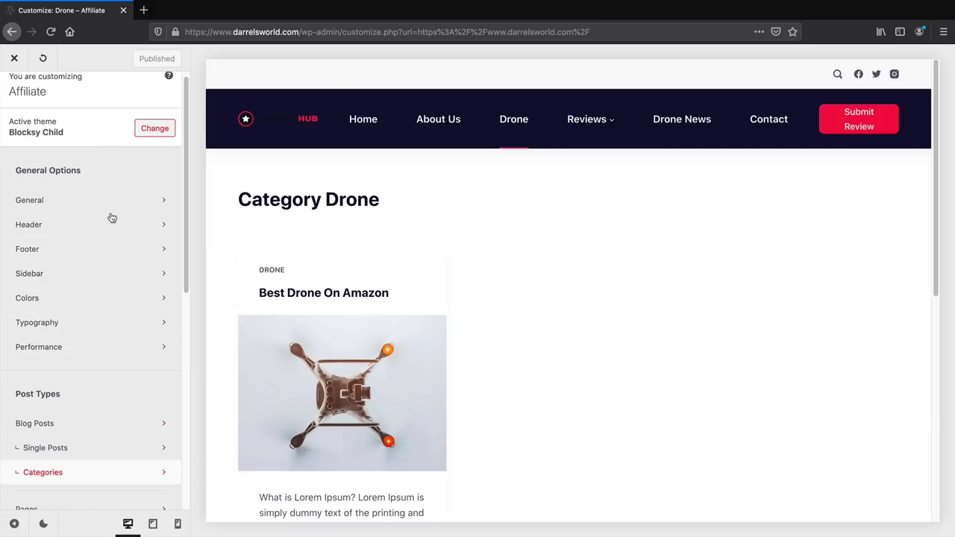
scroll(68, 361, "down", 1)
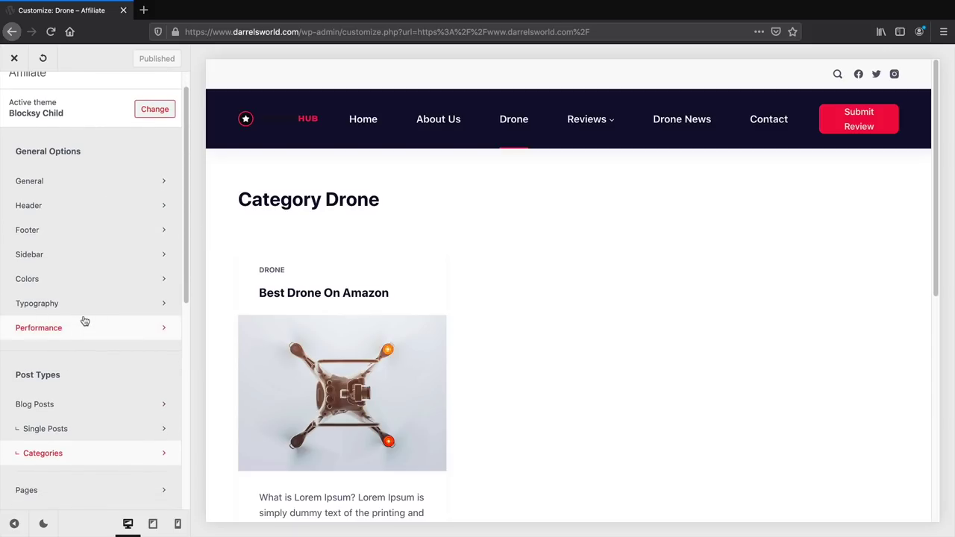
scroll(83, 321, "down", 10)
scroll(84, 321, "down", 3)
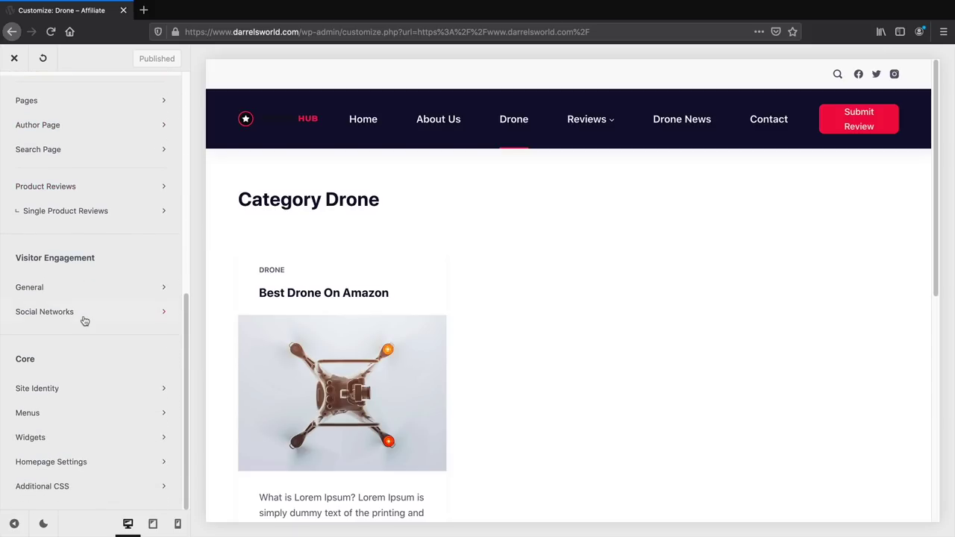
left_click(35, 414)
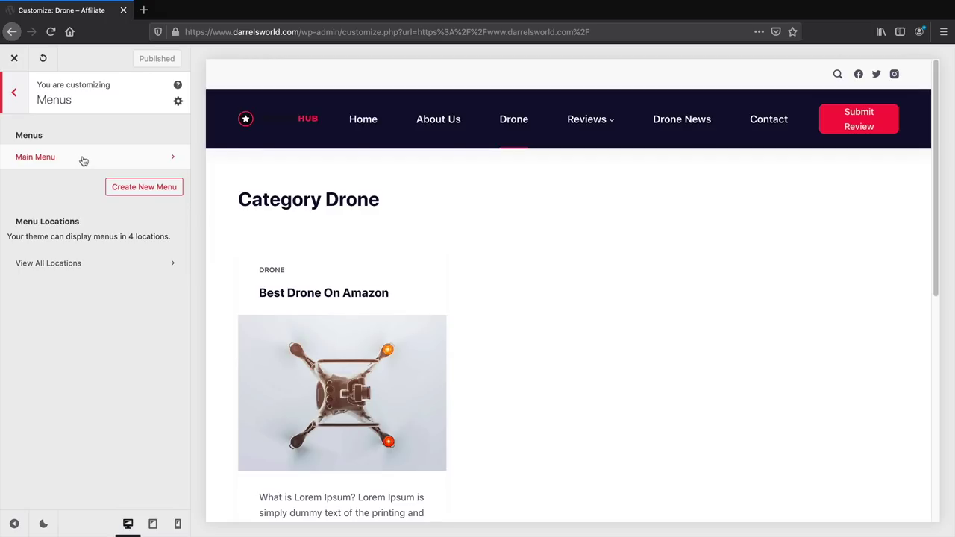
left_click(43, 525)
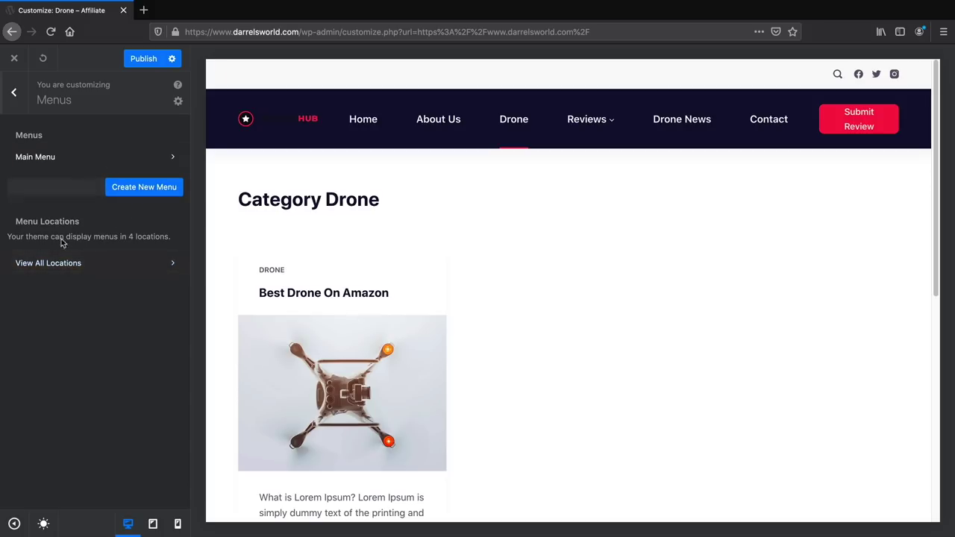
left_click(169, 158)
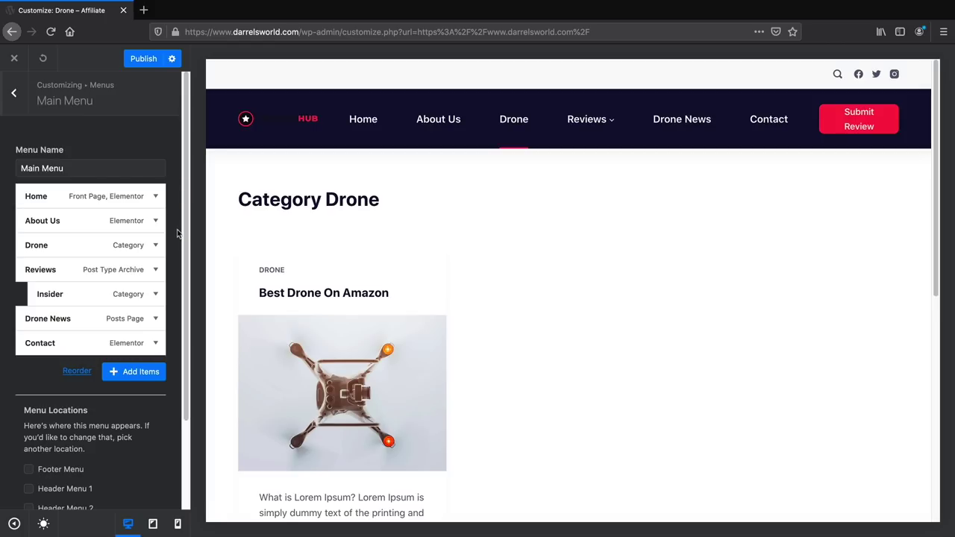
Add Review Page #2 to the Main Menu
scroll(160, 257, "down", 1)
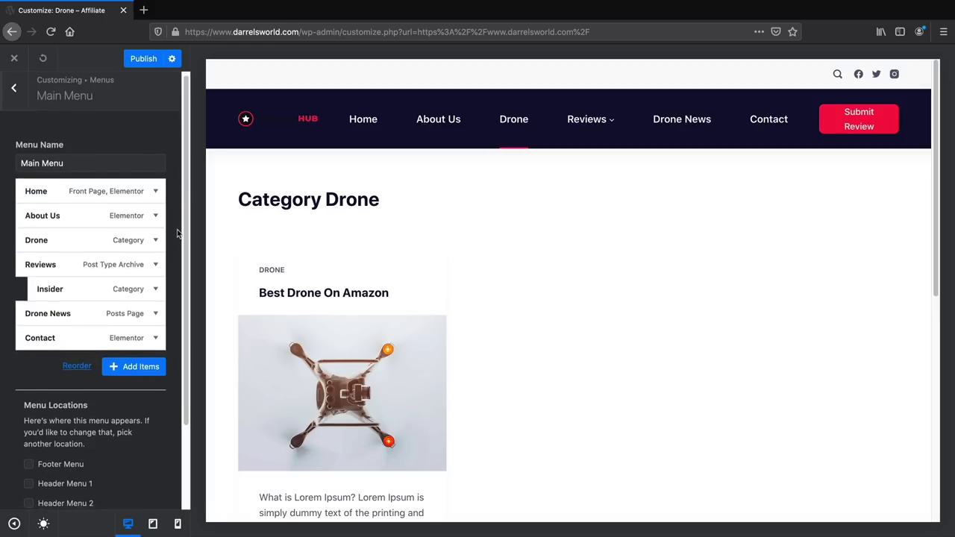
left_click(132, 364)
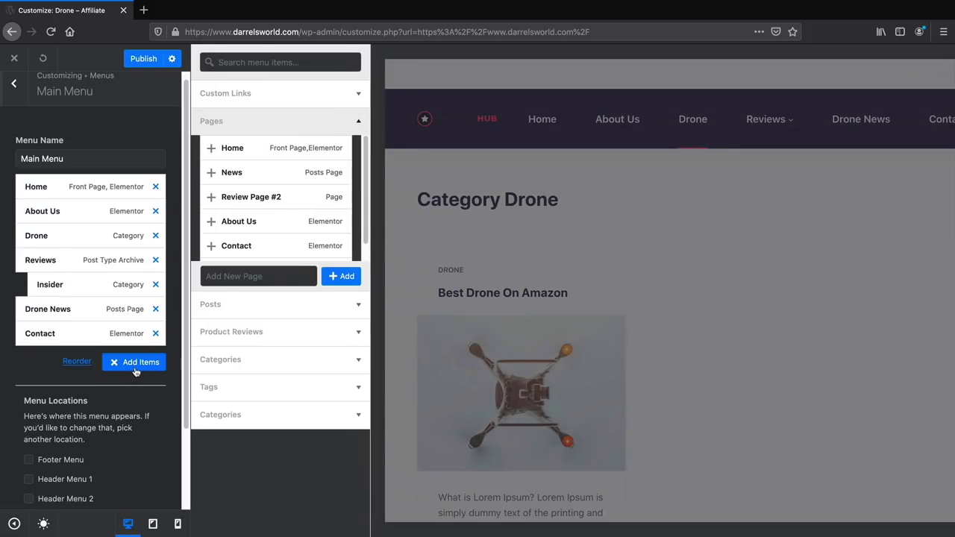
left_click(212, 200)
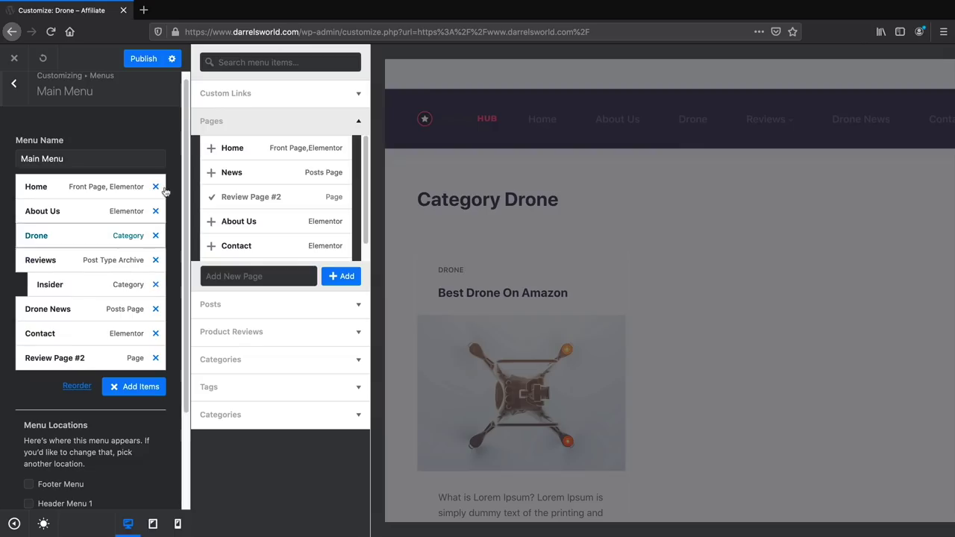
left_click(142, 59)
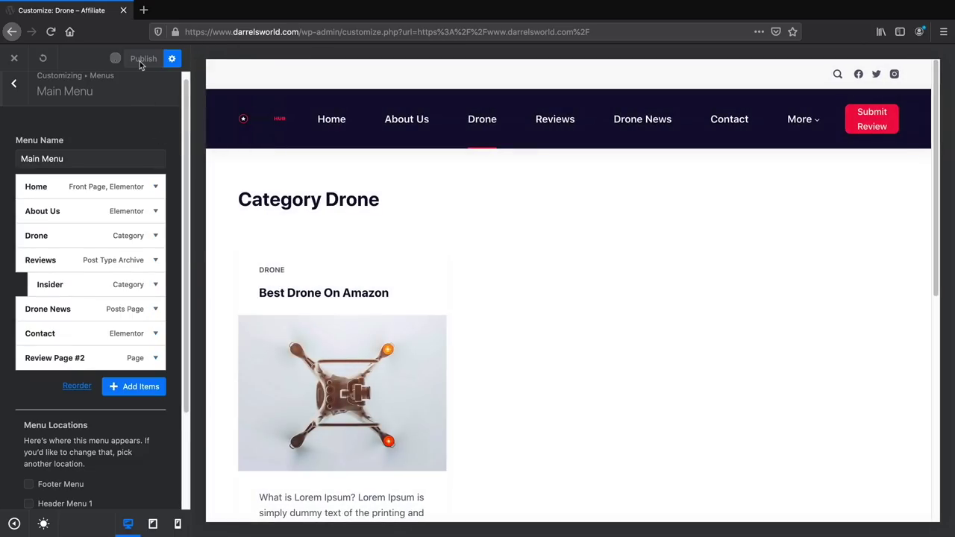
Remove Drone News from the Main Menu and publish the navigation
left_click(156, 309)
left_click(41, 388)
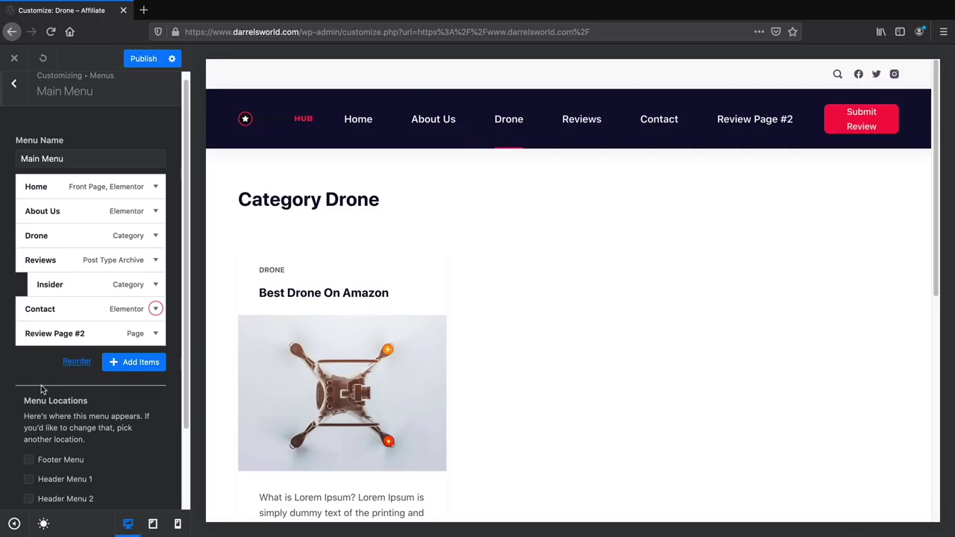
left_click(132, 63)
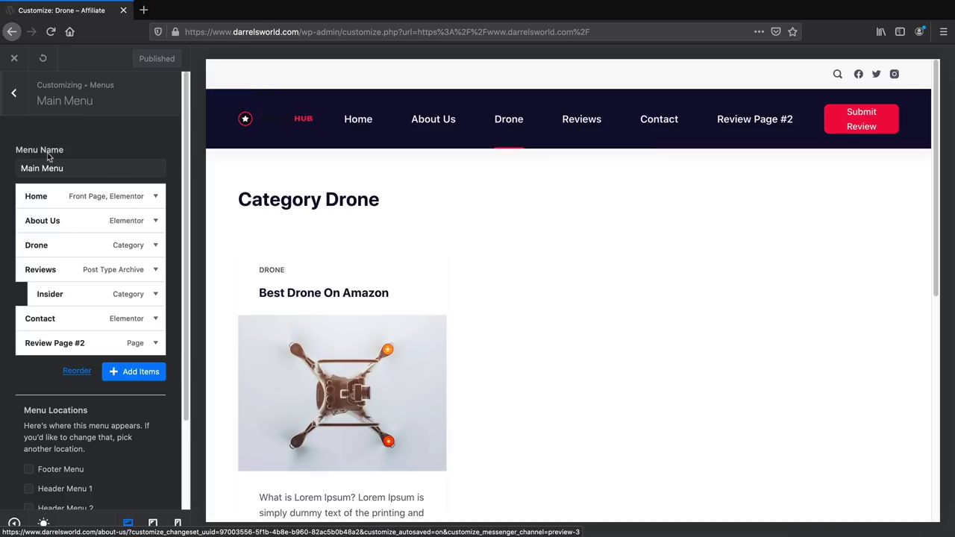
In Homepage Settings, choose Review Page #2 as the posts page, keeping Home, and publish
left_click(15, 94)
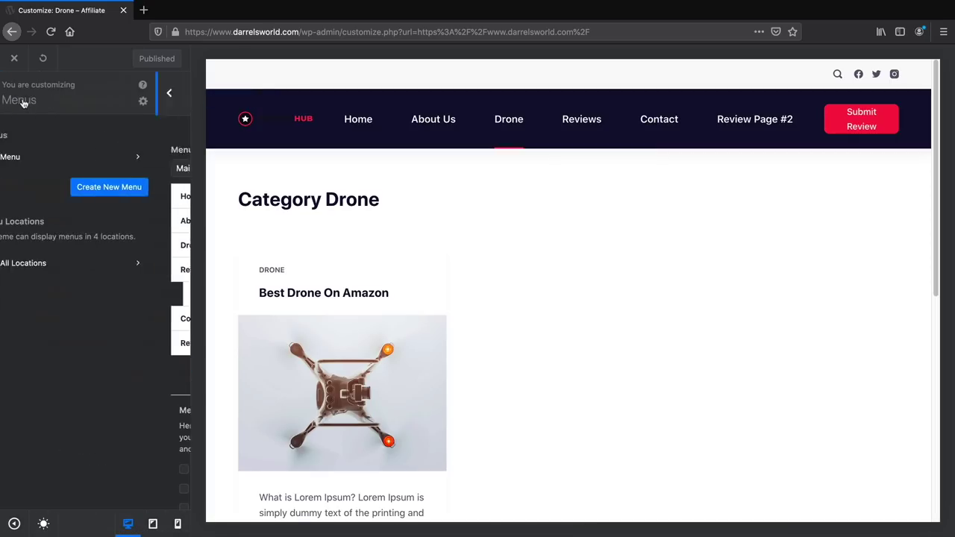
left_click(21, 100)
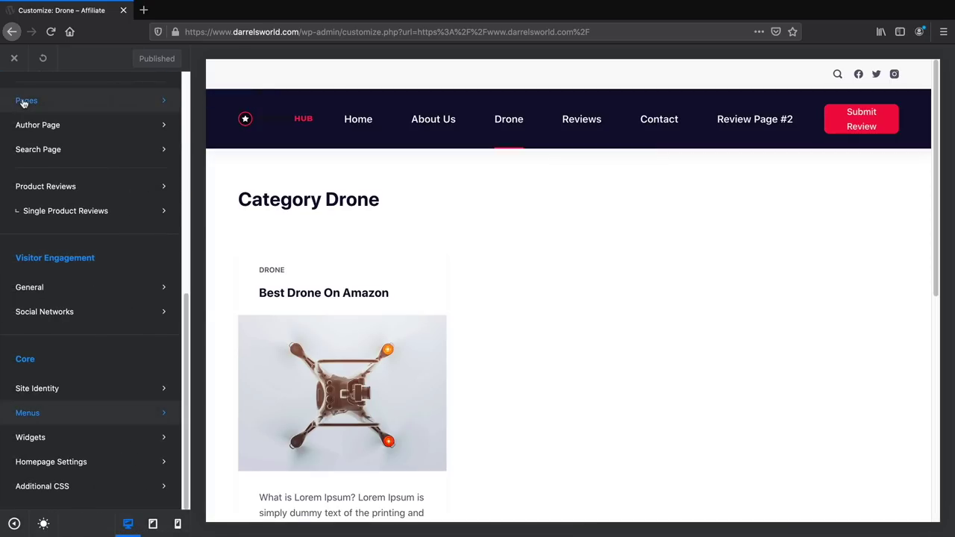
left_click(64, 459)
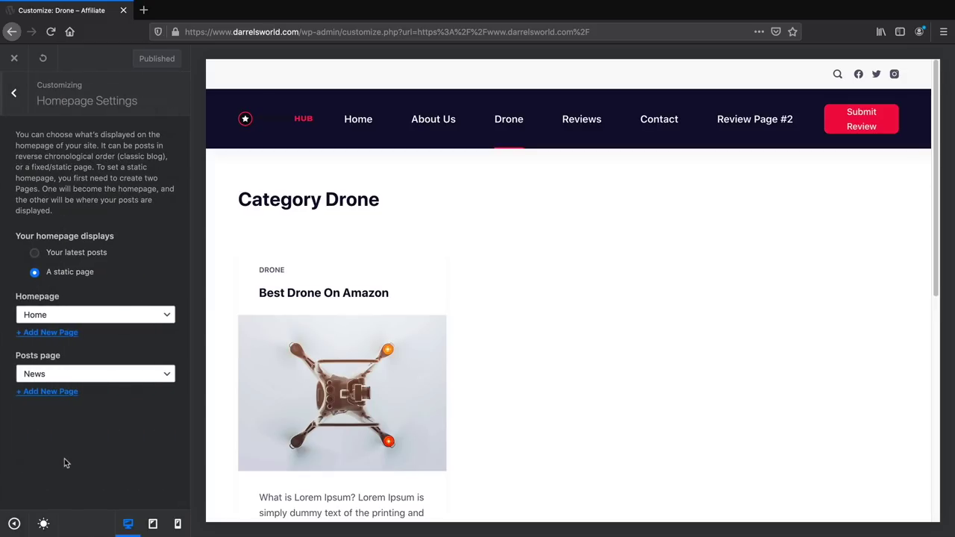
left_click(65, 374)
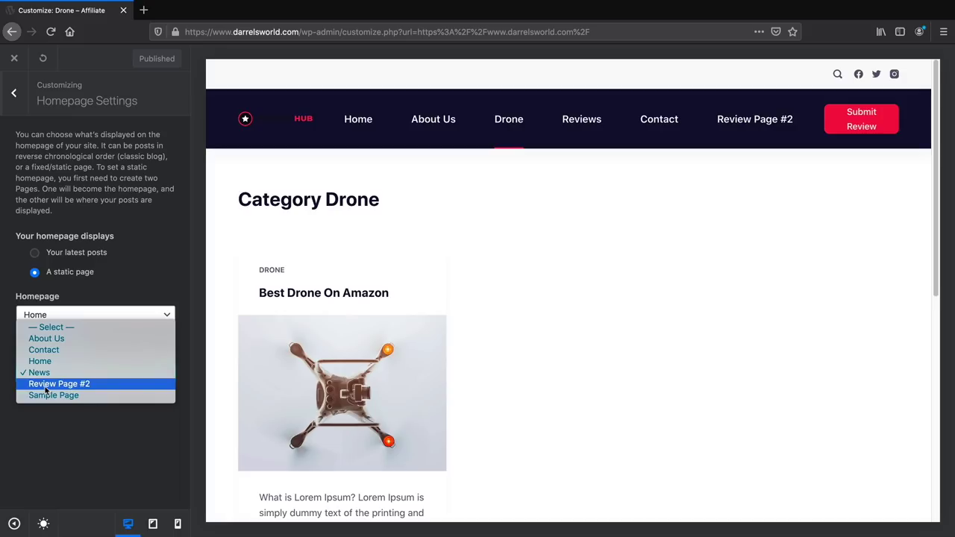
left_click(46, 385)
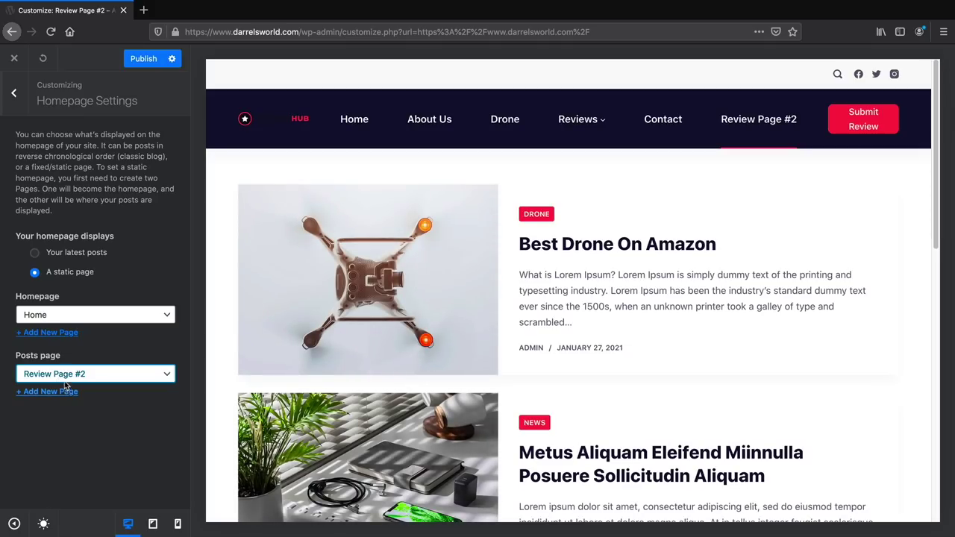
left_click(69, 377)
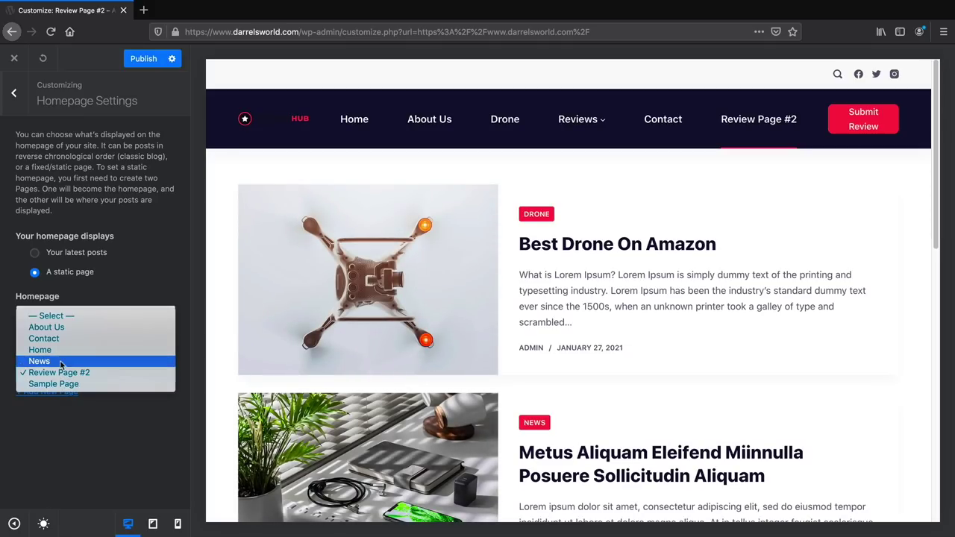
left_click(53, 372)
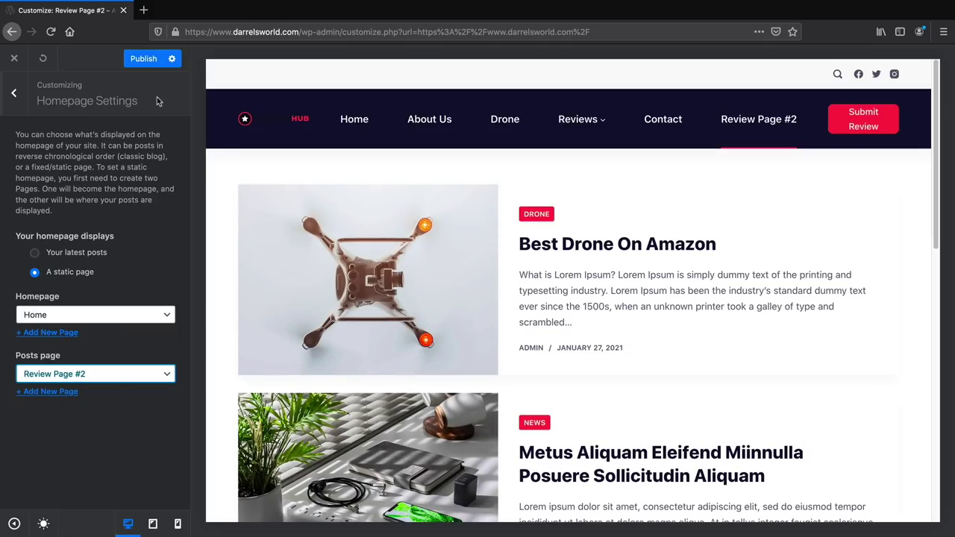
left_click(144, 59)
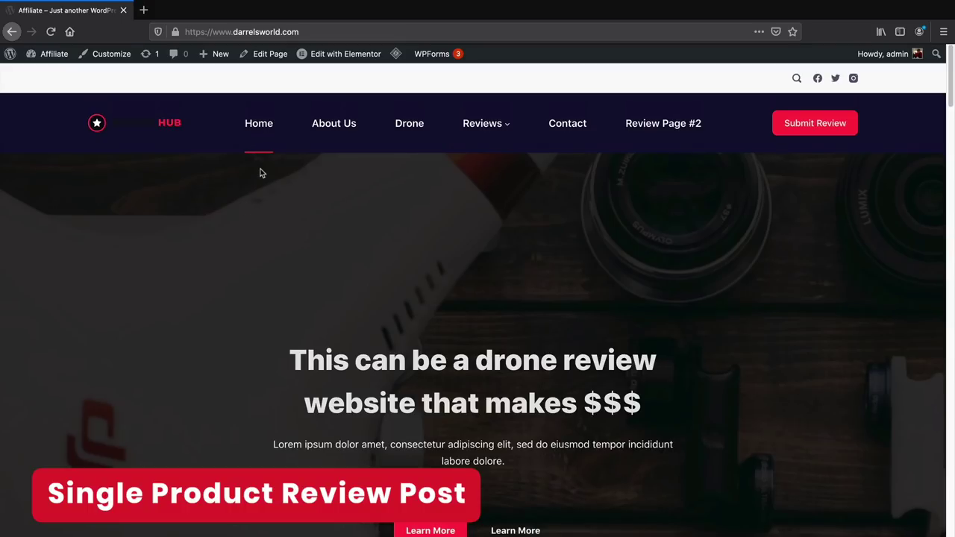
Close the Customizer and go to the admin Dashboard through the site name in the admin bar
mouse_move(219, 53)
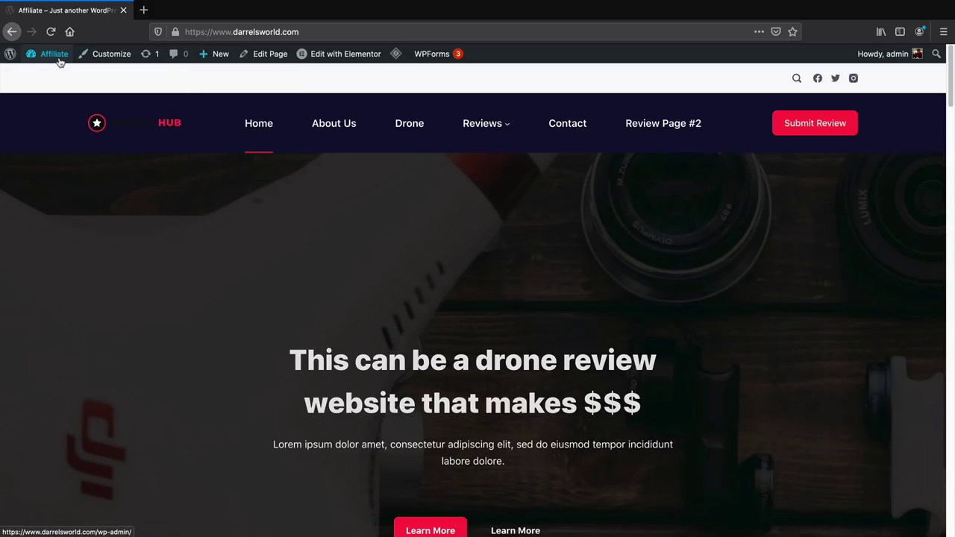
mouse_move(58, 55)
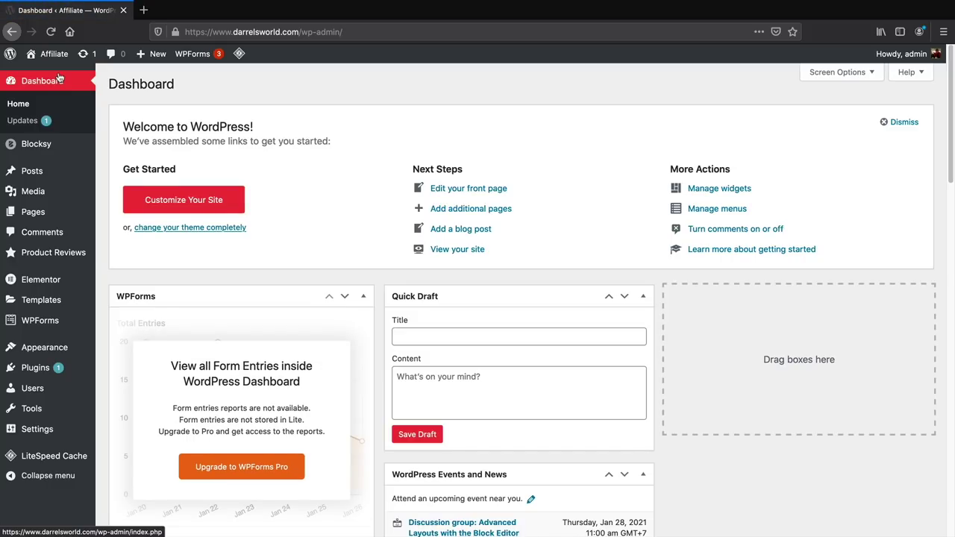
mouse_move(42, 256)
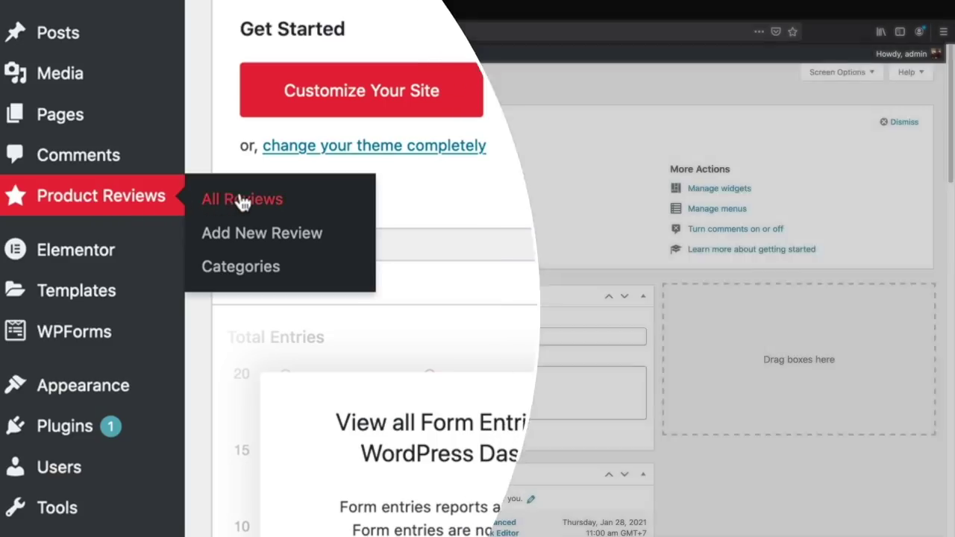
Open Product Reviews and scroll through the Cum Sociis Natoque Penatibus review page
left_click(242, 200)
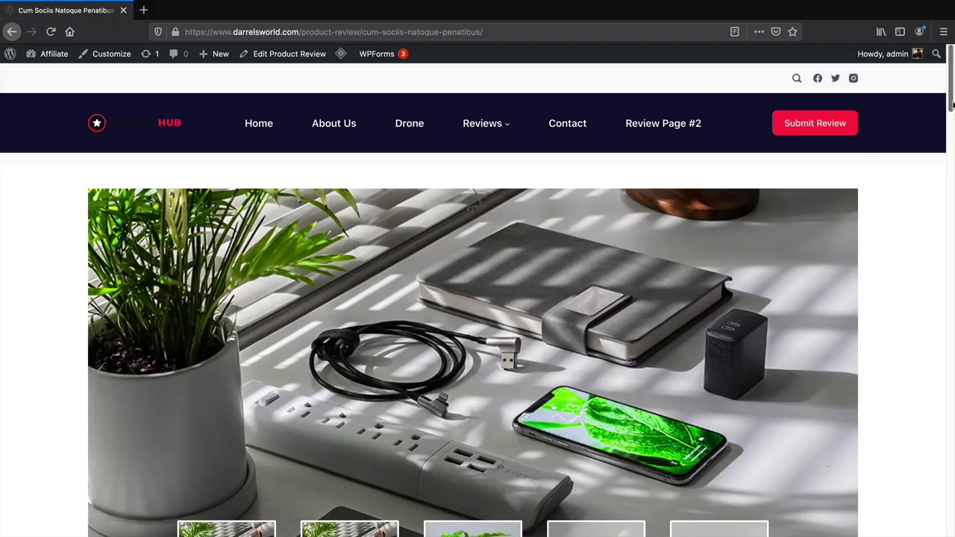
left_click_drag(952, 105, 952, 145)
scroll(768, 315, "down", 2)
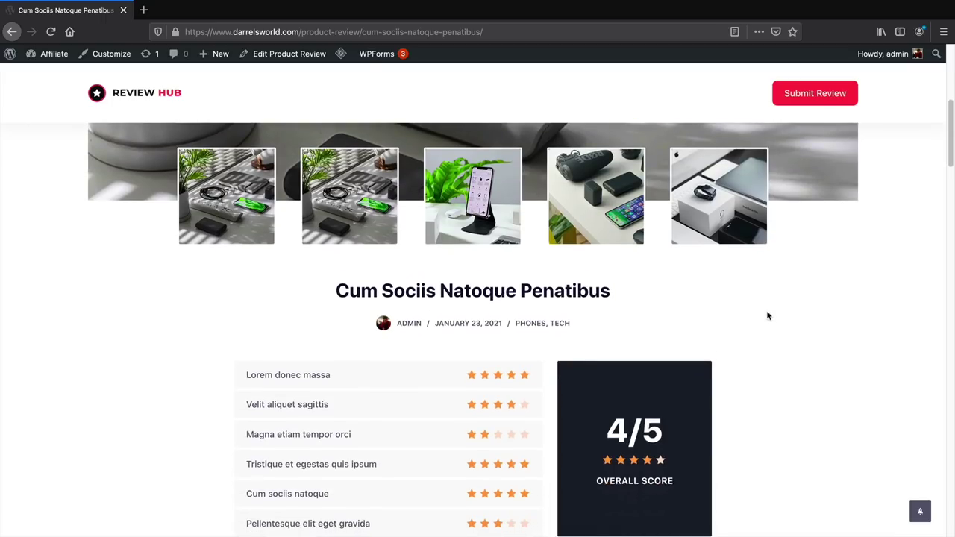
scroll(504, 395, "down", 5)
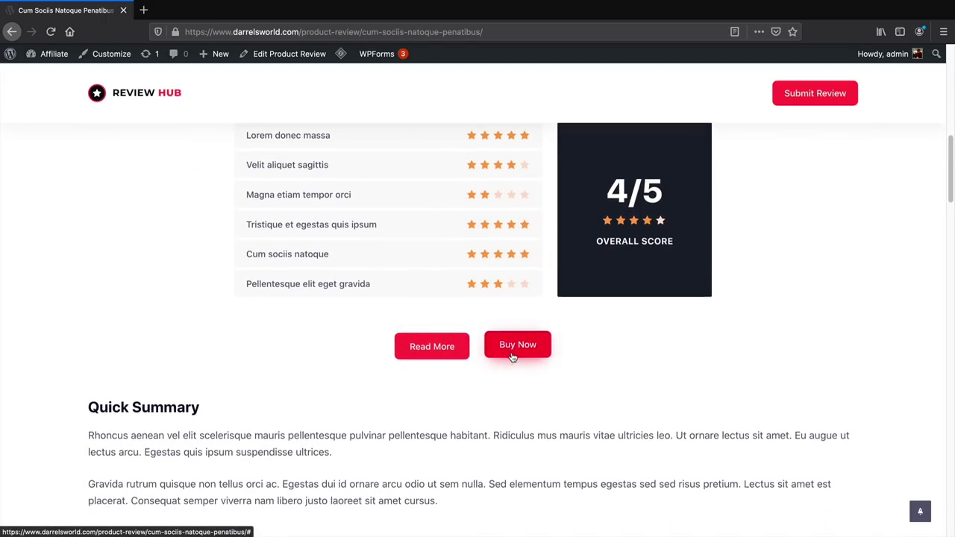
scroll(512, 358, "down", 2)
scroll(418, 321, "down", 1)
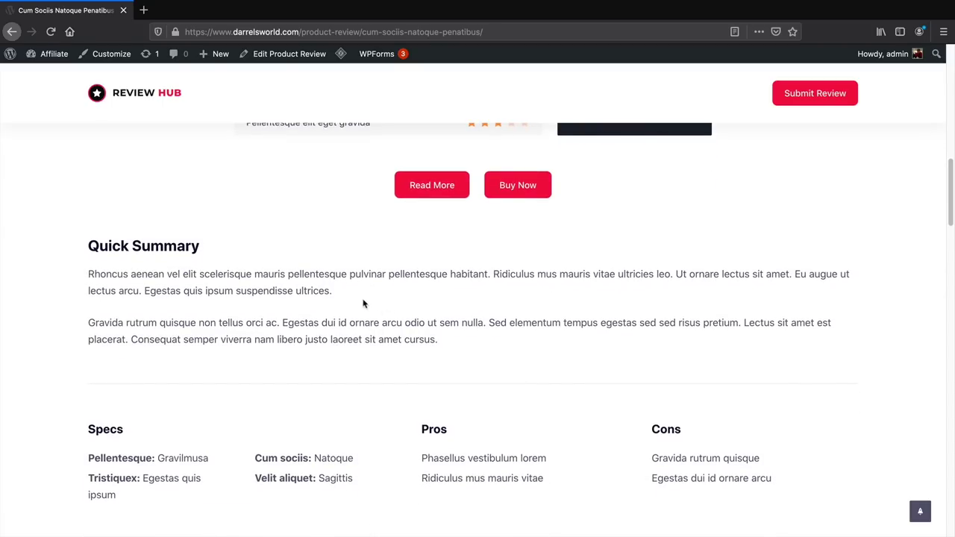
scroll(269, 325, "down", 1)
scroll(172, 396, "down", 3)
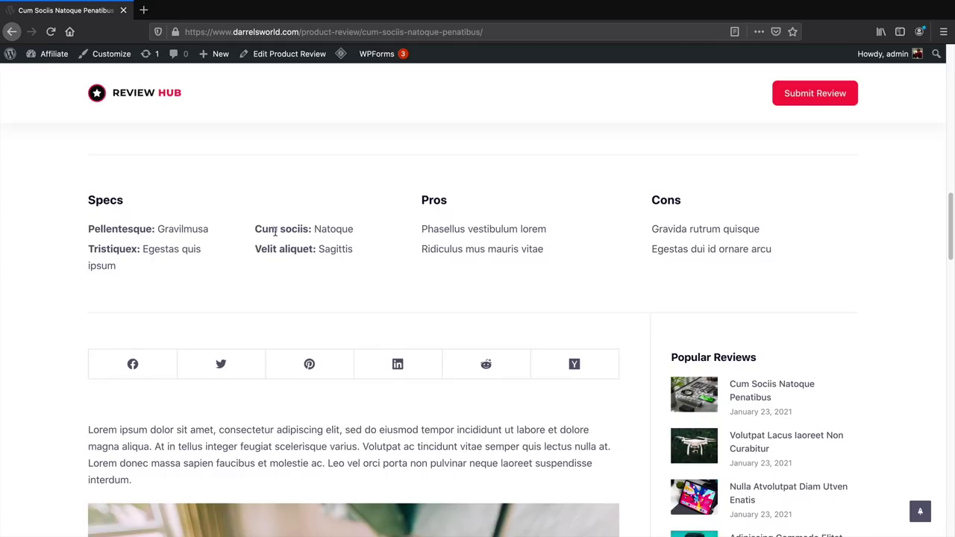
scroll(274, 233, "down", 4)
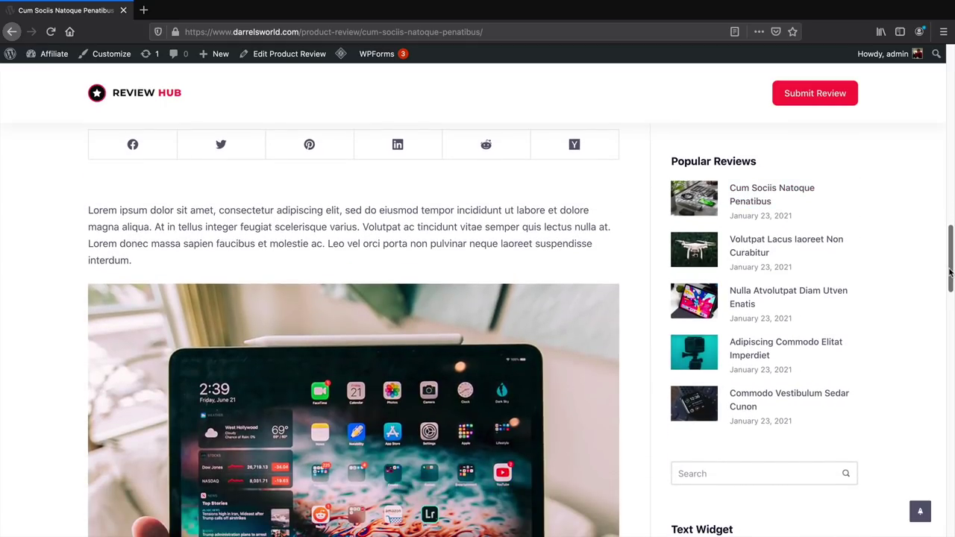
left_click_drag(949, 274, 947, 315)
left_click_drag(942, 356, 938, 120)
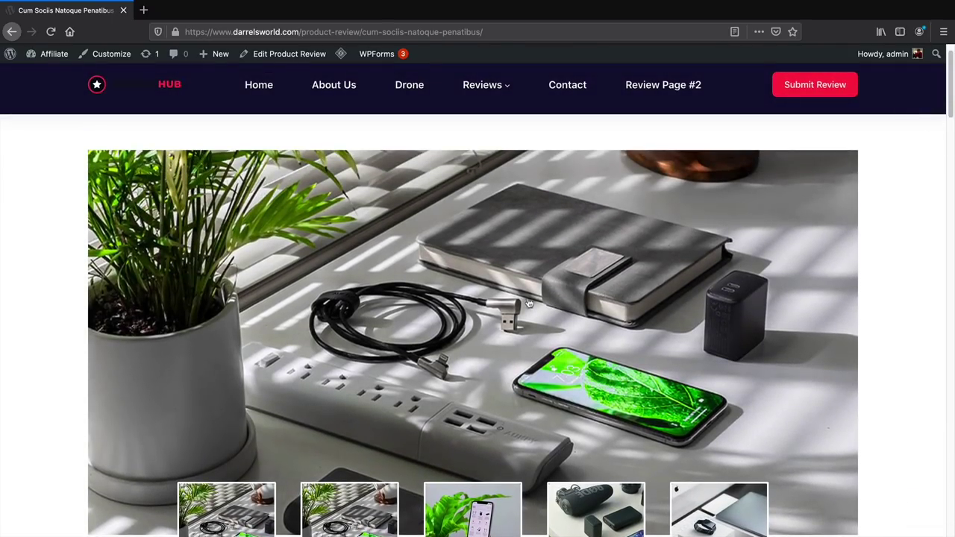
scroll(404, 377, "down", 3)
scroll(402, 358, "down", 1)
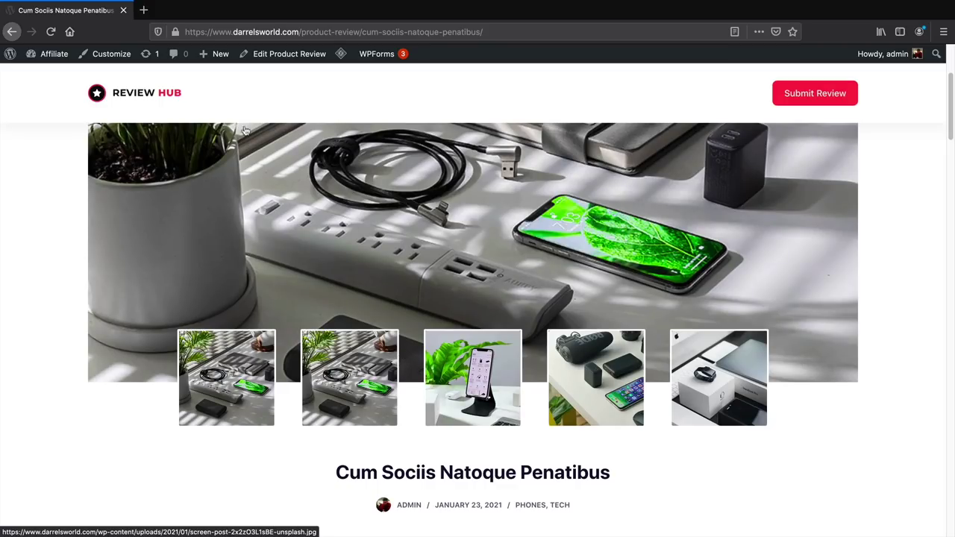
mouse_move(225, 57)
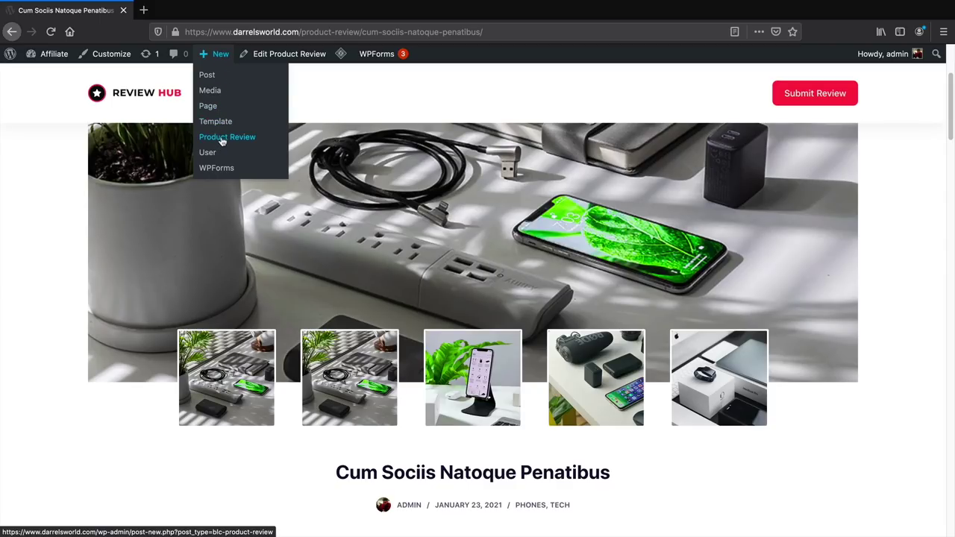
Create a new product review titled Drone with pasted placeholder headings and text
left_click(222, 138)
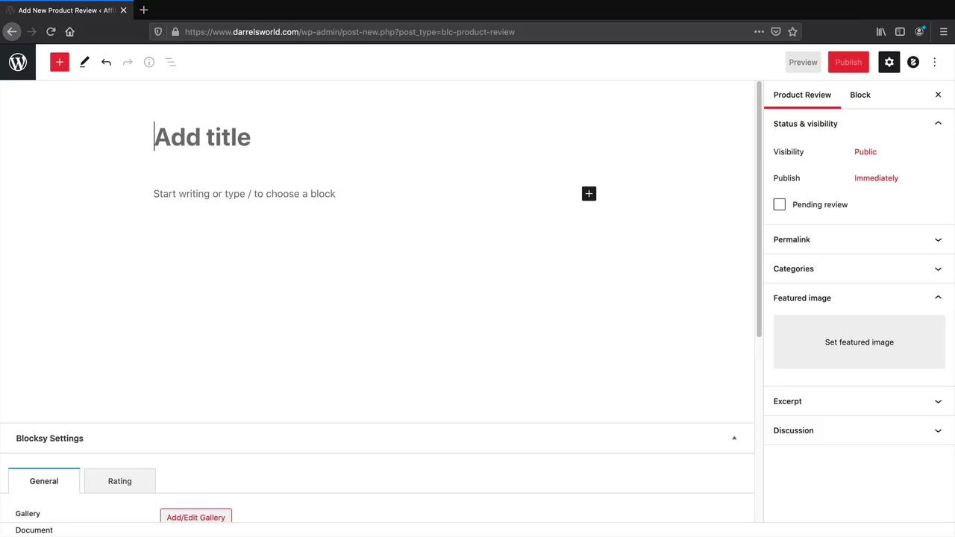
type("Drone")
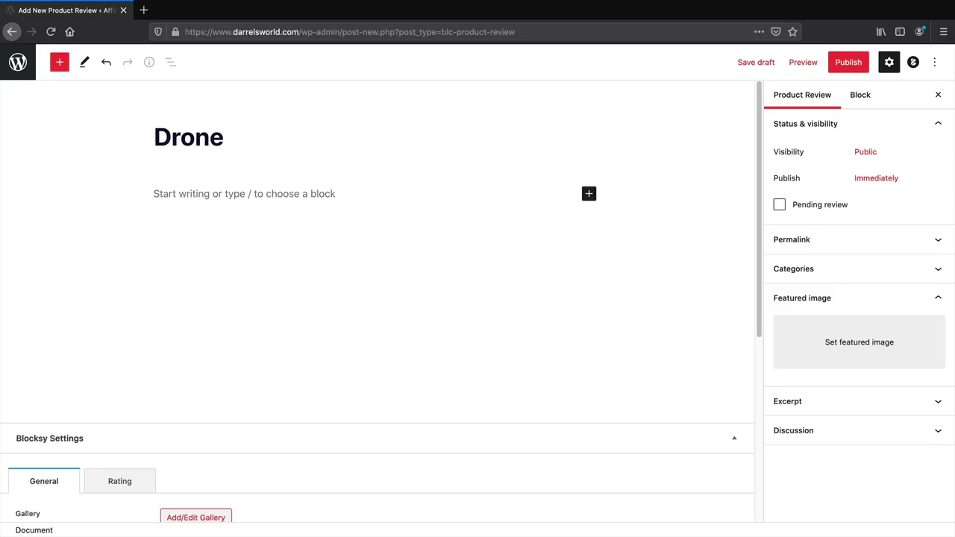
key("Return")
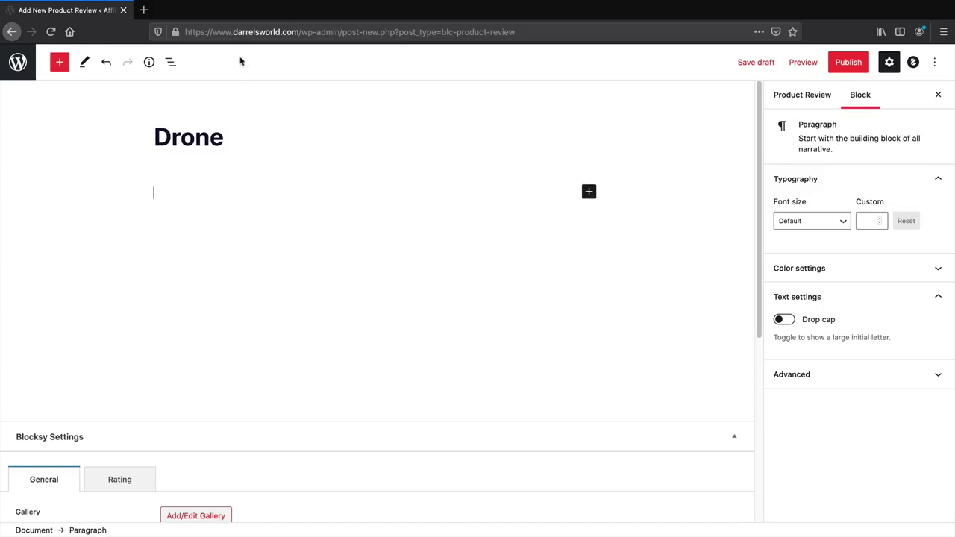
key("super+v")
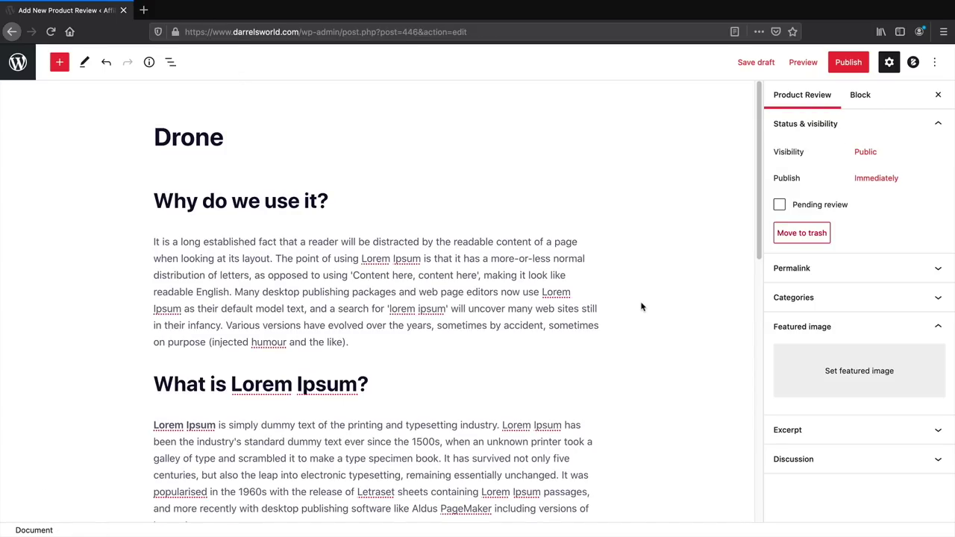
Set the drone-by-a-brick-wall photo as the review's featured image
left_click(836, 373)
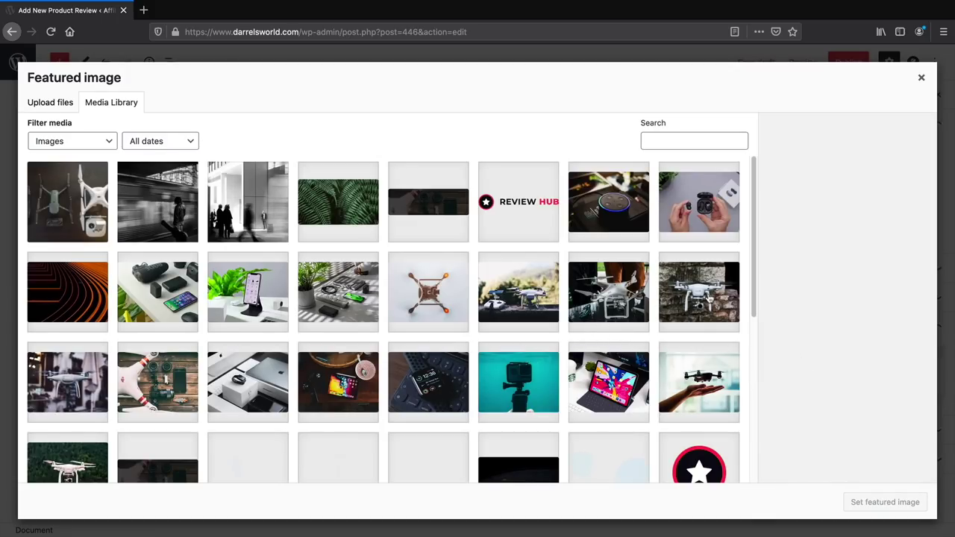
left_click(711, 299)
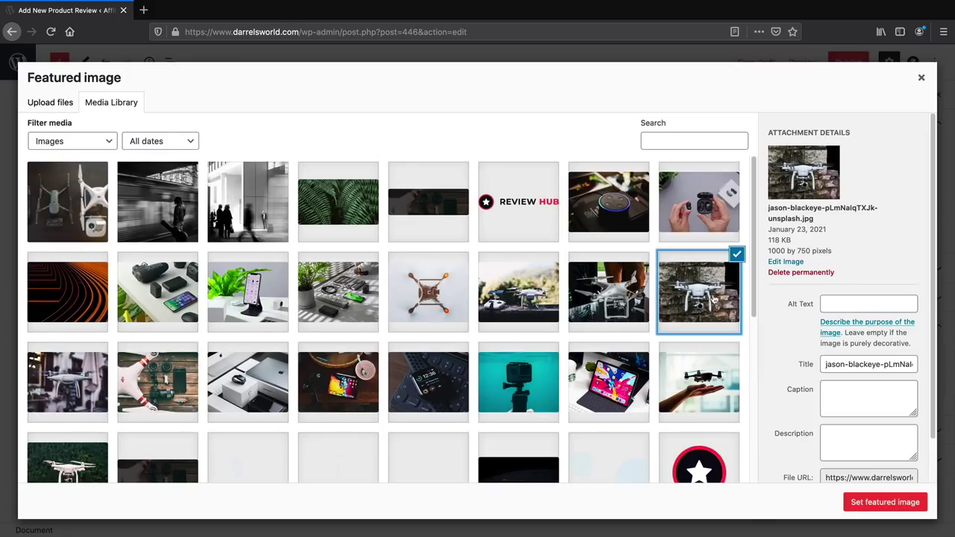
left_click(870, 502)
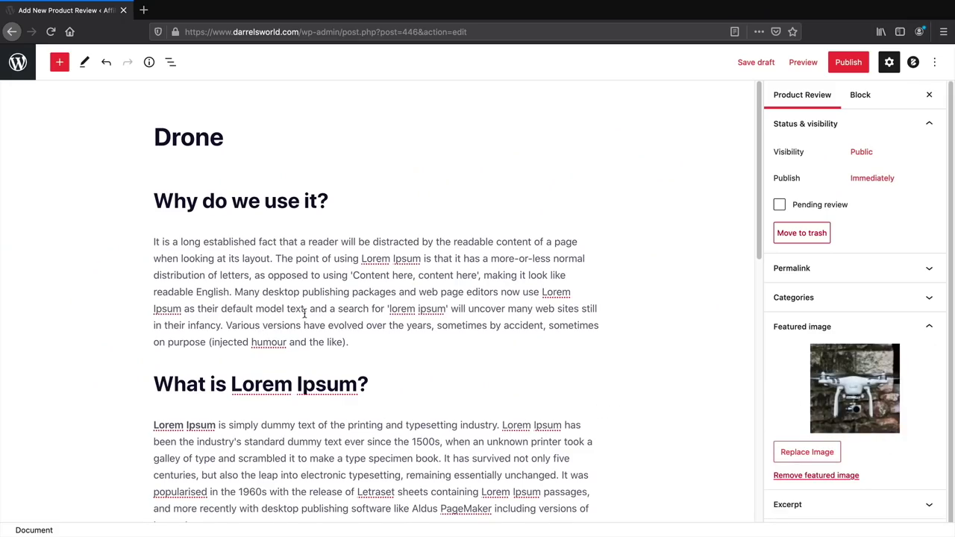
In Blocksy Settings, change the Affiliate Button Label to 'Buy On Amazon'
scroll(304, 314, "down", 10)
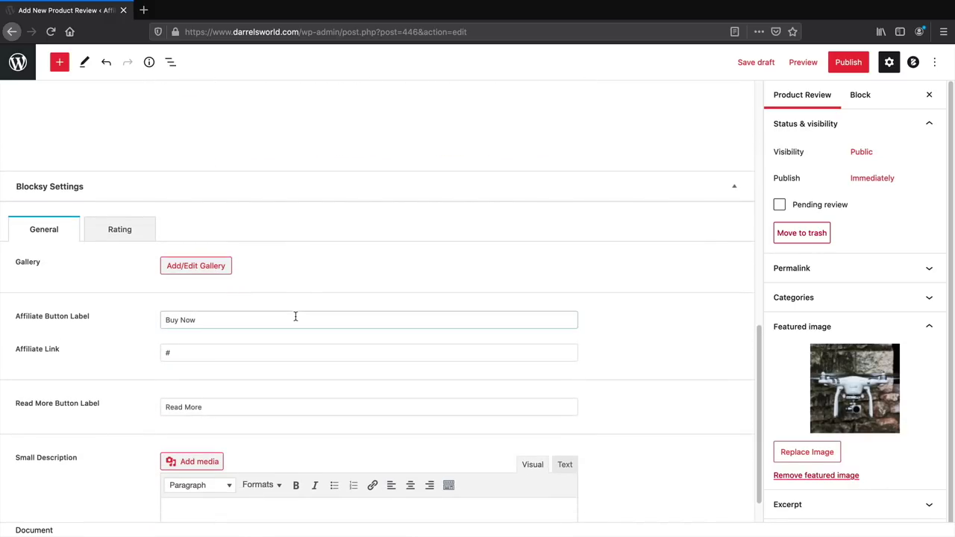
scroll(295, 316, "down", 1)
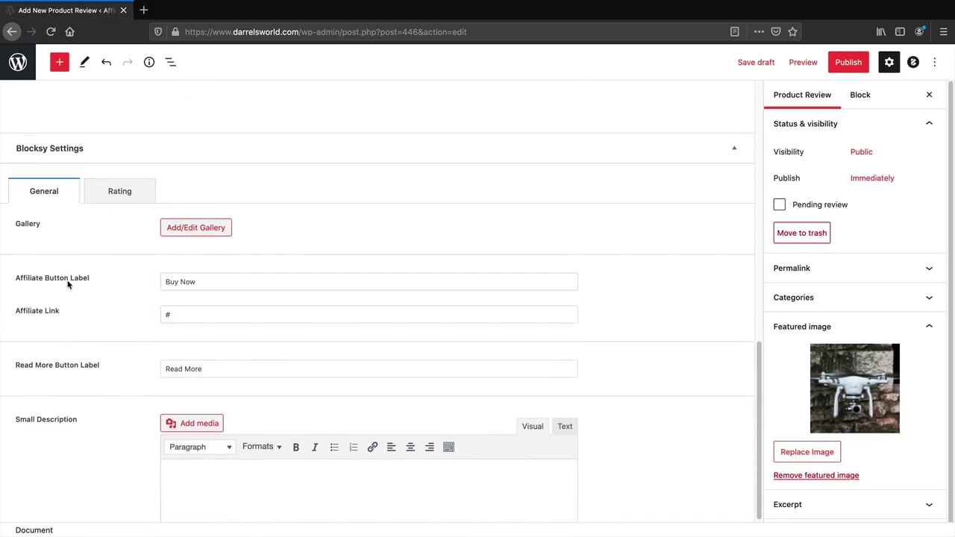
triple_click(187, 282)
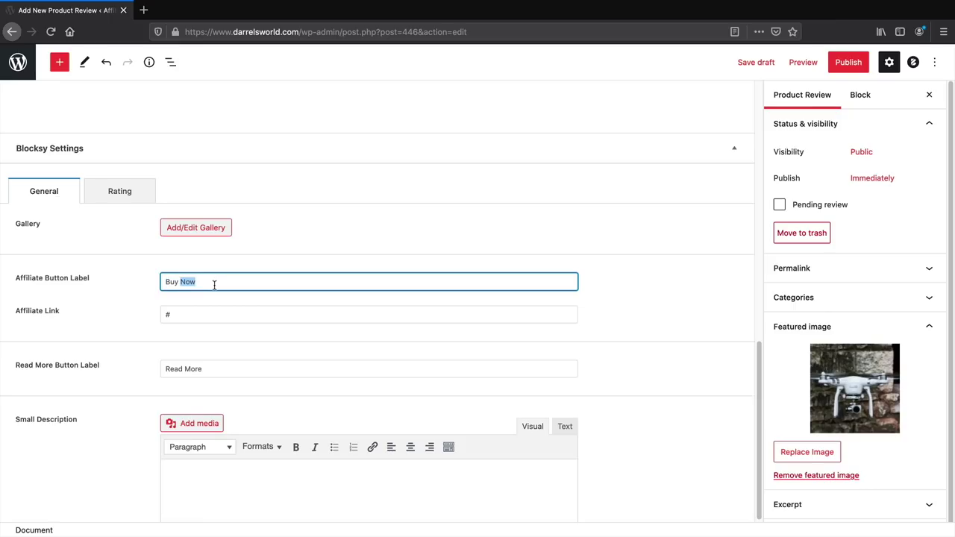
triple_click(214, 284)
type("B")
key("Tab")
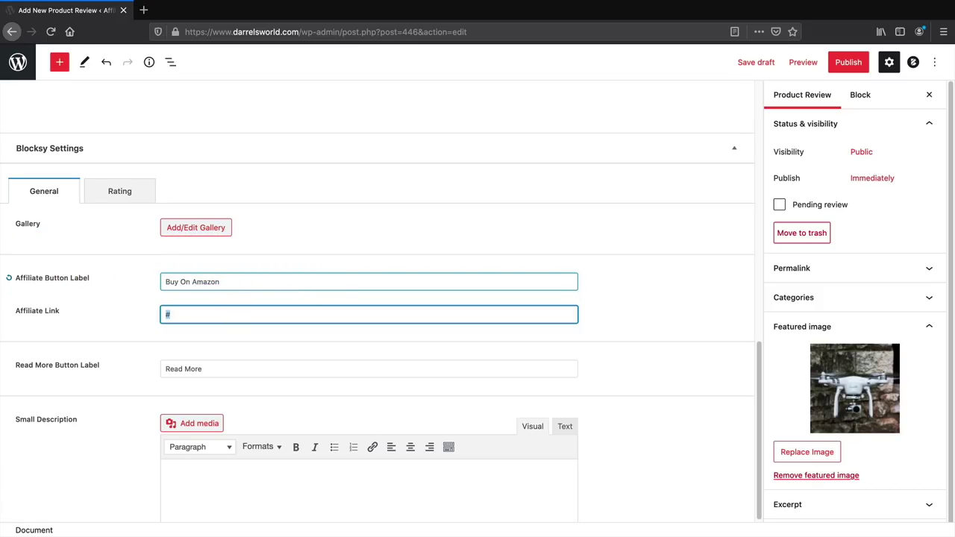
Look over the Read More button label and the Small Description field
scroll(166, 324, "down", 1)
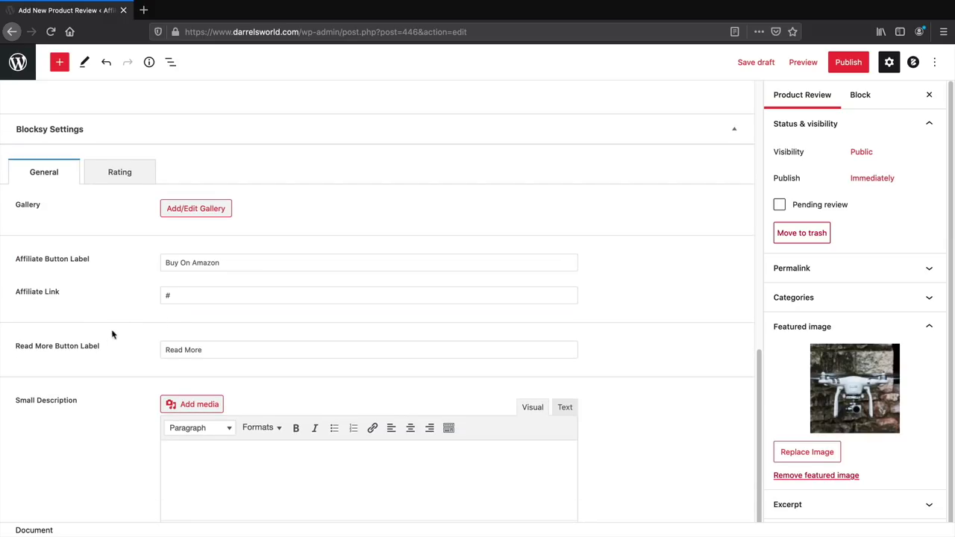
triple_click(212, 350)
left_click(161, 352)
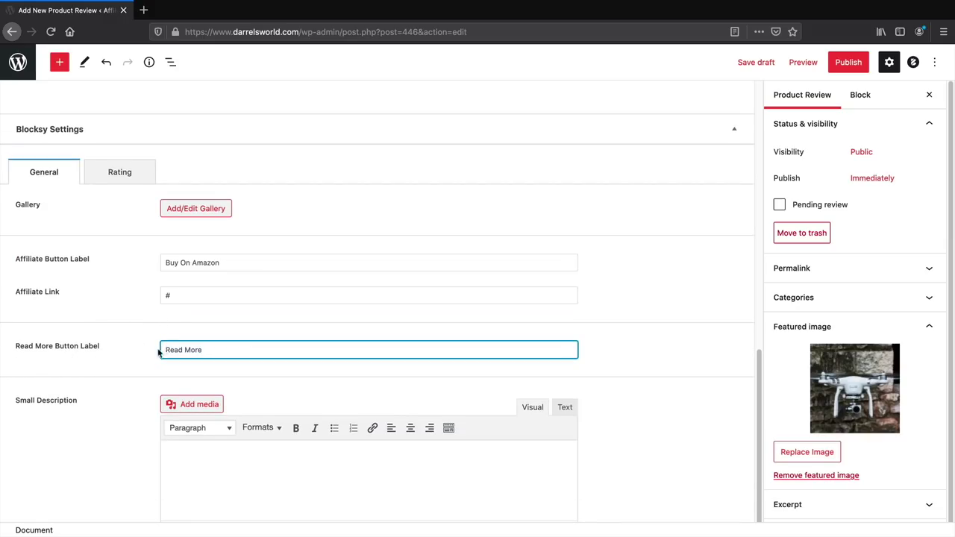
left_click_drag(238, 353, 164, 350)
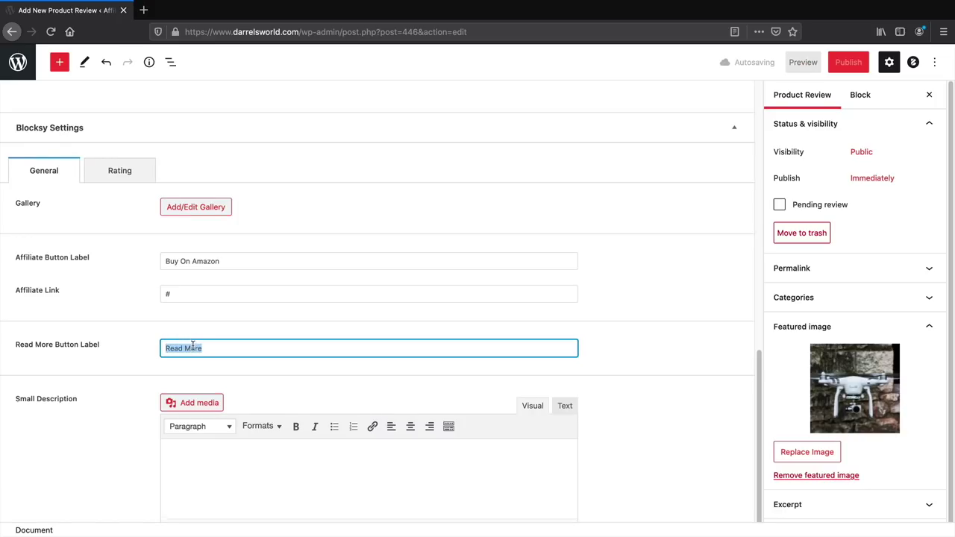
scroll(149, 403, "down", 1)
left_click(125, 426)
left_click_drag(86, 382, 10, 376)
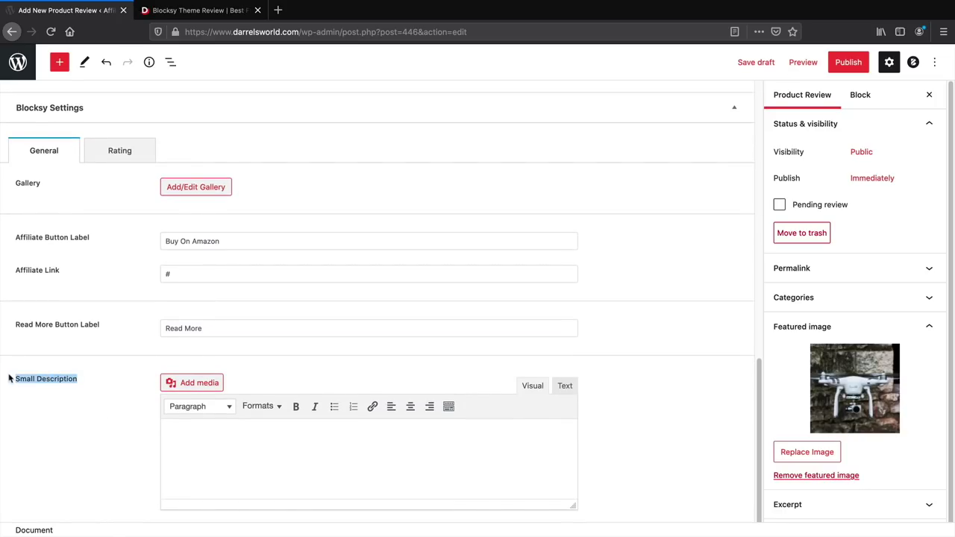
left_click(63, 393)
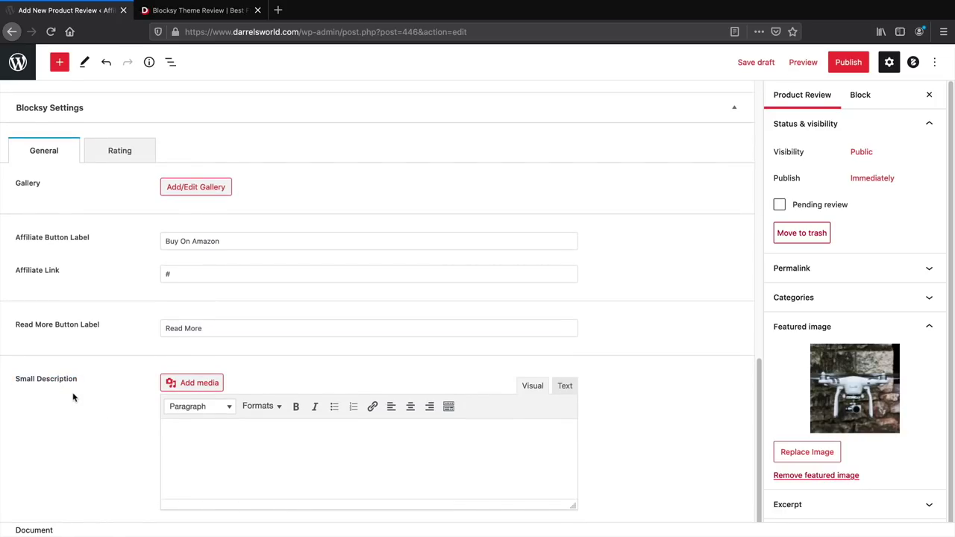
Look over the Blocksy Theme Review page's title and summary paragraph
left_click(194, 15)
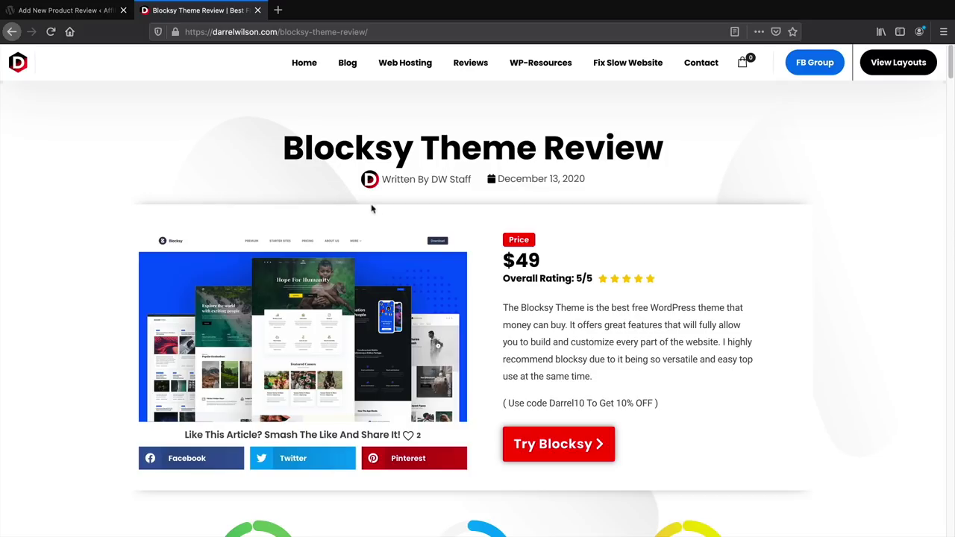
left_click_drag(284, 142, 671, 156)
left_click(671, 157)
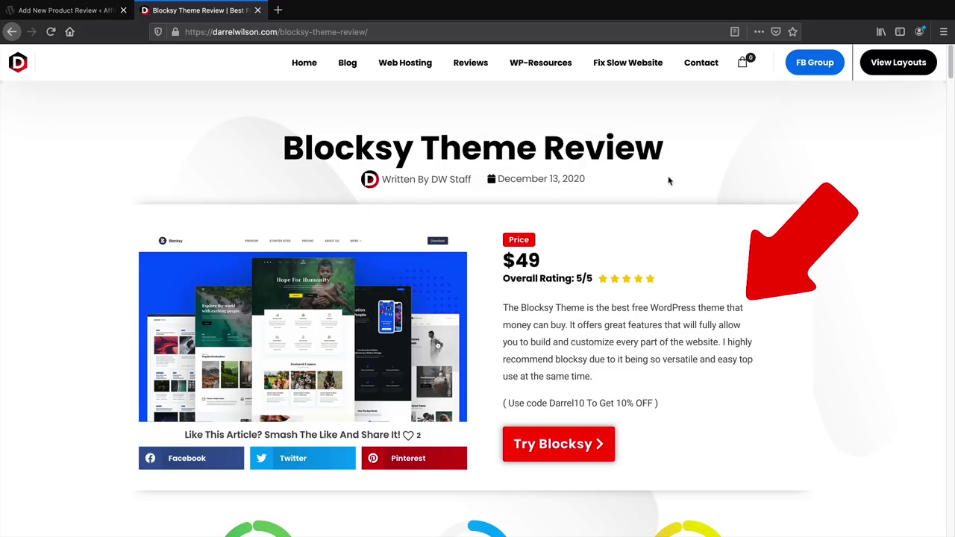
scroll(616, 310, "down", 1)
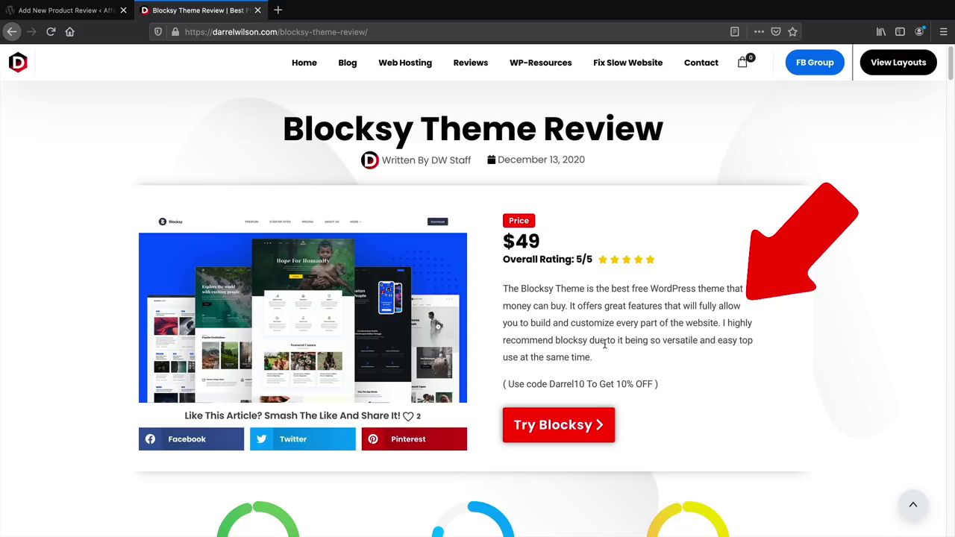
left_click_drag(604, 302, 614, 355)
left_click(616, 355)
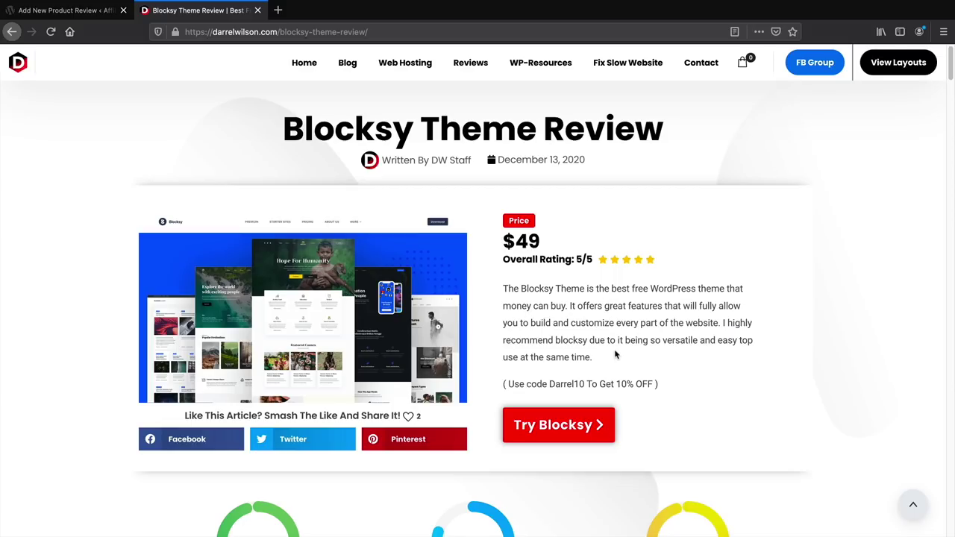
scroll(952, 88, "down", 2)
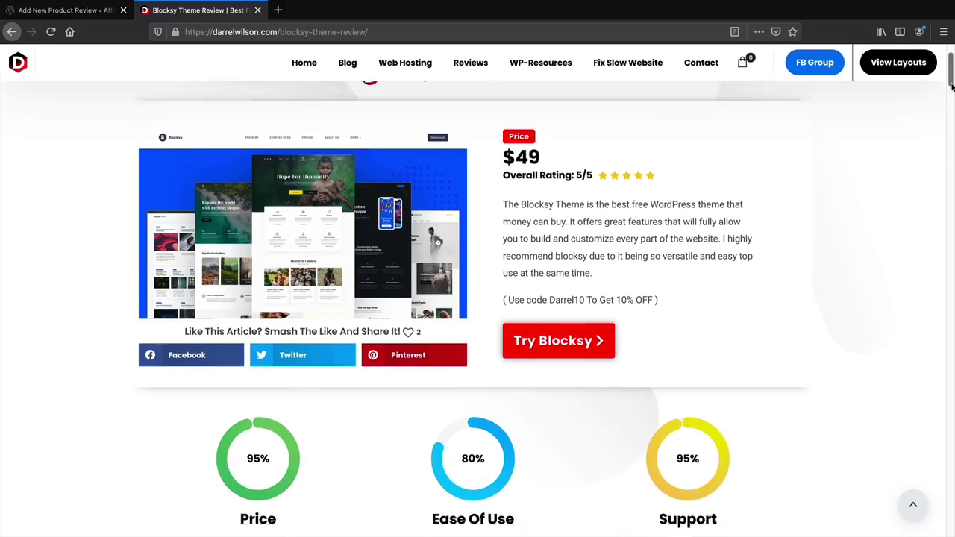
scroll(951, 87, "down", 10)
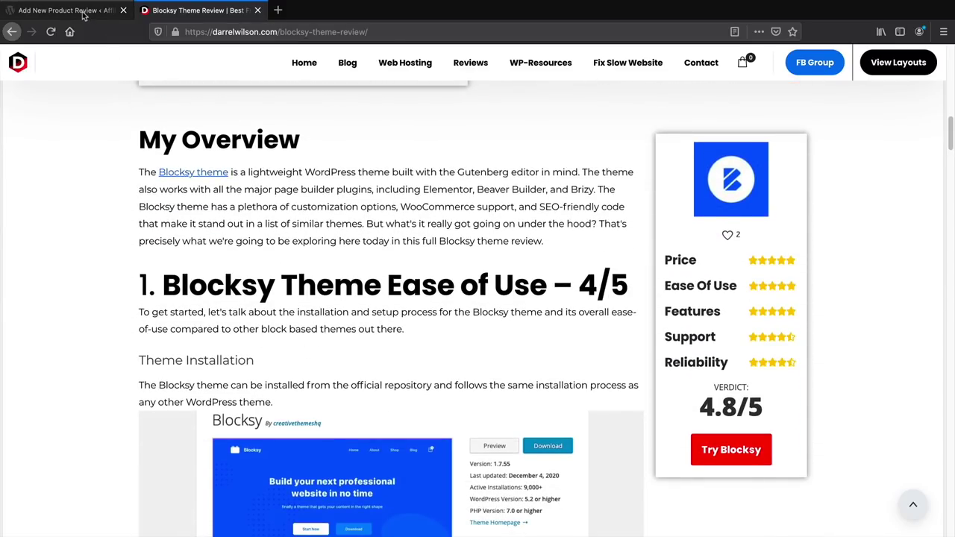
Copy the Blocksy summary and promo-code line and bring it to the Drone review's Small Description
left_click(83, 11)
left_click(200, 11)
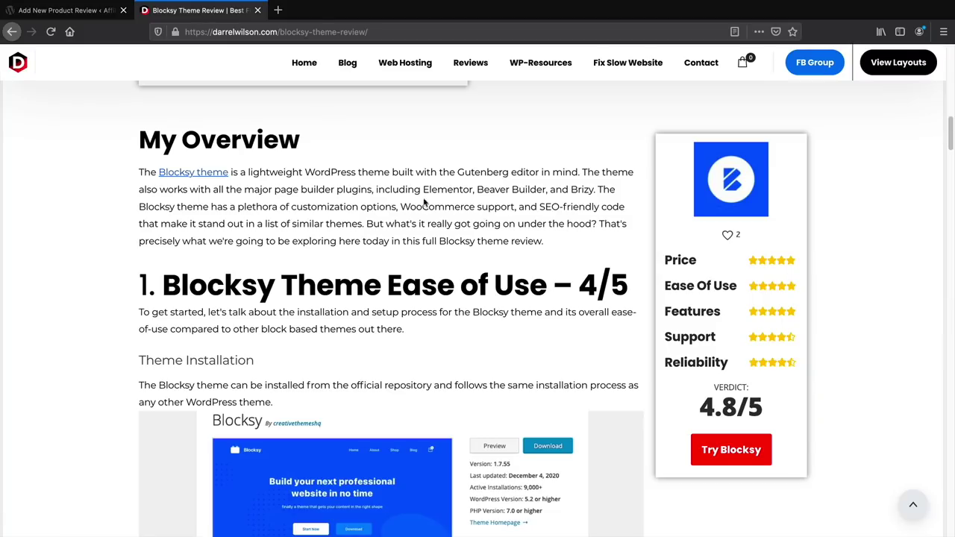
scroll(605, 300, "up", 10)
scroll(604, 300, "up", 5)
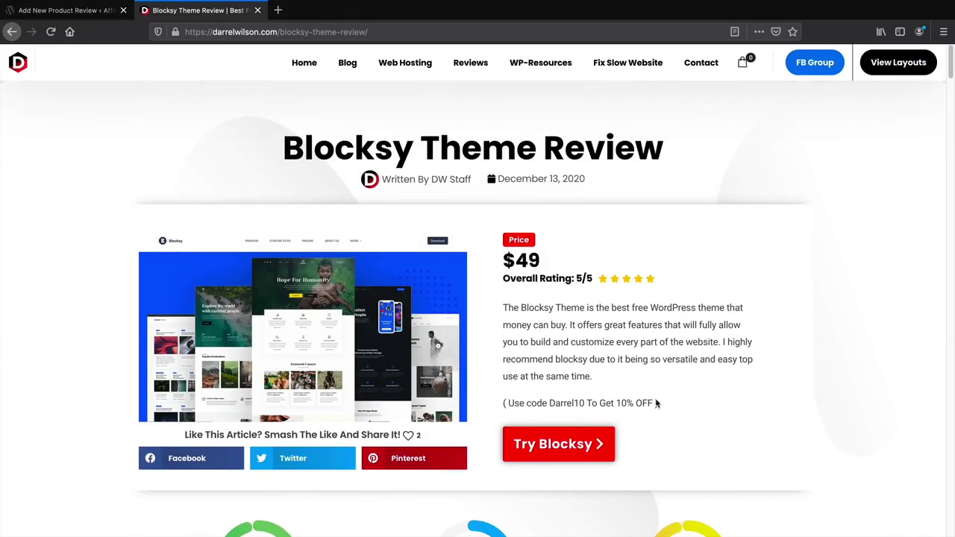
left_click_drag(658, 404, 499, 313)
right_click(522, 303)
left_click(532, 309)
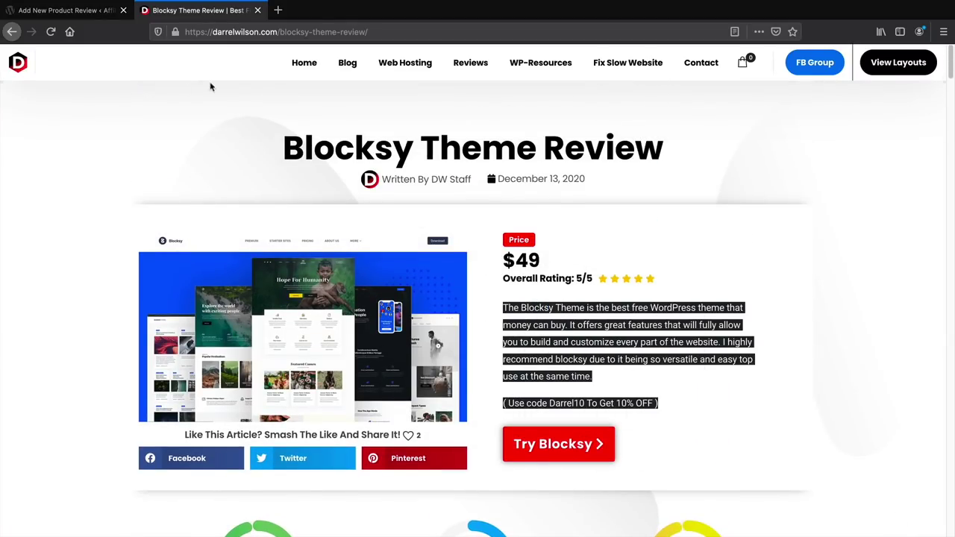
left_click(73, 12)
right_click(202, 430)
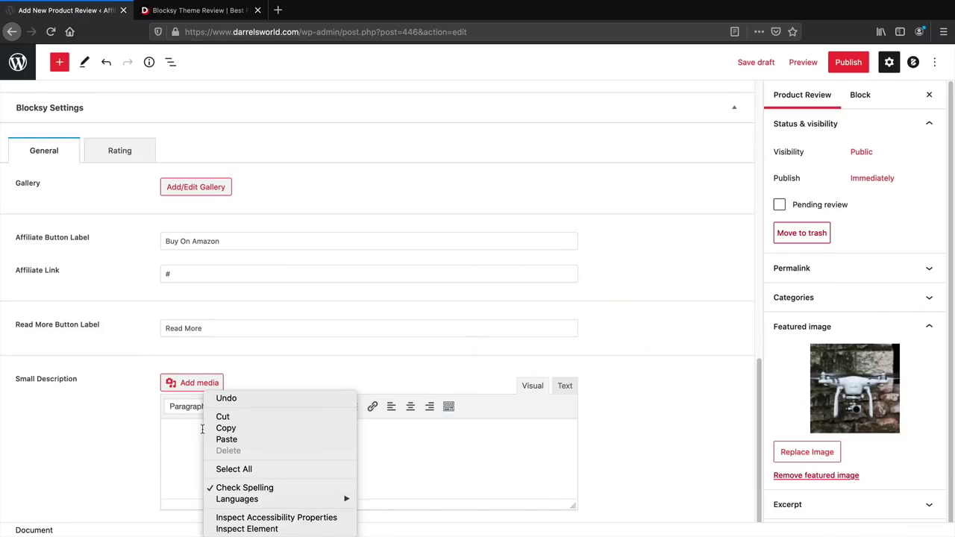
Paste the copied summary into Small Description and show the Rating settings
left_click(345, 437)
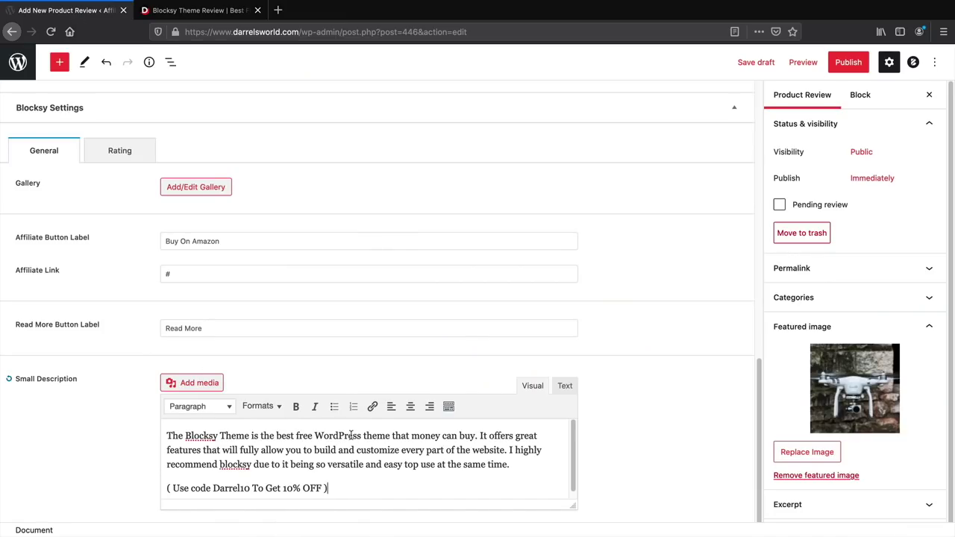
left_click(122, 151)
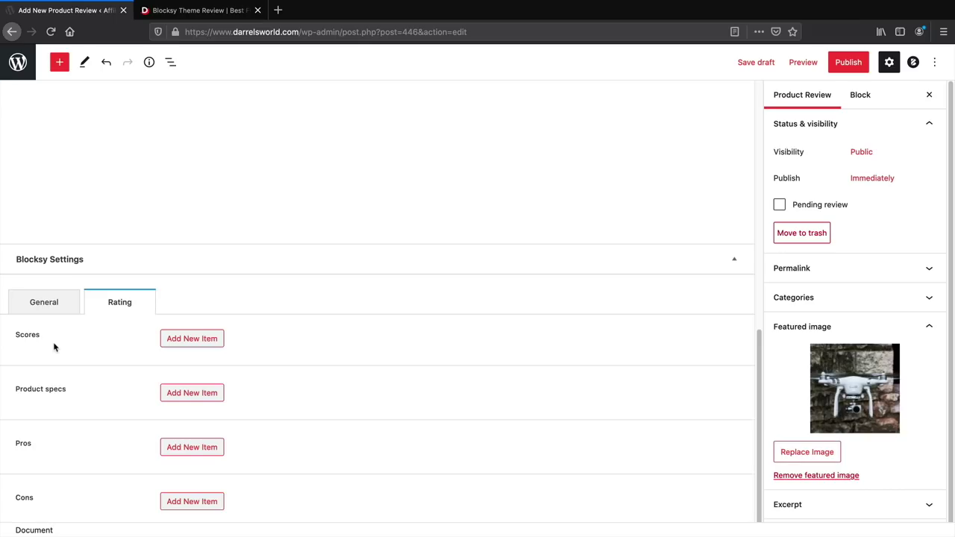
Add a Price score at 5 stars and a Features score lowered to 4 stars
left_click(197, 338)
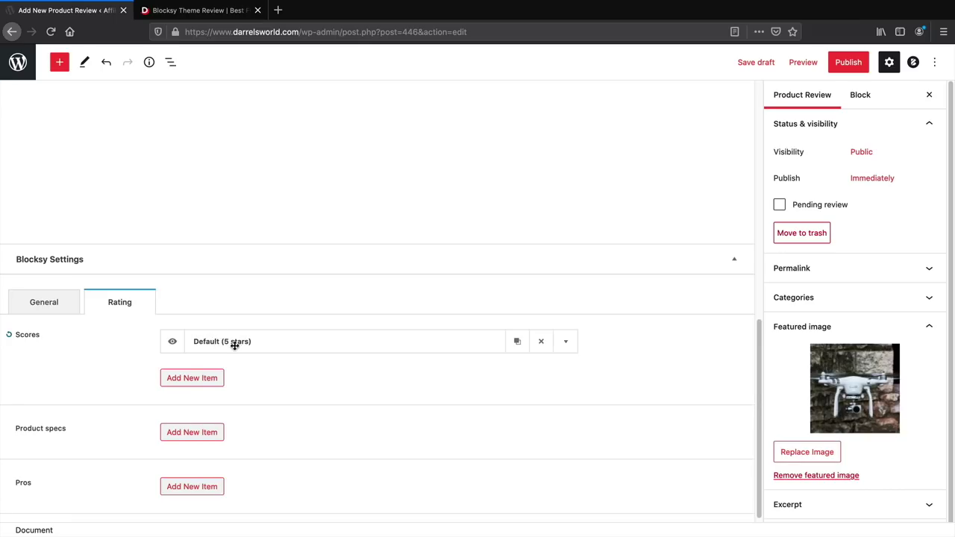
left_click(566, 344)
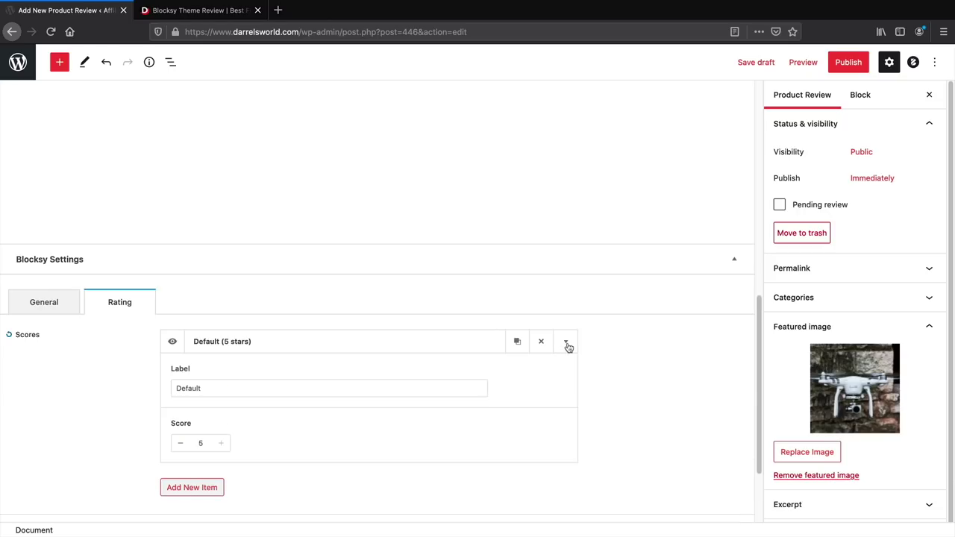
double_click(345, 389)
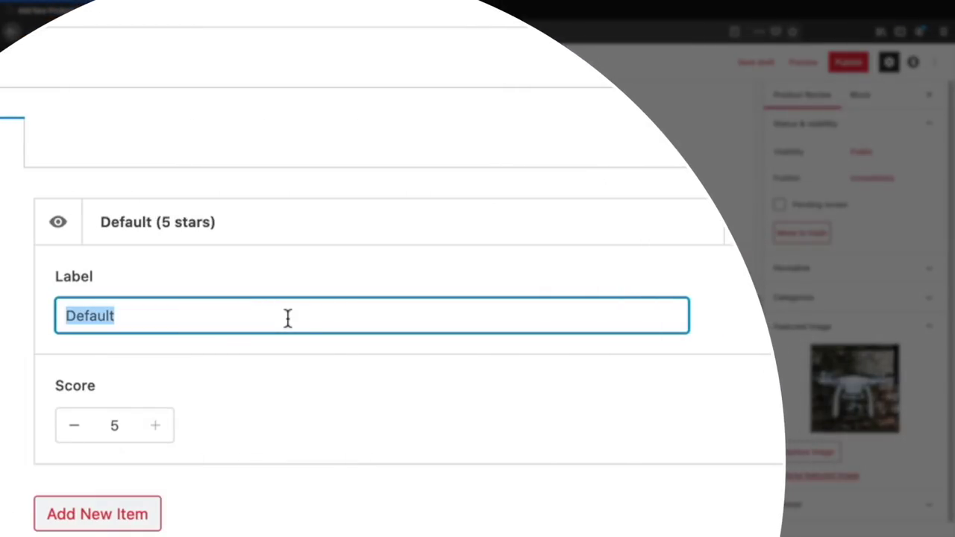
type("Price")
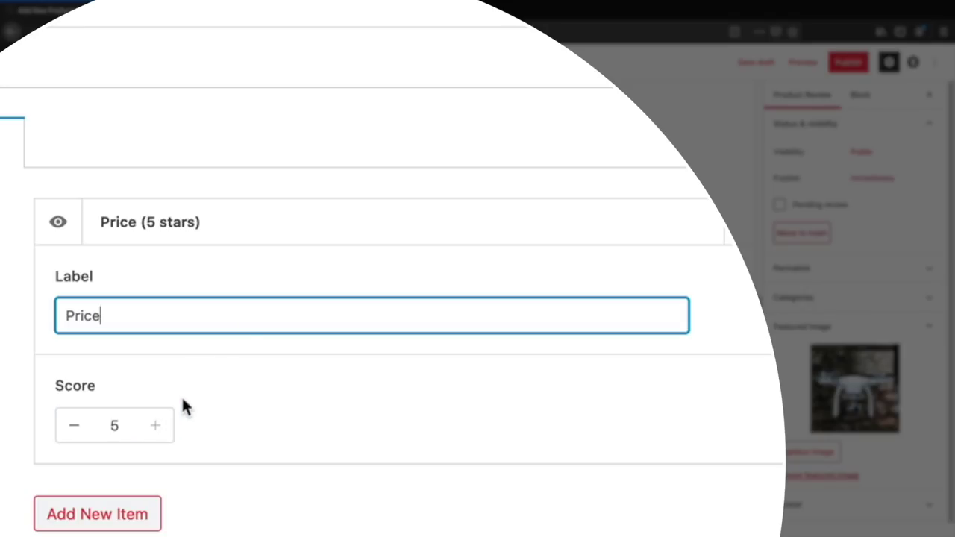
left_click(157, 516)
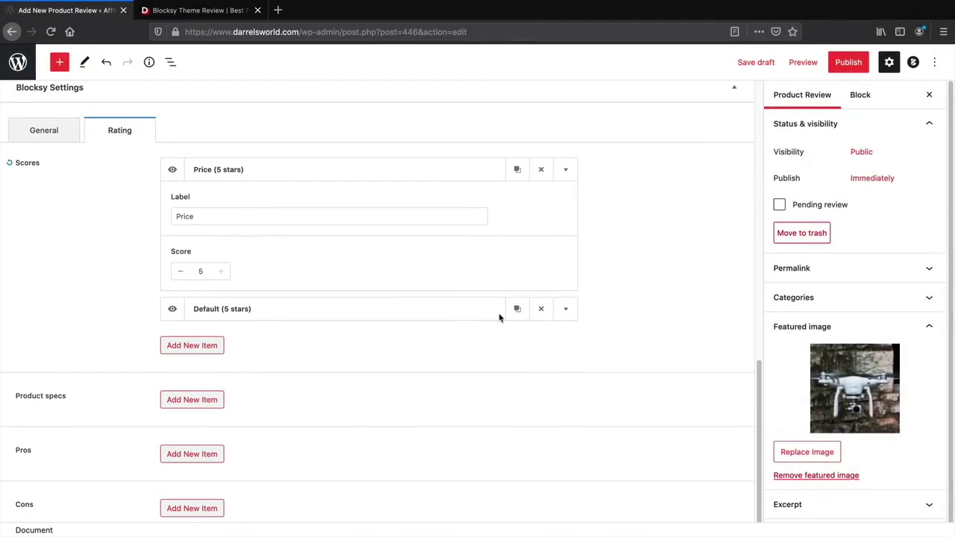
left_click(565, 313)
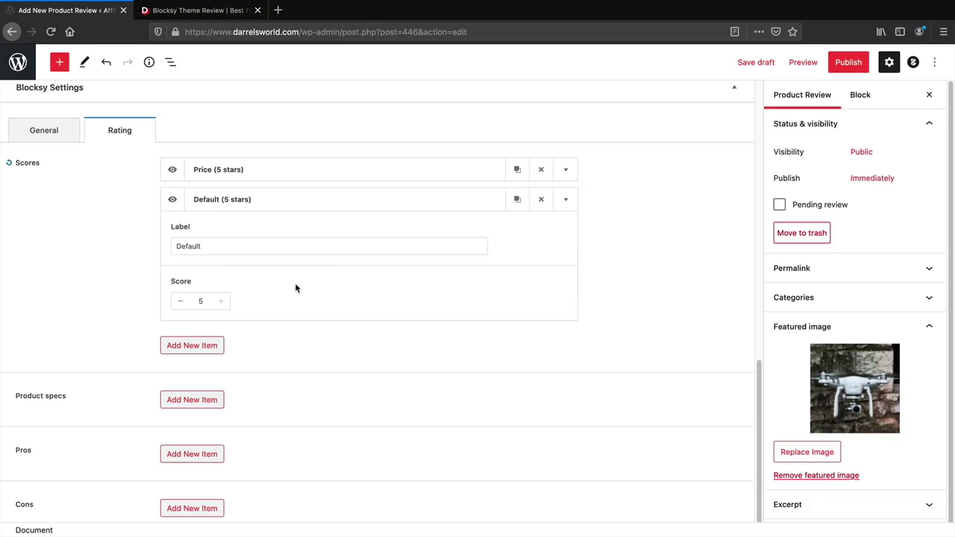
left_click(286, 243)
double_click(286, 243)
type("Features")
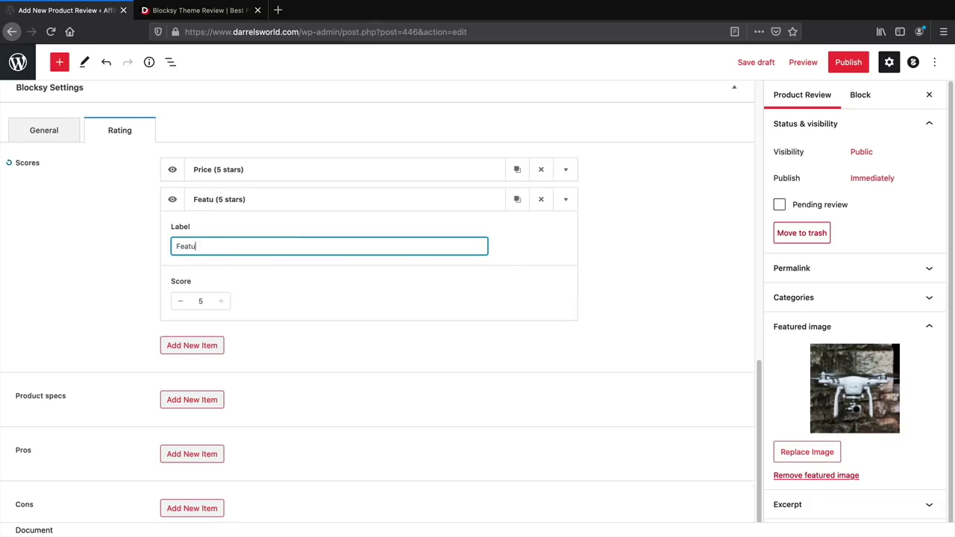
left_click(180, 302)
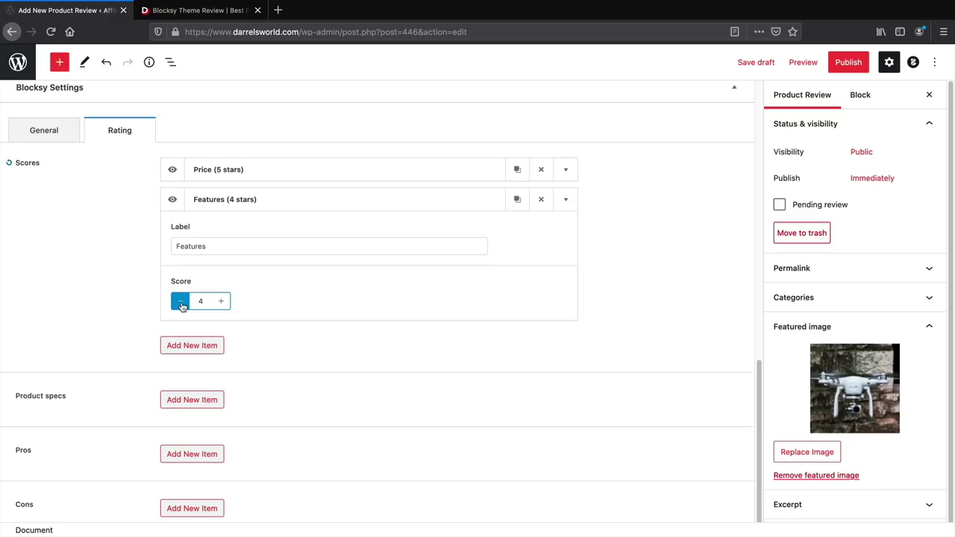
left_click(566, 199)
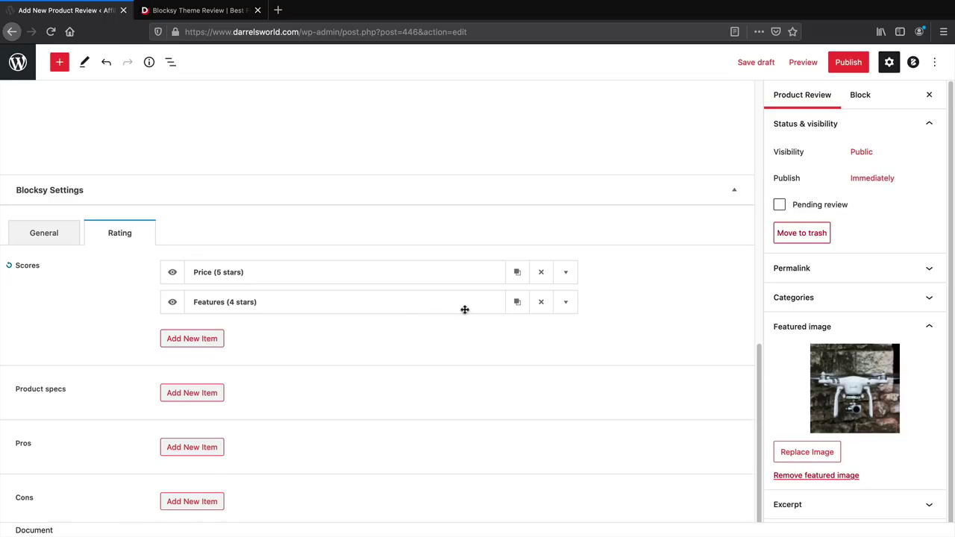
Add a Support score at 3 stars and a Quality score at 5 stars
left_click(213, 337)
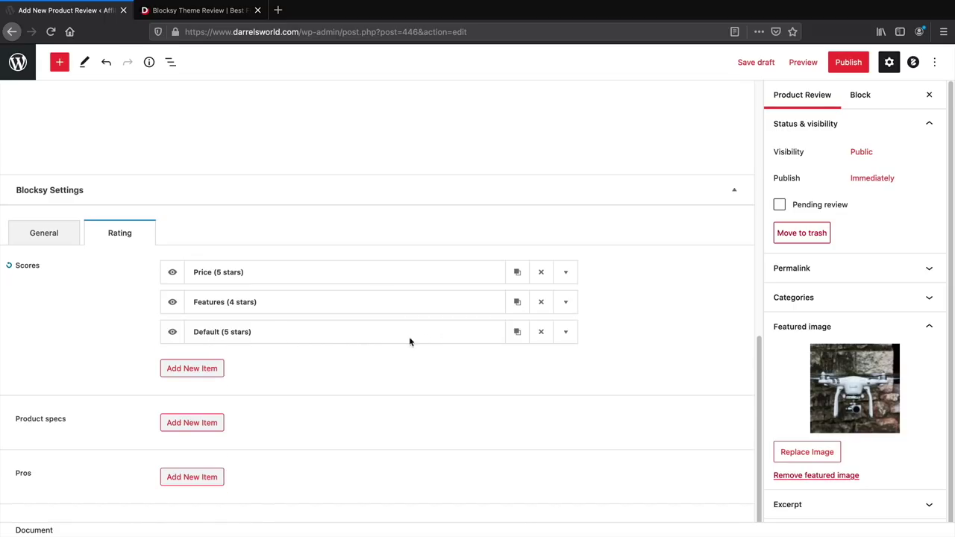
left_click(565, 335)
double_click(307, 376)
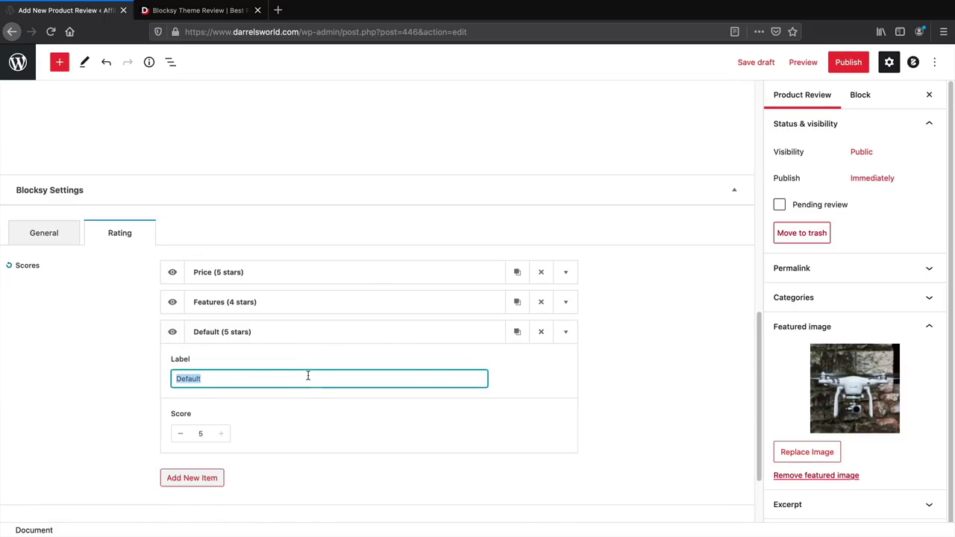
type("Support")
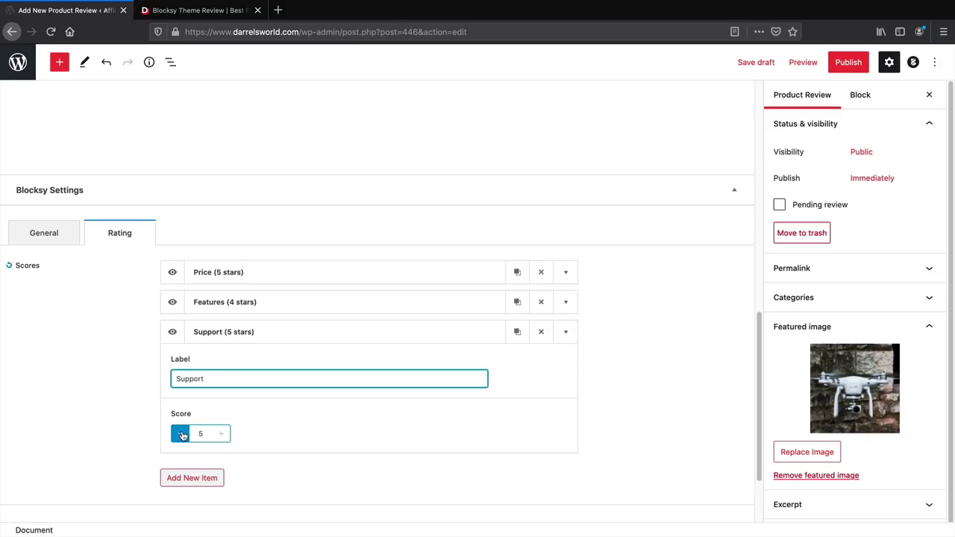
left_click(181, 436)
left_click(182, 435)
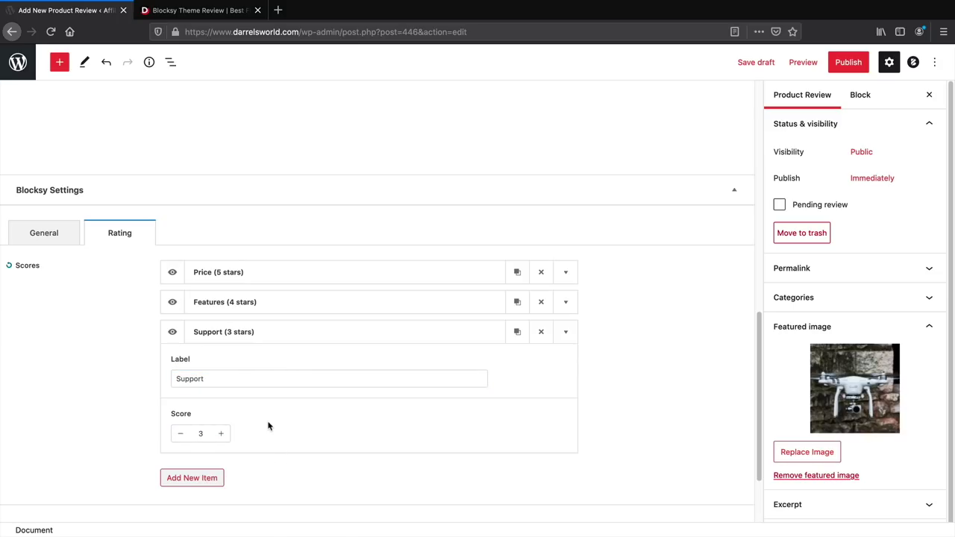
left_click(565, 334)
left_click(192, 366)
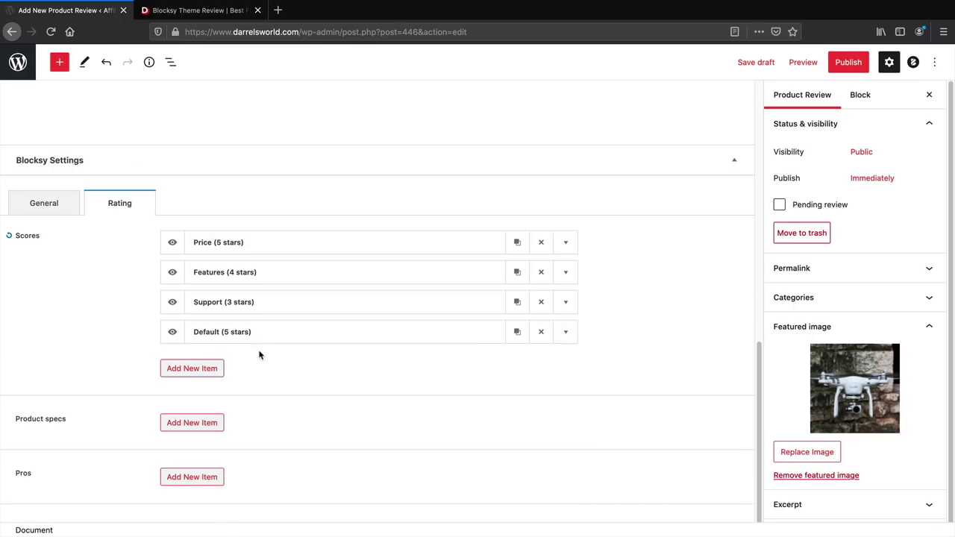
left_click(566, 333)
double_click(261, 379)
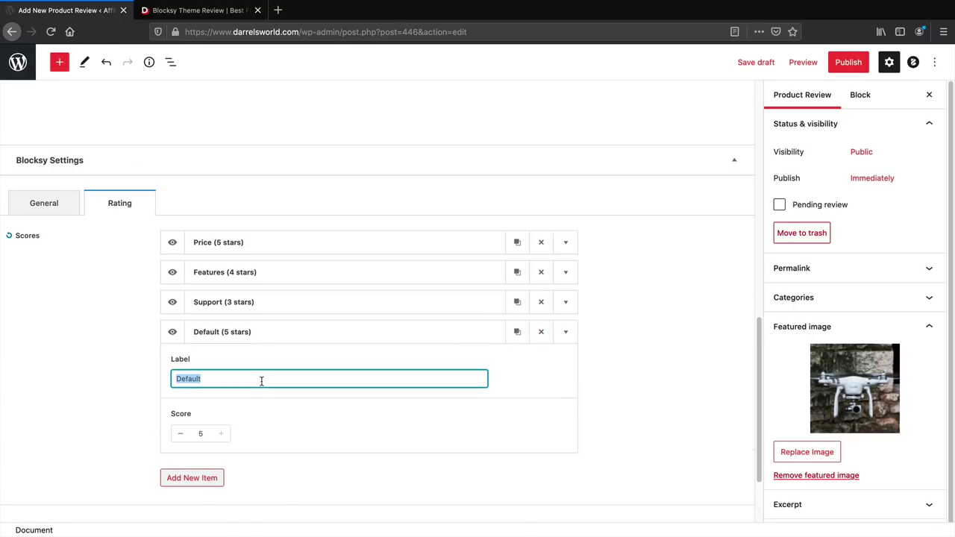
type("Quality")
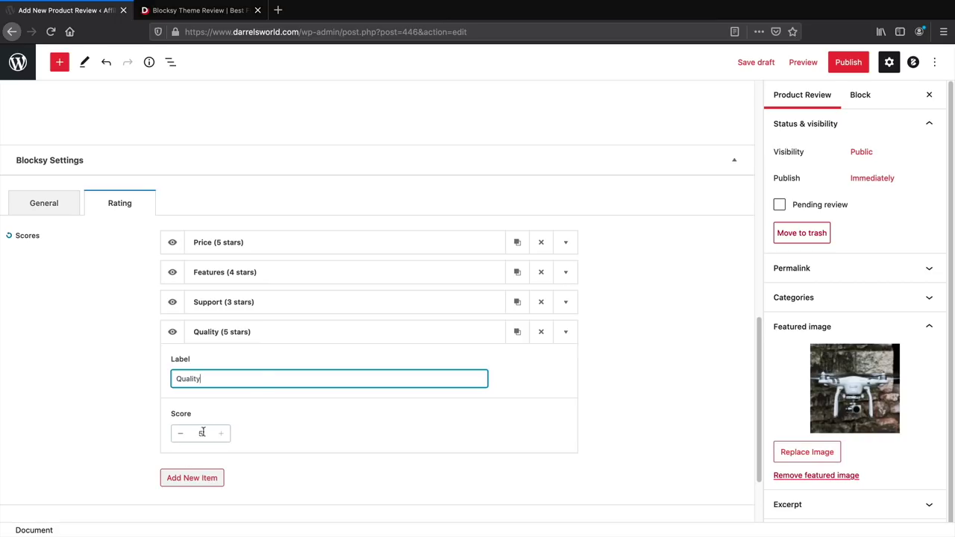
left_click(568, 335)
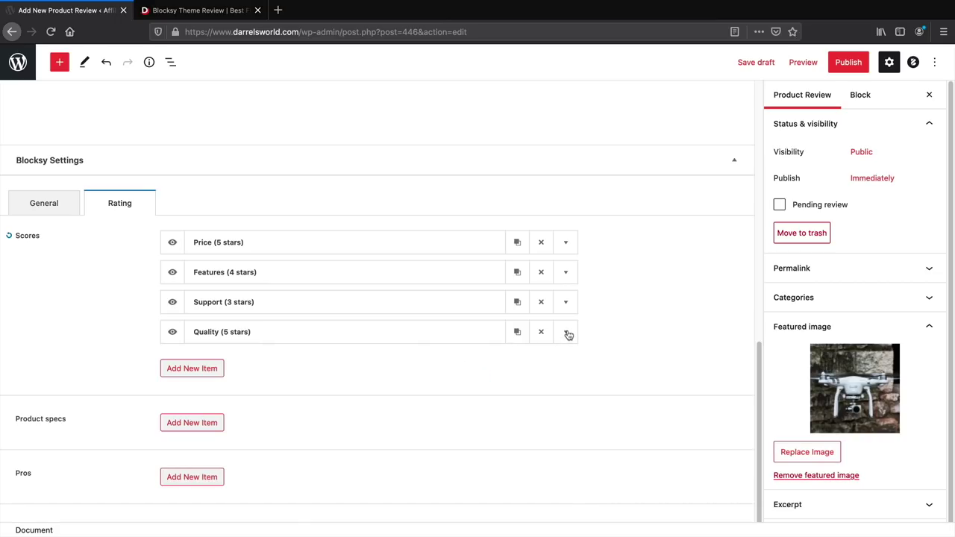
scroll(122, 386, "down", 2)
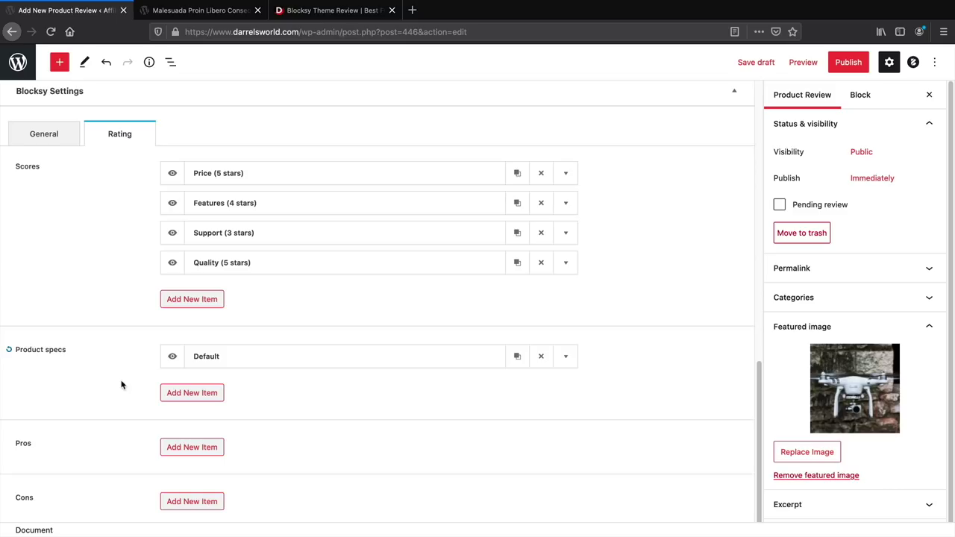
left_click(200, 16)
left_click_drag(332, 276, 82, 158)
left_click(82, 158)
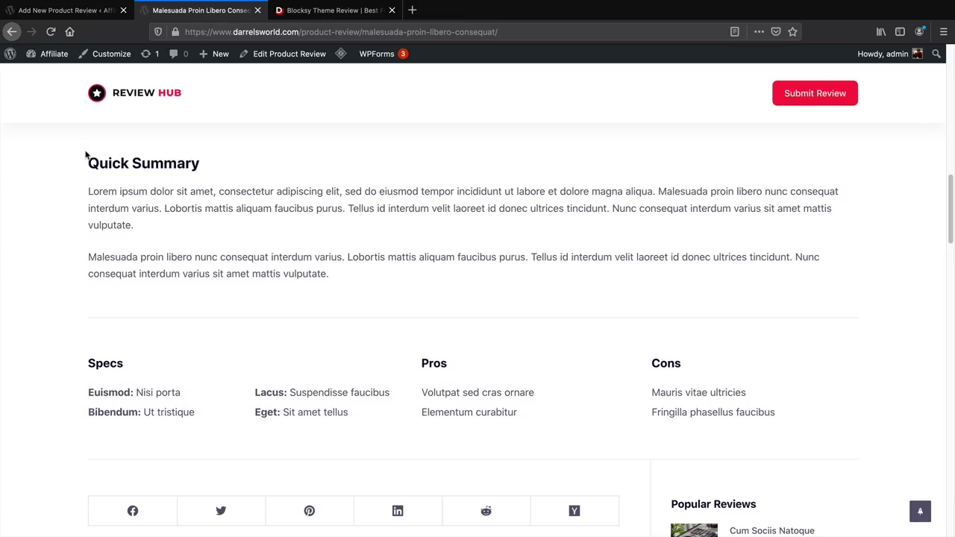
left_click_drag(348, 411, 87, 361)
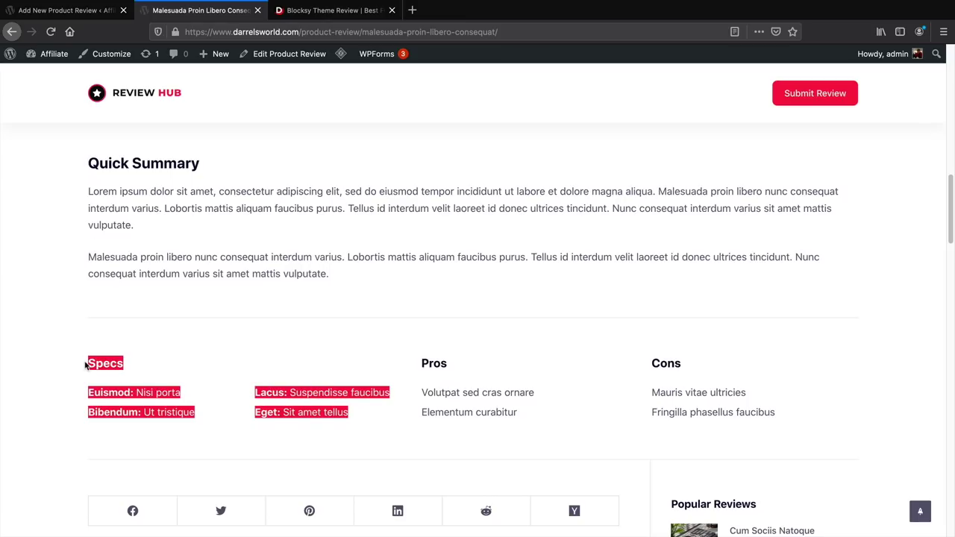
left_click_drag(533, 412, 429, 360)
left_click_drag(717, 412, 693, 378)
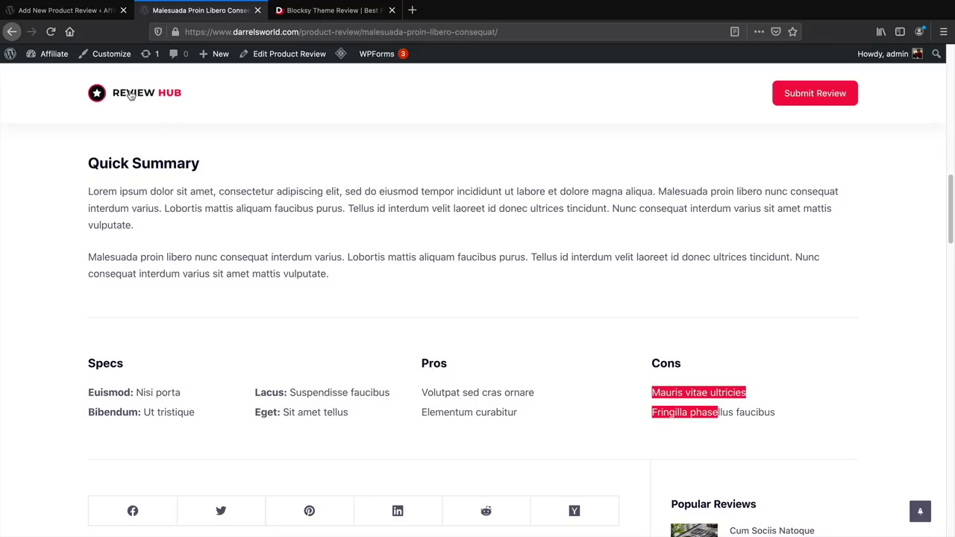
left_click(70, 10)
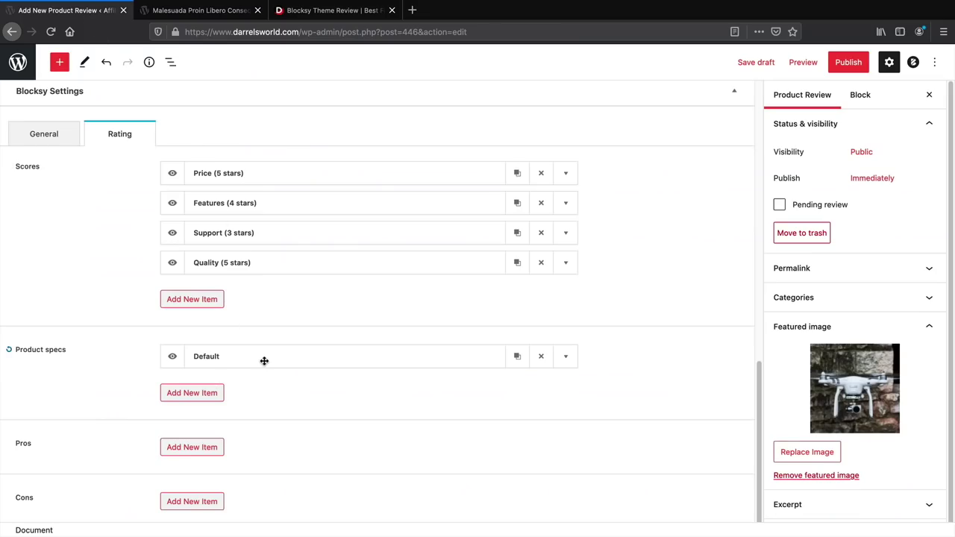
Rename the default product spec to Camera
left_click(565, 357)
left_click(268, 405)
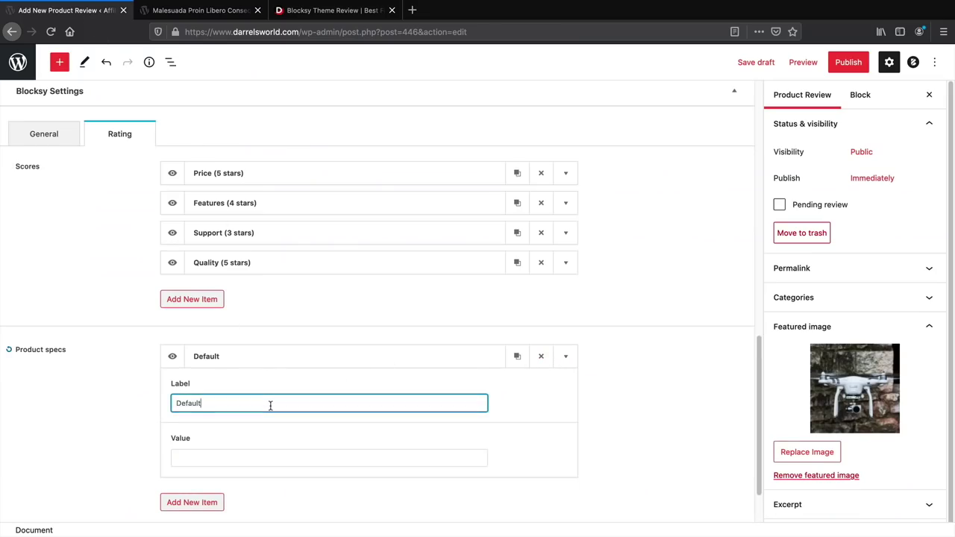
double_click(268, 405)
type("Camera")
left_click(255, 457)
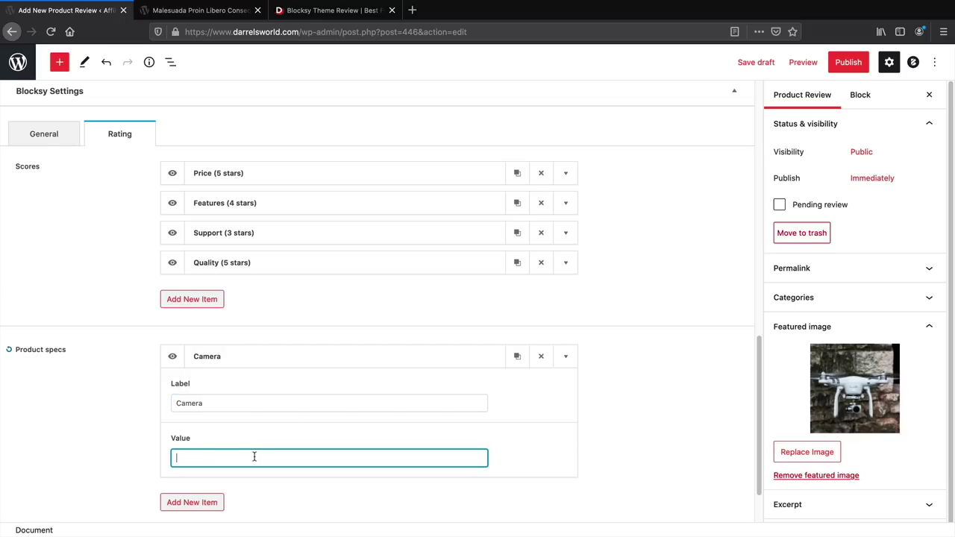
left_click(565, 358)
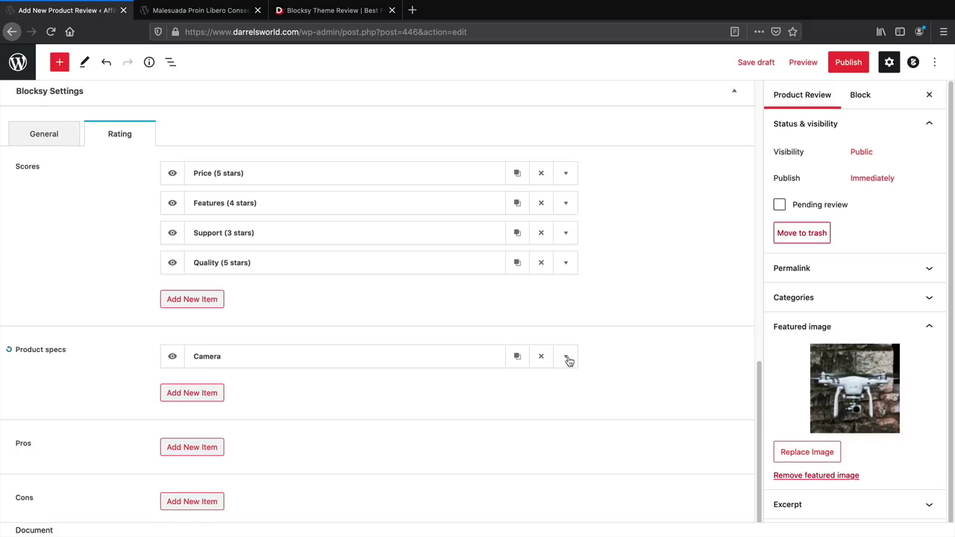
Add a Top Speed product spec
left_click(200, 396)
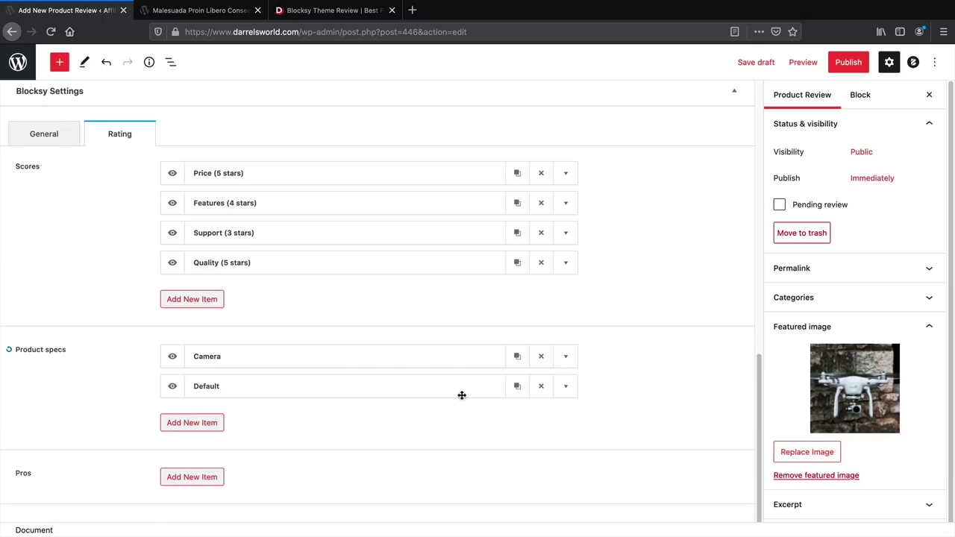
left_click(570, 391)
double_click(264, 433)
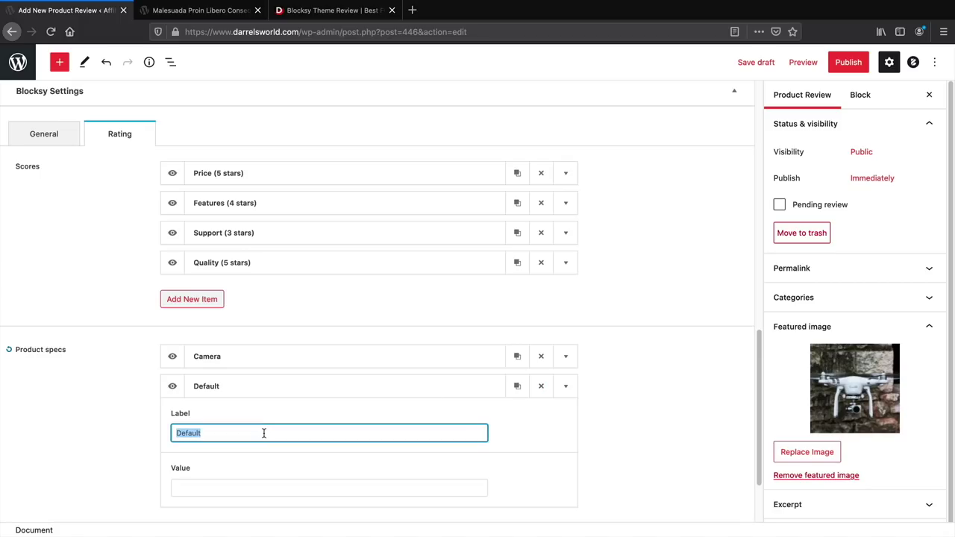
type("Top Spoeedd")
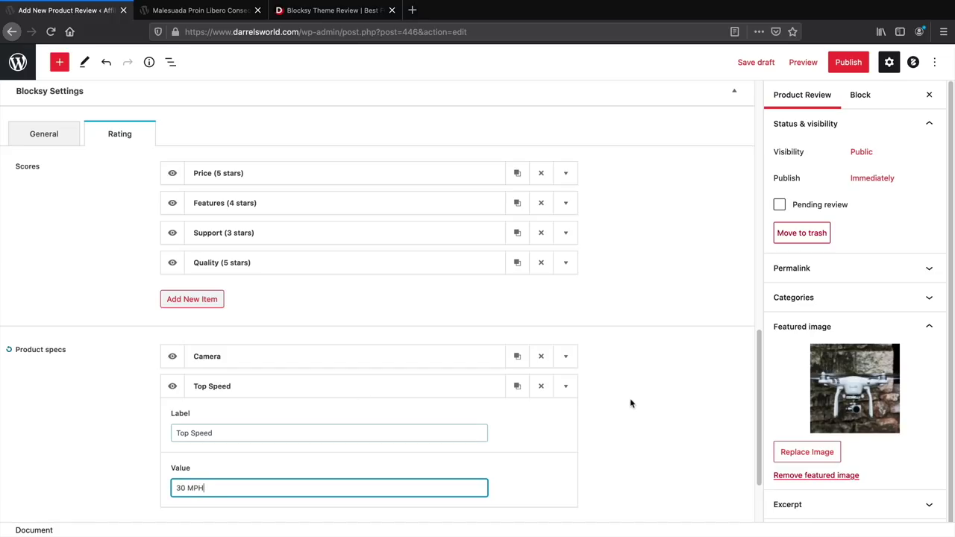
left_click(566, 386)
Add a Max Height product spec with value 3000
left_click(188, 423)
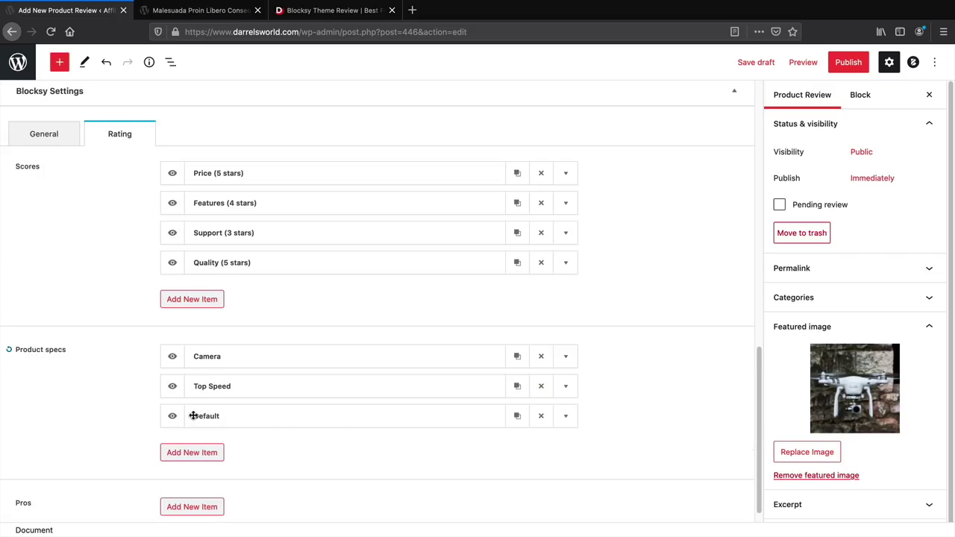
left_click(565, 419)
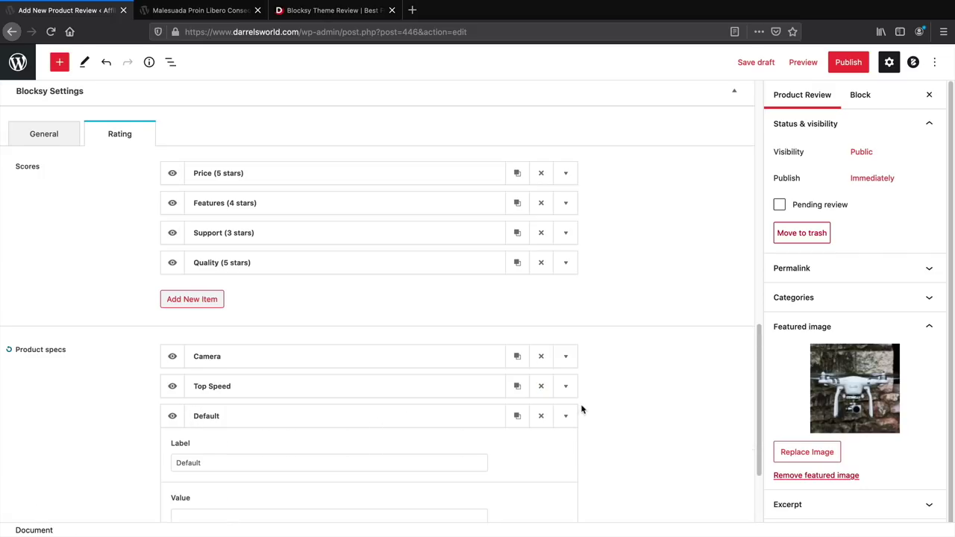
left_click(362, 464)
double_click(373, 465)
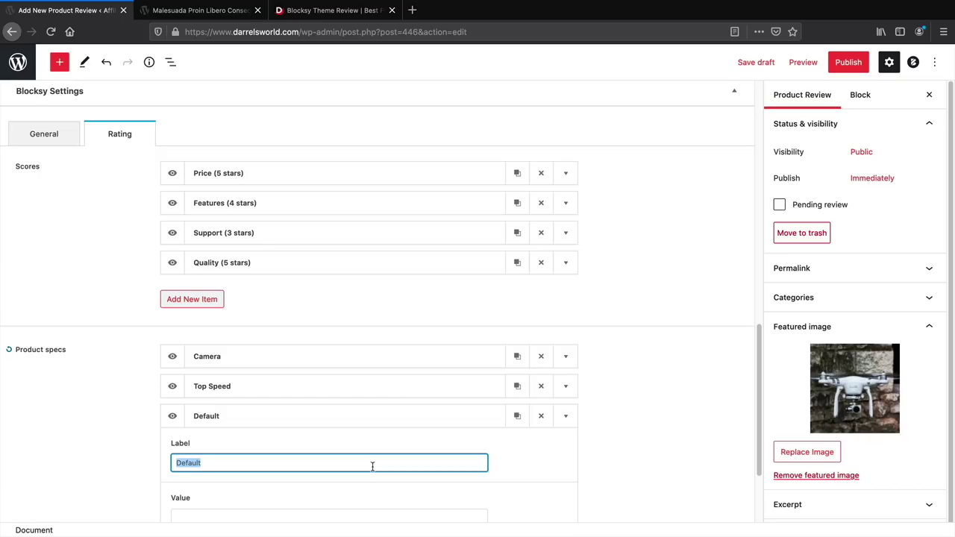
type("Max Hie")
type("eigh")
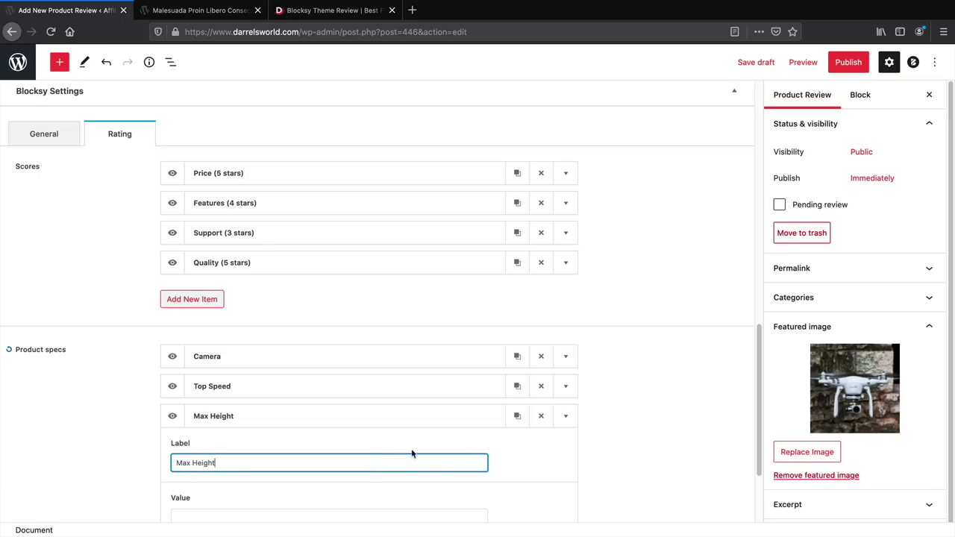
type("t")
key("Tab")
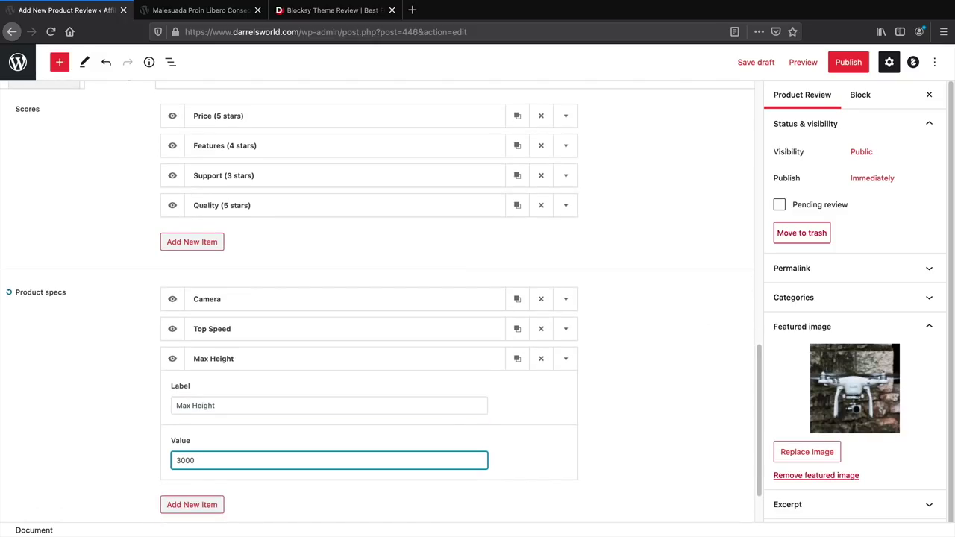
left_click(566, 361)
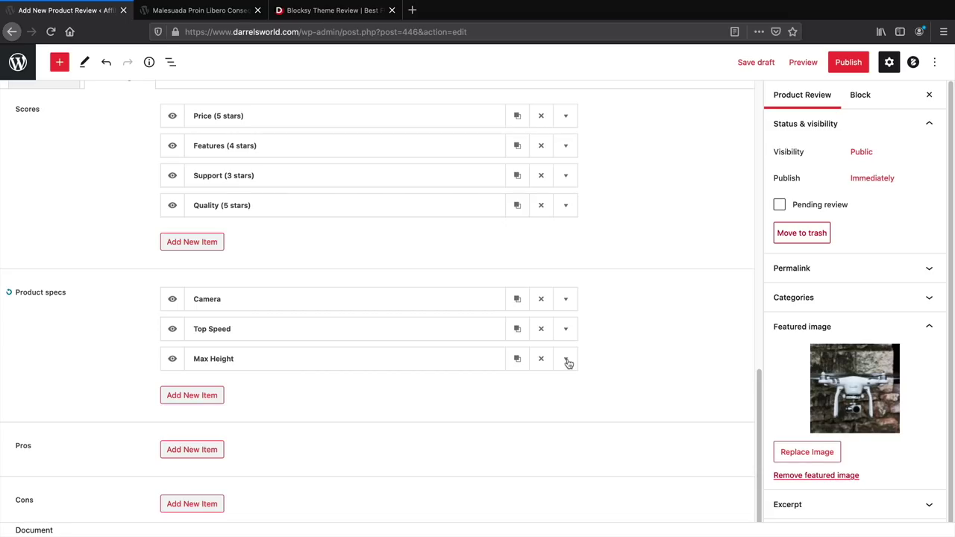
Give the sample product review a thumbs-up, then return to the review editor
left_click(234, 10)
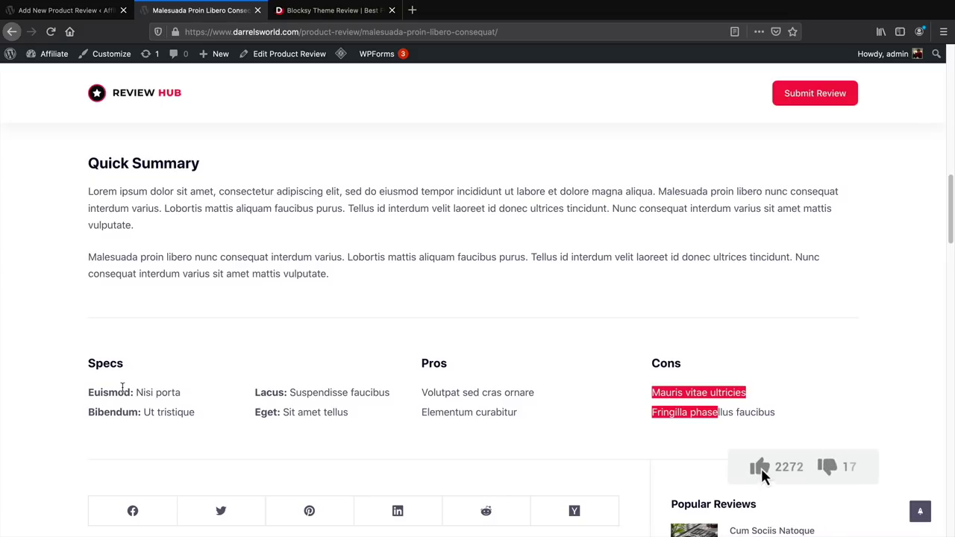
left_click(761, 468)
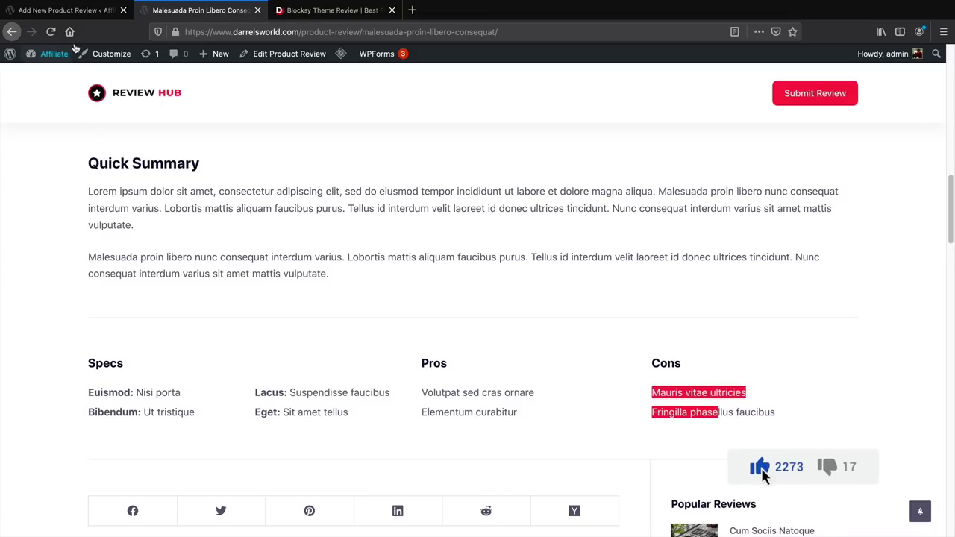
left_click(71, 10)
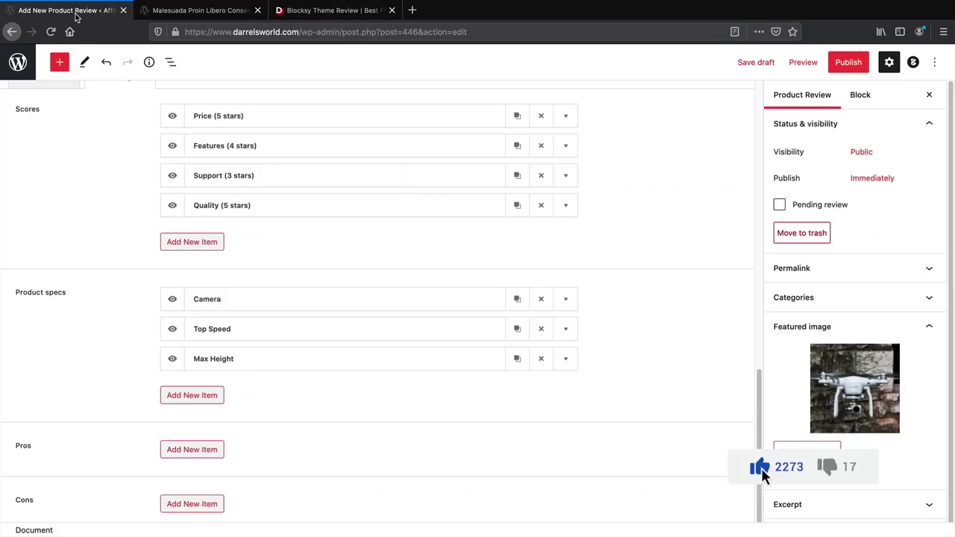
Add a Pros item labelled 'very FAST'
left_click(196, 450)
scroll(328, 437, "down", 1)
left_click(565, 411)
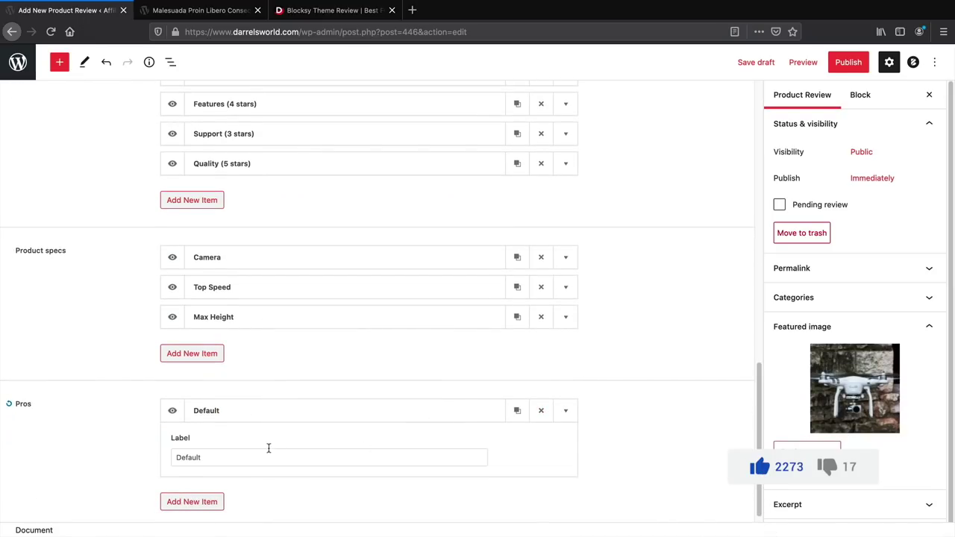
scroll(269, 447, "down", 1)
left_click(264, 396)
double_click(264, 396)
type("very FAST")
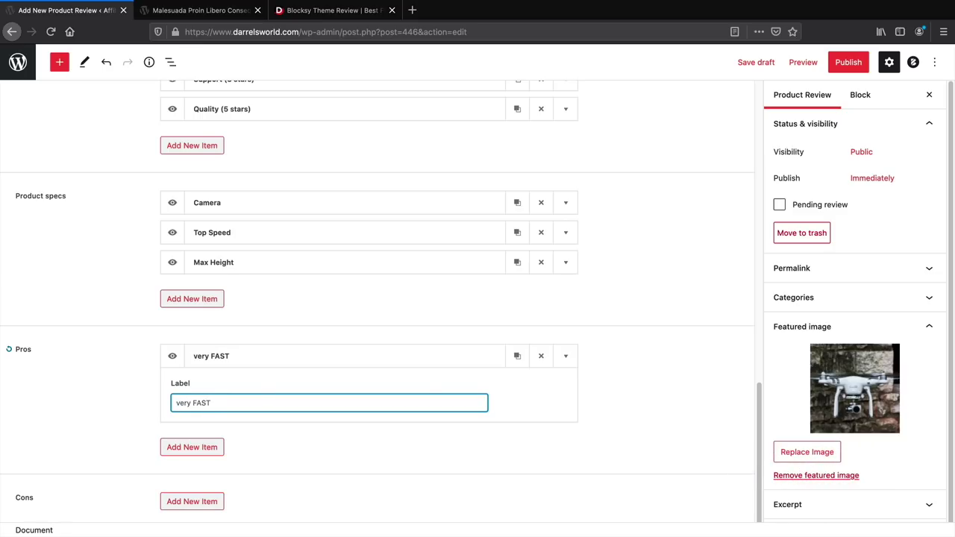
left_click(565, 356)
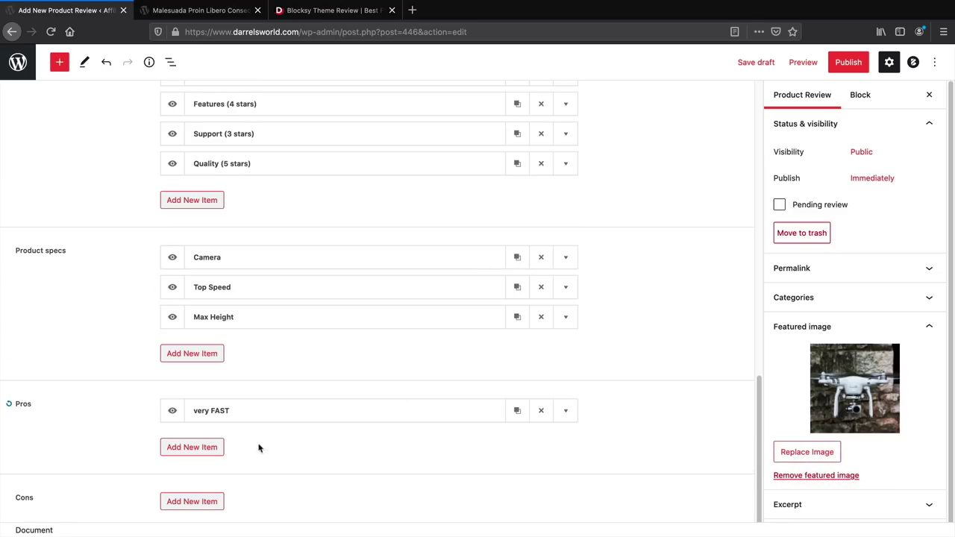
Add a second Pros item 'Lightweight' and remove the extra empty item
left_click(215, 448)
left_click(566, 440)
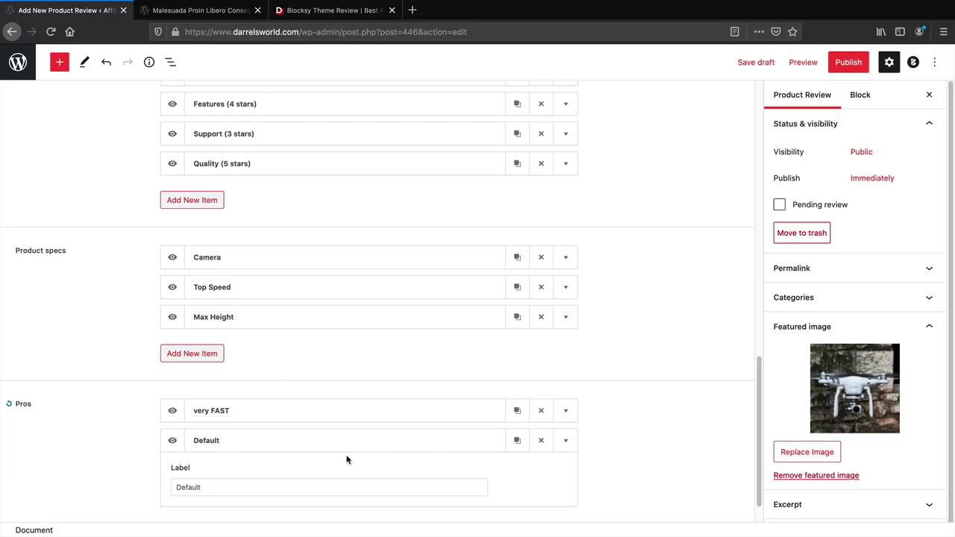
scroll(313, 432, "down", 1)
left_click(279, 402)
type("Lightweight")
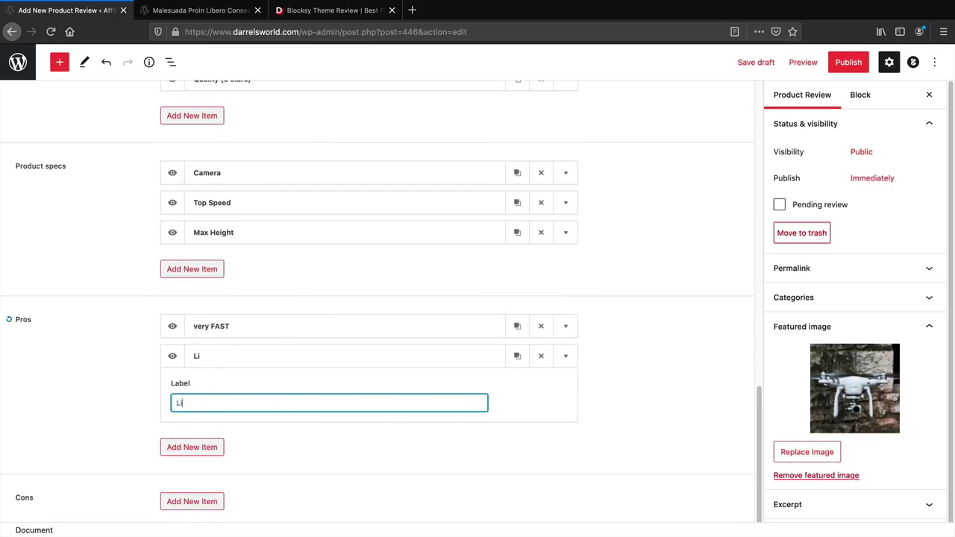
left_click(220, 447)
left_click(541, 441)
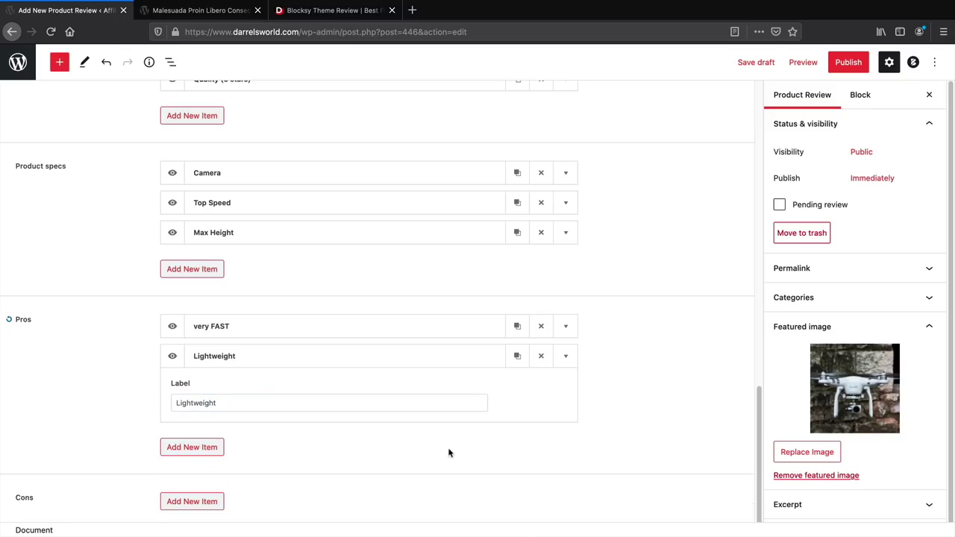
Add a Cons item labelled 'Expensive'
left_click(174, 509)
scroll(117, 467, "down", 1)
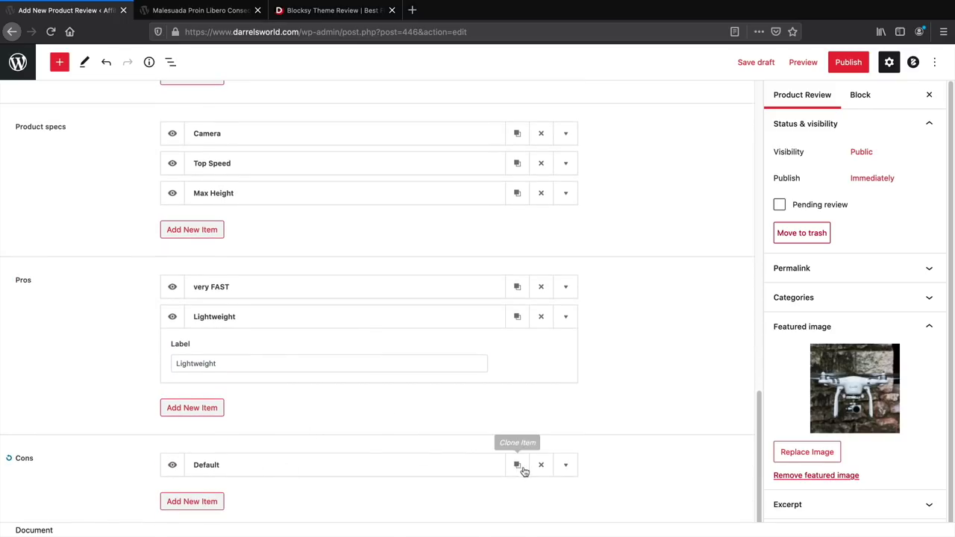
left_click(561, 467)
scroll(313, 459, "down", 2)
left_click(291, 456)
double_click(290, 456)
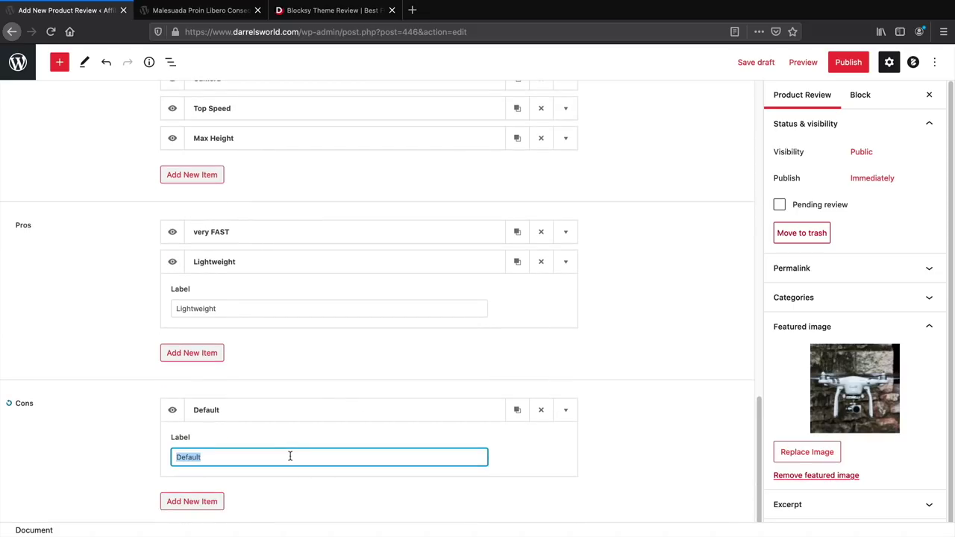
type("Expensive")
Add a second Cons item labelled 'Support is bad'
left_click(203, 502)
scroll(313, 447, "down", 1)
left_click(564, 467)
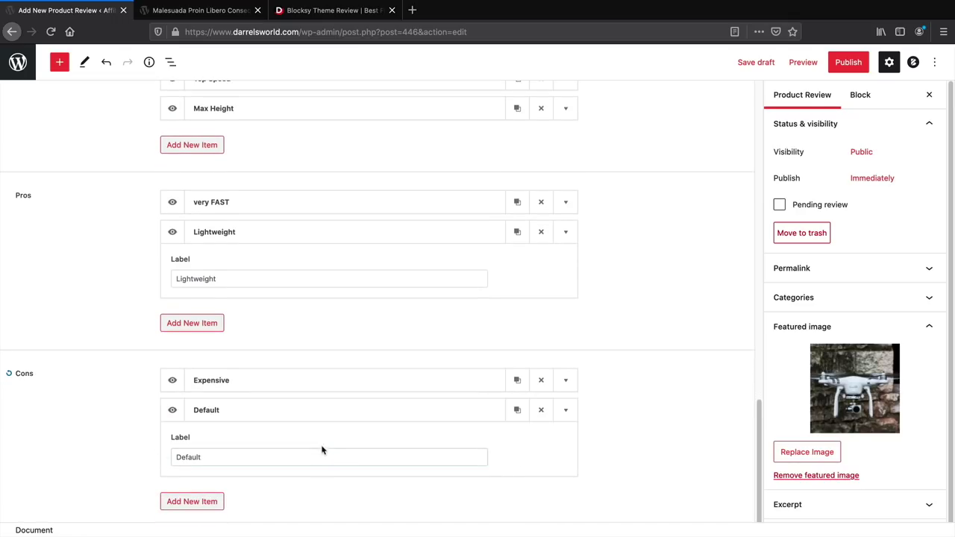
left_click(262, 462)
double_click(262, 462)
type("Support is bad")
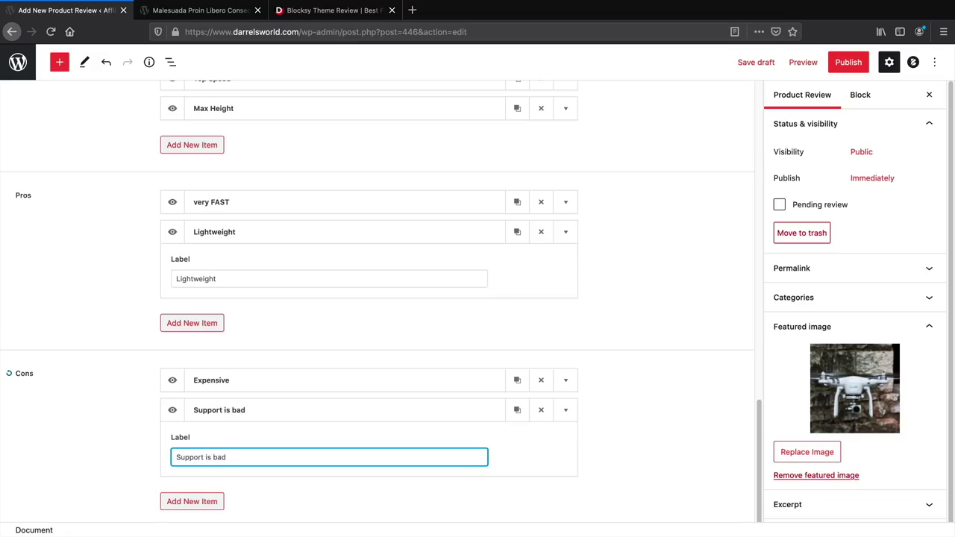
scroll(657, 430, "up", 15)
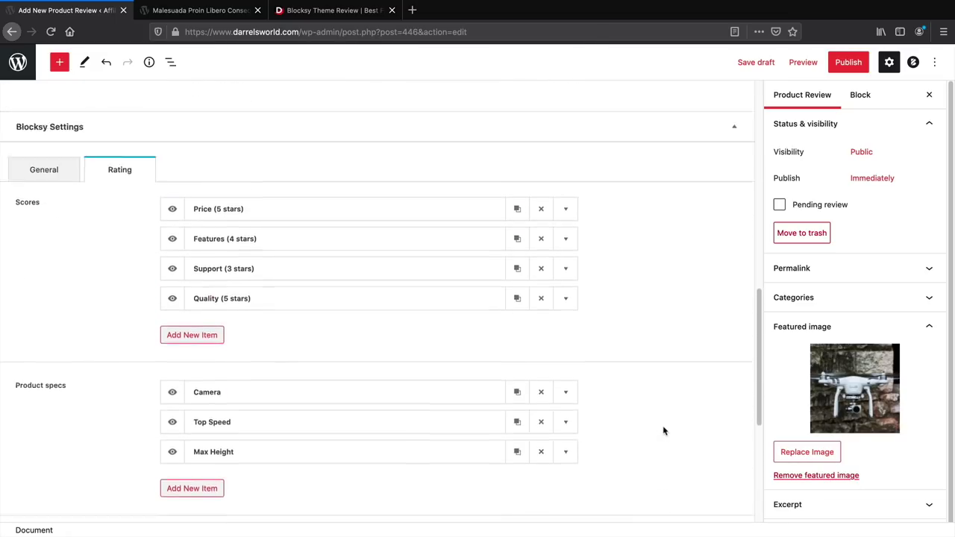
Publish the Drone review, confirm in the pre-publish panel, and view the live review page
scroll(663, 430, "up", 2)
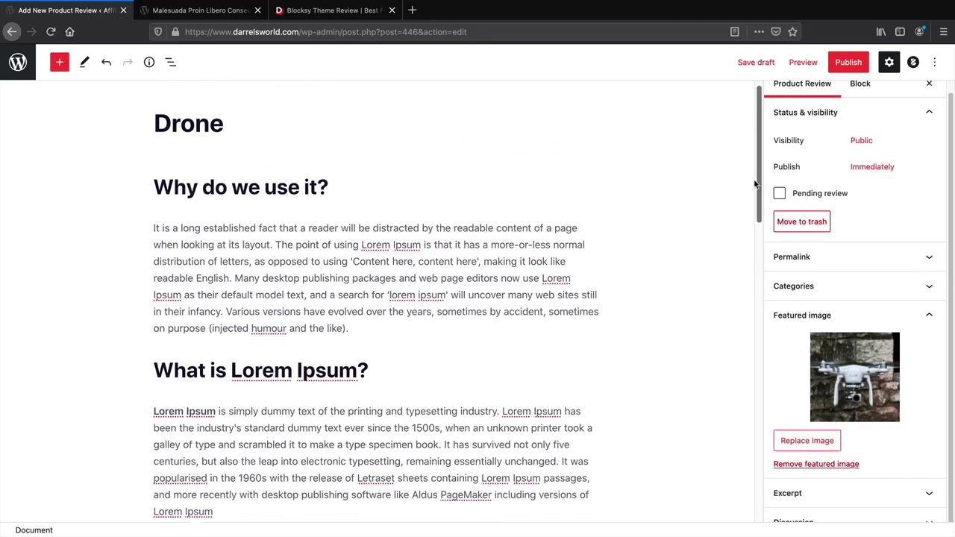
scroll(842, 112, "down", 1)
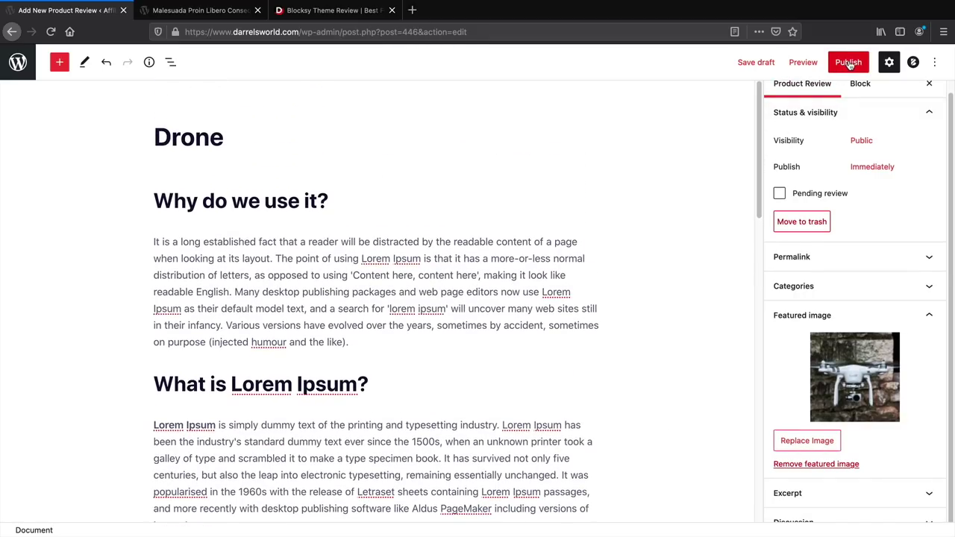
left_click(849, 62)
left_click(849, 63)
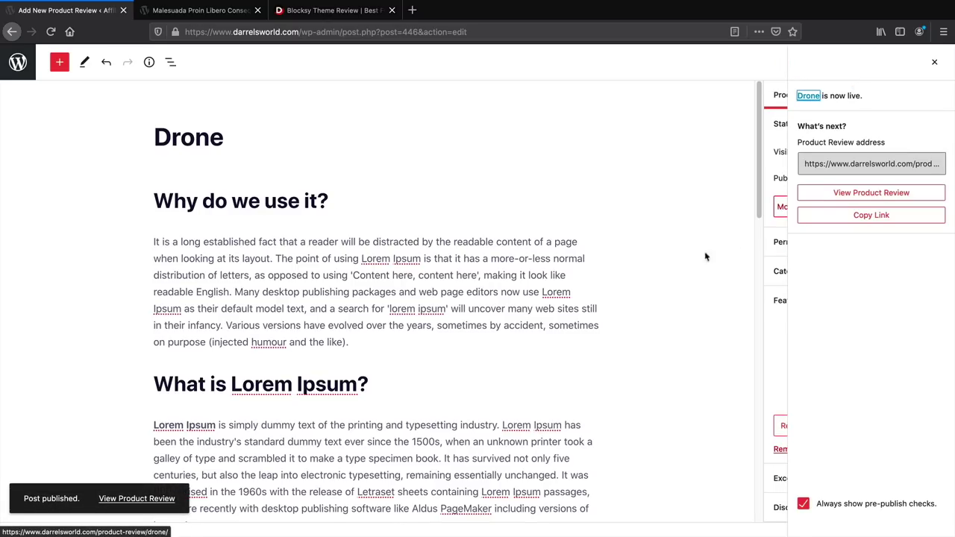
left_click(869, 194)
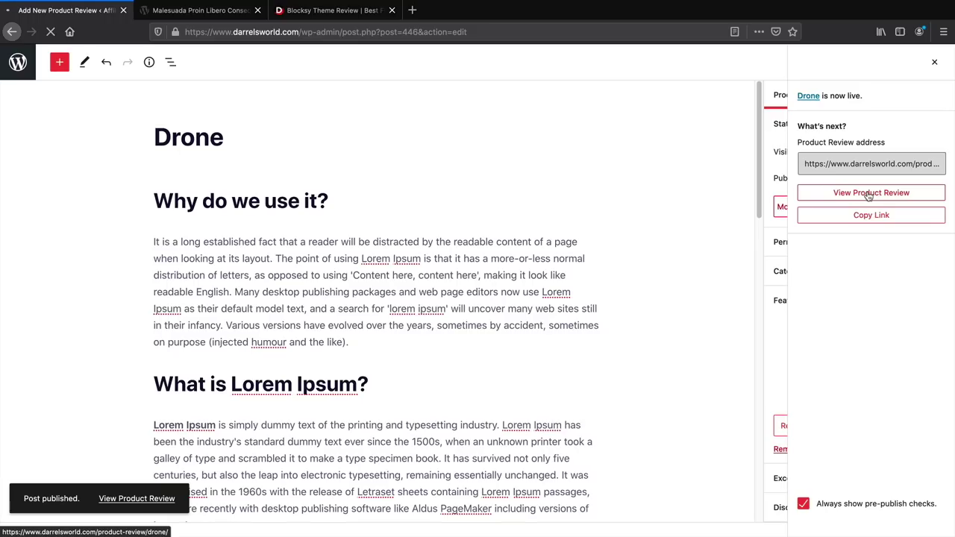
scroll(688, 297, "down", 1)
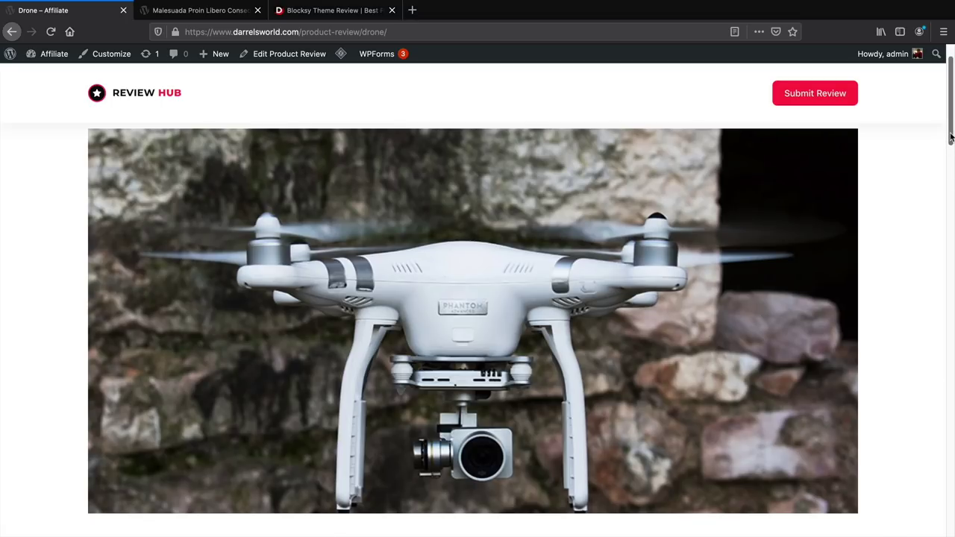
left_click_drag(950, 137, 933, 207)
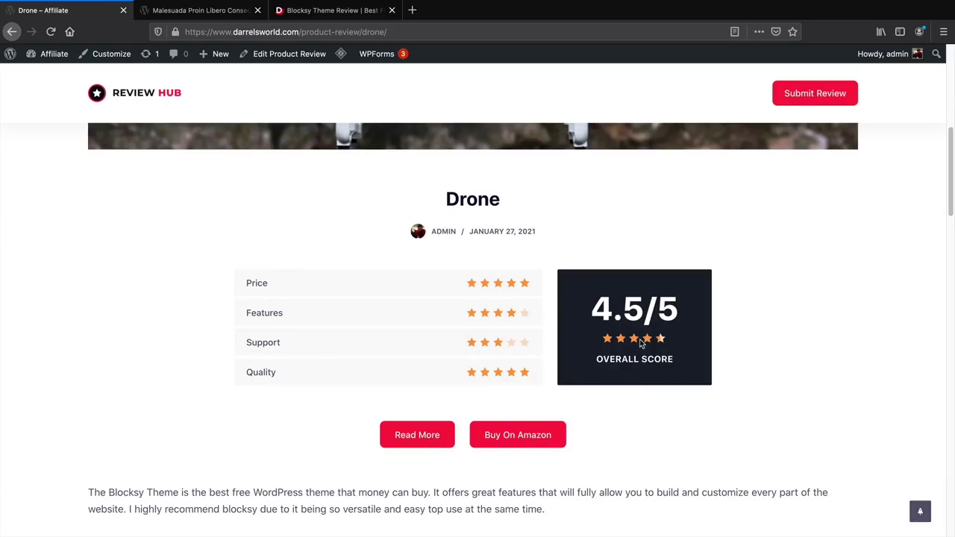
left_click_drag(675, 314, 590, 311)
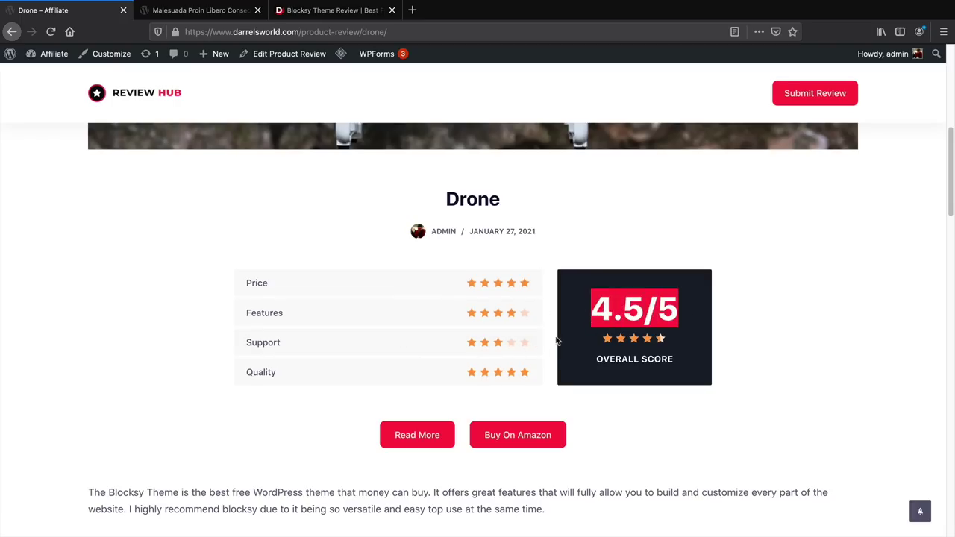
scroll(643, 420, "down", 3)
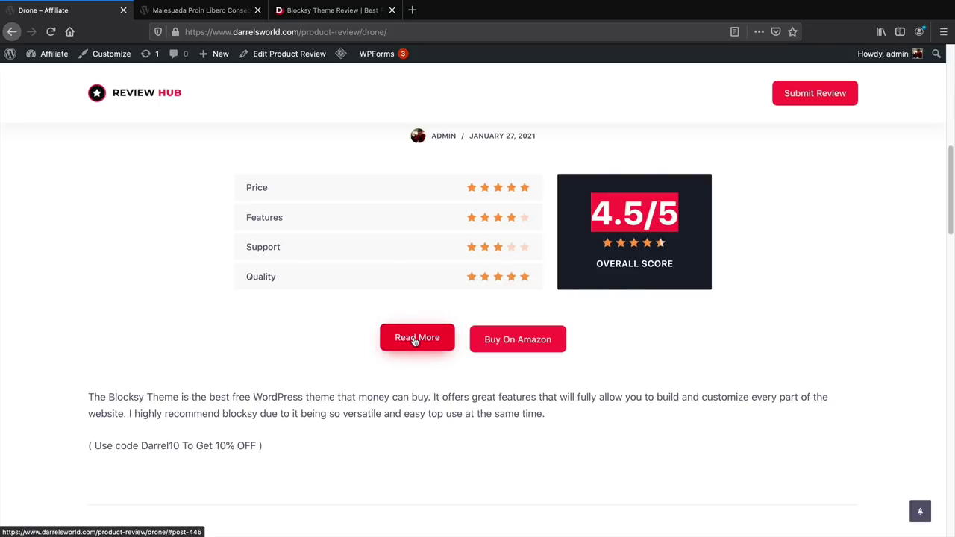
scroll(417, 373, "down", 3)
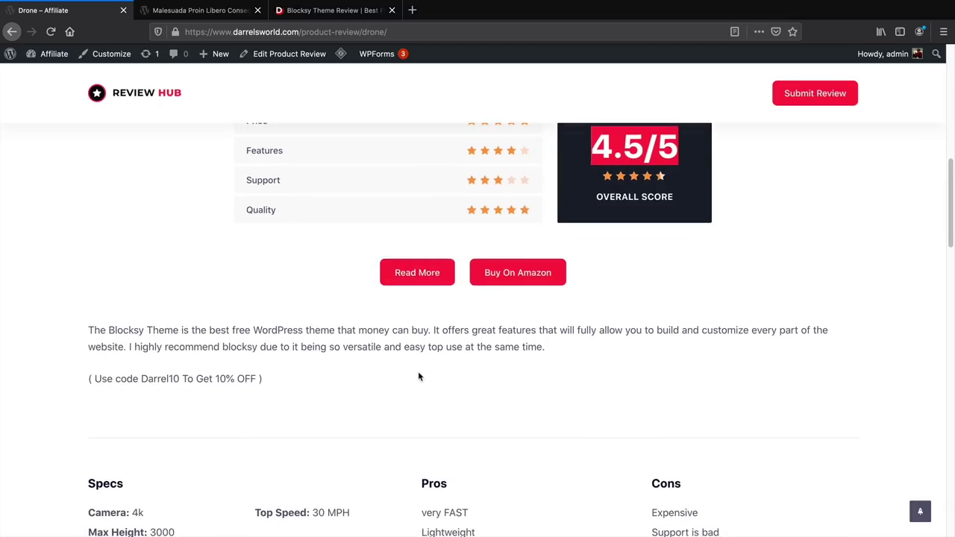
left_click_drag(261, 341, 89, 293)
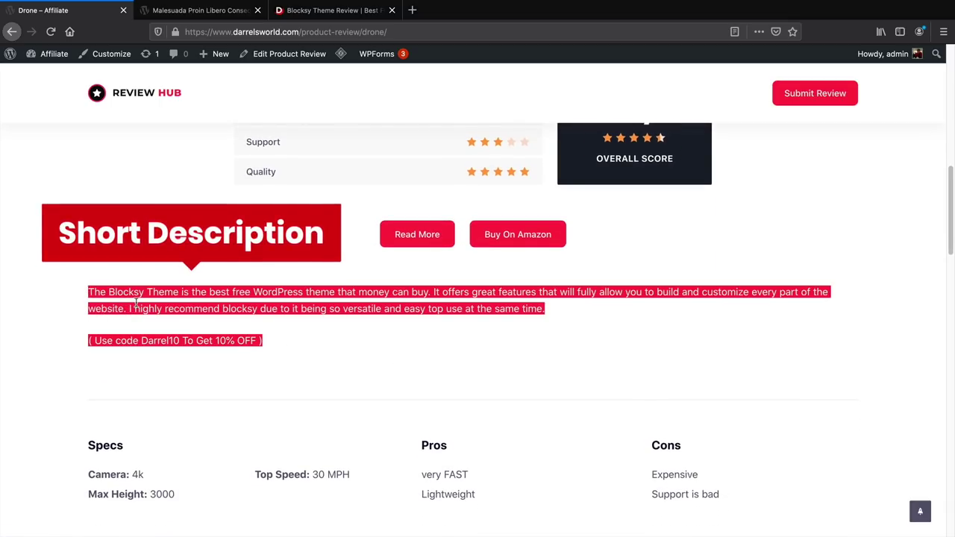
left_click(369, 311)
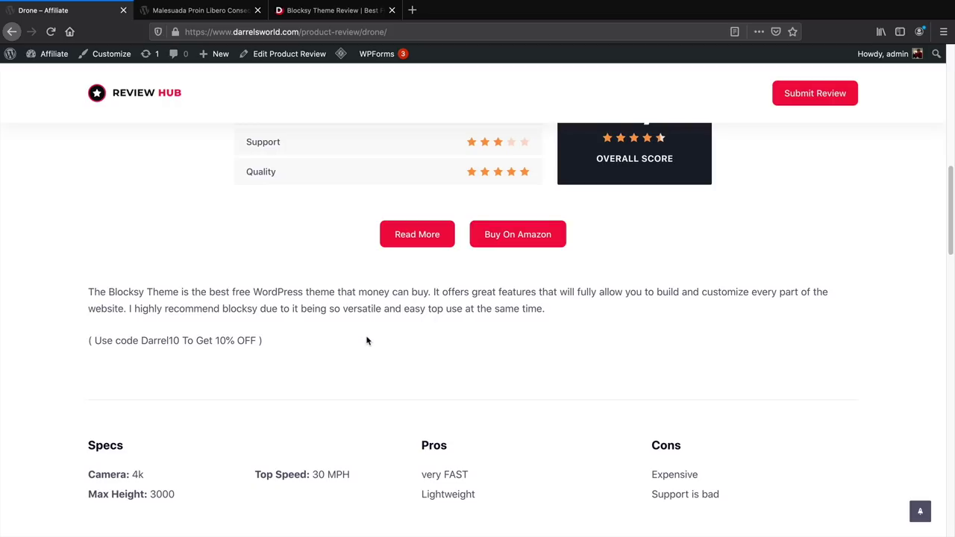
scroll(314, 351, "down", 5)
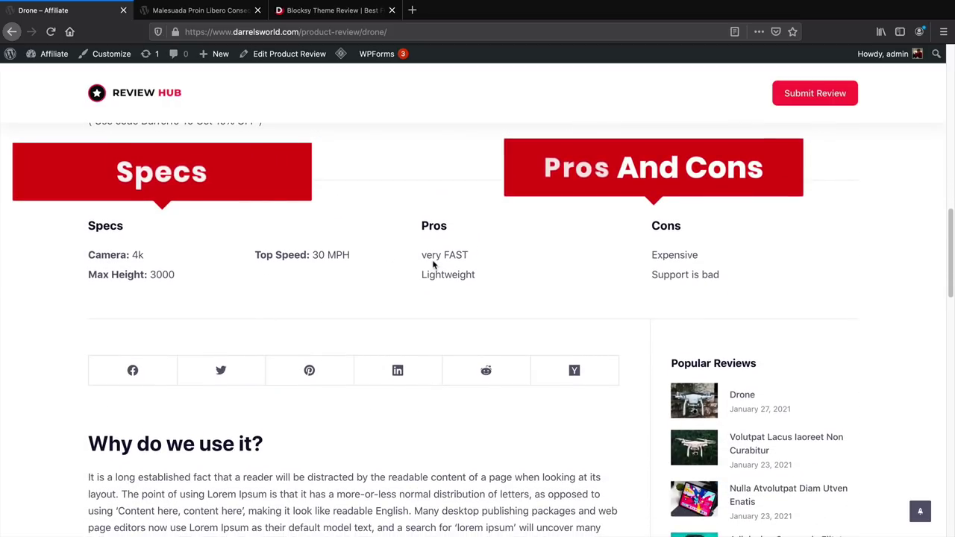
left_click_drag(953, 218, 953, 344)
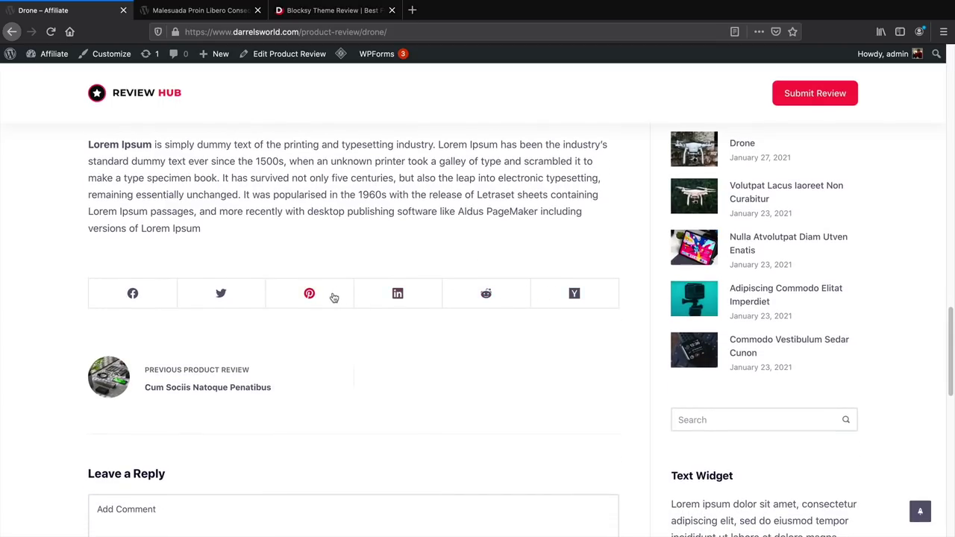
left_click_drag(950, 373, 953, 112)
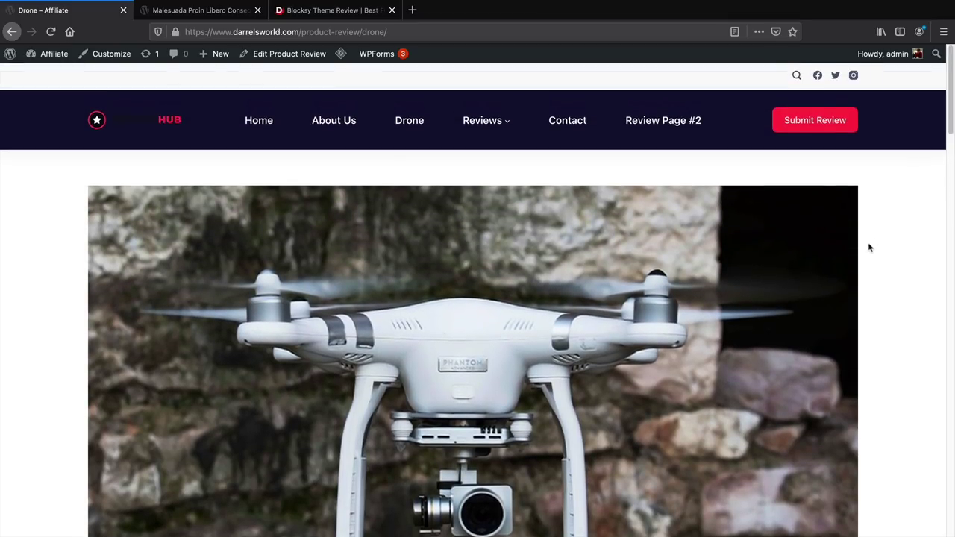
Go to the home Table page and look through its drone cards, including Drone 2
left_click(254, 119)
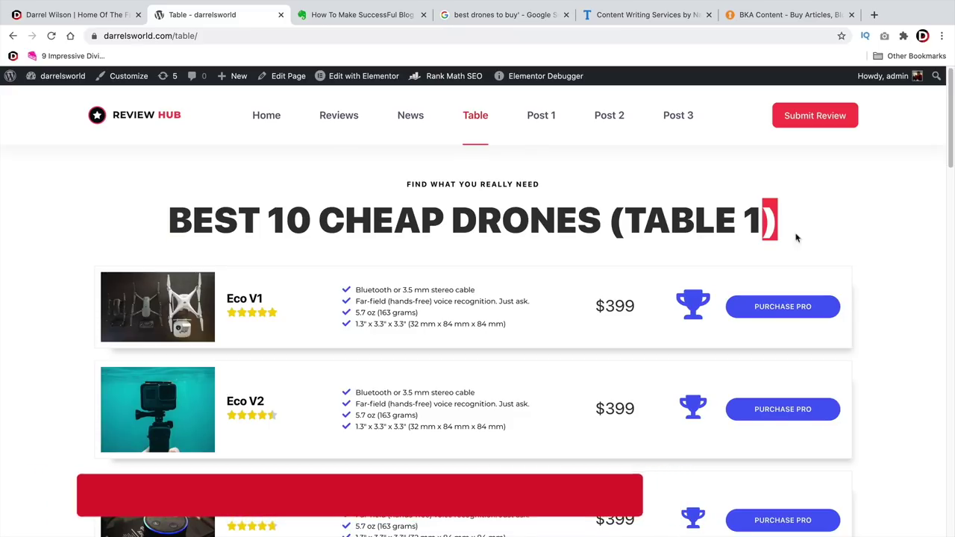
scroll(876, 226, "down", 2)
scroll(898, 236, "down", 10)
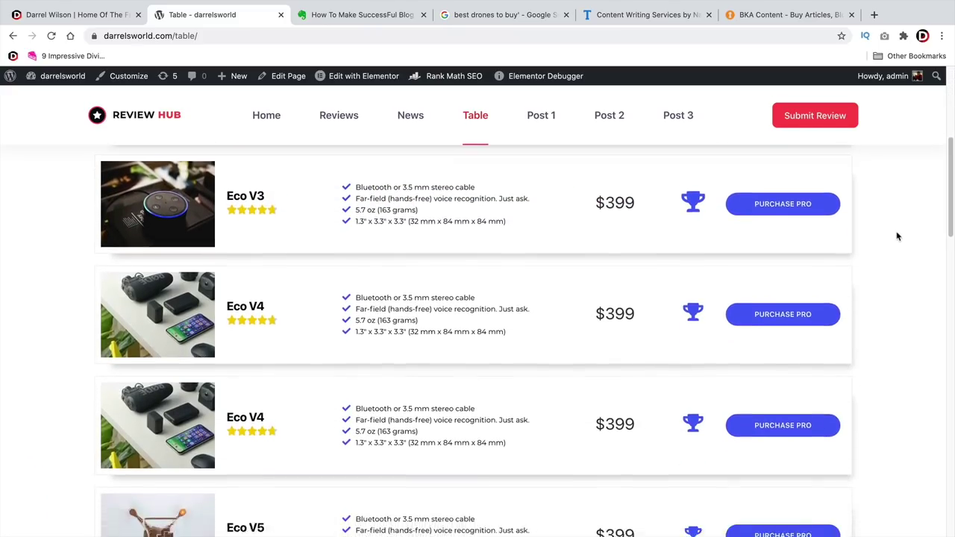
scroll(898, 236, "down", 8)
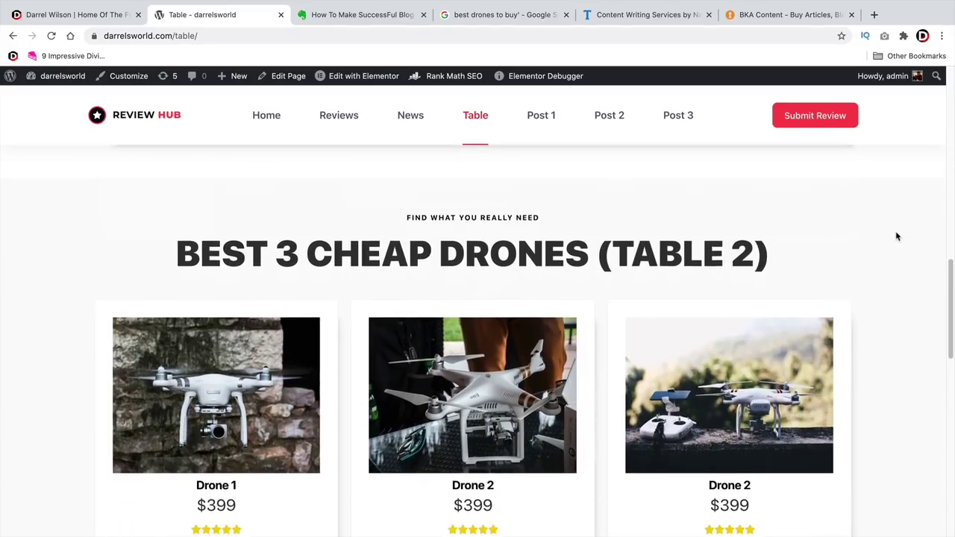
scroll(894, 239, "down", 8)
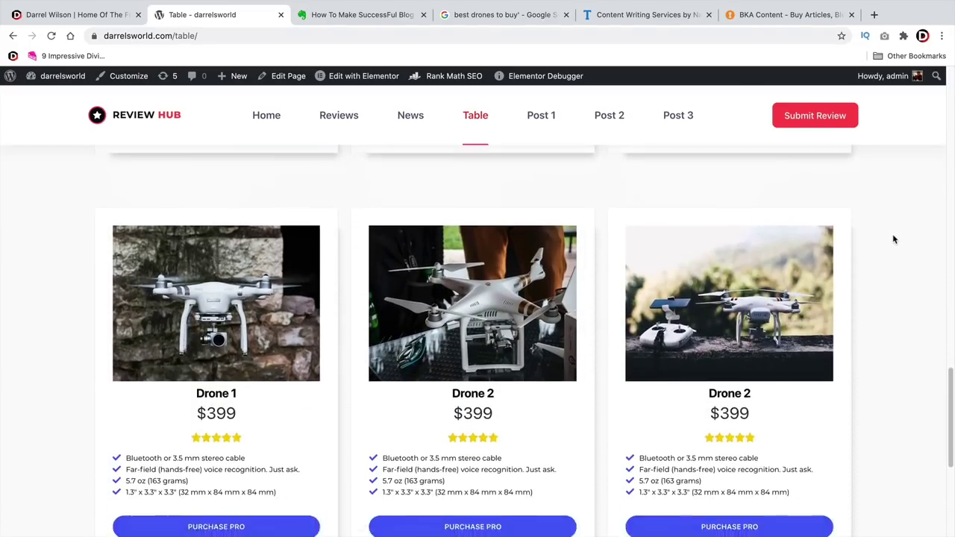
scroll(883, 296, "up", 10)
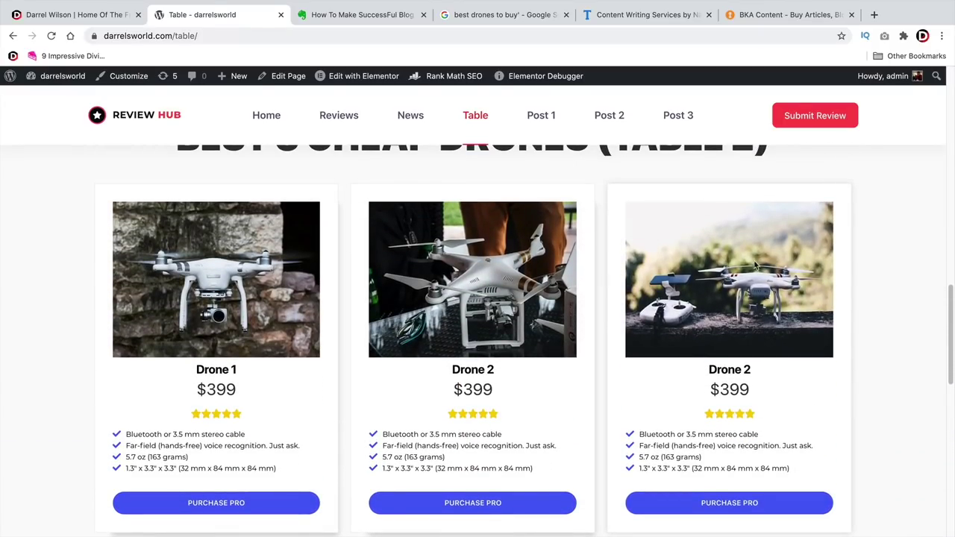
left_click_drag(701, 380, 749, 372)
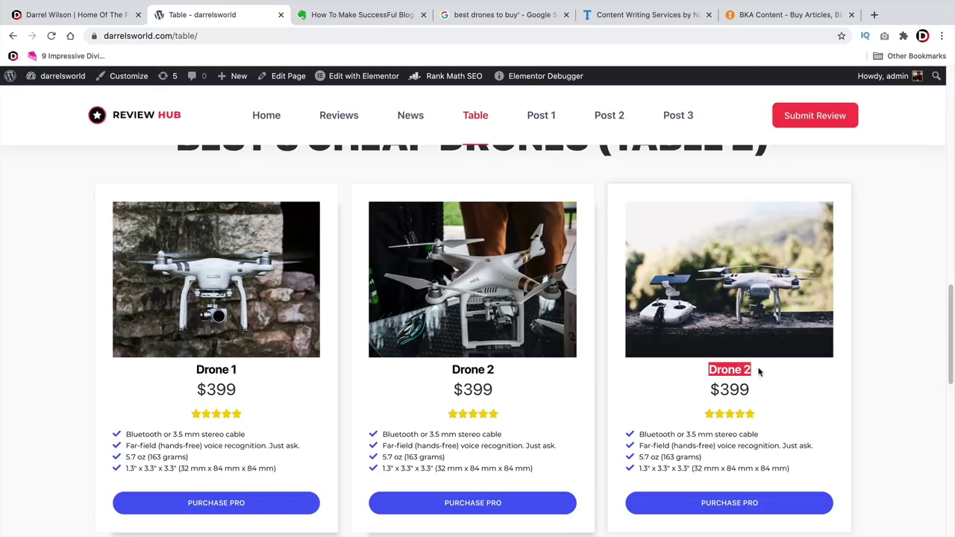
scroll(761, 385, "up", 15)
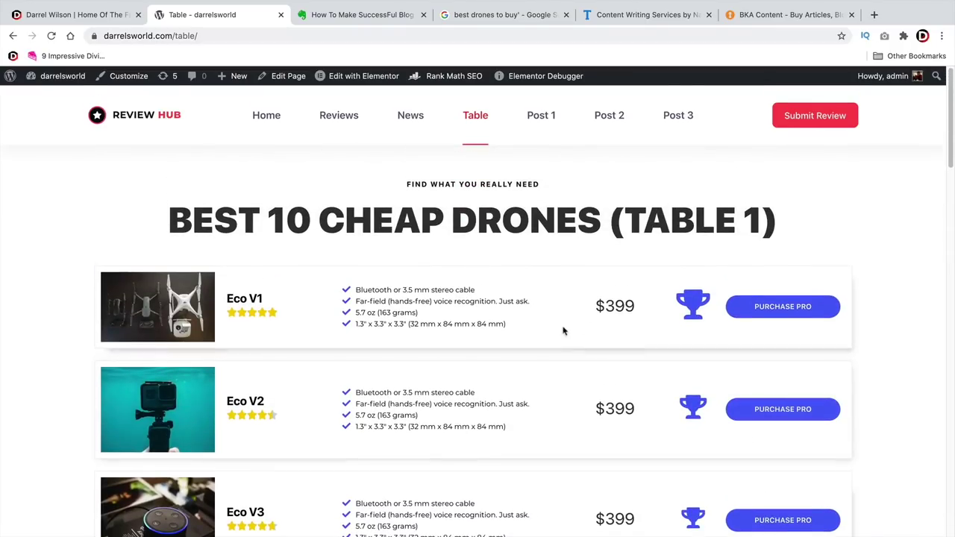
Preview the Post 1, Post 2 and Post 3 layouts, then switch to the Darrel Wilson home page
left_click(530, 119)
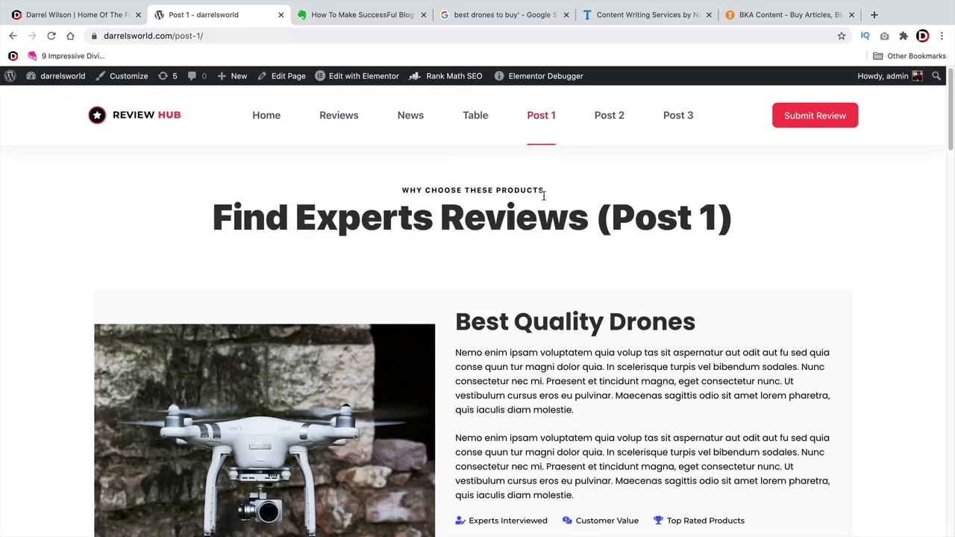
left_click(617, 133)
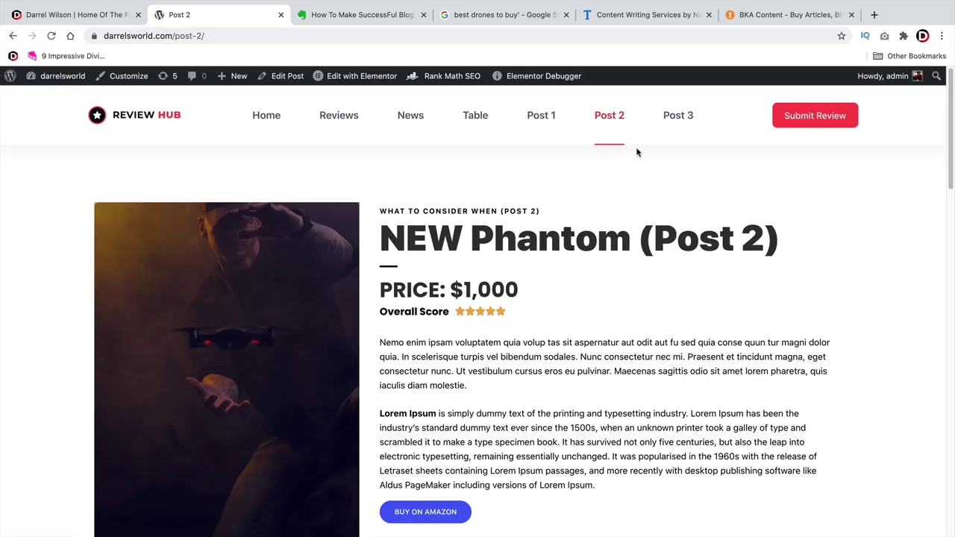
left_click(677, 120)
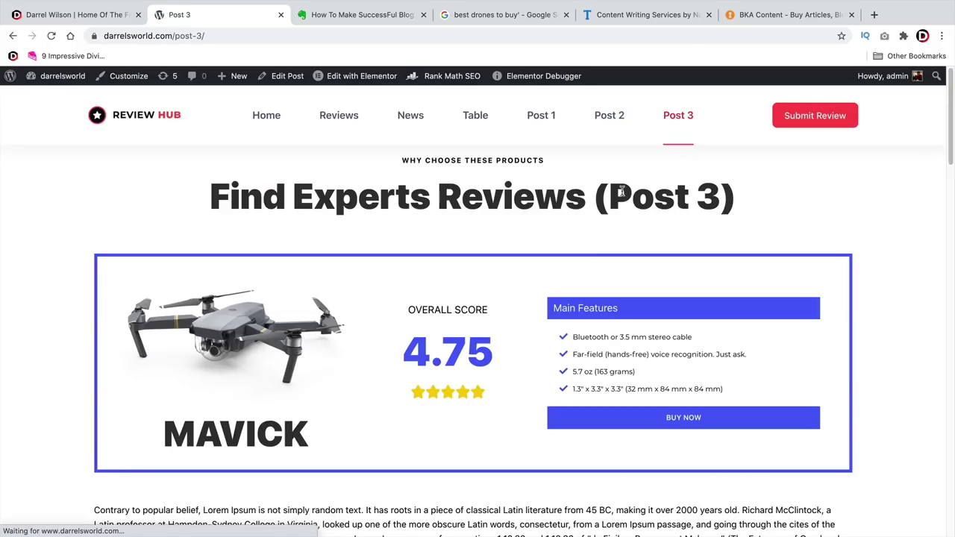
scroll(612, 209, "down", 3)
scroll(579, 244, "up", 4)
scroll(578, 244, "down", 3)
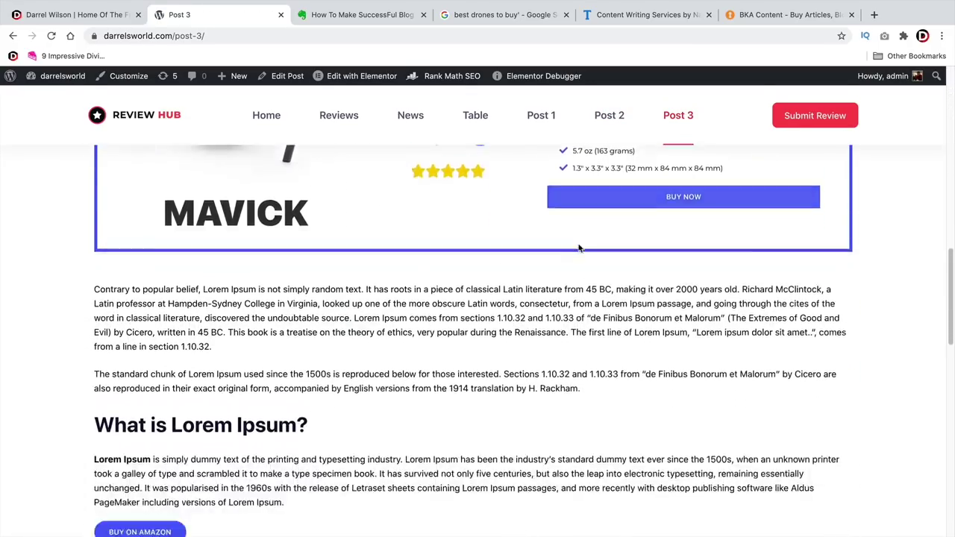
scroll(579, 243, "up", 4)
scroll(580, 240, "down", 3)
scroll(581, 238, "up", 4)
scroll(581, 239, "up", 2)
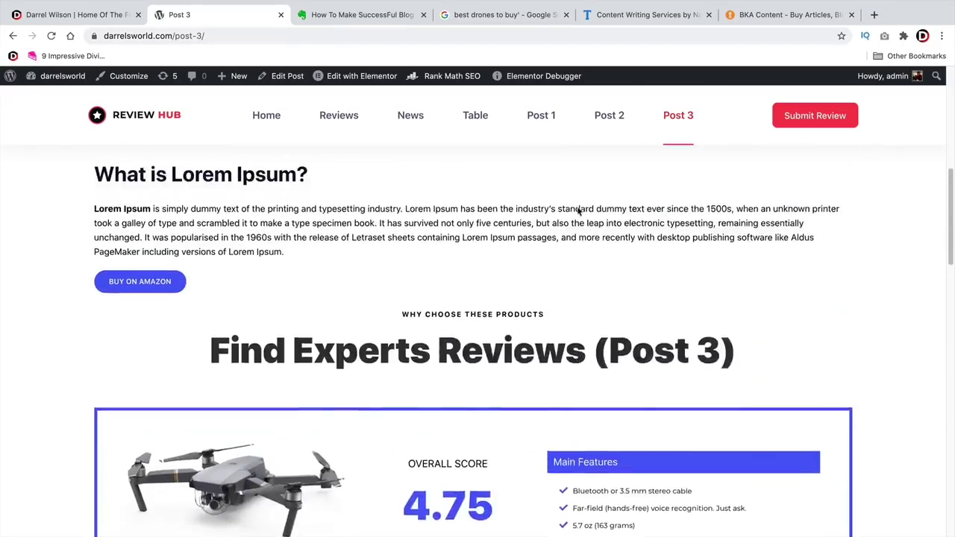
scroll(580, 238, "down", 3)
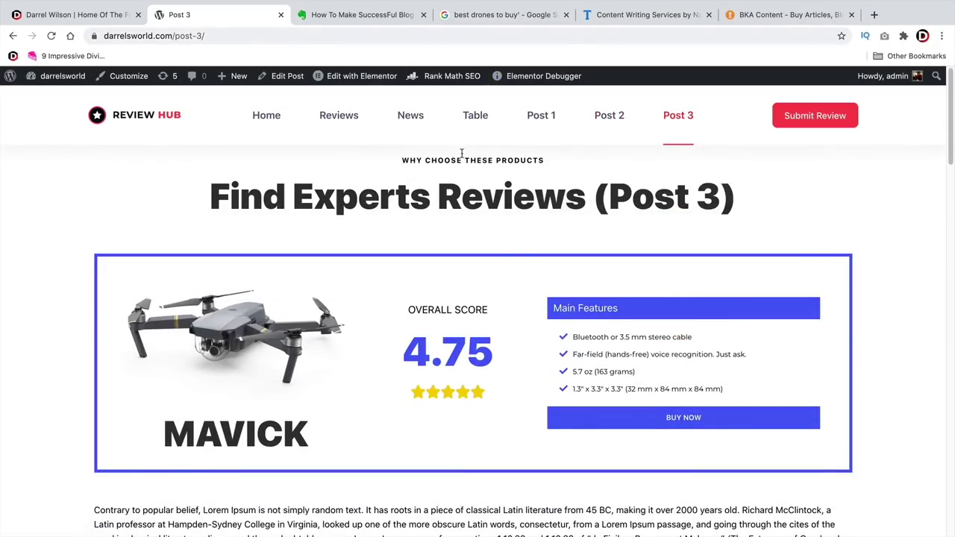
left_click(475, 115)
left_click(103, 21)
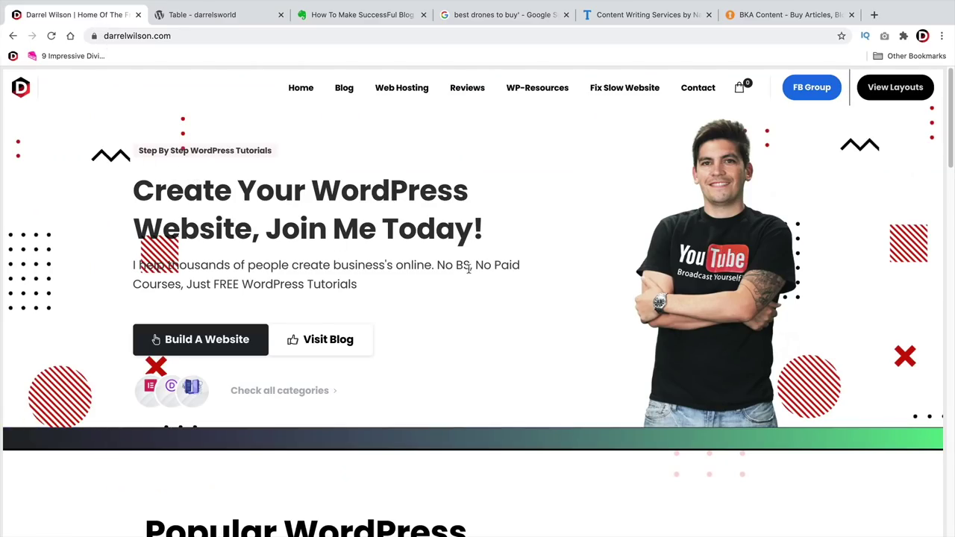
Open the Elementor Affiliate Marketing Template product from page 2 of the free layouts
left_click(895, 96)
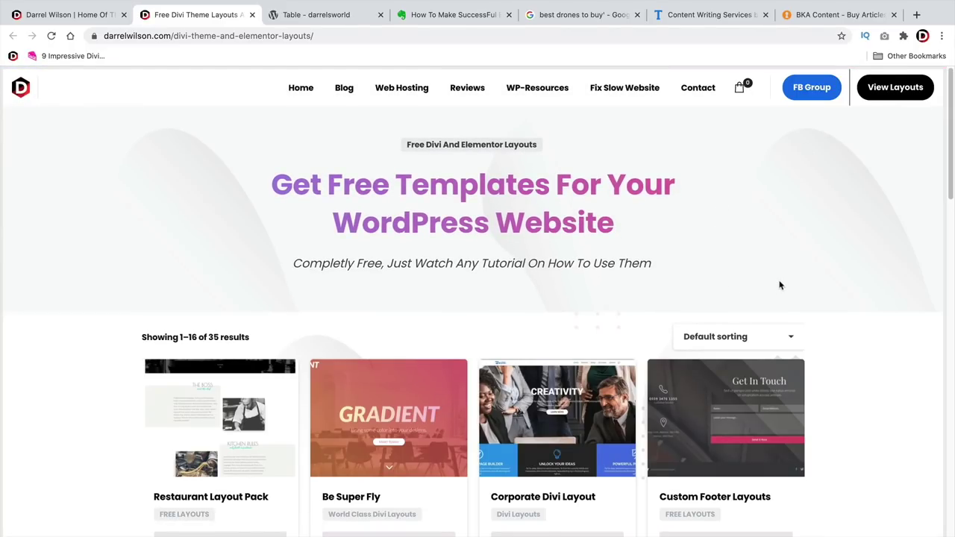
scroll(790, 259, "down", 20)
left_click(463, 370)
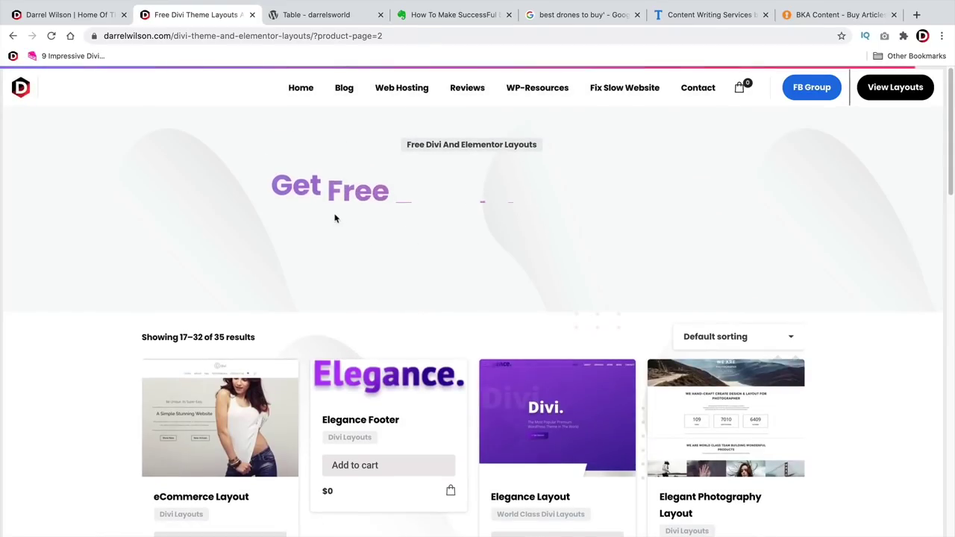
scroll(334, 216, "down", 2)
scroll(297, 214, "down", 5)
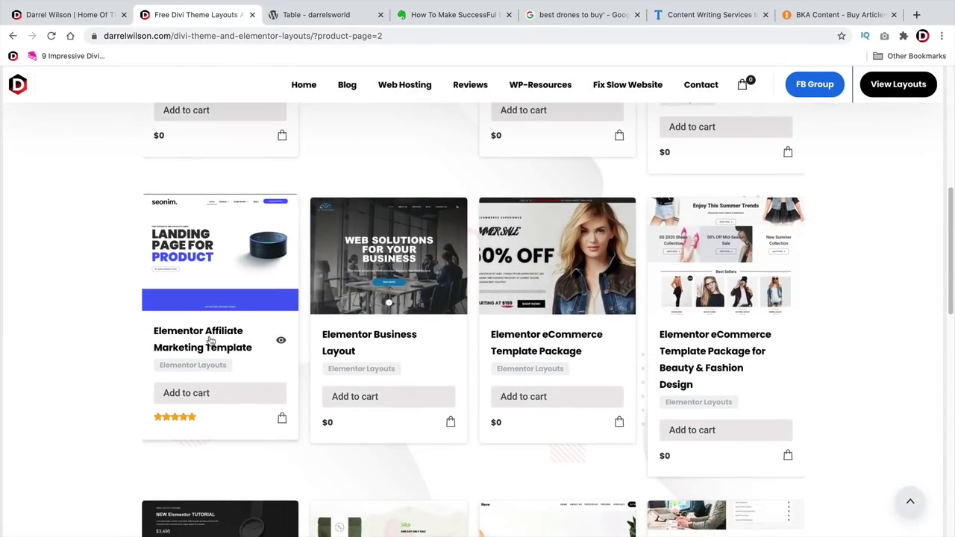
left_click(213, 338)
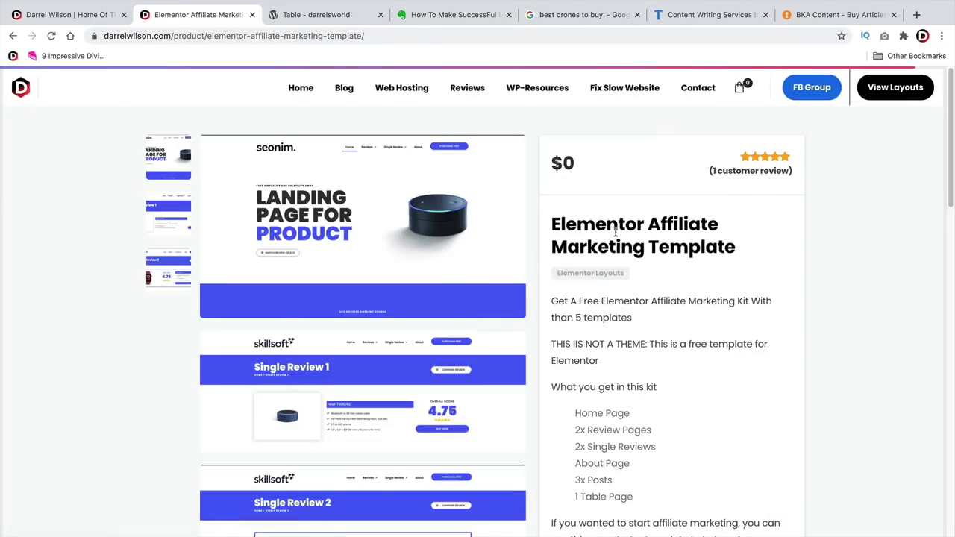
left_click_drag(576, 224, 749, 250)
left_click(749, 250)
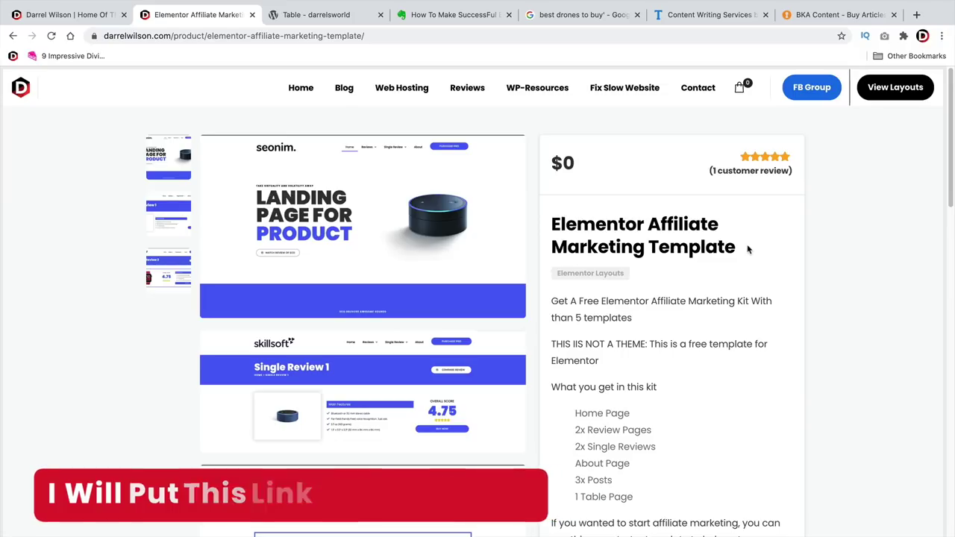
scroll(735, 236, "down", 3)
scroll(722, 220, "down", 2)
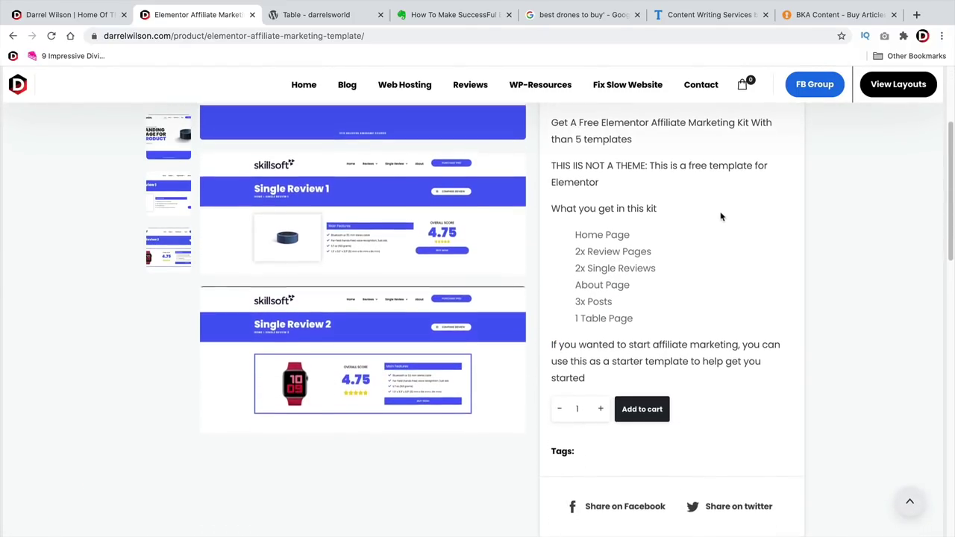
Add the free template to the cart, check out, place the order and download the kit zip
left_click(641, 418)
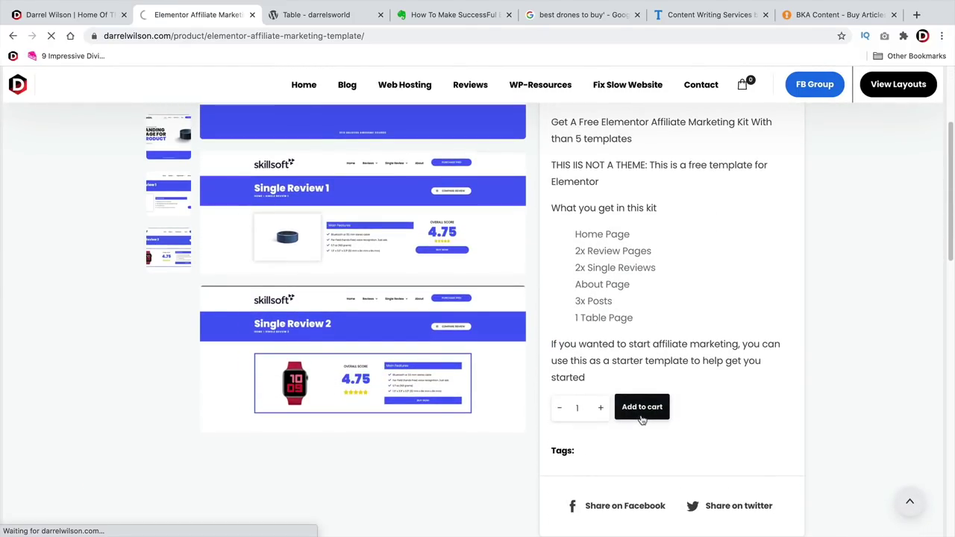
left_click(775, 154)
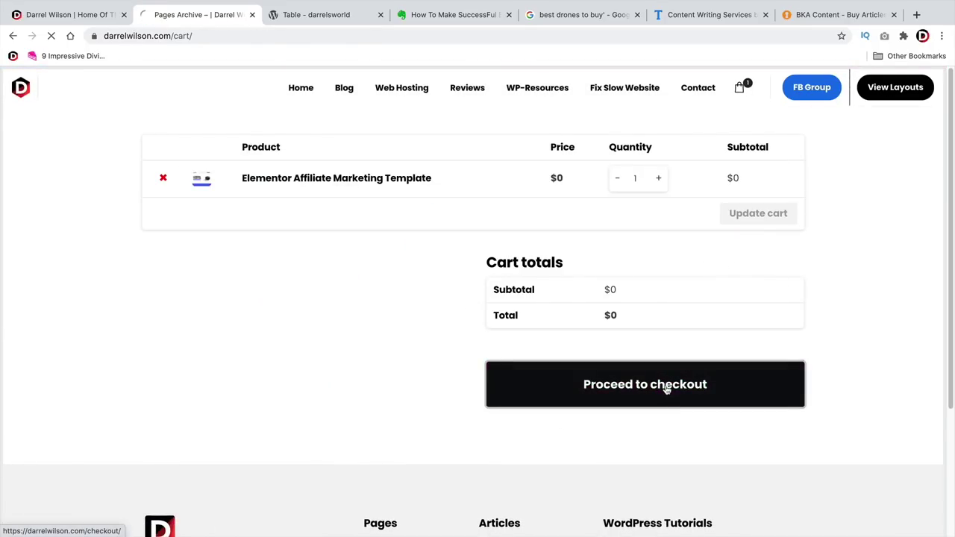
left_click(666, 389)
scroll(421, 298, "down", 1)
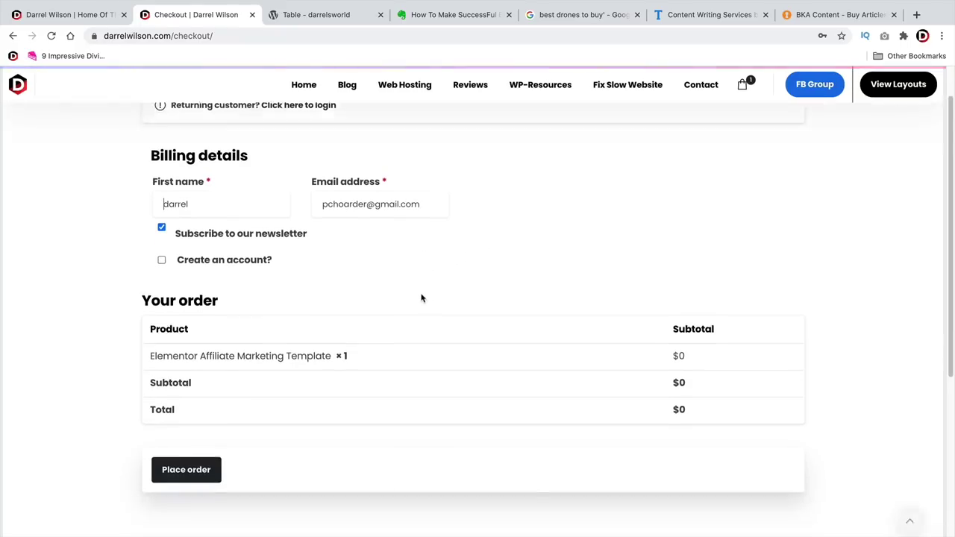
scroll(421, 299, "down", 4)
left_click(208, 332)
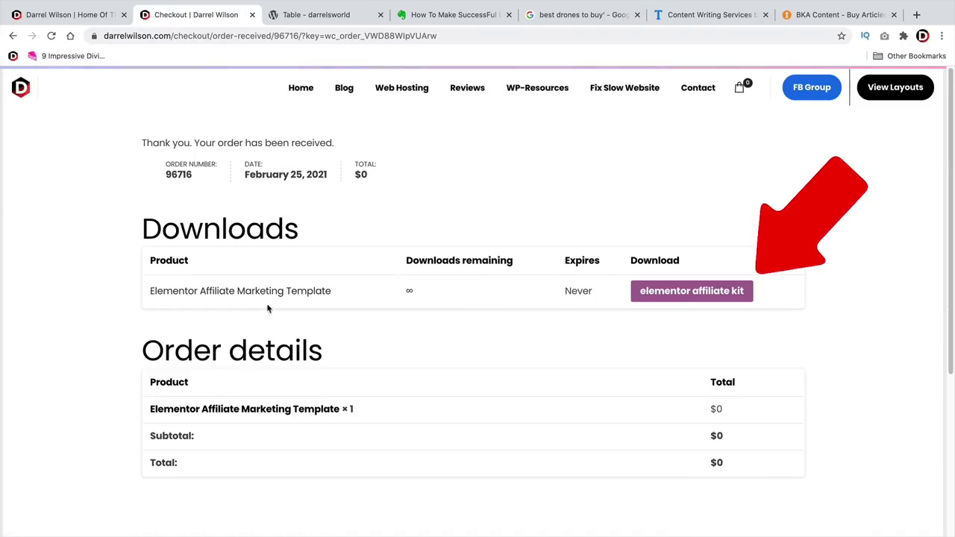
left_click(679, 290)
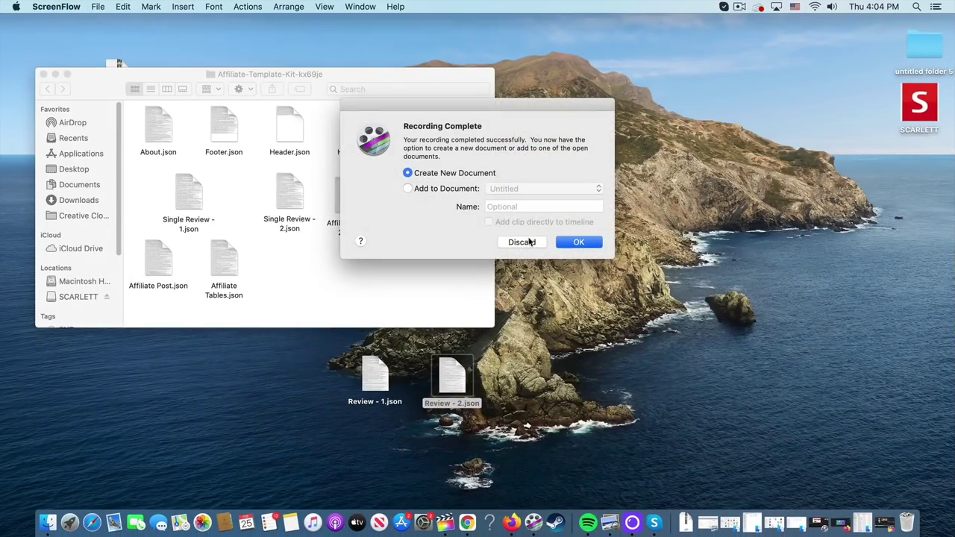
Arrange the Finder windows and single out Affiliate Tables.json in the Affiliate-Template-Kit folder
left_click(525, 243)
left_click_drag(375, 84, 708, 73)
left_click_drag(116, 97, 97, 125)
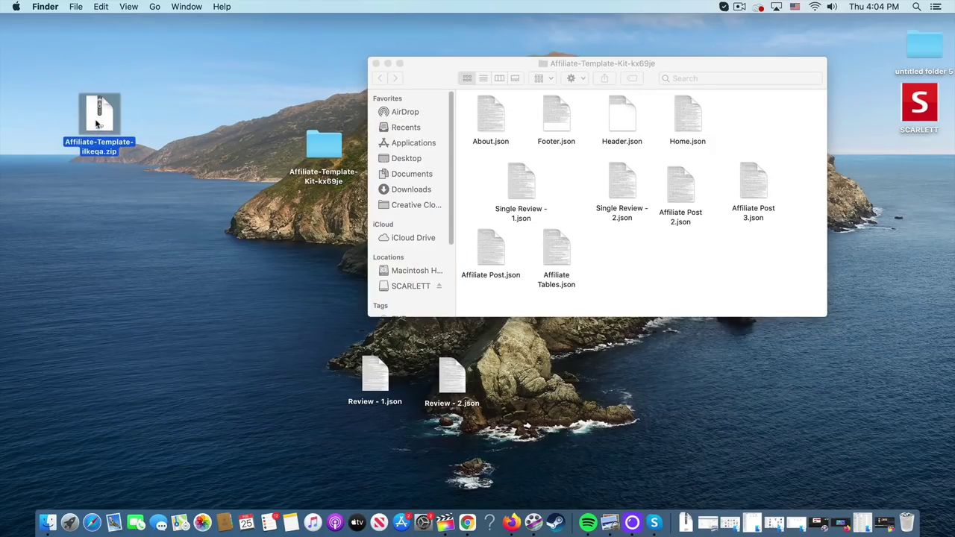
left_click_drag(449, 61, 215, 82)
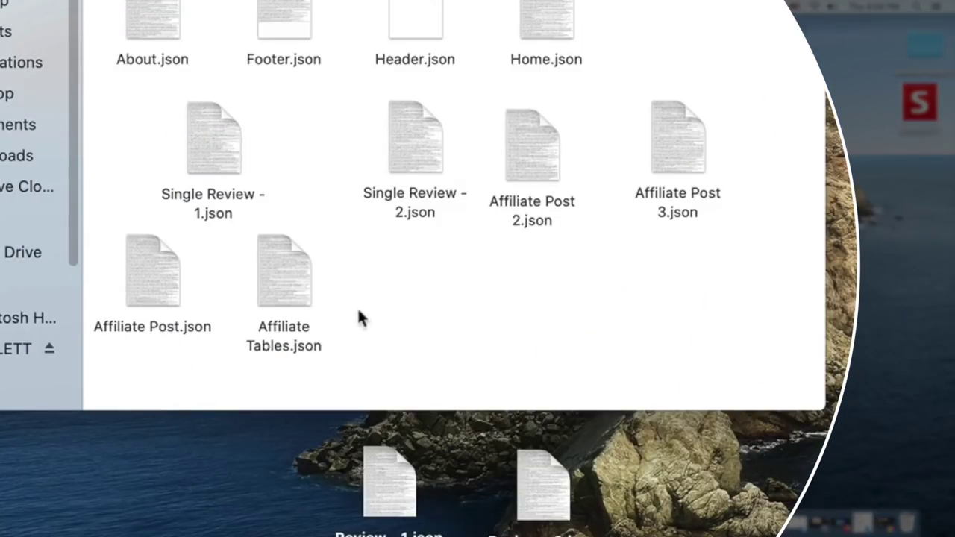
left_click_drag(326, 281, 404, 355)
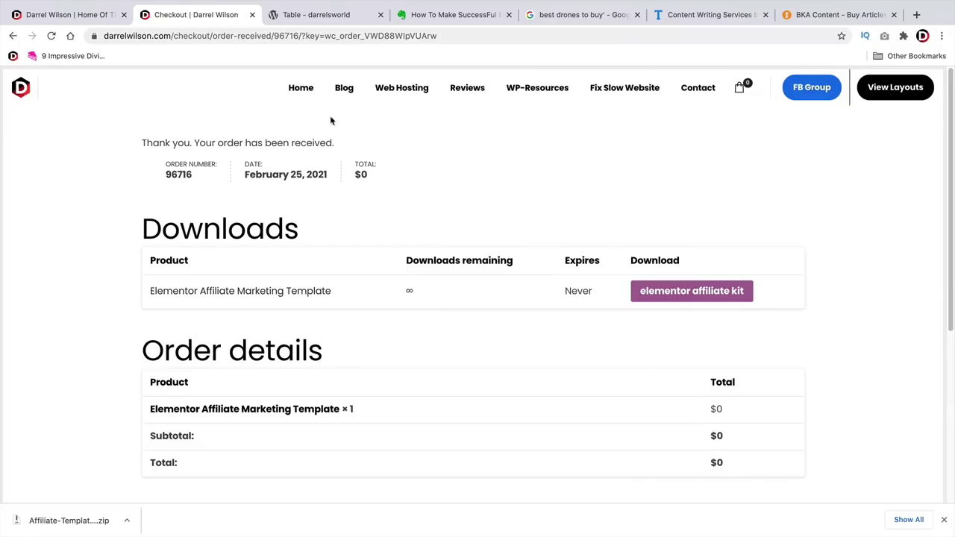
Start a new post and title it 'Drone Review'
left_click(342, 15)
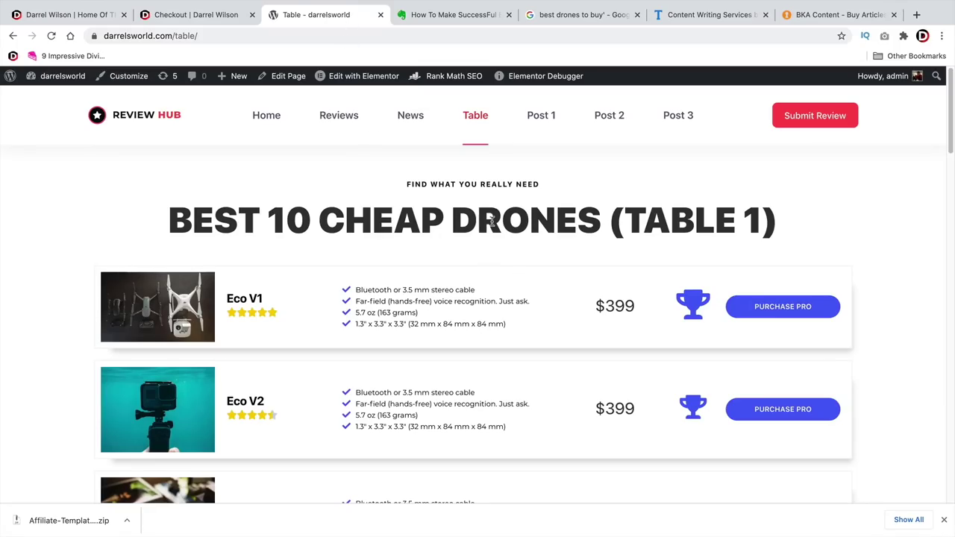
mouse_move(247, 80)
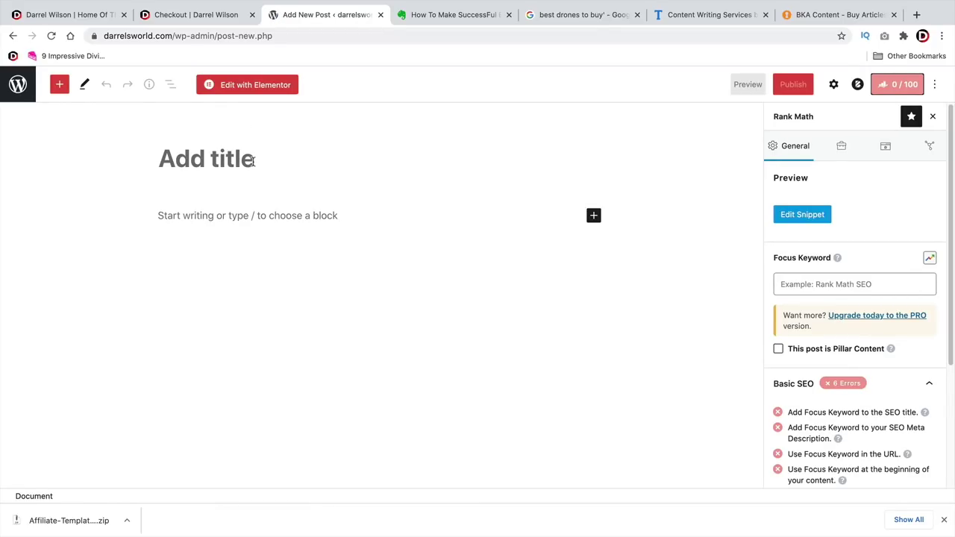
type("Drone We")
key("BackSpace")
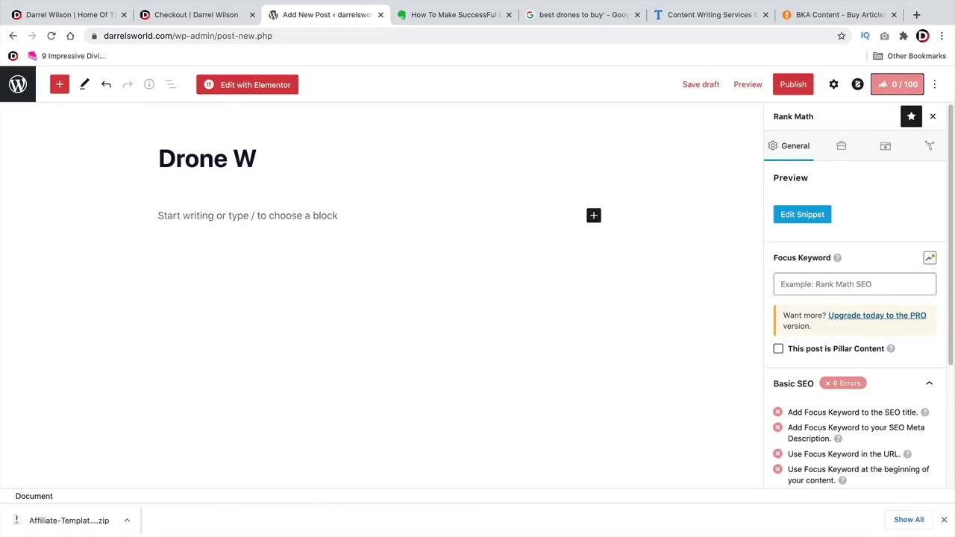
key("BackSpace")
type("Review")
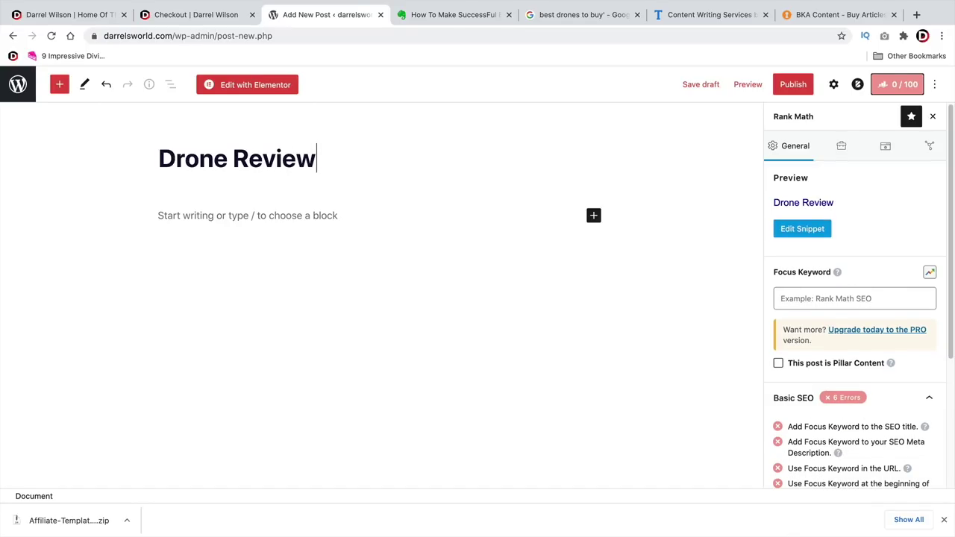
Glance at the blog tips note, then set the post body to the placeholder word 'test'
left_click(441, 19)
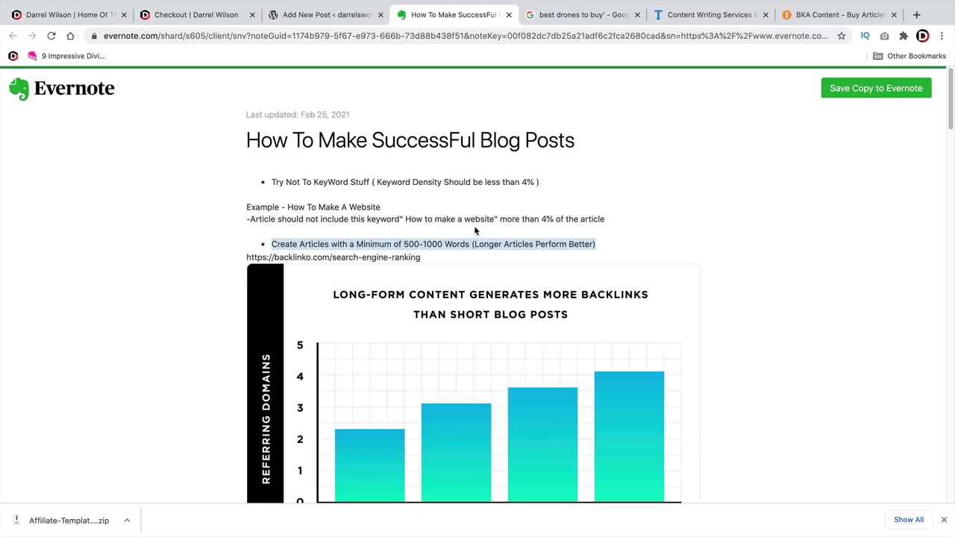
left_click(321, 16)
left_click(297, 212)
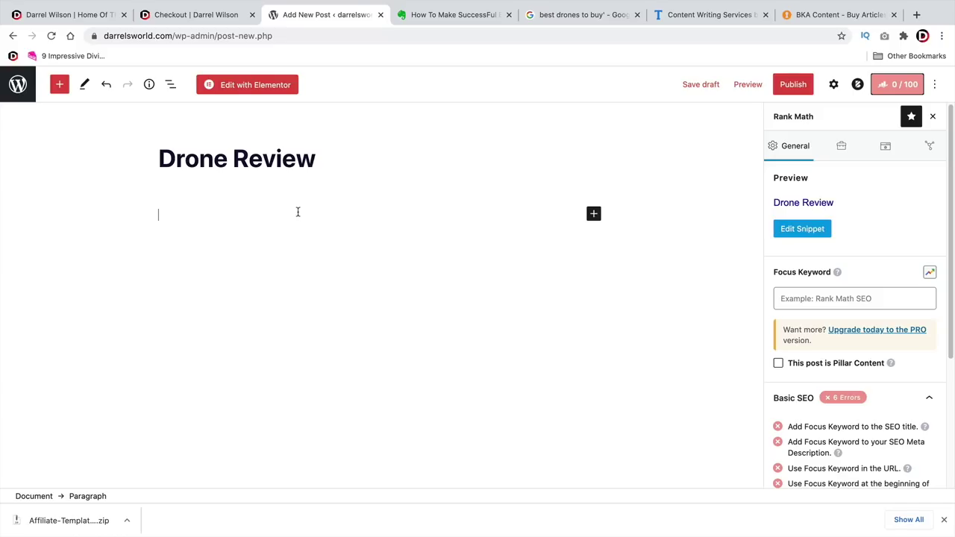
type("this is a tre")
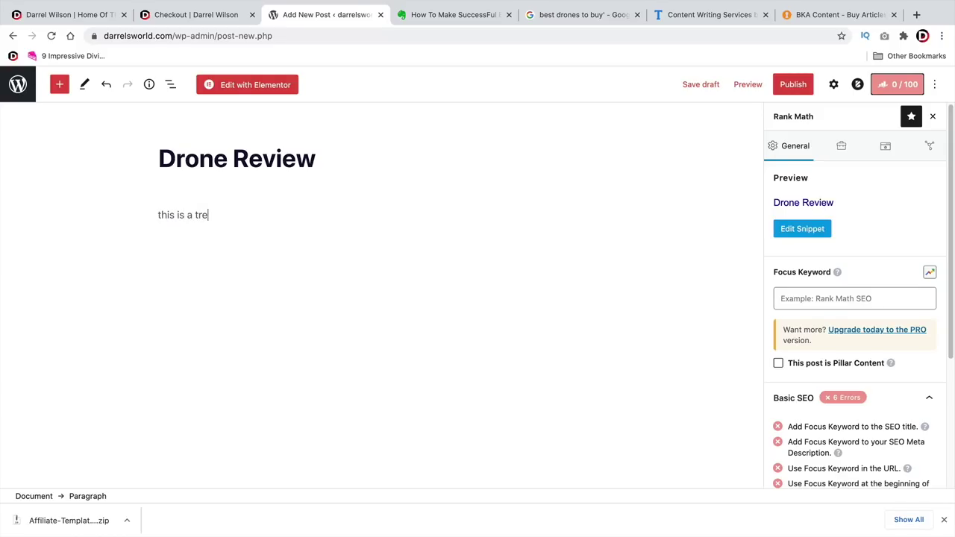
type("st")
triple_click(296, 213)
type("te")
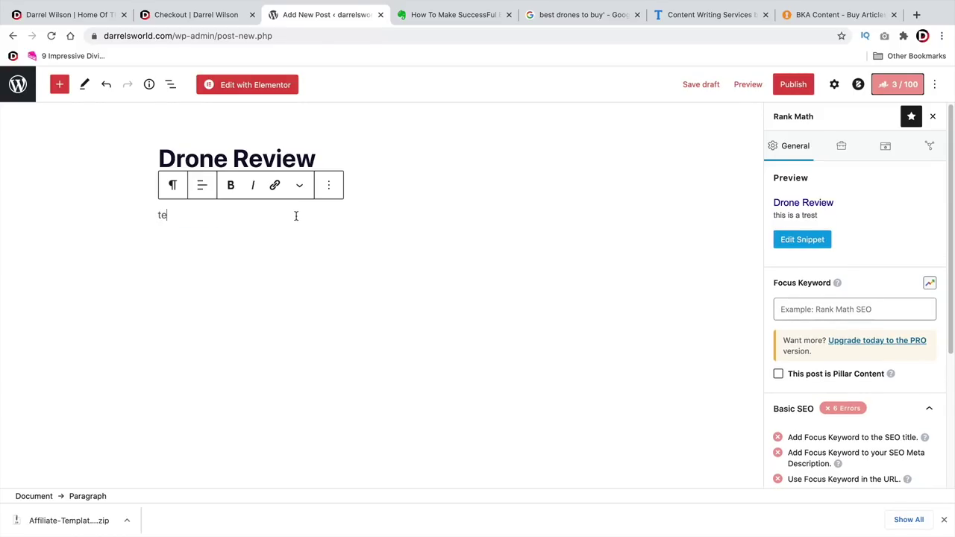
key("BackSpace")
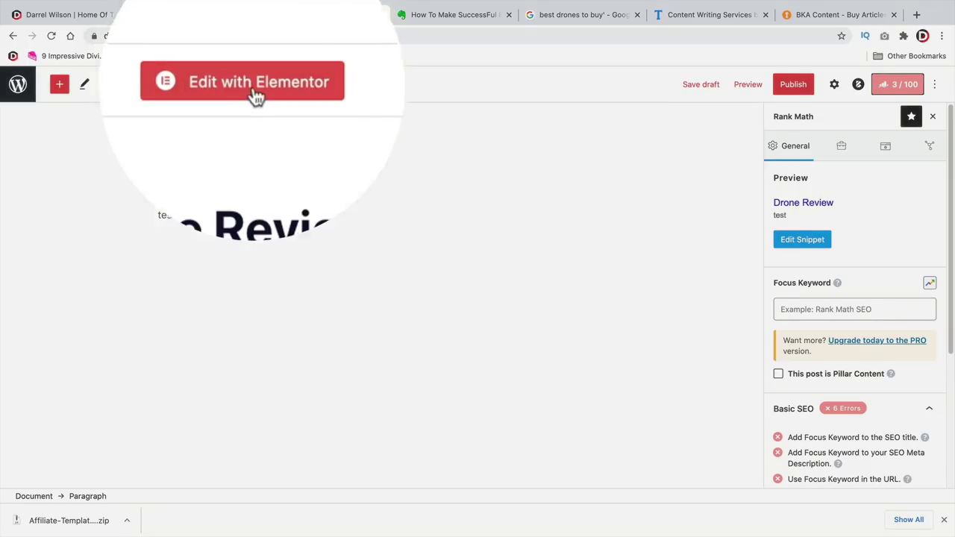
Open the post in Elementor and import Affiliate Tables.json from the Affiliate-Template-Kit folder into My Templates
left_click(254, 84)
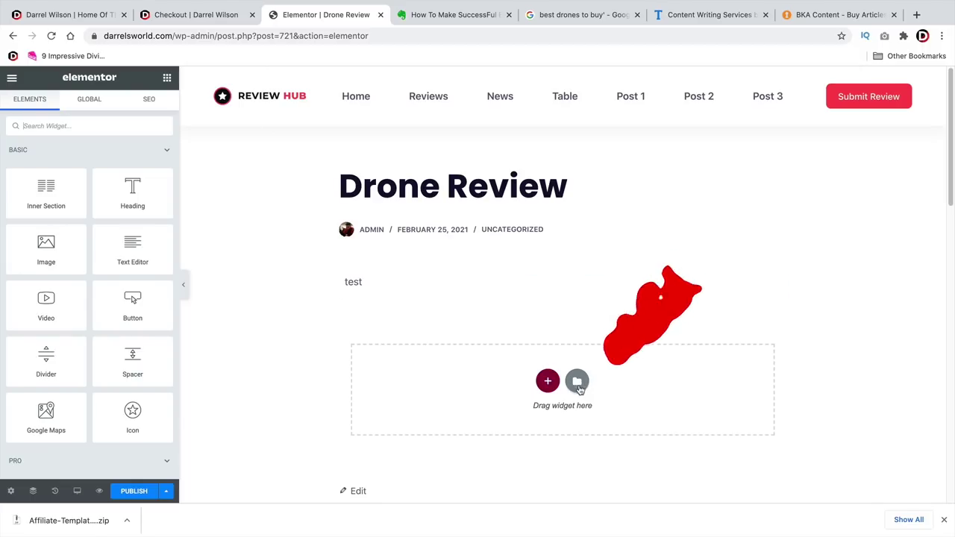
left_click(943, 521)
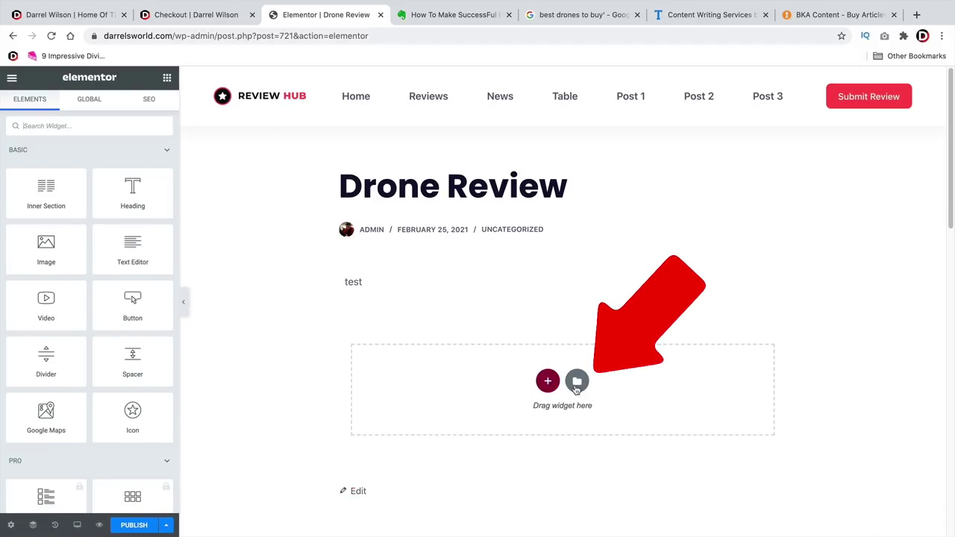
left_click(582, 384)
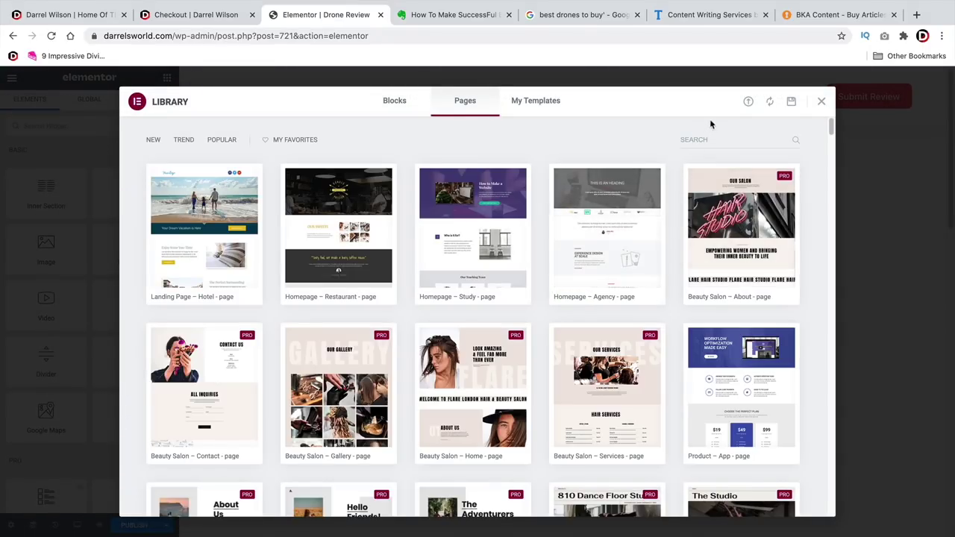
left_click(540, 102)
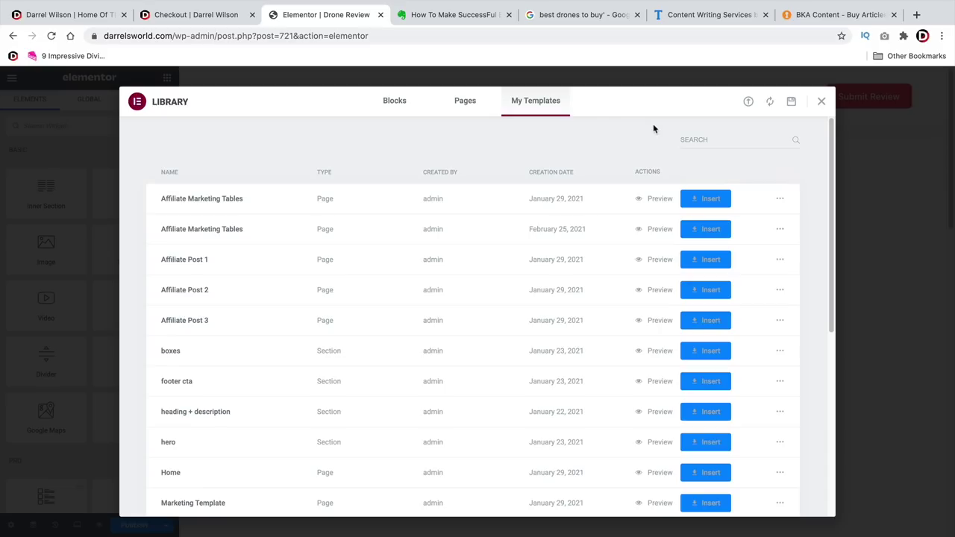
left_click(748, 103)
left_click(488, 359)
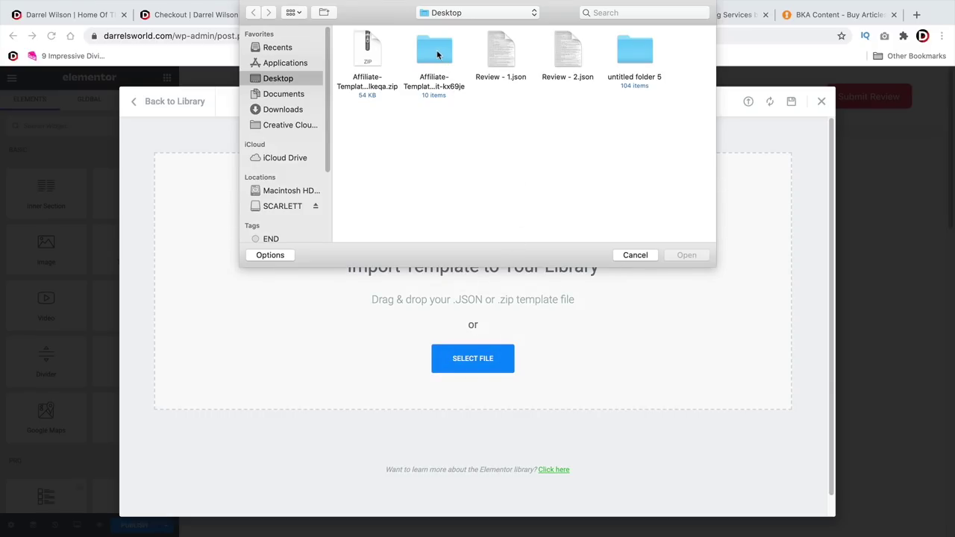
double_click(437, 51)
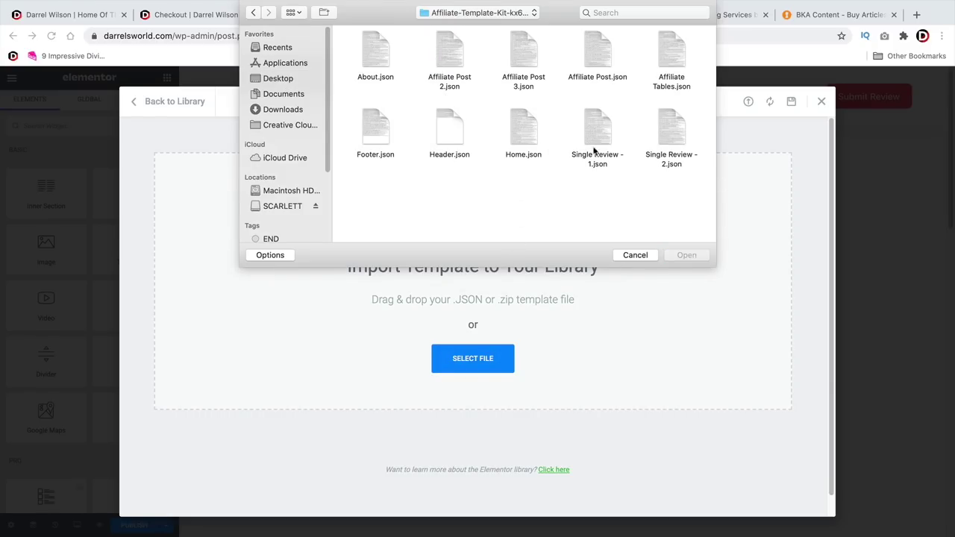
left_click(674, 59)
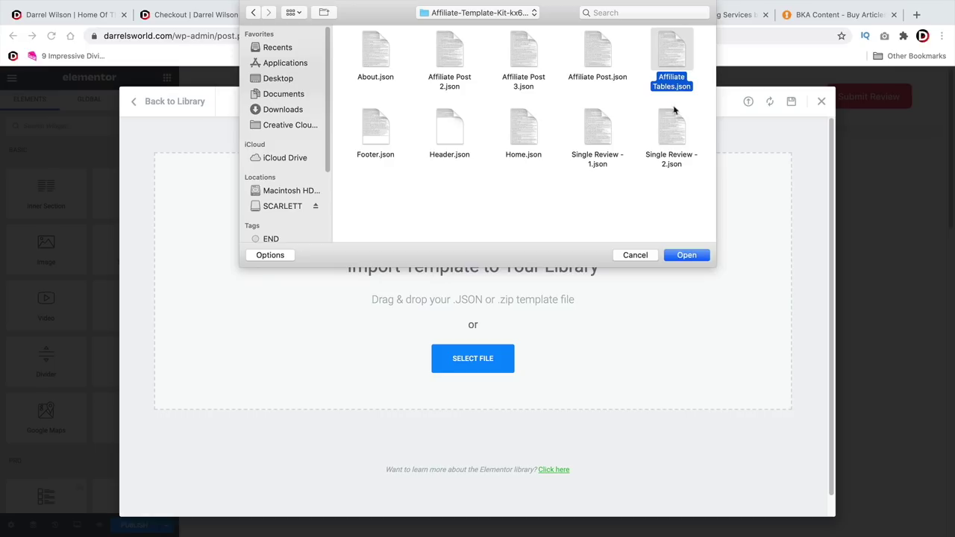
left_click(691, 257)
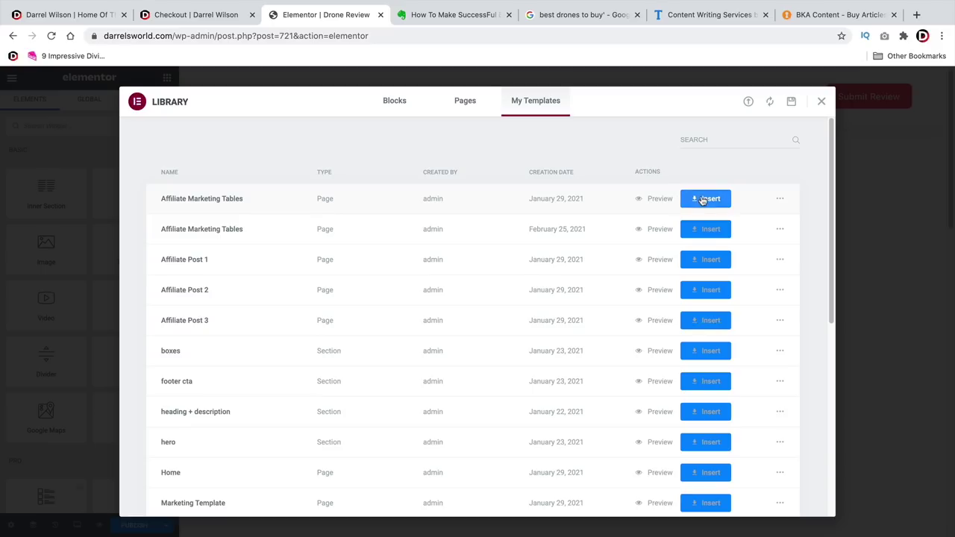
left_click(703, 198)
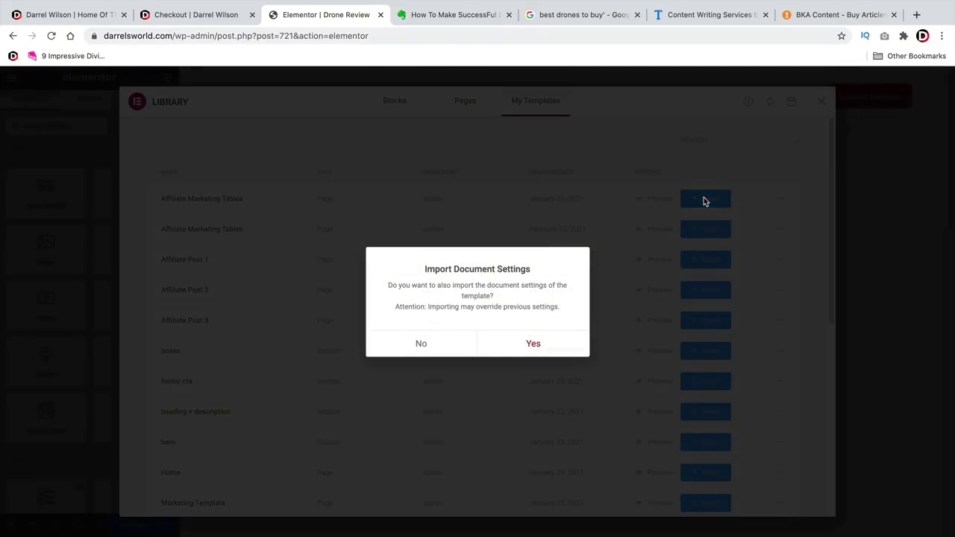
left_click(536, 344)
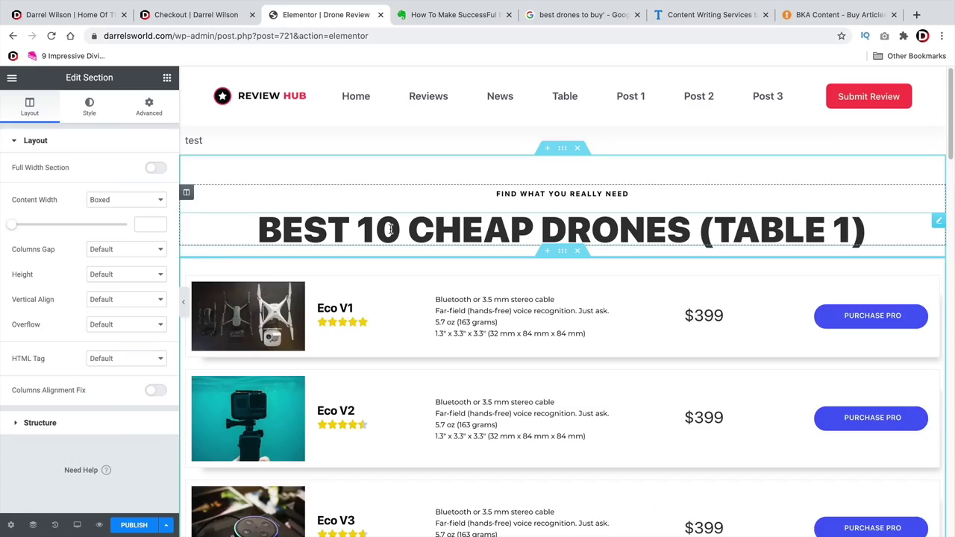
scroll(537, 354, "down", 2)
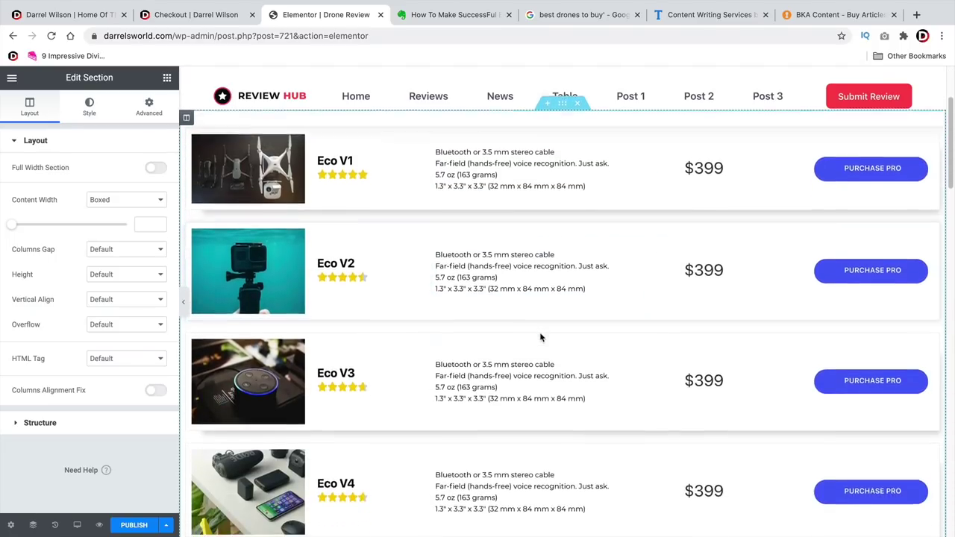
scroll(541, 337, "down", 5)
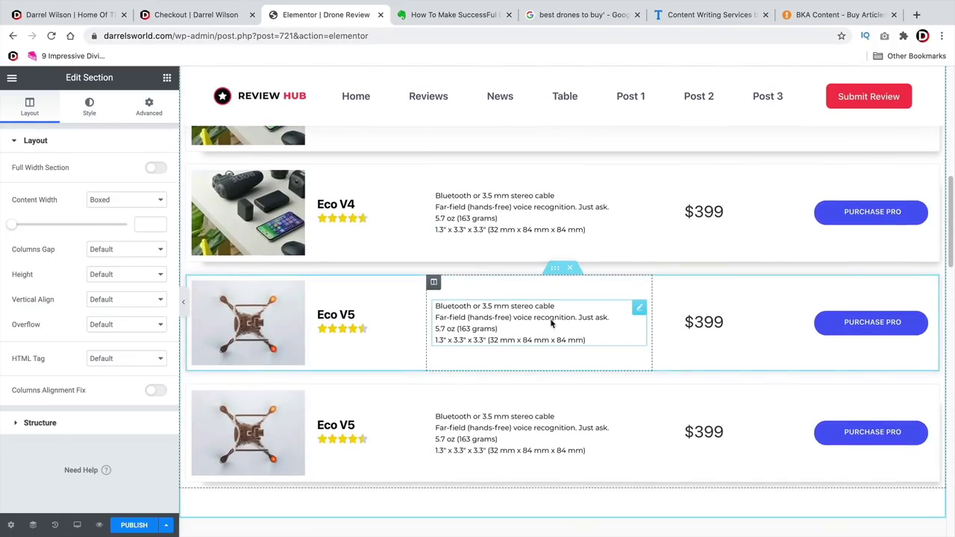
left_click(256, 208)
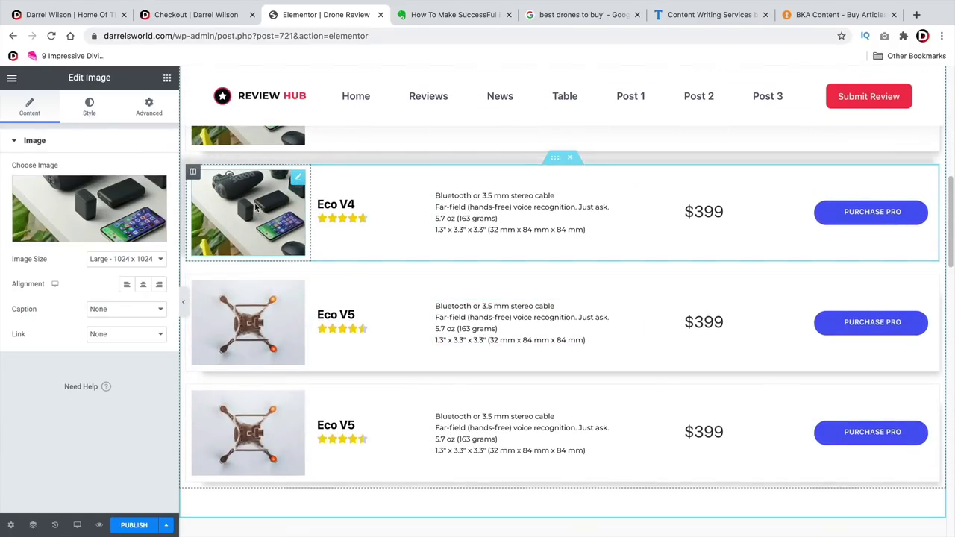
left_click(336, 209)
left_click(495, 211)
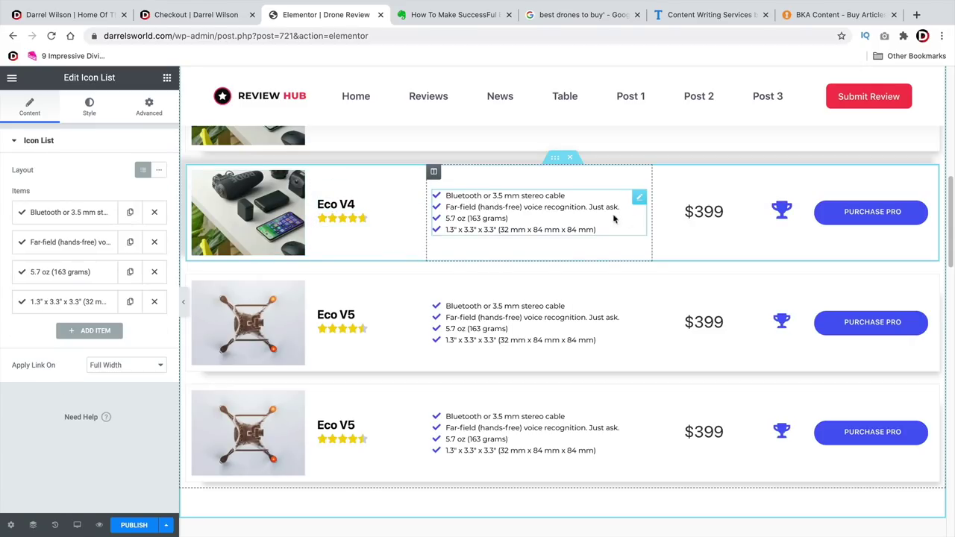
scroll(642, 362, "down", 5)
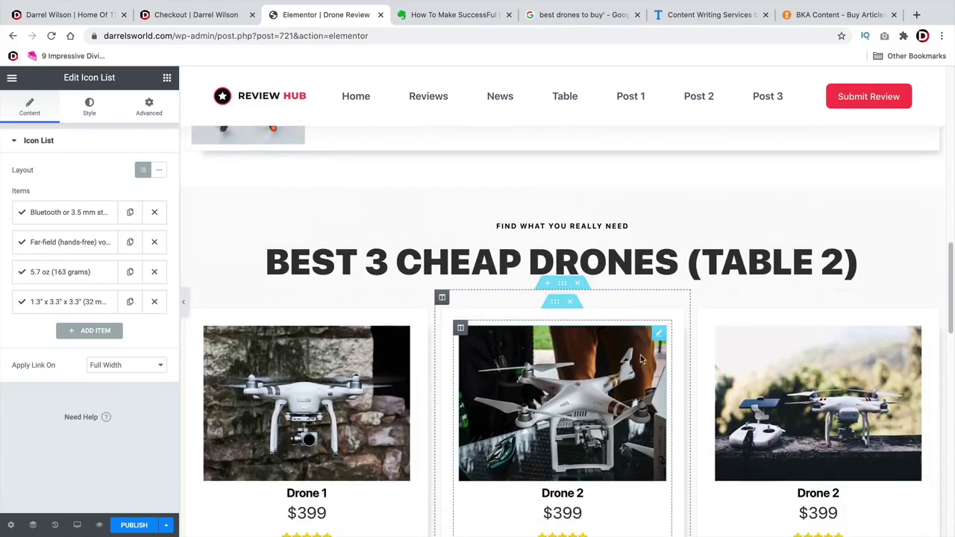
scroll(640, 360, "down", 6)
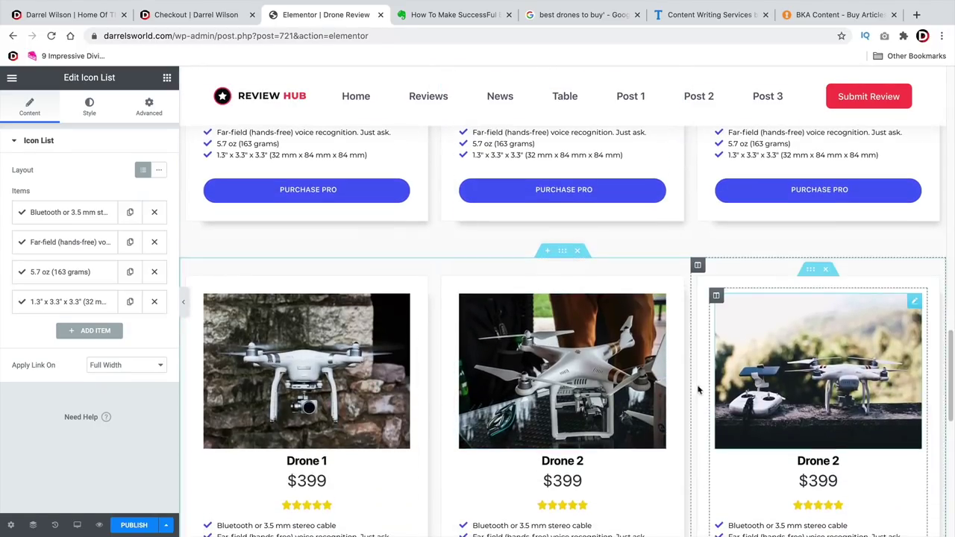
scroll(699, 389, "down", 4)
scroll(544, 401, "up", 2)
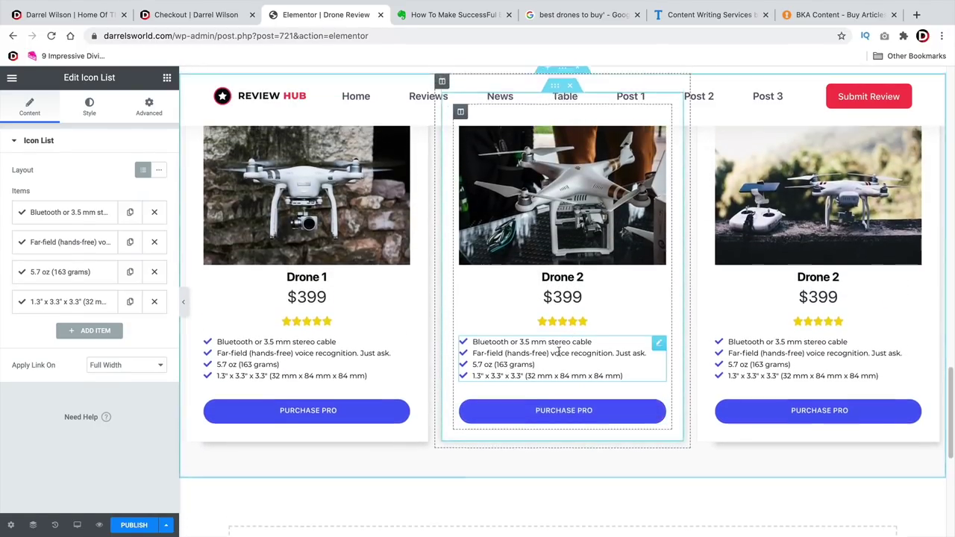
scroll(559, 352, "up", 5)
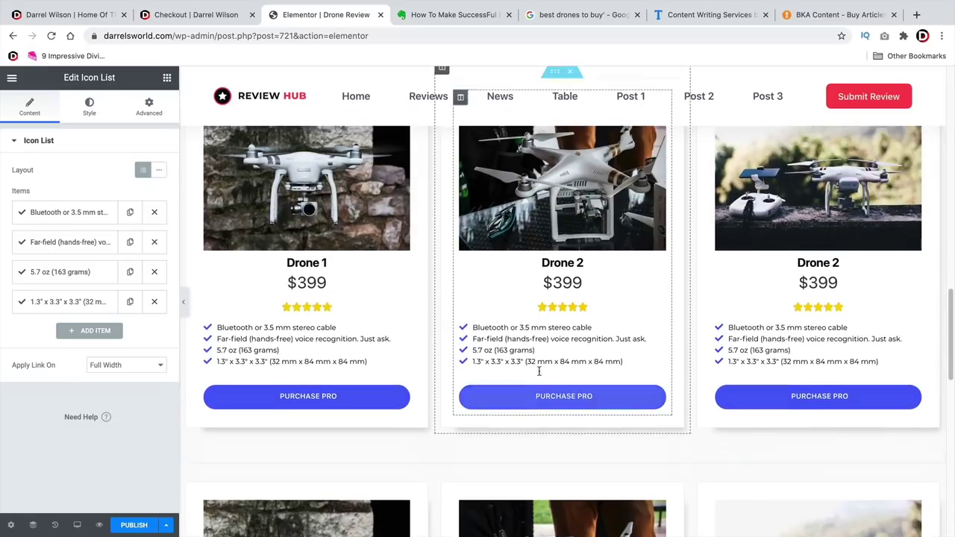
scroll(539, 371, "up", 2)
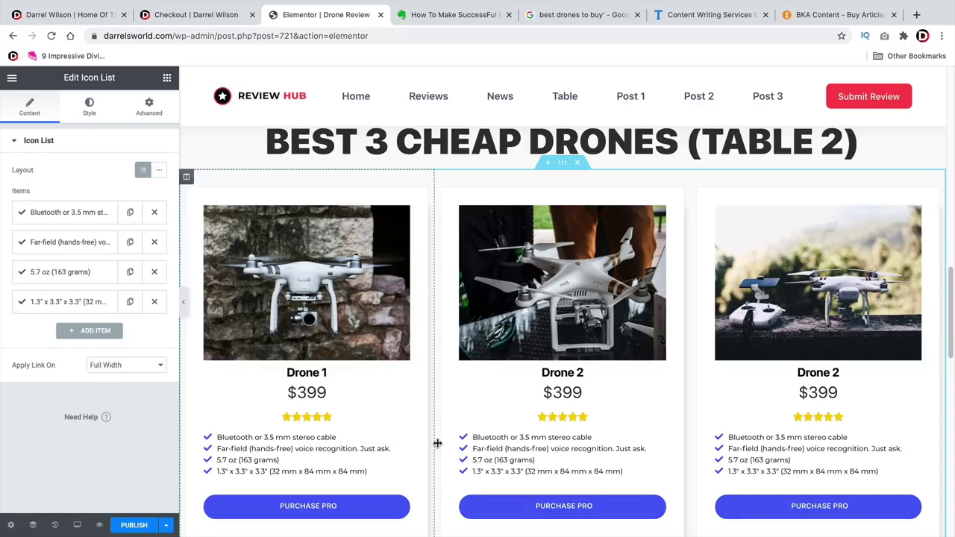
scroll(440, 425, "up", 10)
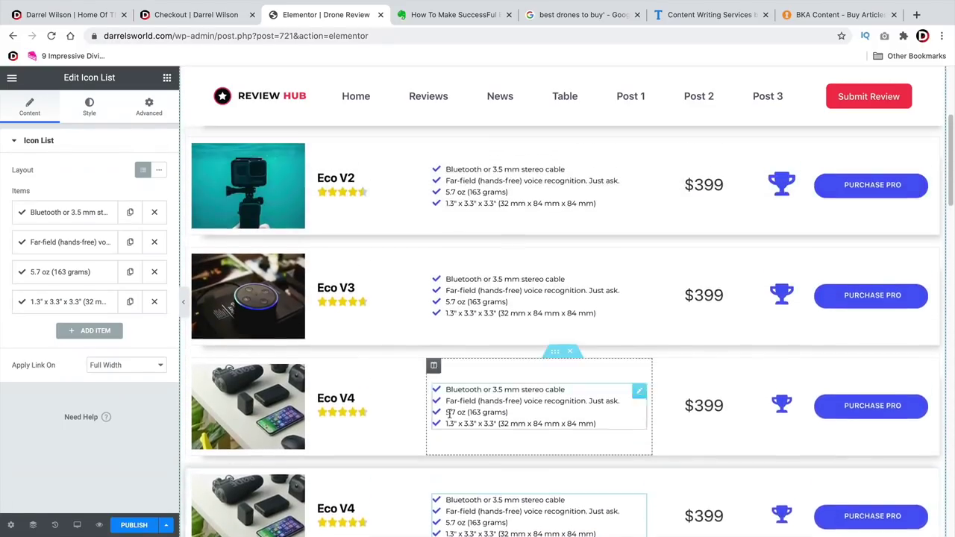
scroll(448, 415, "up", 4)
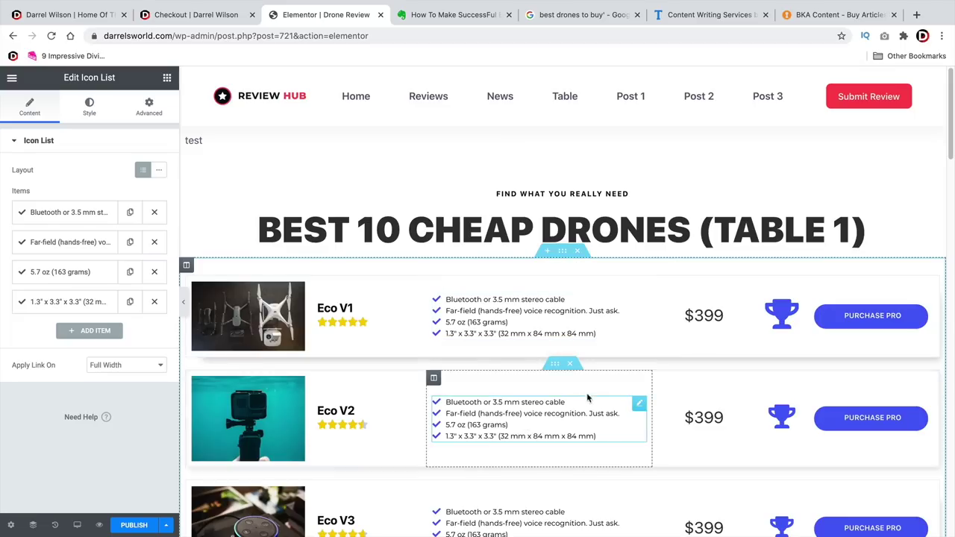
scroll(575, 360, "down", 1)
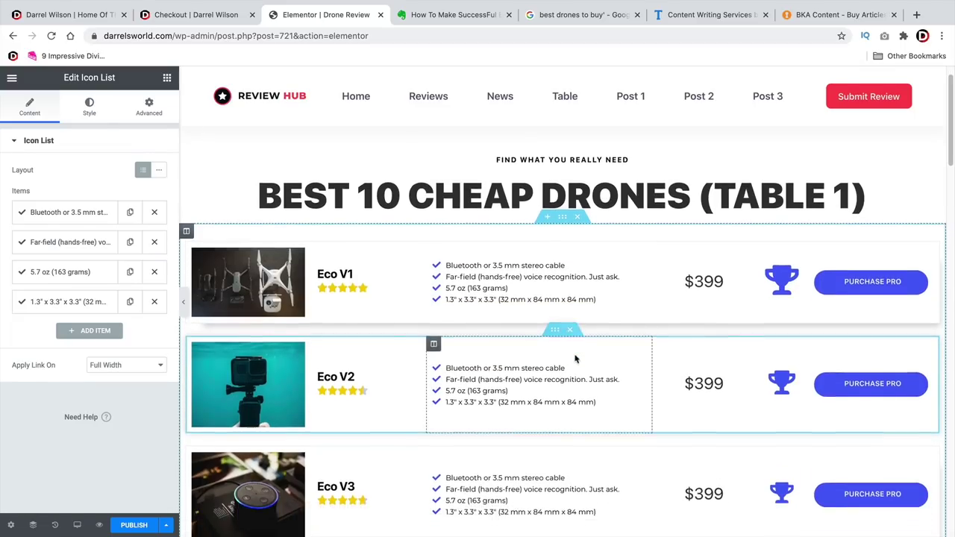
scroll(575, 360, "down", 1)
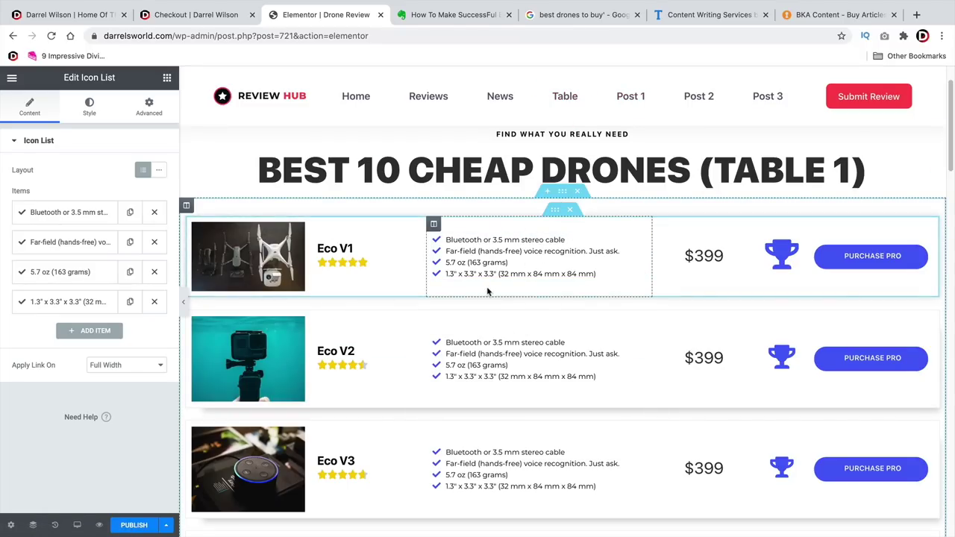
Highlight the keyword-stuffing tip and the 4% article limit, then scroll through the backlinks chart
left_click(462, 21)
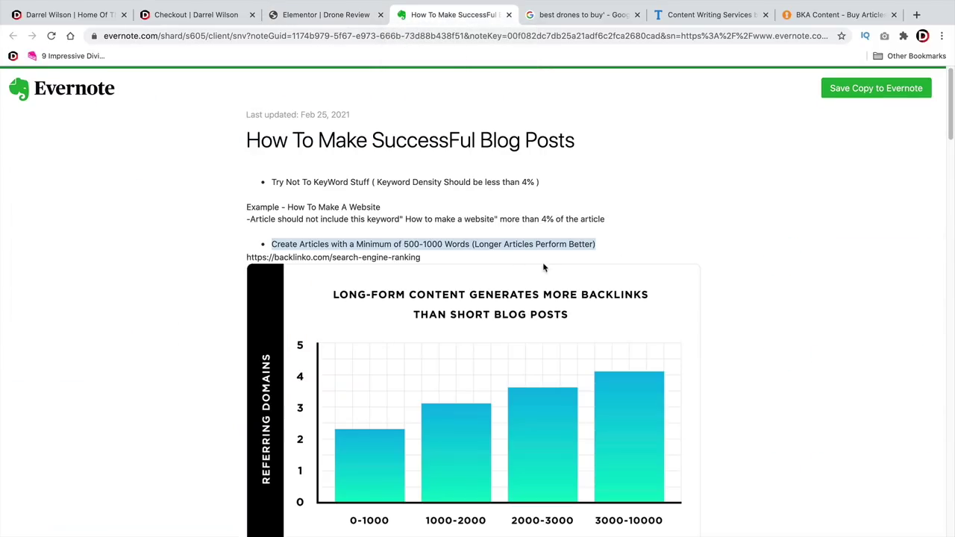
left_click(565, 247)
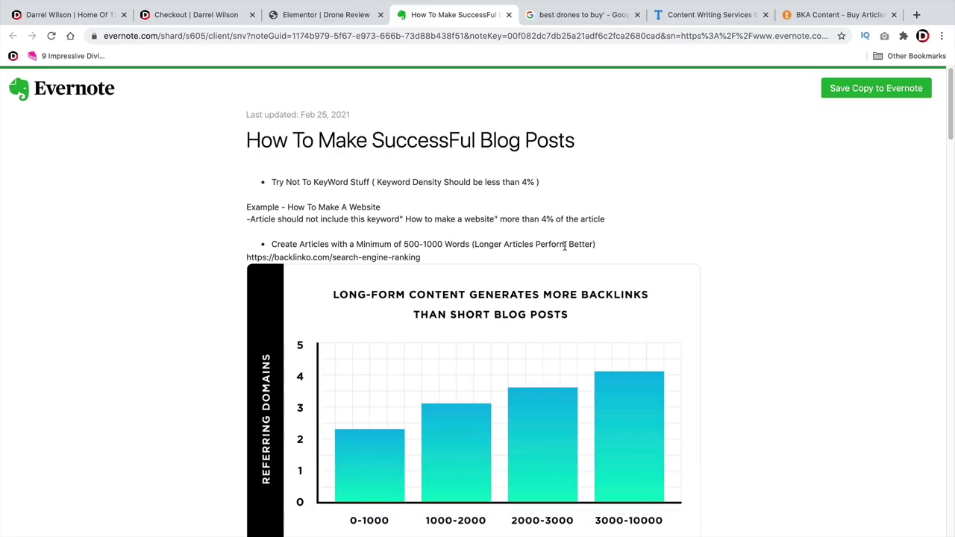
triple_click(492, 183)
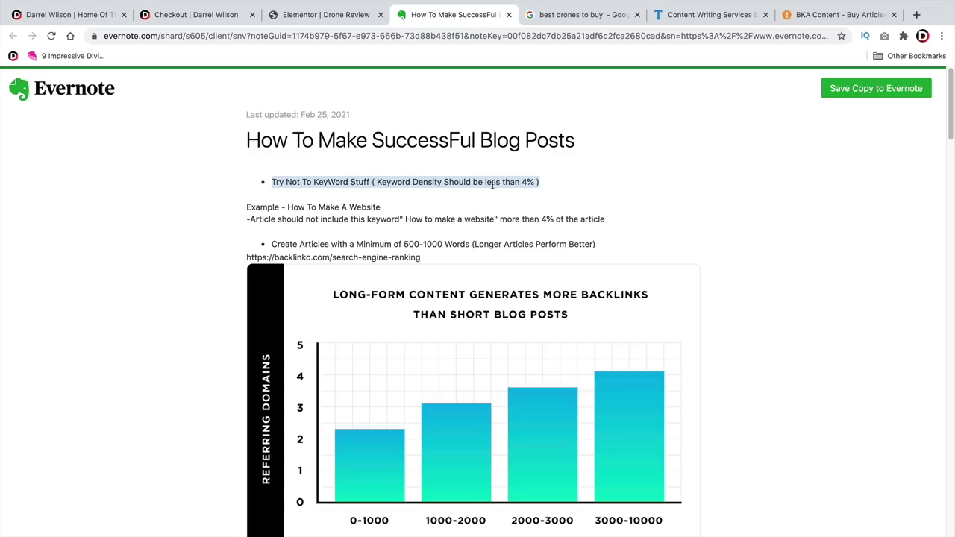
left_click(492, 183)
triple_click(496, 182)
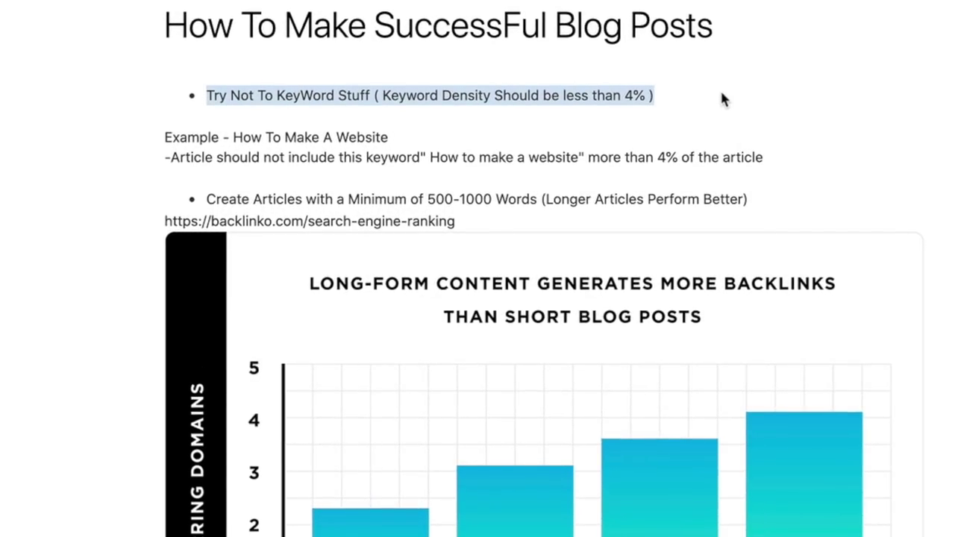
left_click_drag(253, 137, 371, 140)
left_click(368, 141)
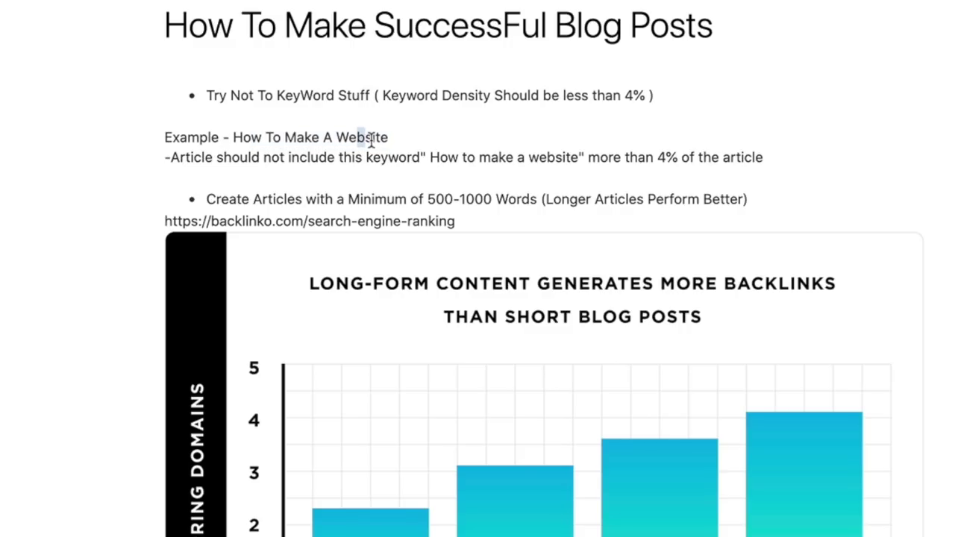
left_click_drag(421, 157, 776, 160)
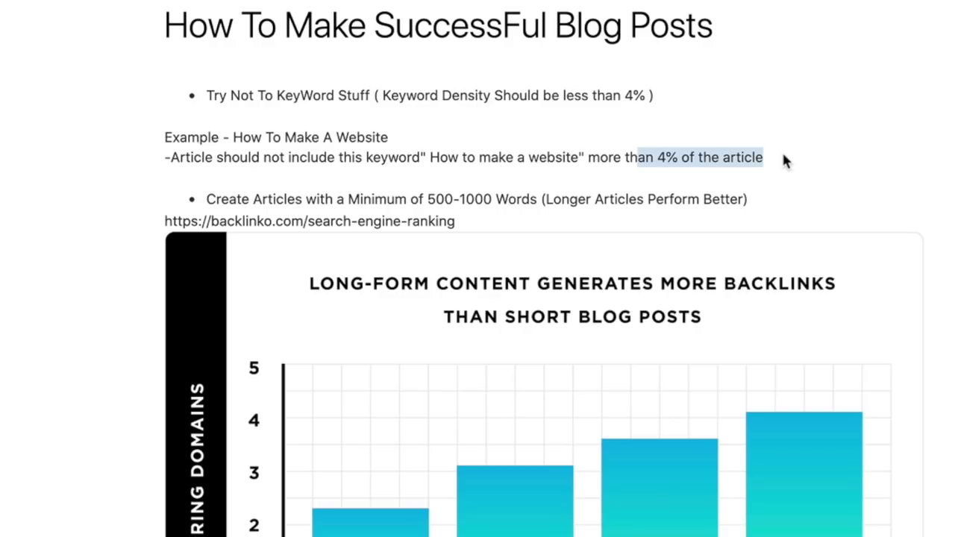
scroll(341, 184, "down", 3)
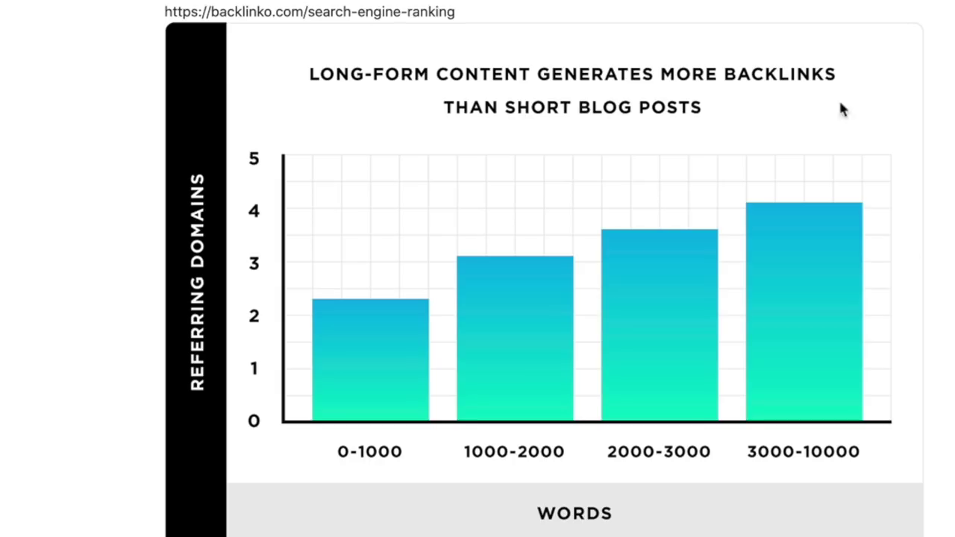
scroll(489, 126, "up", 3)
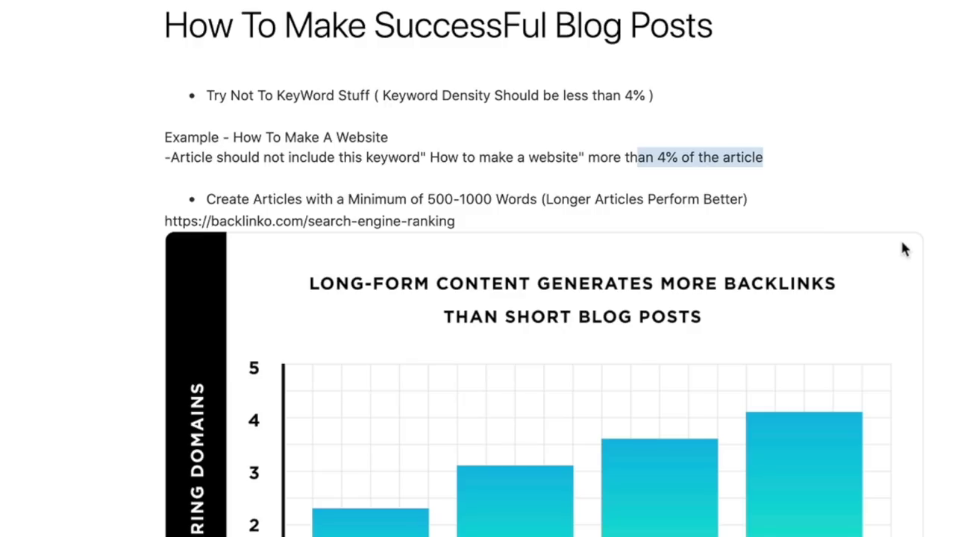
scroll(903, 249, "down", 8)
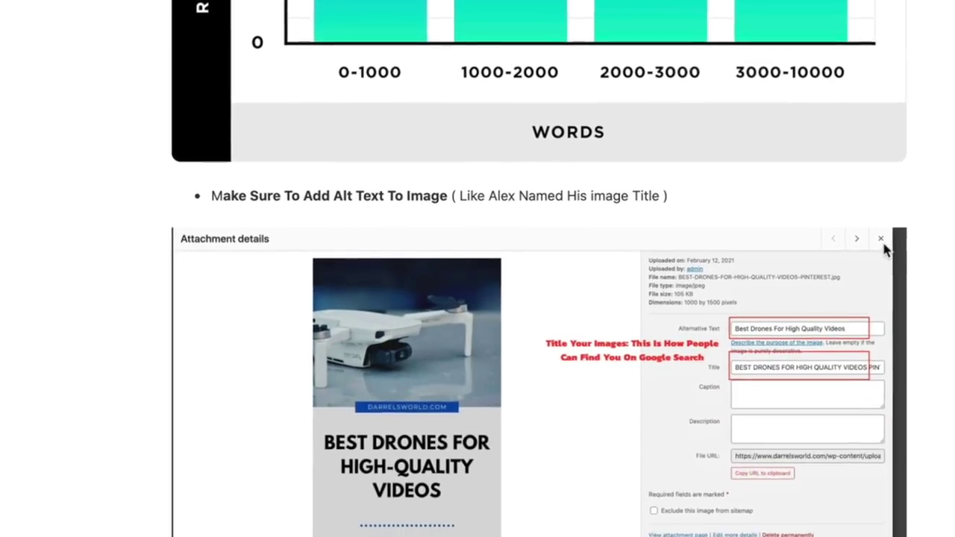
View the attachment-details screenshot in the lightbox, then move to the 'best drones to buy' Google tab
scroll(421, 258, "down", 1)
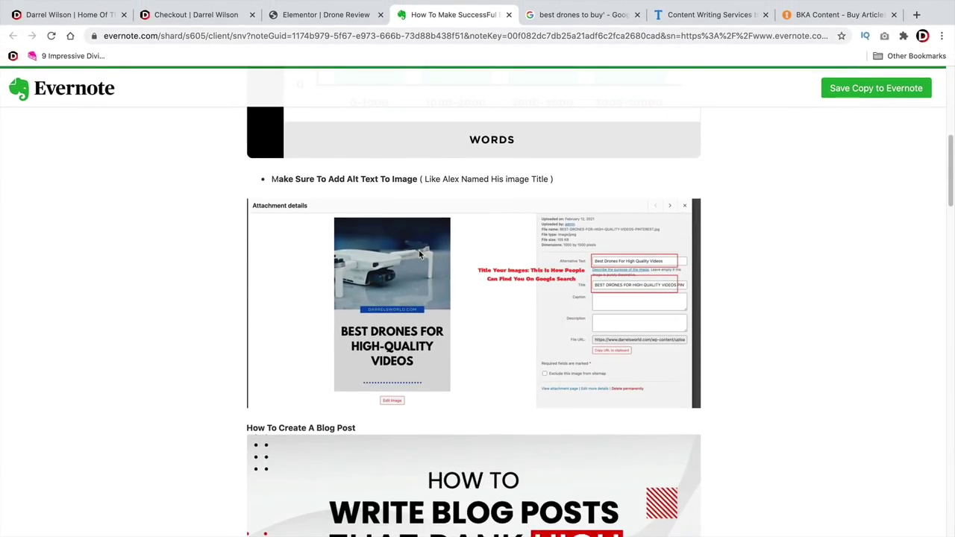
left_click(568, 282)
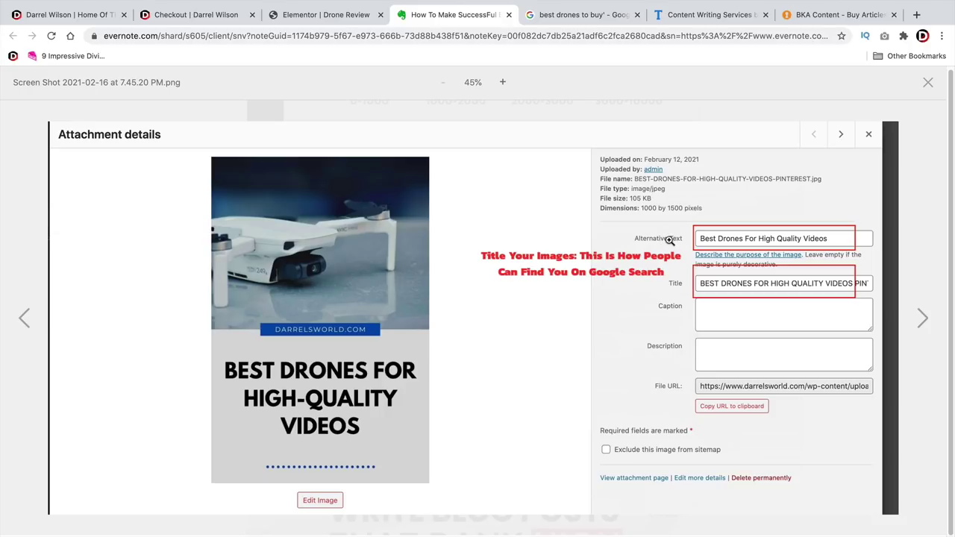
left_click(586, 16)
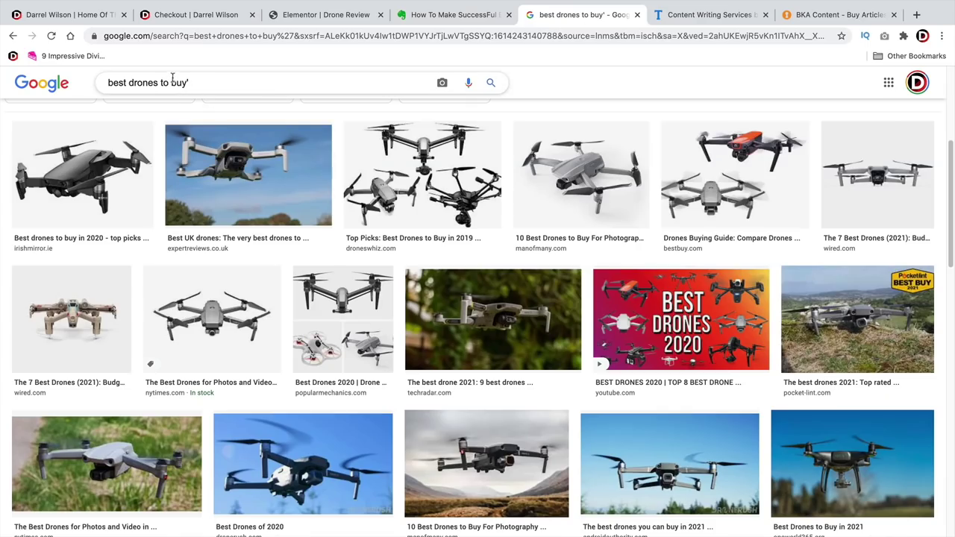
Scroll the best drones to buy image results, finishing on the enlarged attachment-details screenshot in Evernote
scroll(558, 331, "down", 3)
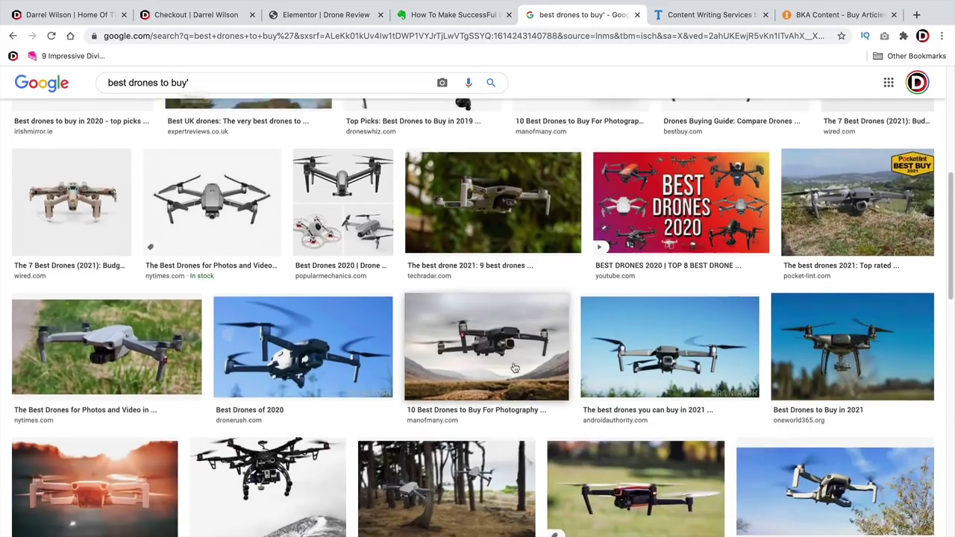
scroll(558, 331, "up", 1)
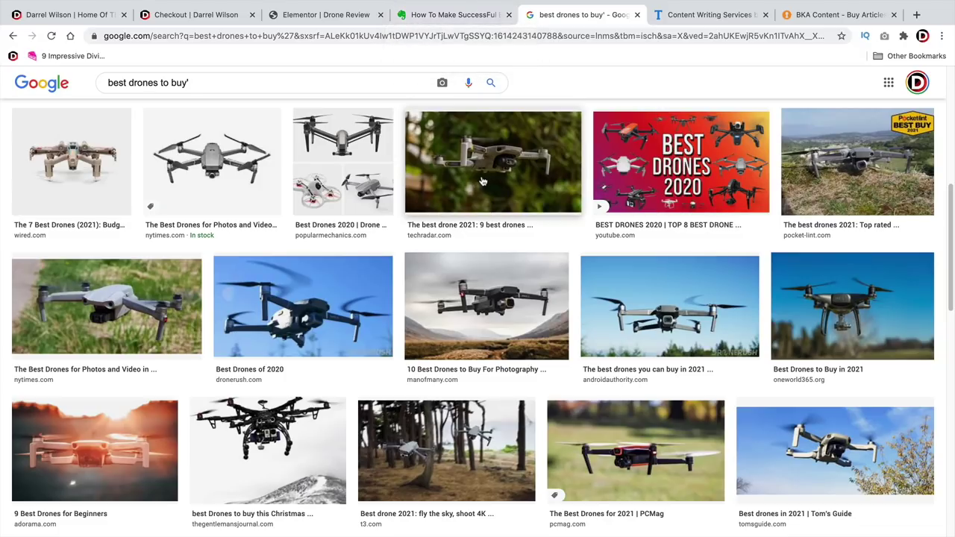
left_click(430, 18)
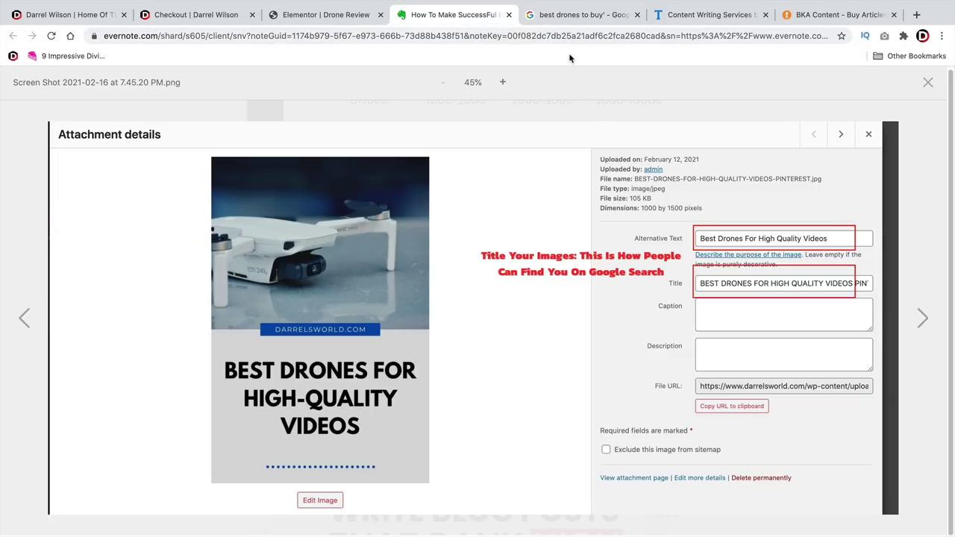
left_click(573, 16)
scroll(528, 342, "down", 15)
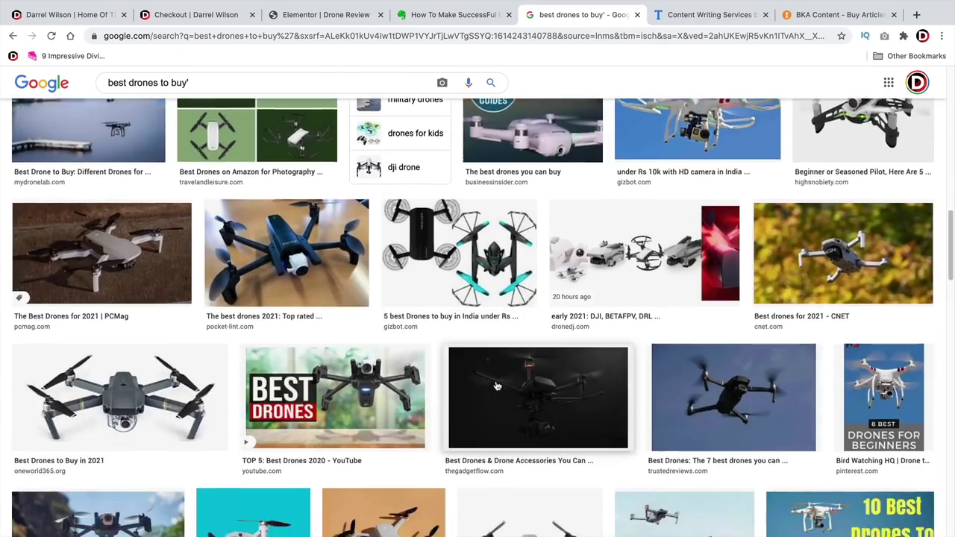
scroll(504, 365, "down", 4)
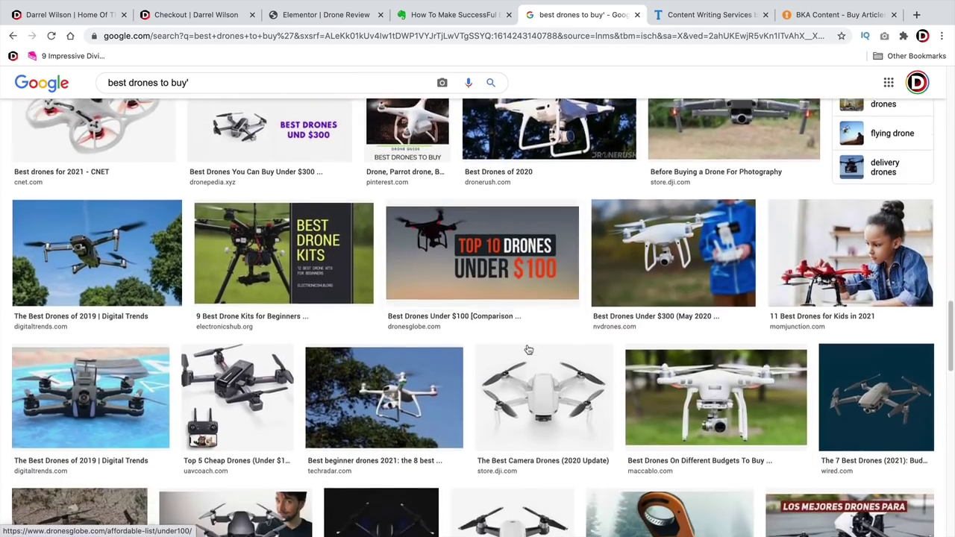
scroll(537, 336, "up", 15)
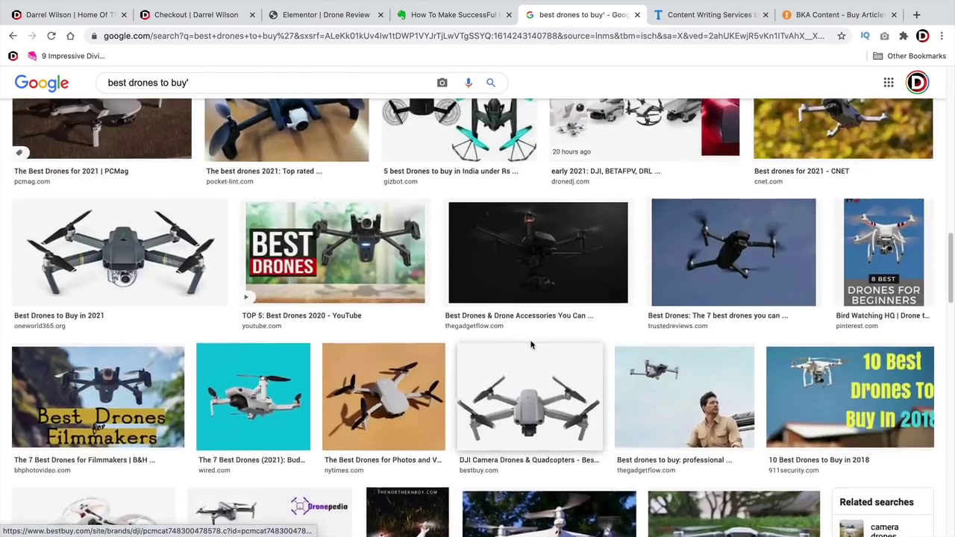
scroll(457, 312, "up", 2)
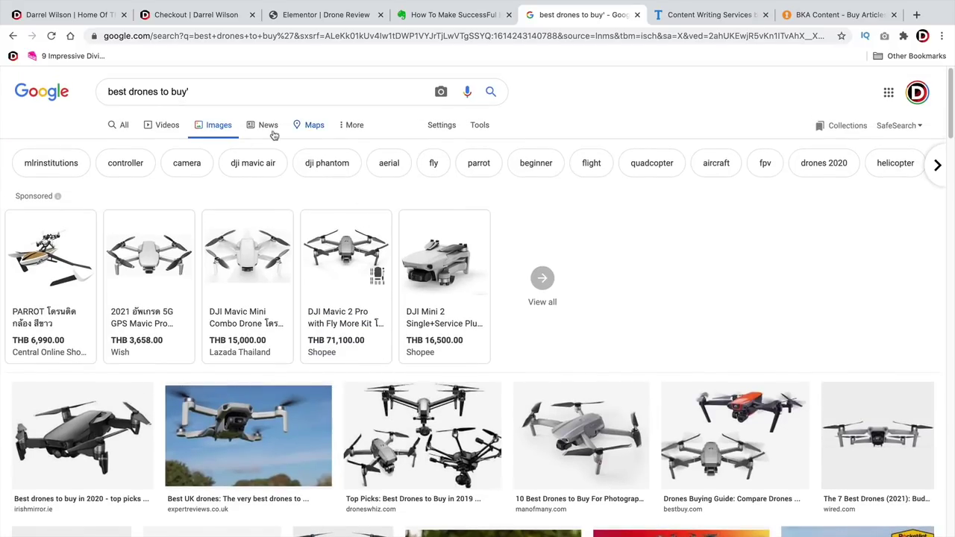
left_click(450, 15)
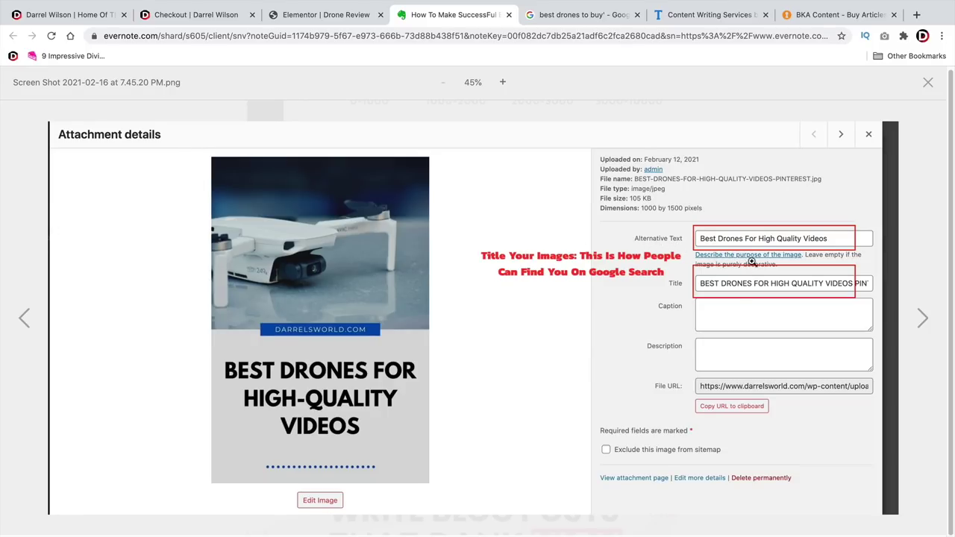
Close the enlarged screenshot and scroll to the infographic outlining H1, opening, H2 and H3 structure
left_click(927, 82)
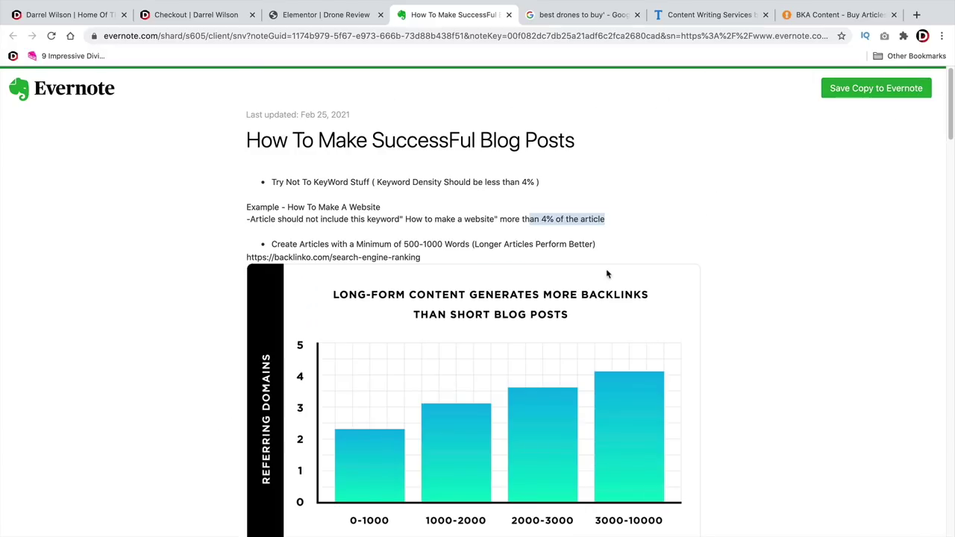
scroll(608, 275, "down", 12)
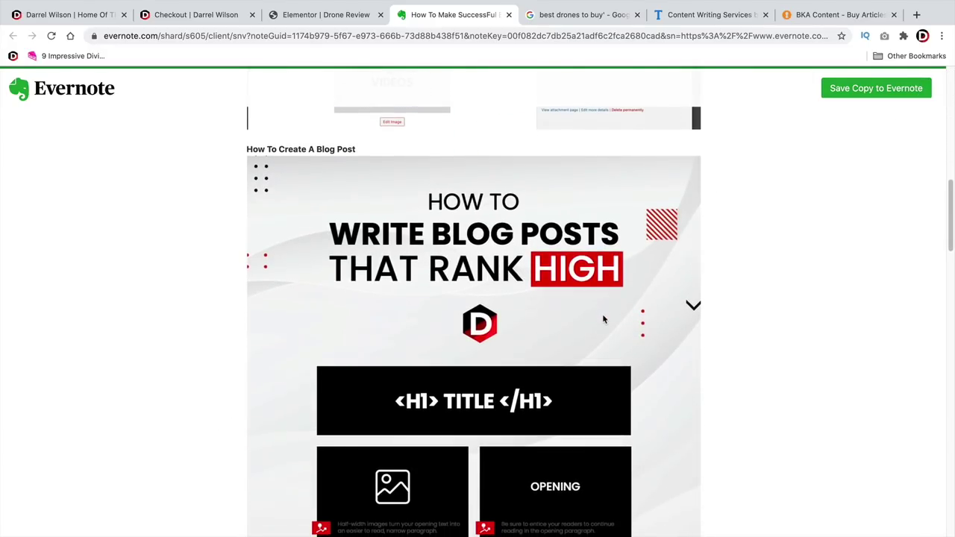
scroll(568, 276, "down", 3)
scroll(633, 326, "up", 1)
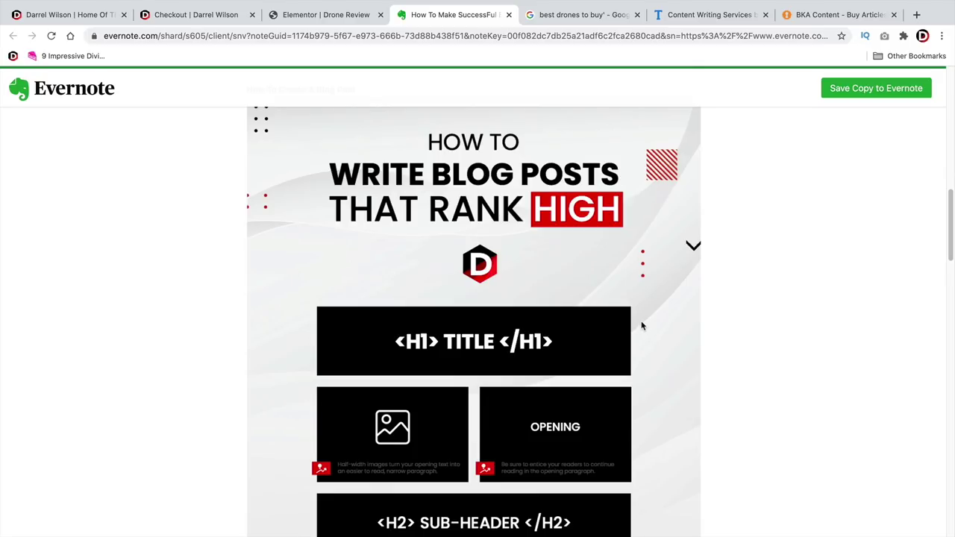
scroll(643, 331, "down", 2)
scroll(640, 332, "down", 2)
scroll(639, 332, "down", 1)
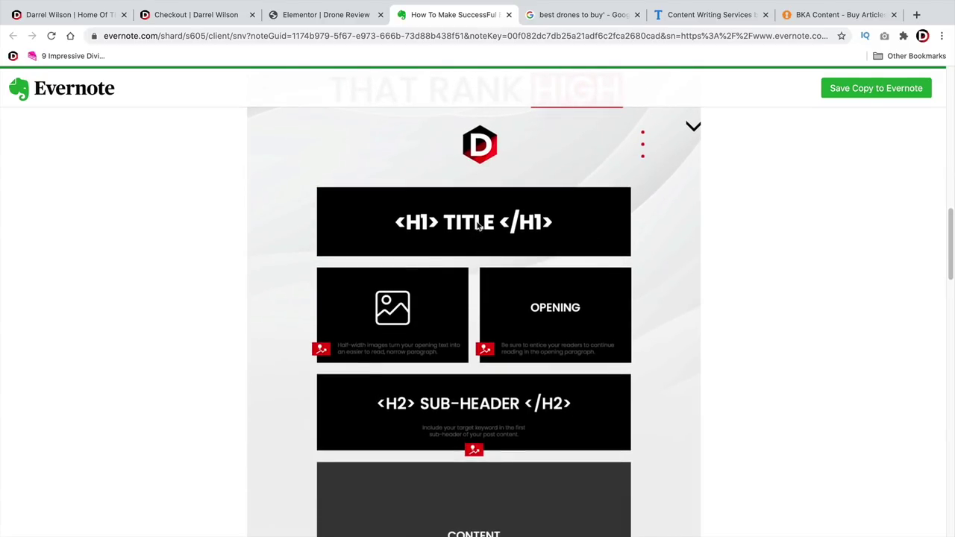
scroll(541, 407, "down", 4)
scroll(542, 410, "down", 5)
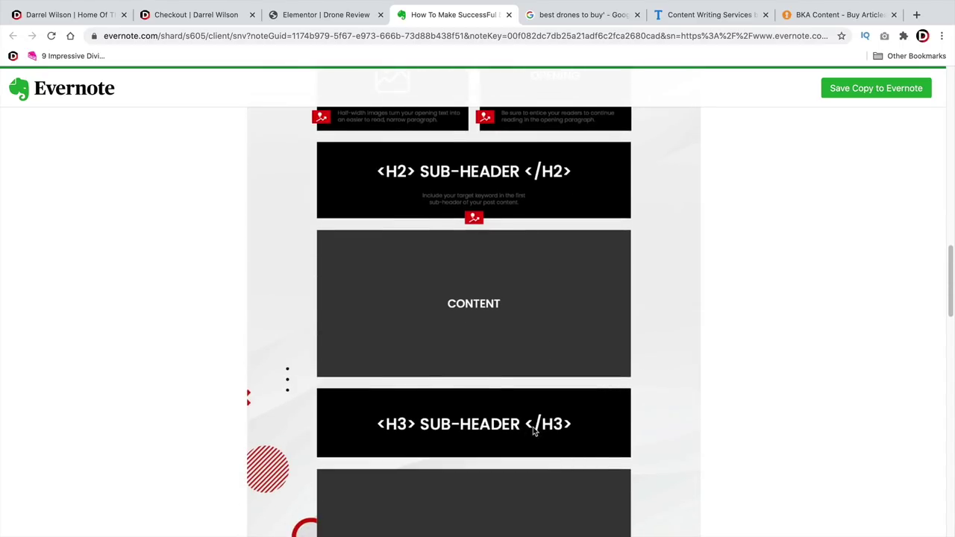
scroll(535, 426, "up", 8)
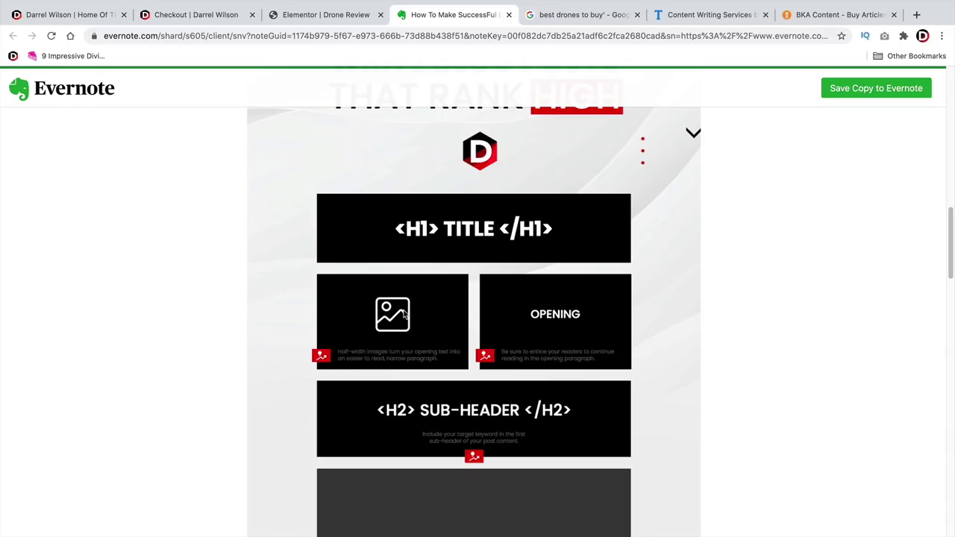
left_click(334, 15)
scroll(409, 251, "down", 4)
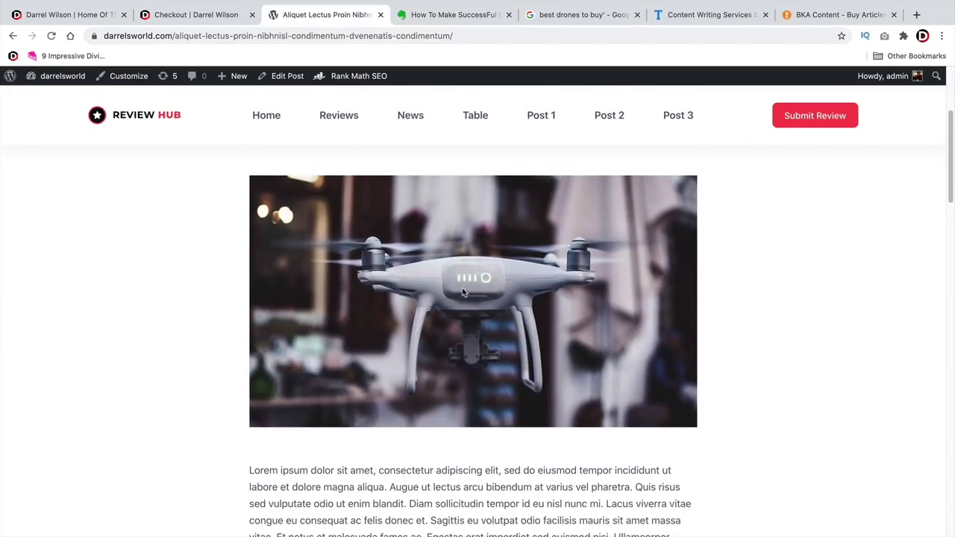
scroll(461, 289, "down", 3)
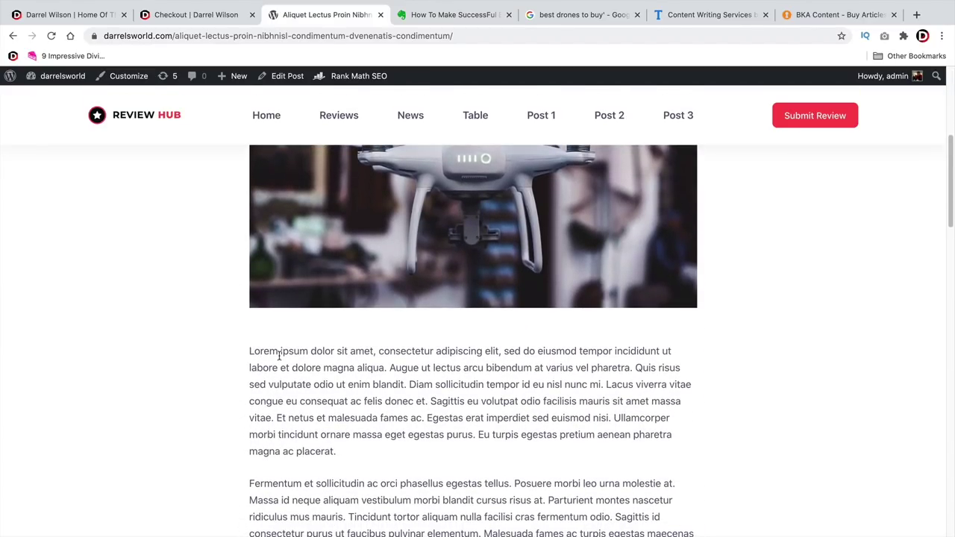
left_click_drag(352, 454, 270, 350)
scroll(270, 351, "down", 4)
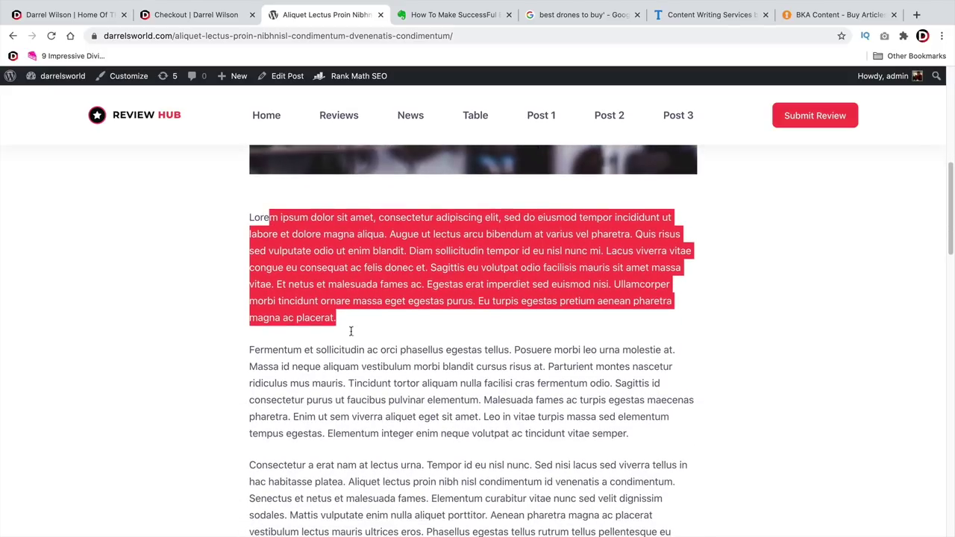
left_click(469, 17)
scroll(694, 341, "down", 3)
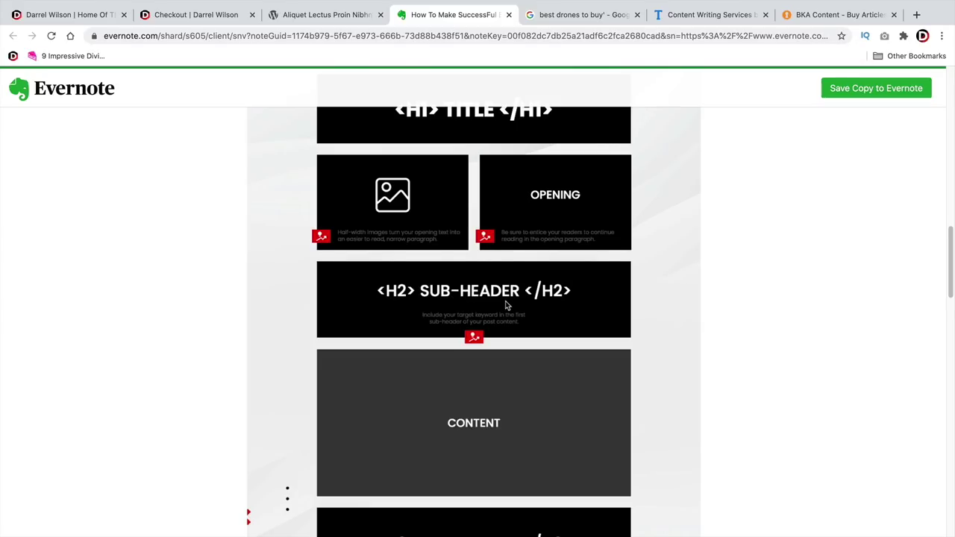
scroll(506, 305, "up", 2)
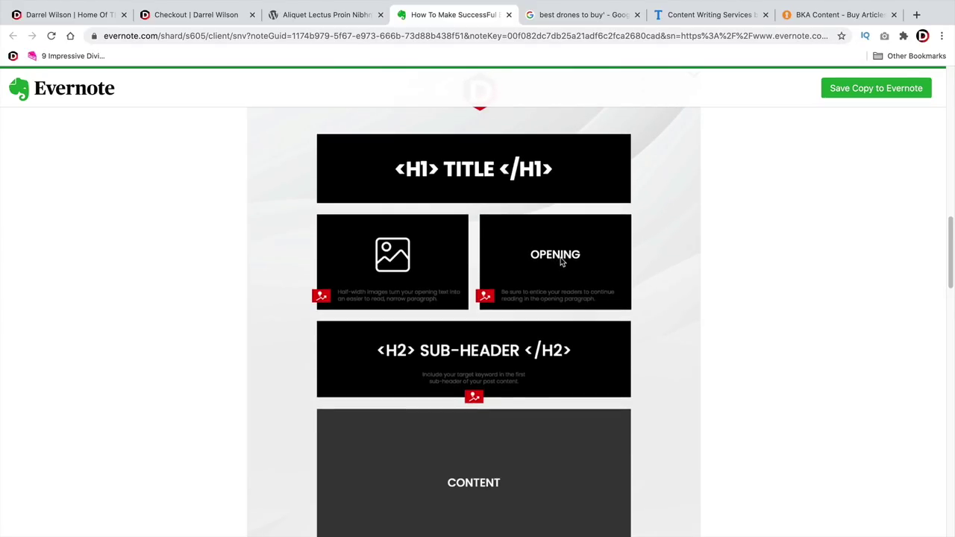
scroll(558, 264, "down", 2)
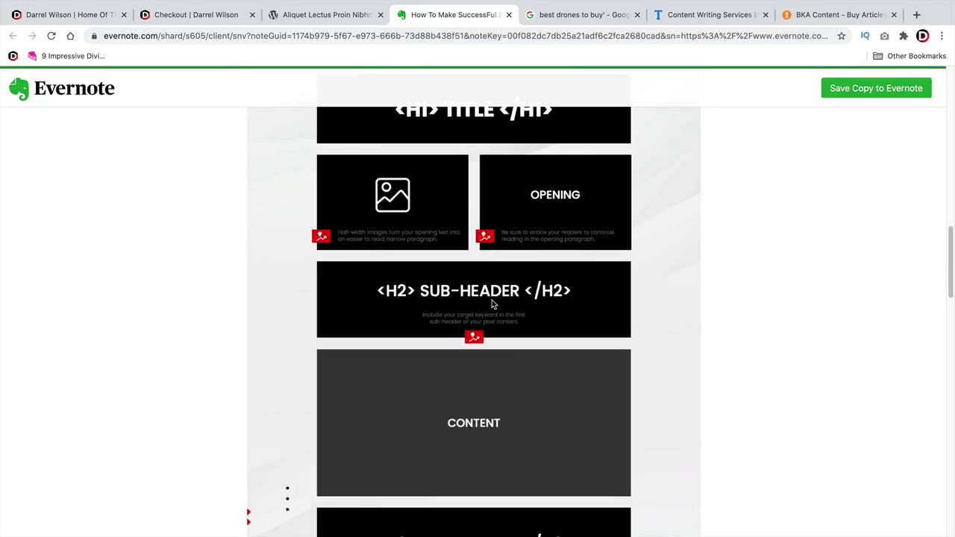
scroll(492, 300, "down", 5)
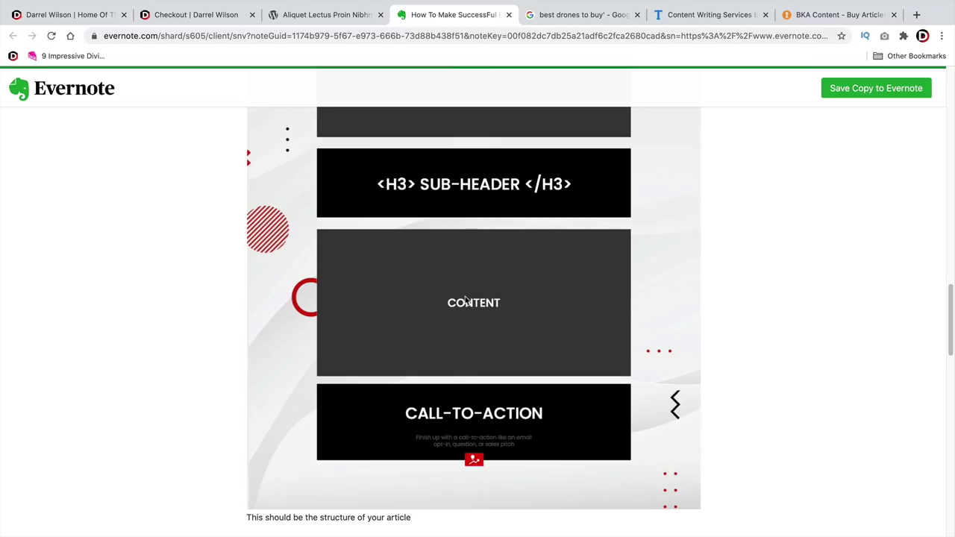
scroll(461, 299, "down", 2)
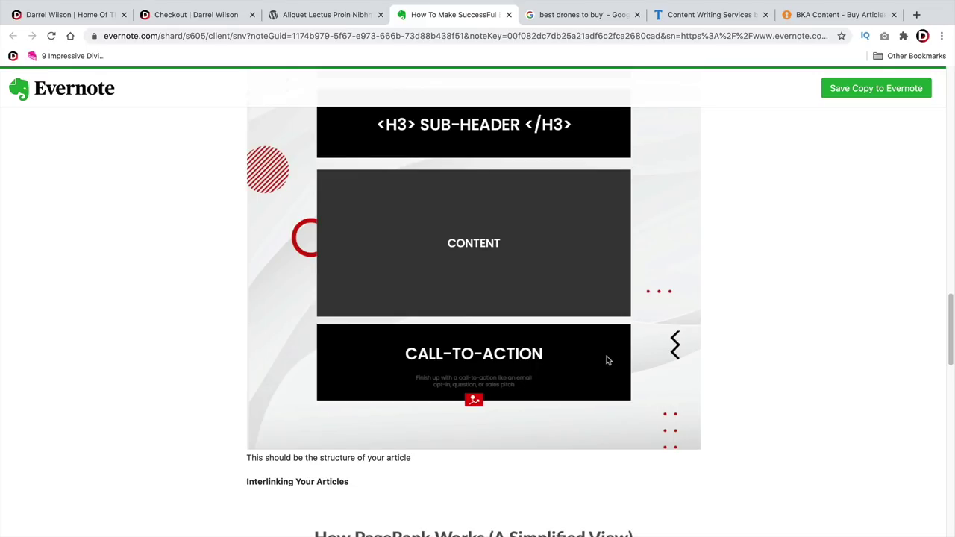
scroll(608, 360, "down", 5)
scroll(590, 332, "down", 4)
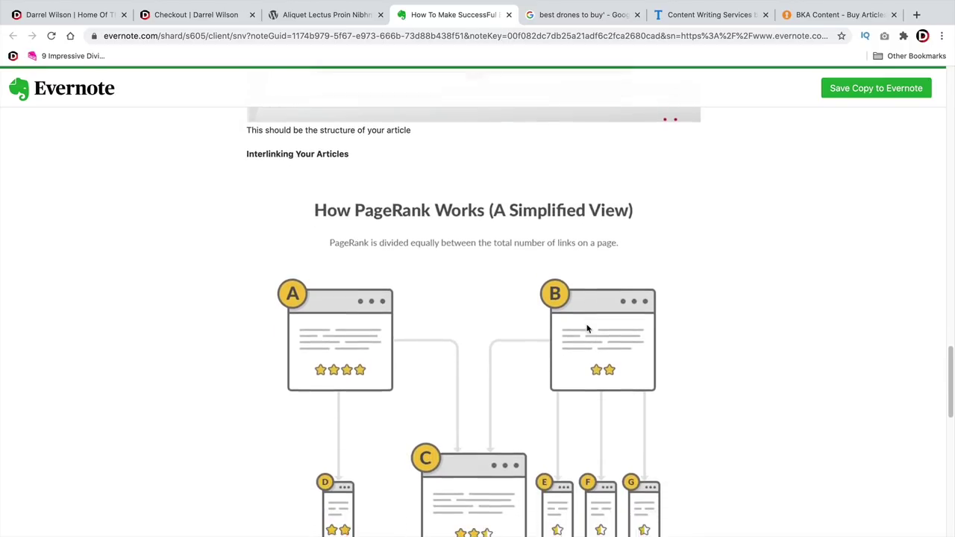
scroll(616, 344, "up", 1)
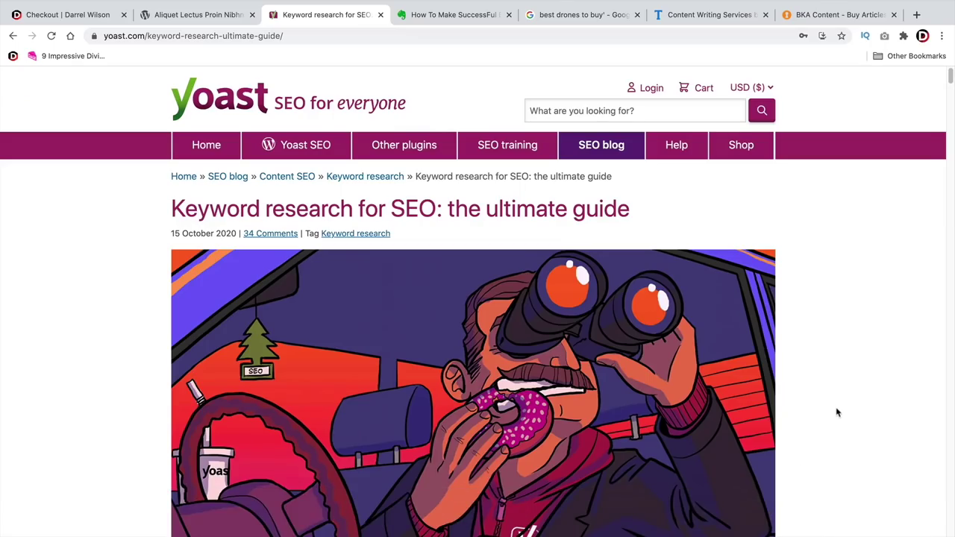
Scroll the Yoast keyword research guide and follow its 'What is keyword research? »' link
scroll(839, 407, "down", 6)
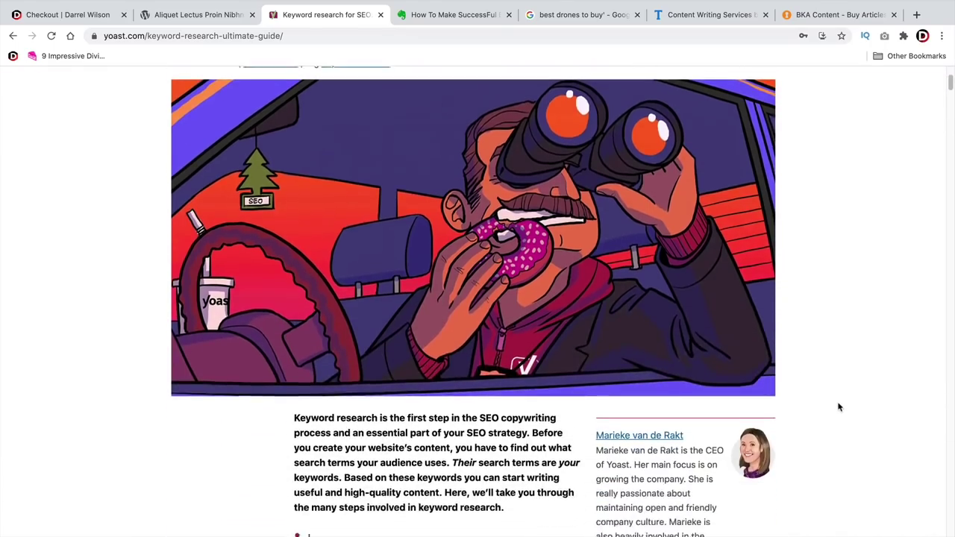
scroll(839, 406, "down", 2)
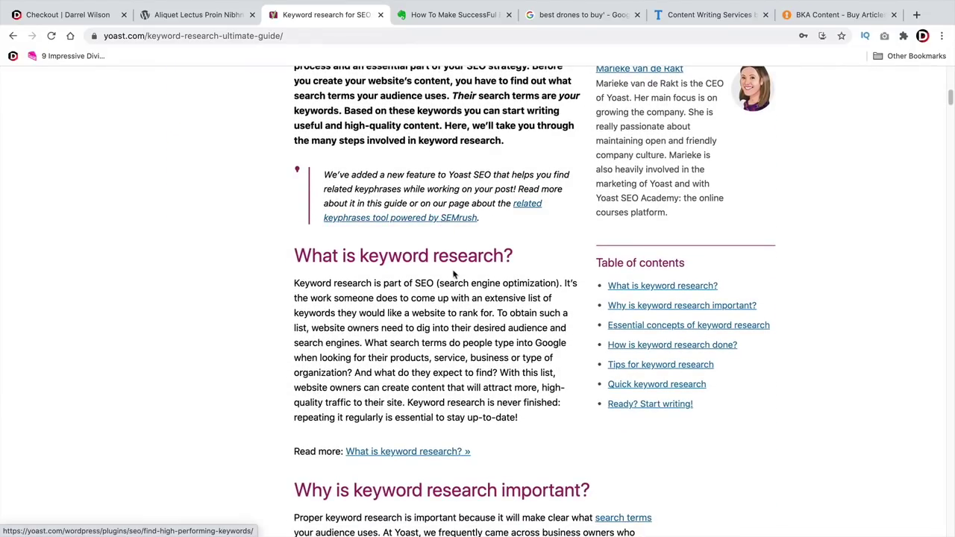
scroll(442, 276, "down", 1)
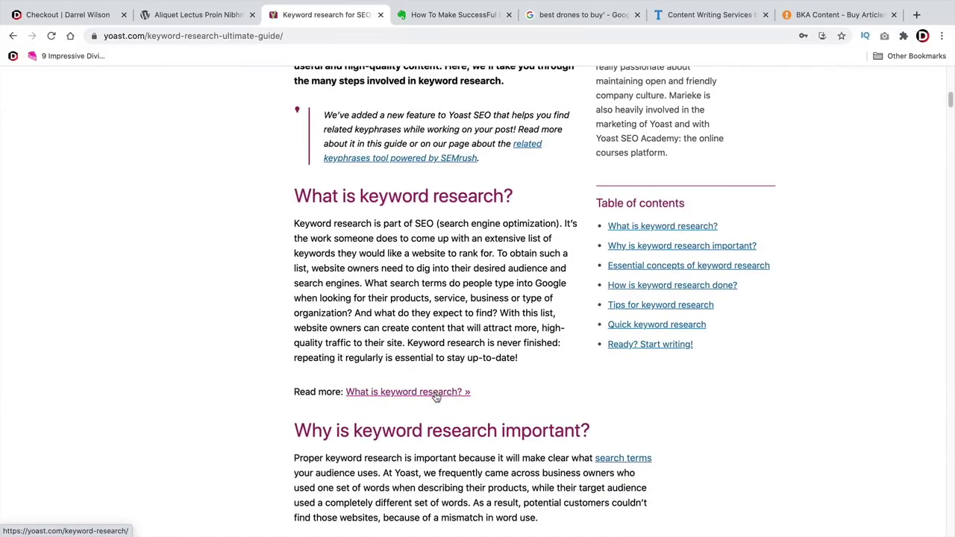
scroll(437, 394, "down", 2)
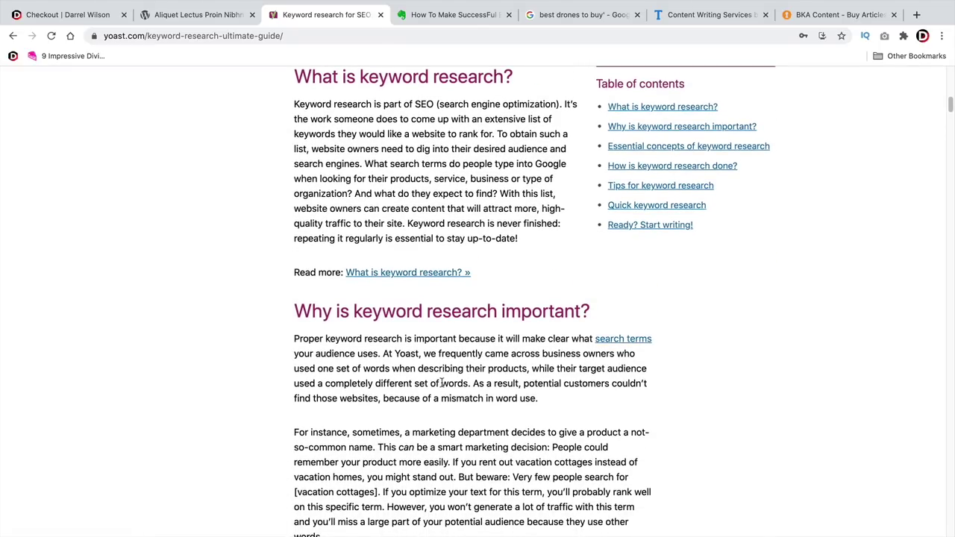
scroll(441, 383, "down", 5)
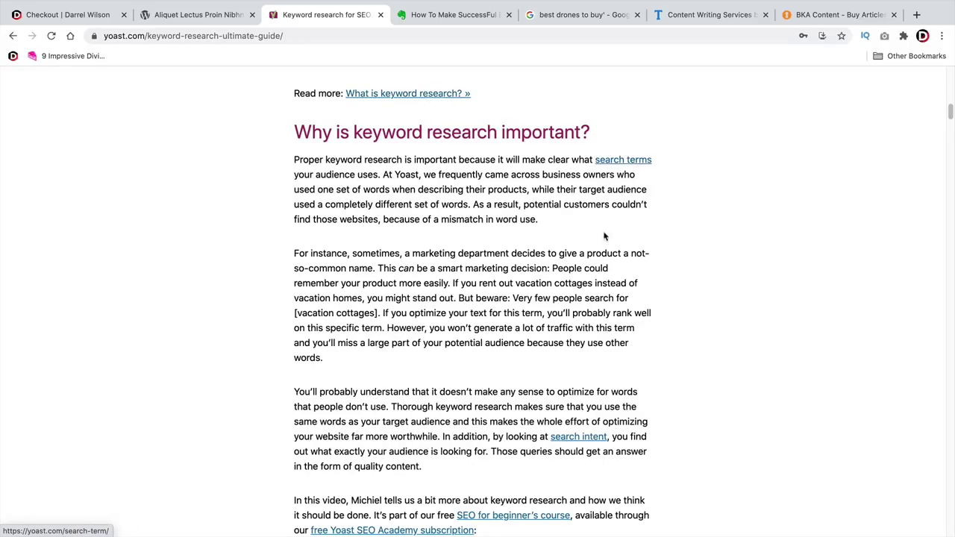
scroll(586, 384, "down", 1)
scroll(586, 384, "down", 3)
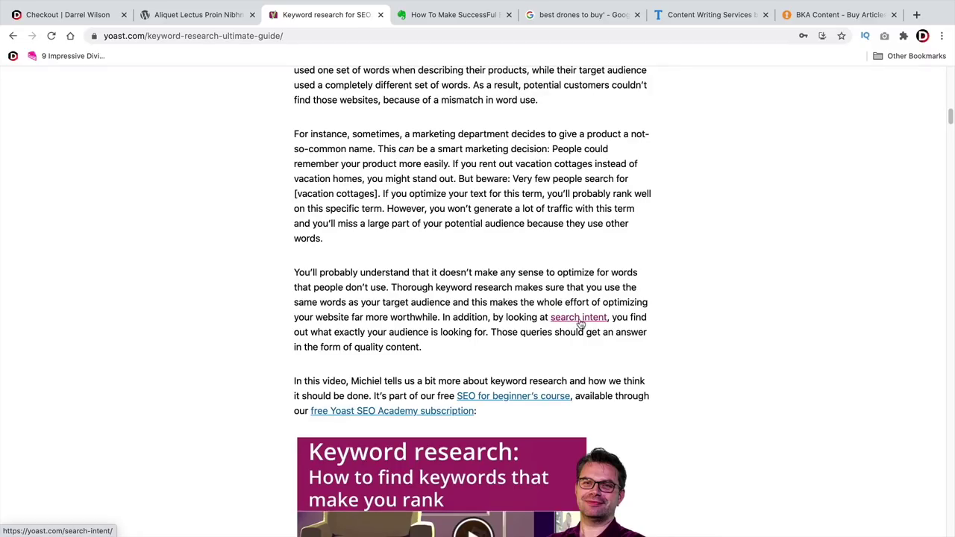
scroll(581, 323, "up", 3)
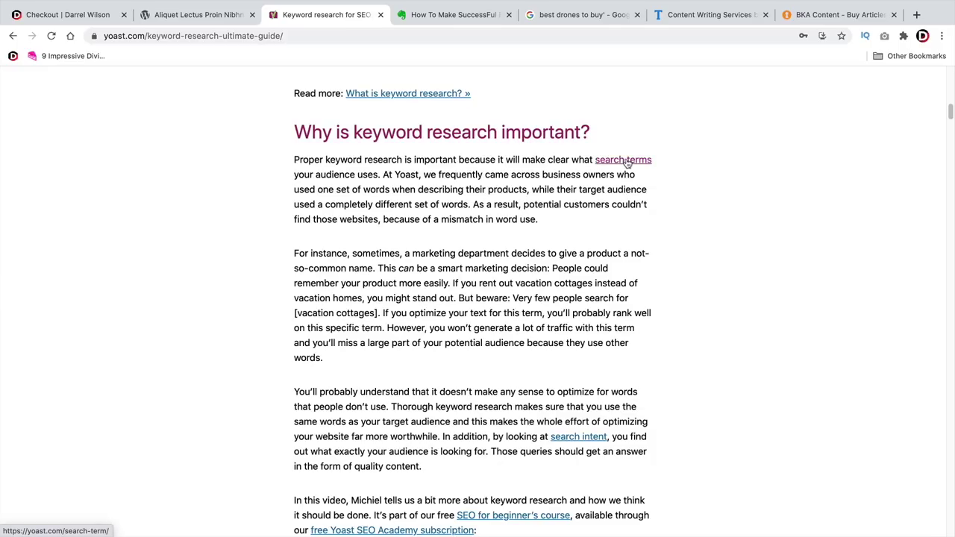
scroll(626, 161, "up", 3)
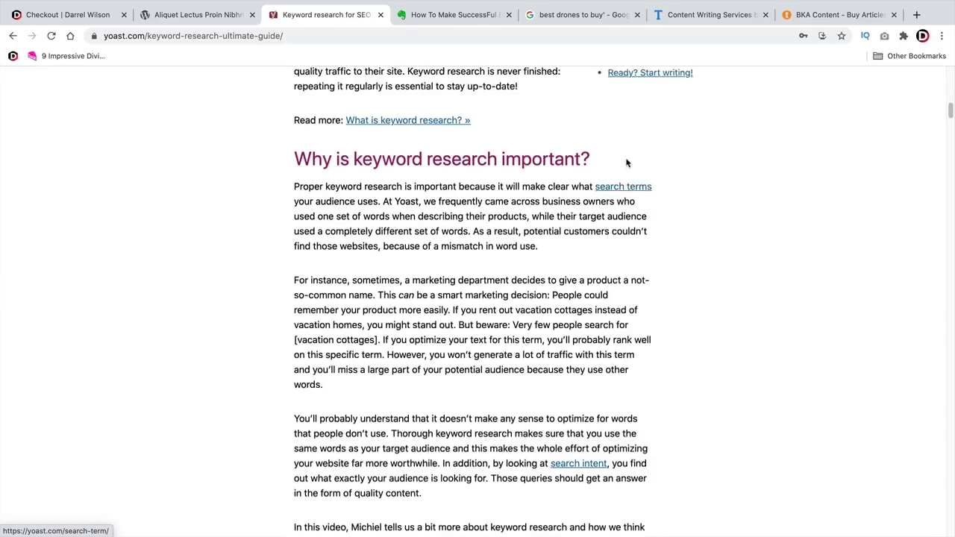
left_click(414, 222)
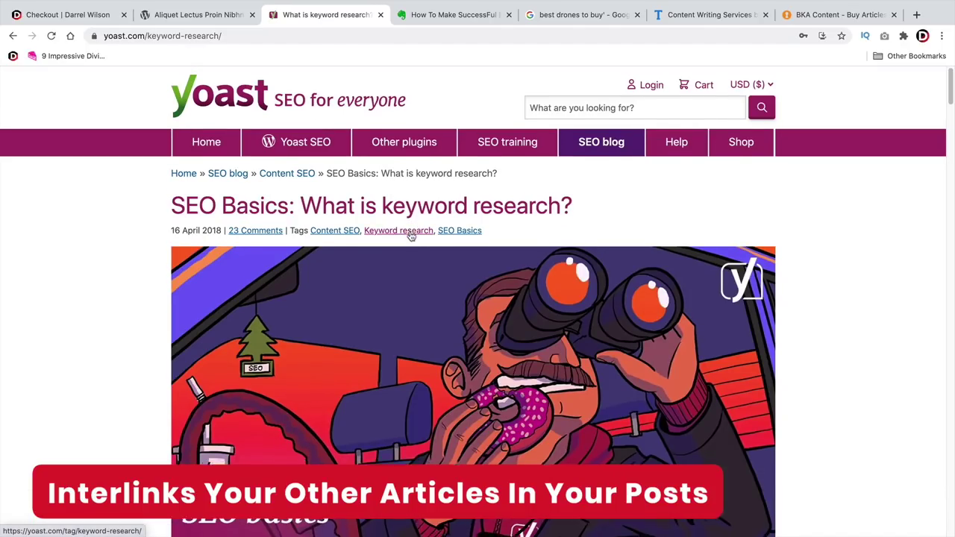
Read through the new article, briefly highlighting the passage on building a keyword strategy
scroll(411, 232, "down", 3)
scroll(410, 236, "down", 5)
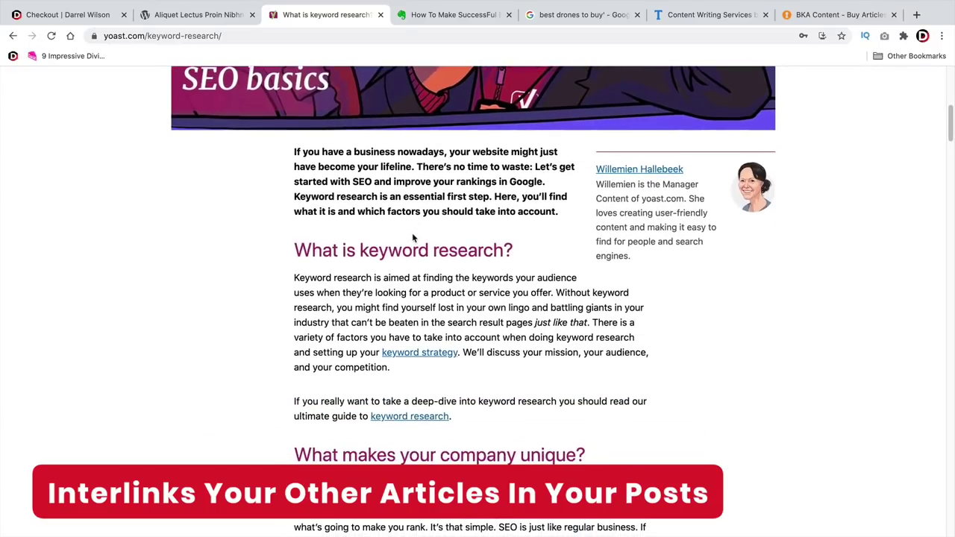
scroll(411, 228, "down", 3)
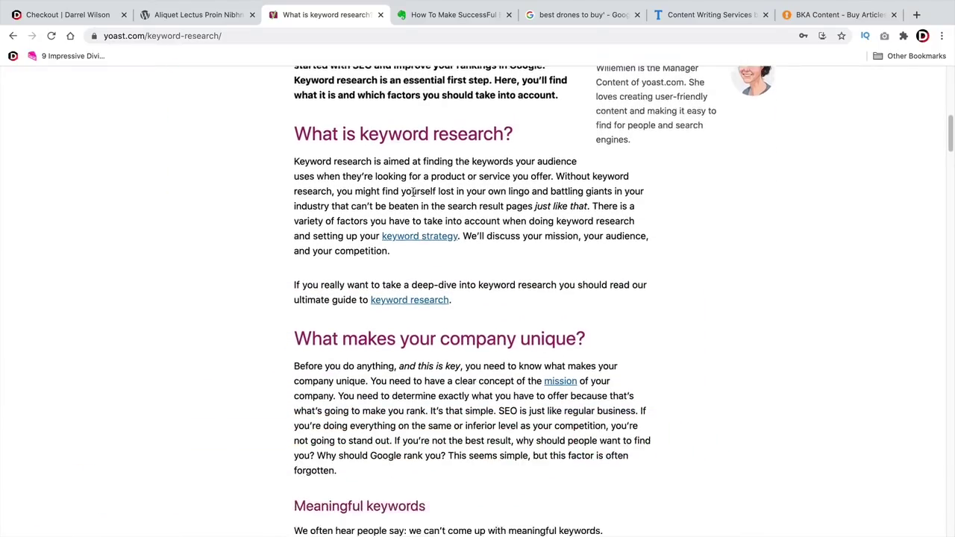
scroll(415, 206, "down", 1)
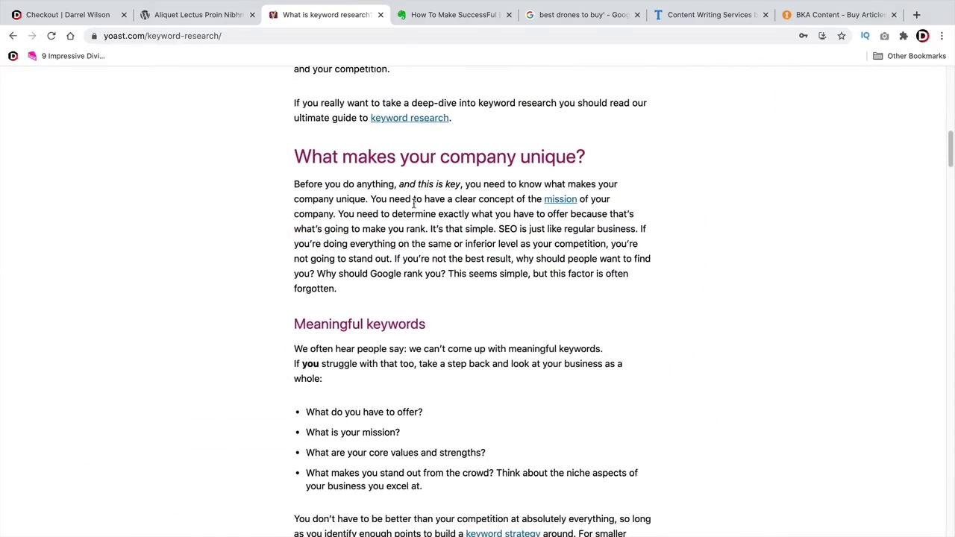
scroll(414, 208, "down", 4)
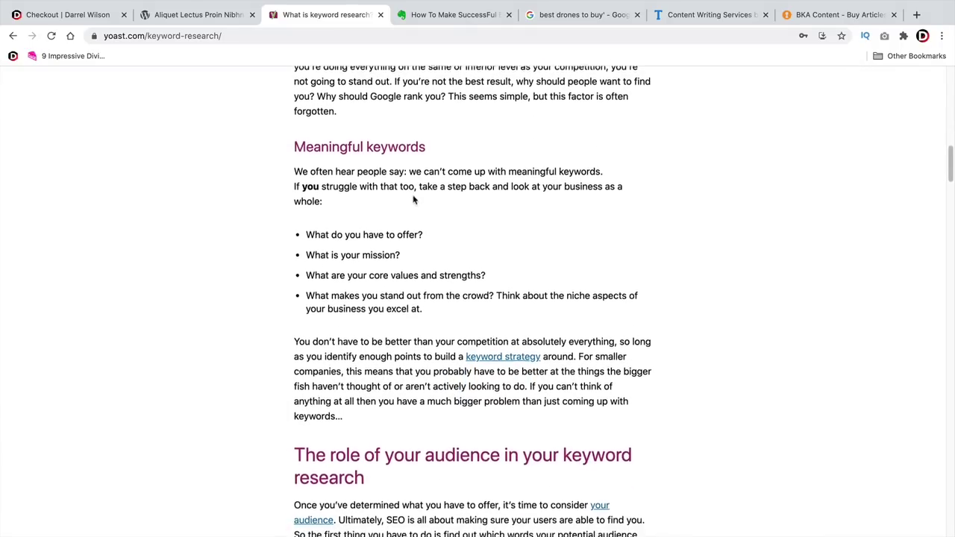
left_click_drag(463, 297, 457, 280)
left_click(455, 339)
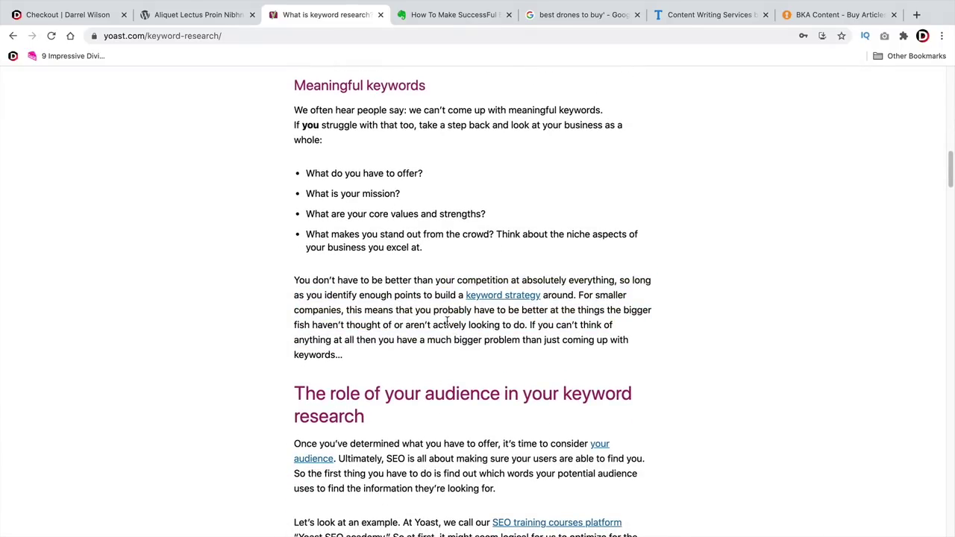
scroll(459, 317, "down", 1)
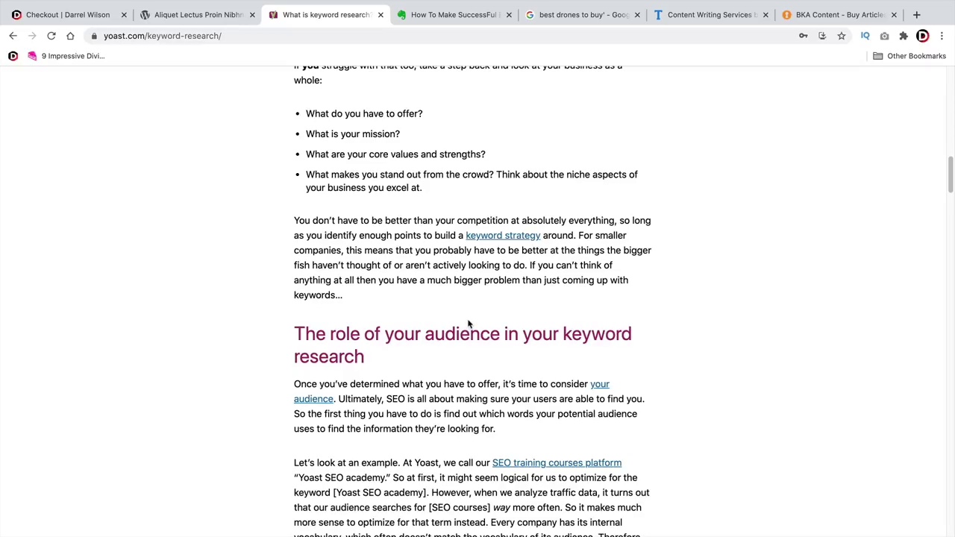
Return to the How To Make SuccessFul Blog Posts note and scroll through its numbered tips
left_click(440, 14)
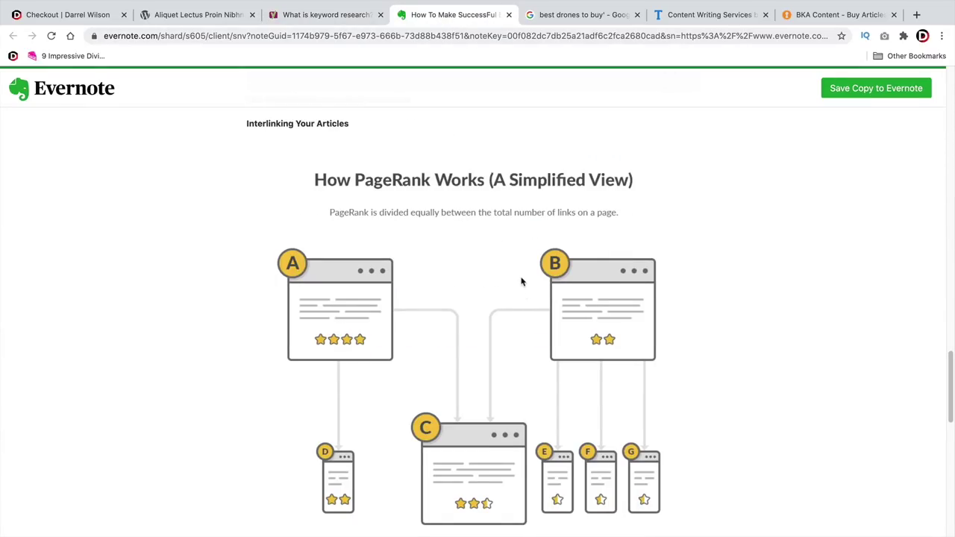
scroll(520, 276, "down", 3)
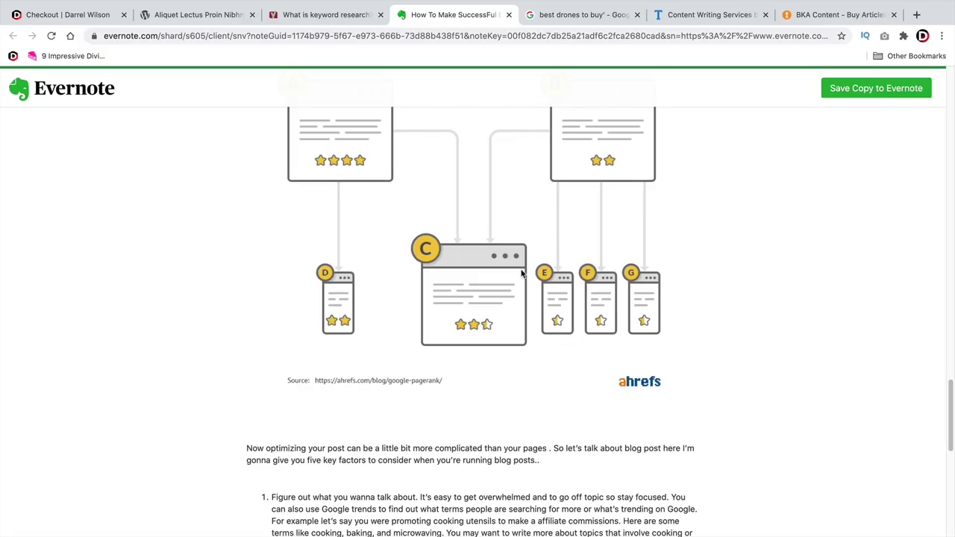
scroll(524, 261, "up", 3)
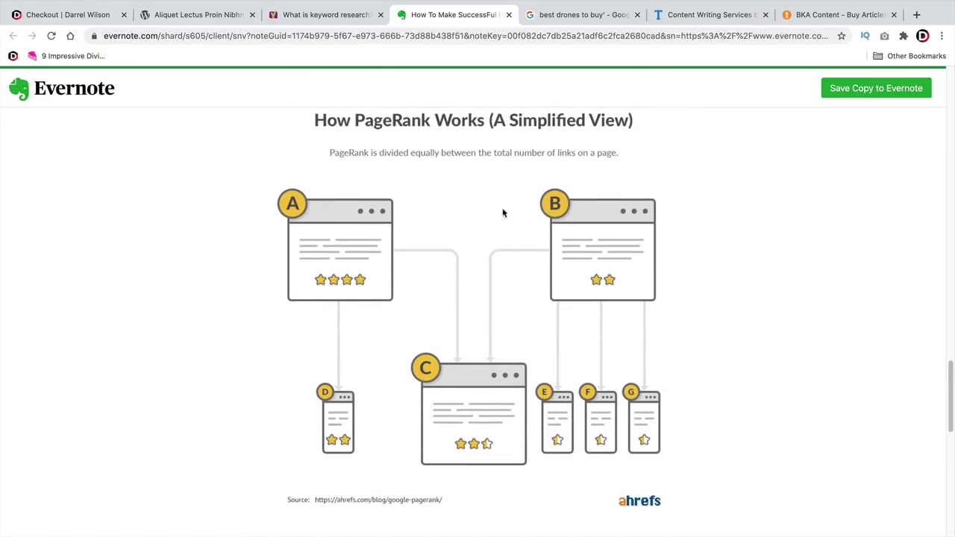
scroll(725, 338, "down", 5)
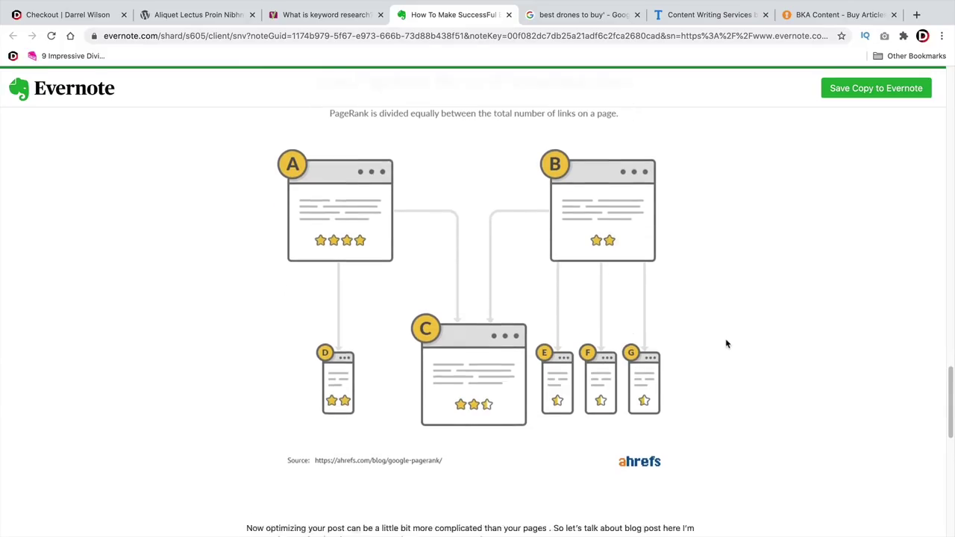
scroll(726, 338, "down", 3)
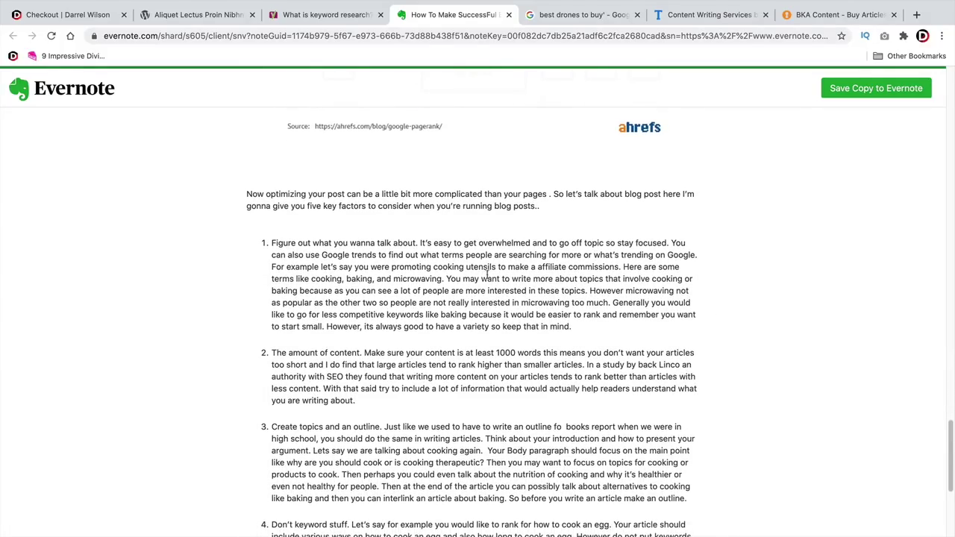
scroll(458, 241, "down", 1)
Highlight passages of the first tip while reading, then scroll back up to the note title
triple_click(406, 207)
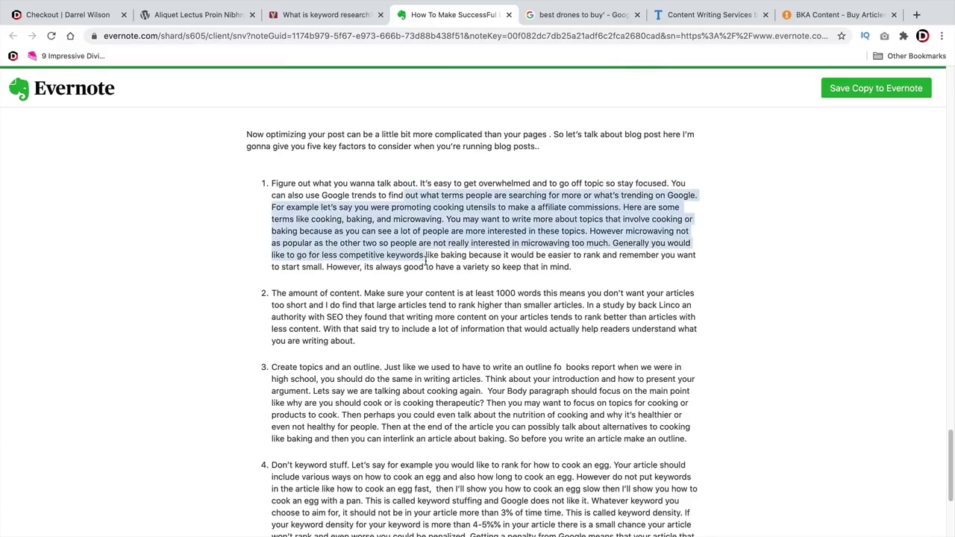
left_click_drag(440, 294, 448, 316)
left_click_drag(464, 368, 469, 415)
left_click(464, 368)
scroll(457, 378, "down", 4)
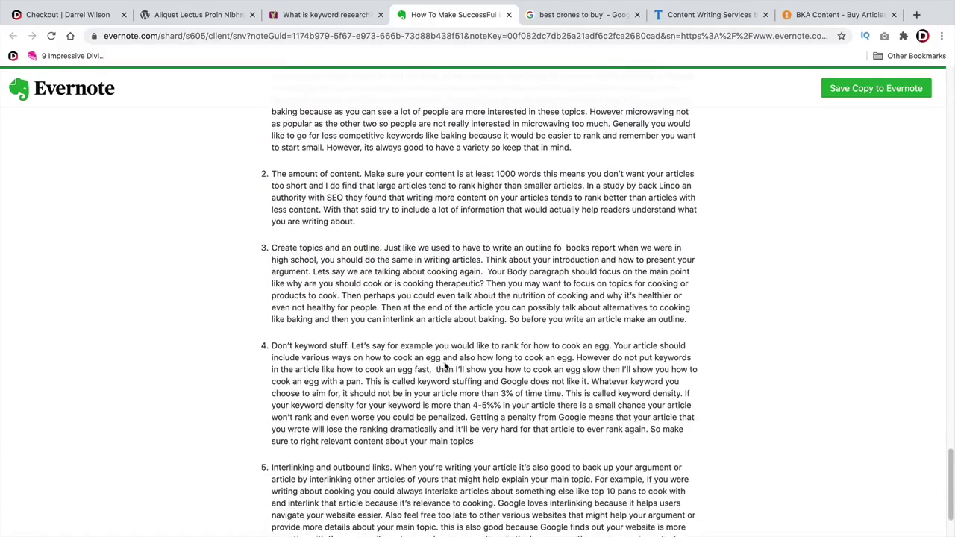
scroll(490, 442, "up", 15)
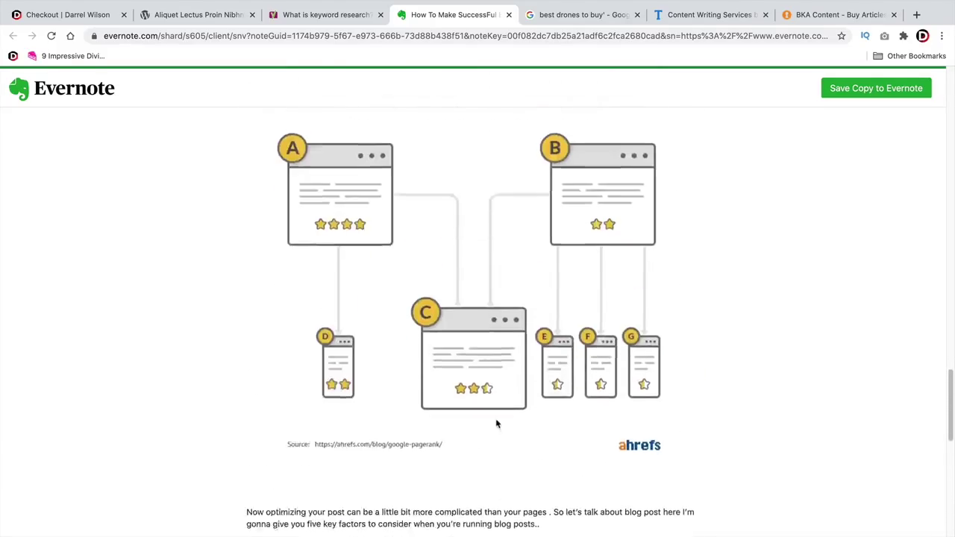
scroll(526, 417, "up", 20)
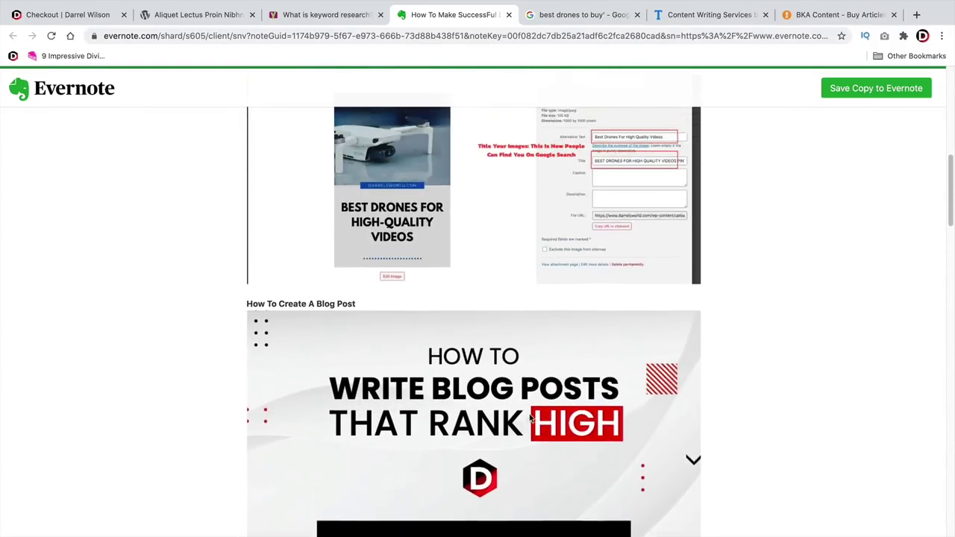
scroll(534, 418, "up", 5)
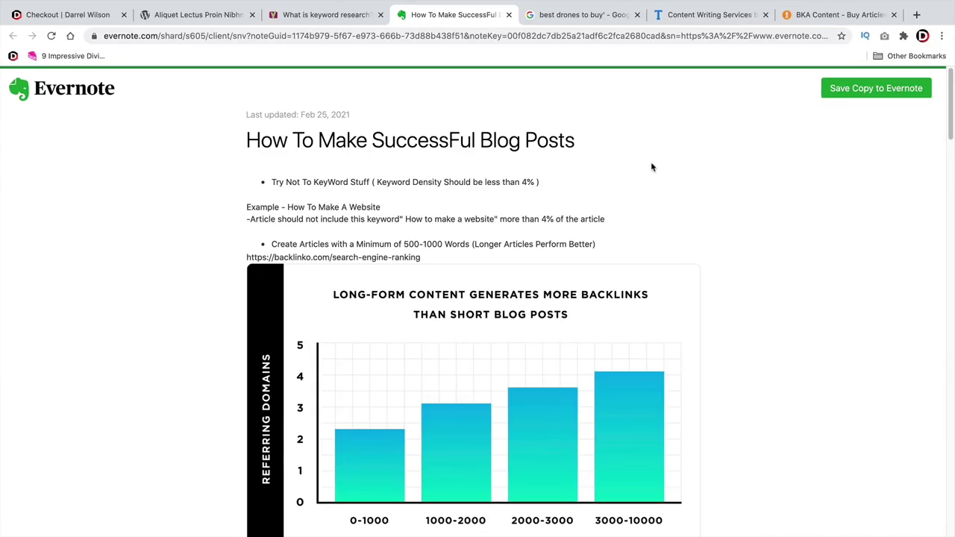
Compare the Textun and BKA Content writing-service sites, then go to the WordPress Dashboard
left_click(680, 16)
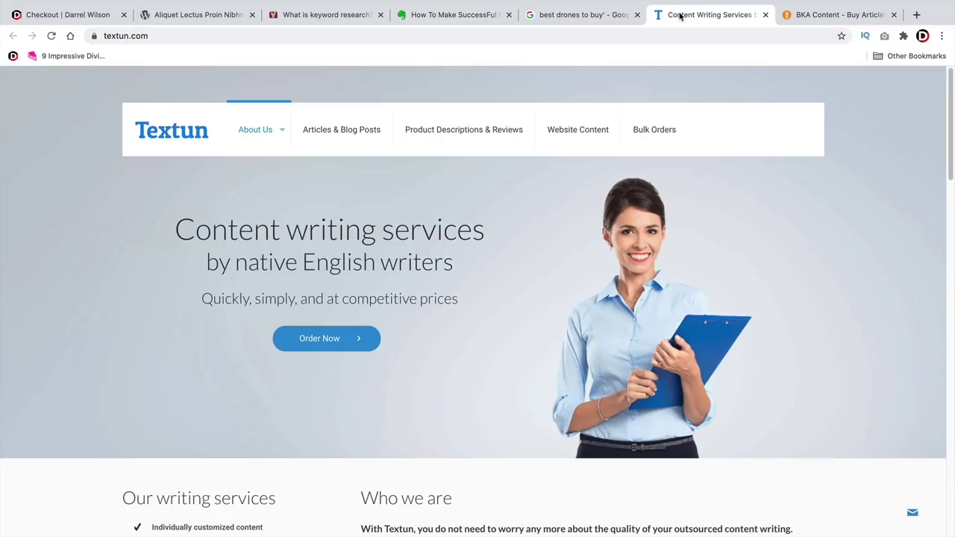
left_click(803, 20)
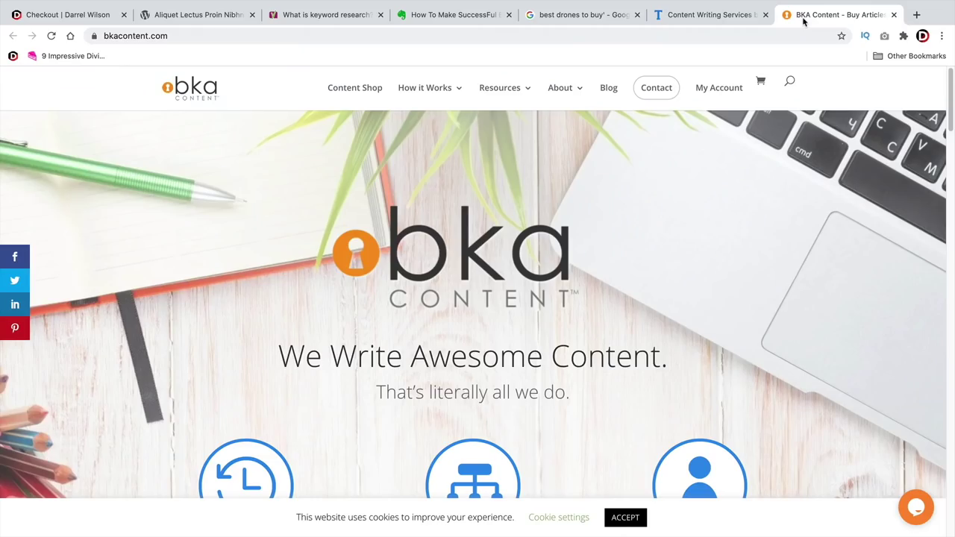
left_click(712, 26)
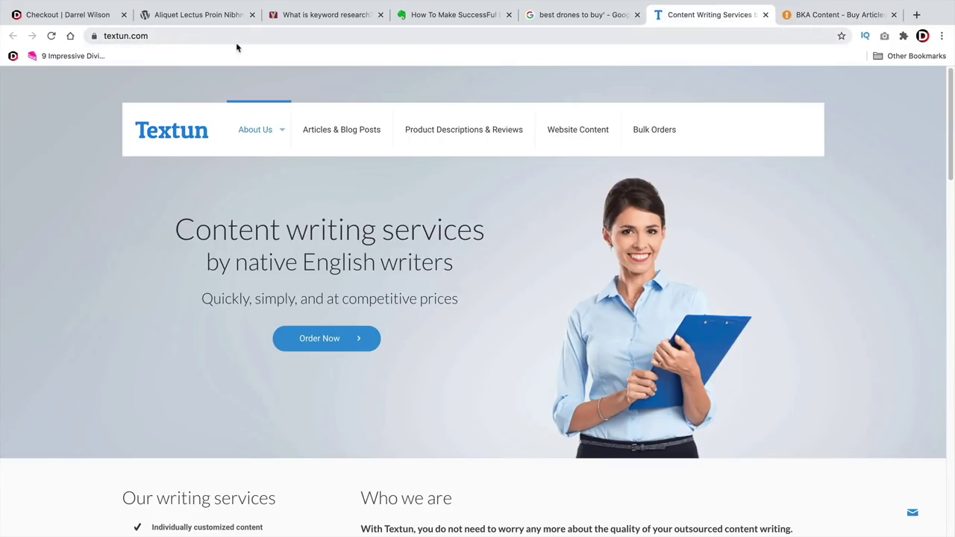
mouse_move(246, 150)
left_click(793, 21)
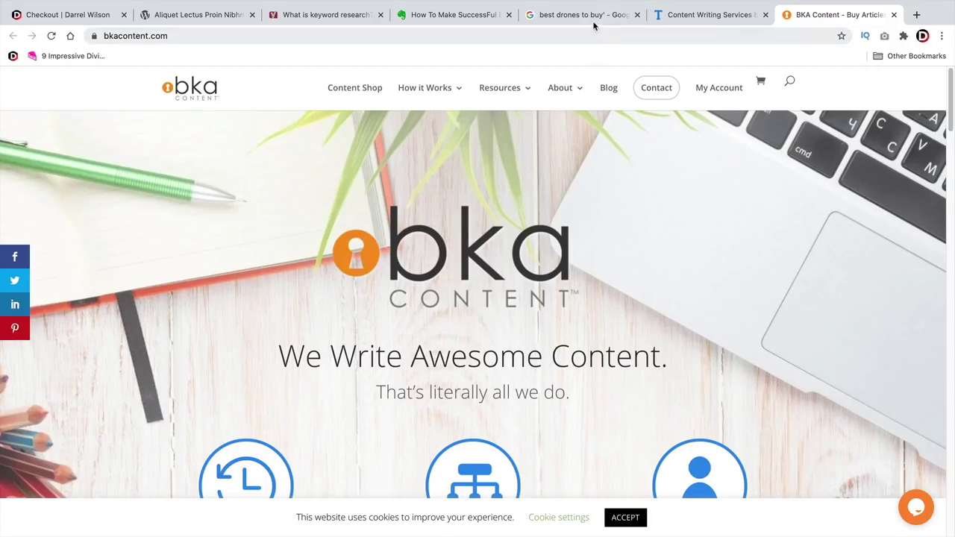
left_click(481, 13)
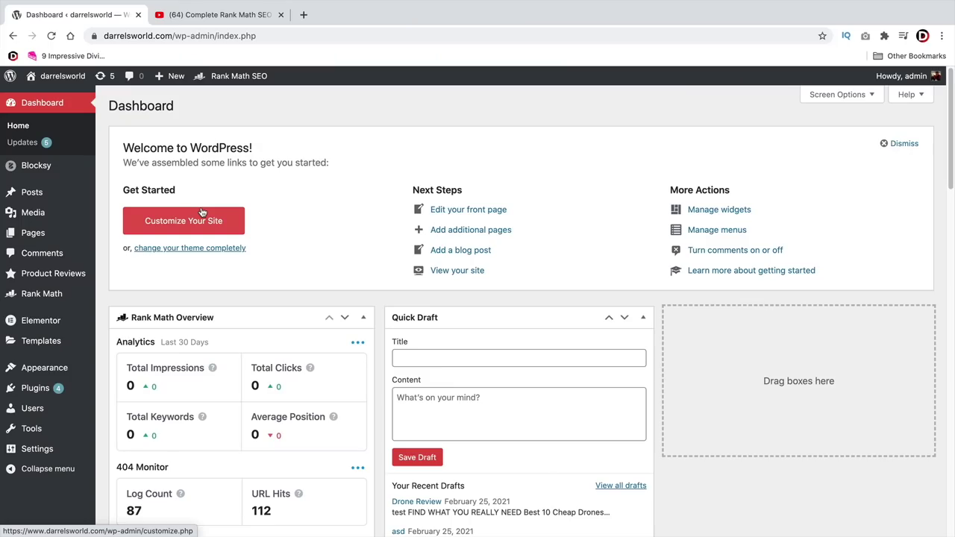
left_click(206, 17)
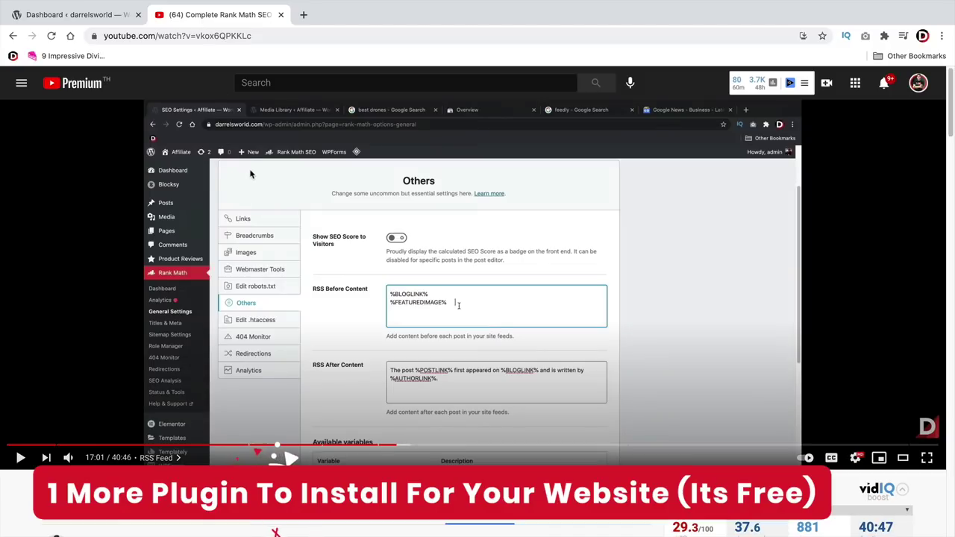
left_click(97, 17)
mouse_move(250, 81)
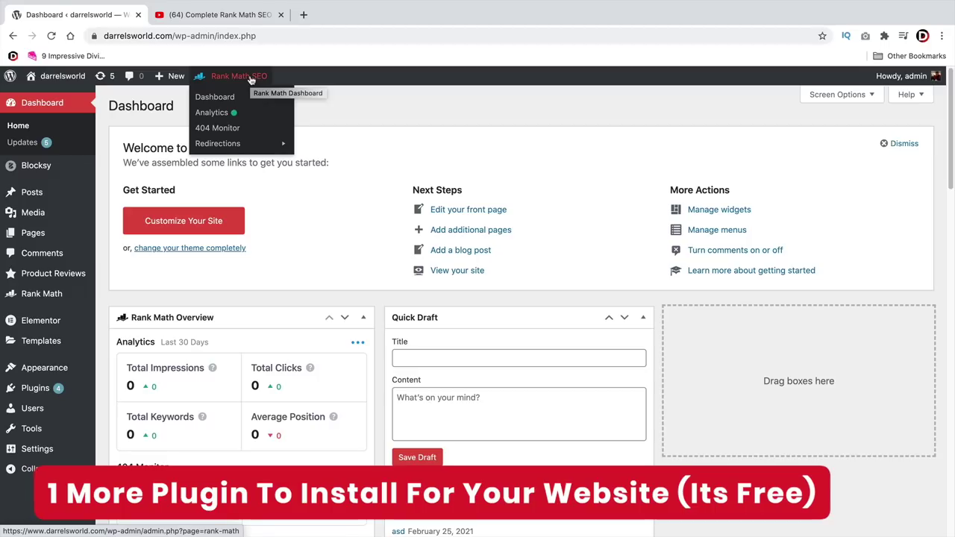
left_click(241, 18)
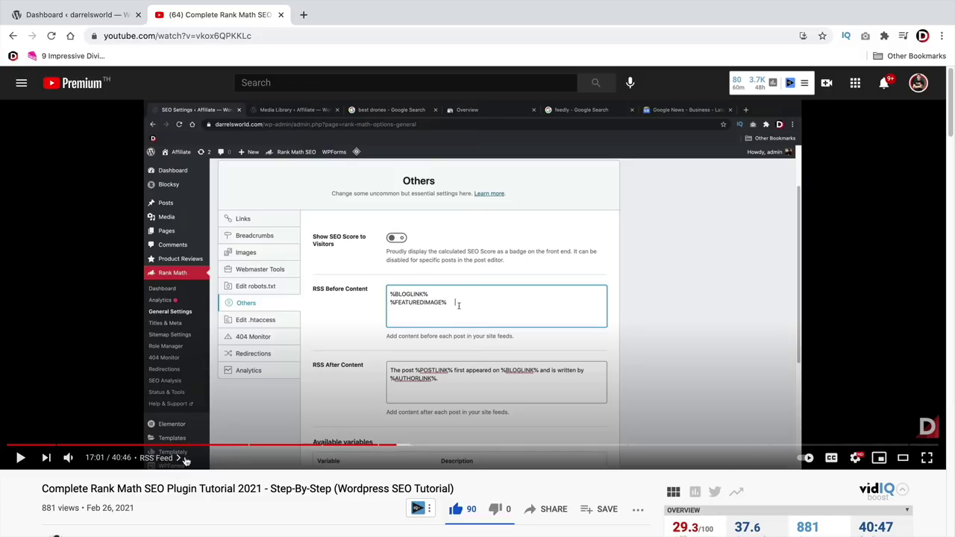
left_click(779, 446)
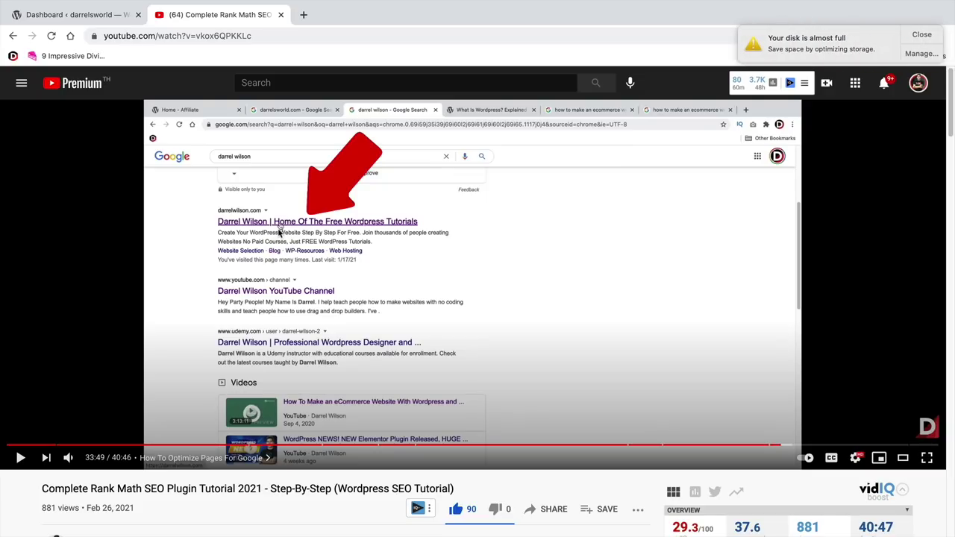
left_click(74, 14)
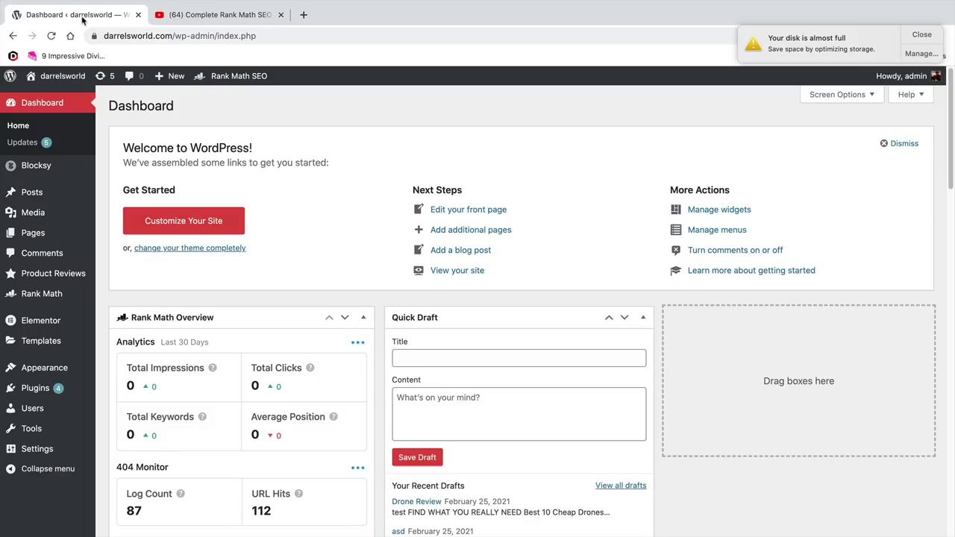
mouse_move(75, 388)
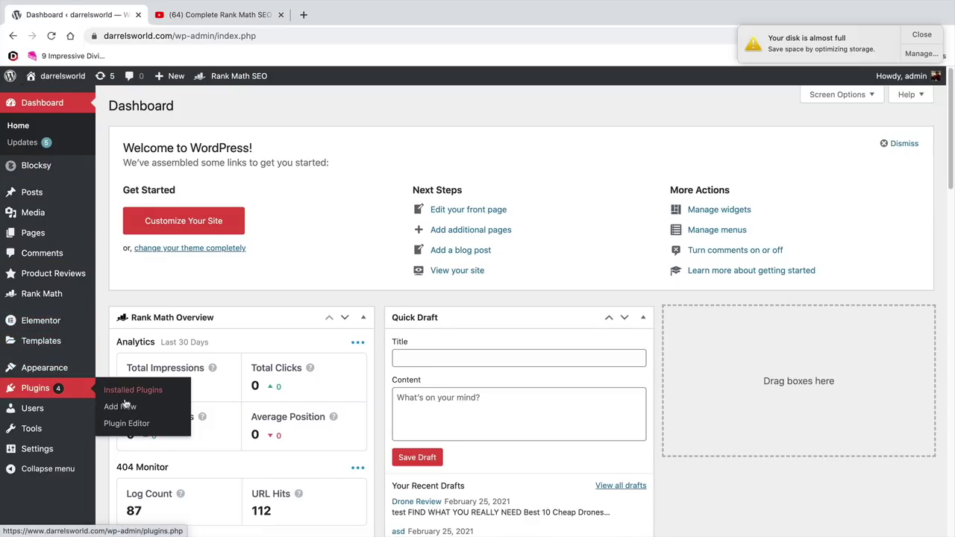
Search Plugins > Add New for 'ran' and update the Rank Math SEO plugin
left_click(127, 407)
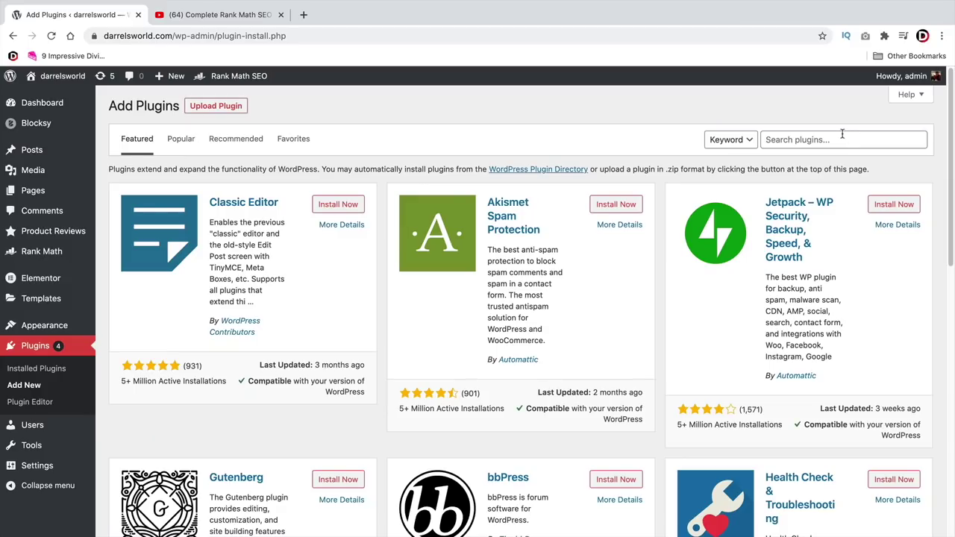
left_click(844, 136)
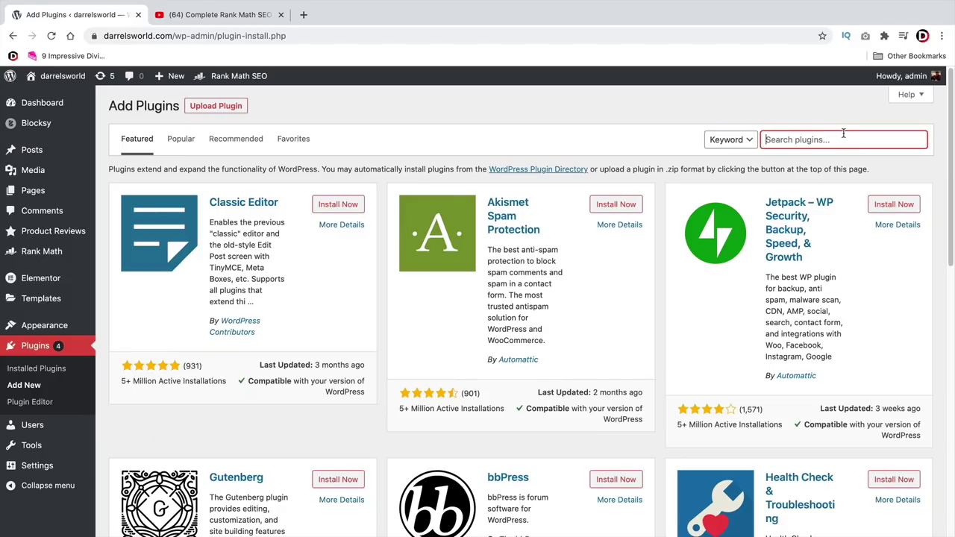
type("rank math")
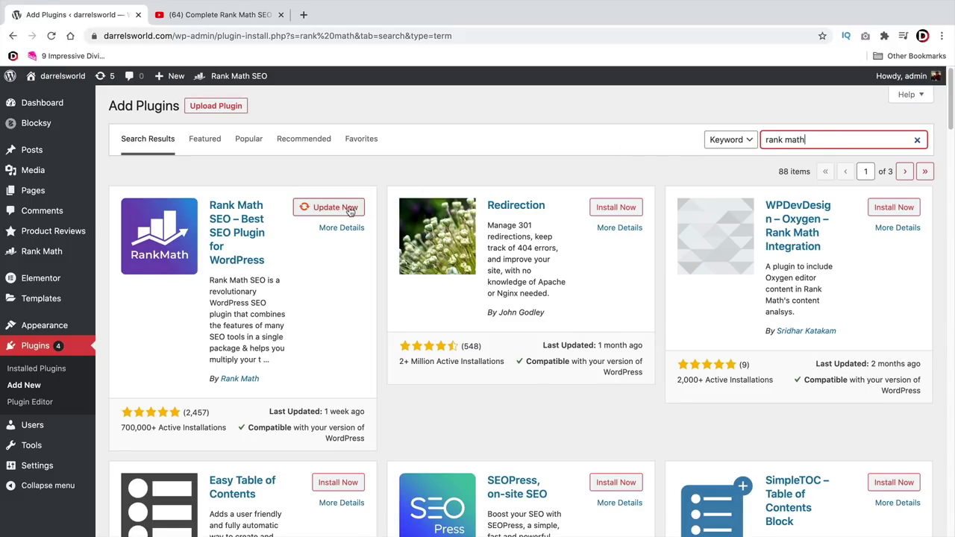
left_click(349, 210)
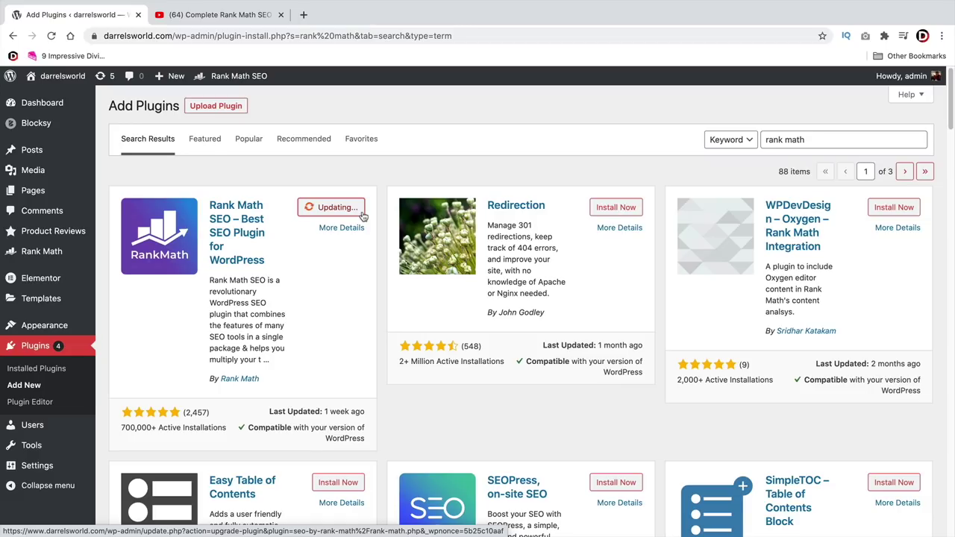
mouse_move(48, 252)
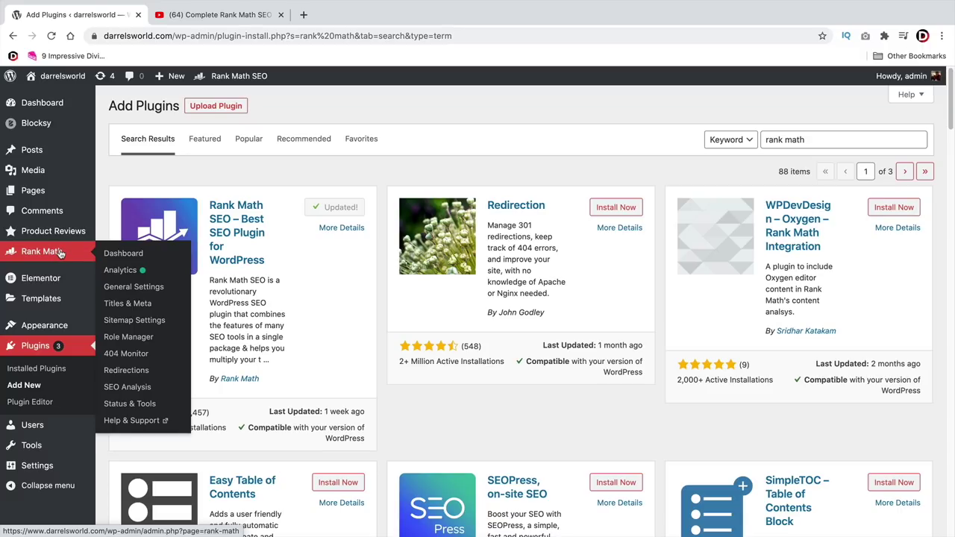
left_click(193, 23)
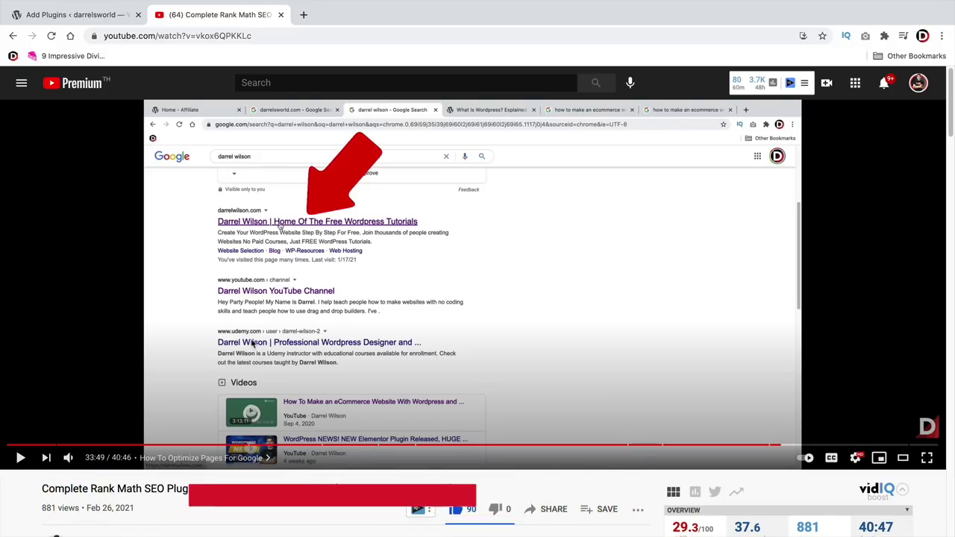
Rewind the Rank Math tutorial via 8:41 to the 6:30 Setup Wizard chapter
left_click_drag(146, 510, 89, 506)
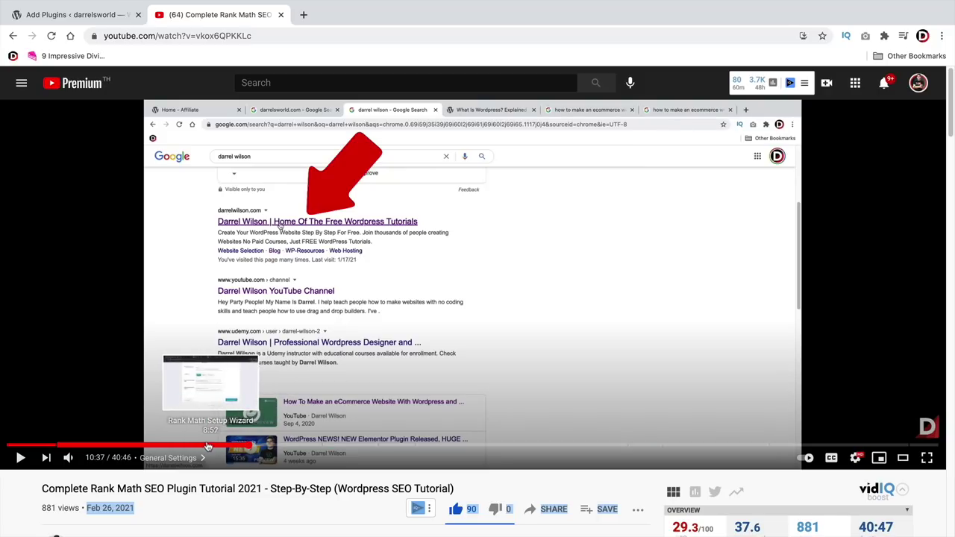
left_click(206, 446)
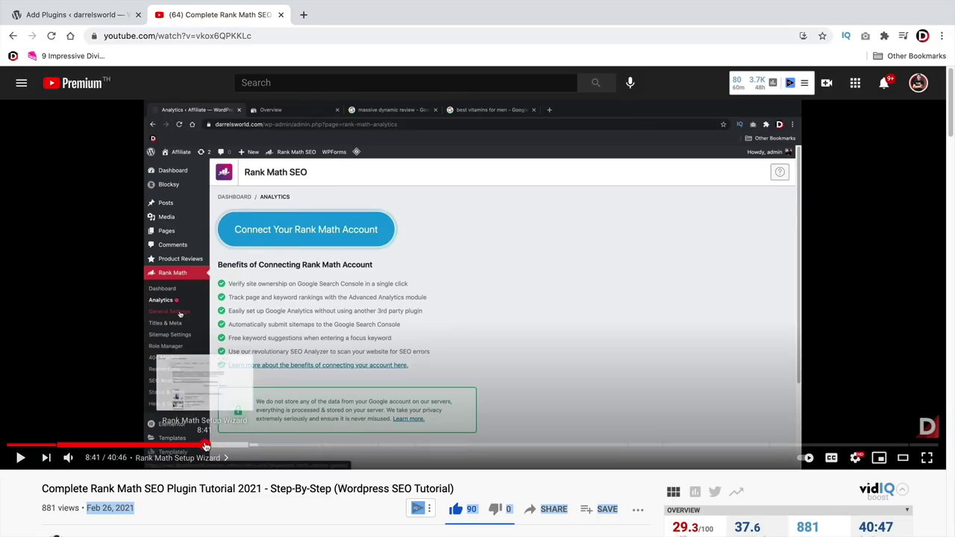
left_click(156, 446)
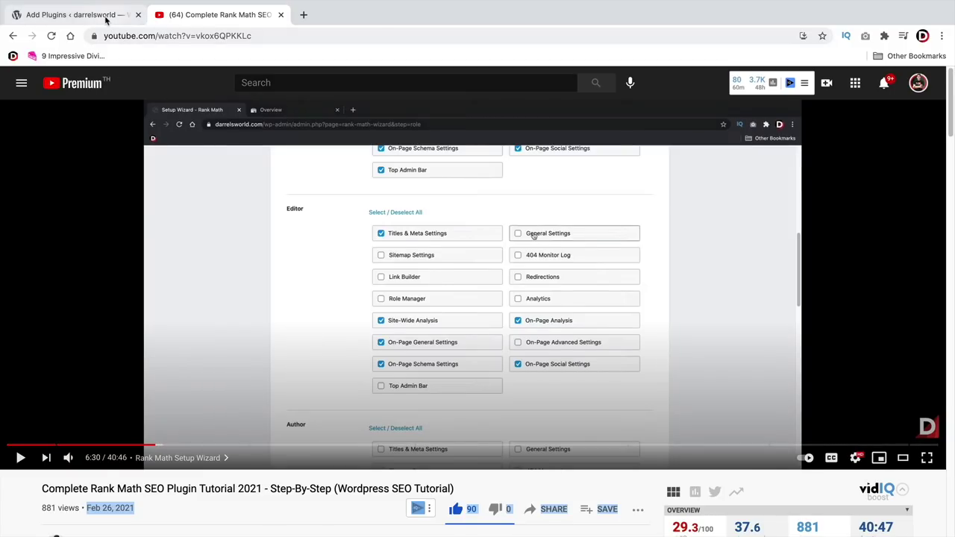
left_click(131, 15)
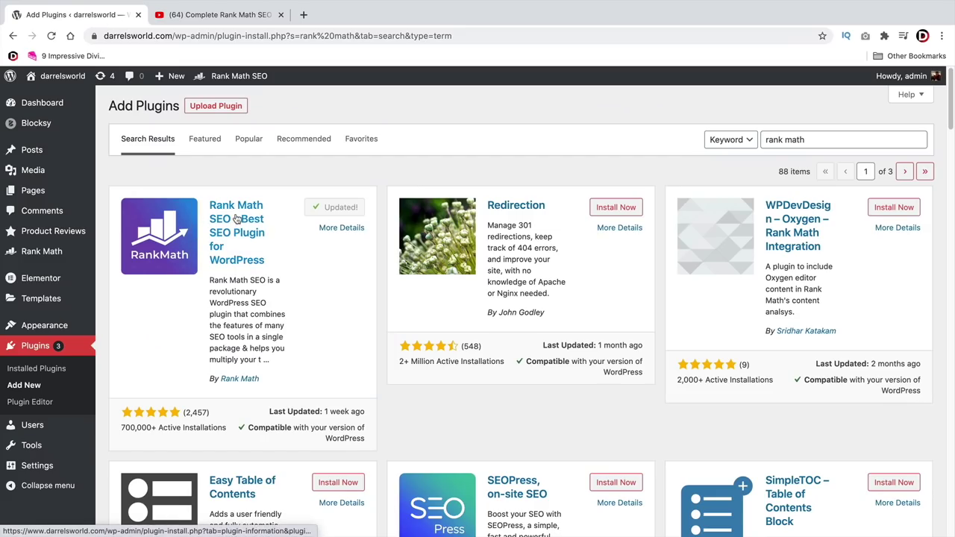
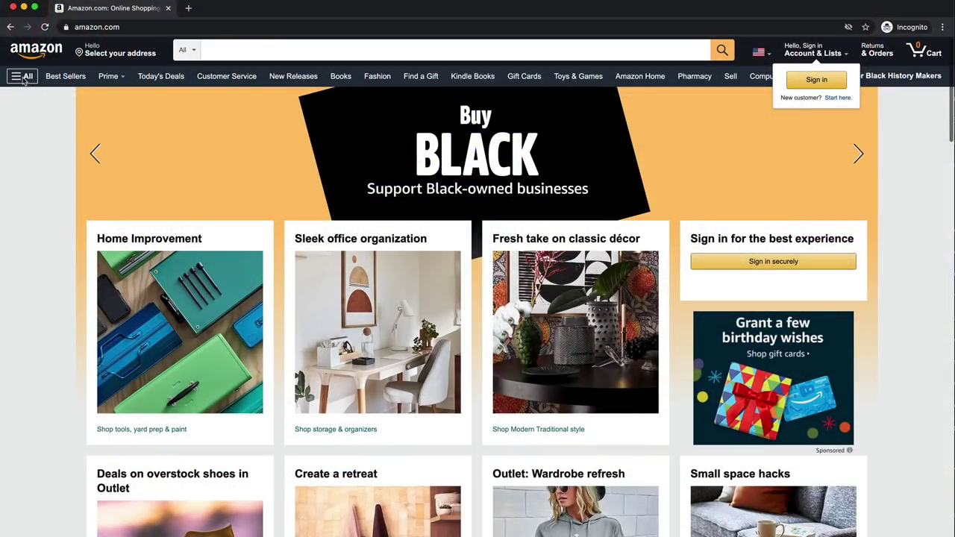
Open Amazon's full department list from the All menu and scroll through it
left_click(25, 78)
scroll(97, 172, "down", 5)
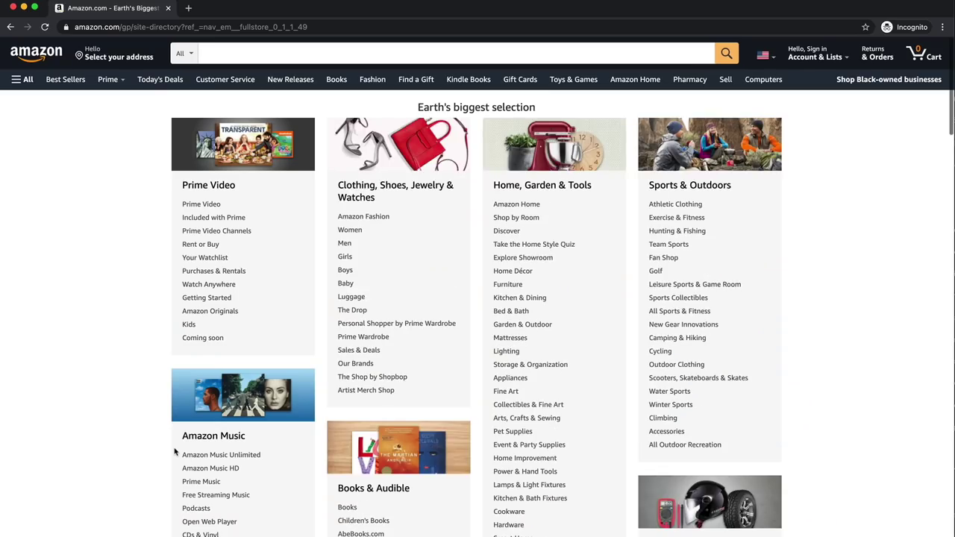
Browse the Power & Hand Tools listings, then return to the full store directory
scroll(562, 345, "down", 1)
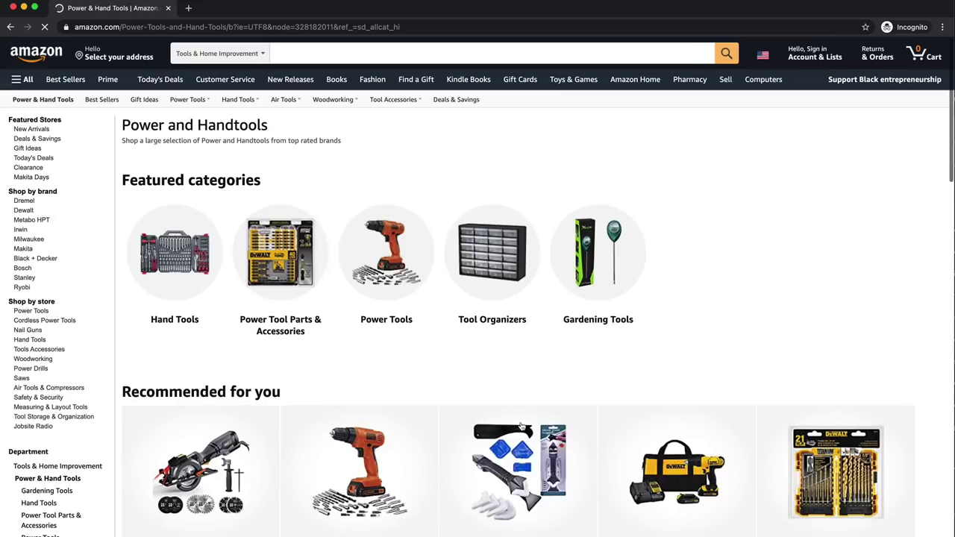
scroll(550, 336, "down", 1)
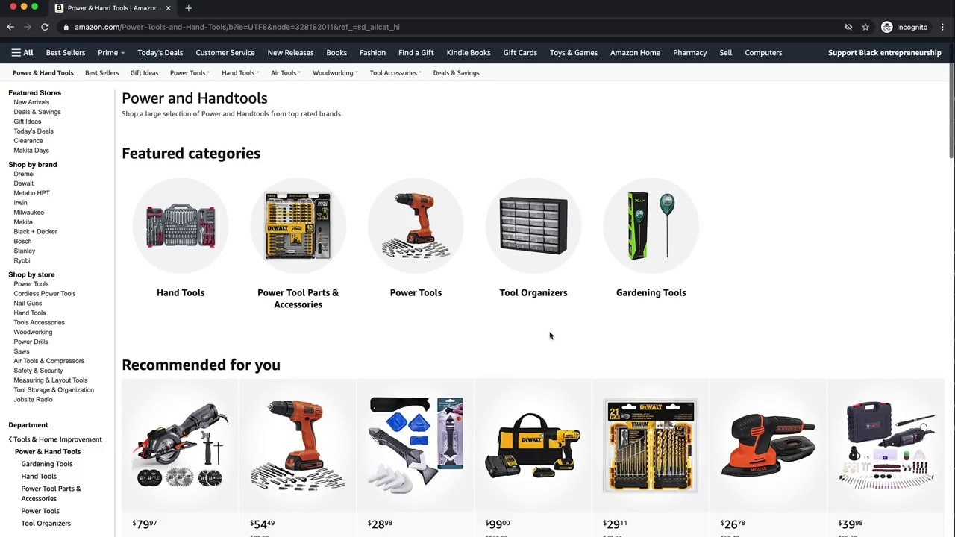
scroll(550, 336, "down", 5)
scroll(537, 331, "up", 6)
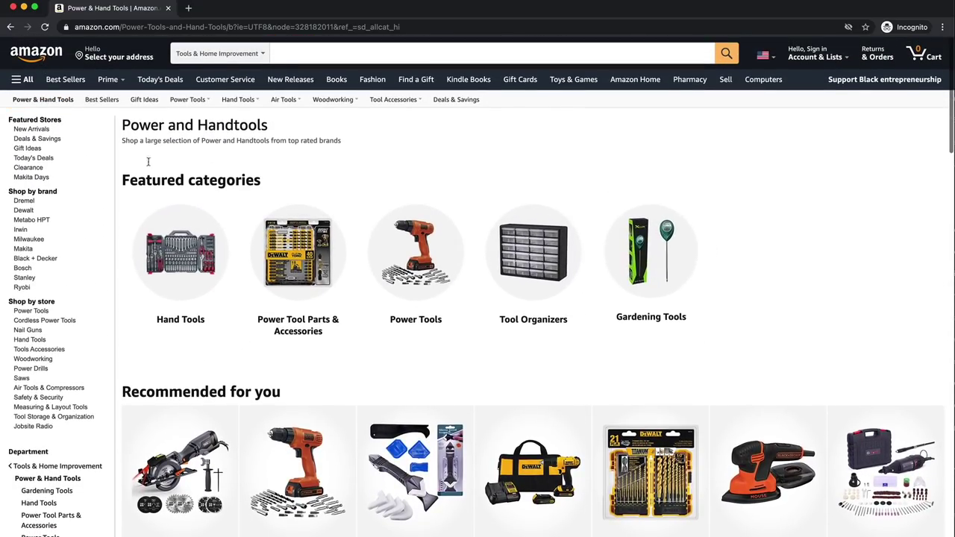
left_click(11, 27)
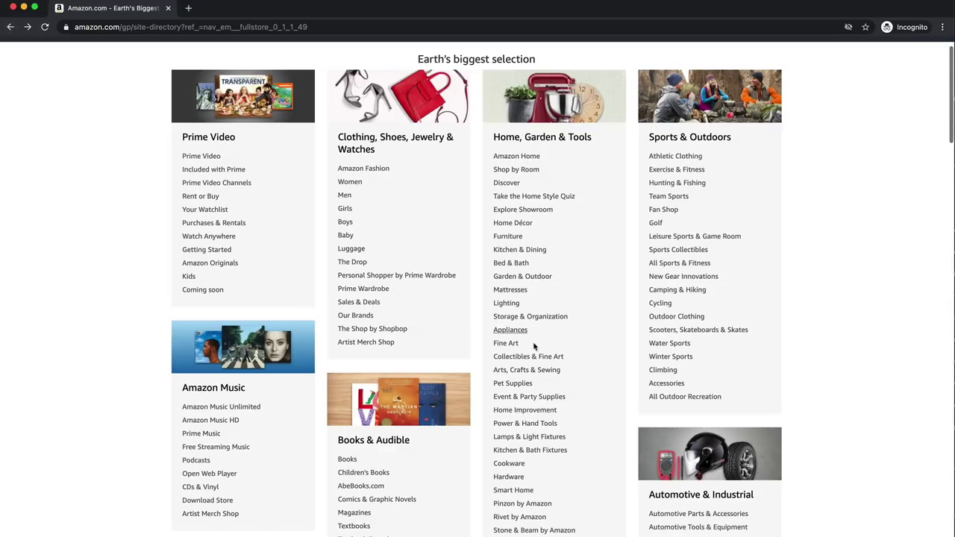
Open the Tools and Home Improvement department and scroll through its products
left_click(525, 410)
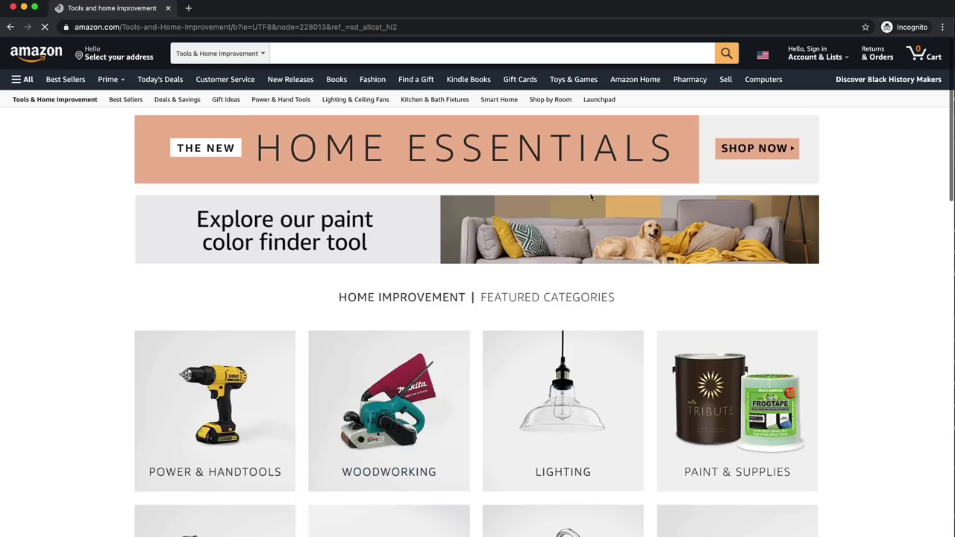
scroll(518, 224, "down", 4)
scroll(519, 196, "down", 5)
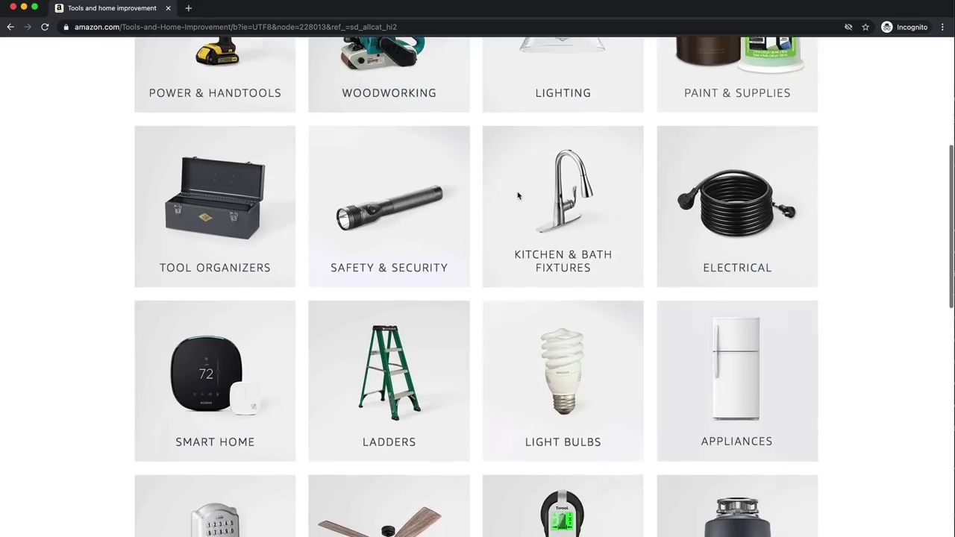
scroll(518, 195, "down", 5)
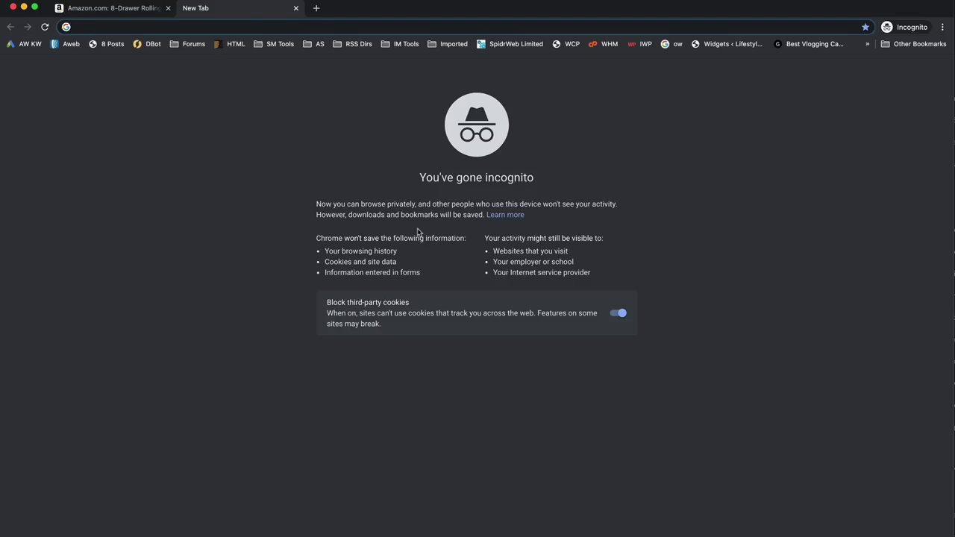
Search Google for 'tool chest' and dismiss the location permission prompt
type("goo")
key("Return")
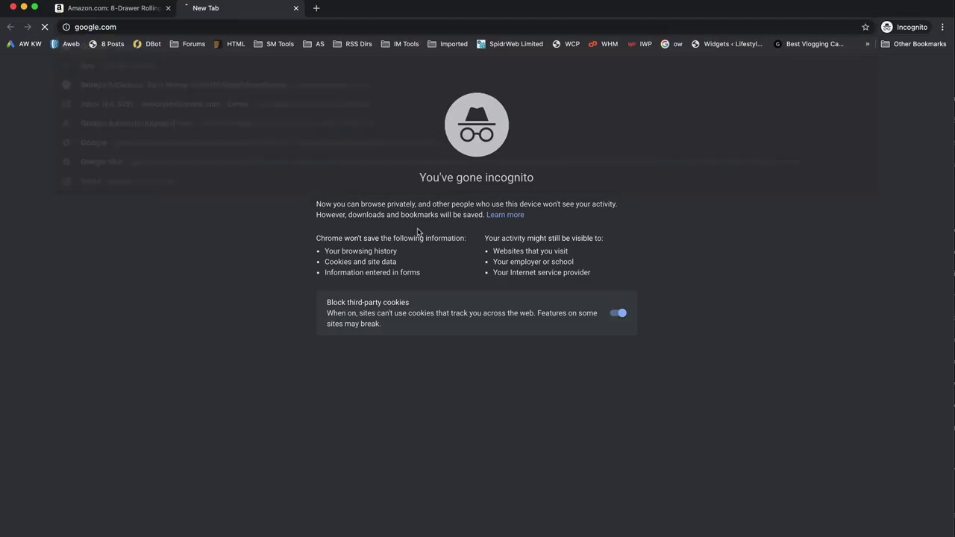
type("tool chest")
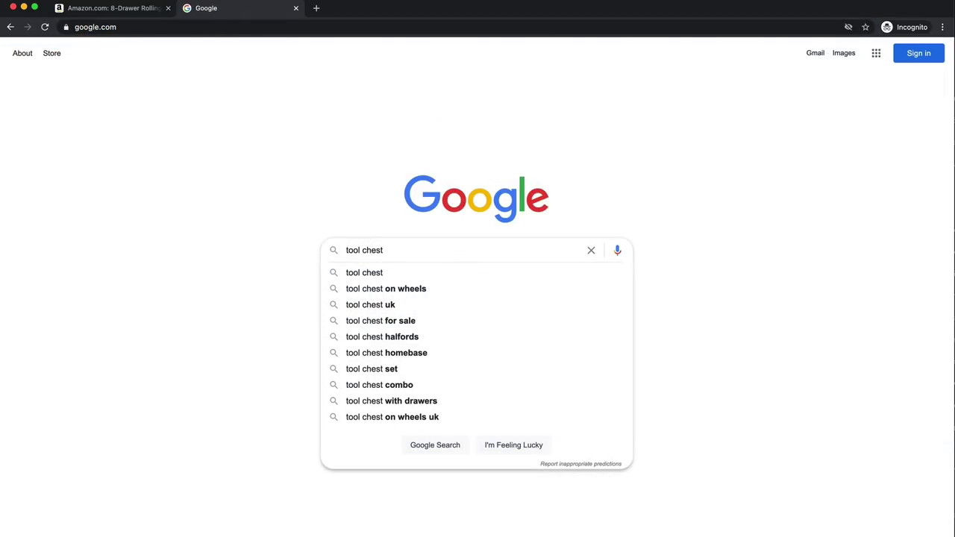
key("Return")
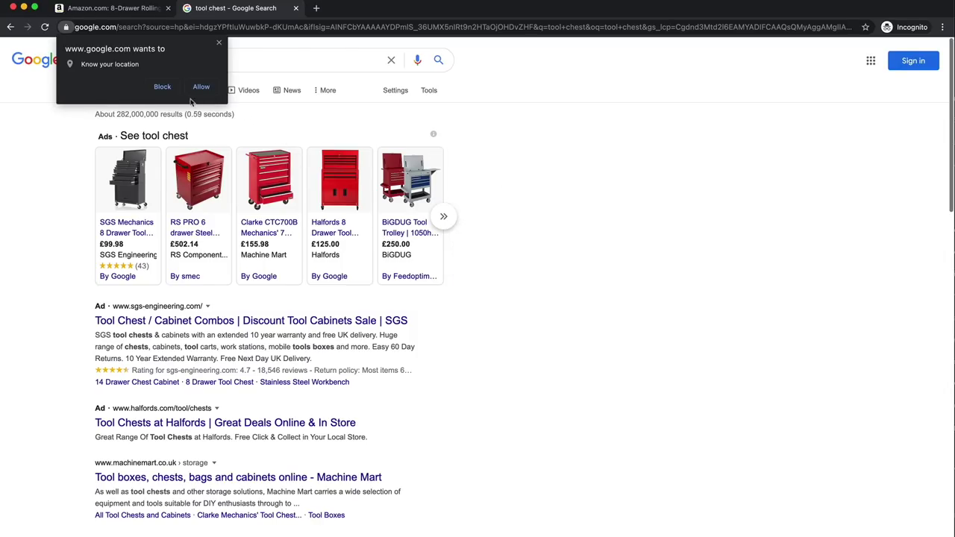
left_click(166, 90)
Refine the search to the 'tool chest with workbench' suggestion
left_click(176, 65)
type("with")
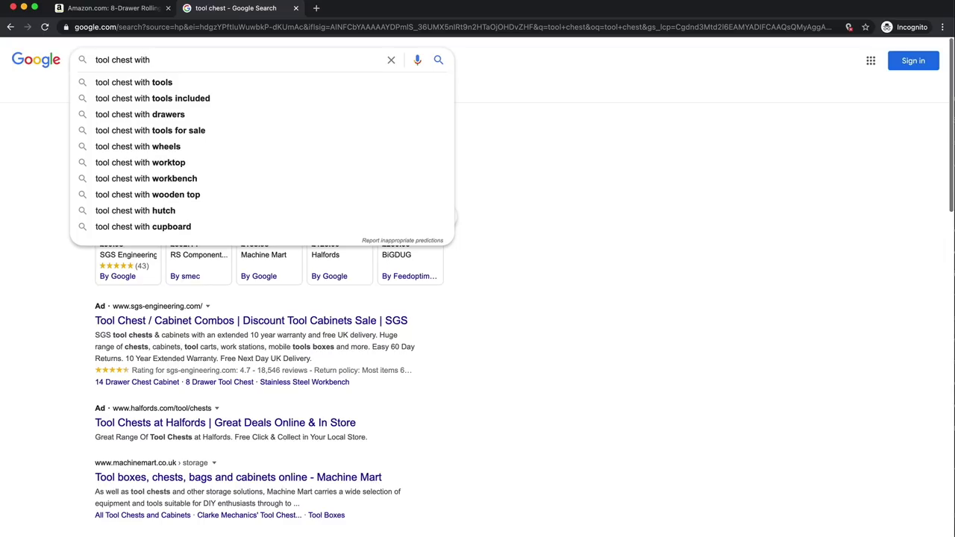
key("Down")
key("Down")
key("Down")
key("Down")
key("Down")
key("Down")
key("Down")
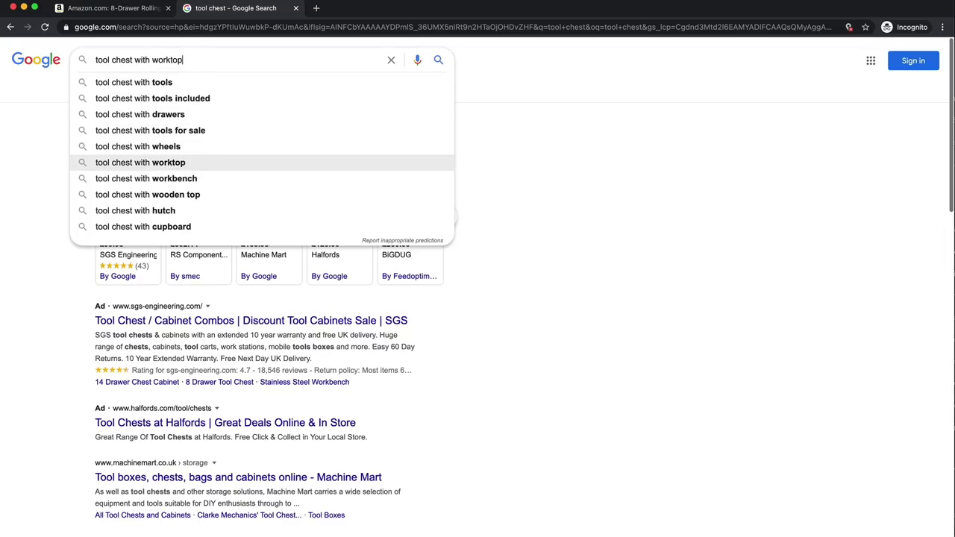
key("Return")
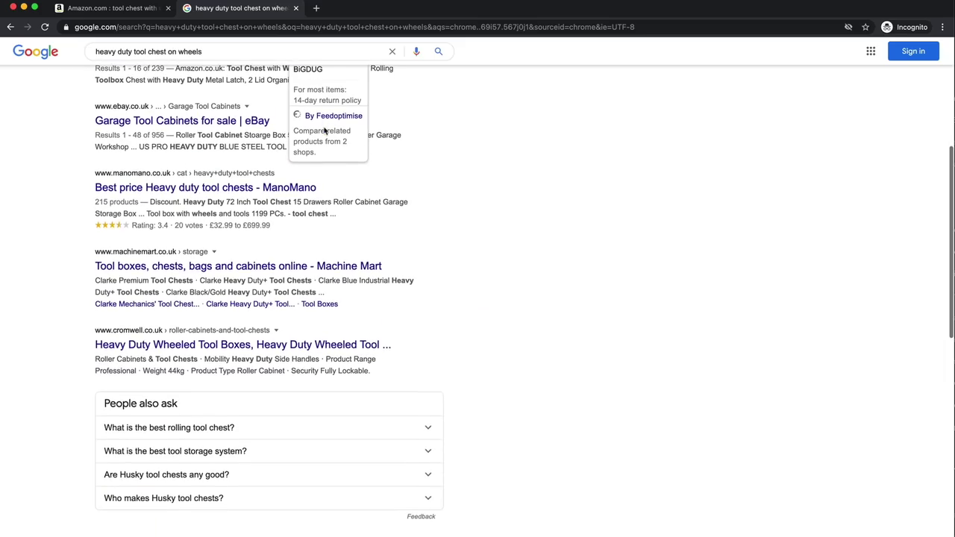
Expand and read the 'What is the best rolling tool chest?' answer
scroll(384, 126, "down", 1)
left_click(309, 398)
scroll(309, 401, "down", 2)
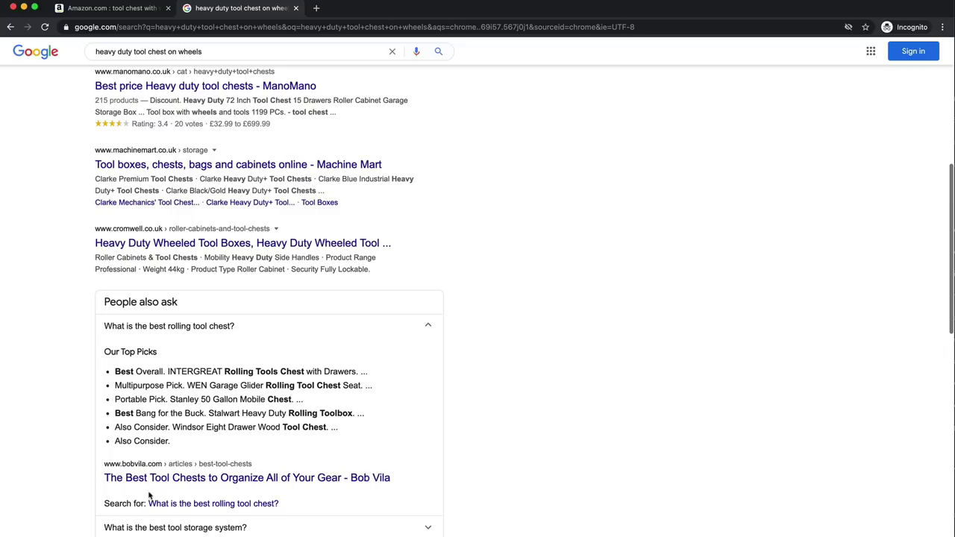
scroll(185, 495, "down", 3)
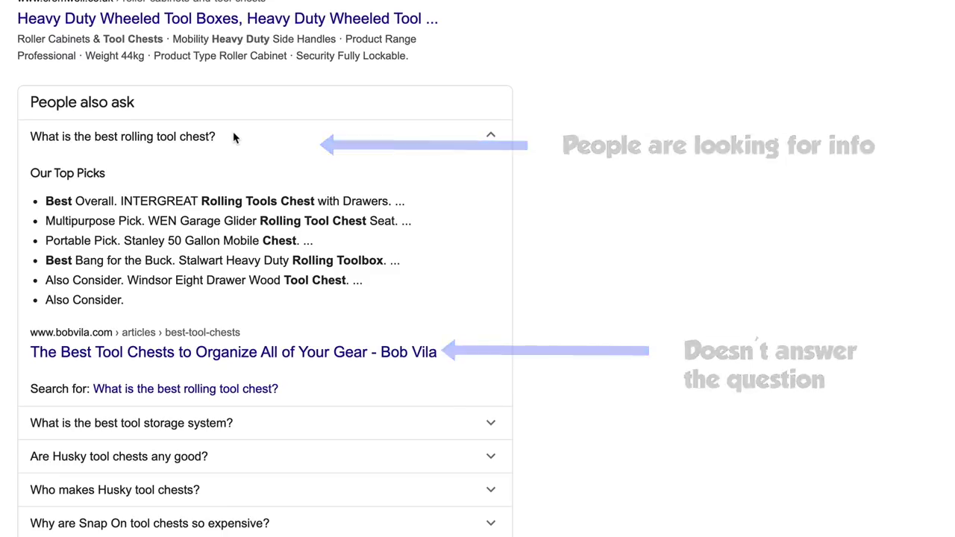
left_click_drag(233, 137, 30, 141)
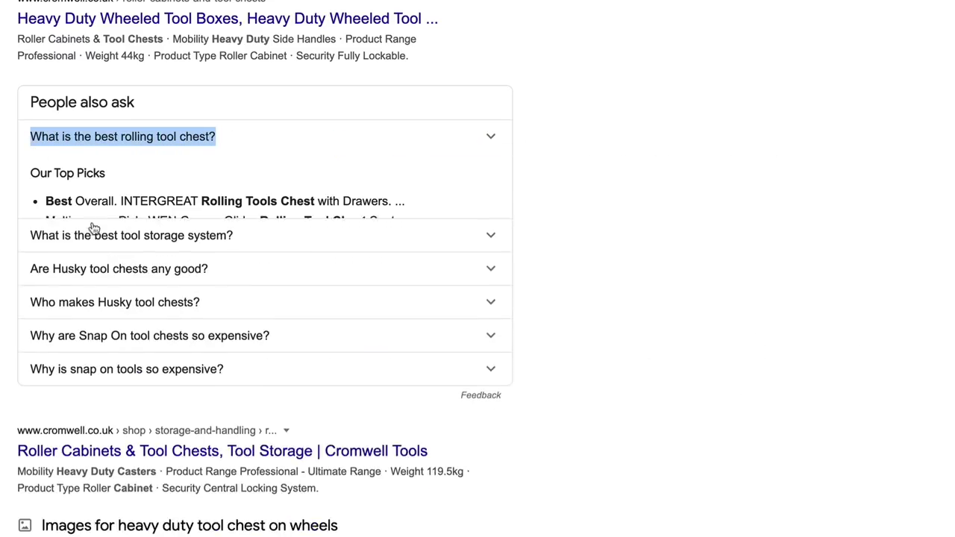
left_click(224, 136)
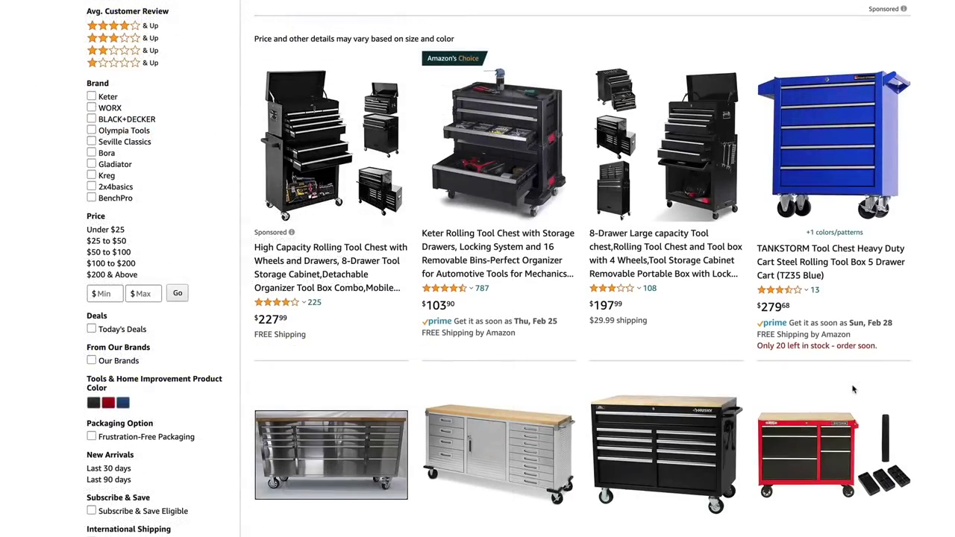
Open the Home Depot tool chests result and follow its footer link to the Affiliate Program
scroll(685, 366, "down", 3)
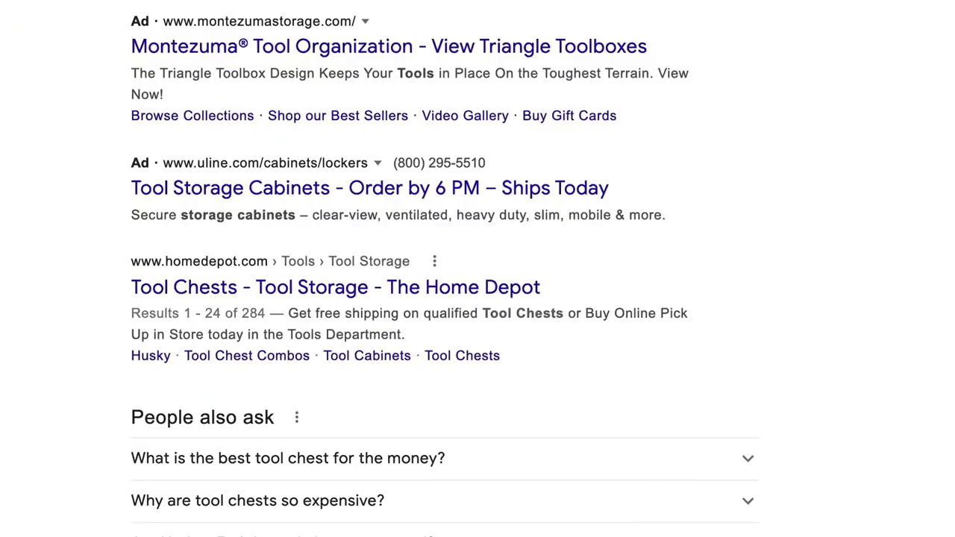
left_click(522, 273)
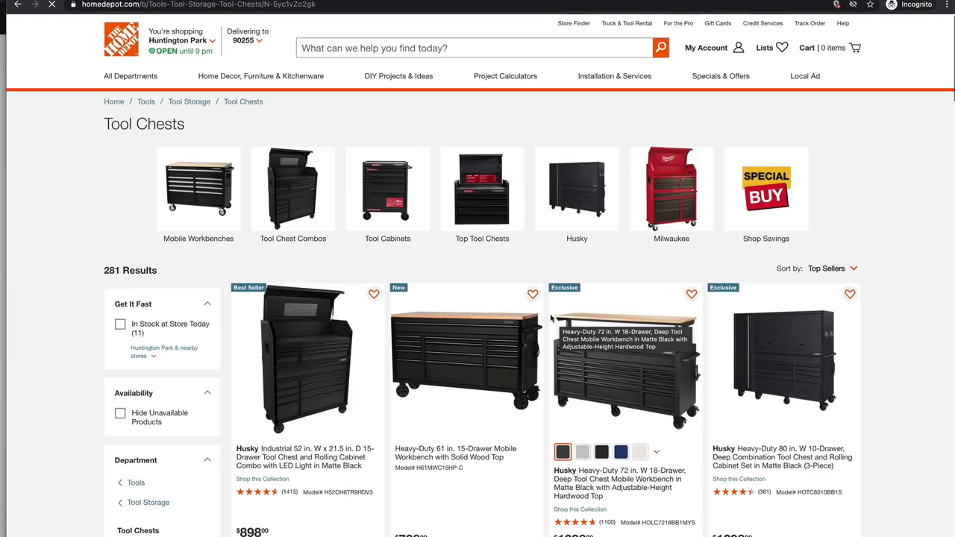
scroll(547, 317, "down", 7)
scroll(547, 317, "down", 20)
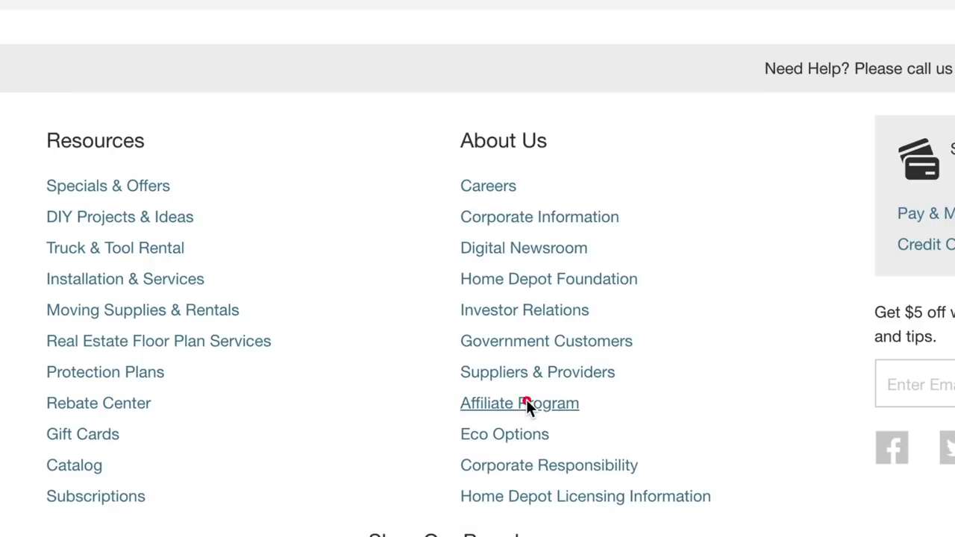
left_click(526, 401)
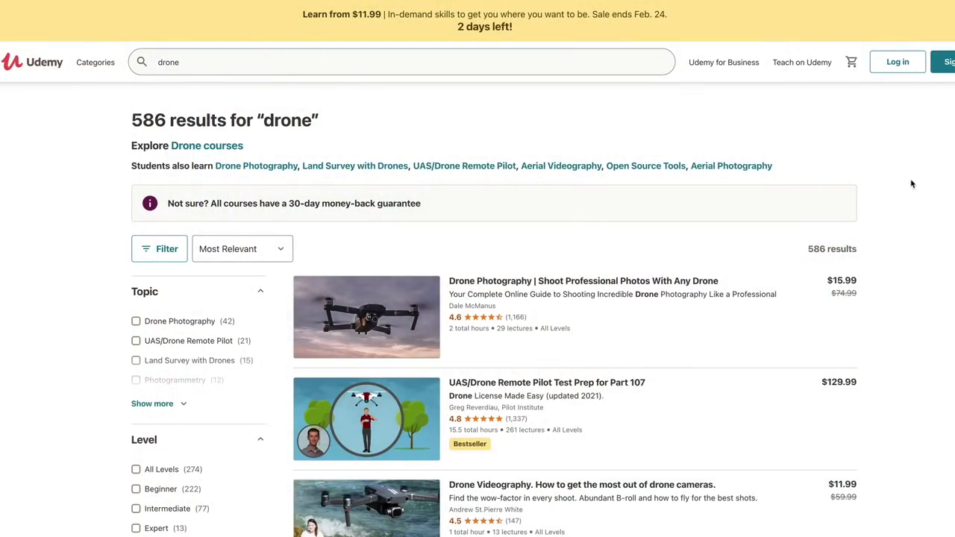
Scroll through the 586 Udemy drone courses down to the footer's Affiliate link
scroll(920, 177, "down", 20)
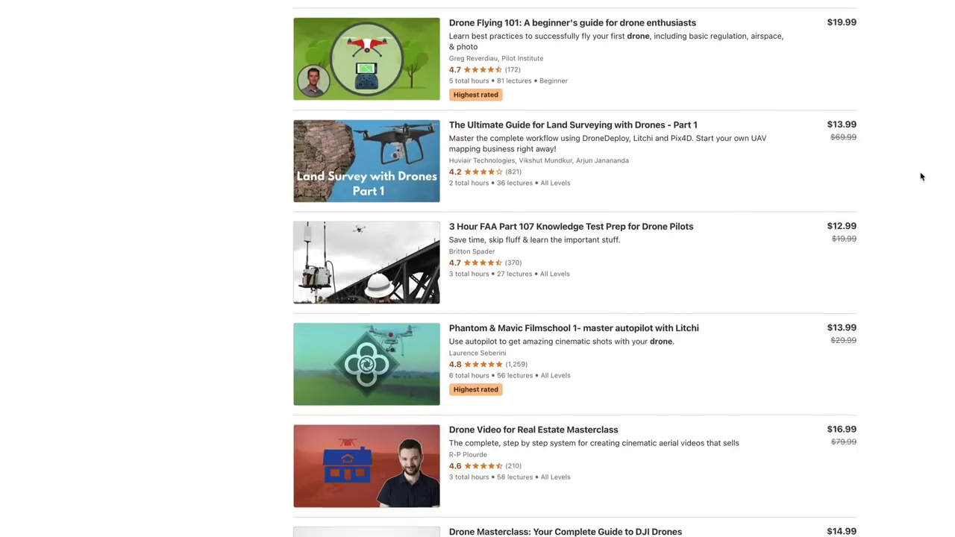
scroll(921, 177, "down", 5)
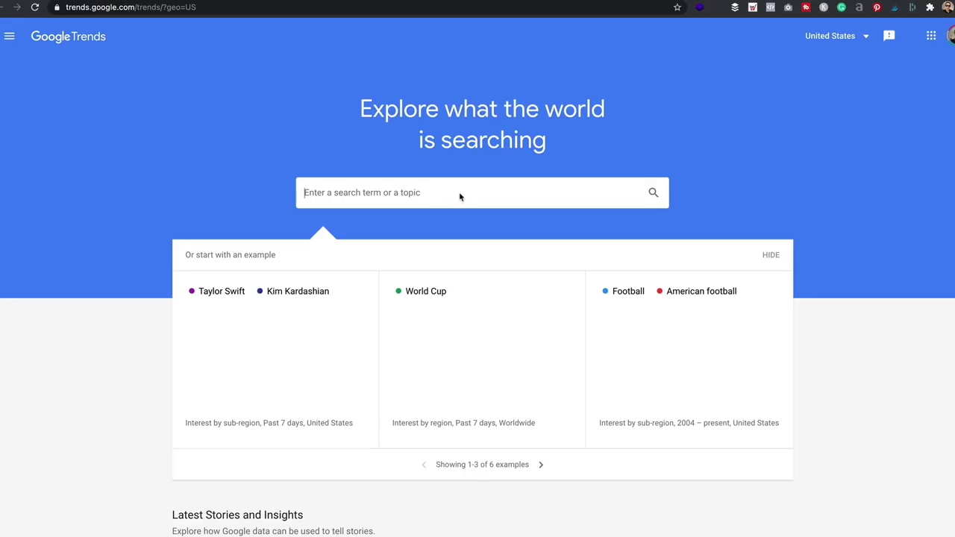
Search Google Trends for 'drones' and compare it with 'roof box'
type("drones")
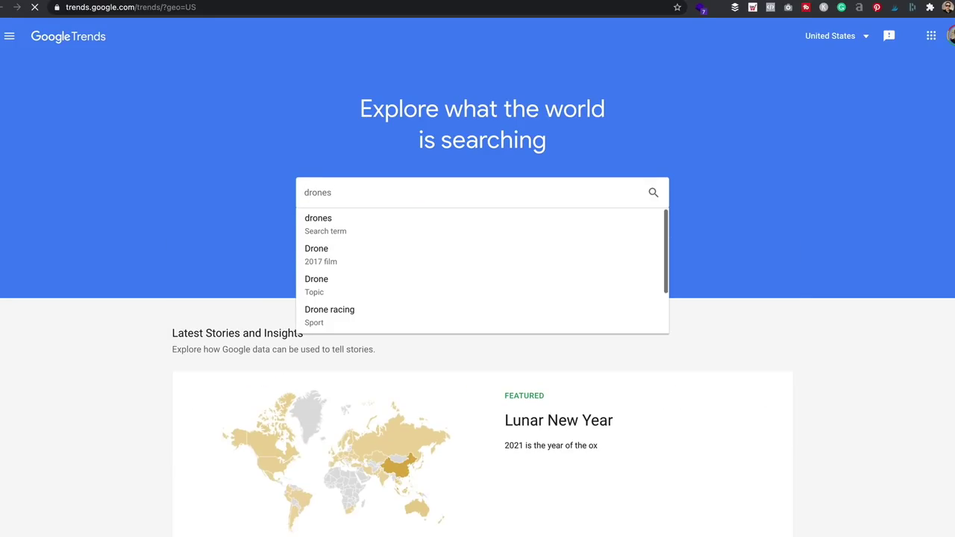
key("Return")
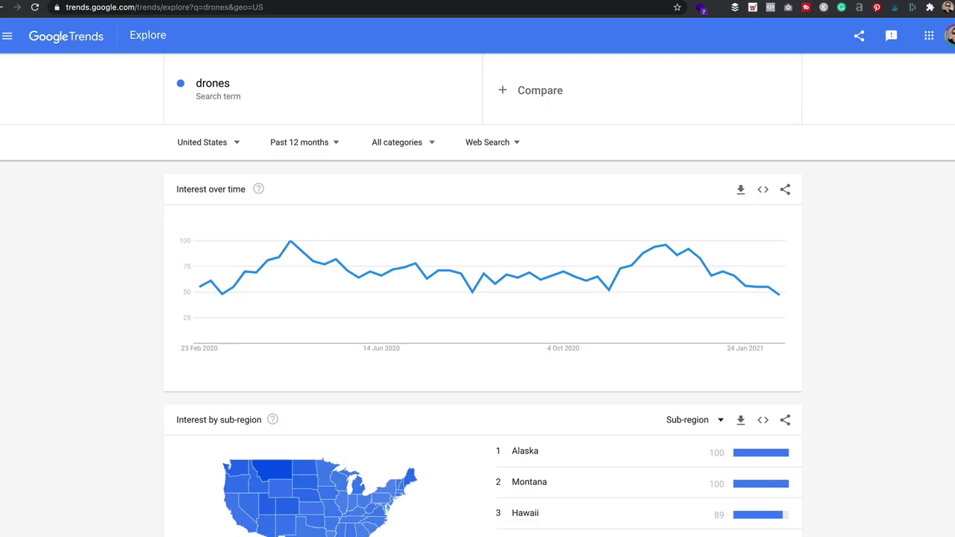
left_click(582, 93)
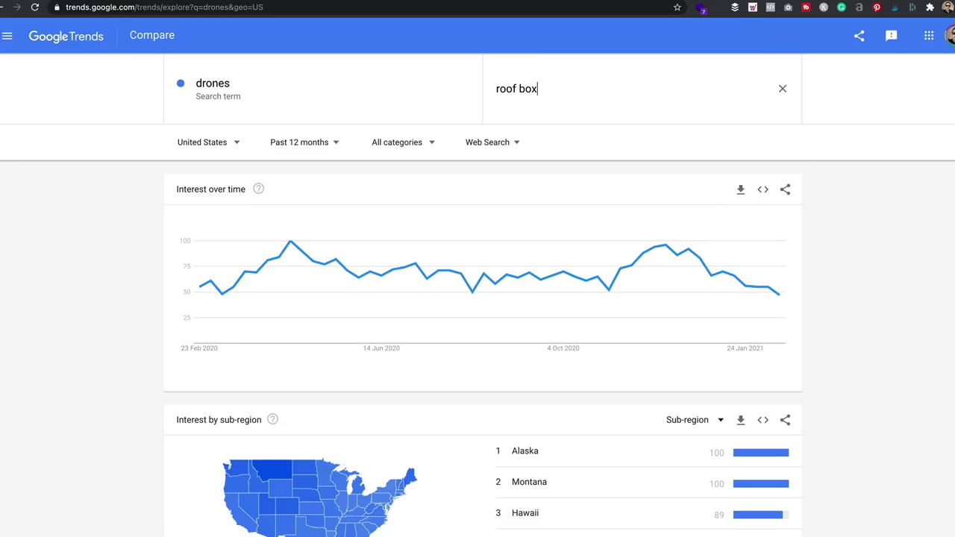
key("Return")
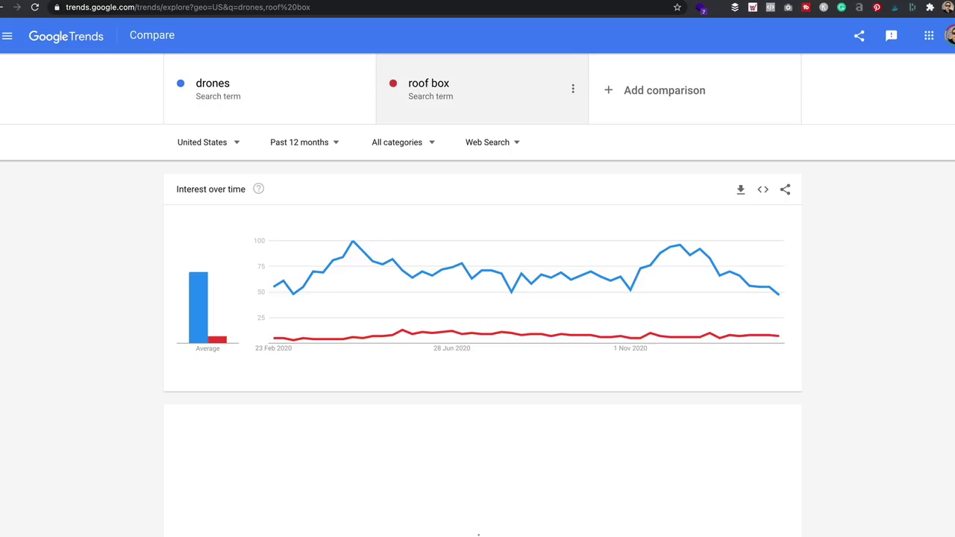
Add 'christmas' as a third comparison term on the trends chart
left_click(694, 93)
type("chir")
key("BackSpace")
key("BackSpace")
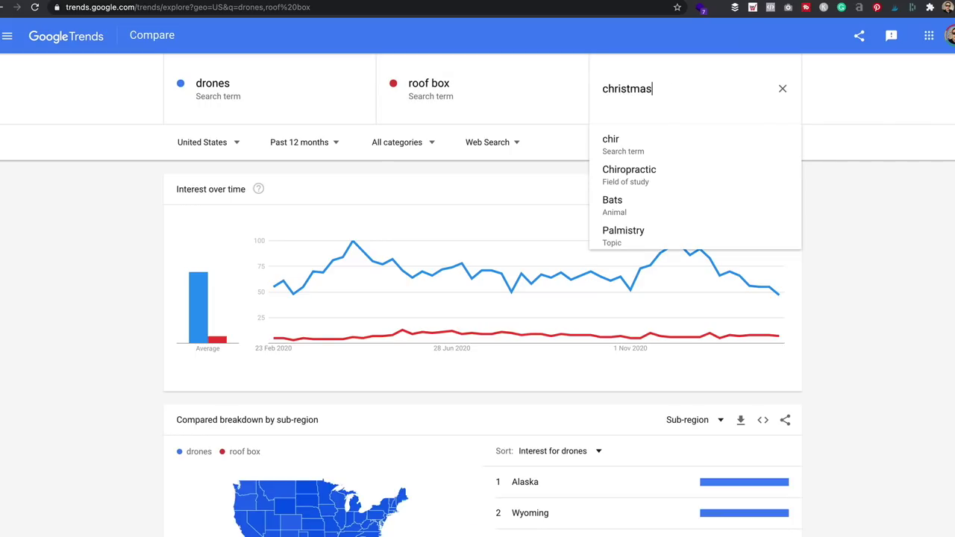
key("Return")
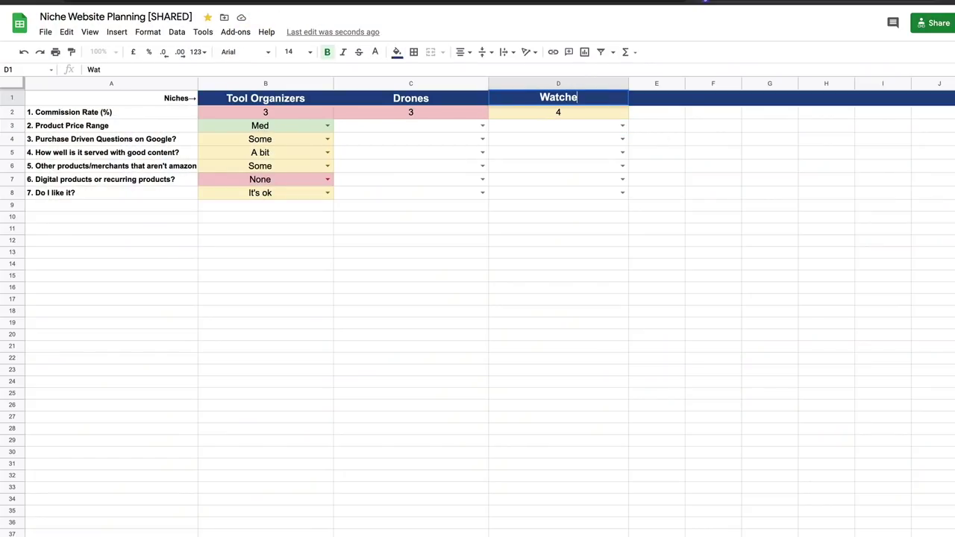
Commit the Watches heading and set the price range to Med for both Drones and Watches
key("Return")
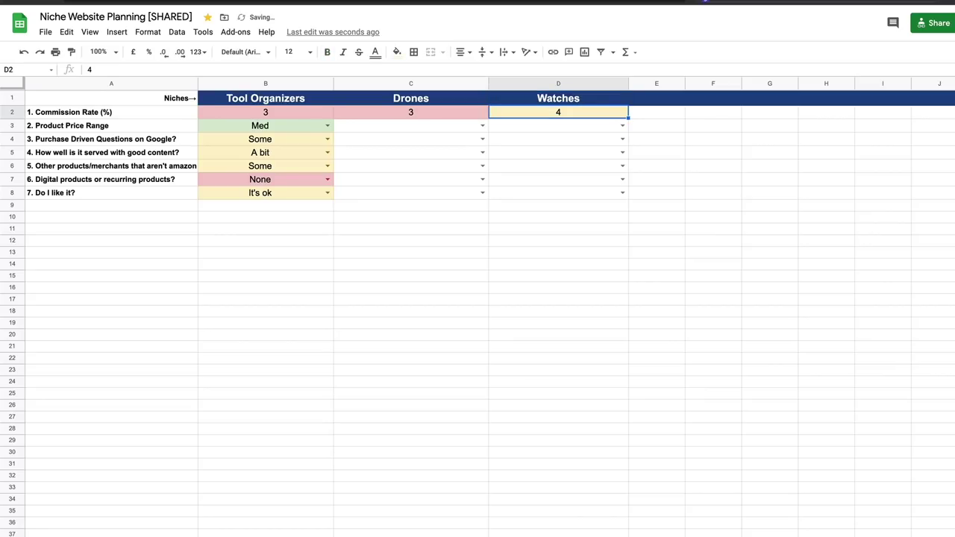
left_click(483, 126)
left_click(435, 154)
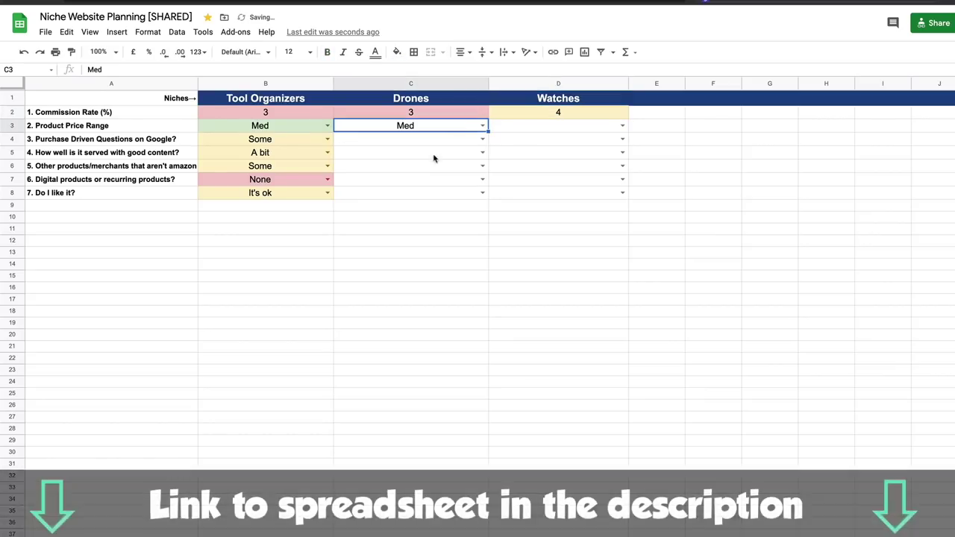
left_click(622, 125)
left_click(572, 172)
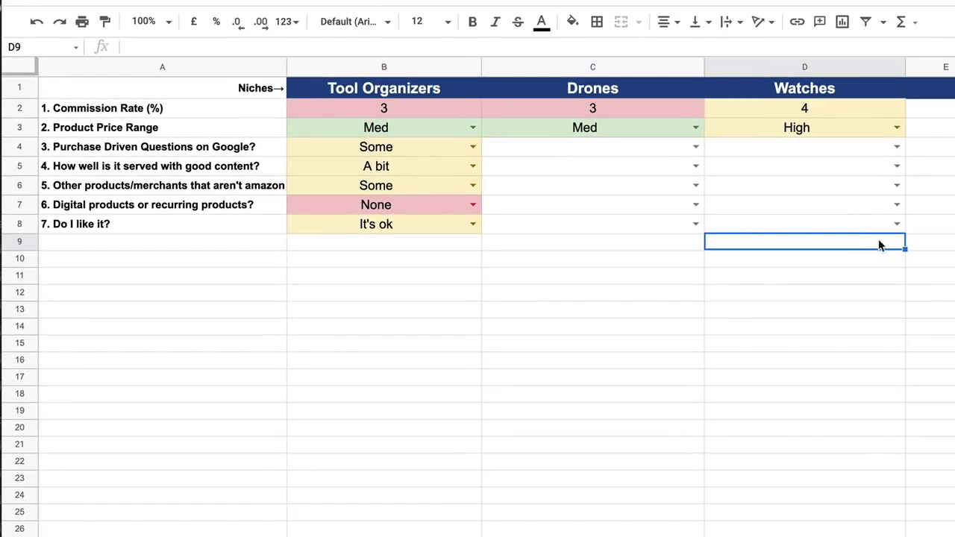
left_click(896, 127)
left_click(816, 167)
Rate purchase questions as Some for Drones and Not Many for Watches
left_click(695, 146)
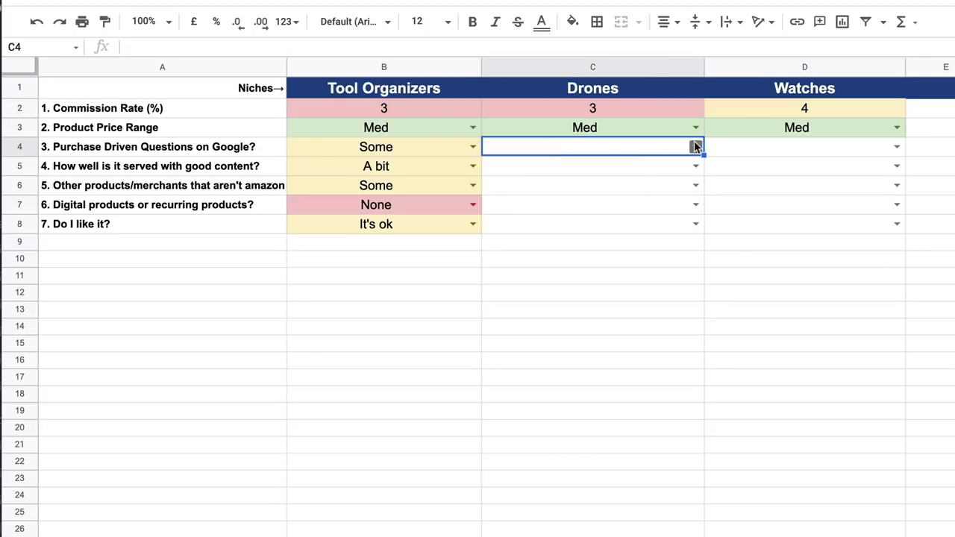
left_click(695, 146)
left_click(657, 187)
left_click(788, 153)
left_click(849, 147)
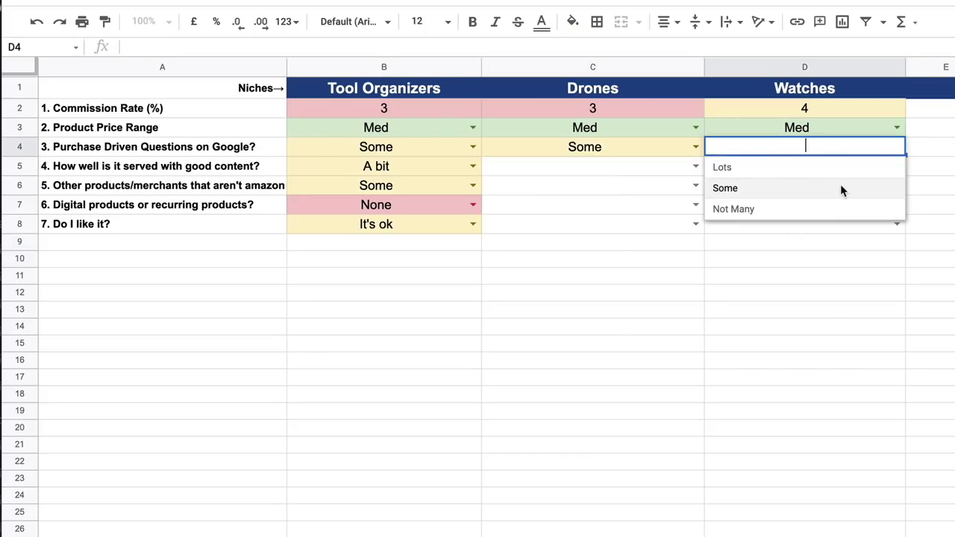
left_click(733, 209)
Score Drones: content coverage Not at all, other merchants Yes, digital products Some, liked Yes!
left_click(695, 165)
left_click(621, 224)
left_click(682, 186)
left_click(651, 209)
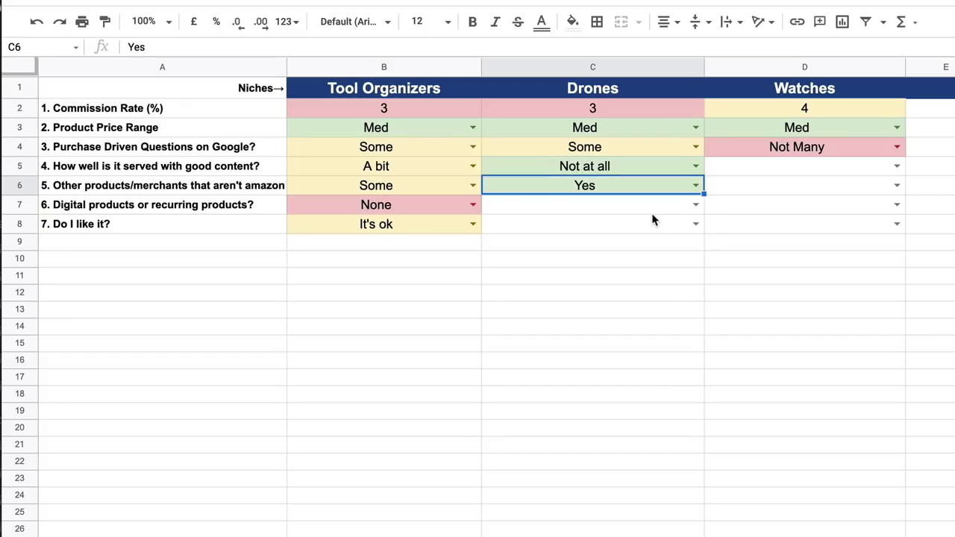
left_click(696, 204)
left_click(599, 246)
left_click(696, 224)
left_click(515, 243)
Score Watches: content coverage Not at all, other merchants Some, digital products None, liked No
left_click(897, 168)
left_click(897, 167)
left_click(796, 226)
left_click(897, 186)
left_click(728, 227)
left_click(897, 205)
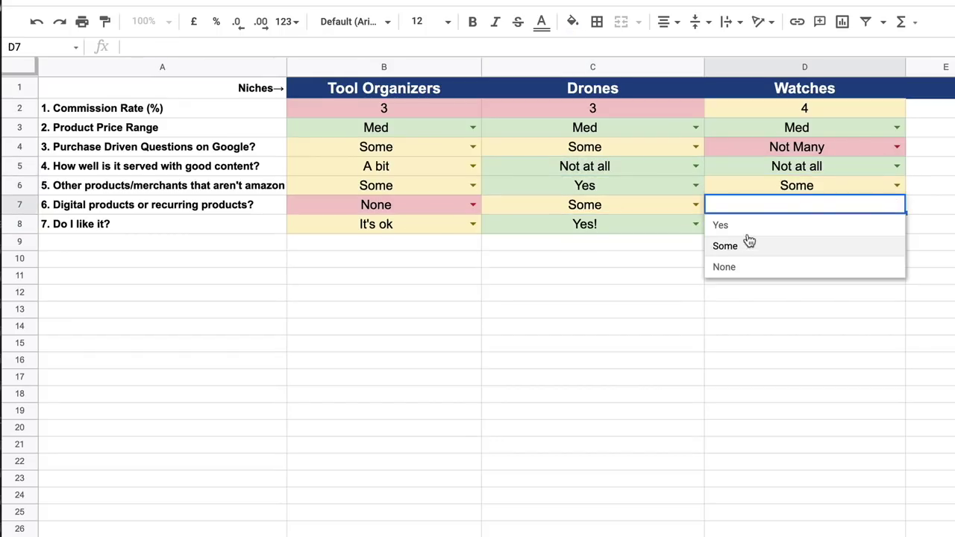
left_click(724, 267)
left_click(897, 224)
left_click(751, 284)
left_click(738, 343)
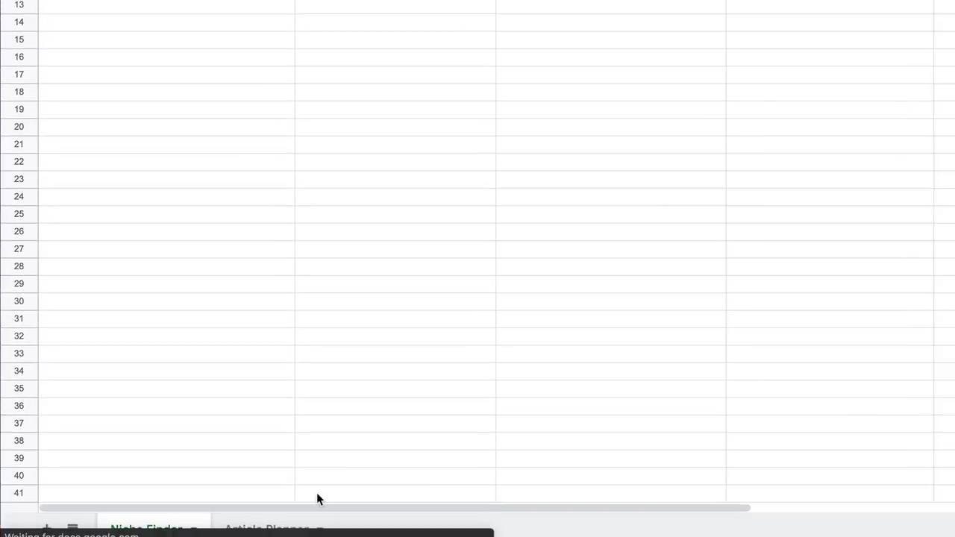
left_click(301, 520)
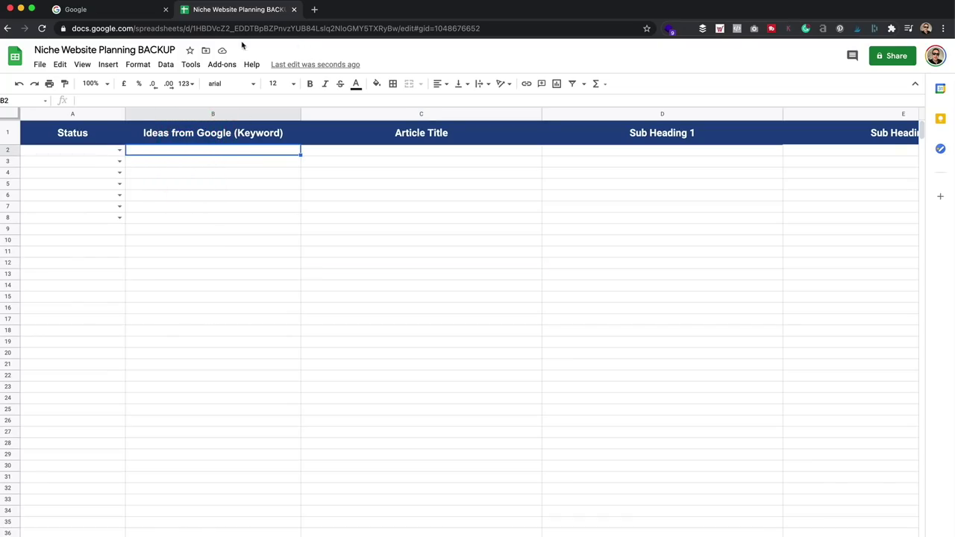
Search Google for 'tool organizer with pegboard' using the autocomplete suggestions
left_click(112, 9)
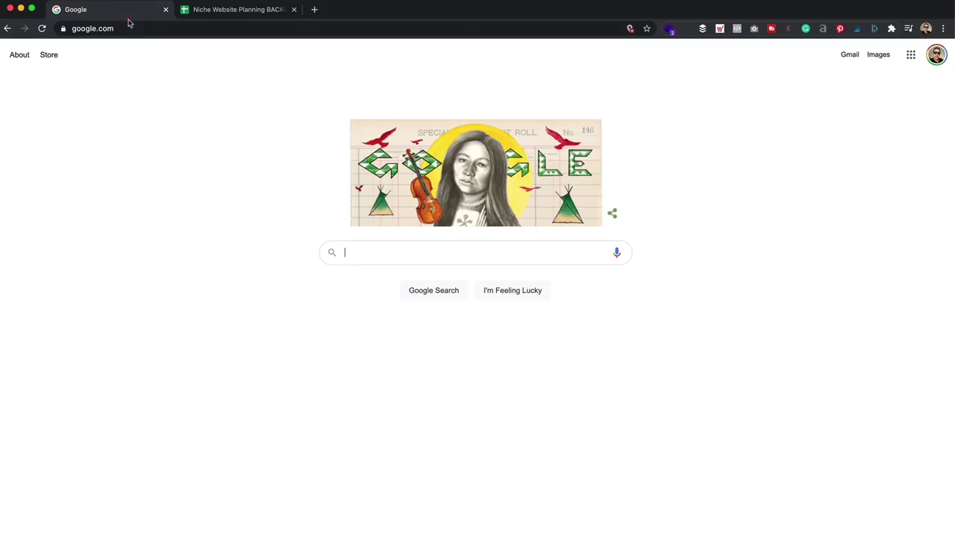
type("tool o")
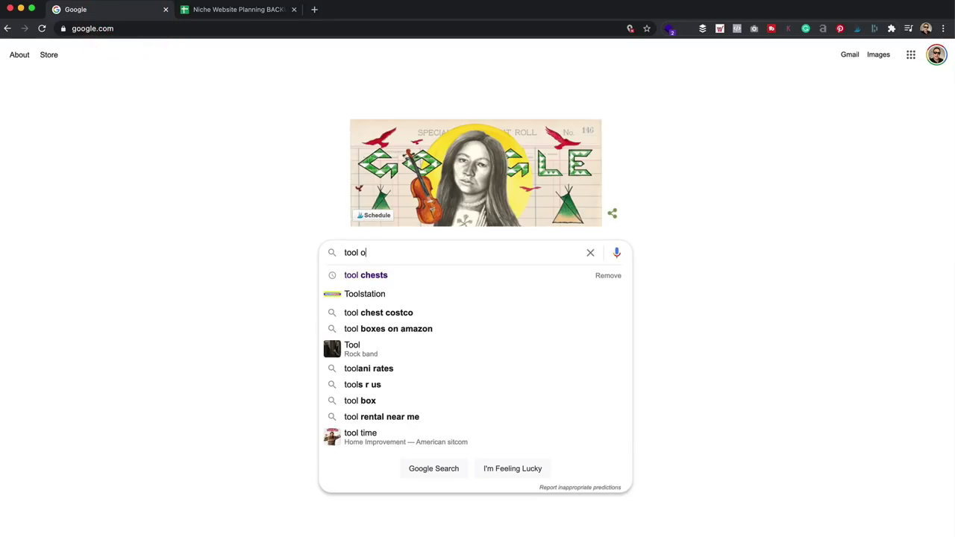
type("rang")
key("BackSpace")
key("Down")
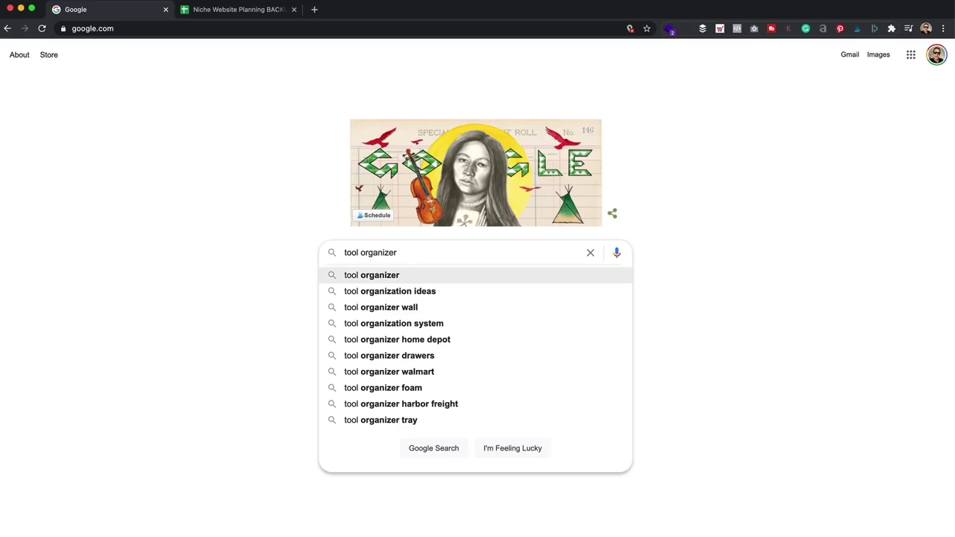
type("with")
key("Down")
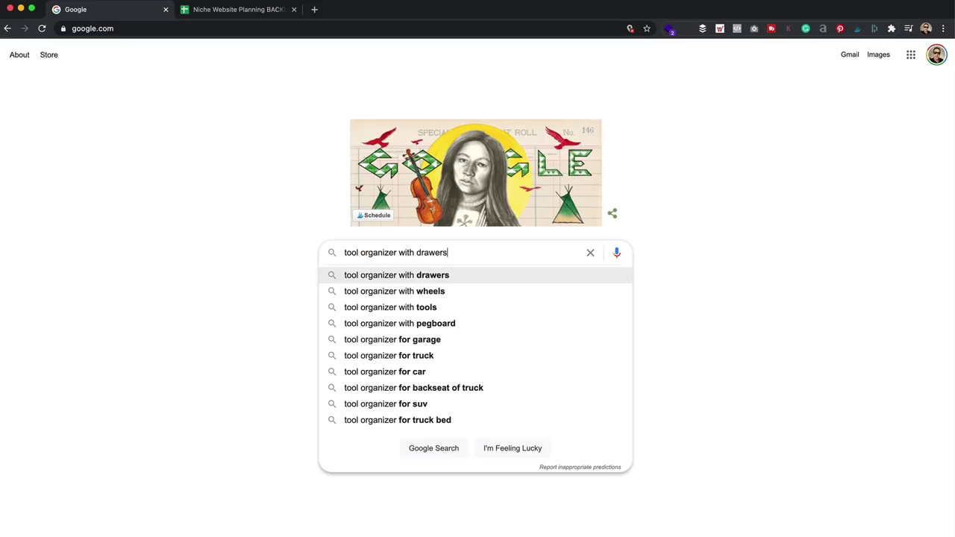
key("Down")
key("Down")
key("Down")
key("Return")
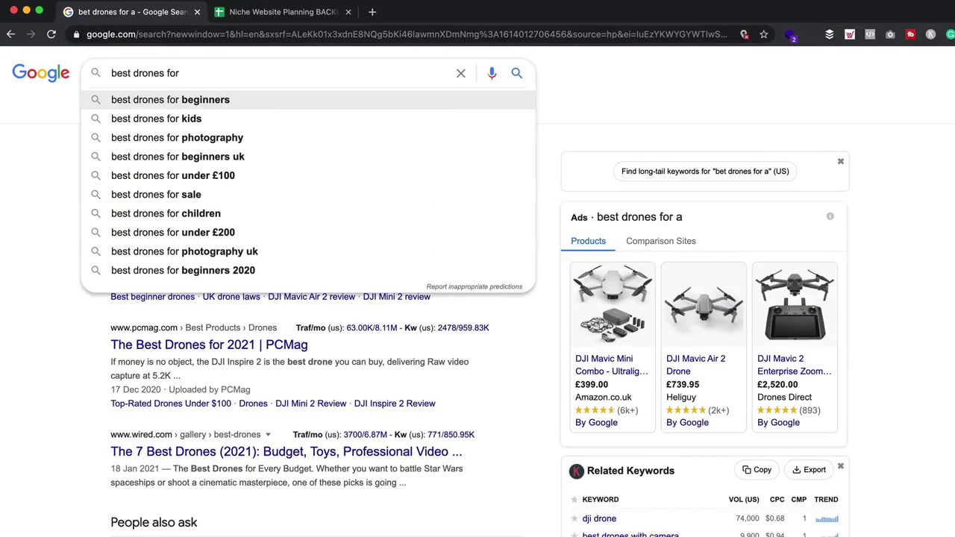
Put the 'best drones for carrying weight' keyword into planner cell B2
type("b")
key("BackSpace")
type("c")
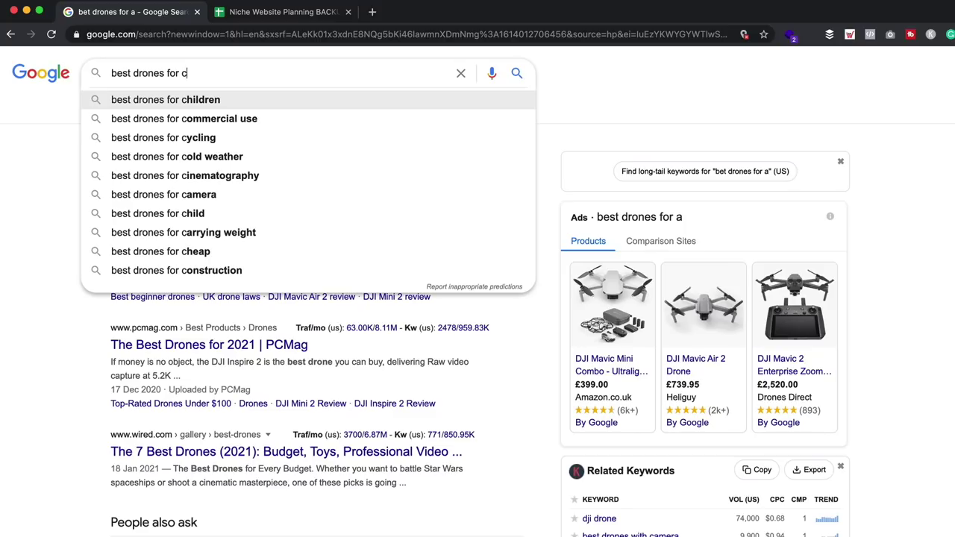
key("Down")
key("Down")
key("Down")
key("Down")
key("Down")
key("Down")
key("Down")
key("Down")
key("super+a")
key("super+c")
left_click(321, 12)
left_click(262, 177)
key("super+v")
key("Return")
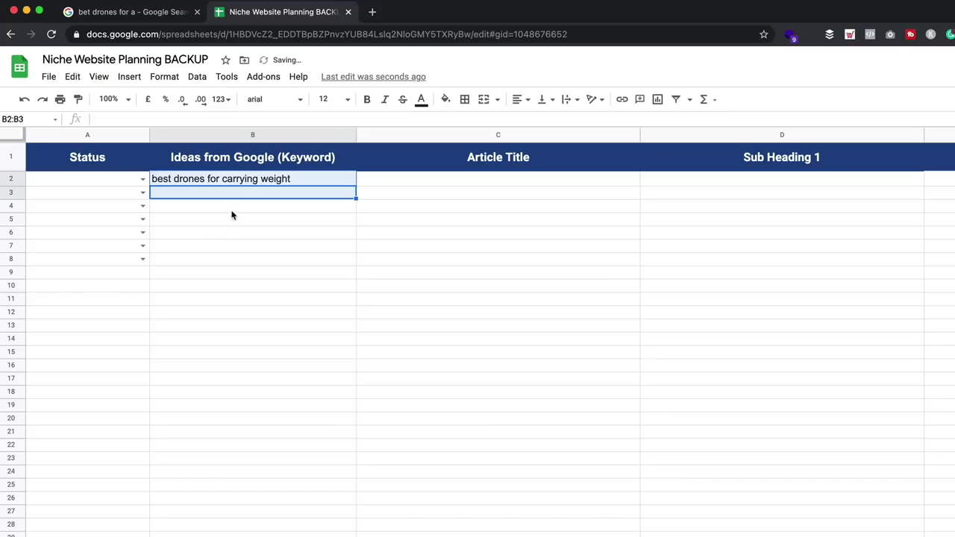
Put the 'best drones for cold weather' keyword into cell B3
left_click(130, 12)
key("Down")
key("Down")
key("Down")
key("Down")
key("Return")
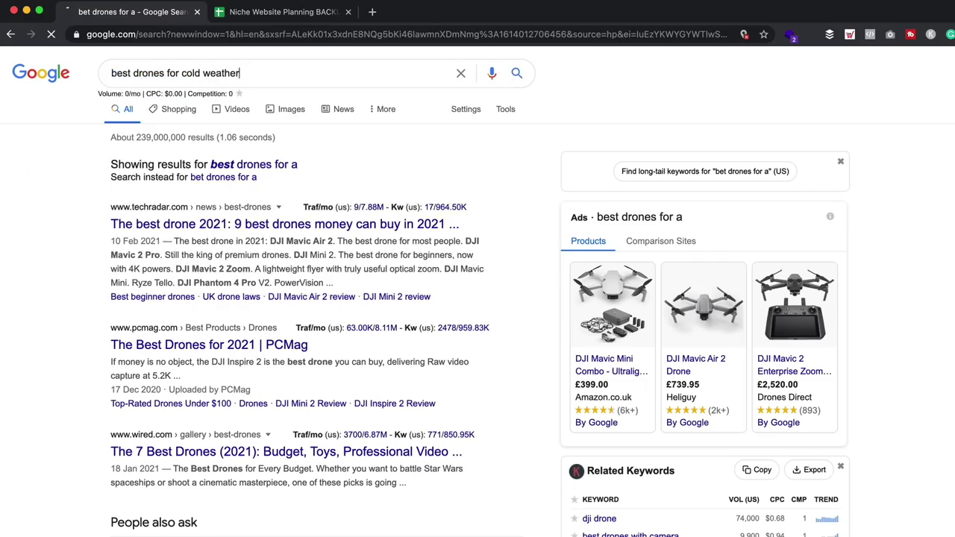
left_click_drag(260, 73, 106, 81)
key("super+c")
left_click(288, 12)
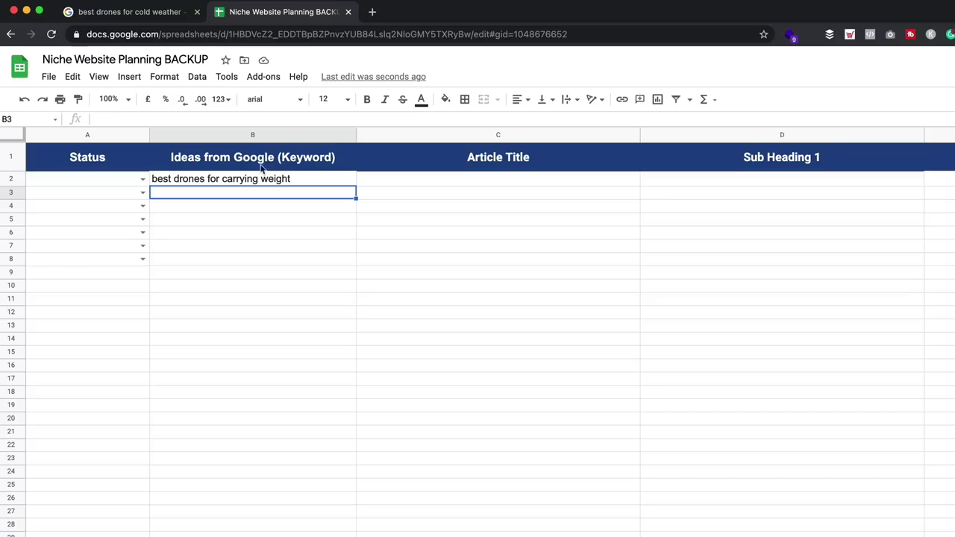
key("super+v")
key("Return")
Browse more 'best drones for' autocomplete suggestions, reaching gis mapping
key("super+alt+Left")
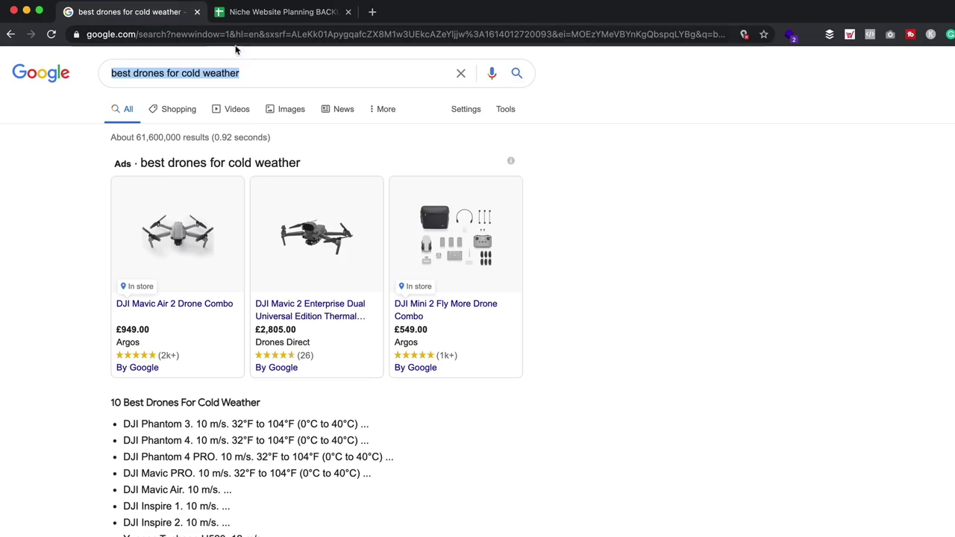
key("BackSpace")
key("BackSpace")
type("e")
key("BackSpace")
type("f")
key("BackSpace")
type("g")
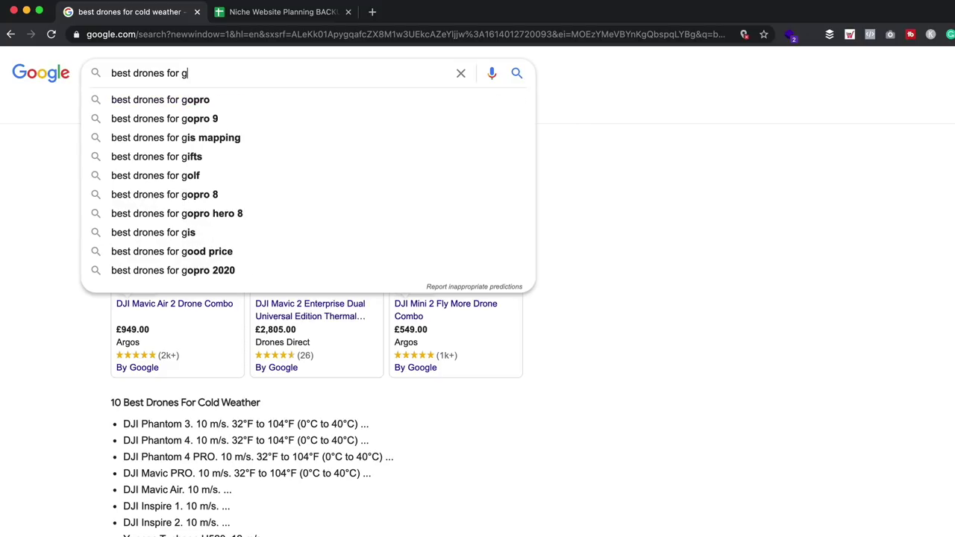
key("Down")
key("Down")
key("Down")
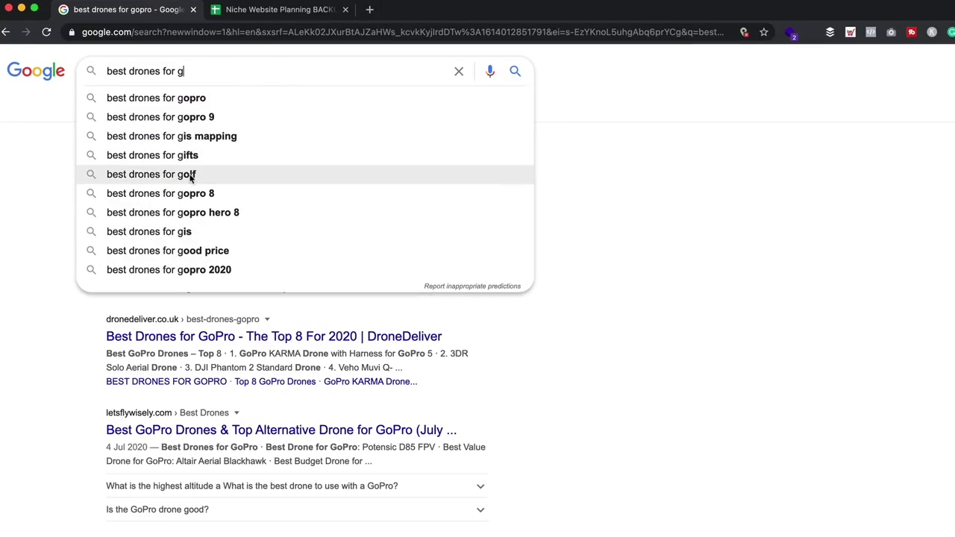
Search 'best drones for golf' and expand the golf course and good-drone-for-money answers
left_click(193, 176)
scroll(583, 200, "down", 6)
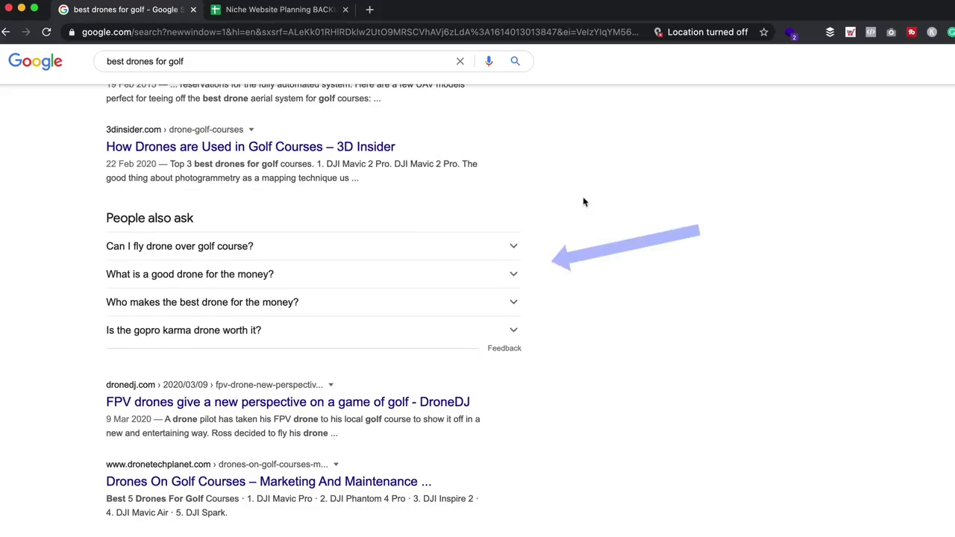
left_click(456, 243)
scroll(458, 241, "down", 2)
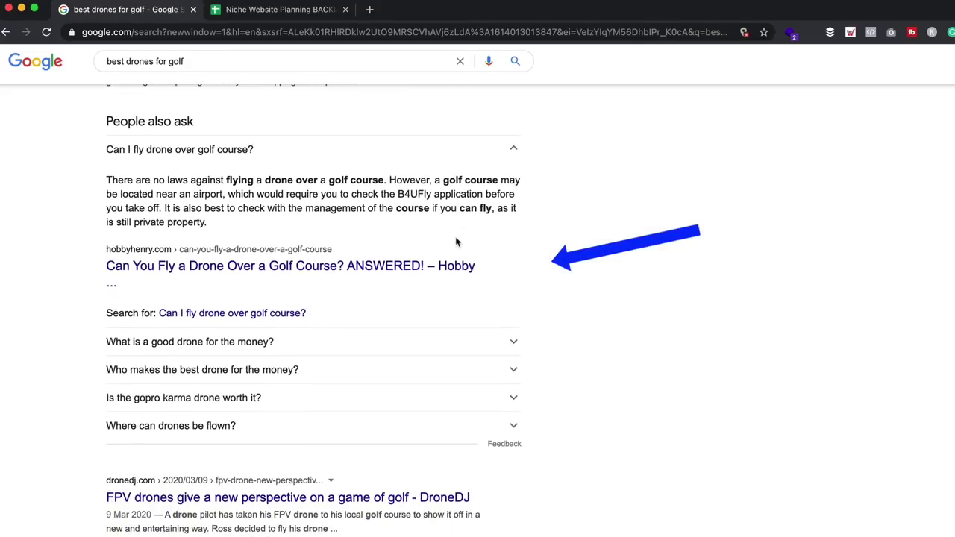
left_click(359, 291)
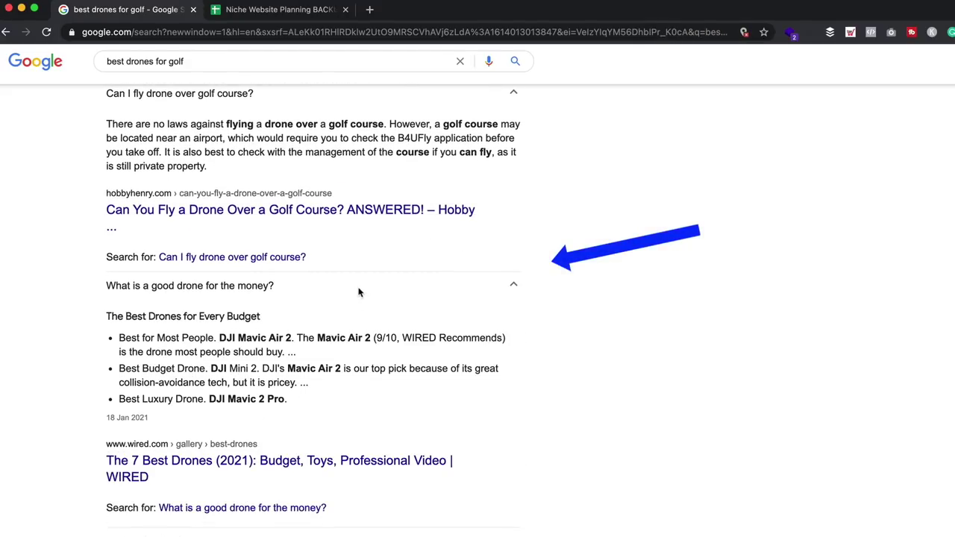
Expand the answers on drones better than DJI, worth buying, and getting boring
scroll(359, 292, "down", 3)
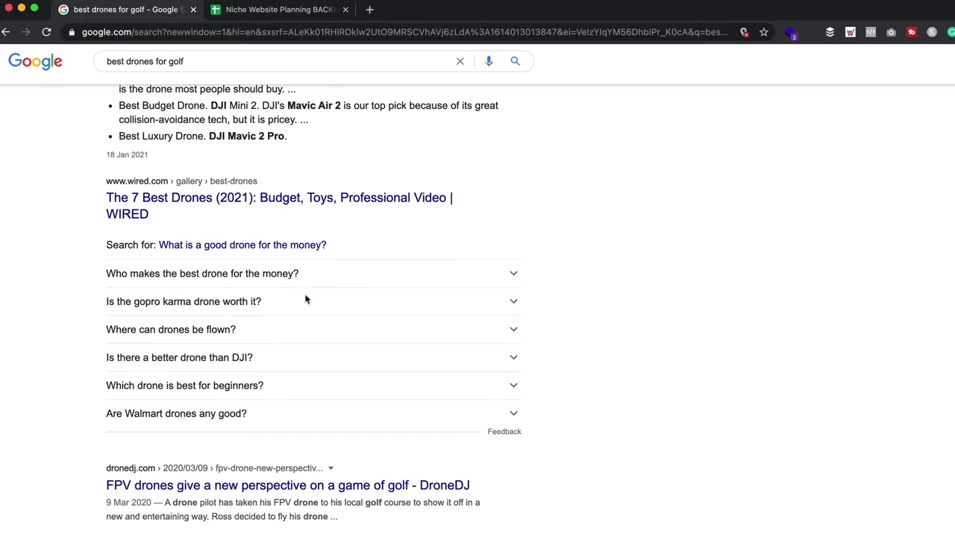
left_click(322, 360)
scroll(322, 360, "down", 2)
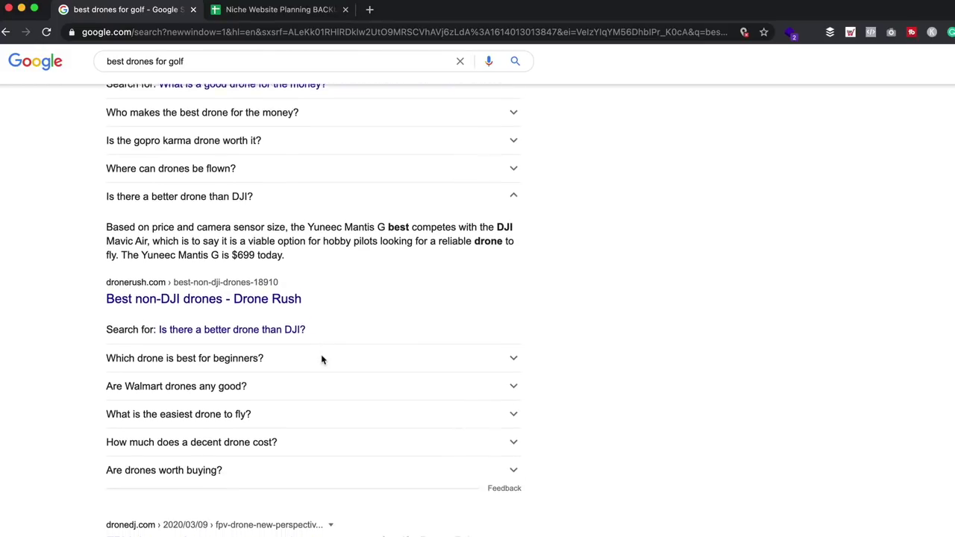
left_click(321, 451)
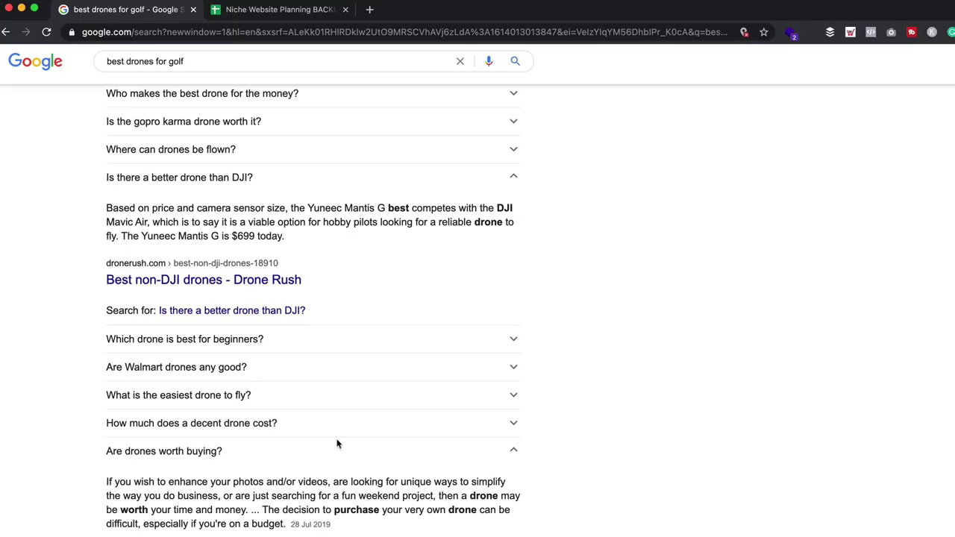
scroll(337, 442, "down", 3)
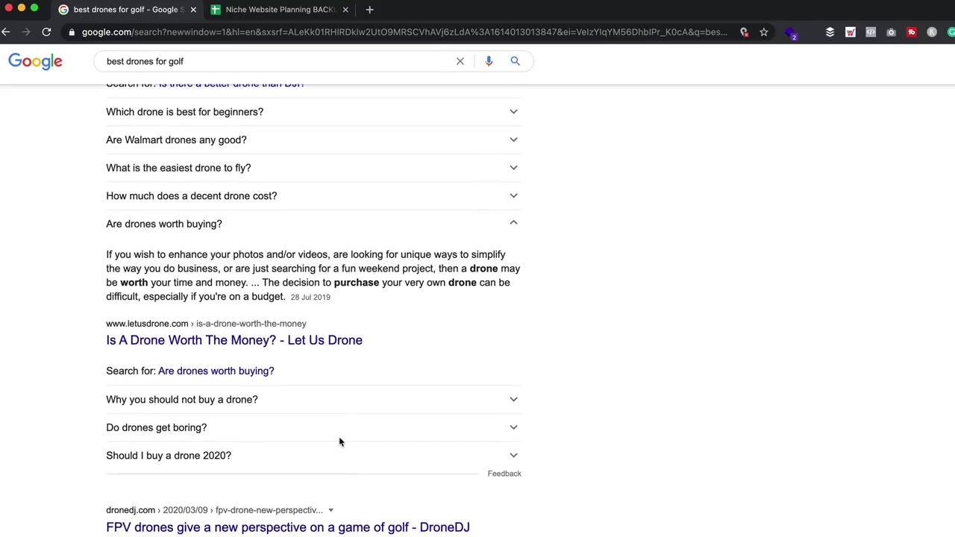
left_click(274, 427)
scroll(321, 420, "down", 2)
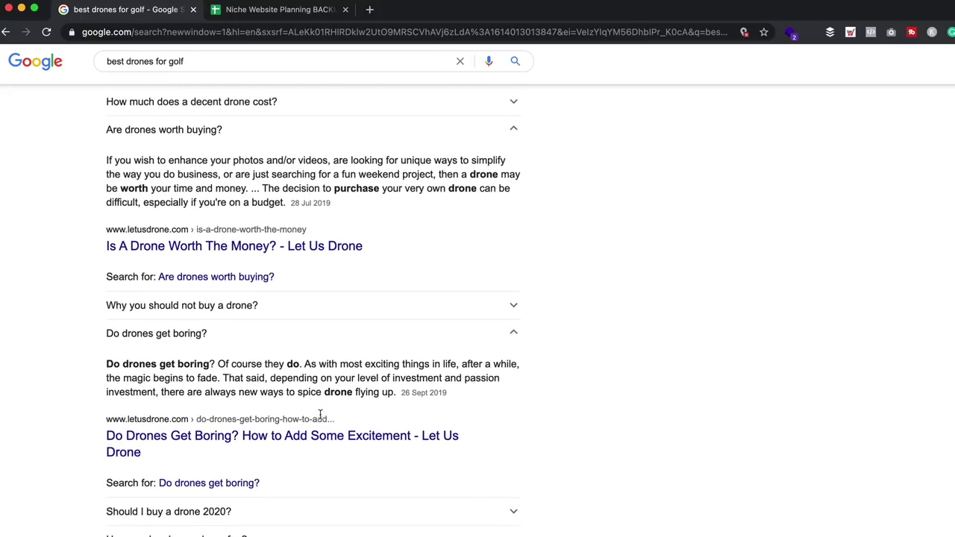
scroll(320, 420, "down", 1)
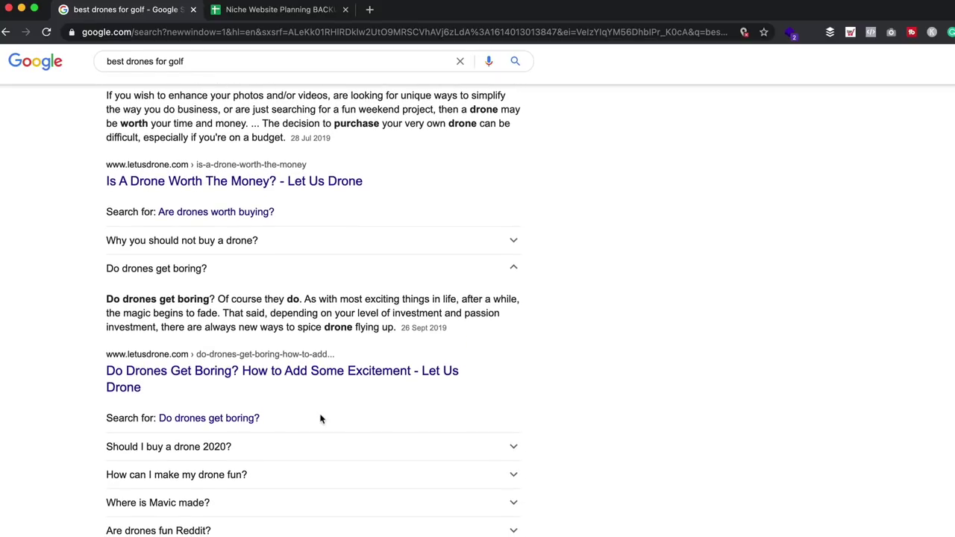
scroll(321, 419, "down", 1)
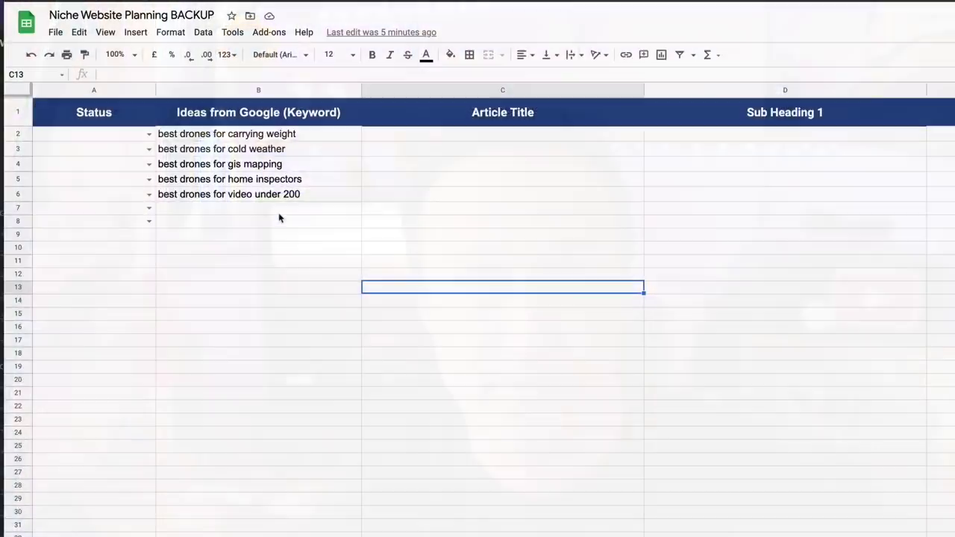
left_click(278, 210)
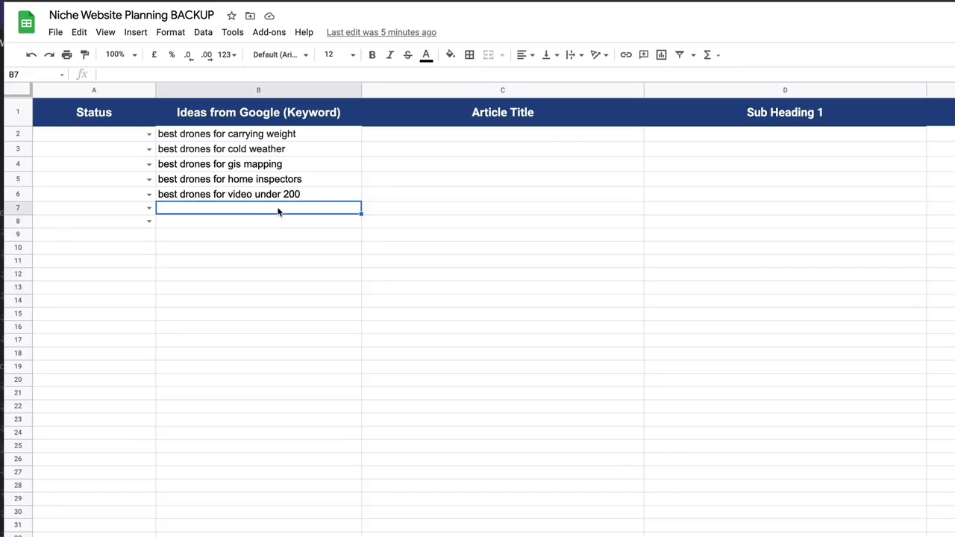
left_click(278, 139)
left_click(266, 178)
left_click(269, 212)
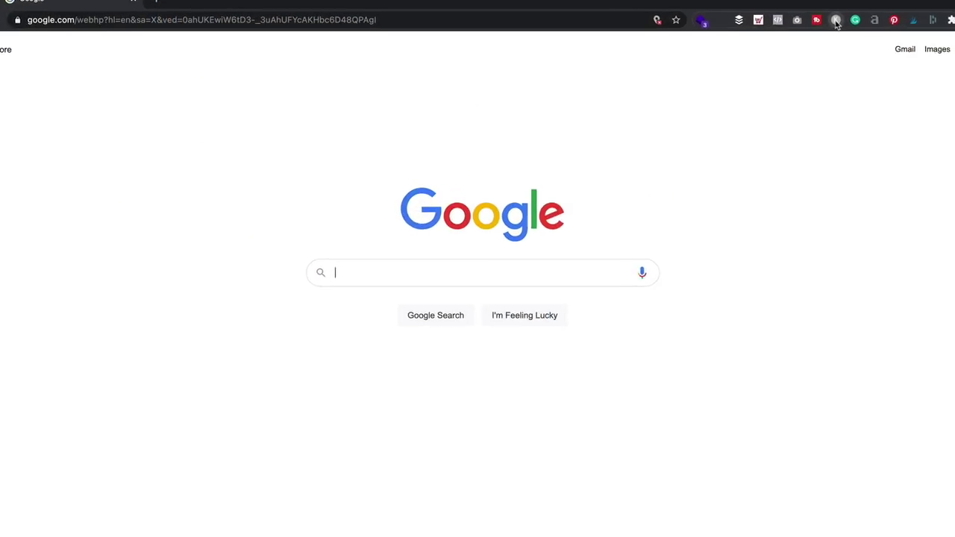
Turn on the Keywords Everywhere extension and search Google for 'drones for beginners'
left_click(852, 19)
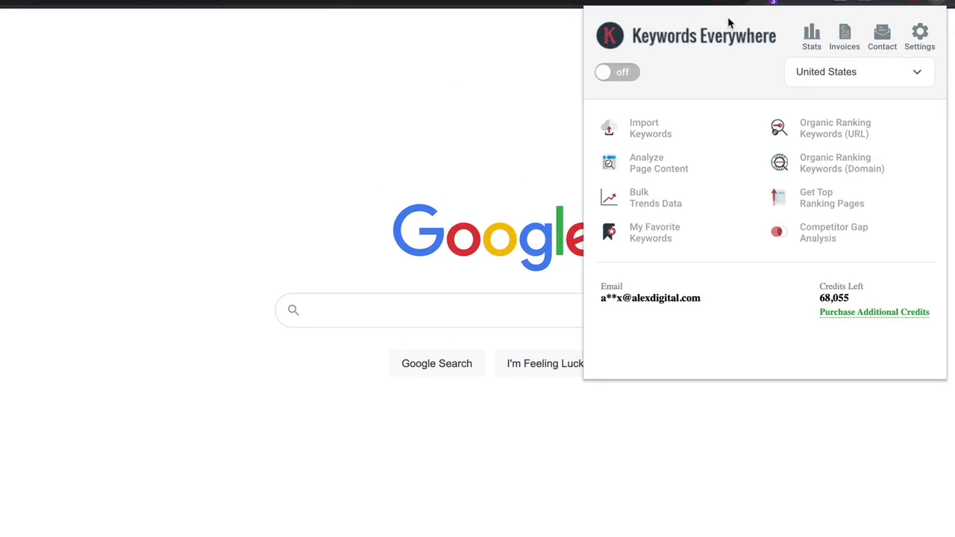
left_click(618, 71)
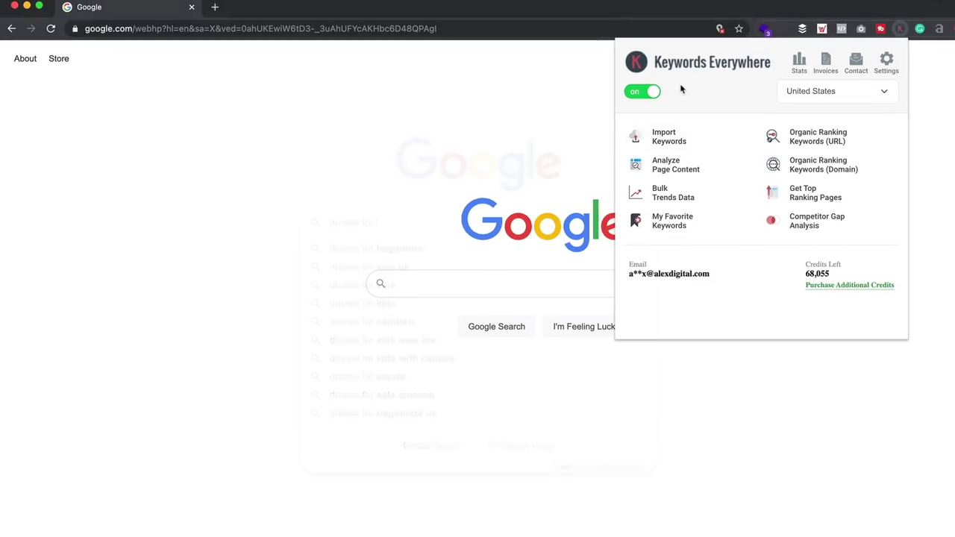
type("beginners")
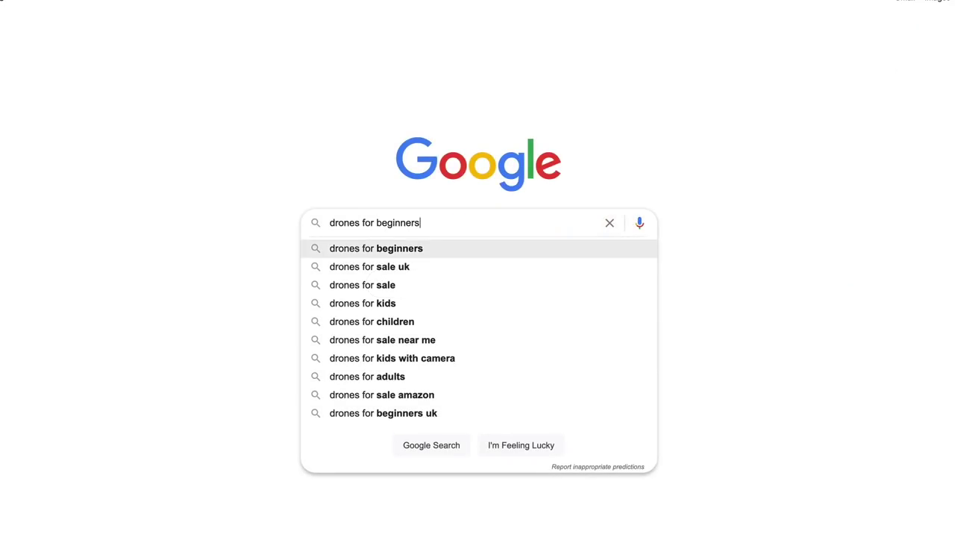
key("Return")
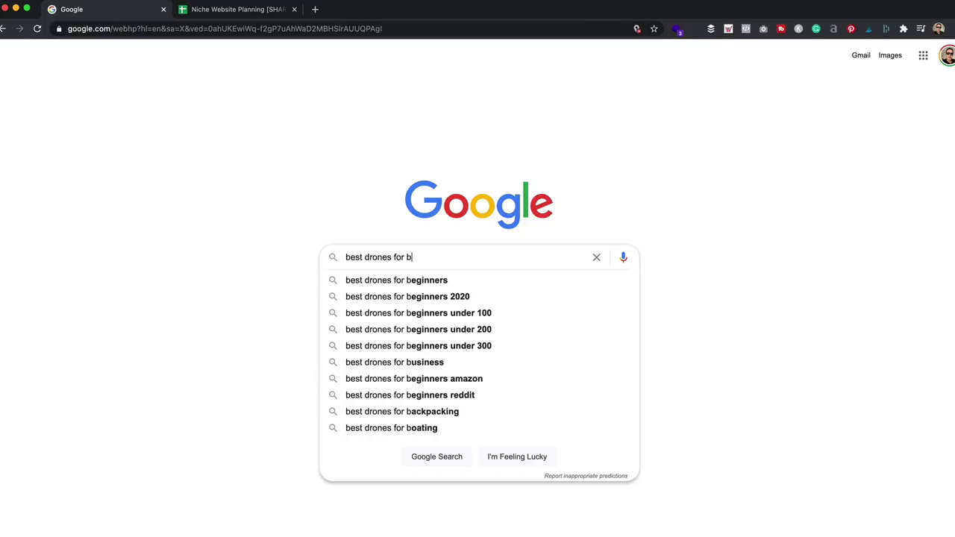
Browse Google autocomplete suggestions for 'best drones for' followed by c, d and e
key("BackSpace")
type("c")
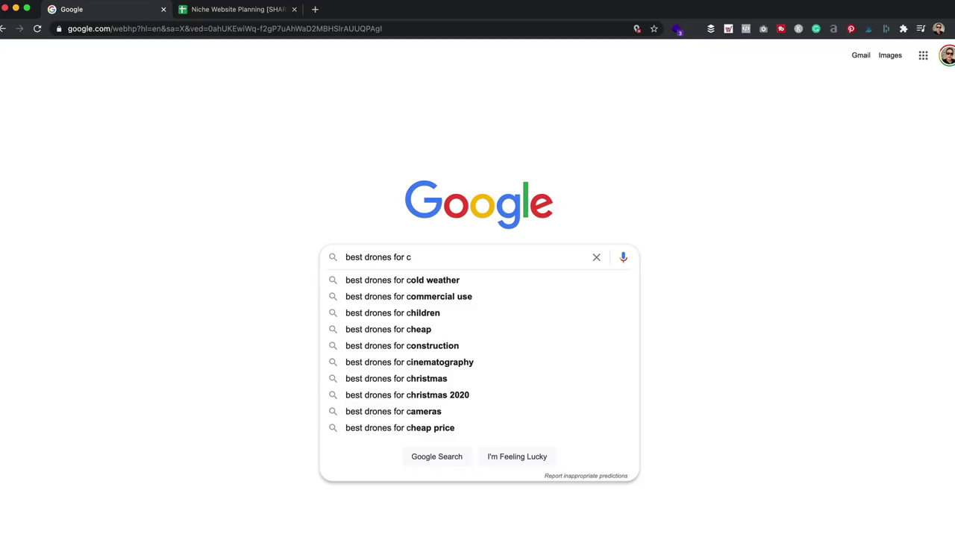
key("Down")
key("Down")
key("Up")
key("Up")
key("BackSpace")
type("d")
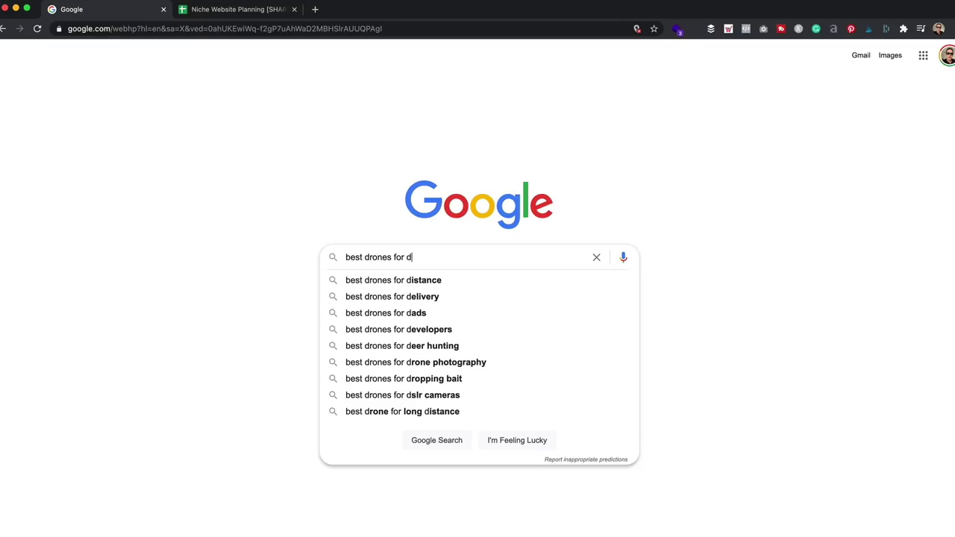
key("BackSpace")
type("e")
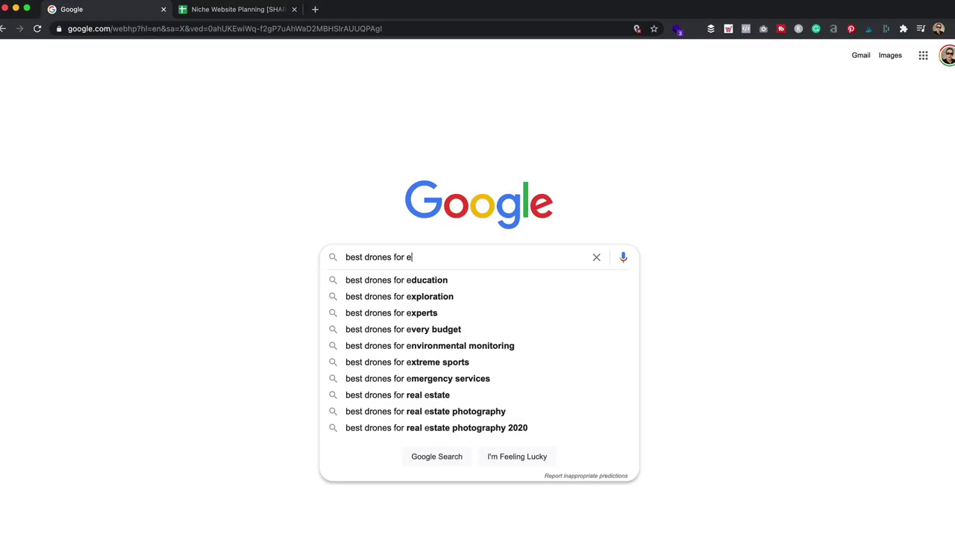
key("BackSpace")
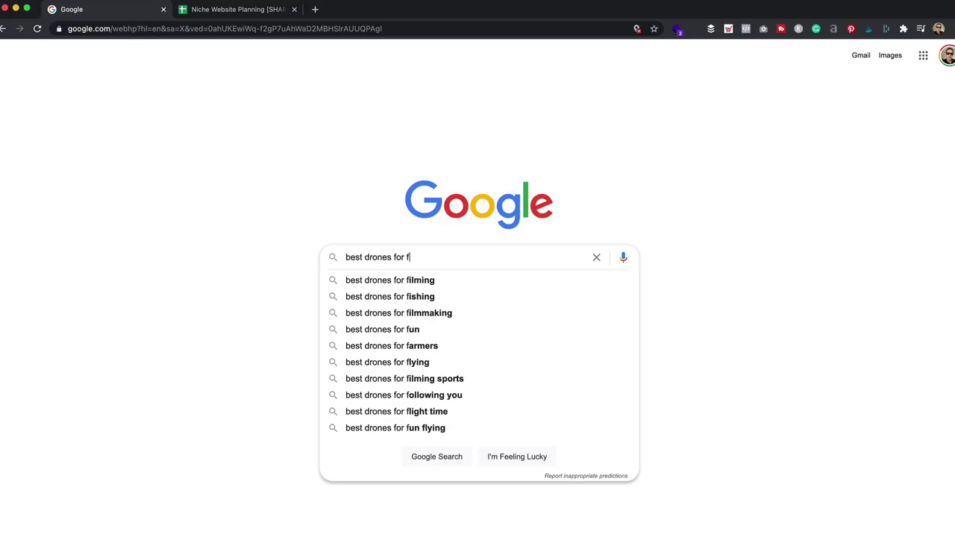
key("BackSpace")
key("BackSpace")
key("BackSpace")
Search Google for 'best drones with camera under 200' using the autocomplete suggestion
type("with a")
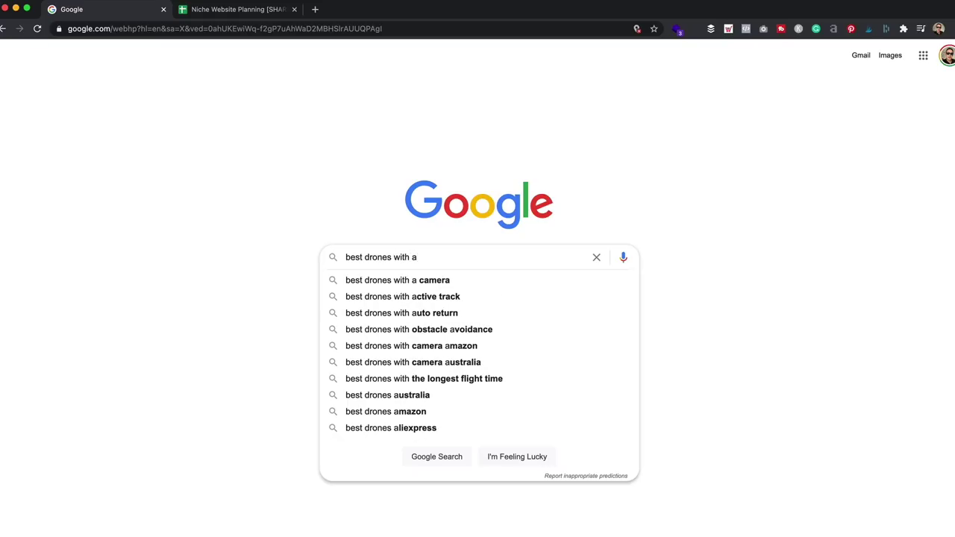
key("BackSpace")
type("b")
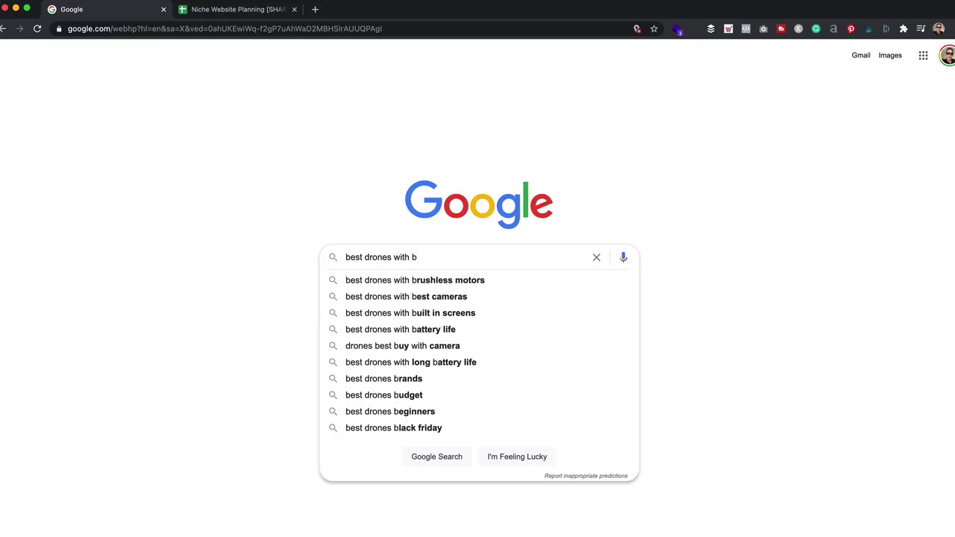
key("BackSpace")
key("Down")
key("Down")
key("Down")
key("Down")
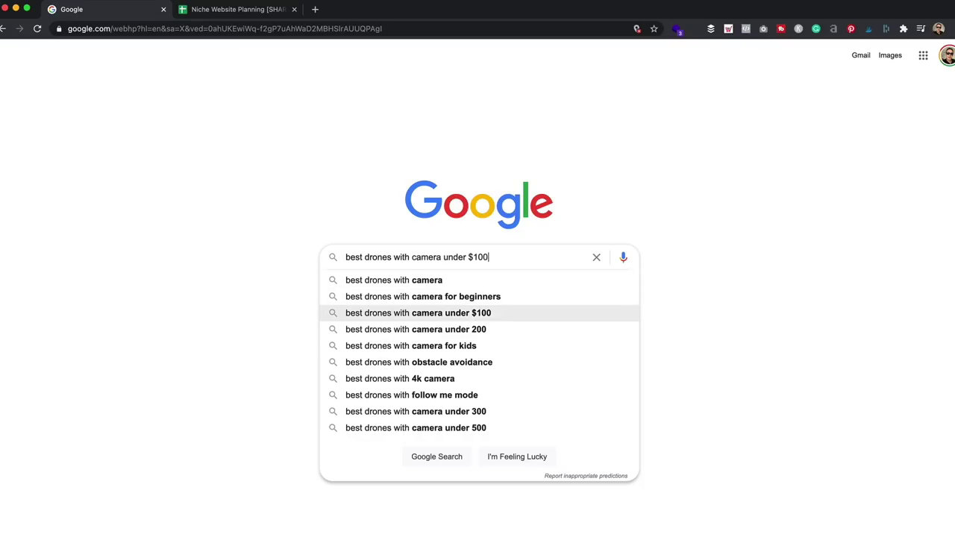
key("Return")
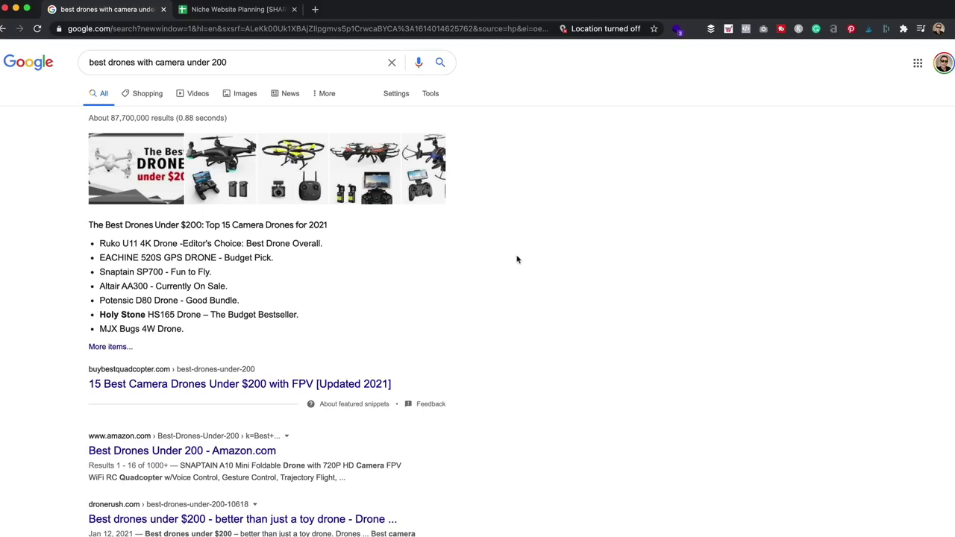
scroll(517, 259, "down", 5)
scroll(516, 259, "down", 2)
scroll(515, 259, "down", 1)
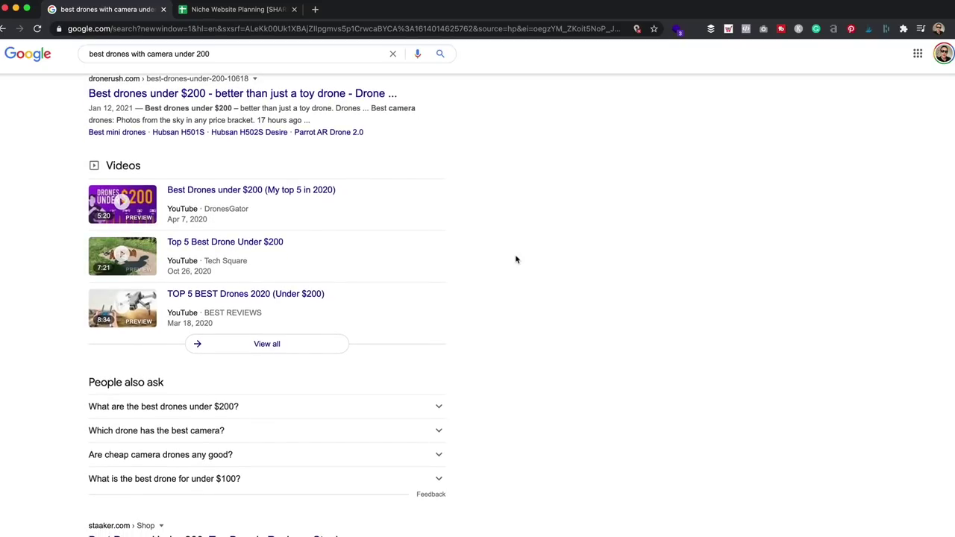
scroll(515, 259, "down", 2)
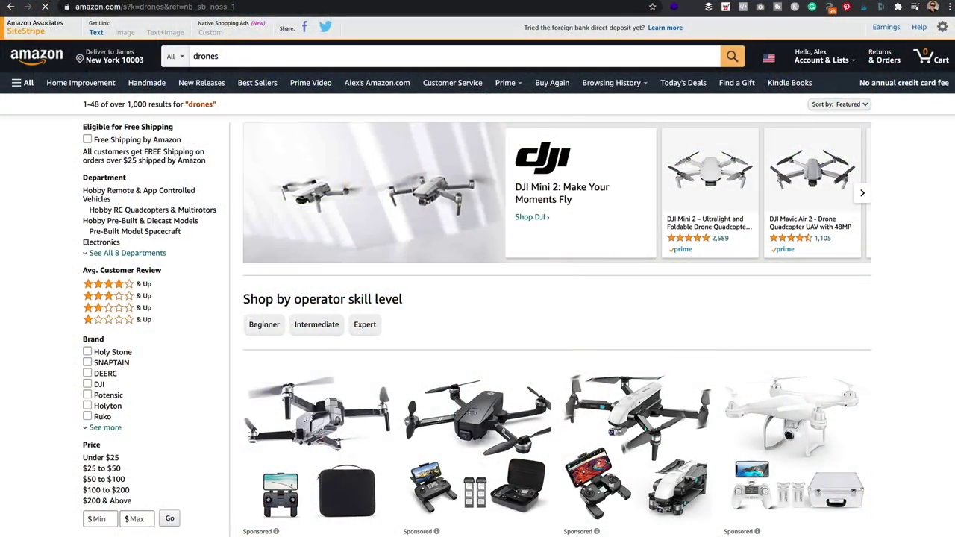
Limit the Amazon drone results to a maximum price of $200
left_click(136, 519)
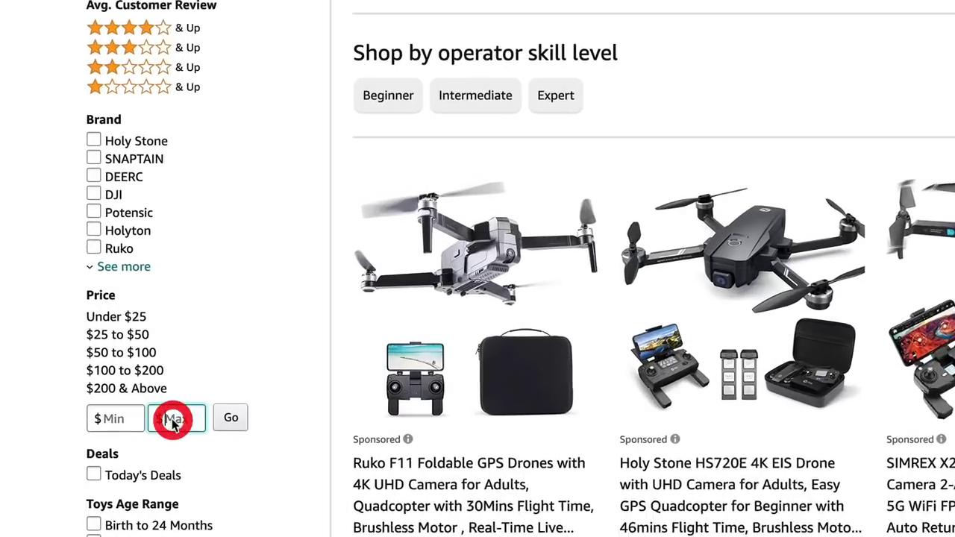
type("200")
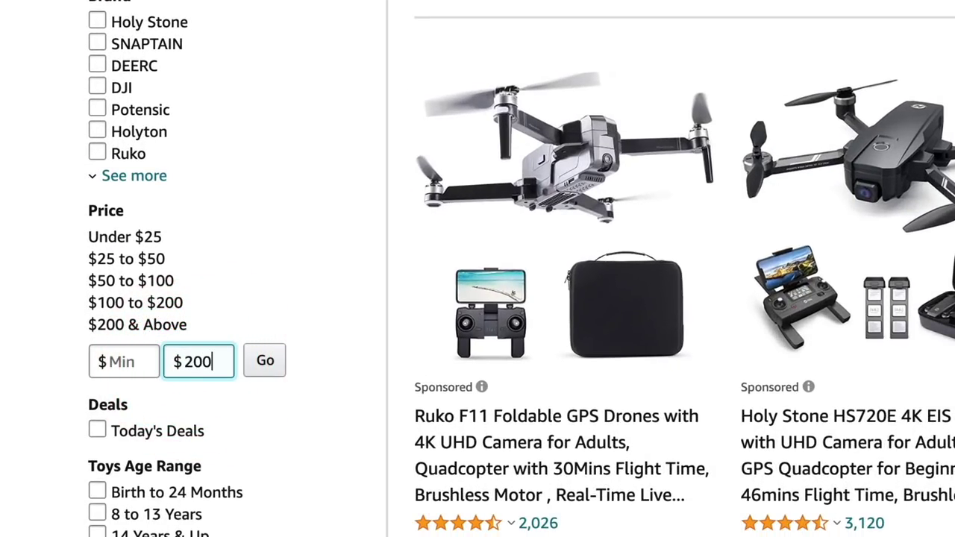
left_click(265, 364)
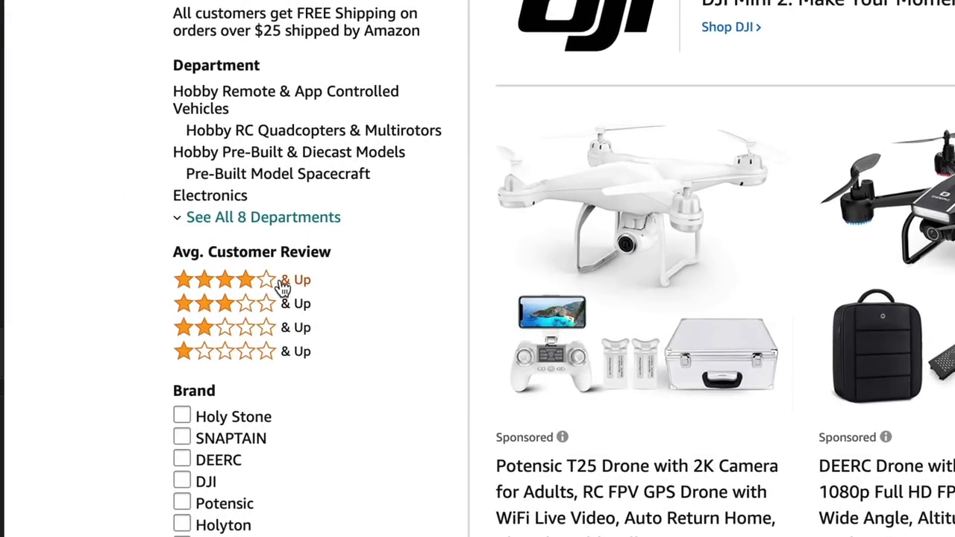
Filter the drones to 4 stars and up, then scroll through the results
left_click(262, 283)
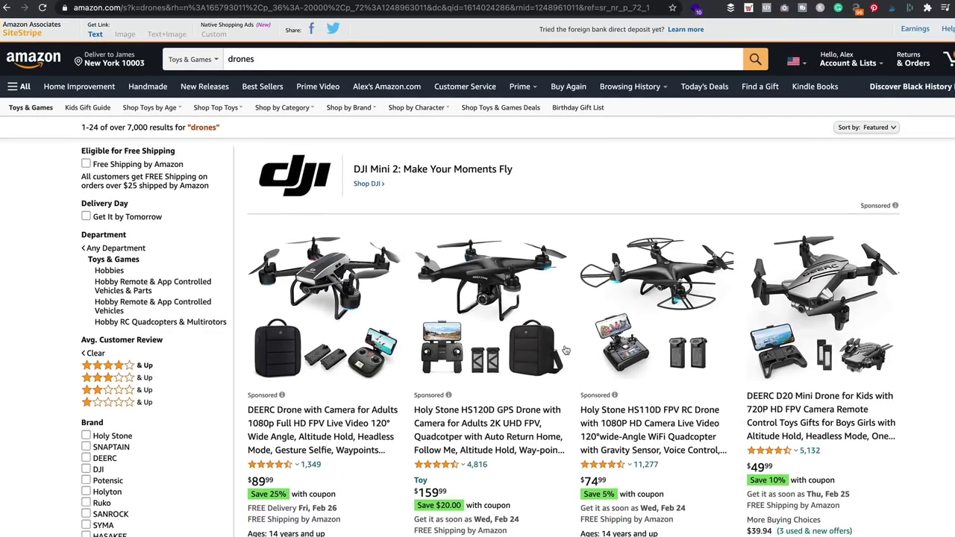
scroll(565, 350, "down", 3)
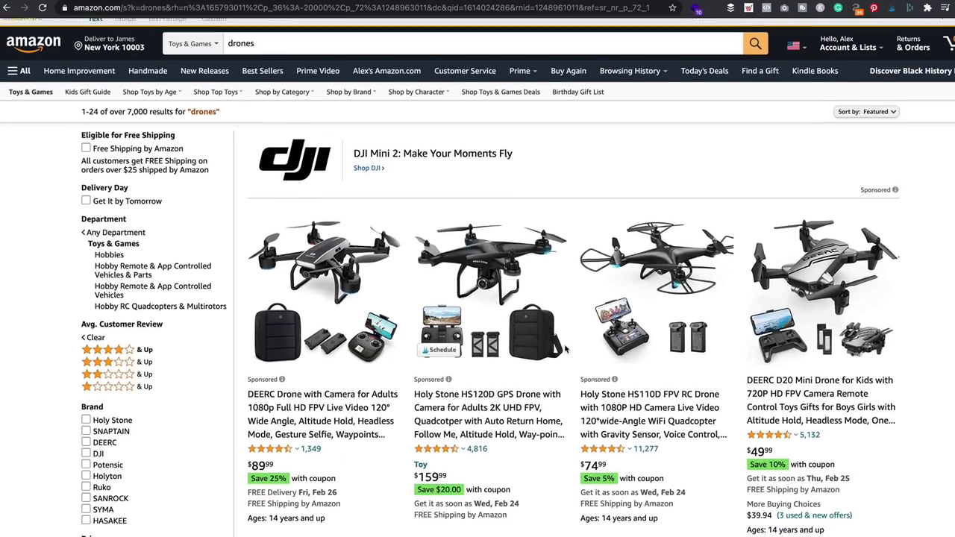
scroll(565, 350, "down", 3)
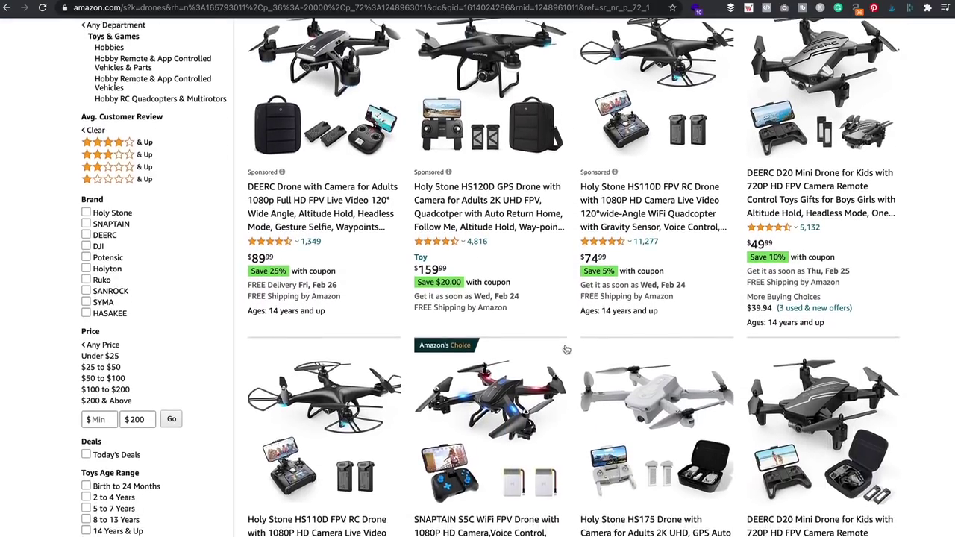
scroll(566, 348, "down", 1)
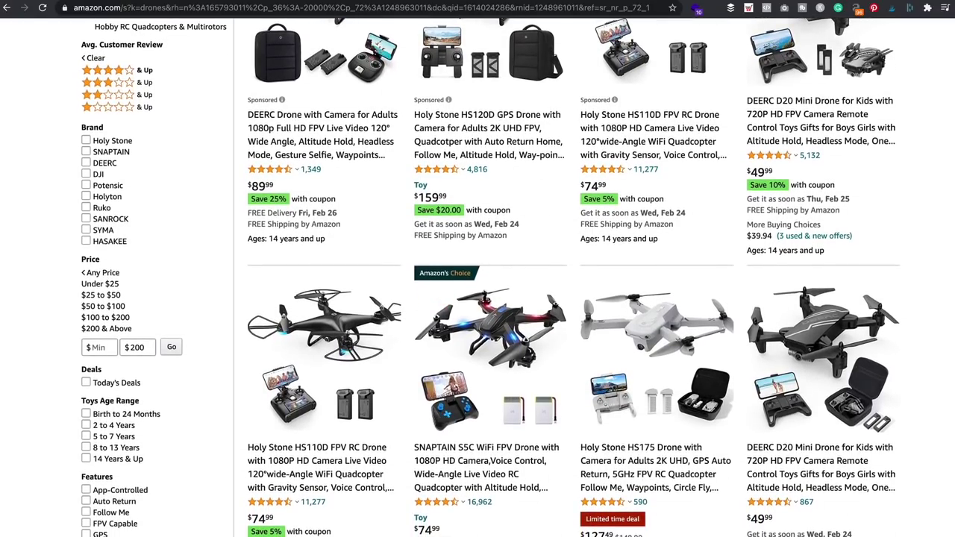
scroll(758, 303, "down", 10)
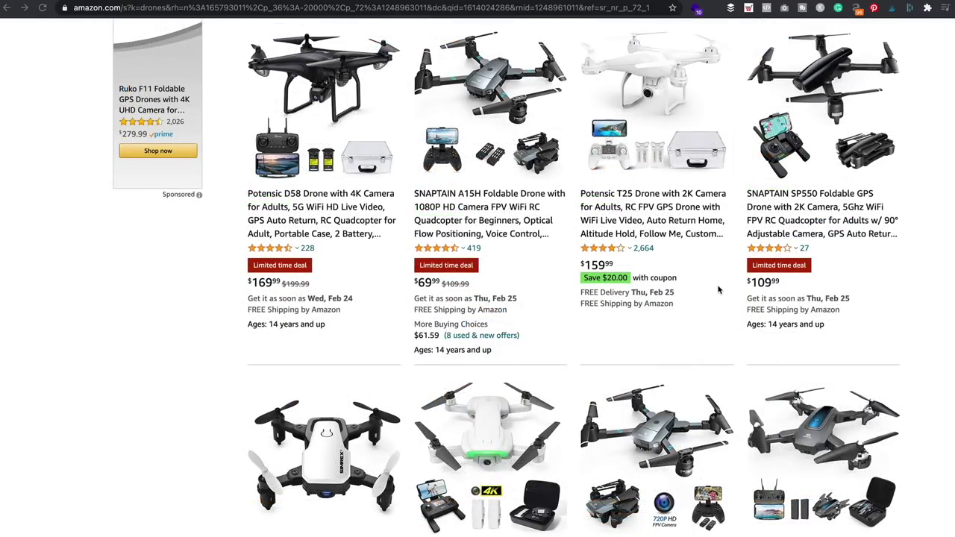
scroll(719, 289, "down", 5)
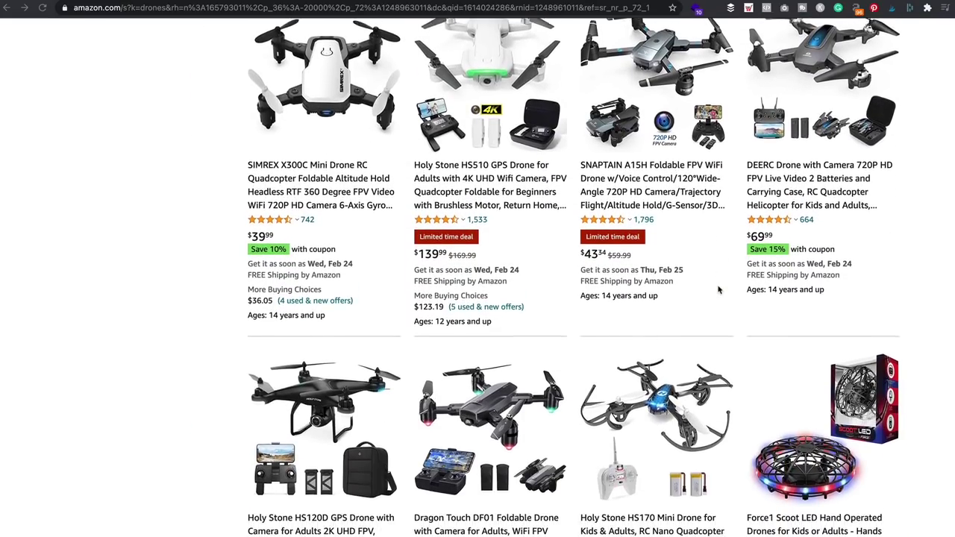
scroll(719, 290, "down", 1)
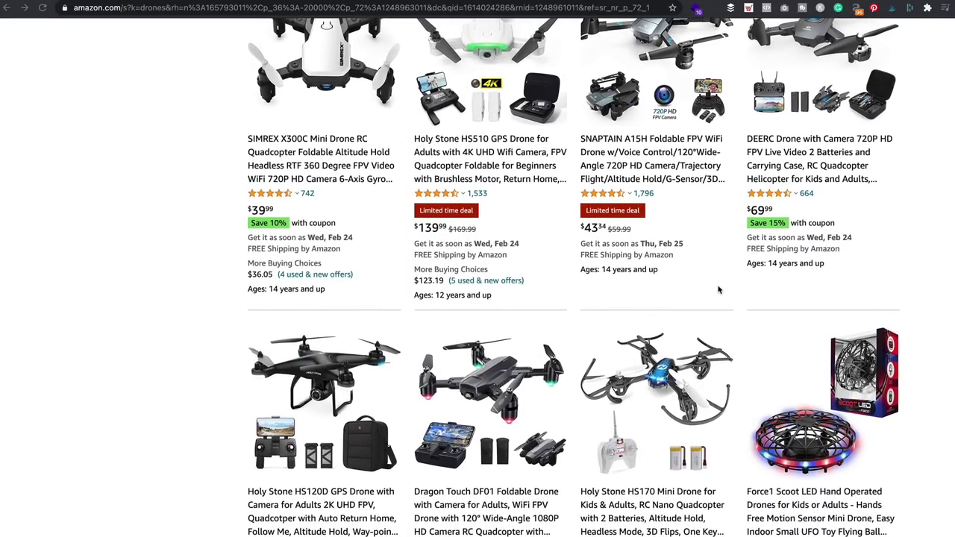
scroll(719, 289, "down", 5)
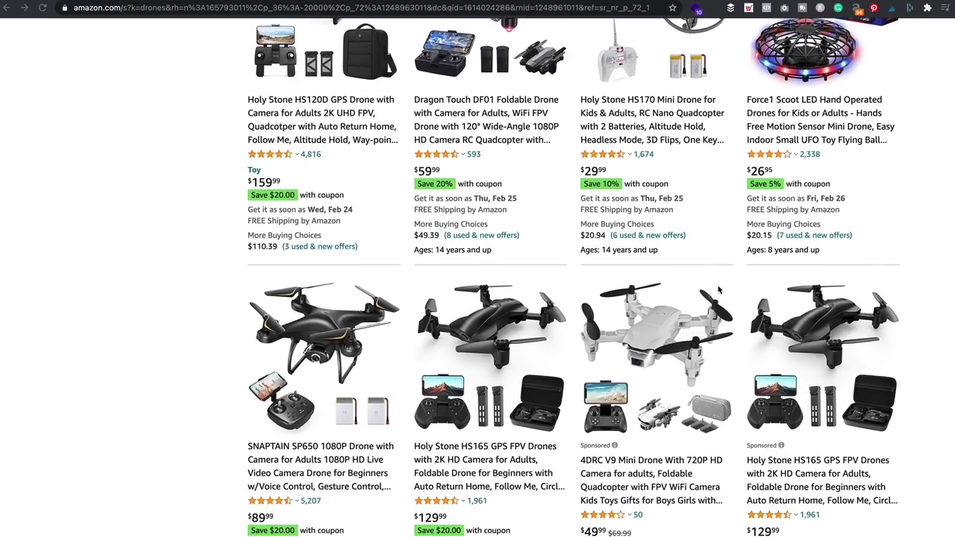
scroll(718, 290, "down", 1)
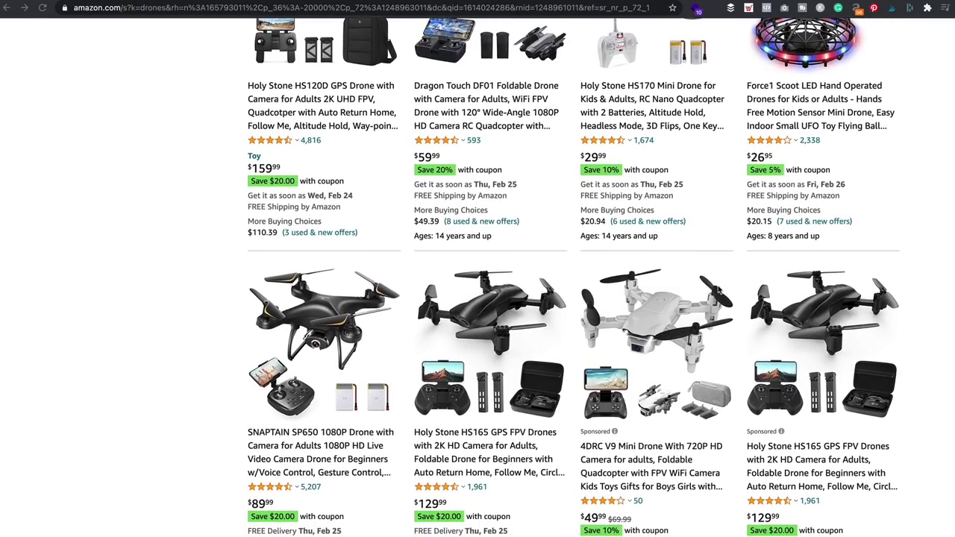
Open the SNAPTAIN SP650 drone's product page and scroll down to its customer reviews
left_click(301, 316)
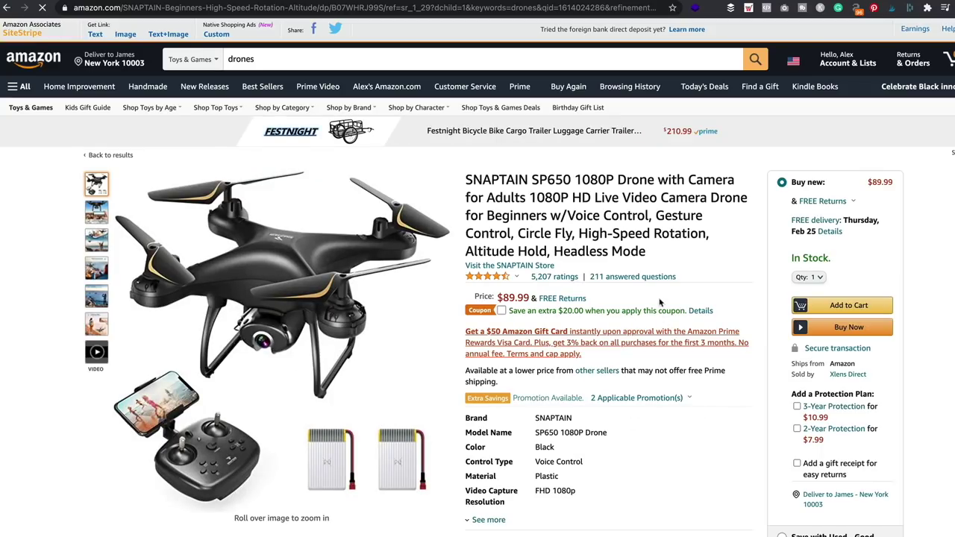
scroll(659, 292, "down", 15)
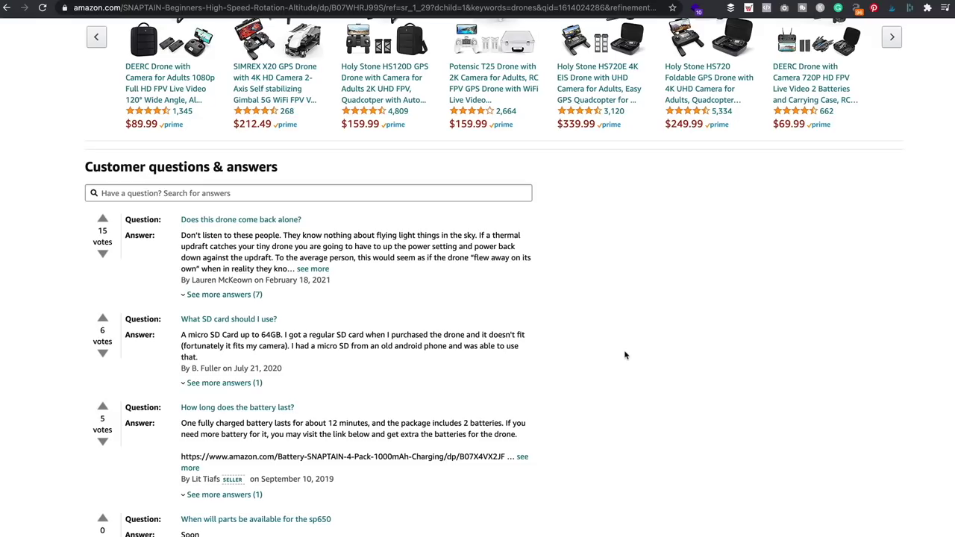
scroll(625, 355, "down", 5)
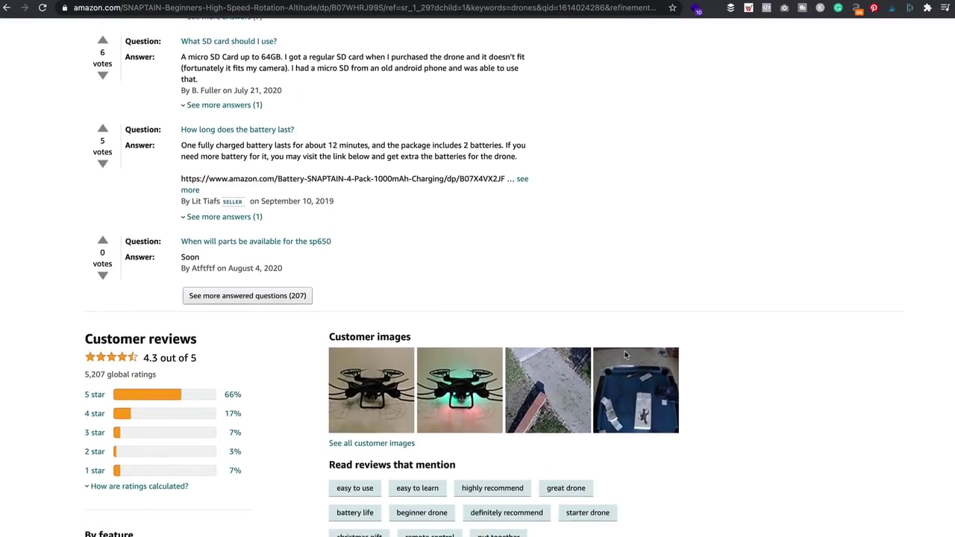
scroll(625, 356, "down", 3)
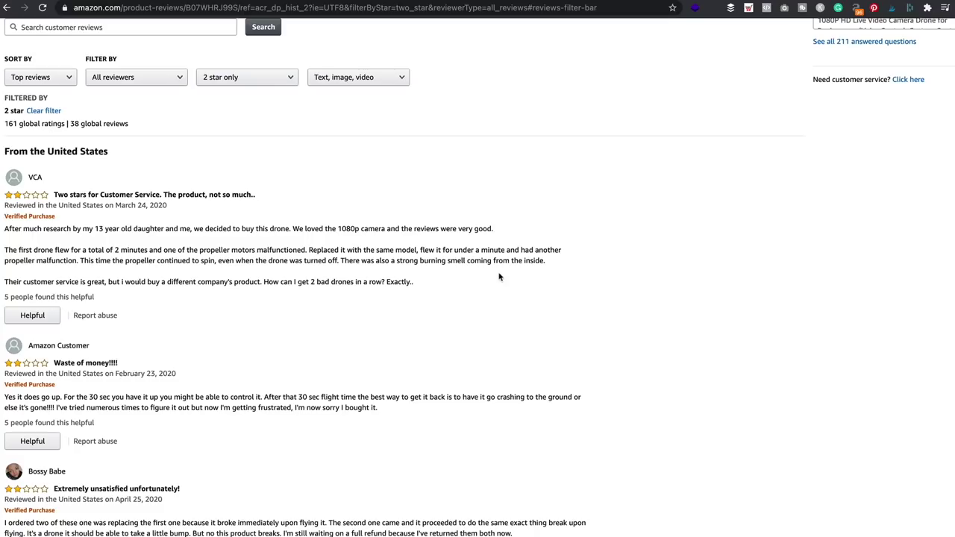
scroll(156, 350, "down", 3)
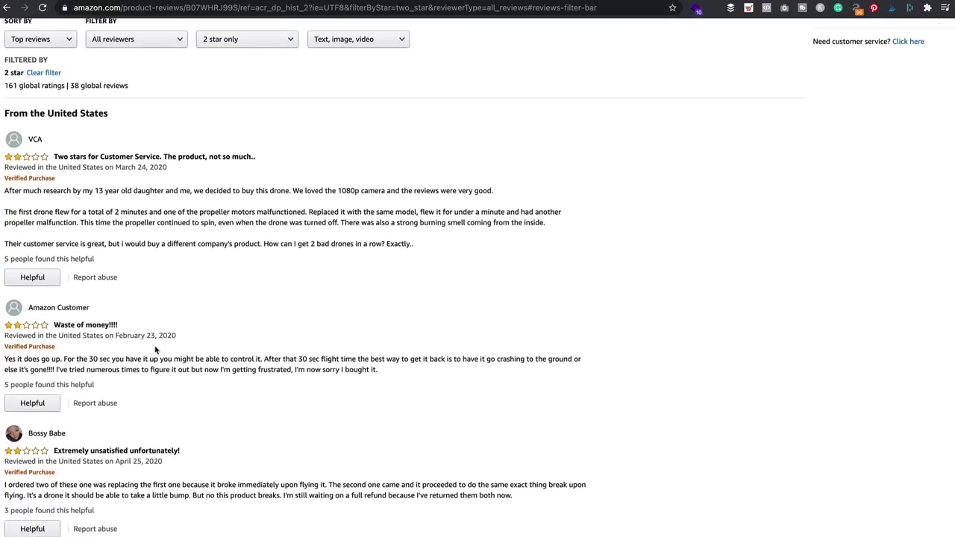
scroll(156, 350, "down", 1)
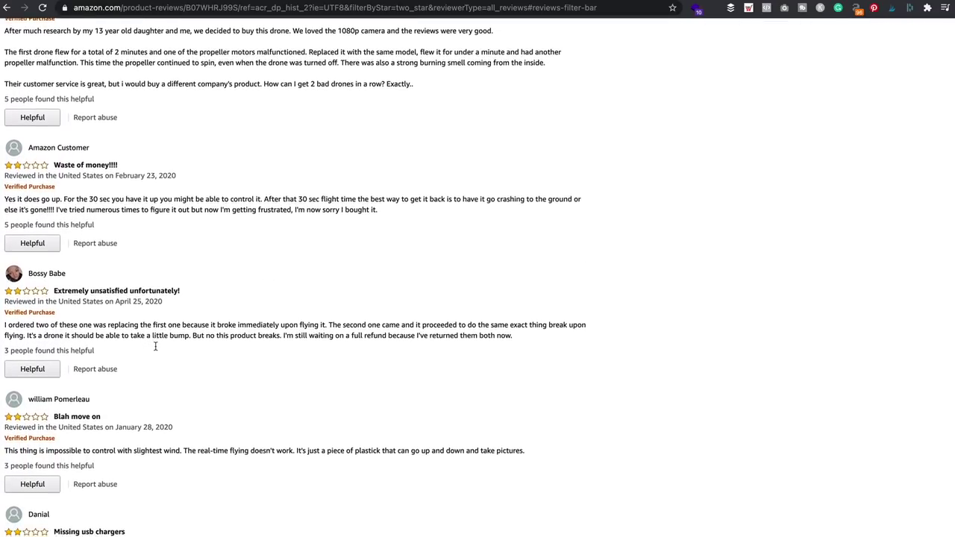
scroll(156, 350, "down", 3)
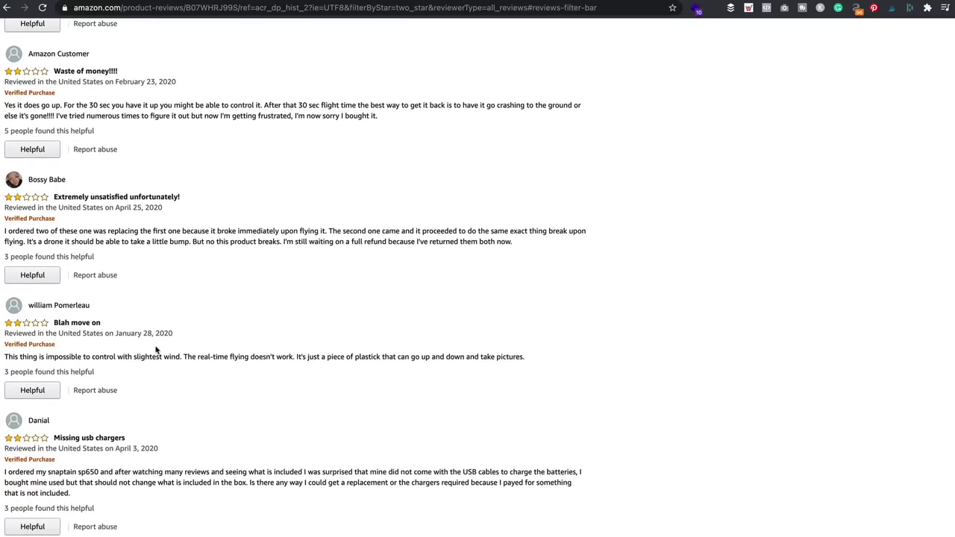
scroll(156, 350, "down", 1)
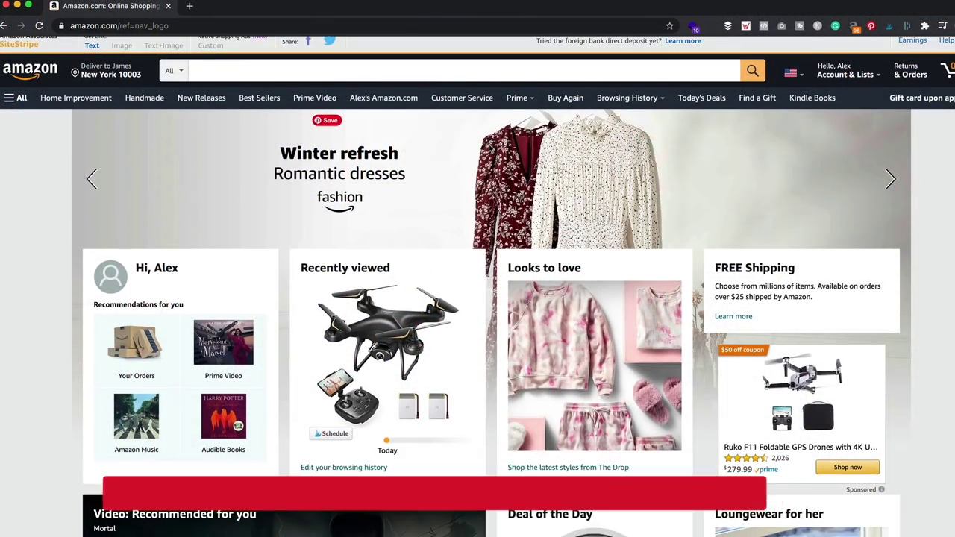
Scroll down the Amazon homepage past the buy-again and shopping-trend recommendations
scroll(489, 150, "down", 12)
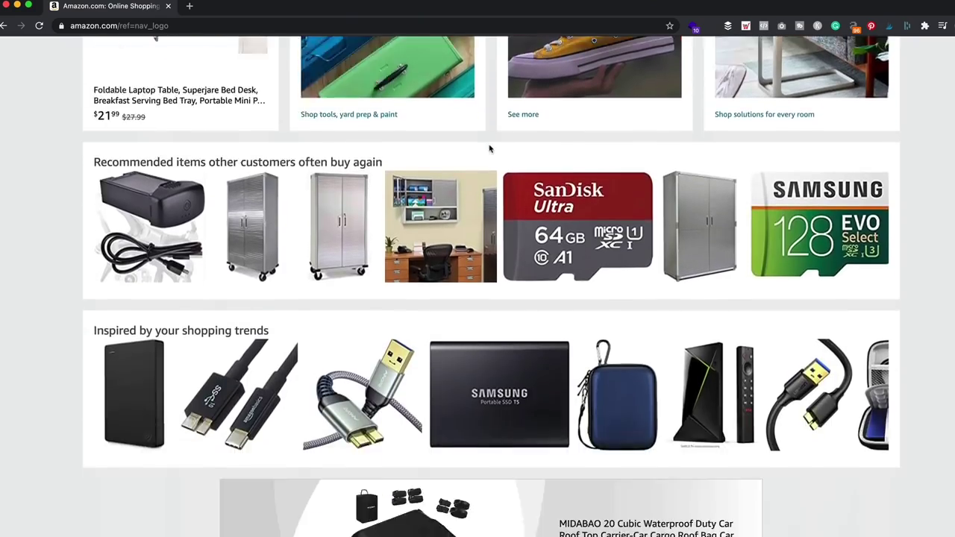
scroll(489, 149, "down", 15)
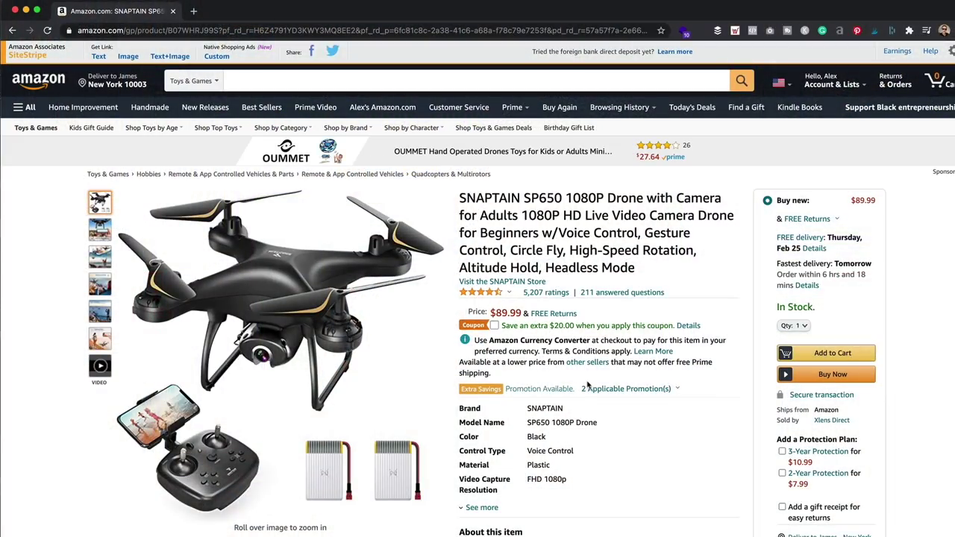
Generate SNAPTAIN SP650 SiteStripe links: full-URL text link, Large image link, then Text+Image
left_click(98, 57)
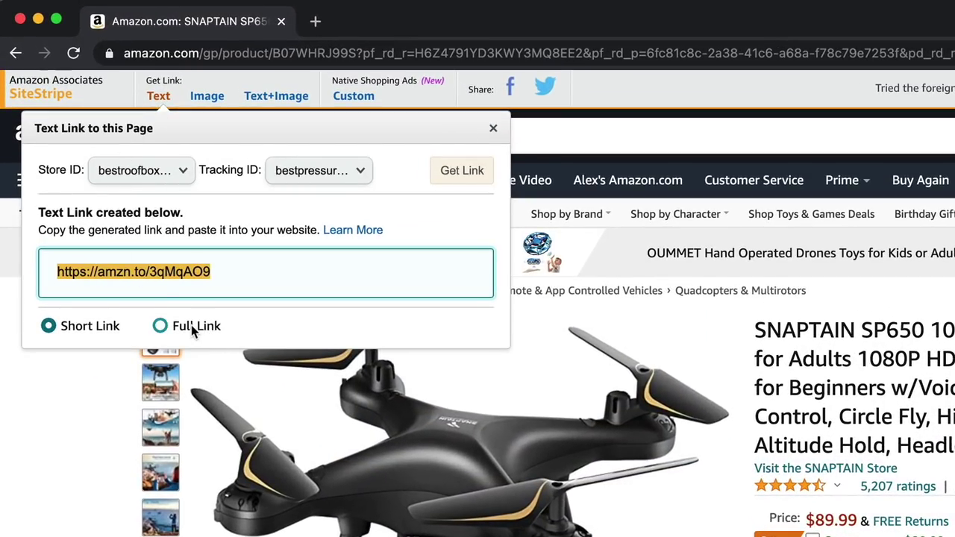
left_click(192, 325)
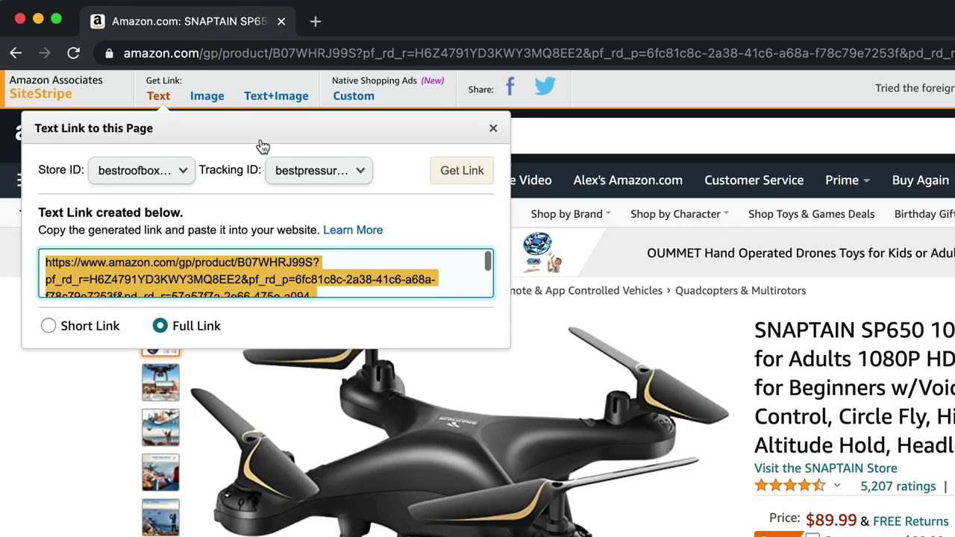
left_click(201, 97)
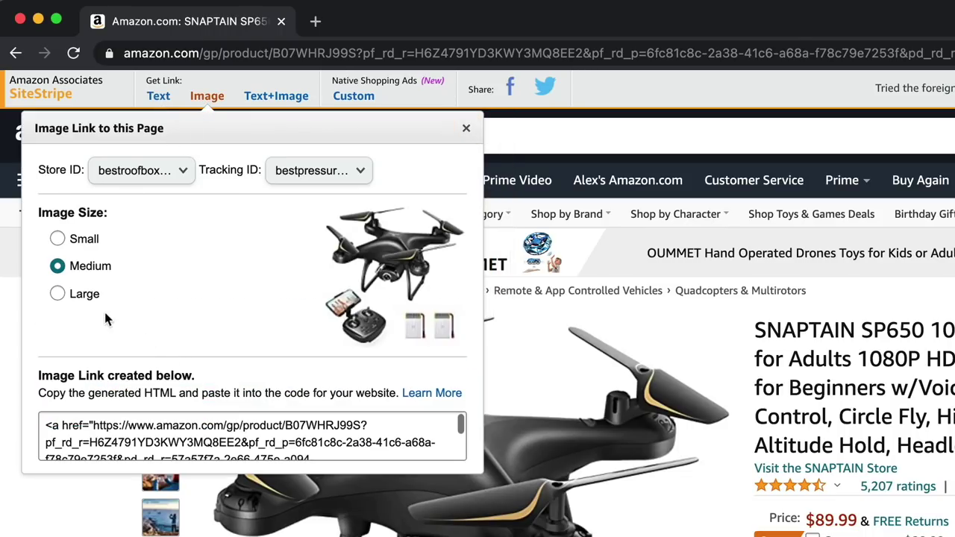
left_click(57, 294)
scroll(288, 408, "down", 2)
scroll(287, 408, "up", 2)
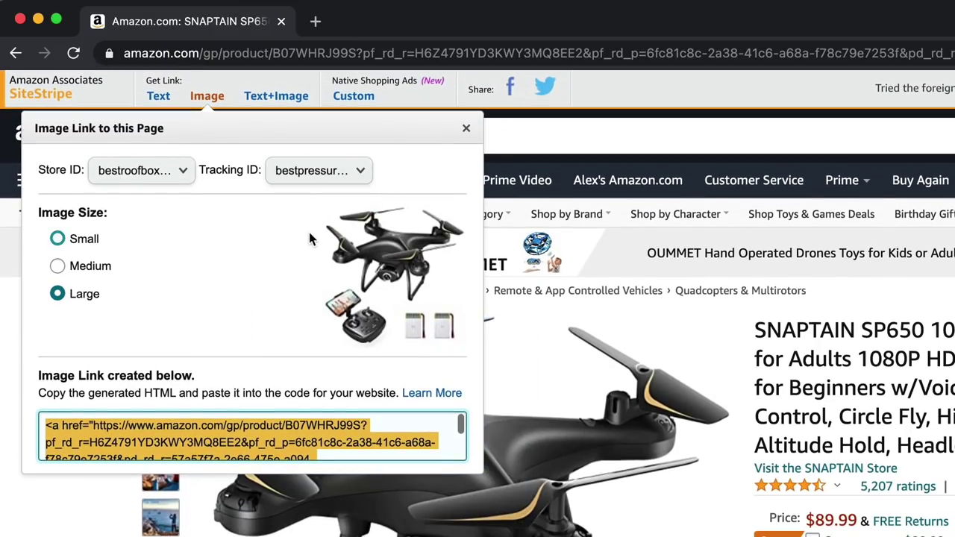
left_click(273, 103)
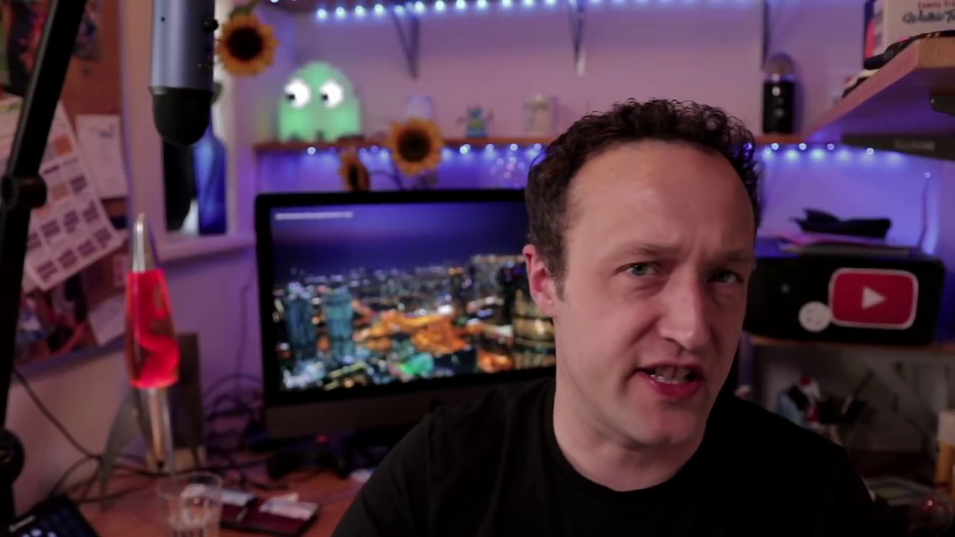
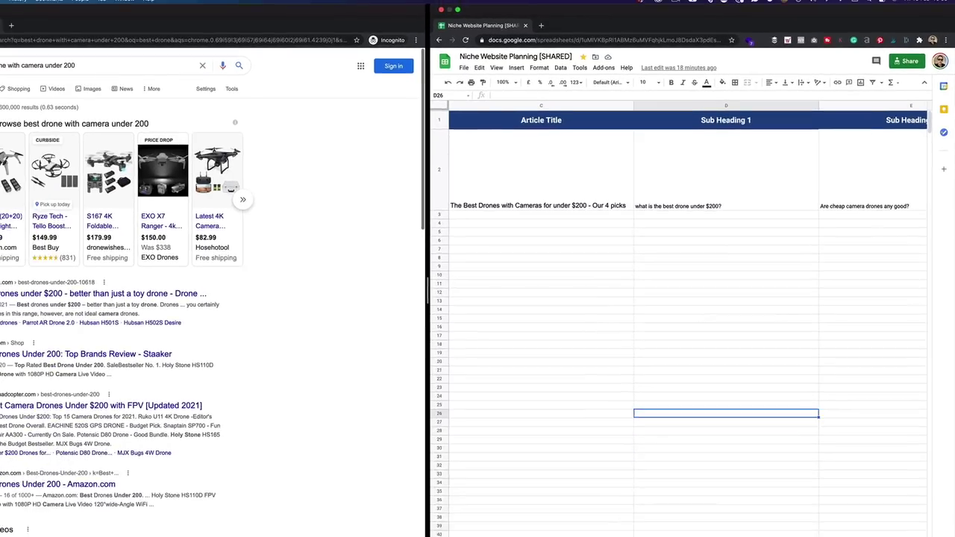
Switch back and forth between the Niche Finder and Article Planner sheets, ending on Article Planner
left_click(554, 532)
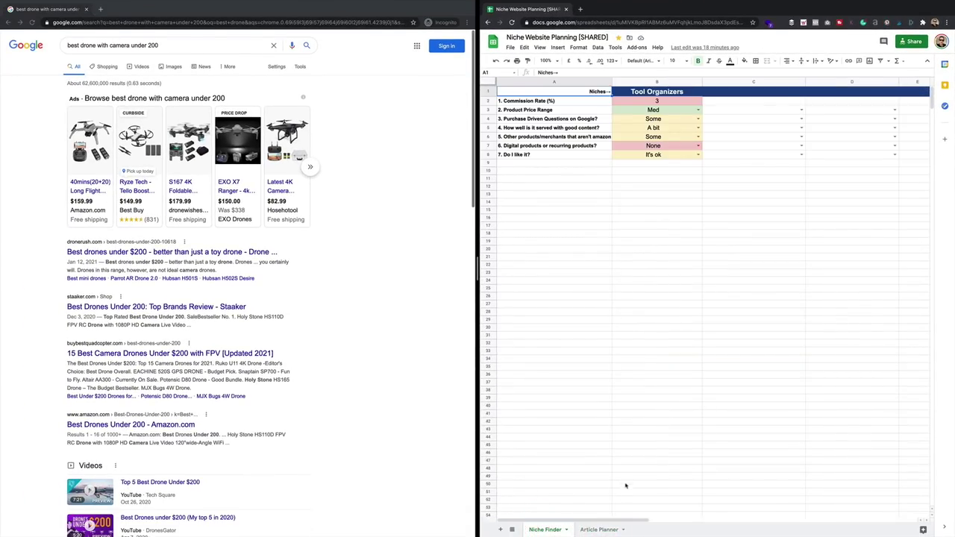
left_click(605, 530)
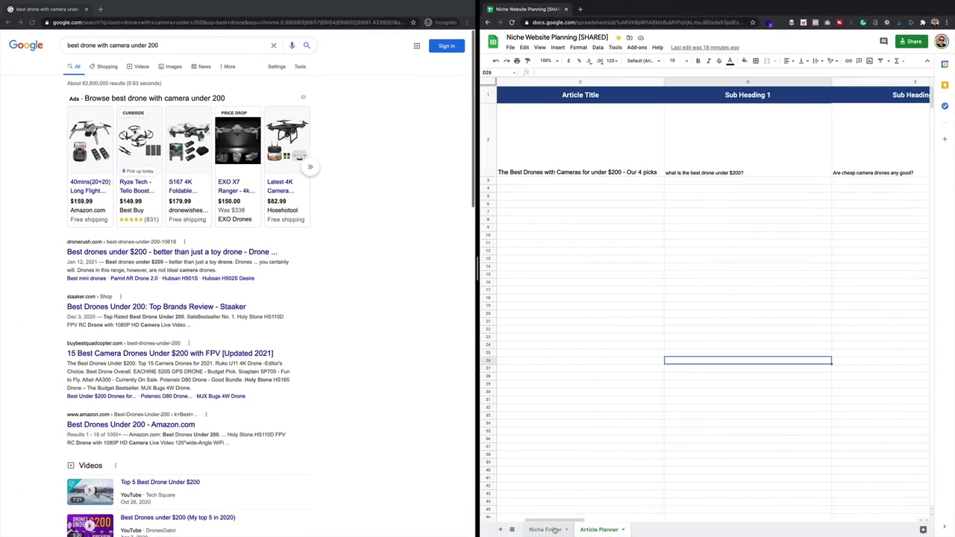
left_click(552, 530)
left_click(601, 530)
Scroll left and open the A2 Status dropdown for the drone article row
left_click(506, 48)
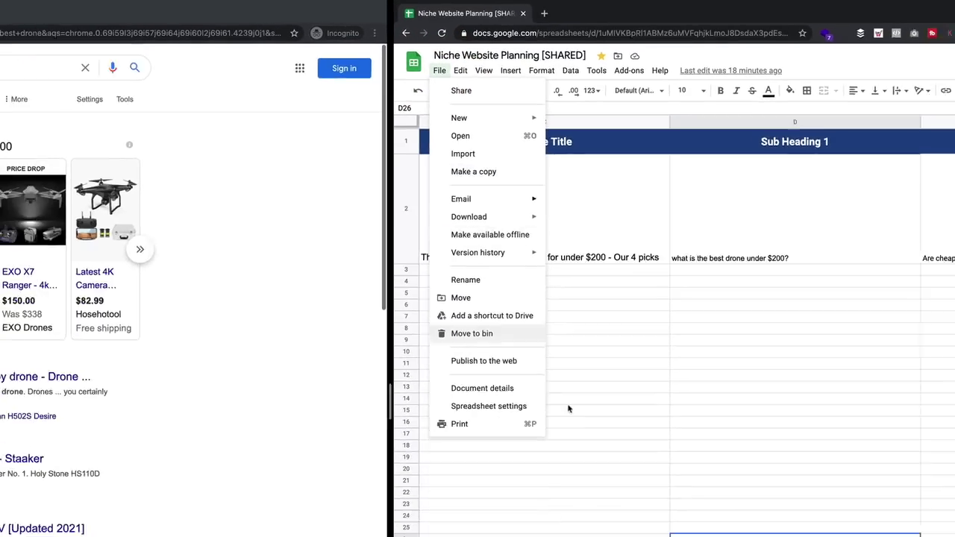
left_click(649, 422)
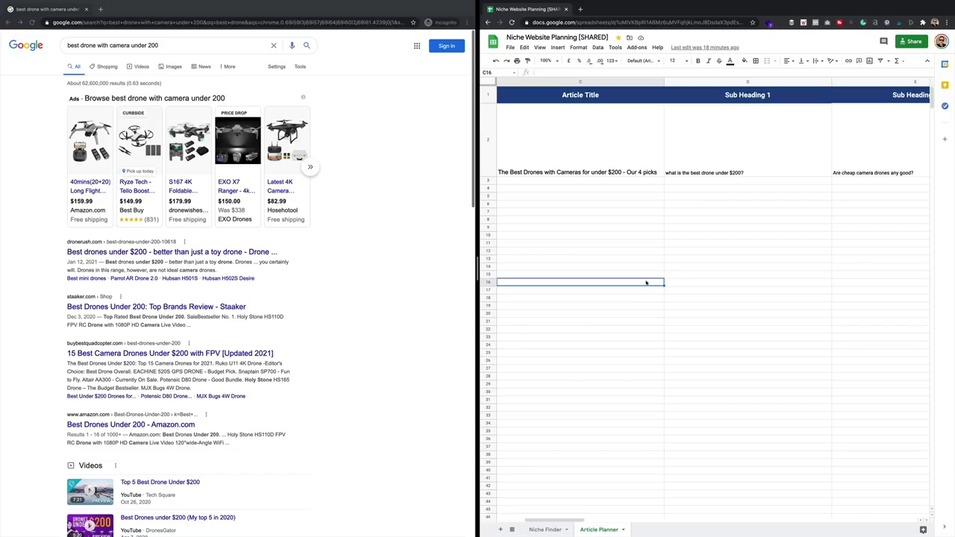
scroll(647, 282, "left", 5)
left_click(608, 207)
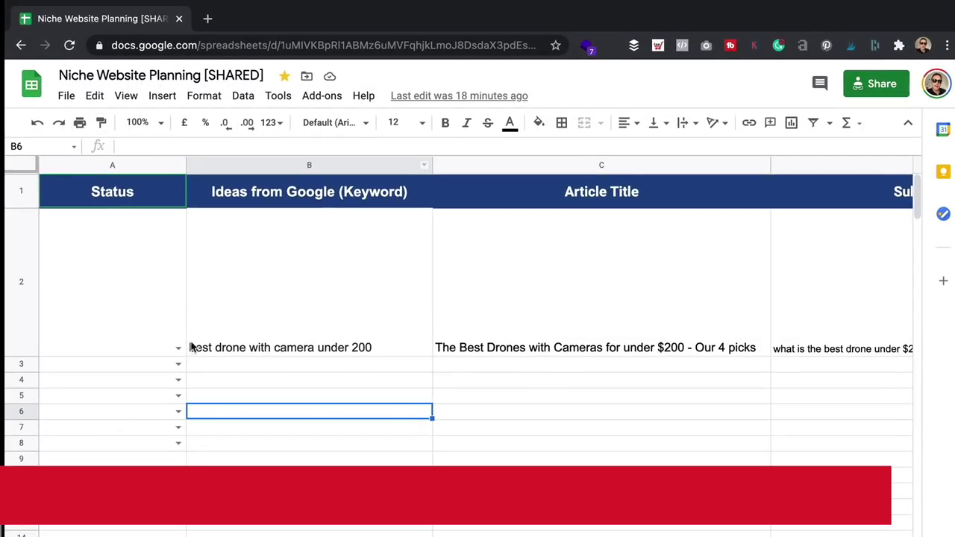
left_click(177, 348)
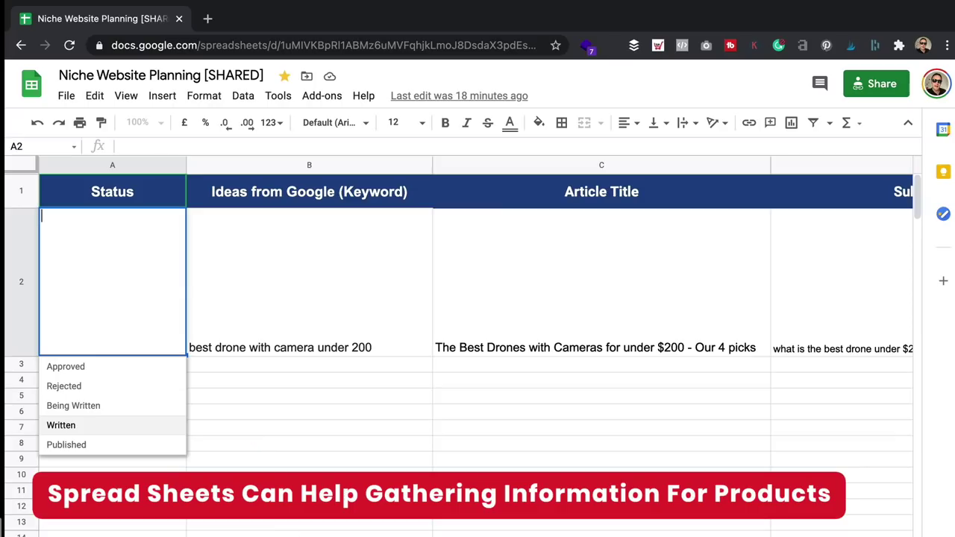
Close the Status dropdown unchanged and review the keyword in B2 and the title in C2
left_click(119, 459)
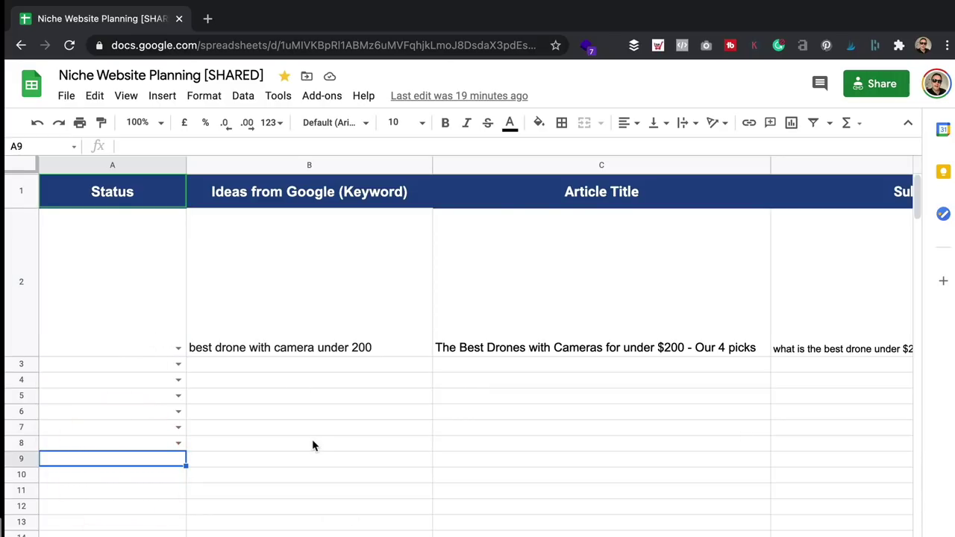
left_click(316, 270)
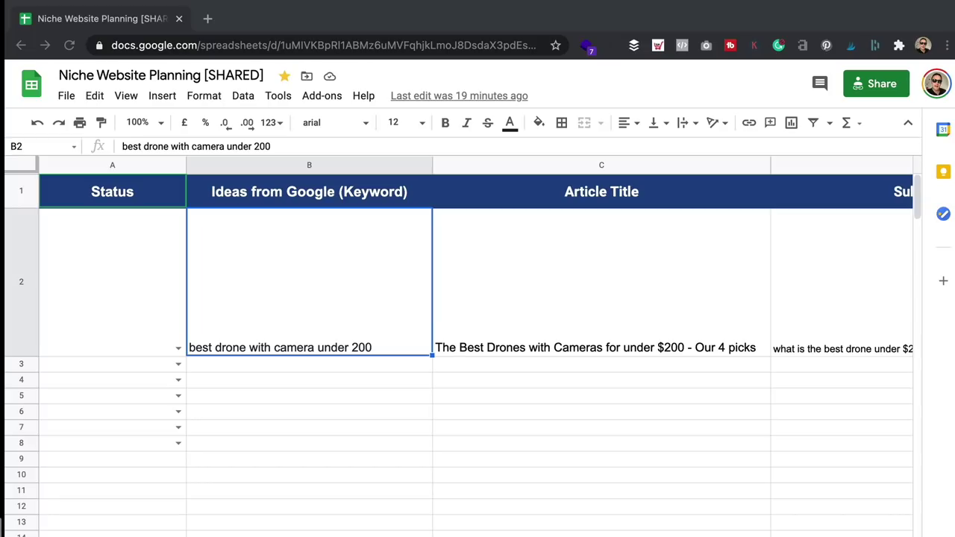
left_click(639, 287)
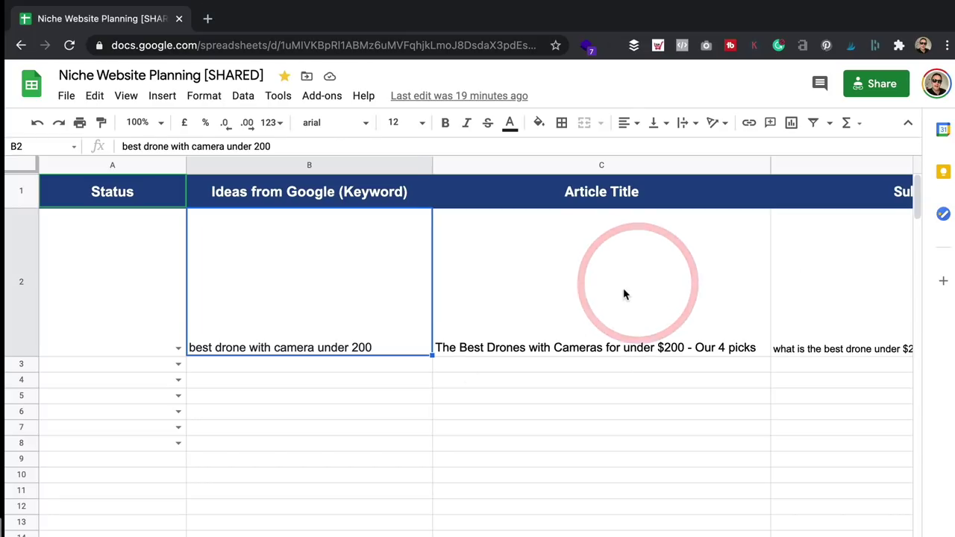
left_click(586, 289)
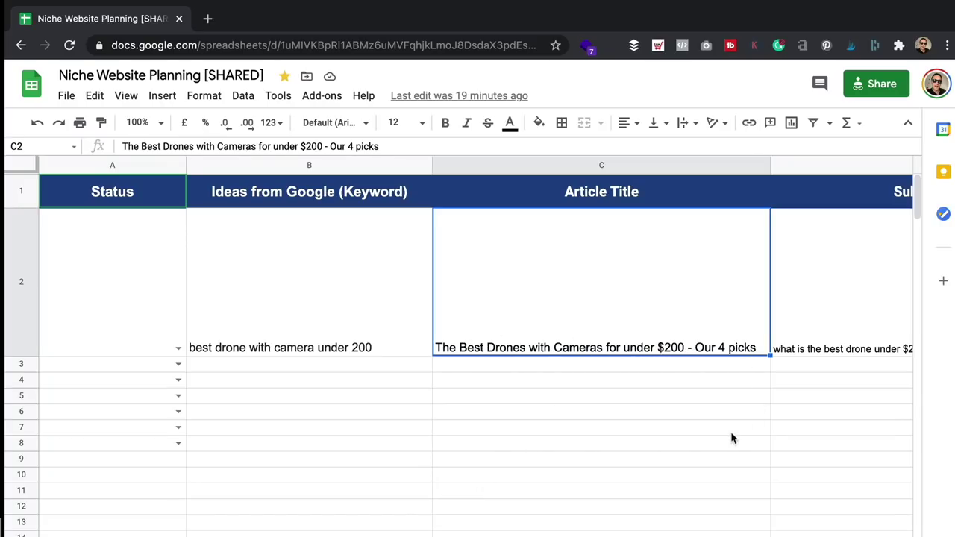
left_click(459, 352)
left_click(476, 351)
scroll(364, 427, "right", 3)
scroll(364, 429, "right", 3)
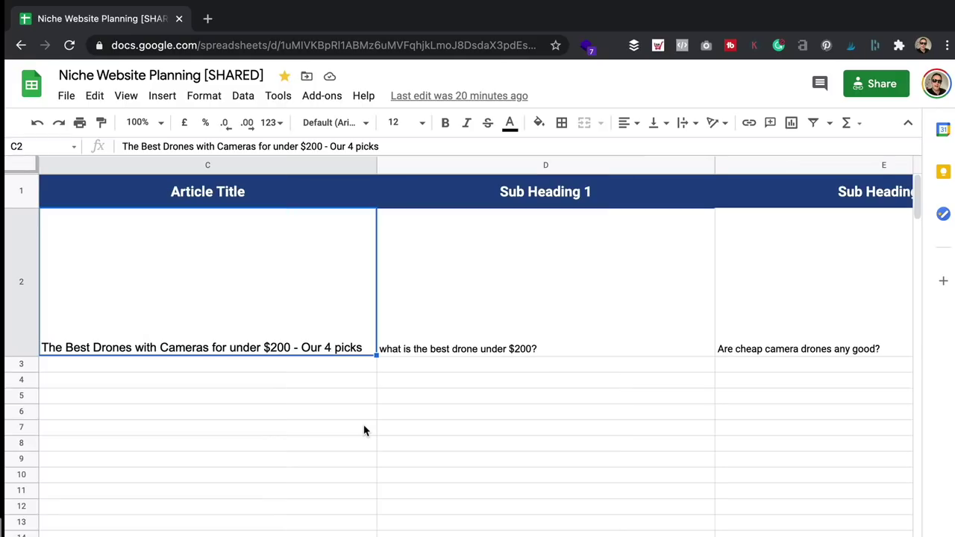
scroll(363, 430, "right", 3)
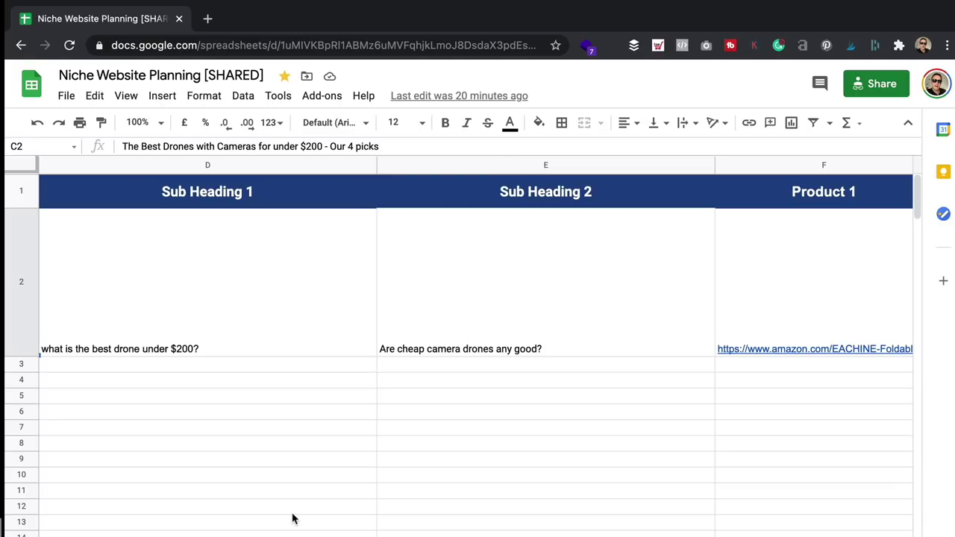
key("Right")
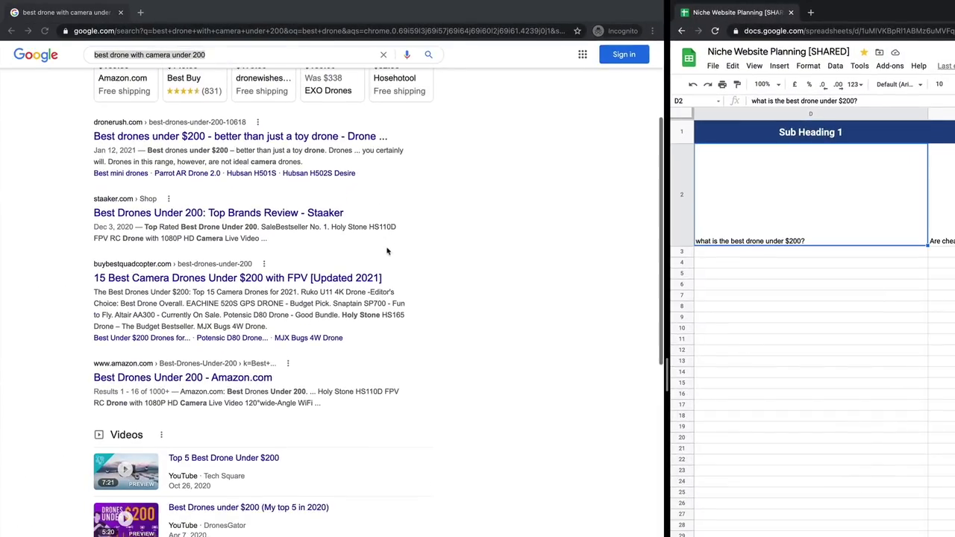
scroll(386, 250, "down", 10)
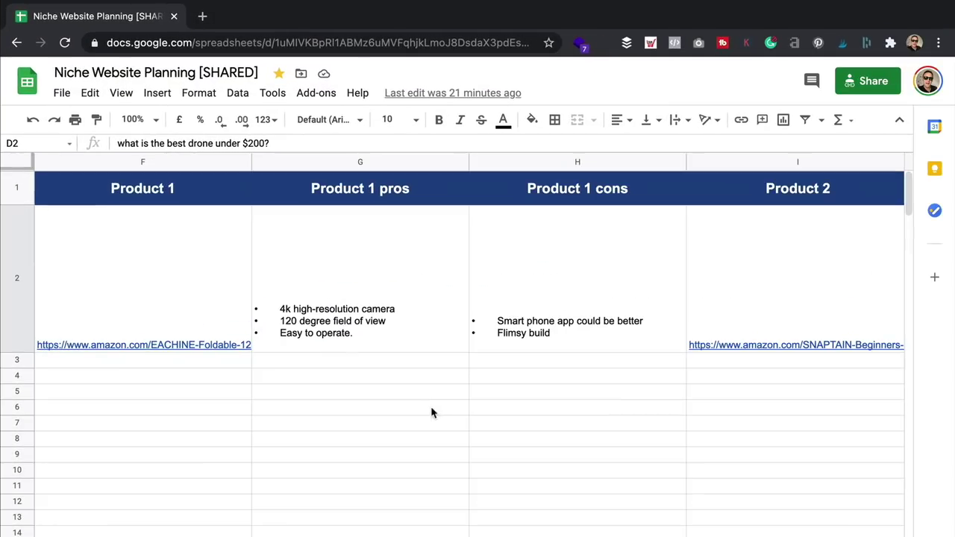
scroll(219, 321, "right", 5)
scroll(219, 320, "left", 8)
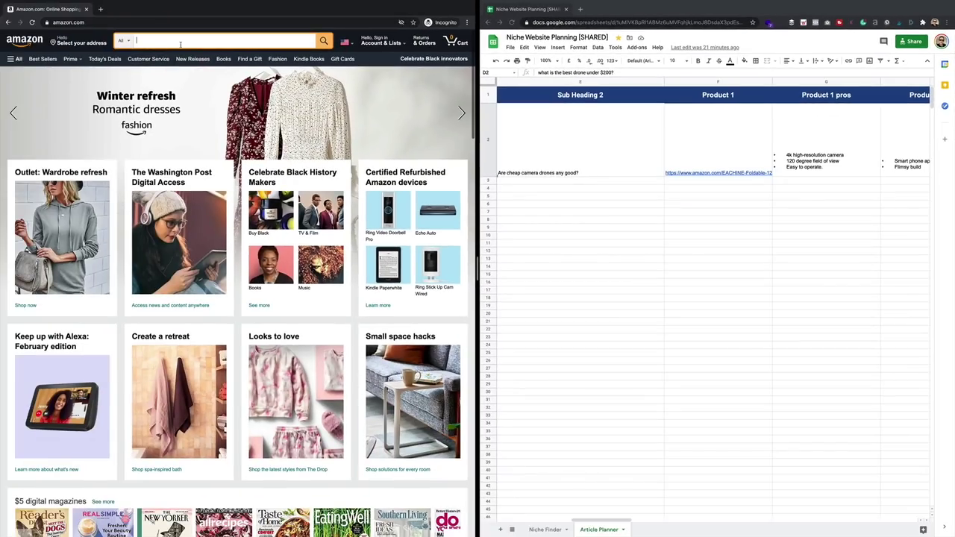
Search Amazon for 'drone' and limit results to a maximum price of $200
type("drone")
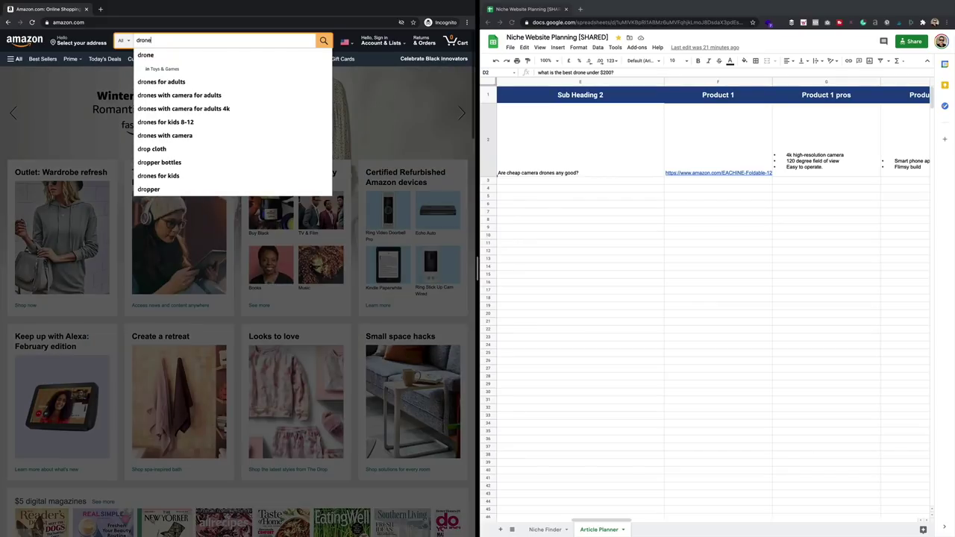
key("Return")
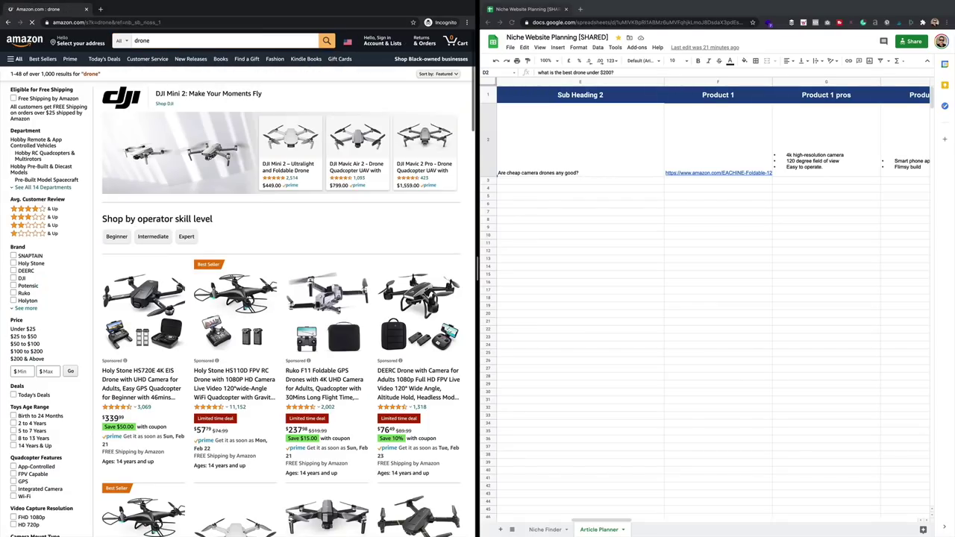
left_click(48, 371)
type("200")
key("Return")
Browse the under-$200 drone results and move the sheet cursor to Sub Heading 2 cell E2
scroll(237, 280, "down", 5)
scroll(284, 329, "down", 1)
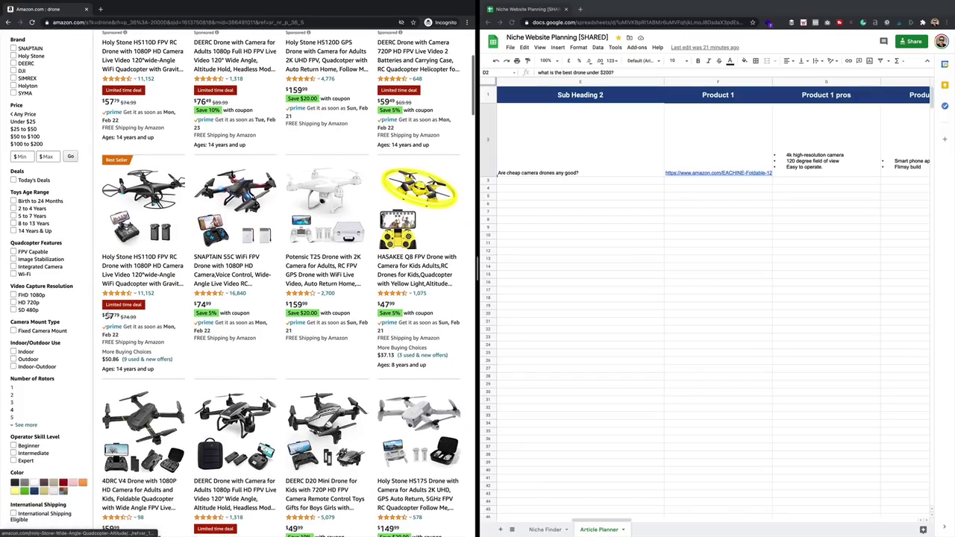
scroll(284, 329, "down", 1)
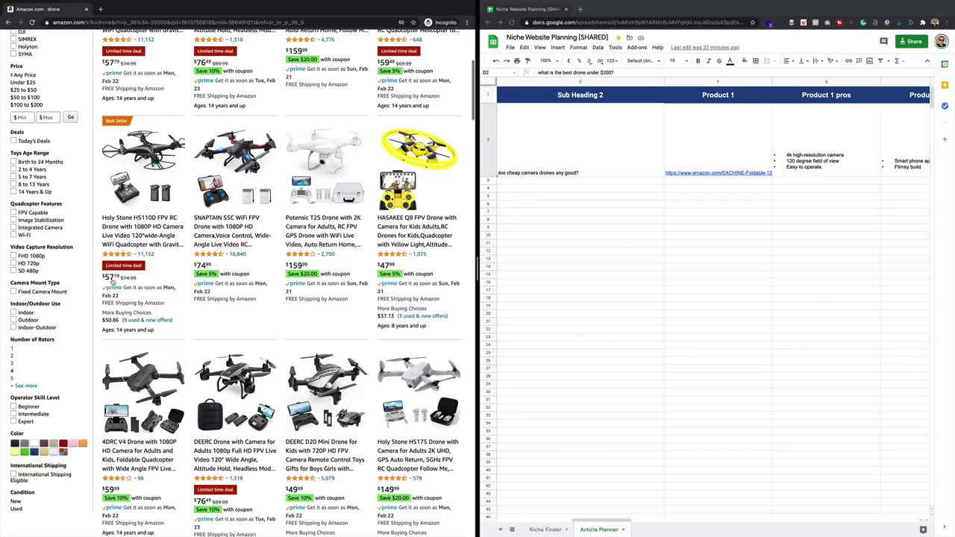
scroll(243, 325, "down", 1)
scroll(243, 325, "down", 1)
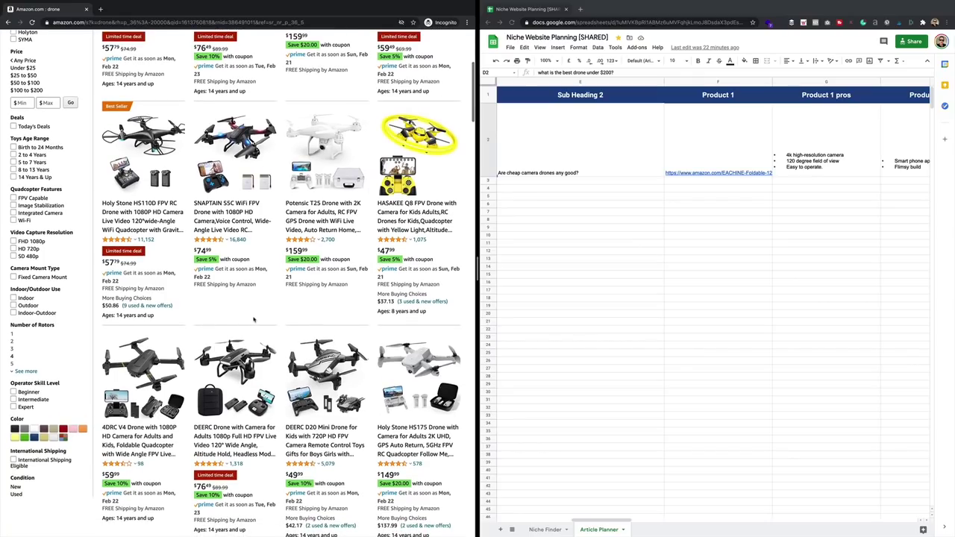
scroll(254, 319, "down", 3)
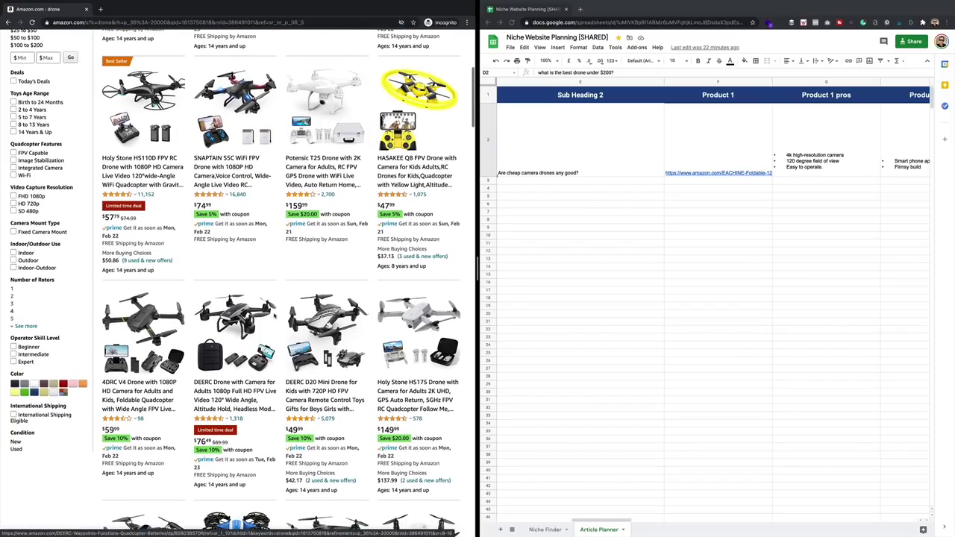
scroll(297, 306, "down", 2)
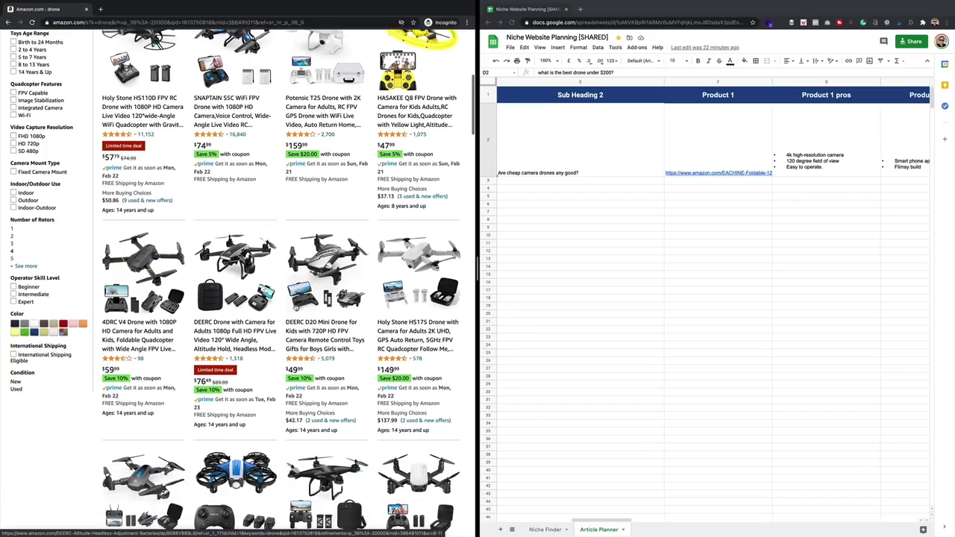
scroll(295, 306, "down", 5)
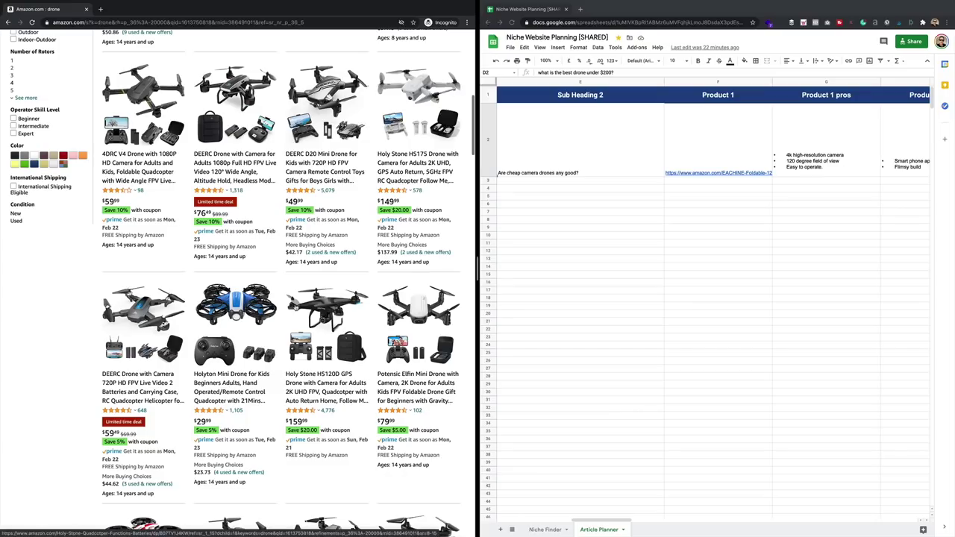
scroll(451, 224, "down", 3)
key("Tab")
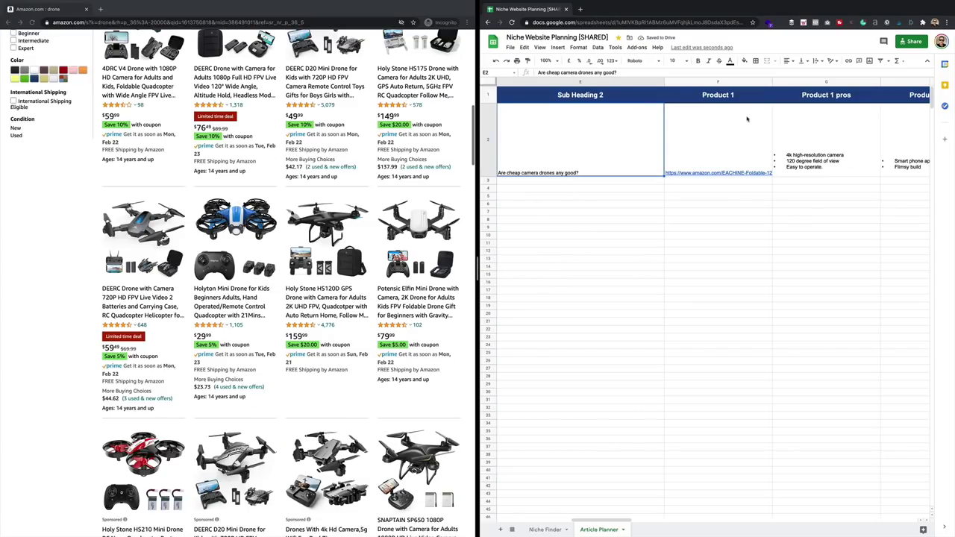
Open the Product 1 link's drone page on Amazon, then return to the sheet
right_click(690, 173)
left_click(699, 182)
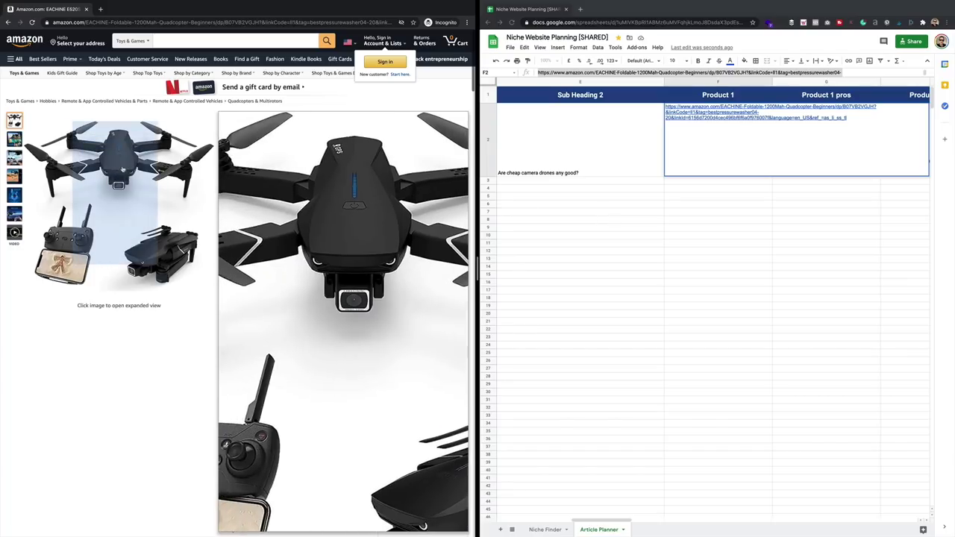
left_click(650, 213)
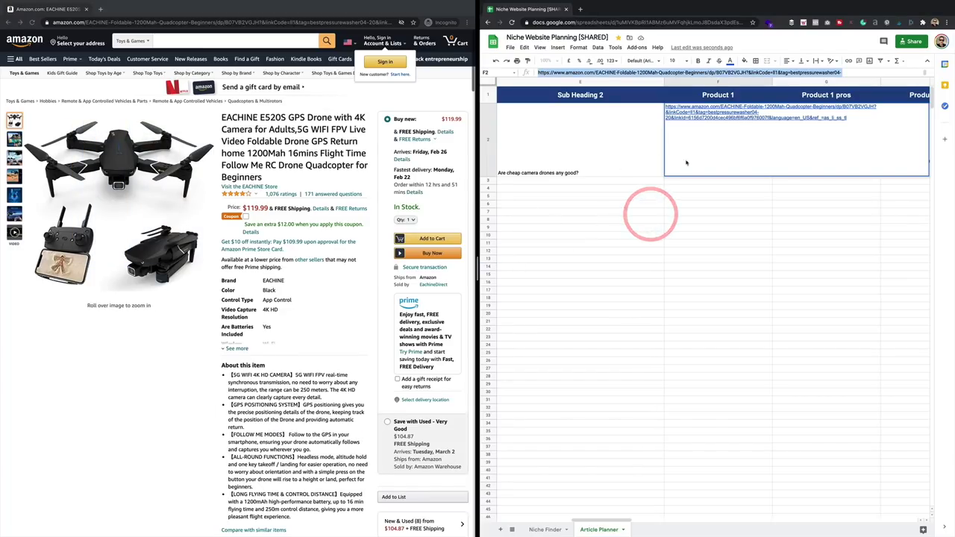
left_click(786, 188)
scroll(273, 222, "down", 3)
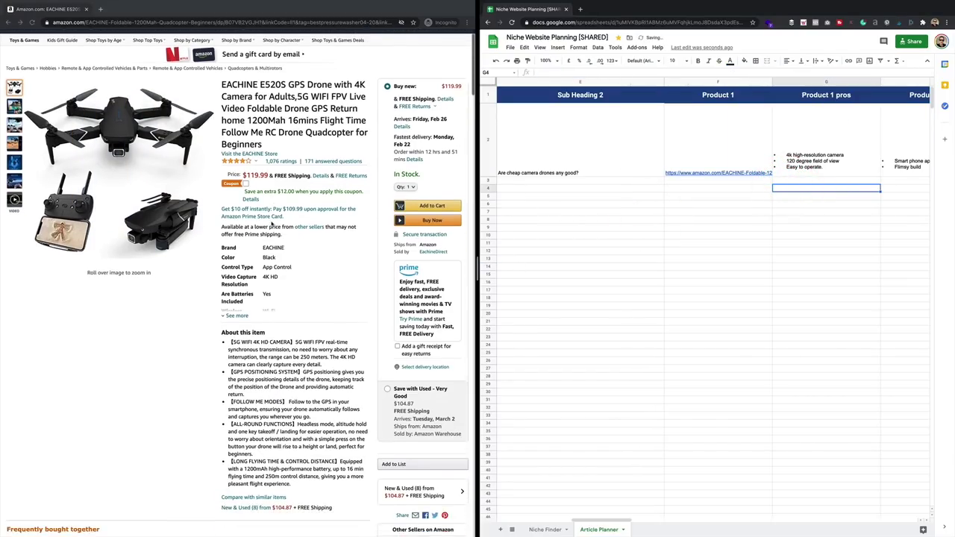
scroll(271, 223, "down", 1)
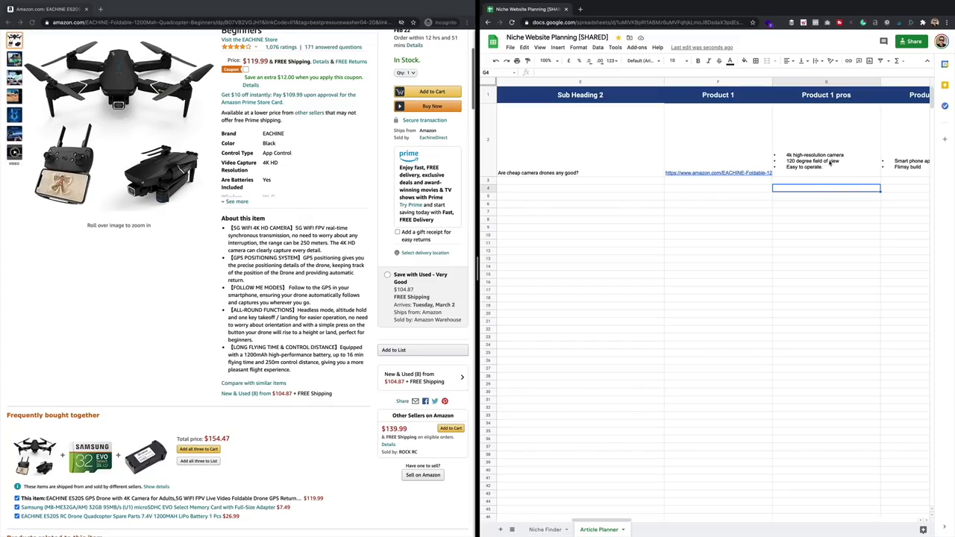
left_click(733, 302)
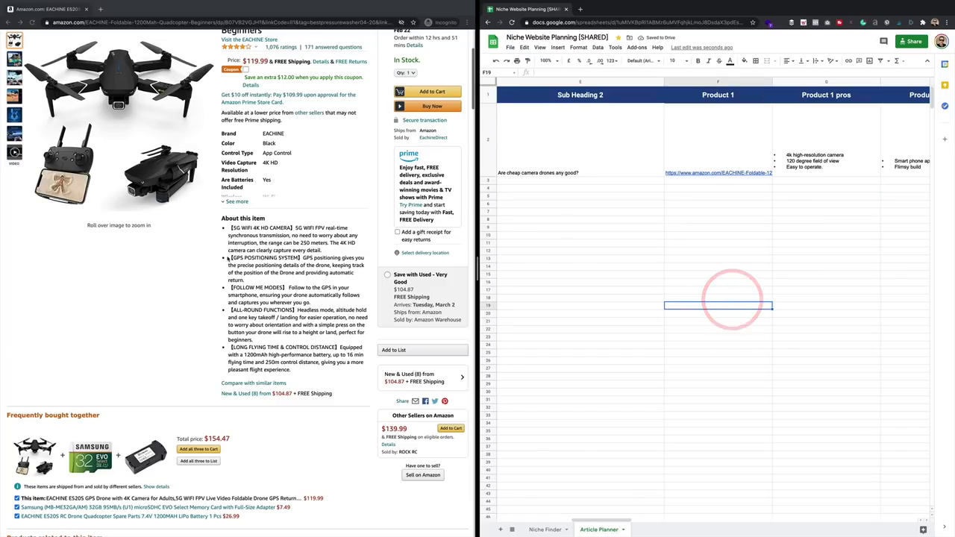
Add a 'GPS' line under 'Easy to operate.' in the Product 1 pros cell G2
left_click(805, 163)
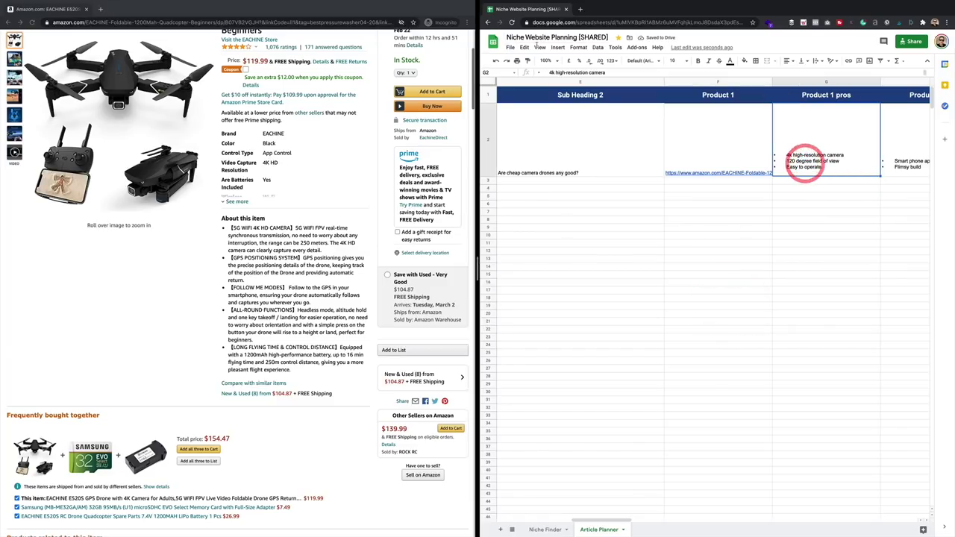
double_click(805, 154)
left_click(826, 116)
key("alt+Return")
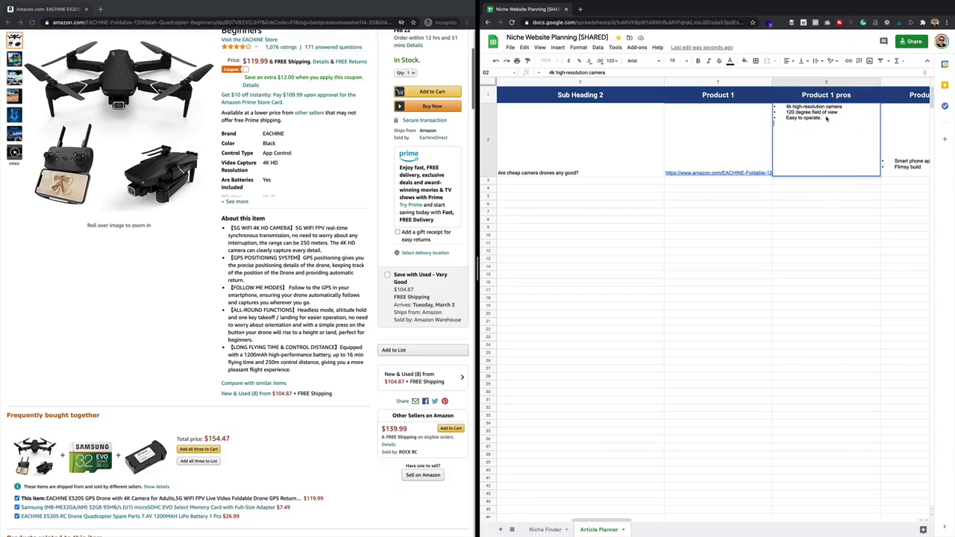
type("GPS")
left_click(775, 121)
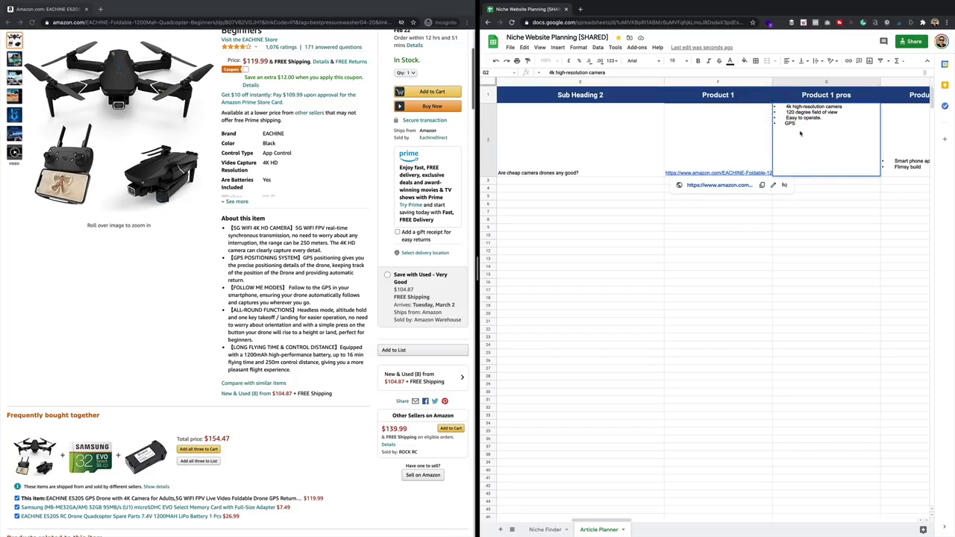
left_click(257, 349)
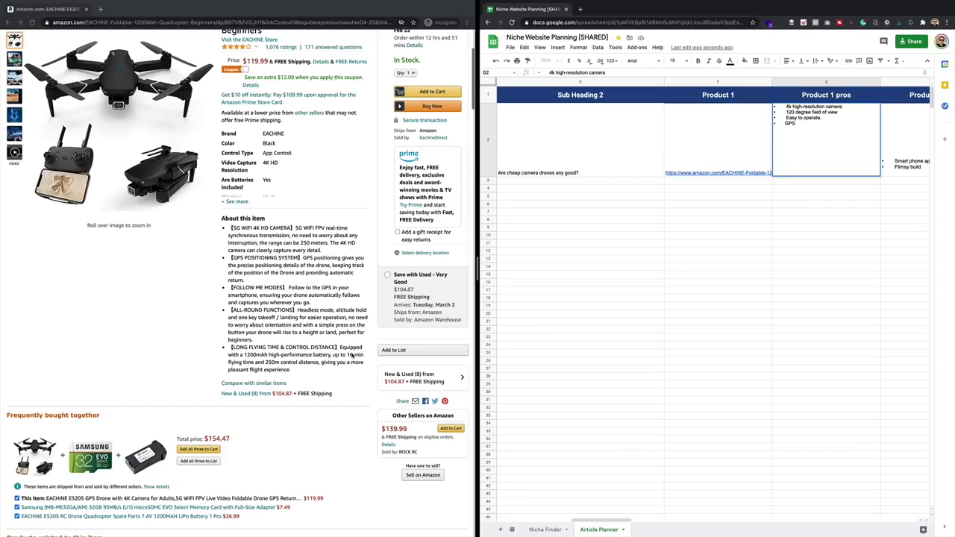
Add a bulleted '16 minutes of flying time' line below GPS, then move to cons cell H2
left_click(797, 129)
type("16 minutes of flying time")
left_click(775, 129)
type("•")
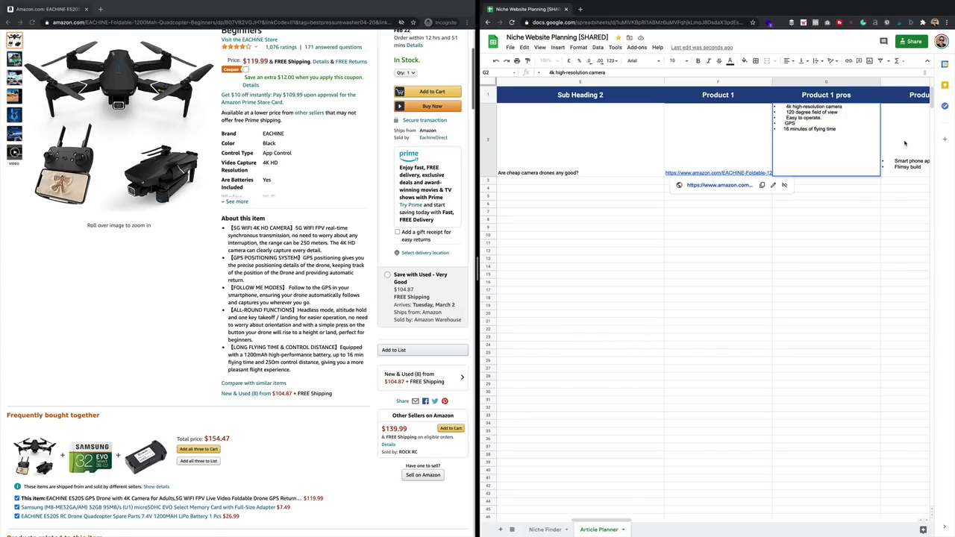
scroll(902, 141, "right", 5)
left_click(662, 175)
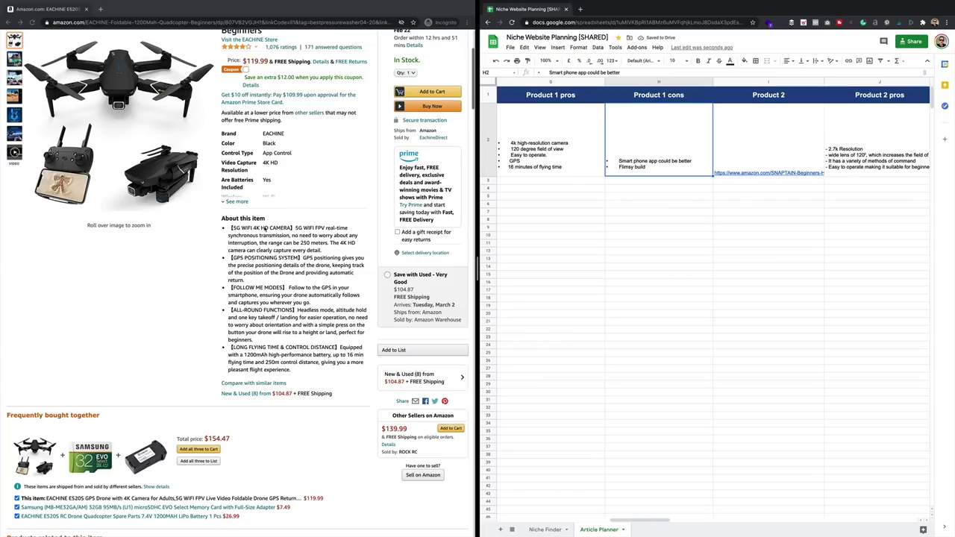
scroll(271, 220, "down", 20)
scroll(273, 217, "down", 15)
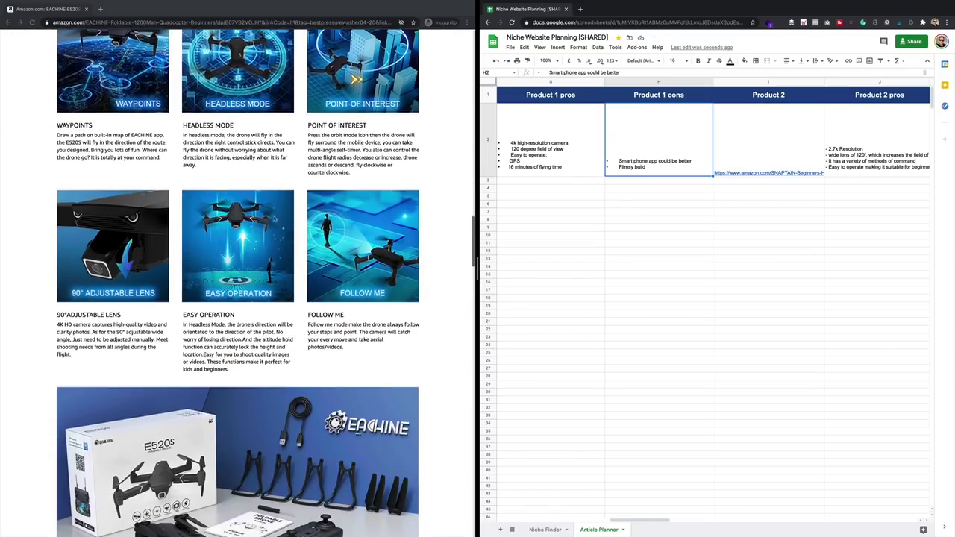
scroll(273, 218, "down", 15)
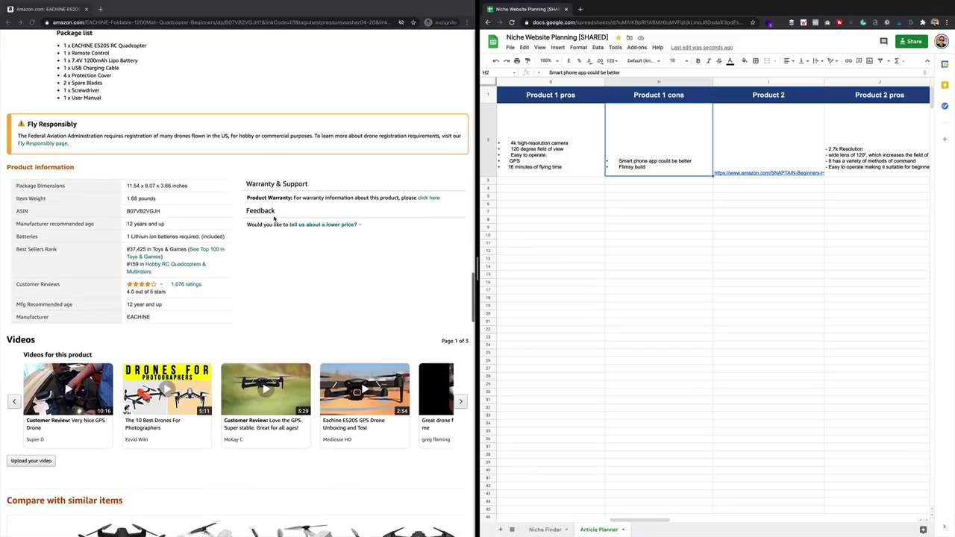
scroll(274, 218, "down", 3)
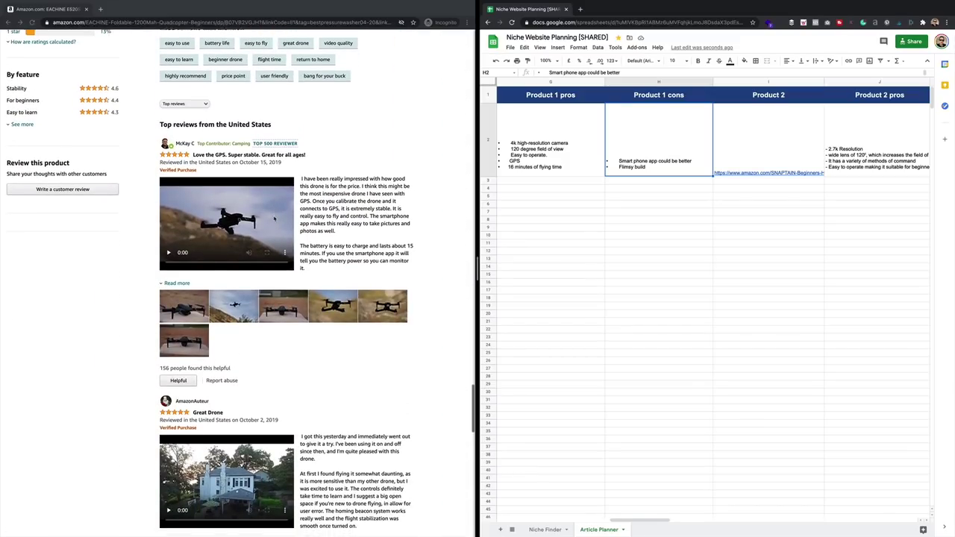
scroll(229, 135, "down", 10)
scroll(228, 135, "down", 2)
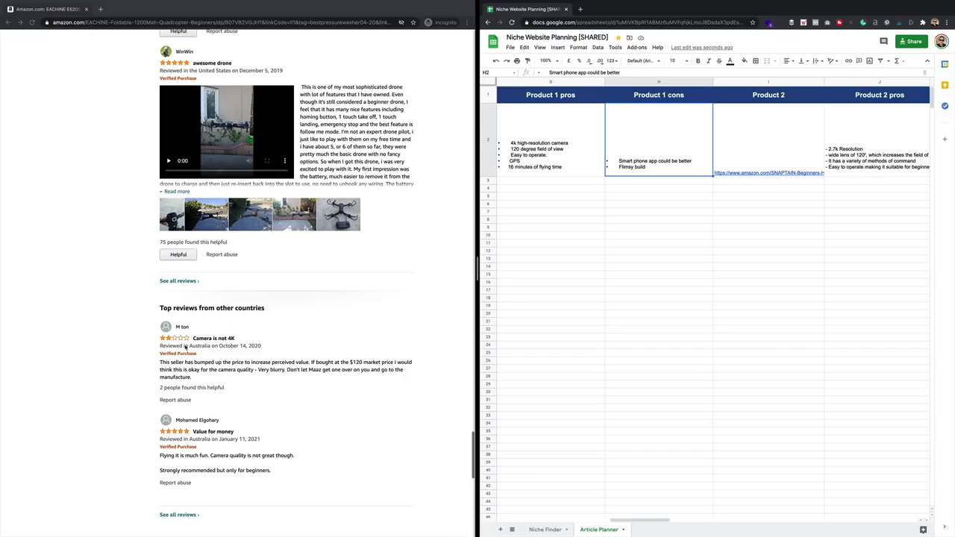
scroll(190, 344, "down", 1)
scroll(190, 343, "up", 15)
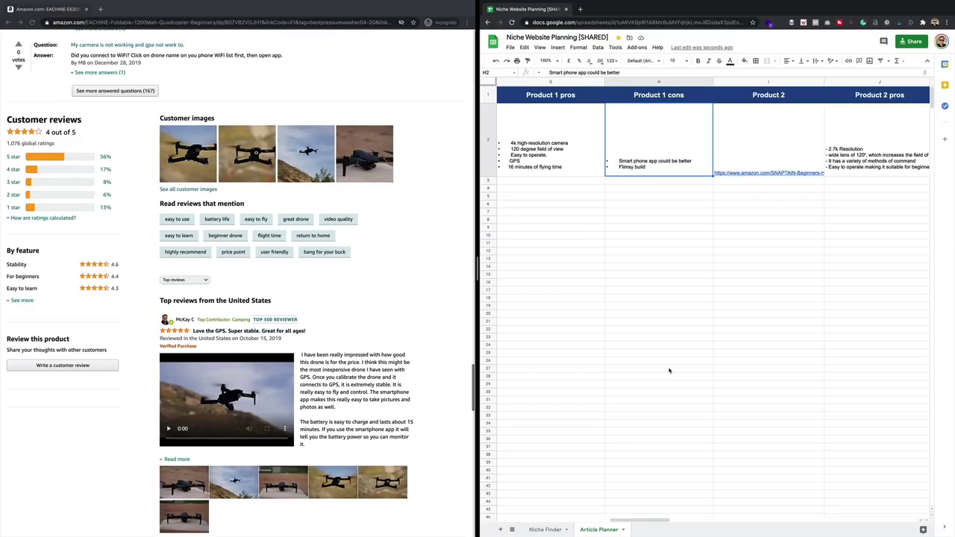
scroll(669, 371, "right", 10)
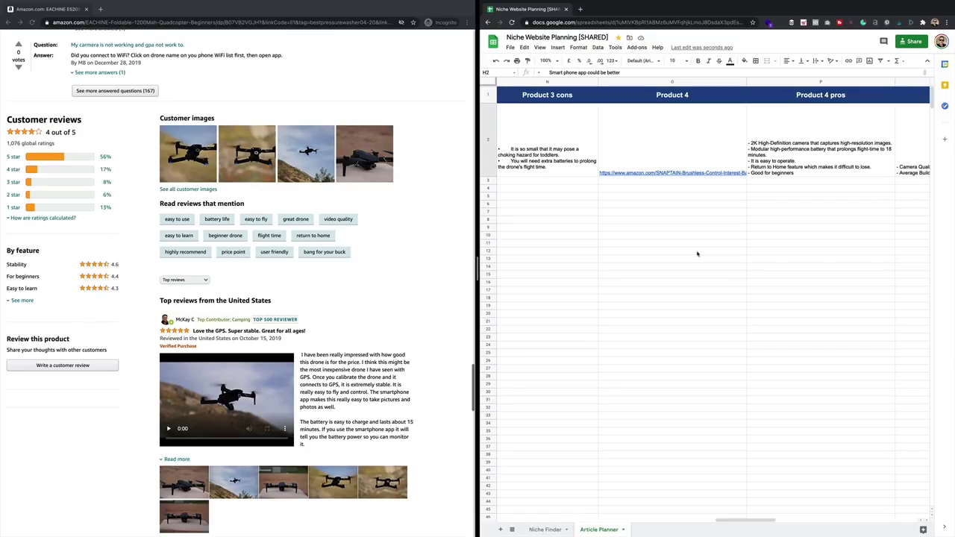
scroll(665, 197, "left", 15)
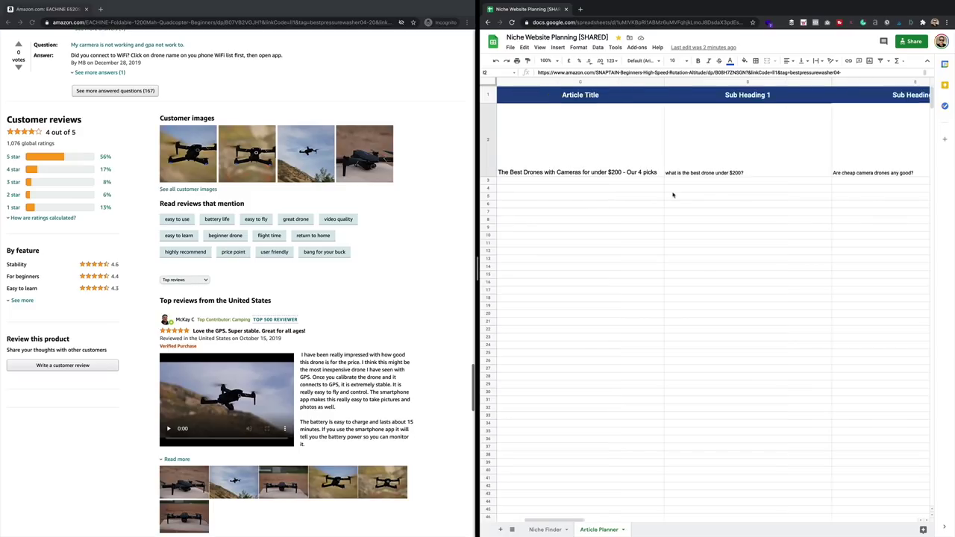
key("Right")
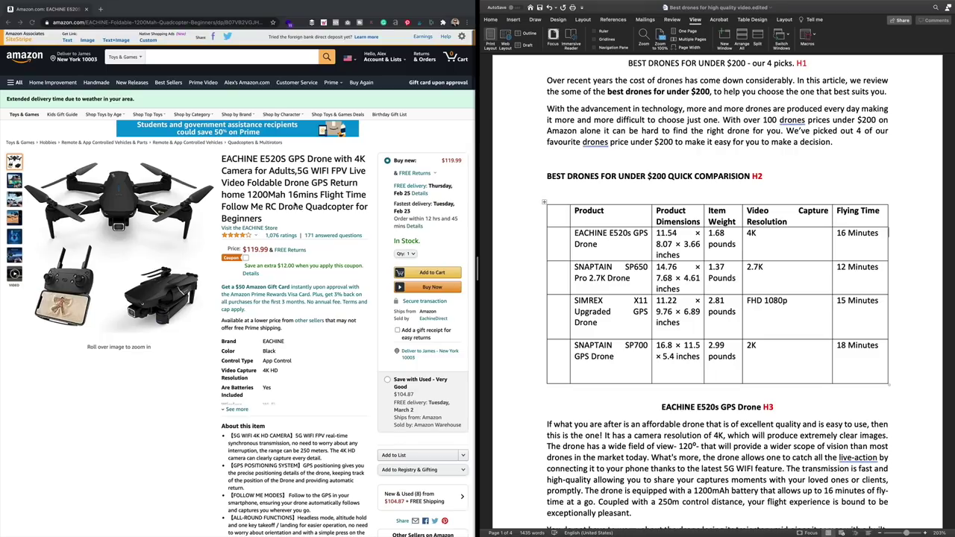
Scroll the Word article to the EACHINE E520s section and return the Amazon page to its top
scroll(635, 177, "down", 5)
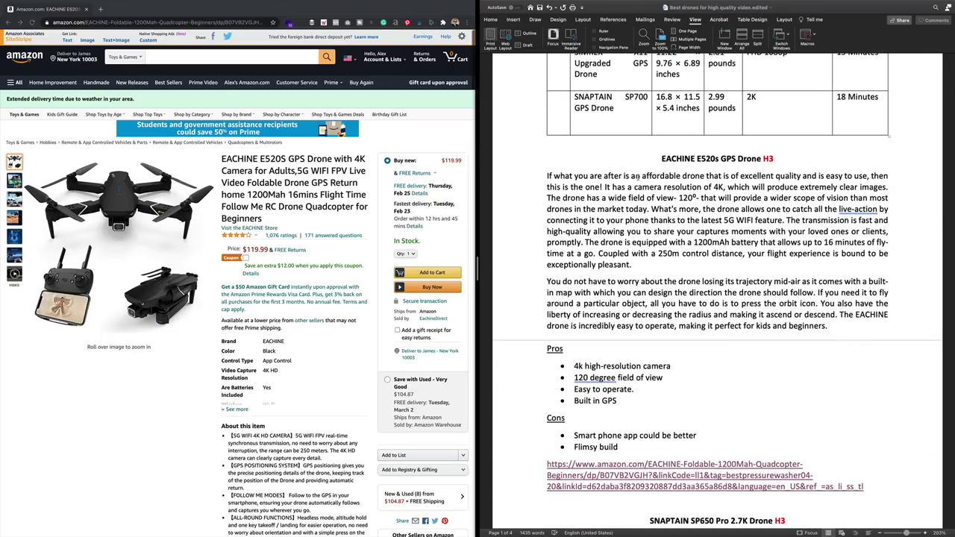
scroll(635, 177, "down", 1)
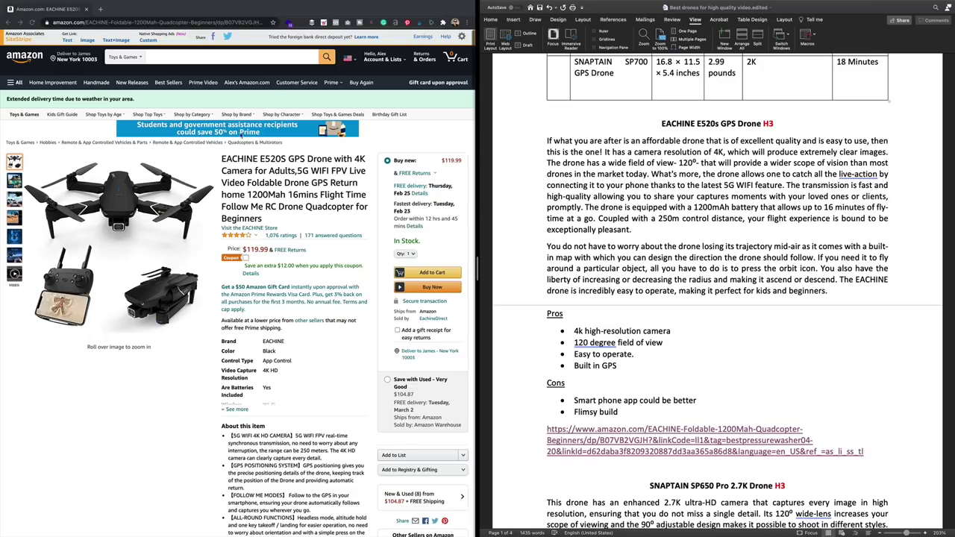
scroll(250, 141, "down", 20)
scroll(166, 209, "down", 20)
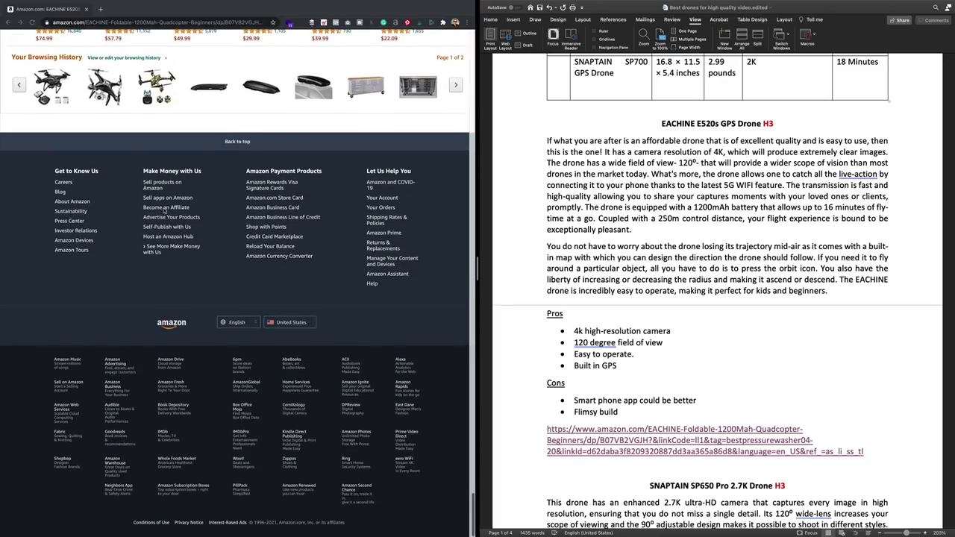
left_click(179, 205)
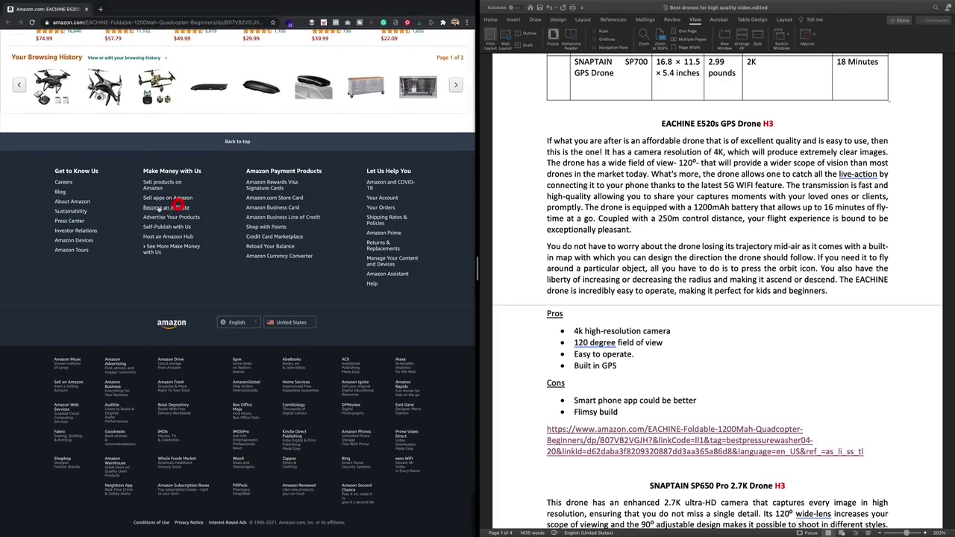
scroll(265, 265, "up", 20)
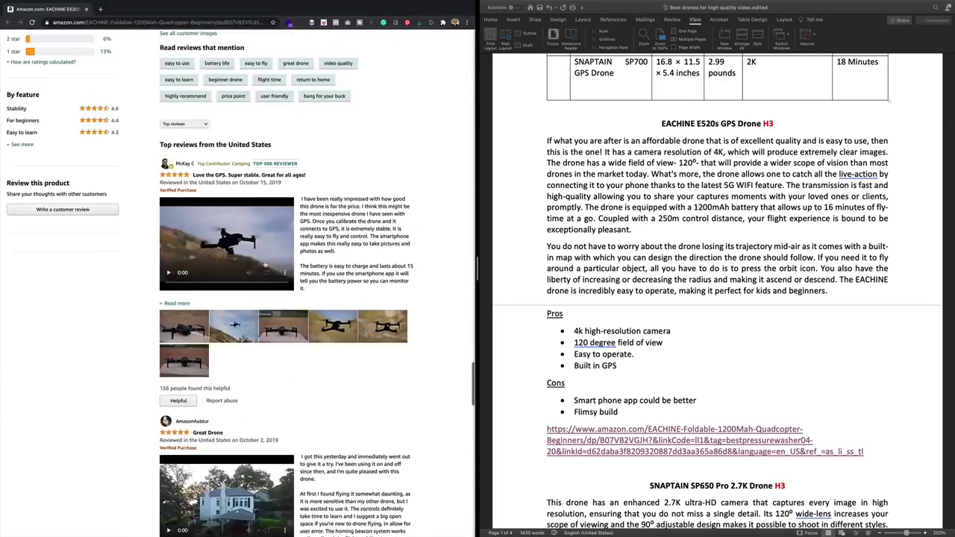
scroll(263, 265, "up", 15)
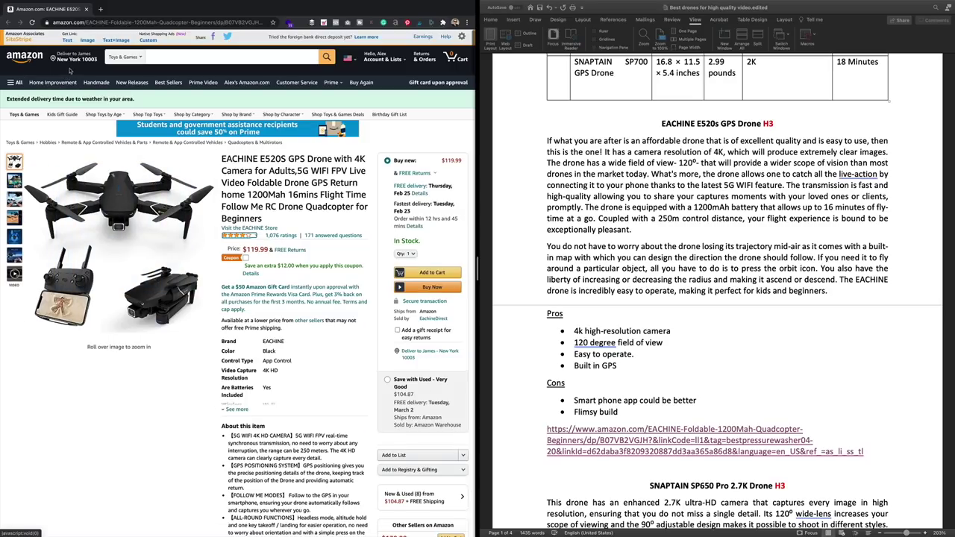
Generate a SiteStripe Text link, keeping the current tracking ID
left_click(68, 40)
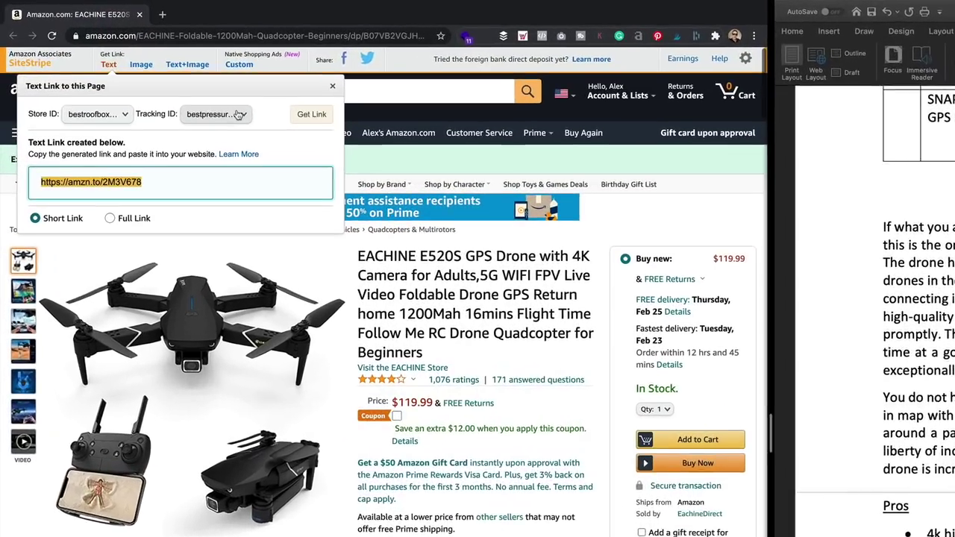
left_click(151, 71)
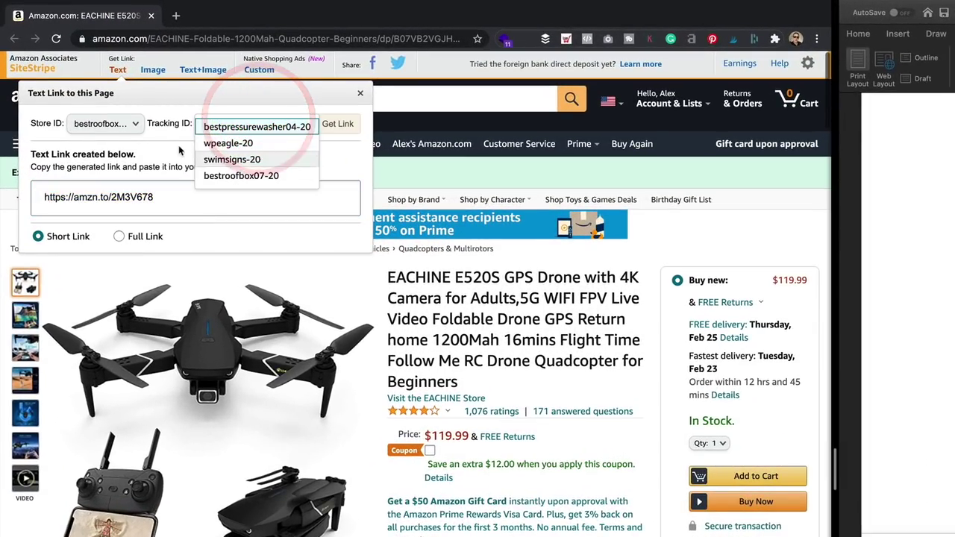
left_click(100, 87)
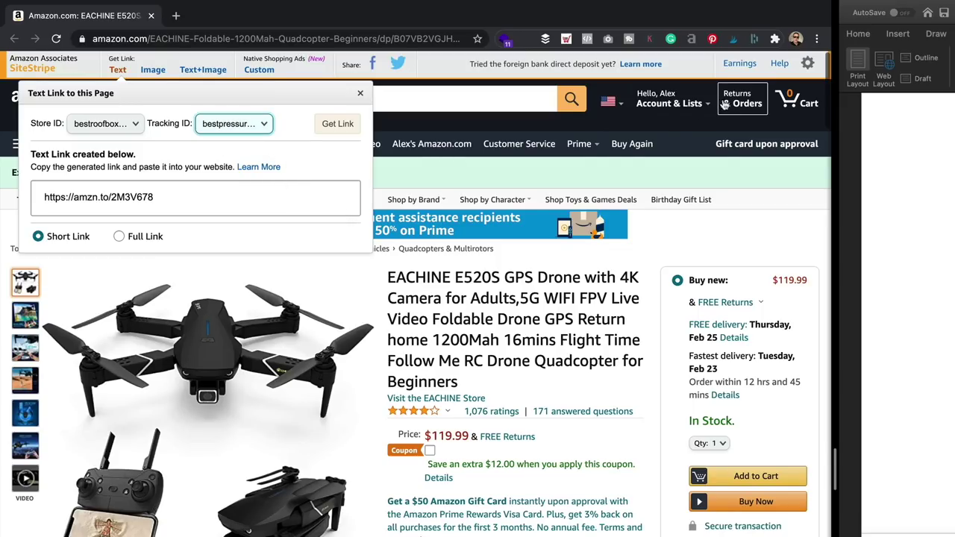
left_click(188, 197)
left_click(138, 203)
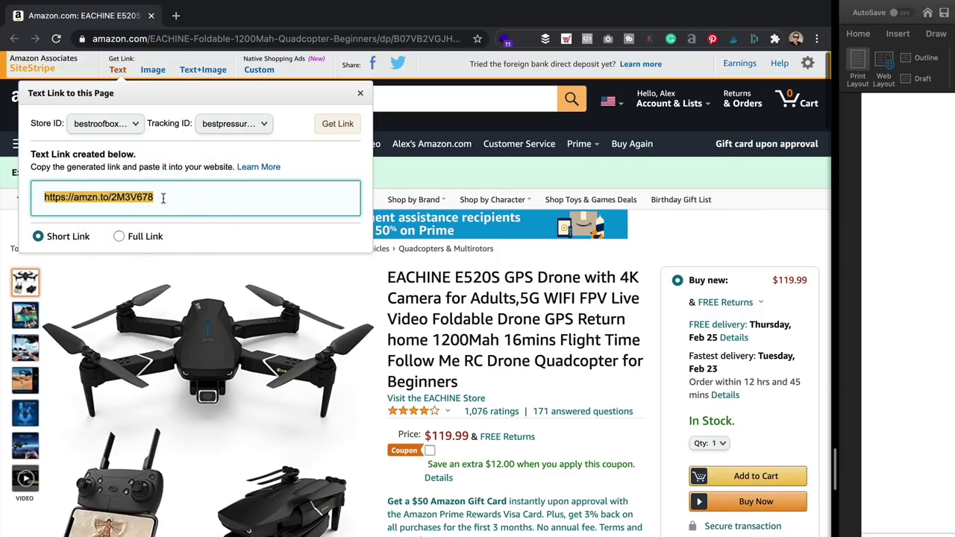
Switch to the Full Link URL, copy it, and close the link generator
left_click(120, 236)
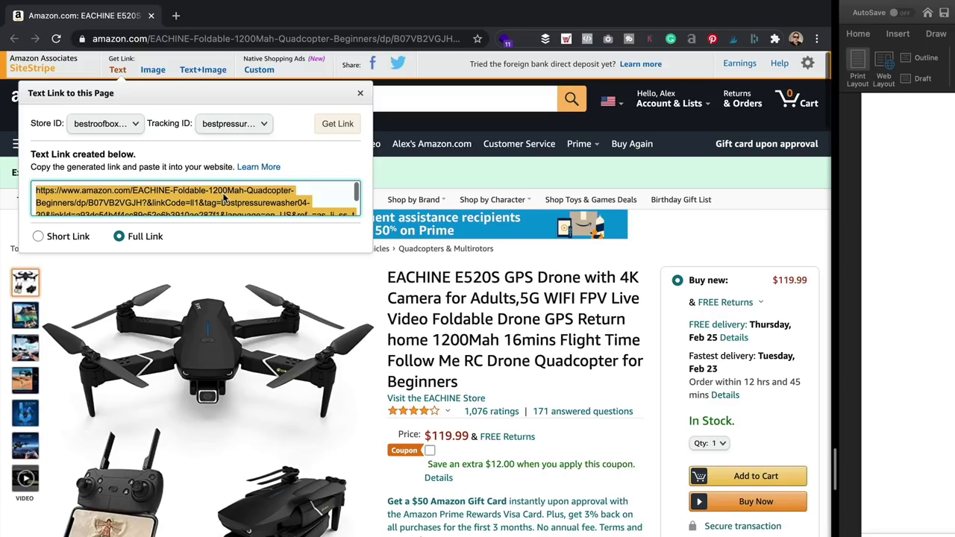
left_click(222, 196)
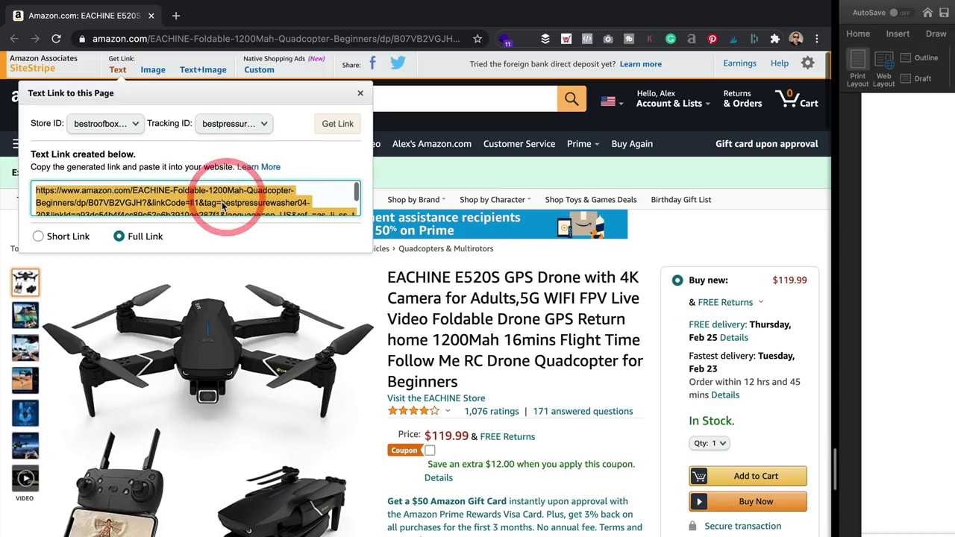
left_click(306, 201)
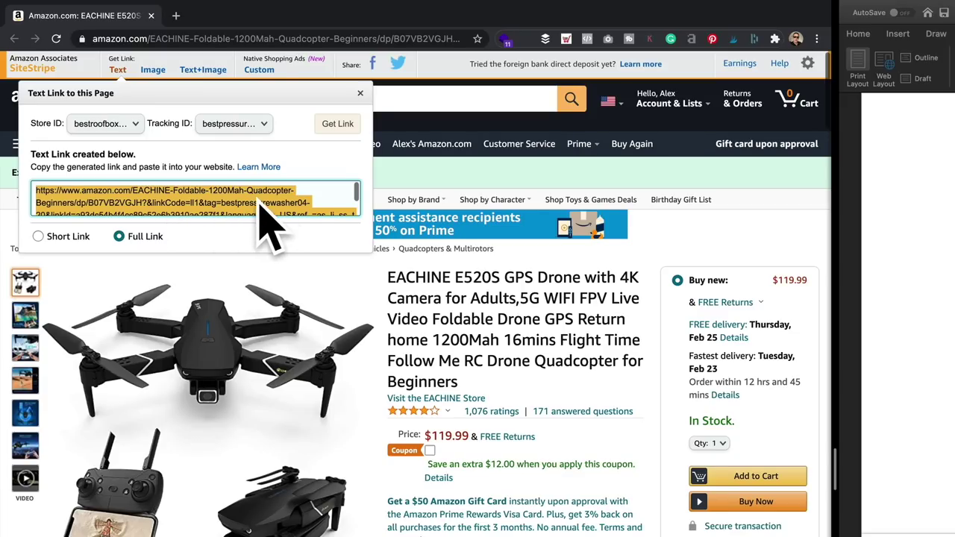
left_click(48, 237)
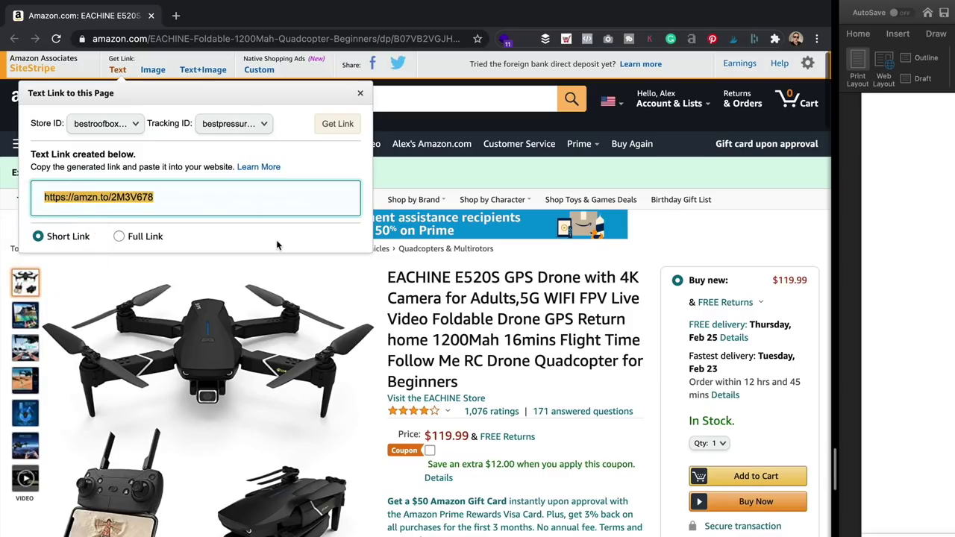
left_click(142, 237)
mouse_move(409, 203)
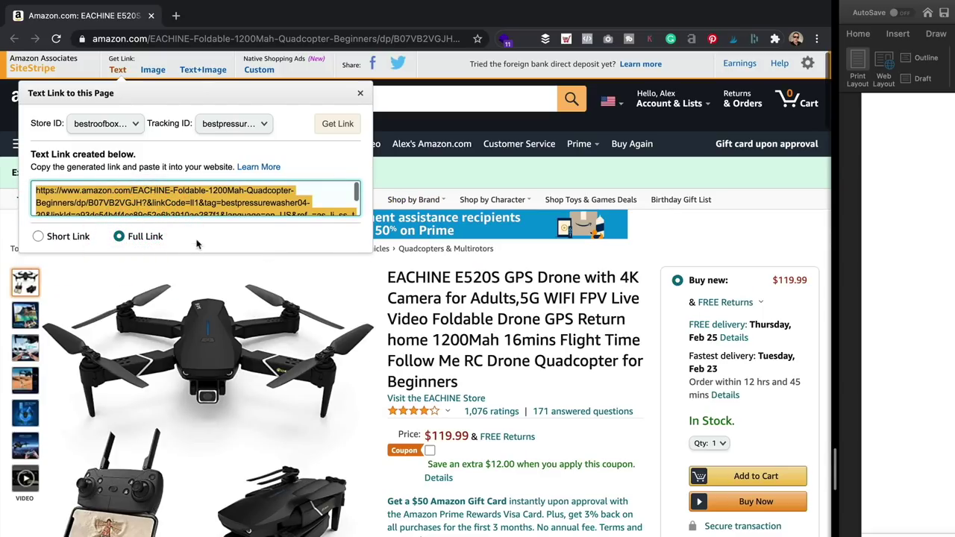
right_click(179, 206)
left_click(240, 231)
left_click(524, 328)
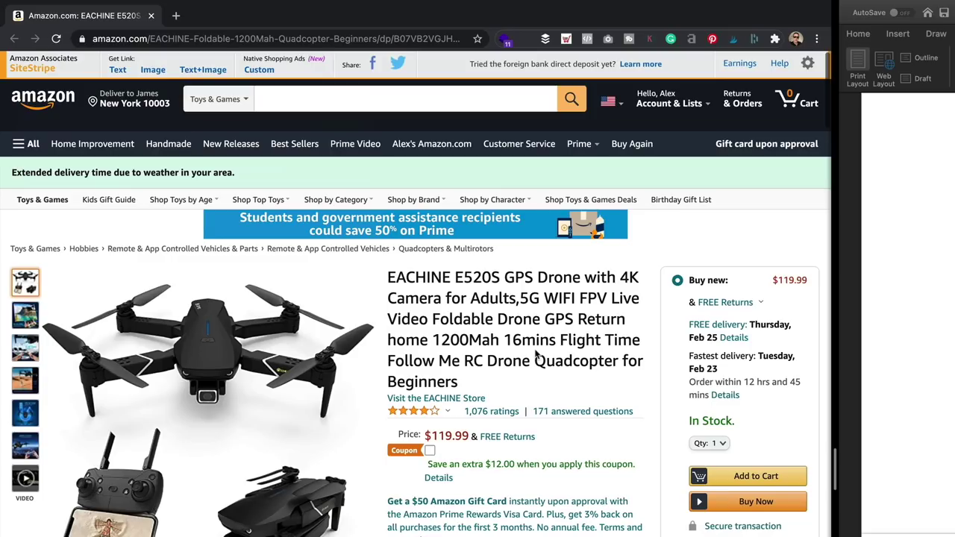
Scroll Word to the top and highlight the drone article's H1 title and its H1 label
scroll(752, 415, "up", 15)
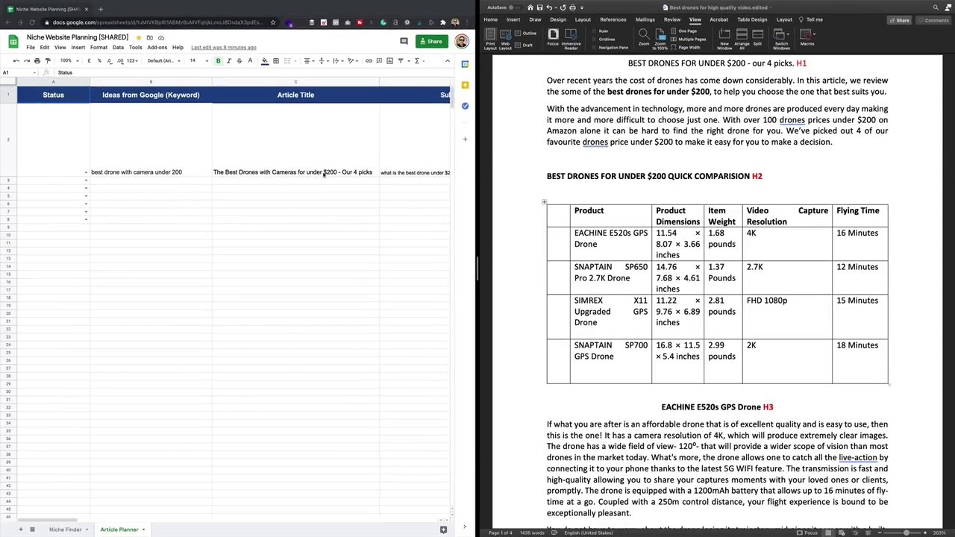
left_click_drag(636, 62, 791, 63)
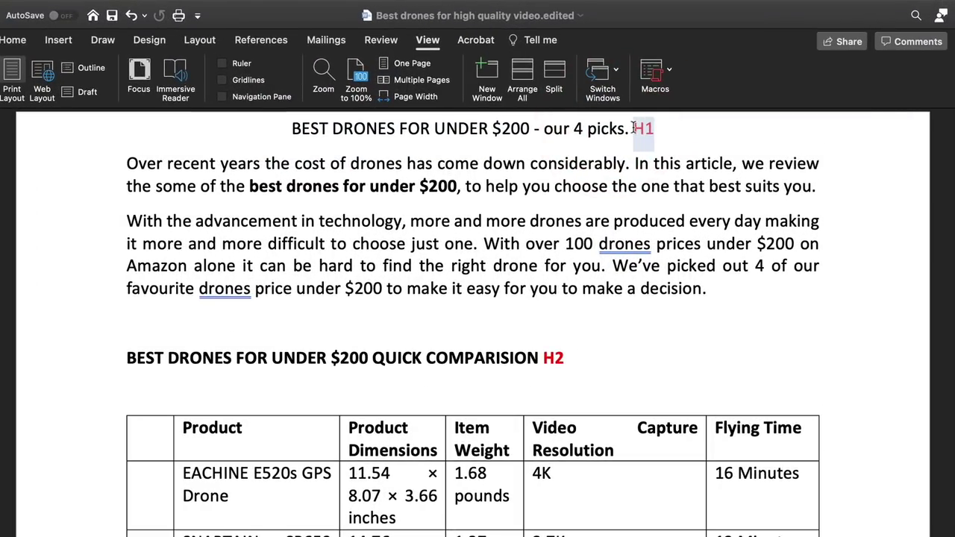
double_click(802, 63)
left_click(634, 198)
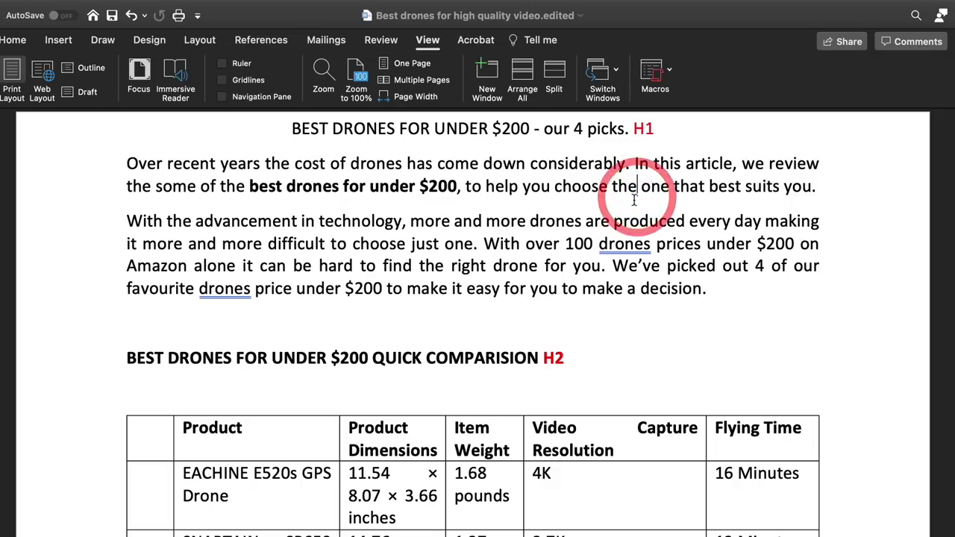
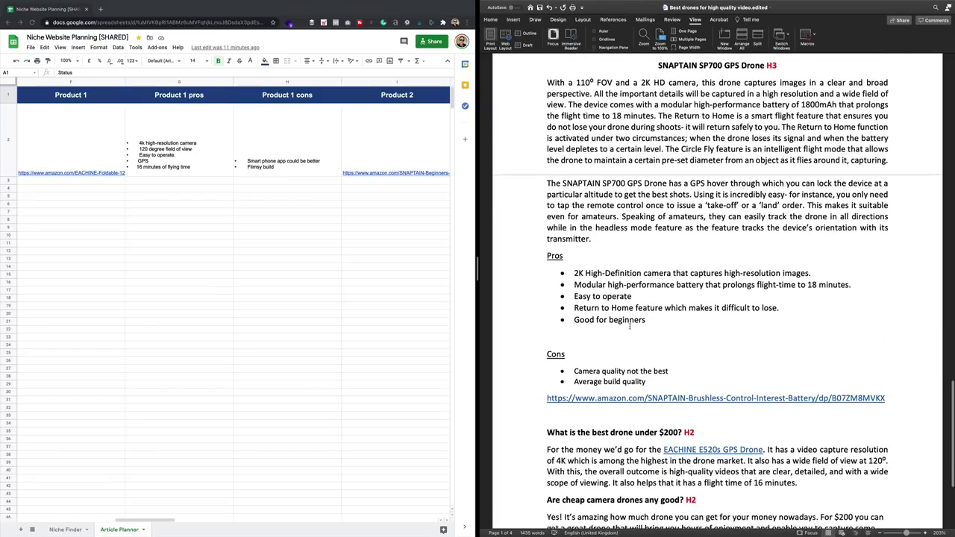
scroll(629, 326, "down", 3)
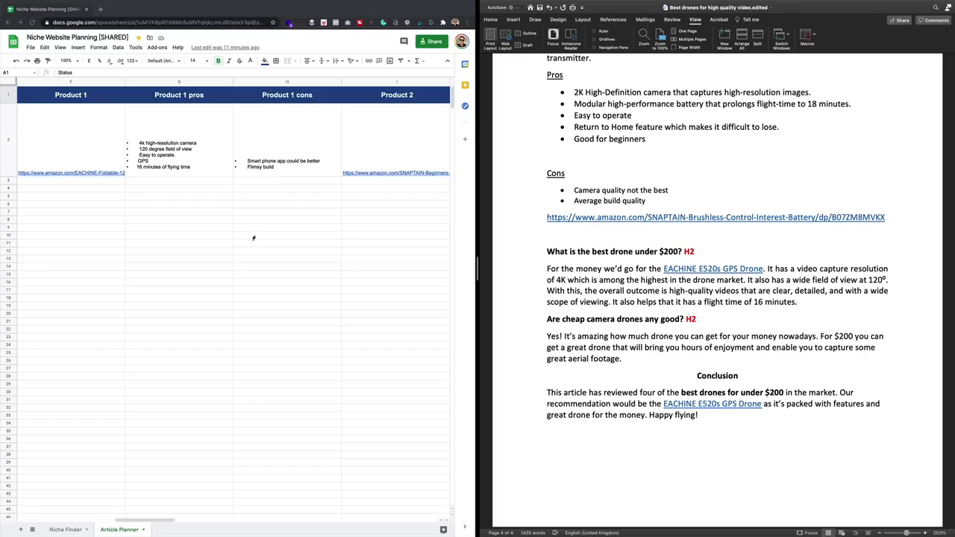
Scroll to the closing section and inspect the H2-tagged subheadings above Conclusion
scroll(273, 208, "left", 5)
scroll(274, 209, "left", 2)
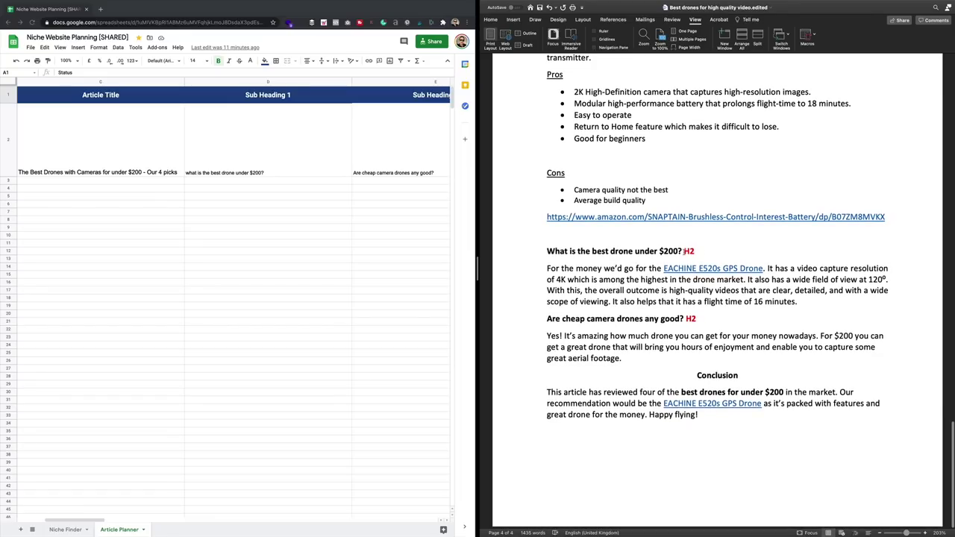
left_click_drag(698, 251, 554, 252)
left_click_drag(698, 319, 547, 320)
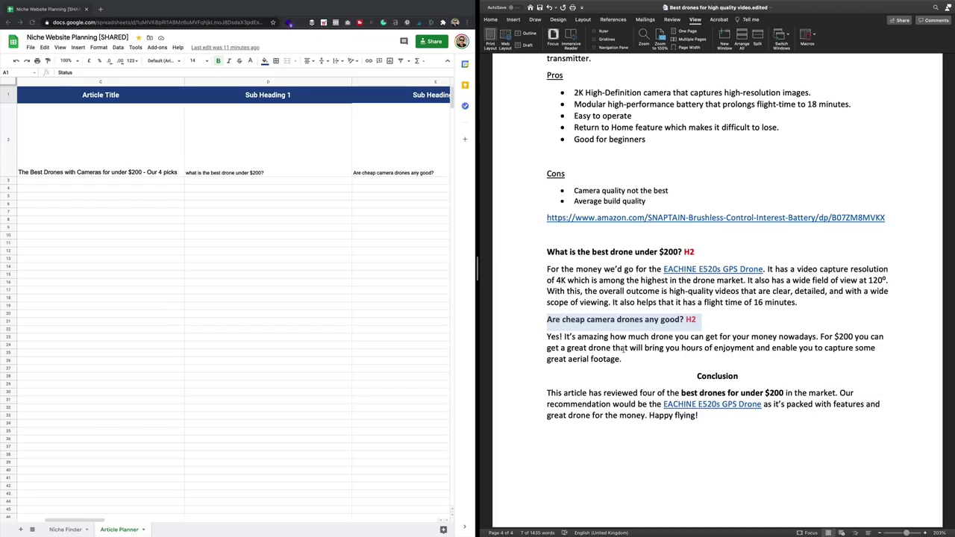
left_click_drag(549, 254, 678, 252)
left_click(783, 330)
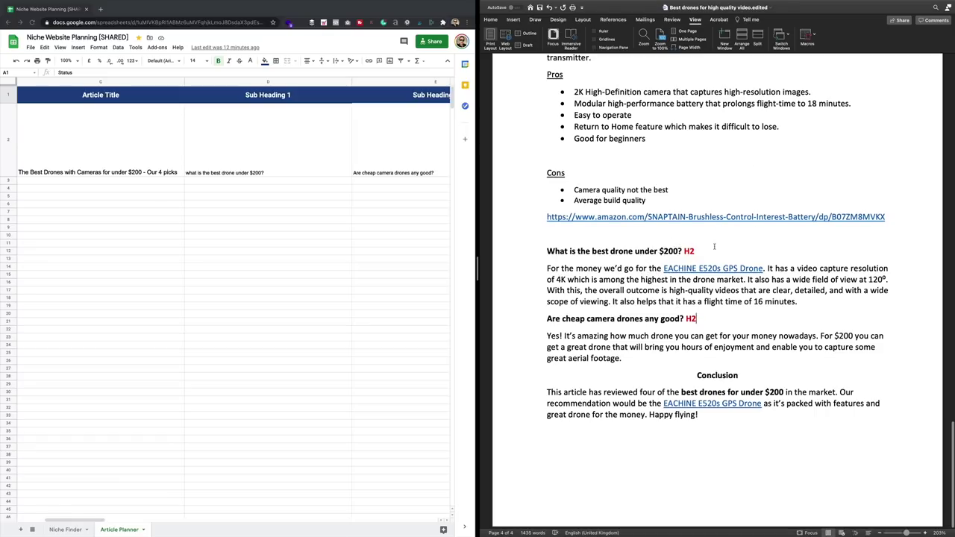
left_click_drag(682, 252, 548, 252)
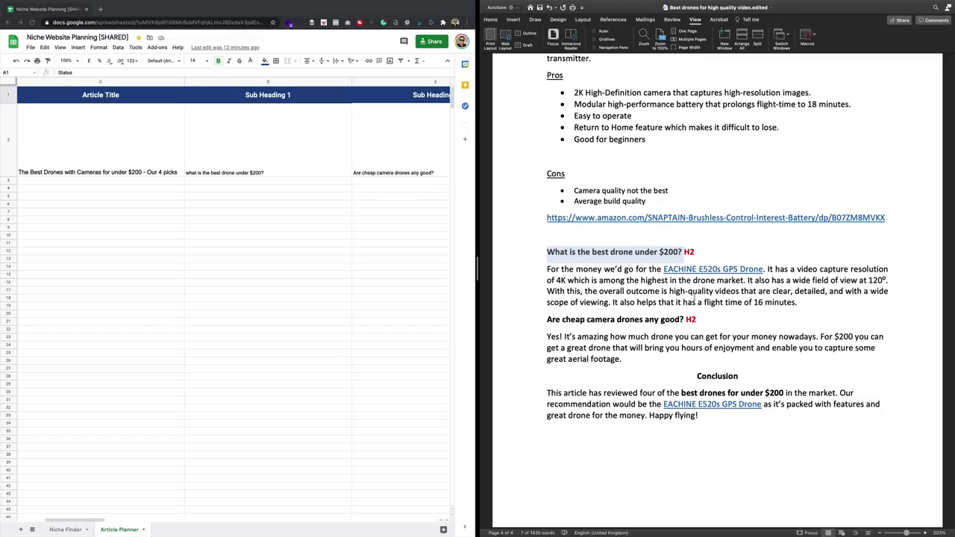
Replace 'Conclusion' with 'Final Thought' and paste the H2 label copied from the previous heading
left_click(698, 367)
double_click(700, 380)
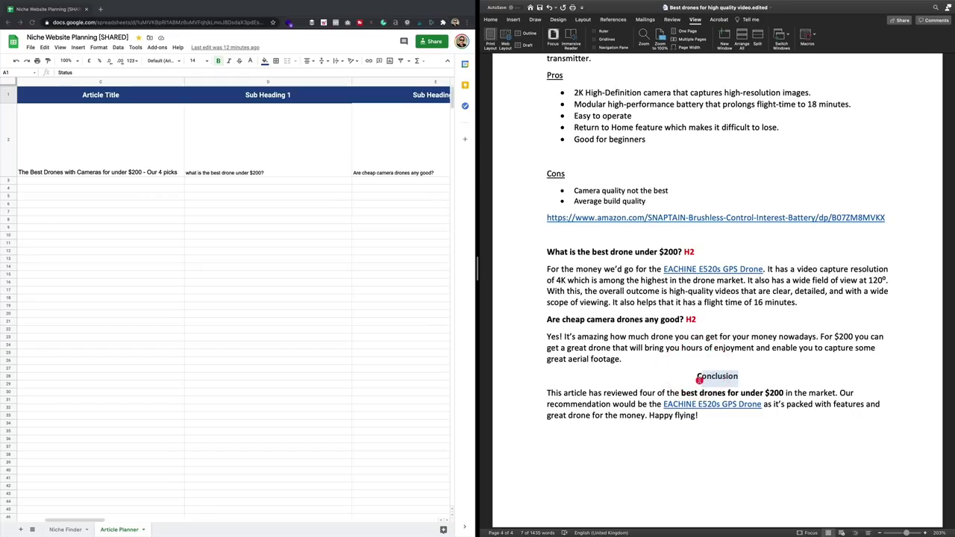
key("BackSpace")
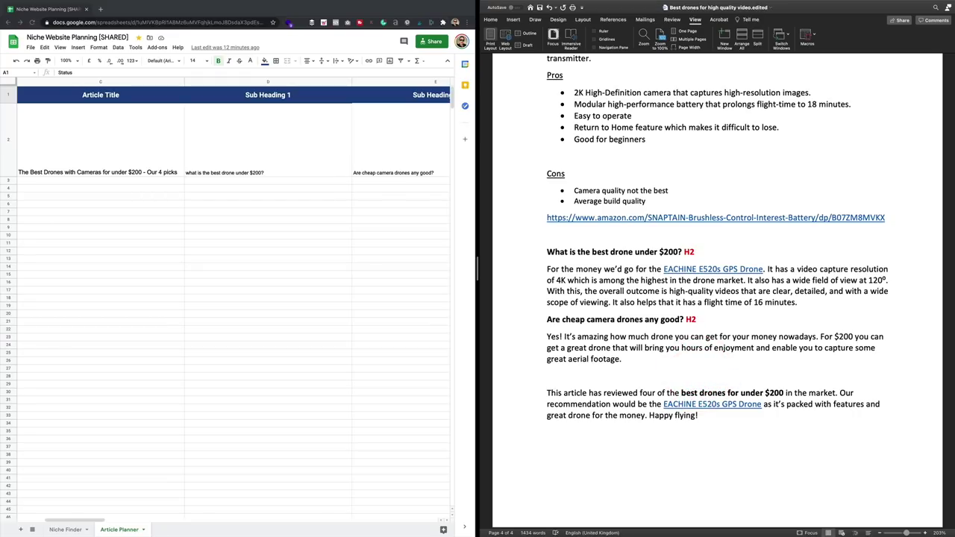
type("Final Thought")
left_click(693, 376)
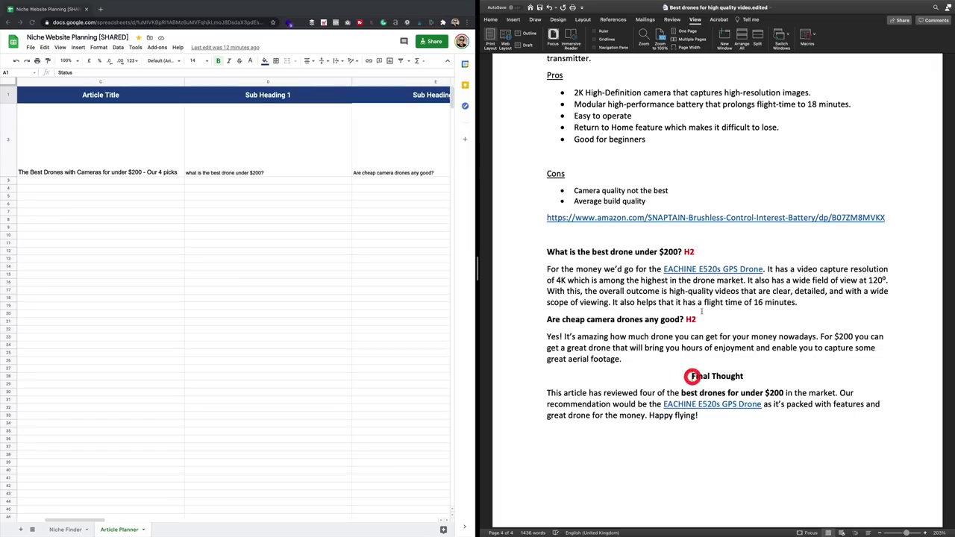
left_click(747, 377)
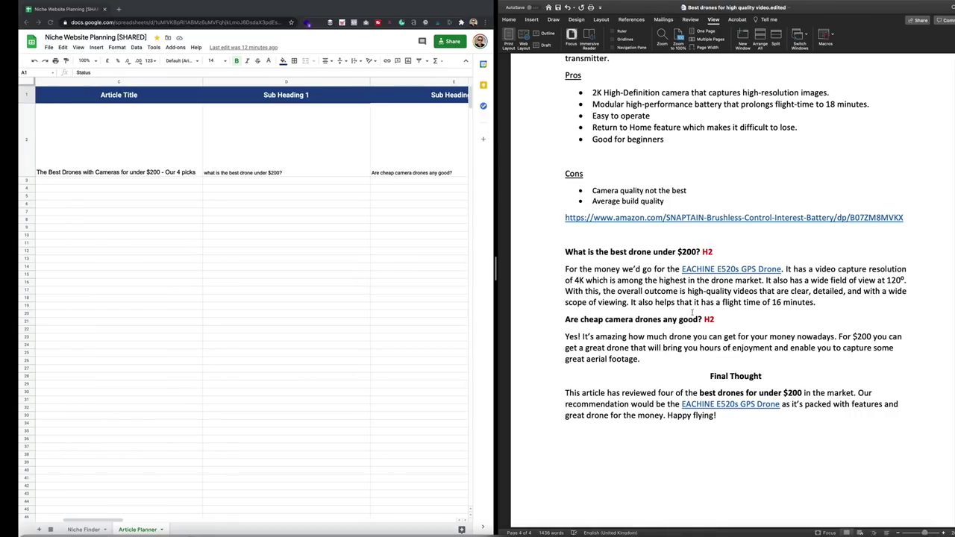
left_click(685, 319)
key("ctrl+c")
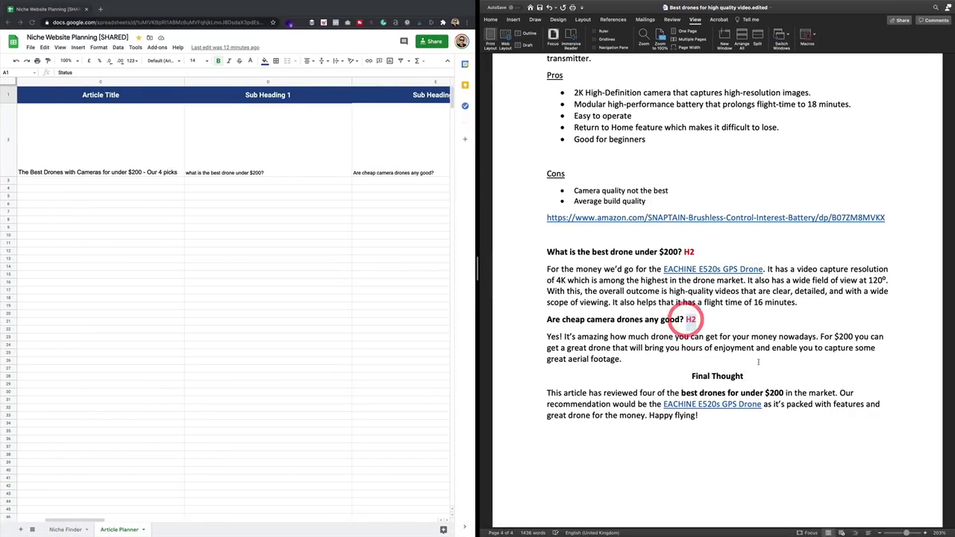
left_click(757, 376)
key("ctrl+v")
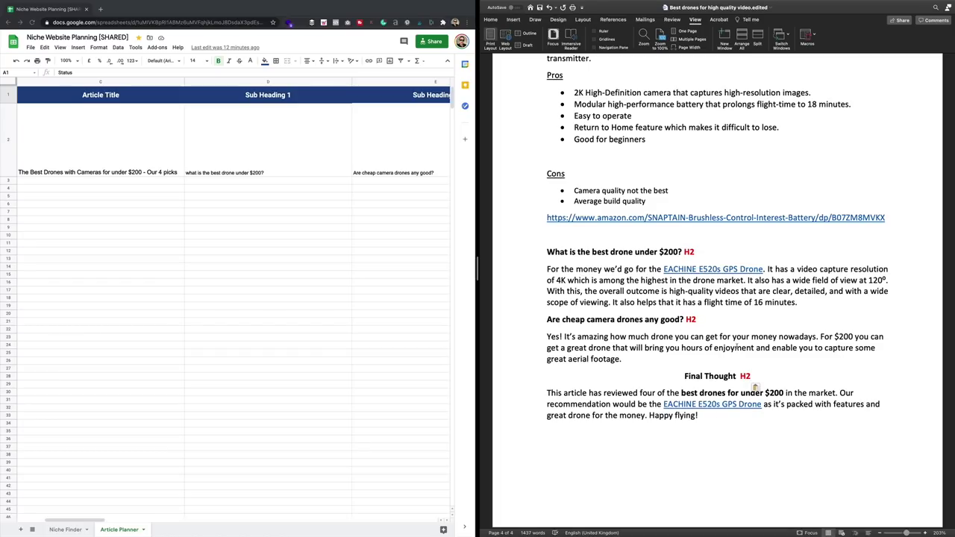
Review the final paragraph, leaving the caret after 'Happy flying!'
scroll(686, 367, "up", 2)
scroll(686, 367, "up", 6)
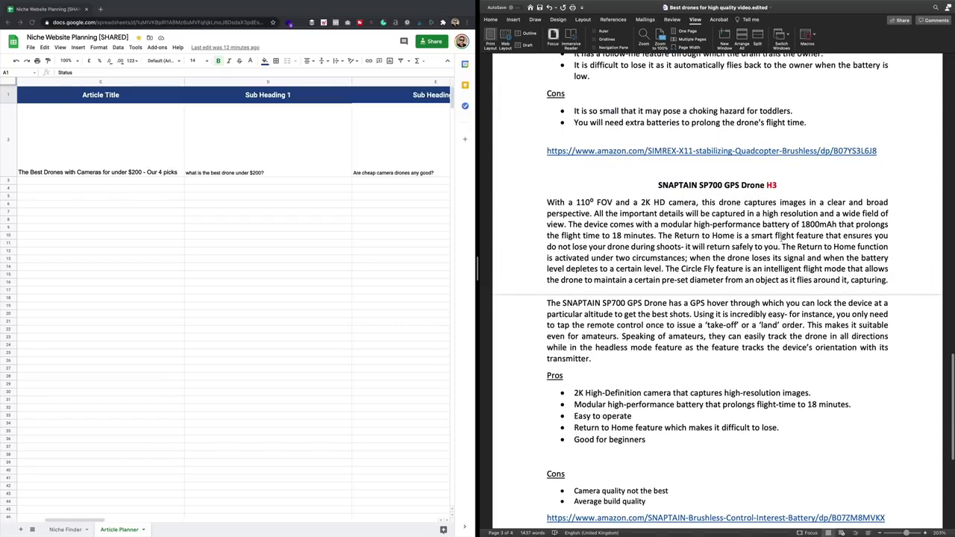
scroll(756, 188, "down", 8)
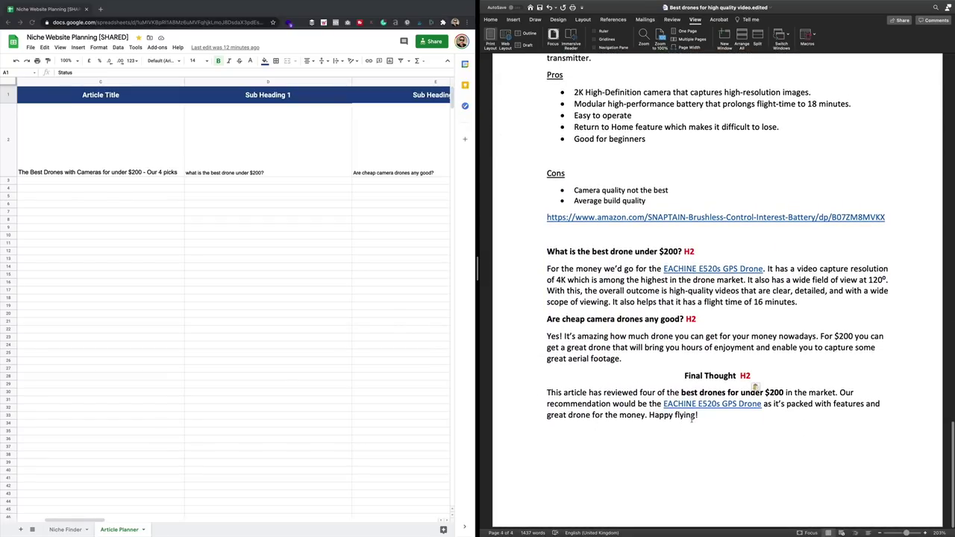
left_click_drag(702, 417, 532, 392)
left_click(709, 426)
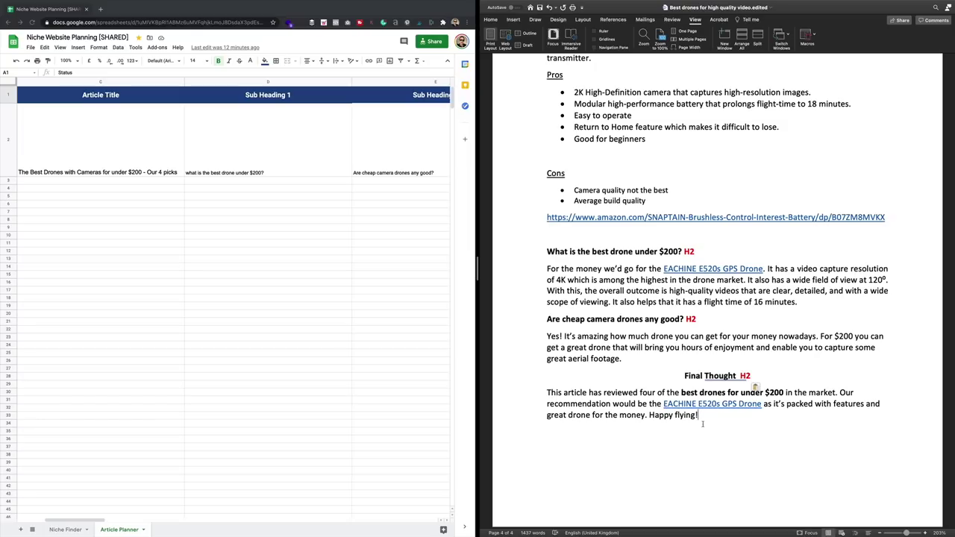
left_click_drag(786, 393, 689, 393)
left_click(689, 394)
left_click(714, 444)
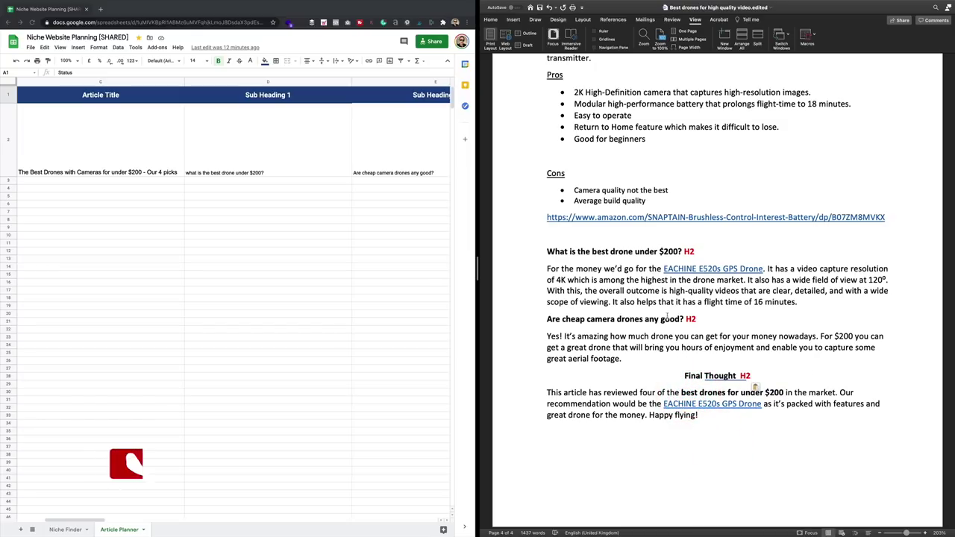
scroll(715, 444, "up", 20)
scroll(717, 299, "down", 1)
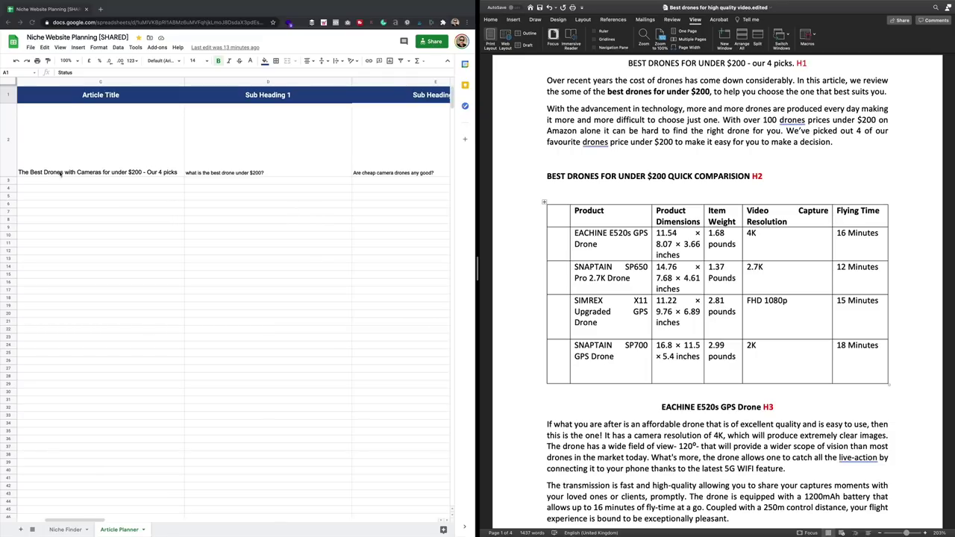
scroll(261, 149, "right", 5)
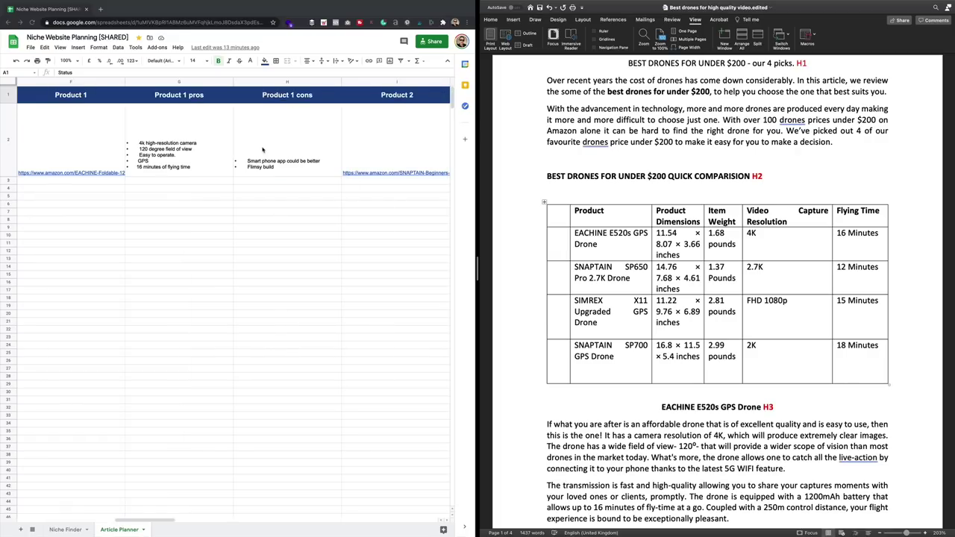
scroll(221, 131, "left", 8)
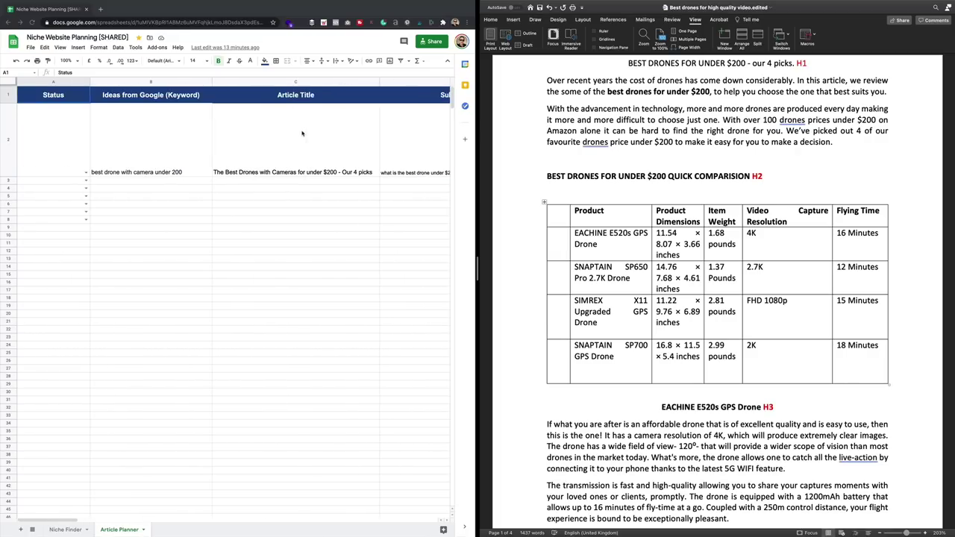
scroll(380, 157, "right", 2)
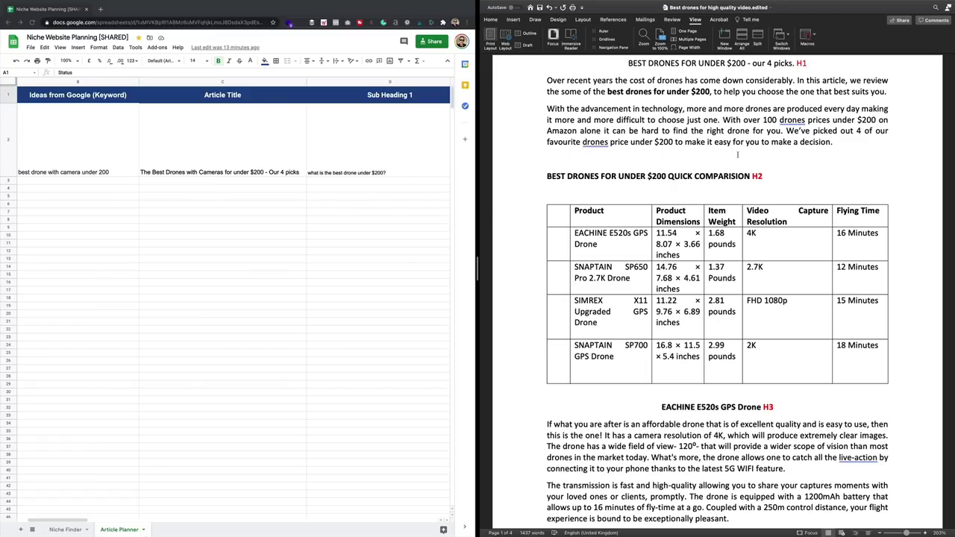
scroll(267, 121, "left", 2)
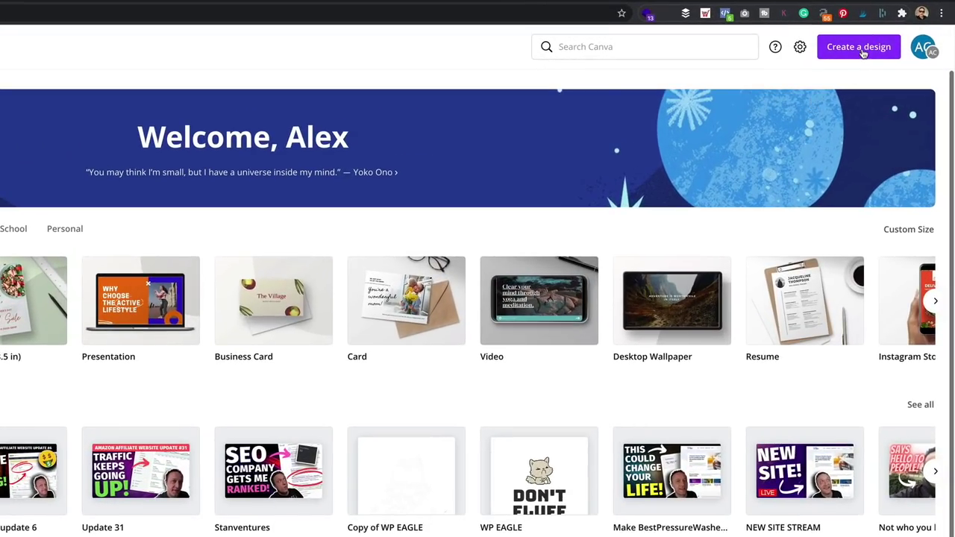
Create a new custom-size Canva design of 750 × 425 px
left_click(896, 44)
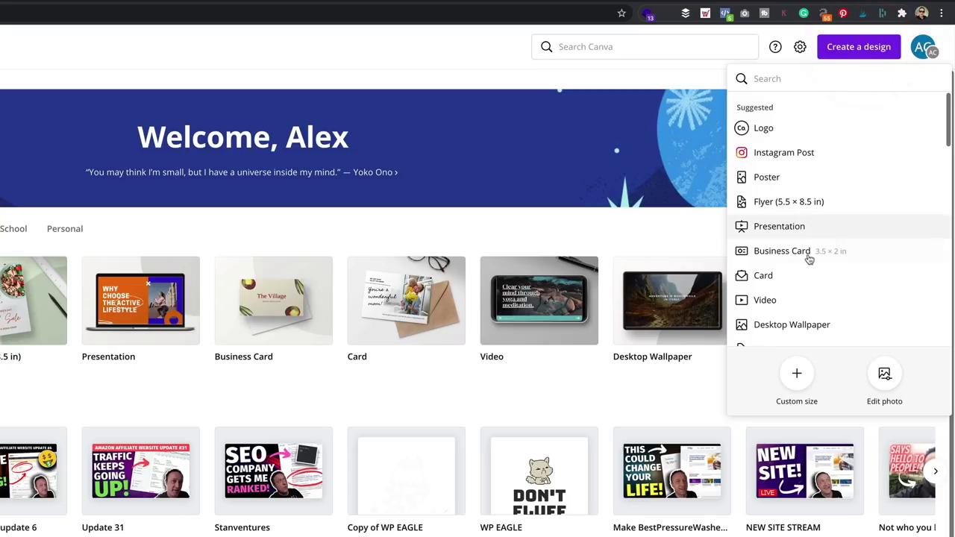
left_click(798, 377)
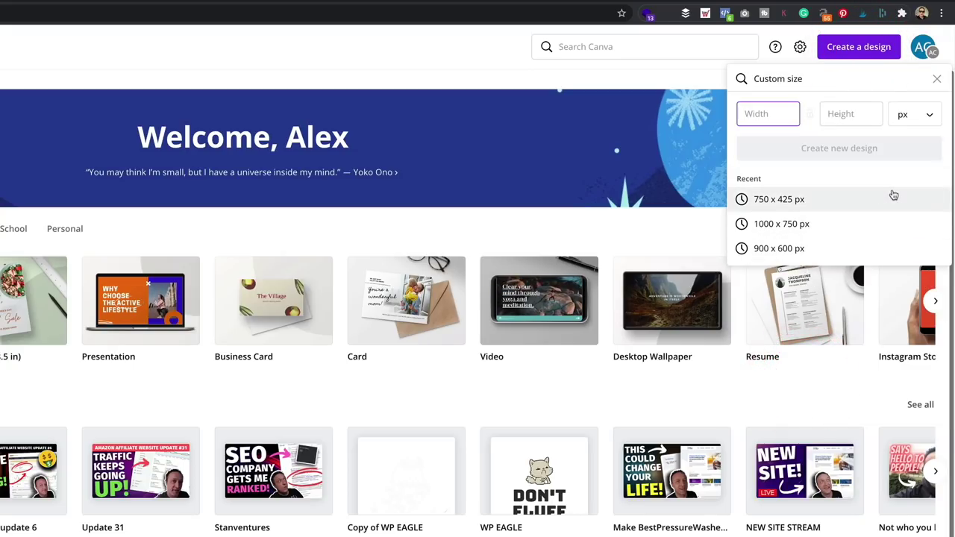
type("750")
key("Tab")
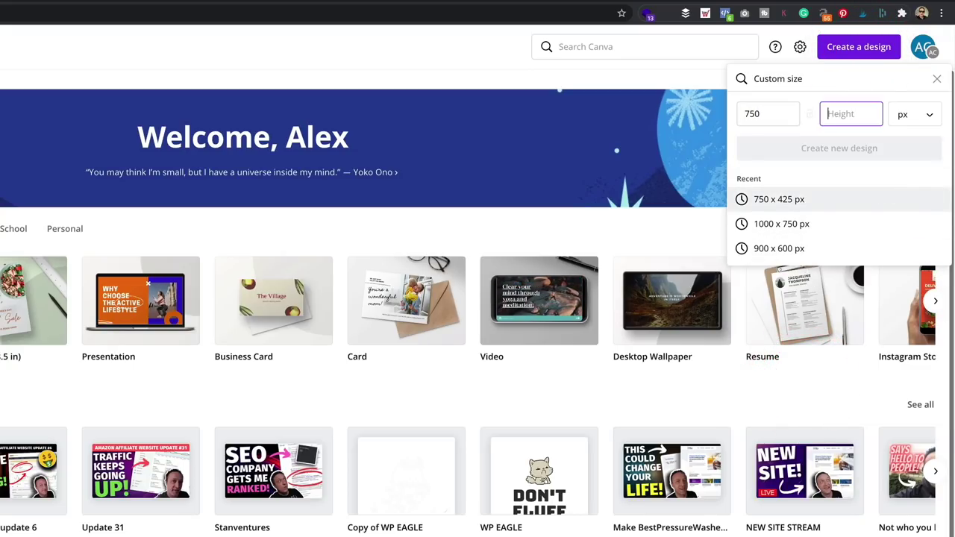
type("425")
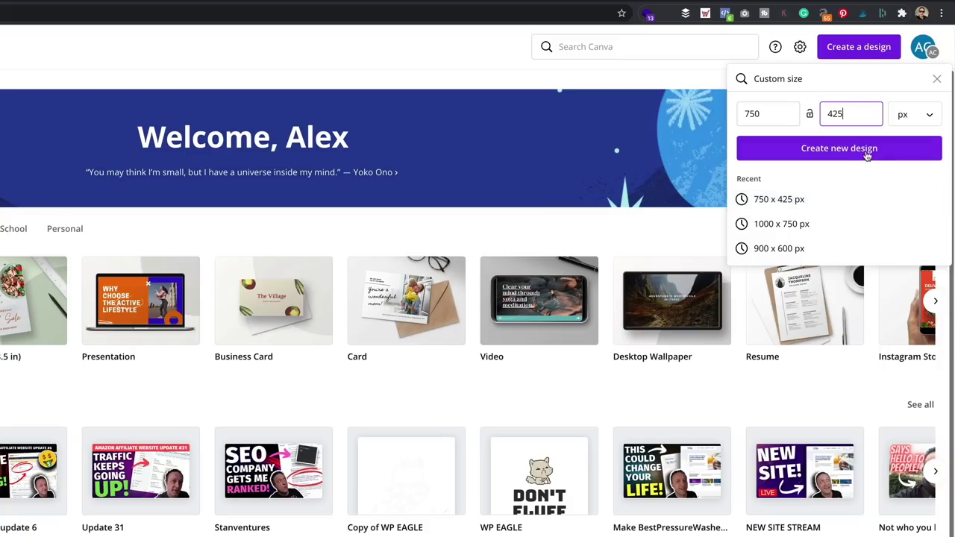
left_click(868, 152)
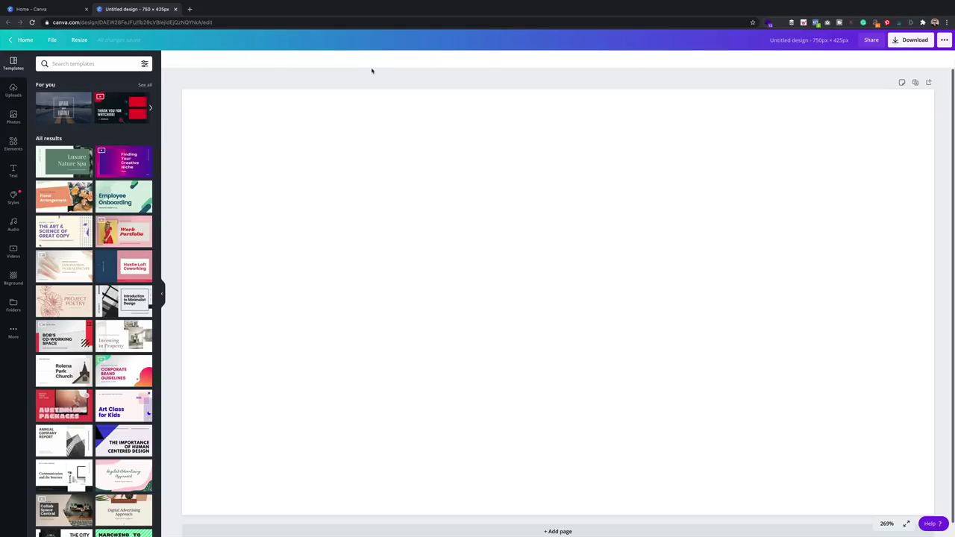
Search Photos for 'drone' and drag the white drone photo across the whole canvas
left_click(13, 117)
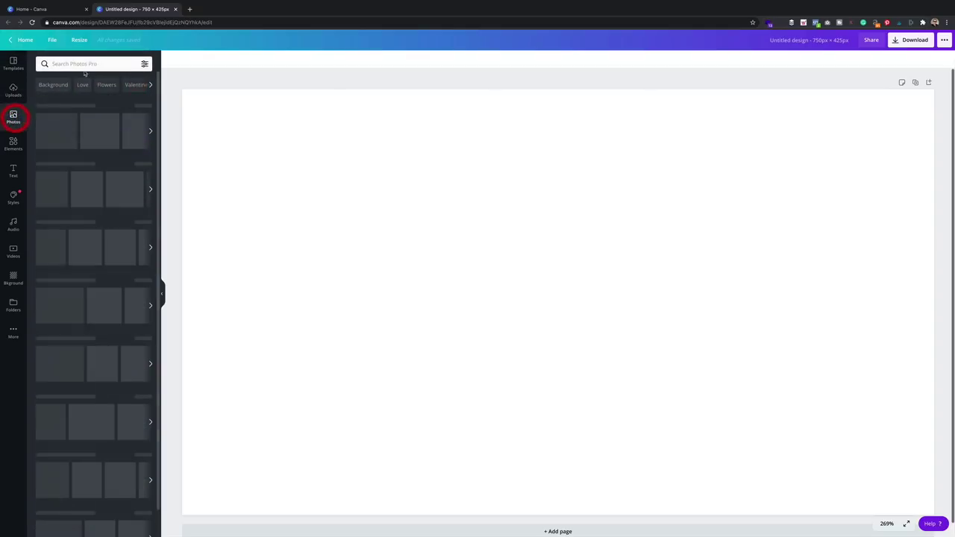
left_click(89, 63)
type("drone")
key("Return")
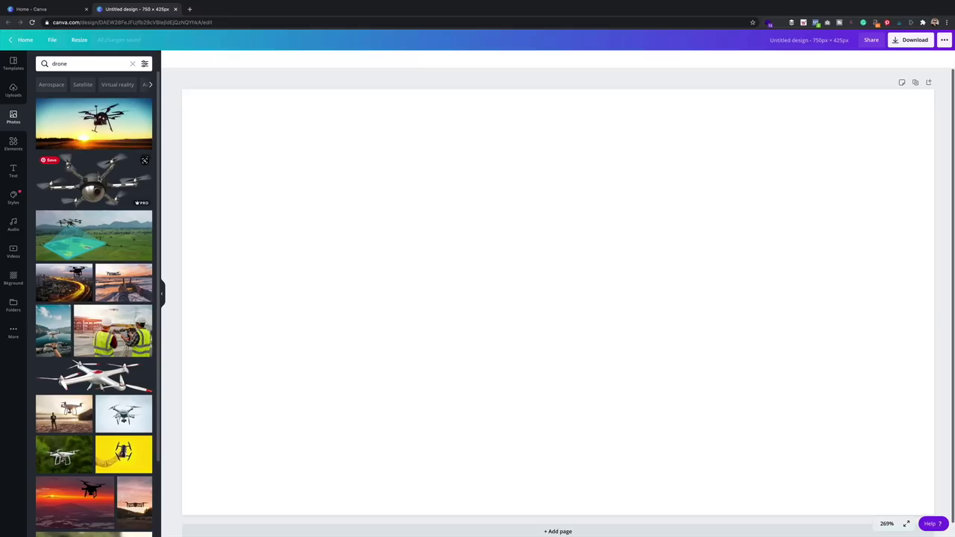
scroll(101, 180, "down", 6)
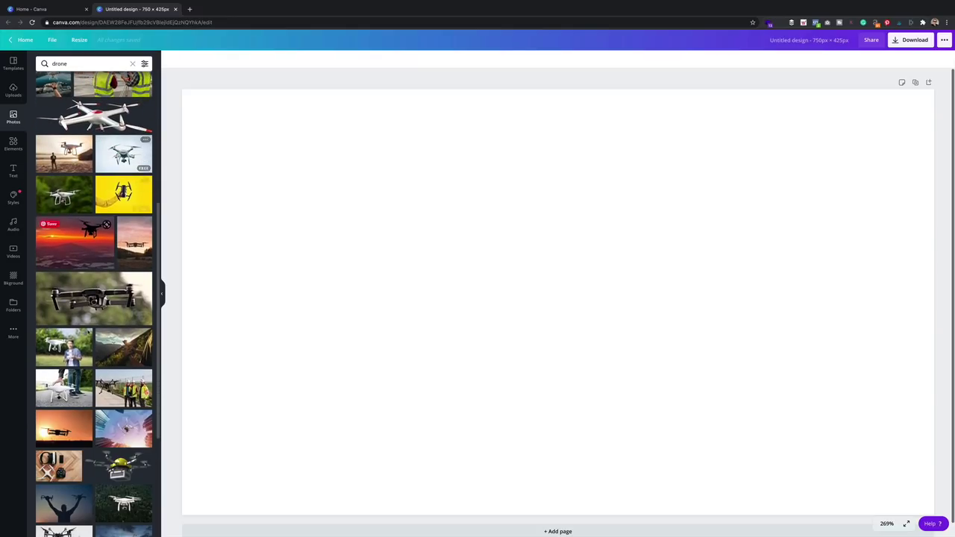
left_click_drag(64, 349, 223, 174)
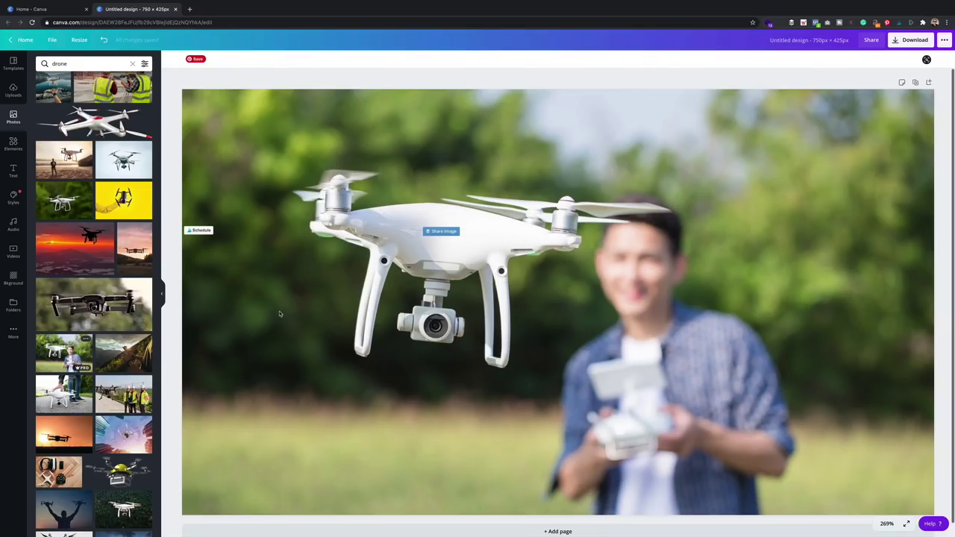
Add the 'cold, smooth & tasty' text combination onto the drone photo
left_click(12, 170)
scroll(88, 212, "down", 2)
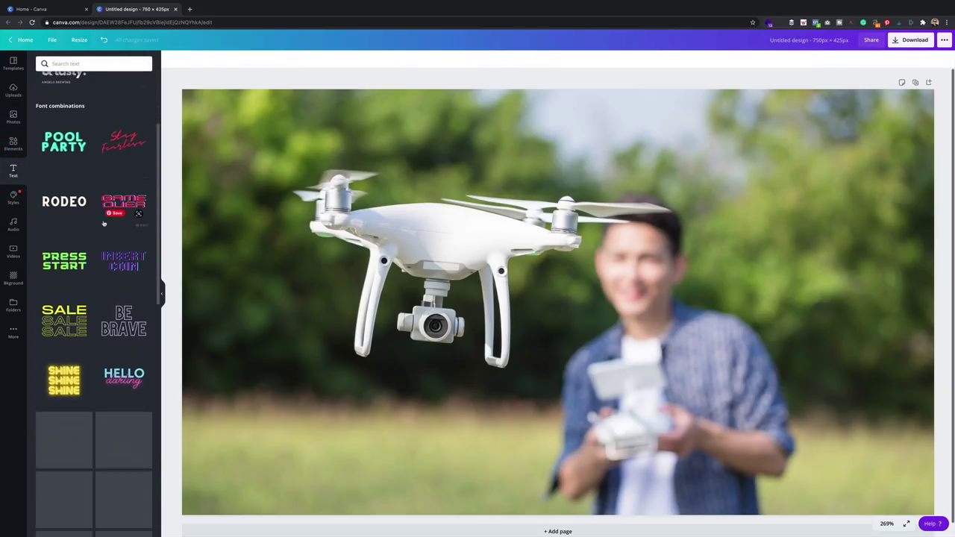
scroll(93, 217, "up", 1)
scroll(97, 221, "down", 2)
scroll(104, 224, "up", 2)
scroll(104, 224, "up", 1)
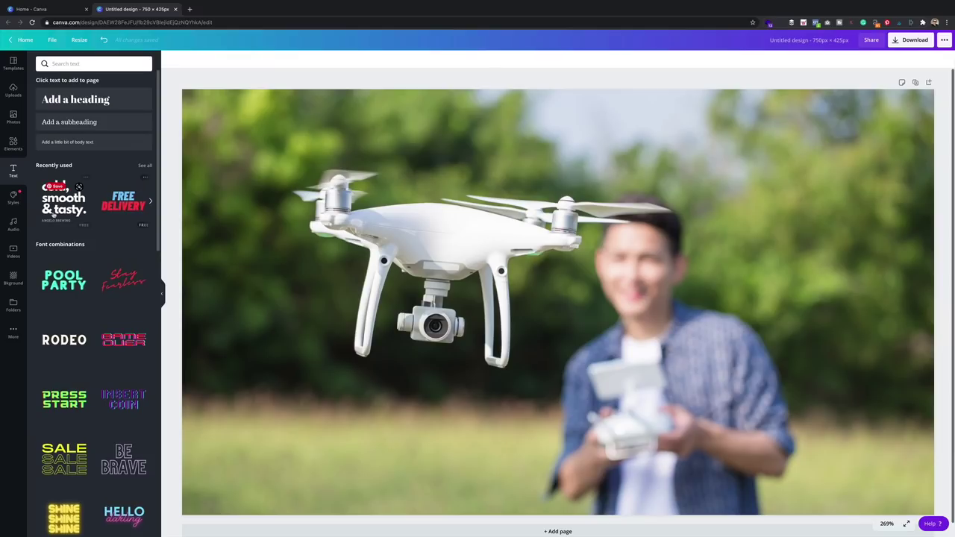
left_click_drag(64, 198, 586, 264)
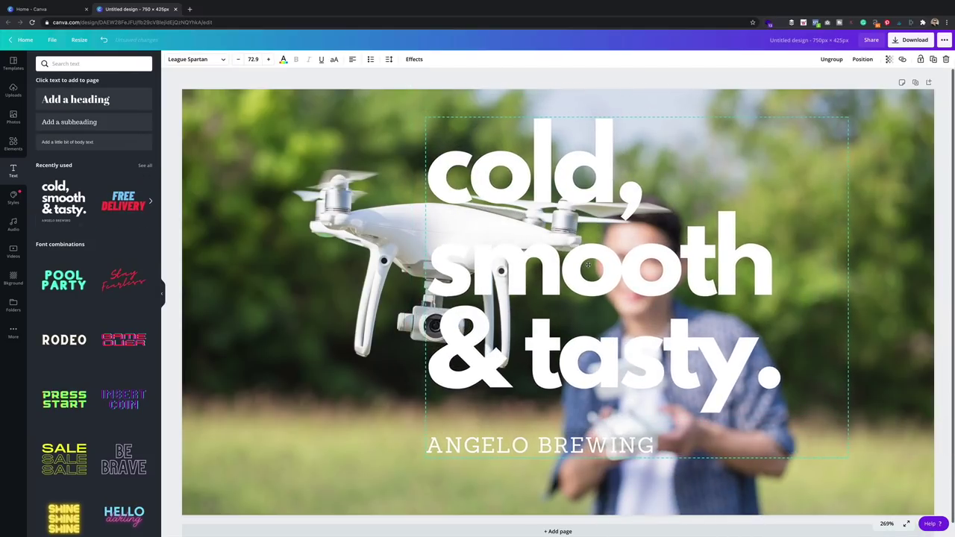
Retype the heading as 'Best Drone for under $200', widen it, and change the subtitle to 'BUYERS GUIDE'
left_click(549, 294)
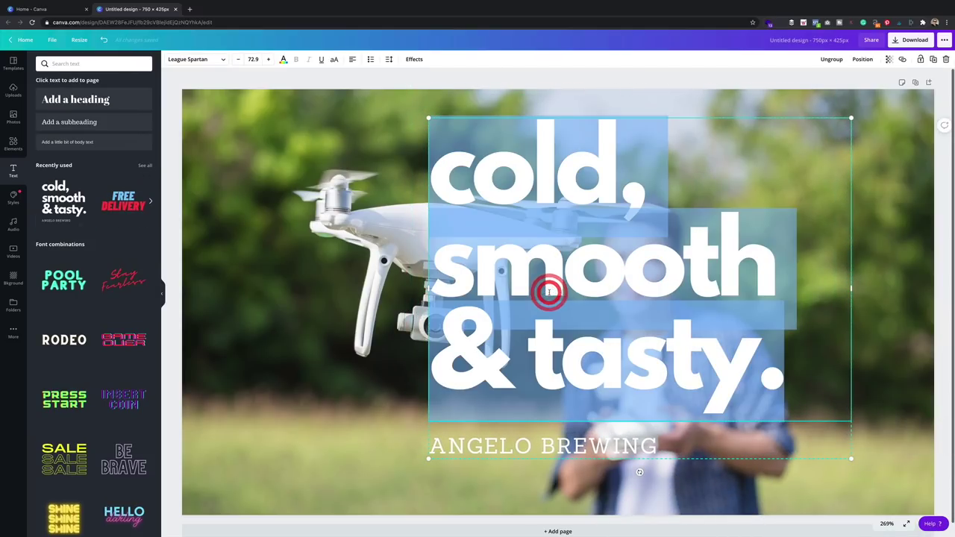
type("Best")
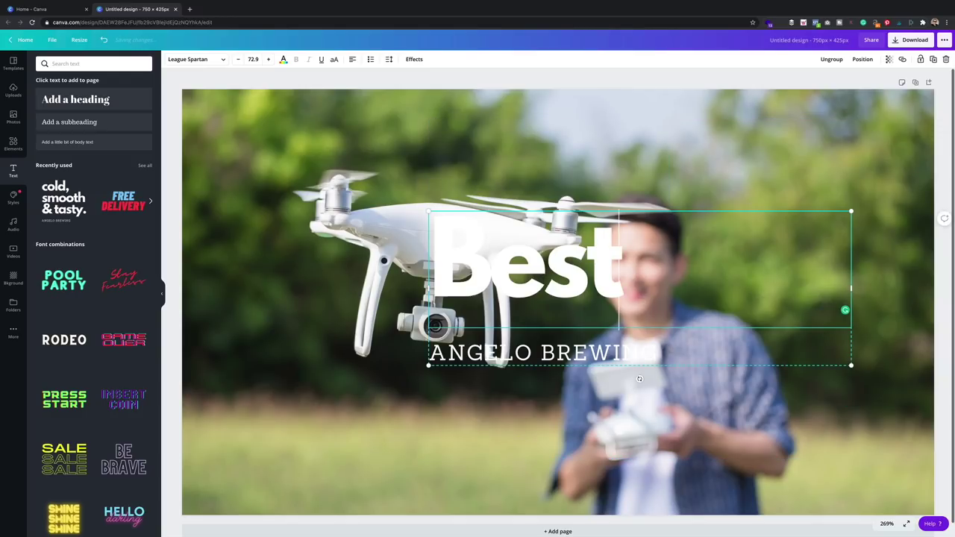
type(" Drone")
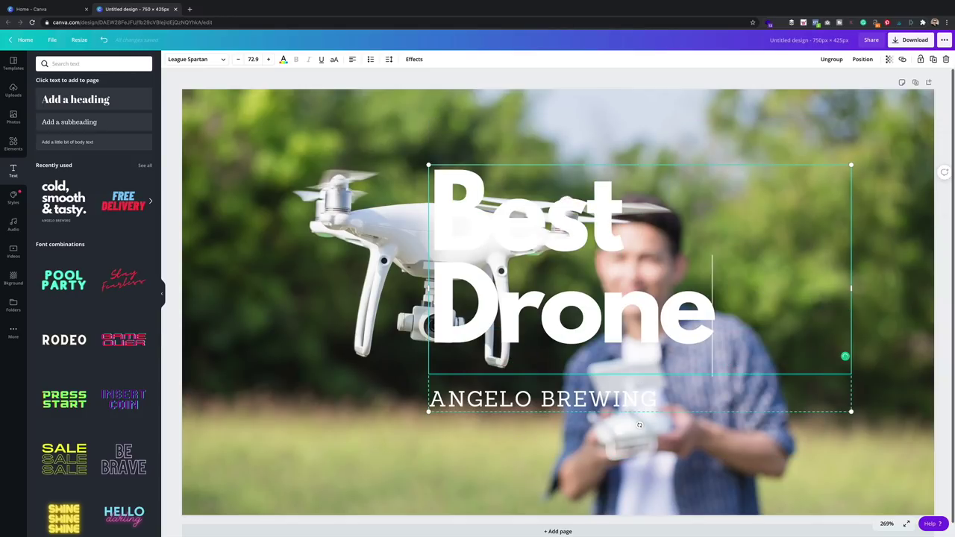
type(" for under")
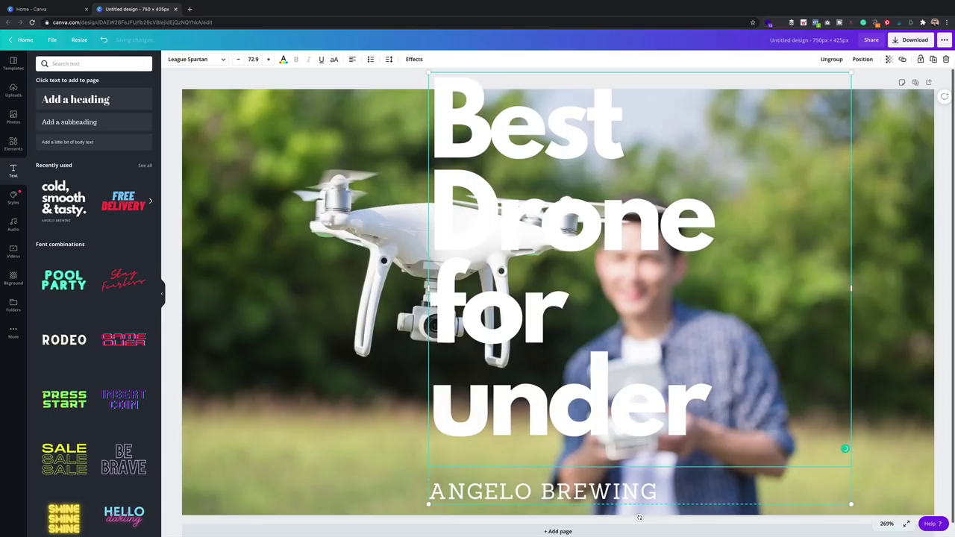
type(" $200")
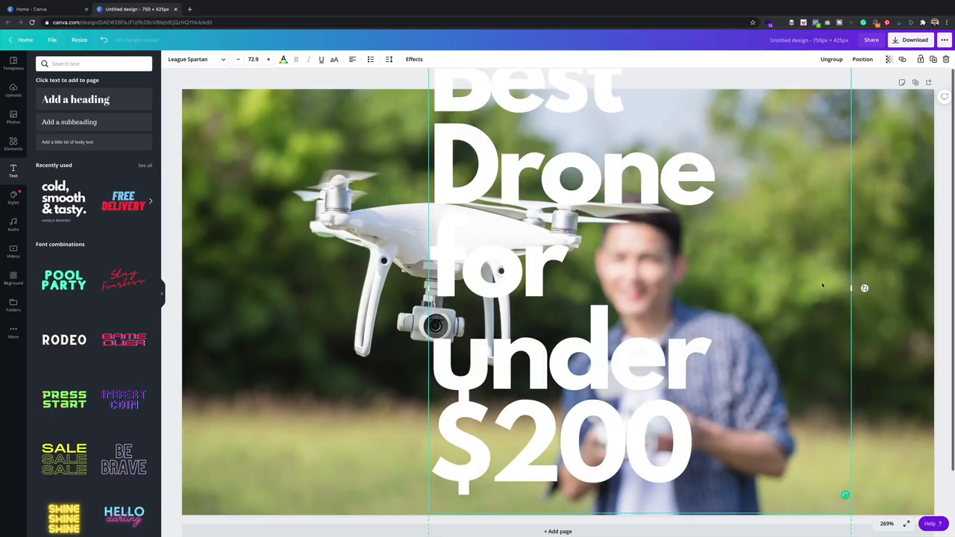
left_click_drag(430, 288, 279, 282)
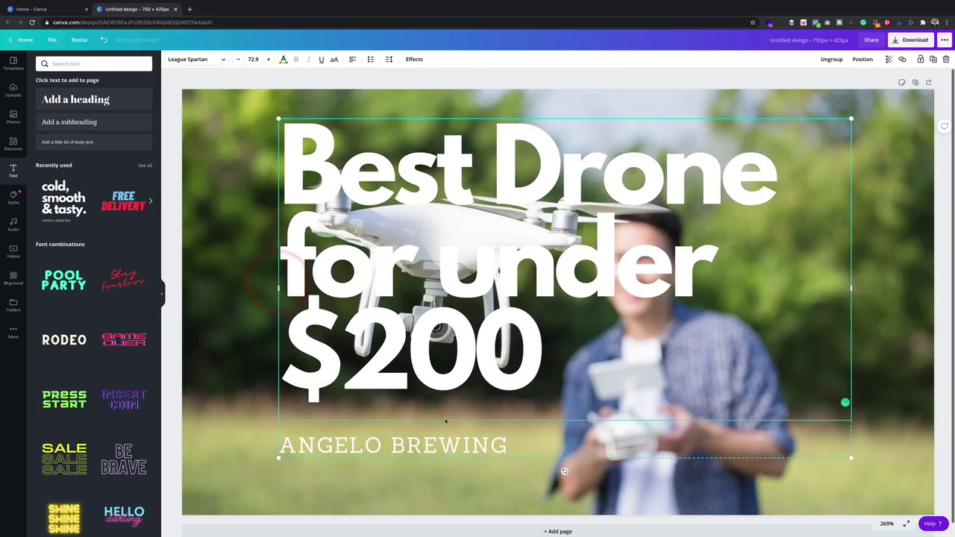
double_click(450, 448)
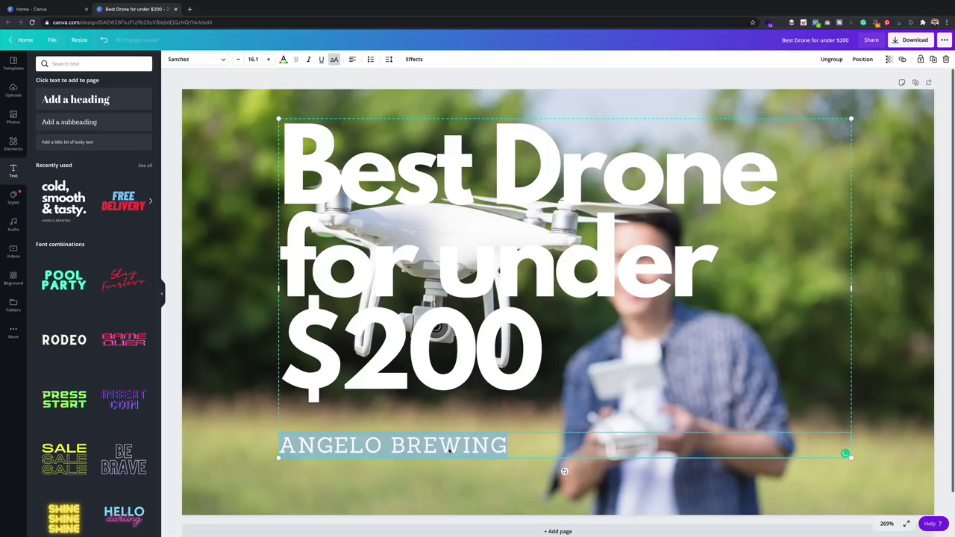
type("BUYERS GUIDE")
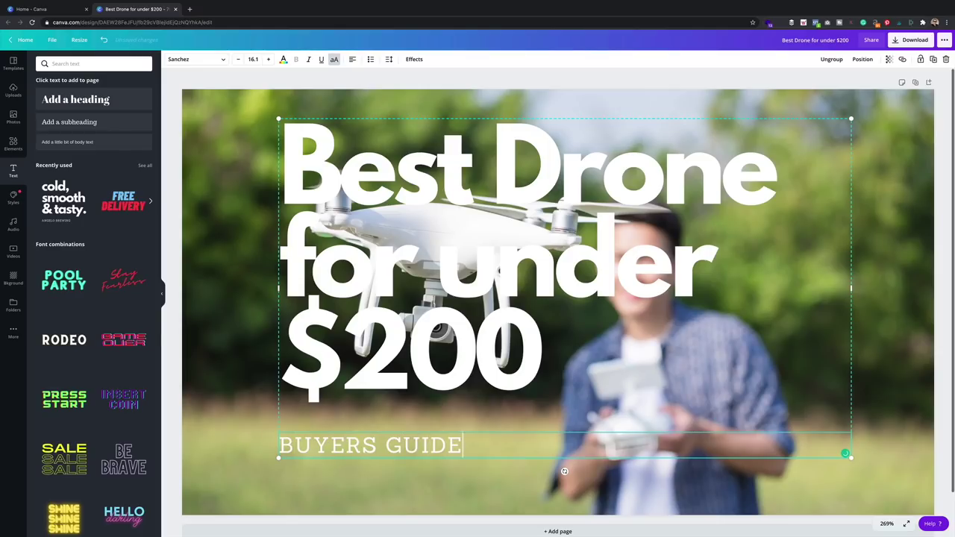
left_click(255, 222)
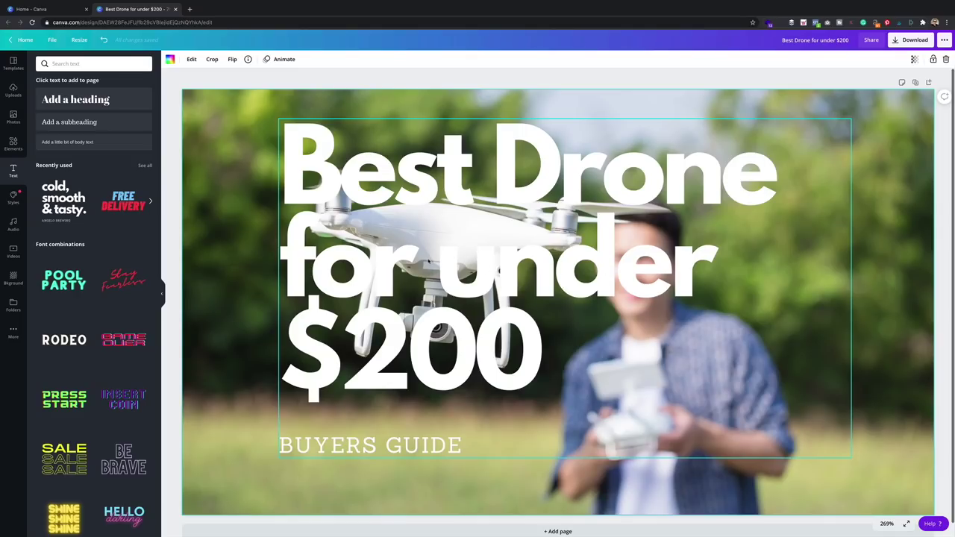
Right-align the title and the BUYERS GUIDE subtitle, then shrink the title group
left_click(428, 261)
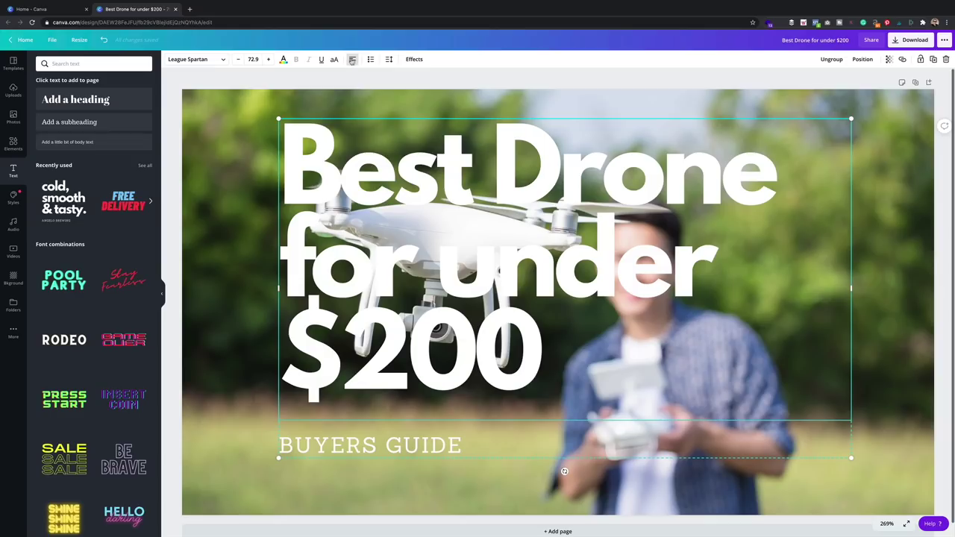
left_click(352, 59)
left_click(352, 58)
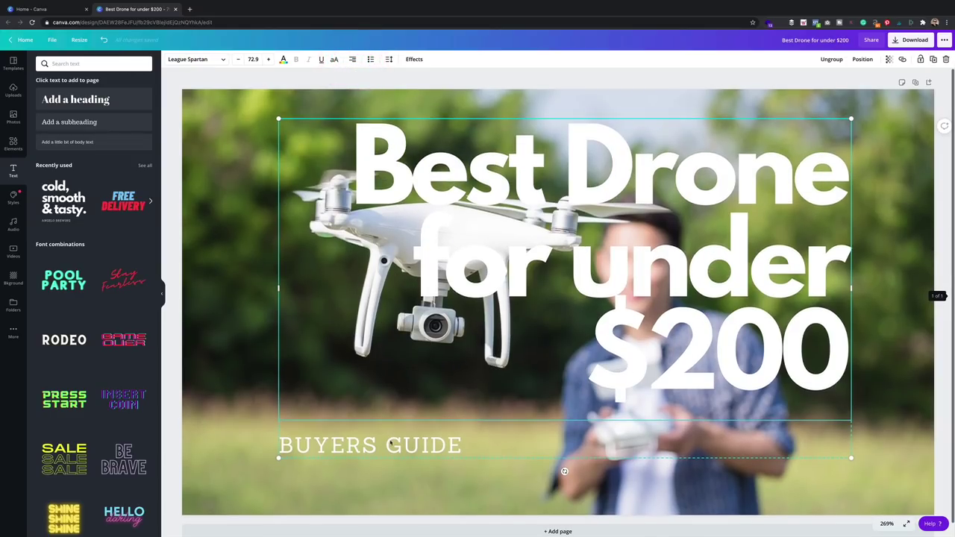
left_click(392, 445)
left_click(352, 59)
left_click(352, 59)
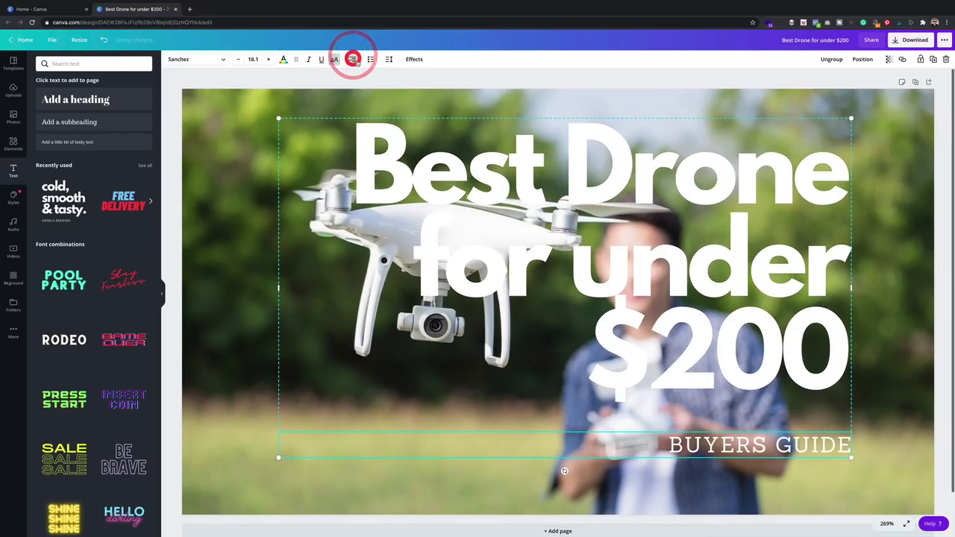
left_click_drag(278, 118, 486, 214)
Give the background drone photo the Pop duotone effect
left_click(423, 464)
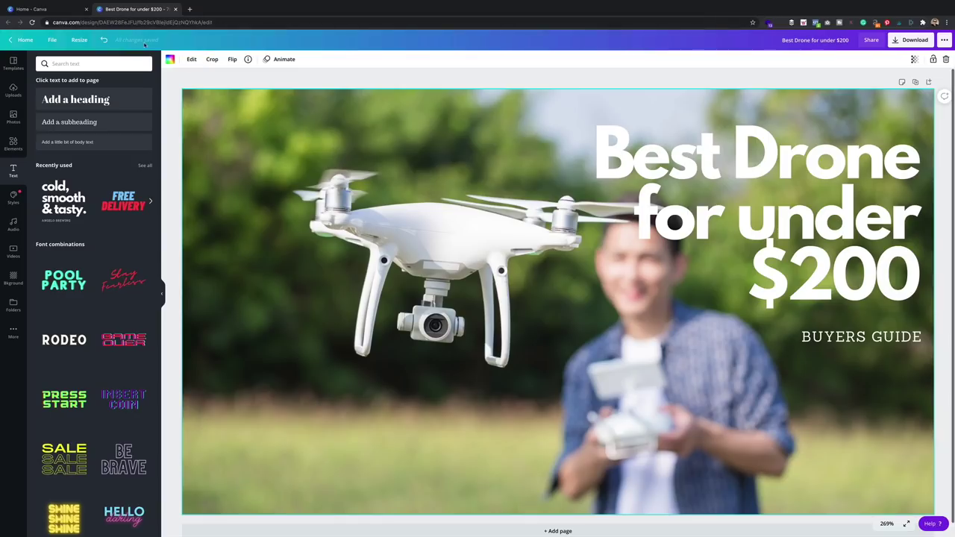
left_click(229, 112)
left_click(258, 152)
left_click(191, 60)
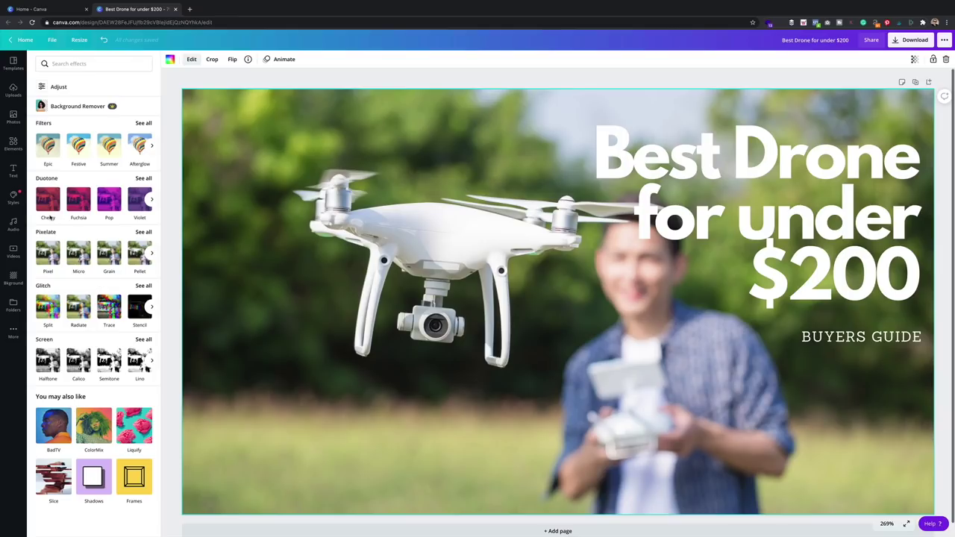
left_click(49, 203)
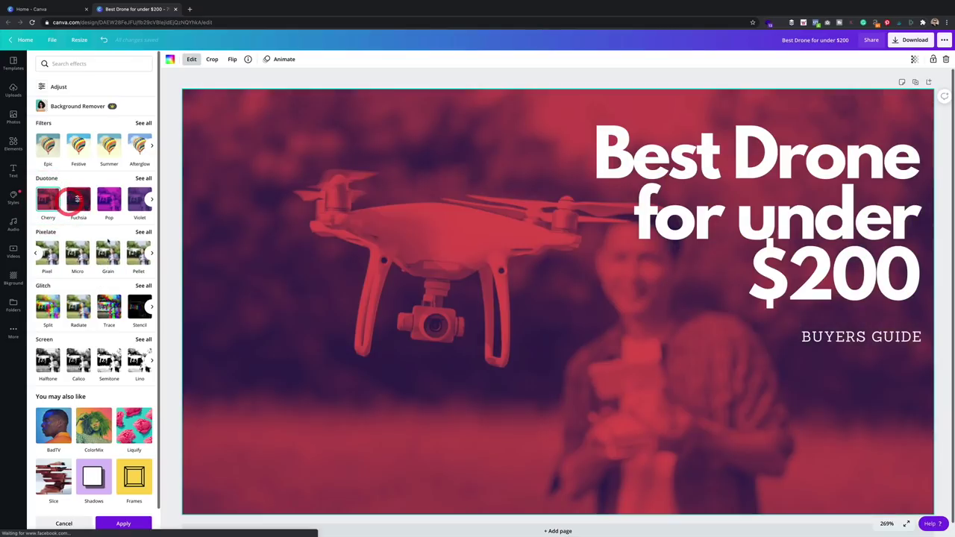
left_click(108, 199)
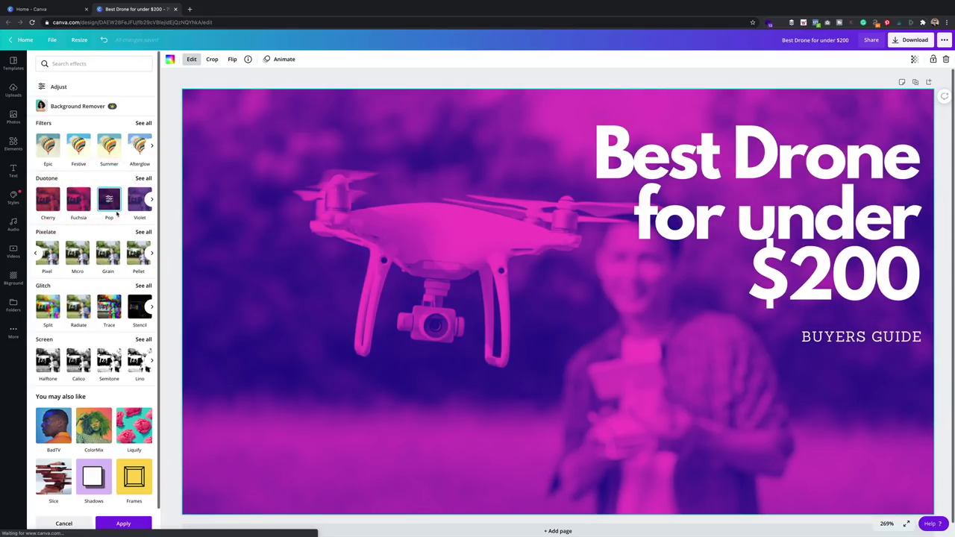
Resize and reposition the title group so the headline wraps neatly on the photo
left_click(711, 229)
left_click_drag(497, 228, 391, 225)
left_click_drag(740, 217, 792, 397)
left_click(791, 397)
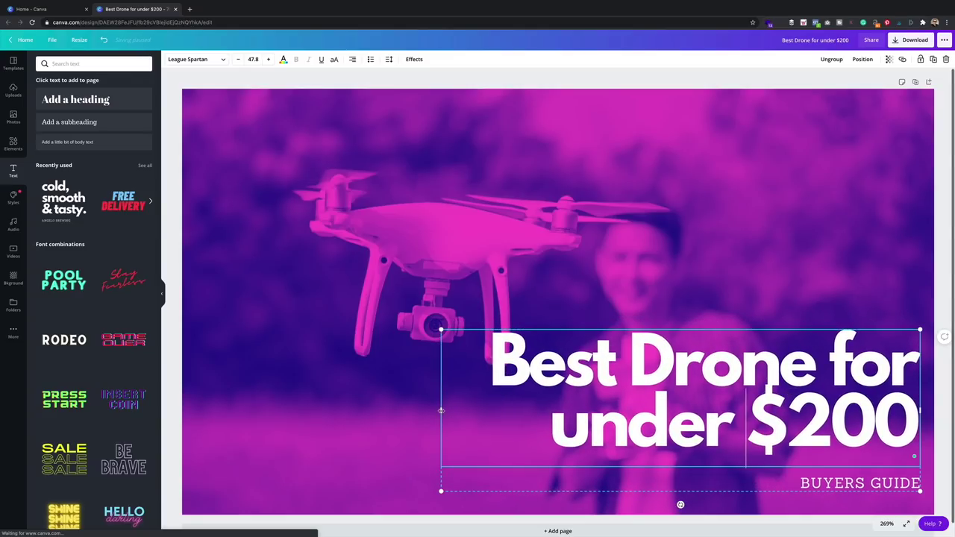
left_click_drag(441, 411, 521, 409)
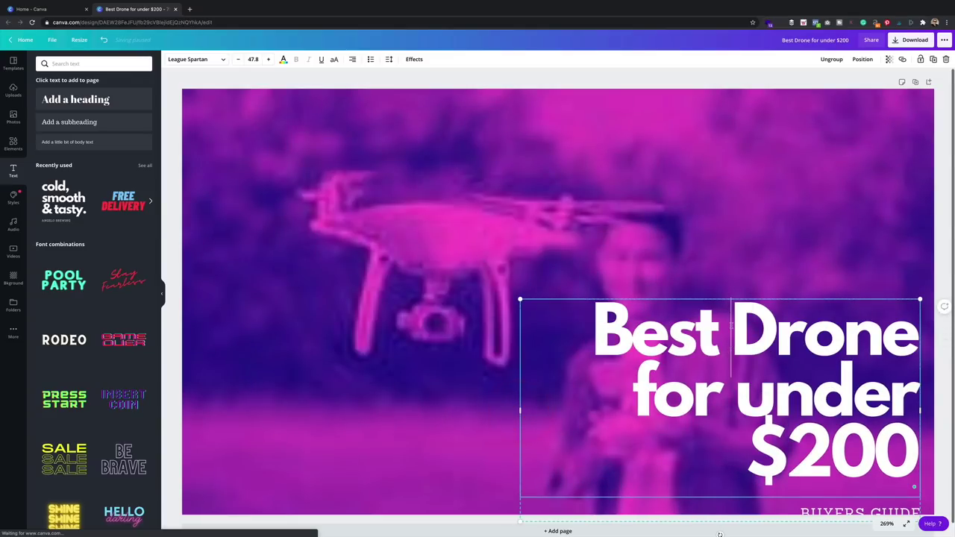
left_click(757, 214)
left_click_drag(762, 440, 763, 406)
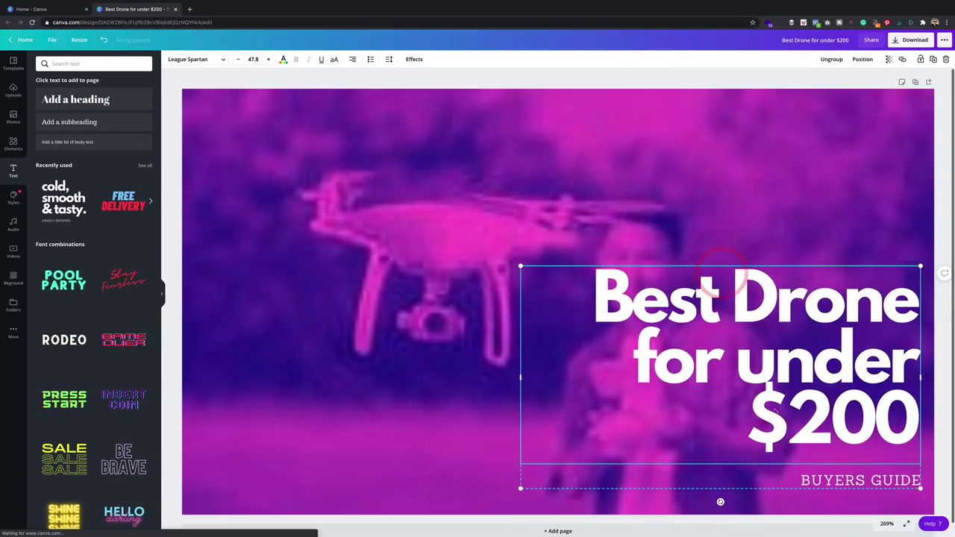
Increase the headline's line spacing to 1.16
left_click(578, 299)
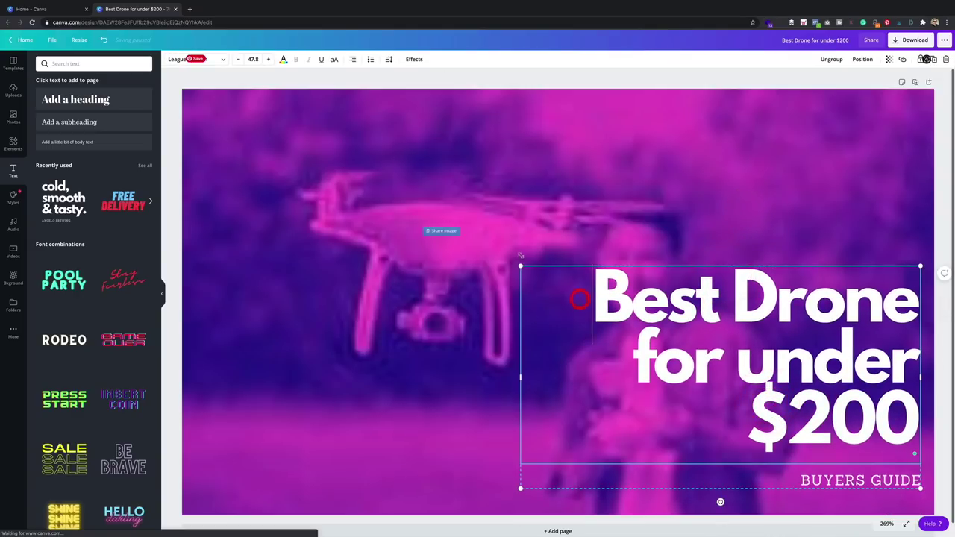
left_click(389, 59)
left_click_drag(441, 101, 444, 100)
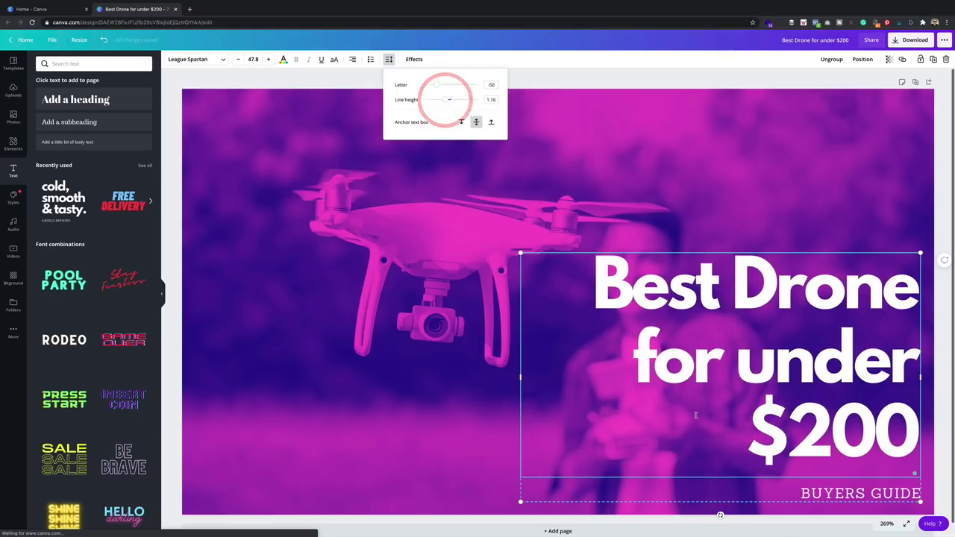
left_click(577, 149)
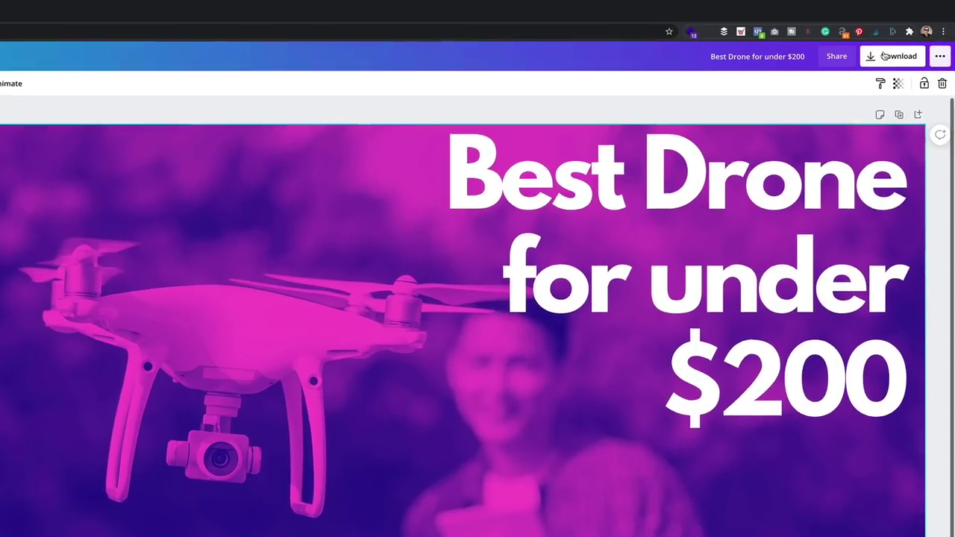
Download the drone banner as a JPG at quality 70 and save the file
left_click(907, 40)
left_click(841, 217)
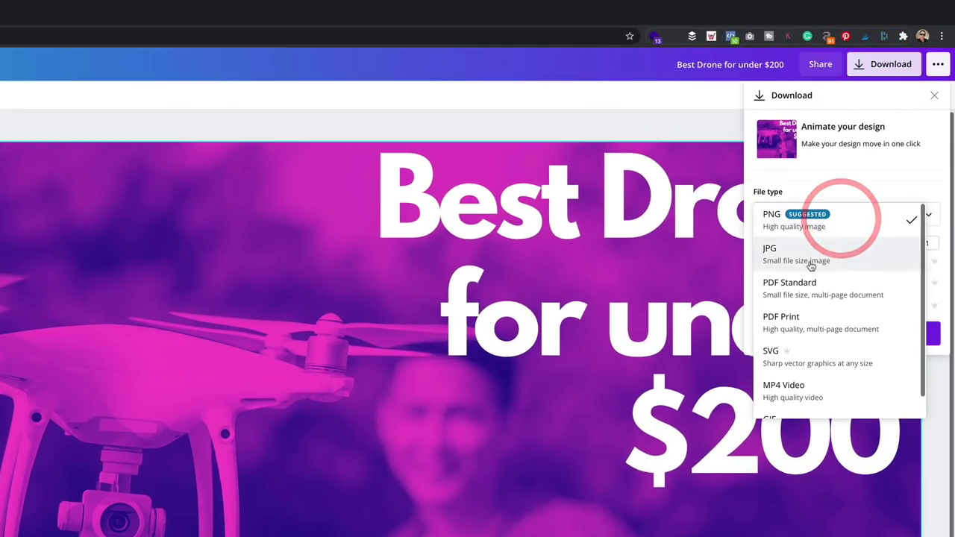
left_click(811, 261)
left_click_drag(881, 284, 871, 287)
left_click(888, 328)
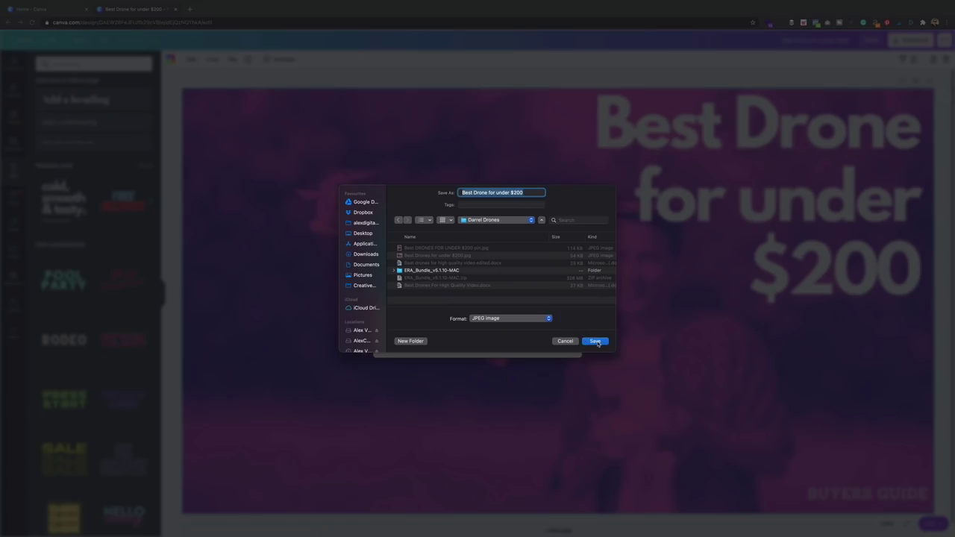
left_click(595, 341)
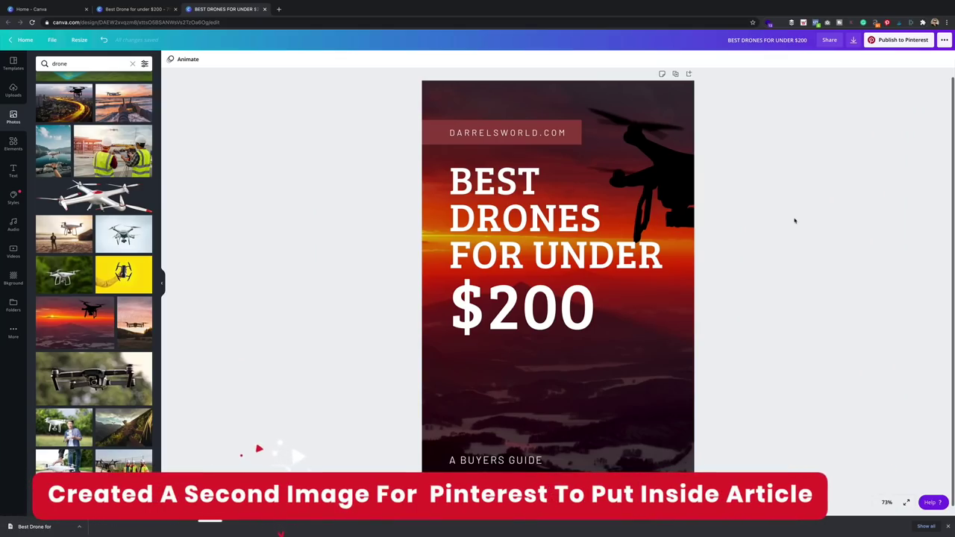
Download the pin design as a JPG with quality lowered to about 70
left_click(853, 42)
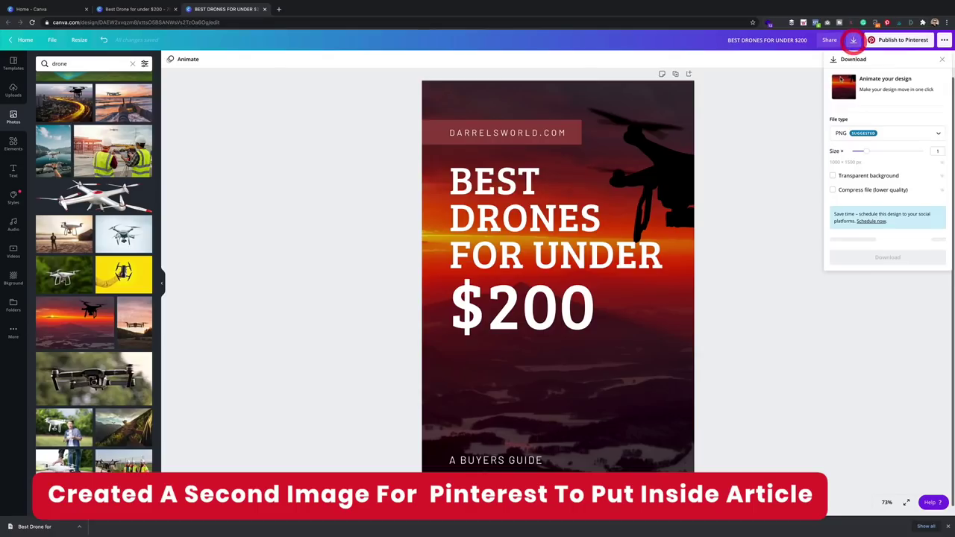
left_click(873, 133)
left_click(865, 160)
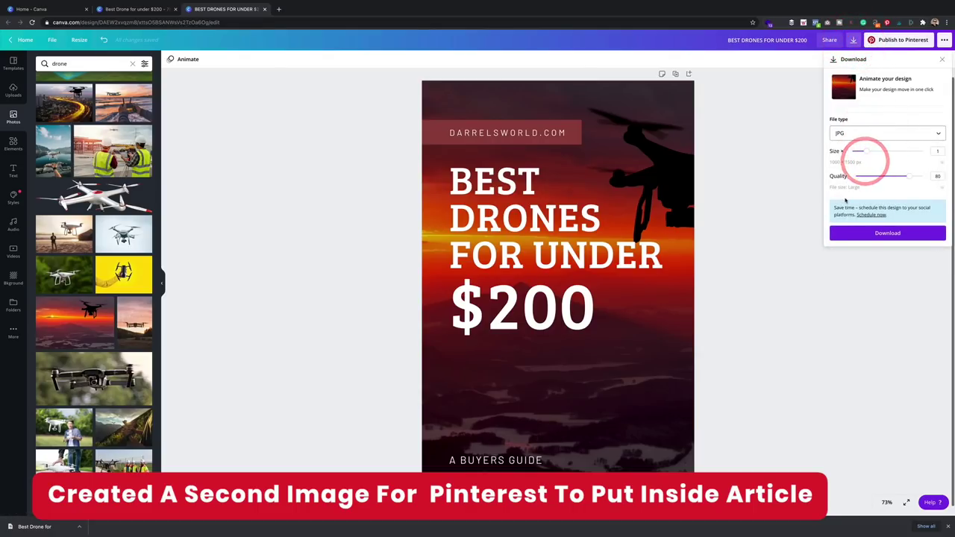
left_click_drag(909, 176, 902, 176)
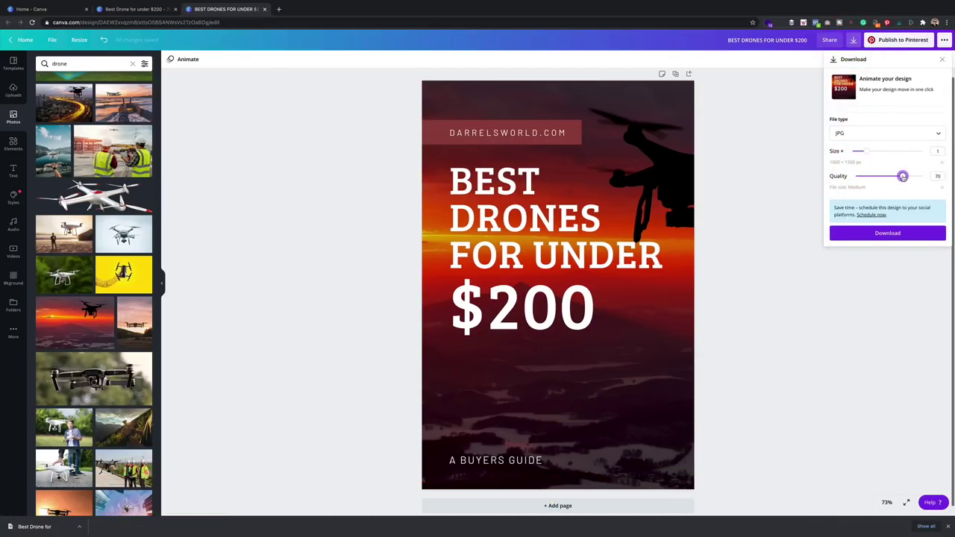
left_click(900, 232)
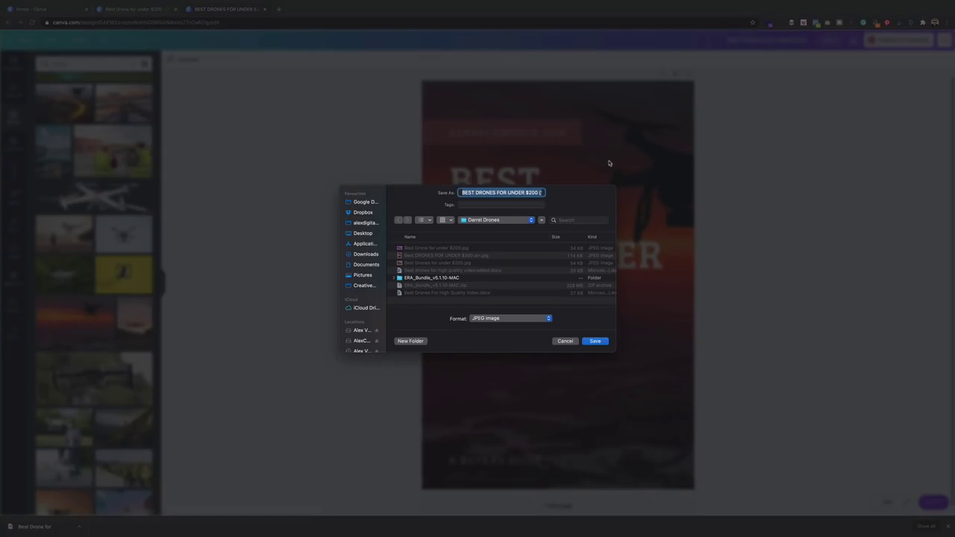
Name the file 'BEST DRONES FOR UNDER $200 PIN' and save it in the Darrel Drones folder
left_click(485, 193)
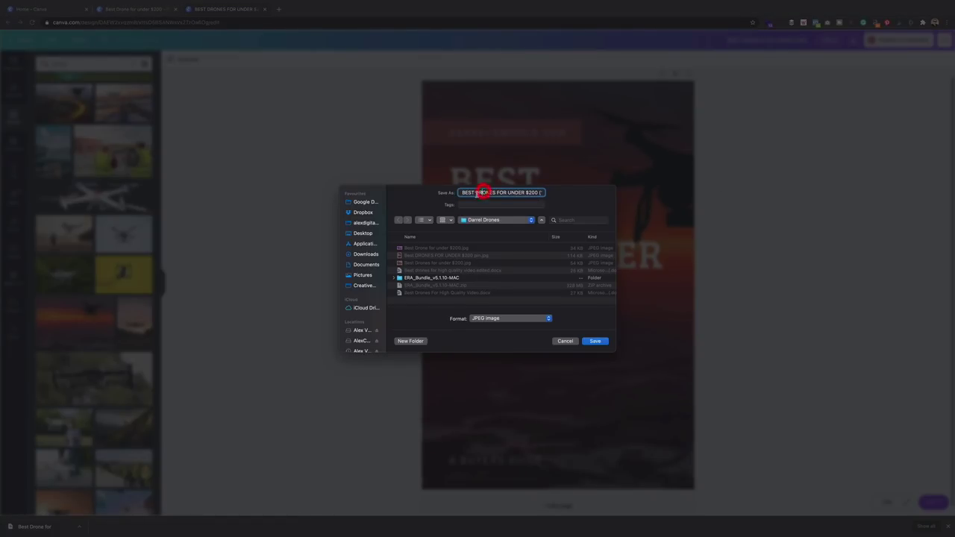
left_click(540, 191)
left_click(544, 192)
key("BackSpace")
key("BackSpace")
key("BackSpace")
type("PIN")
left_click(596, 342)
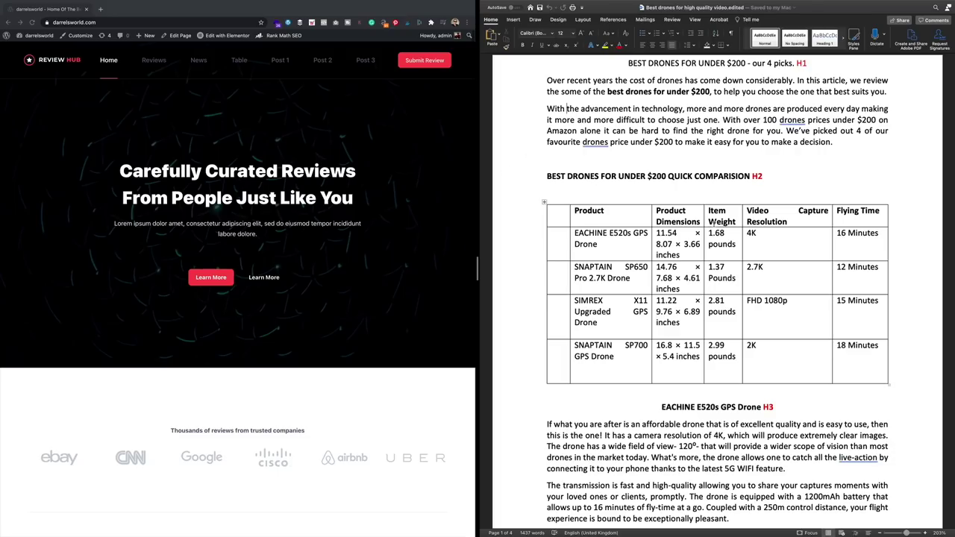
From the admin bar choose New > Post to open a blank Add New Post editor
scroll(686, 110, "down", 1)
scroll(694, 101, "up", 1)
left_click_drag(640, 66, 782, 62)
left_click(753, 143)
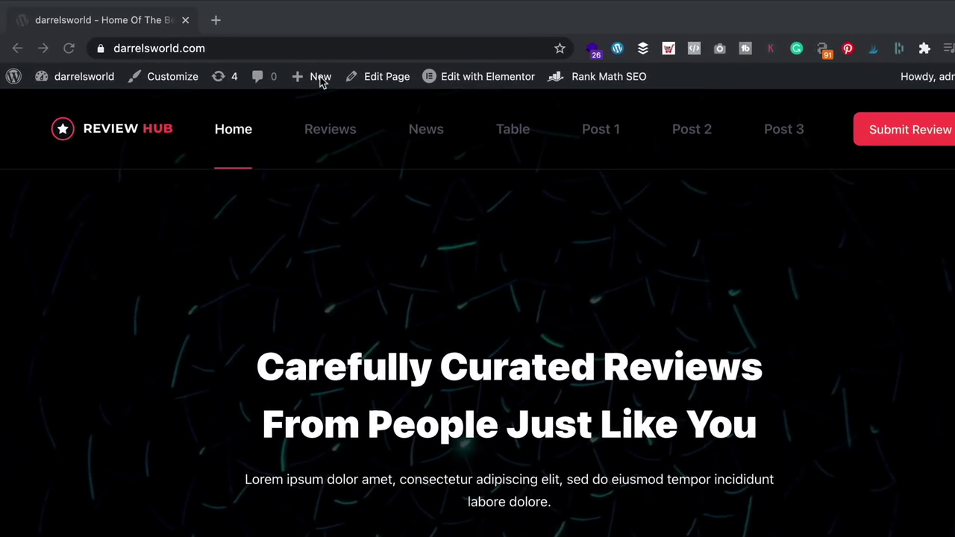
left_click(319, 78)
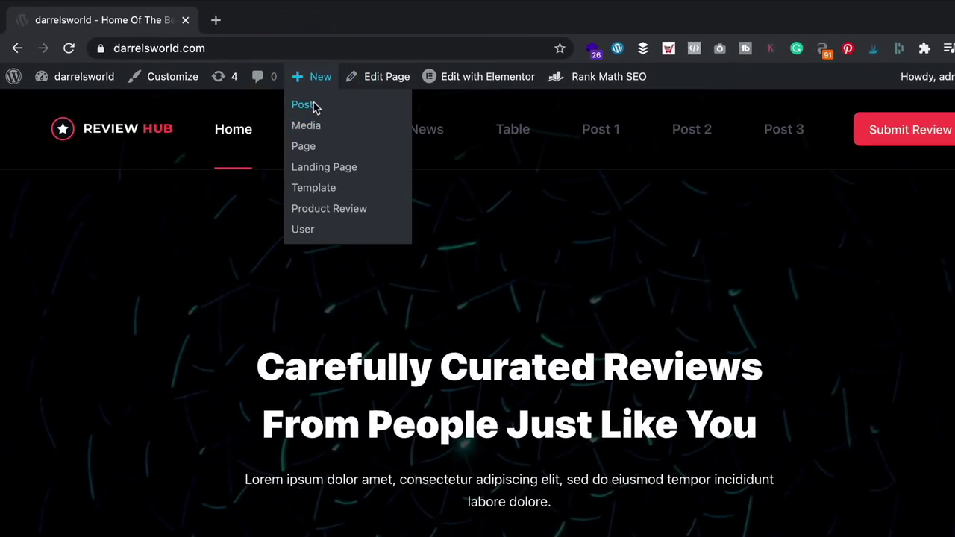
left_click(359, 104)
left_click(719, 65)
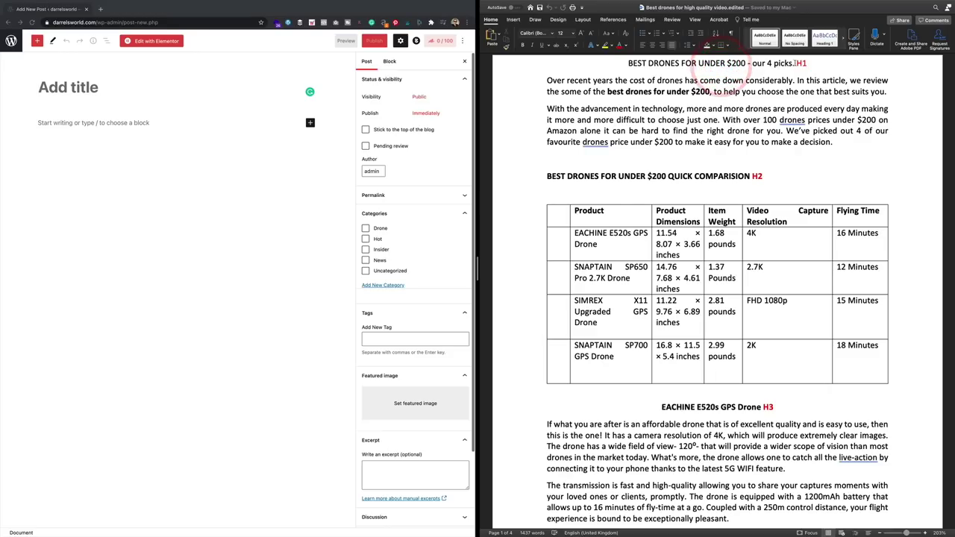
Copy the Word H1 and paste it as the post title 'BEST DRONES FOR UNDER $200 - our 4 picks'
left_click_drag(794, 63, 631, 64)
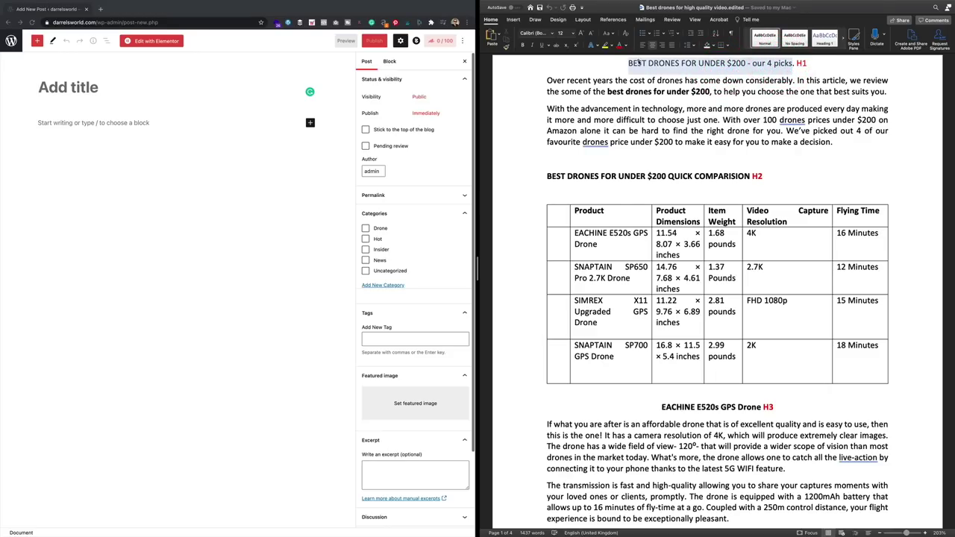
right_click(641, 64)
left_click(649, 72)
left_click(112, 88)
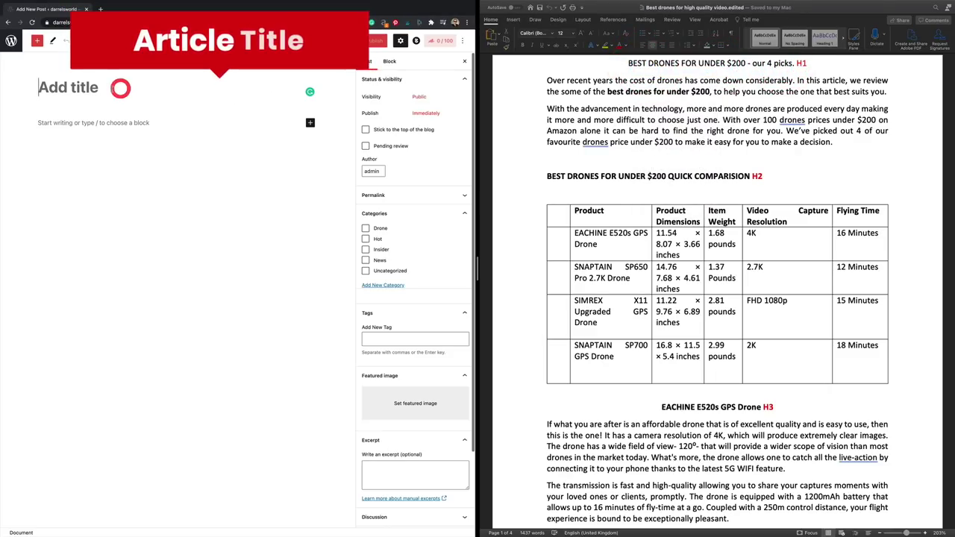
right_click(112, 88)
left_click(134, 142)
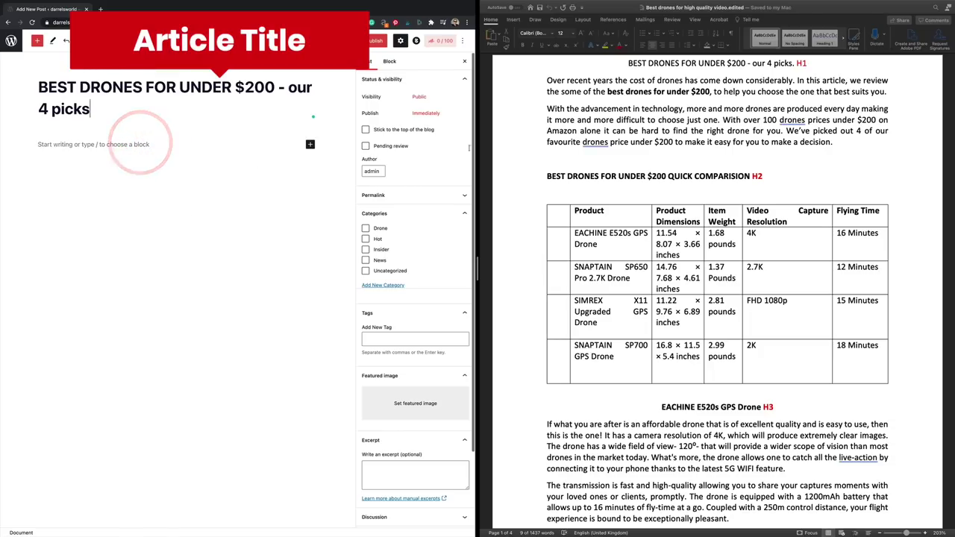
left_click(799, 67)
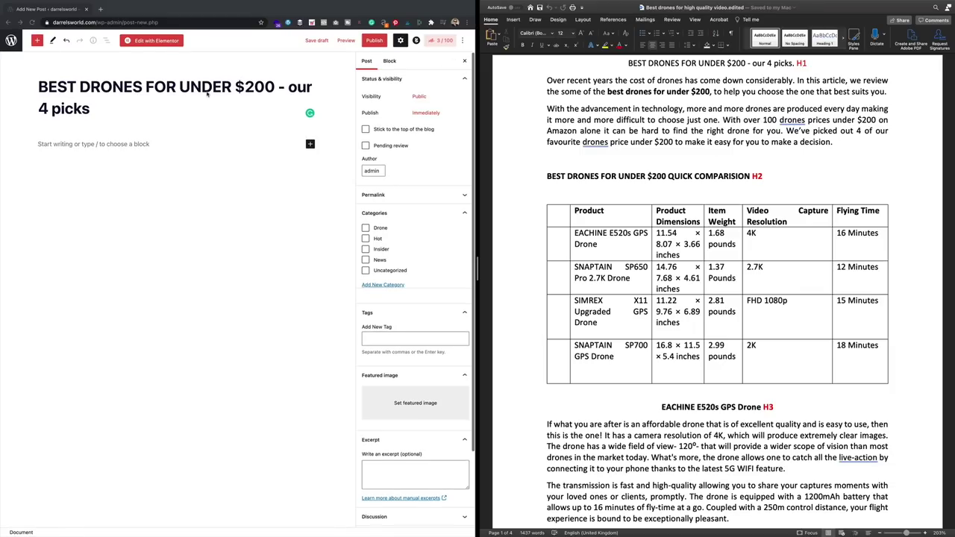
Tick the Drone category and add the tag 'Buyers Guide'
left_click(365, 228)
left_click(365, 228)
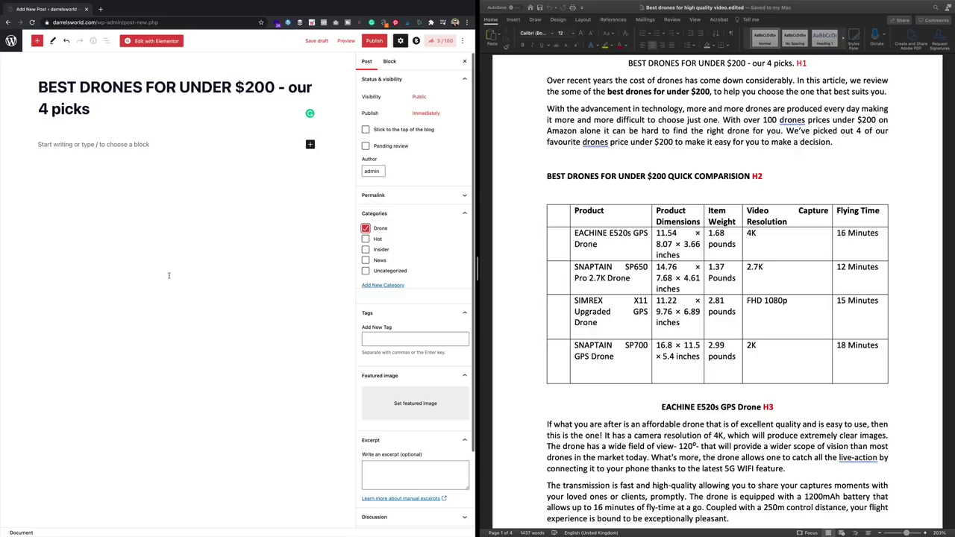
left_click(419, 337)
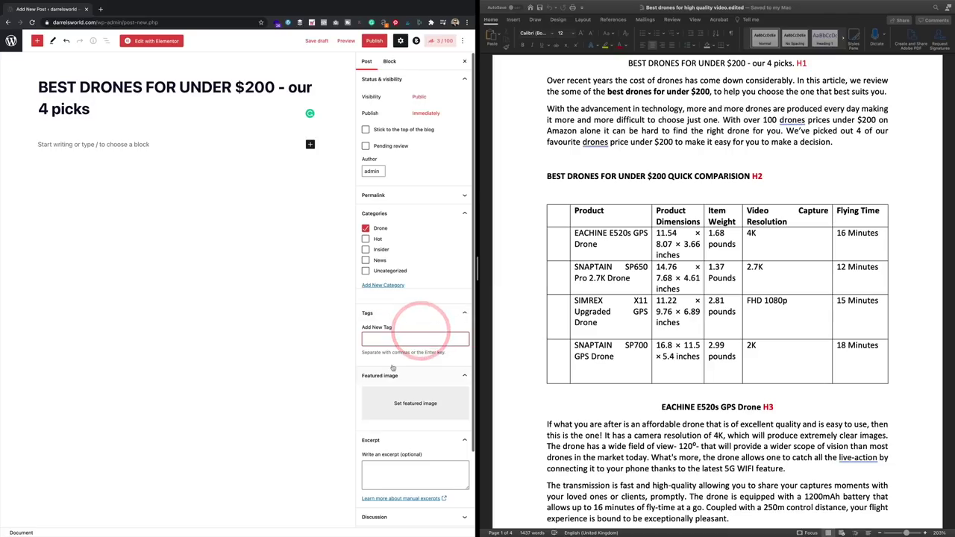
type("Buyers G")
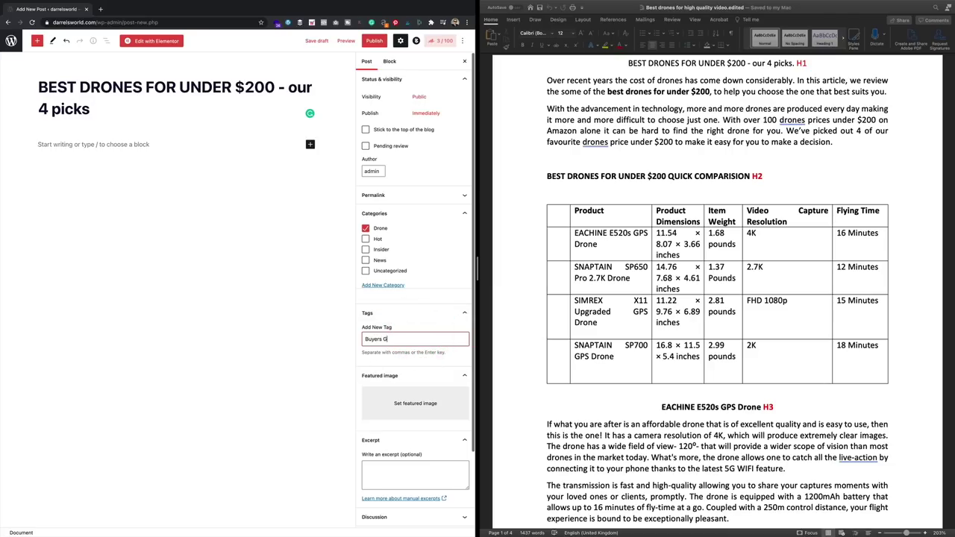
type("uide")
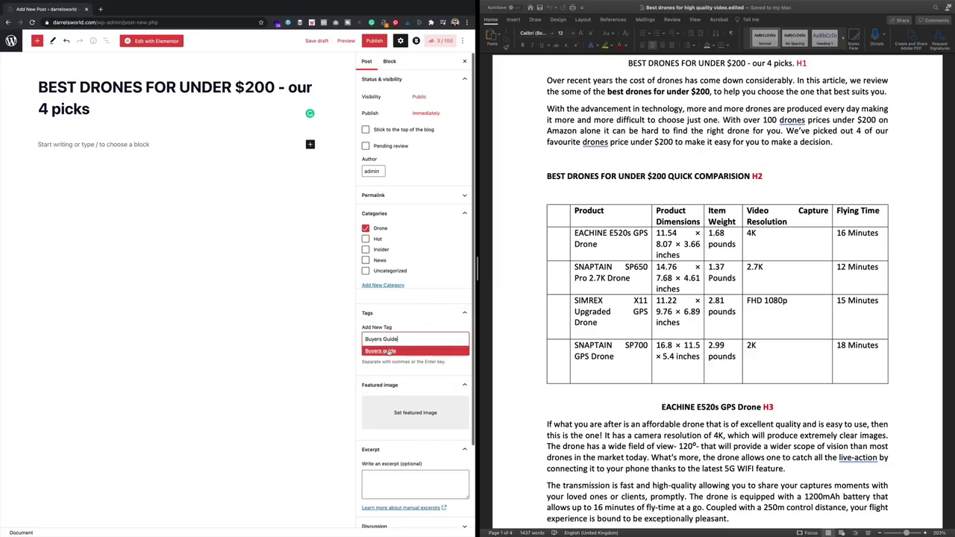
left_click(389, 351)
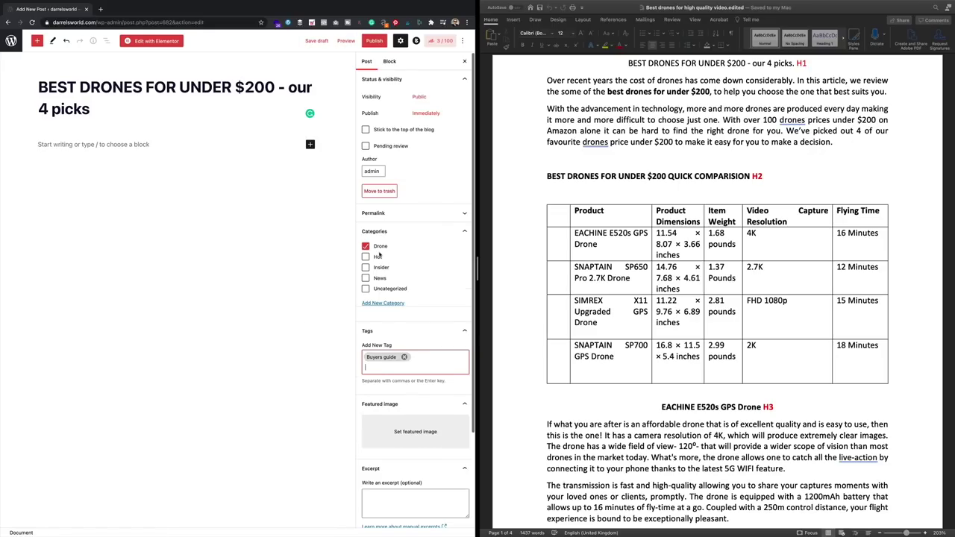
Upload 'Best Drone for under $200.jpg' and set it as the post's featured image
scroll(397, 286, "down", 4)
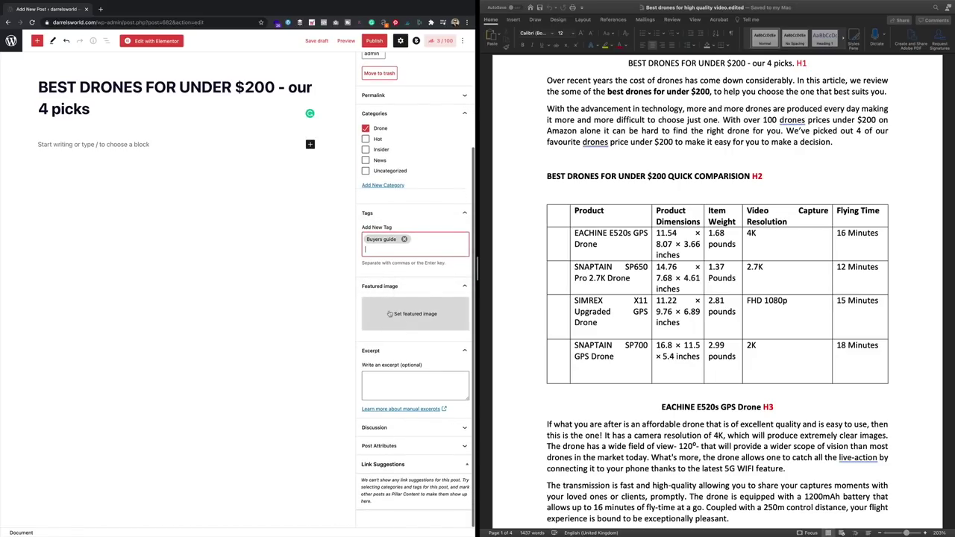
left_click(407, 316)
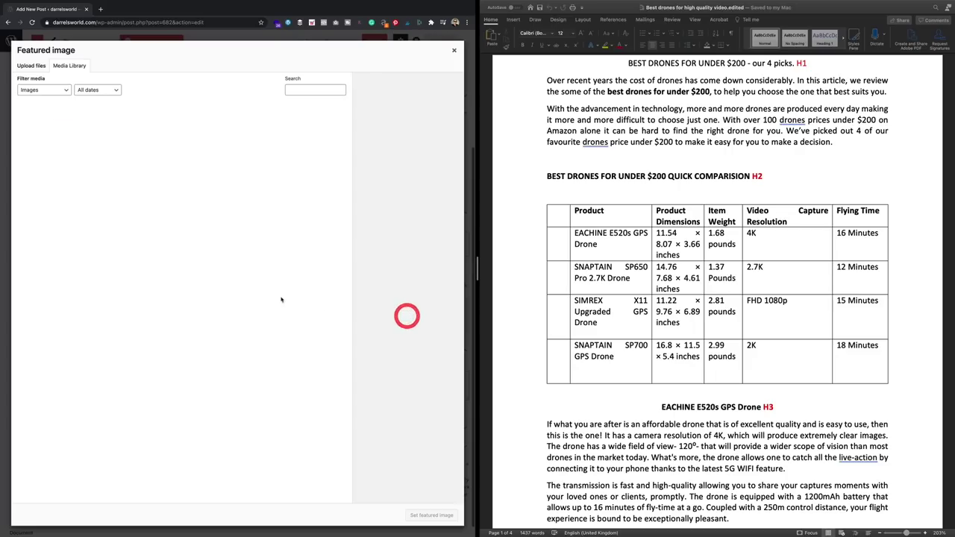
left_click(32, 65)
left_click(237, 245)
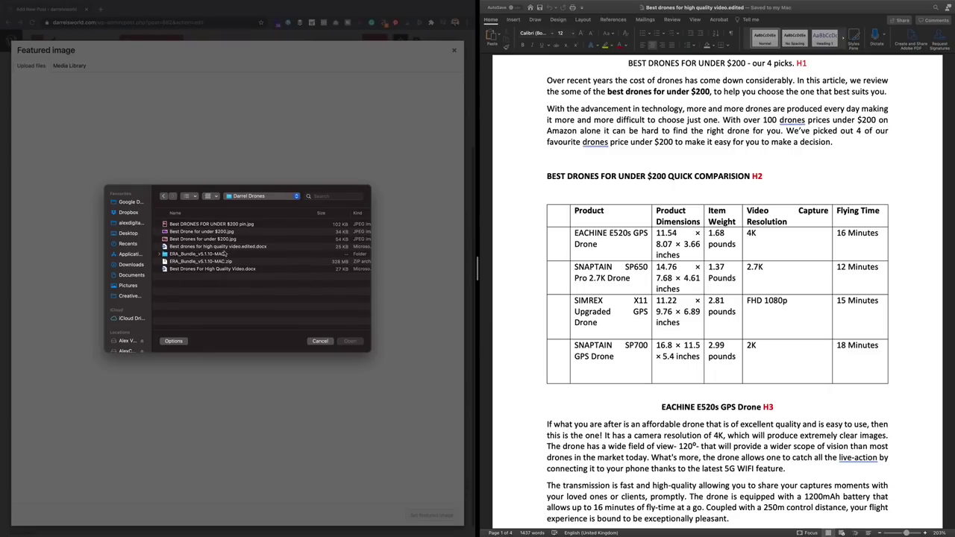
double_click(215, 232)
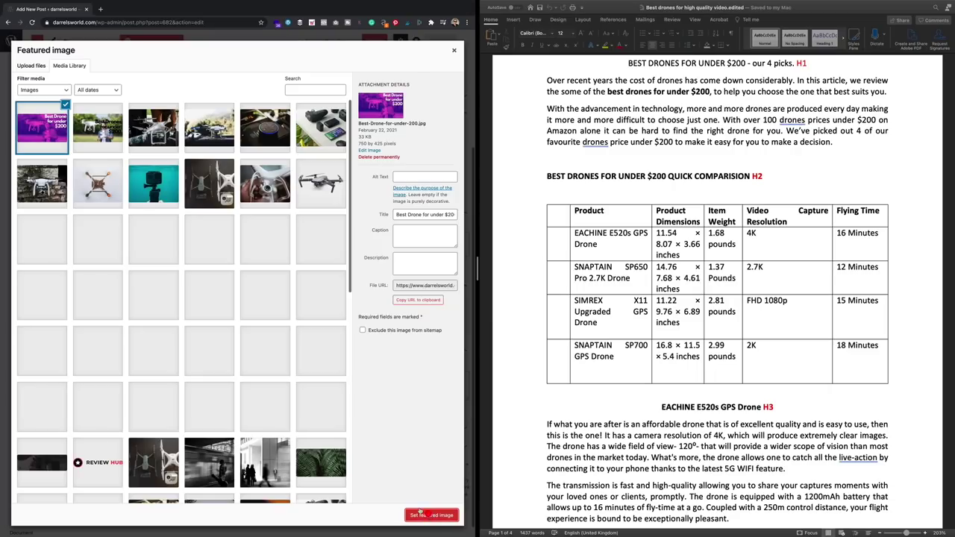
left_click(430, 515)
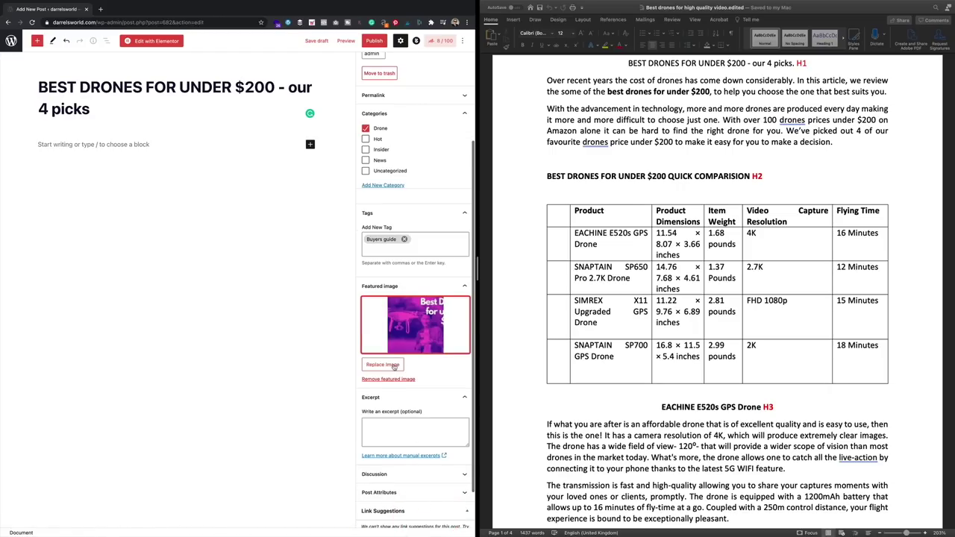
scroll(395, 368, "down", 1)
left_click(398, 412)
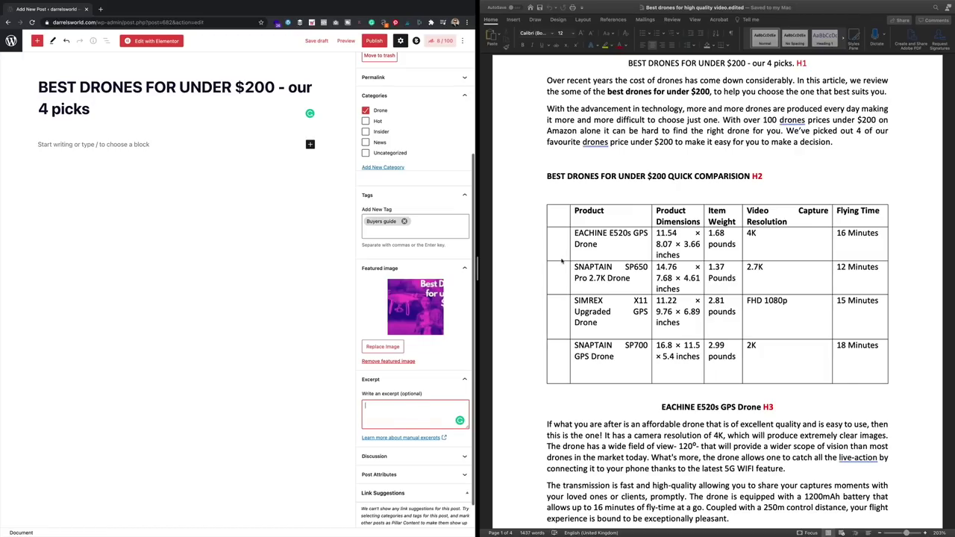
Paste the Word draft's first paragraph into the Excerpt box, then publish the post
triple_click(885, 86)
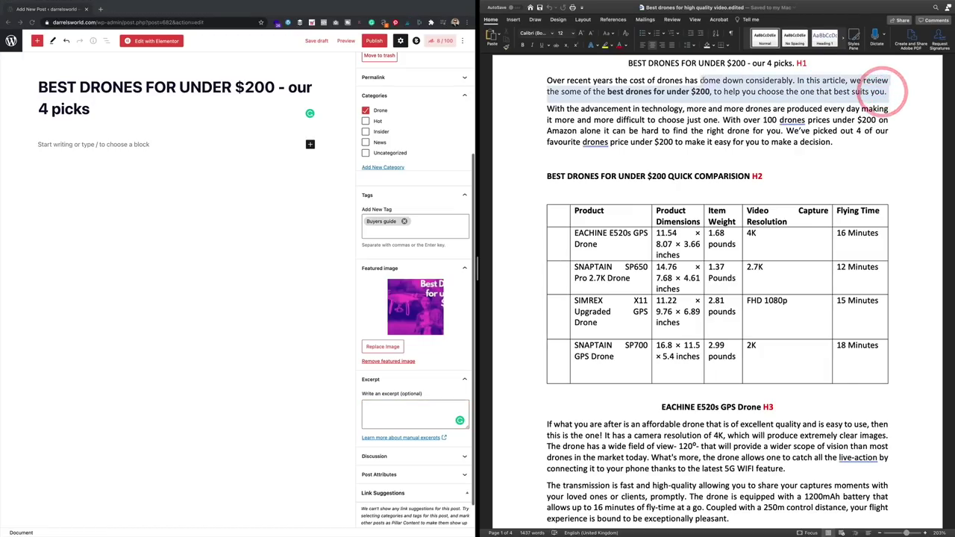
right_click(549, 78)
left_click(627, 93)
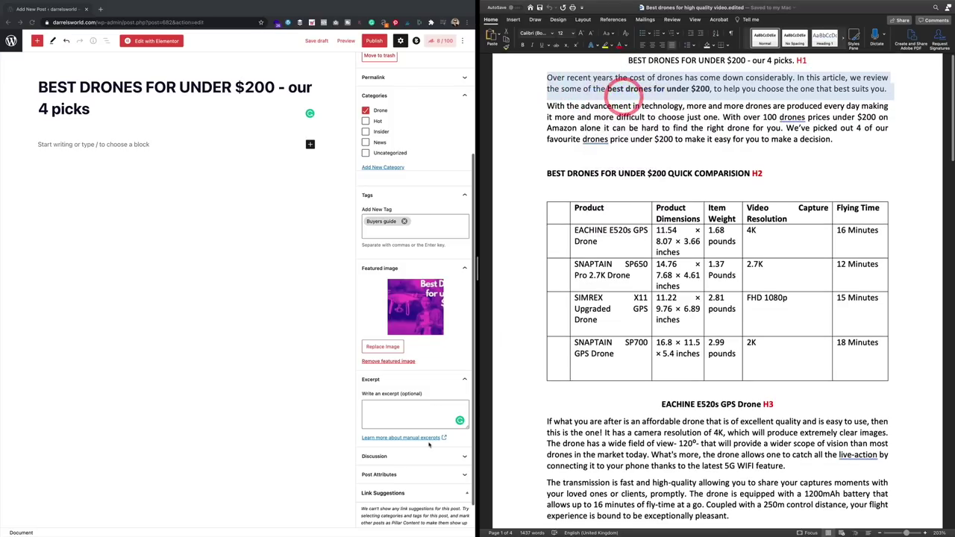
right_click(409, 414)
left_click(441, 467)
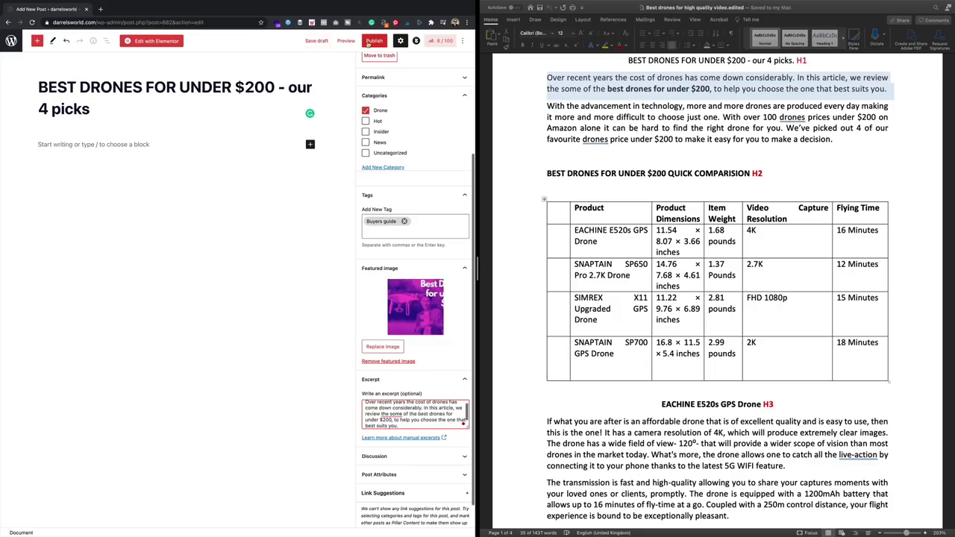
left_click(373, 40)
left_click(407, 42)
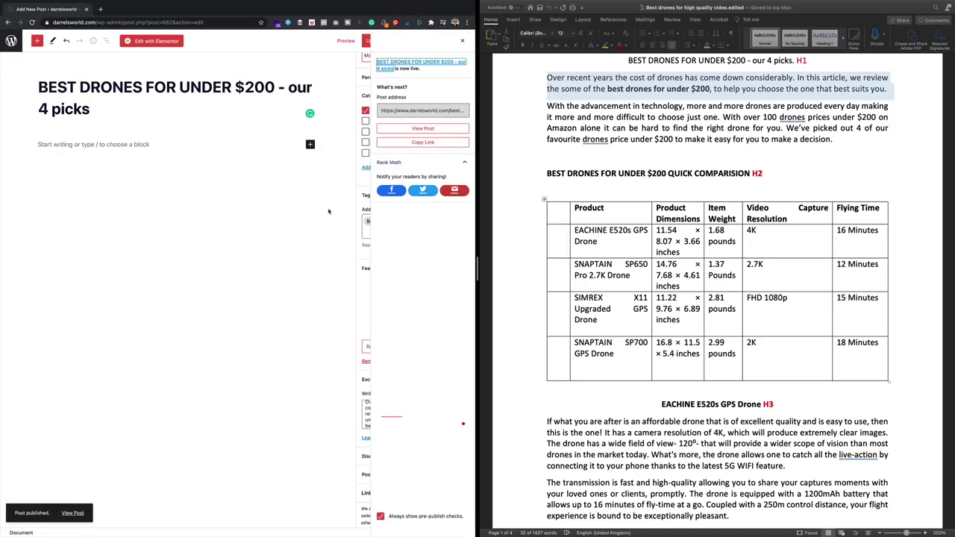
View the published drone post live, then reopen it with Elementor
left_click(73, 513)
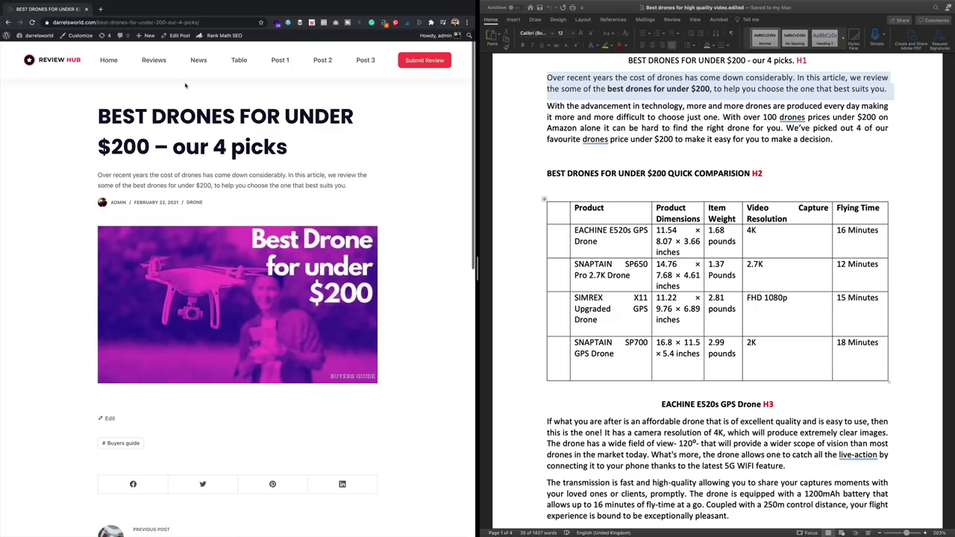
left_click(178, 37)
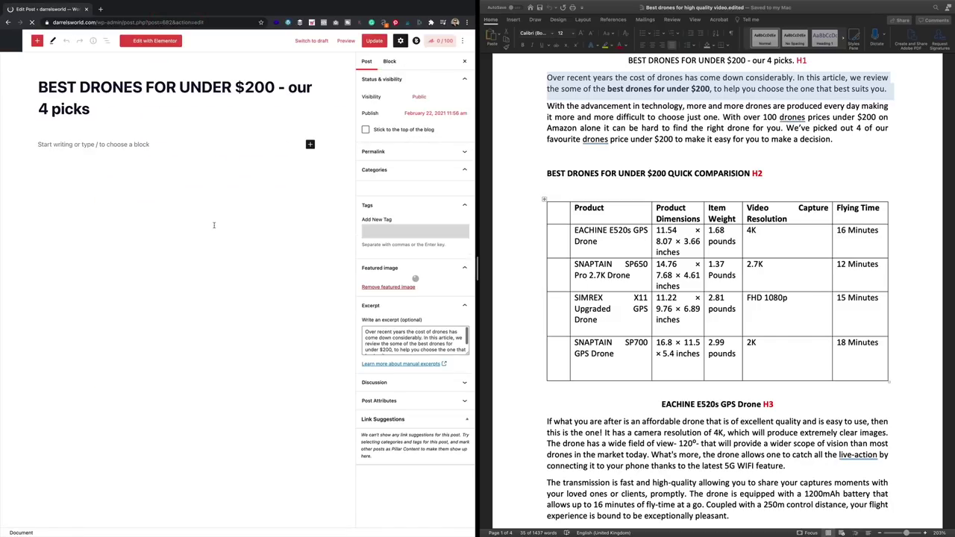
left_click(161, 42)
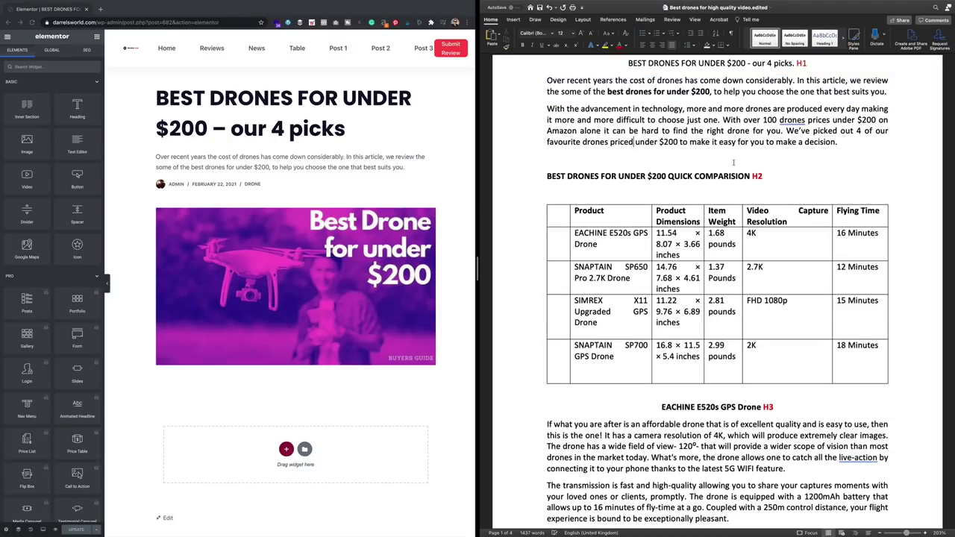
Bold the phrase 'best drones for under $200' in the Word draft's first paragraph
left_click(740, 161)
left_click(652, 120)
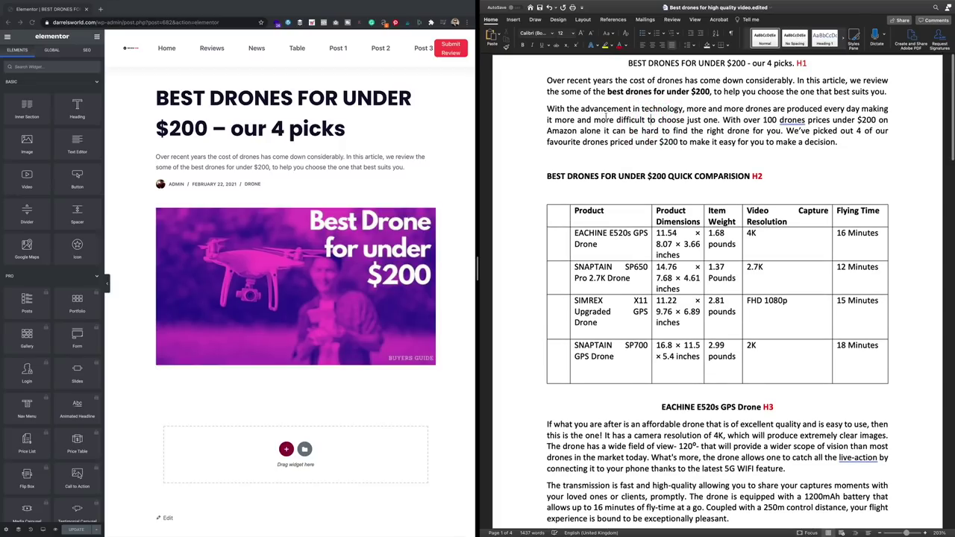
left_click_drag(594, 91, 715, 91)
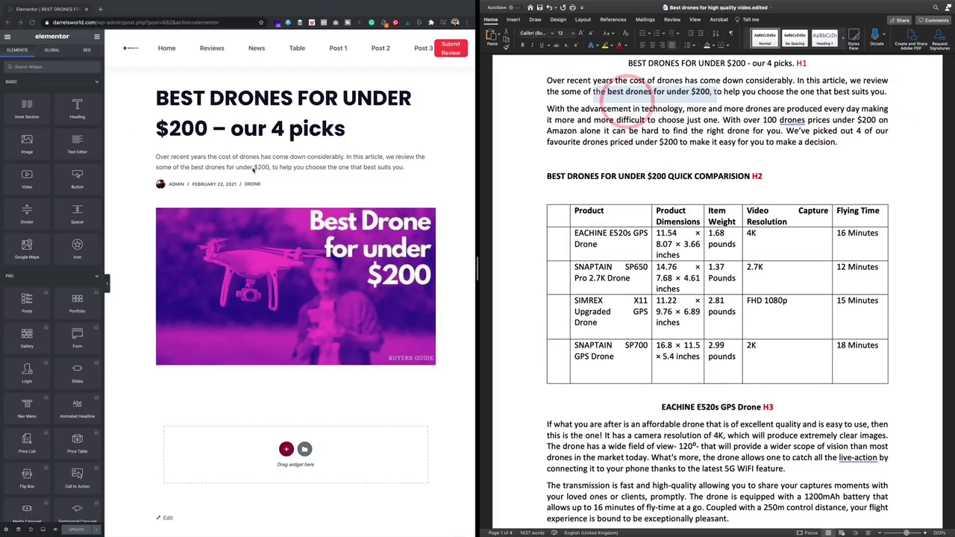
left_click(529, 114)
left_click_drag(608, 91, 710, 92)
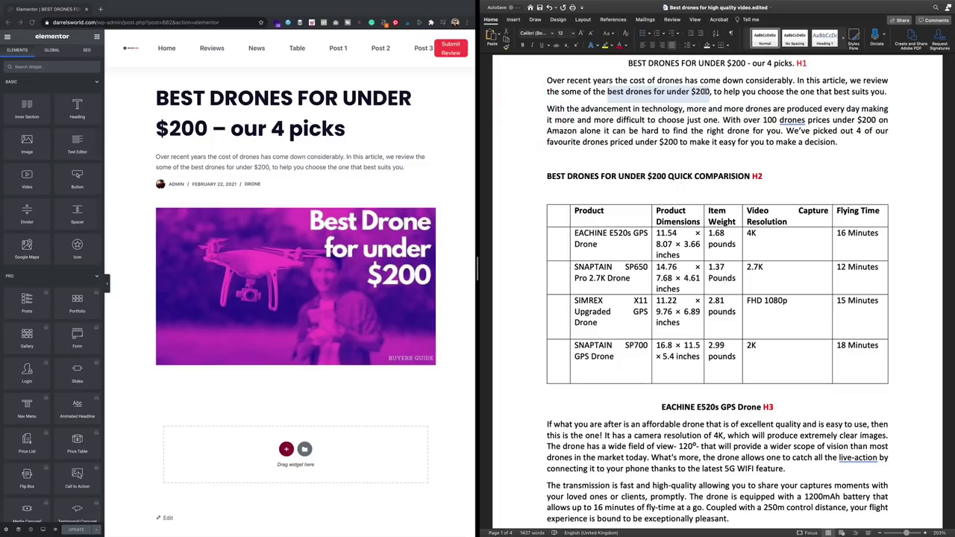
key("super+b")
left_click(702, 93)
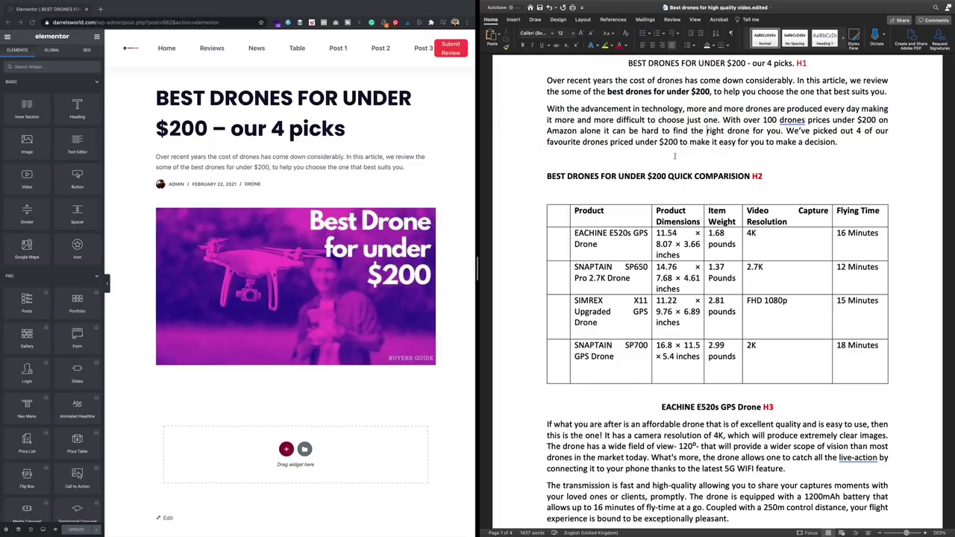
Copy the 'With the advancement in technology' paragraph and start a new Elementor section
triple_click(640, 130)
key("super+c")
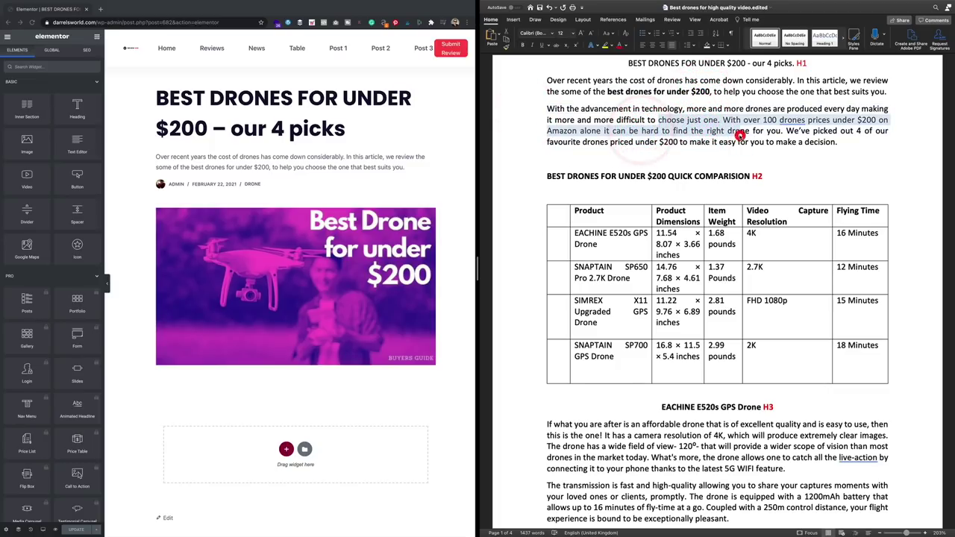
left_click(739, 138)
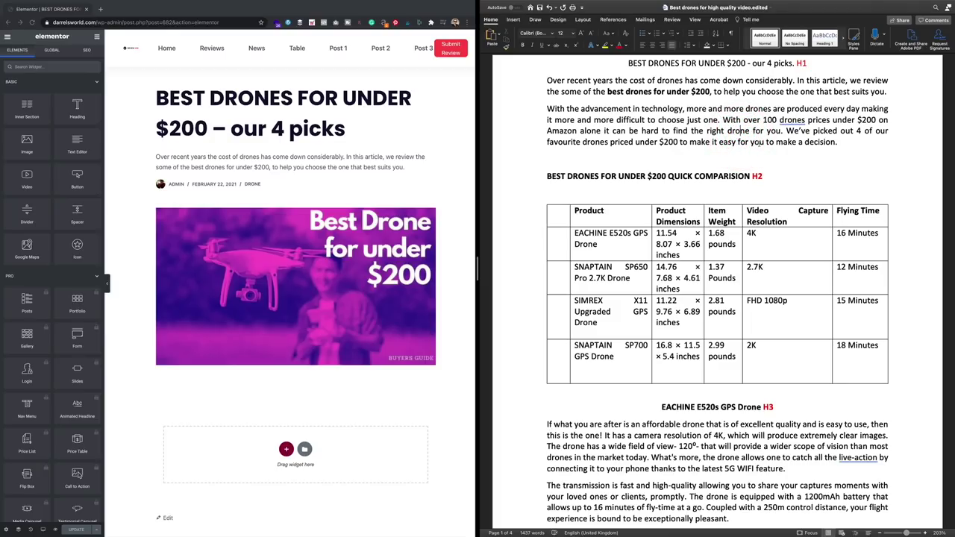
left_click(810, 140)
left_click_drag(583, 142, 677, 142)
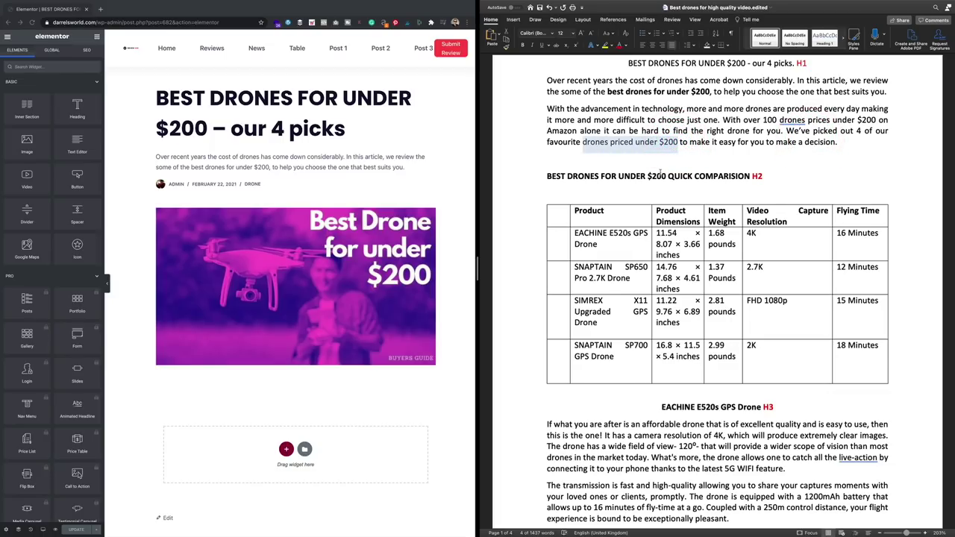
triple_click(662, 116)
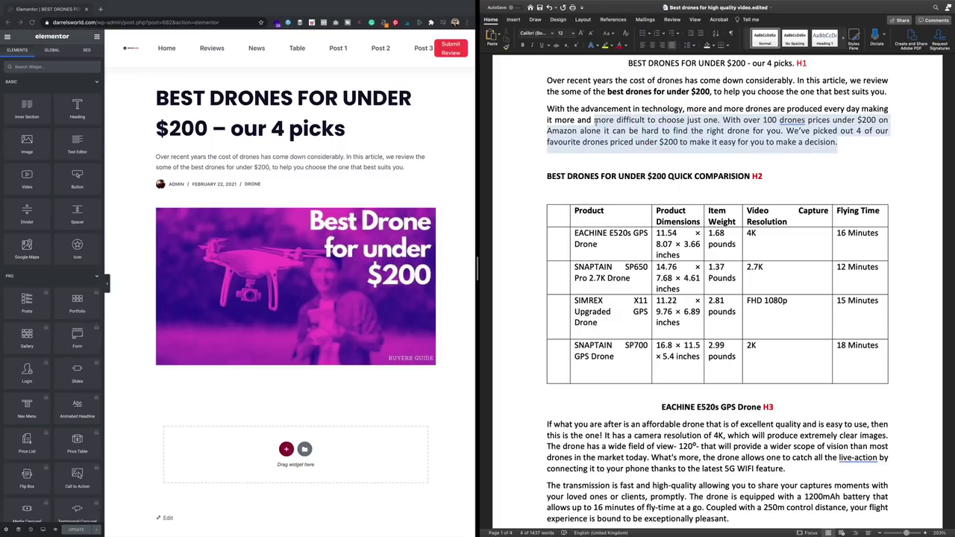
right_click(565, 110)
left_click(602, 123)
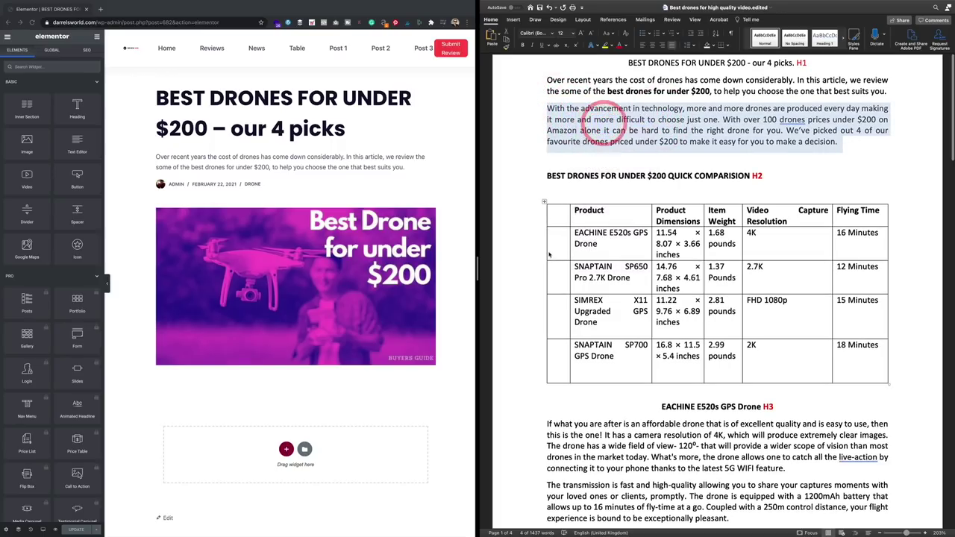
scroll(303, 427, "down", 2)
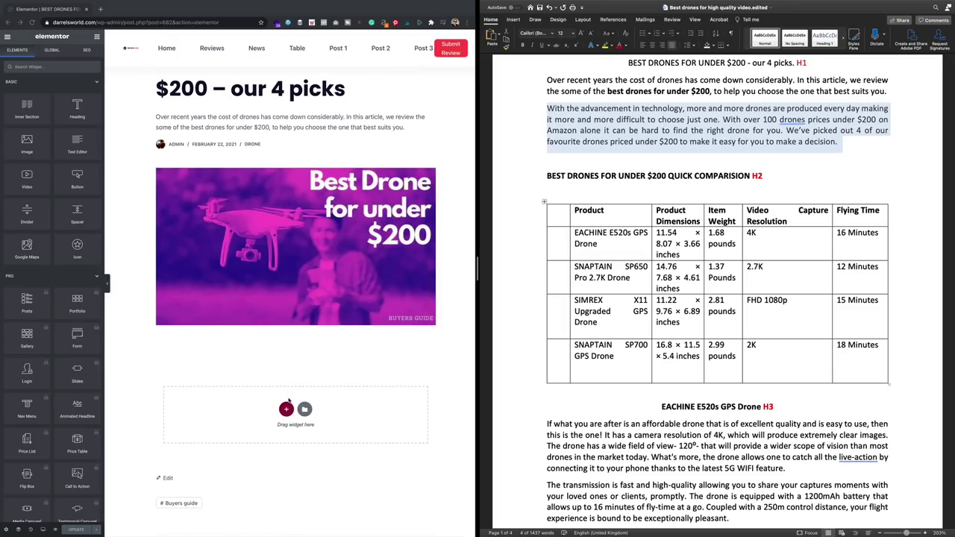
left_click(286, 409)
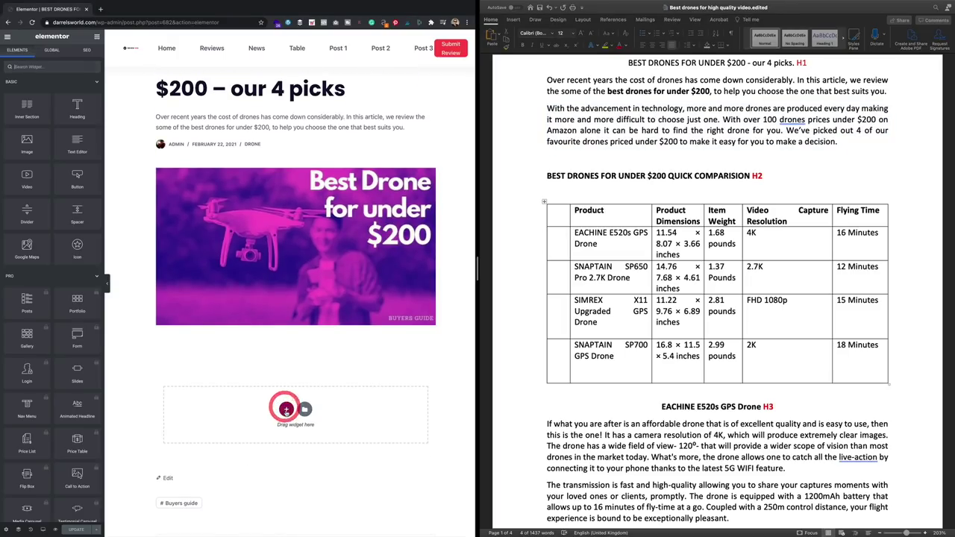
Add a single-column Text Editor block below the image, replacing Lorem ipsum with the pasted paragraph
left_click(195, 427)
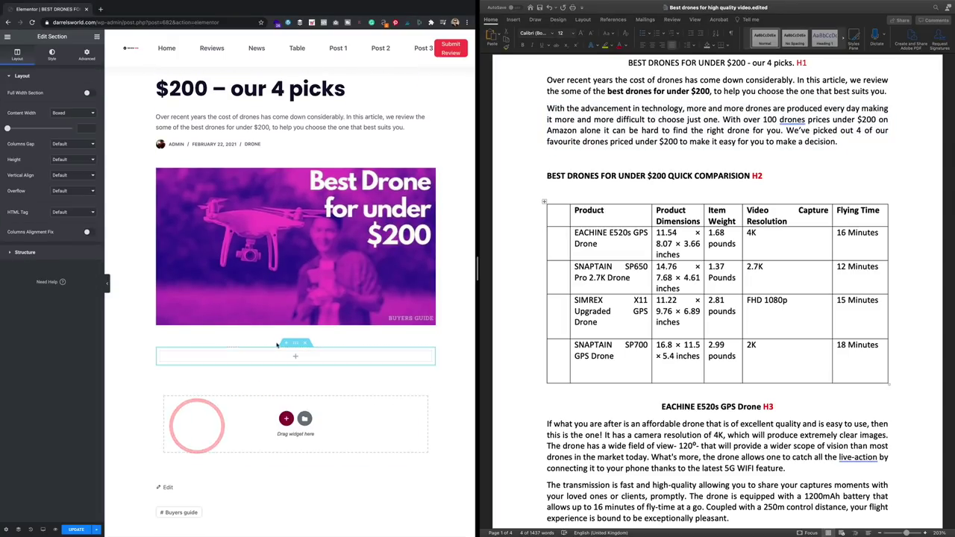
scroll(276, 346, "down", 1)
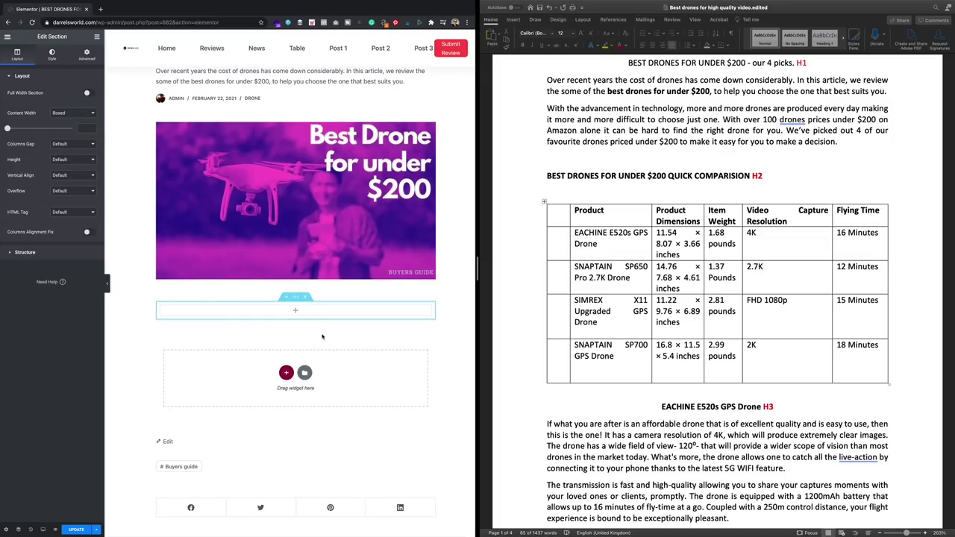
left_click(97, 36)
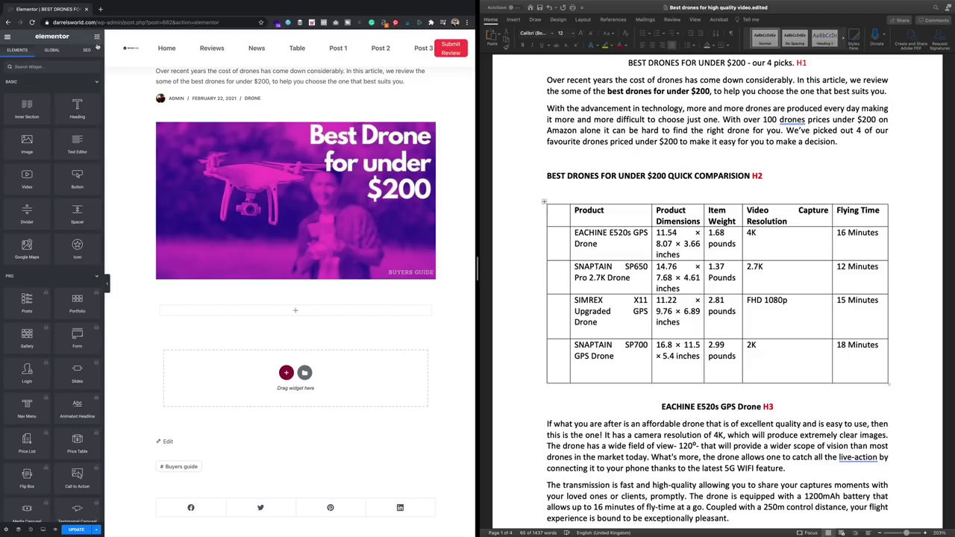
left_click_drag(64, 140, 263, 311)
left_click_drag(261, 308, 261, 310)
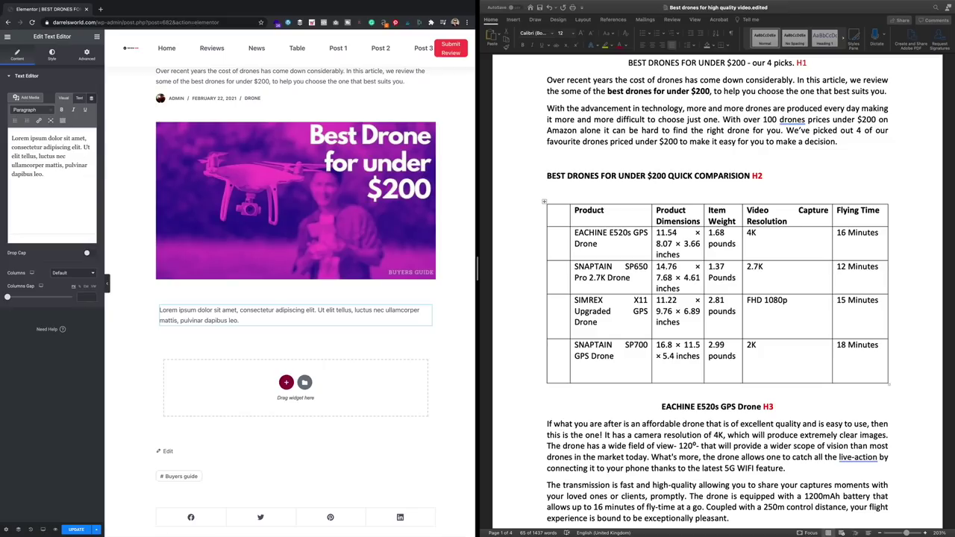
left_click(60, 174)
left_click_drag(57, 177, 7, 138)
key("BackSpace")
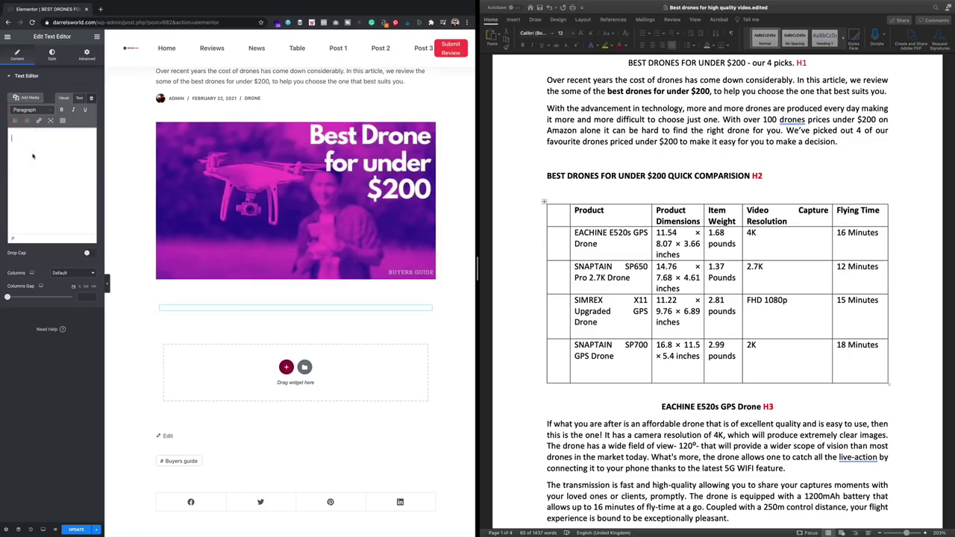
left_click(30, 139)
key("super+v")
scroll(30, 147, "up", 2)
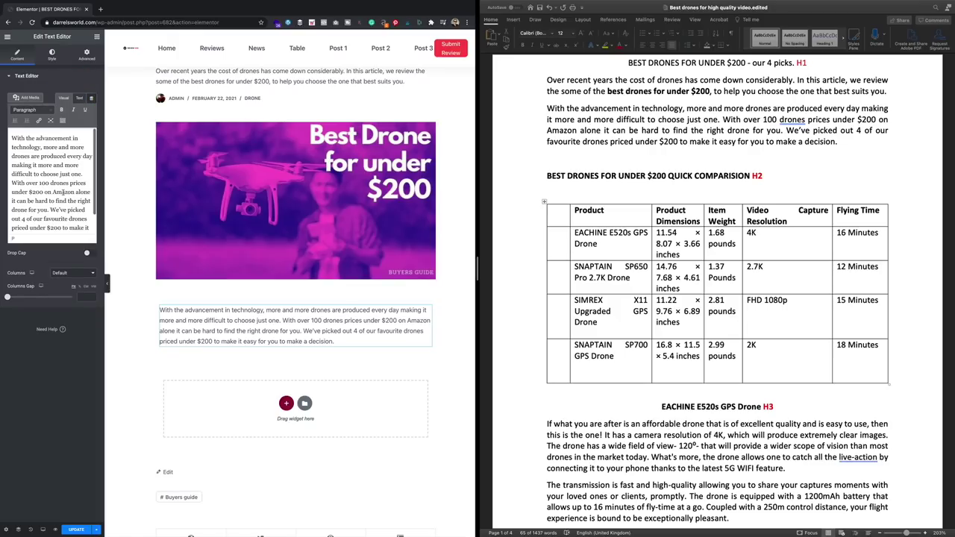
scroll(69, 176, "down", 1)
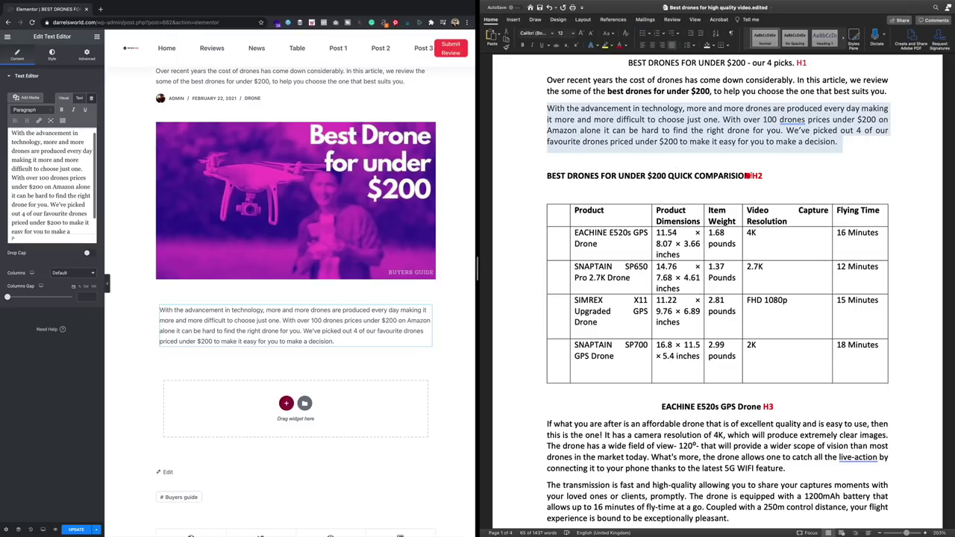
Copy the 'BEST DRONES FOR UNDER $200 QUICK COMPARISION' heading from the Word draft
left_click_drag(750, 176, 559, 176)
left_click(572, 176)
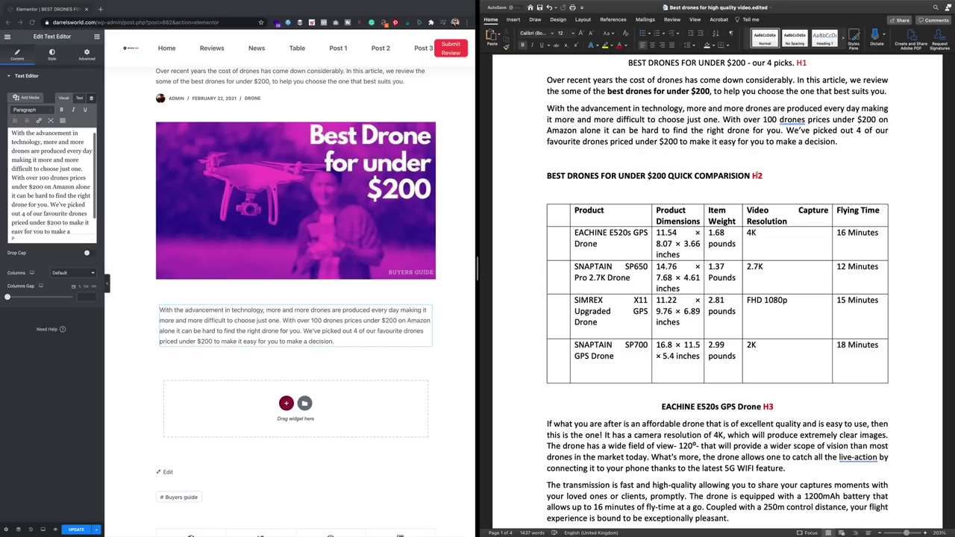
left_click(559, 174)
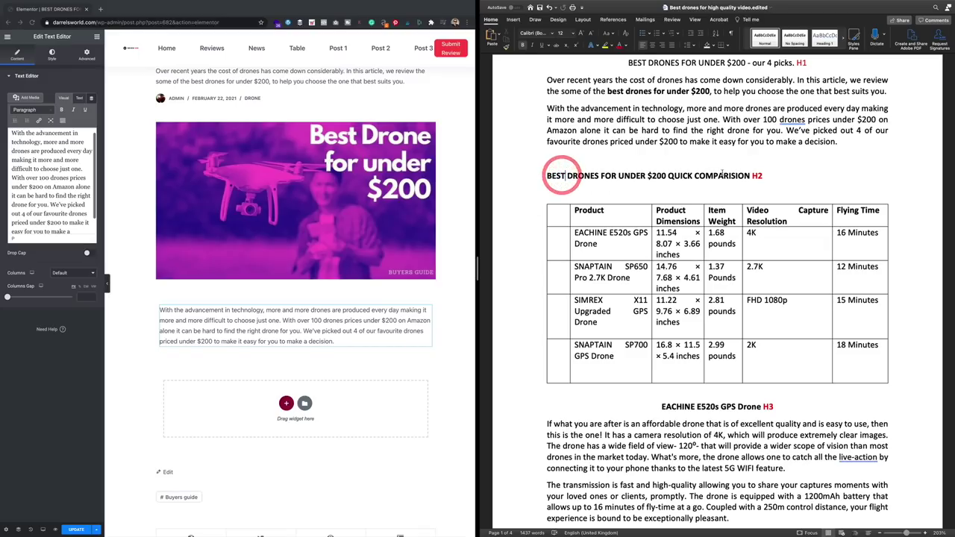
left_click_drag(750, 175, 546, 177)
right_click(545, 176)
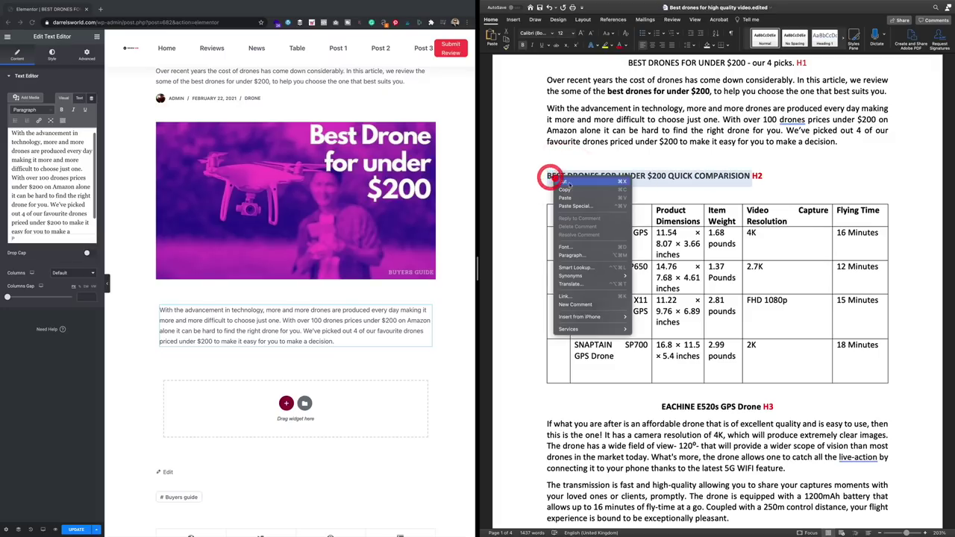
left_click(575, 189)
left_click(96, 39)
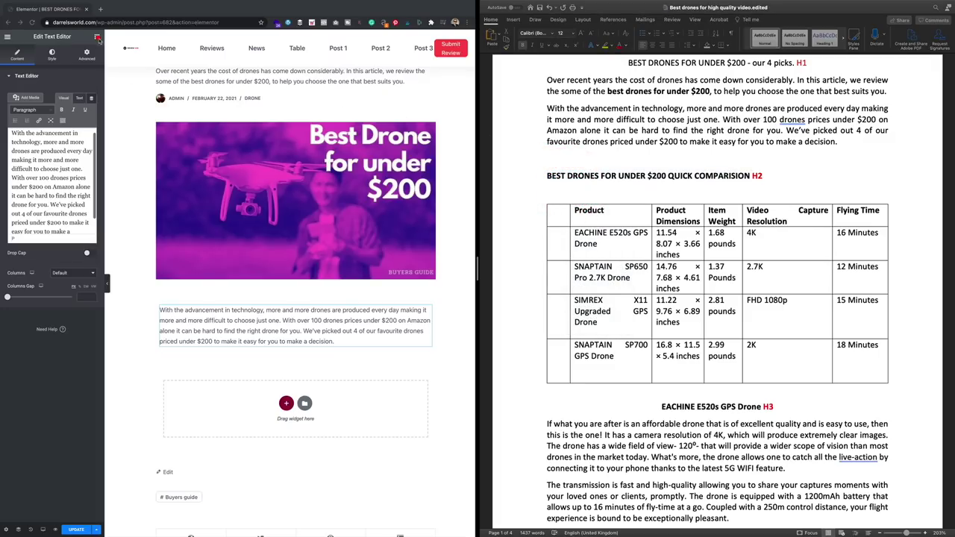
left_click(96, 37)
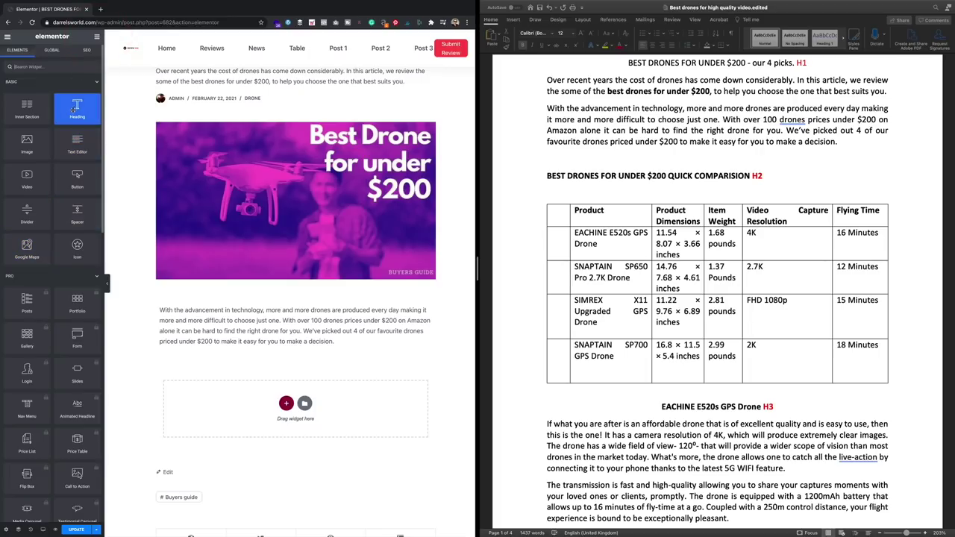
Add an H2 Heading widget under the paragraph, pasting the Word heading and trimming it to 'BEST DRONES FOR UNDER $200'
left_click_drag(77, 108, 204, 352)
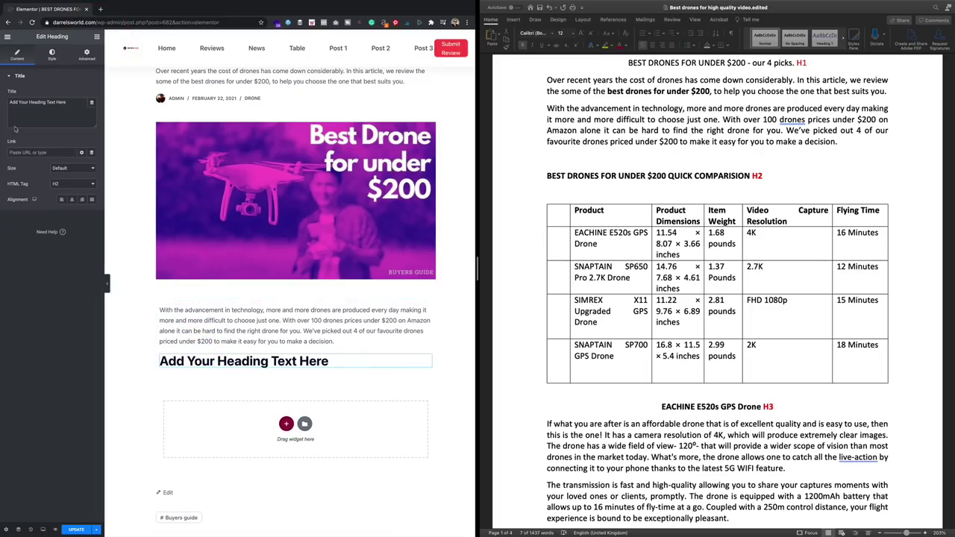
left_click_drag(71, 103, 8, 101)
right_click(10, 100)
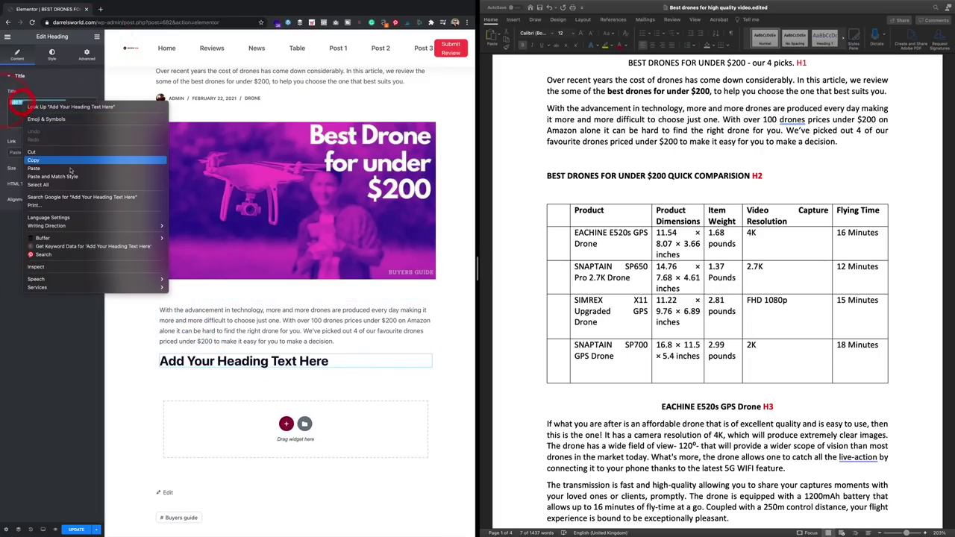
left_click(45, 161)
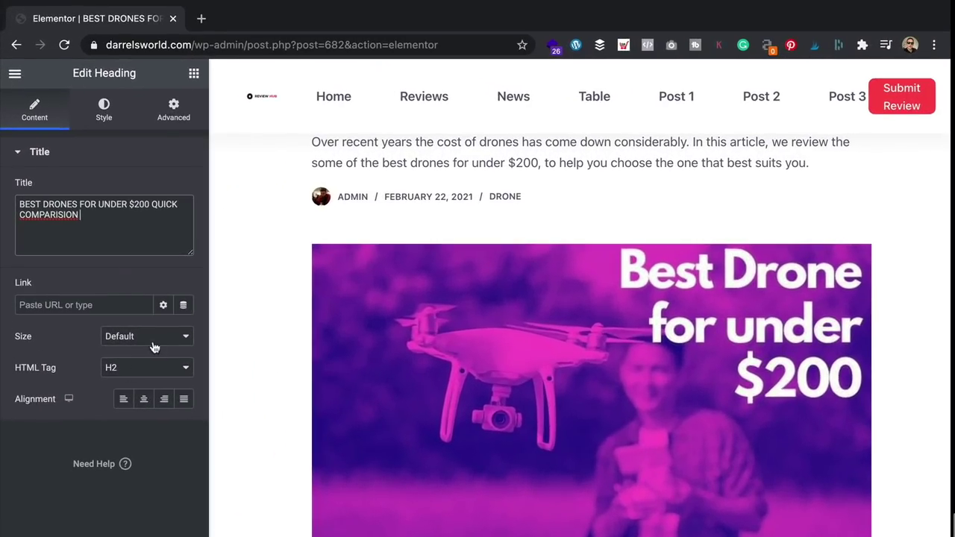
left_click(77, 183)
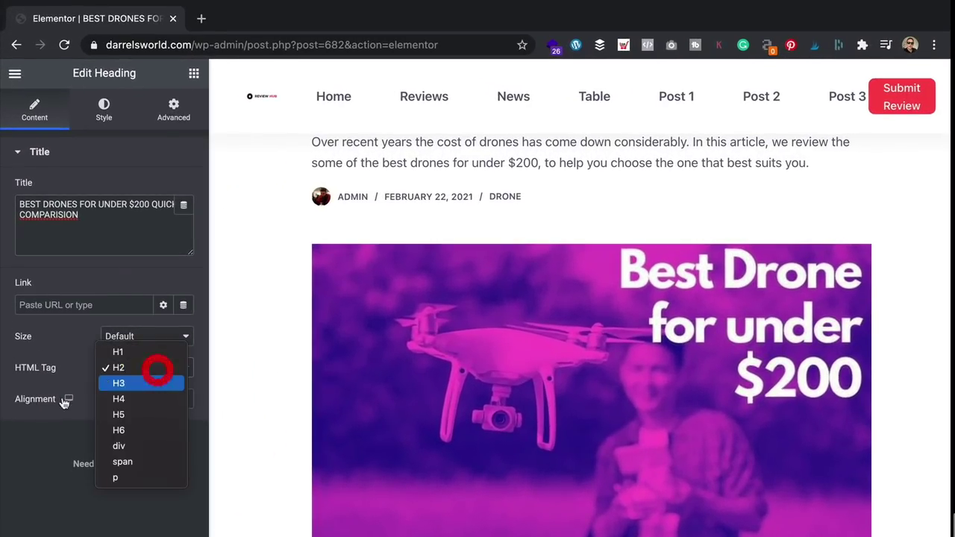
left_click(47, 446)
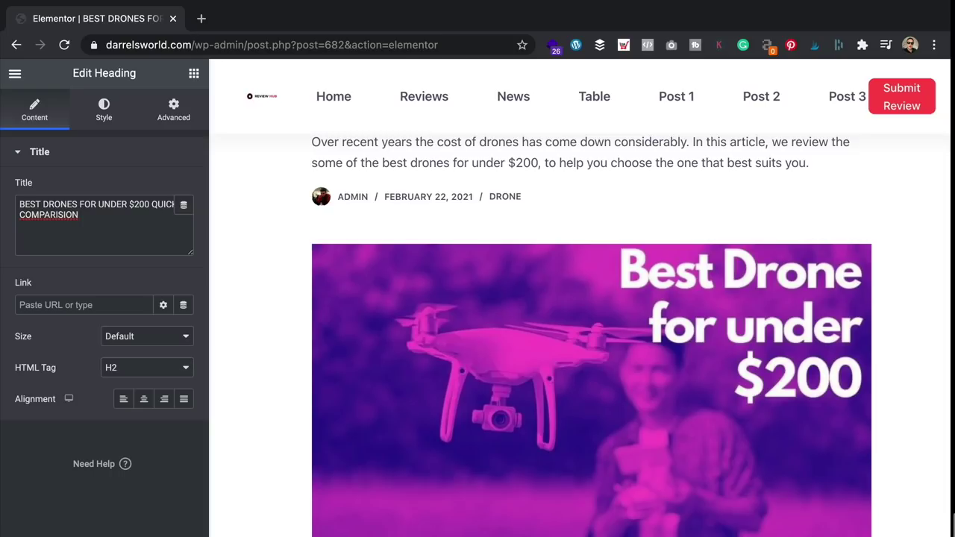
key("BackSpace")
key("BackSpace")
key("BackSpace")
key("BackSpace")
key("BackSpace")
key("BackSpace")
key("BackSpace")
key("BackSpace")
key("BackSpace")
key("BackSpace")
key("BackSpace")
key("BackSpace")
key("BackSpace")
key("BackSpace")
key("BackSpace")
key("BackSpace")
key("BackSpace")
key("BackSpace")
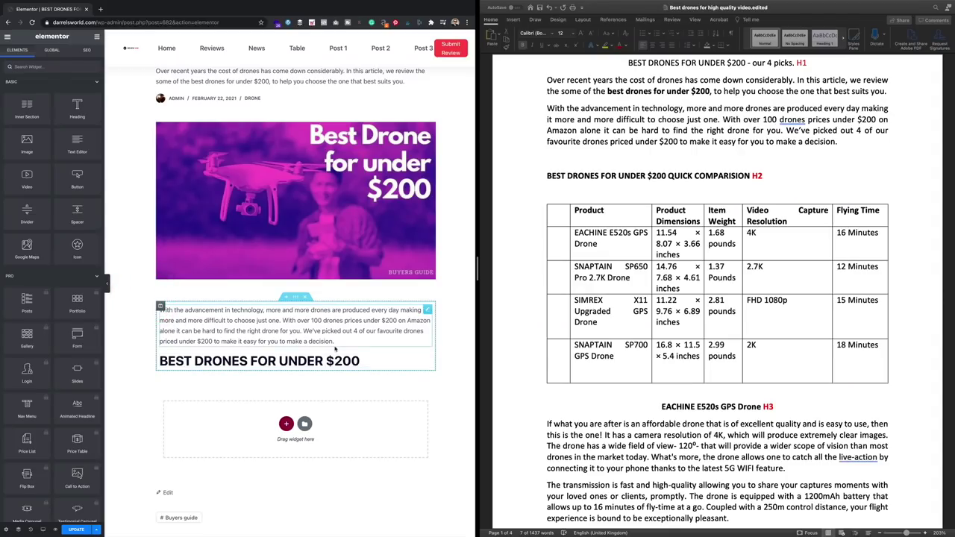
scroll(335, 348, "down", 1)
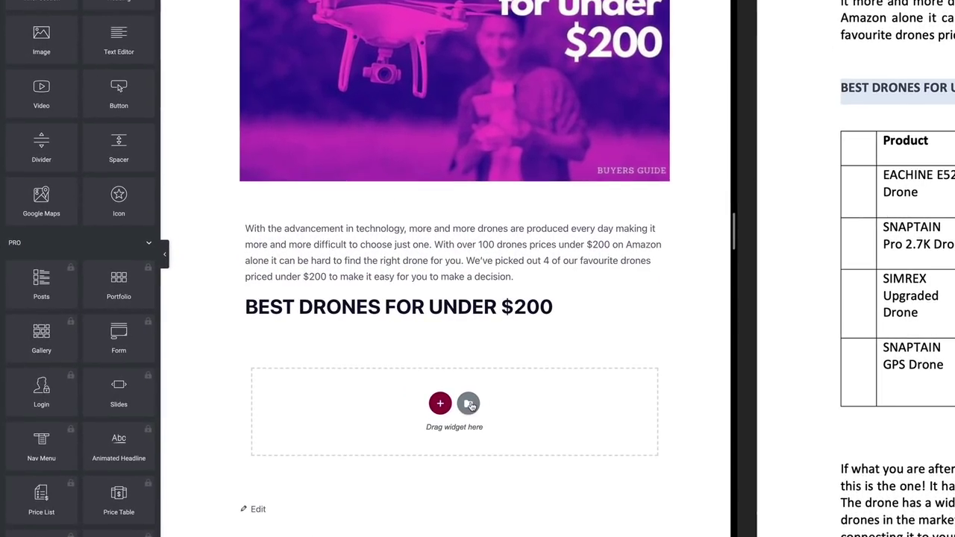
Insert the saved Affiliate Marketing Tables template, including its document settings
left_click(340, 384)
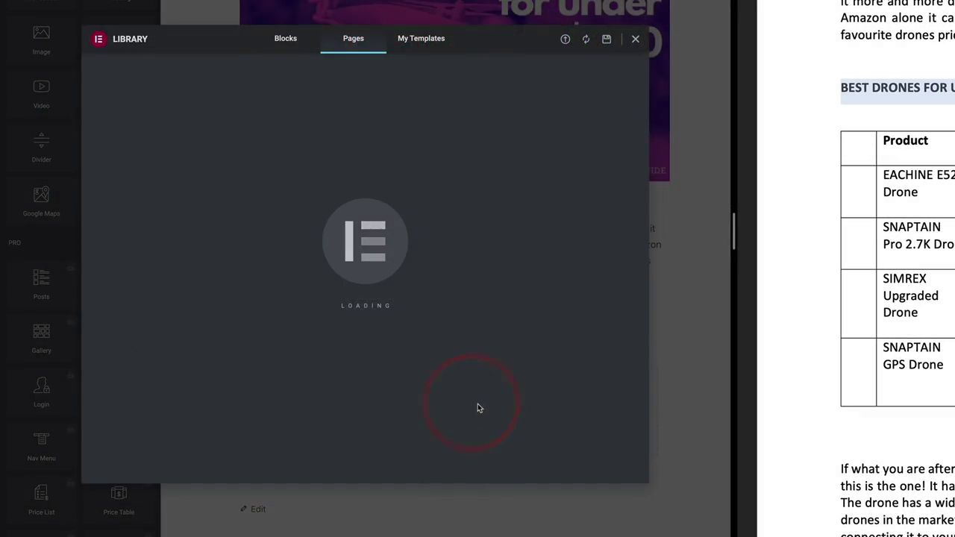
left_click(430, 38)
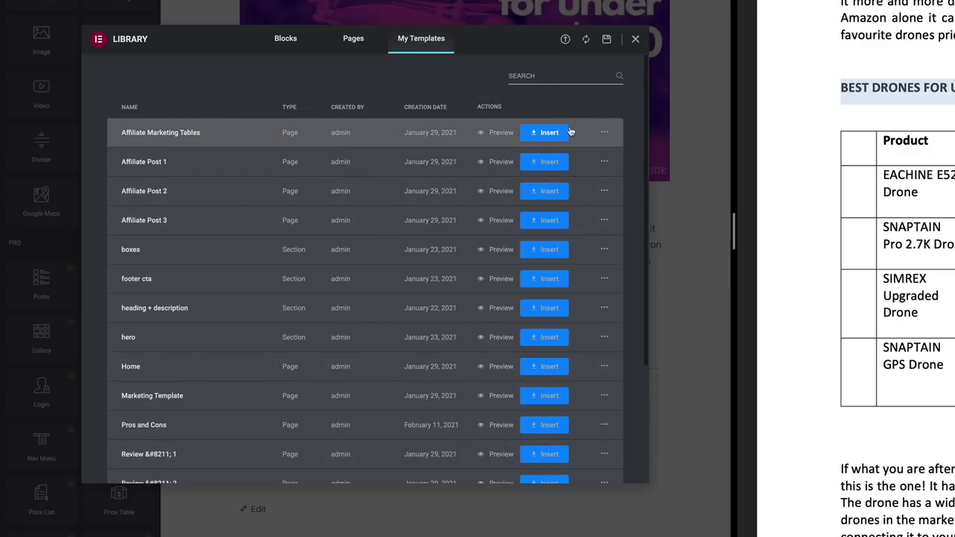
left_click(547, 132)
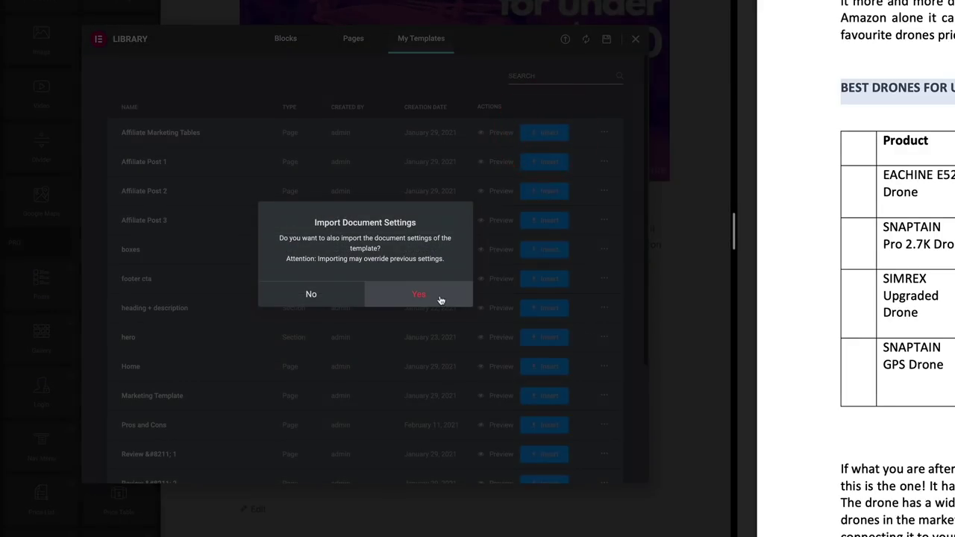
left_click(419, 295)
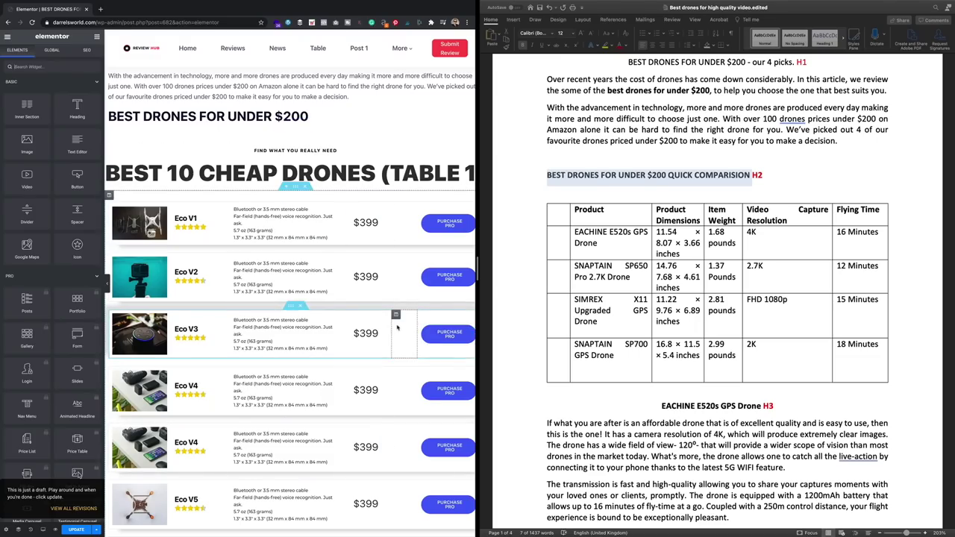
Delete the BEST 3 CHEAP DRONES (TABLE 2) heading and both card-grid sections
scroll(397, 327, "down", 10)
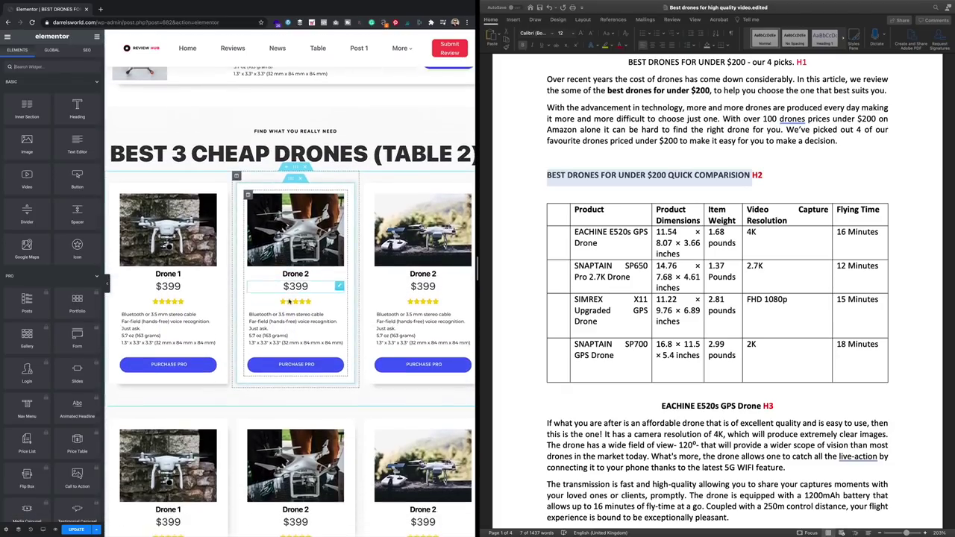
scroll(289, 300, "down", 8)
scroll(303, 53, "up", 10)
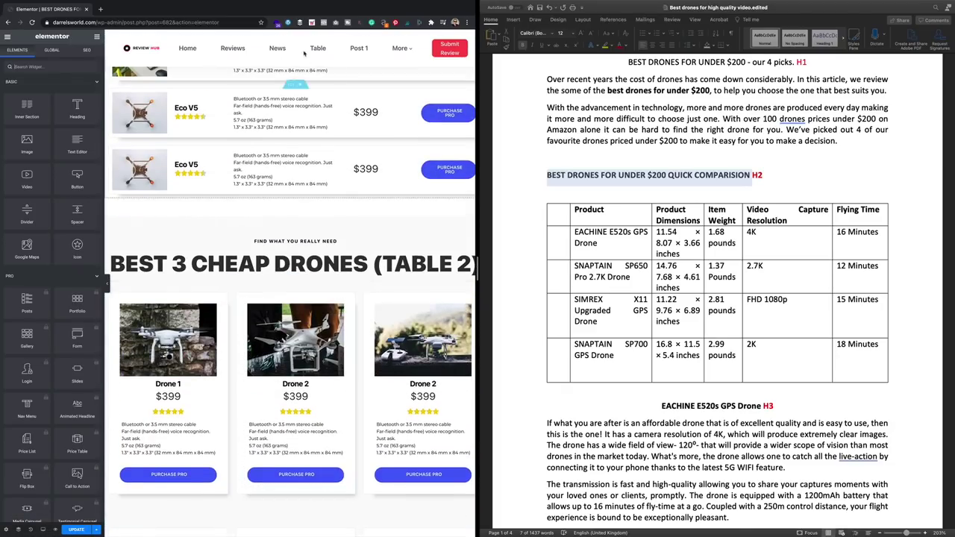
left_click(303, 212)
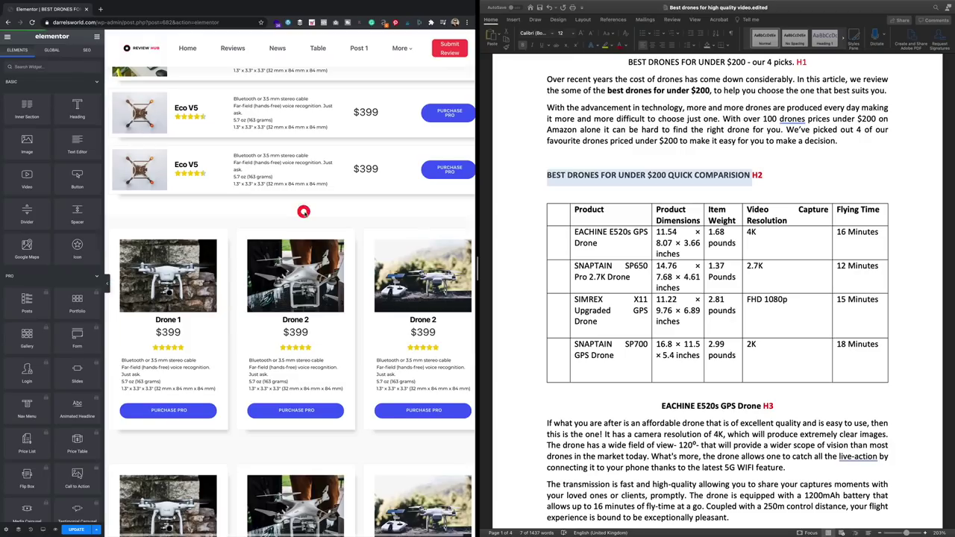
left_click(306, 213)
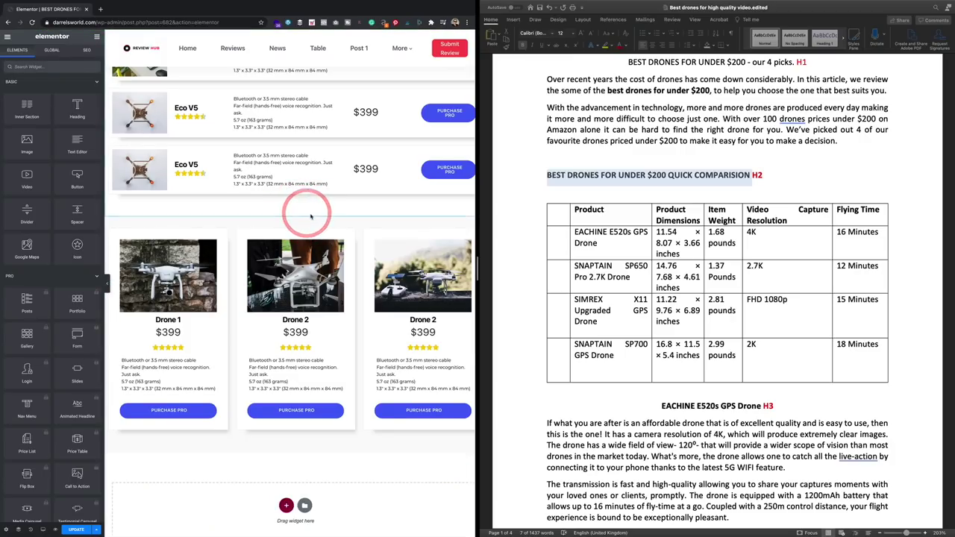
left_click(306, 212)
scroll(353, 244, "up", 5)
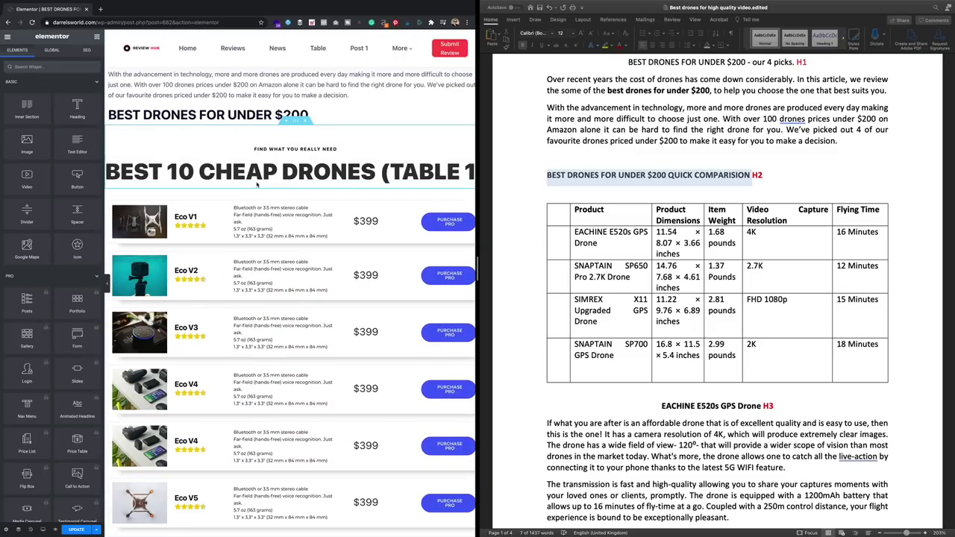
Delete the BEST 10 CHEAP DRONES (TABLE 1) heading and its leftover empty section
scroll(303, 161, "right", 1)
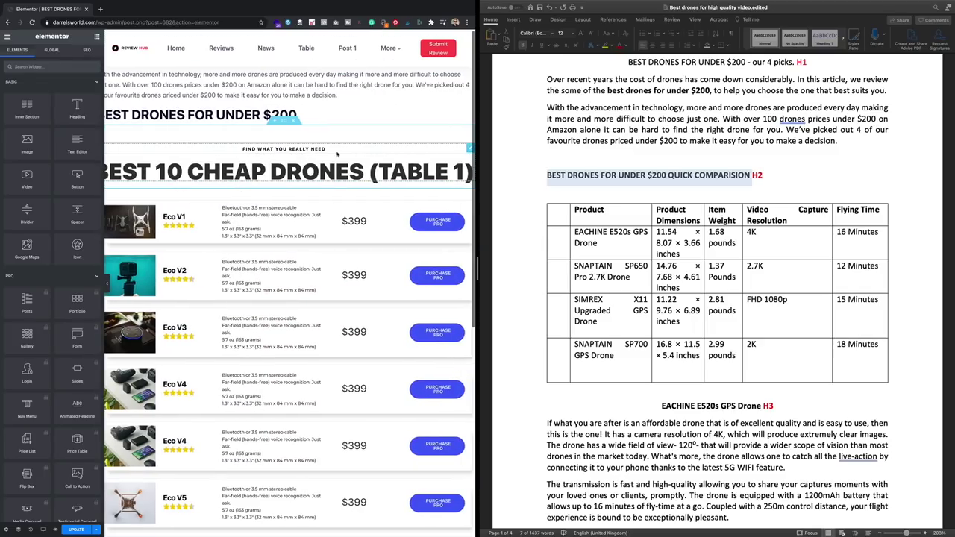
right_click(469, 149)
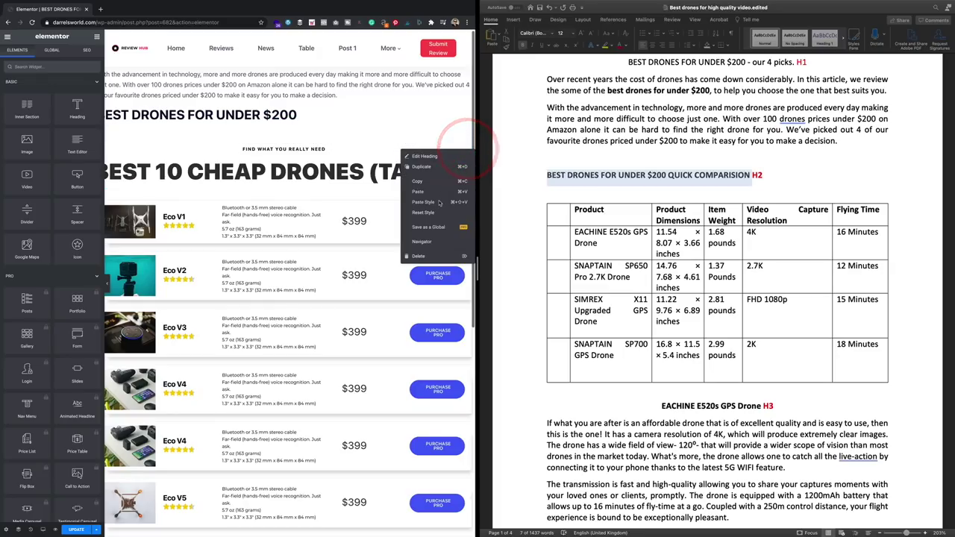
scroll(434, 261, "down", 1)
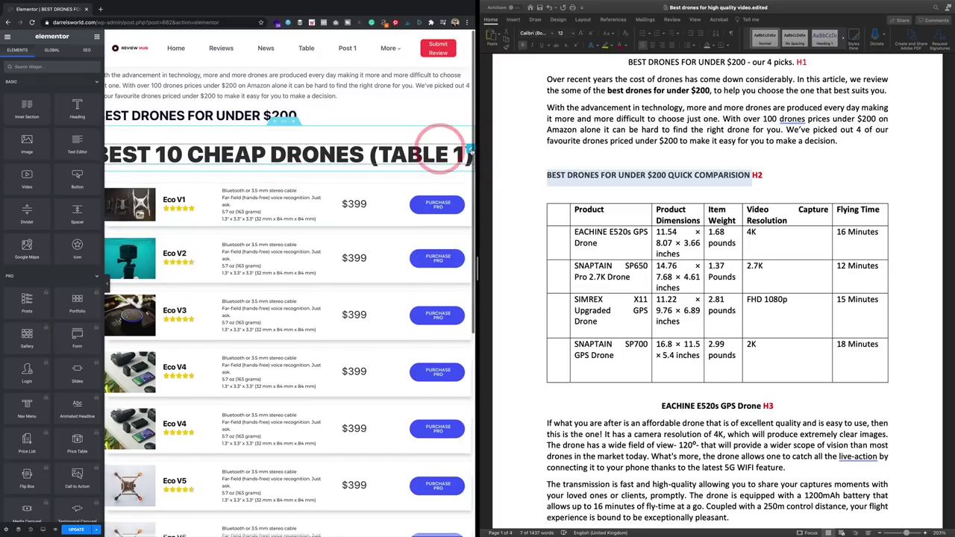
right_click(468, 146)
left_click(439, 256)
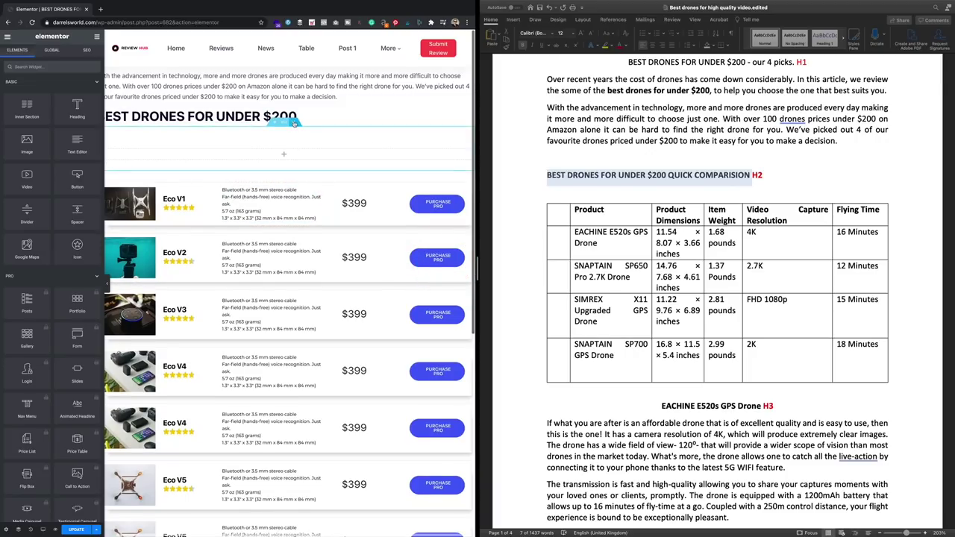
left_click(292, 121)
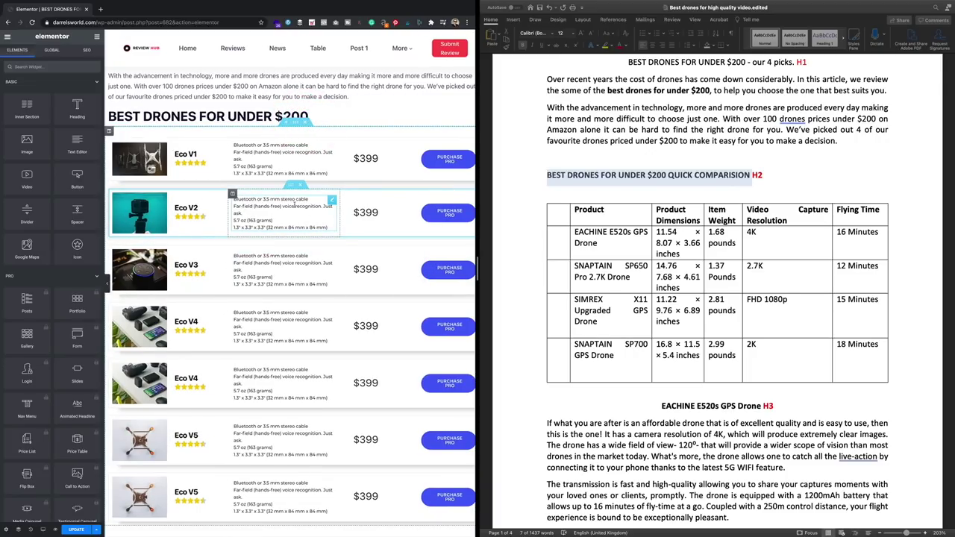
Widen the browser pane beside Word and locate the EACHINE drone's Amazon link
left_click_drag(478, 270, 533, 274)
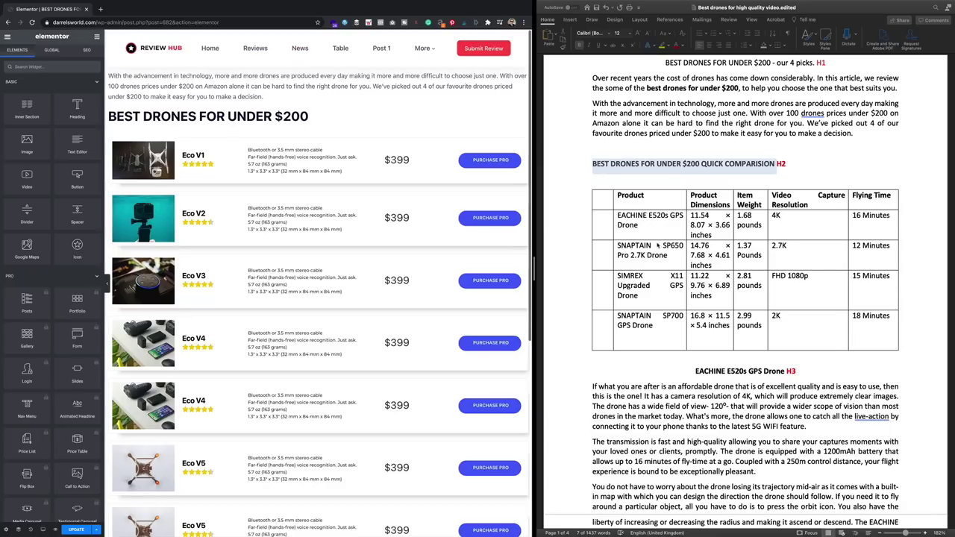
scroll(658, 299, "down", 5)
left_click(668, 417)
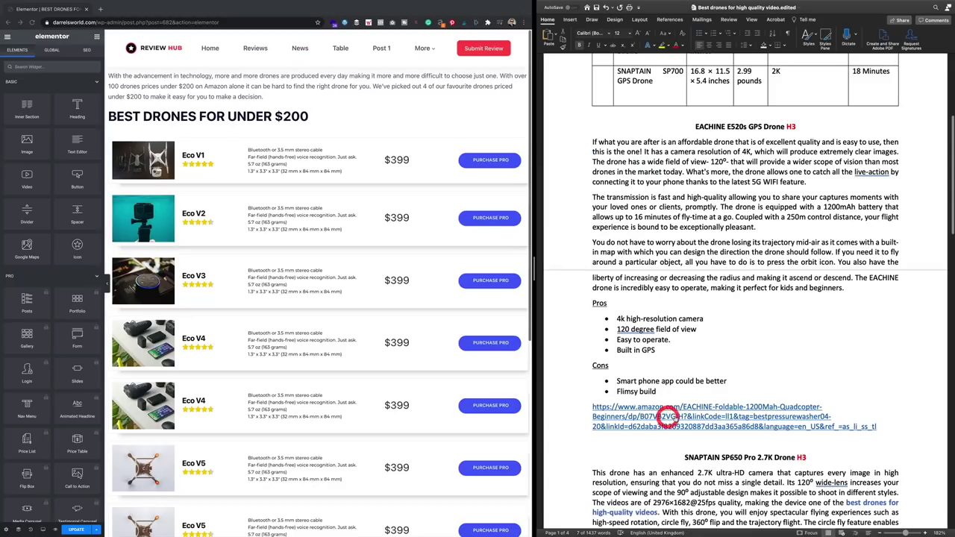
Open the EACHINE E520S Amazon product page from Word, then return to the Elementor tab
left_click(668, 417)
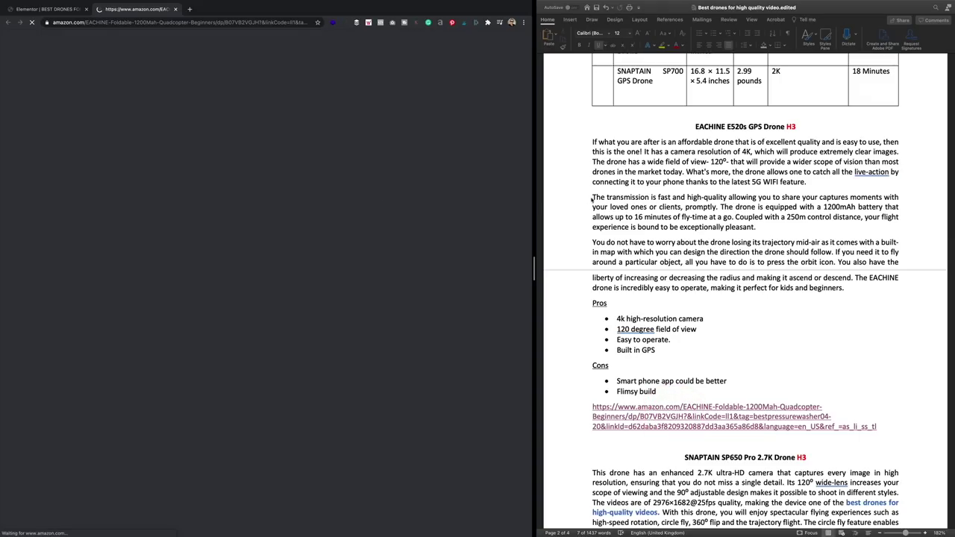
scroll(745, 291, "up", 5)
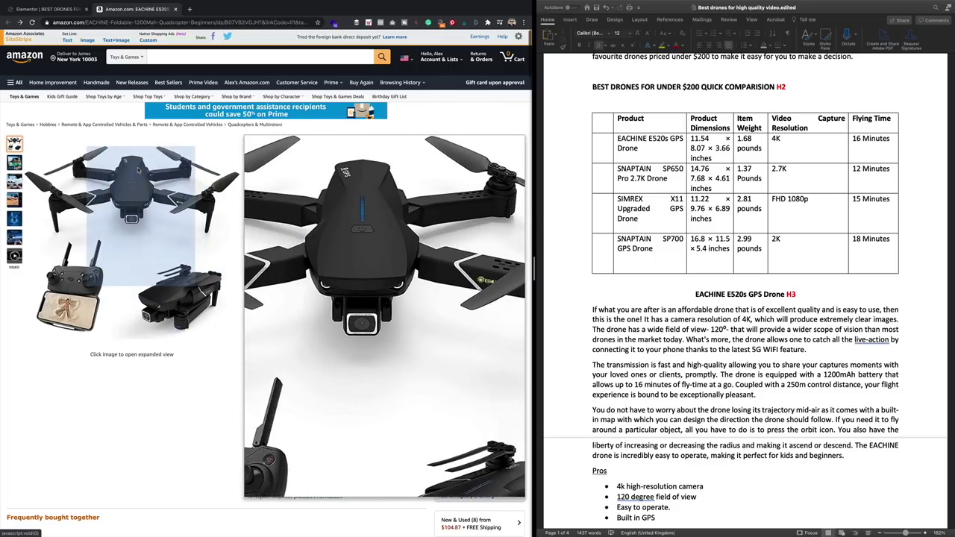
left_click(22, 15)
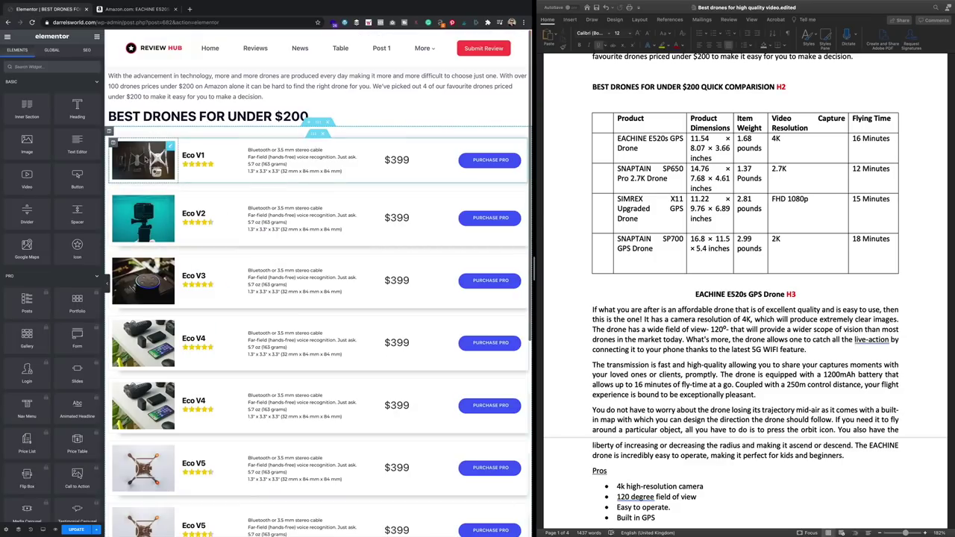
Delete the Eco V1 drone image and drop a Text Editor widget into its empty column
left_click(159, 164)
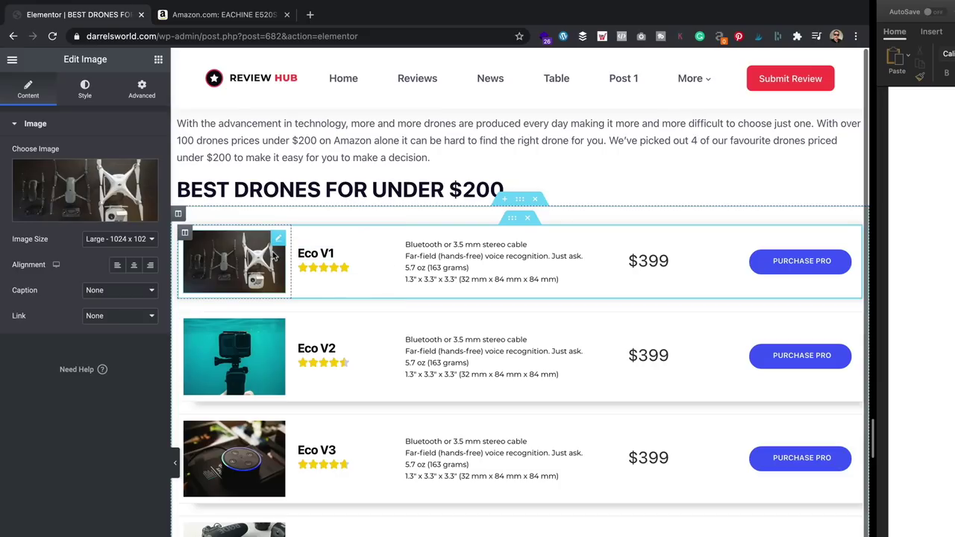
right_click(276, 238)
left_click(336, 414)
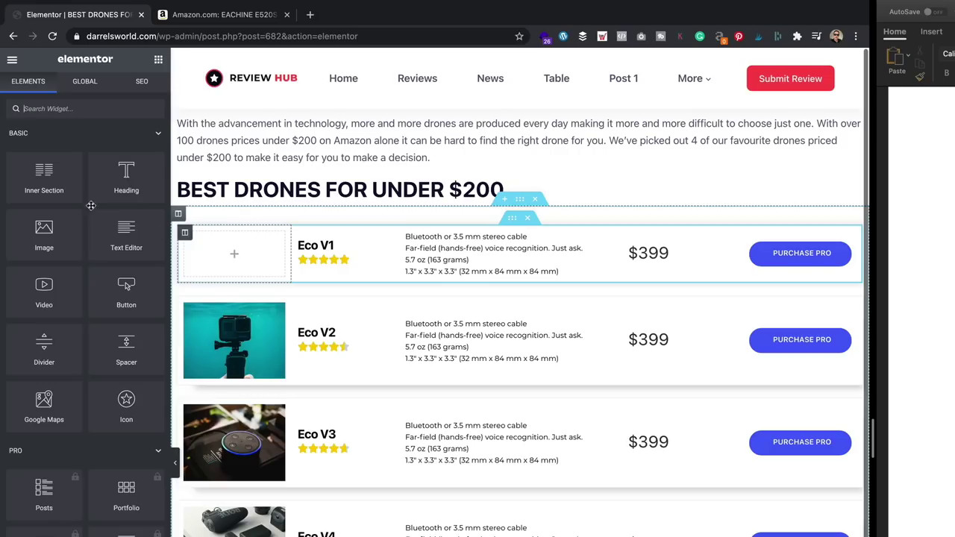
left_click_drag(126, 238, 228, 317)
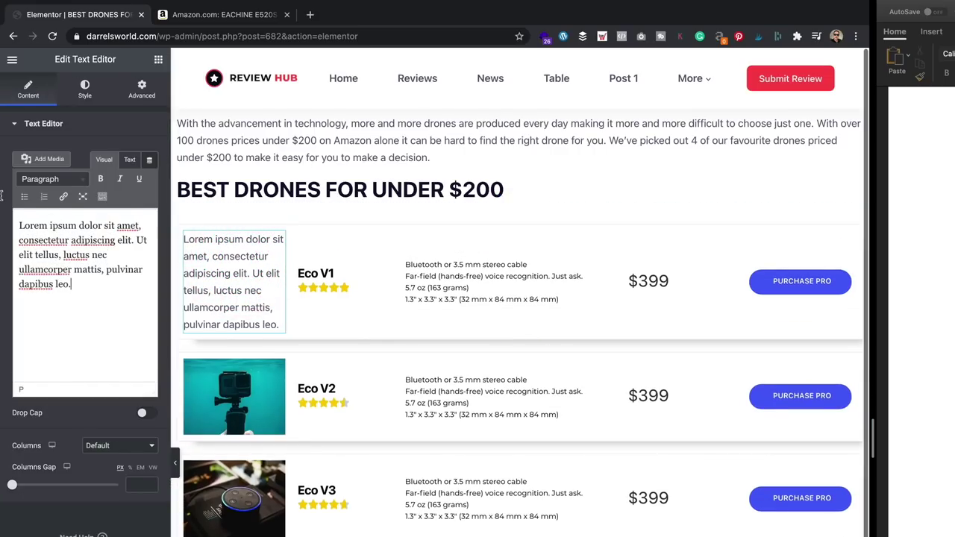
key("ctrl+a")
Clear the Eco V1 text block's placeholder and switch it to the Text (HTML) tab
key("BackSpace")
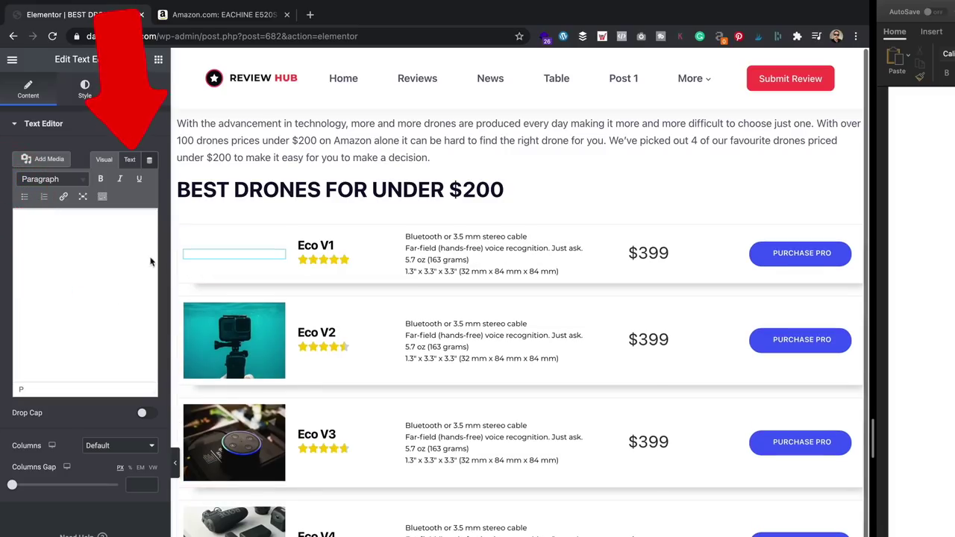
left_click(129, 160)
left_click(43, 217)
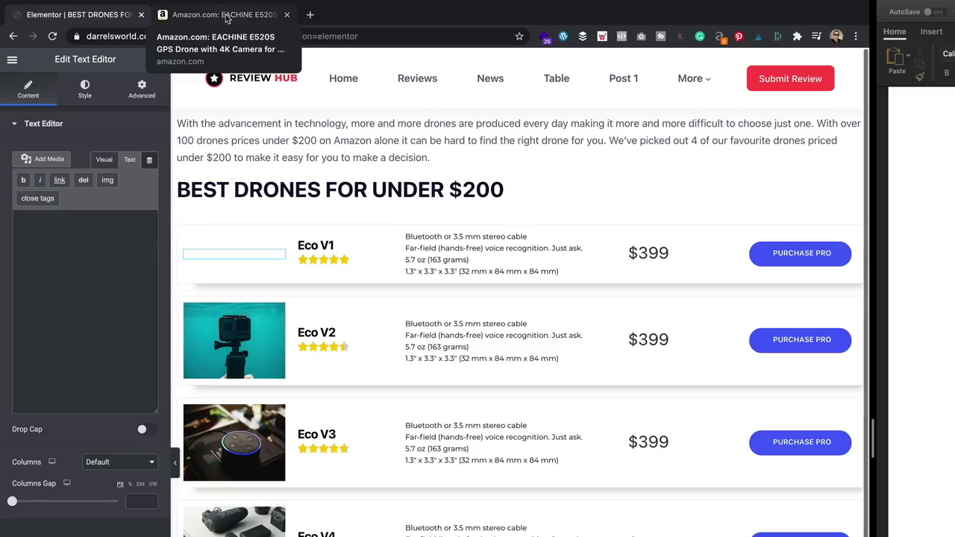
Copy the EACHINE drone's Large SiteStripe image link code from Amazon, then return to Elementor
left_click(261, 15)
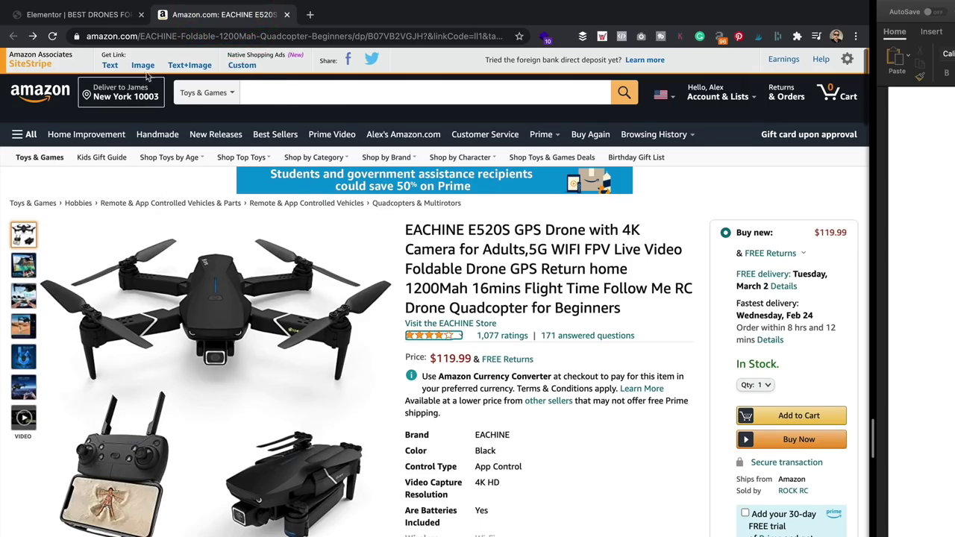
left_click(143, 64)
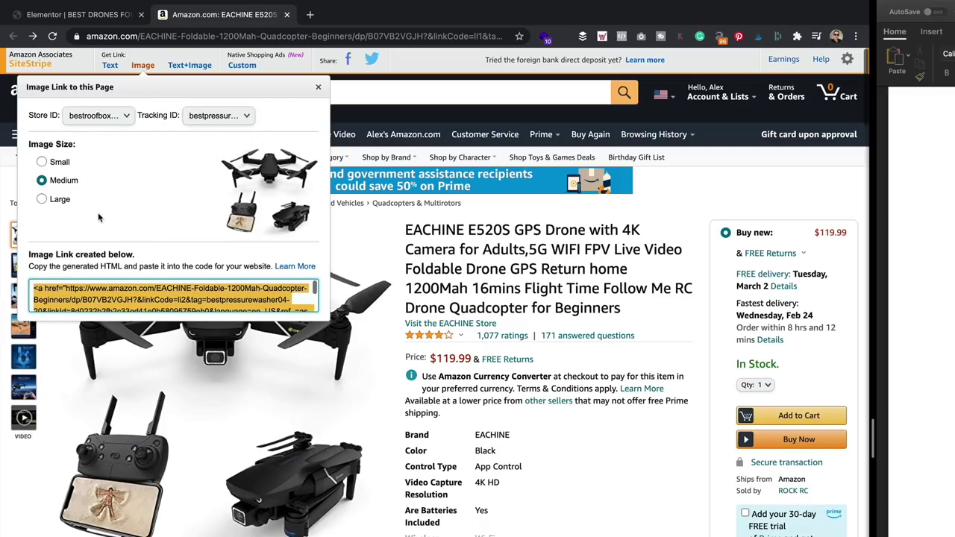
left_click(41, 199)
right_click(173, 301)
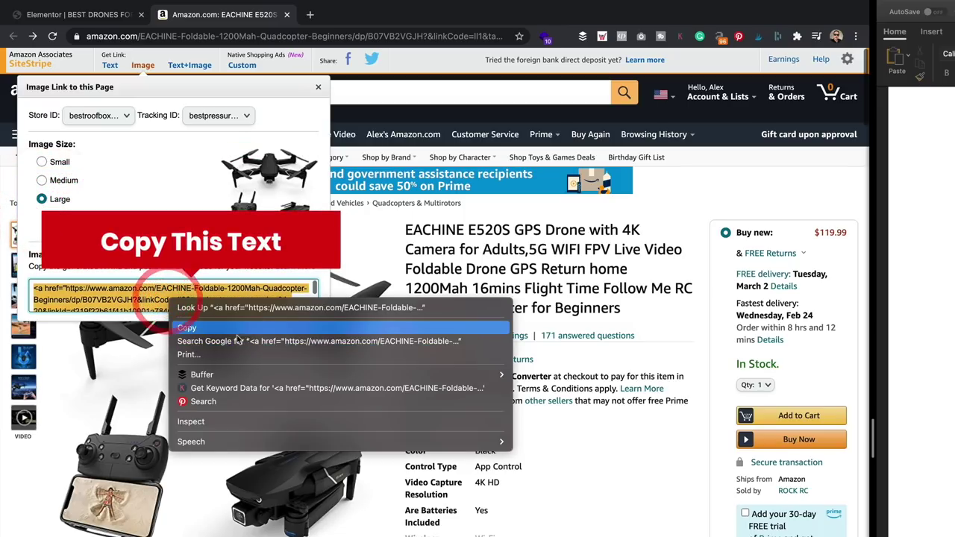
left_click(239, 329)
scroll(202, 295, "down", 2)
scroll(194, 295, "up", 2)
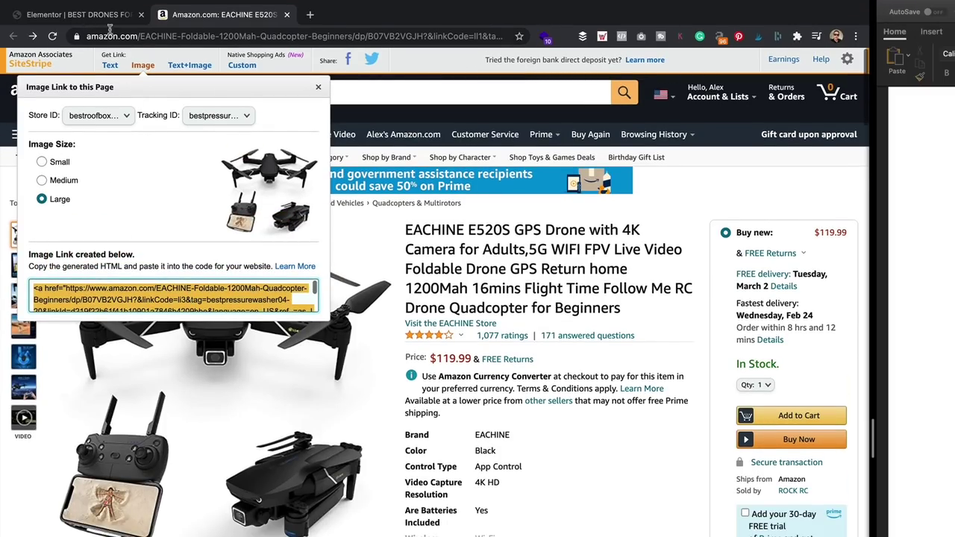
left_click(97, 14)
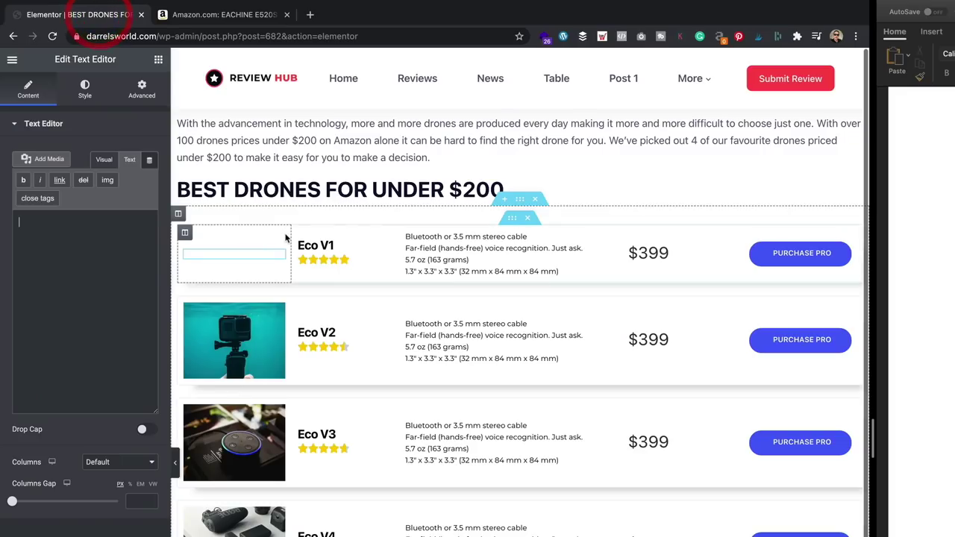
Paste the Amazon image code into the Eco V1 text block and preview the drone photo in Visual view
right_click(51, 231)
left_click(67, 314)
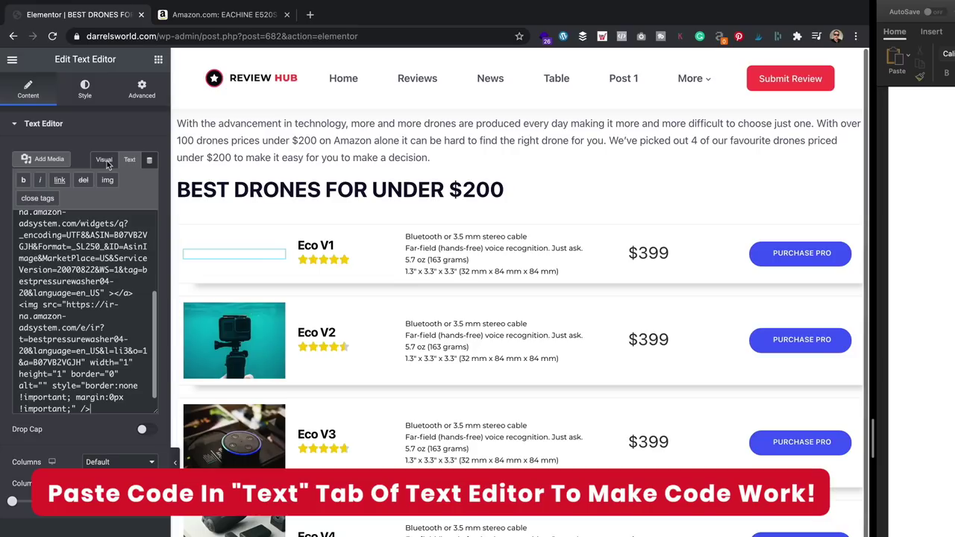
left_click(105, 161)
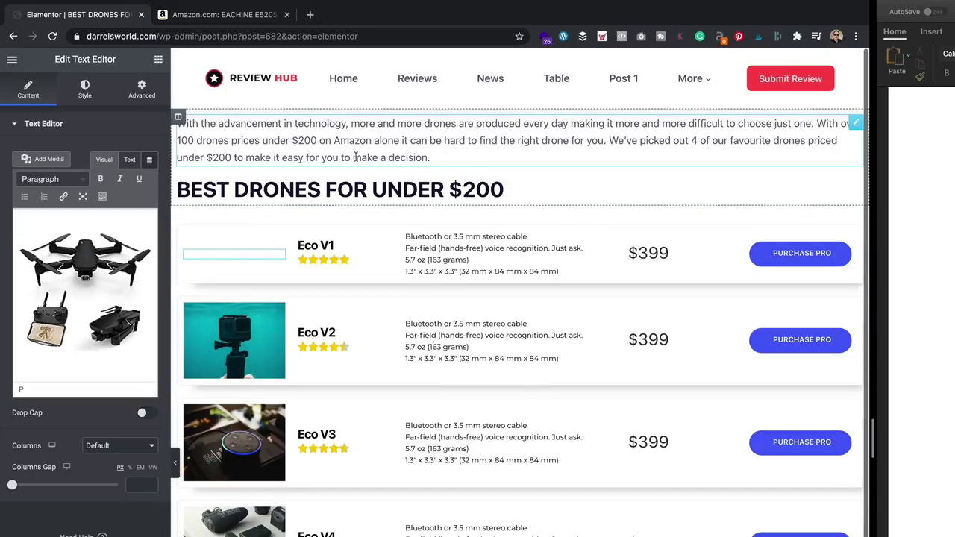
left_click(315, 248)
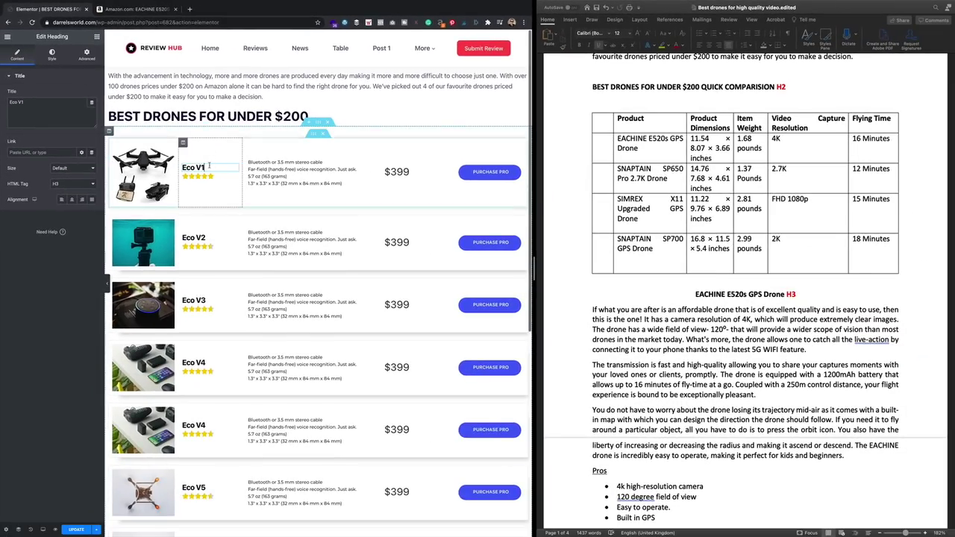
Replace the Eco V1 heading with 'EACHINE E520s GPS Drone' copied from the Word table
left_click(644, 151)
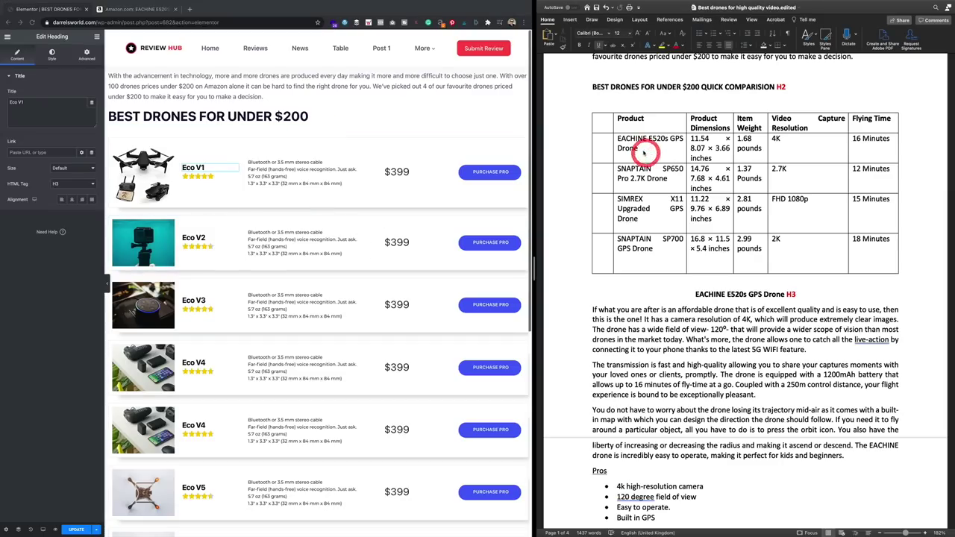
left_click_drag(644, 152, 619, 139)
left_click(207, 169)
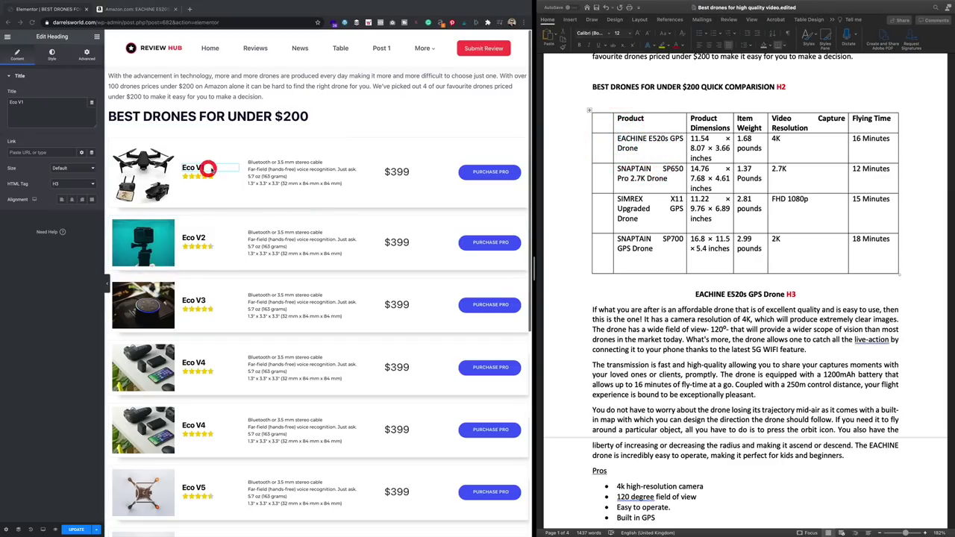
key("super+a")
key("super+v")
left_click(217, 182)
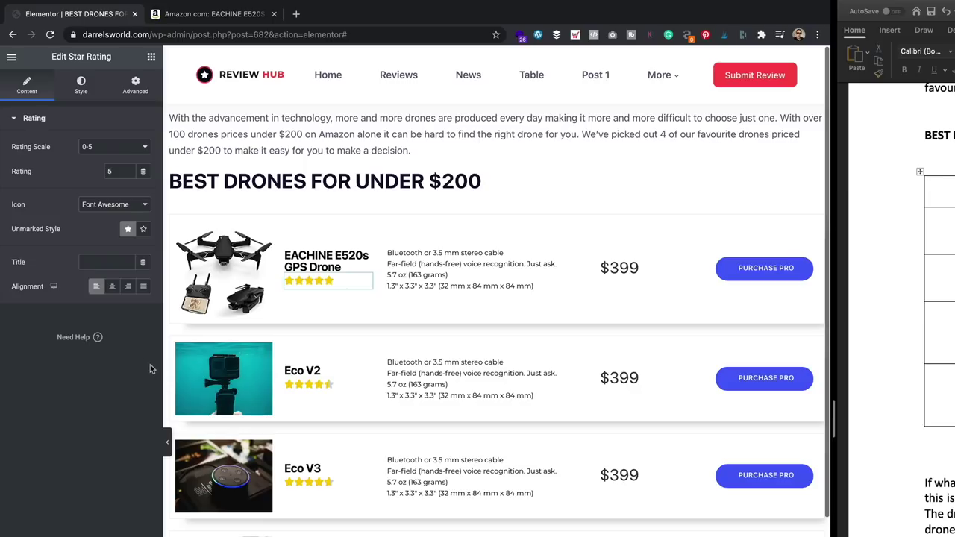
left_click(122, 266)
type("O")
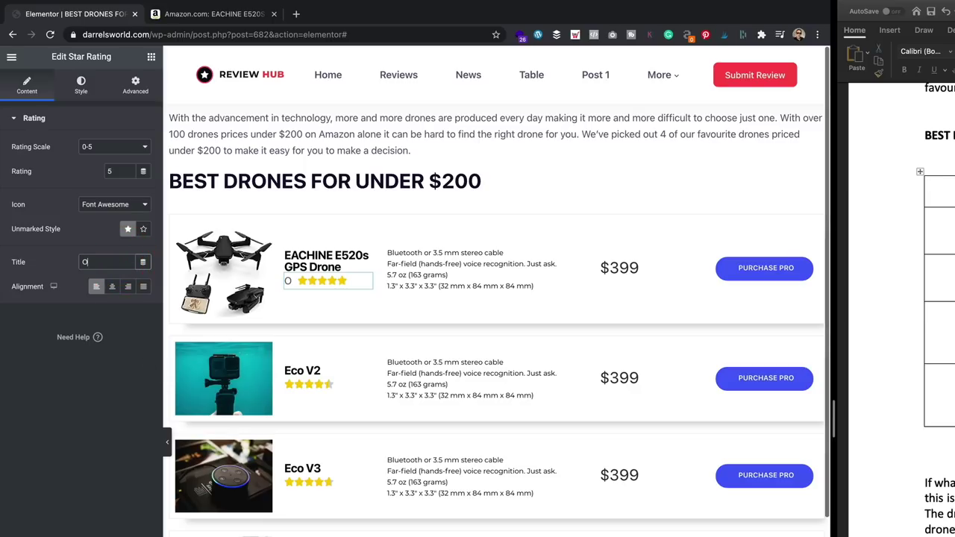
type("ur Rating:")
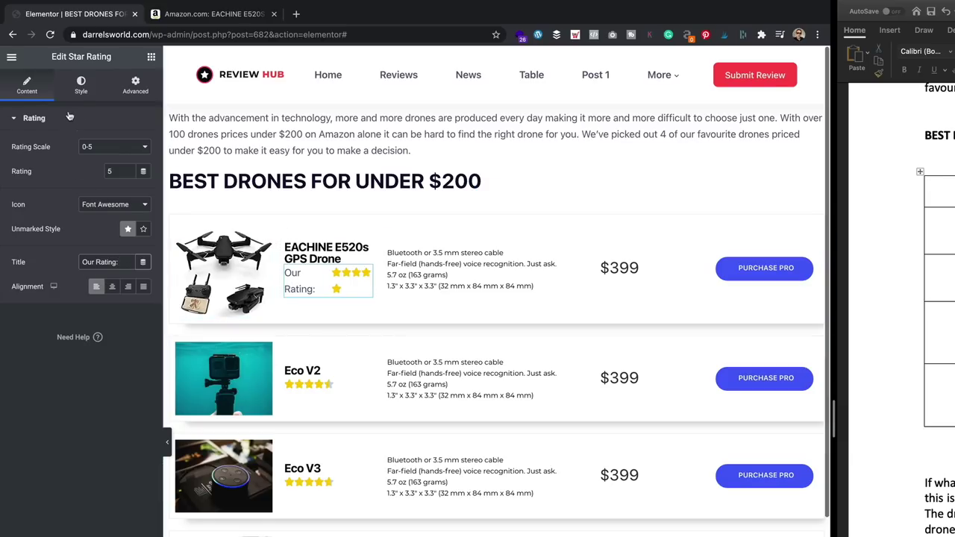
left_click(76, 87)
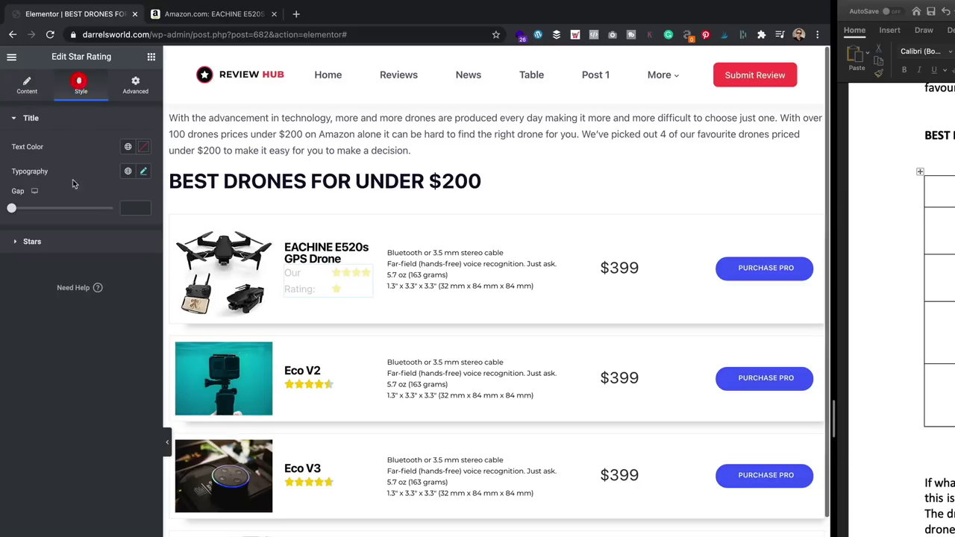
left_click(144, 172)
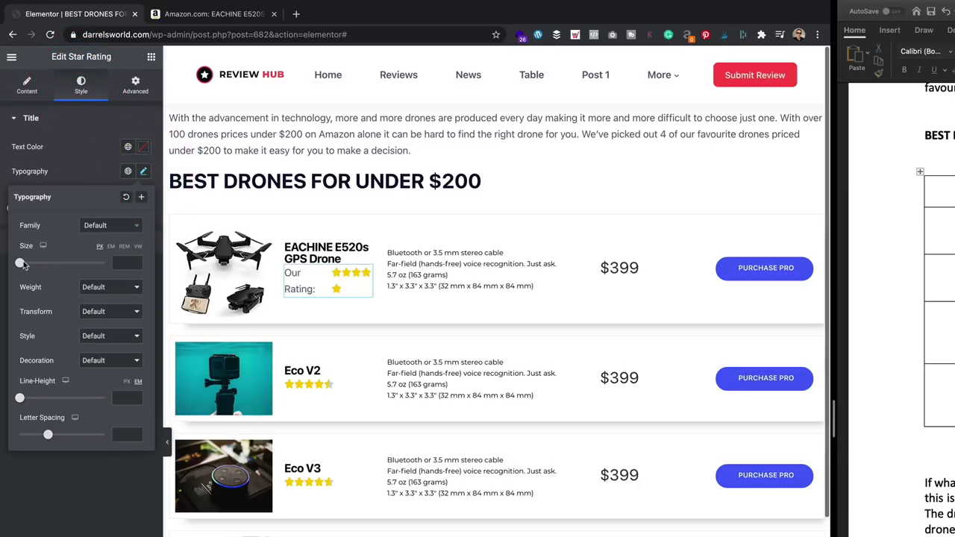
left_click_drag(41, 265, 23, 262)
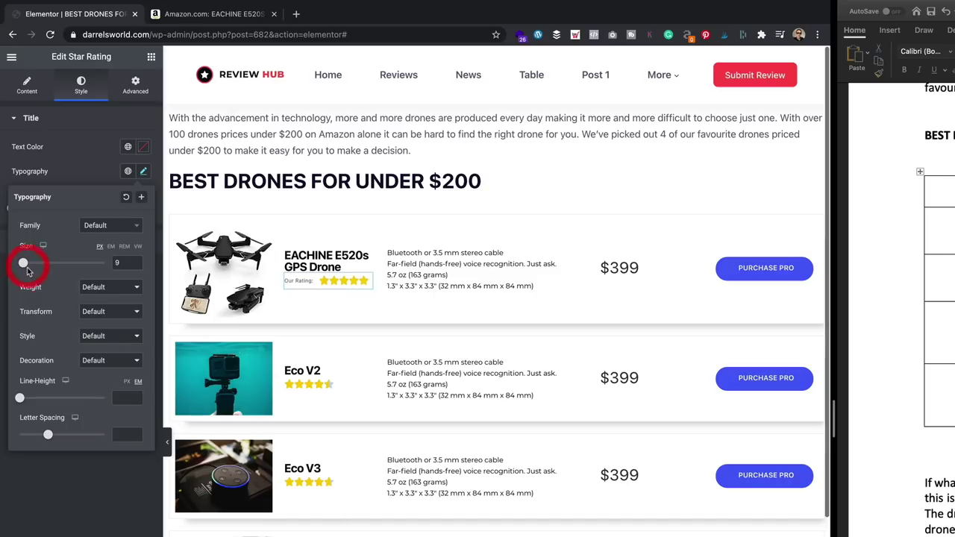
left_click(135, 266)
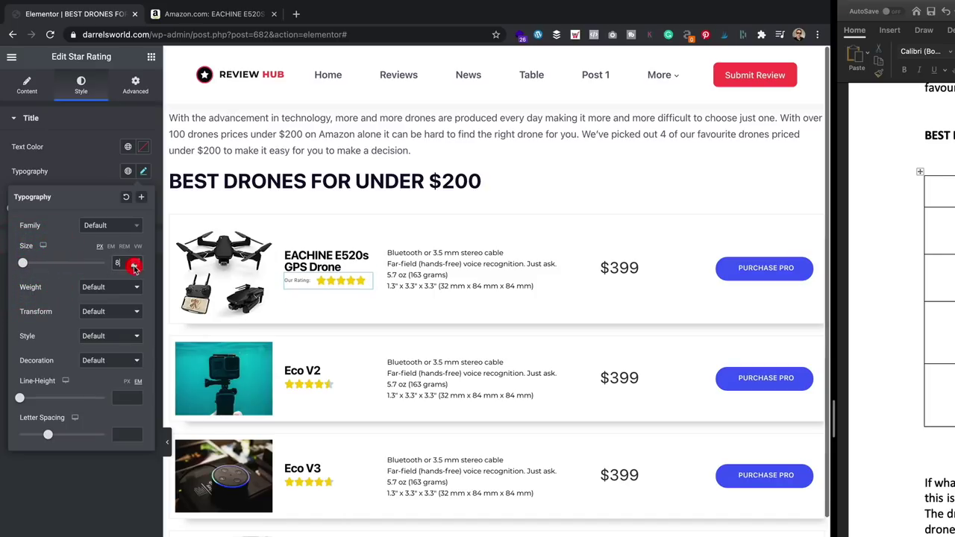
left_click(131, 287)
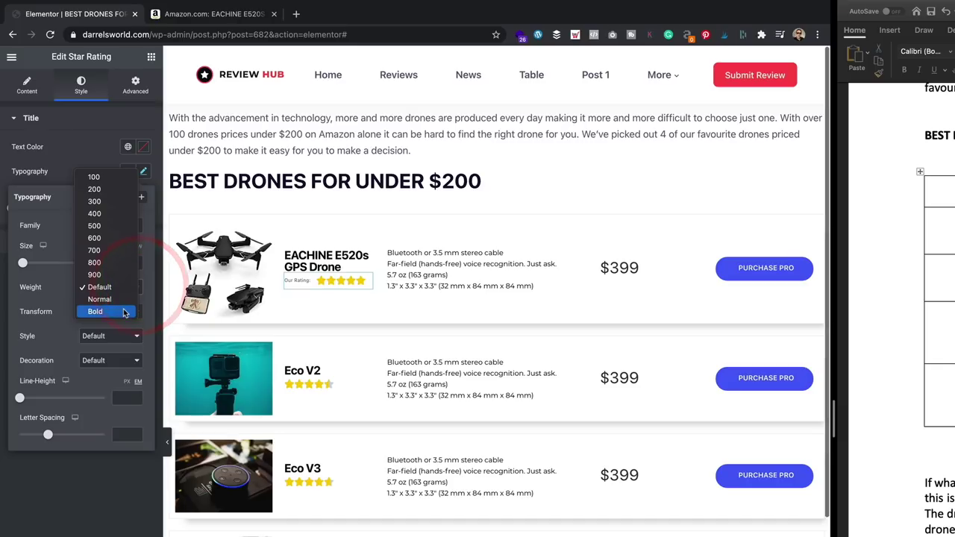
left_click(124, 312)
left_click(136, 263)
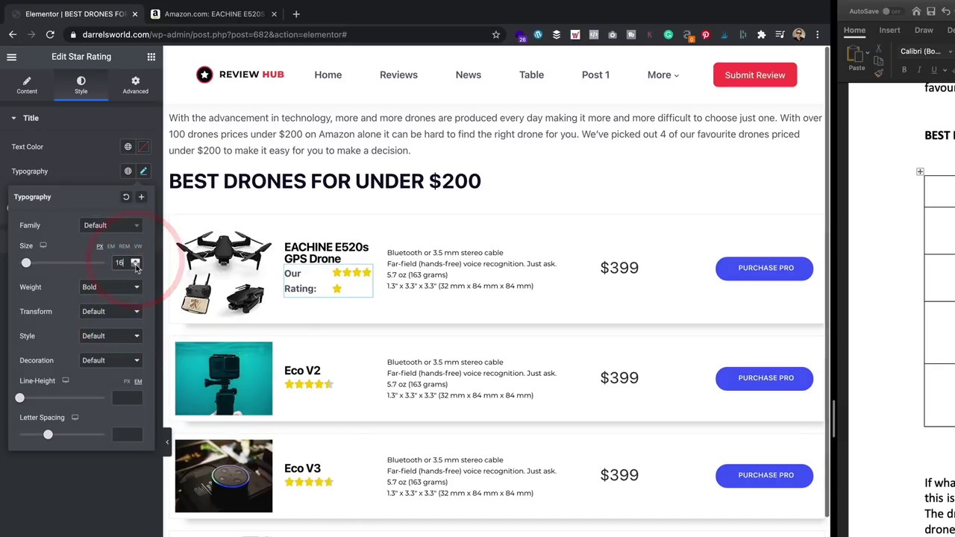
left_click(135, 266)
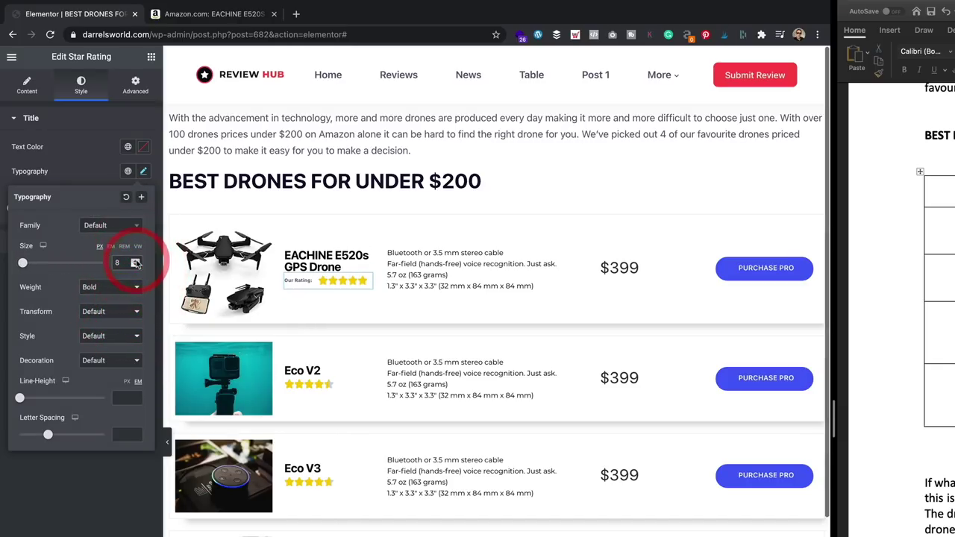
left_click(94, 164)
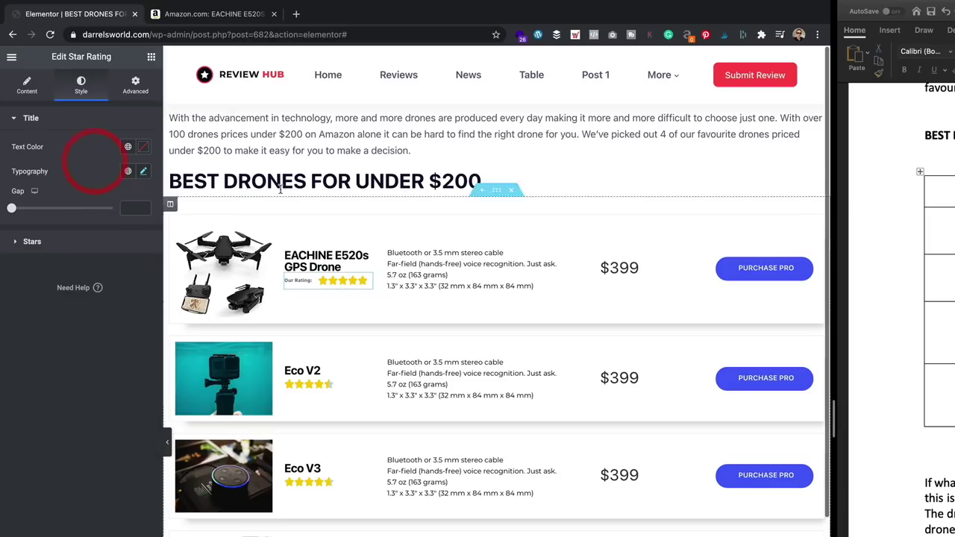
left_click(27, 84)
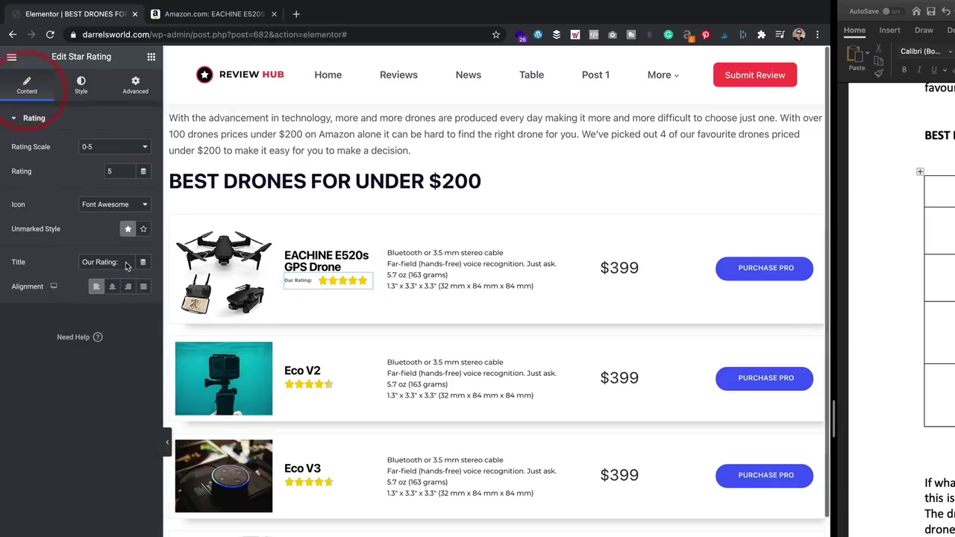
left_click_drag(126, 262, 72, 262)
key("BackSpace")
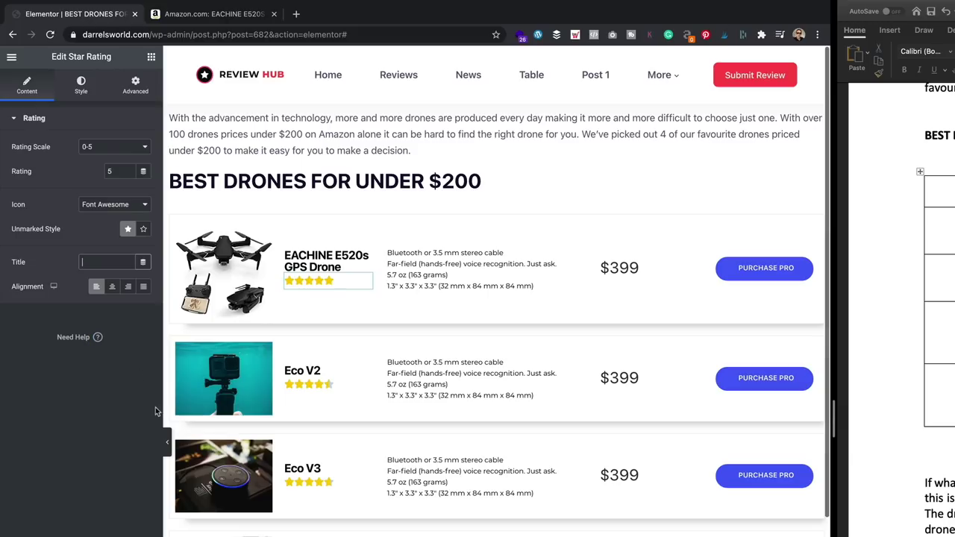
Add a text block reading 'Our Rating:' between the drone name and its stars
left_click(152, 58)
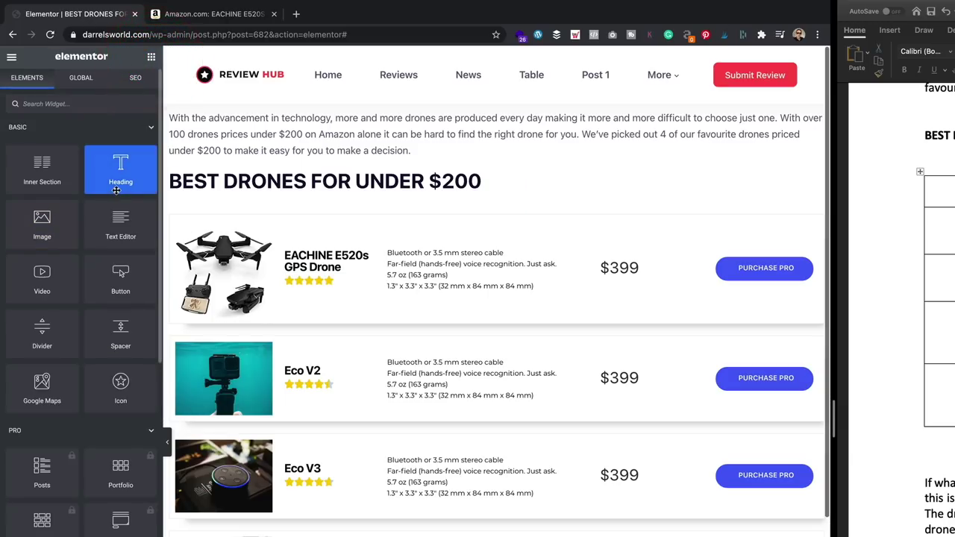
left_click_drag(123, 225, 340, 254)
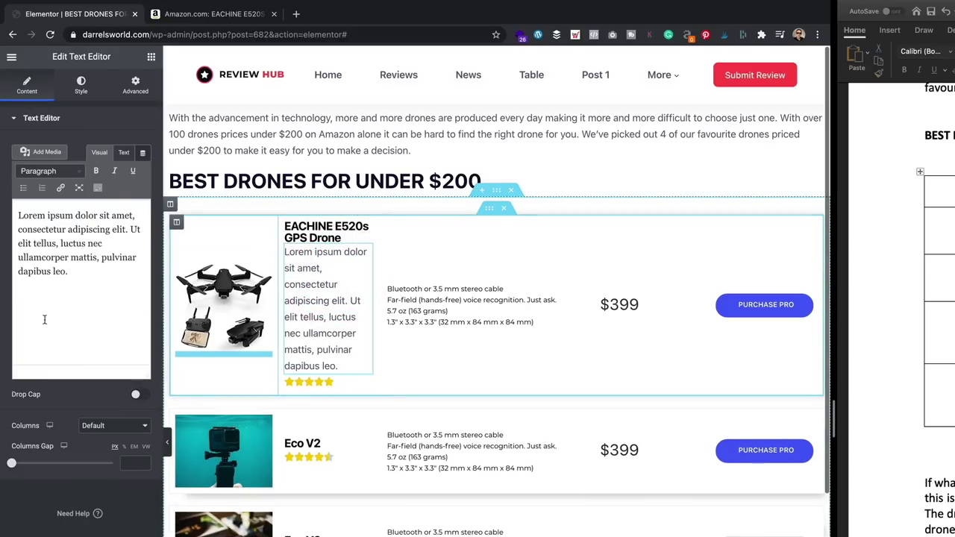
left_click(98, 297)
key("super+a")
type("O")
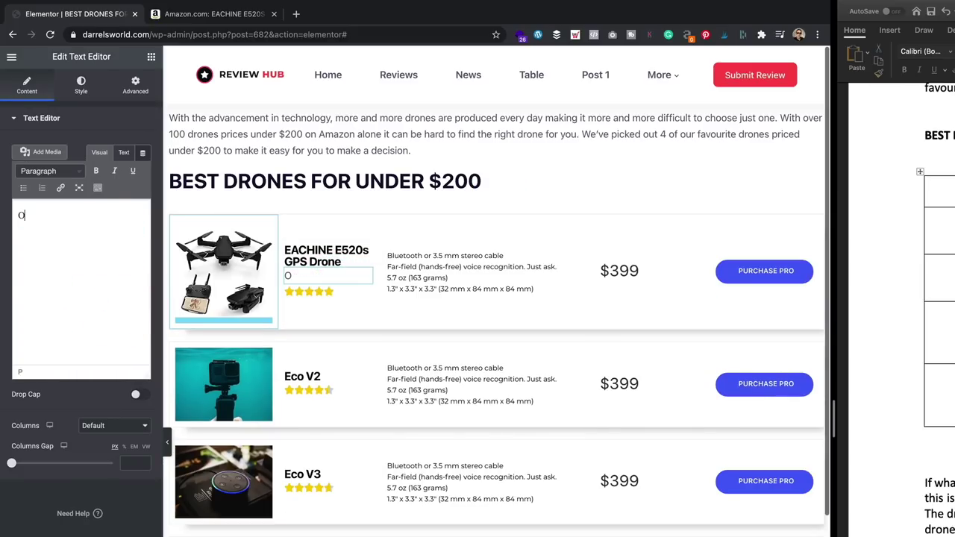
type("ur Rating:")
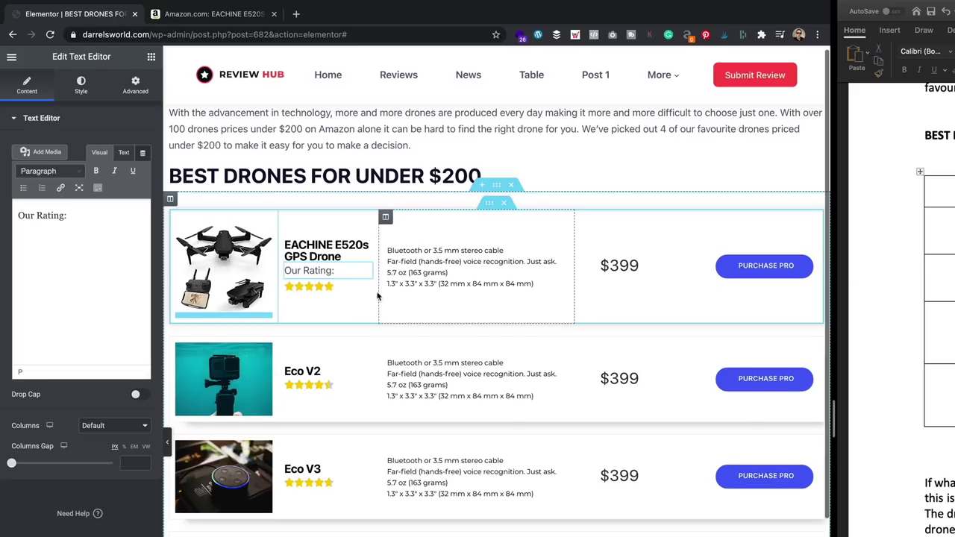
Resize the 'Our Rating:' text and make it bold
left_click(81, 83)
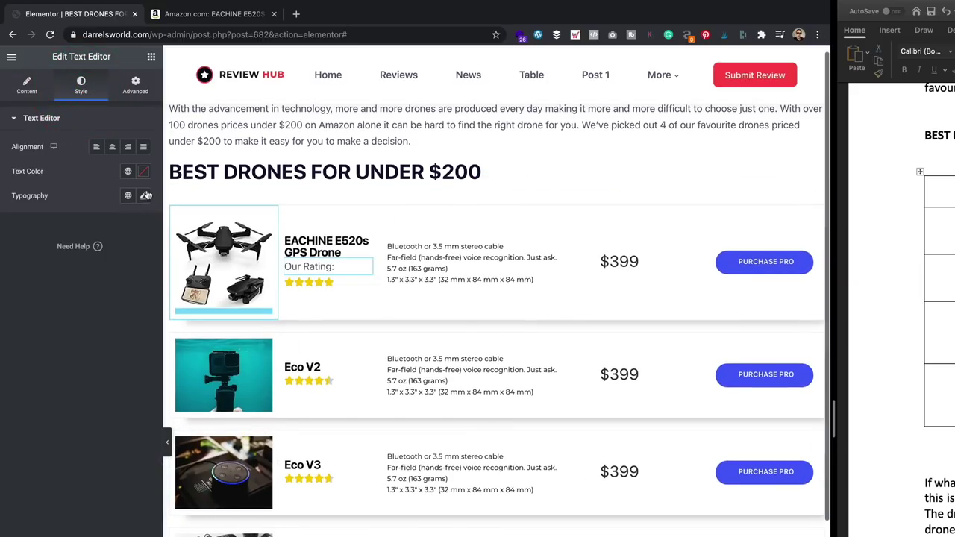
left_click(146, 195)
left_click(25, 289)
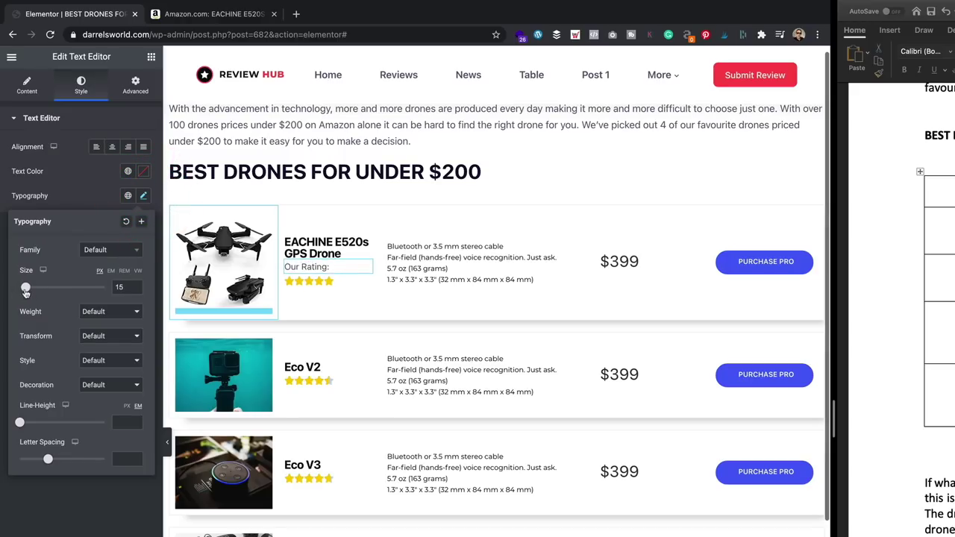
left_click(100, 312)
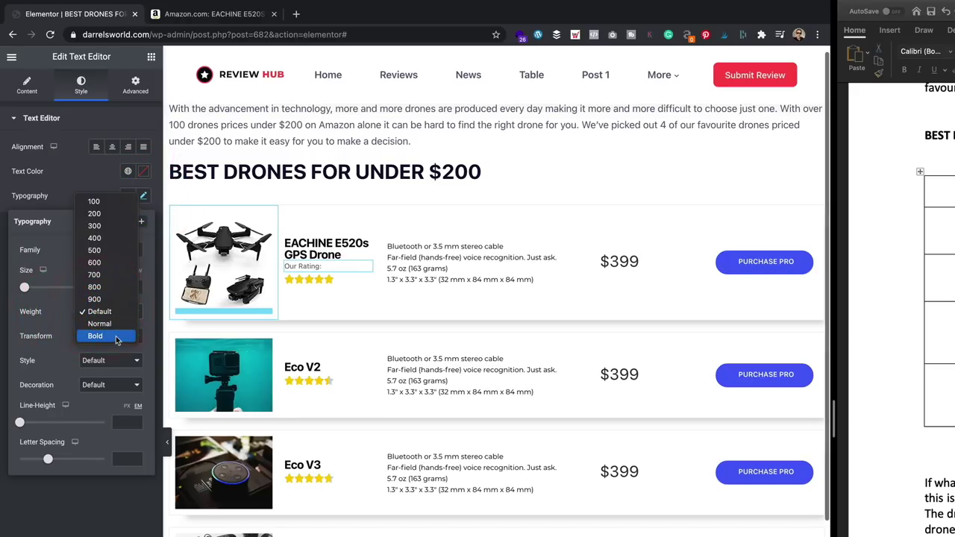
left_click(115, 336)
left_click(602, 128)
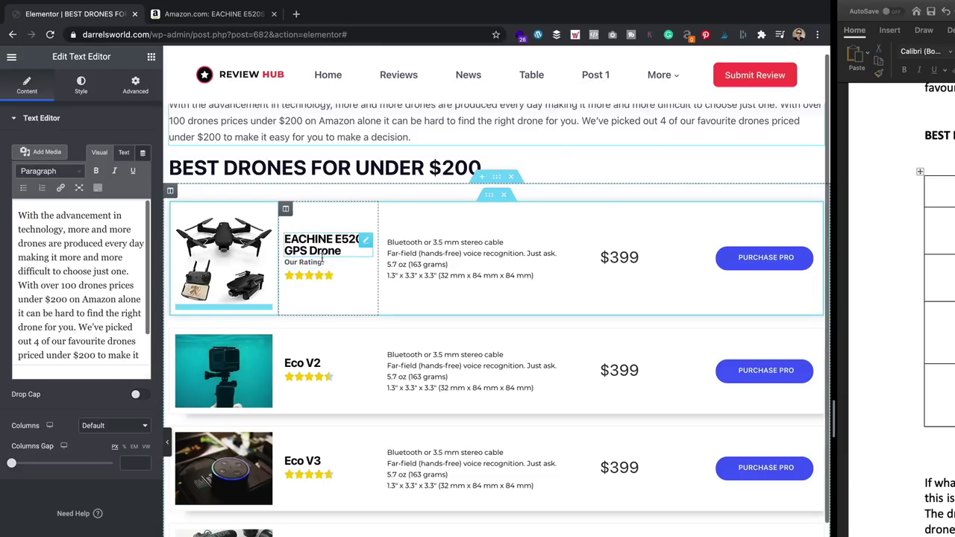
Adjust the label's top margin and add a 16 px spacer below the drone name
left_click(320, 275)
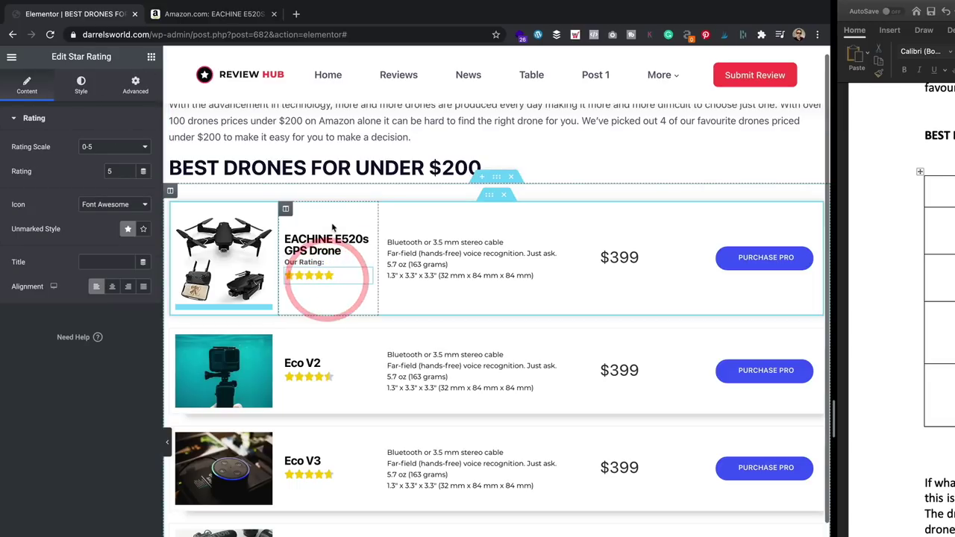
left_click(309, 264)
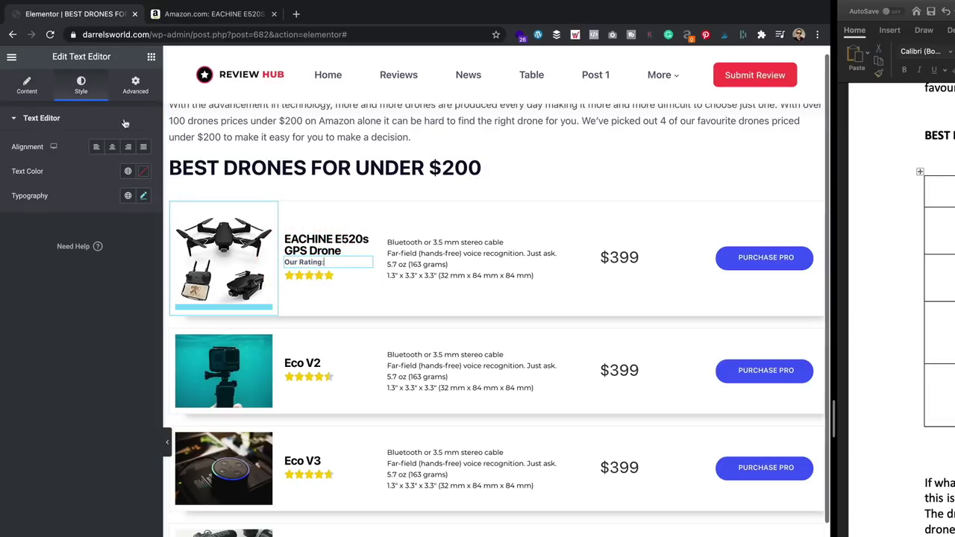
left_click(137, 85)
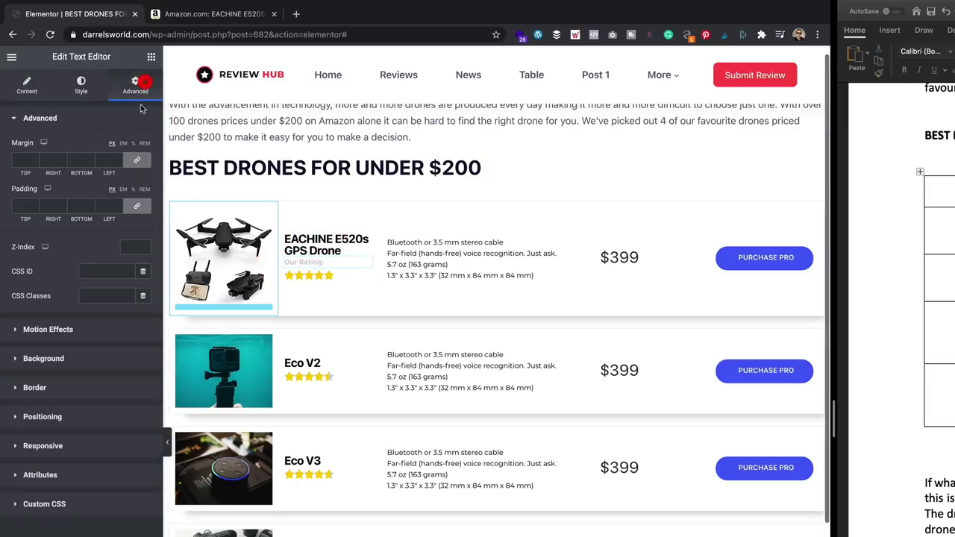
left_click(34, 161)
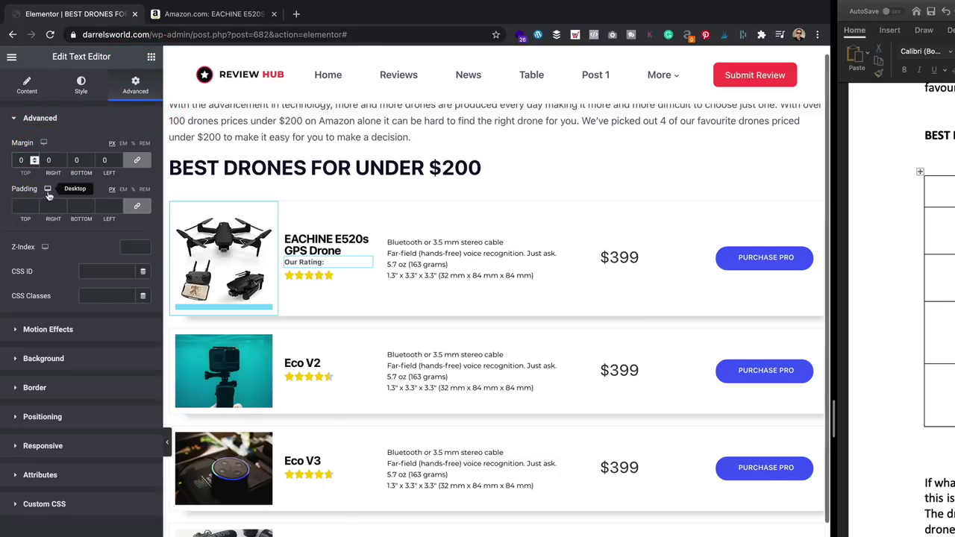
left_click(152, 57)
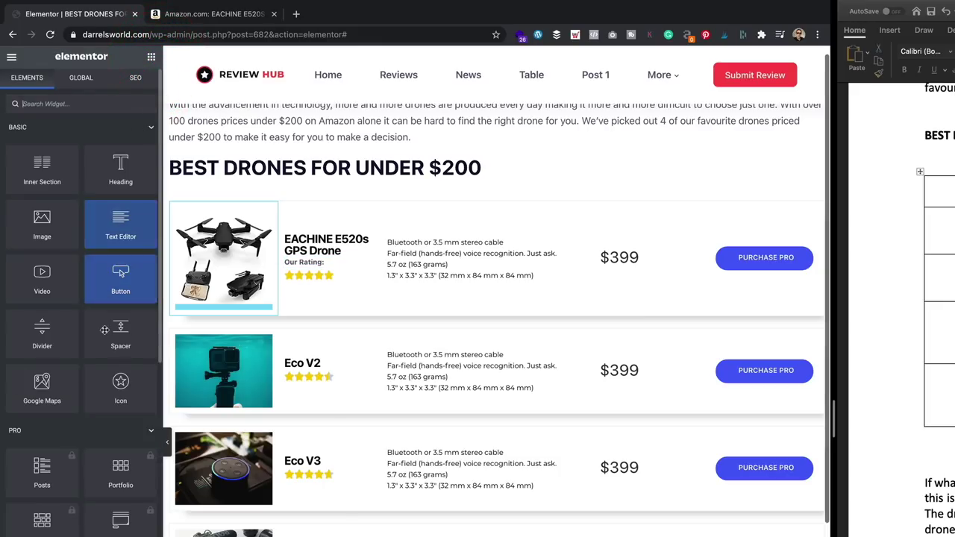
left_click_drag(124, 332, 337, 223)
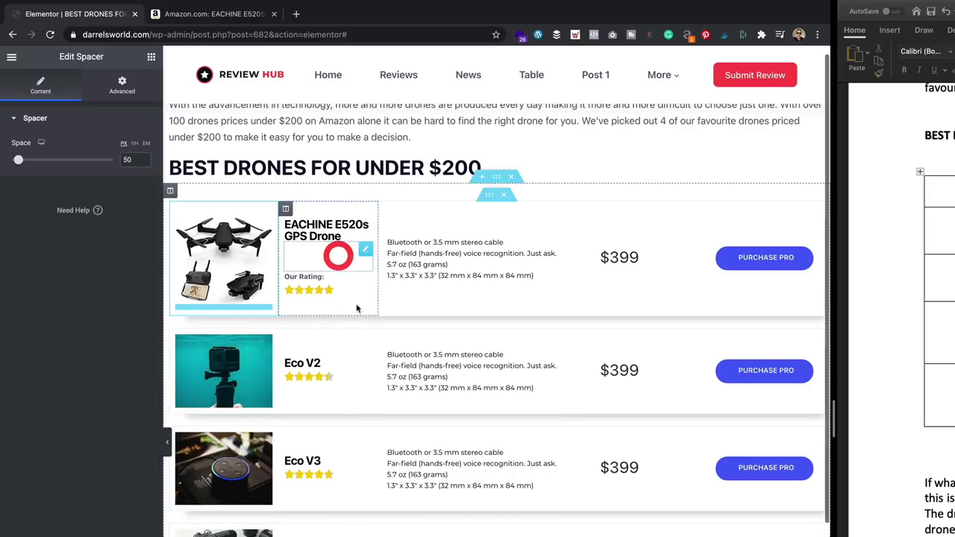
left_click_drag(22, 160, 10, 164)
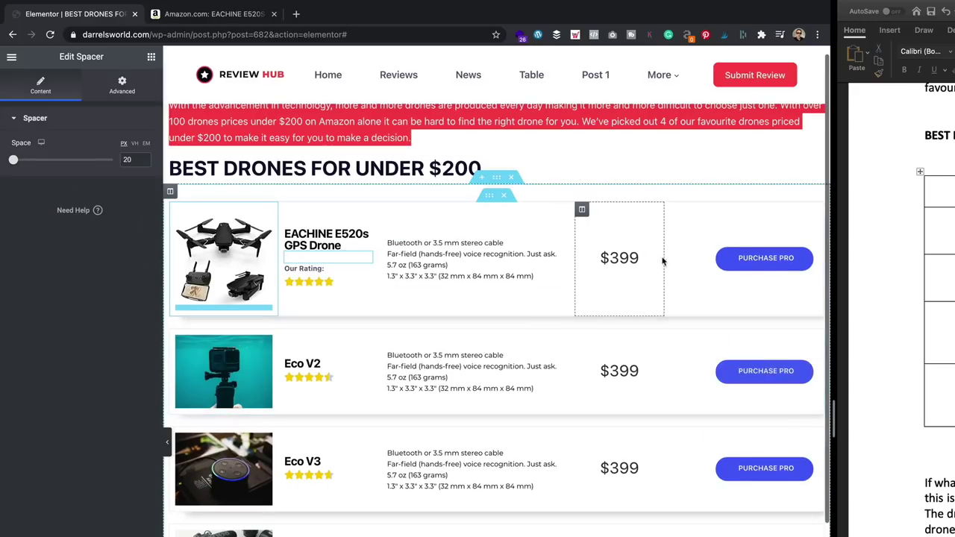
left_click(459, 240)
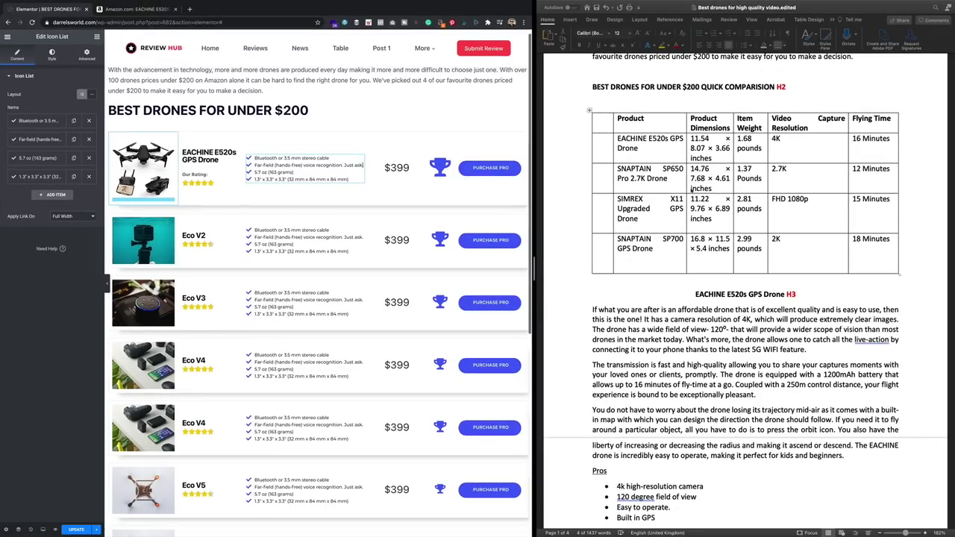
Replace the fourth spec line with the EACHINE dimensions from the Word table
left_click(327, 158)
mouse_move(708, 152)
left_mouse_down()
mouse_move(672, 143)
mouse_move(690, 142)
left_mouse_up()
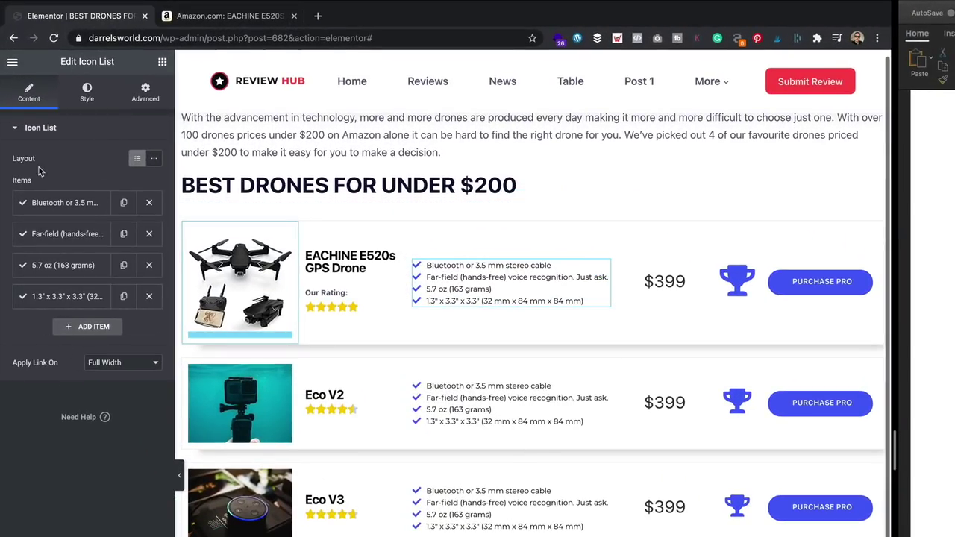
left_click(56, 298)
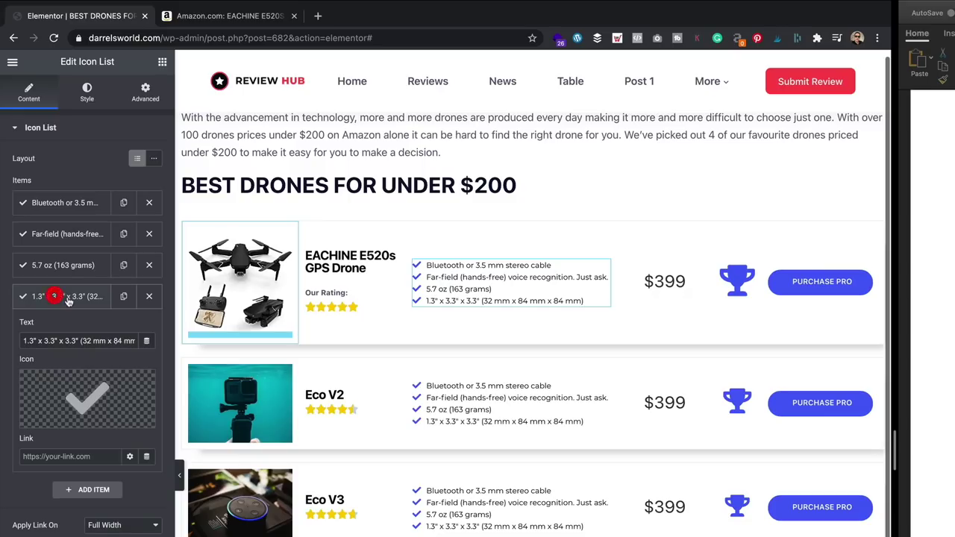
left_click(59, 340)
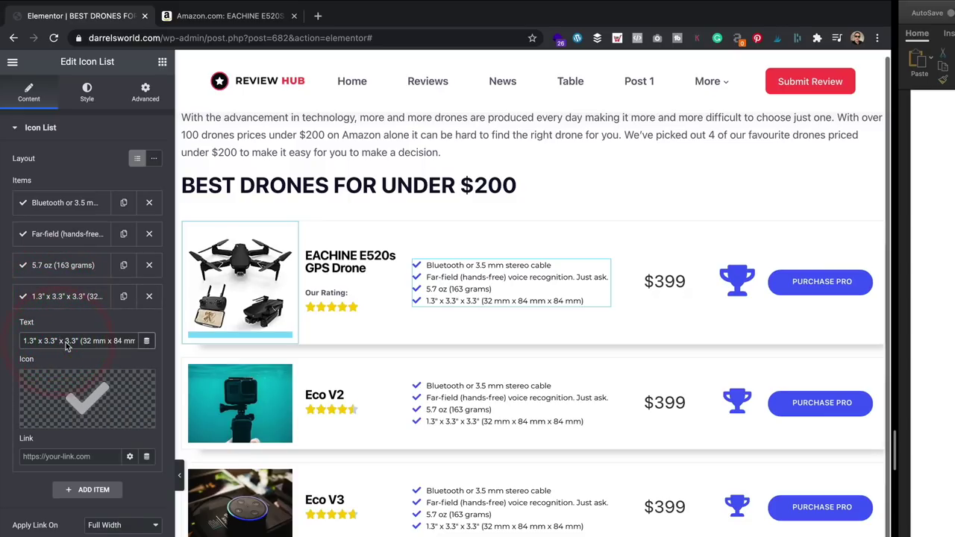
key("super+a")
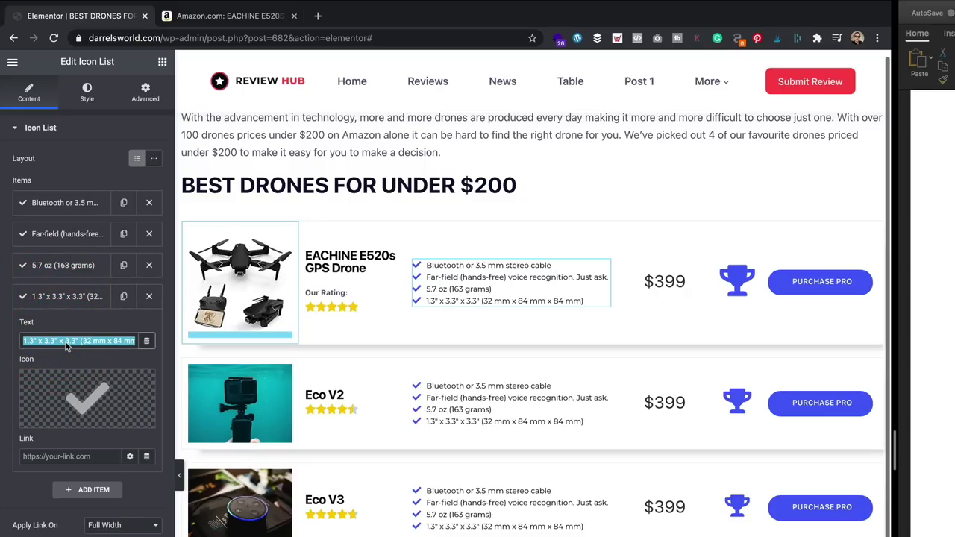
key("BackSpace")
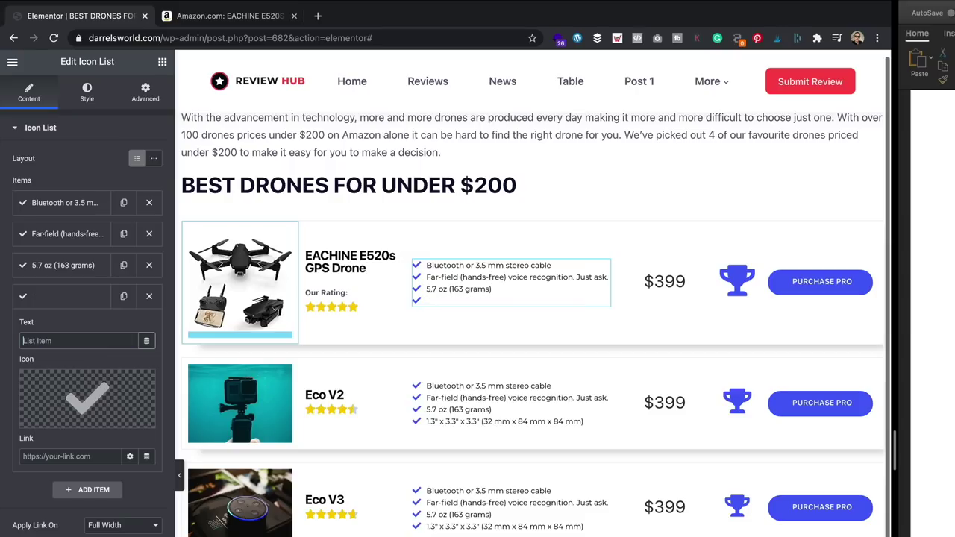
type("11.54 × 8.07 × 3.66 inches")
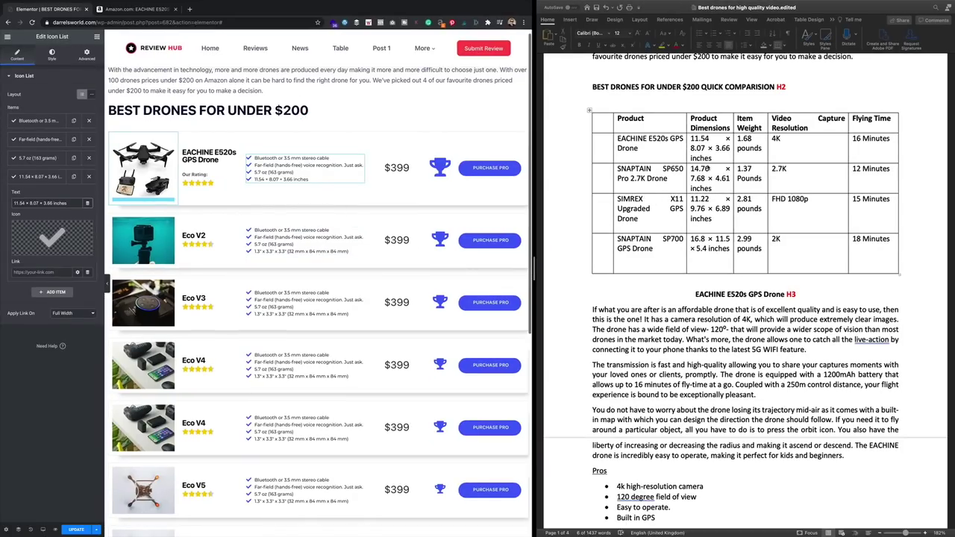
Replace the 5.7 oz weight line with 1.68 pounds
left_click(706, 164)
triple_click(739, 141)
key("super+c")
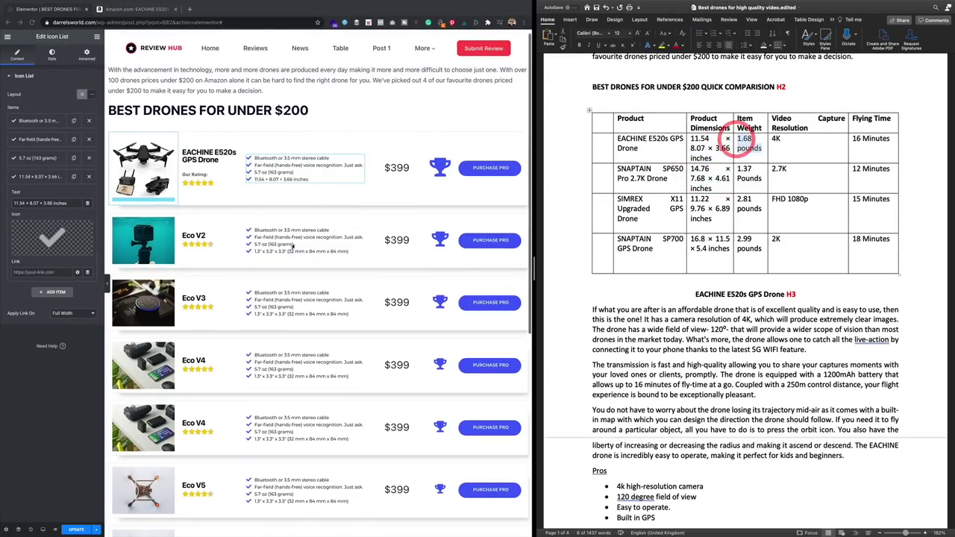
left_click(41, 158)
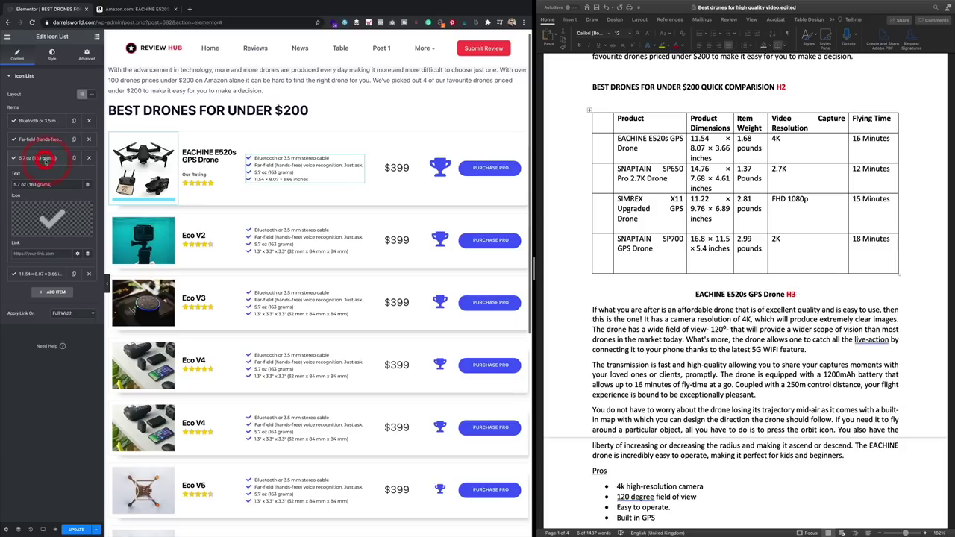
left_click_drag(66, 185, 3, 186)
key("super+v")
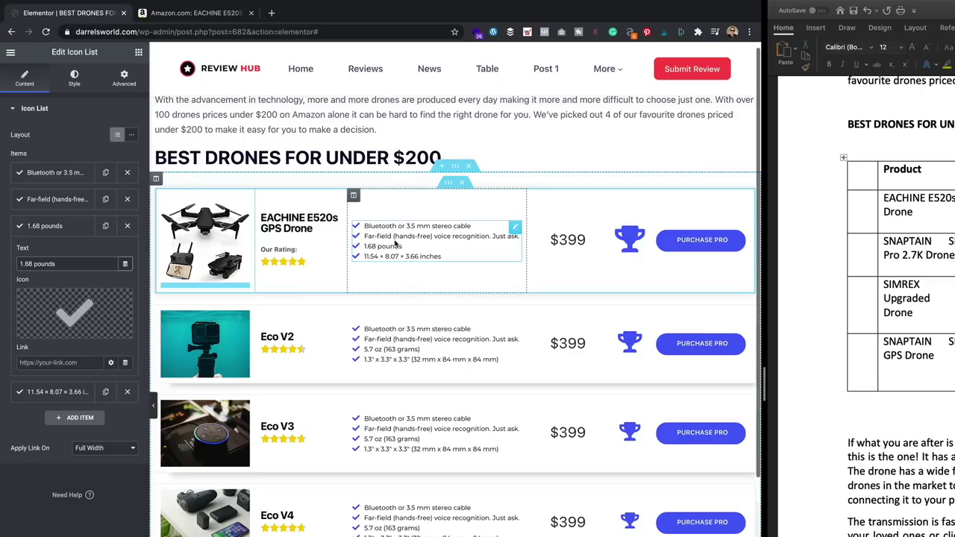
Change the Far-field line to '16 minutes flying time' and Bluetooth to '4K Video Capture'
left_click(69, 206)
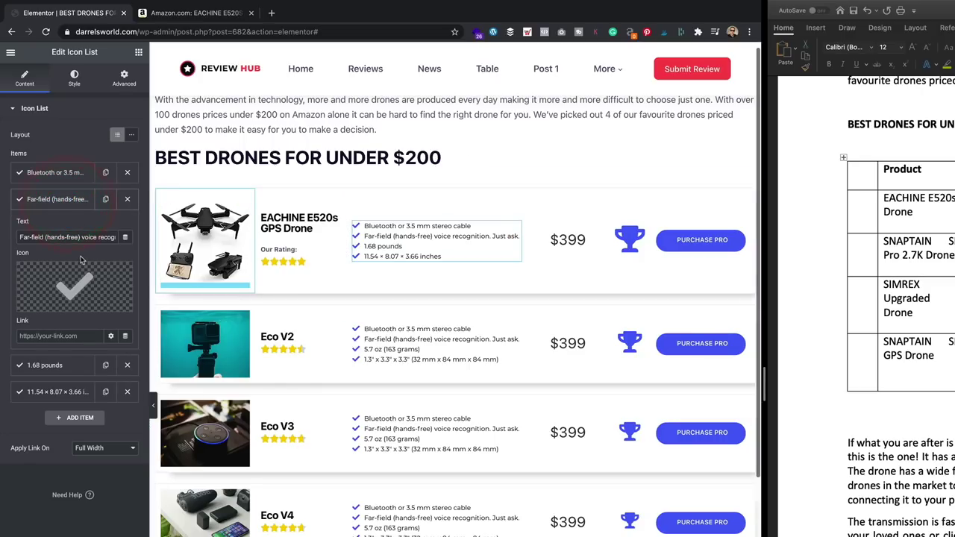
triple_click(80, 238)
type("16 ")
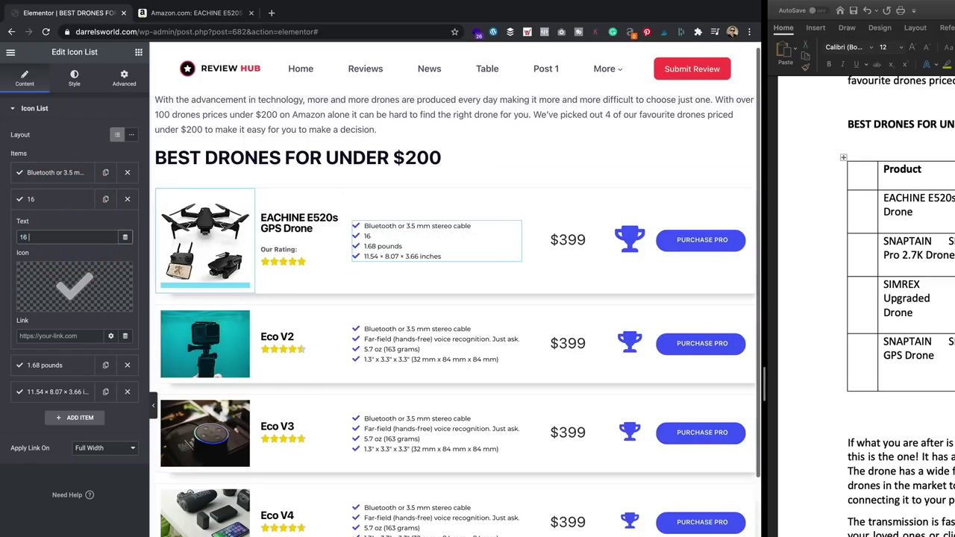
type("minutes flyi")
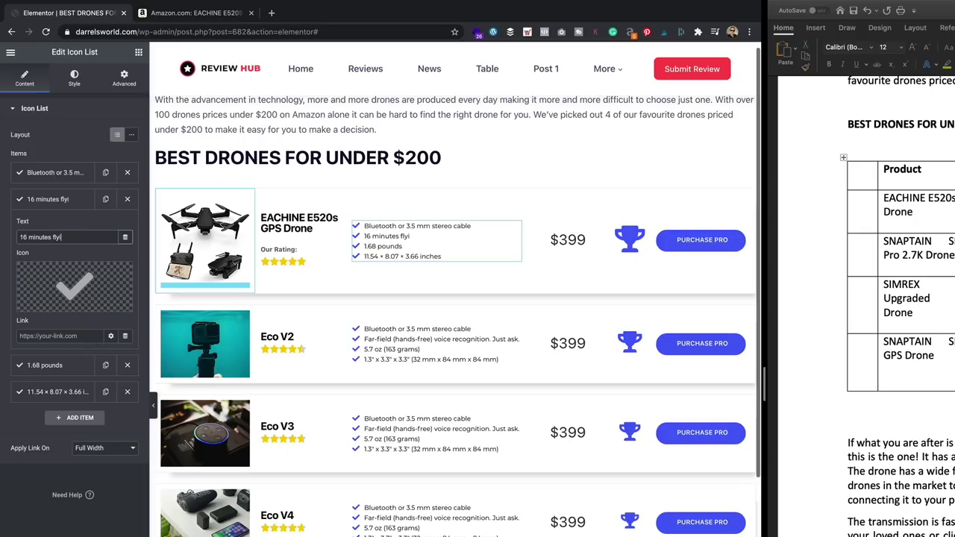
type("ng time")
left_click(56, 172)
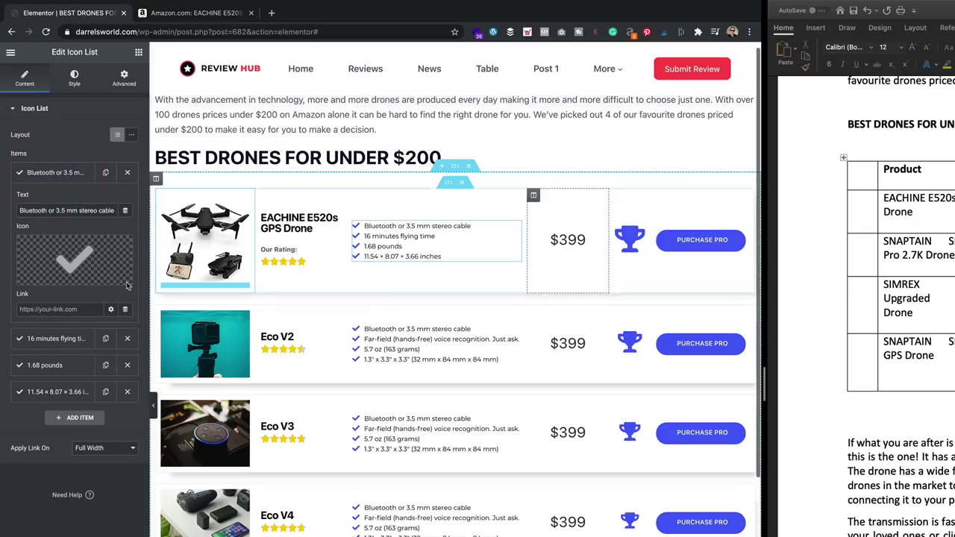
triple_click(94, 212)
type("4")
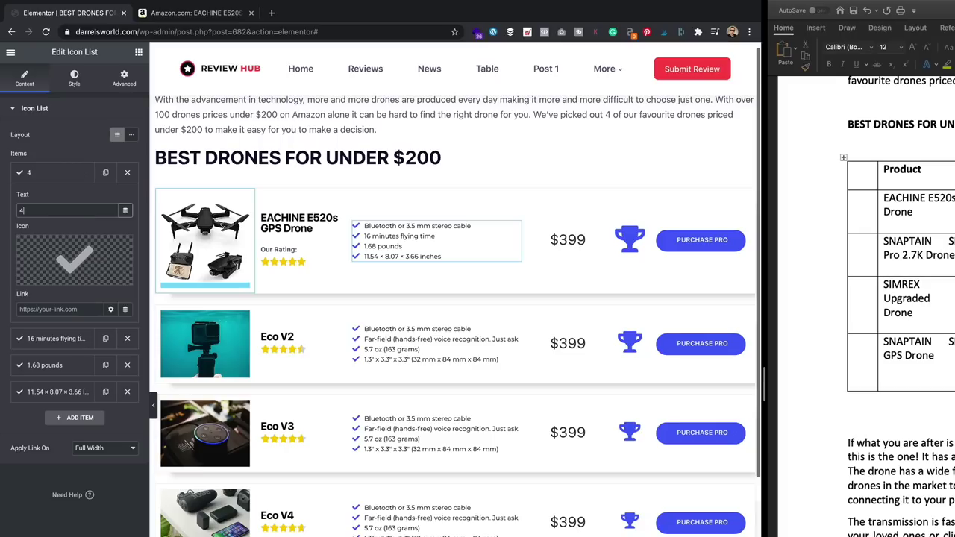
type("K Video Capture")
Duplicate the 4K Video Capture line and rename the copy '120 Degree Field of View'
scroll(866, 374, "down", 5)
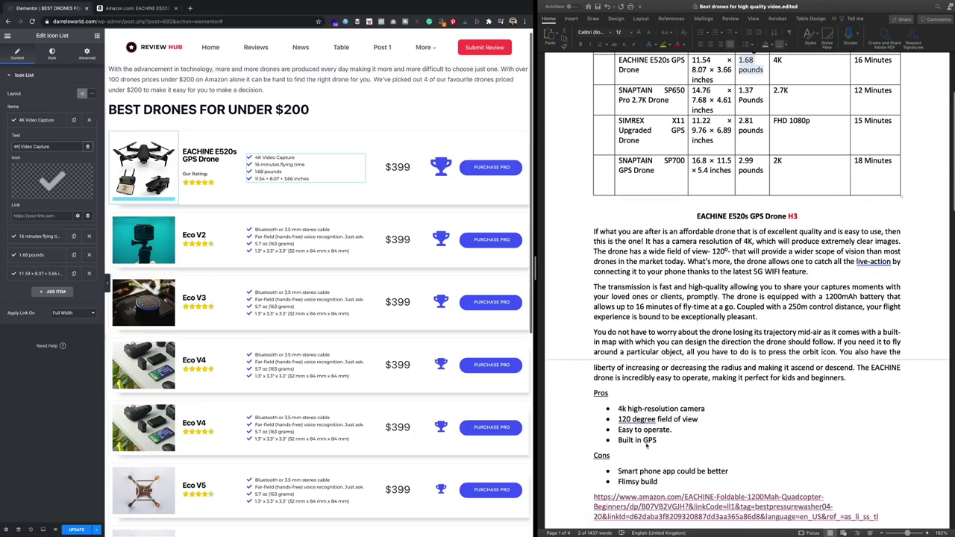
scroll(660, 415, "up", 1)
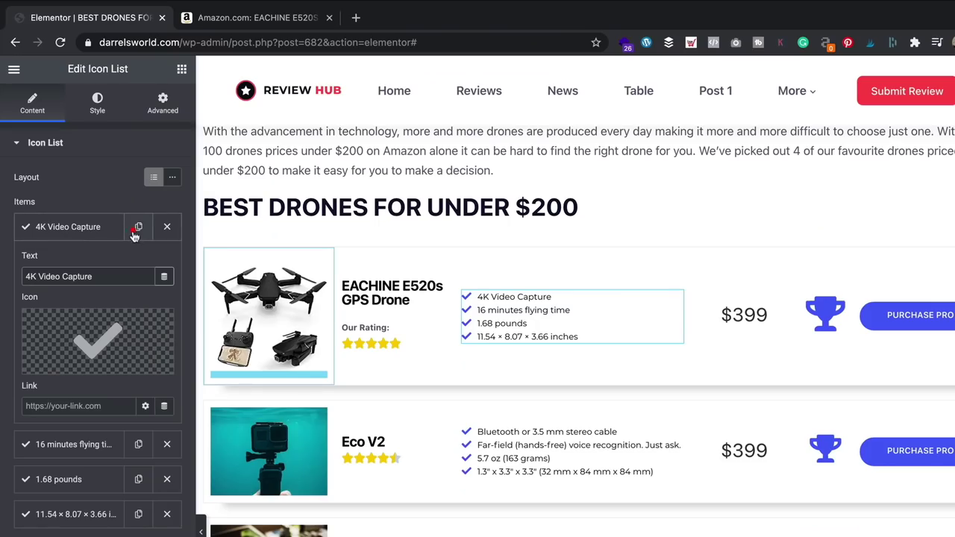
left_click(137, 228)
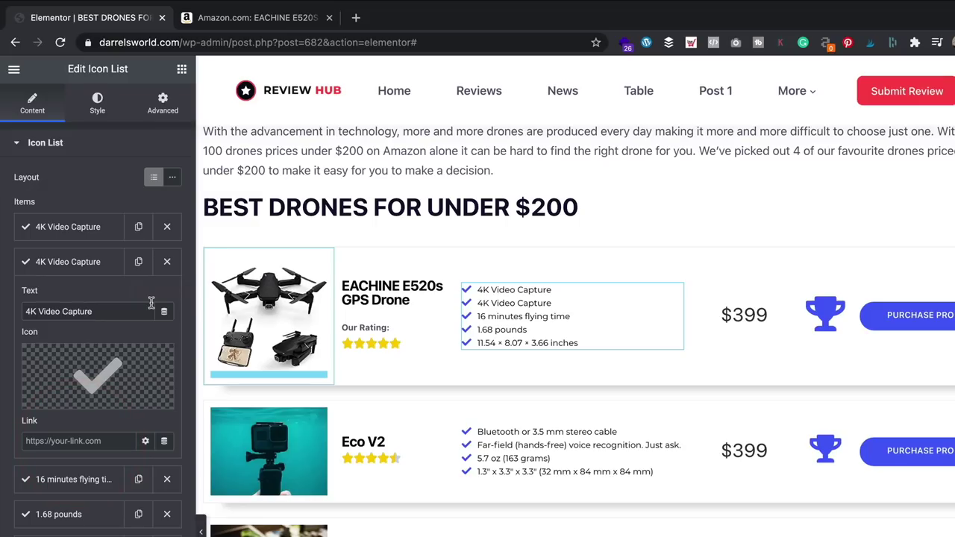
left_click(25, 311)
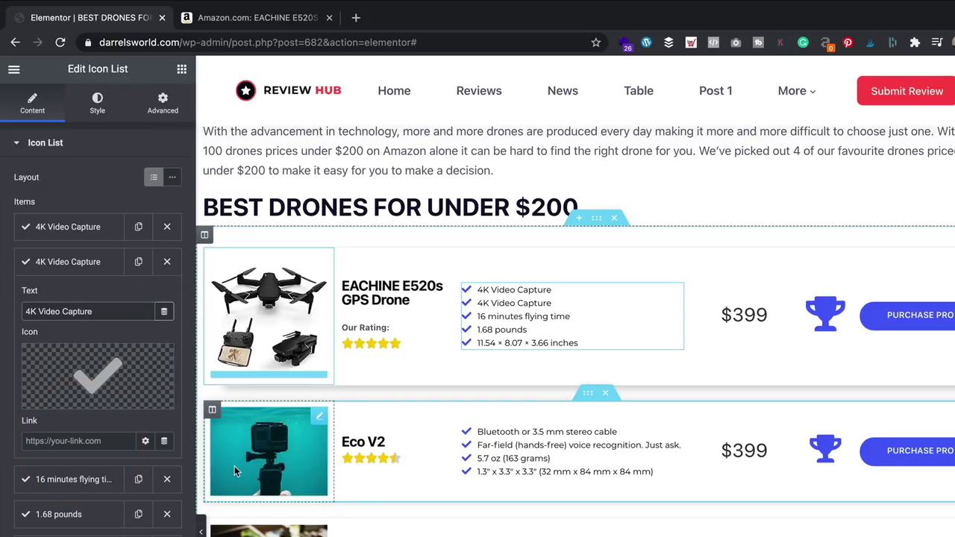
type("20")
key("ctrl+a")
type("12")
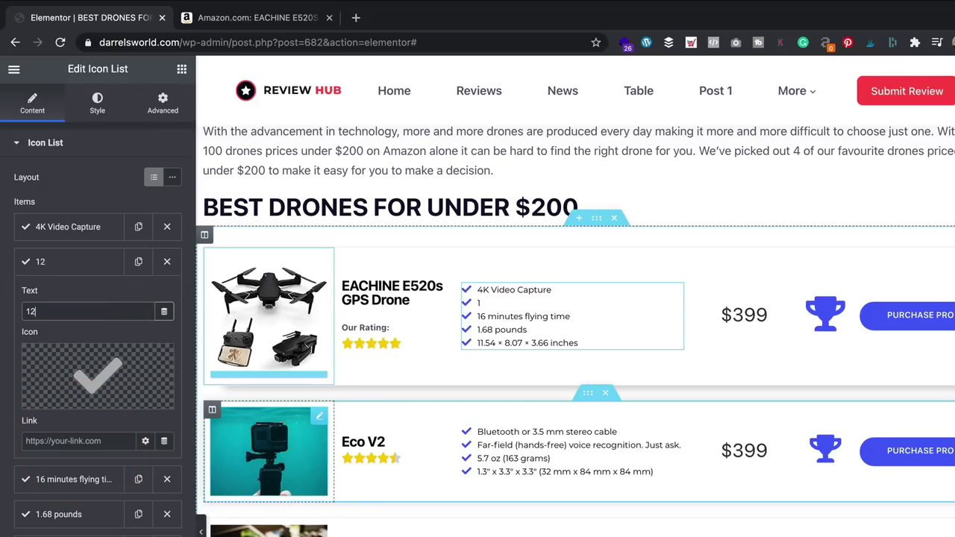
type("0 Degree ")
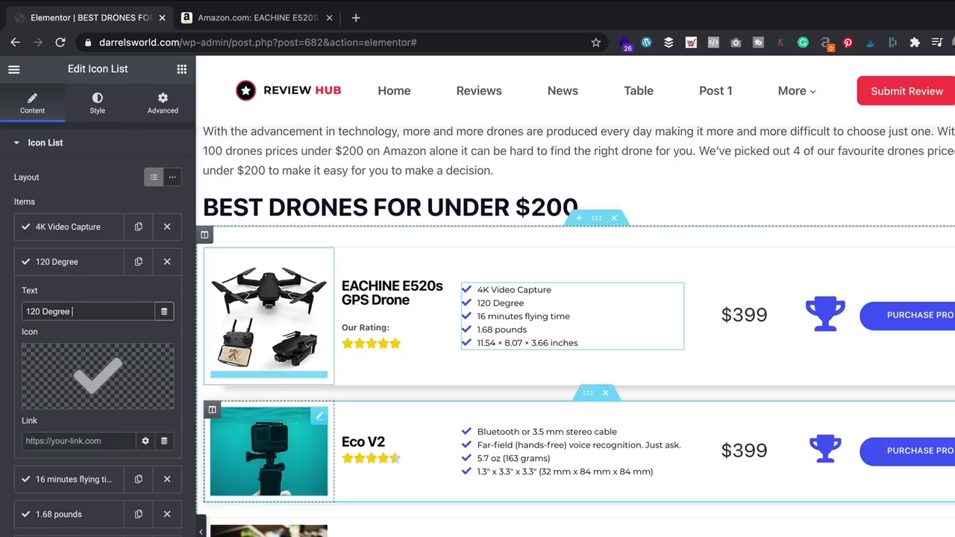
type("Field of V")
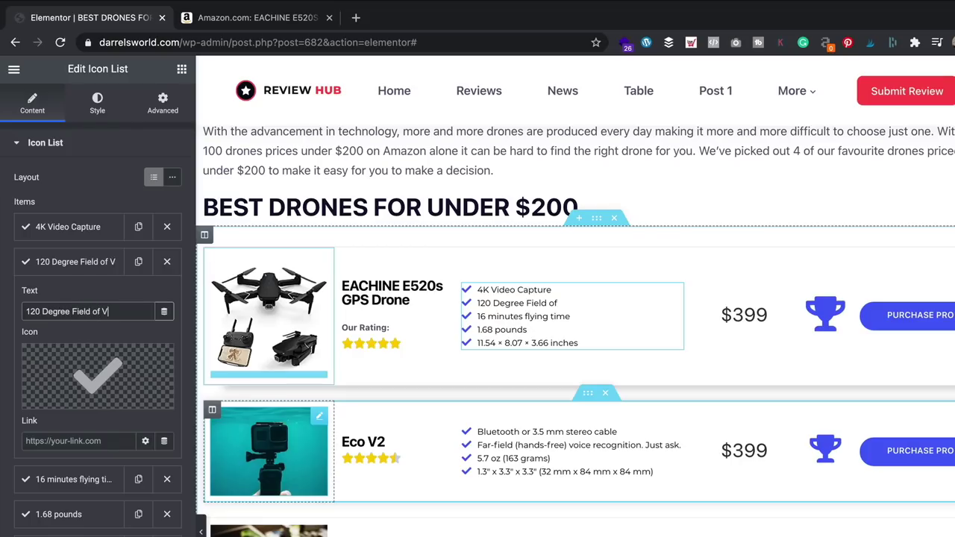
type("iew")
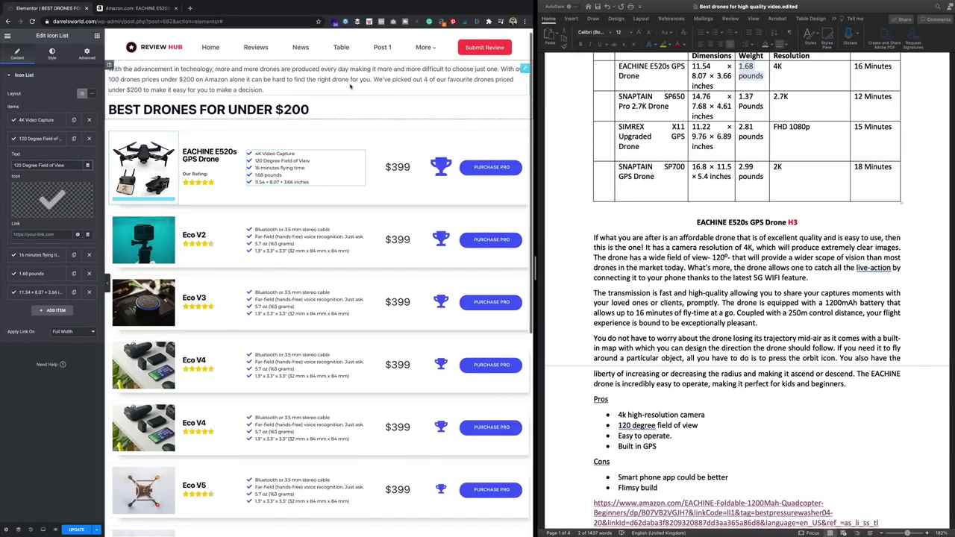
Delete the $399 price column from the first drone row
left_click(401, 168)
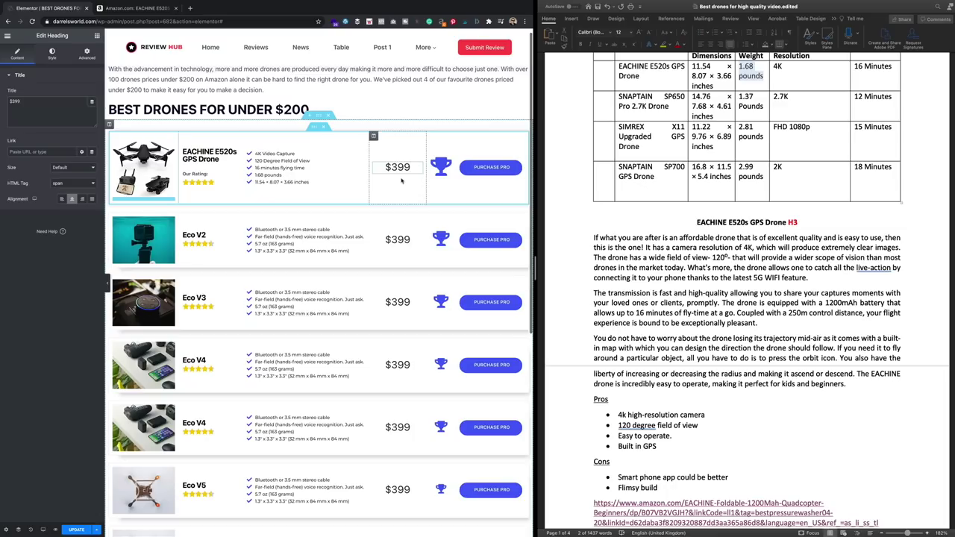
right_click(374, 140)
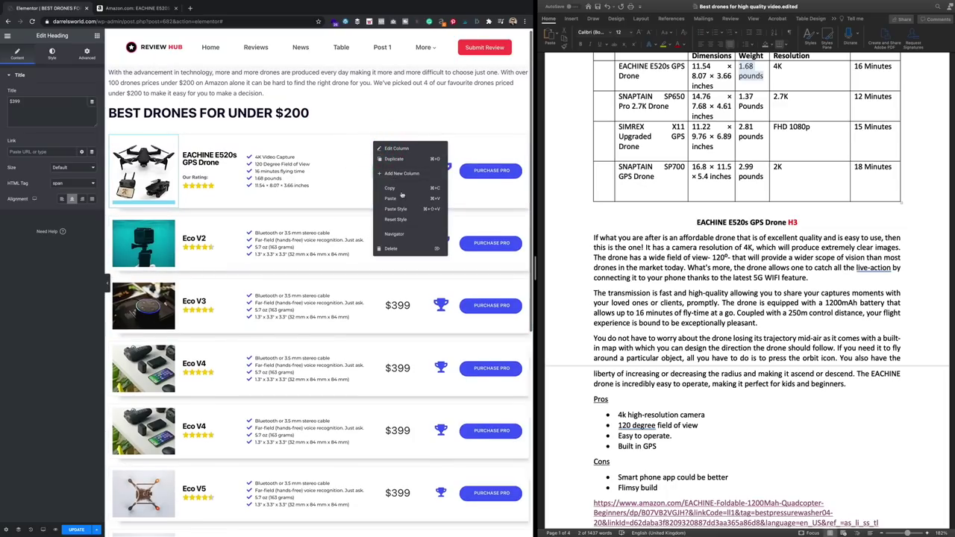
left_click(406, 248)
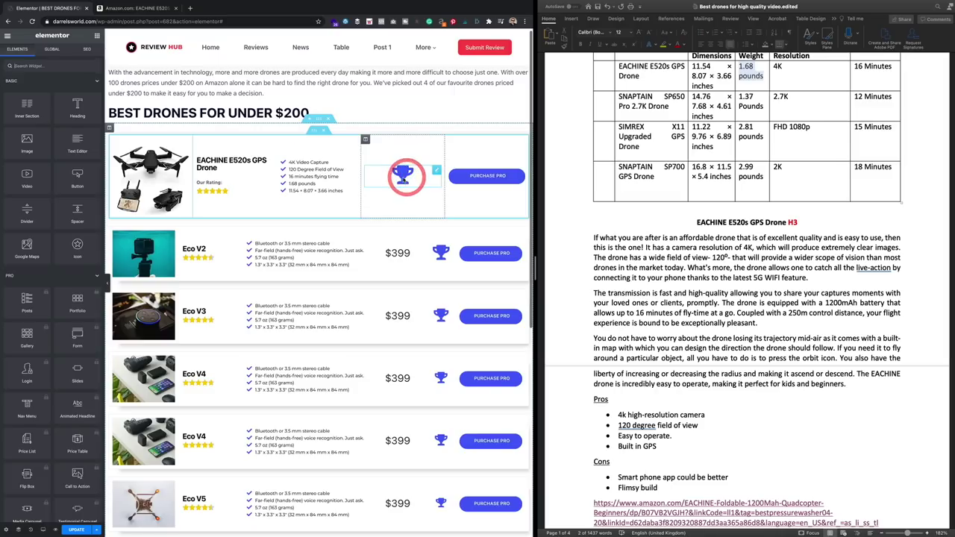
Change the trophy icon colour from blue to gold
left_click(406, 174)
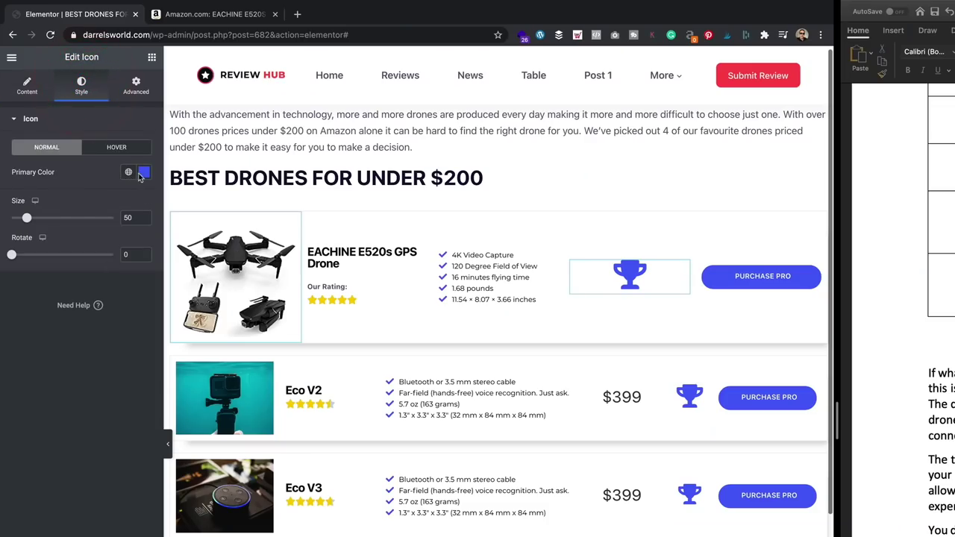
left_click(144, 172)
left_click_drag(134, 320, 96, 321)
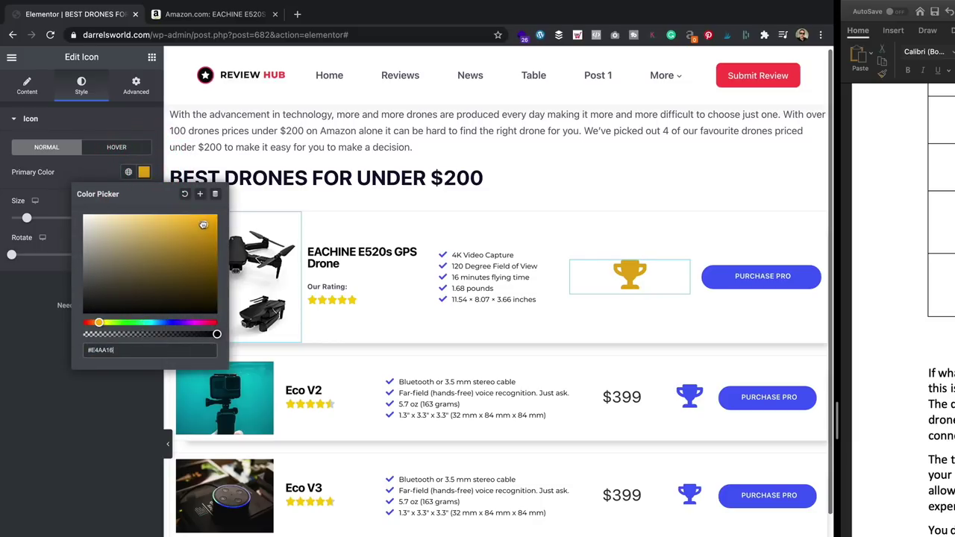
left_click(205, 215)
left_click(18, 351)
Add a text editor block under the trophy with the 'Editor Choice!' caption
left_click(152, 57)
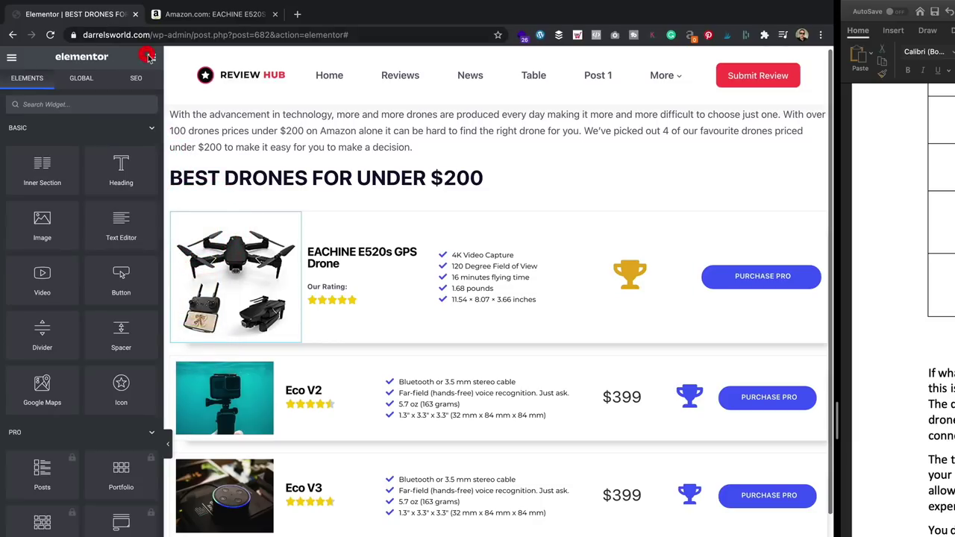
left_click_drag(119, 224, 649, 326)
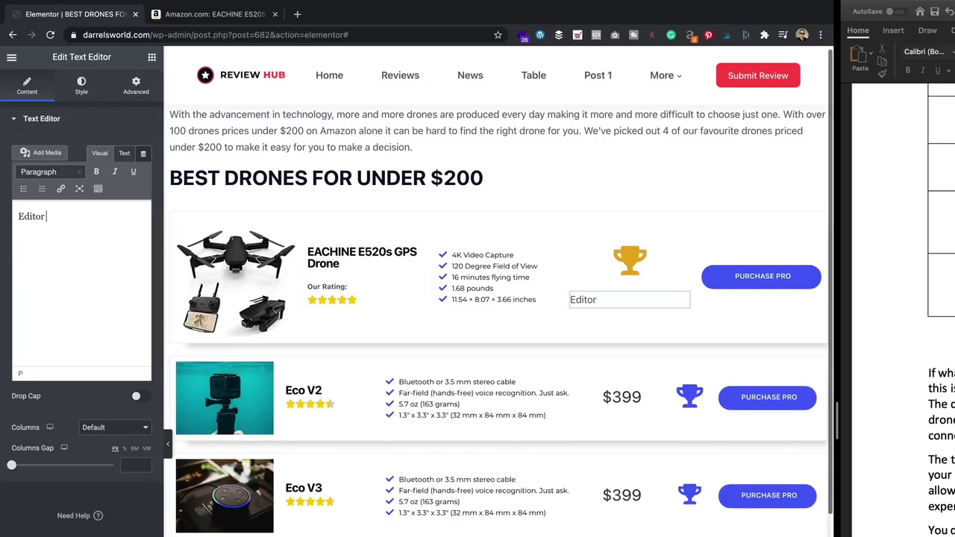
type("Choice!")
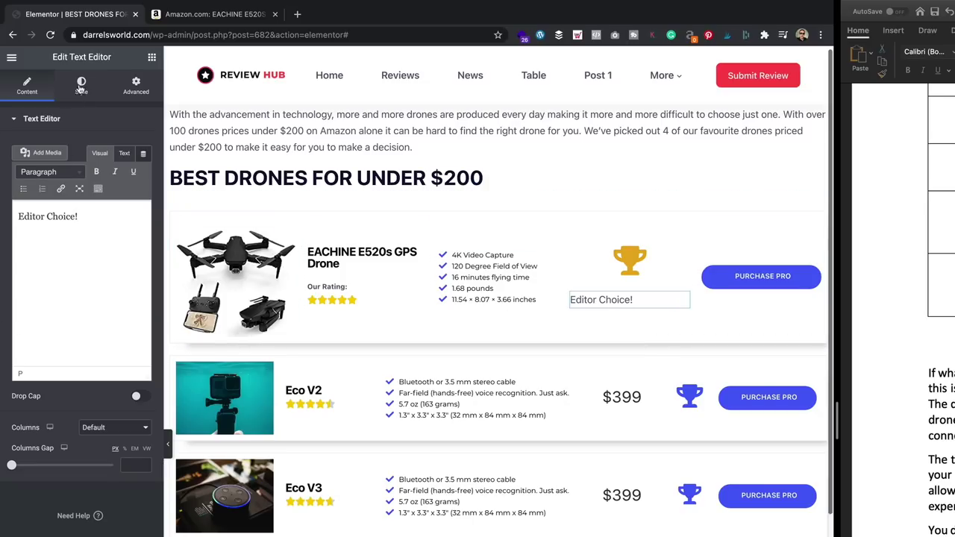
Centre the 'Editor Choice!' caption and set its font weight to bold
left_click(81, 84)
left_click(112, 148)
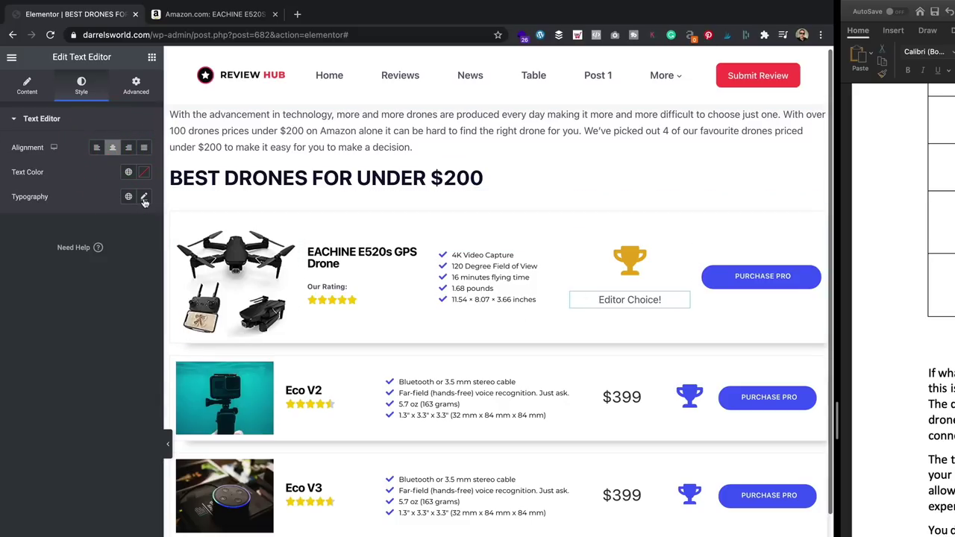
left_click(145, 198)
left_click(125, 313)
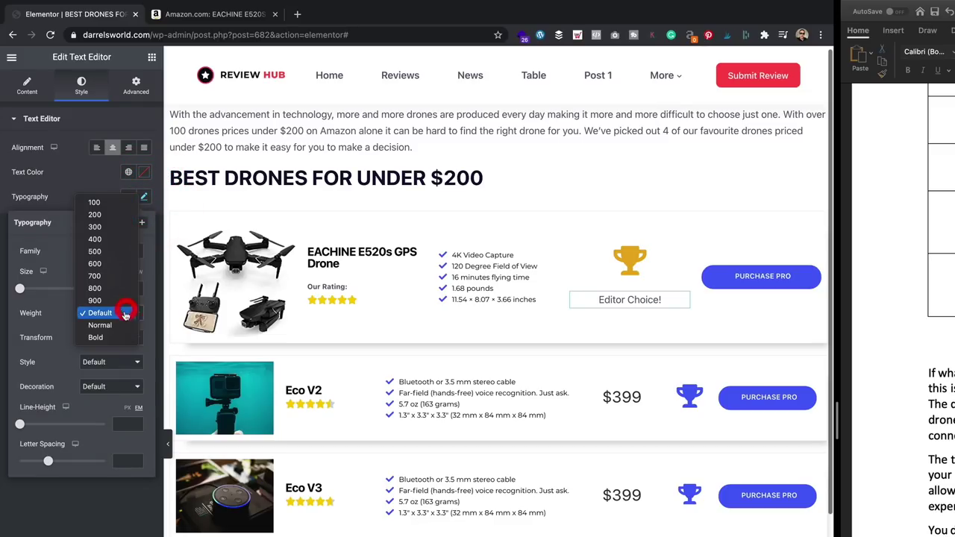
left_click(95, 337)
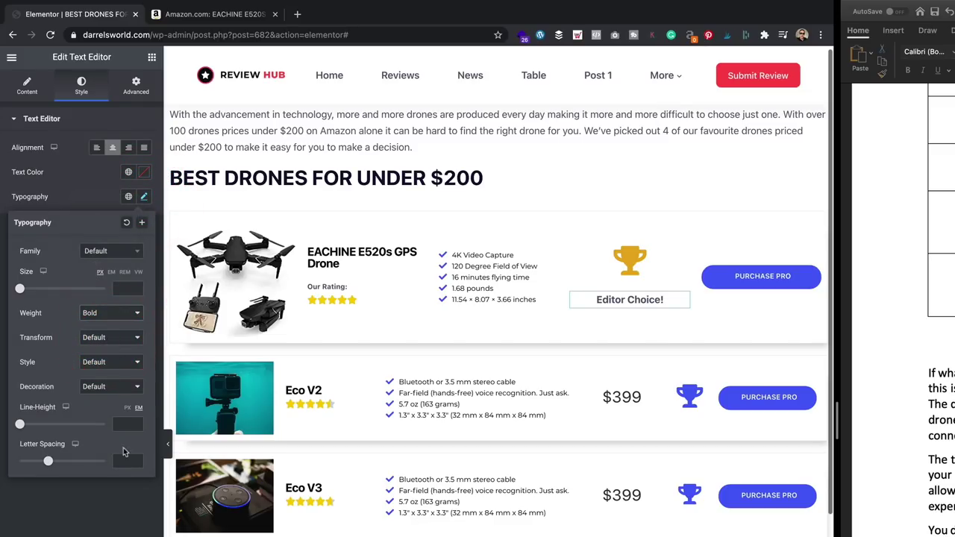
left_click(117, 513)
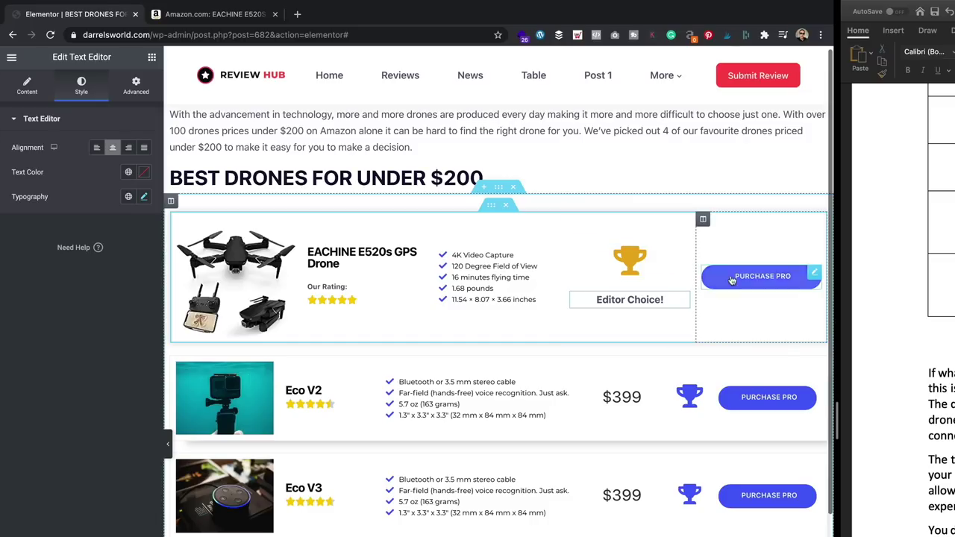
left_click(764, 306)
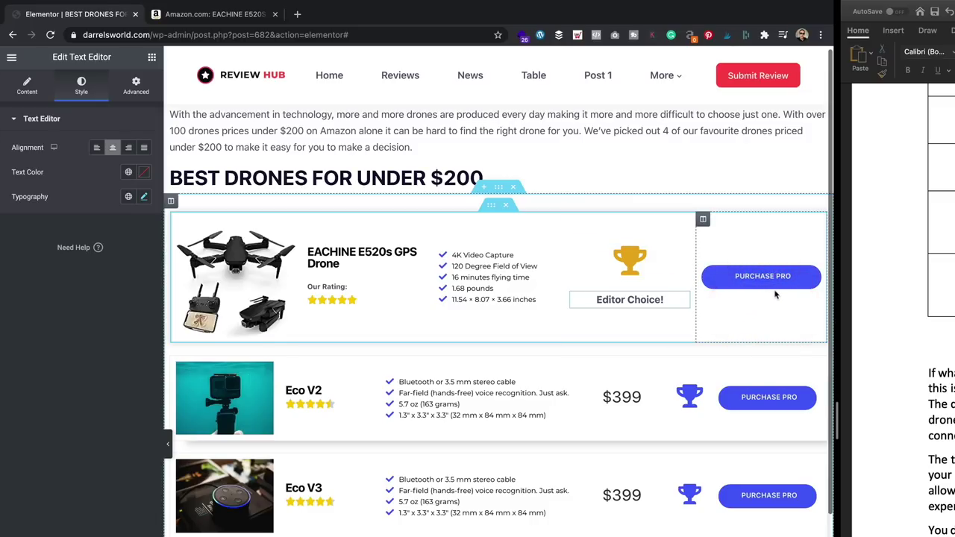
Change the first row's button label to 'Check Latest Price on Amazon'
left_click(782, 279)
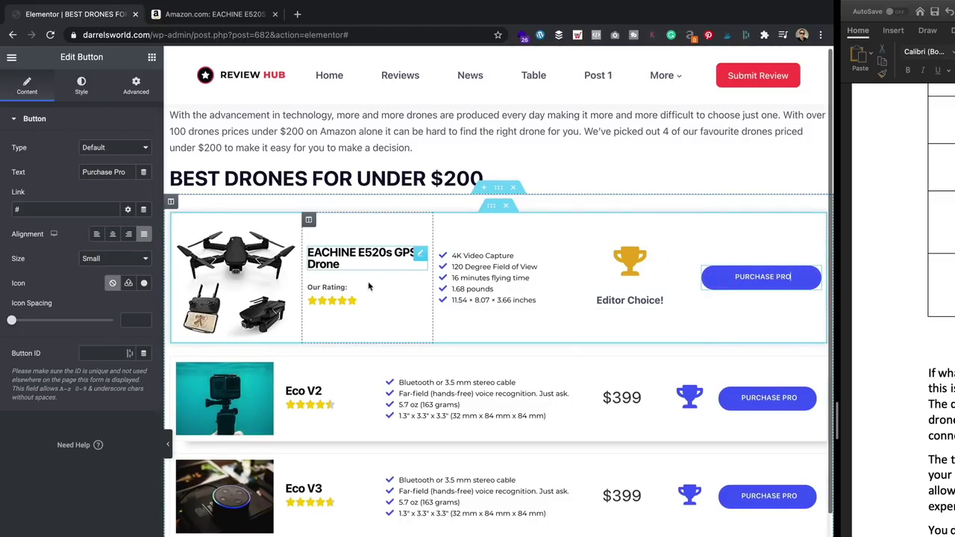
triple_click(121, 177)
type("Chec")
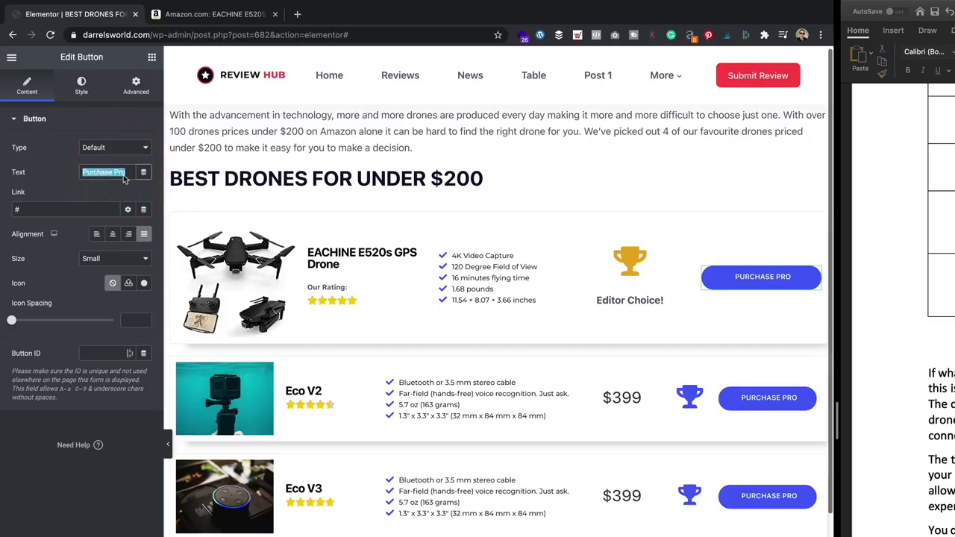
type("k Lates")
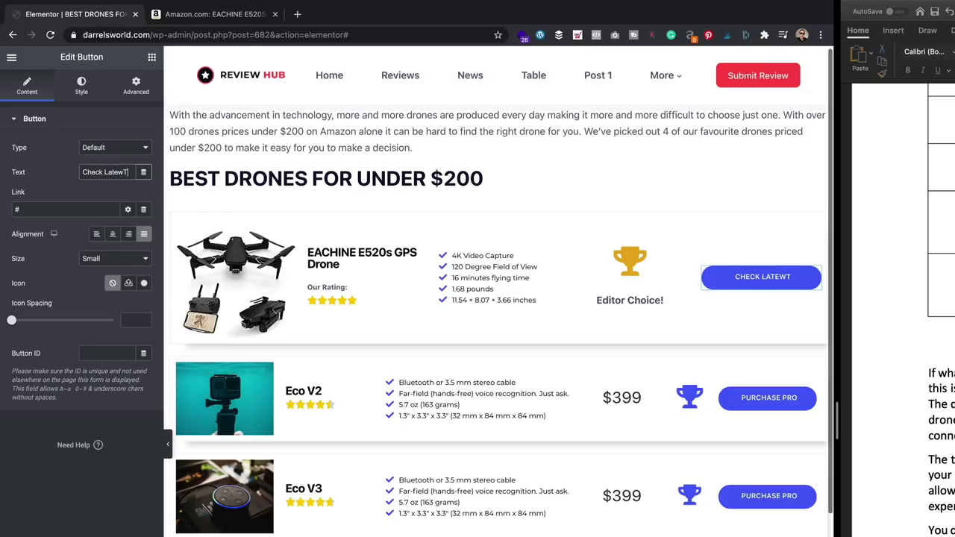
type("t Price")
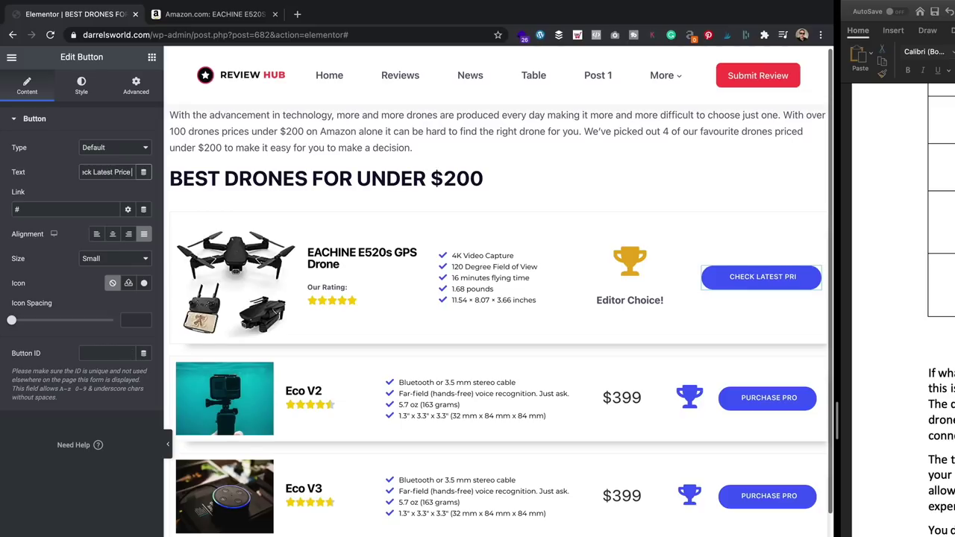
type(" on Amazon")
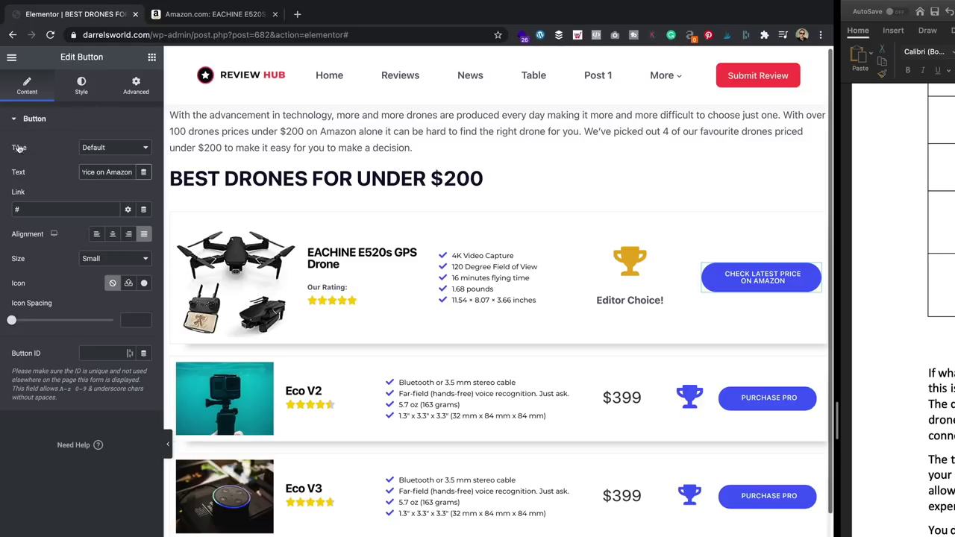
Try a deep purple background colour on the button
left_click(86, 87)
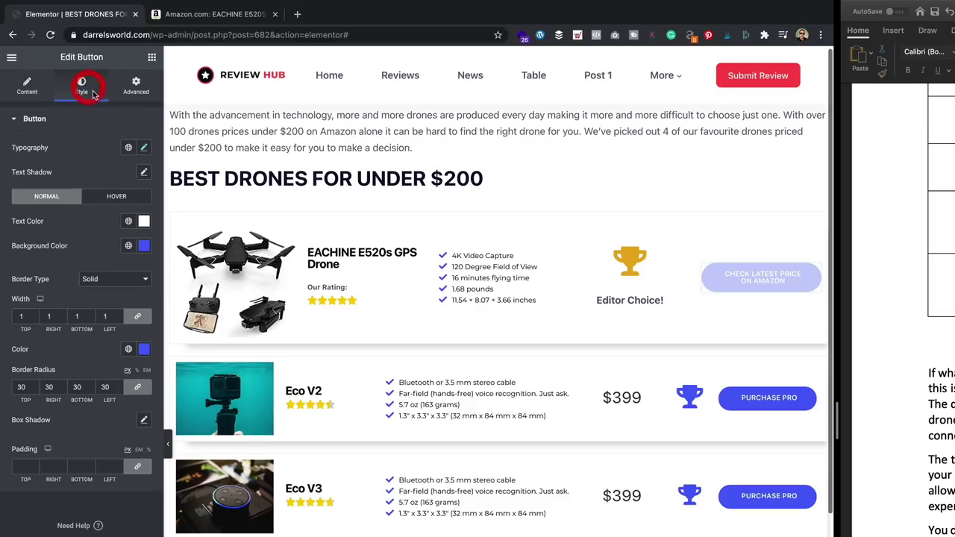
left_click(144, 246)
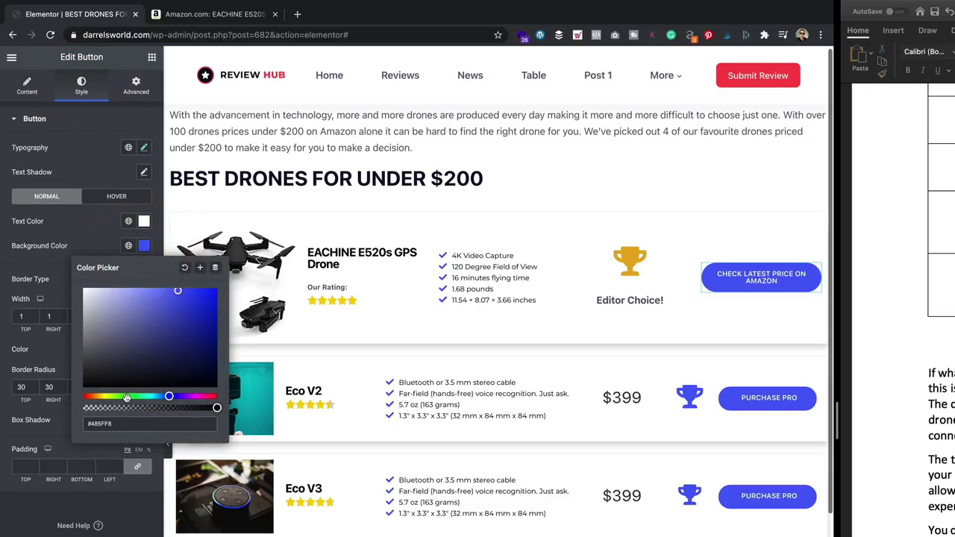
left_click_drag(127, 397, 176, 397)
left_click(213, 299)
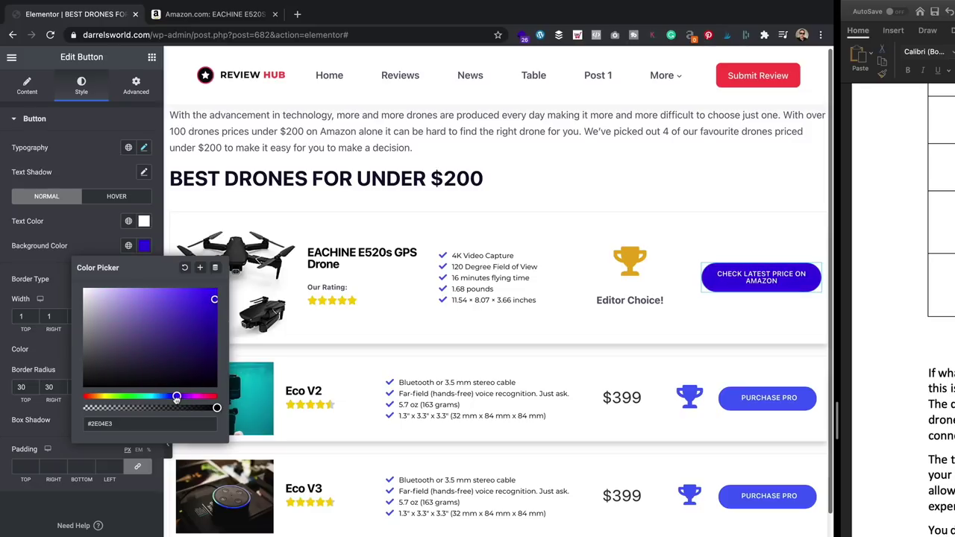
left_click(117, 249)
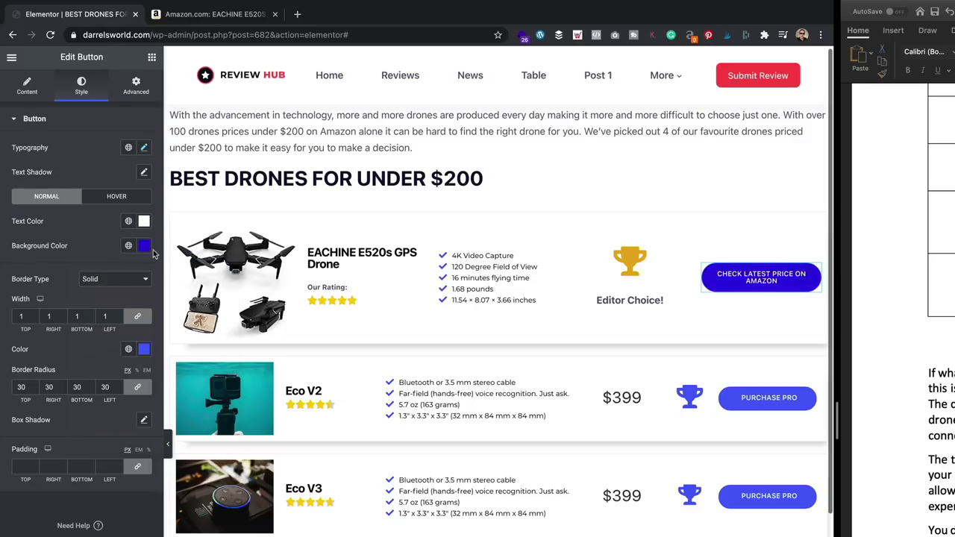
Set the button background to the border's #485FF8 blue
left_click(145, 351)
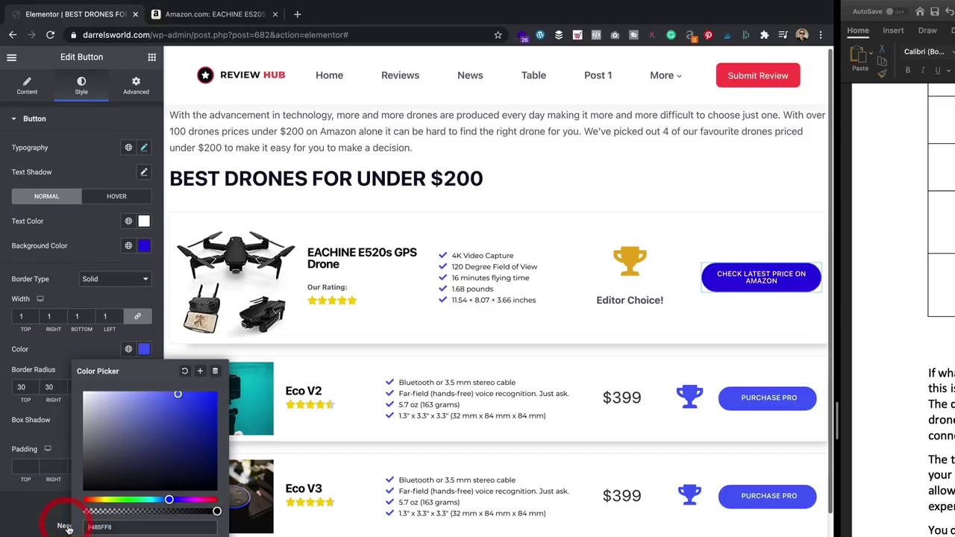
left_click_drag(116, 531, 46, 524)
key("ctrl+c")
left_click(144, 245)
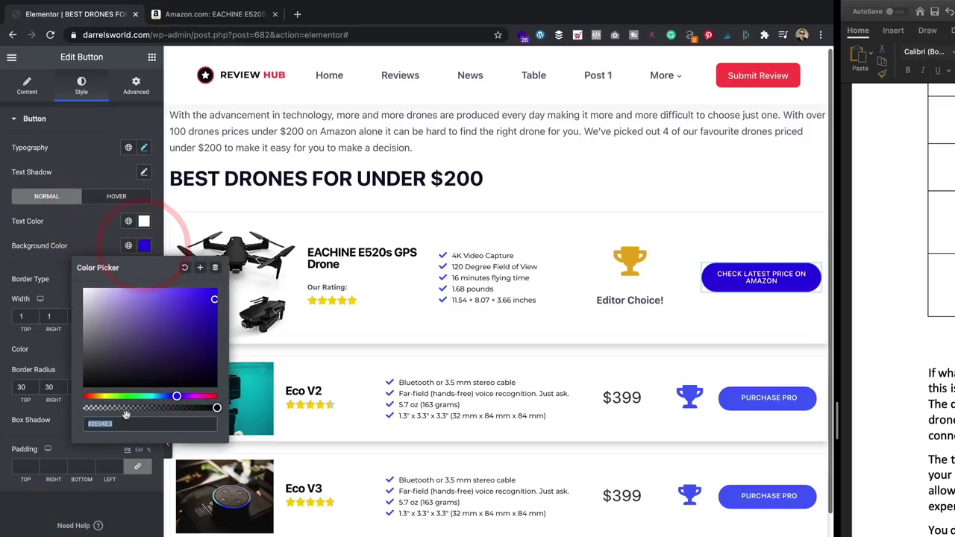
left_click(125, 423)
left_click_drag(125, 423, 82, 426)
key("ctrl+v")
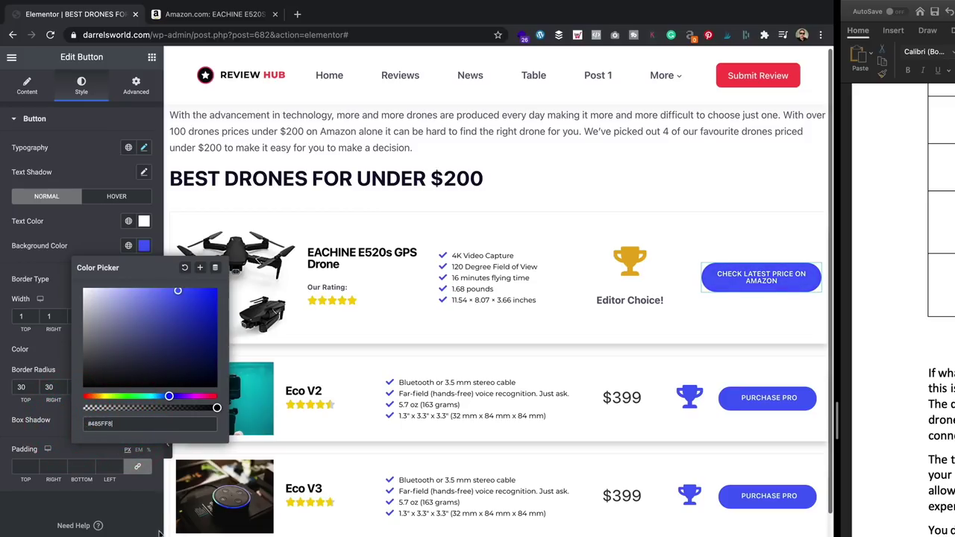
left_click(129, 517)
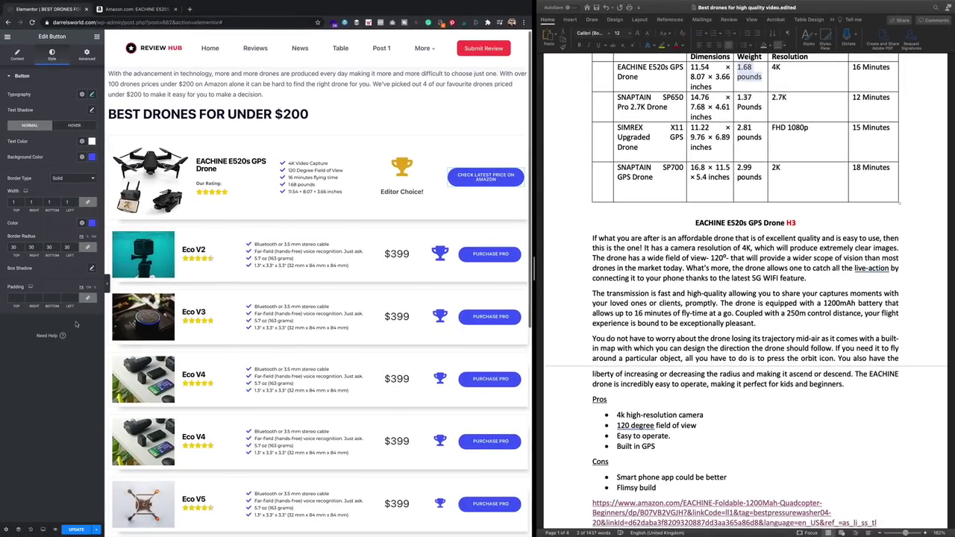
Copy the EACHINE drone's Full Link text URL from Amazon SiteStripe
left_click(138, 8)
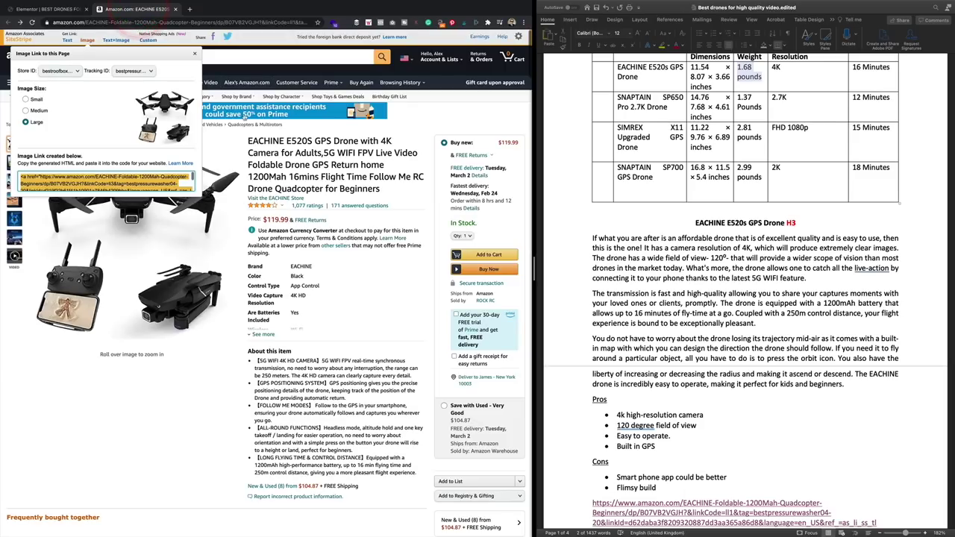
left_click(67, 40)
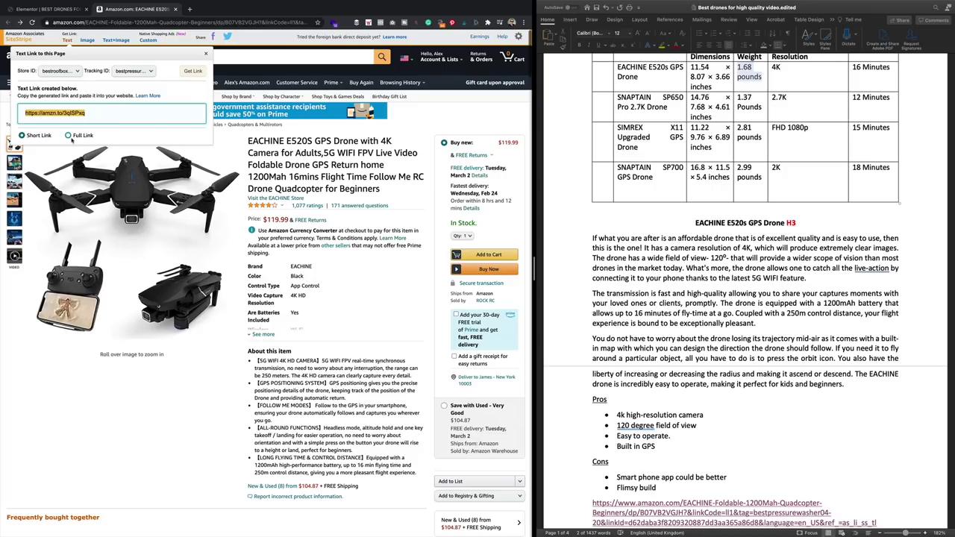
left_click(69, 136)
right_click(80, 112)
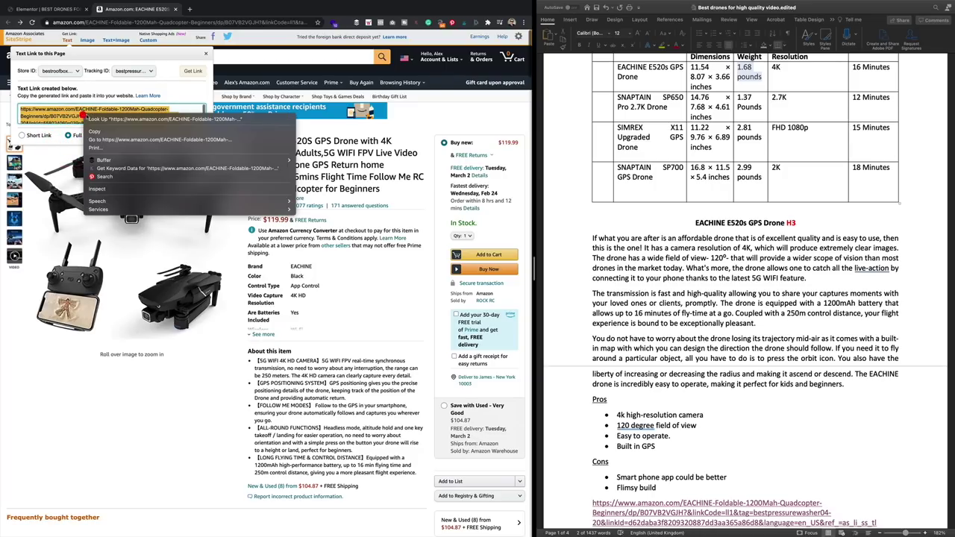
left_click(129, 133)
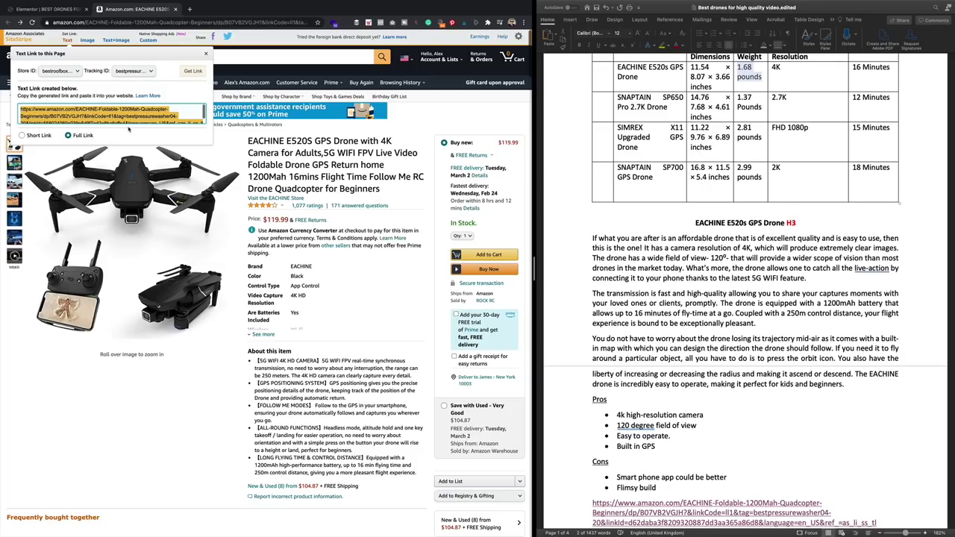
Copy the EACHINE E520S Full Link from the SiteStripe Text Link box and switch back to the Elementor tab
right_click(116, 116)
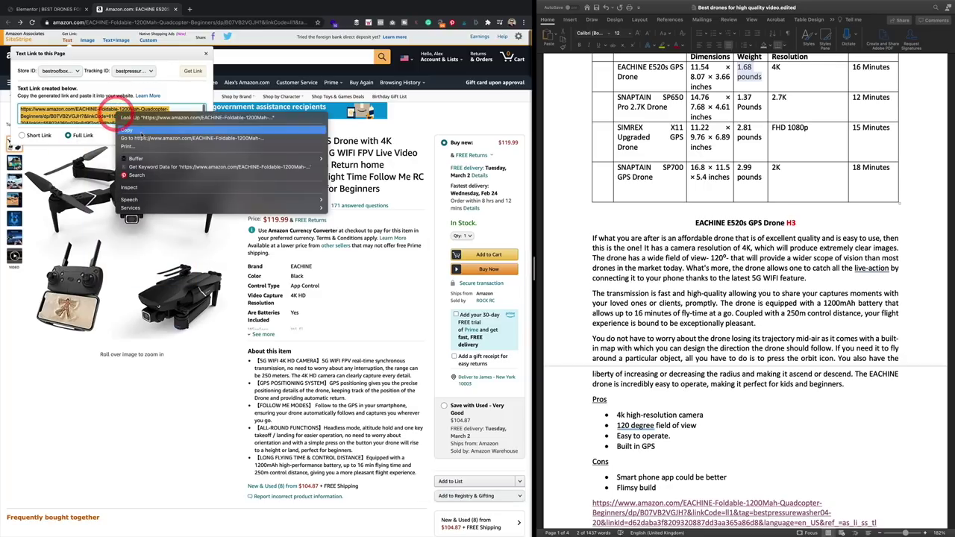
left_click(134, 124)
left_click(64, 9)
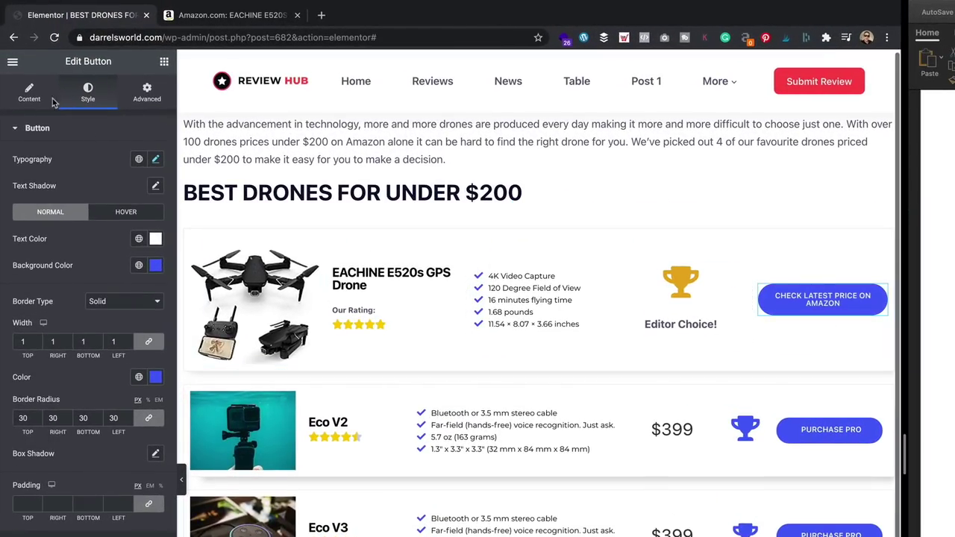
Replace the price button's placeholder # link with the pasted Amazon product URL
left_click(29, 92)
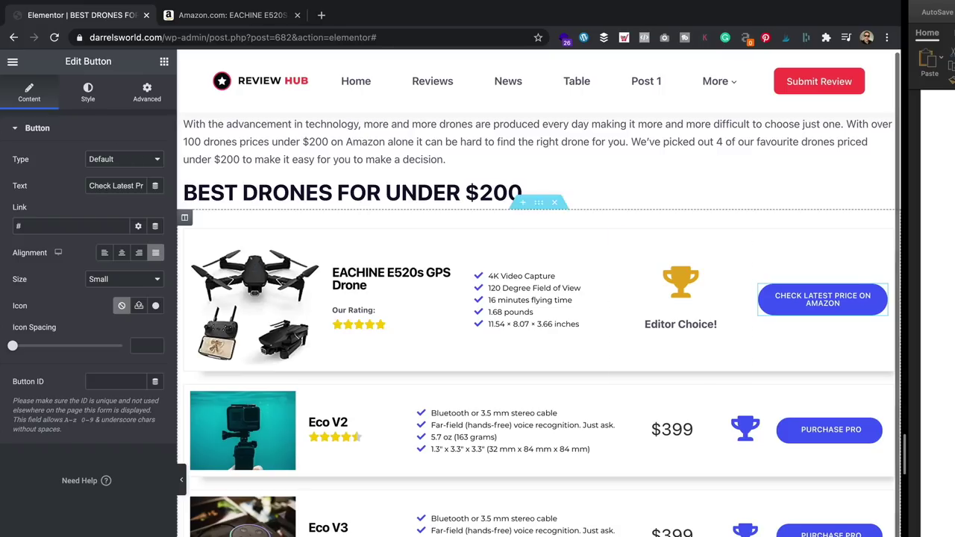
double_click(18, 225)
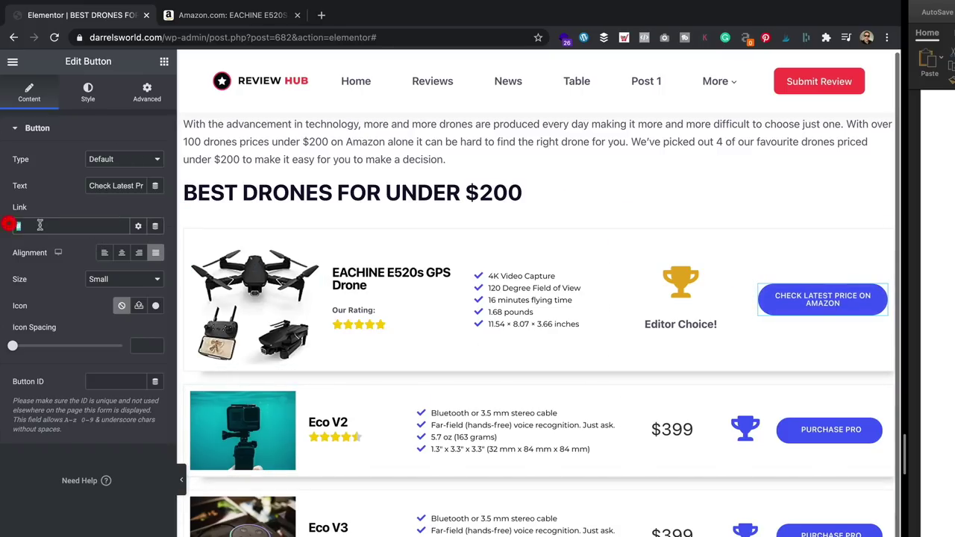
right_click(41, 224)
left_click(78, 336)
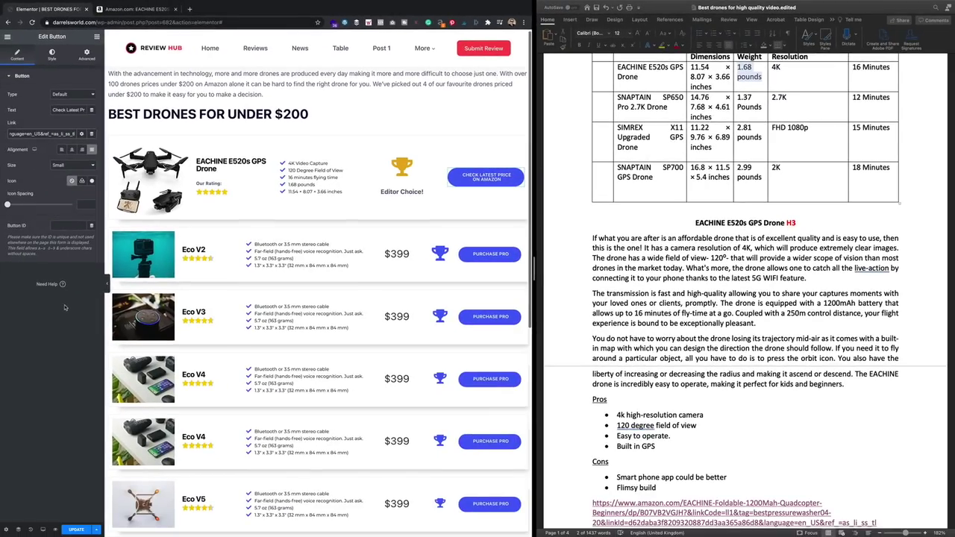
Update the page and view it live
left_click(77, 531)
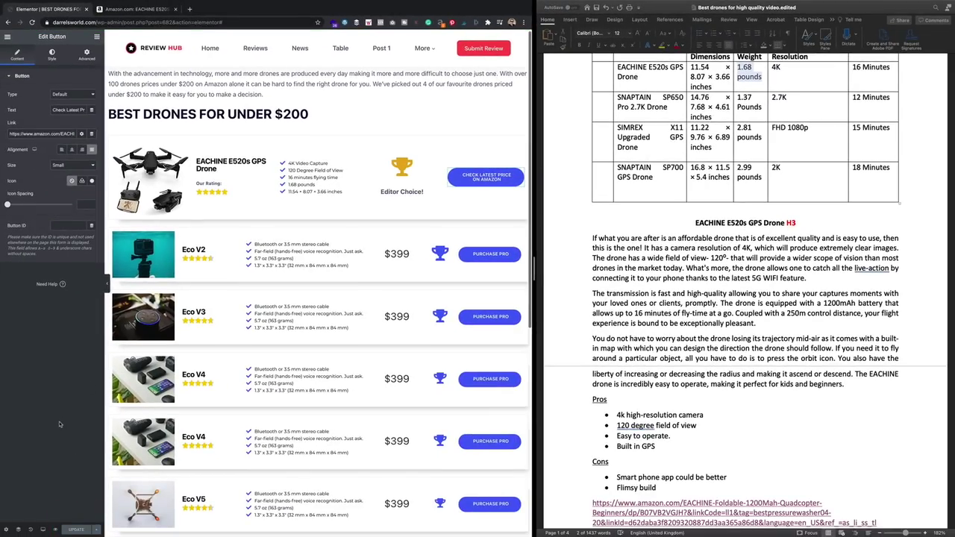
left_click(6, 36)
left_click(38, 151)
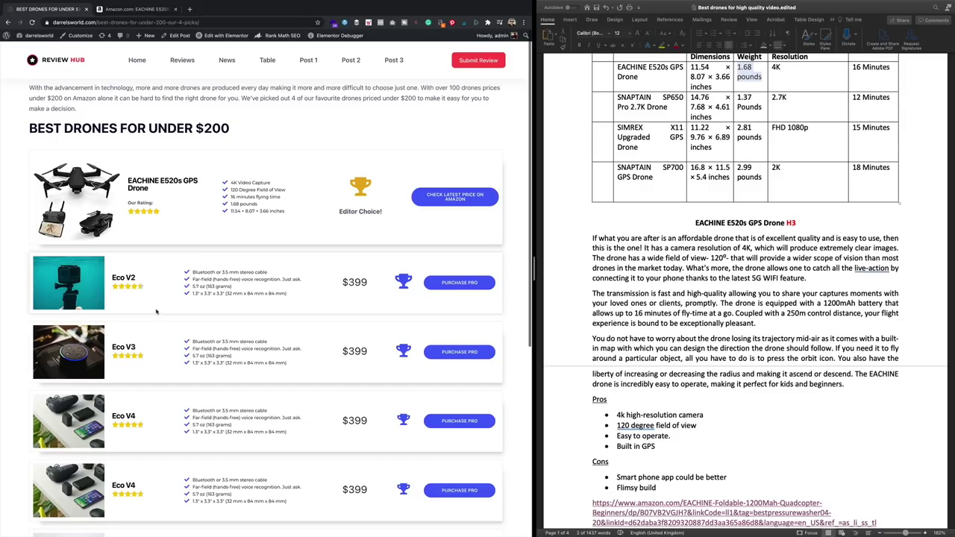
scroll(651, 237, "up", 2)
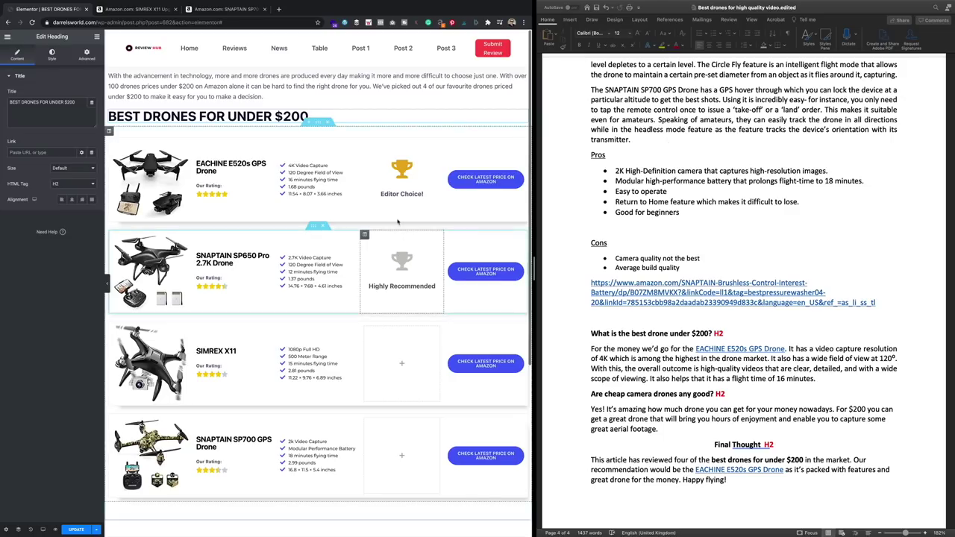
scroll(419, 284, "down", 2)
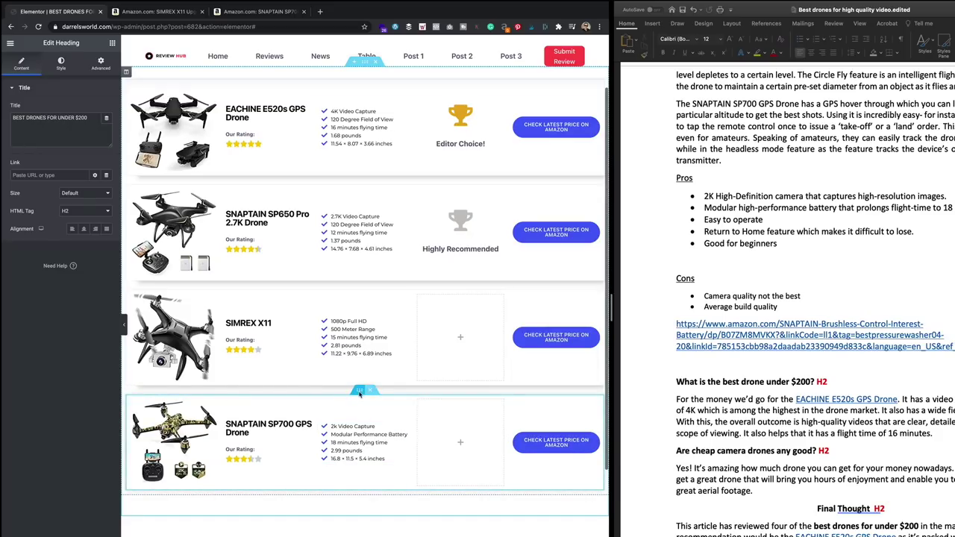
right_click(361, 391)
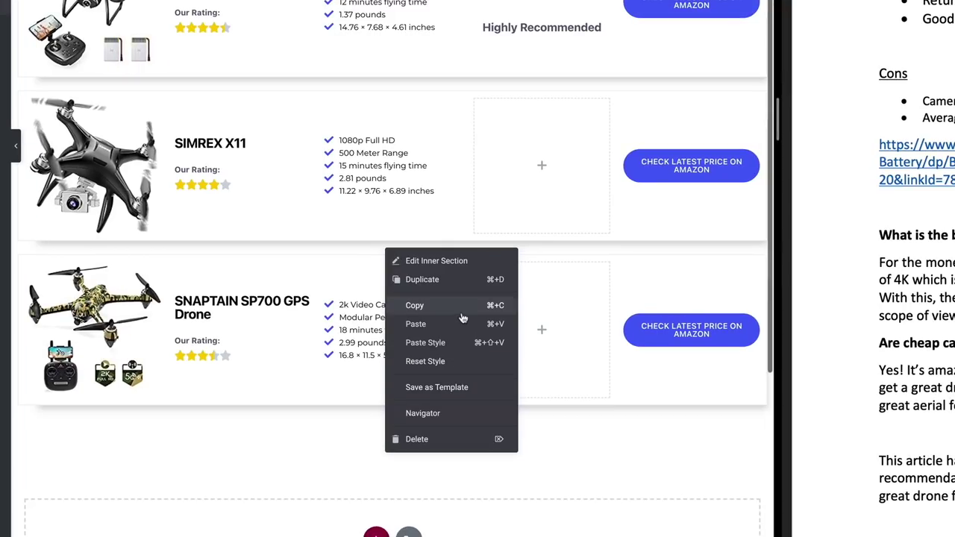
left_click(463, 281)
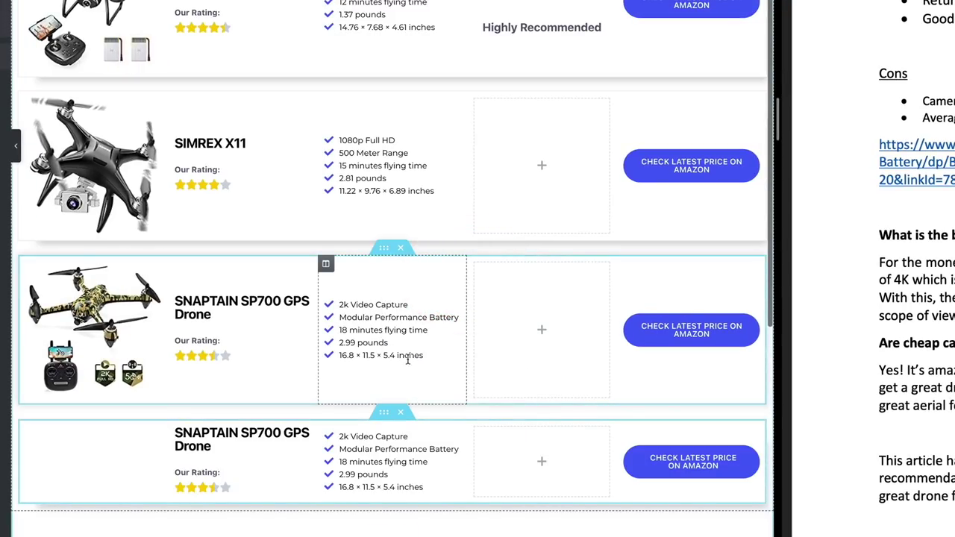
scroll(298, 411, "down", 2)
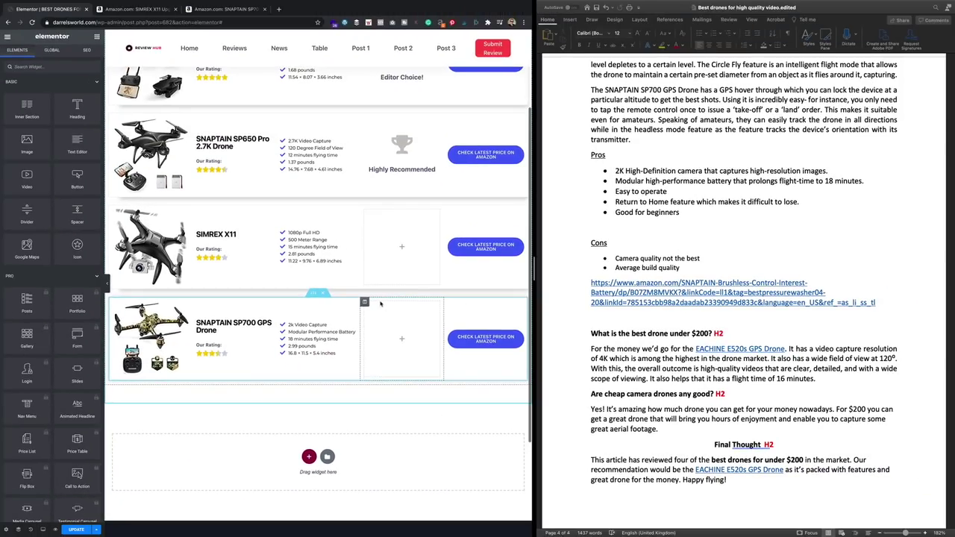
scroll(388, 291, "up", 1)
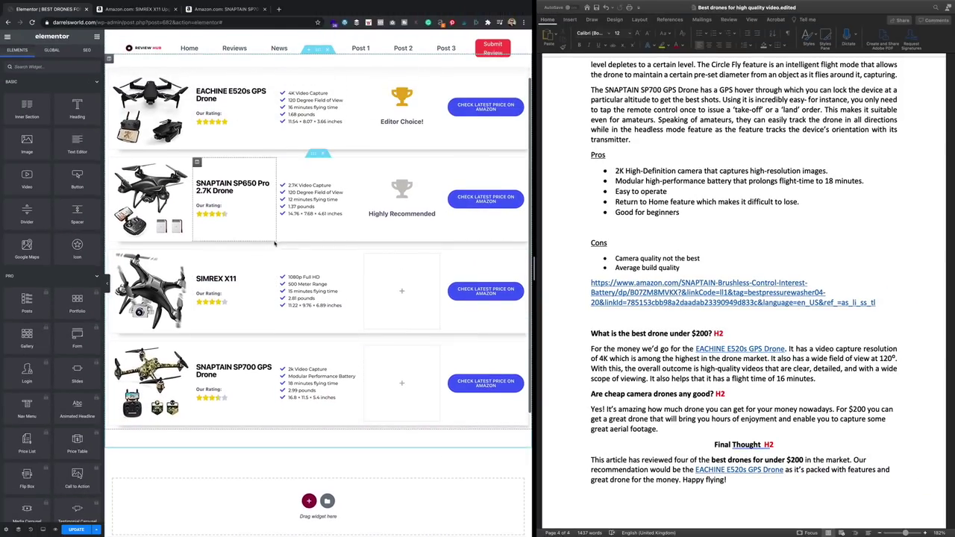
Set the SP650 and EACHINE price button links to open in a new window with nofollow
left_click(497, 205)
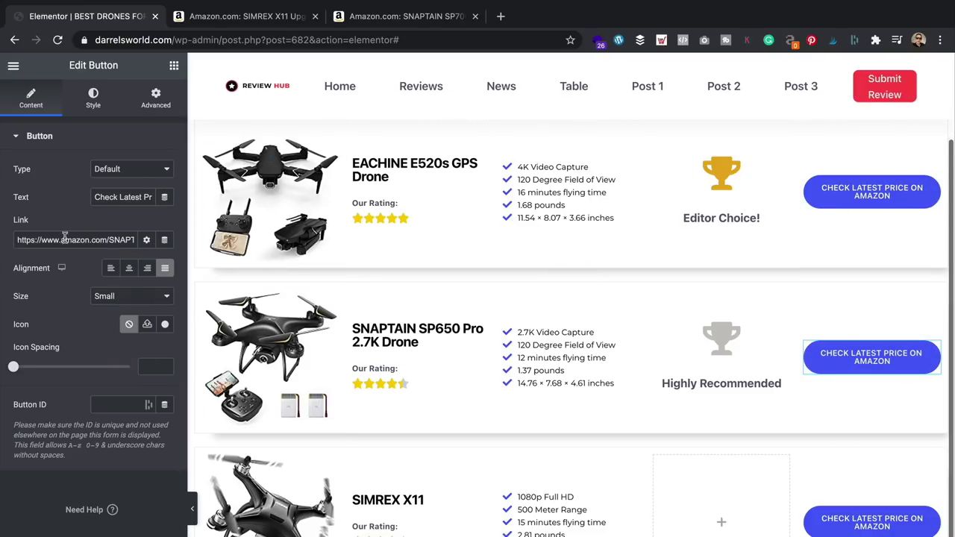
left_click(147, 240)
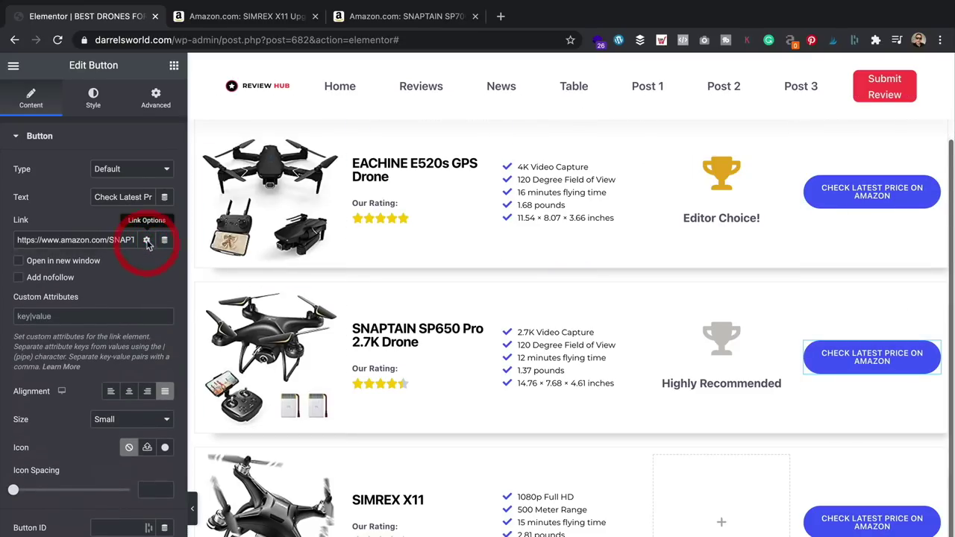
left_click(18, 263)
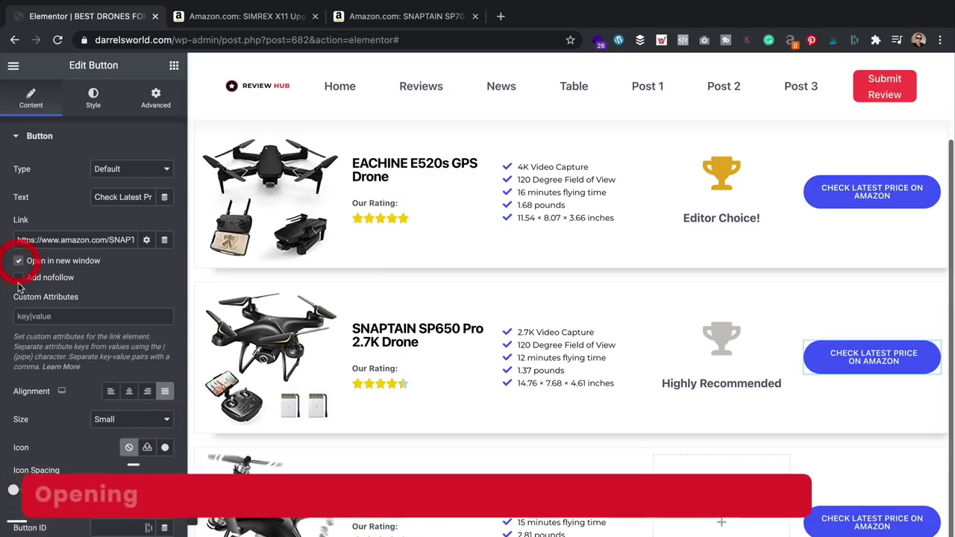
left_click(19, 278)
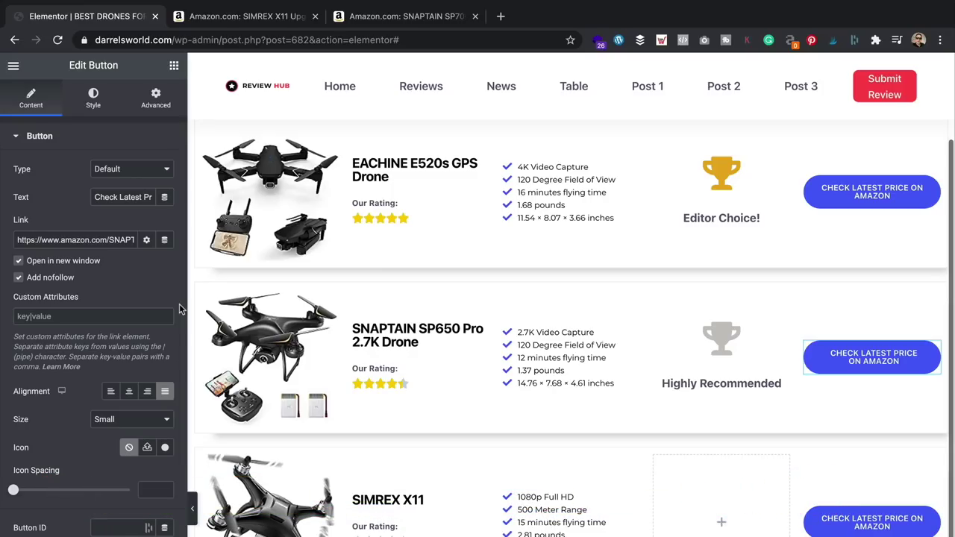
left_click(903, 203)
left_click(146, 240)
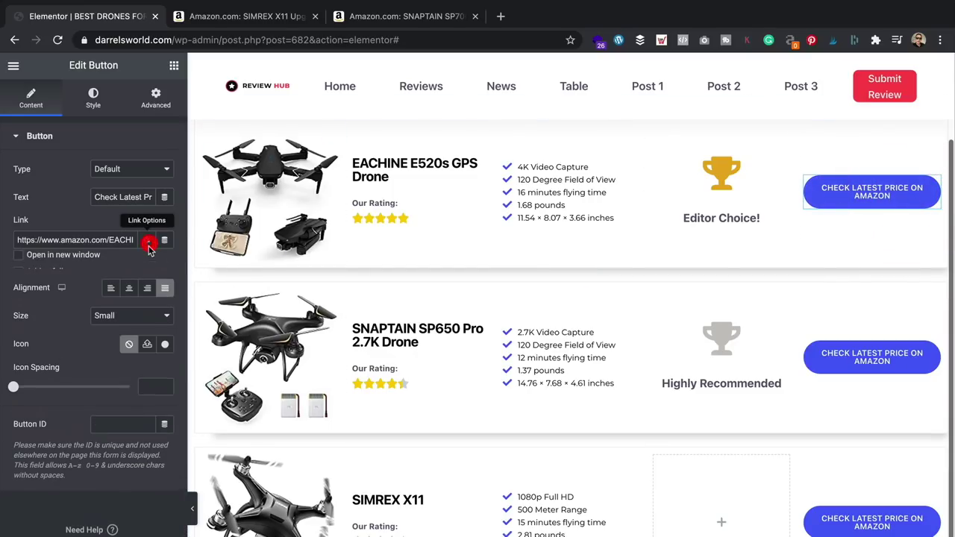
left_click(59, 261)
left_click(45, 277)
Open the link options for the SIMREX X11 and SNAPTAIN SP700 price buttons
left_click(858, 515)
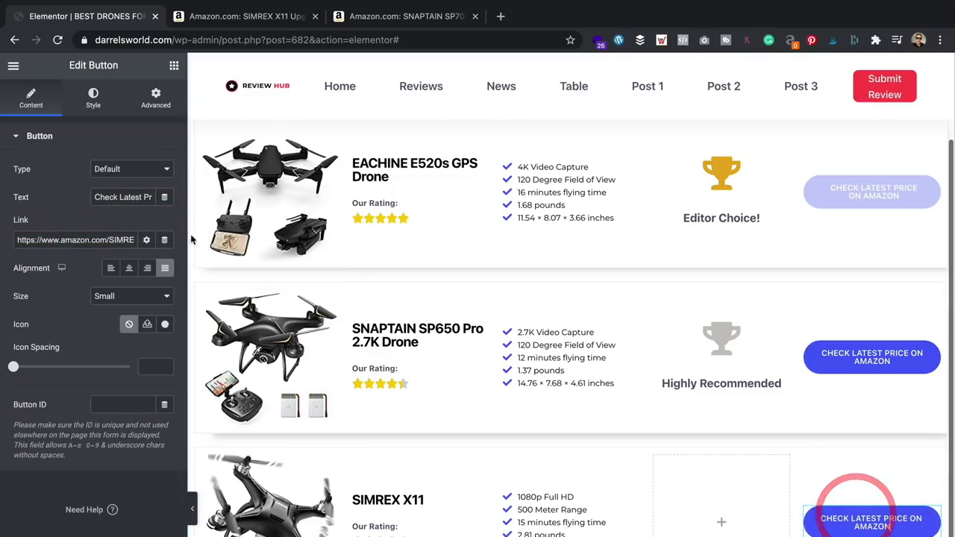
key("ctrl+alt+Left")
left_click(81, 133)
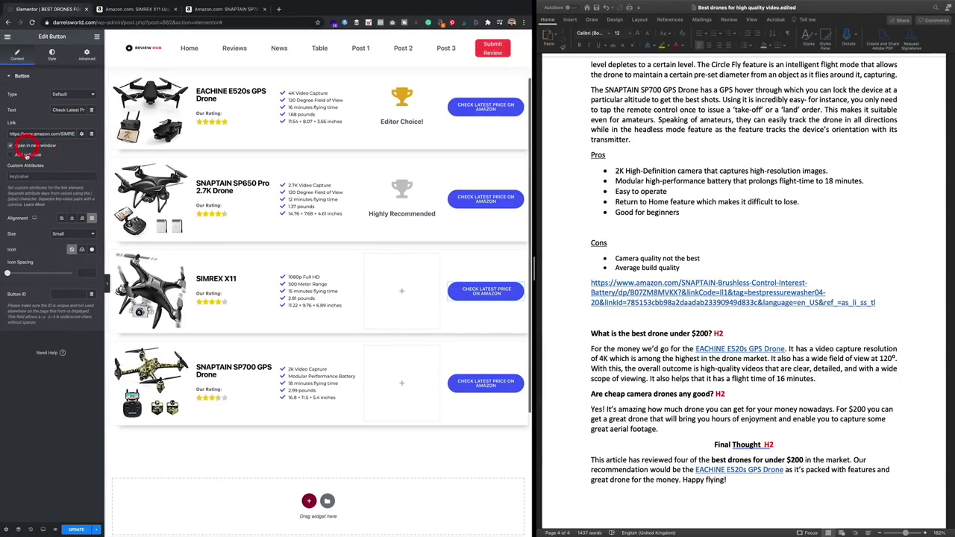
left_click(485, 382)
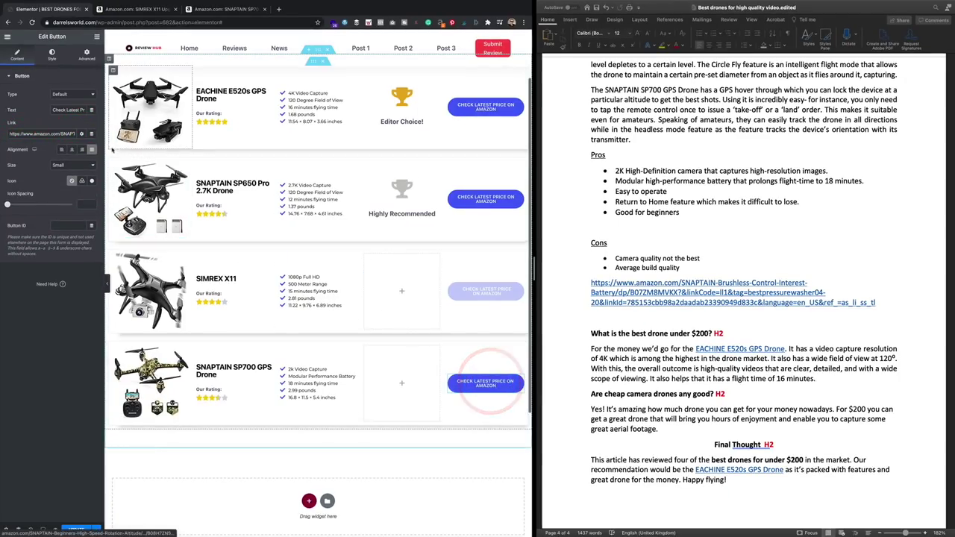
left_click(81, 134)
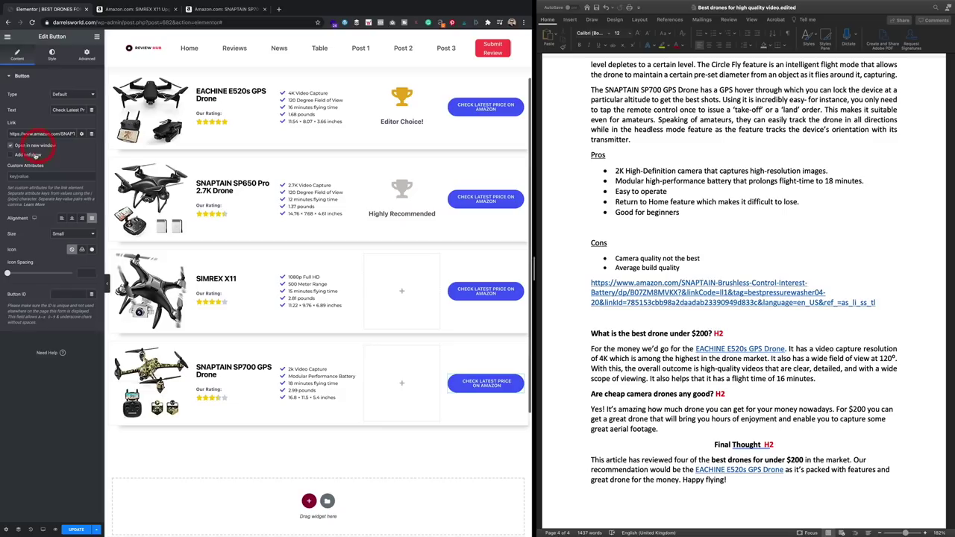
scroll(717, 208, "up", 5)
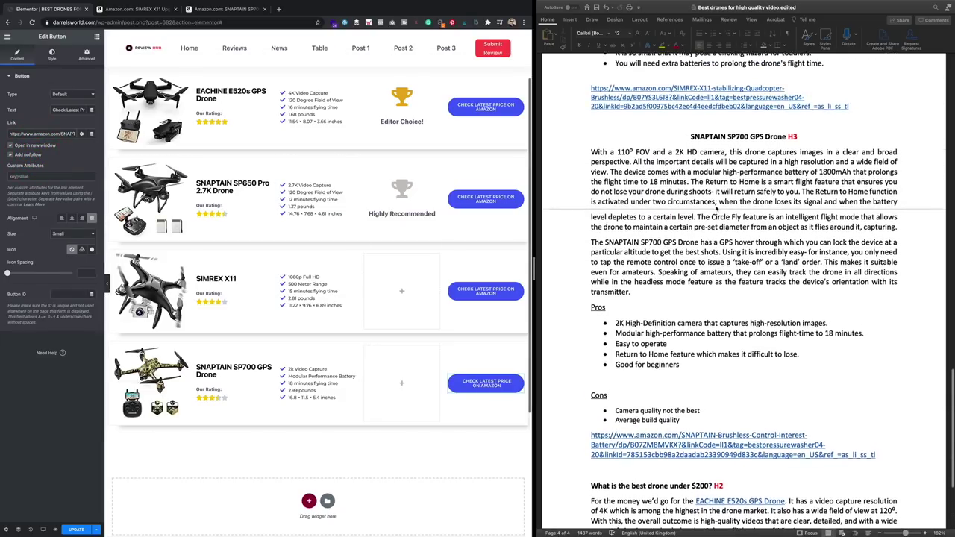
scroll(716, 208, "down", 3)
scroll(752, 307, "up", 12)
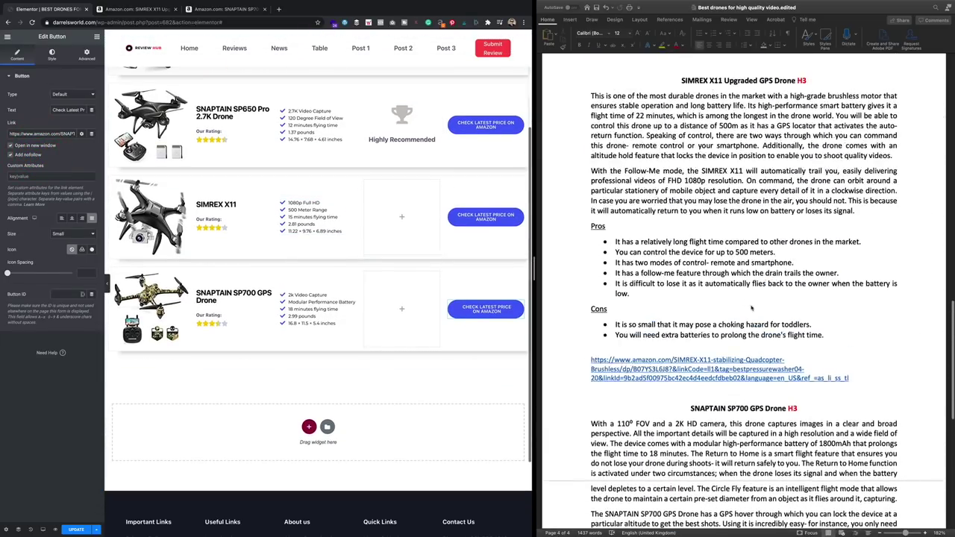
scroll(751, 307, "up", 20)
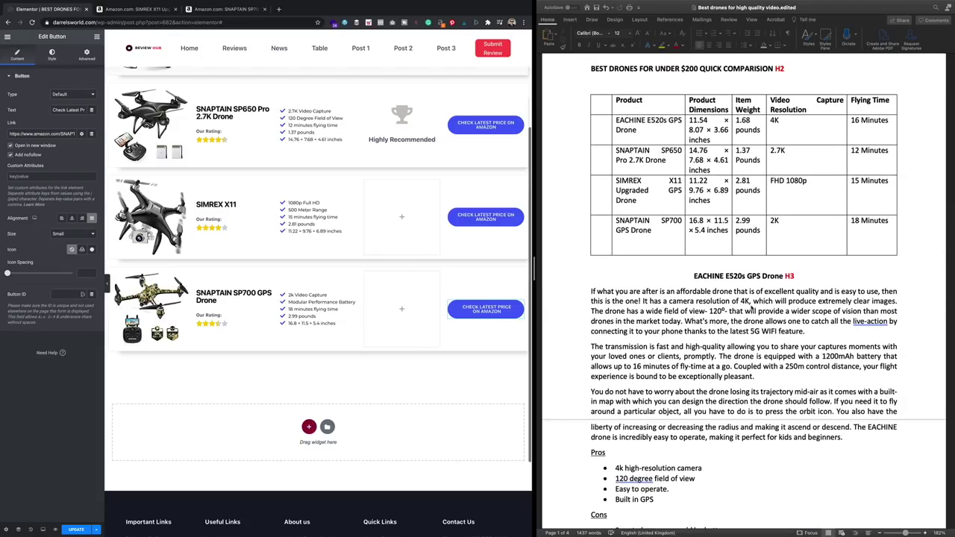
scroll(388, 291, "up", 3)
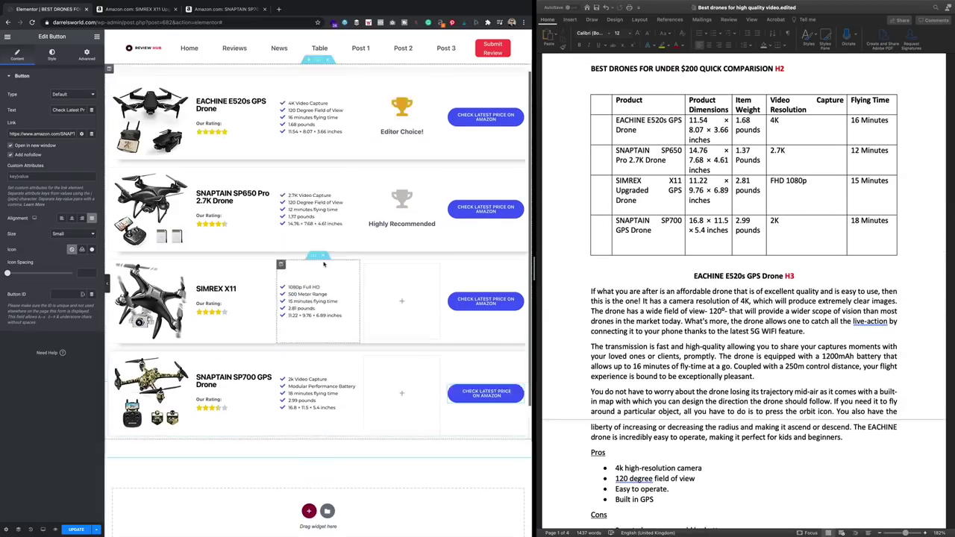
scroll(336, 269, "down", 3)
scroll(323, 264, "up", 2)
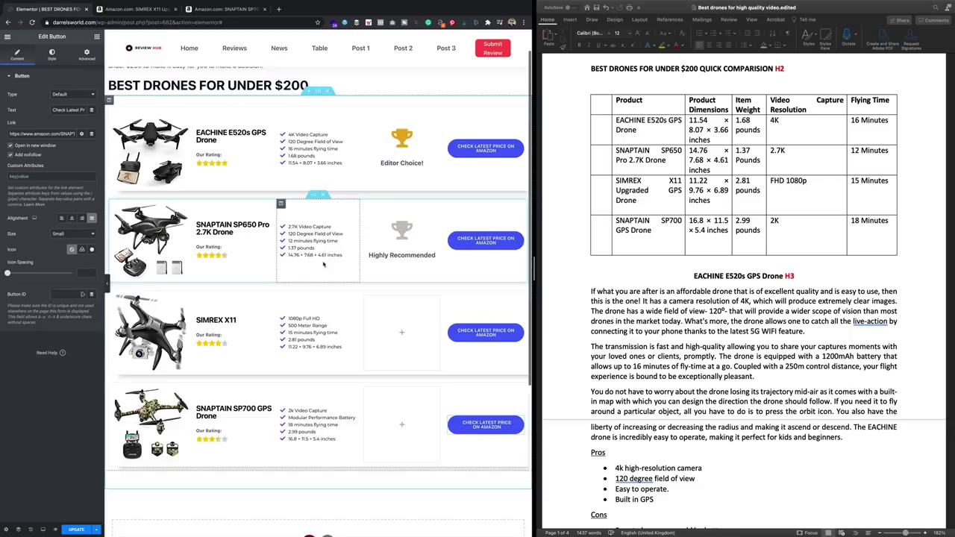
scroll(323, 263, "up", 1)
scroll(314, 335, "down", 4)
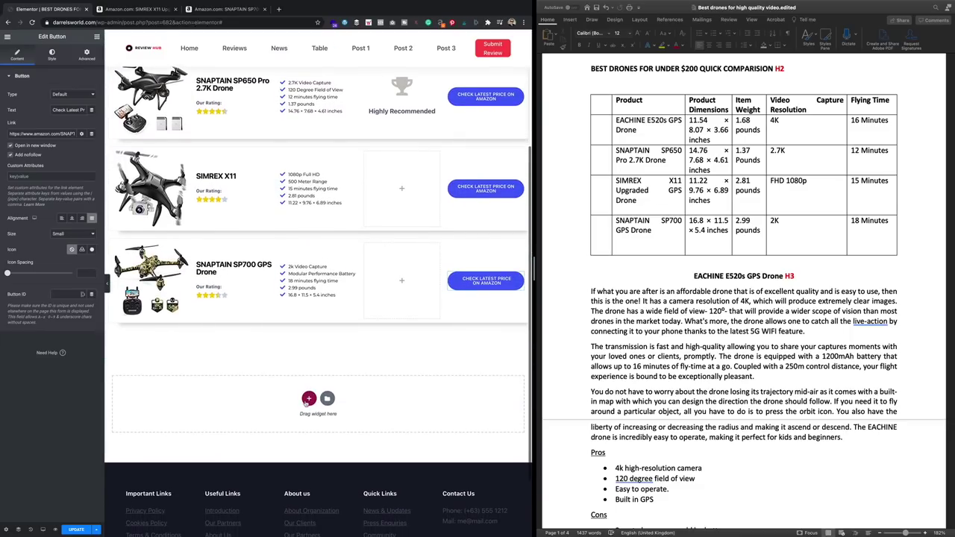
left_click(307, 401)
left_click(217, 416)
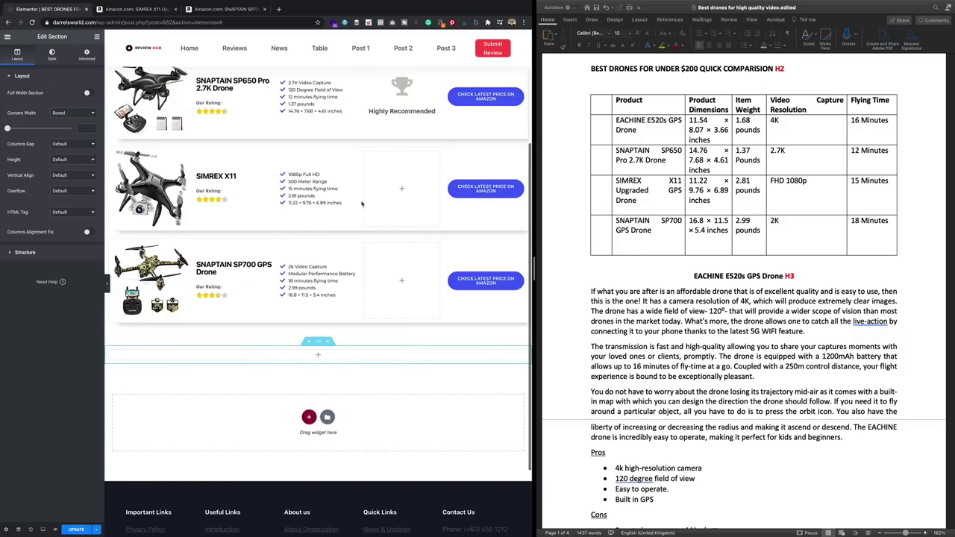
scroll(249, 294, "down", 1)
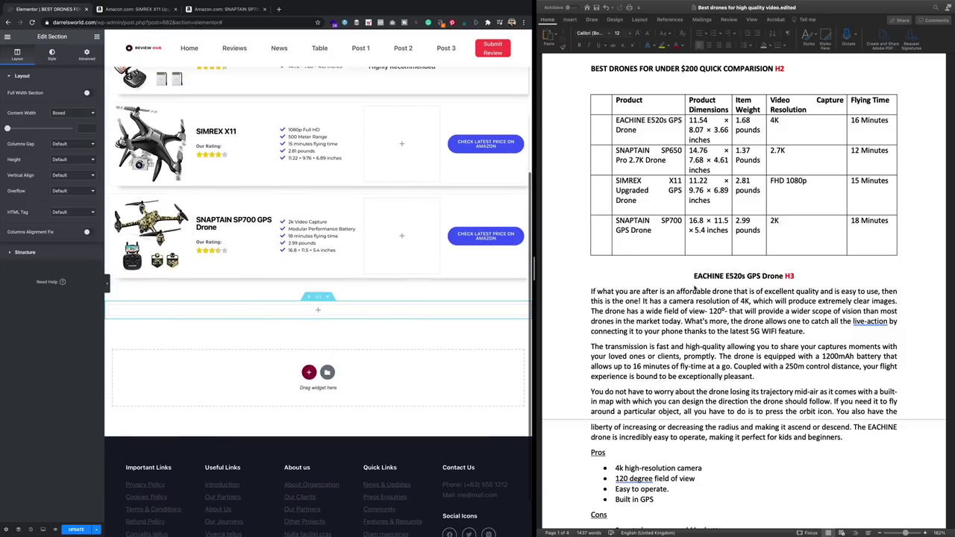
left_click(781, 277)
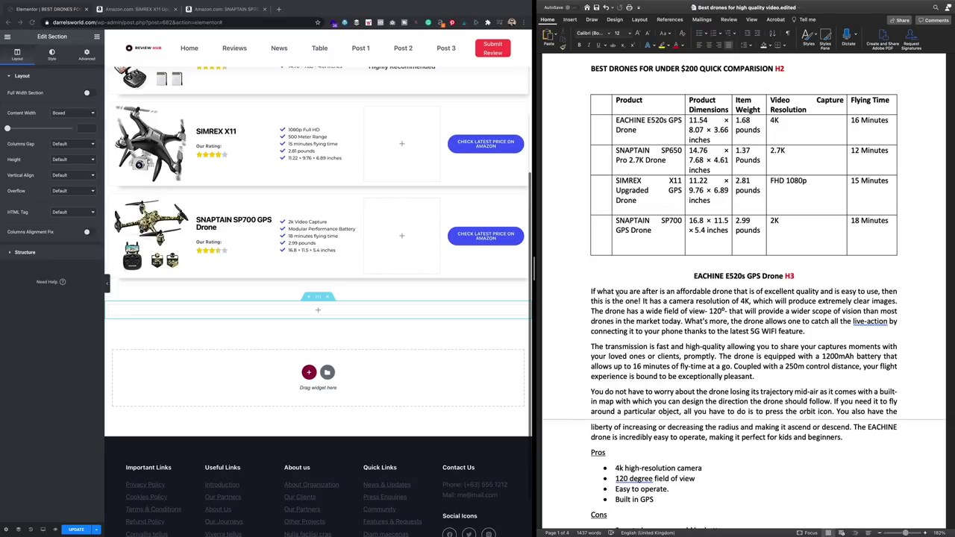
scroll(624, 178, "up", 5)
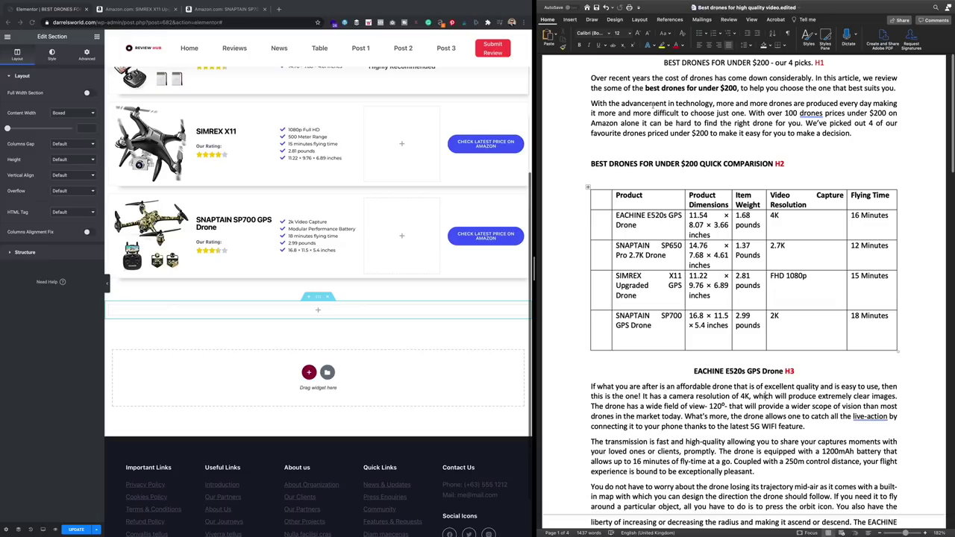
left_click_drag(664, 63, 757, 63)
left_click(767, 64)
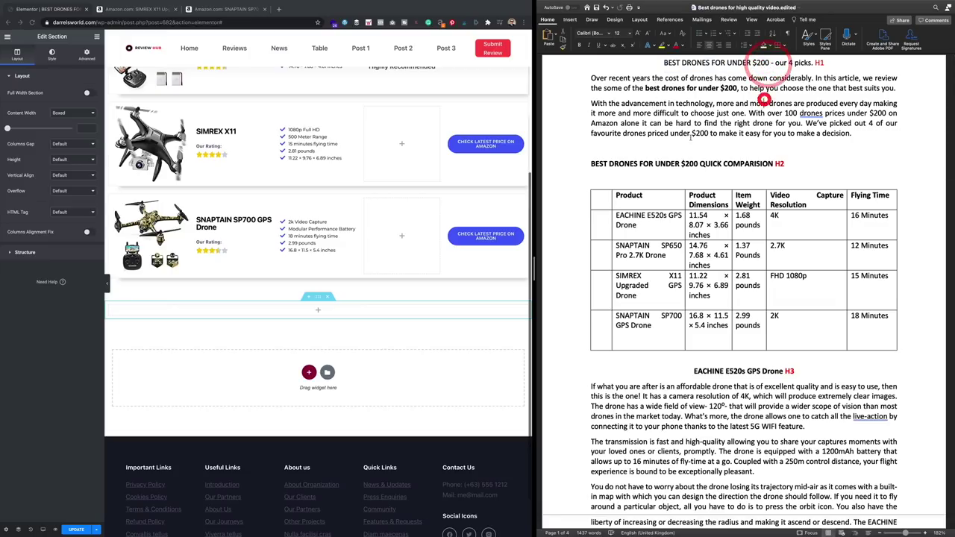
left_click_drag(591, 164, 699, 166)
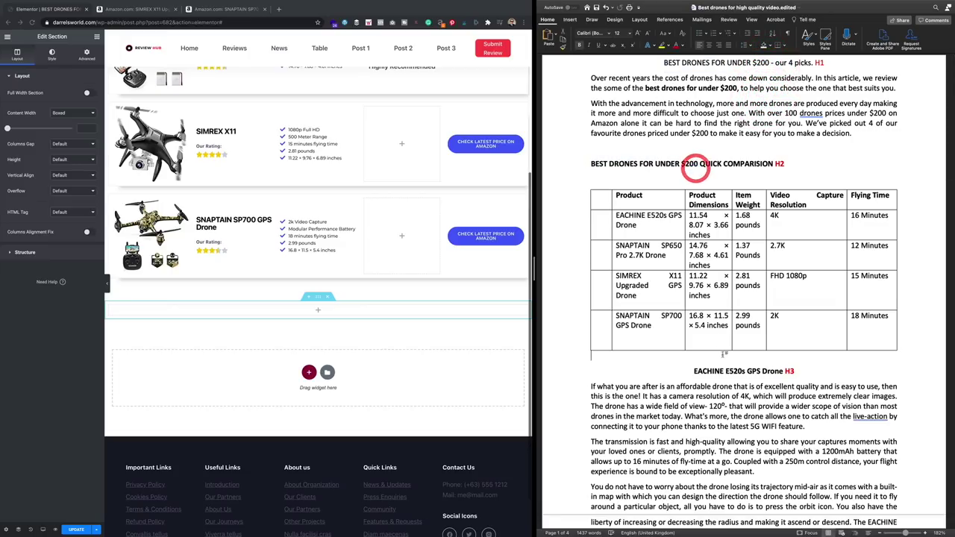
scroll(731, 351, "down", 1)
left_click(739, 343)
scroll(756, 356, "down", 1)
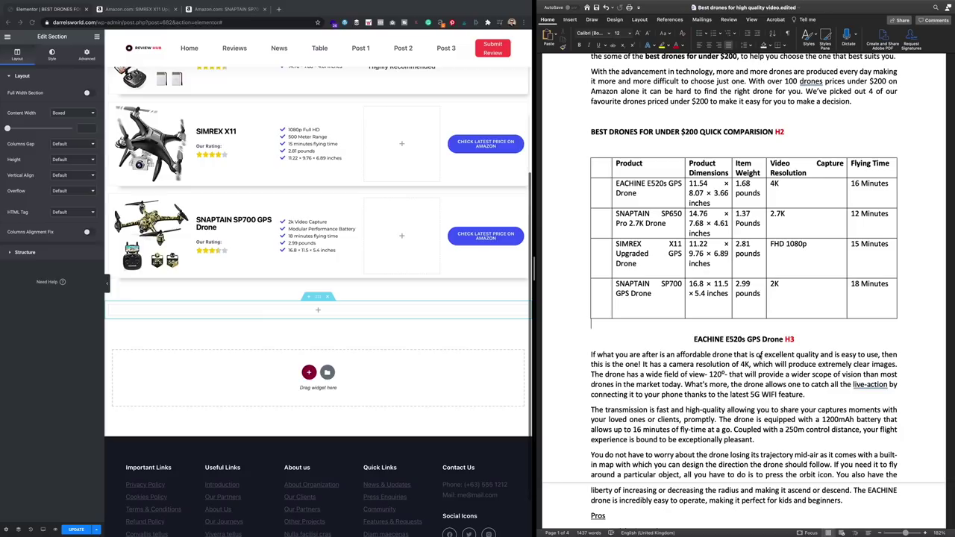
scroll(738, 313, "down", 3)
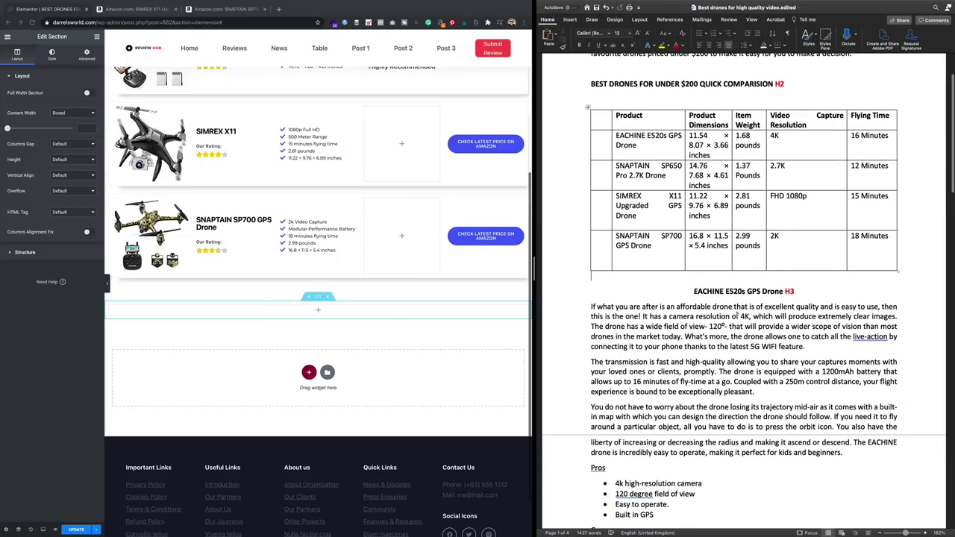
Add an 'EACHINE E520s GPS Drone' heading below the product rows, then a Text Editor block beneath it
left_click(97, 35)
left_click_drag(77, 108, 279, 312)
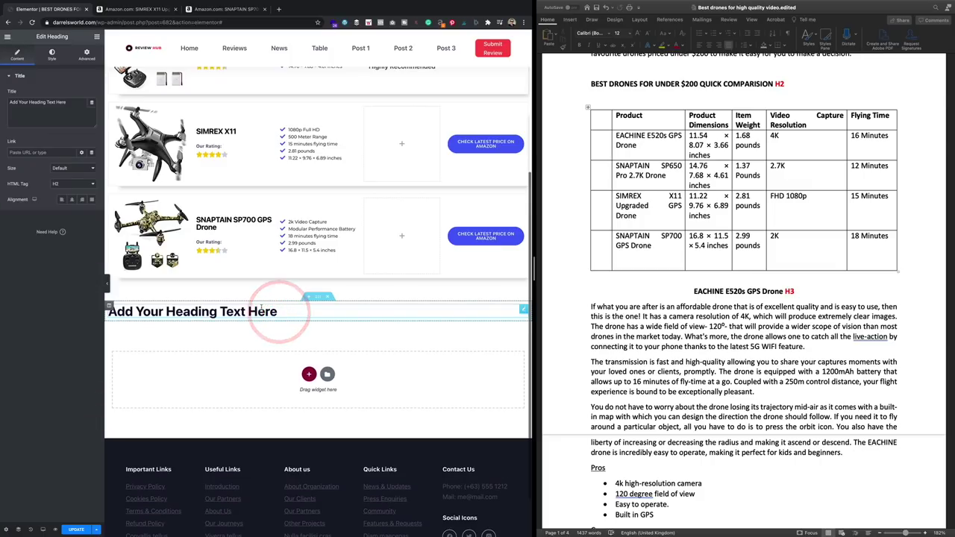
left_click_drag(758, 293, 694, 292)
key("super+c")
left_click(54, 102)
key("super+v")
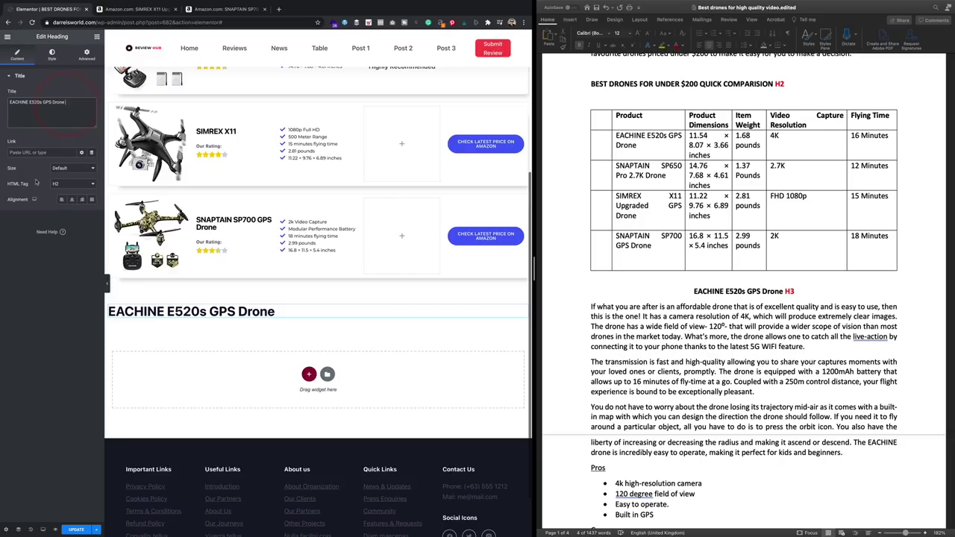
left_click(78, 185)
left_click(71, 191)
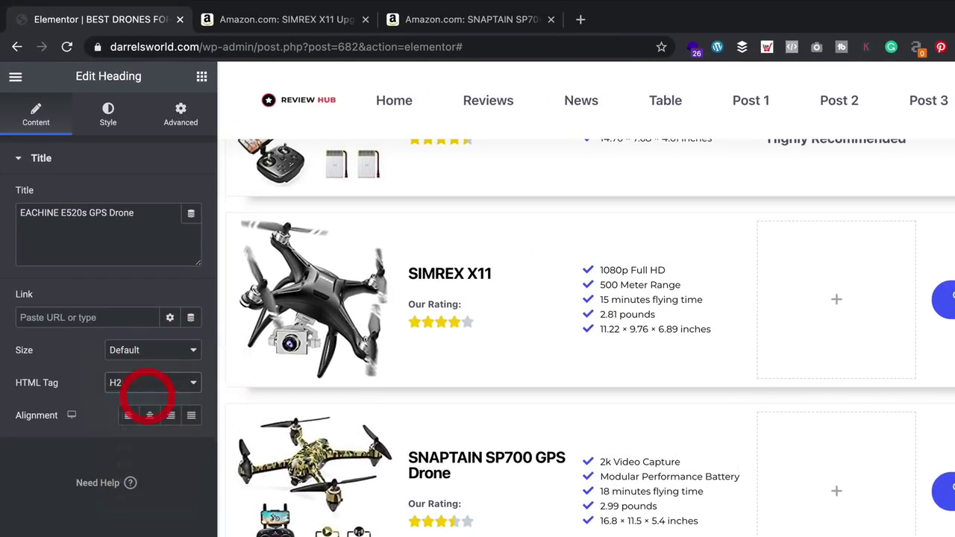
left_click(168, 348)
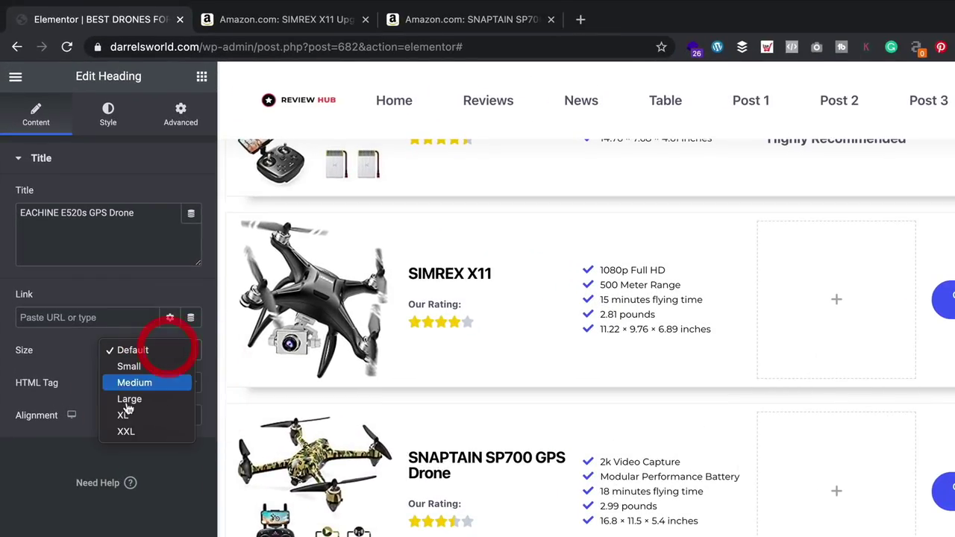
key("Escape")
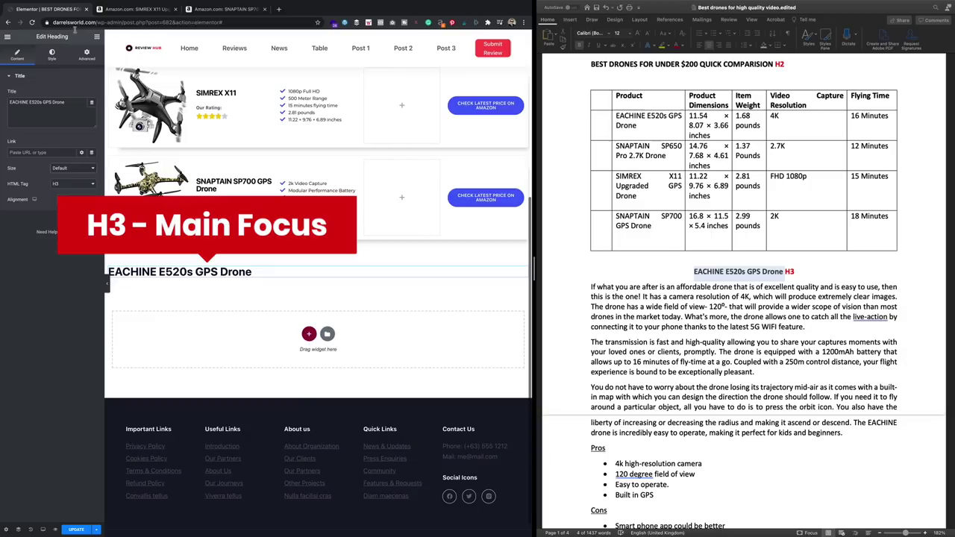
left_click(97, 36)
left_click_drag(77, 142, 200, 284)
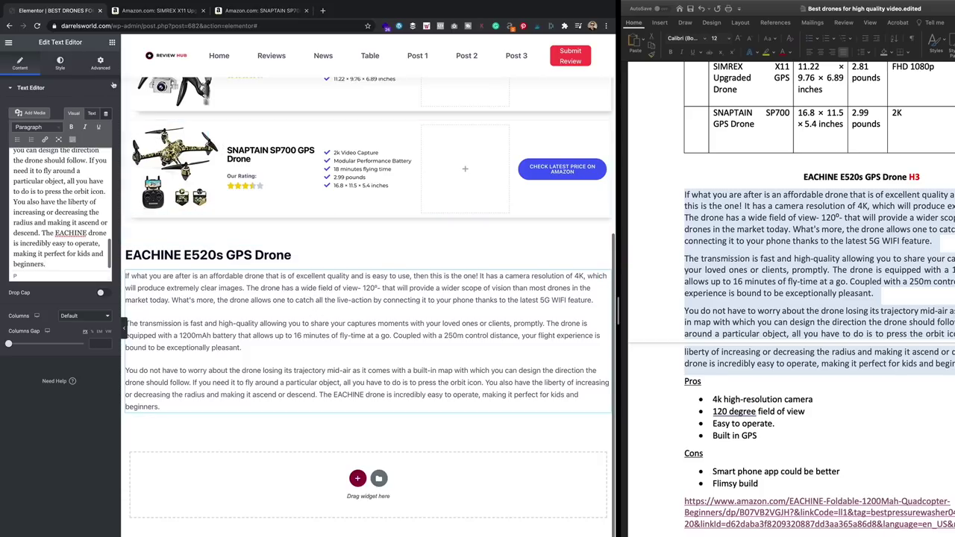
Drop a two-column Inner Section below the EACHINE review paragraphs
left_click(112, 42)
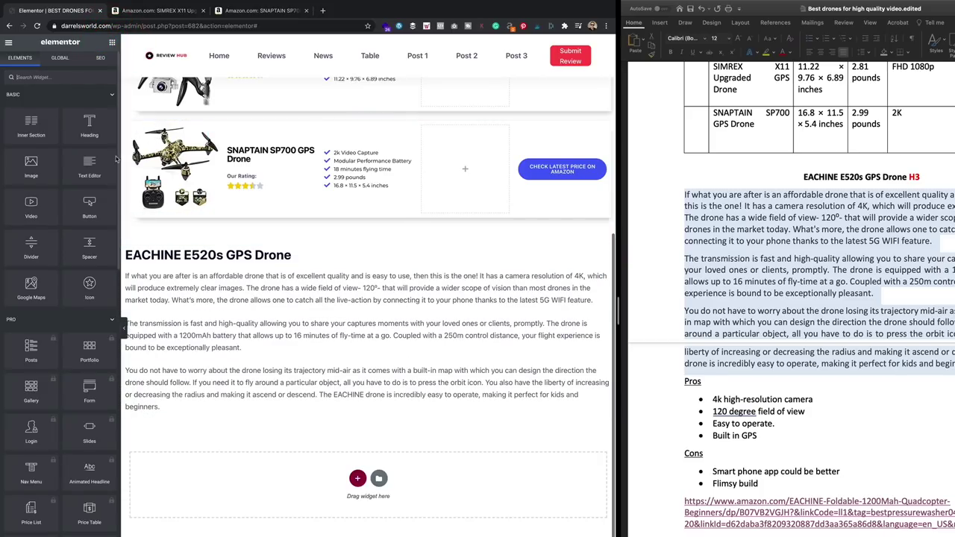
left_click_drag(37, 123, 336, 416)
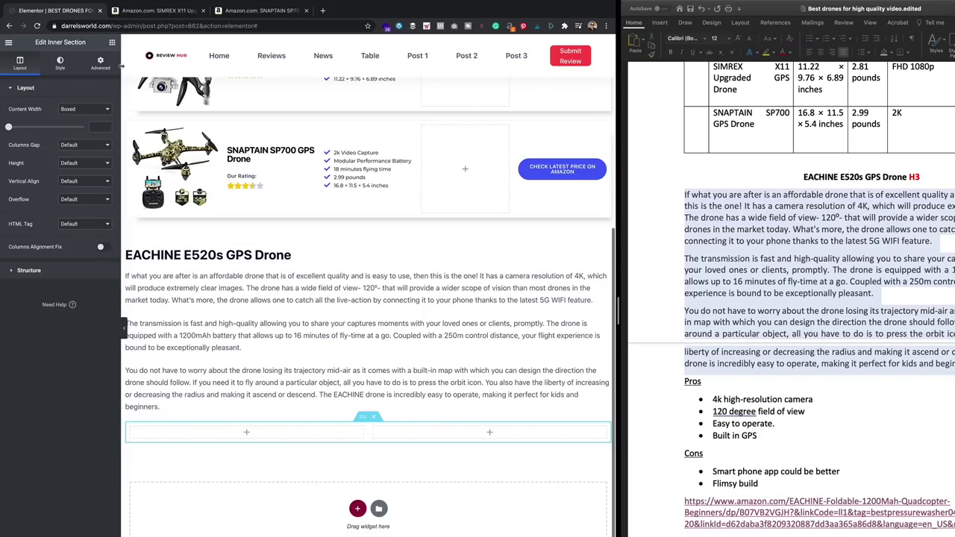
left_click(113, 42)
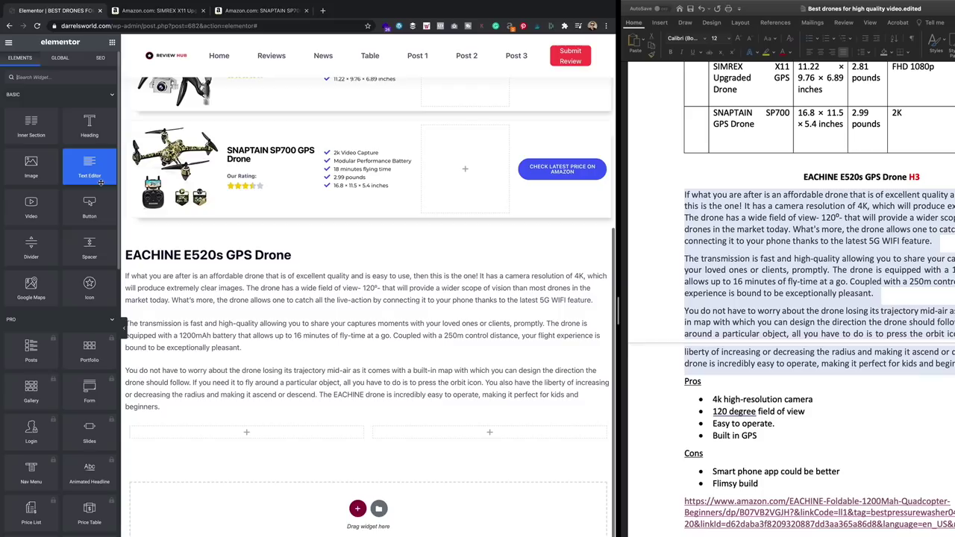
Add an Icon widget to the left column and swap its star for the thumbs-up icon
left_click_drag(89, 287, 241, 438)
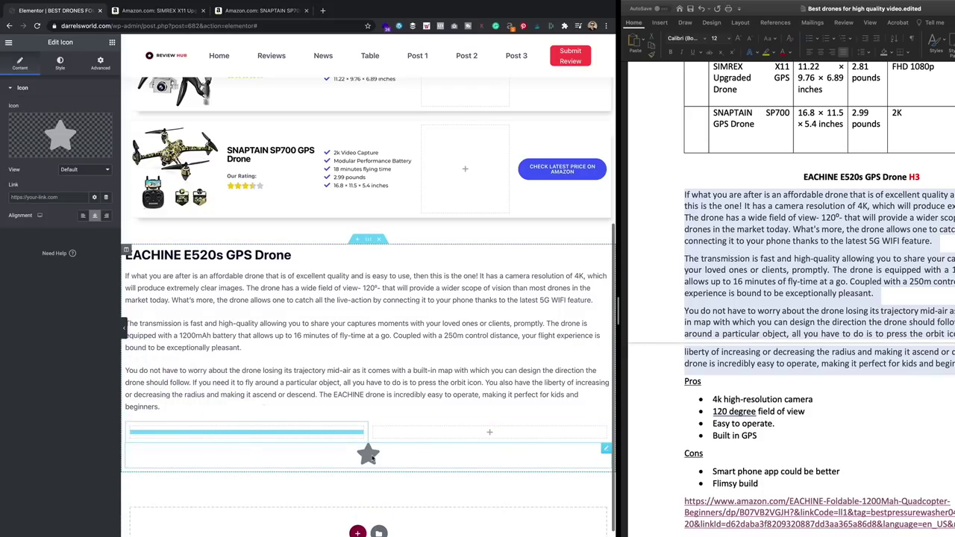
left_click_drag(607, 450, 257, 433)
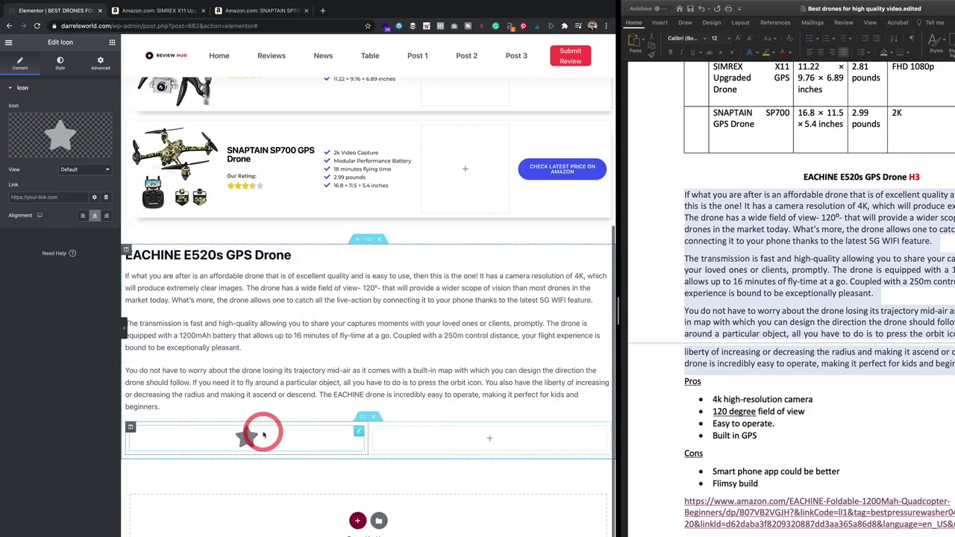
left_click(79, 132)
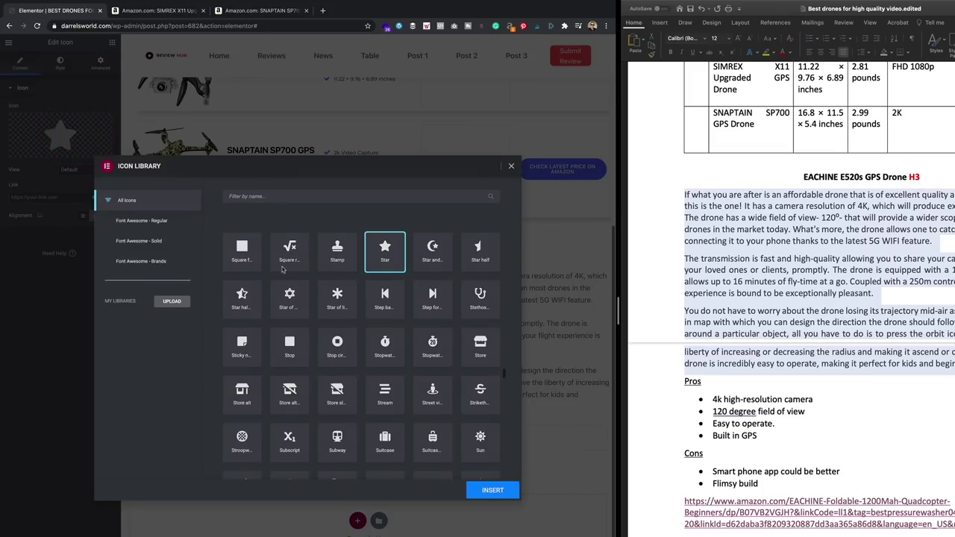
left_click(338, 196)
type("t")
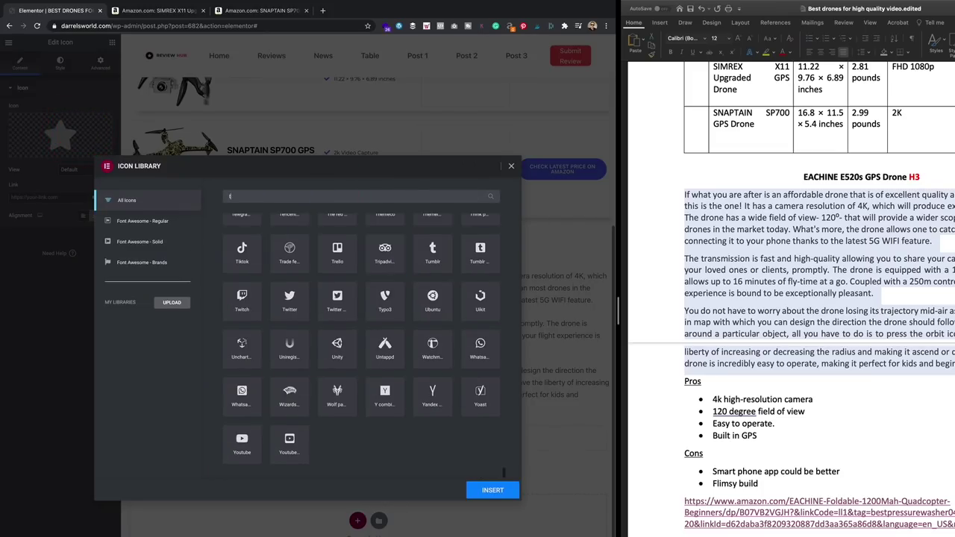
type("humbs")
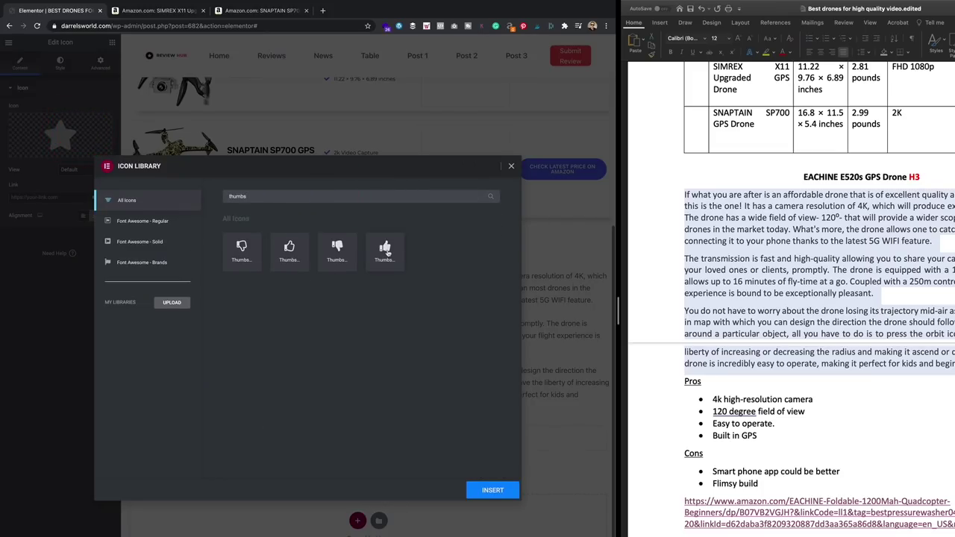
left_click(493, 491)
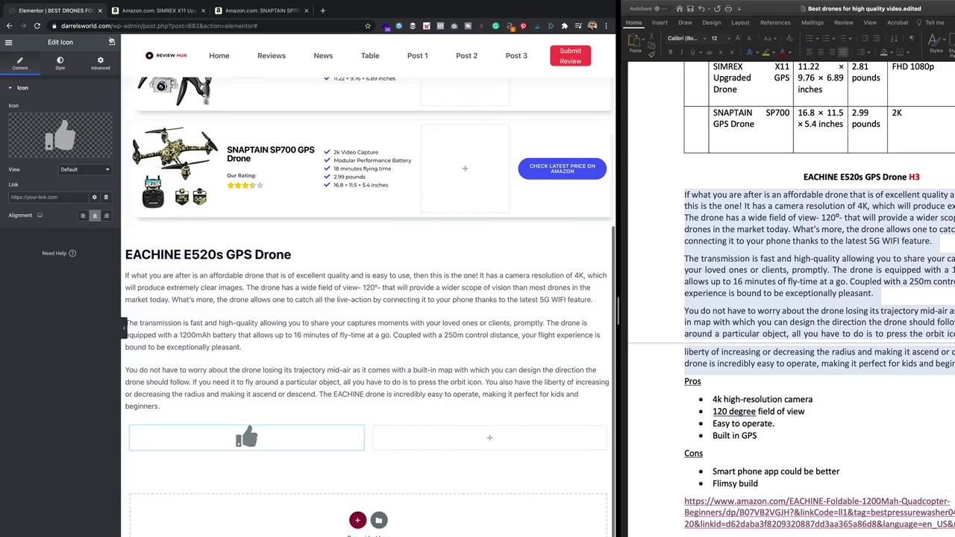
Add a 'What we like' heading beneath the icon and set it to H5
left_click(112, 42)
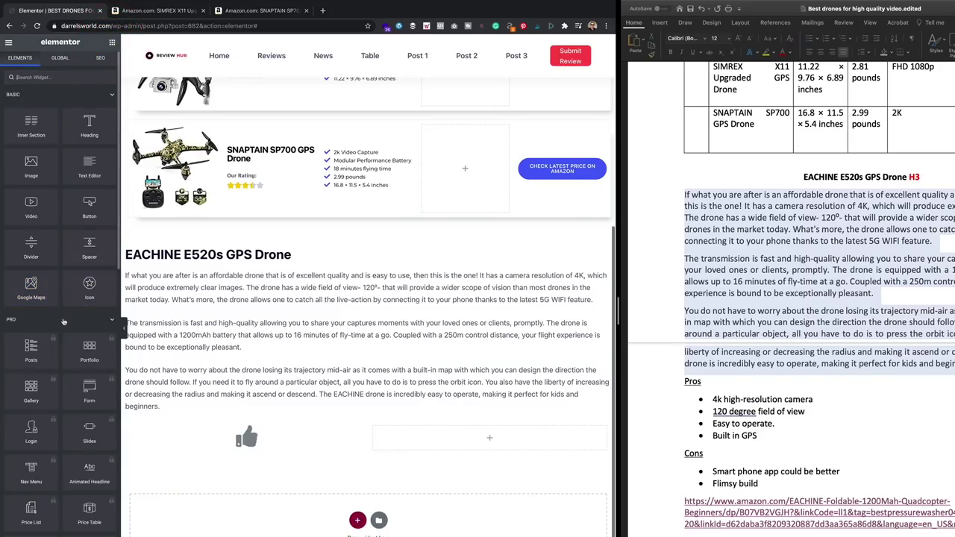
left_click_drag(96, 122, 244, 455)
left_click(67, 139)
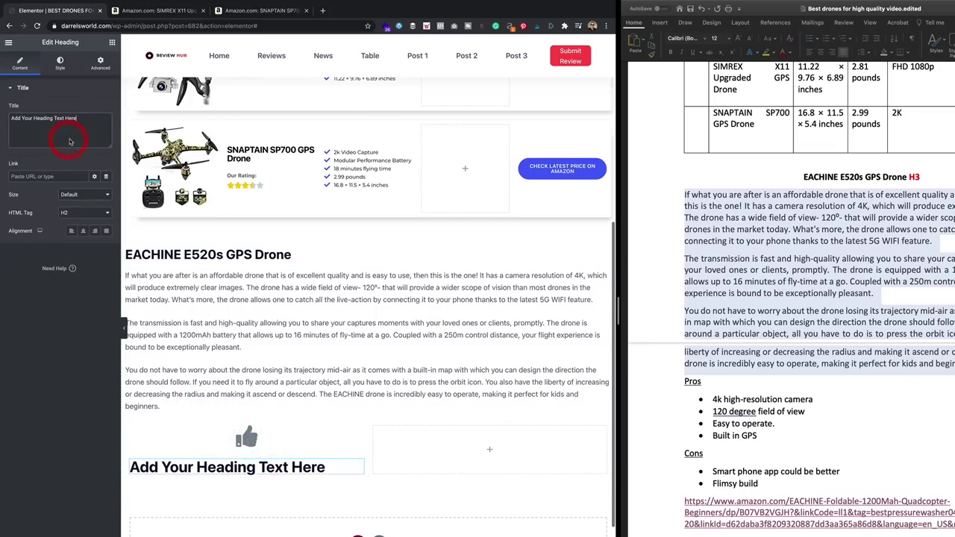
type("What we like")
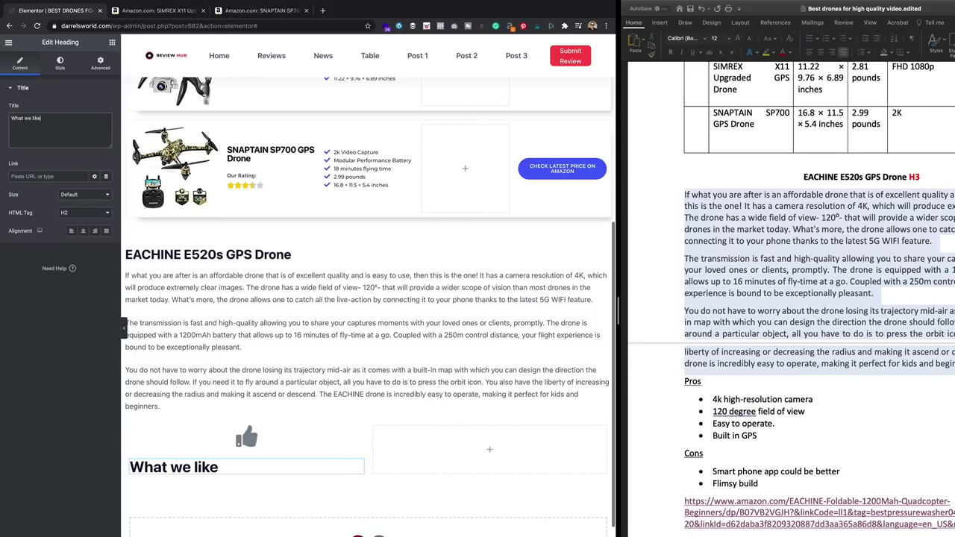
left_click(85, 214)
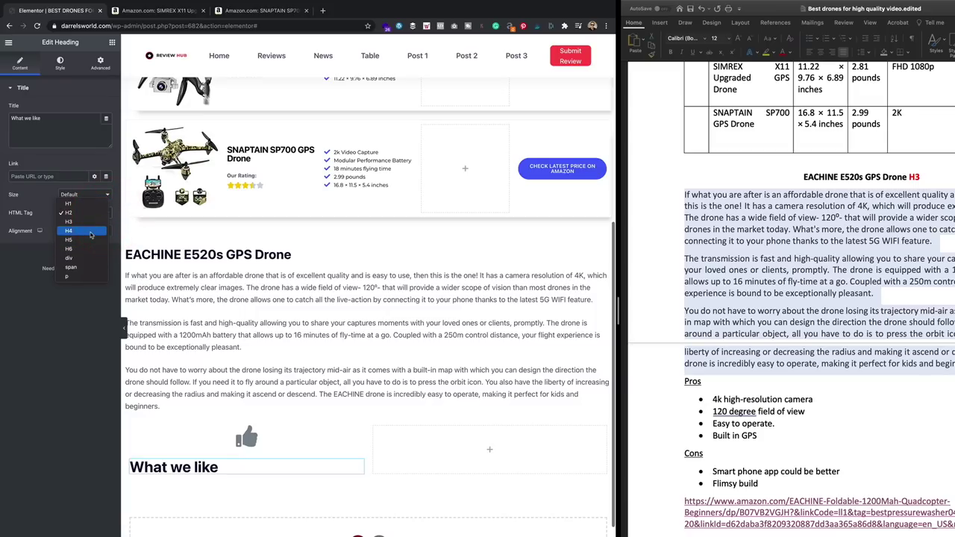
left_click(90, 234)
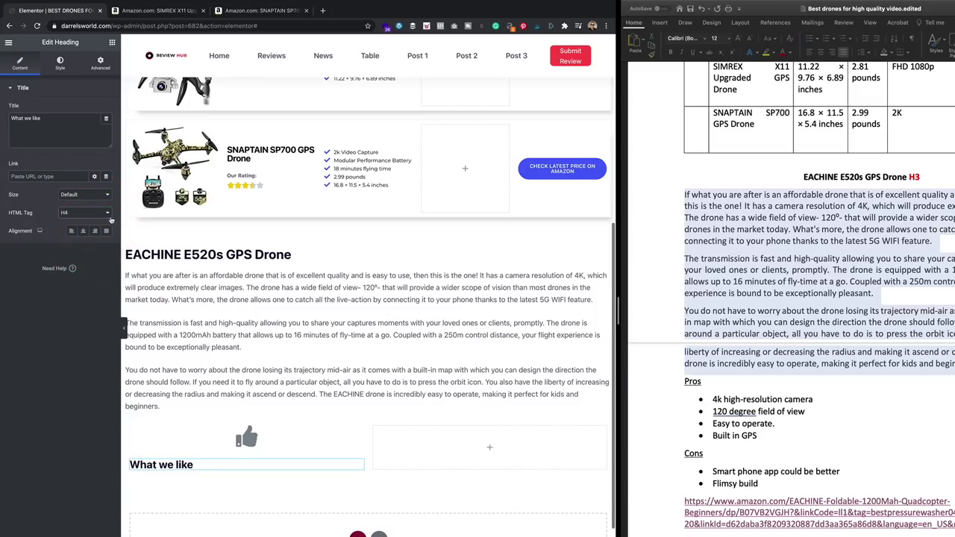
left_click(109, 218)
left_click(97, 224)
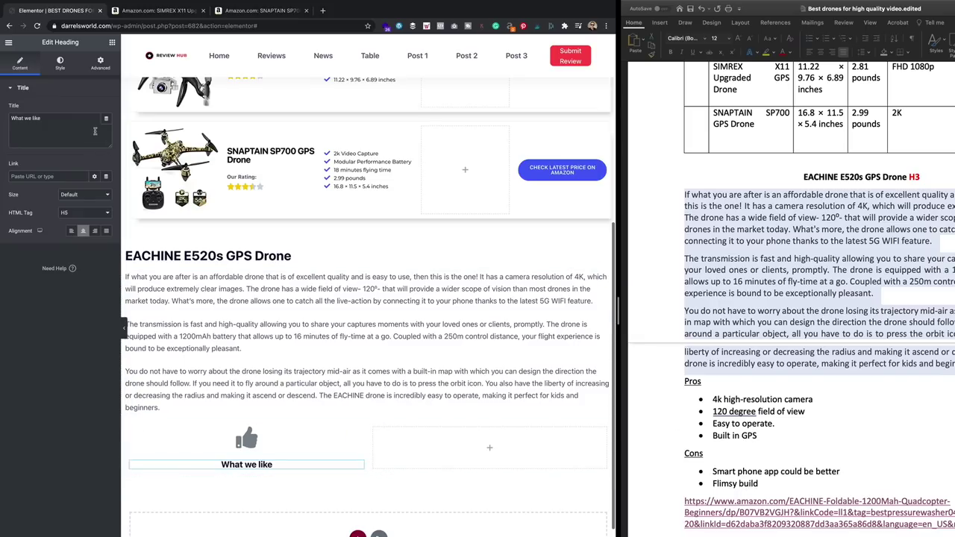
left_click(112, 42)
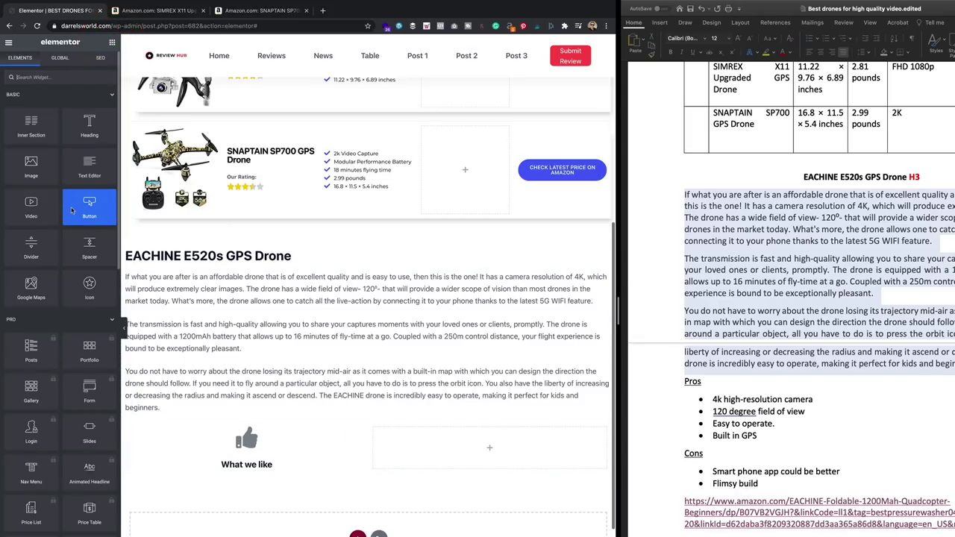
Add an Icon List under What we like with '4k high-resolution camera' as its only item
scroll(71, 211, "down", 10)
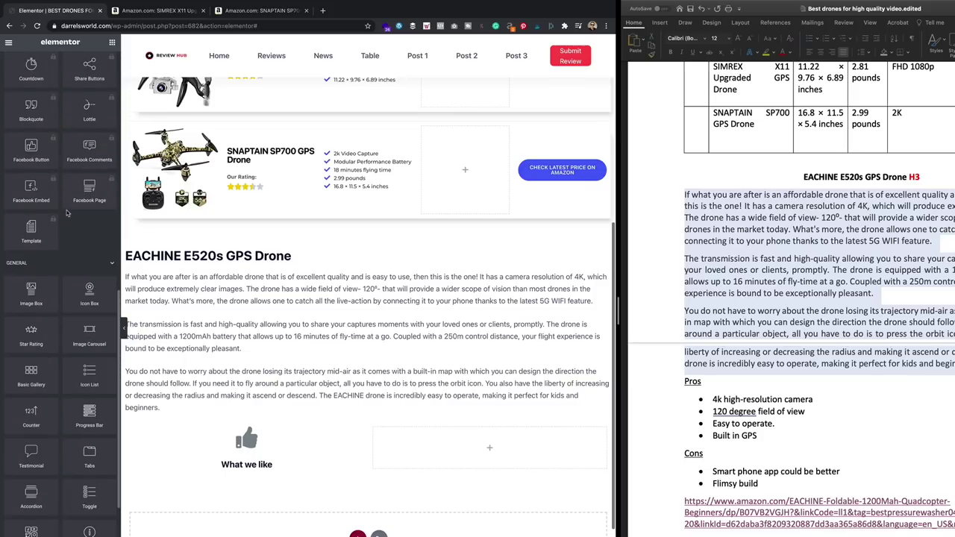
left_click_drag(90, 375, 255, 470)
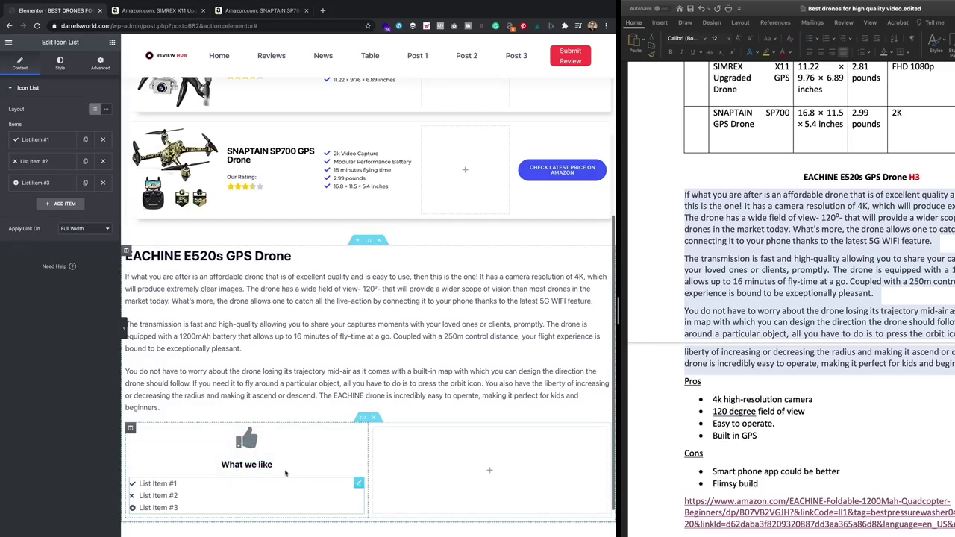
left_click_drag(791, 401, 708, 402)
key("ctrl+c")
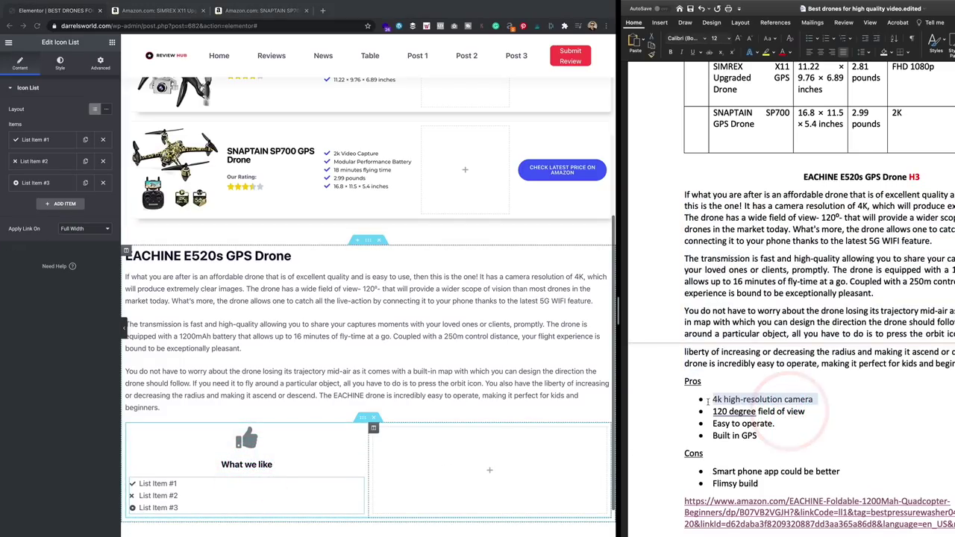
left_click(166, 483)
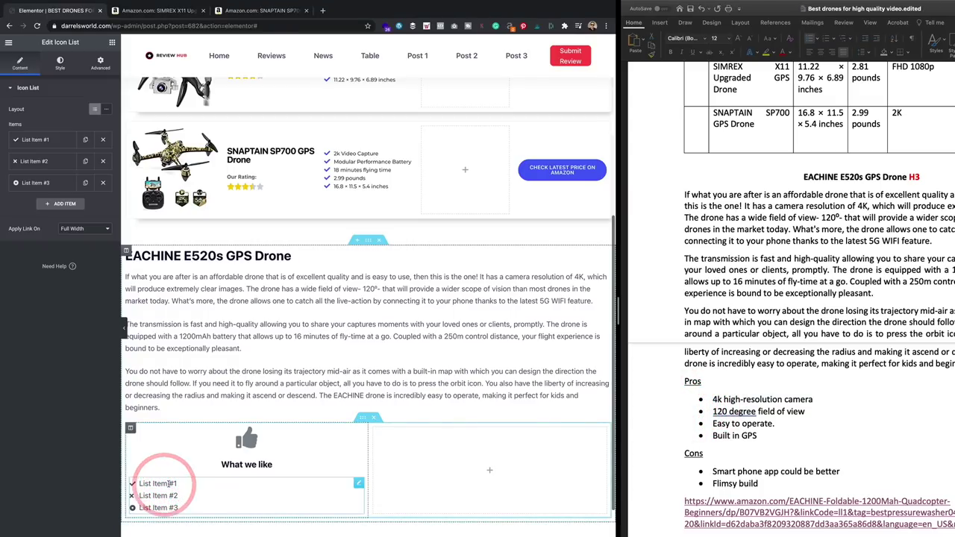
left_click(53, 141)
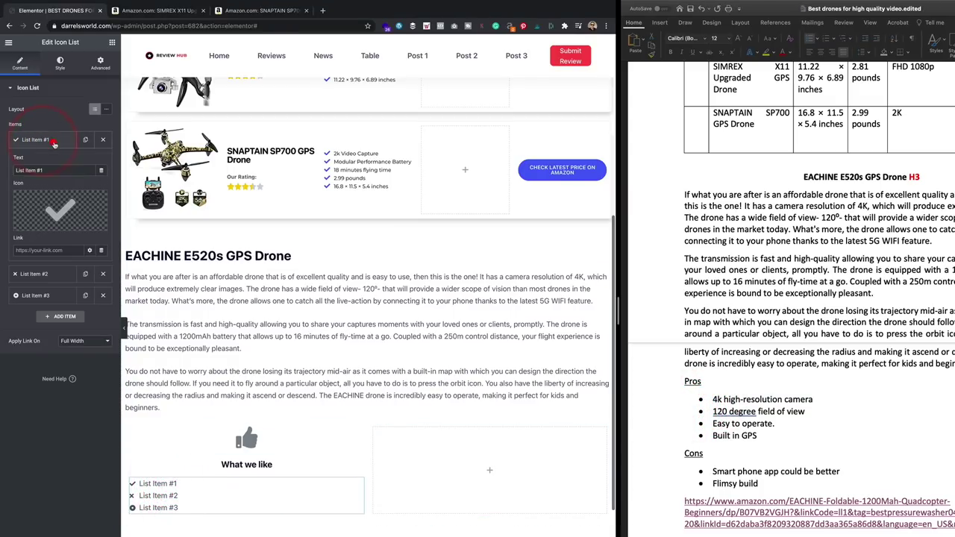
key("ctrl+v")
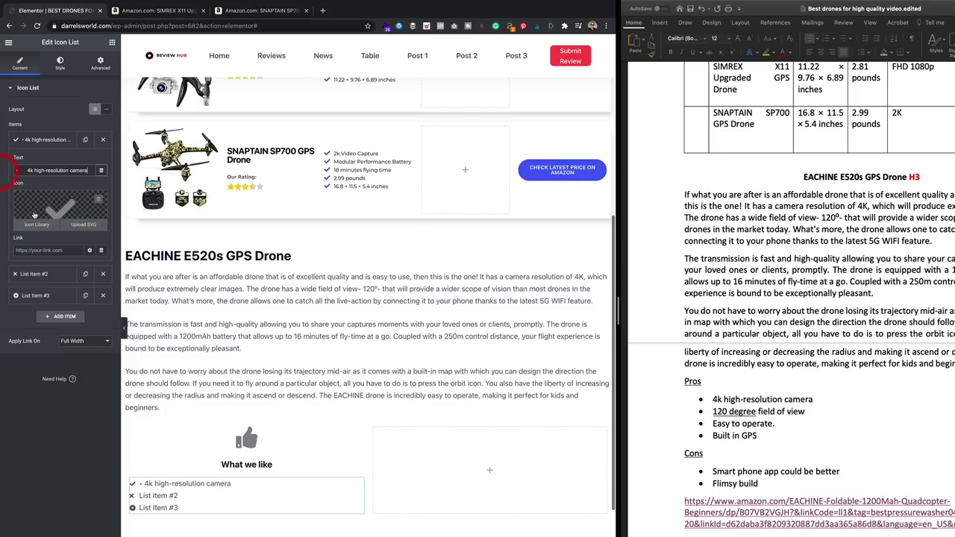
key("BackSpace")
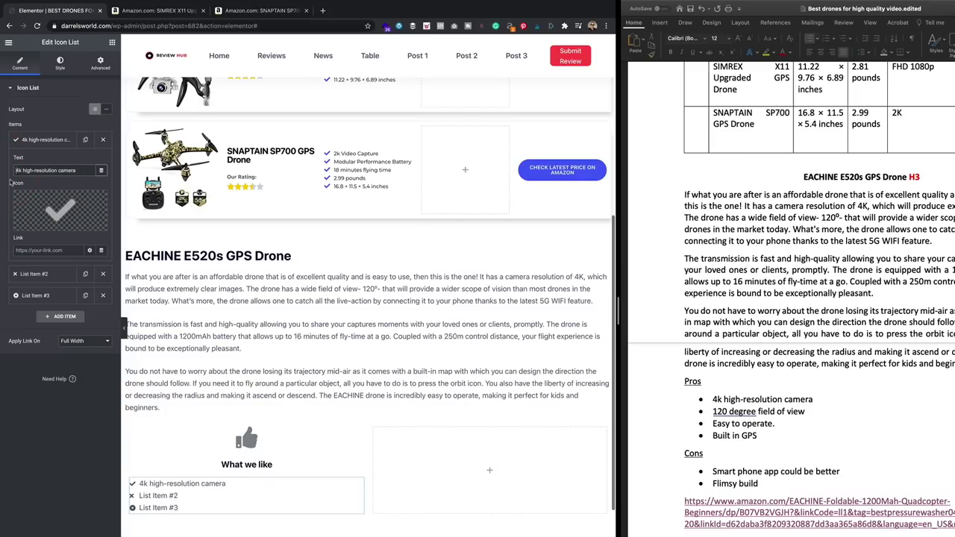
left_click(103, 275)
left_click(103, 275)
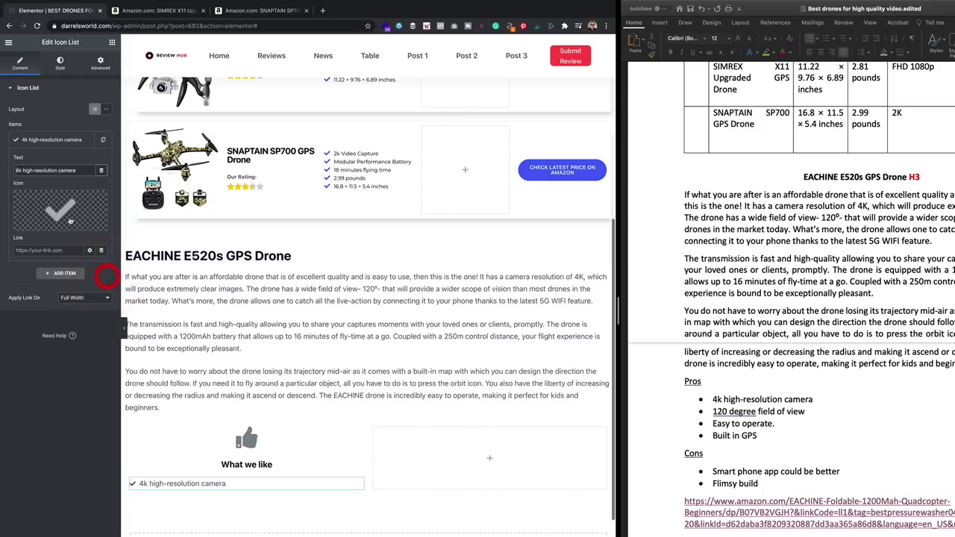
Duplicate the item and change its text to '120 degree field of view'
left_click(103, 140)
left_click(781, 413)
left_click(58, 265)
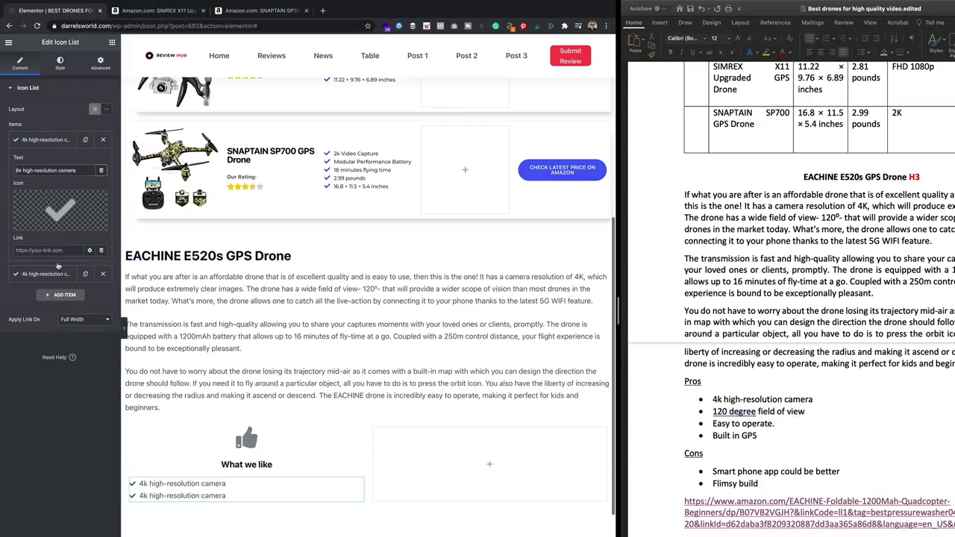
left_click(54, 274)
triple_click(71, 192)
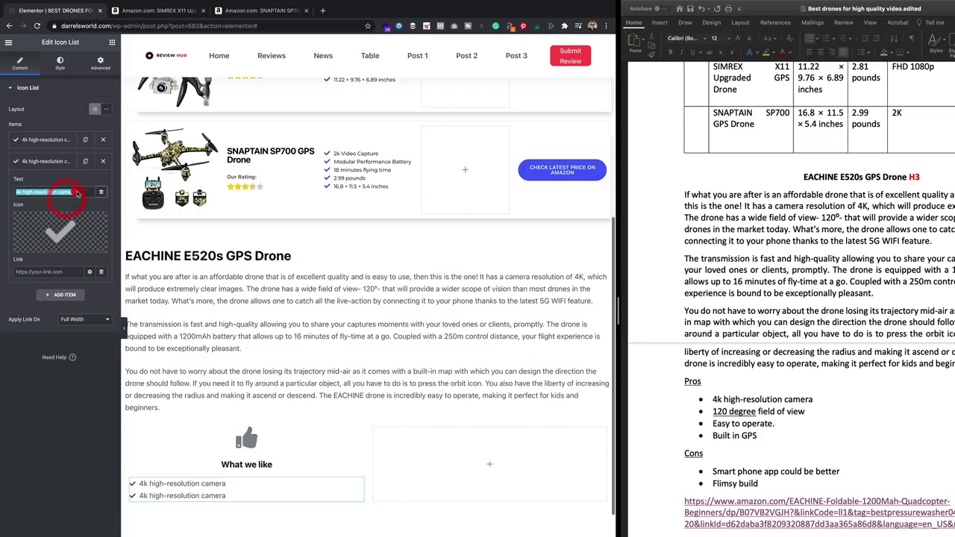
type("• 120 degree field of view")
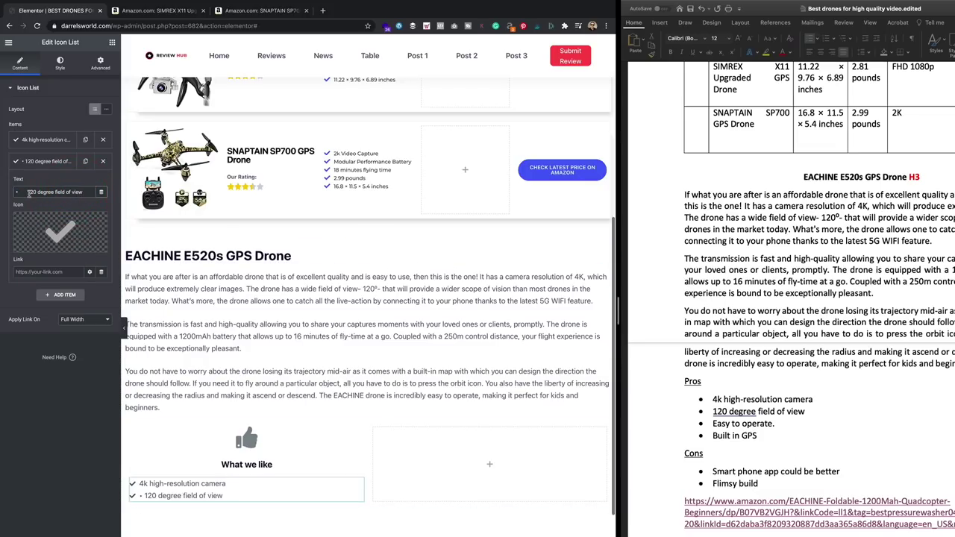
key("BackSpace")
Add 'Easy to operate' as the third item and a fourth item for 'Built in GPS'
triple_click(776, 424)
key("ctrl+c")
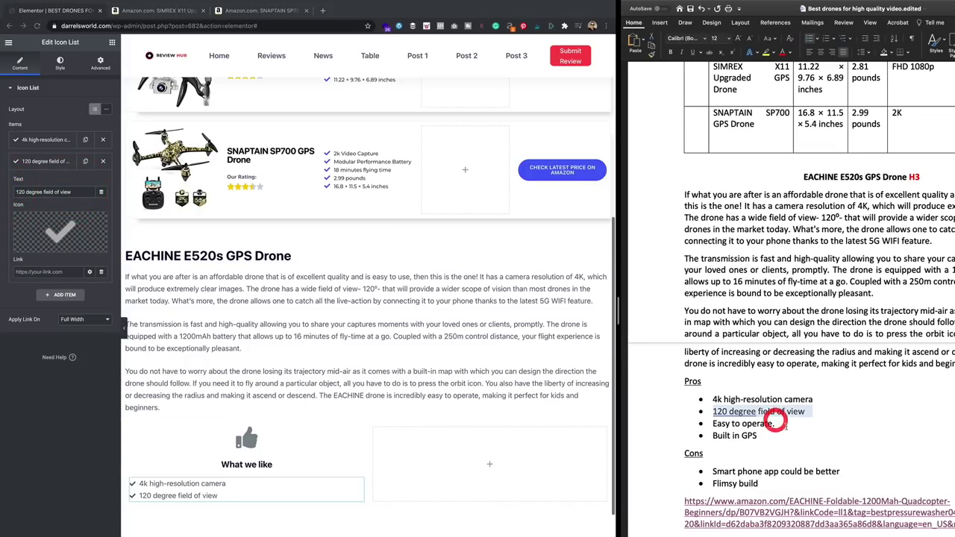
left_click(86, 162)
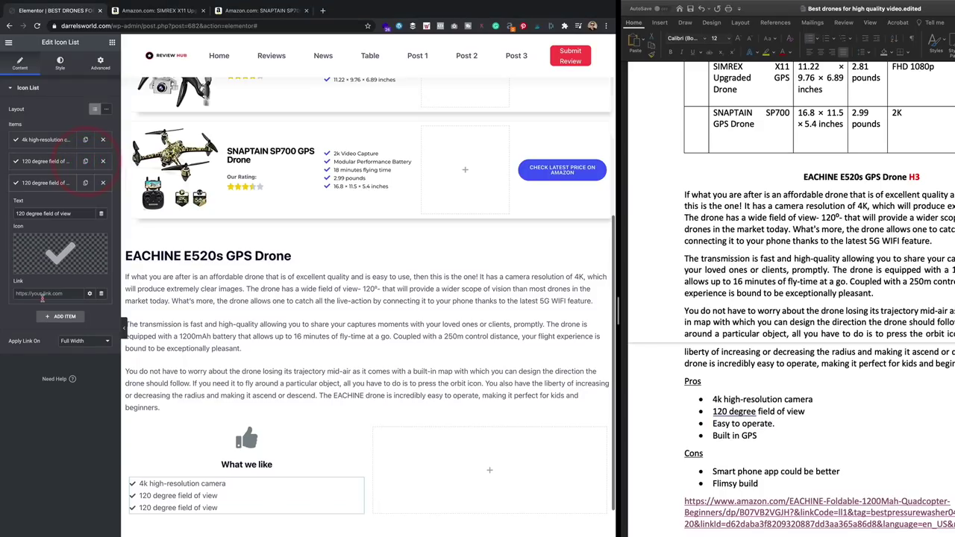
triple_click(18, 213)
key("ctrl+v")
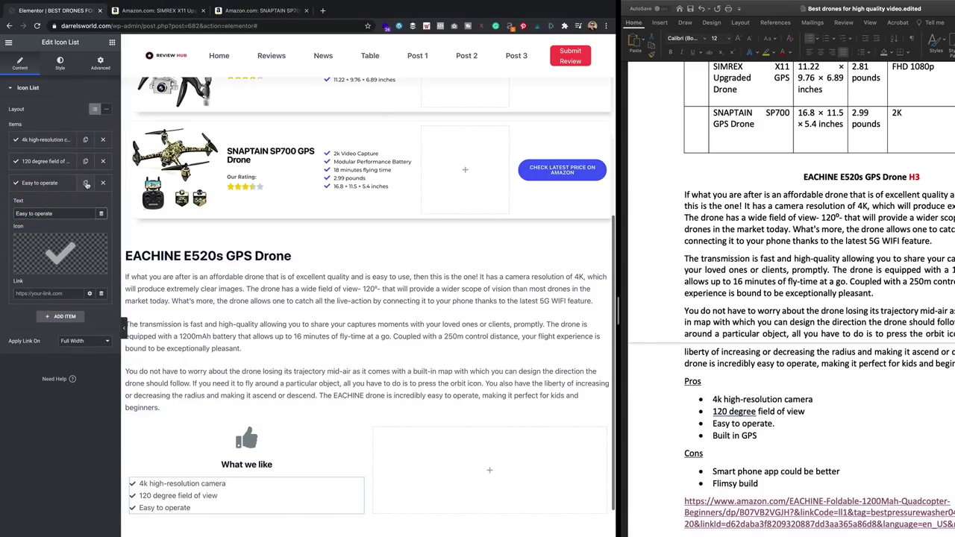
left_click(86, 183)
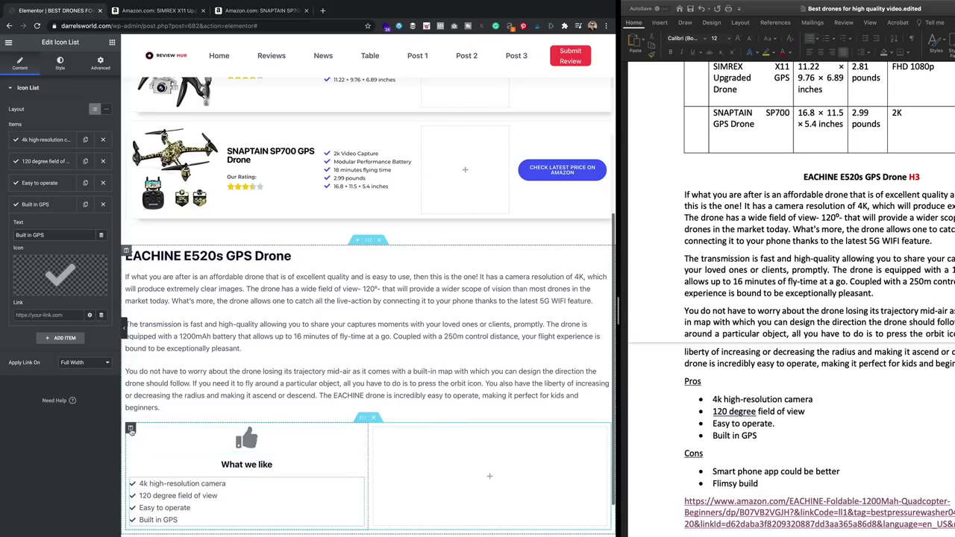
right_click(130, 431)
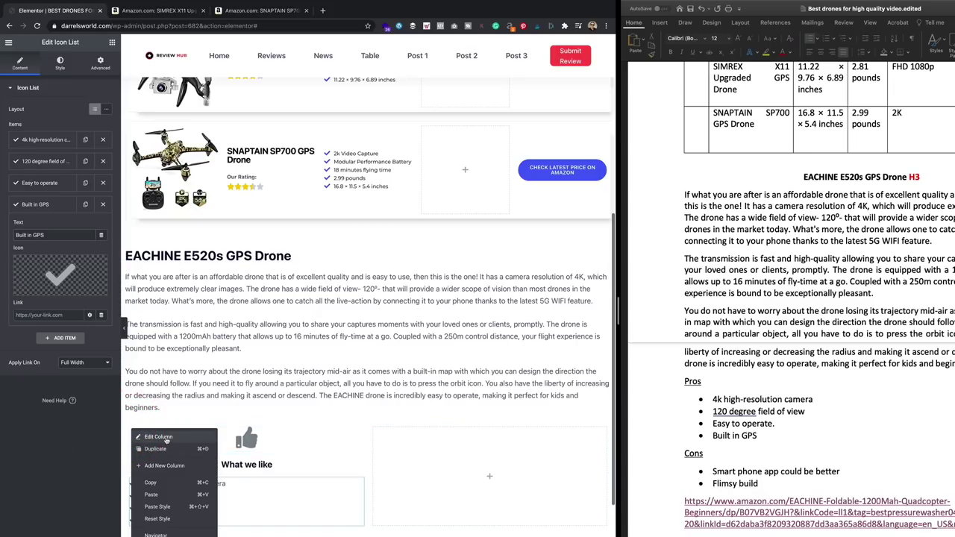
Give the What we like column a classic green #369E40 background
left_click(166, 438)
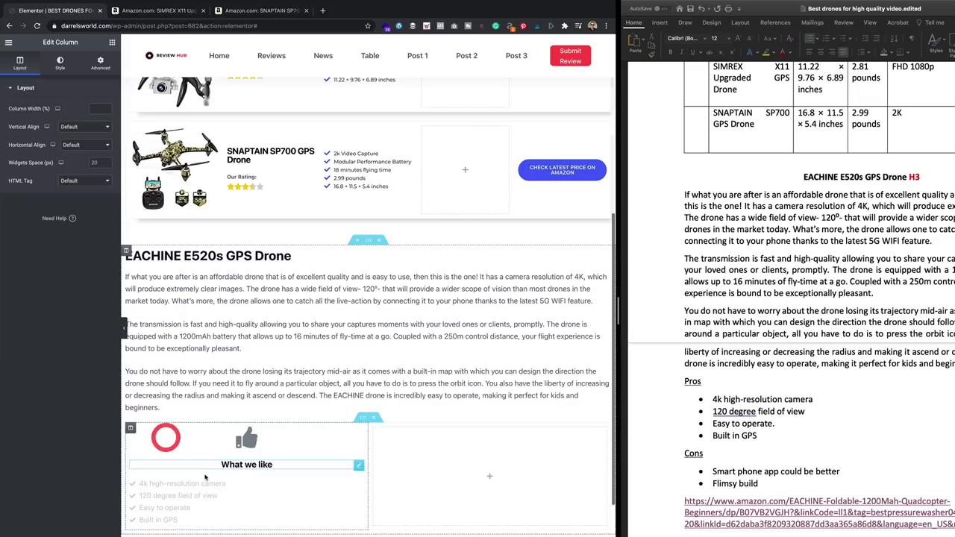
left_click(61, 62)
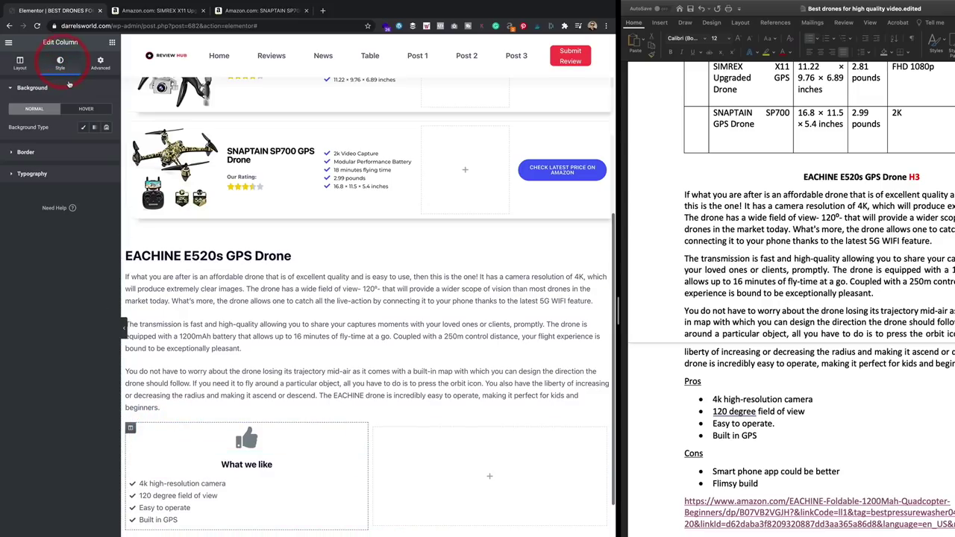
left_click(83, 128)
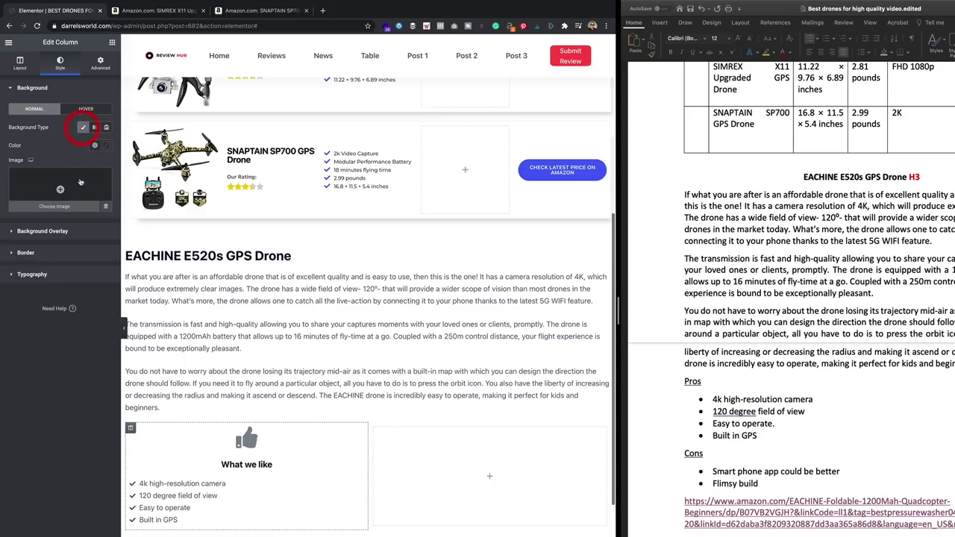
left_click(106, 145)
left_click_drag(87, 258, 96, 257)
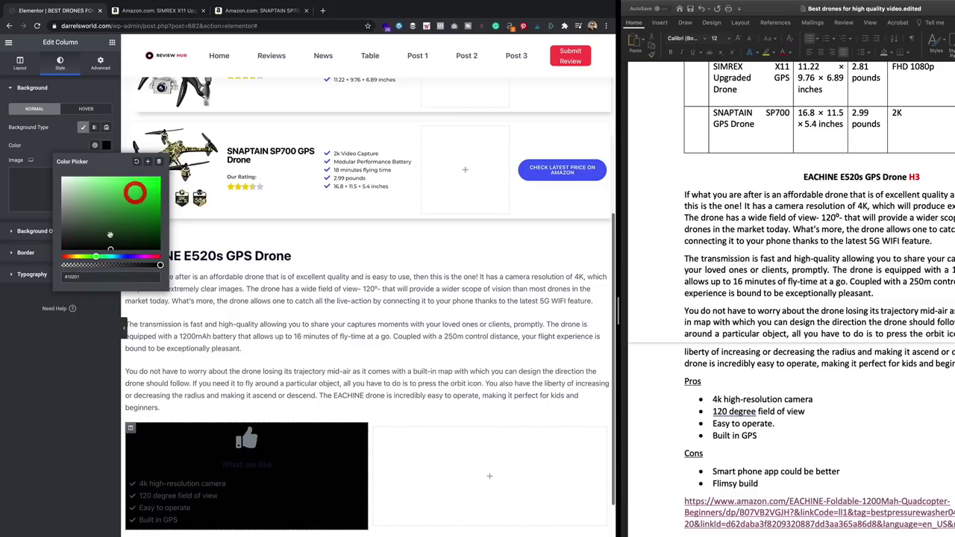
left_click_drag(133, 196, 109, 248)
left_click_drag(120, 199, 134, 205)
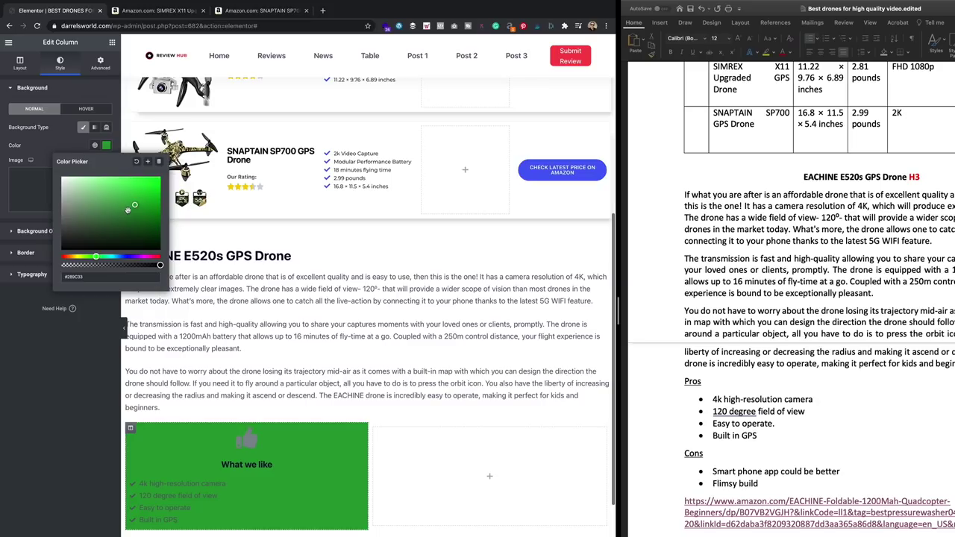
left_click(38, 342)
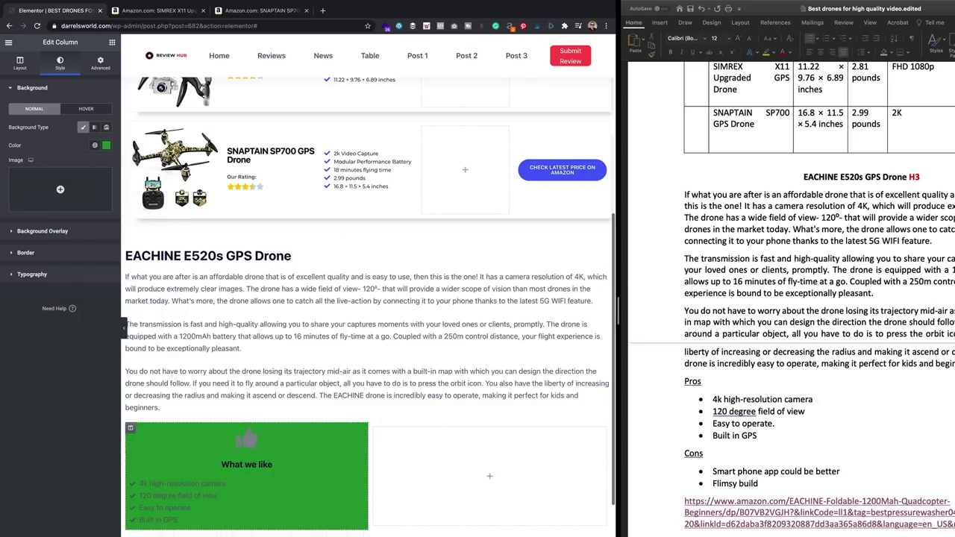
Make the icon list's text and check icons white
left_click(194, 505)
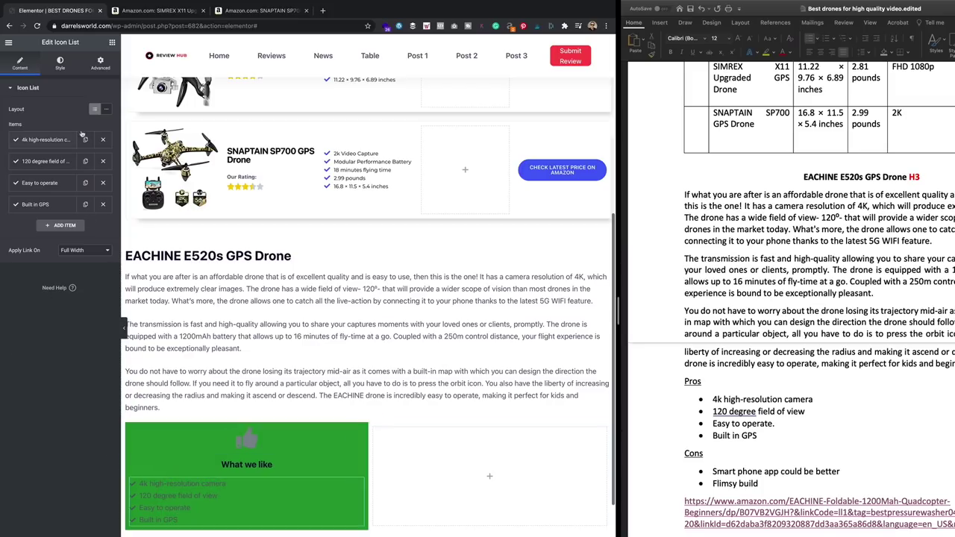
left_click(60, 64)
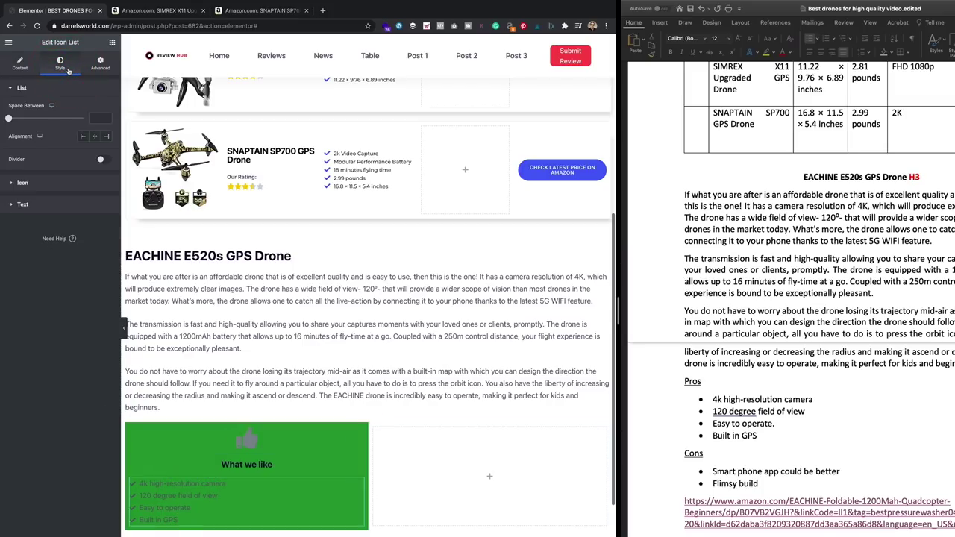
left_click(57, 205)
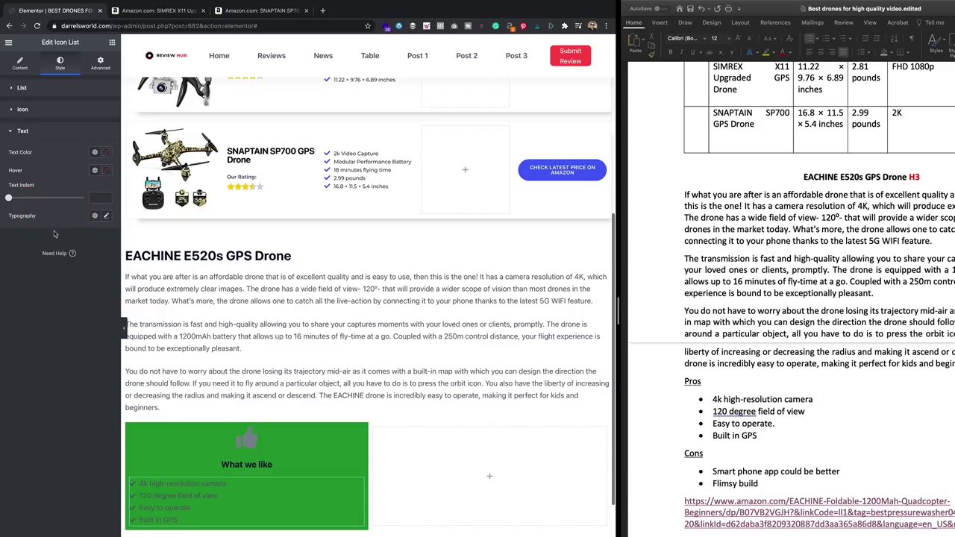
left_click(107, 153)
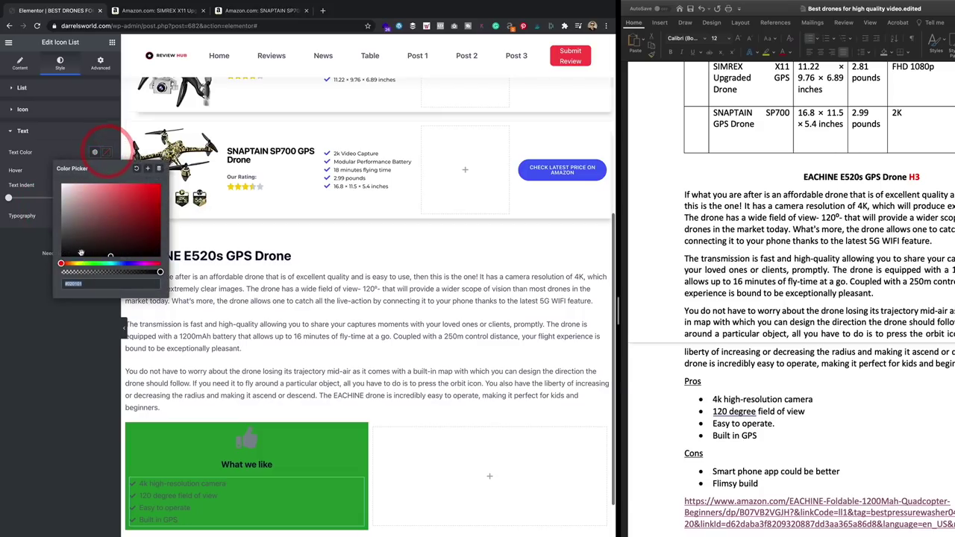
left_click(58, 185)
left_click(13, 254)
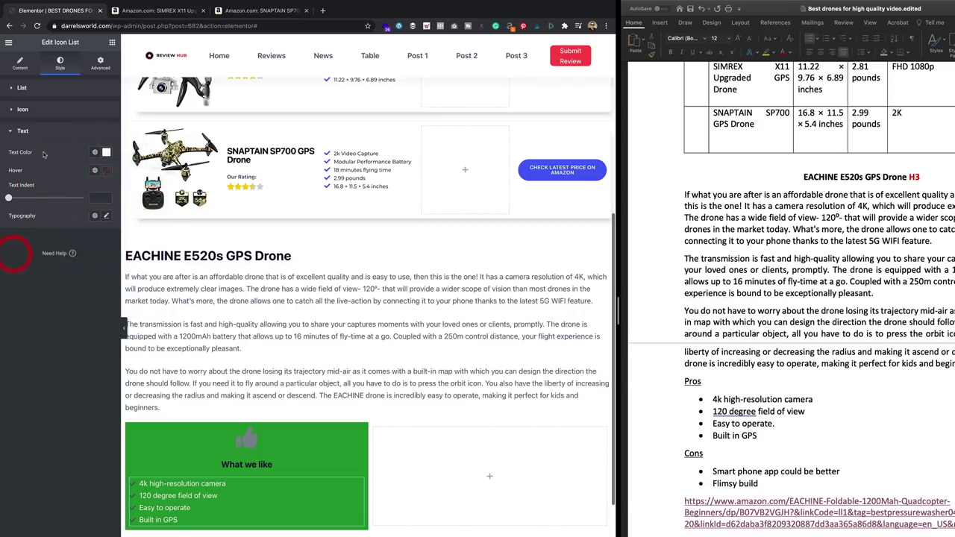
left_click(56, 108)
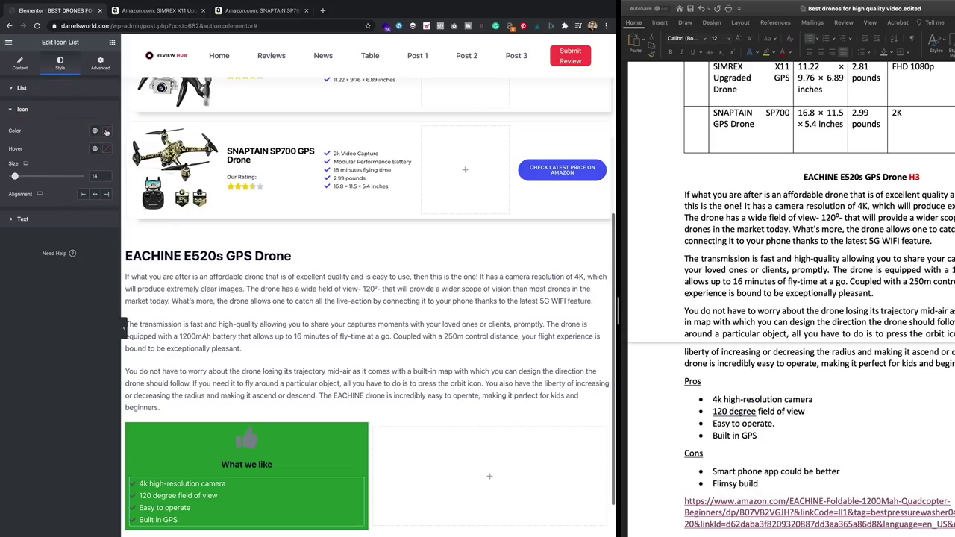
left_click(106, 131)
left_click(53, 149)
left_click(59, 348)
Turn the thumbs-up icon and the What we like heading white
left_click(248, 438)
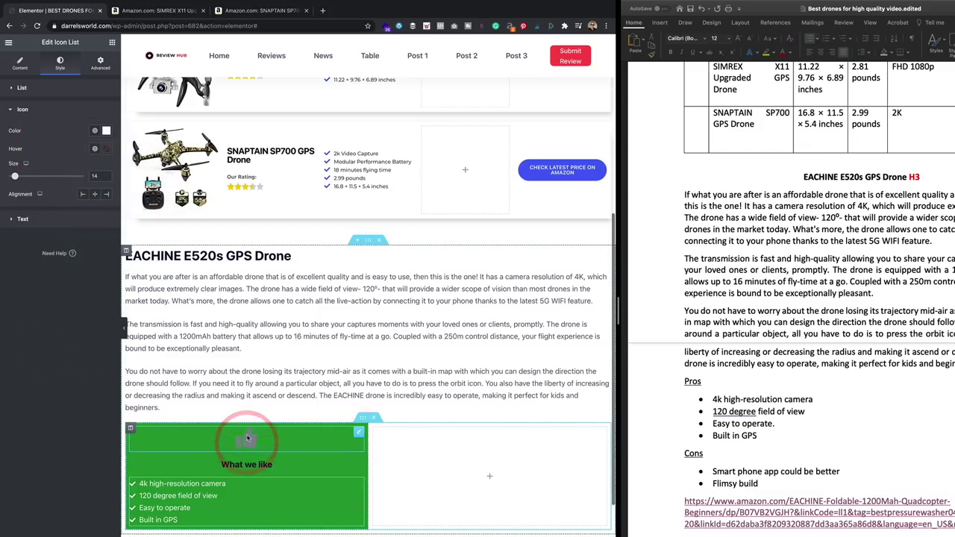
left_click(62, 66)
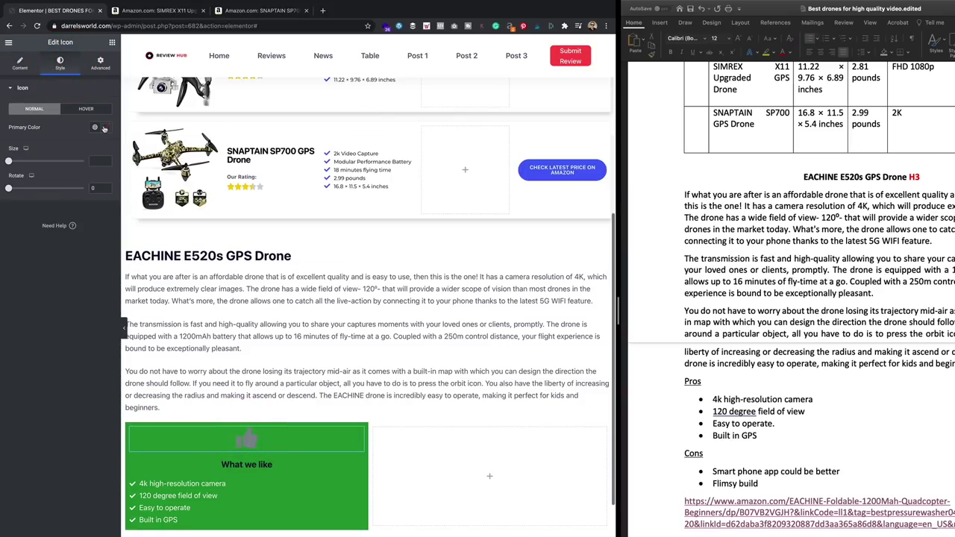
left_click(104, 128)
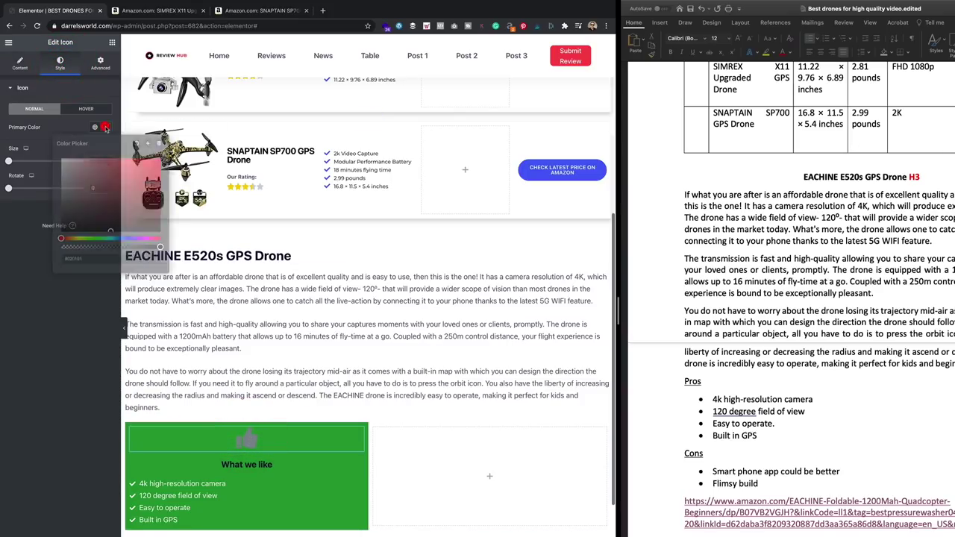
left_click(4, 310)
left_click(255, 465)
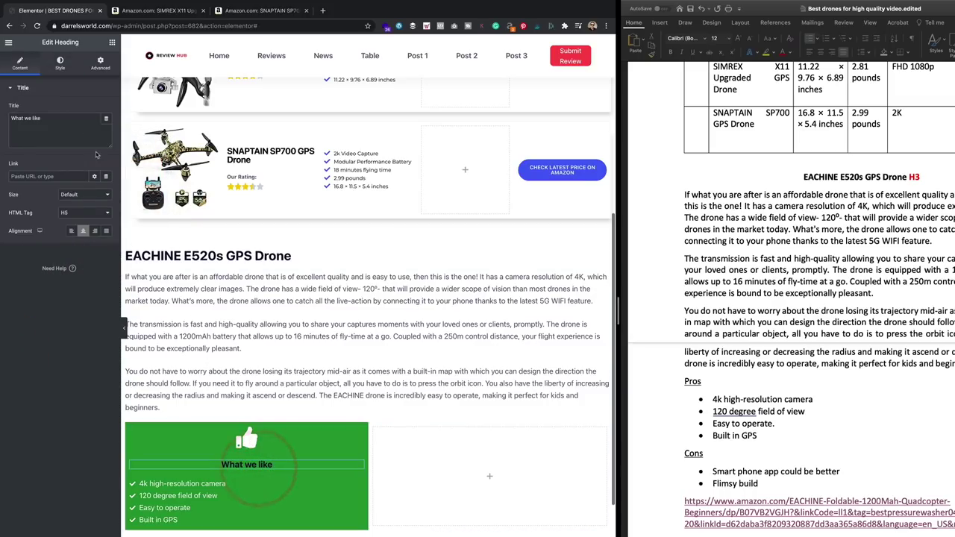
left_click(62, 65)
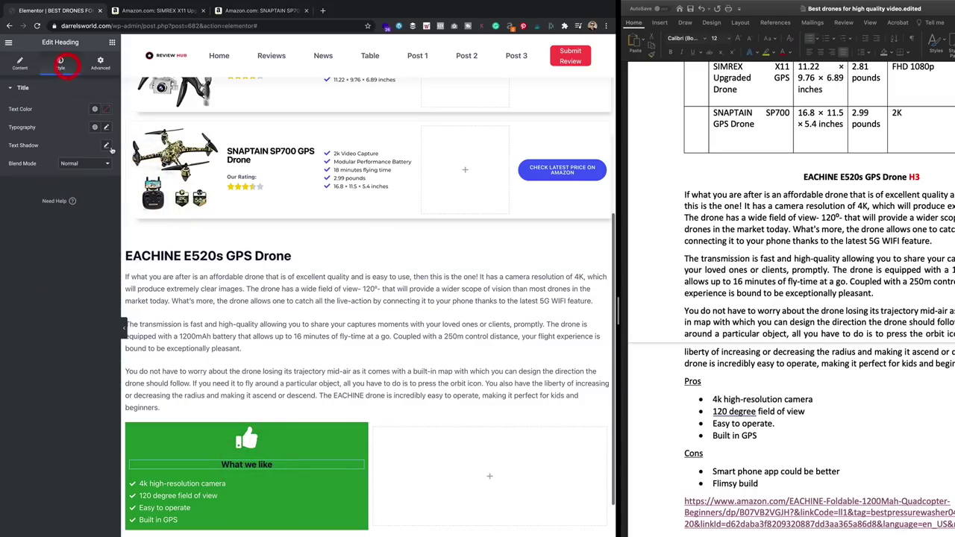
left_click(108, 111)
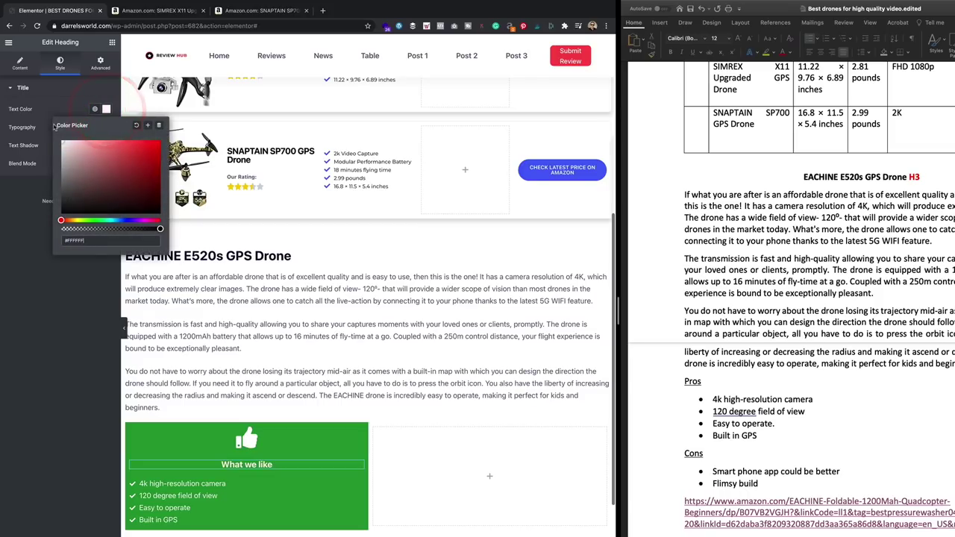
left_click(142, 403)
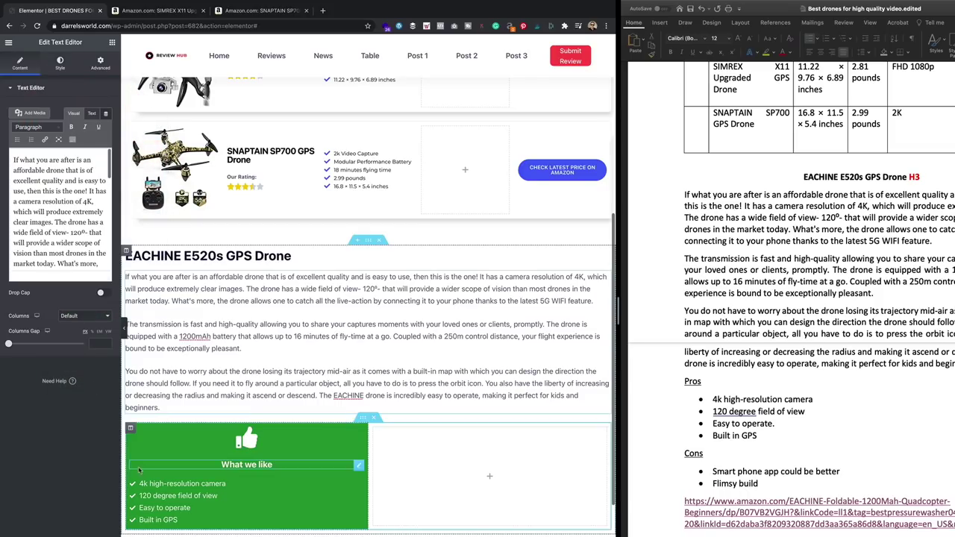
Set the green column's padding to 35 with all four sides linked
left_click(130, 429)
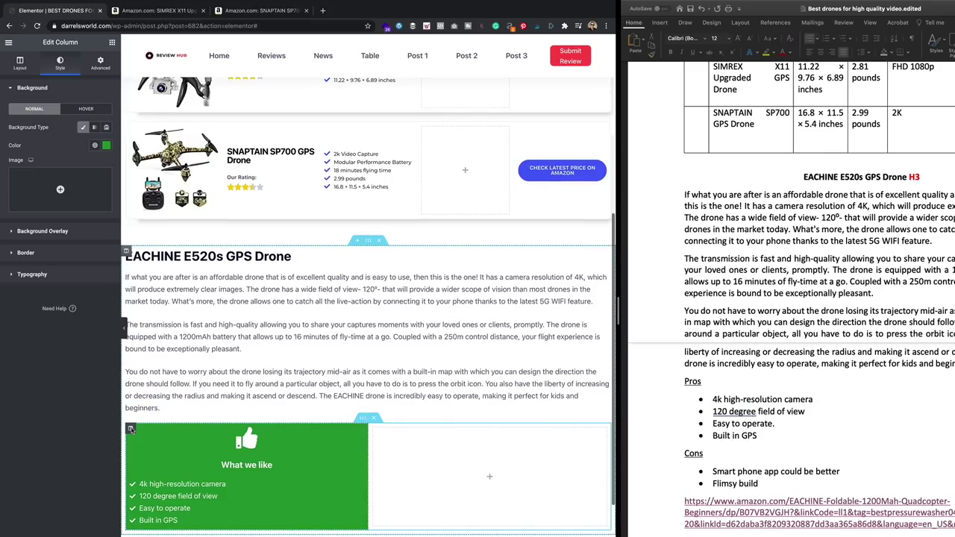
left_click(101, 62)
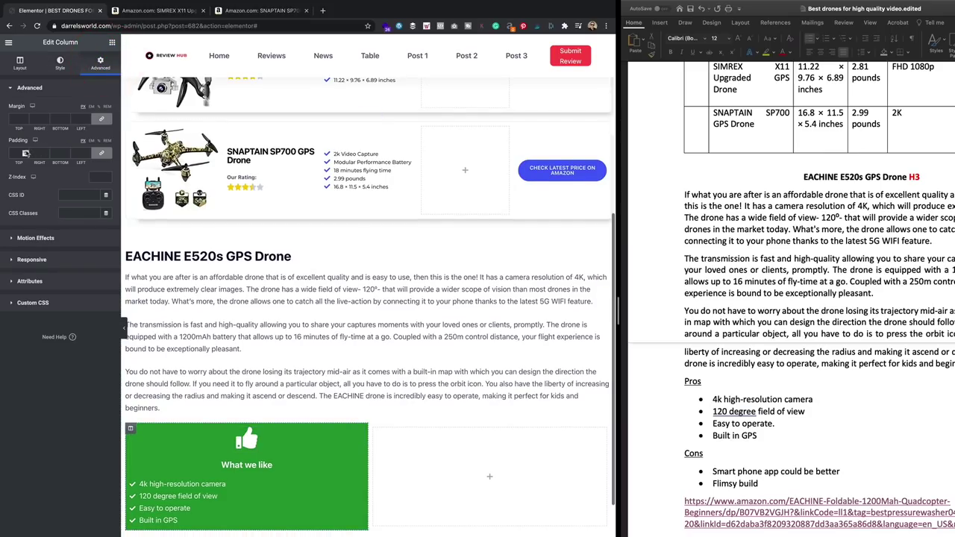
left_click(87, 155)
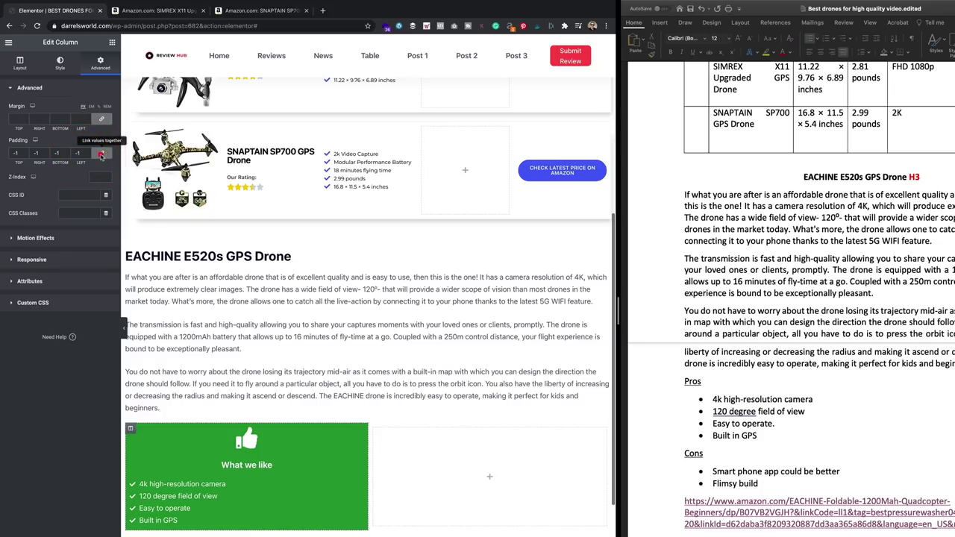
left_click(102, 154)
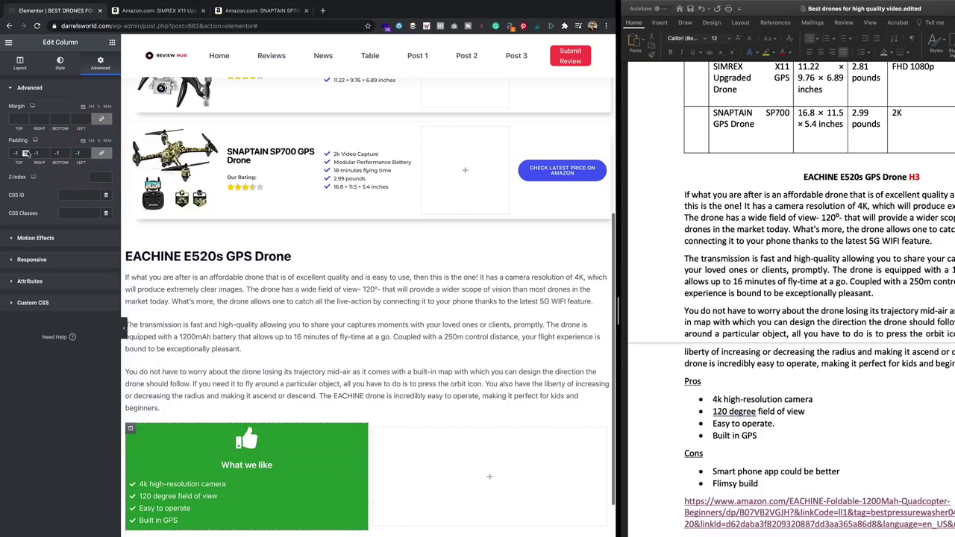
left_click_drag(26, 153, 26, 153)
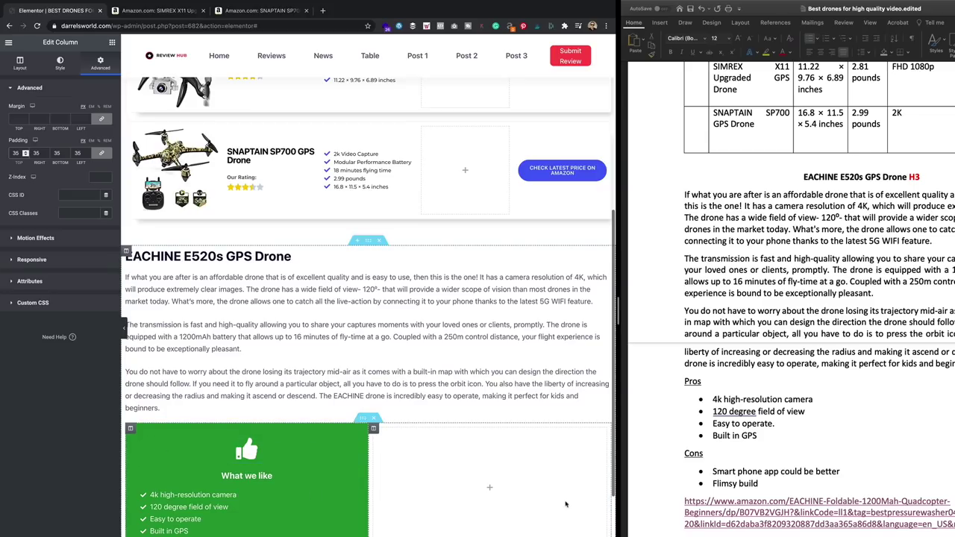
scroll(303, 395, "down", 1)
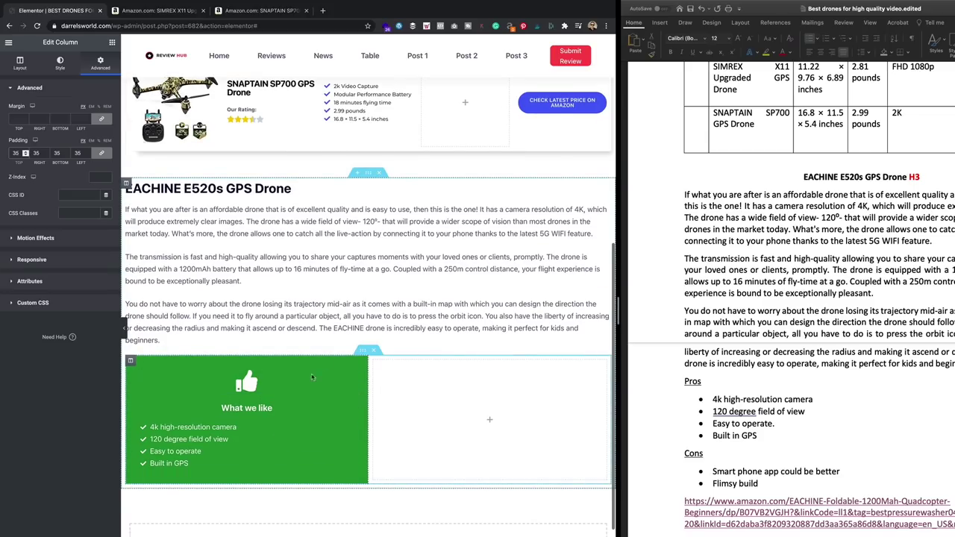
Duplicate the green column and delete the empty third column
right_click(130, 361)
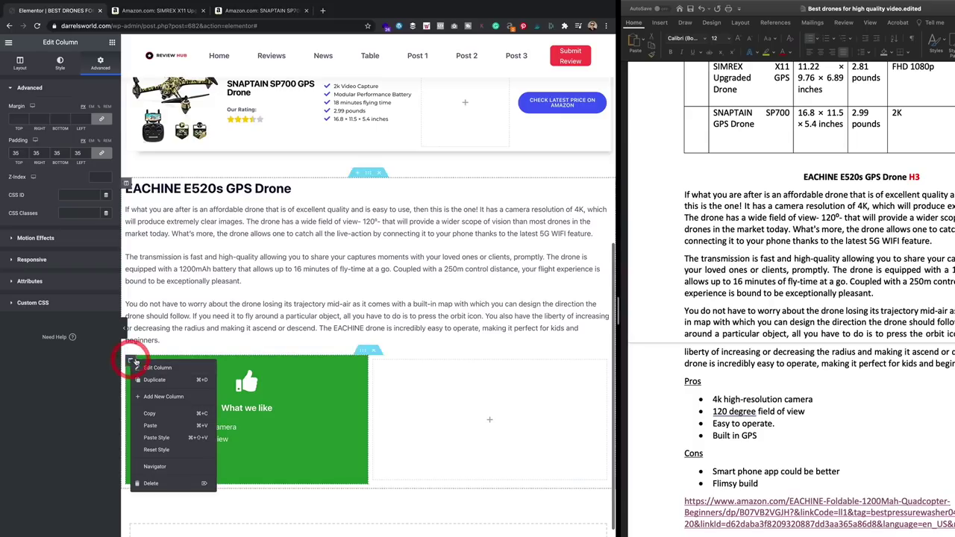
left_click(157, 380)
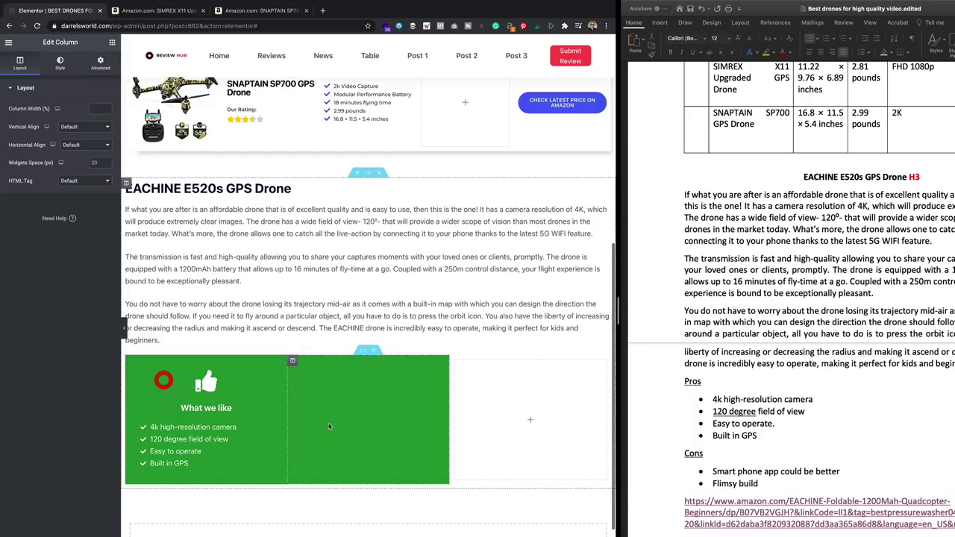
right_click(455, 360)
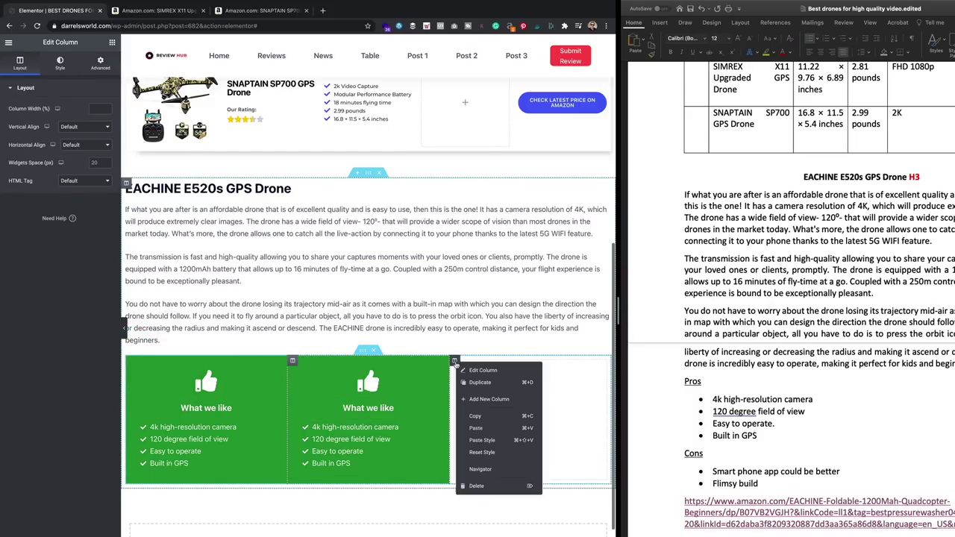
left_click(498, 486)
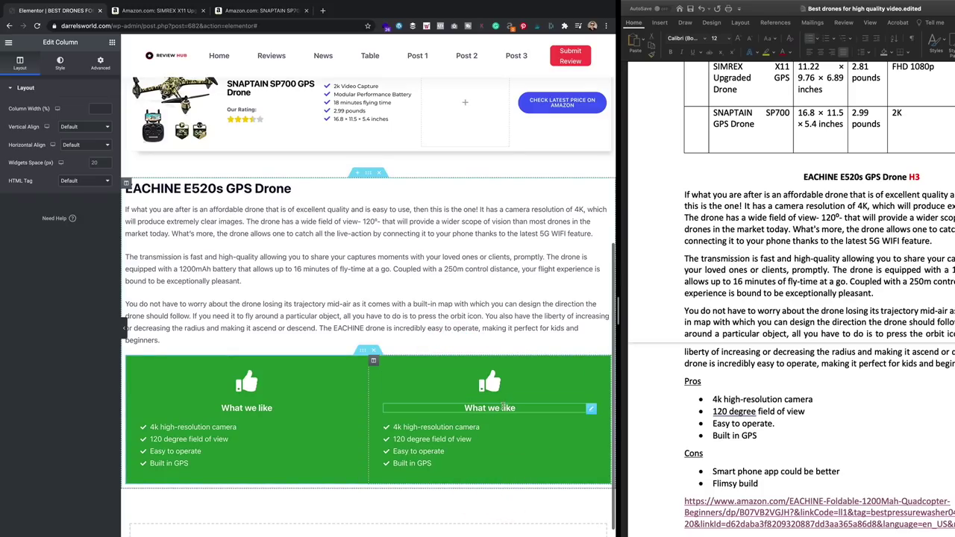
Swap the copy's icon to thumbs-down and change its heading to 'What don't we like'
left_click(497, 384)
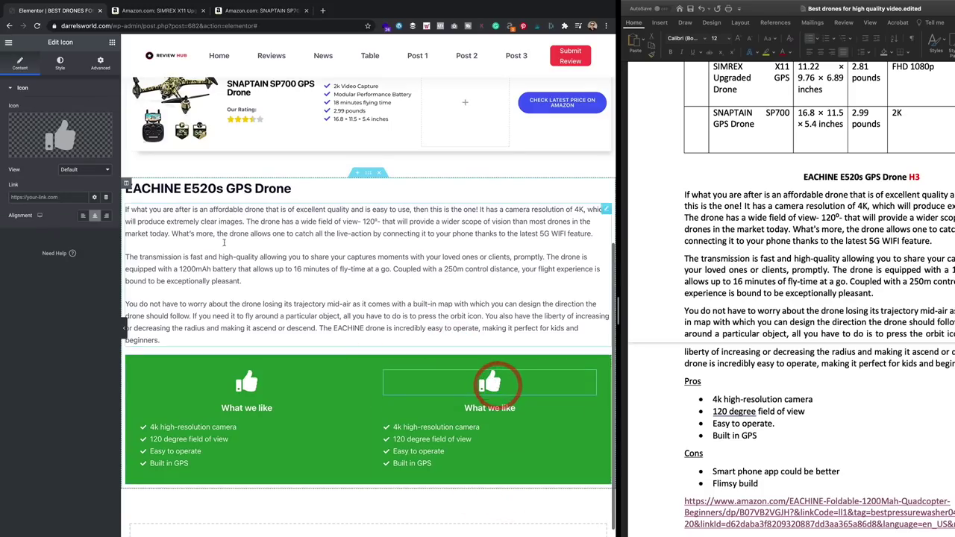
left_click(60, 132)
left_click(338, 254)
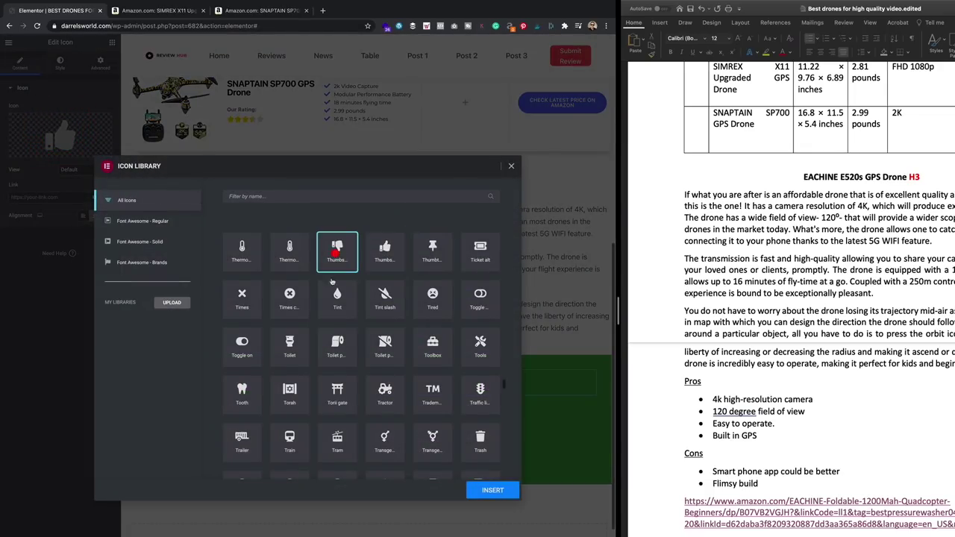
left_click(493, 490)
left_click(27, 119)
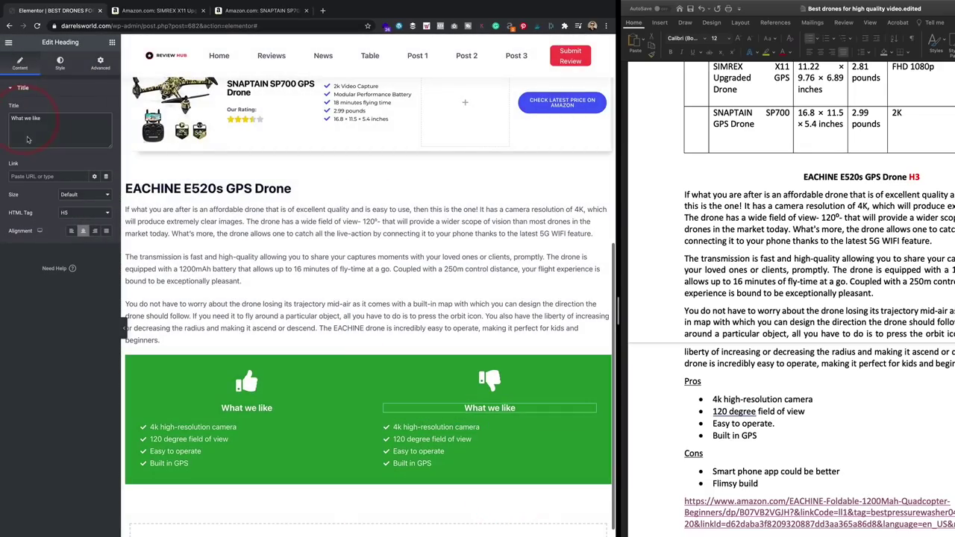
type("don't")
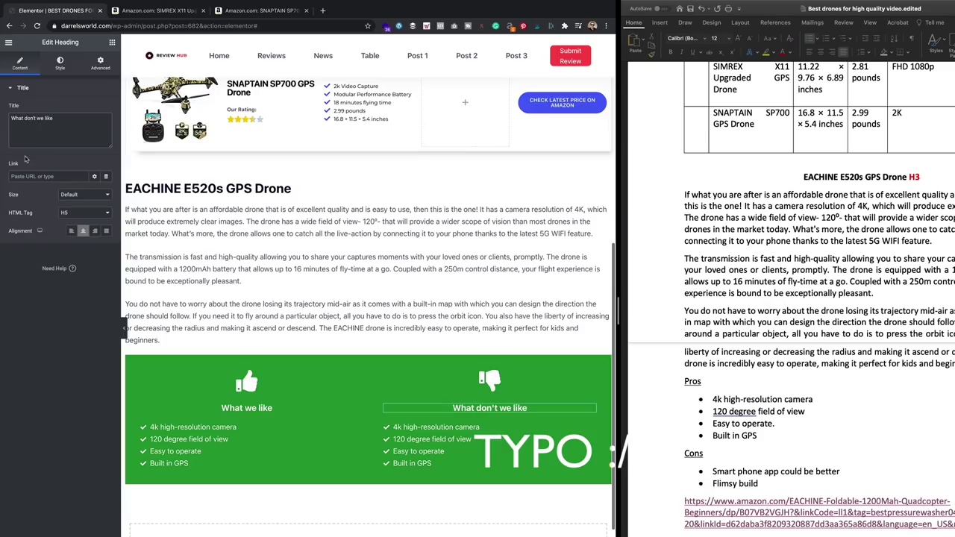
Replace the first list item with 'Smart phone app could be better'
left_click(43, 139)
triple_click(32, 170)
type("• Smart phone app could be better")
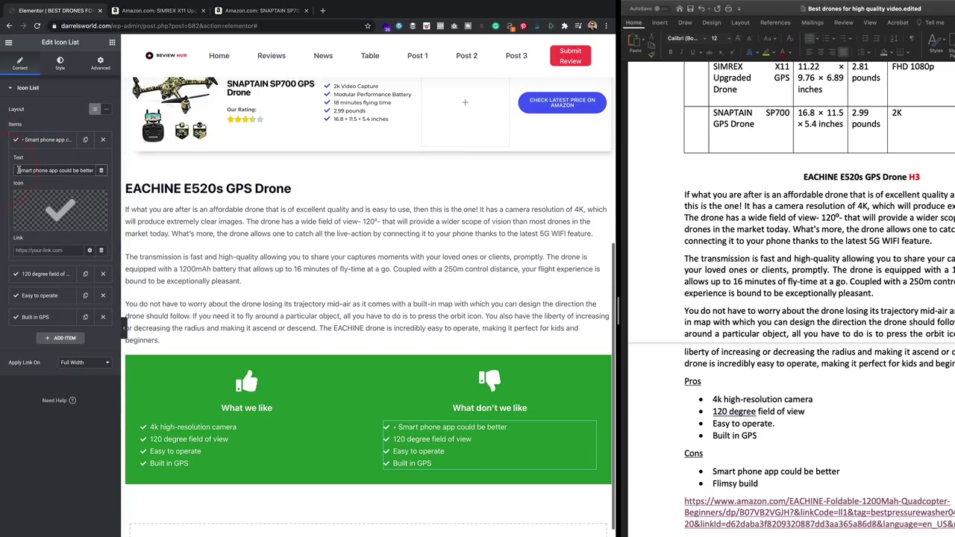
key("BackSpace")
triple_click(821, 471)
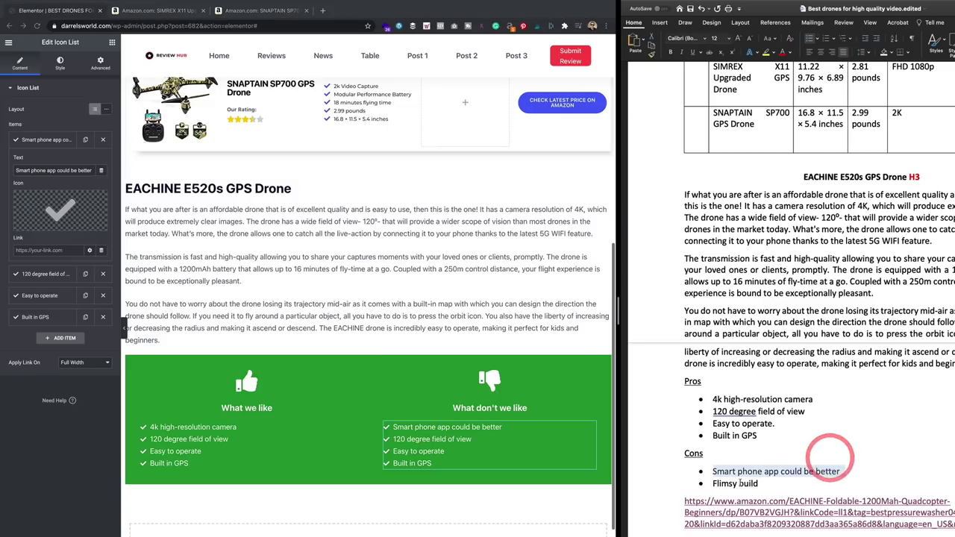
Change the second cons item to 'Flimsy build quality' and delete the 'Easy to operate' and 'Built in GPS' items
triple_click(722, 484)
key("super+c")
left_click(48, 277)
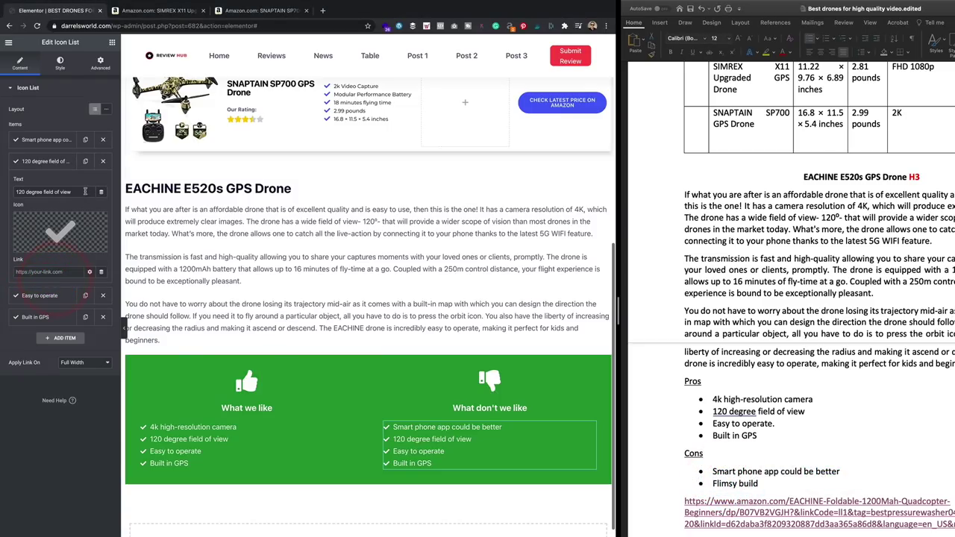
triple_click(85, 192)
key("super+v")
type("quality")
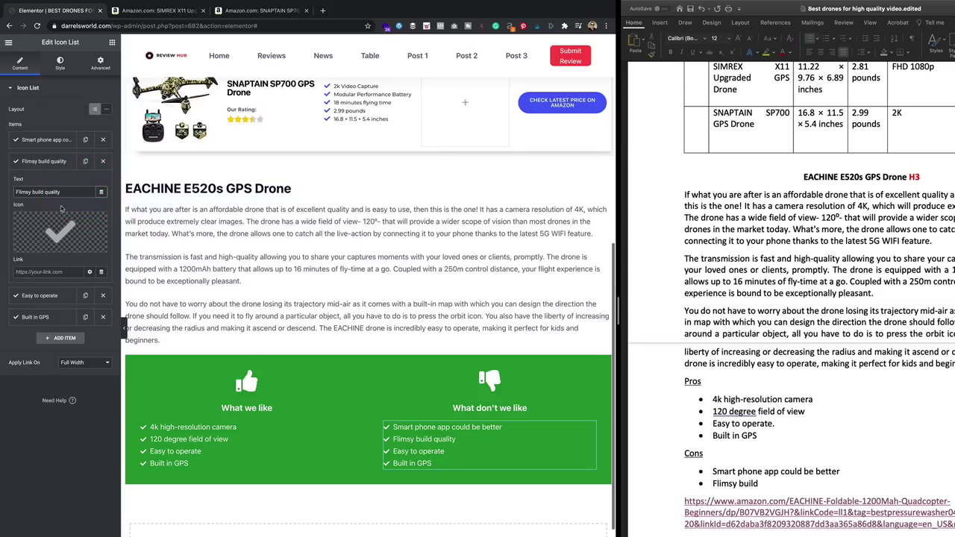
left_click(53, 161)
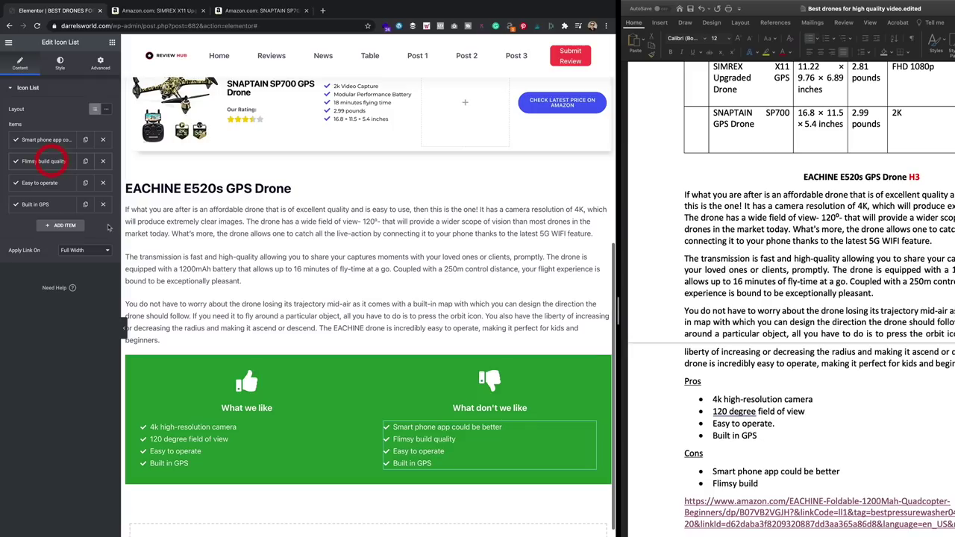
left_click(105, 184)
left_click(104, 184)
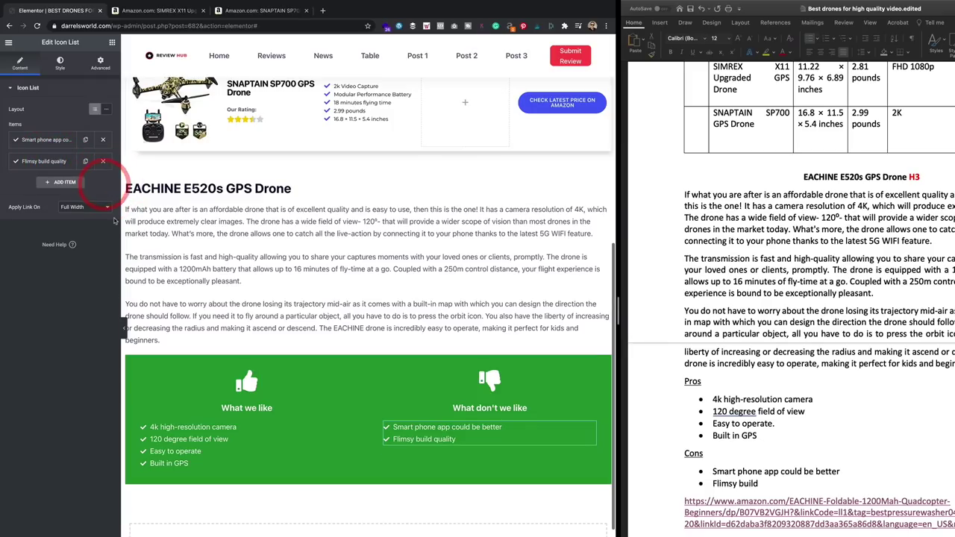
Give the 'Smart phone app' item the Times cross icon
left_click(46, 140)
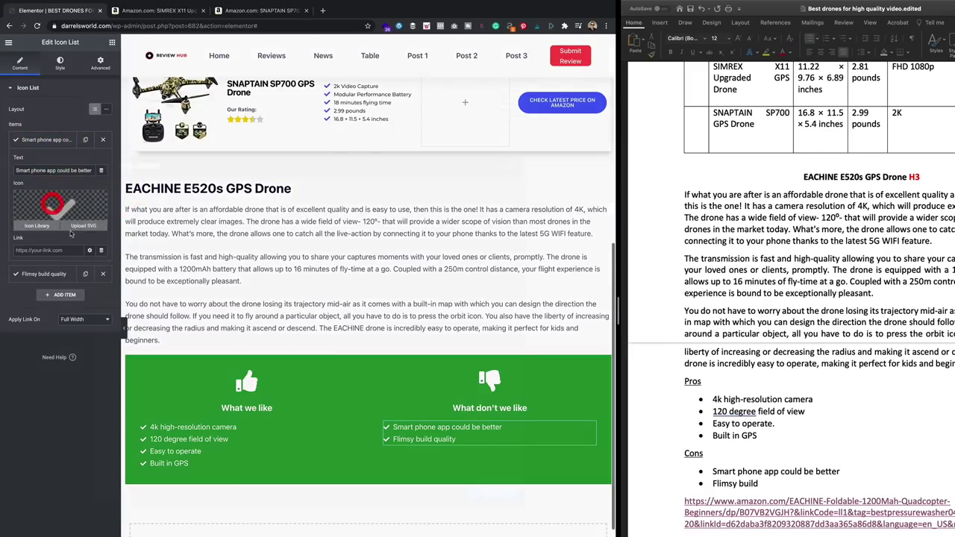
left_click(70, 232)
left_click(342, 198)
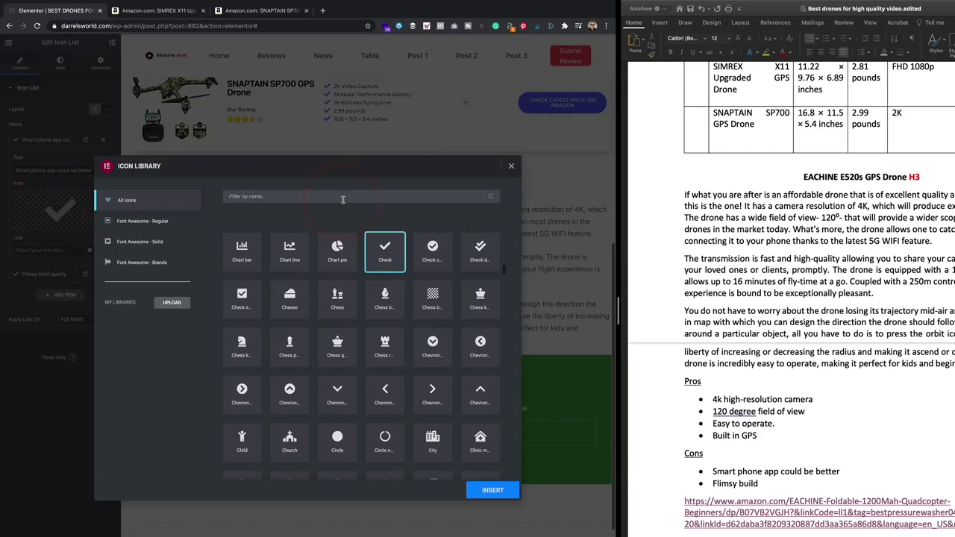
type("times")
key("BackSpace")
key("BackSpace")
key("BackSpace")
key("BackSpace")
key("BackSpace")
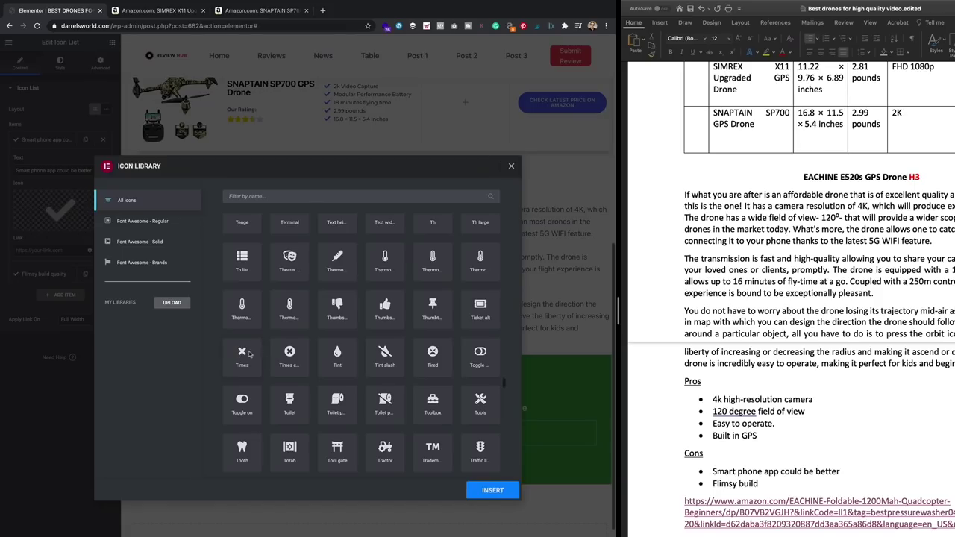
left_click(244, 352)
left_click(493, 490)
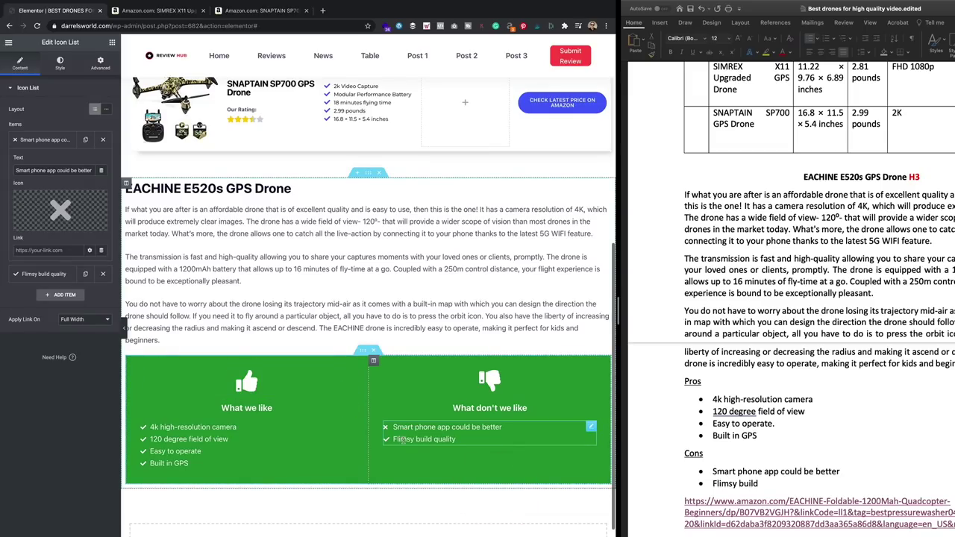
Give the 'Flimsy build quality' item the Times X icon too
left_click(402, 440)
left_click(53, 274)
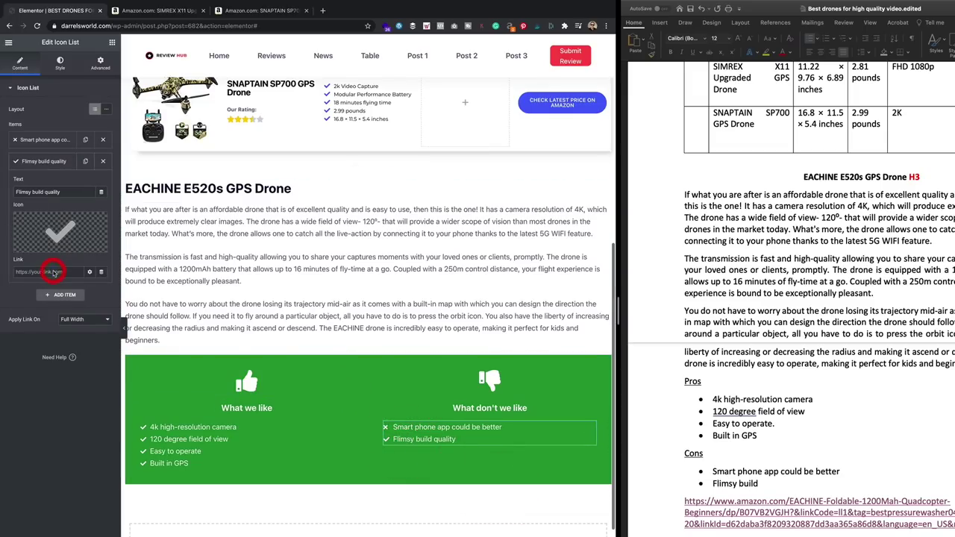
left_click(60, 233)
type("TIME")
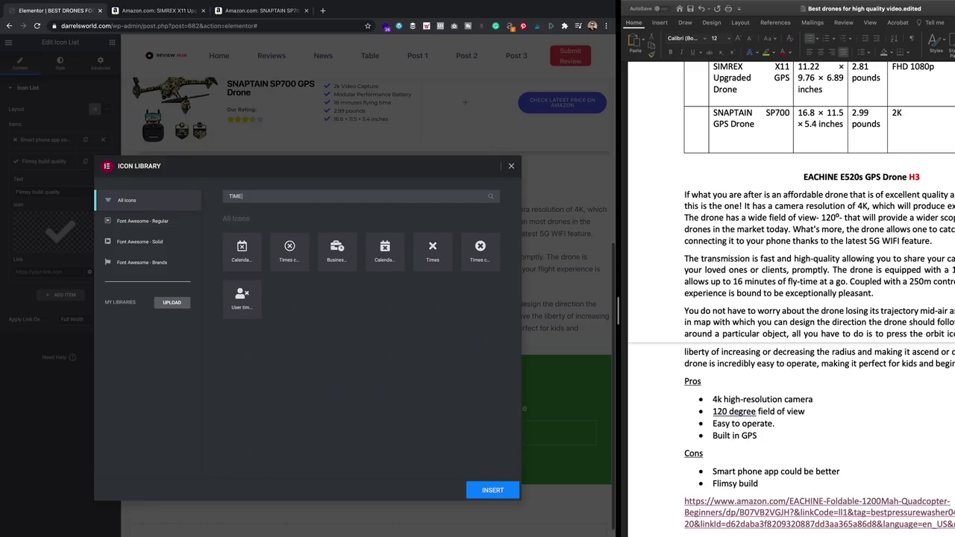
left_click(435, 247)
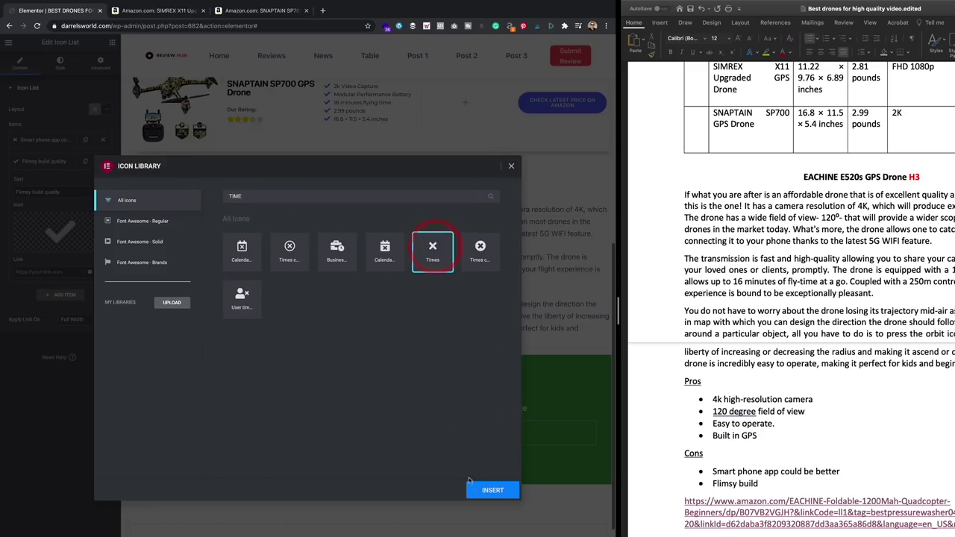
left_click(491, 491)
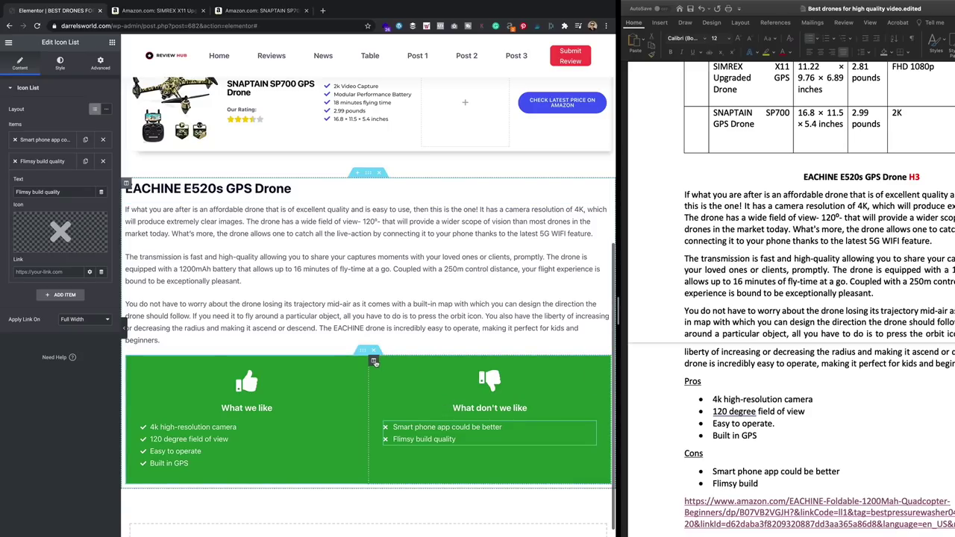
right_click(374, 362)
left_click(395, 367)
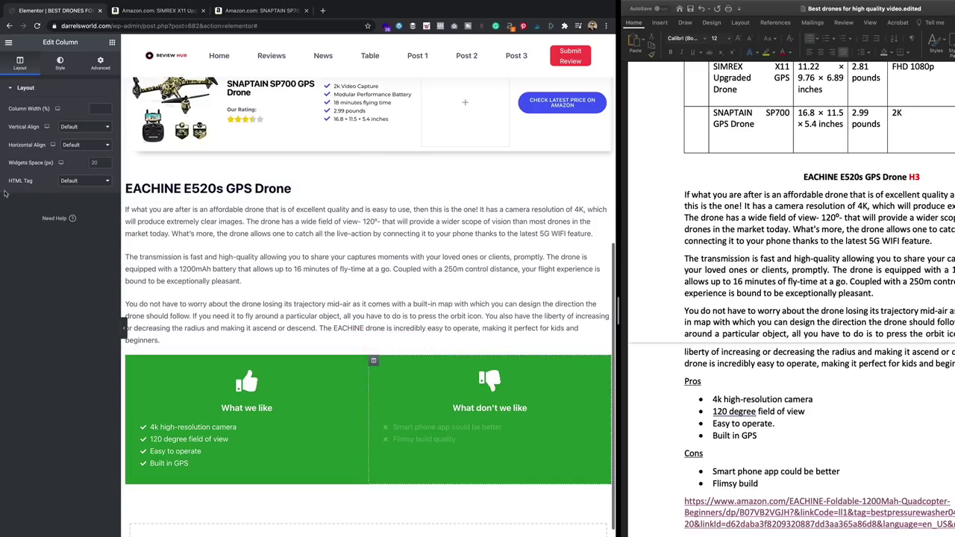
Set the cons column's background colour to dark red #A42A2C
left_click(60, 61)
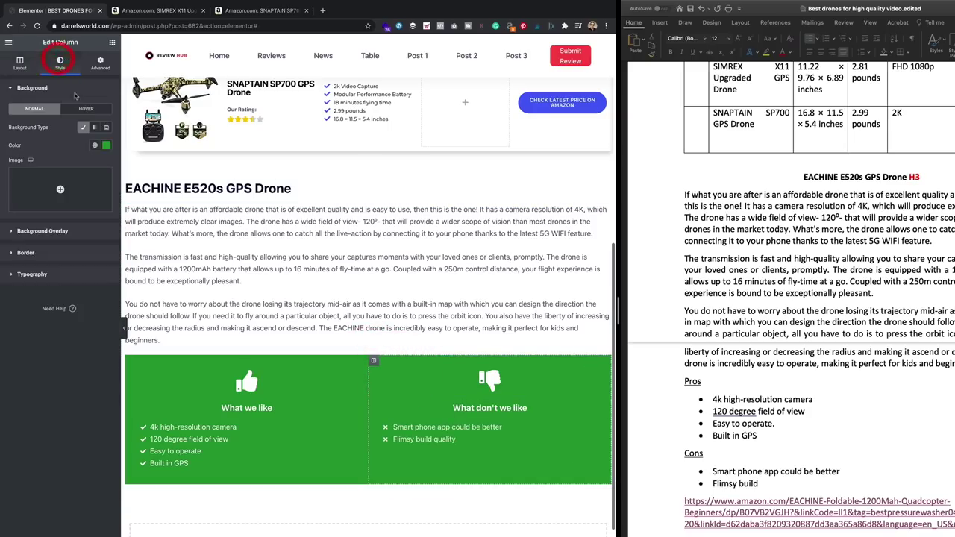
left_click(106, 146)
left_click(135, 203)
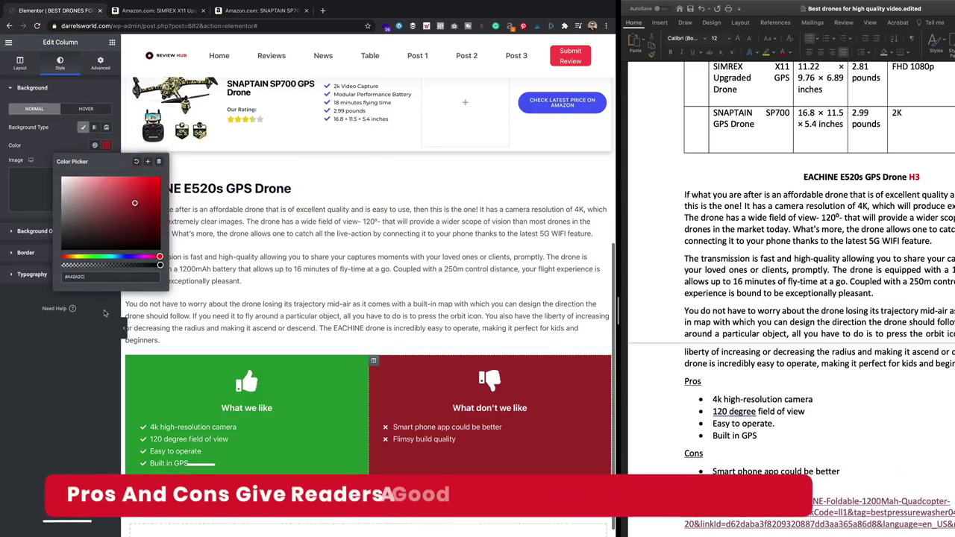
left_click(101, 310)
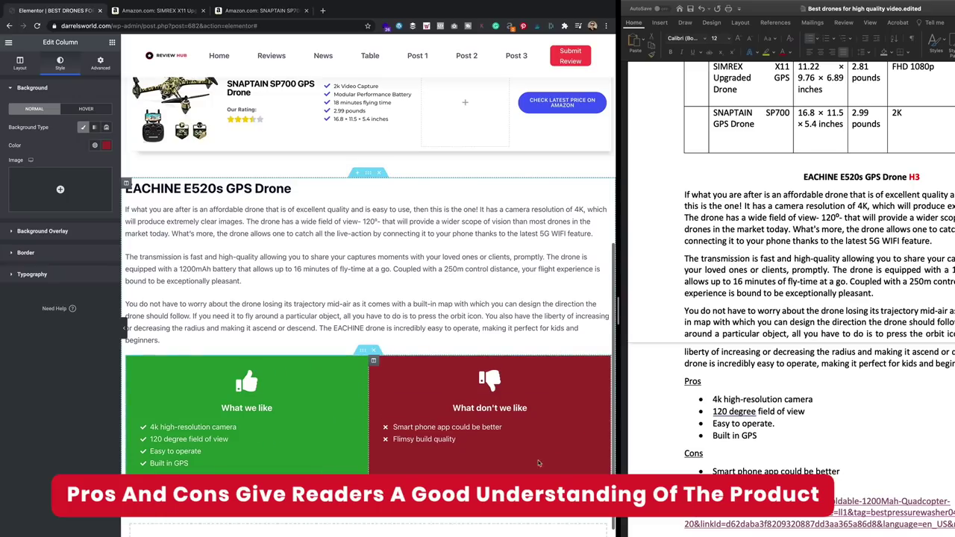
right_click(361, 353)
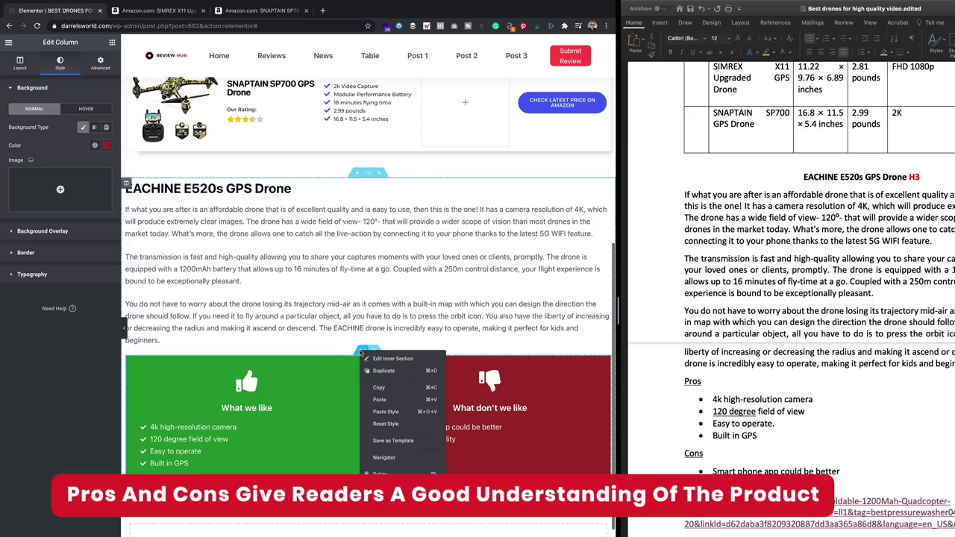
Save the green-and-red section as a library template called 'PROS AND CONS'
left_click(418, 441)
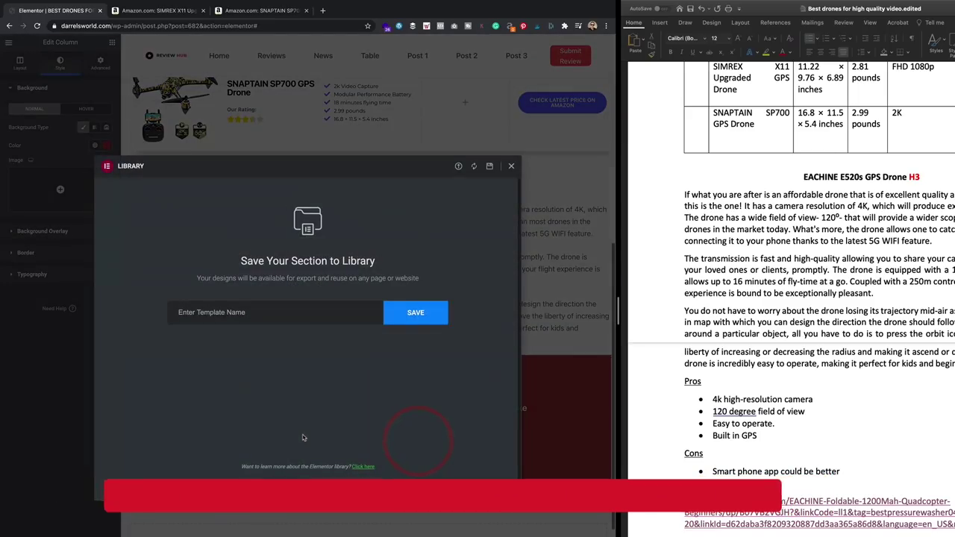
left_click(304, 312)
type("PROS AND CONS")
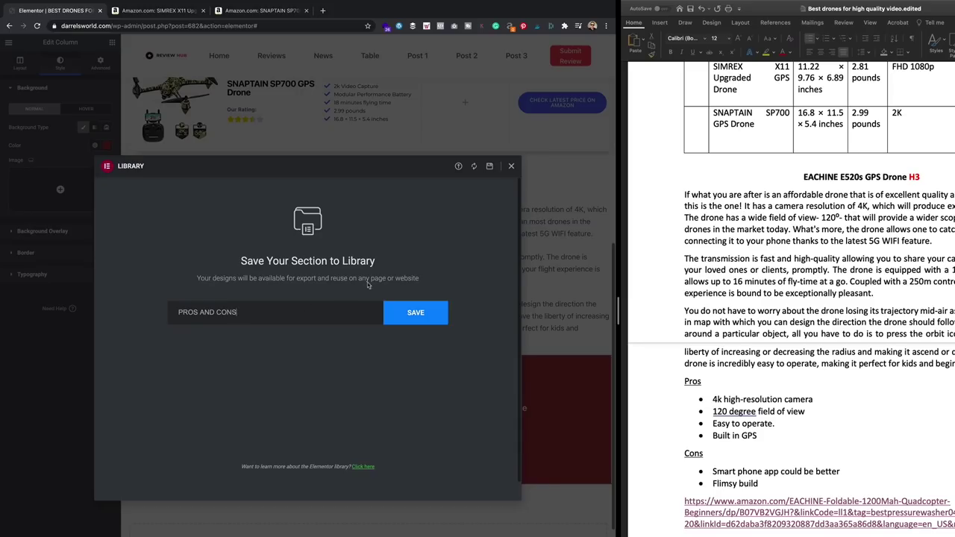
left_click(415, 316)
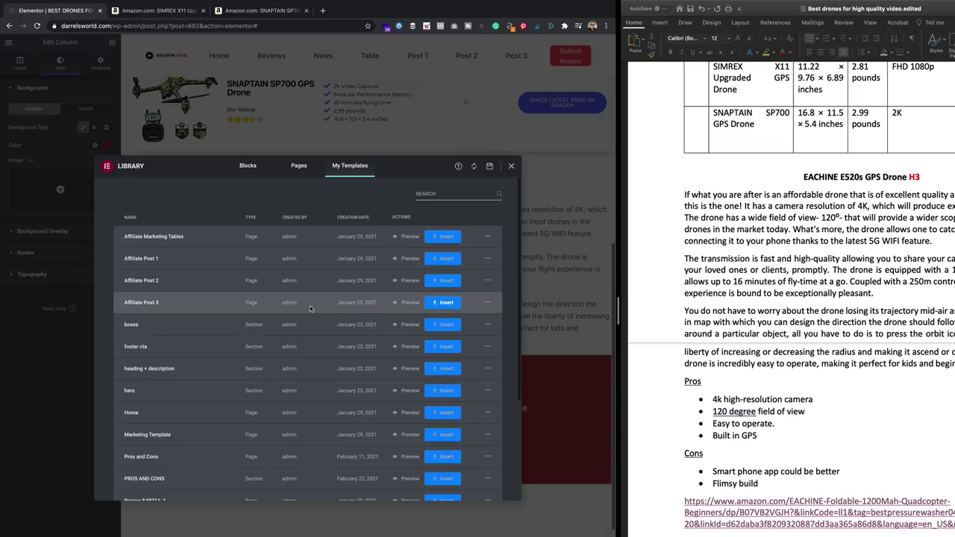
key("Escape")
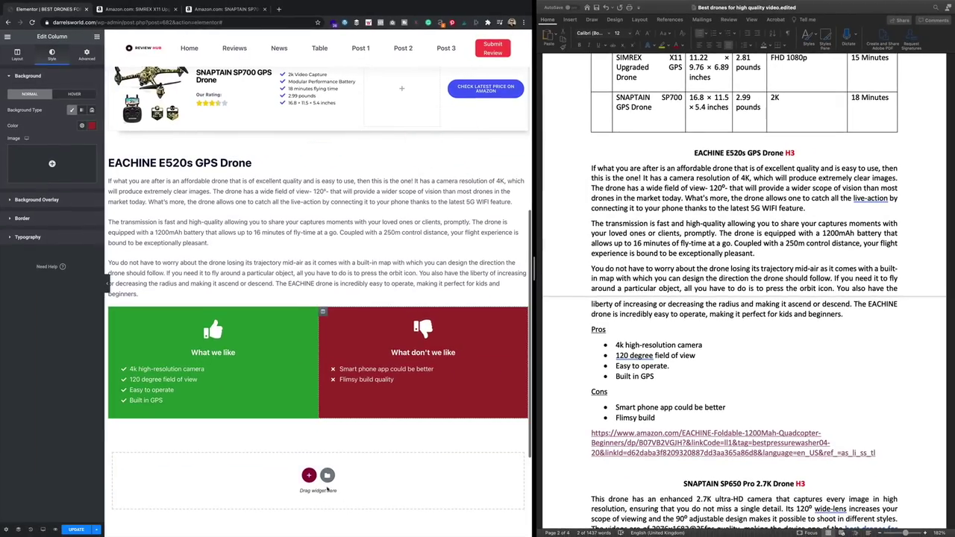
Open the EACHINE intro paragraph's Text Editor widget for editing
left_click(326, 475)
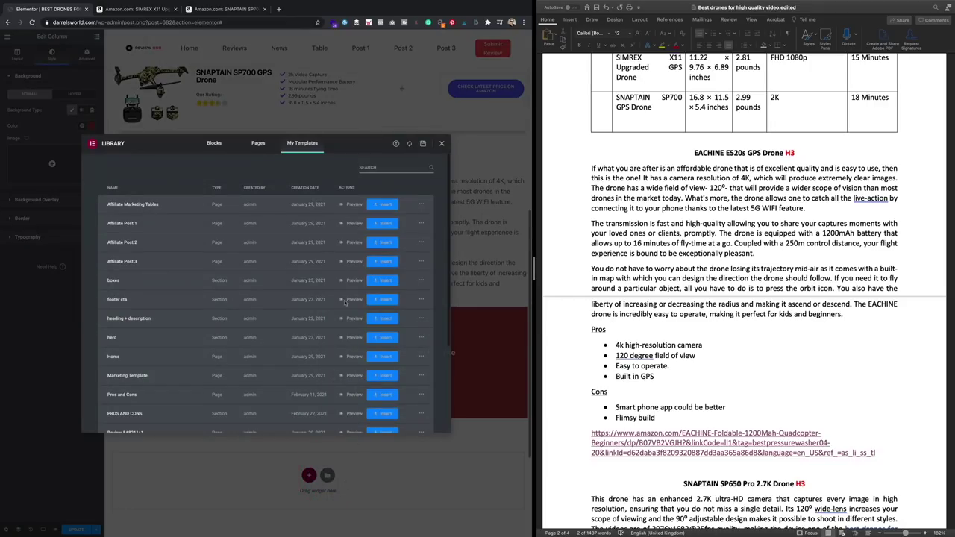
scroll(151, 293, "down", 4)
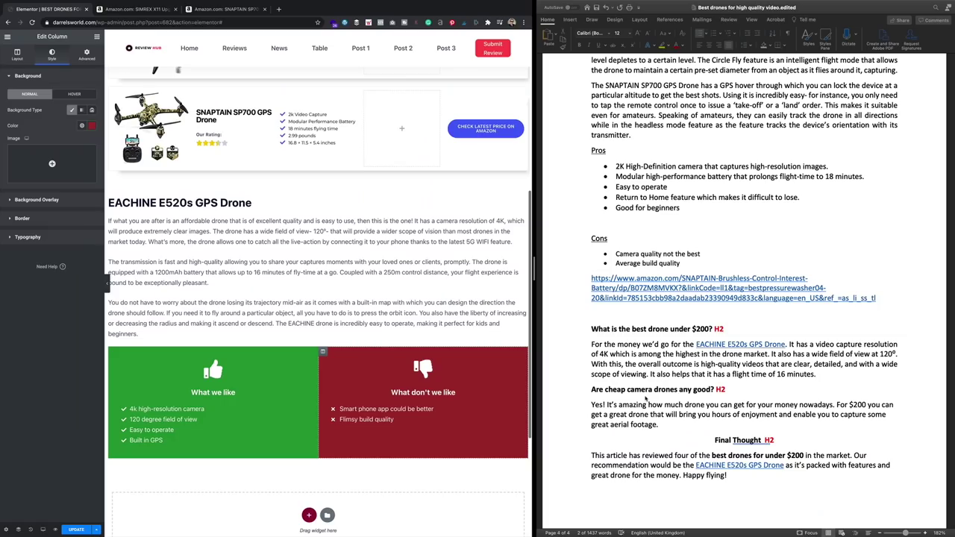
scroll(686, 360, "up", 1)
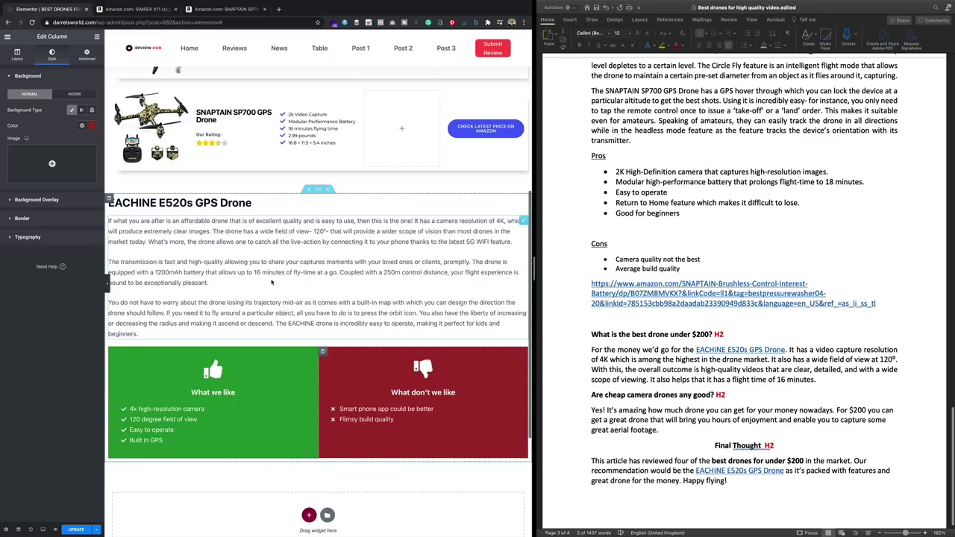
left_click(114, 224)
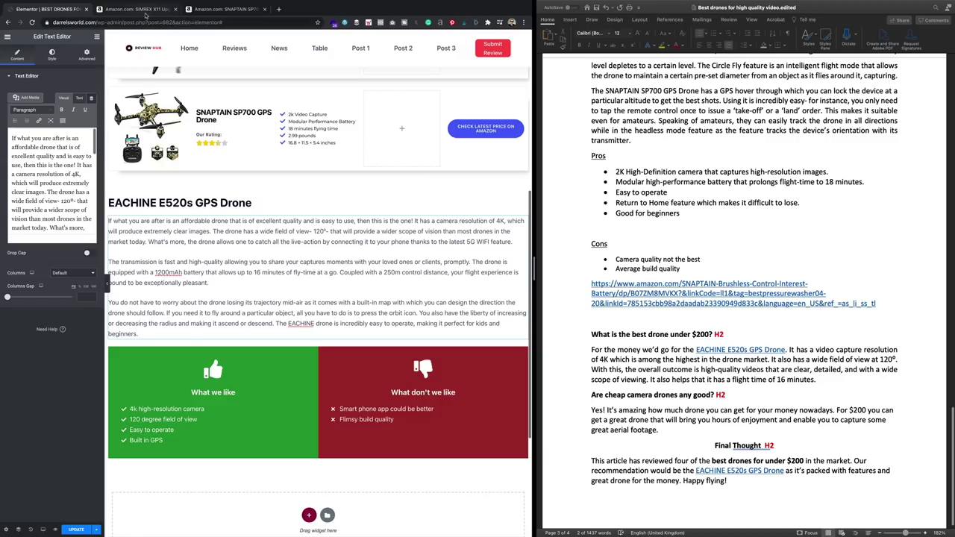
Open the EACHINE Amazon product link from the Word draft in a new tab
scroll(661, 305, "up", 20)
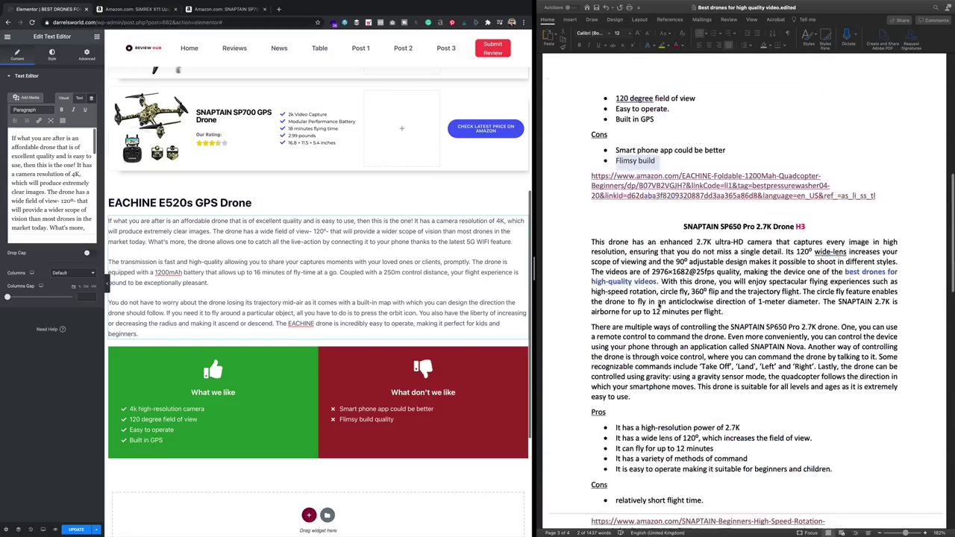
scroll(662, 305, "down", 8)
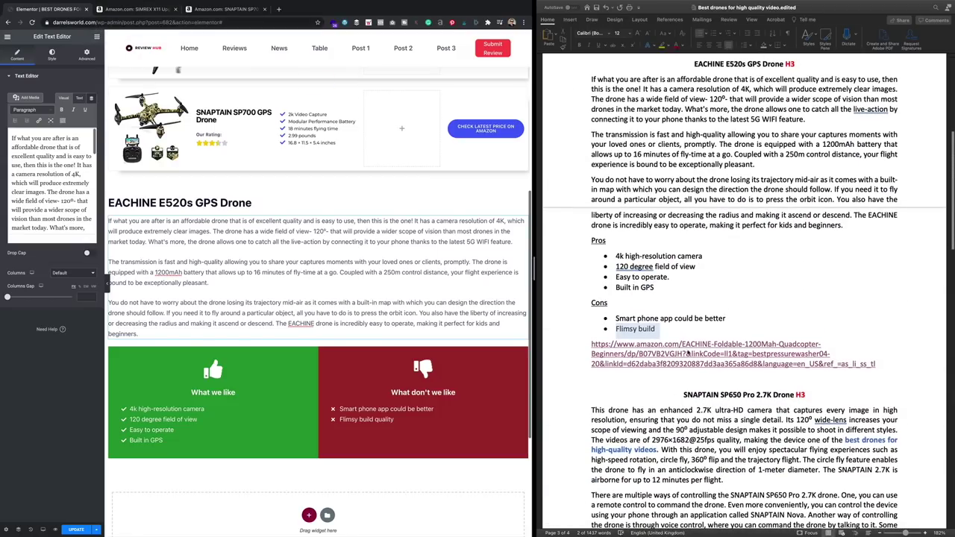
left_click(688, 351)
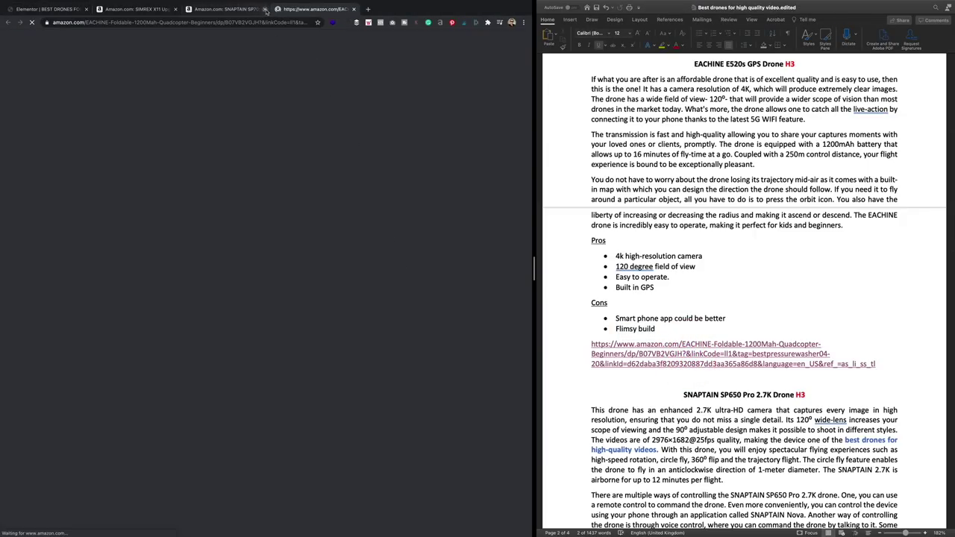
Close the extra Amazon tabs and copy SiteStripe's large image-link HTML for the EACHINE drone
left_click(265, 8)
left_click(175, 9)
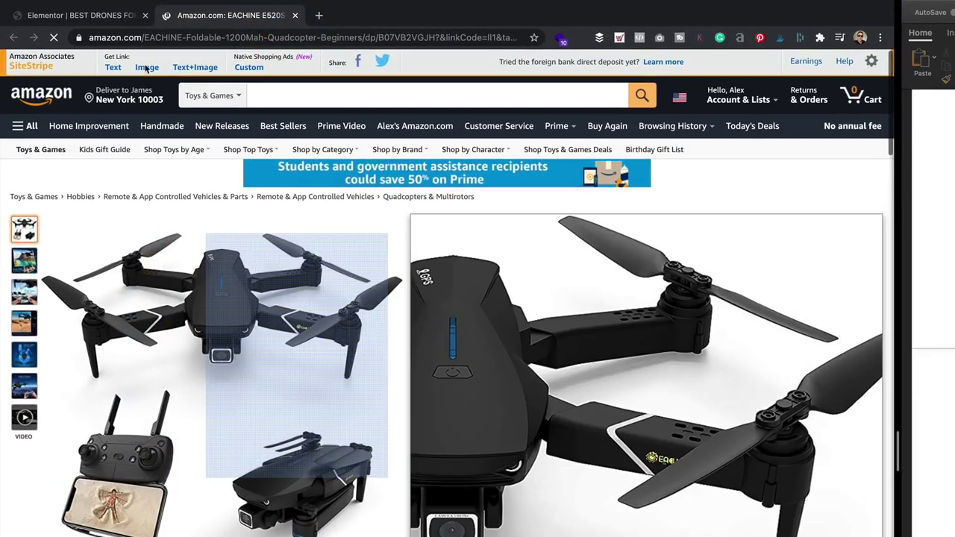
left_click(129, 58)
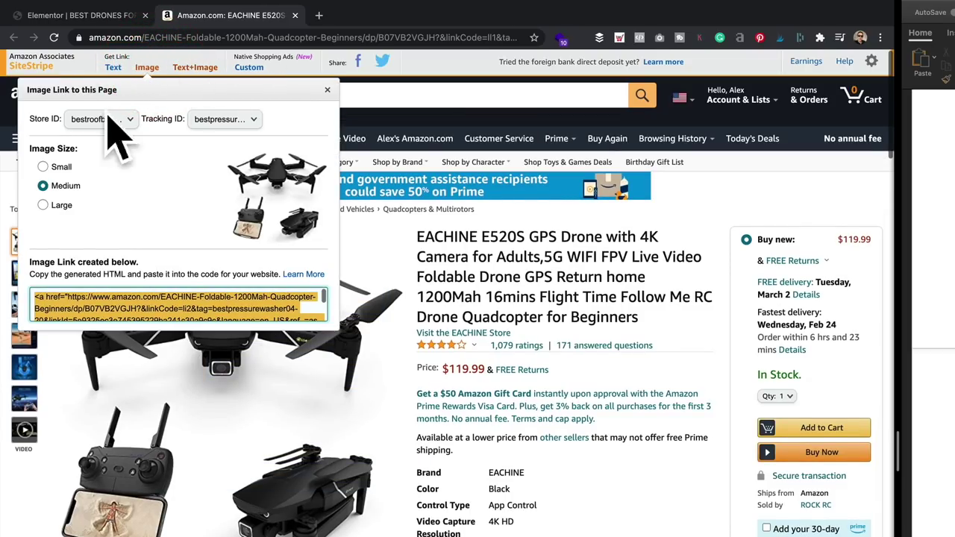
left_click(45, 206)
right_click(132, 306)
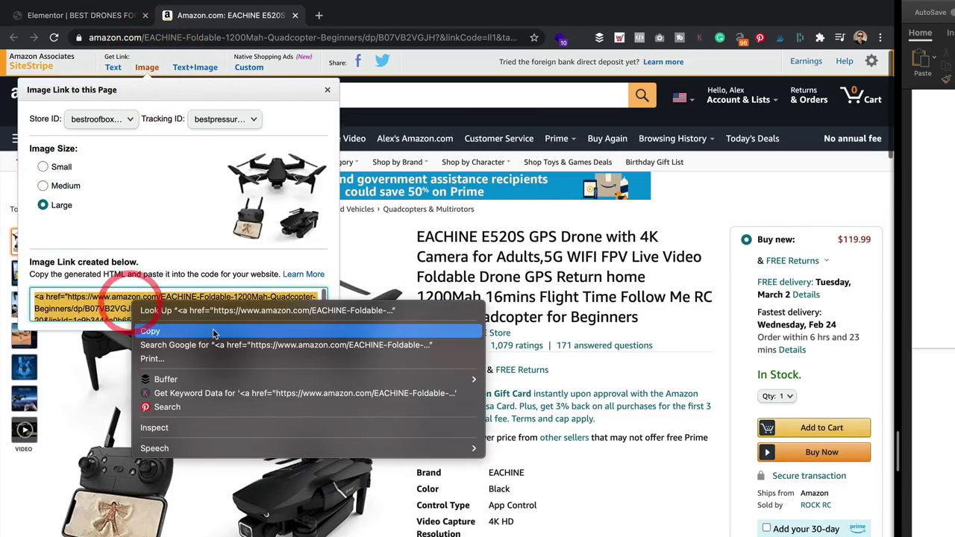
left_click(216, 344)
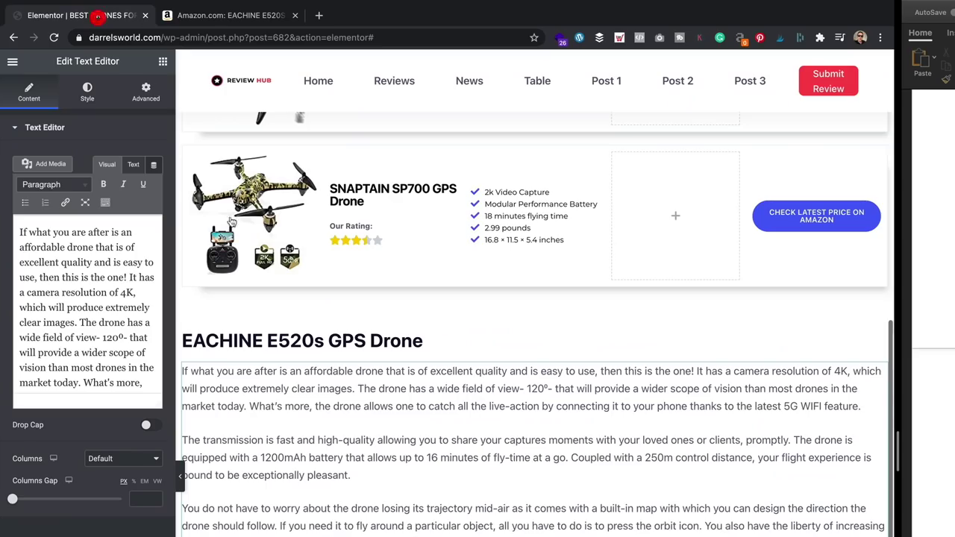
left_click(95, 18)
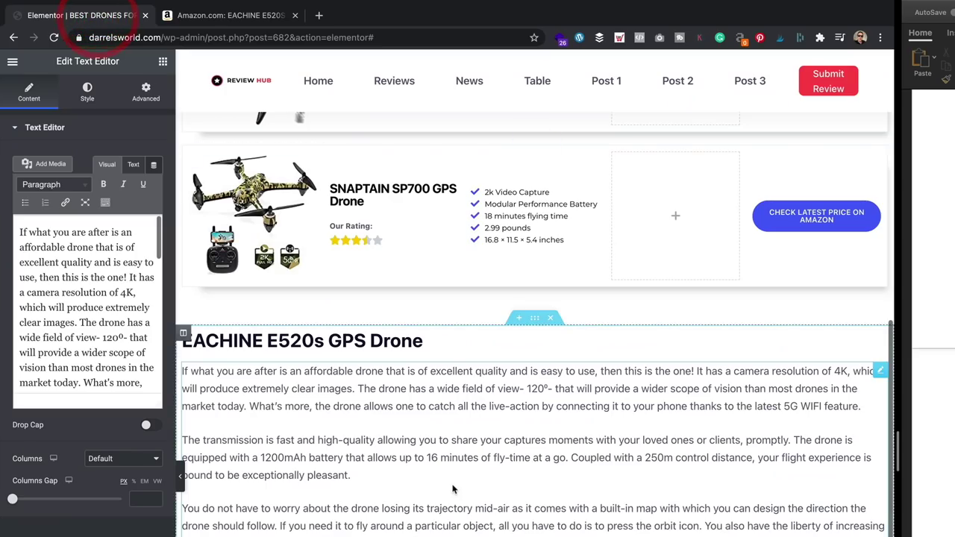
Paste the Amazon image HTML at the start of the intro text and align the drone image right
left_click(133, 165)
left_click(24, 228)
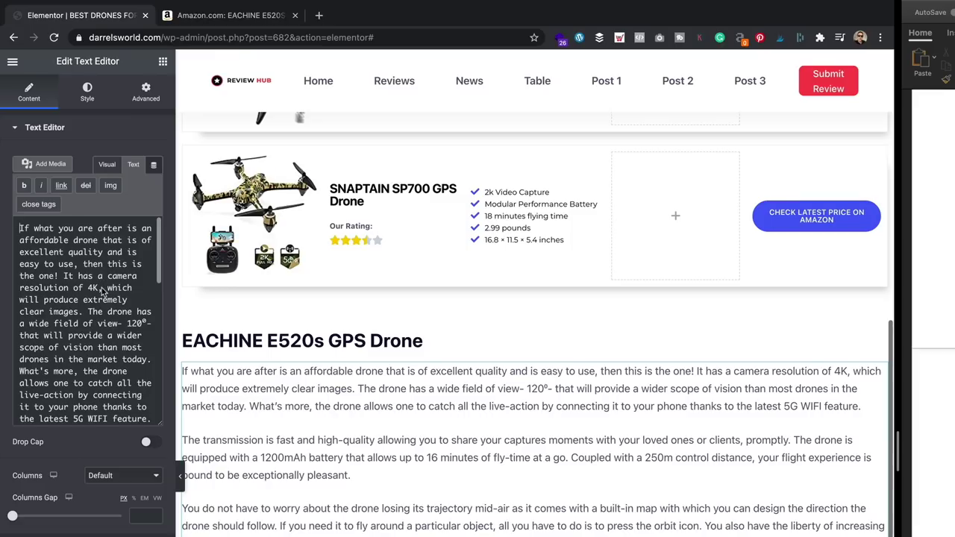
key("super+v")
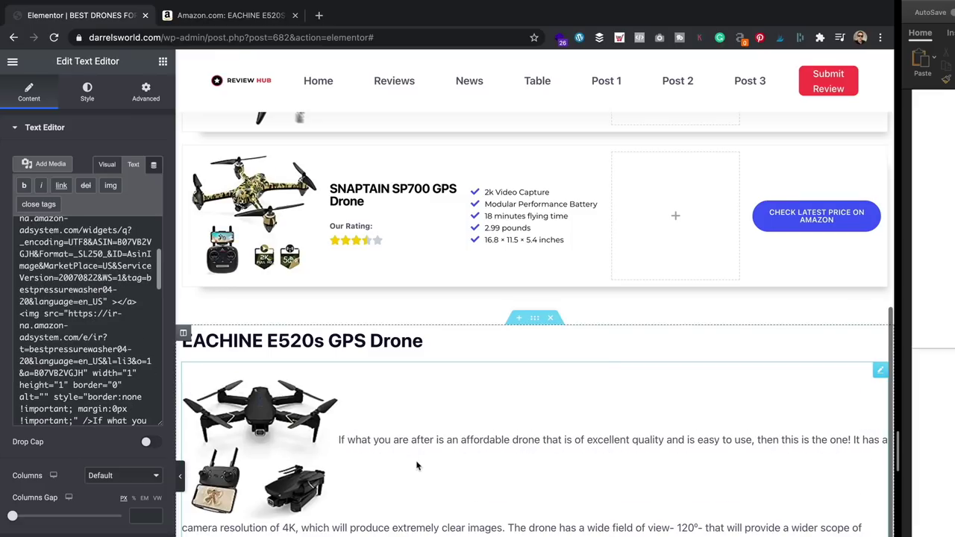
left_click(107, 165)
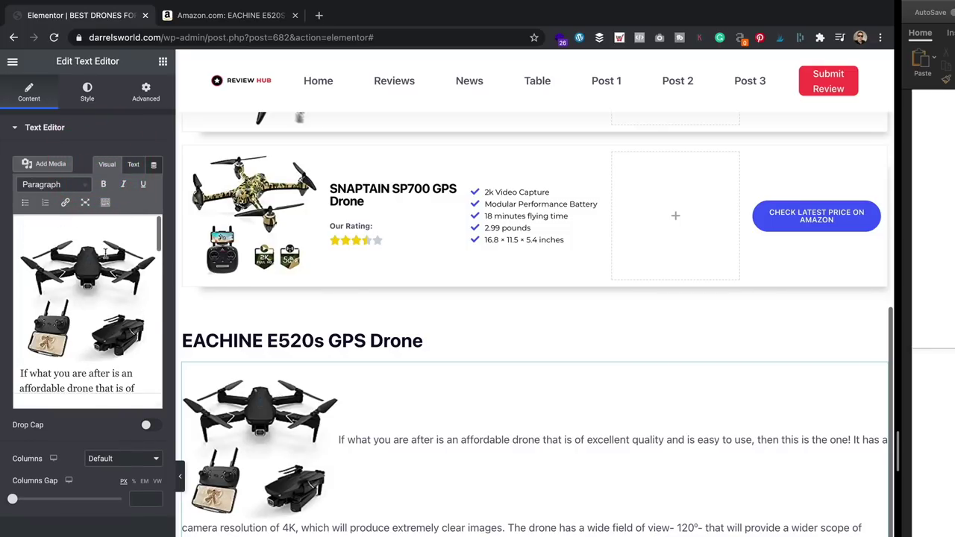
left_click(95, 265)
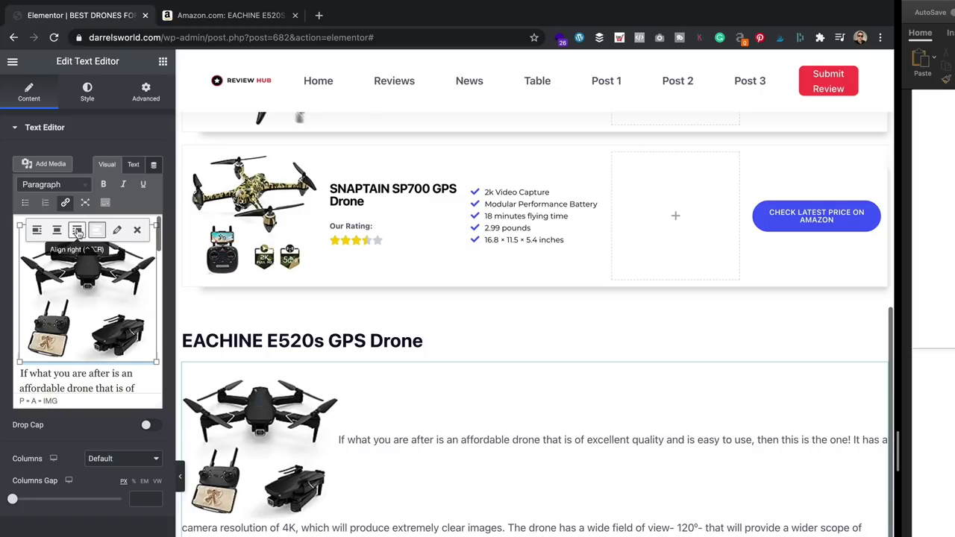
left_click(77, 231)
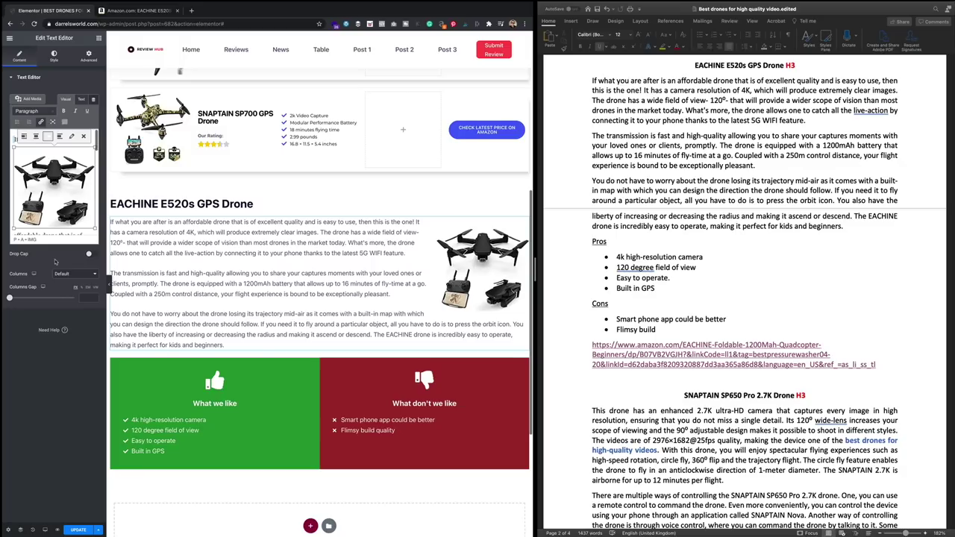
scroll(321, 416, "down", 2)
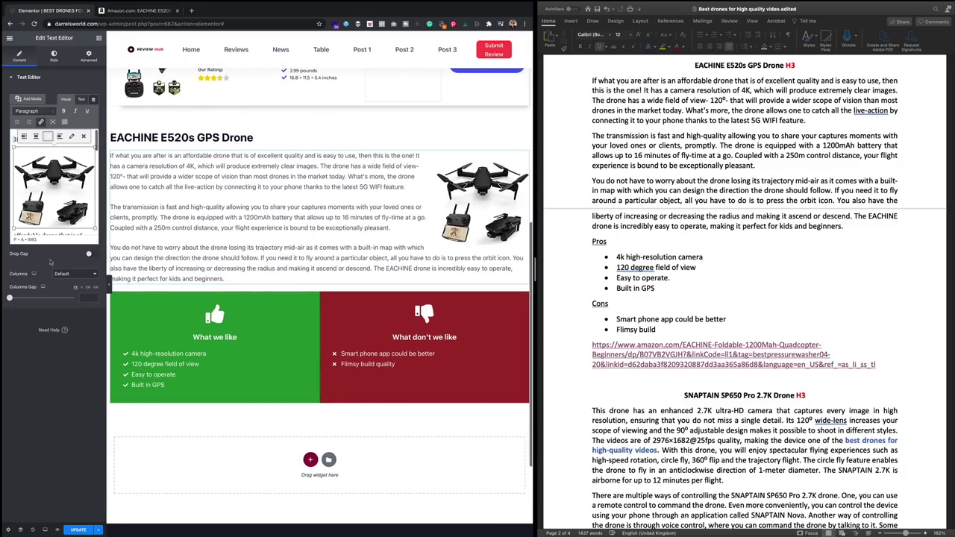
Add a centred Button widget below the pros and cons section
left_click(98, 37)
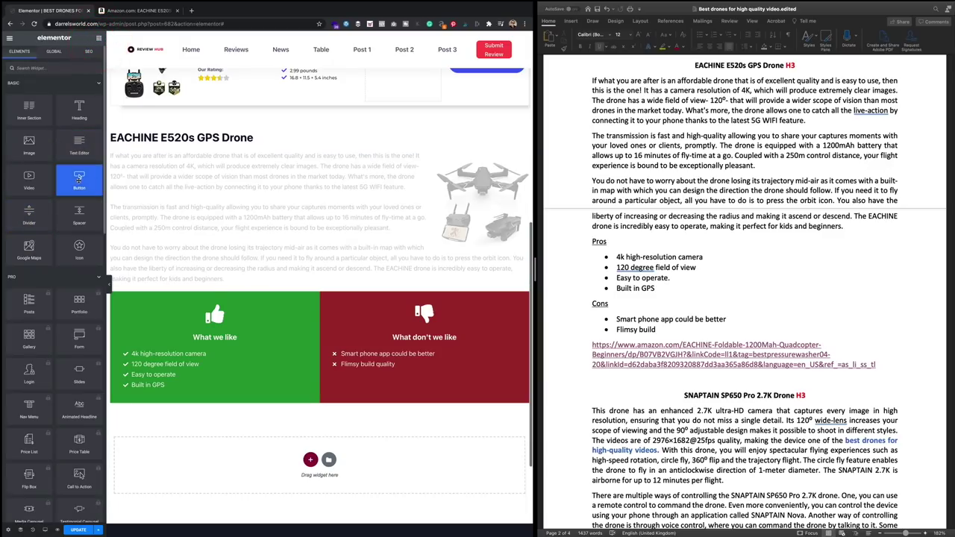
left_click_drag(79, 179, 158, 416)
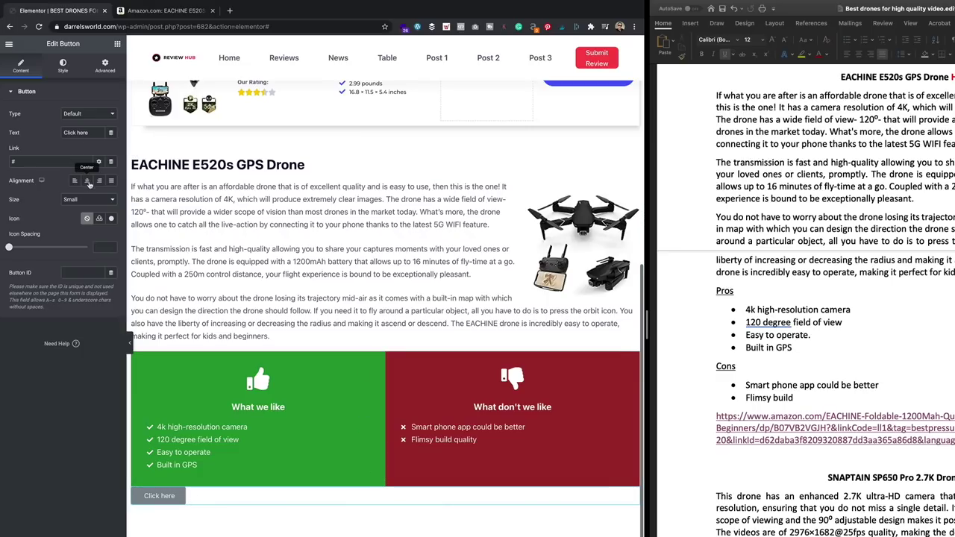
left_click(86, 181)
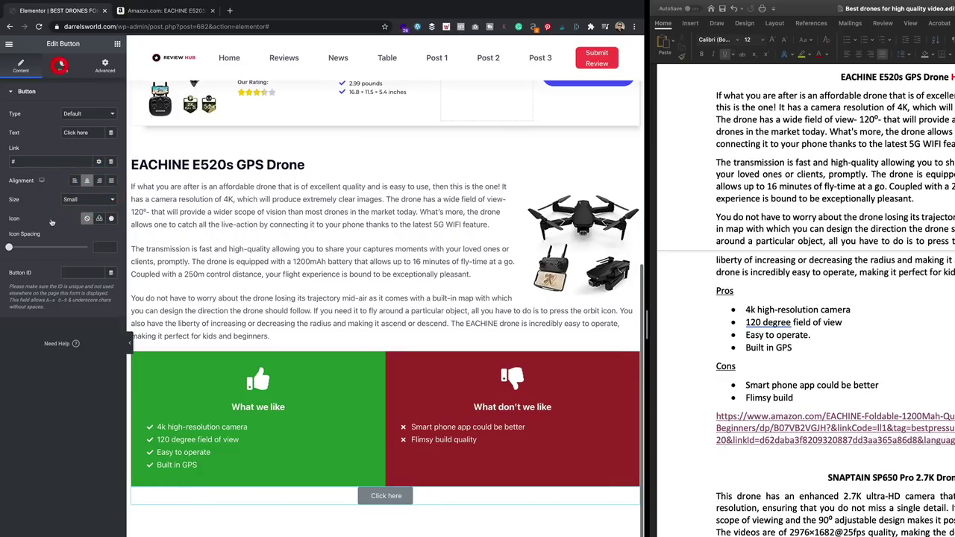
Unlink the button's margins and set its top margin to 20 px
left_click(62, 66)
left_click(105, 67)
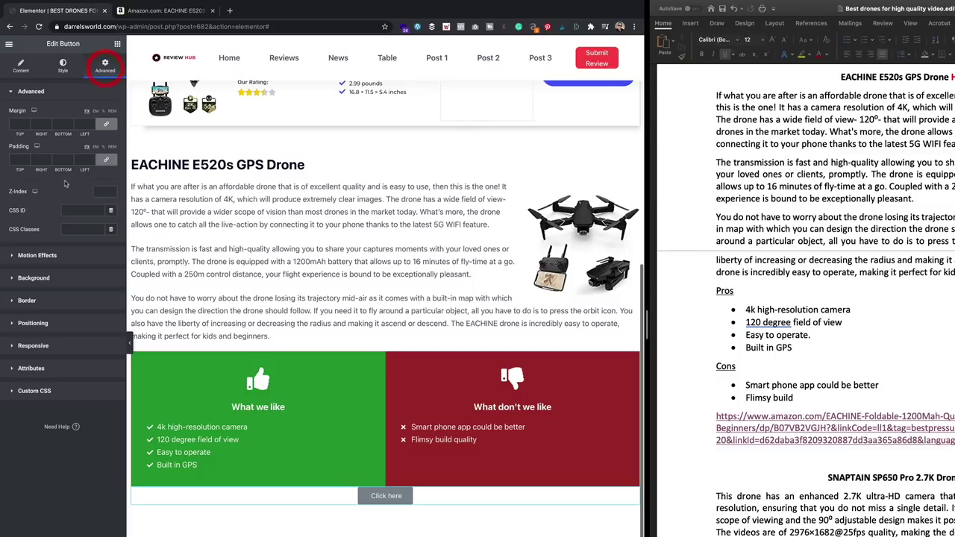
left_click(108, 126)
type("20")
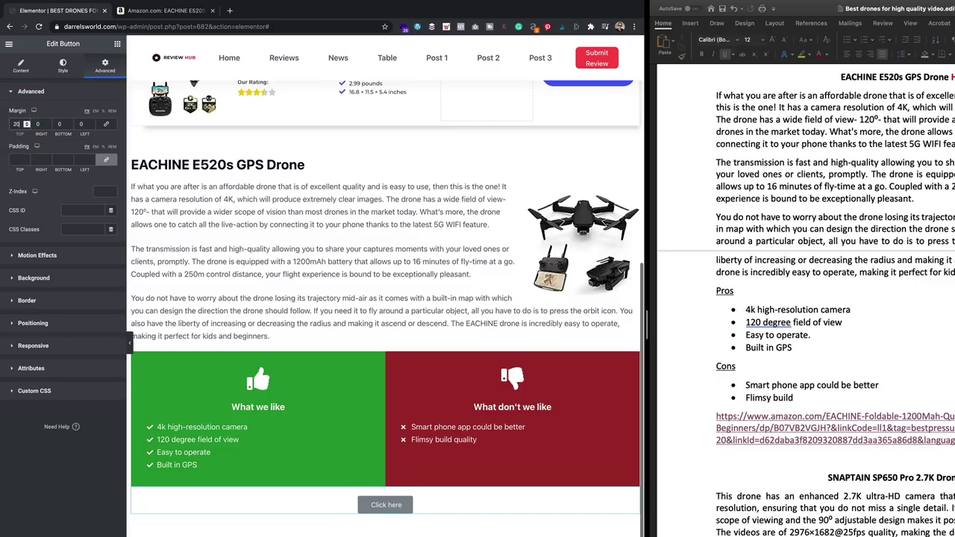
key("BackSpace")
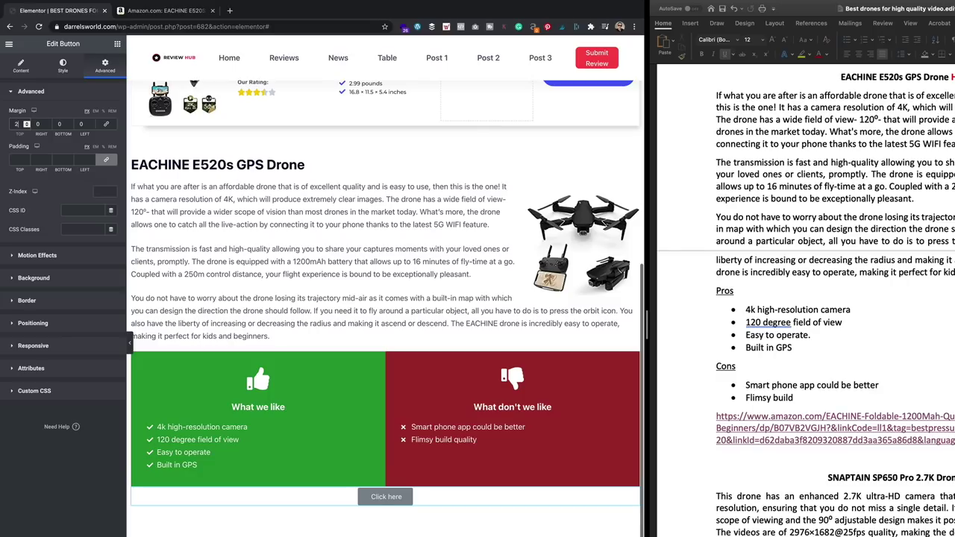
type("0")
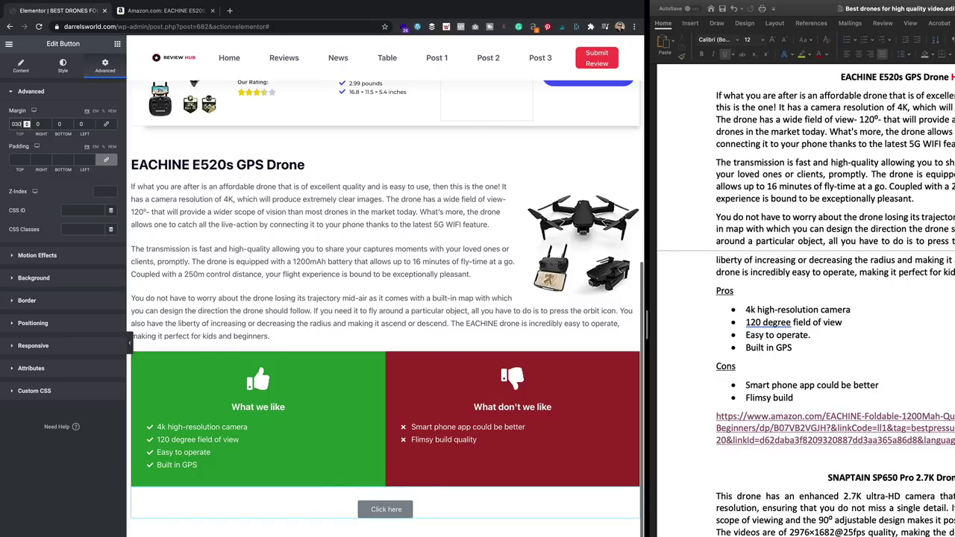
left_click(21, 62)
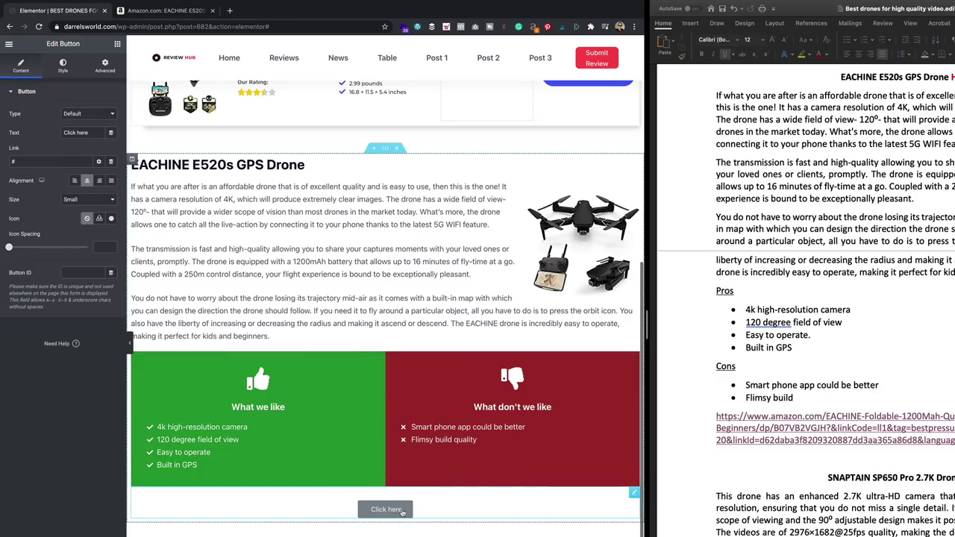
Change the button label to 'Check the latest price on the EACHINE E520s GPS Drone on Amazon'
triple_click(75, 132)
key("super+v")
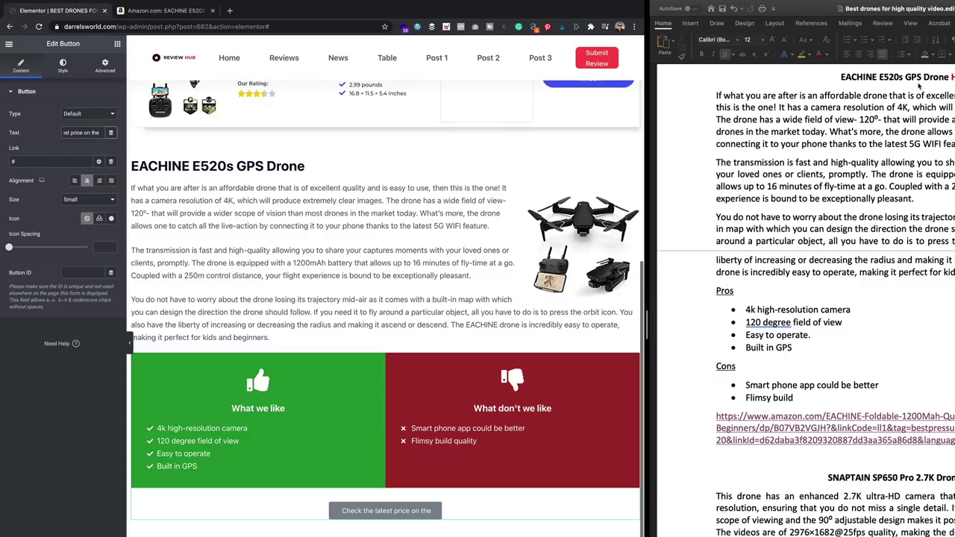
left_click_drag(931, 77, 851, 78)
key("super+c")
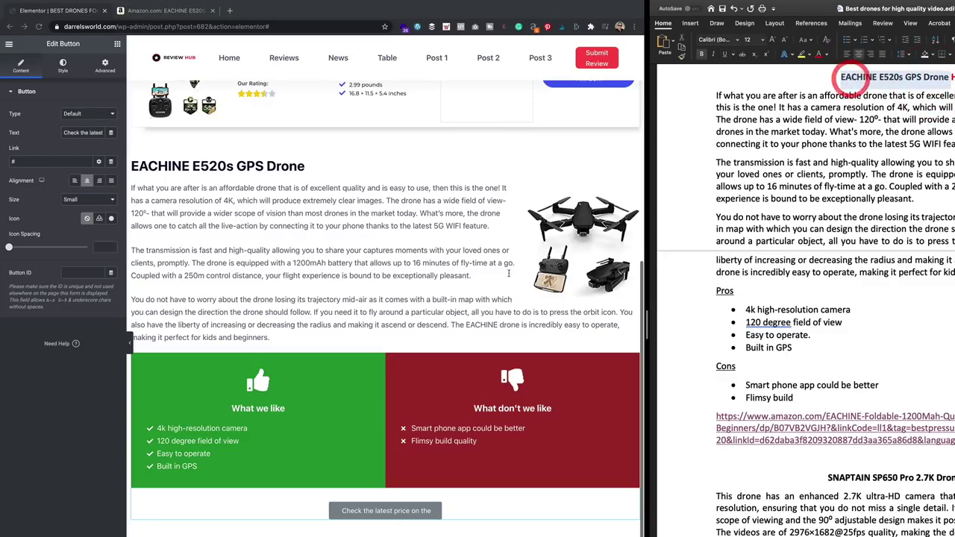
left_click(82, 133)
triple_click(82, 132)
key("super+v")
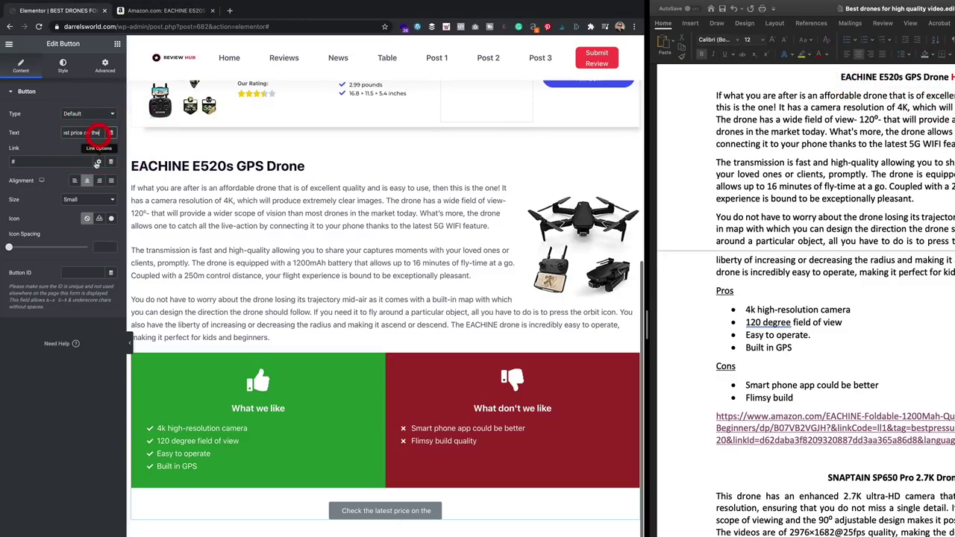
type("on Amazon")
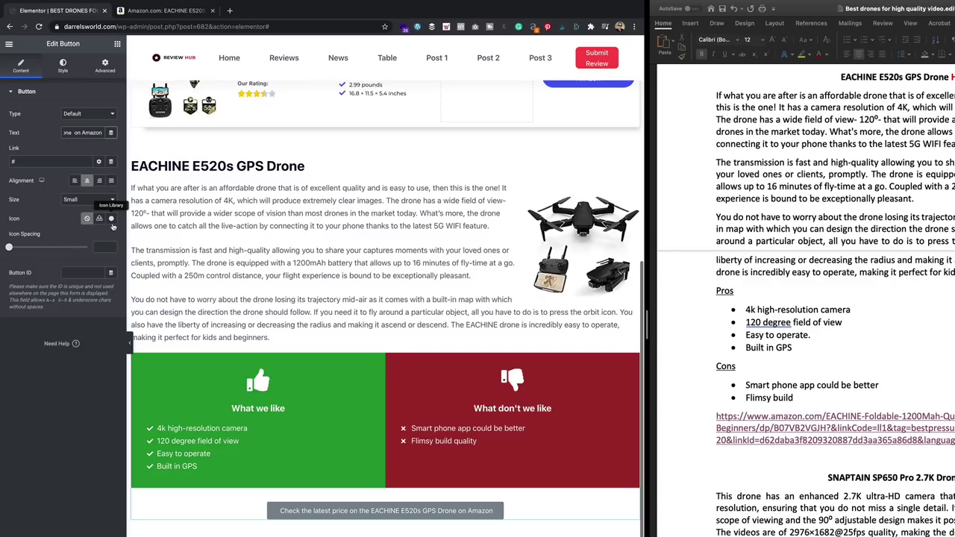
Add the external-link icon to the button
left_click(113, 222)
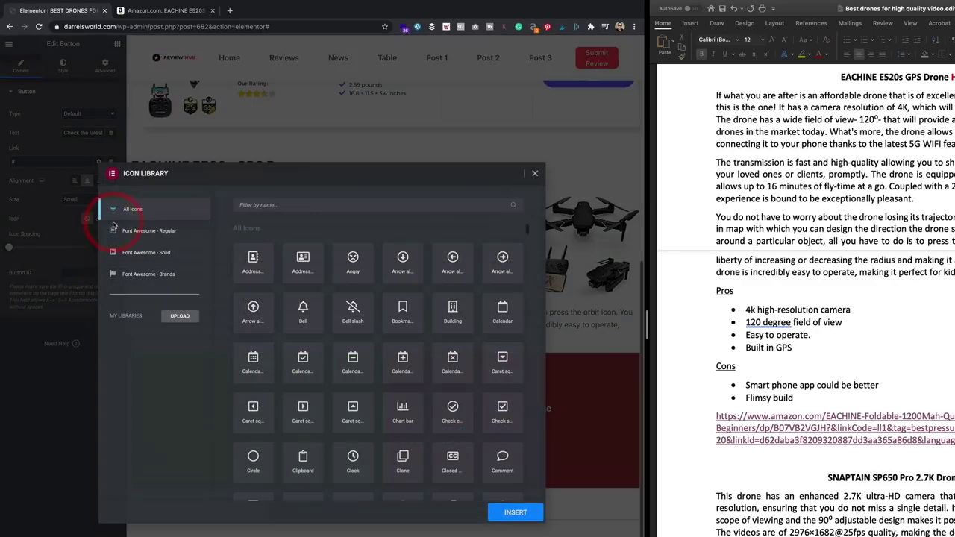
left_click(299, 206)
type("external")
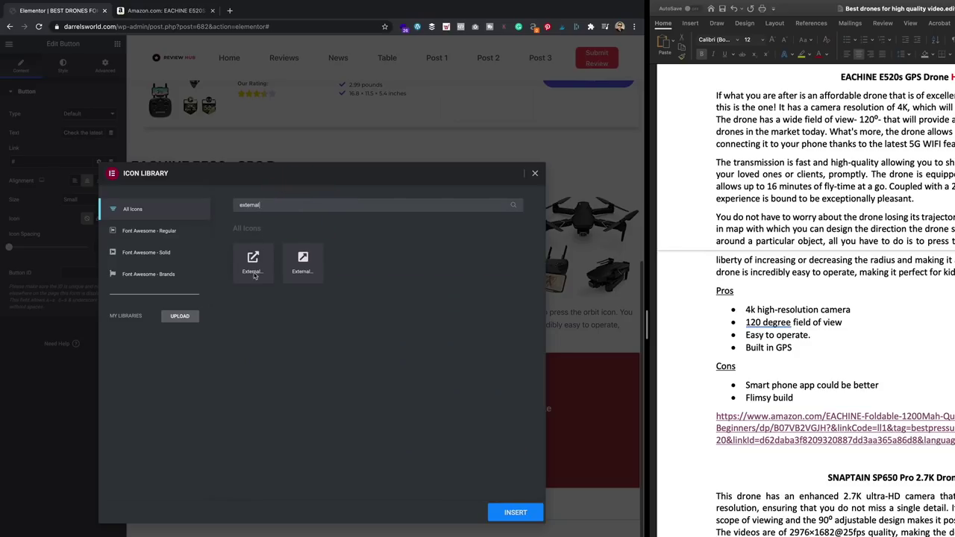
left_click(253, 263)
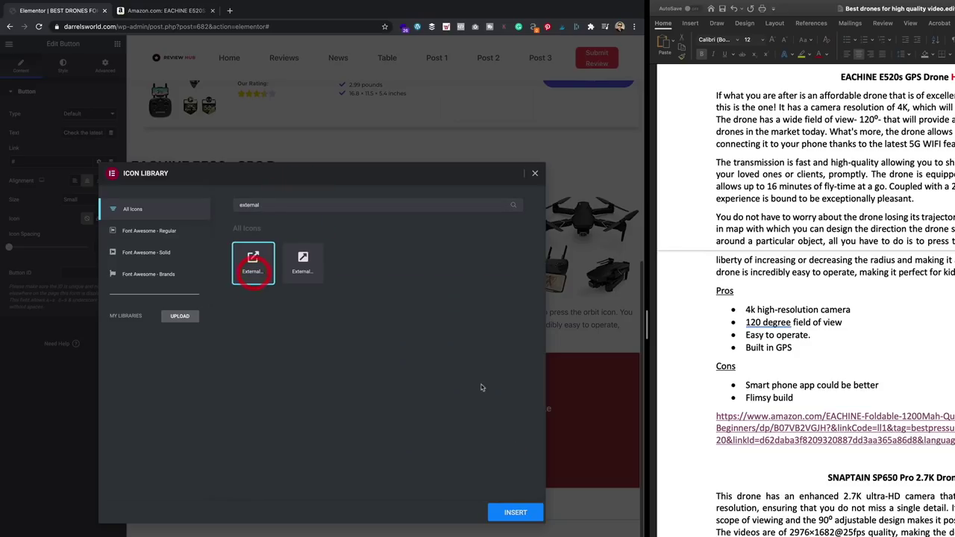
left_click(535, 515)
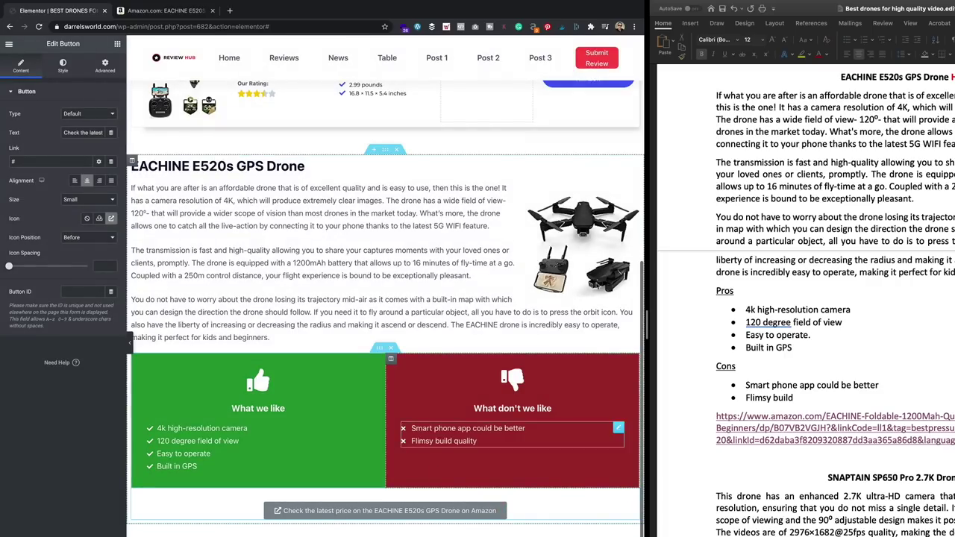
Copy SiteStripe's full-length text link for the EACHINE E520S drone
left_click(176, 10)
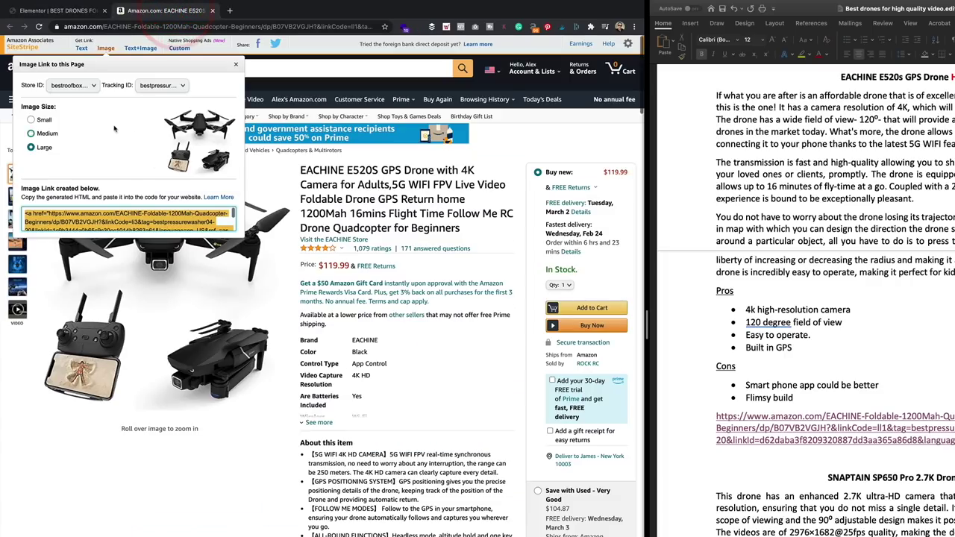
left_click(81, 48)
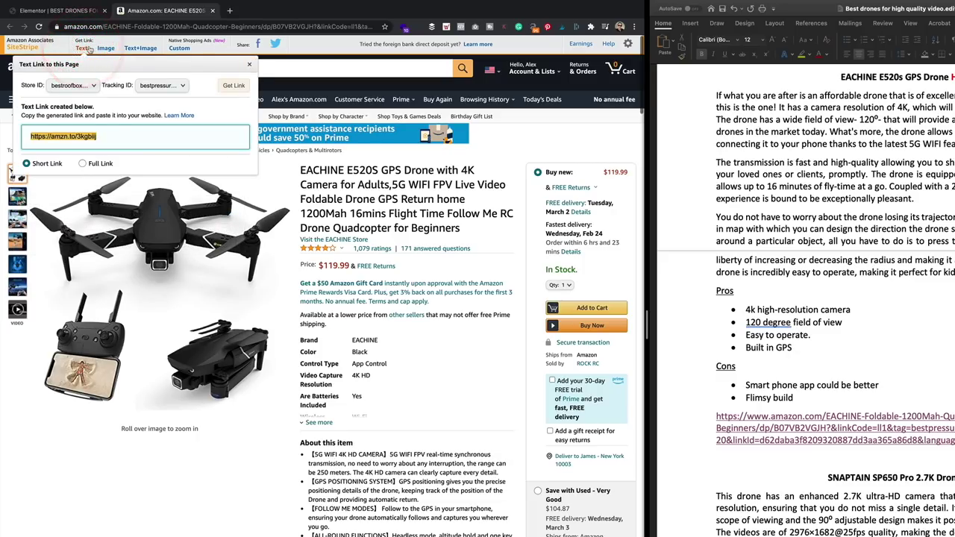
left_click(83, 163)
right_click(119, 139)
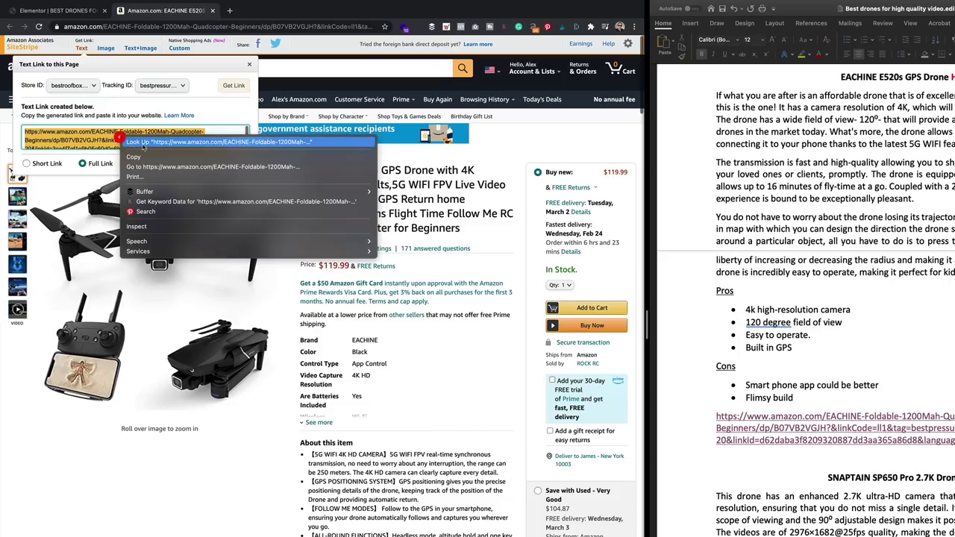
left_click(159, 155)
left_click(54, 10)
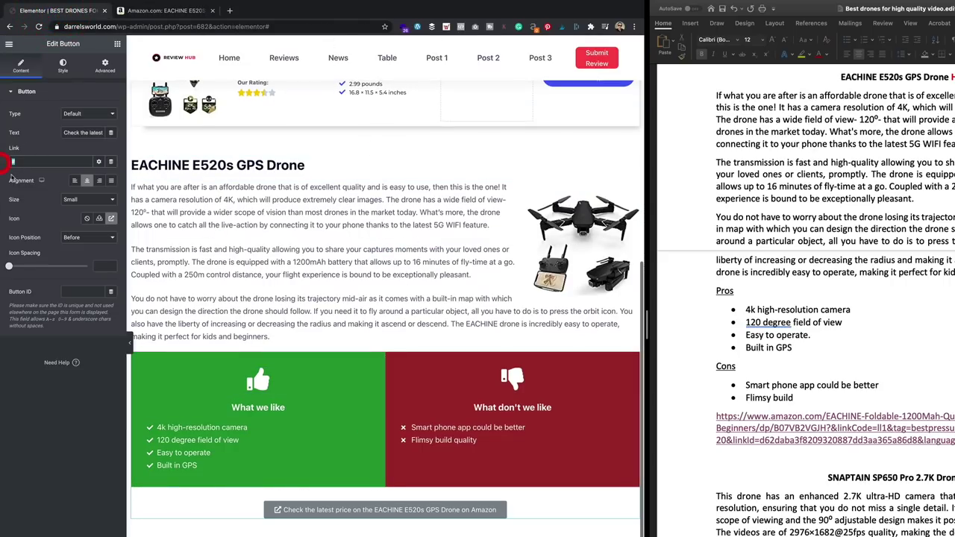
Paste the Amazon product URL into the button's Link field and set its size to Medium
key("ctrl+v")
left_click(99, 162)
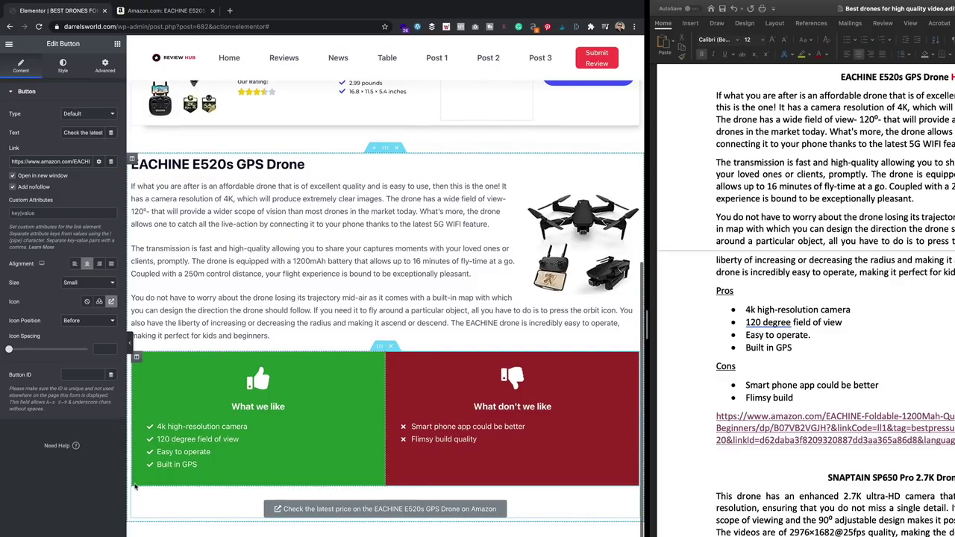
left_click(110, 284)
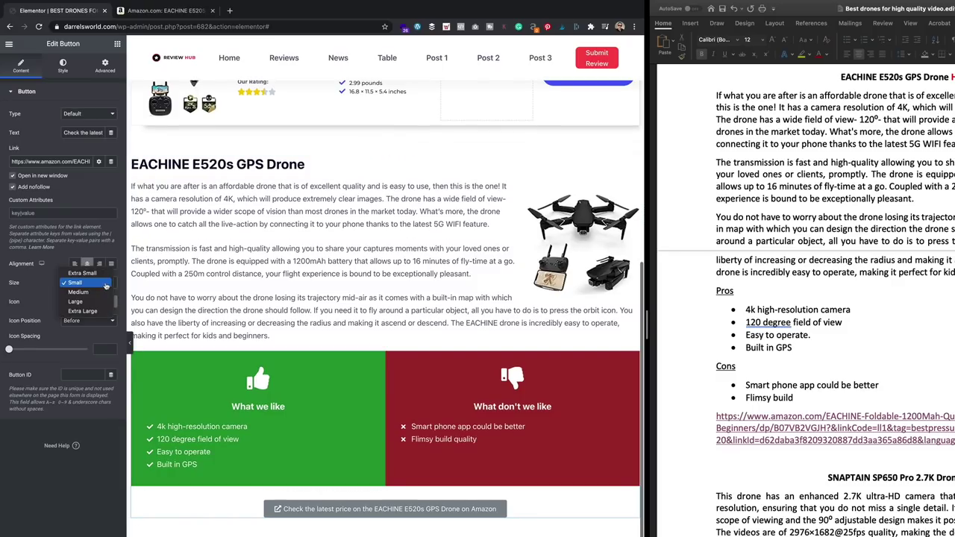
left_click(101, 295)
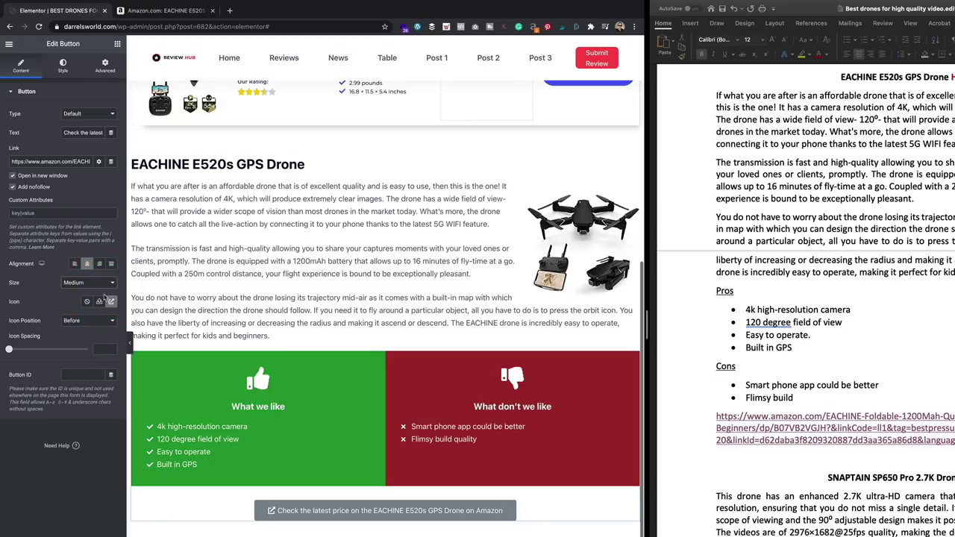
left_click(105, 282)
left_click(102, 293)
left_click(104, 284)
left_click(102, 277)
Try dark blue, then set the EACHINE price button background to a grey global colour
left_click(65, 64)
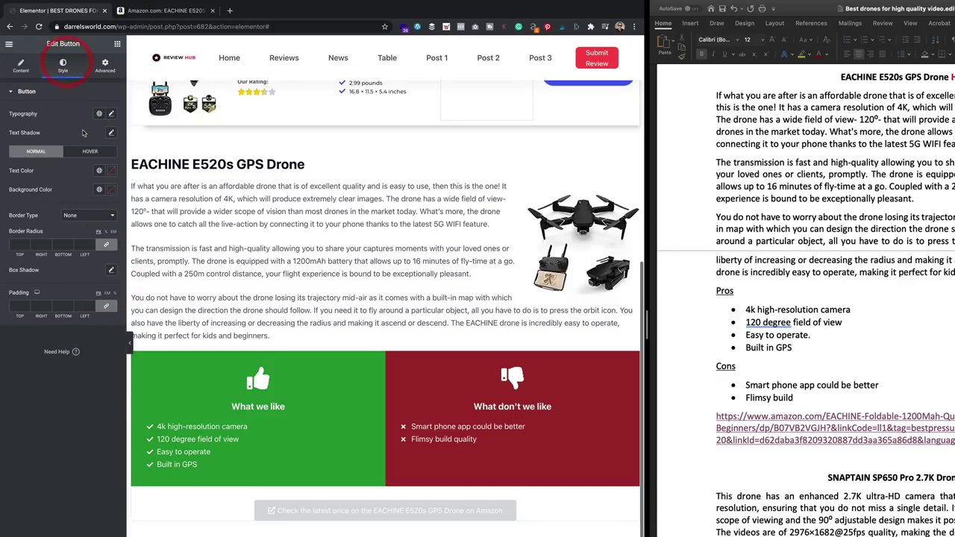
left_click(114, 192)
left_click(77, 326)
left_click(98, 194)
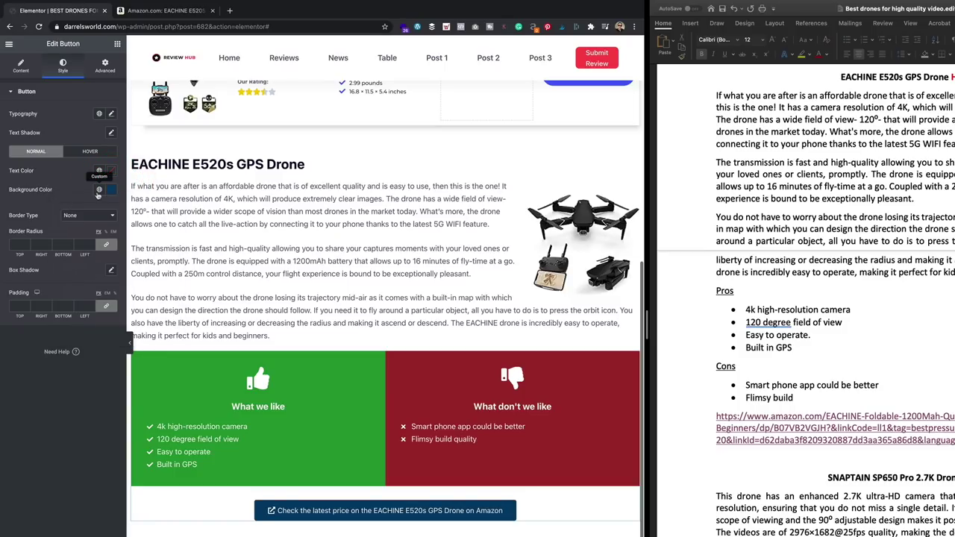
left_click(99, 191)
left_click(26, 234)
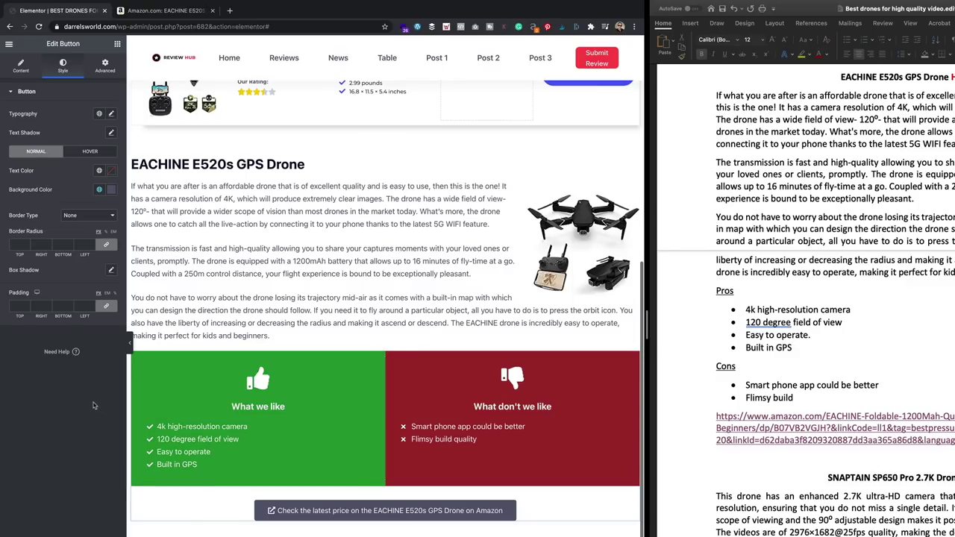
left_click(307, 500)
Put the Amazon logo icon, found by searching 'amazon', on the price button
left_click(21, 65)
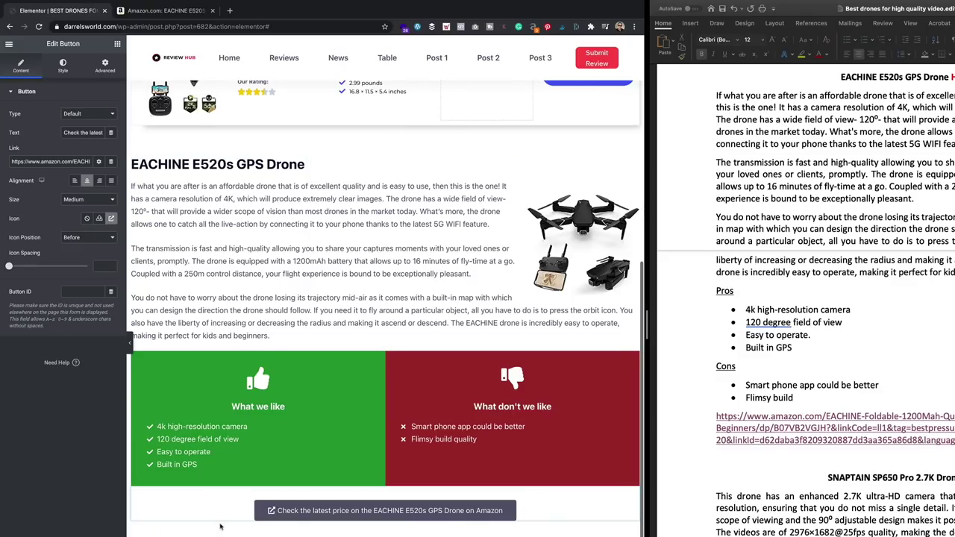
left_click(111, 218)
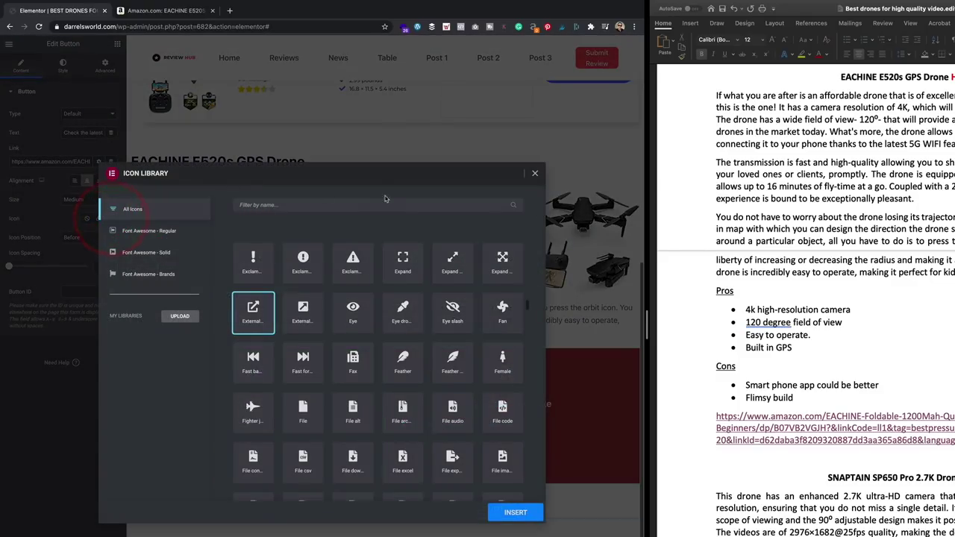
left_click(383, 206)
type("amazon")
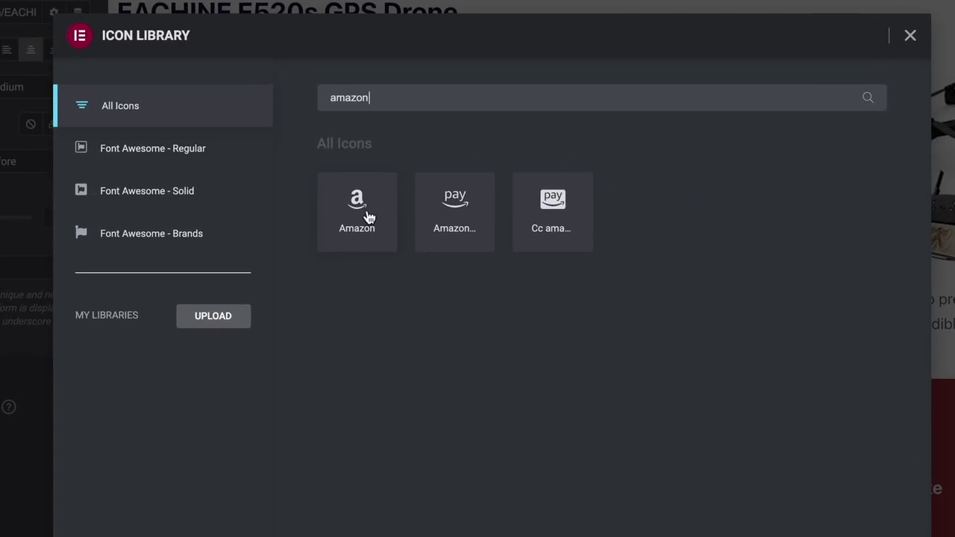
double_click(367, 212)
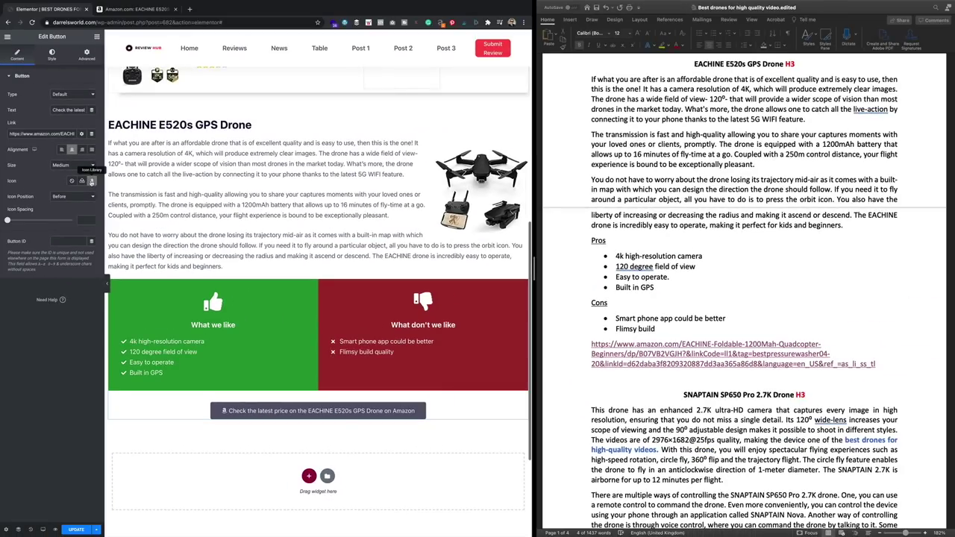
Replace it with the External Link icon, filtered with 'exter'
left_click(92, 180)
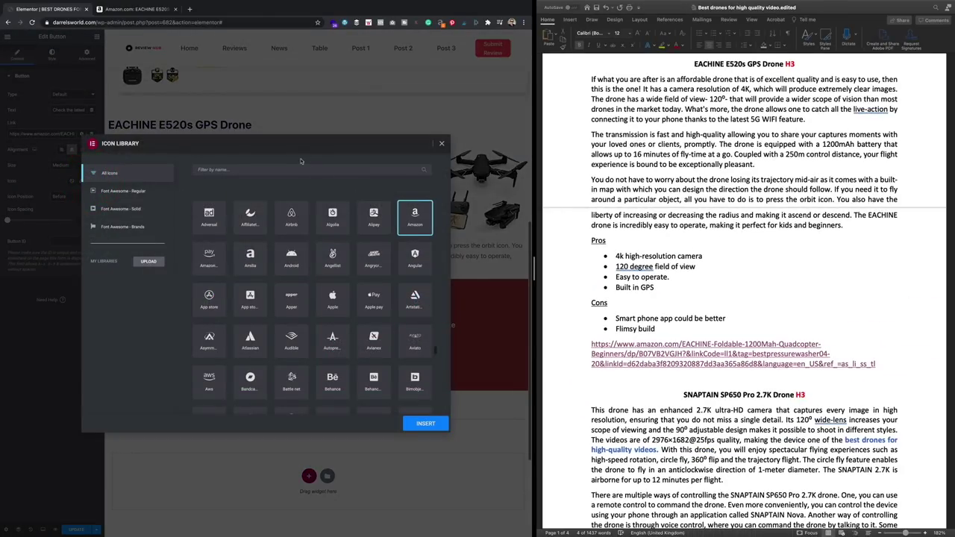
left_click(298, 167)
type("extern")
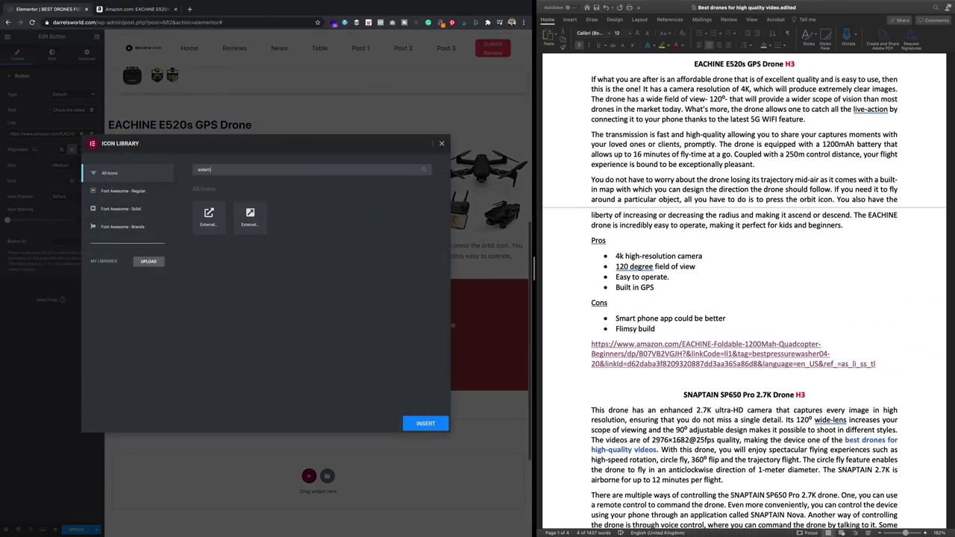
double_click(209, 216)
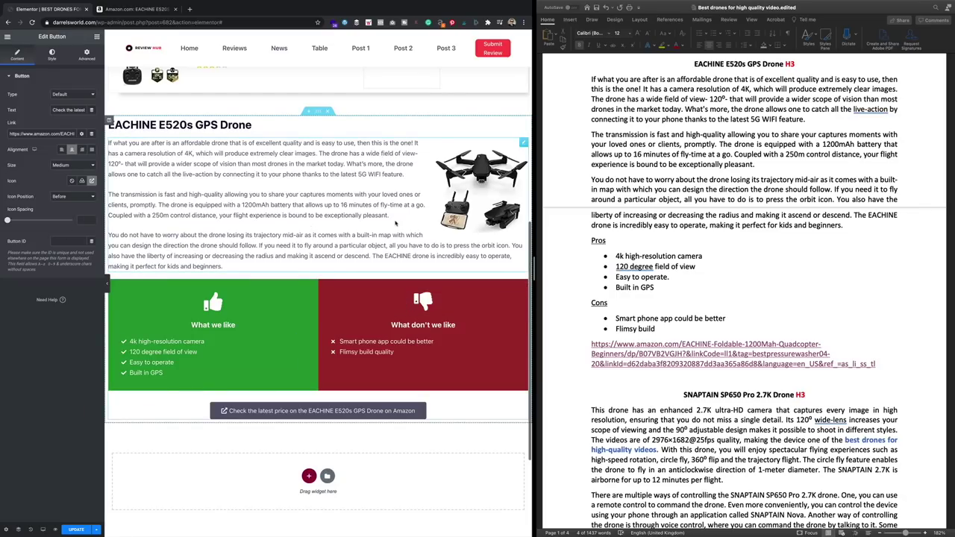
Scroll the page to review the SIMREX X11 and SNAPTAIN SP700 sections
scroll(693, 196, "down", 5)
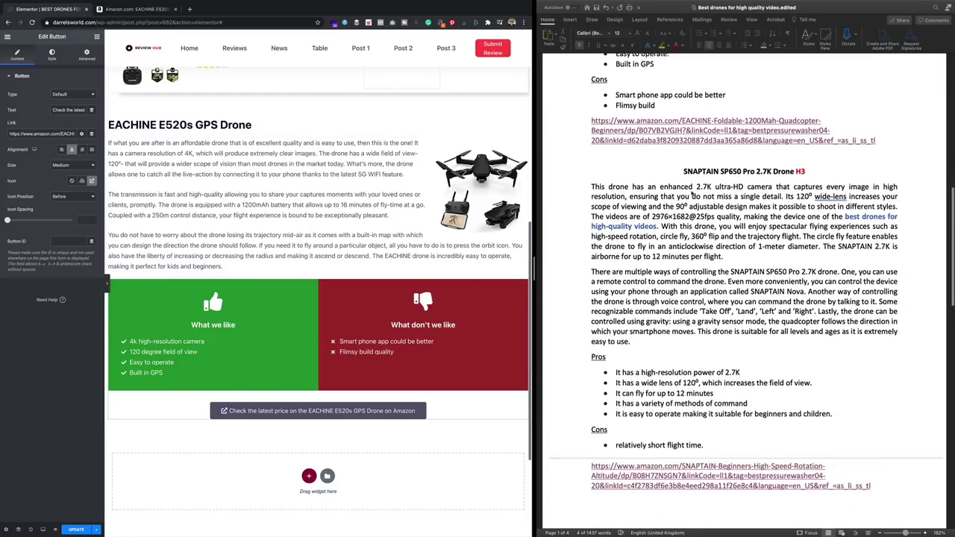
scroll(693, 196, "down", 12)
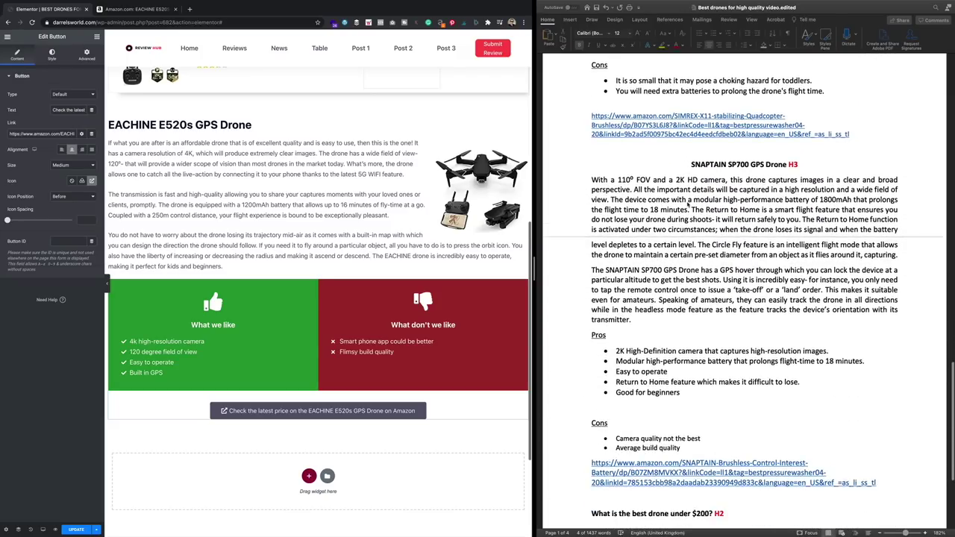
scroll(688, 202, "down", 5)
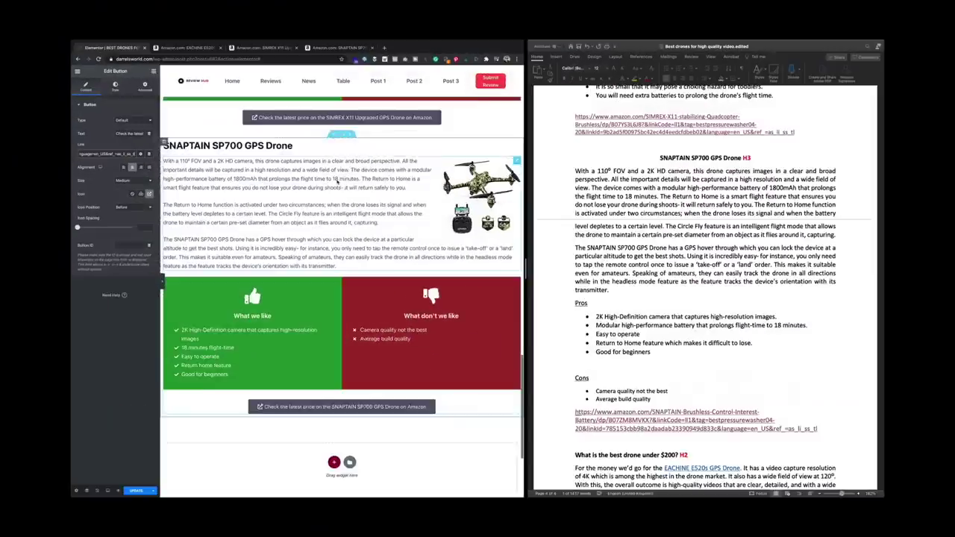
scroll(317, 167, "up", 10)
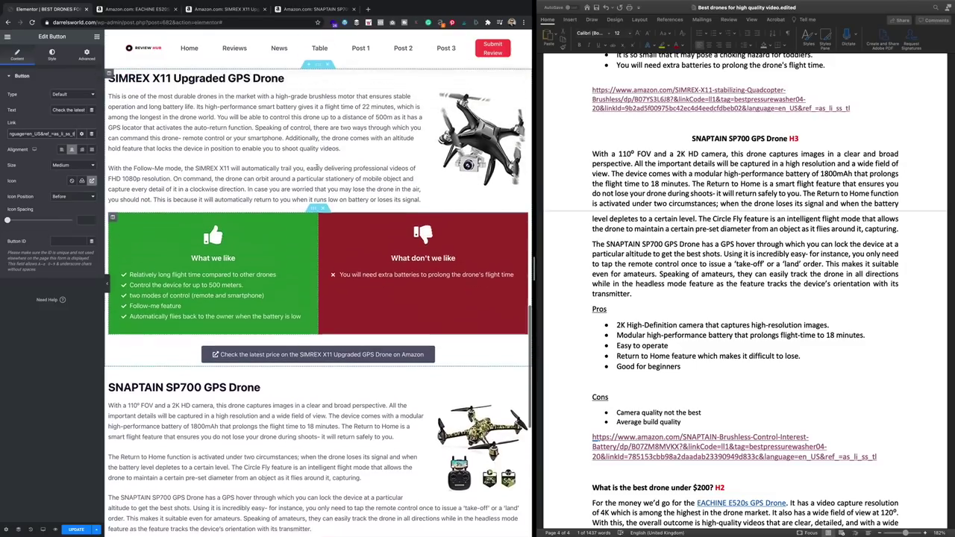
scroll(316, 167, "up", 7)
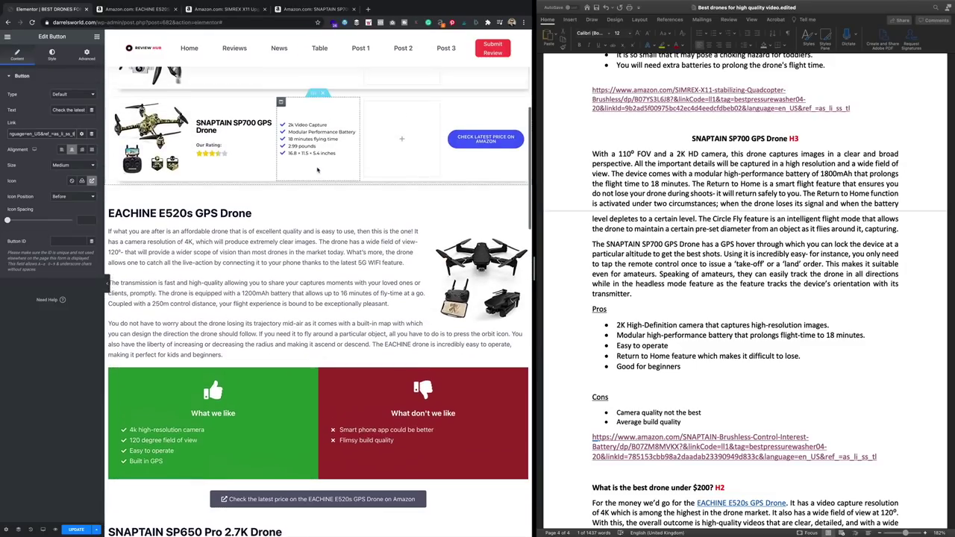
scroll(316, 166, "down", 6)
scroll(318, 166, "down", 15)
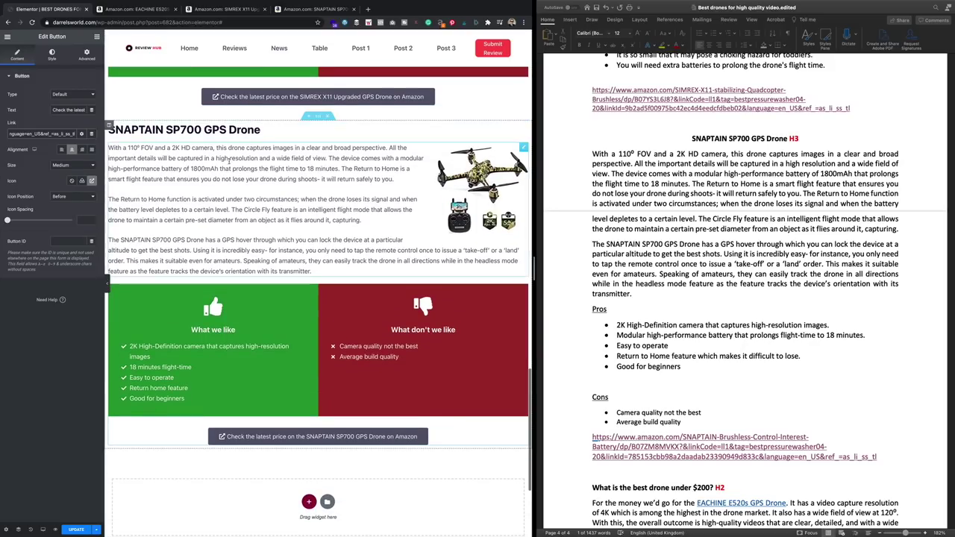
Duplicate the SNAPTAIN SP700 review section
right_click(316, 118)
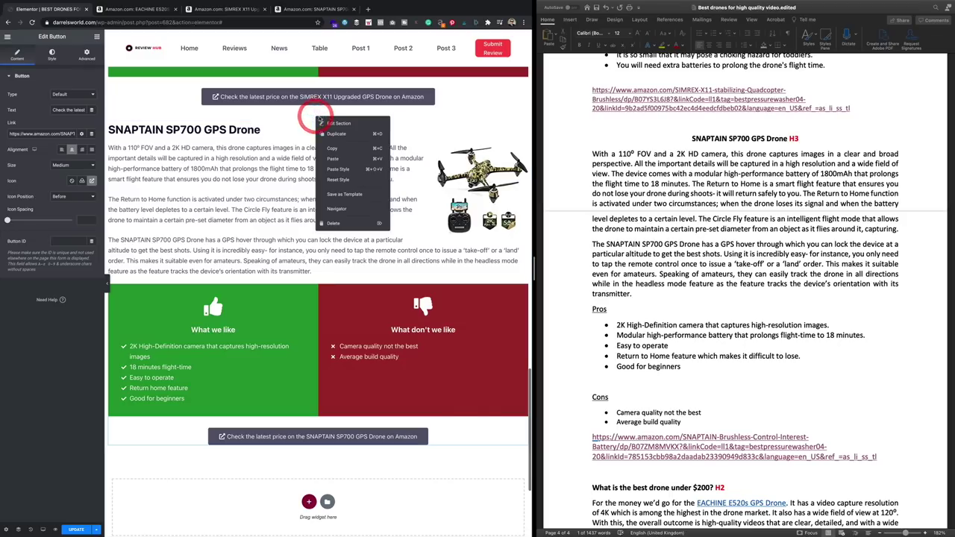
left_click(341, 134)
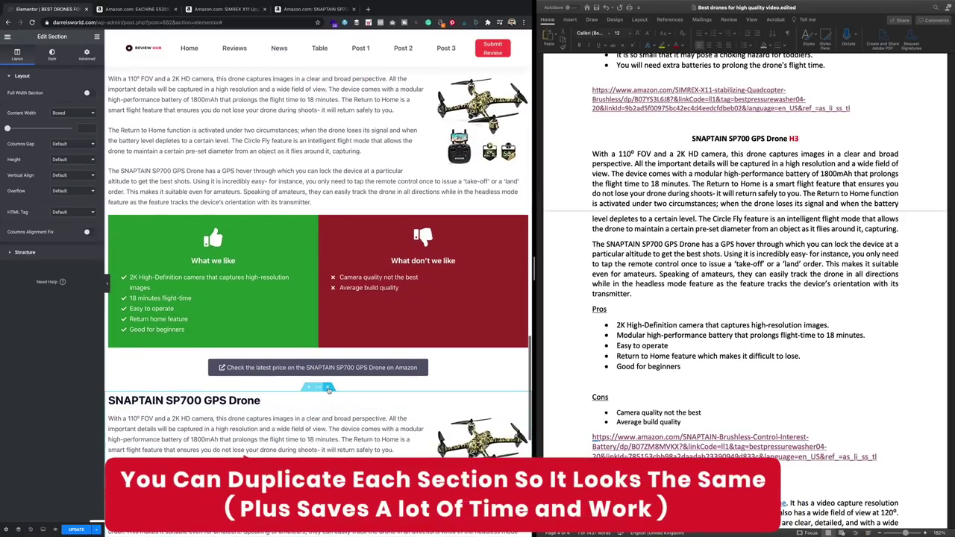
scroll(319, 415, "up", 3)
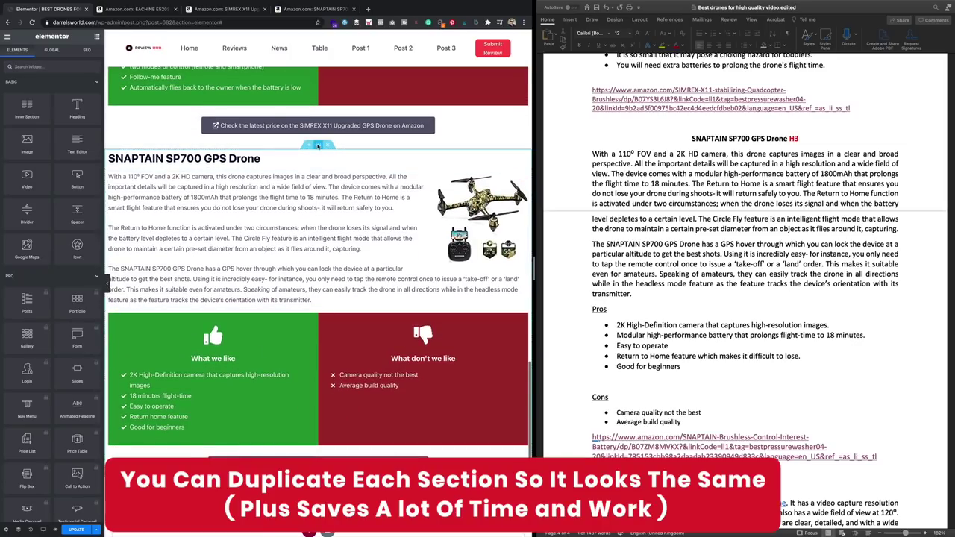
right_click(318, 145)
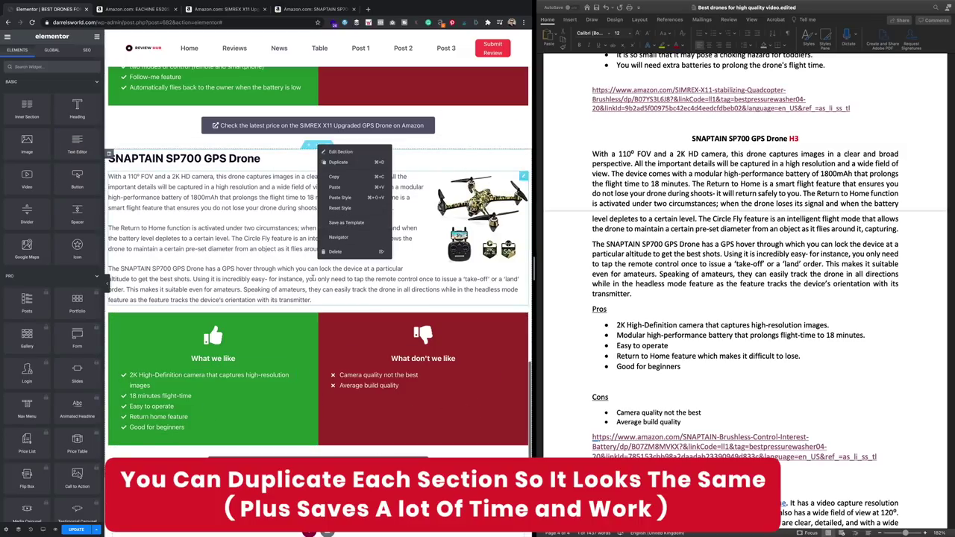
left_click(283, 265)
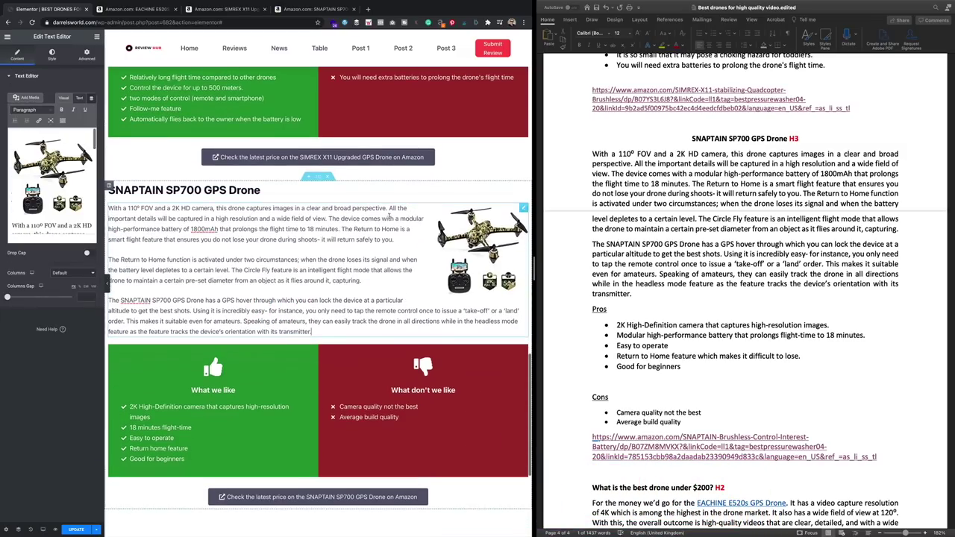
scroll(329, 248, "down", 3)
scroll(330, 224, "up", 2)
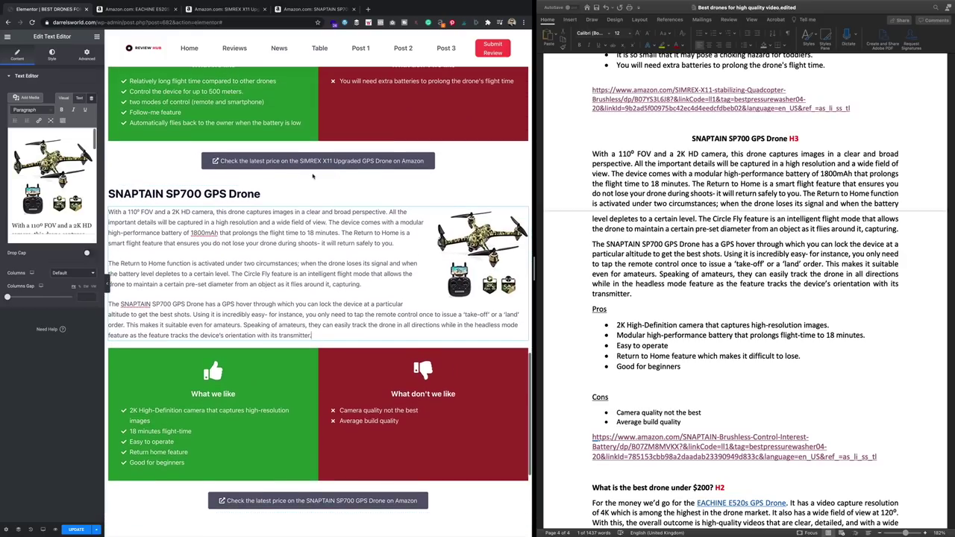
Open the SIMREX X11 section's Advanced margin and padding settings
right_click(318, 127)
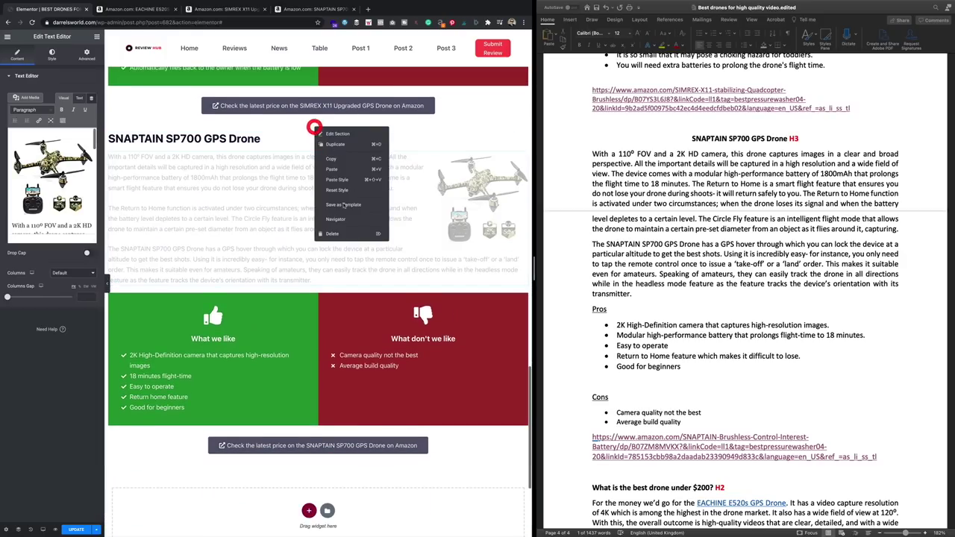
left_click(269, 289)
scroll(276, 262, "up", 5)
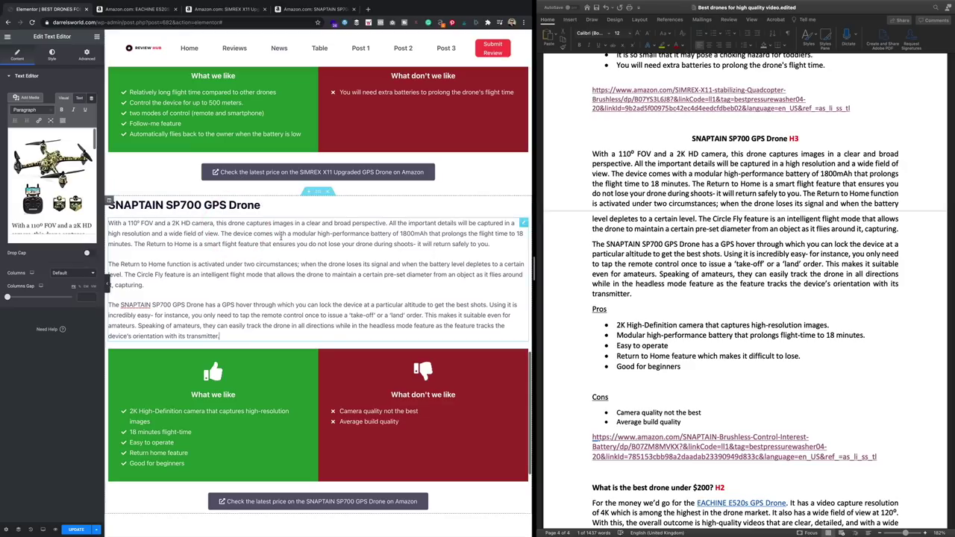
scroll(281, 239, "up", 3)
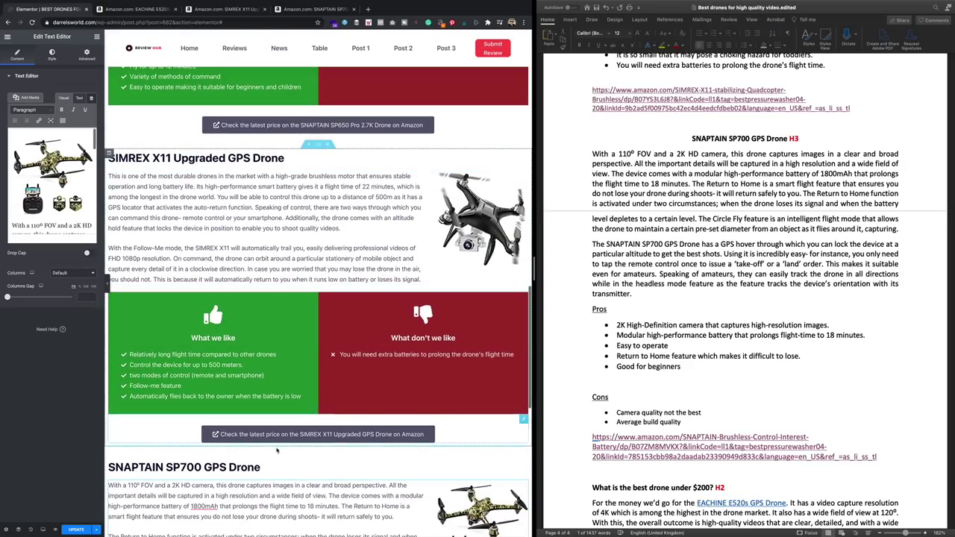
right_click(318, 146)
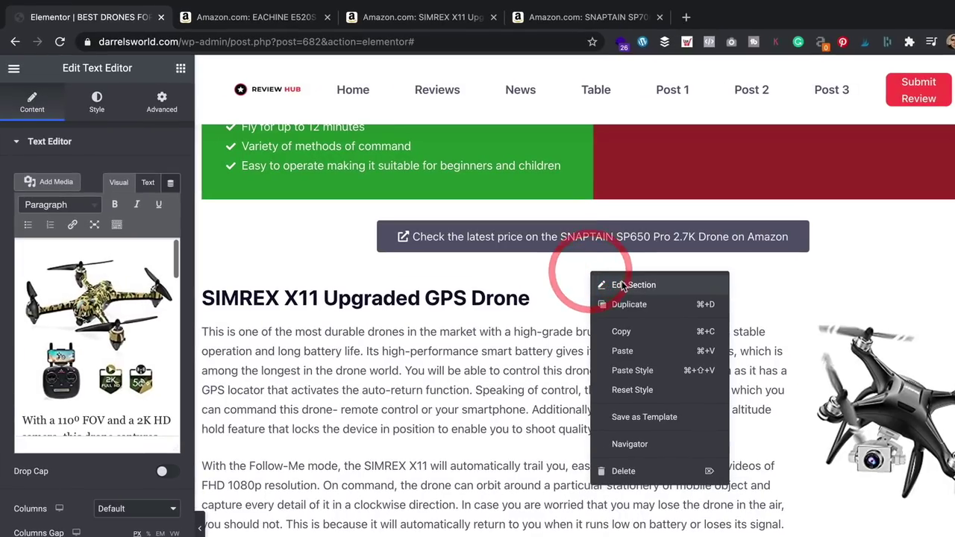
left_click(624, 285)
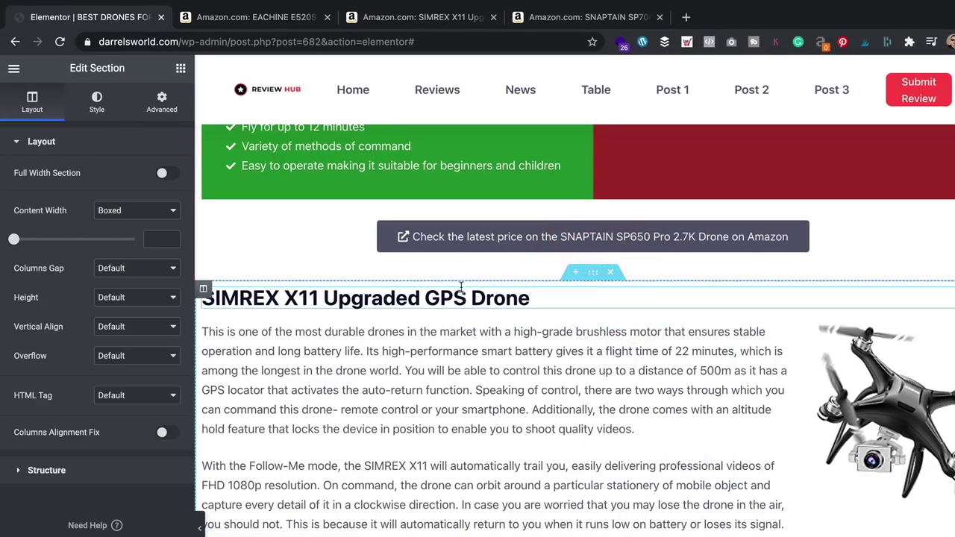
left_click(162, 102)
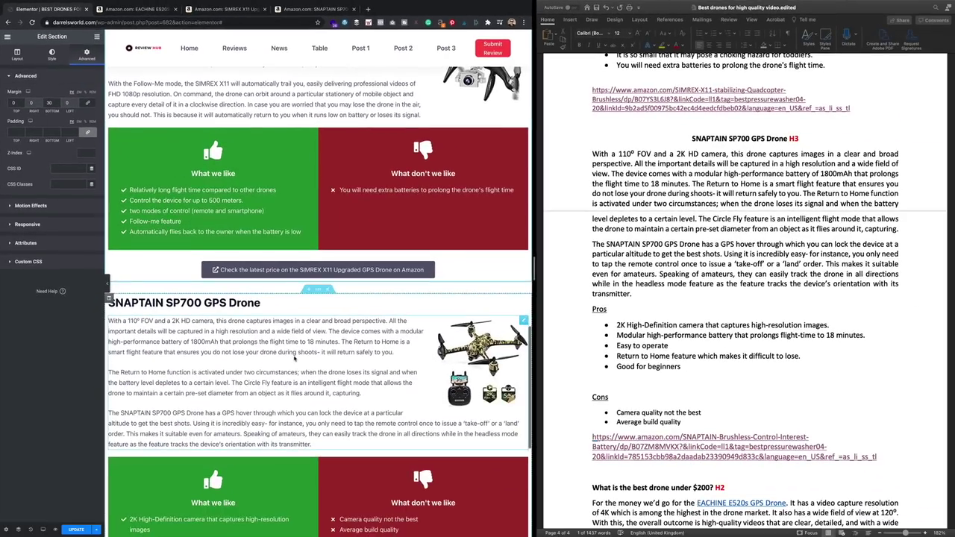
Find the 'What is the best drone under $200?' question in the Word draft
scroll(294, 354, "down", 3)
scroll(681, 366, "down", 4)
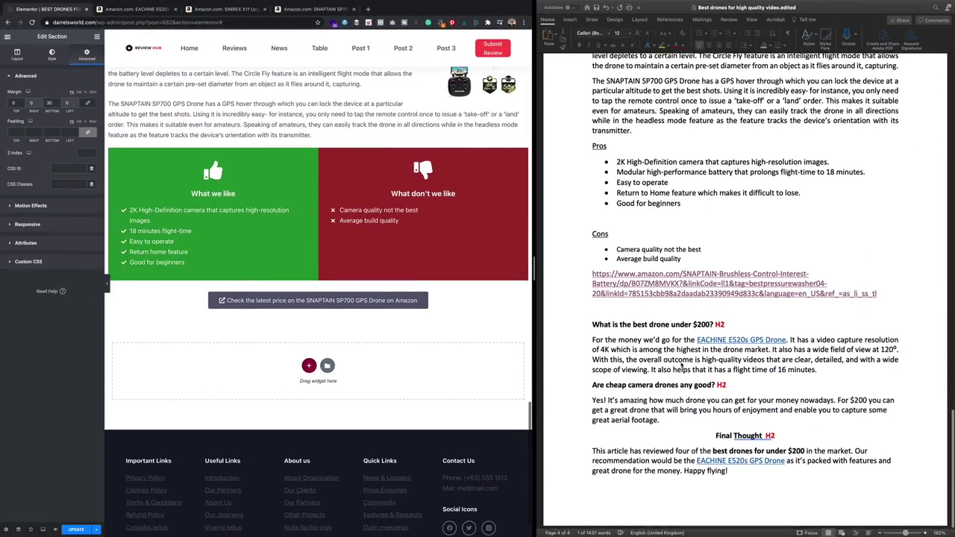
scroll(437, 291, "down", 2)
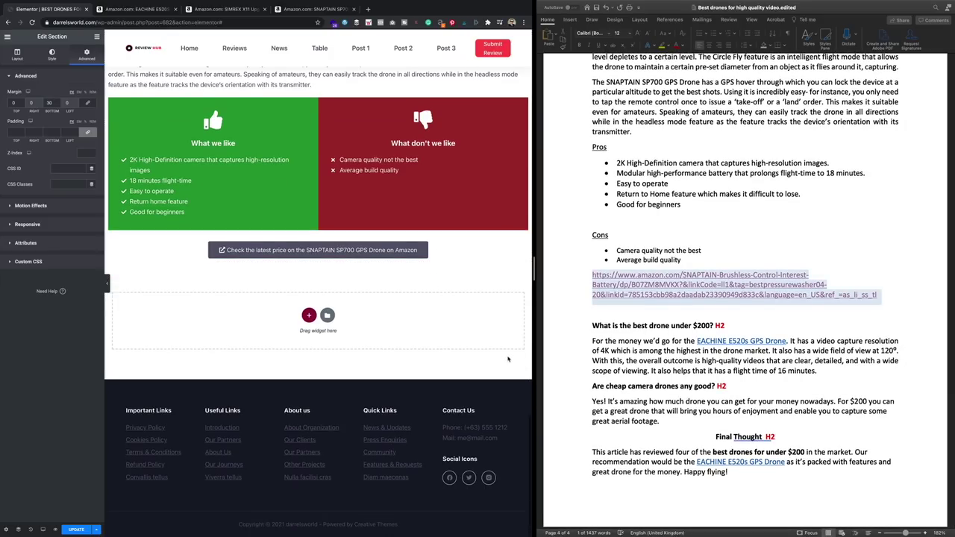
left_click_drag(593, 326, 709, 328)
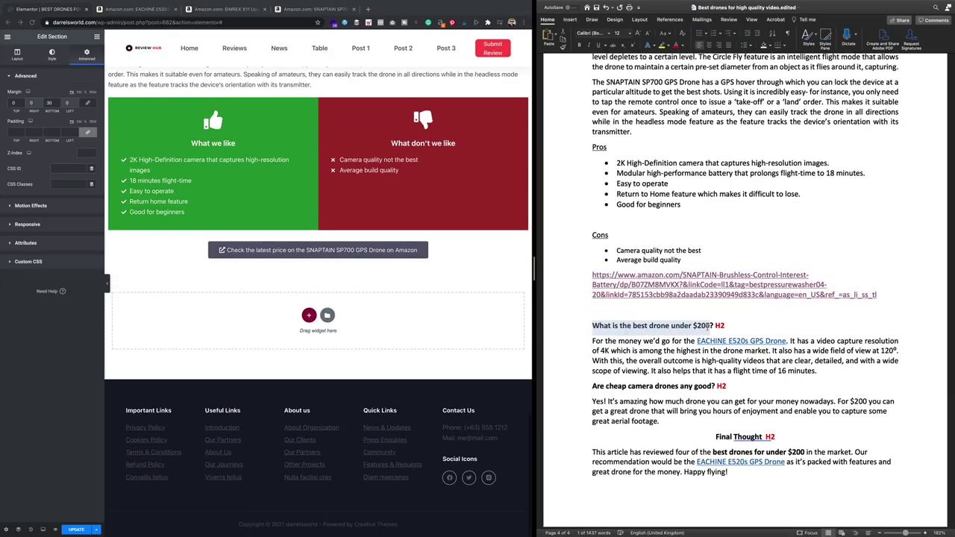
left_click(697, 375)
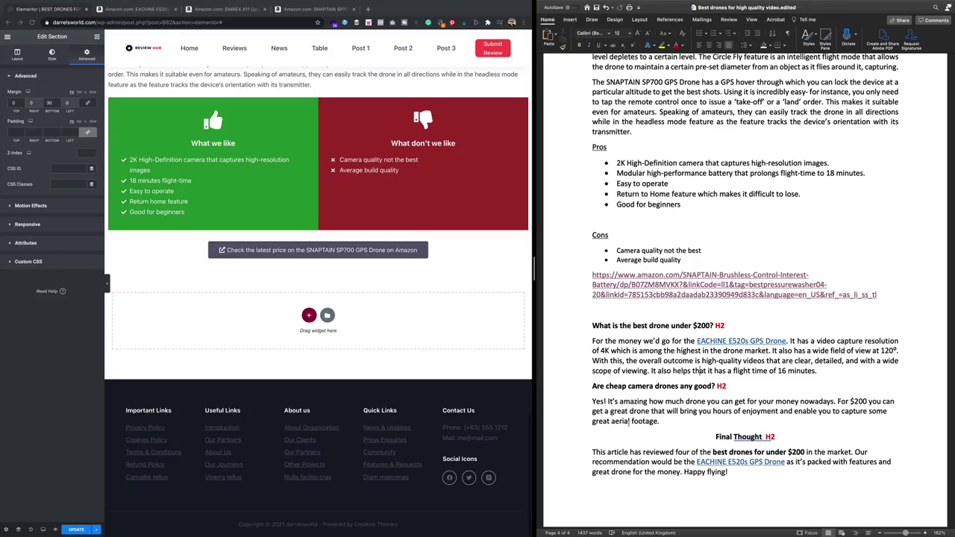
Add a single-column section with a heading holding that question below the price button
left_click(309, 317)
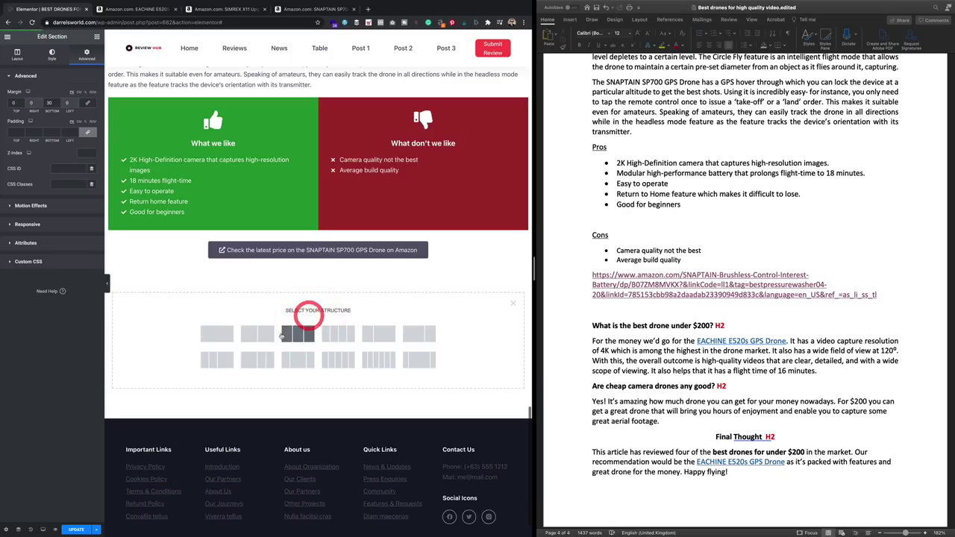
left_click(212, 335)
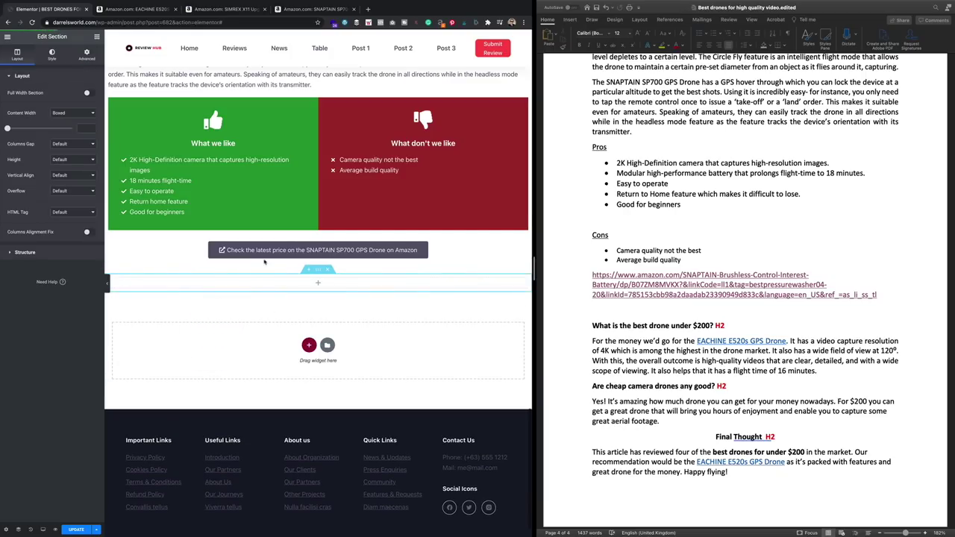
left_click(96, 37)
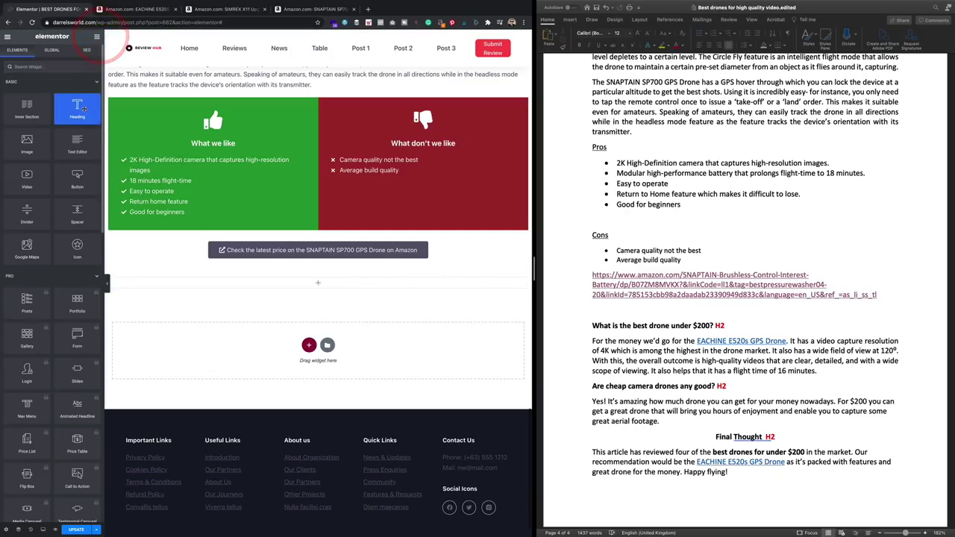
left_click_drag(78, 108, 254, 283)
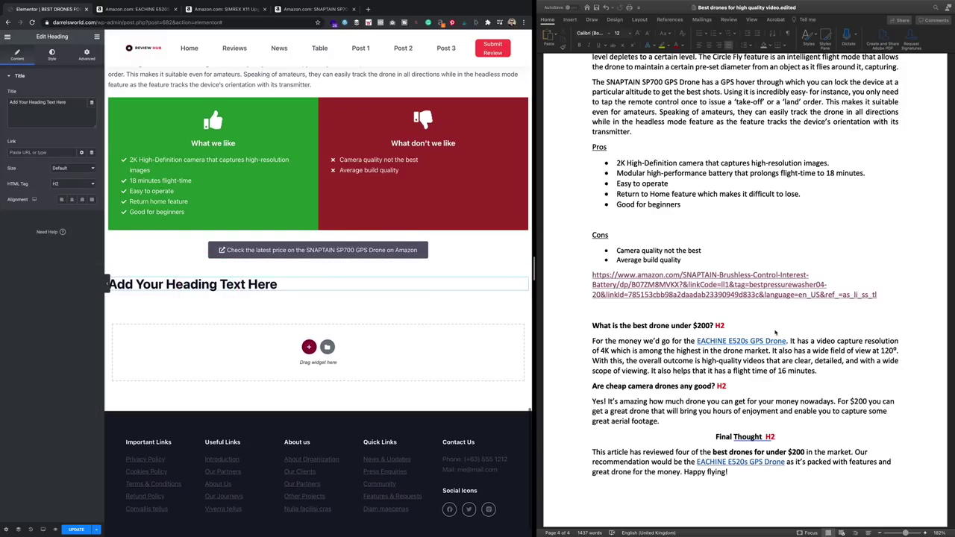
left_click_drag(710, 329, 594, 329)
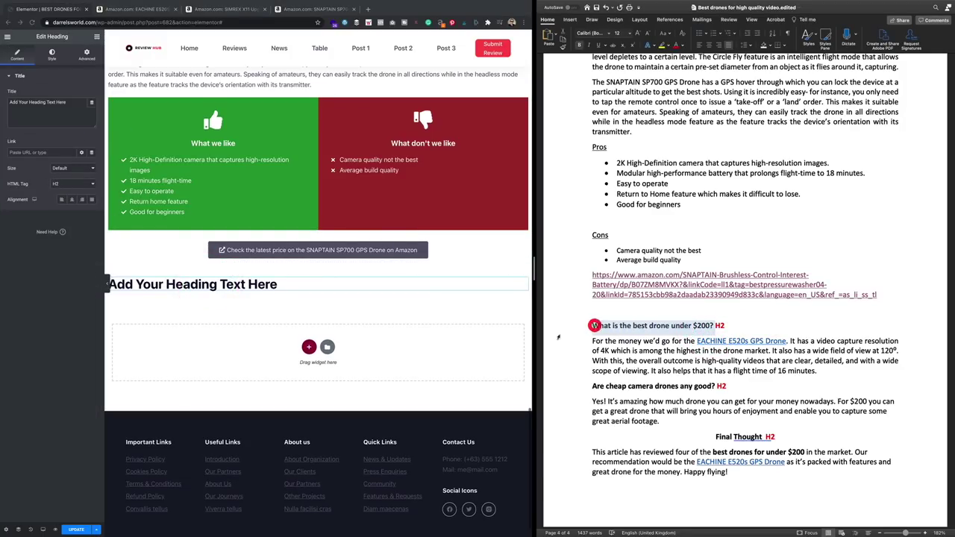
type("What is the best drone under $200?")
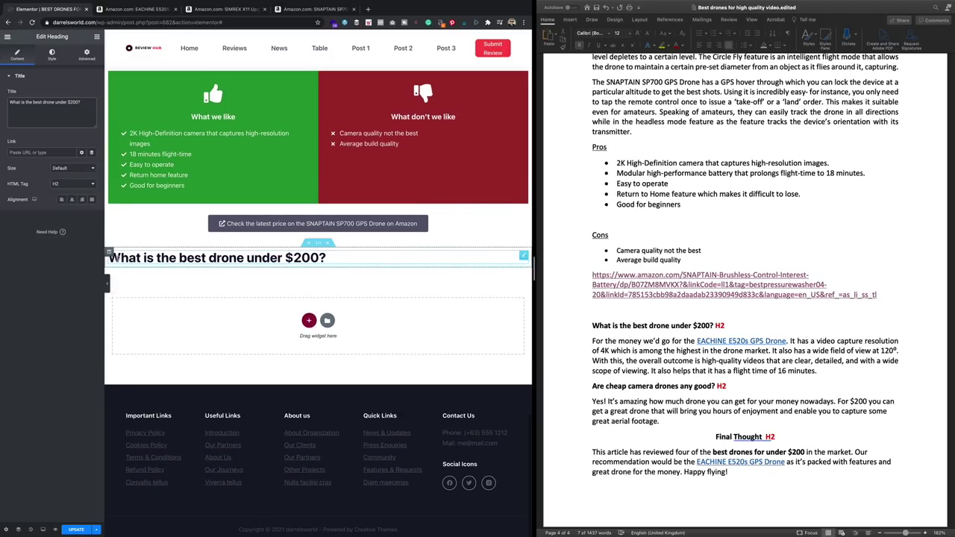
scroll(112, 253, "up", 20)
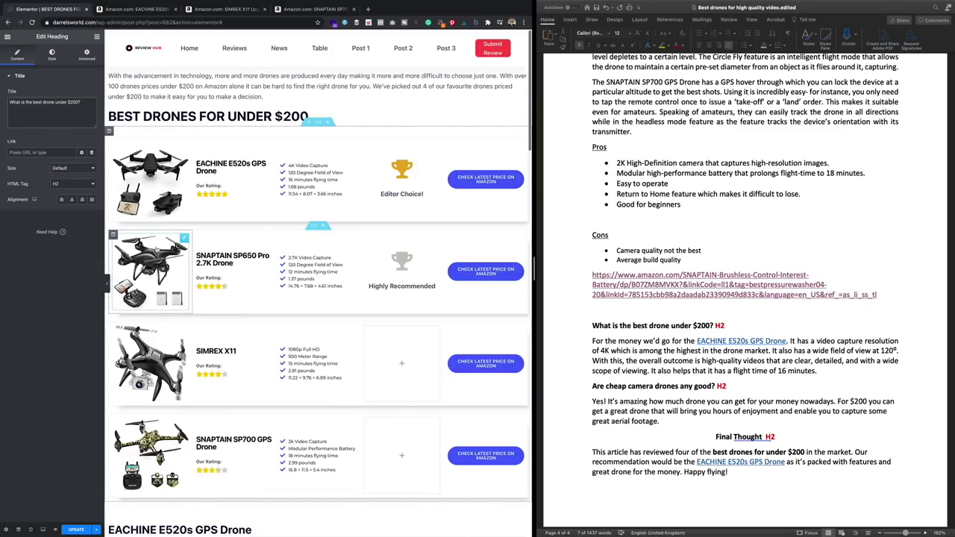
Select the BEST DRONES FOR UNDER $200 heading and load convertcase.net in a new tab
left_click(217, 116)
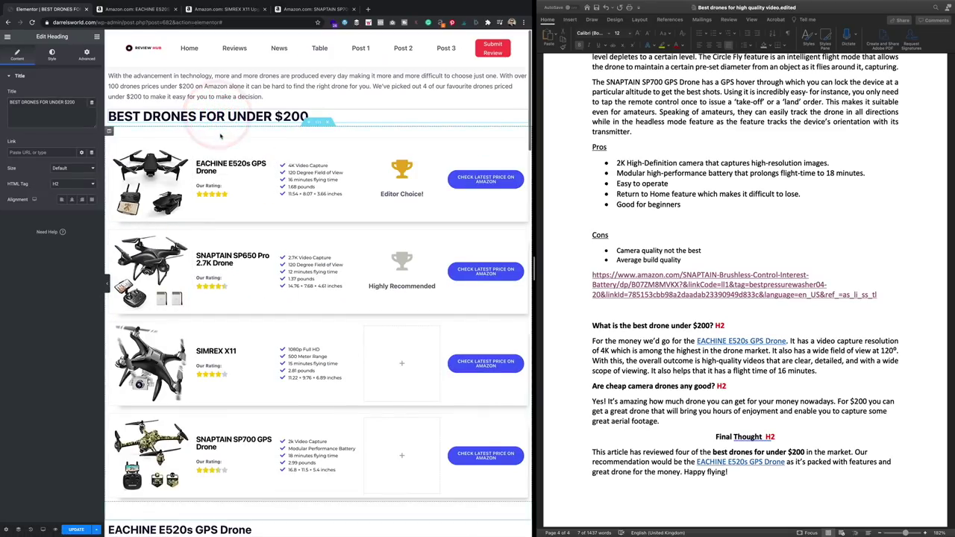
scroll(217, 144, "down", 2)
scroll(217, 145, "up", 2)
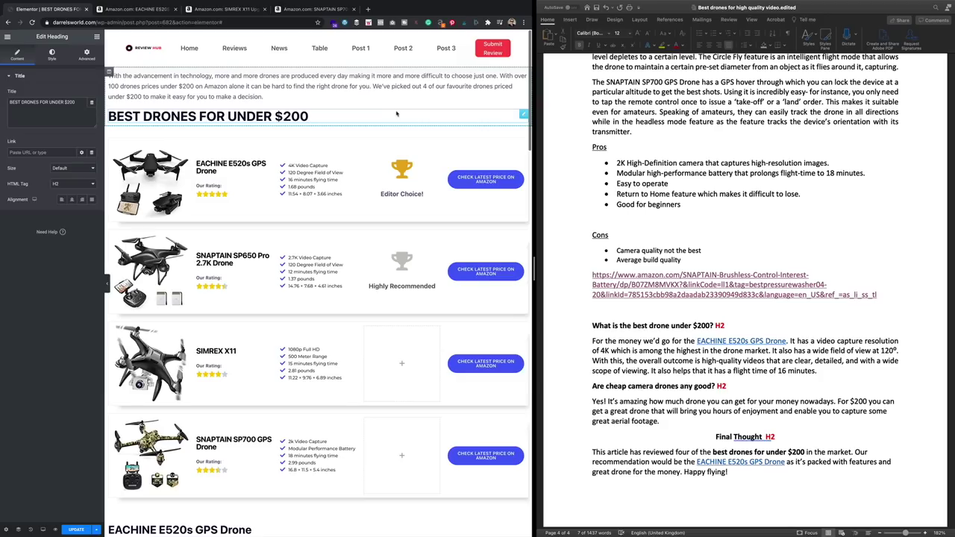
key("ctrl+t")
type("convertcase.net")
key("Return")
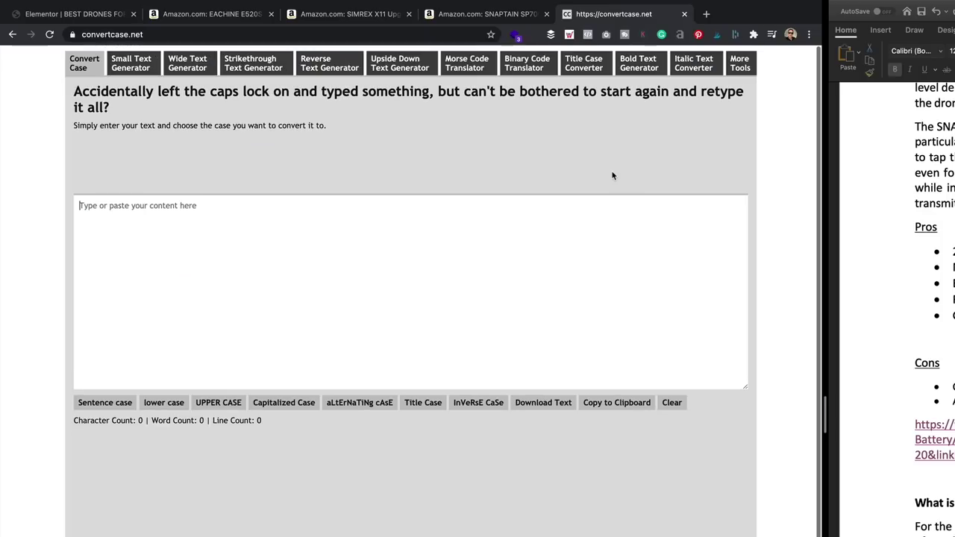
Convert the heading title to Capitalized Case, 'Best Drones For Under $200', and paste it back
left_click(80, 15)
left_click_drag(117, 158, 15, 158)
key("super+c")
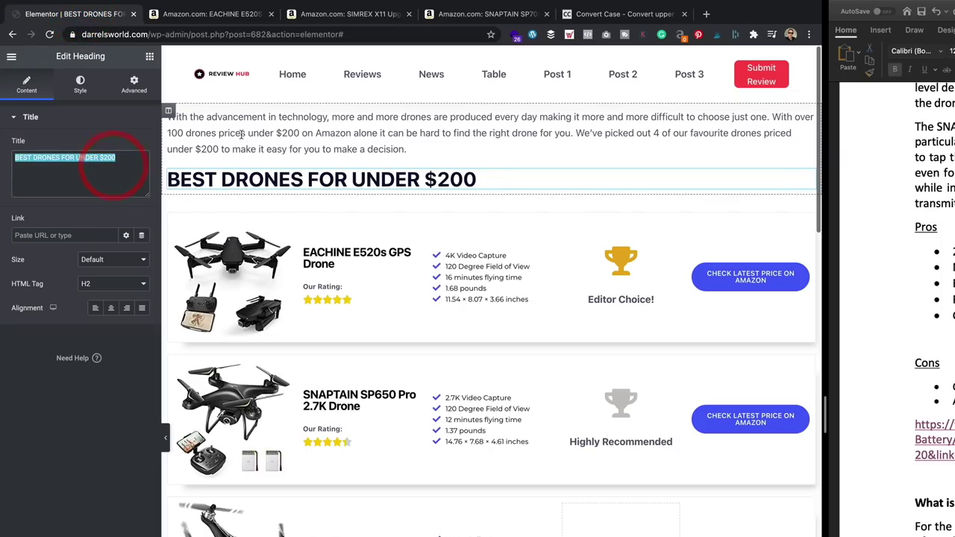
left_click(625, 14)
left_click(235, 221)
key("super+v")
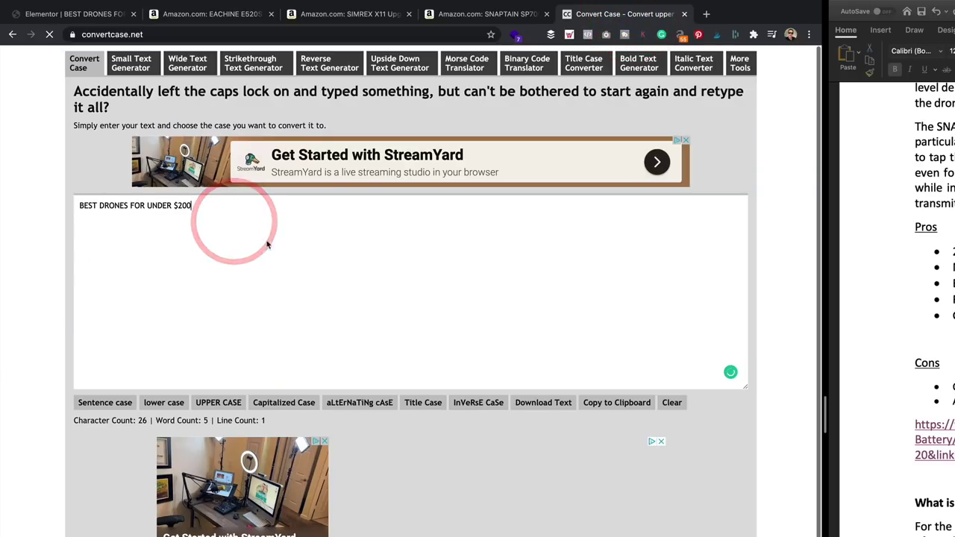
left_click(291, 407)
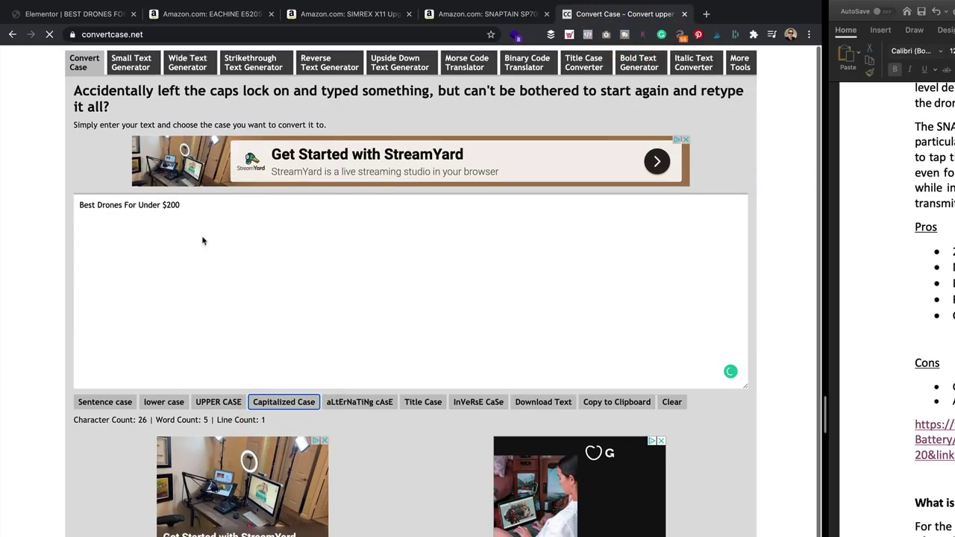
left_click_drag(213, 208, 55, 208)
key("super+c")
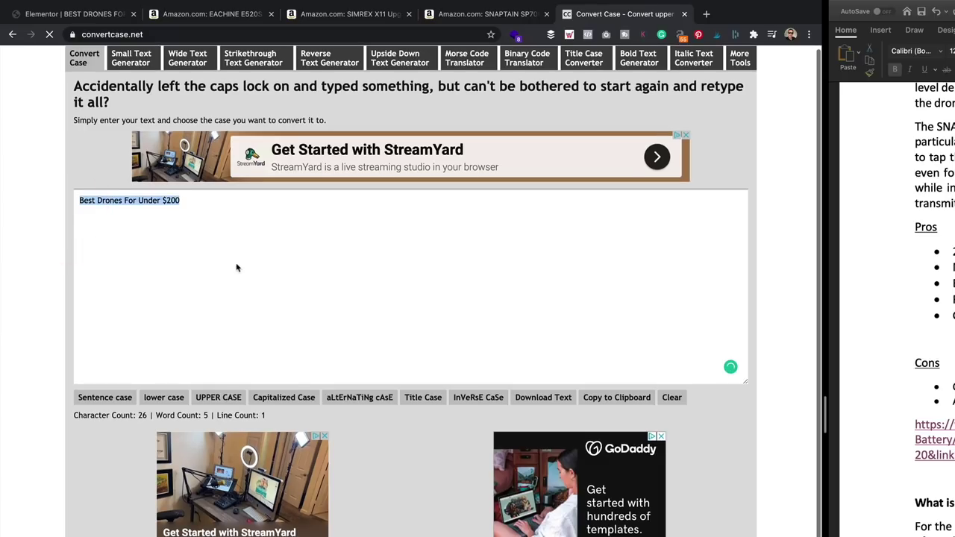
left_click(87, 15)
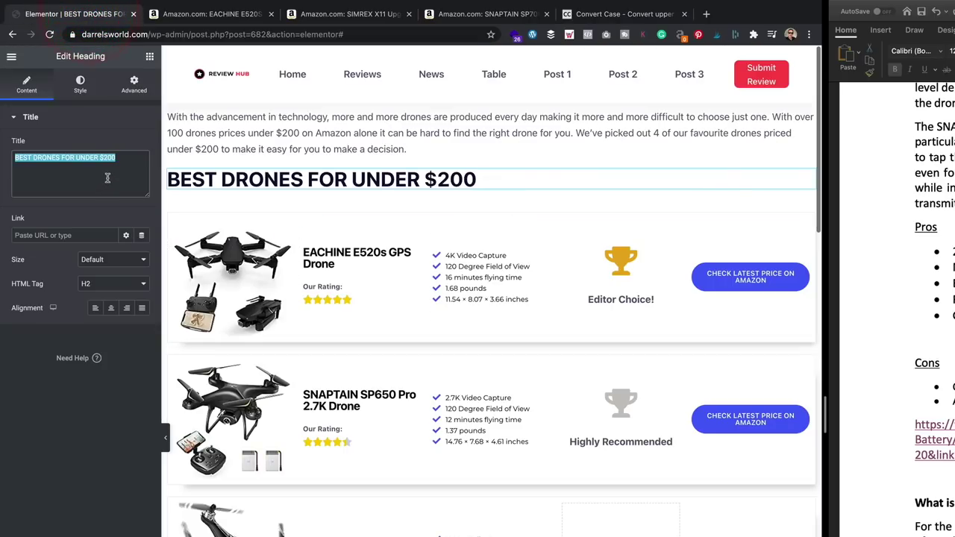
key("super+v")
scroll(336, 236, "down", 15)
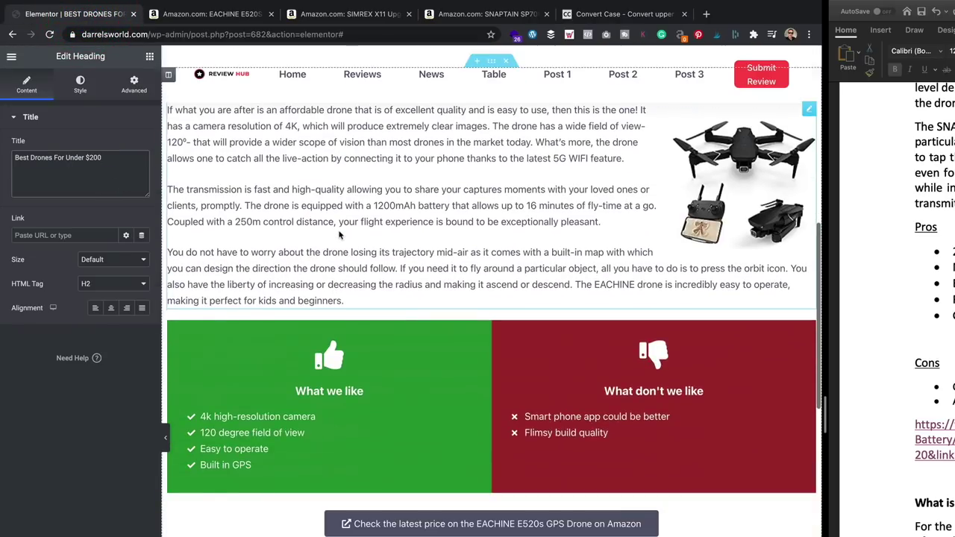
Add a Text Editor below the question, replacing its placeholder with the EACHINE E520s answer paragraph
scroll(340, 236, "down", 20)
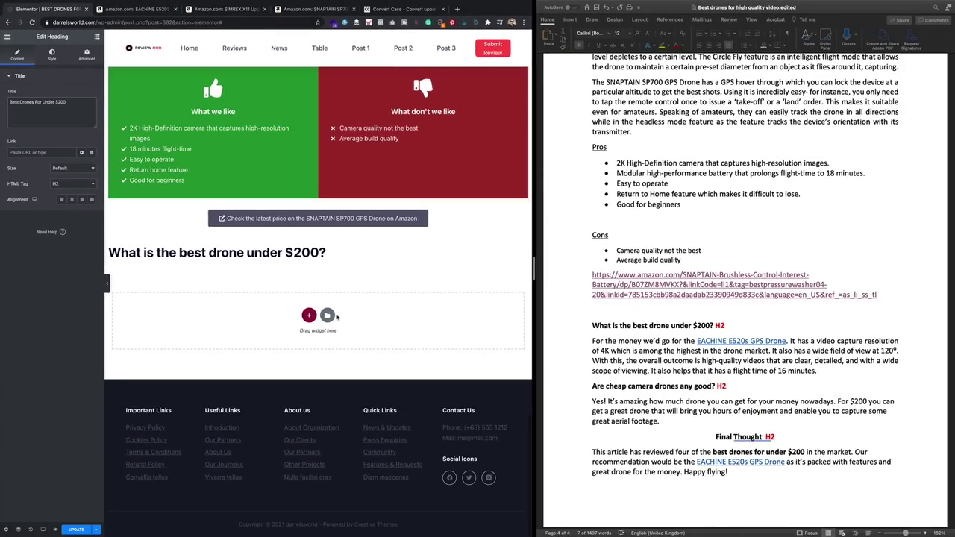
left_click(96, 36)
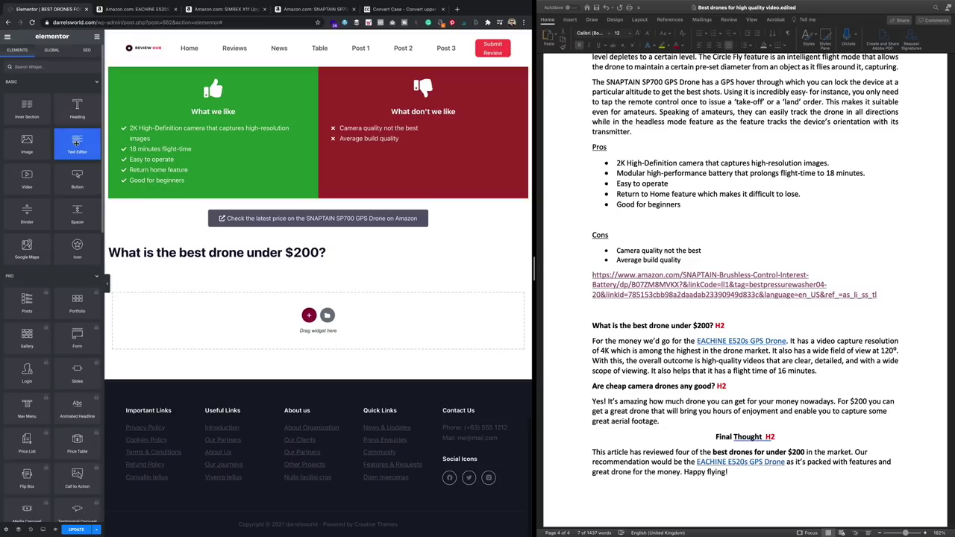
left_click_drag(77, 142, 179, 261)
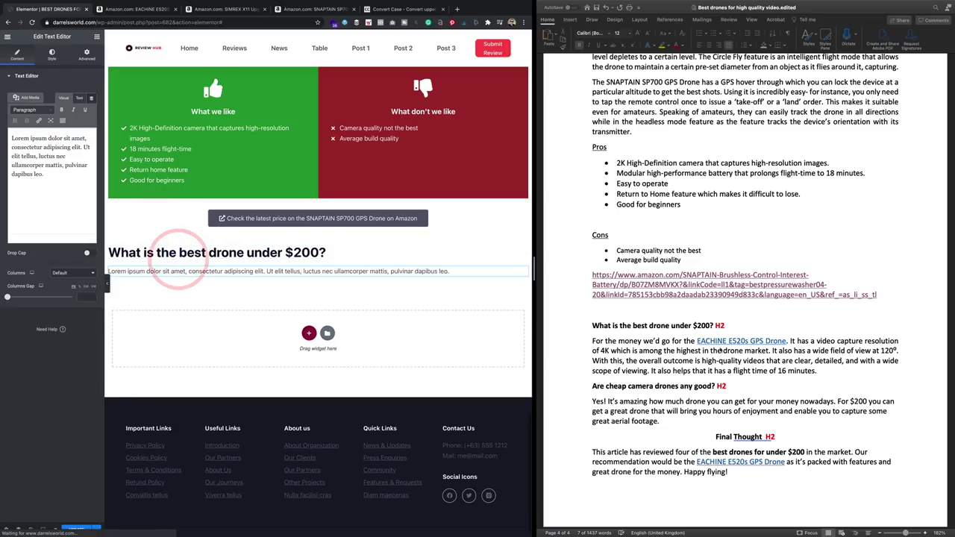
left_click_drag(821, 371, 594, 342)
key("super+c")
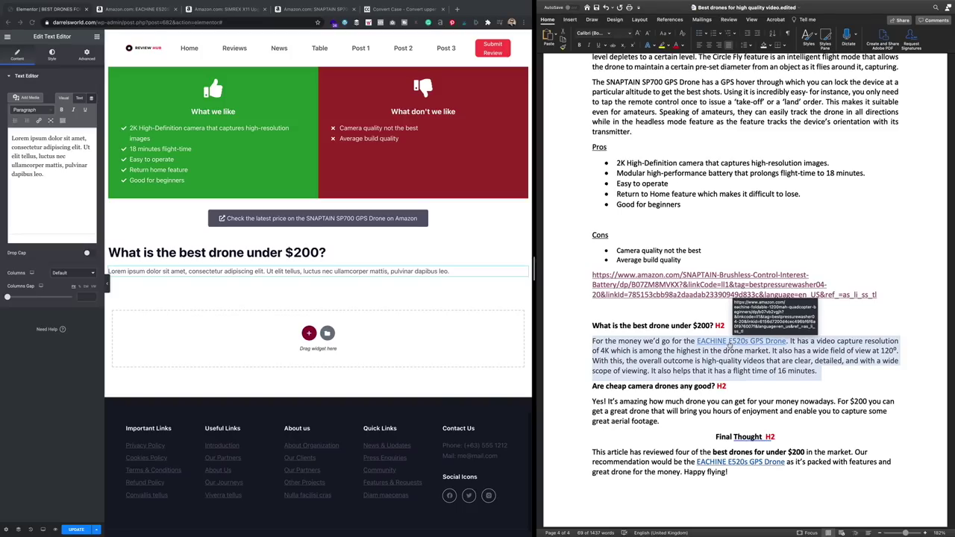
left_click(31, 157)
key("super+a")
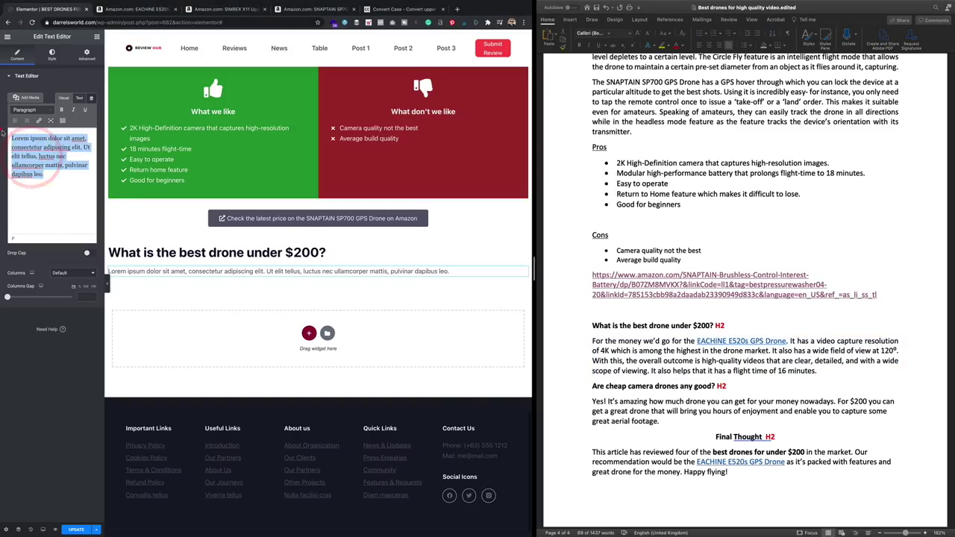
key("super+v")
scroll(49, 173, "up", 2)
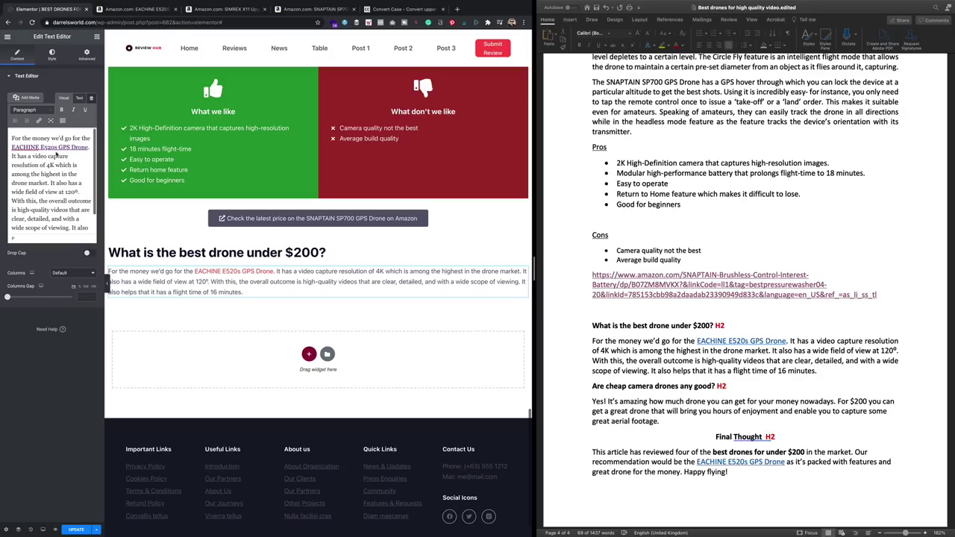
Set the EACHINE E520s GPS Drone link to nofollow and open in a new tab
left_click(88, 149)
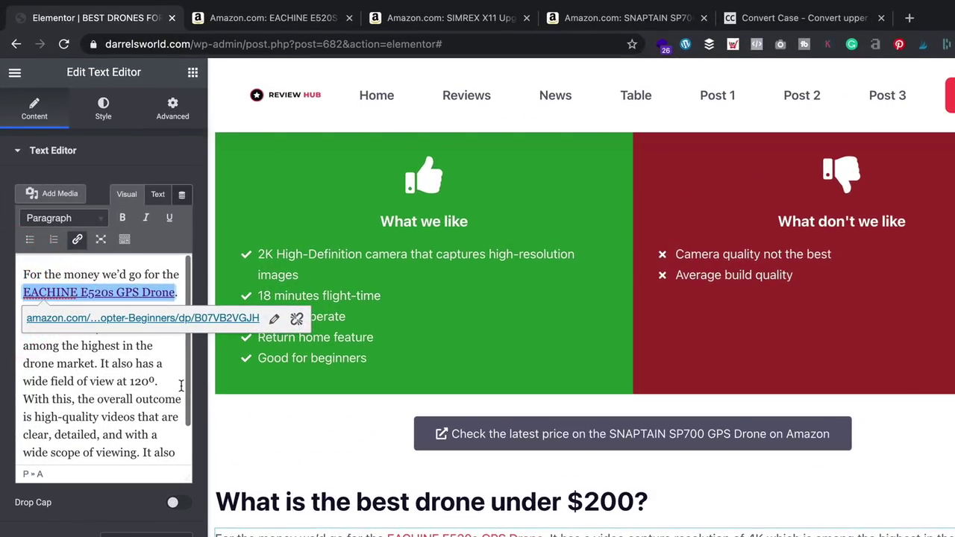
left_click(275, 323)
left_click(277, 321)
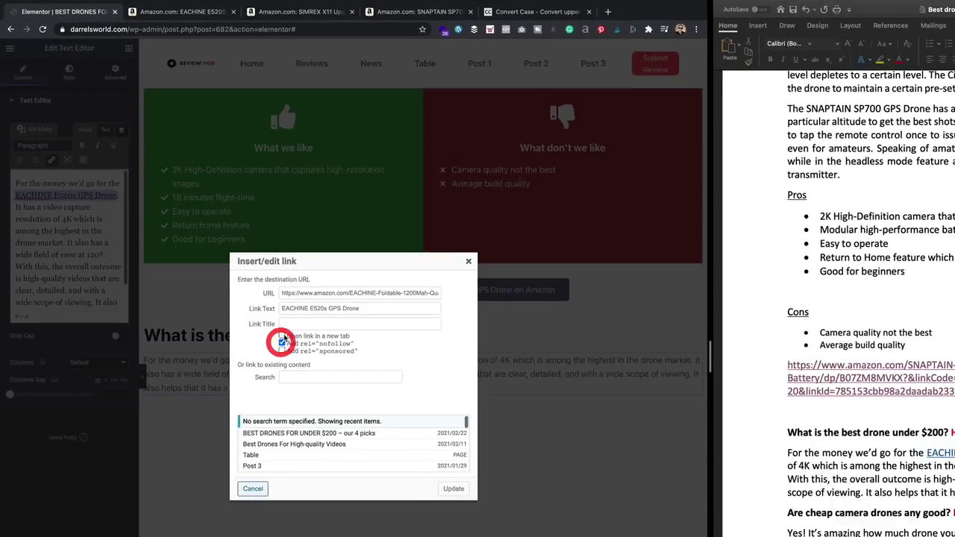
left_click(422, 514)
left_click(422, 503)
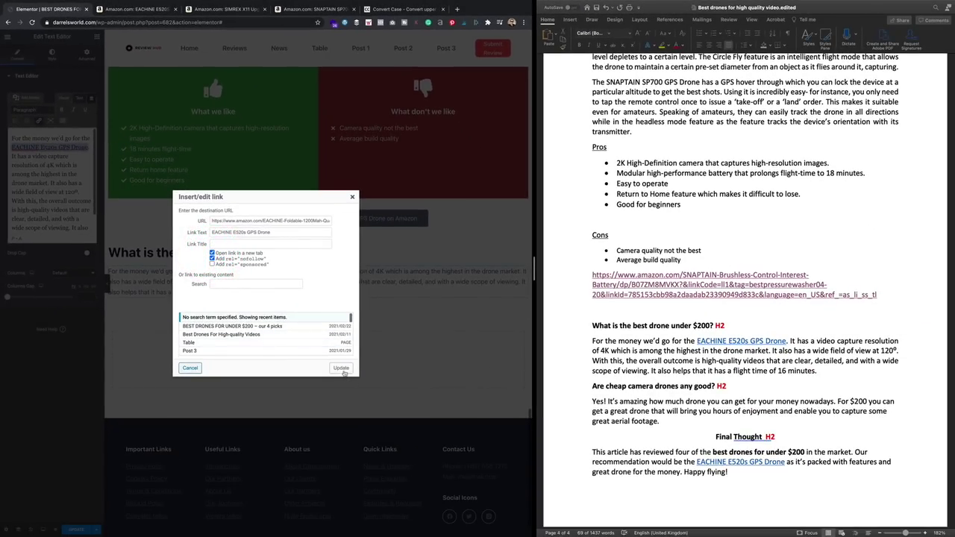
left_click(342, 371)
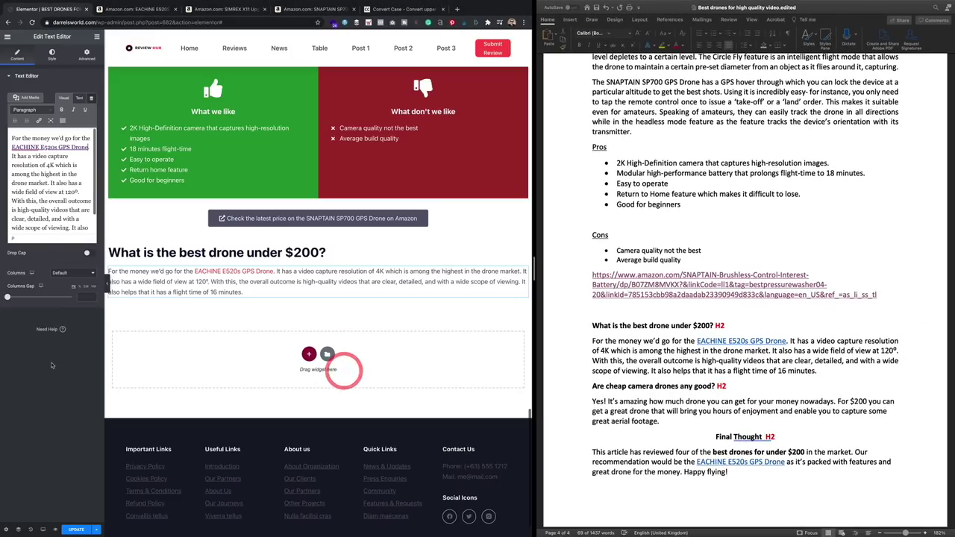
Add a heading reading 'Are cheap camera drones any good?' copied from the Word draft
left_click(192, 292)
left_click(97, 37)
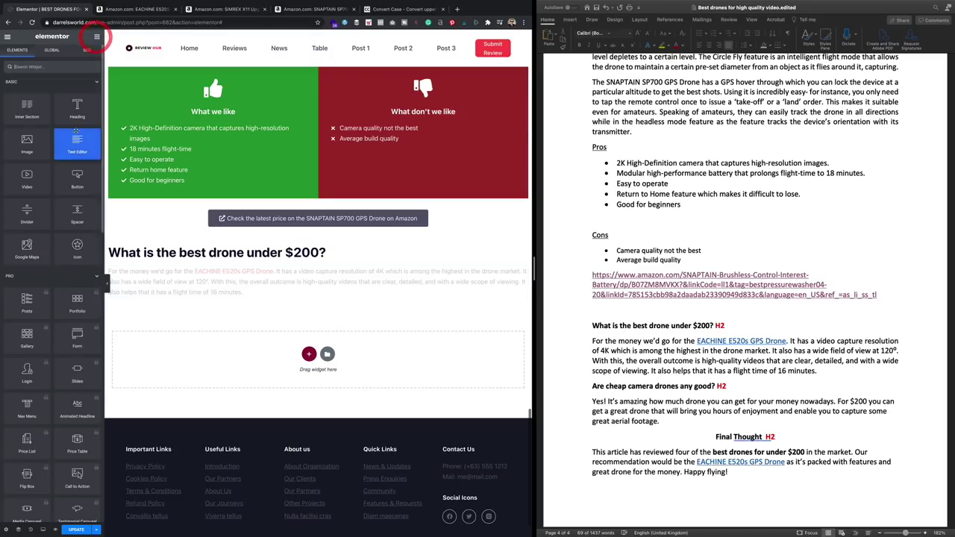
left_click_drag(77, 108, 210, 299)
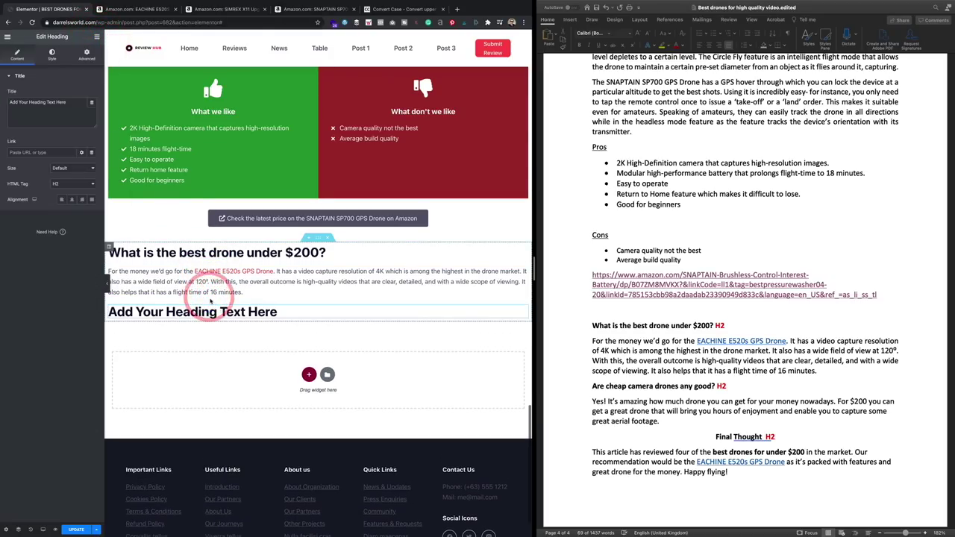
left_click(701, 386)
left_click_drag(726, 386, 621, 386)
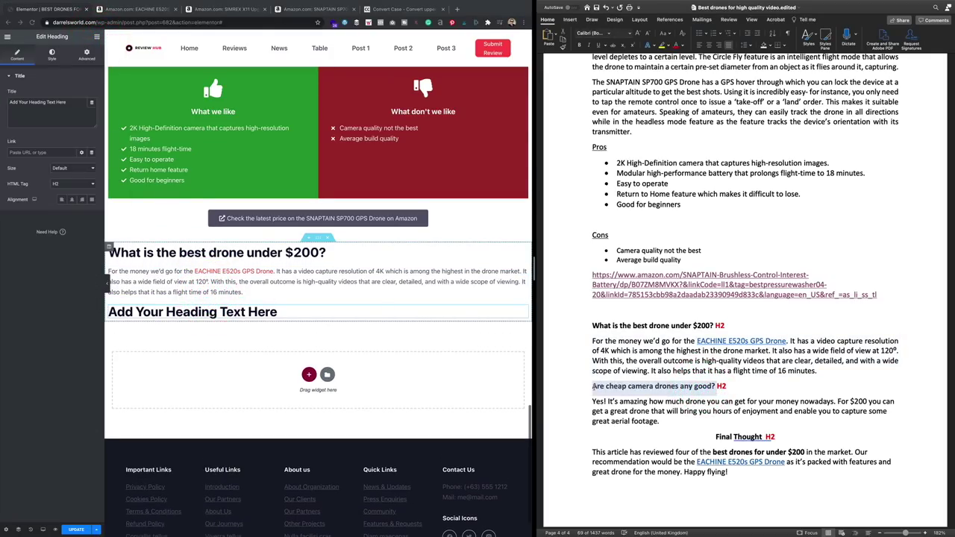
key("ctrl+c")
left_click(33, 109)
key("ctrl+a")
key("ctrl+v")
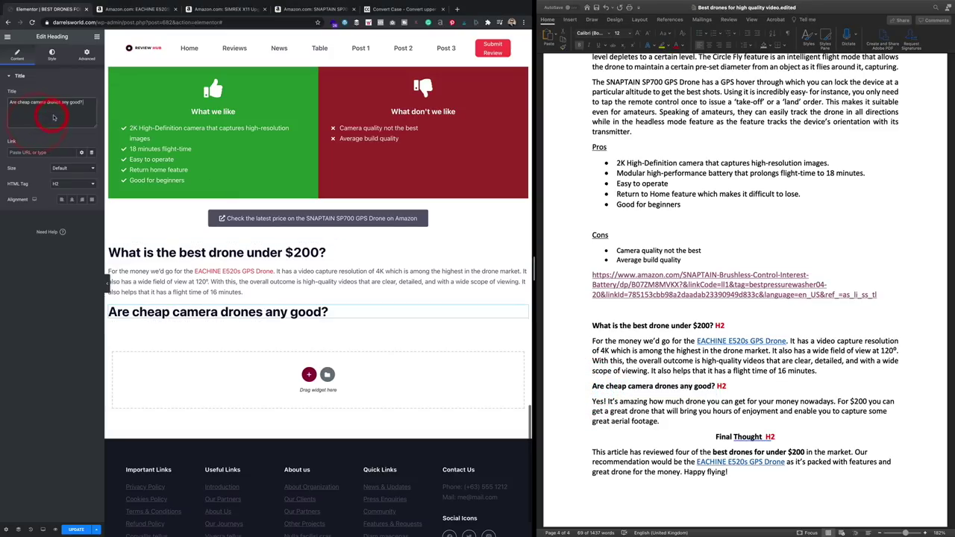
Add text blocks below it and paste the closing paragraph under the Final Thought heading
left_click(96, 37)
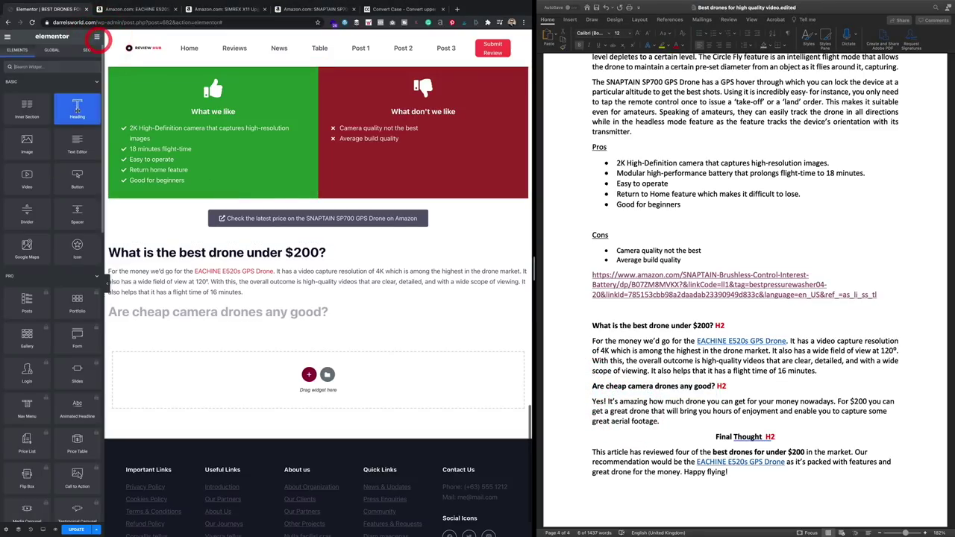
left_click_drag(77, 145, 172, 317)
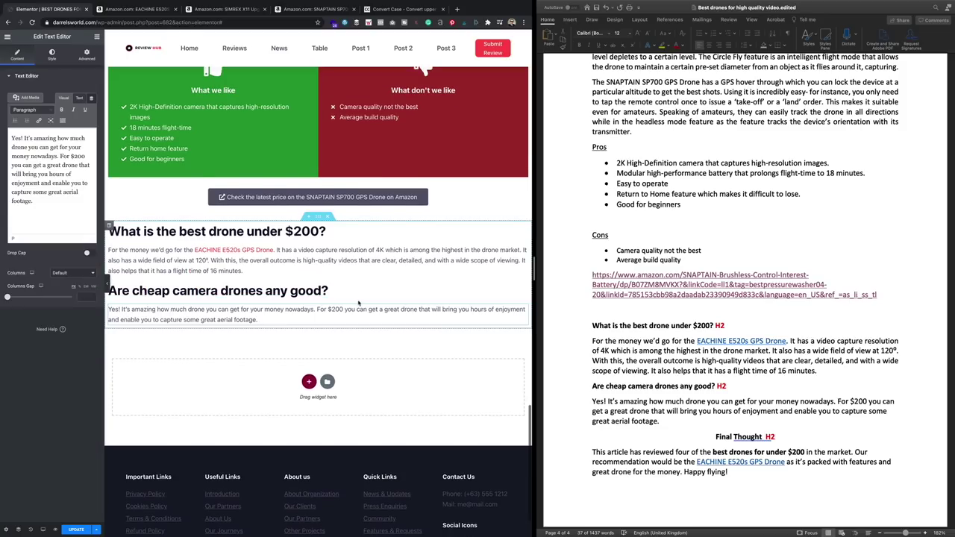
left_click(96, 36)
triple_click(593, 457)
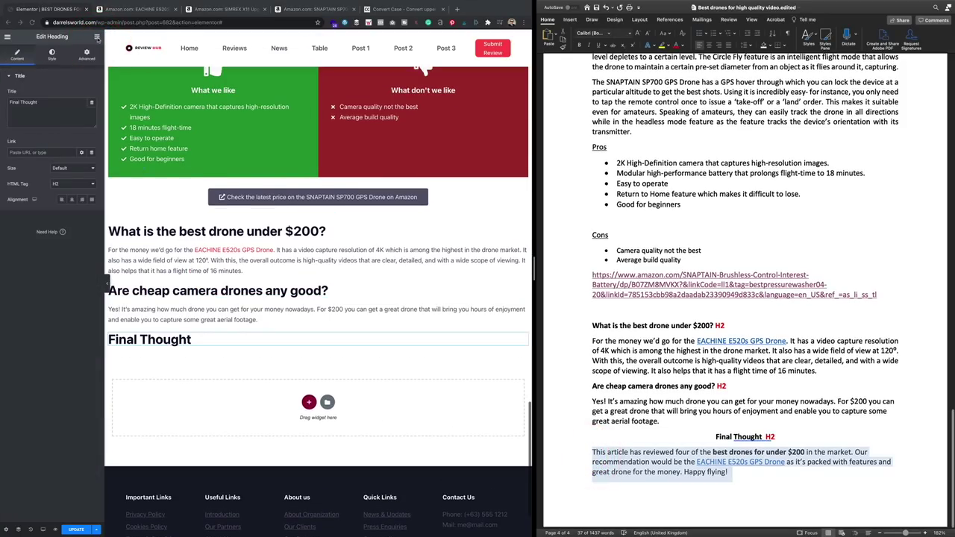
left_click(96, 36)
left_click_drag(77, 143, 177, 344)
key("ctrl+v")
scroll(210, 209, "up", 15)
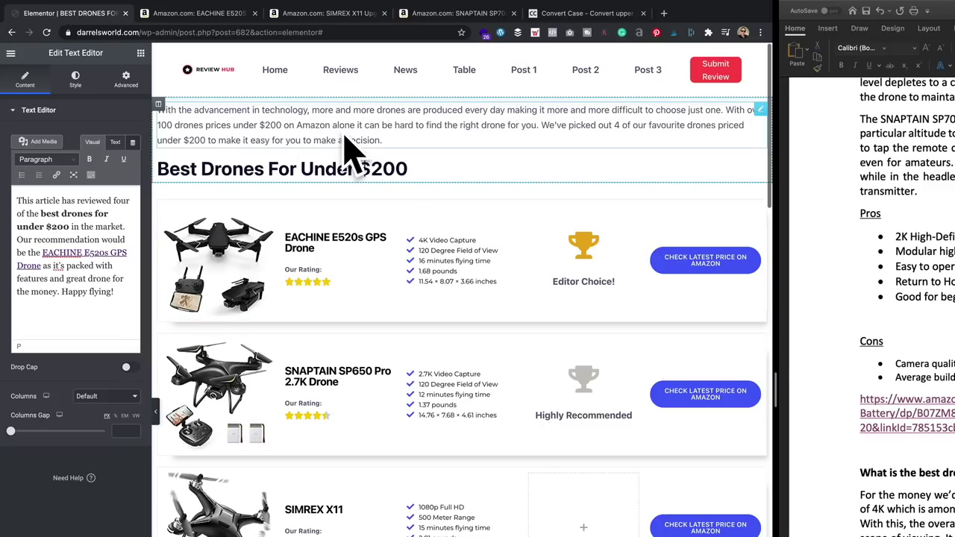
Upload the Best Drones For Under $200 pin image at the start of the intro text
left_click(246, 130)
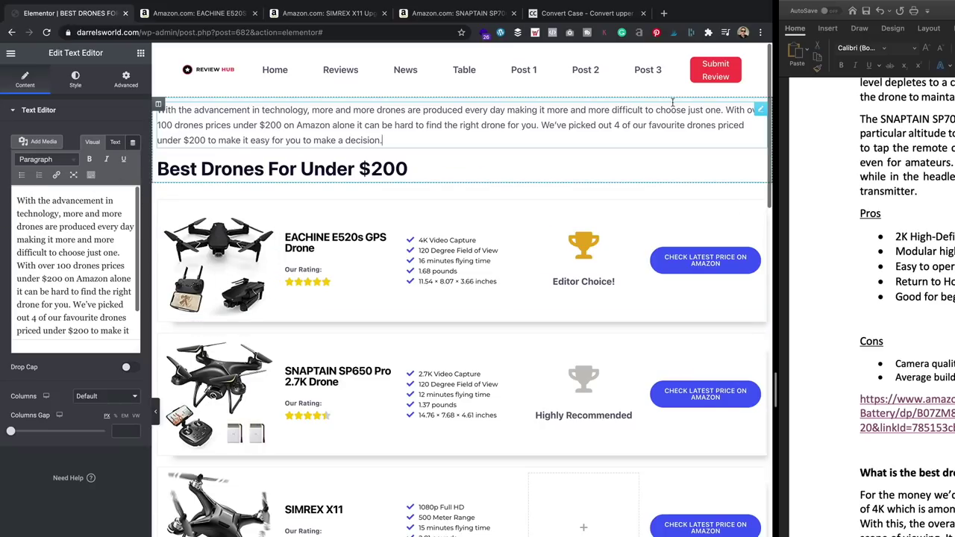
left_click(20, 195)
scroll(47, 232, "down", 1)
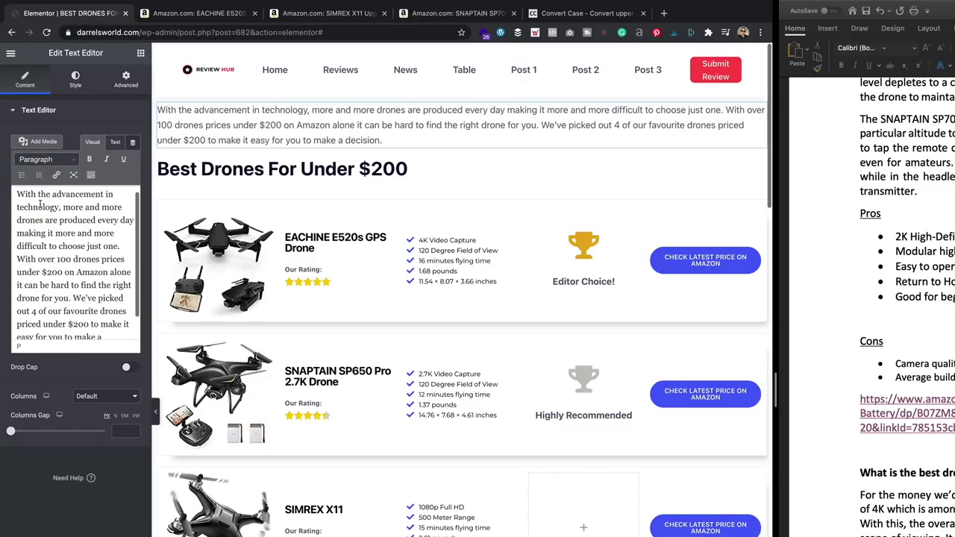
scroll(40, 203, "up", 1)
left_click(46, 144)
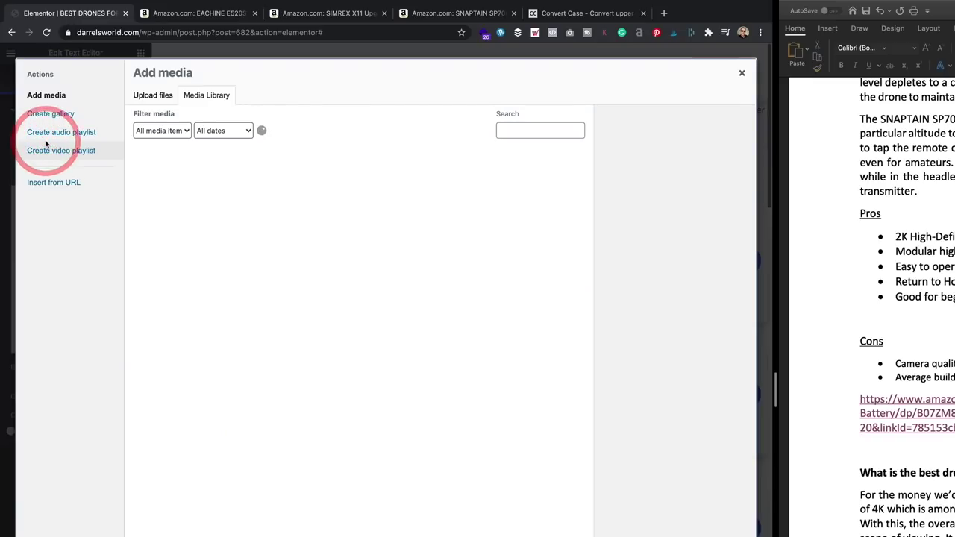
left_click(161, 95)
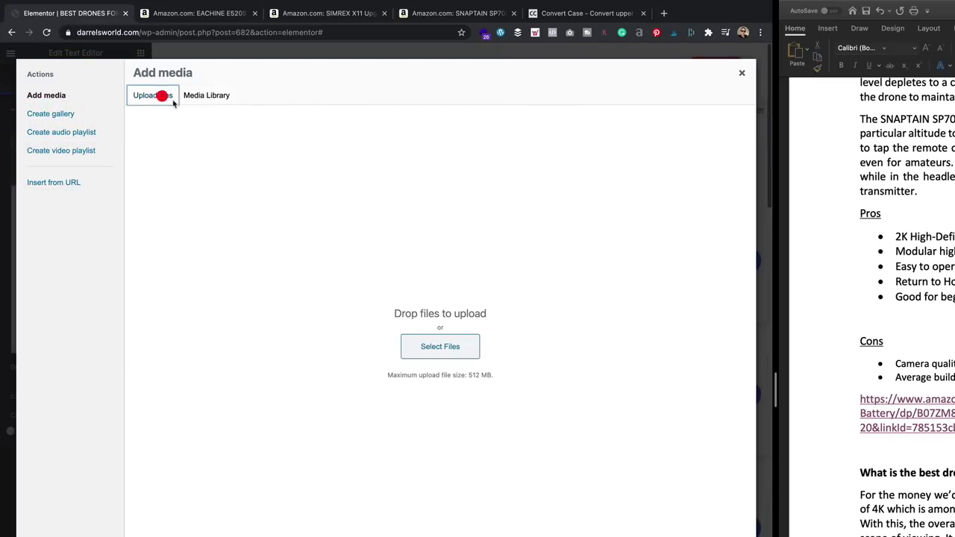
left_click(430, 346)
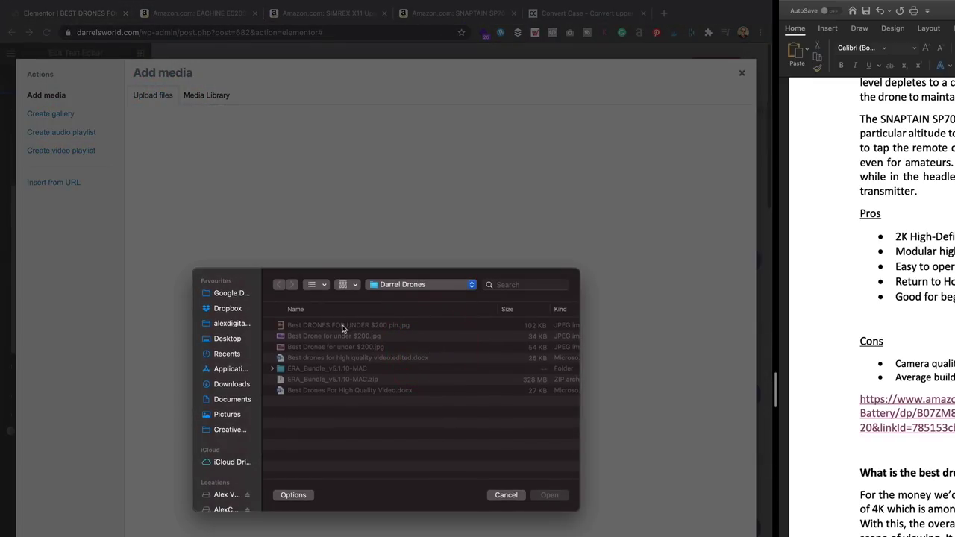
left_click(345, 326)
left_click(549, 495)
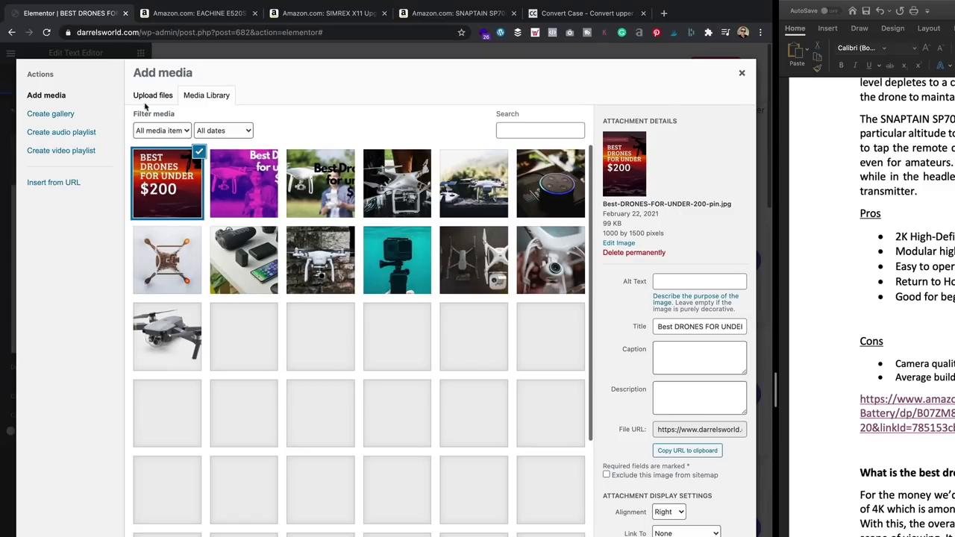
Give the image matching alt text, insert it, and paste two paragraphs above the intro
left_click(682, 281)
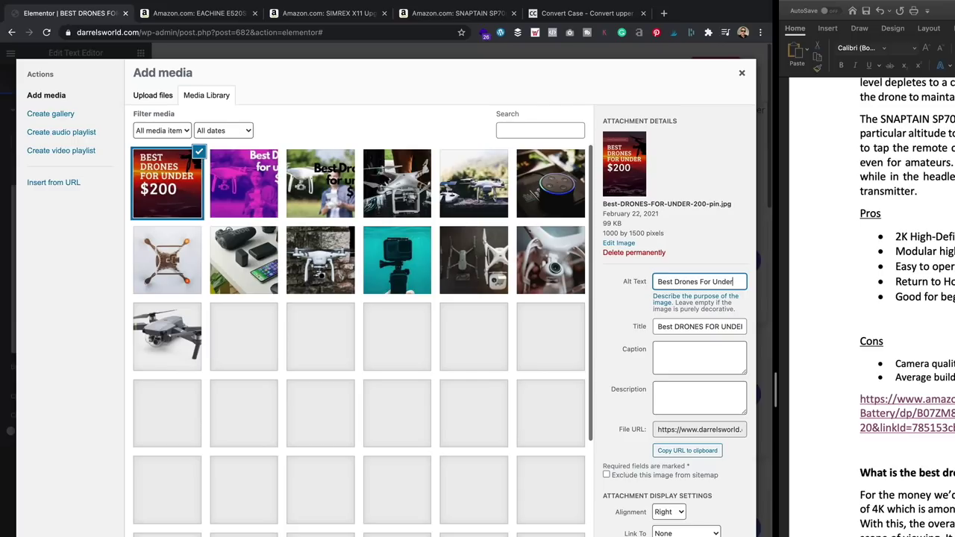
type("200")
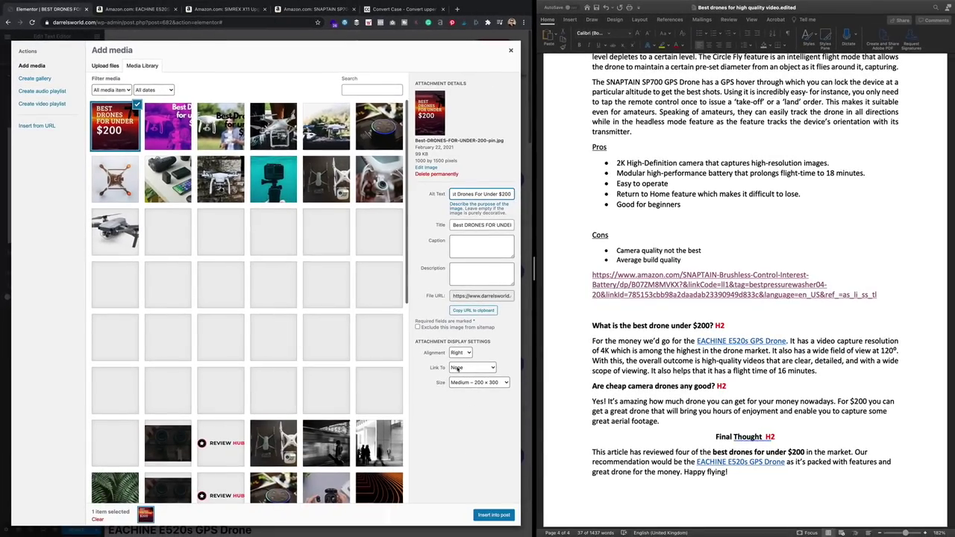
left_click(494, 515)
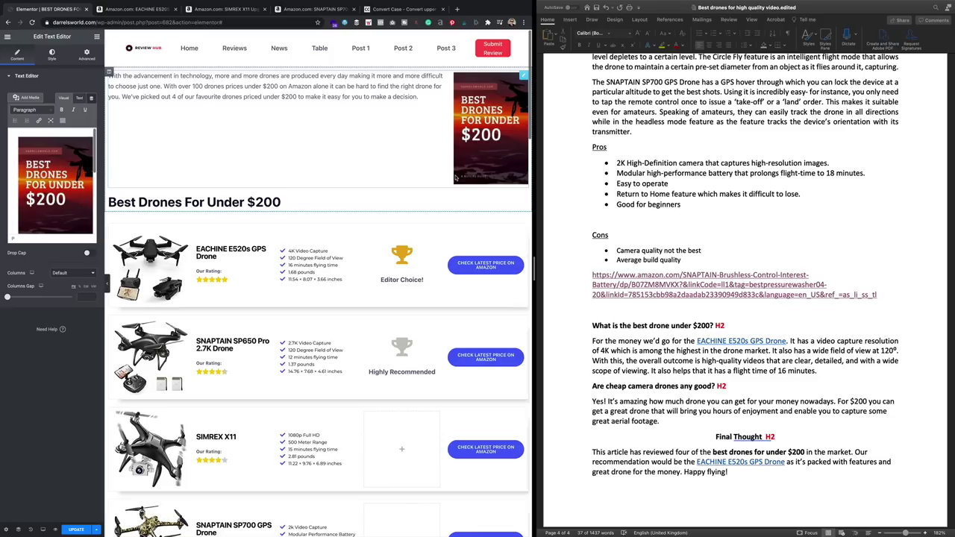
key("super+v")
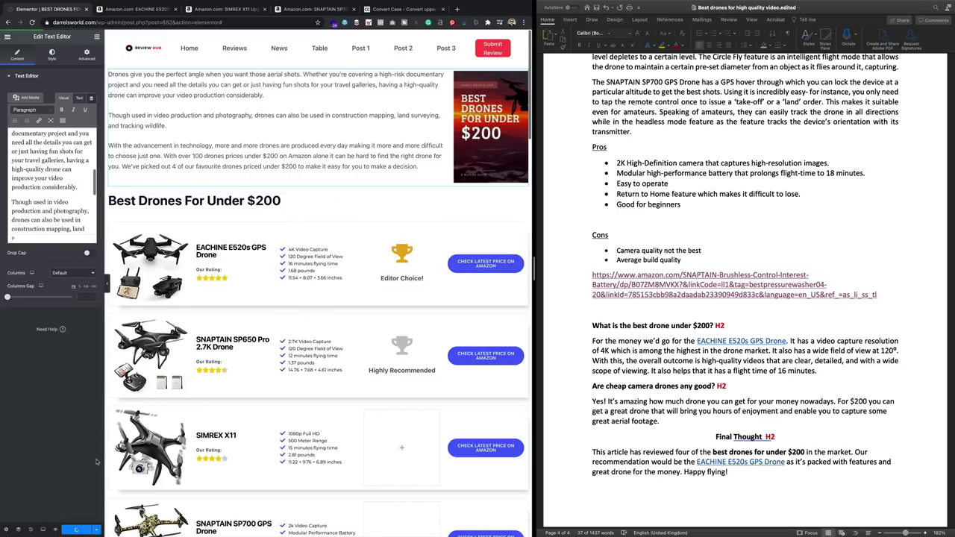
View the Best Drones For Under $200 page live from the Elementor editor menu
left_click(8, 37)
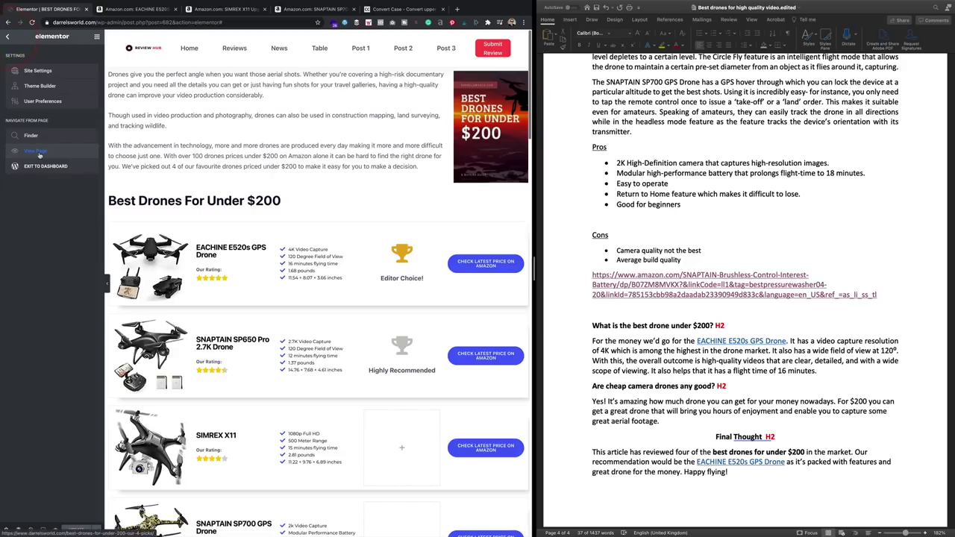
left_click(36, 151)
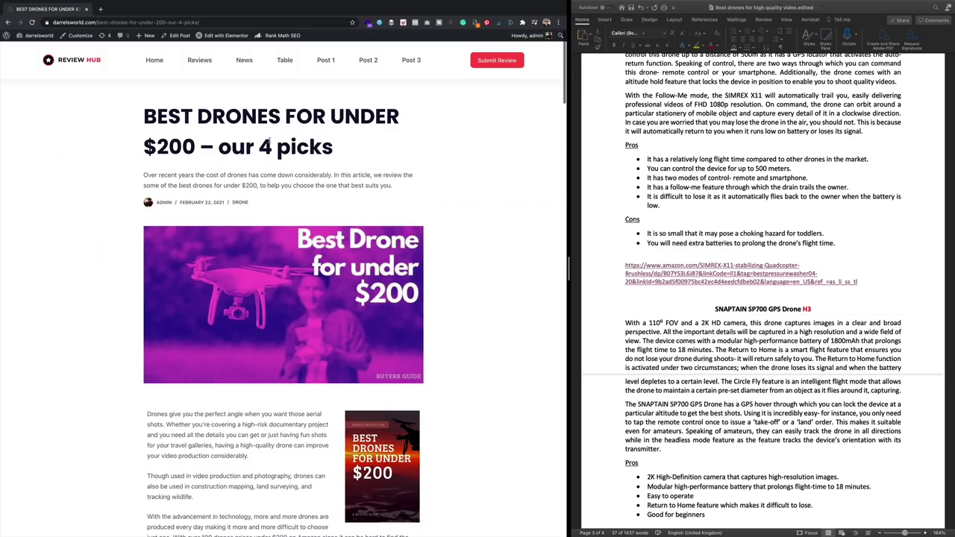
left_click_drag(366, 185, 393, 185)
Scroll the live article past the intro pin image down to the Final Thought, then back up
scroll(313, 298, "down", 2)
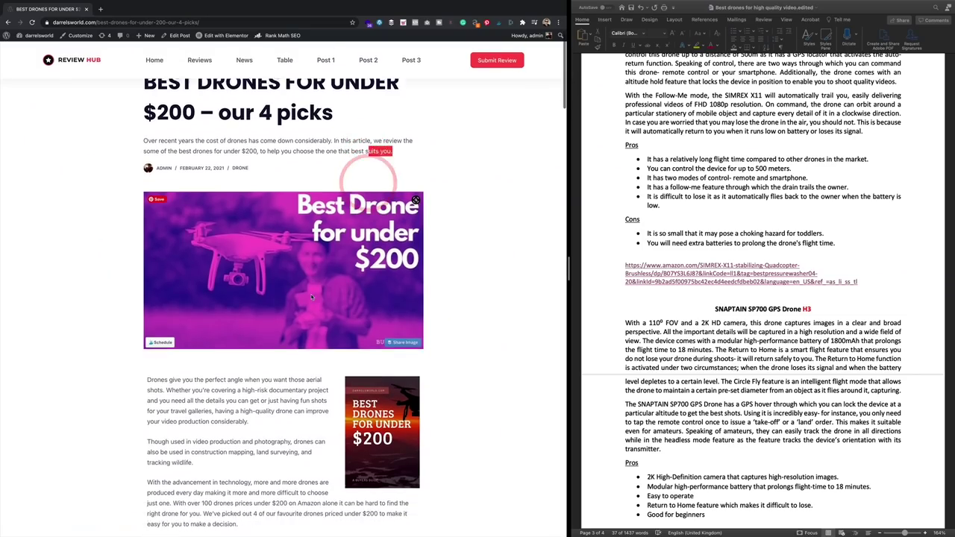
scroll(312, 298, "down", 1)
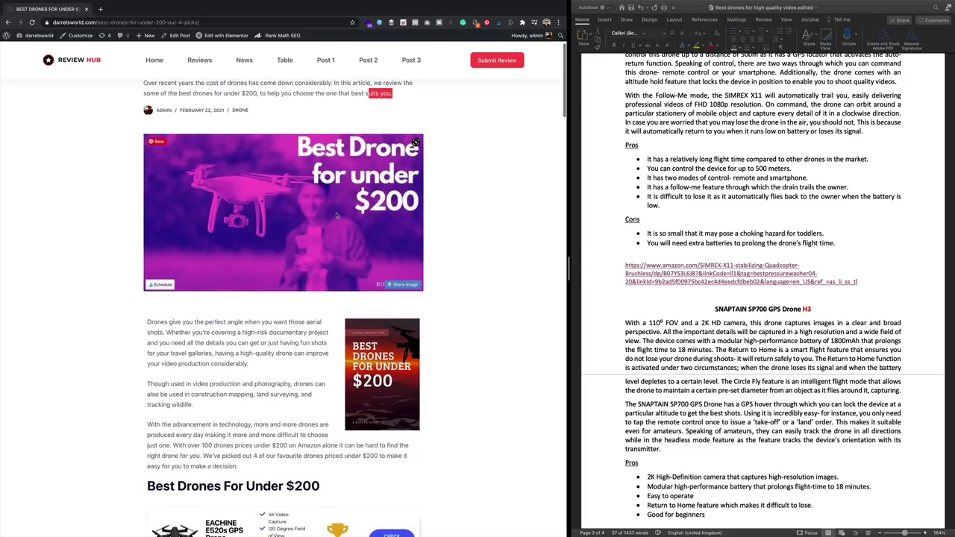
scroll(322, 226, "down", 2)
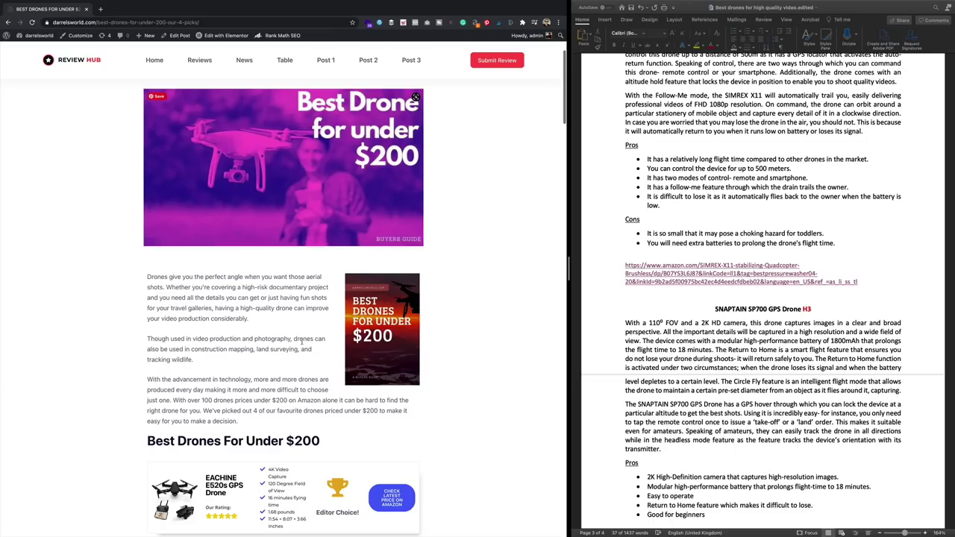
scroll(302, 342, "down", 1)
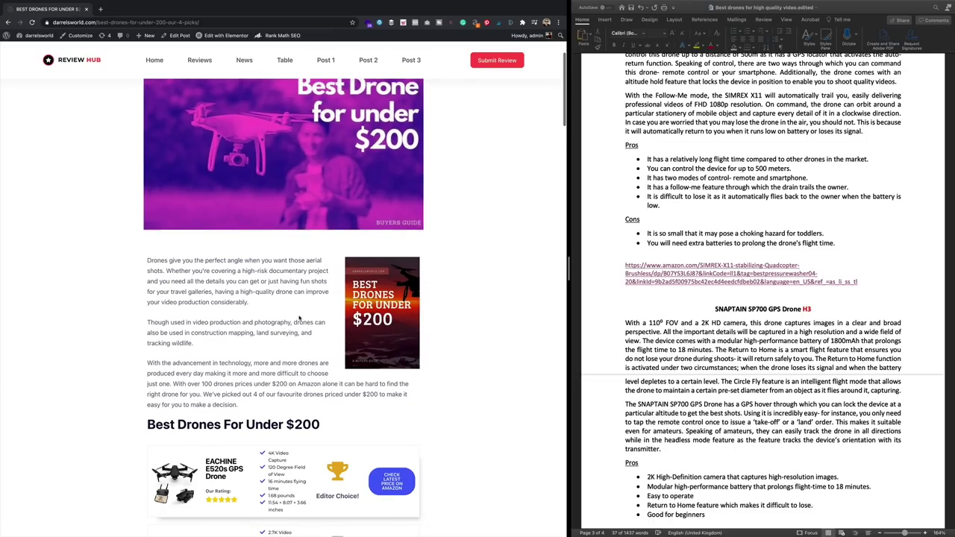
scroll(300, 318, "down", 7)
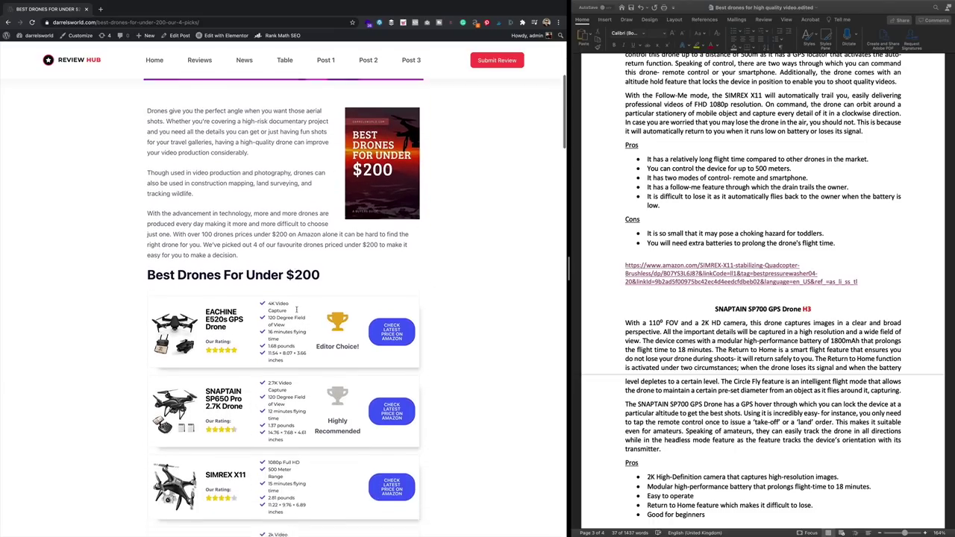
scroll(297, 309, "down", 15)
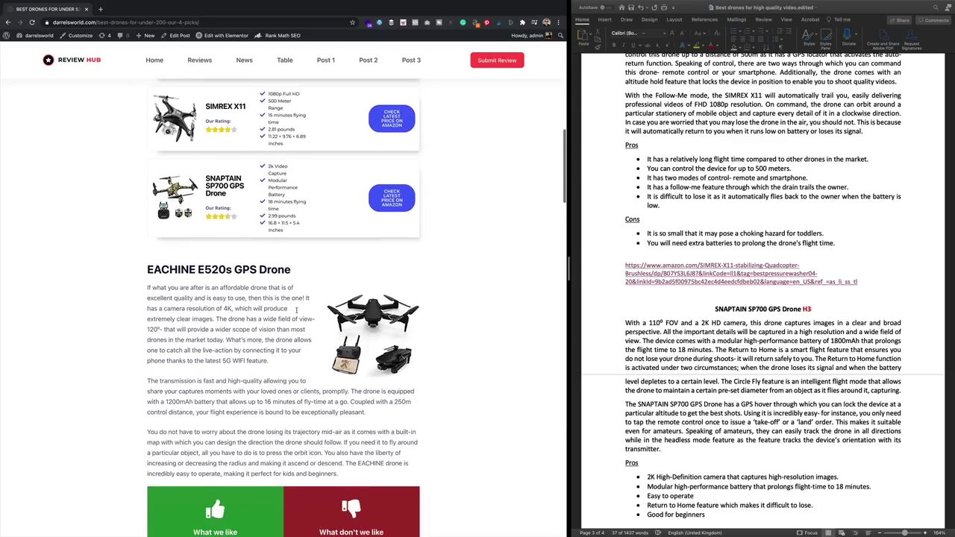
scroll(296, 310, "down", 15)
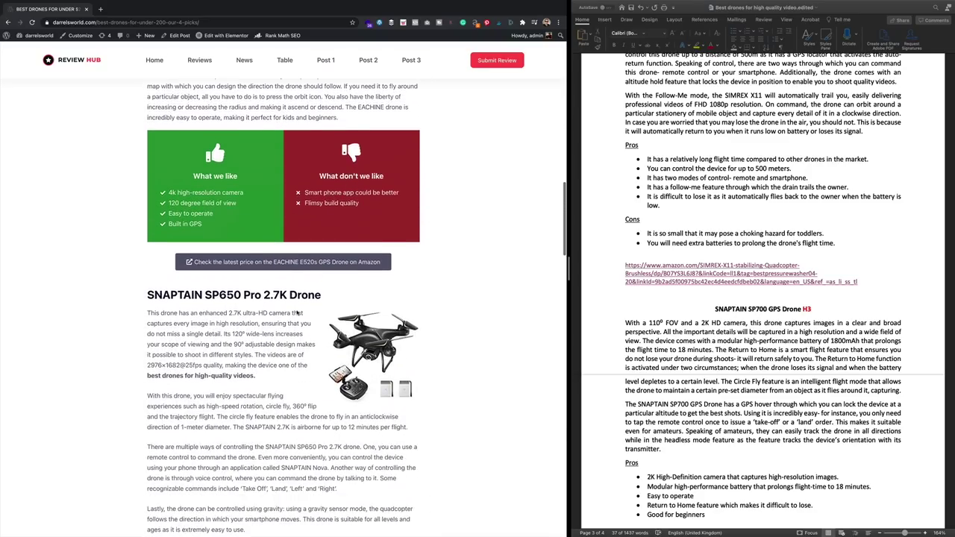
scroll(296, 313, "down", 20)
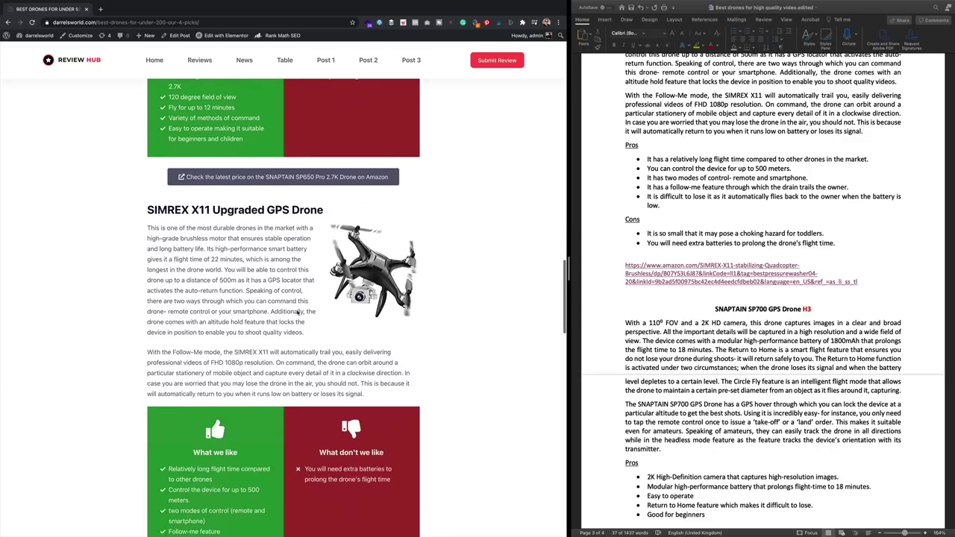
scroll(297, 312, "down", 18)
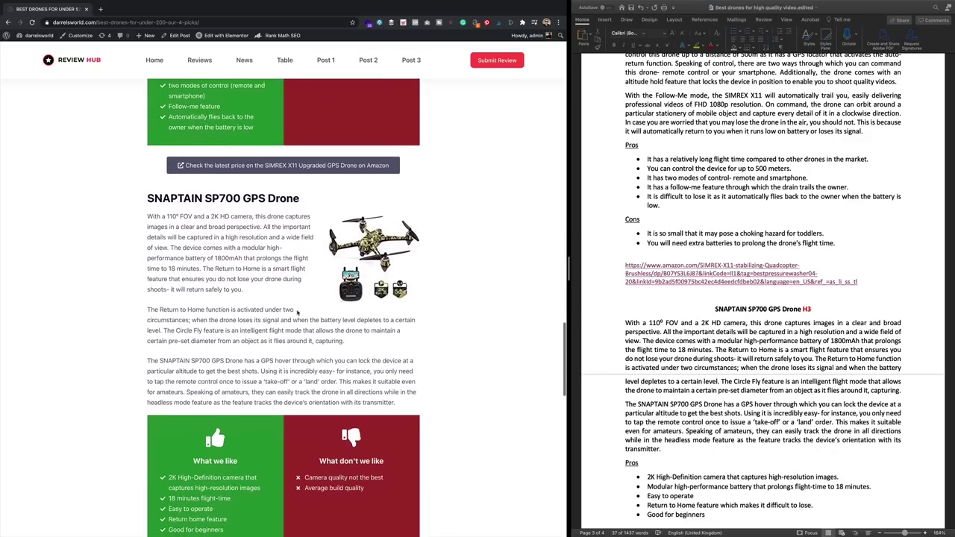
scroll(296, 312, "down", 12)
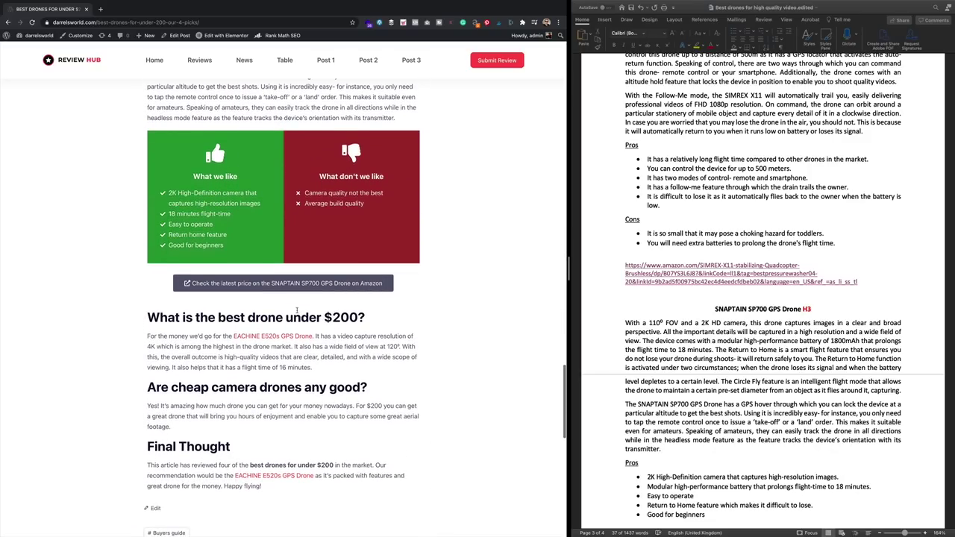
scroll(296, 309, "up", 20)
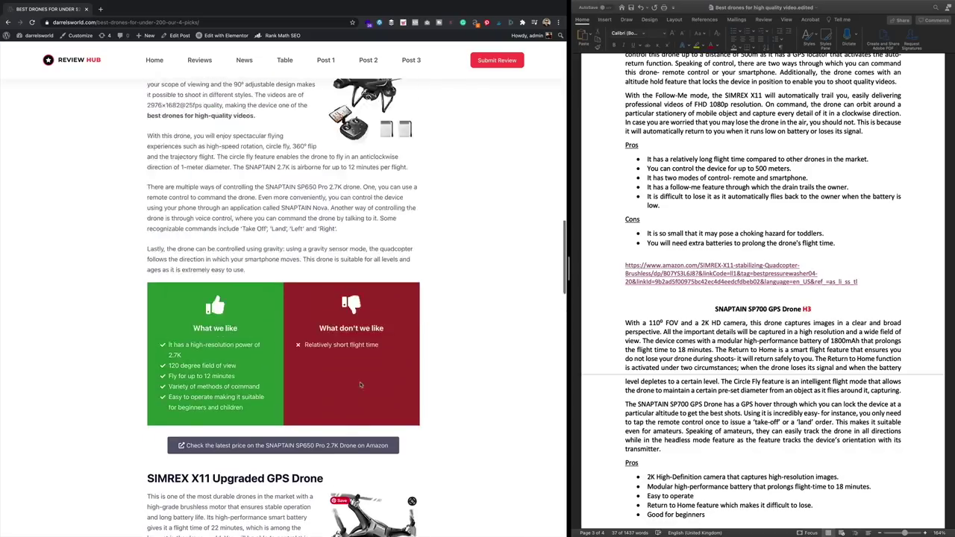
scroll(360, 386, "up", 20)
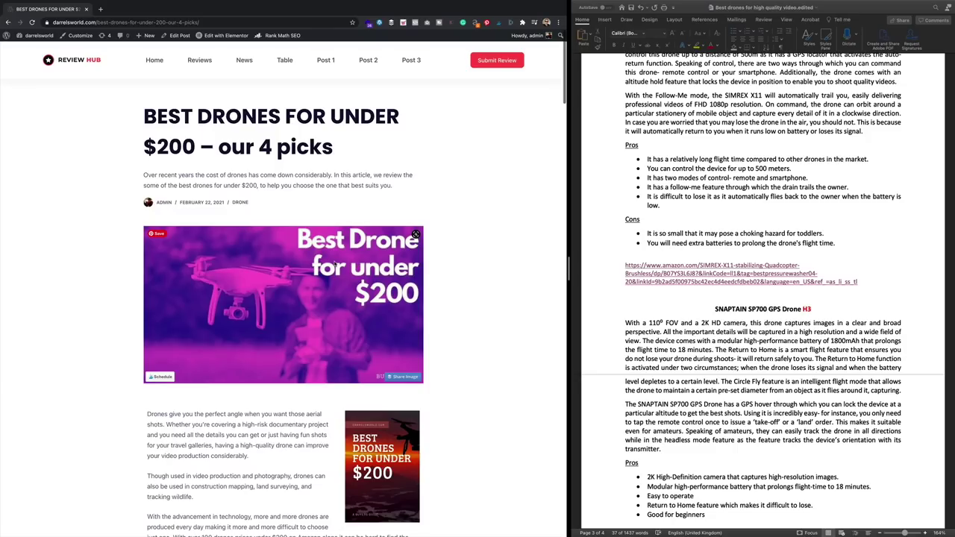
scroll(702, 250, "up", 10)
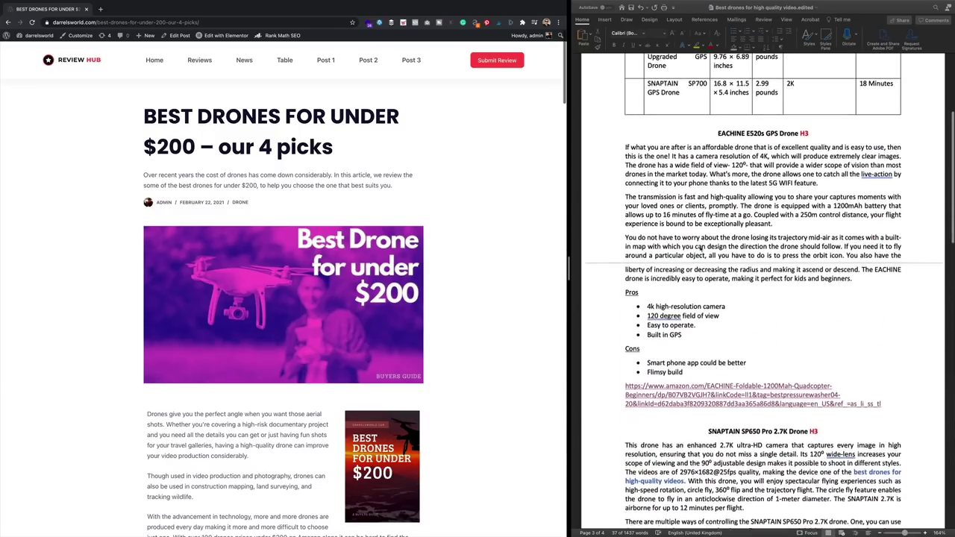